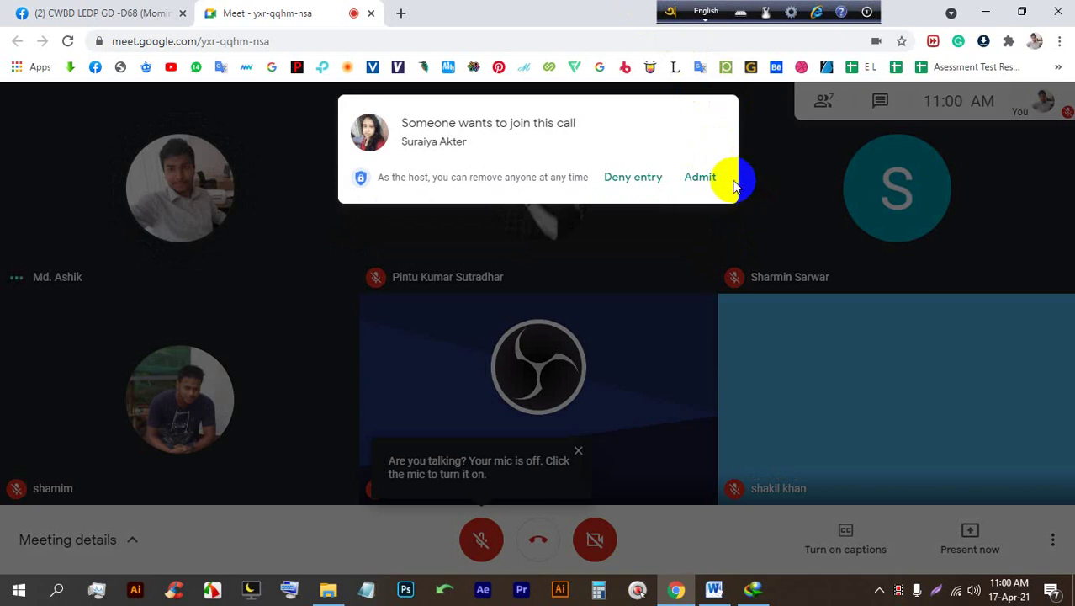
# Step: Admit the single waiting participant, and admit everyone in the group waiting to join the call
pyautogui.click(699, 177)
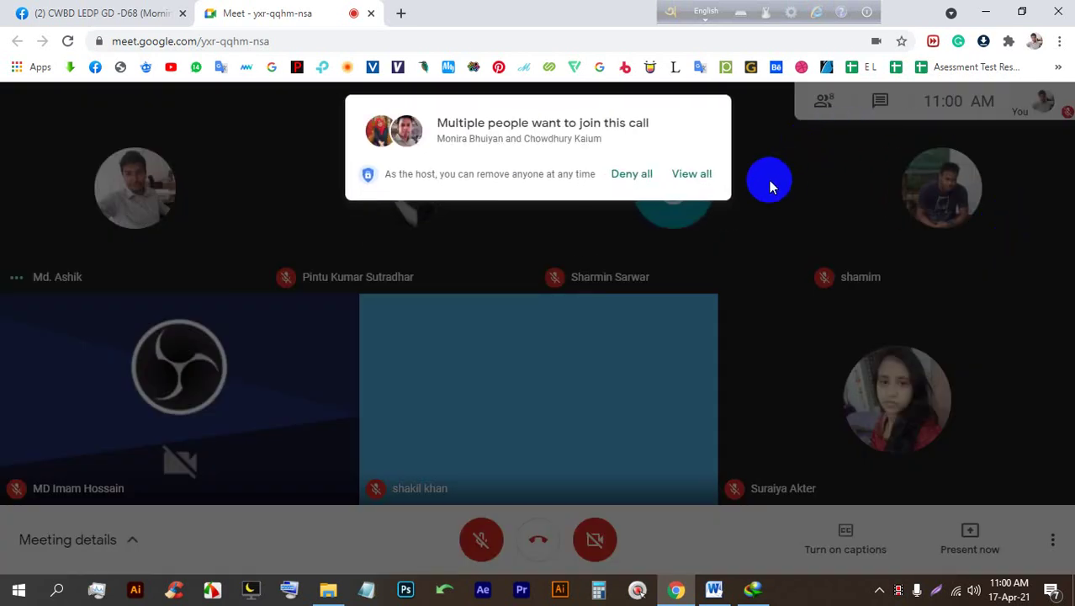
pyautogui.click(692, 173)
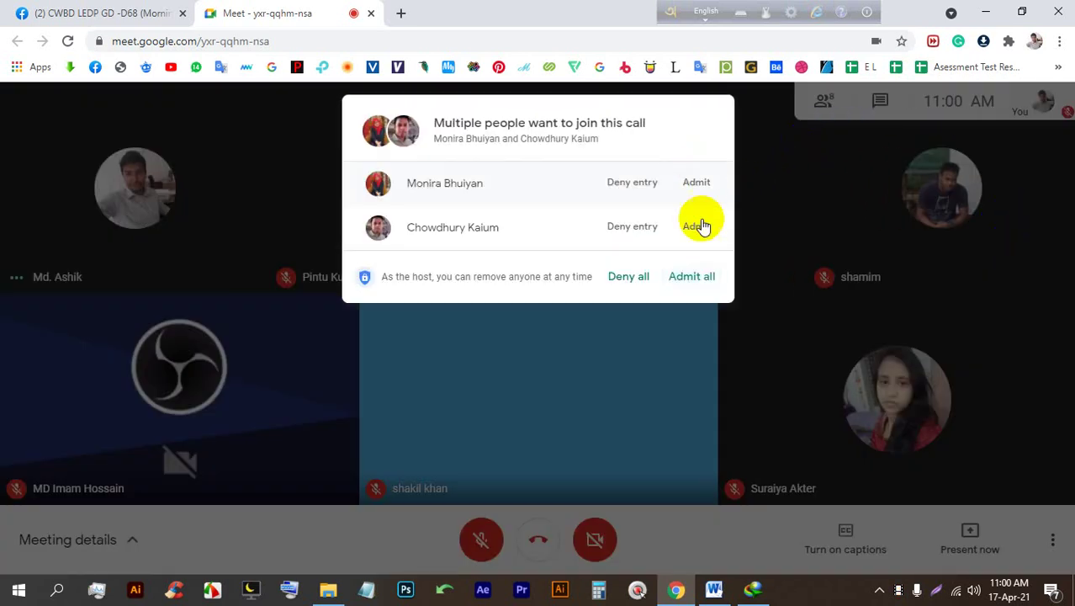
pyautogui.click(698, 279)
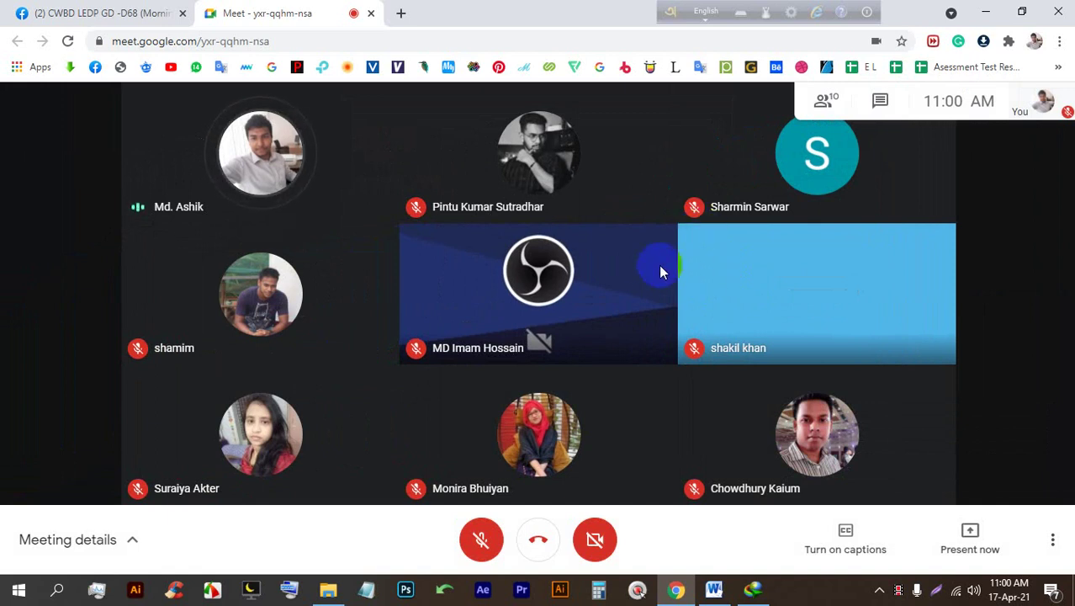
# Step: Present the entire screen to the meeting and hide the screen-sharing notice
pyautogui.click(955, 548)
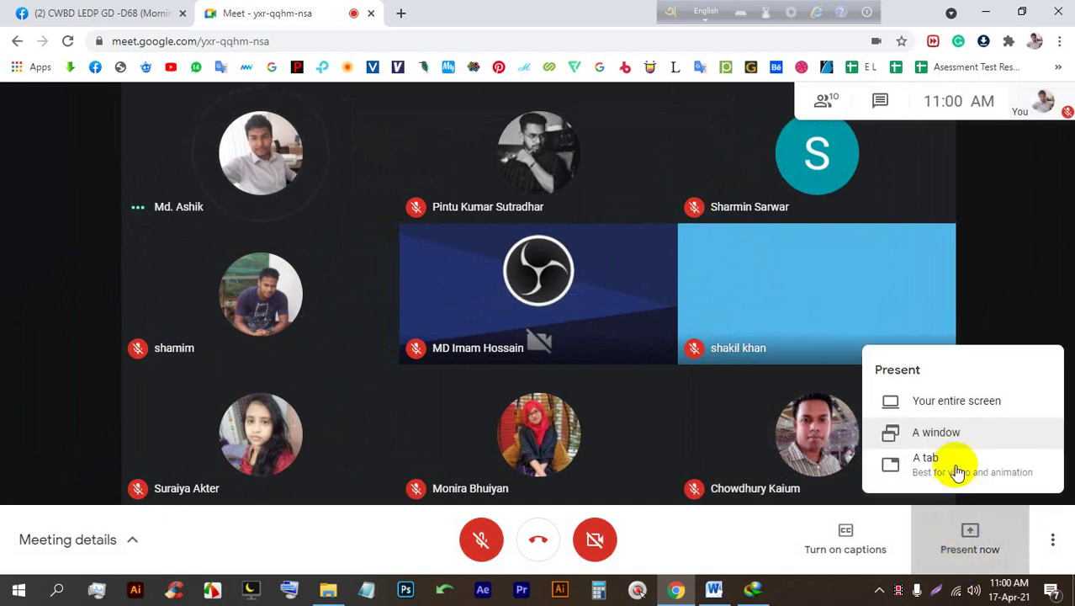
pyautogui.click(969, 403)
pyautogui.click(671, 364)
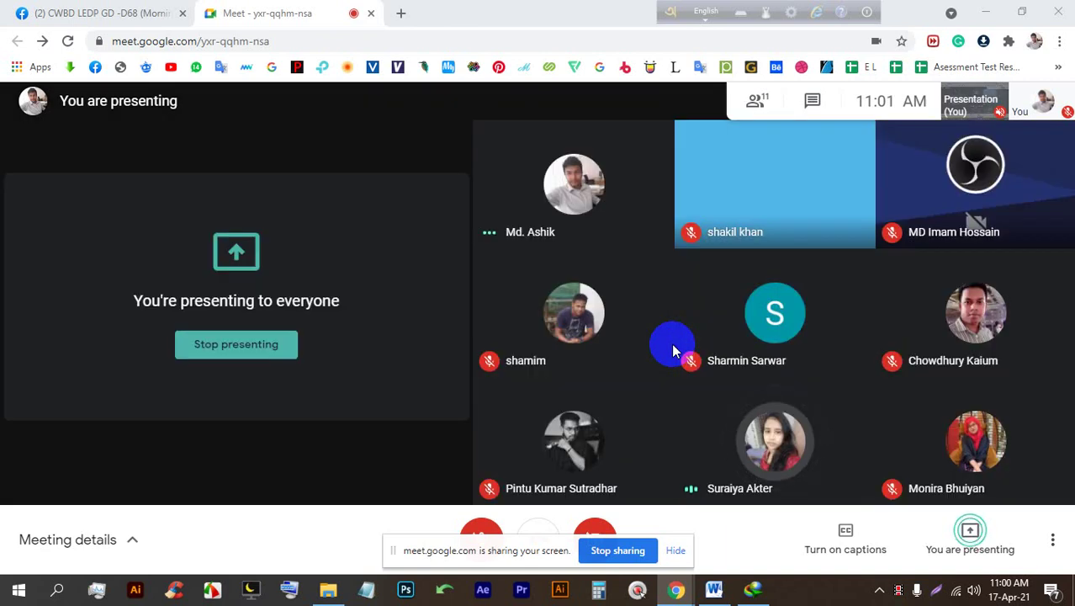
pyautogui.click(676, 554)
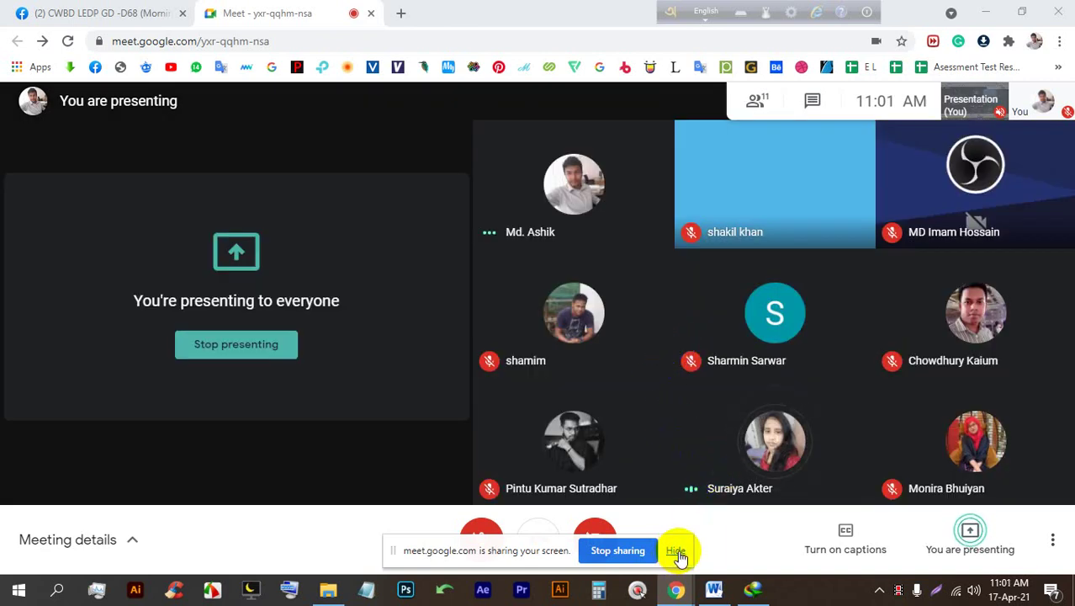
# Step: Open the bookmarked Batch-68 spreadsheet in a new browser tab
pyautogui.click(400, 13)
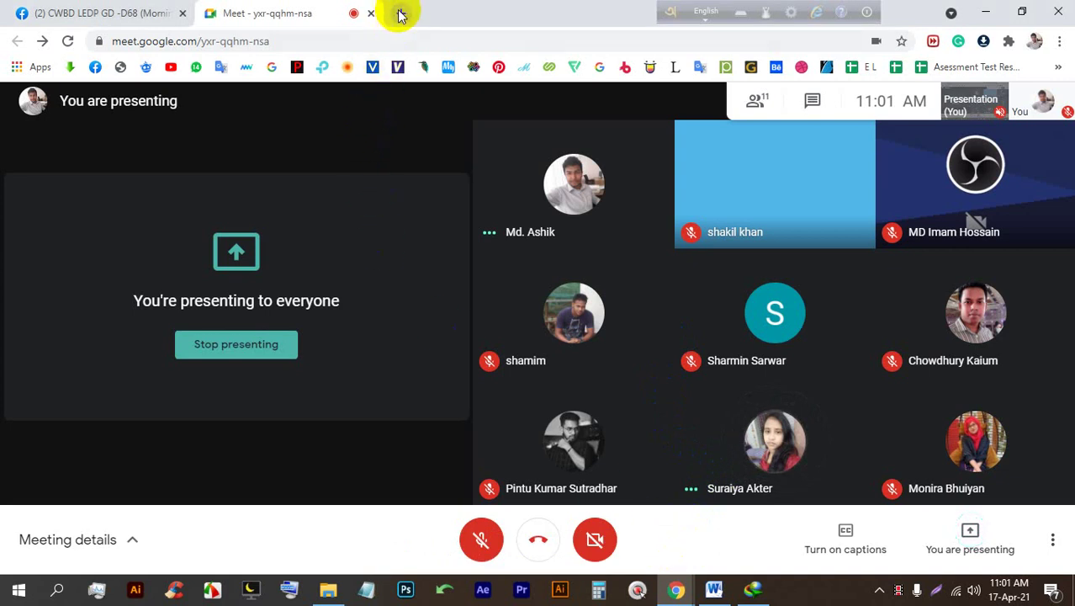
pyautogui.click(1058, 67)
pyautogui.scroll(-5, 833, 454)
pyautogui.scroll(-10, 824, 345)
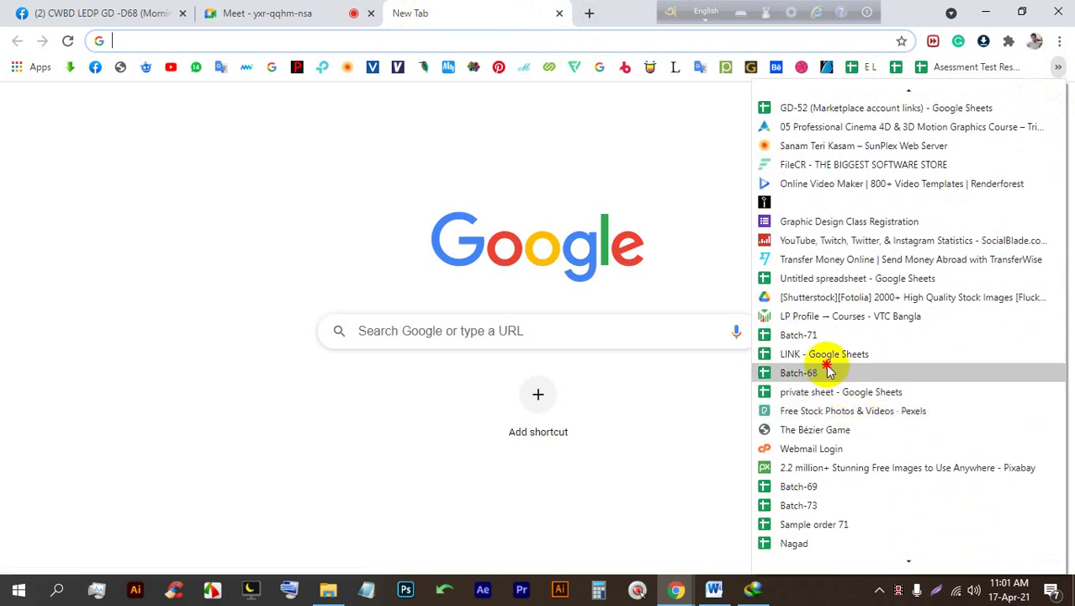
pyautogui.click(828, 373)
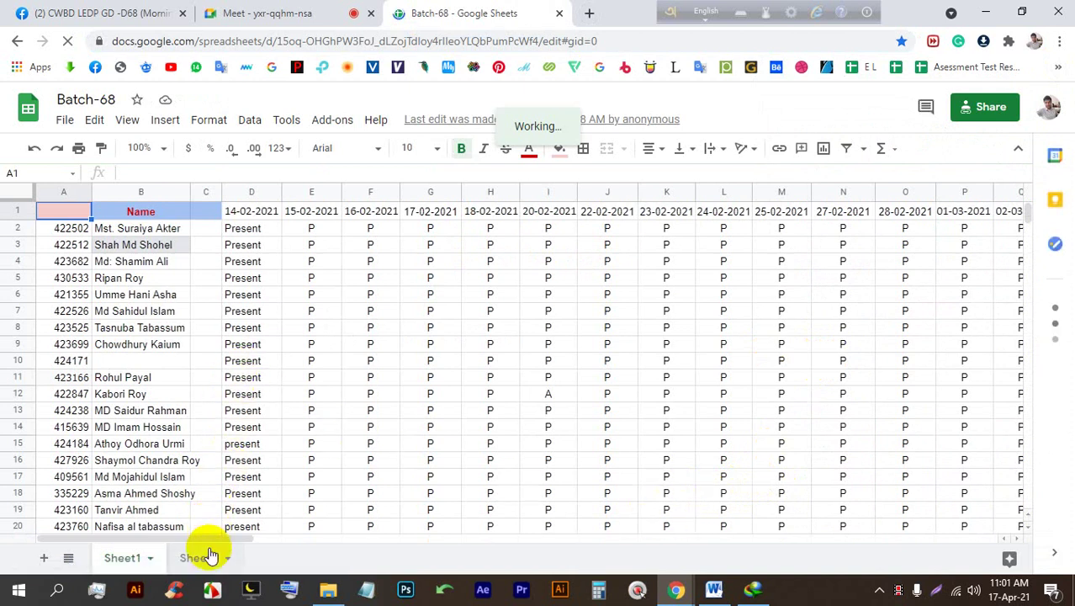
# Step: Insert one column to the right of the 12-04-2021 attendance column on Sheet1
pyautogui.moveTo(210, 539); pyautogui.dragTo(602, 536)
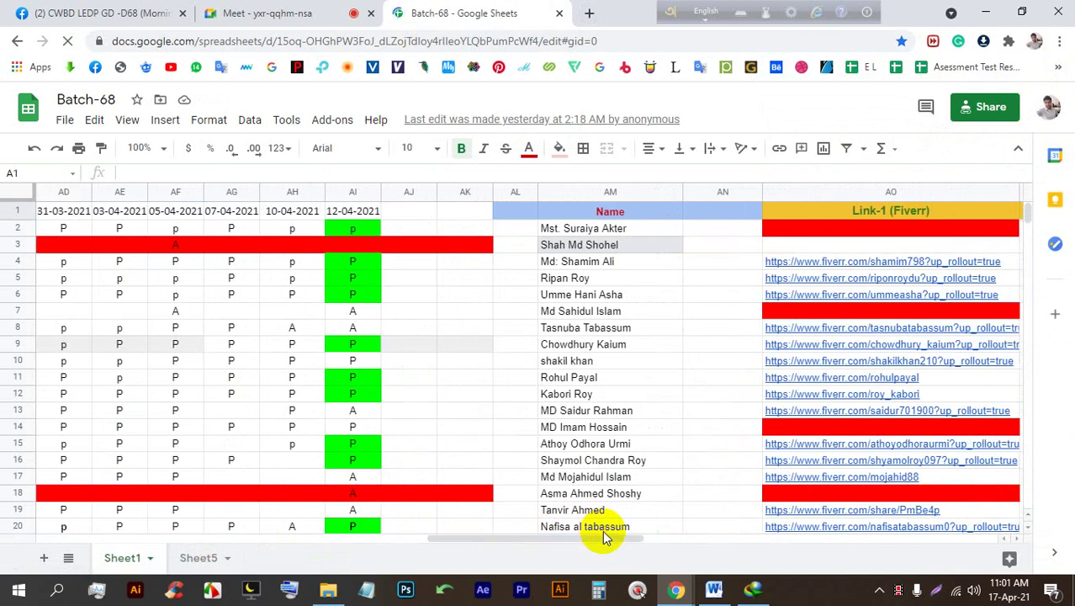
pyautogui.click(355, 195)
pyautogui.rightClick(356, 196)
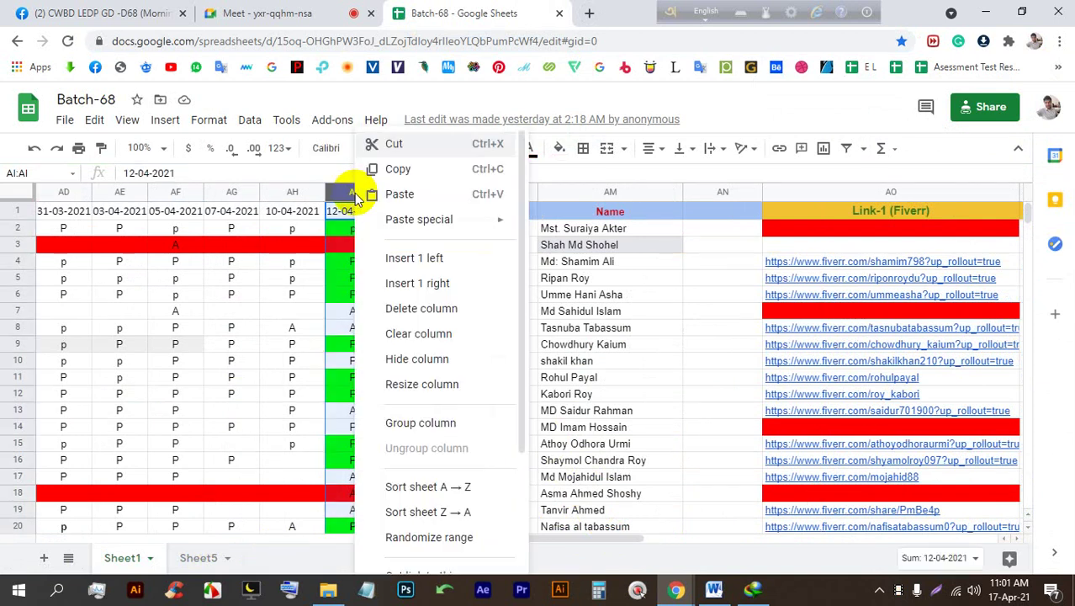
pyautogui.click(425, 286)
# Step: Enter 17-04-2021 as the header in cell AJ1 and widen columns AJ and AK to fit the date
pyautogui.click(405, 210)
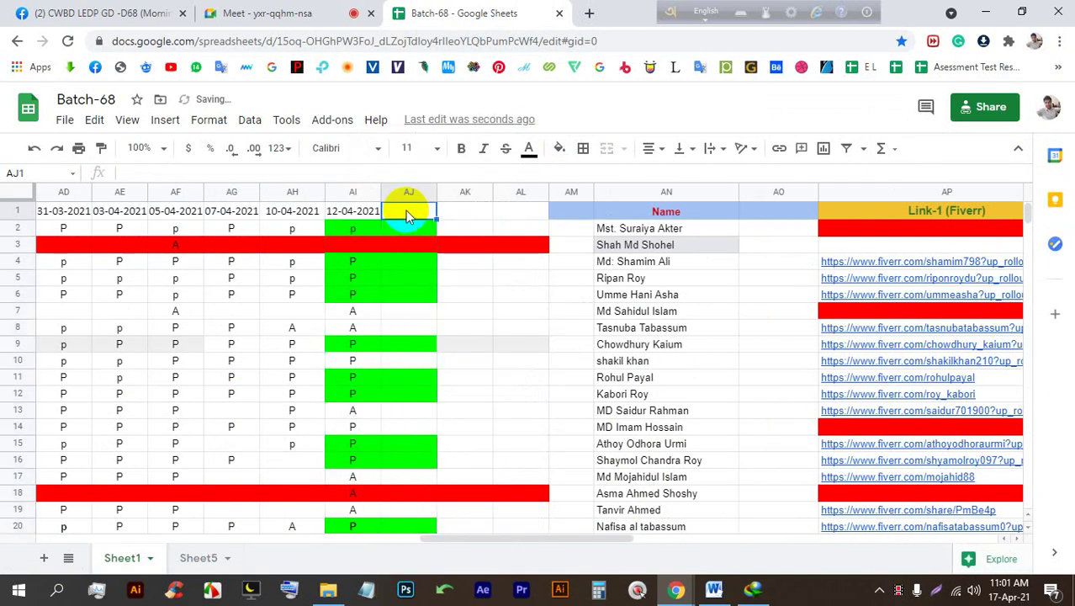
pyautogui.write('17-')
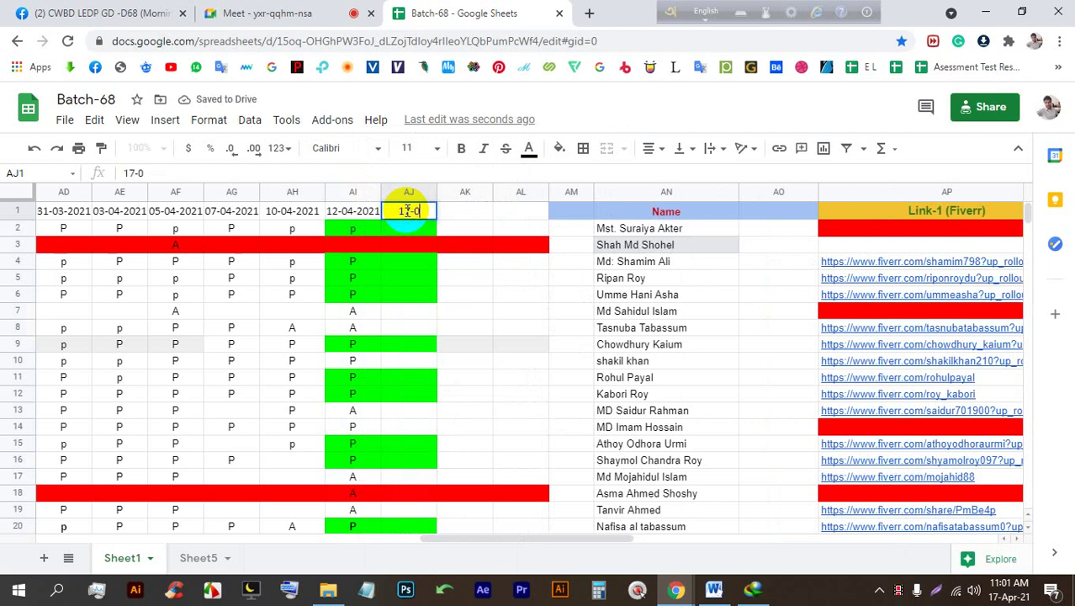
pyautogui.write('04-2021')
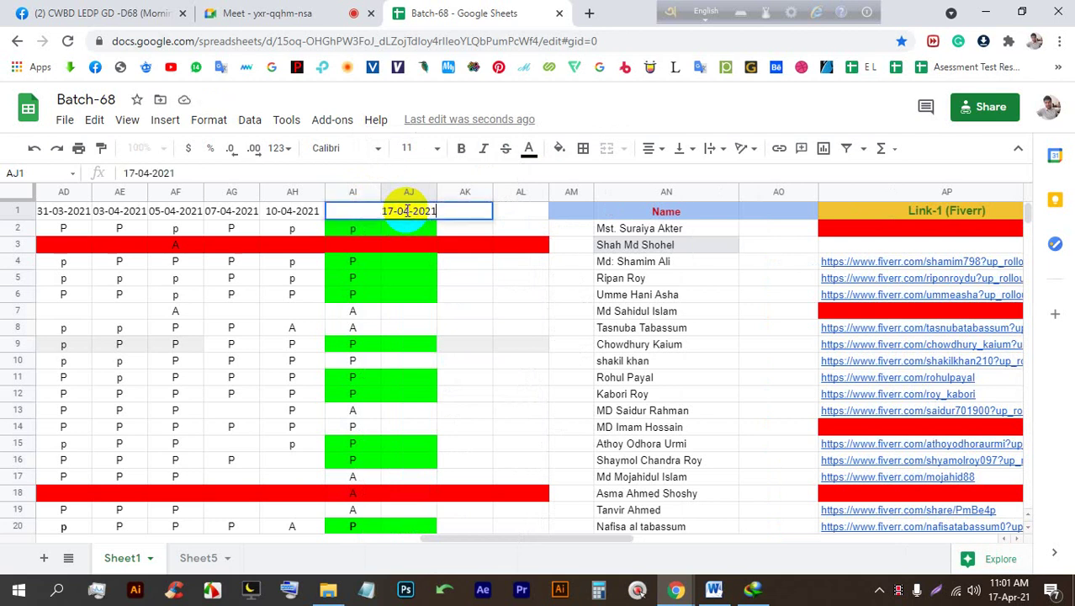
pyautogui.click(413, 202)
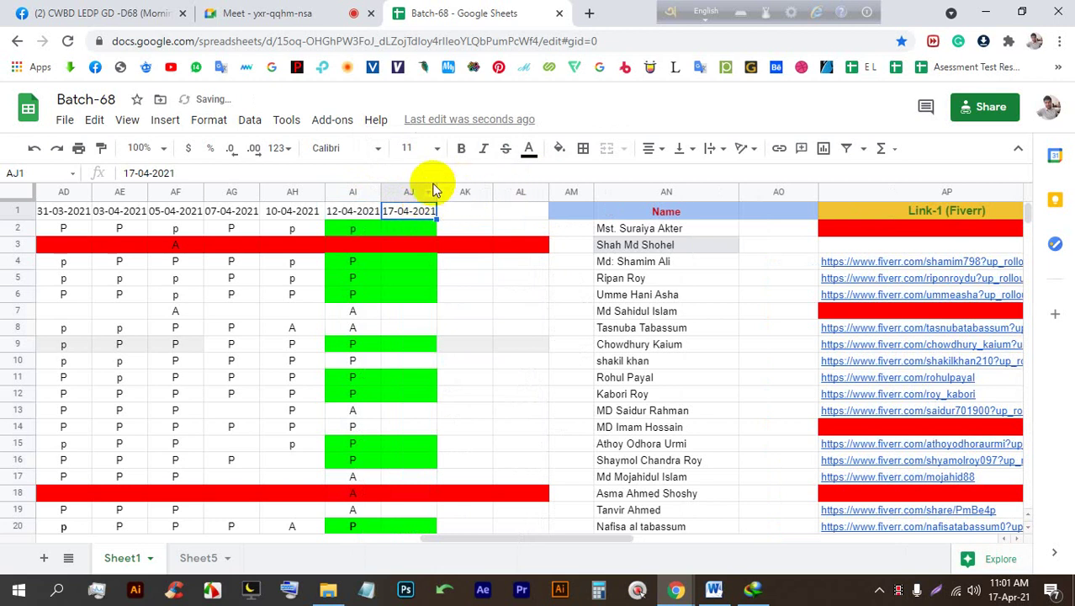
pyautogui.moveTo(435, 190); pyautogui.dragTo(511, 192)
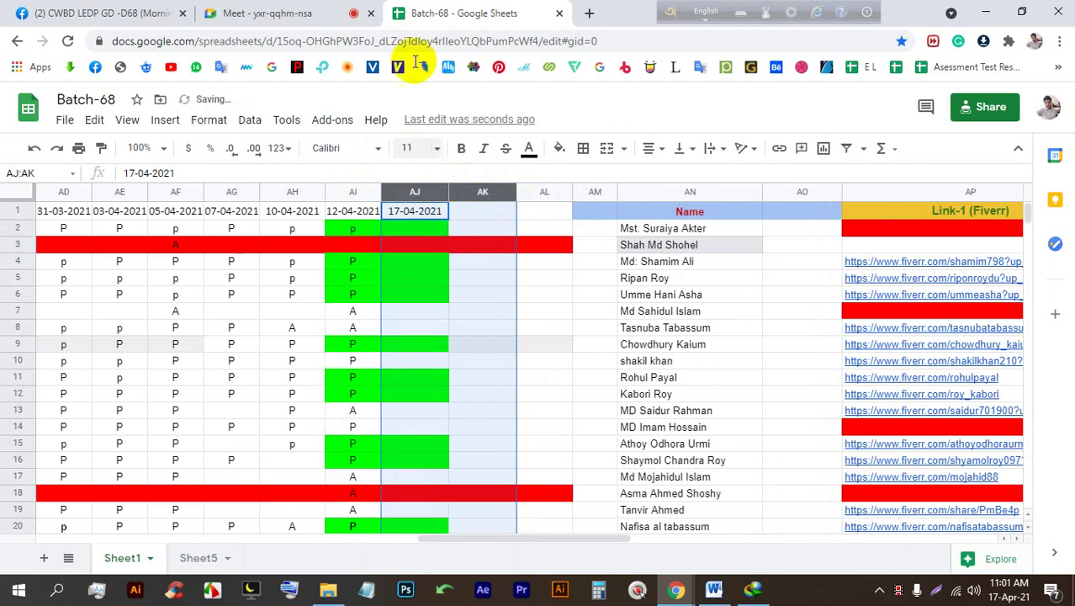
# Step: Return to the Google Meet call and admit the participants waiting to join
pyautogui.click(341, 13)
pyautogui.click(698, 177)
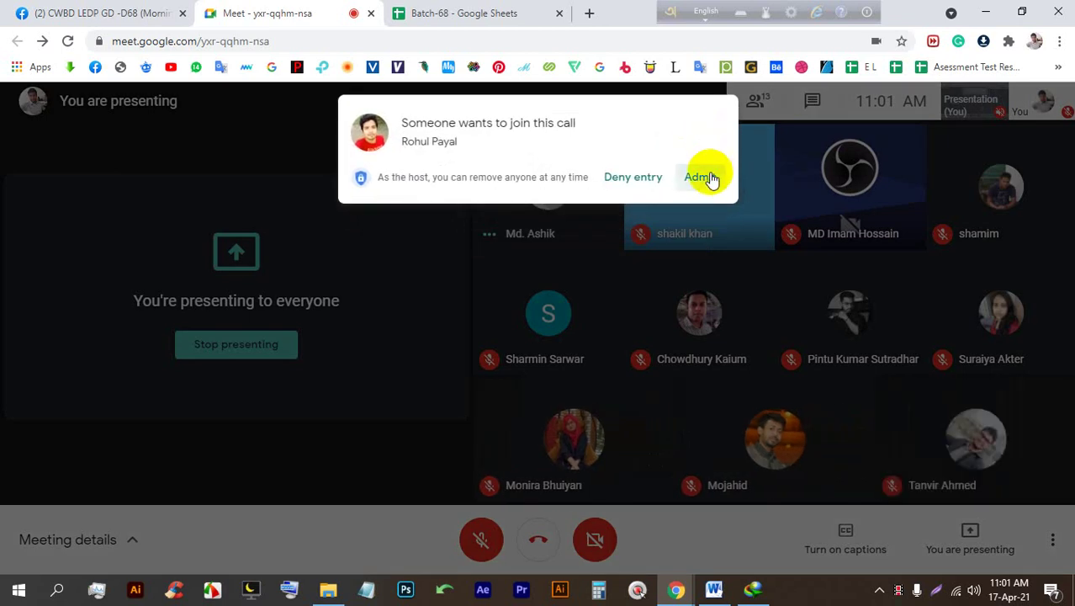
pyautogui.click(711, 178)
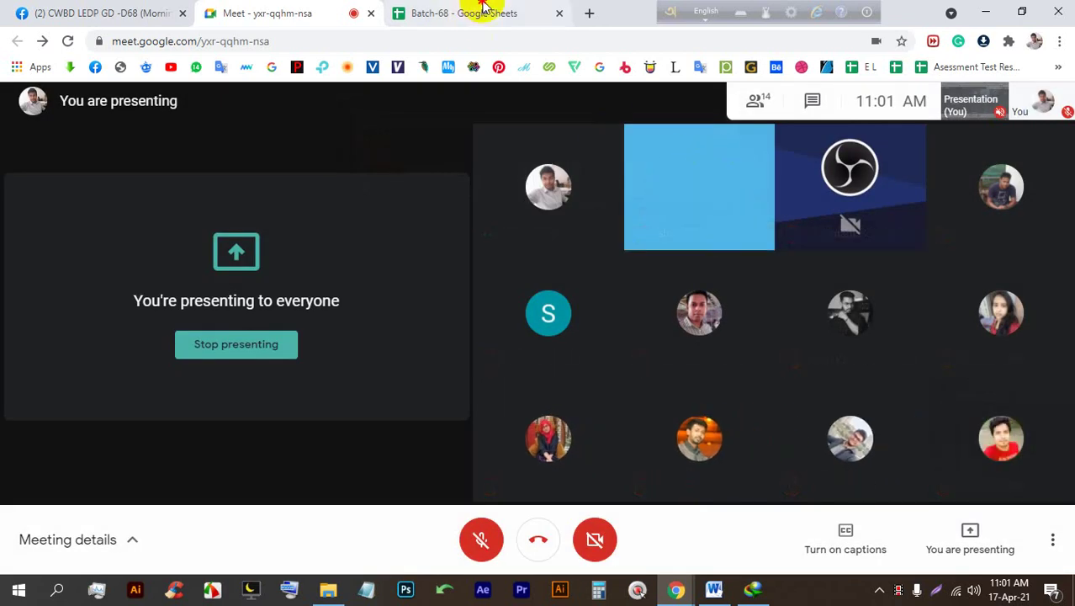
# Step: Switch back to the Batch-68 spreadsheet and copy its web address
pyautogui.click(484, 10)
pyautogui.click(403, 236)
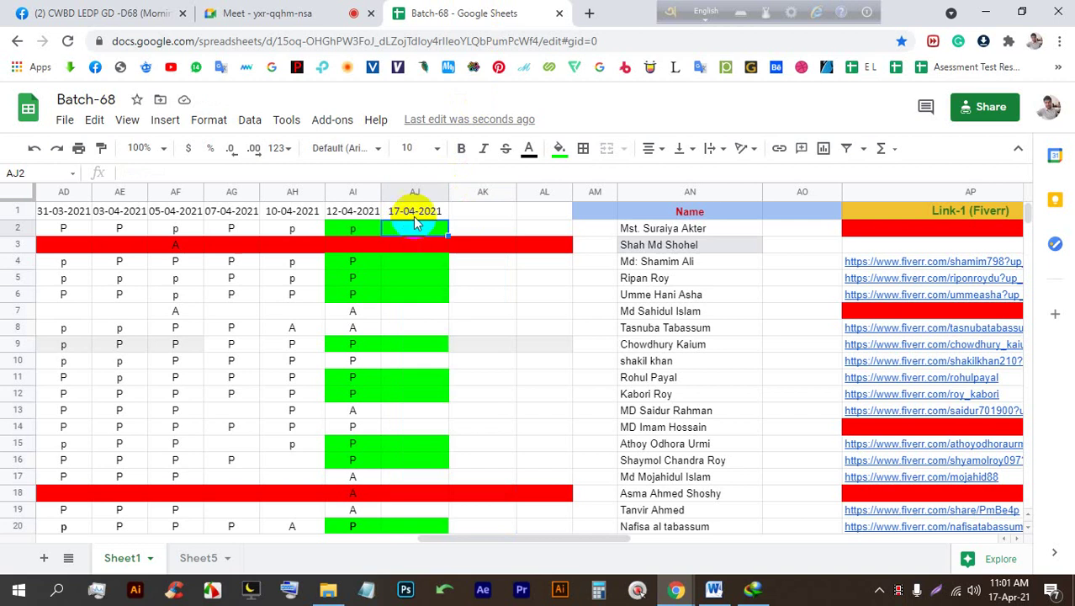
pyautogui.click(649, 42)
pyautogui.hotkey('ctrl', 'c')
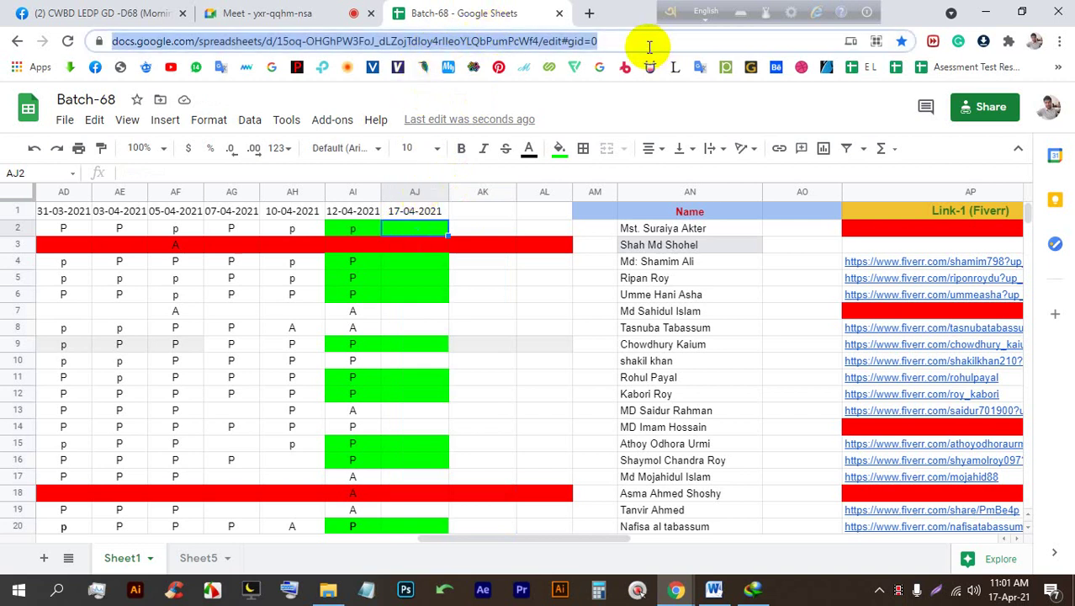
# Step: Send the copied spreadsheet link to everyone in the Meet chat and admit the participant waiting to join
pyautogui.click(354, 13)
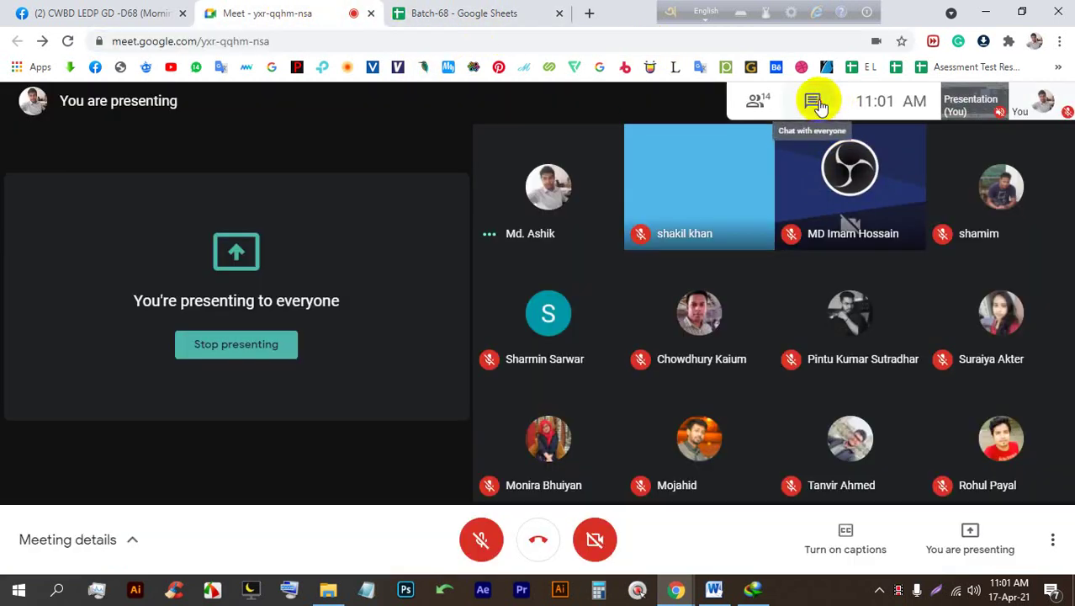
pyautogui.click(815, 103)
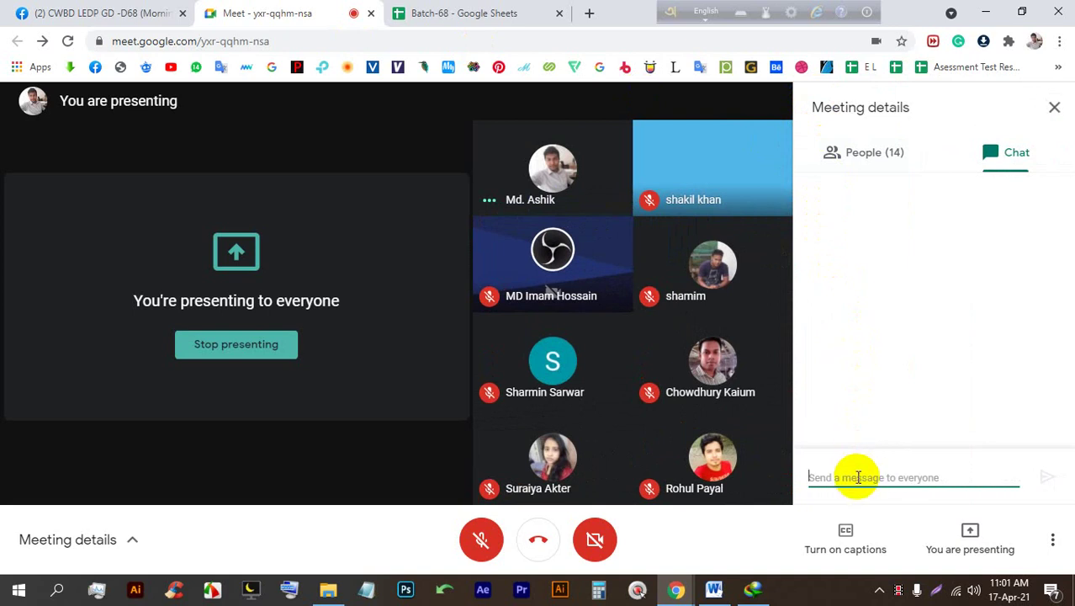
pyautogui.hotkey('ctrl', 'v')
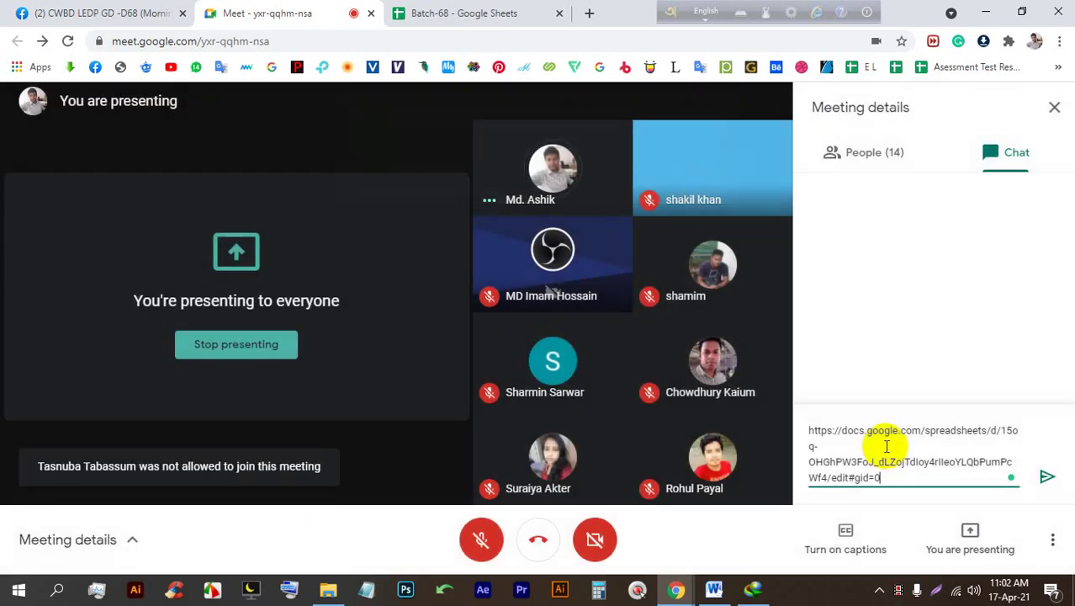
pyautogui.click(1046, 475)
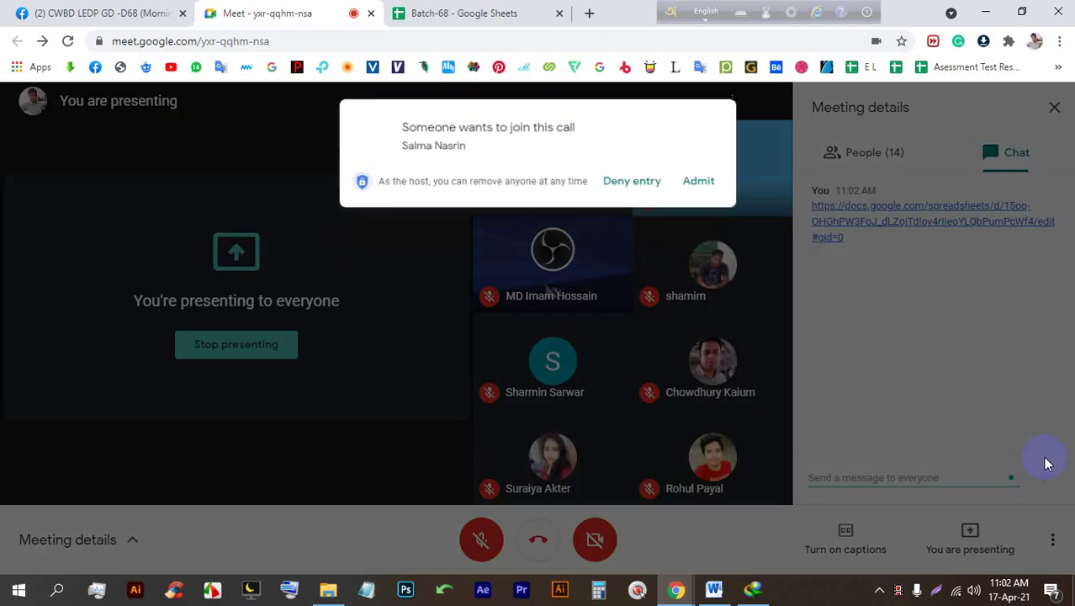
pyautogui.click(702, 179)
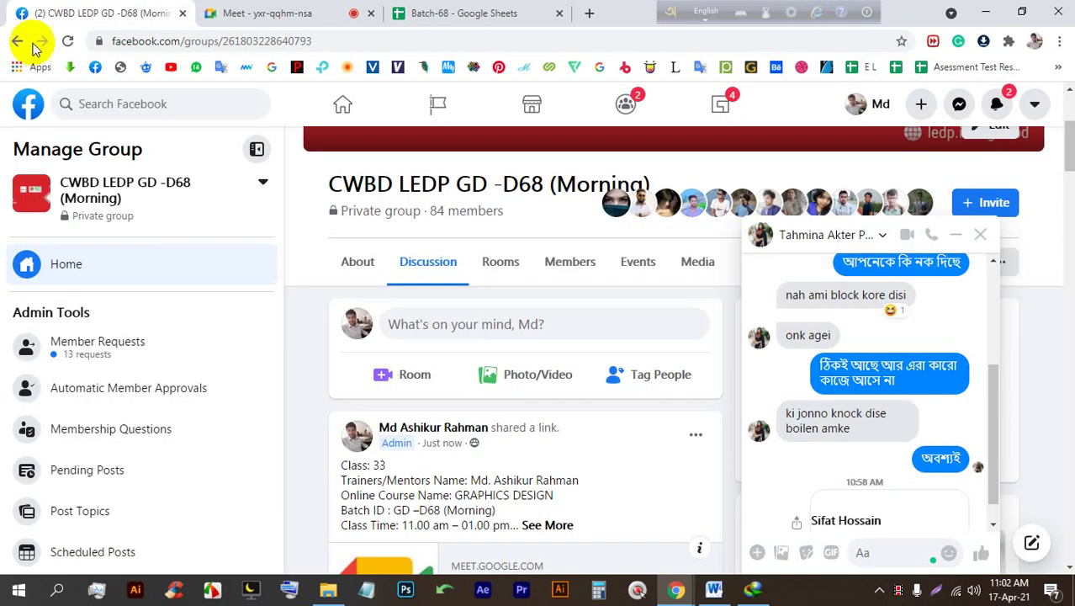
# Step: Minimize the chat window in the CWBD LEDP GD -D68 (Morning) Facebook group and open a REBAR logo image from the contest post
pyautogui.click(33, 13)
pyautogui.click(955, 235)
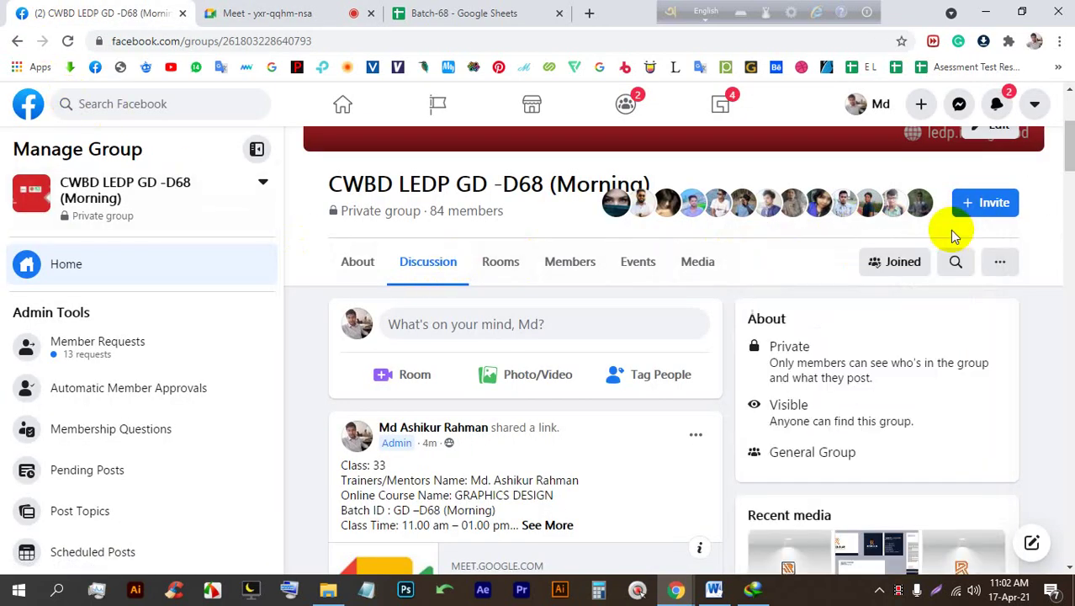
pyautogui.scroll(-5, 567, 319)
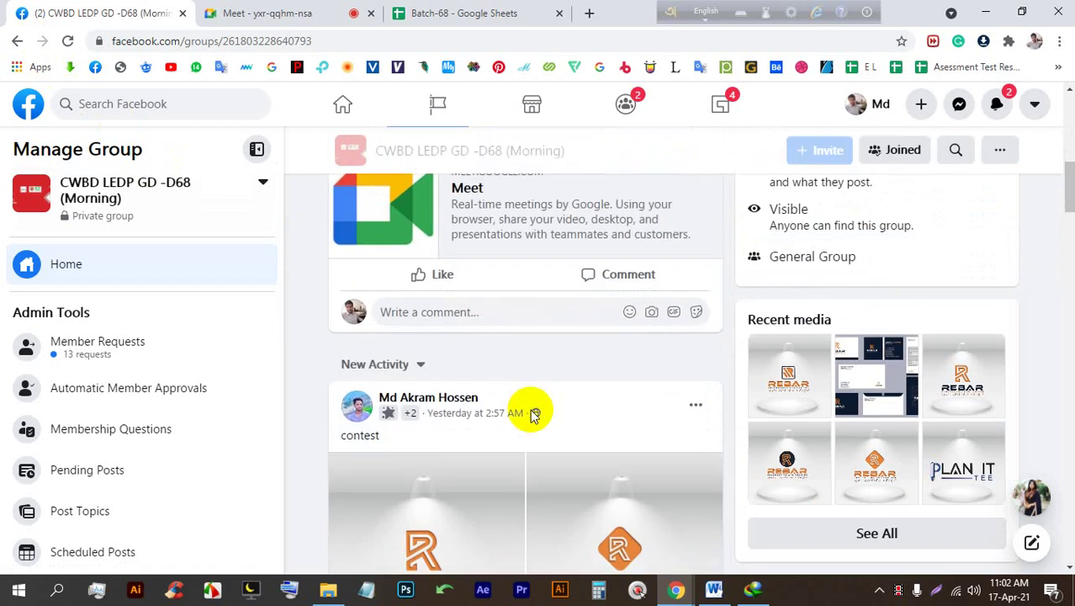
pyautogui.scroll(-4, 518, 377)
pyautogui.scroll(-5, 497, 358)
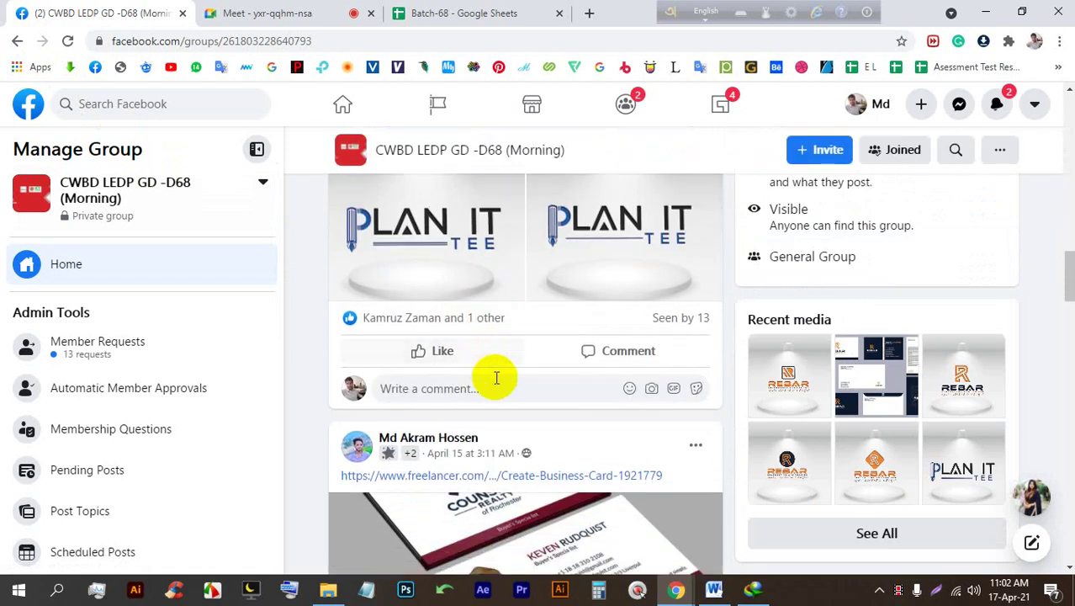
pyautogui.scroll(7, 492, 372)
pyautogui.scroll(6, 501, 403)
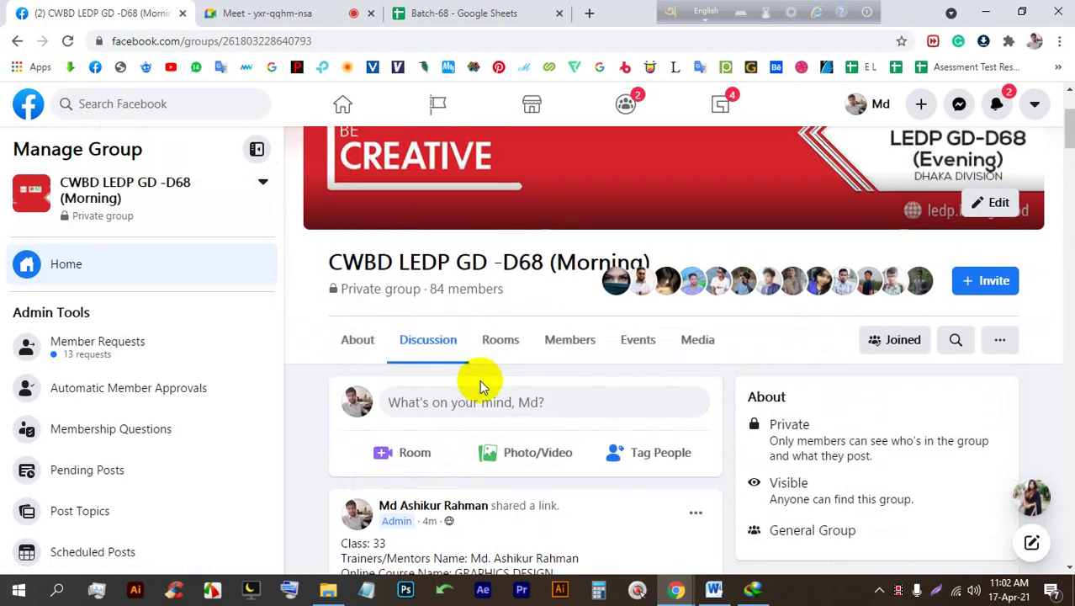
pyautogui.scroll(-5, 481, 378)
pyautogui.click(449, 327)
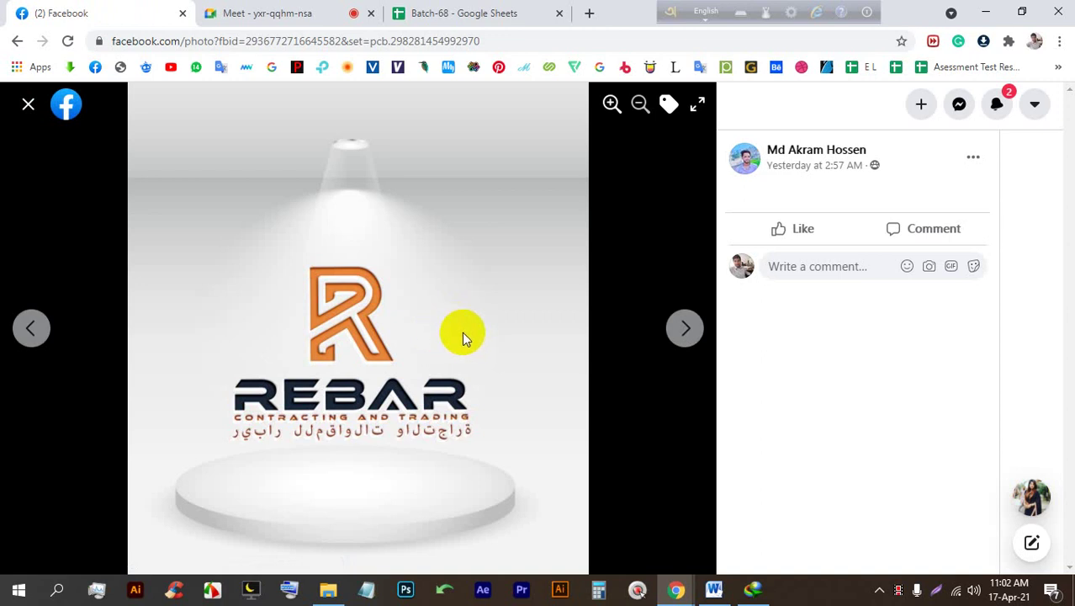
# Step: Admit the participant waiting in the Meet call and return to the Facebook photo
pyautogui.click(347, 12)
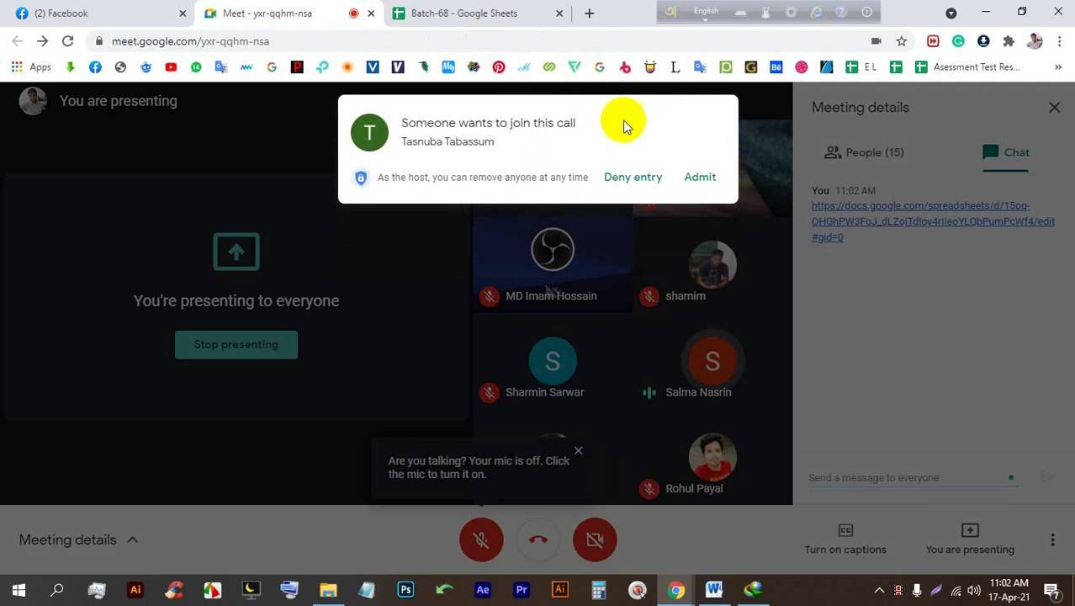
pyautogui.click(691, 178)
pyautogui.click(134, 12)
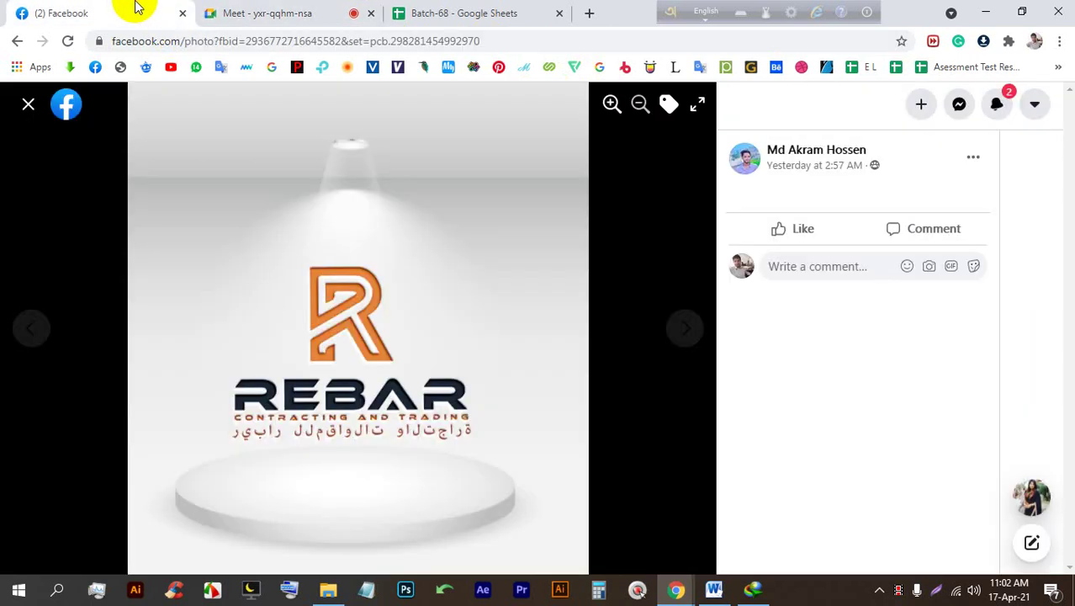
# Step: Page through the REBAR logo variations and stationery mockups in the contest post, and close the photo viewer
pyautogui.click(683, 323)
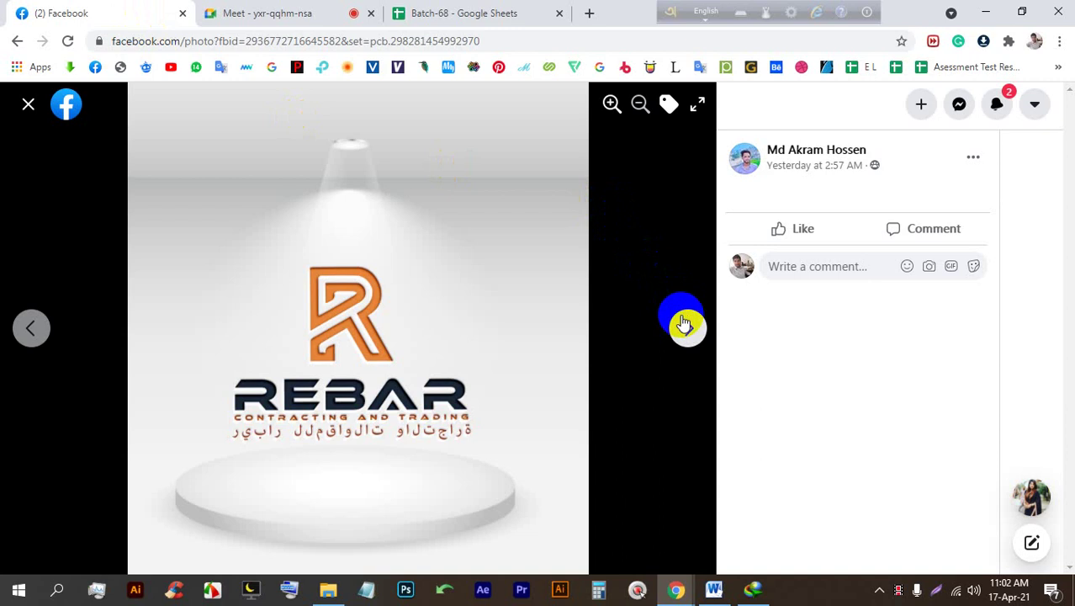
pyautogui.click(684, 323)
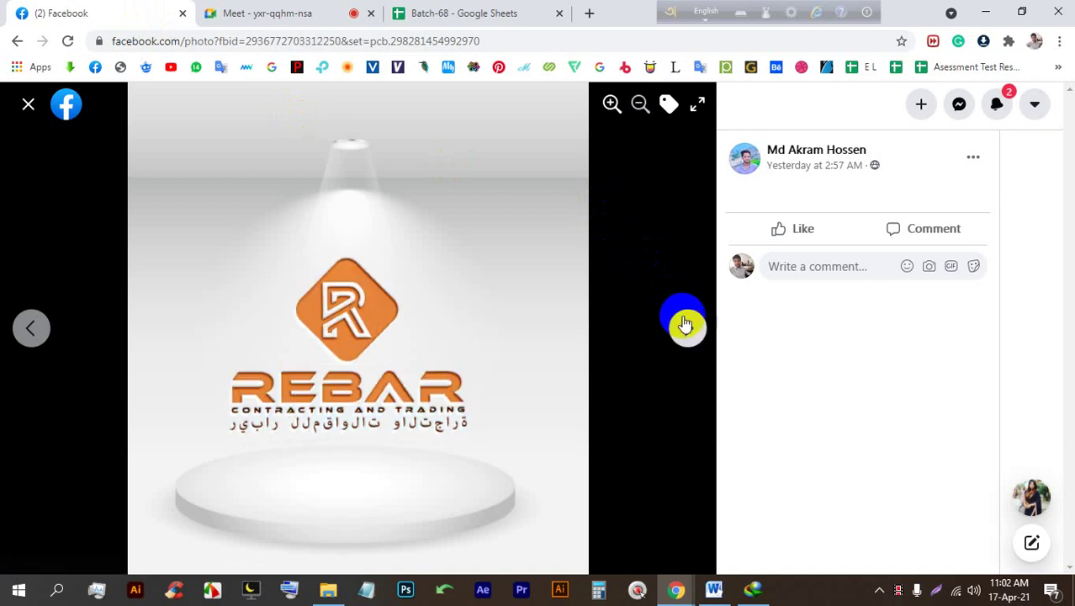
pyautogui.click(686, 321)
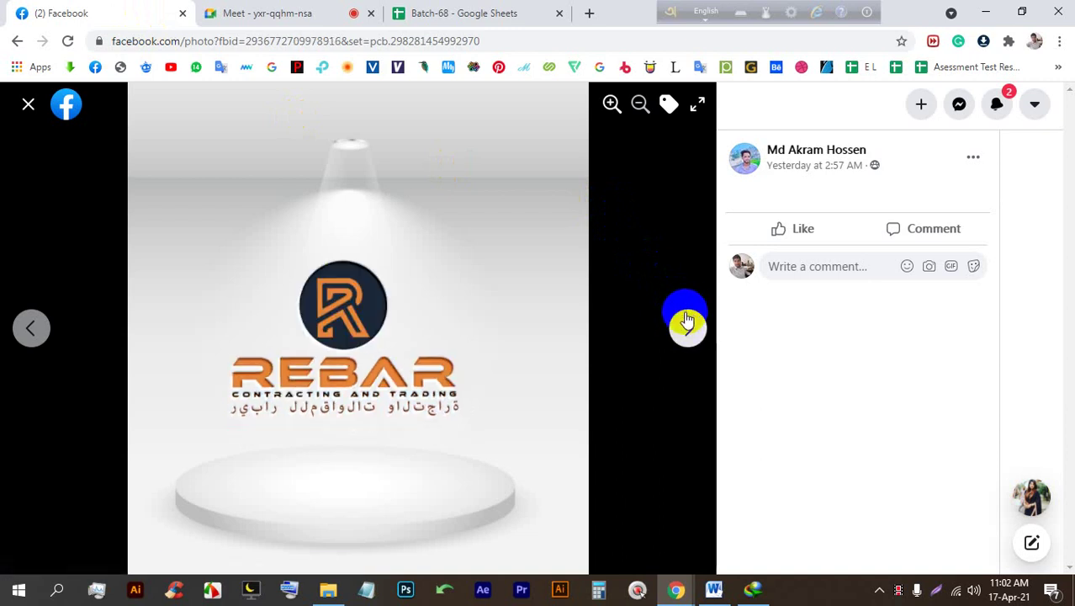
pyautogui.click(686, 321)
pyautogui.click(686, 320)
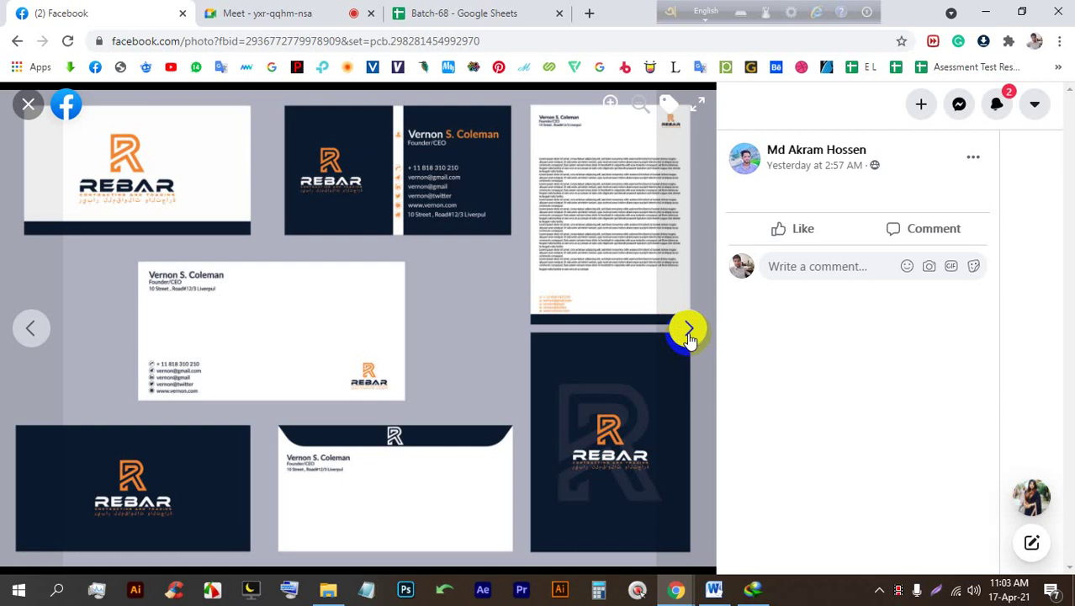
pyautogui.click(686, 326)
pyautogui.click(27, 104)
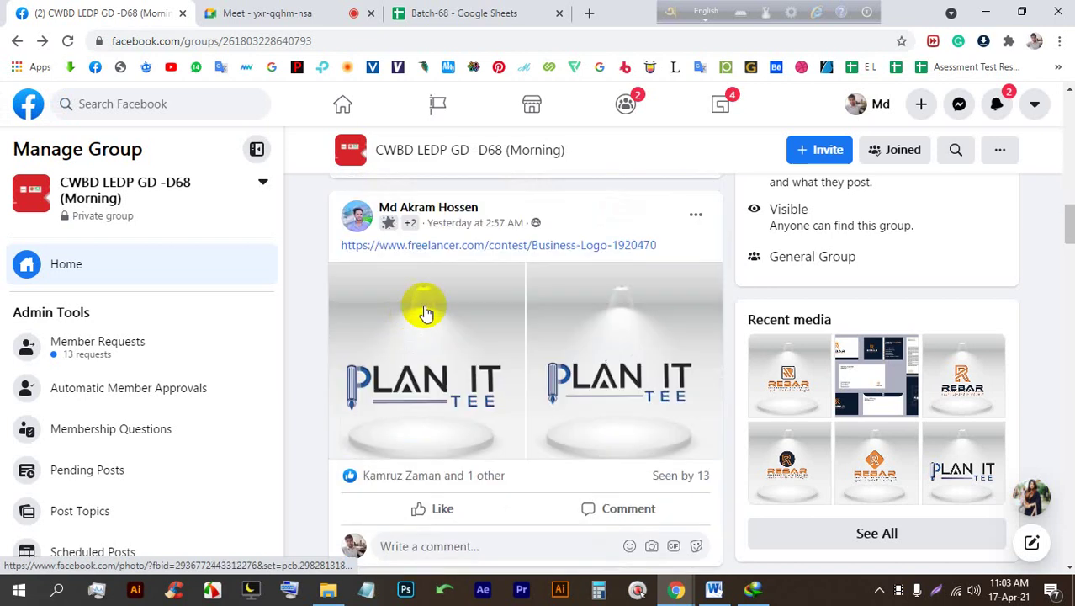
# Step: View the PLAN IT TEE logo images and the Counselor Realty business card mockups posted in the group
pyautogui.click(477, 304)
pyautogui.click(685, 326)
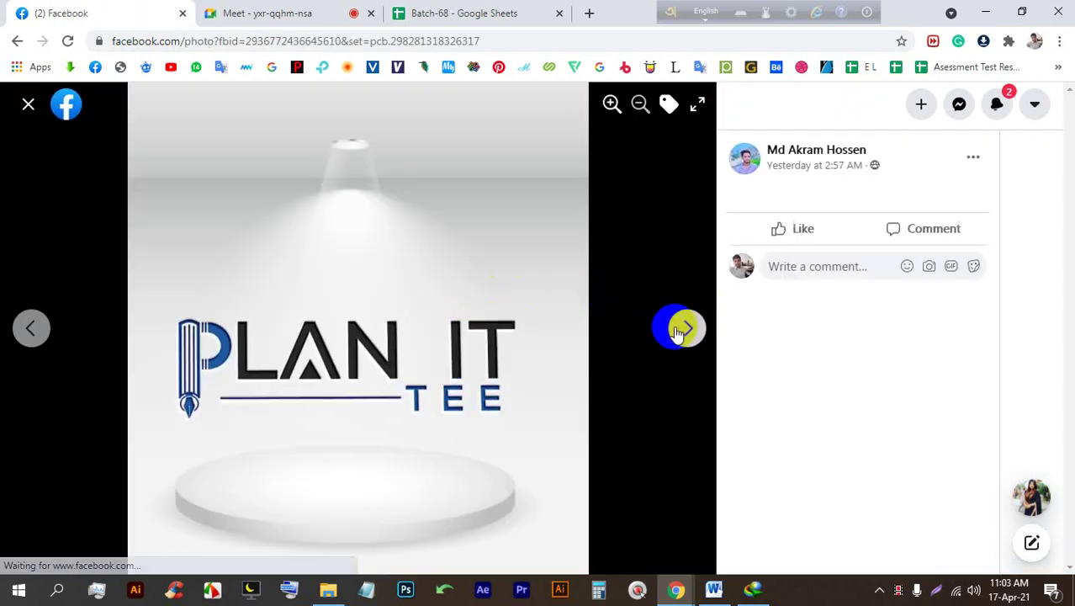
pyautogui.click(25, 104)
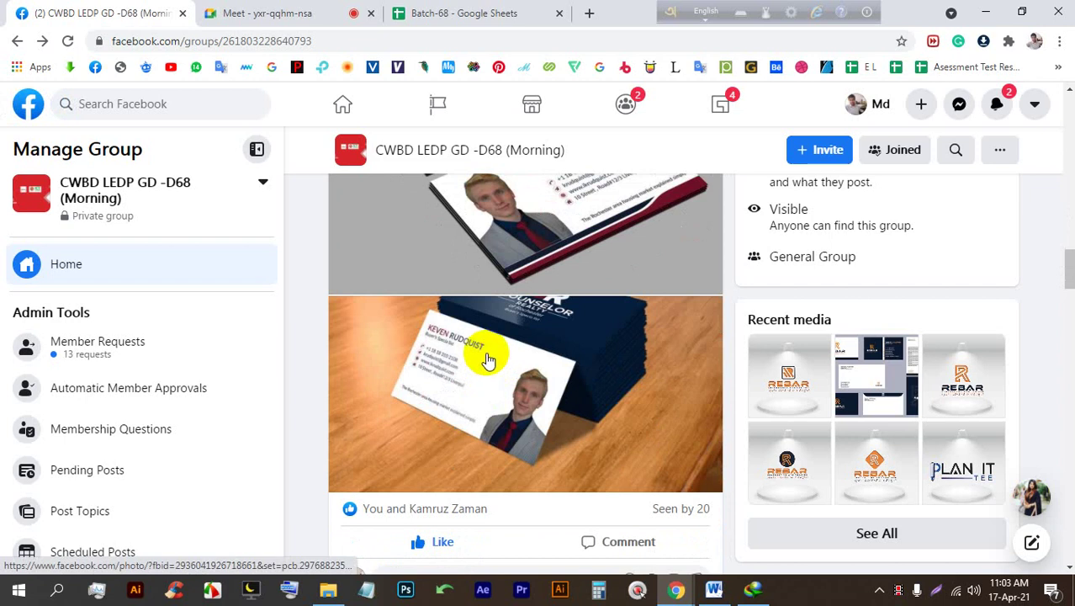
pyautogui.click(469, 254)
pyautogui.click(685, 327)
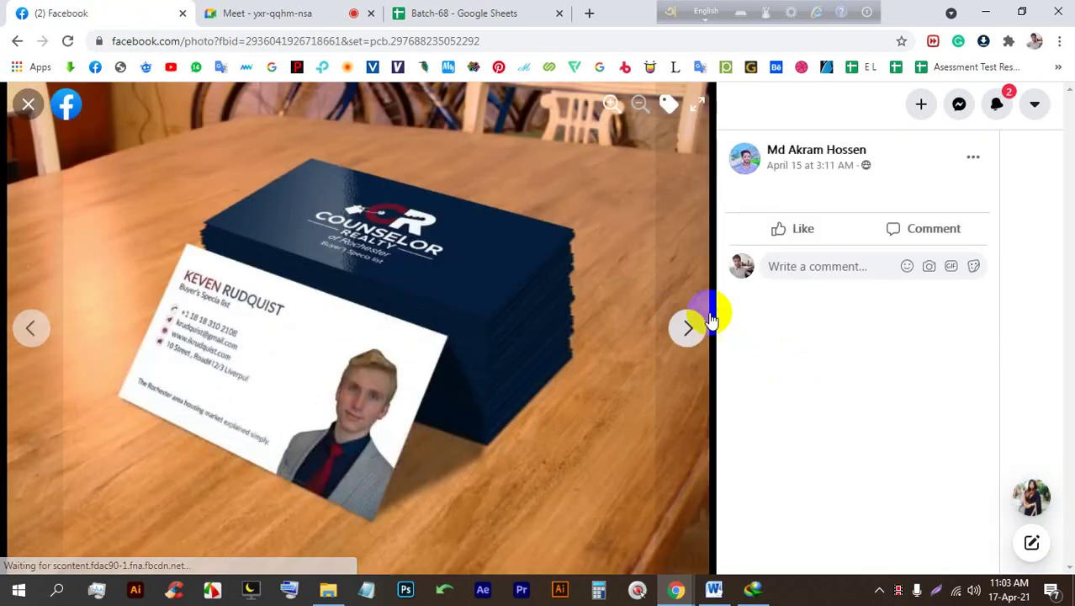
pyautogui.click(25, 104)
# Step: Close the meeting details pane in the Meet call and return to the CWBD LEDP GD -D68 (Morning) Facebook group
pyautogui.click(345, 10)
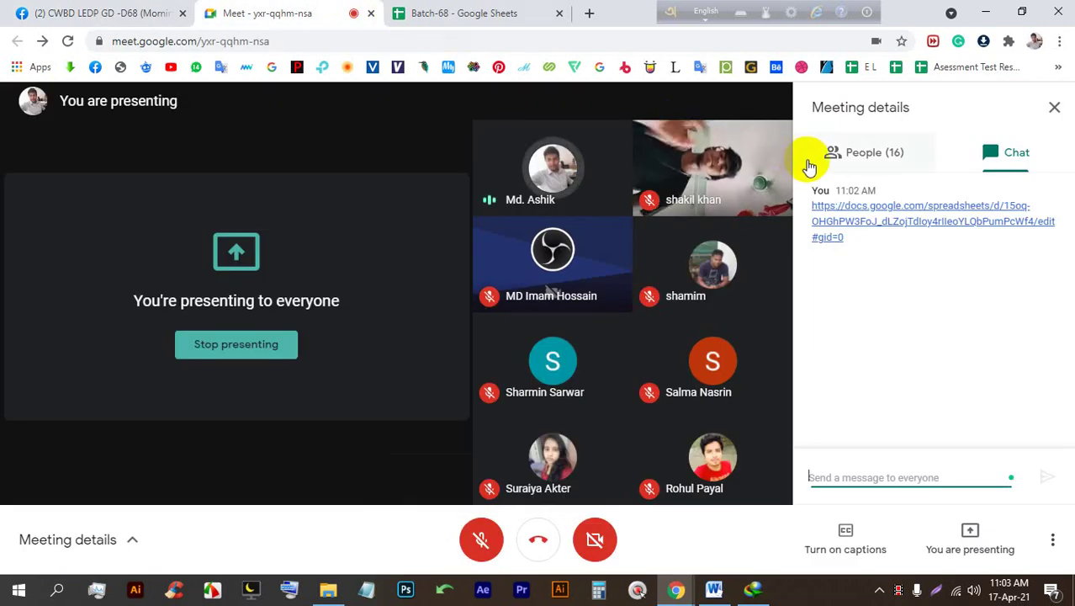
pyautogui.click(1050, 110)
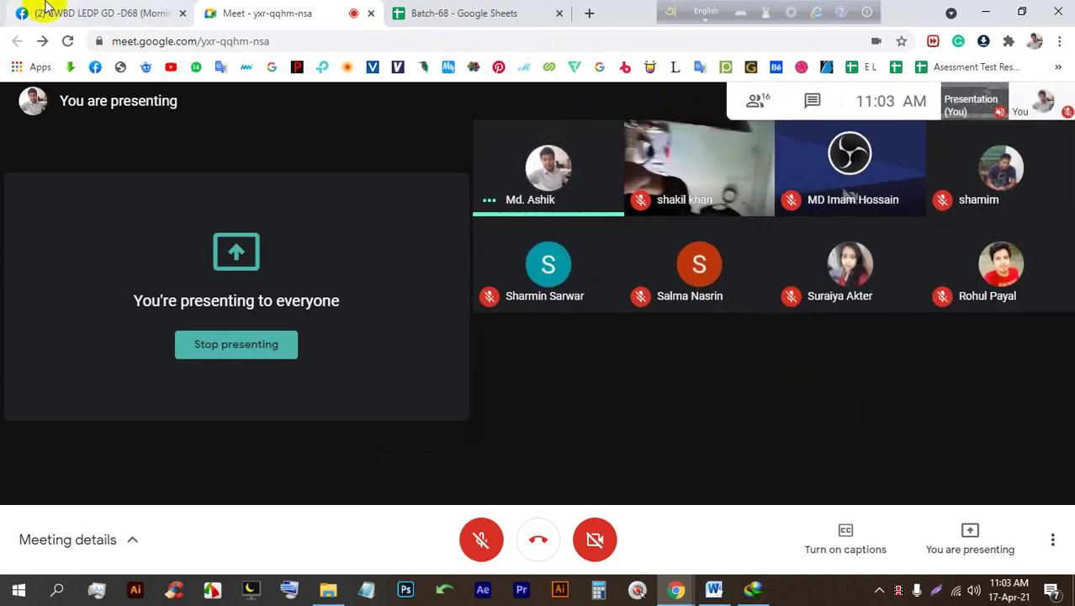
pyautogui.click(51, 11)
# Step: View both Pimp My Bushes business card designs further down the group feed and close the photo viewer
pyautogui.scroll(-5, 580, 389)
pyautogui.scroll(-2, 580, 388)
pyautogui.click(482, 220)
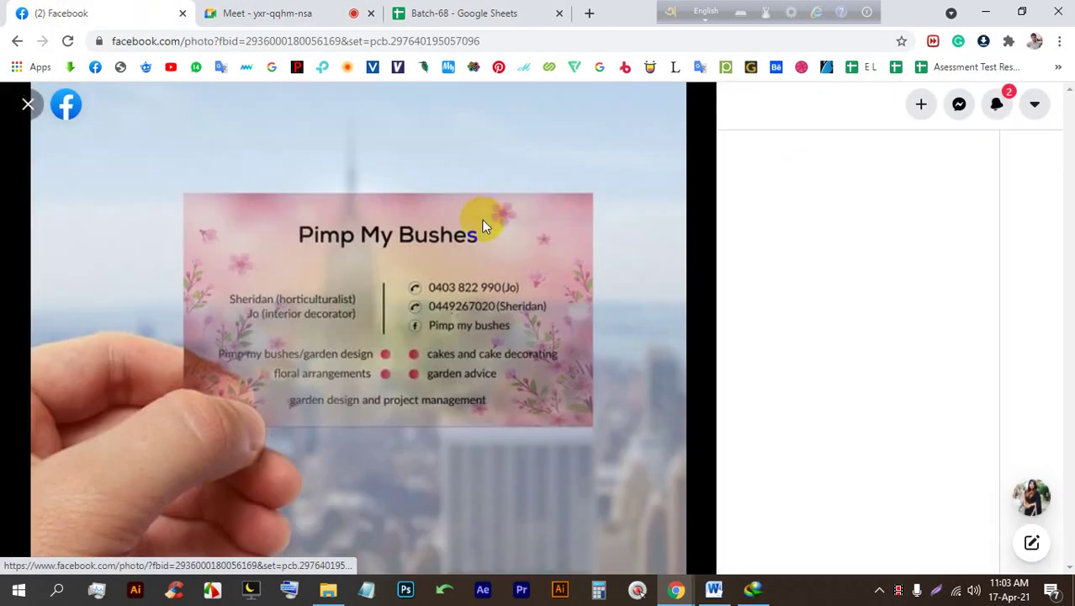
pyautogui.click(690, 329)
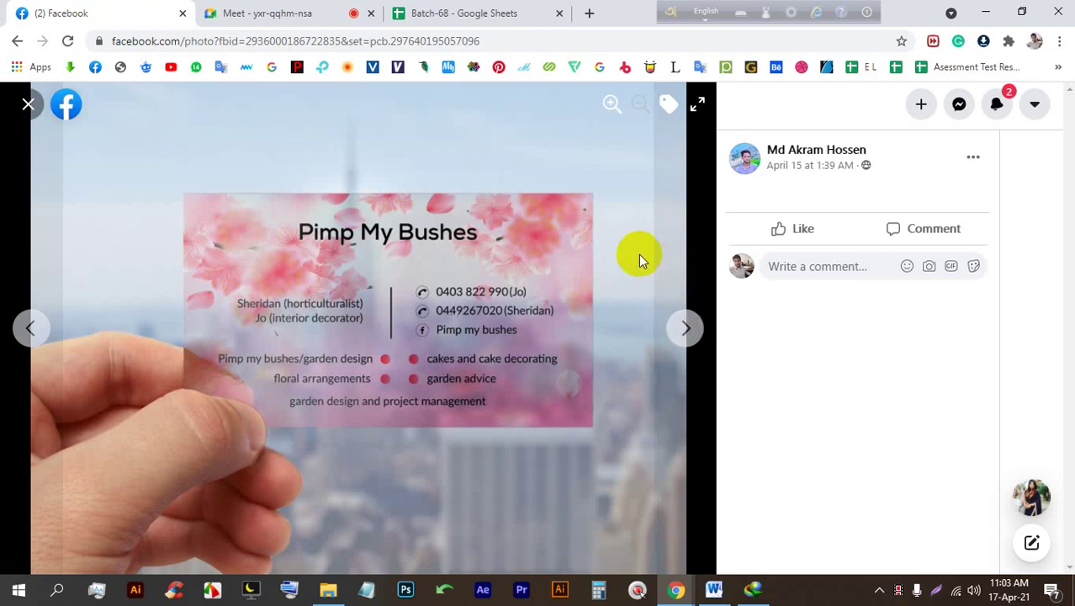
pyautogui.click(27, 104)
# Step: Page through the DTS business card and logo images in the April 15 contest post, and close the photo viewer
pyautogui.scroll(-7, 571, 299)
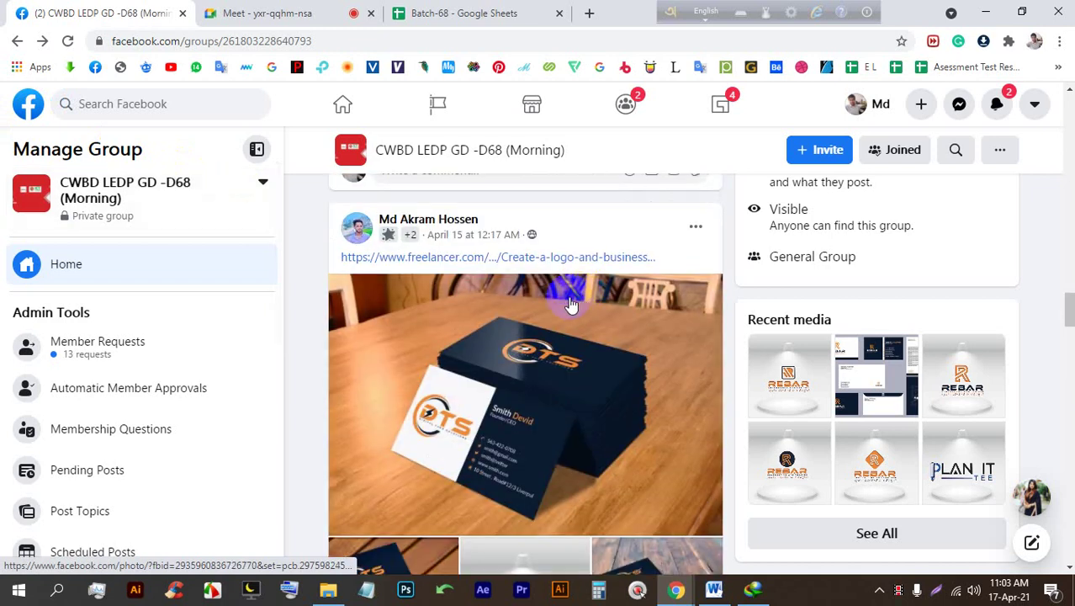
pyautogui.scroll(3, 547, 296)
pyautogui.click(533, 296)
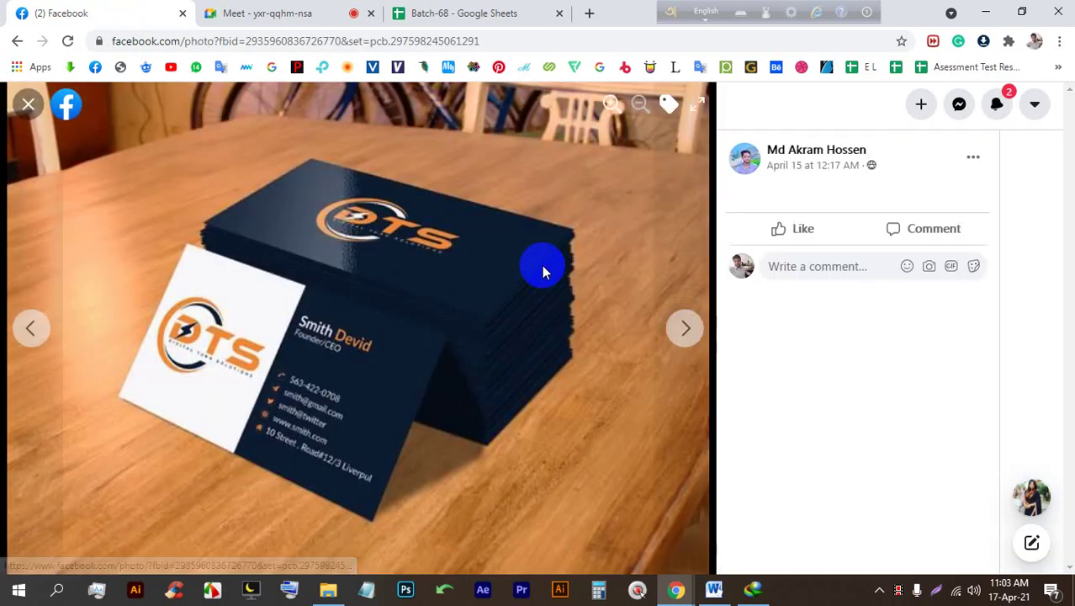
pyautogui.click(689, 331)
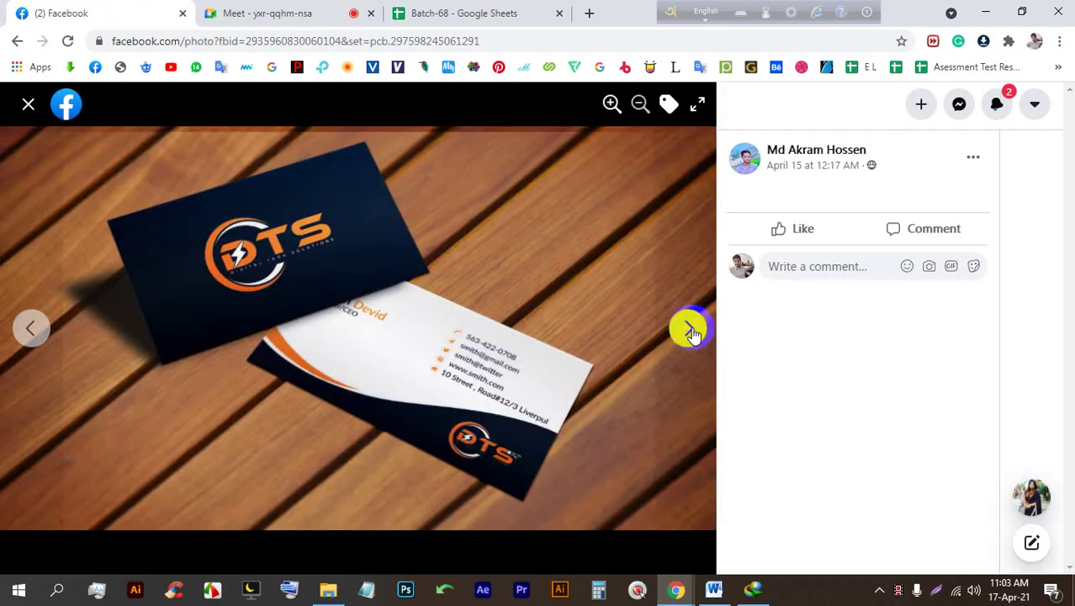
pyautogui.click(690, 331)
pyautogui.click(690, 331)
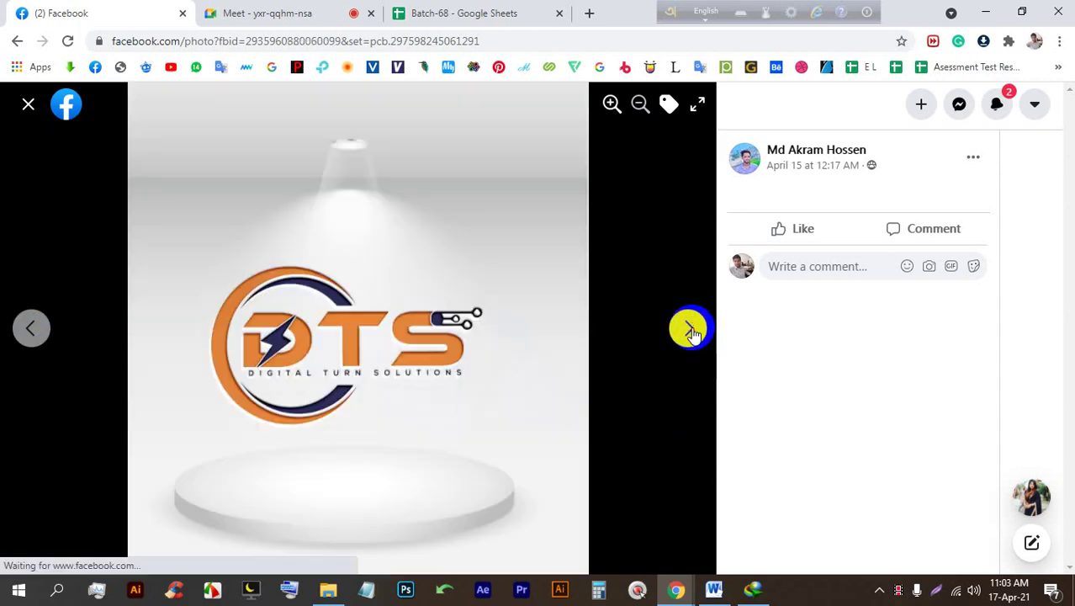
pyautogui.click(690, 331)
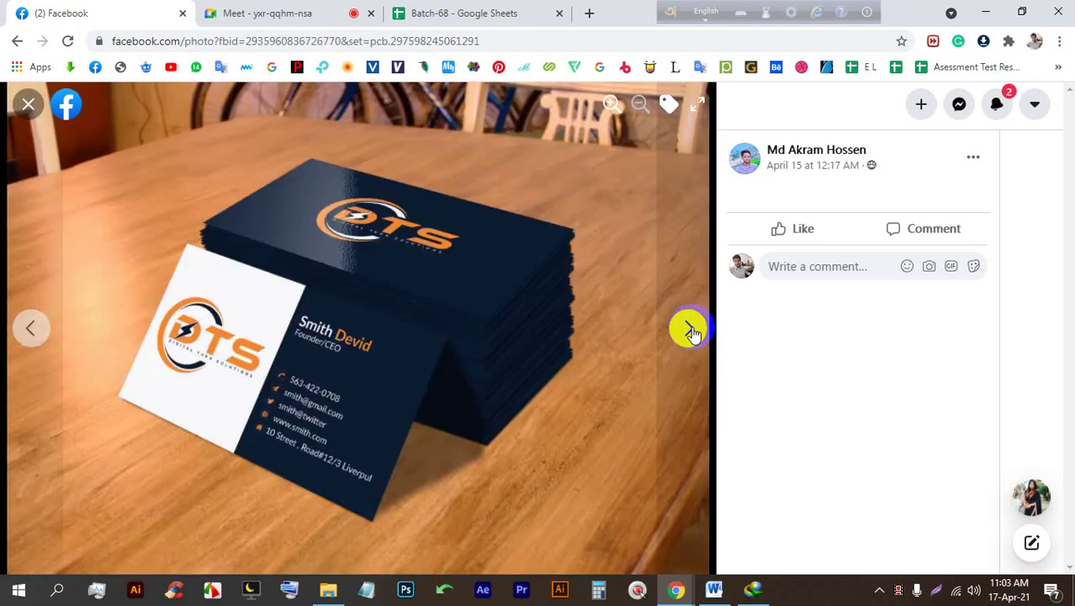
pyautogui.click(690, 329)
pyautogui.click(26, 108)
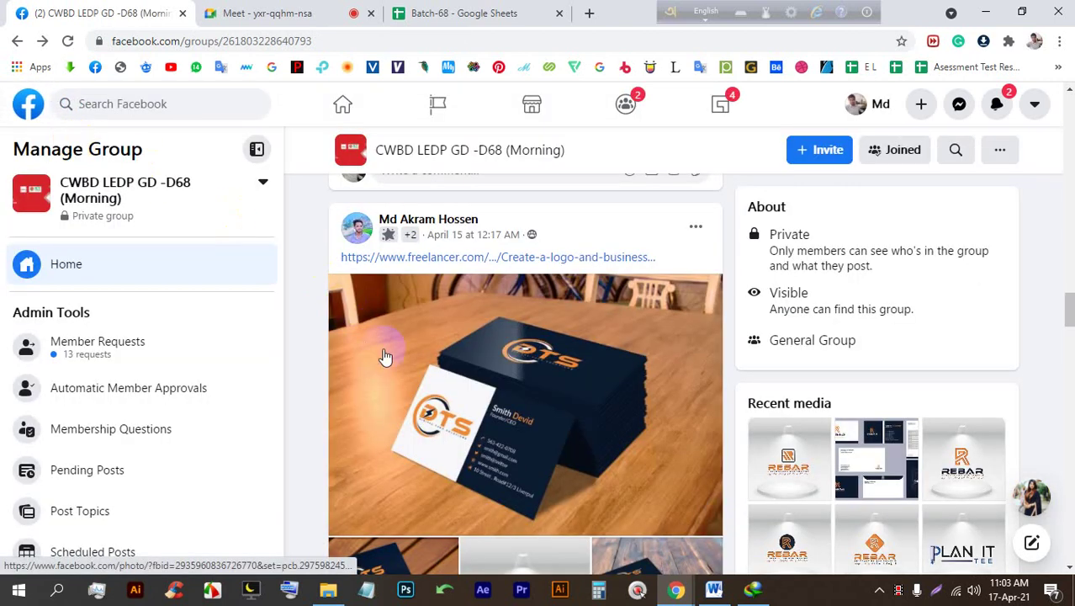
# Step: Examine the Alloy Cappital business card mockups in two separate April 14 posts, closing each photo
pyautogui.scroll(-6, 385, 355)
pyautogui.click(445, 307)
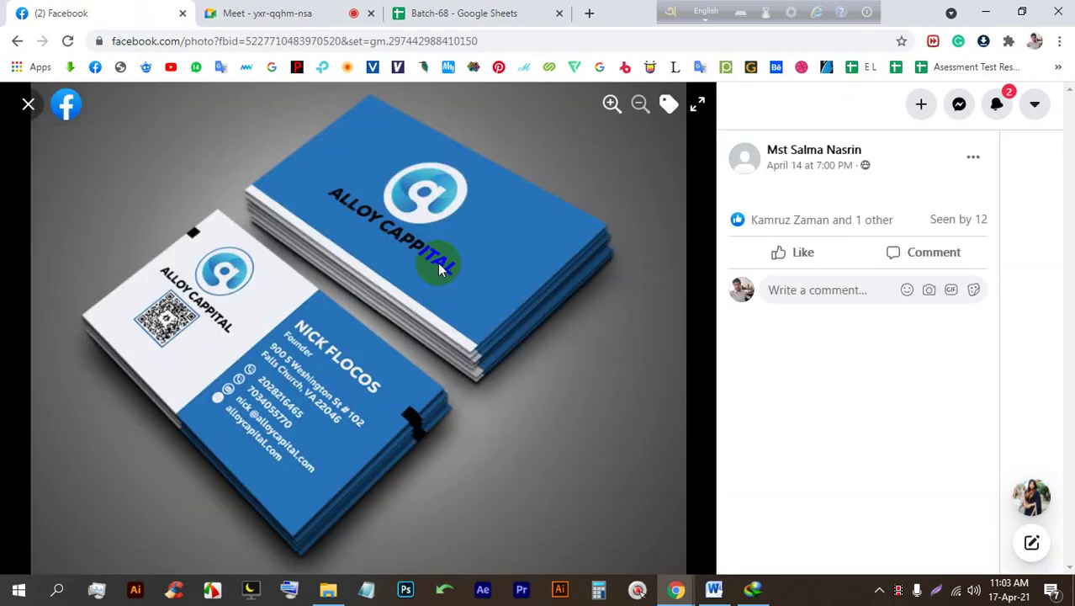
pyautogui.click(27, 104)
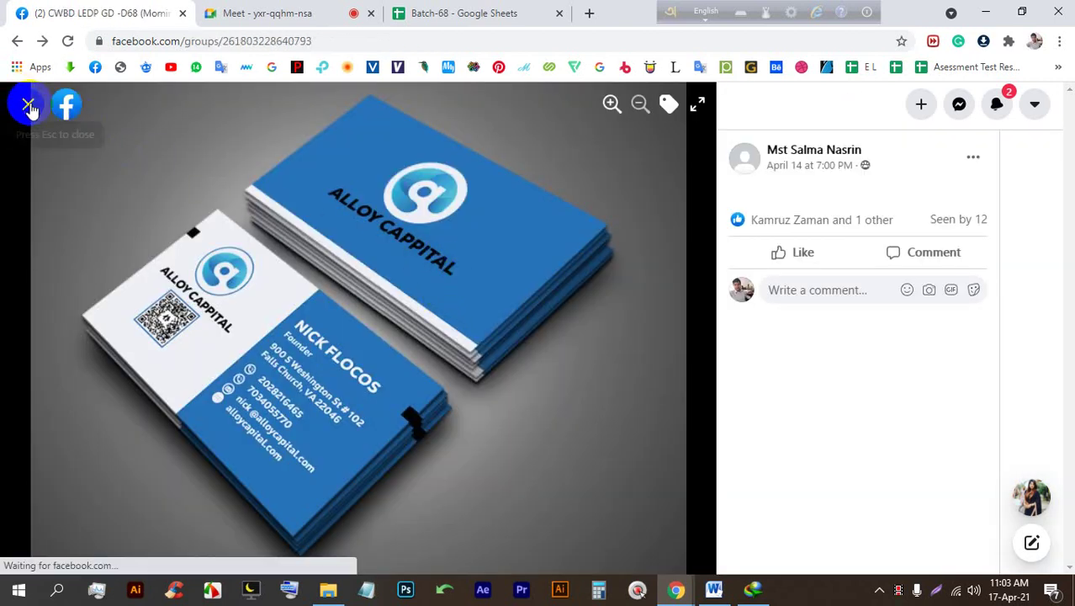
pyautogui.click(467, 312)
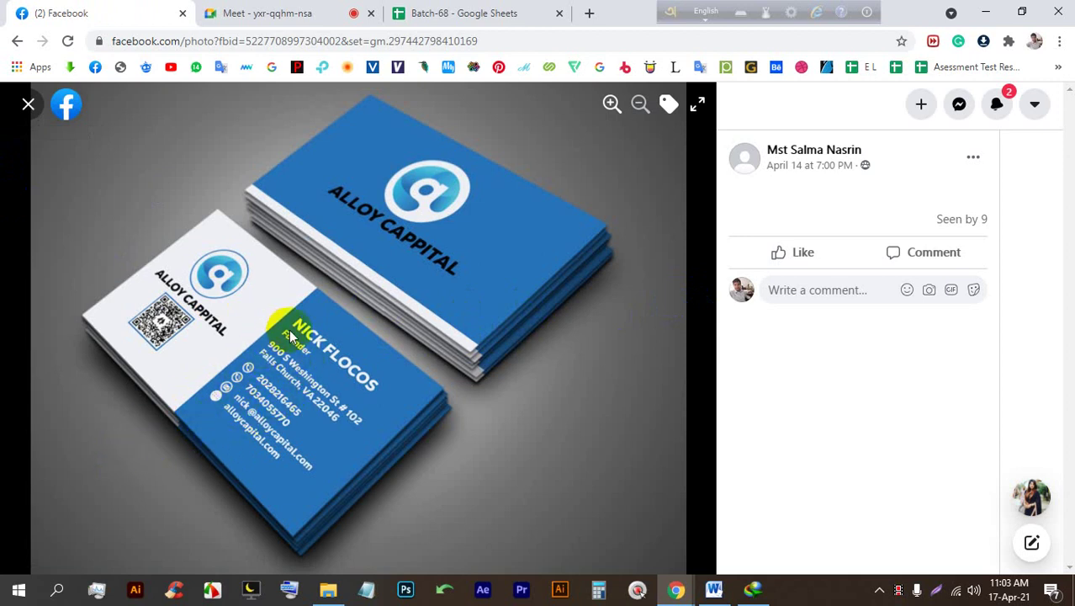
pyautogui.click(28, 104)
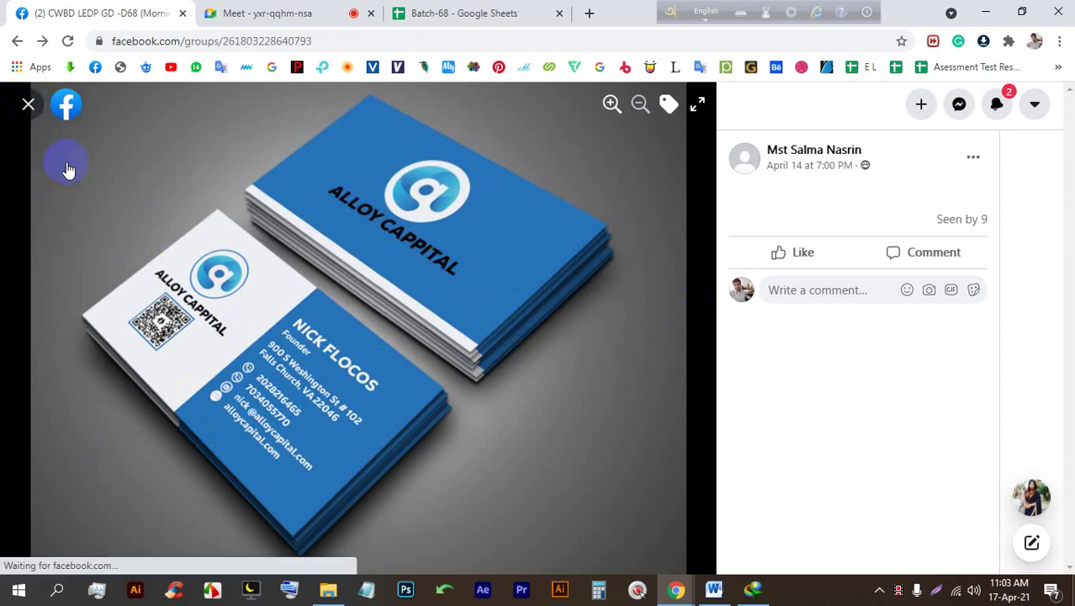
# Step: Decline the Internet Download Manager update, open SwordSoft Mousetrack, and close its settings window
pyautogui.scroll(-4, 475, 412)
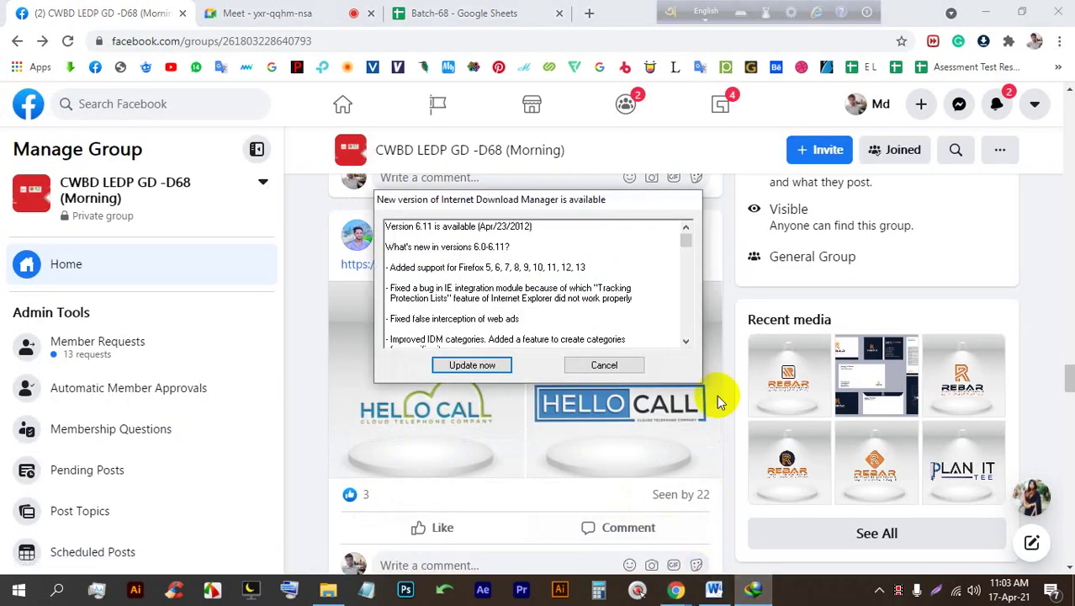
pyautogui.click(604, 365)
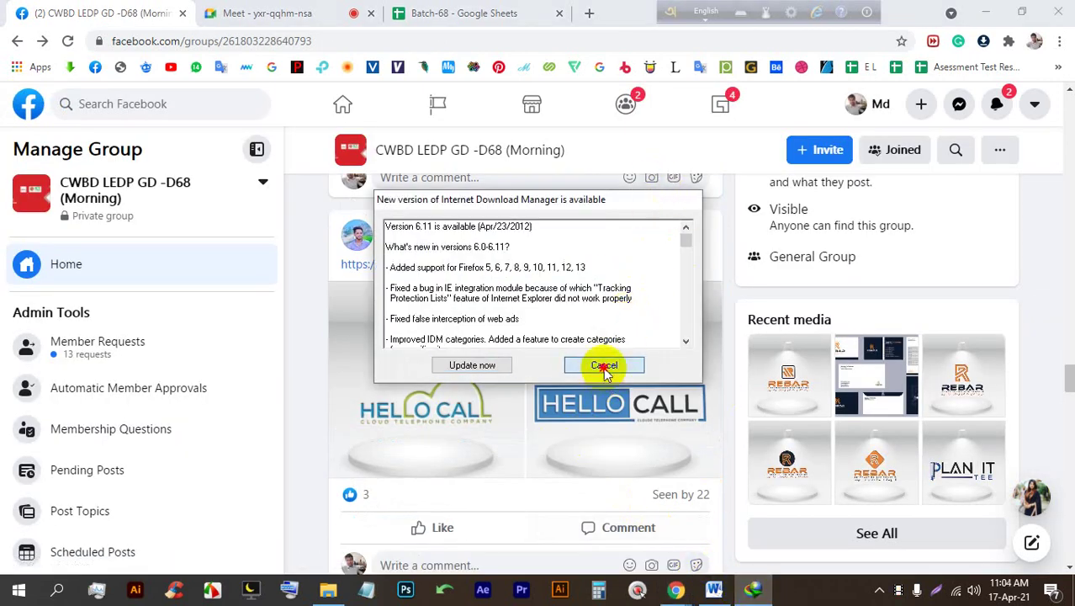
pyautogui.click(637, 587)
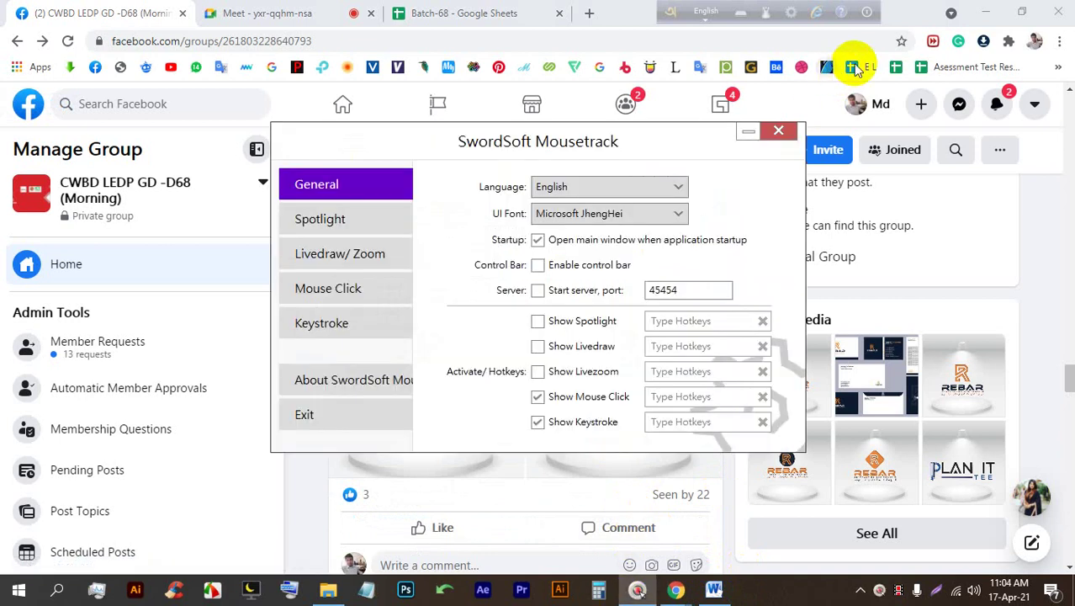
pyautogui.click(777, 130)
# Step: Look through the older logo and business card posts in the group feed, back to the April 10 posts
pyautogui.scroll(-5, 515, 303)
pyautogui.scroll(-6, 519, 311)
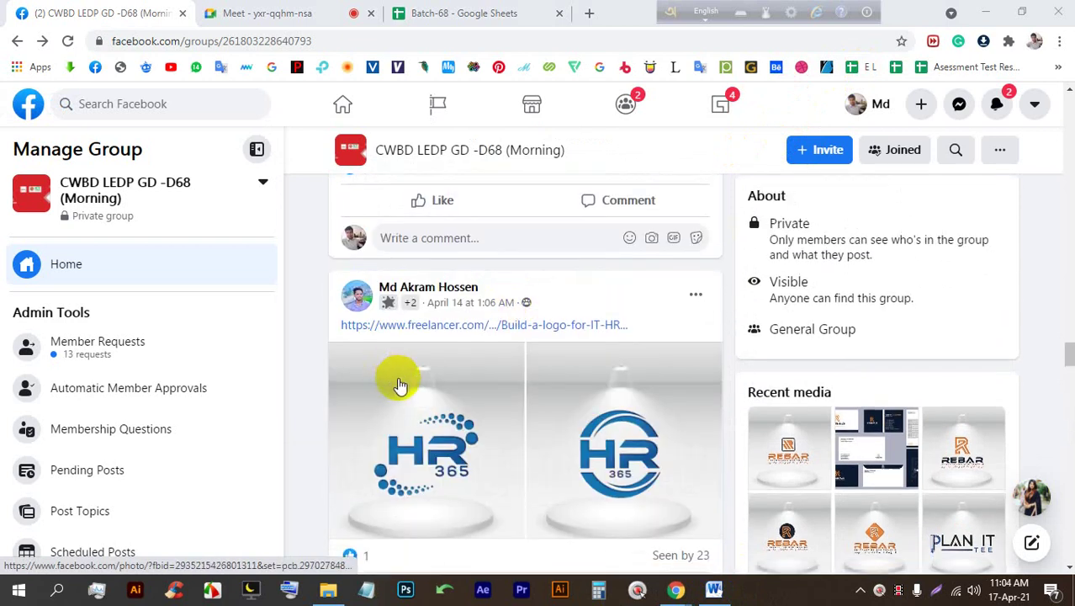
pyautogui.scroll(-8, 399, 385)
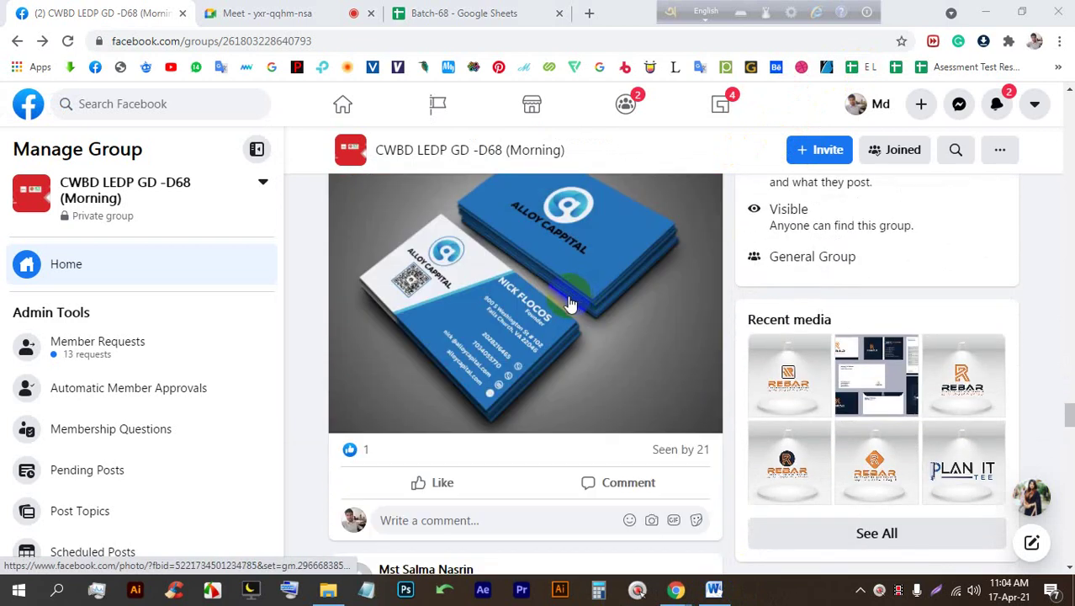
pyautogui.scroll(-5, 570, 303)
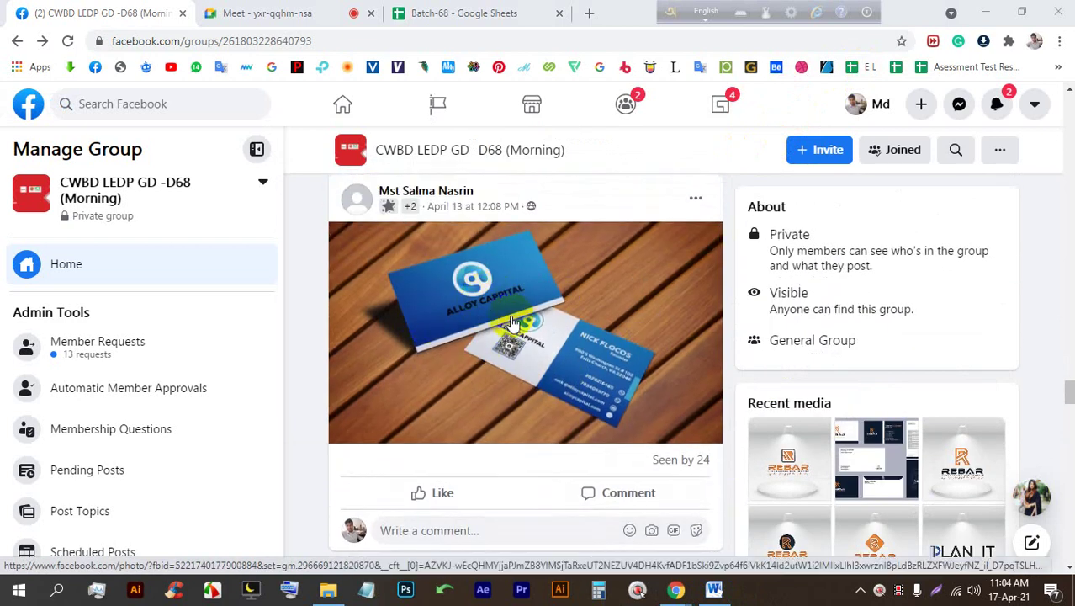
pyautogui.scroll(-12, 496, 295)
pyautogui.scroll(-10, 505, 291)
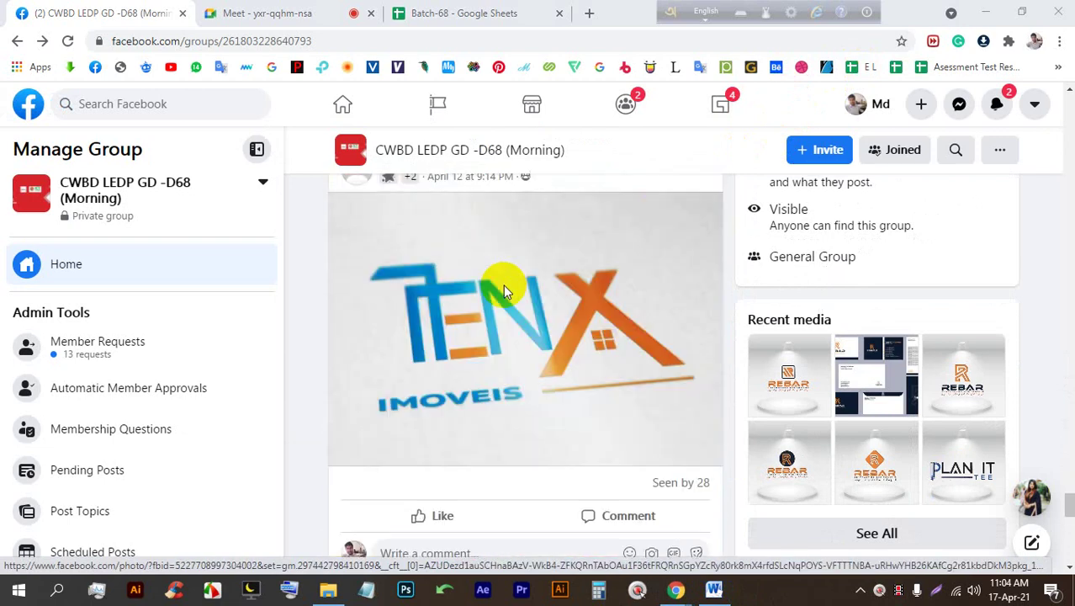
pyautogui.scroll(-12, 516, 294)
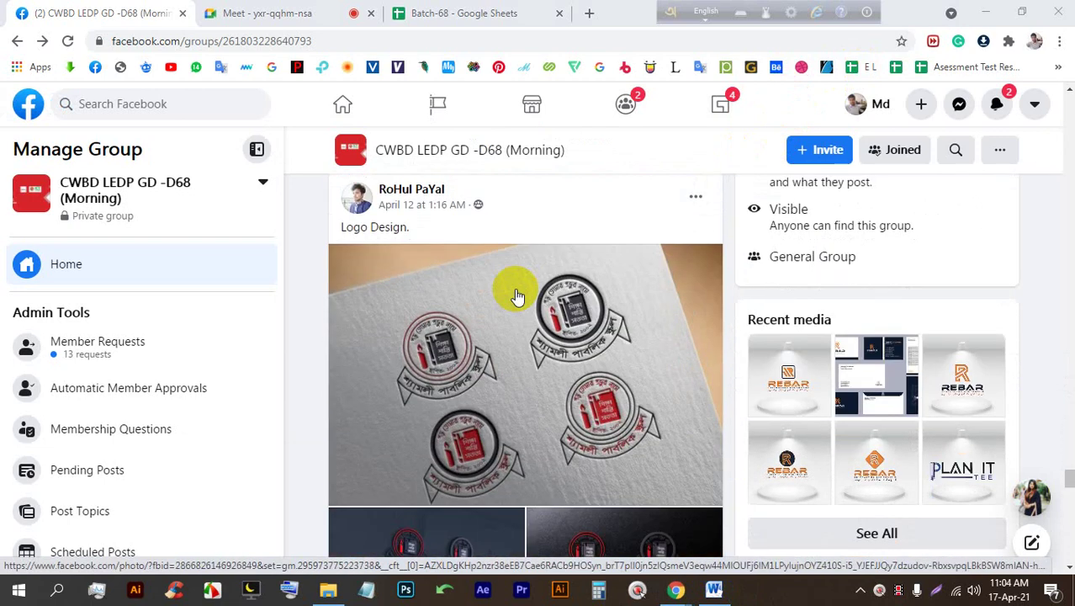
pyautogui.scroll(-2, 529, 280)
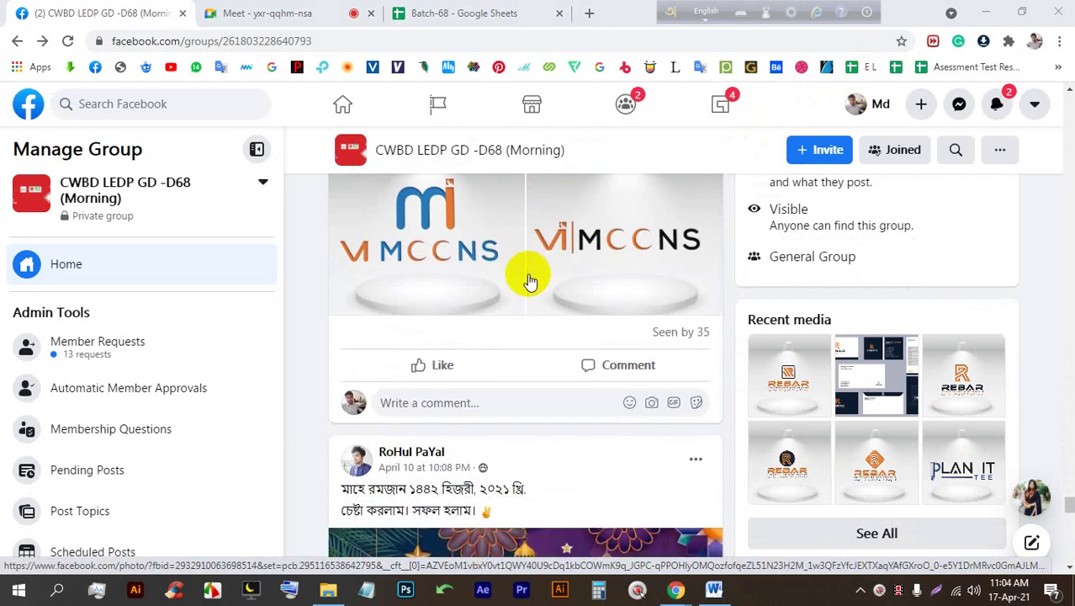
pyautogui.scroll(-12, 529, 281)
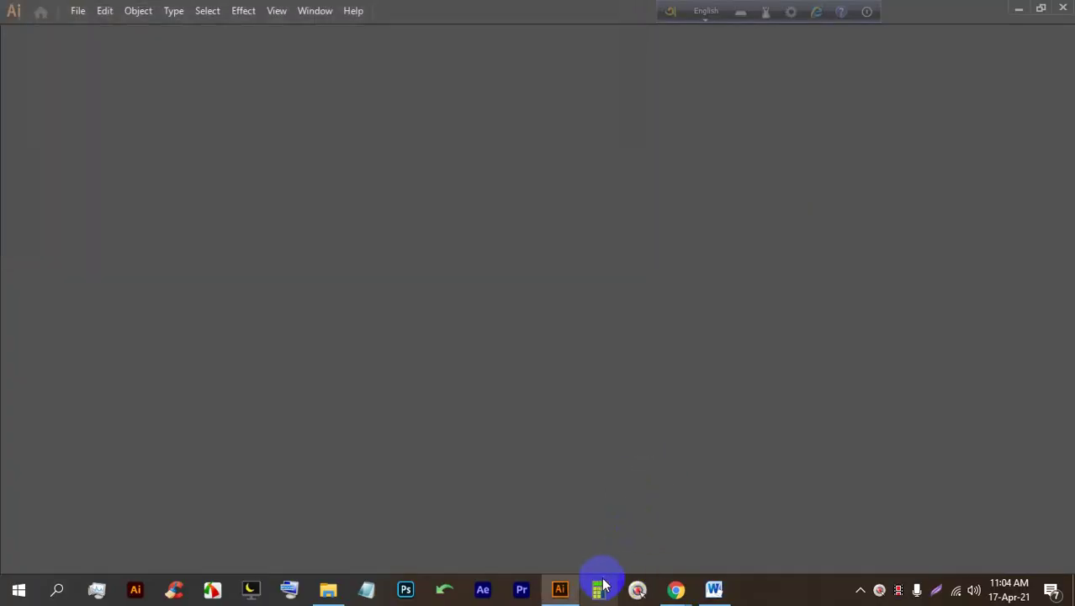
# Step: Check on the participants in the Chrome Meet call and switch to the Adobe Illustrator CC 2019 start screen
pyautogui.click(676, 588)
pyautogui.click(300, 12)
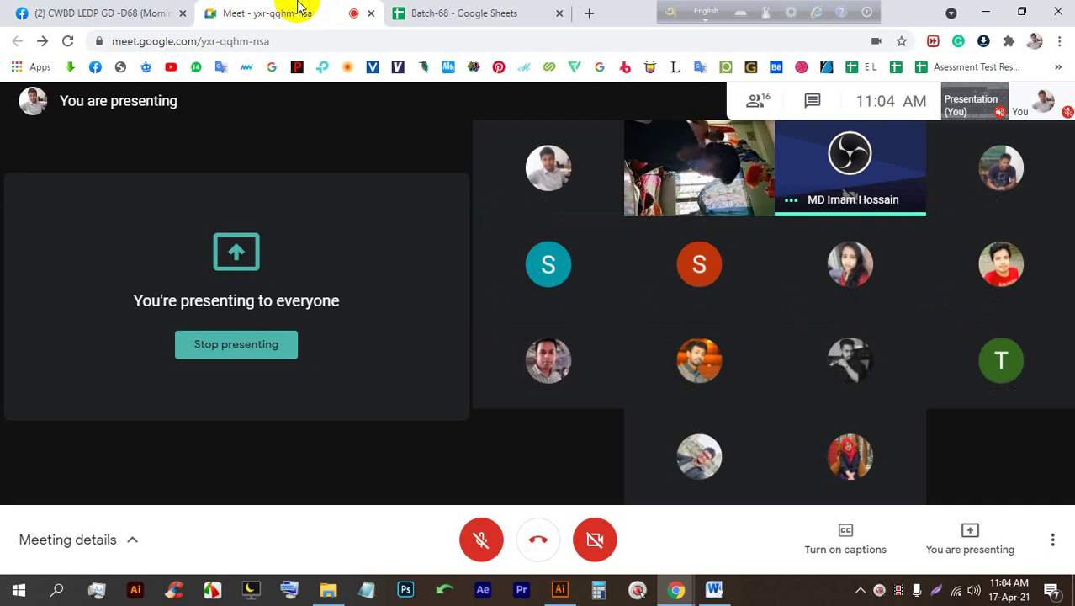
pyautogui.moveTo(559, 589)
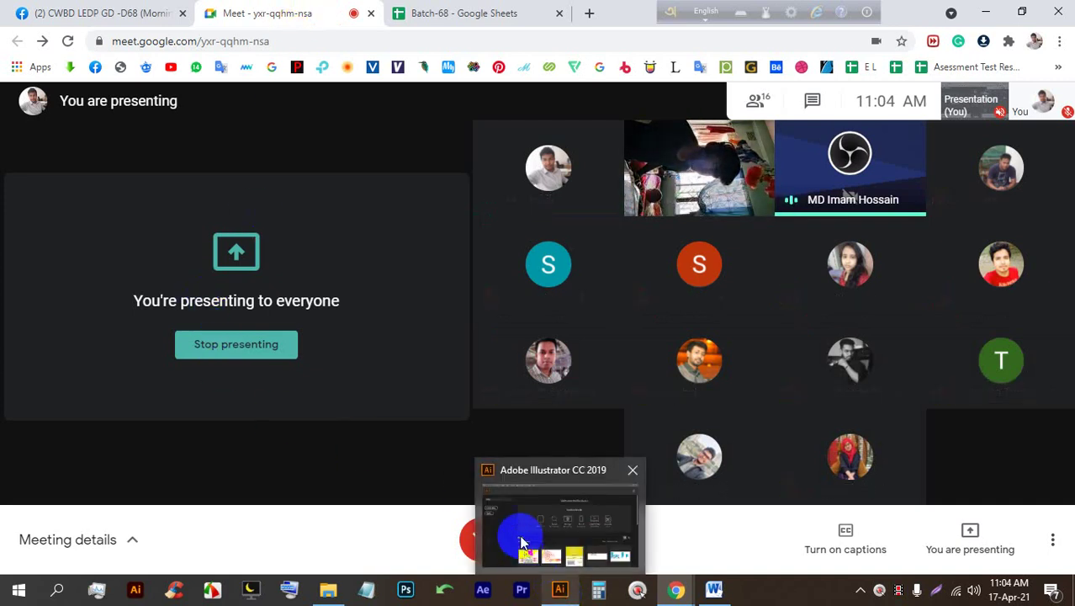
pyautogui.click(522, 543)
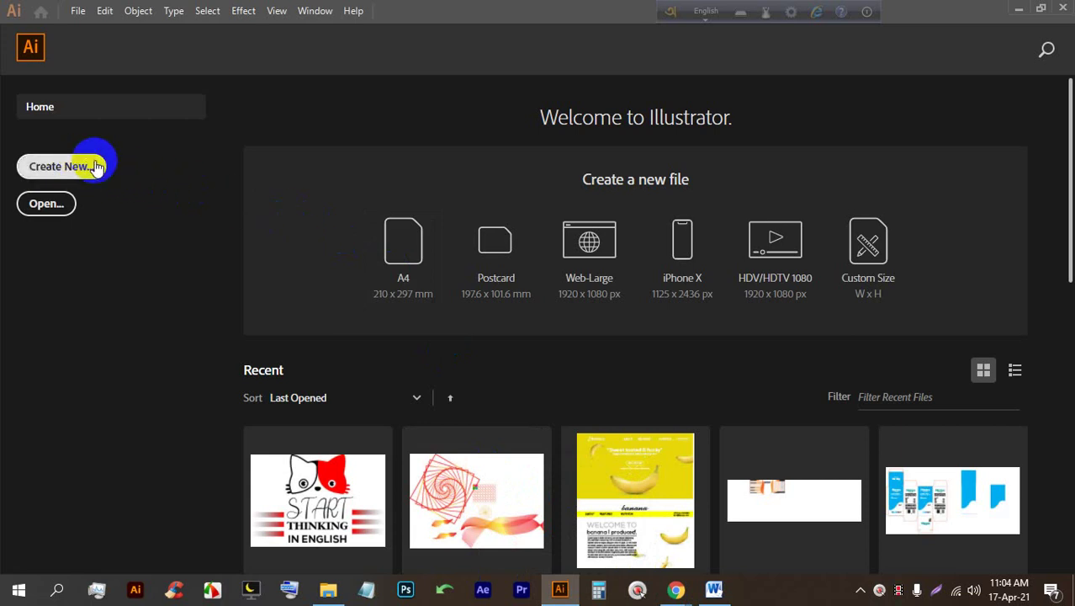
# Step: Create a Web-Large 1920 x 1080 px document and draw a large circle on the artboard with the Ellipse tool
pyautogui.click(584, 254)
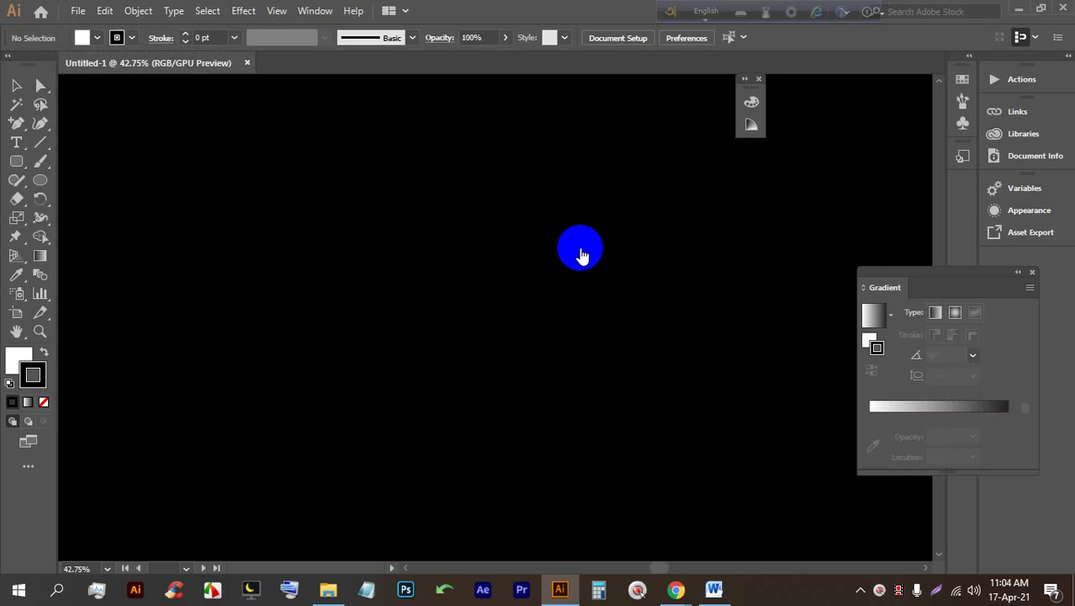
pyautogui.click(39, 179)
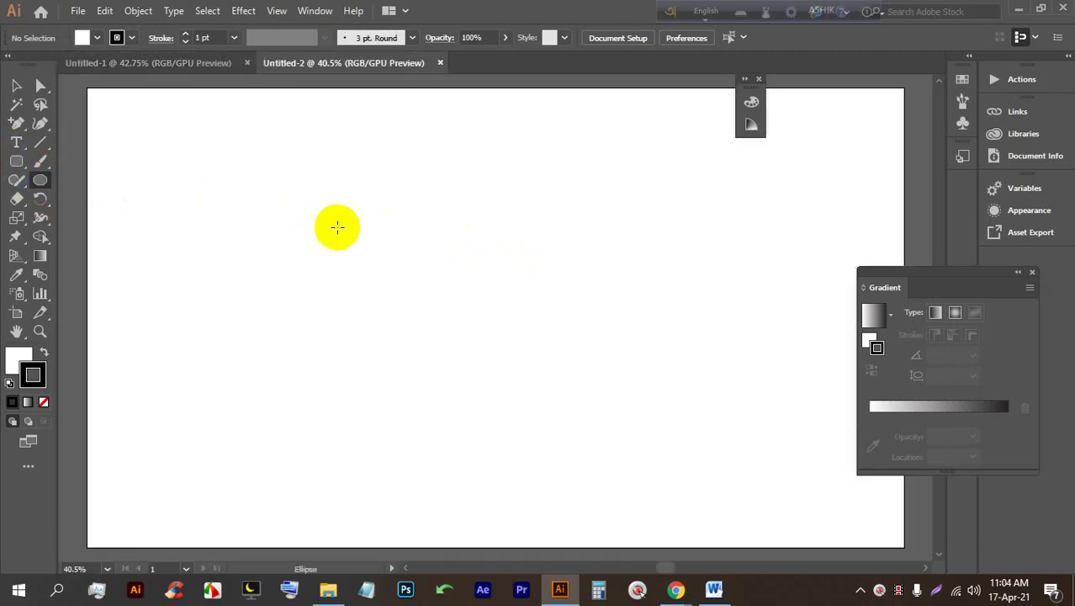
pyautogui.moveTo(193, 139)
pyautogui.mouseDown()
pyautogui.moveTo(547, 502)
pyautogui.moveTo(550, 473)
pyautogui.moveTo(521, 451)
pyautogui.moveTo(514, 459)
pyautogui.mouseUp()
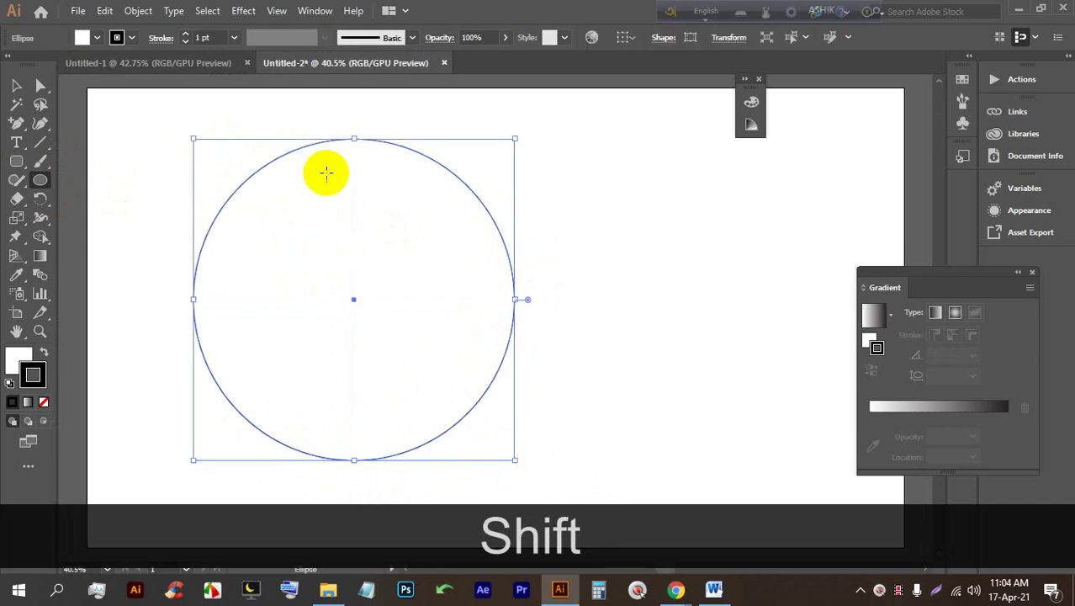
# Step: Fill the circle with red, remove its stroke, and shift it slightly toward the artboard's upper-left corner
pyautogui.click(99, 38)
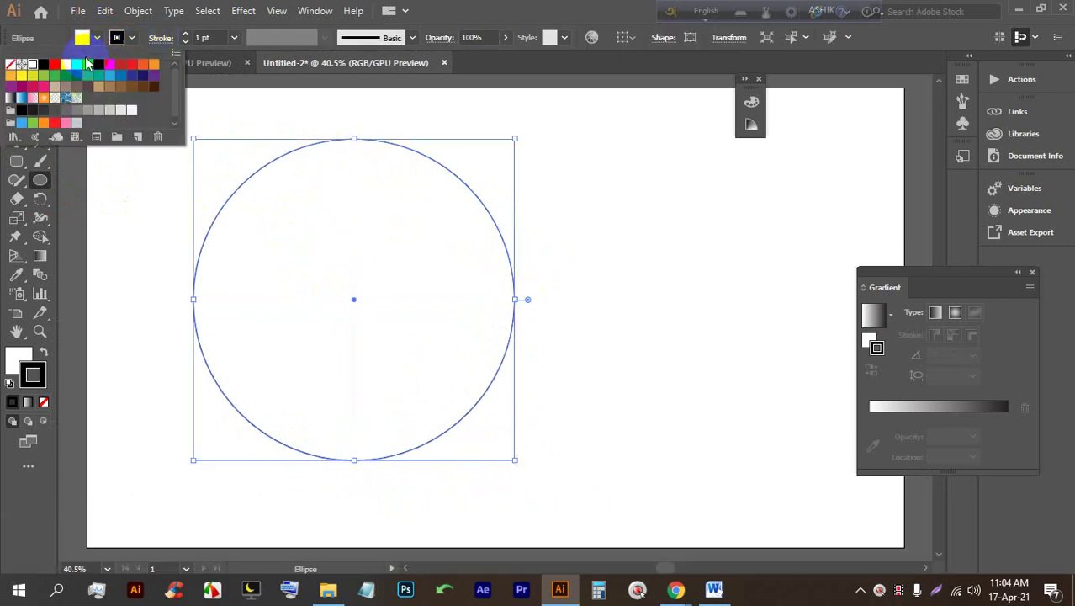
pyautogui.click(55, 67)
pyautogui.click(115, 38)
pyautogui.click(118, 37)
pyautogui.click(10, 65)
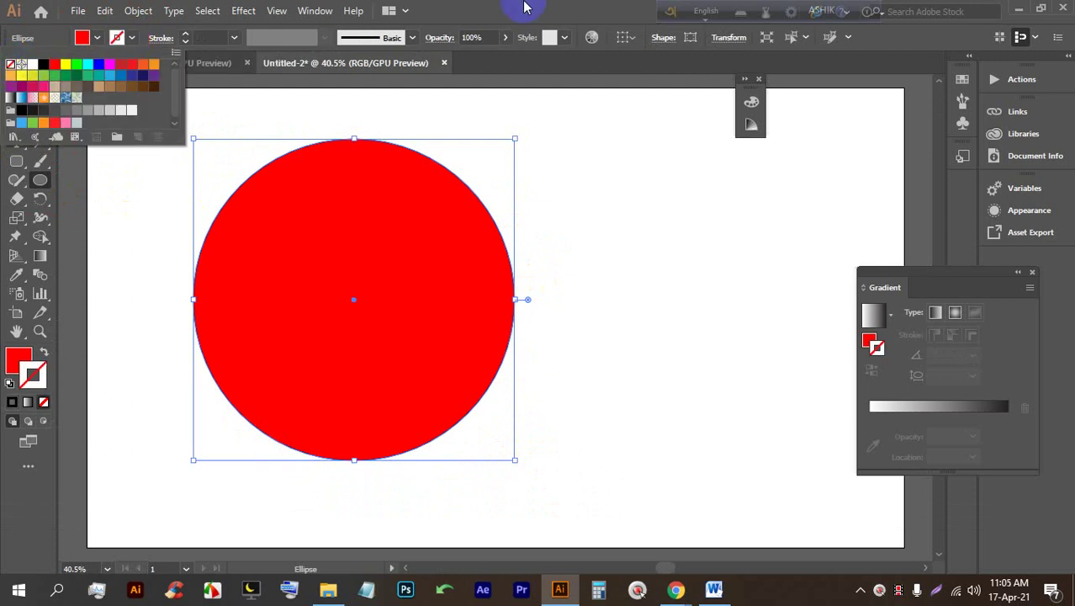
pyautogui.click(505, 7)
pyautogui.click(17, 84)
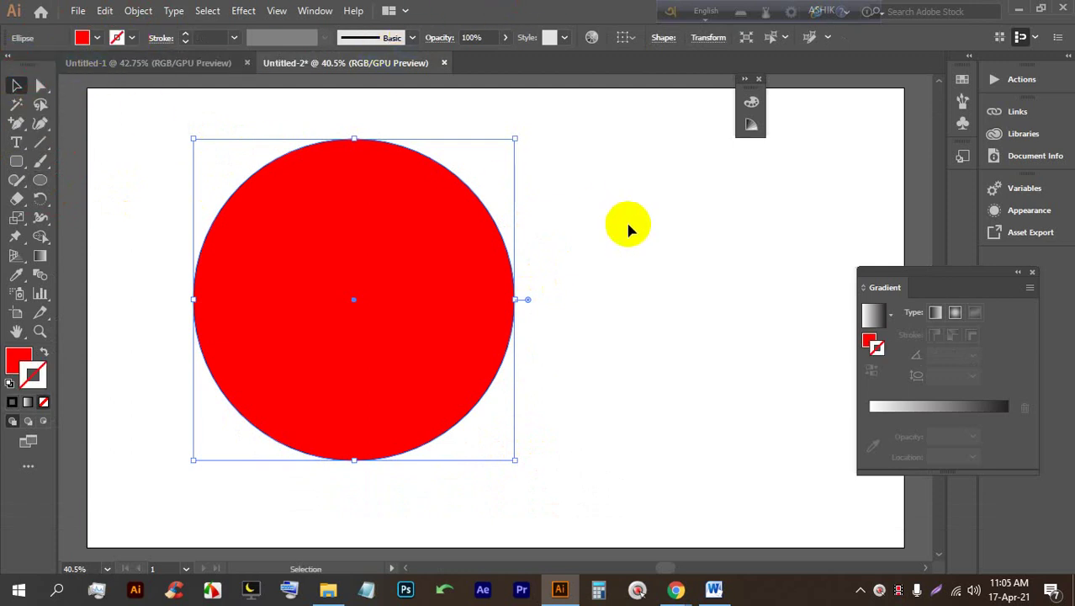
pyautogui.moveTo(371, 268); pyautogui.dragTo(394, 269)
pyautogui.click(594, 257)
# Step: Try an inward Offset Path on the red circle with the preview on, adjusting the offset to -72 px
pyautogui.click(132, 10)
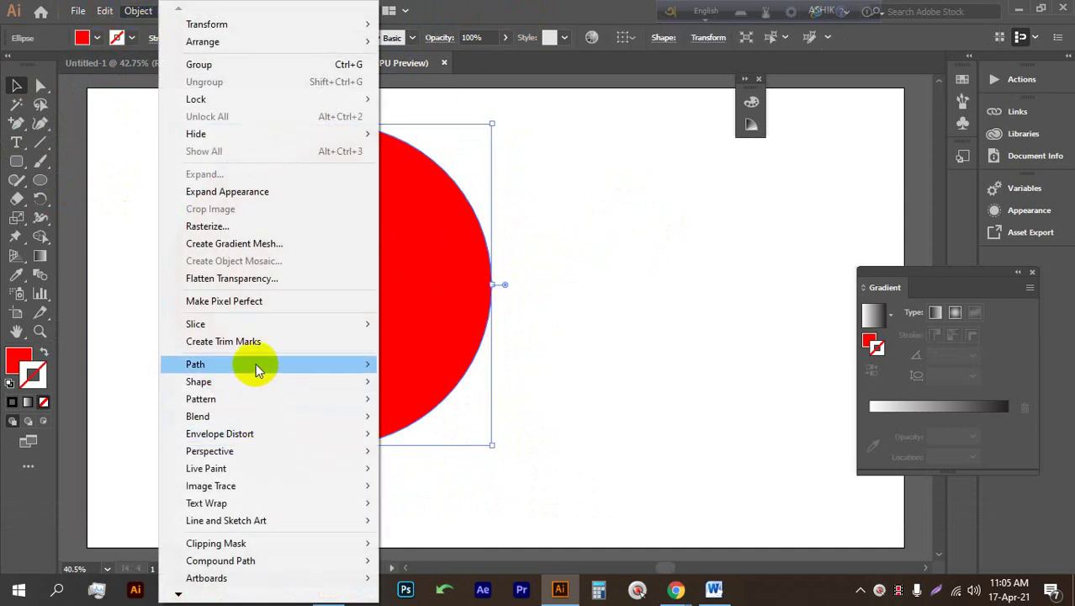
pyautogui.moveTo(256, 362)
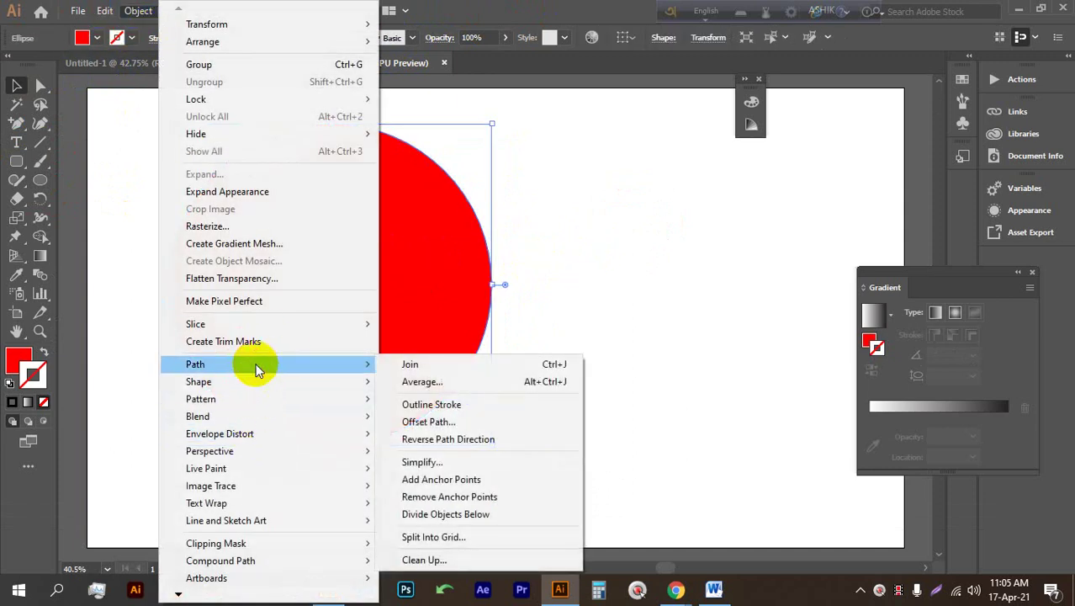
pyautogui.click(425, 422)
pyautogui.click(637, 310)
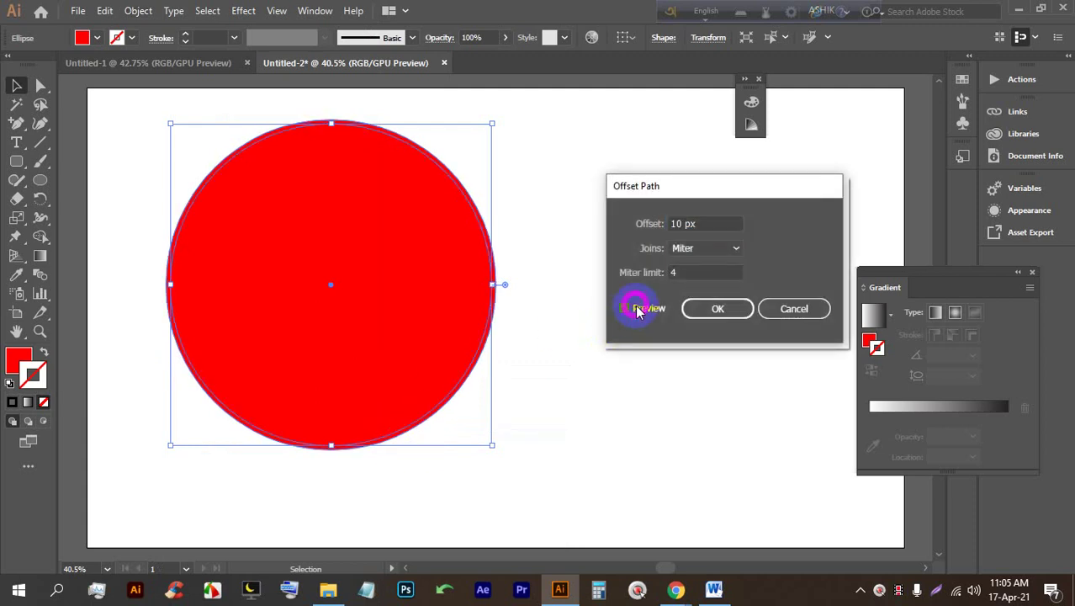
pyautogui.press('Up')
pyautogui.press('Down')
pyautogui.press('Down')
pyautogui.press('Down')
pyautogui.press('Down')
pyautogui.press('Down')
pyautogui.press('Down')
pyautogui.press('Down')
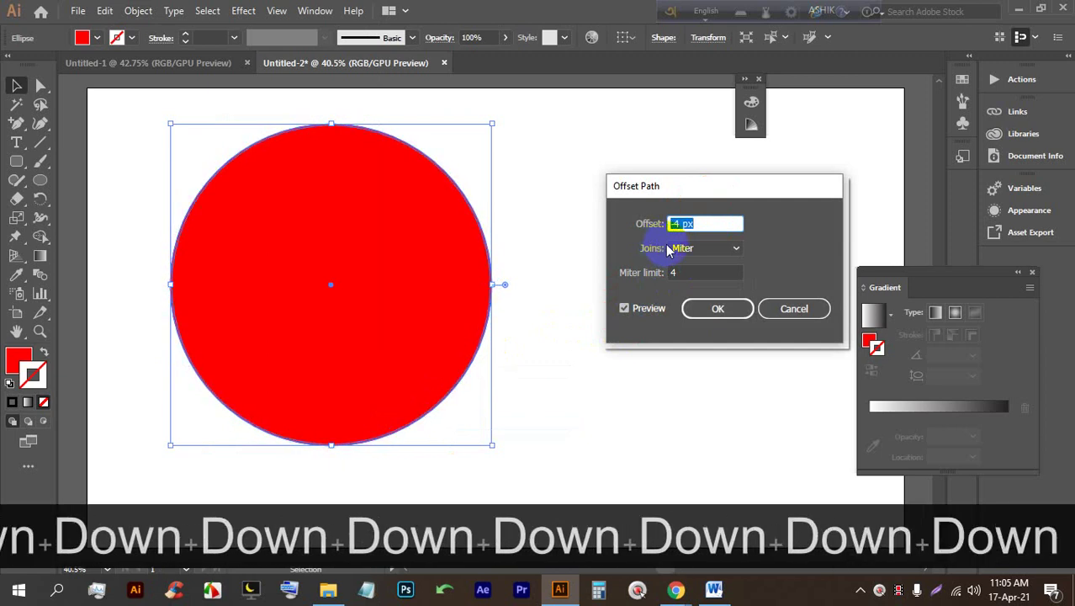
pyautogui.press('Down')
pyautogui.press('Down')
pyautogui.press('Down')
pyautogui.press('Down')
pyautogui.press('Down')
pyautogui.press('Down')
pyautogui.press('Down')
pyautogui.press('Down')
pyautogui.press('Down')
pyautogui.press('Down')
pyautogui.press('Down')
pyautogui.press('Down')
pyautogui.press('Down')
pyautogui.press('Down')
pyautogui.press('Down')
pyautogui.press('Down')
pyautogui.press('Down')
pyautogui.press('Down')
pyautogui.press('Down')
pyautogui.press('Down')
pyautogui.press('Down')
pyautogui.press('Down')
pyautogui.press('Down')
pyautogui.press('Down')
pyautogui.press('Down')
pyautogui.press('Down')
pyautogui.press('Down')
pyautogui.press('Down')
pyautogui.press('Down')
pyautogui.press('Down')
pyautogui.press('Down')
pyautogui.press('Down')
pyautogui.press('Down')
pyautogui.press('Down')
pyautogui.press('Down')
pyautogui.press('Down')
pyautogui.press('Down')
pyautogui.press('Down')
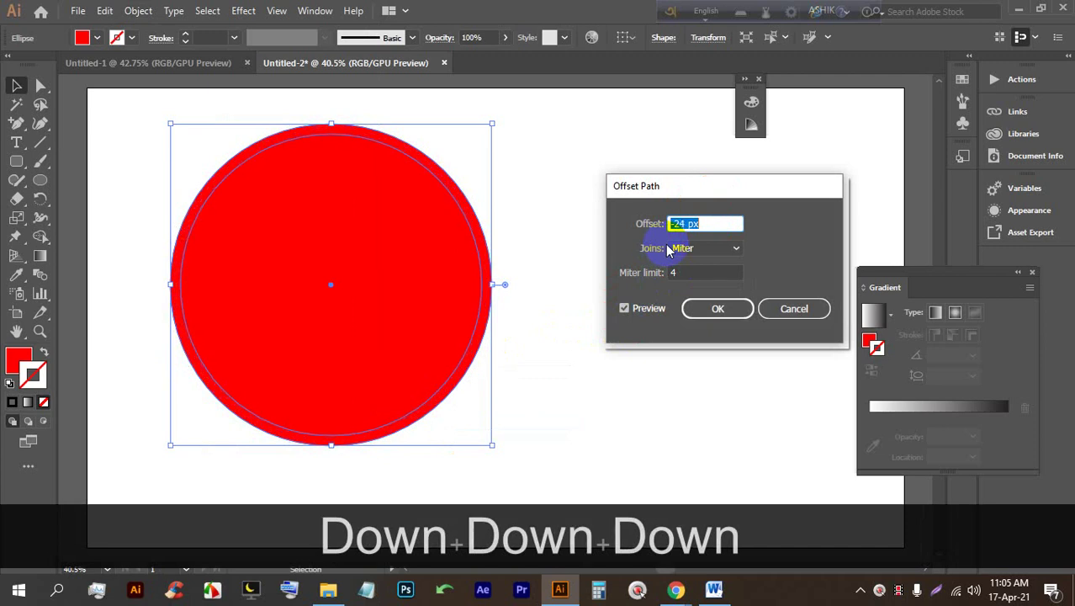
pyautogui.press('Up')
pyautogui.press('Down')
pyautogui.press('Down')
pyautogui.press('Down')
pyautogui.press('Down')
pyautogui.press('Down')
pyautogui.press('Down')
pyautogui.press('Down')
pyautogui.press('Down')
pyautogui.press('Down')
pyautogui.press('Down')
pyautogui.press('Down')
pyautogui.press('Down')
pyautogui.press('Down')
pyautogui.press('Down')
pyautogui.press('Down')
pyautogui.press('Down')
pyautogui.press('Down')
pyautogui.press('Down')
pyautogui.press('Down')
pyautogui.press('Down')
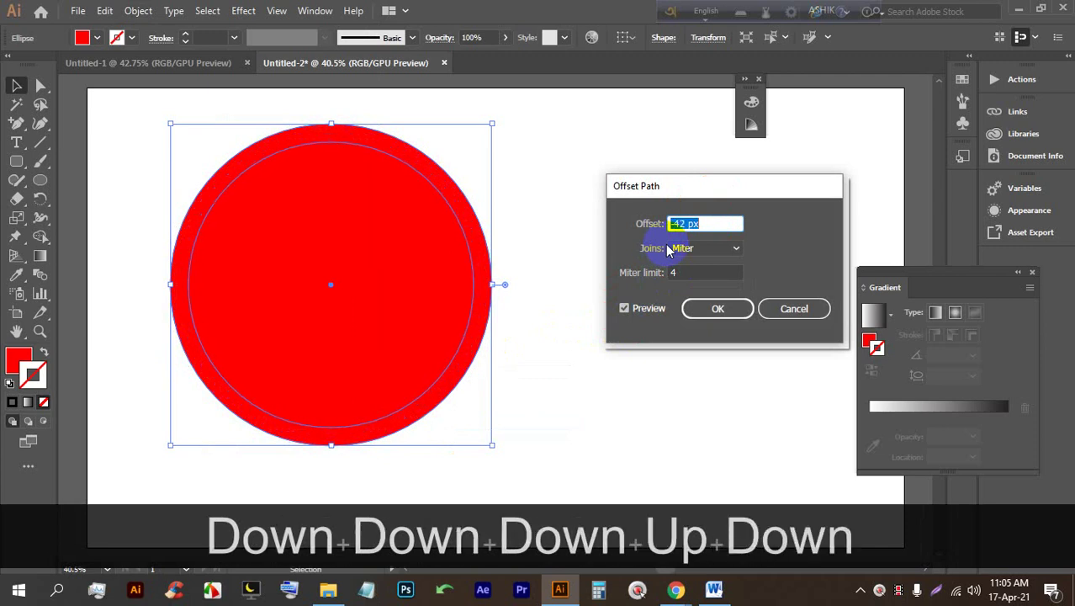
pyautogui.press('Up')
pyautogui.press('Up')
pyautogui.press('Up')
pyautogui.press('Up')
pyautogui.press('Up')
pyautogui.press('Up')
pyautogui.press('Up')
pyautogui.press('Up')
pyautogui.press('Up')
pyautogui.press('Up')
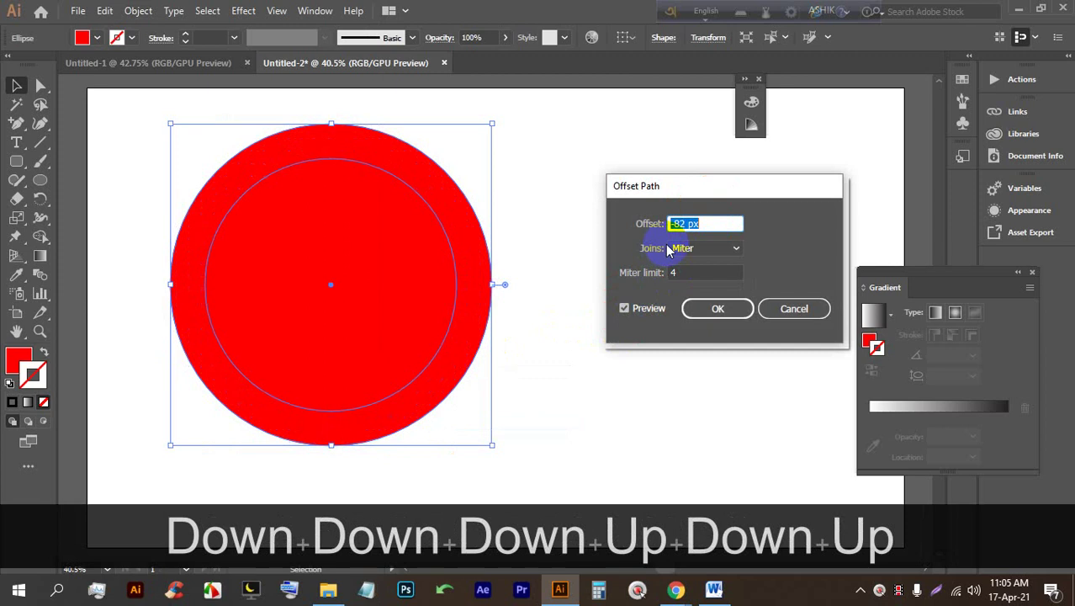
# Step: Try the Round and Bevel joins and a miter limit of 40 for the offset, then cancel Offset Path
pyautogui.click(710, 249)
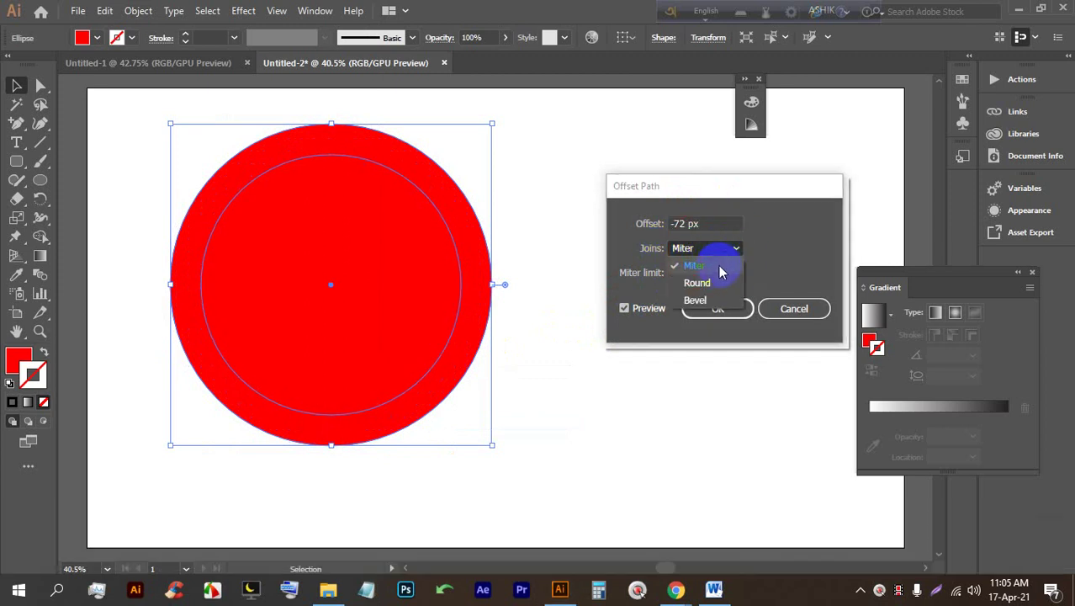
pyautogui.click(718, 284)
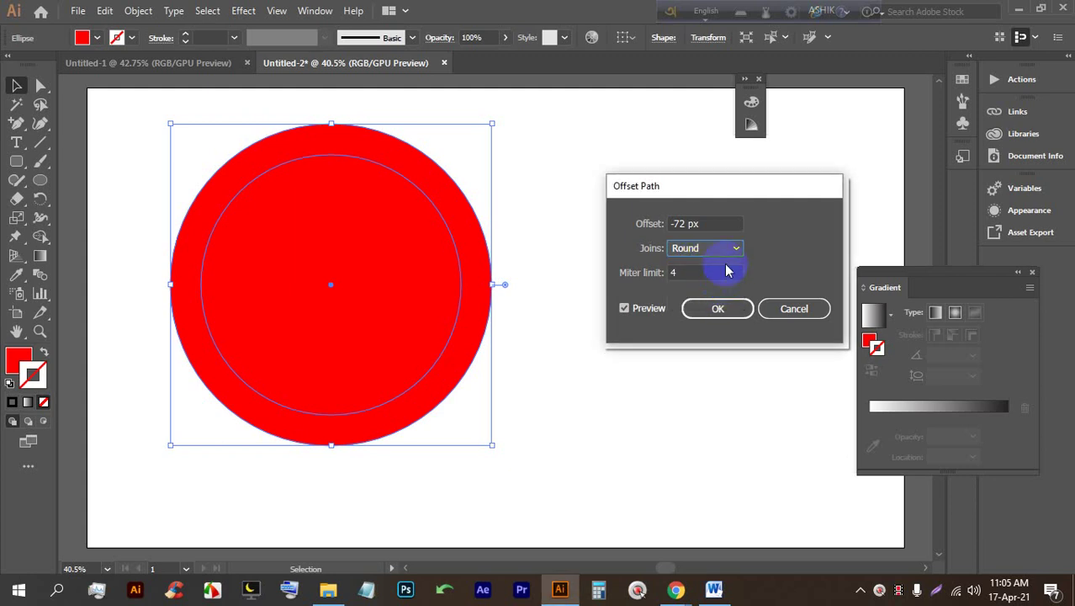
pyautogui.click(725, 250)
pyautogui.click(716, 303)
pyautogui.click(725, 250)
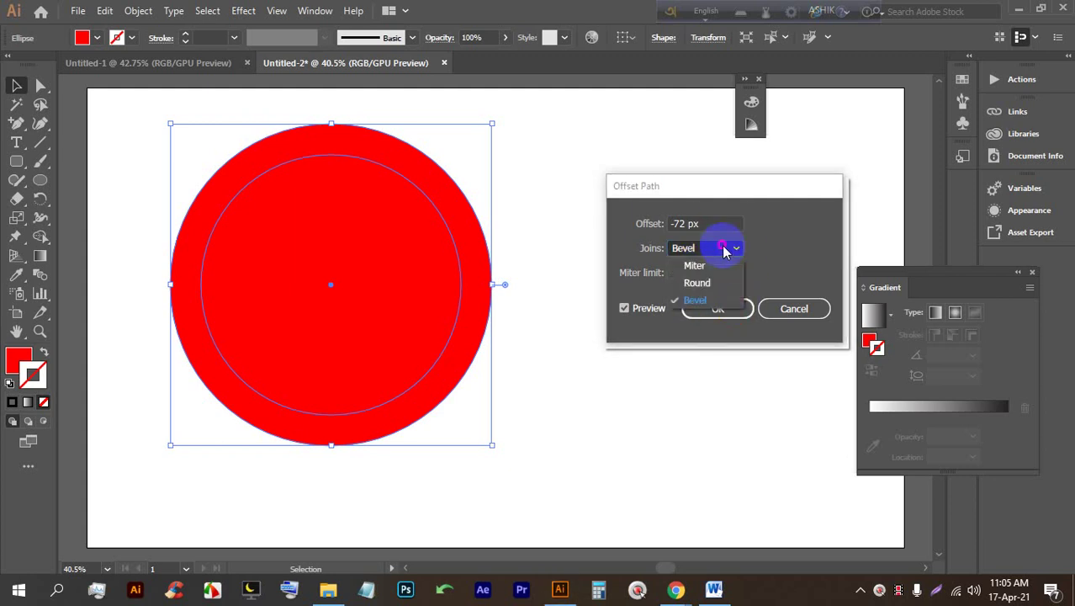
pyautogui.click(734, 248)
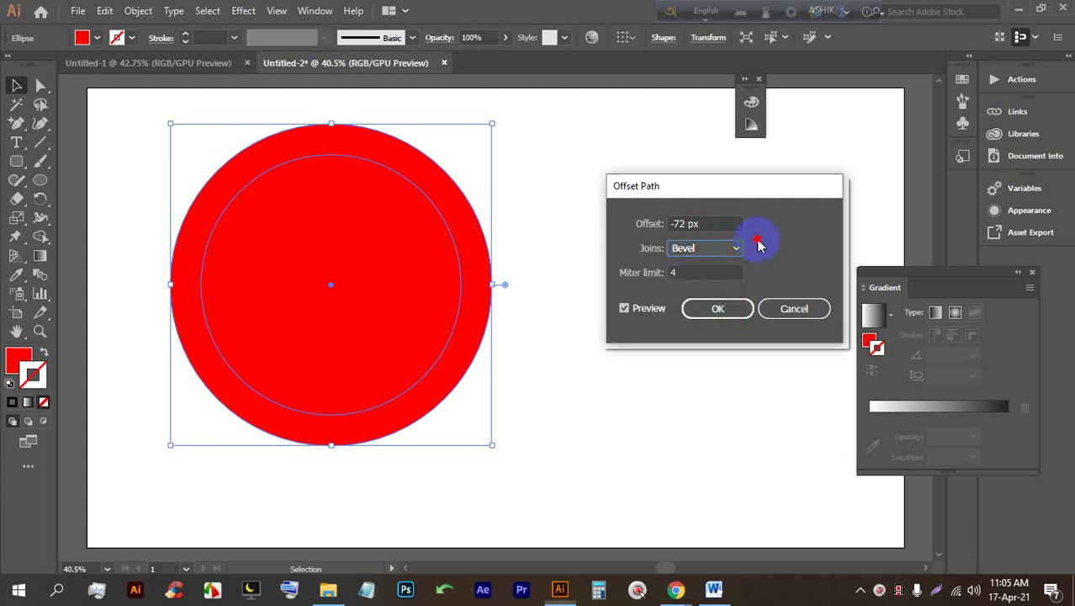
pyautogui.click(724, 271)
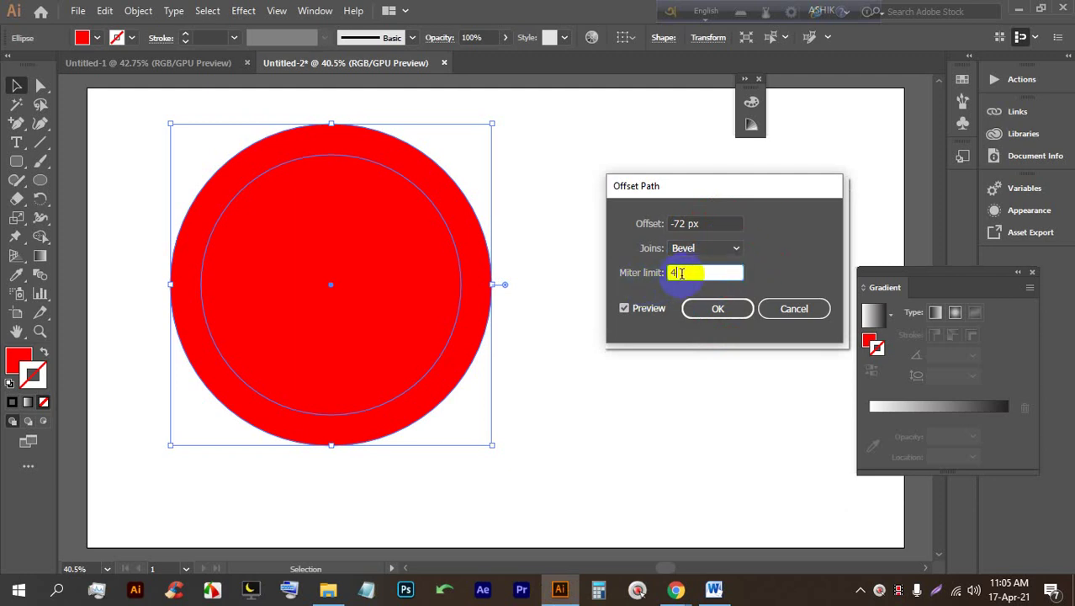
pyautogui.press('Up')
pyautogui.press('Up')
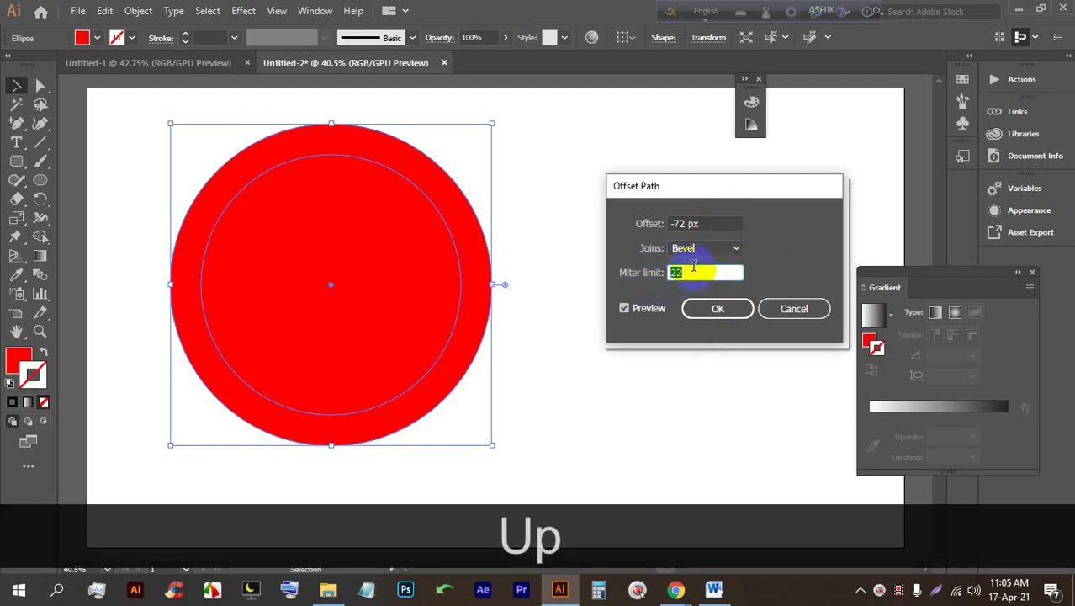
pyautogui.press('Up')
pyautogui.press('Up')
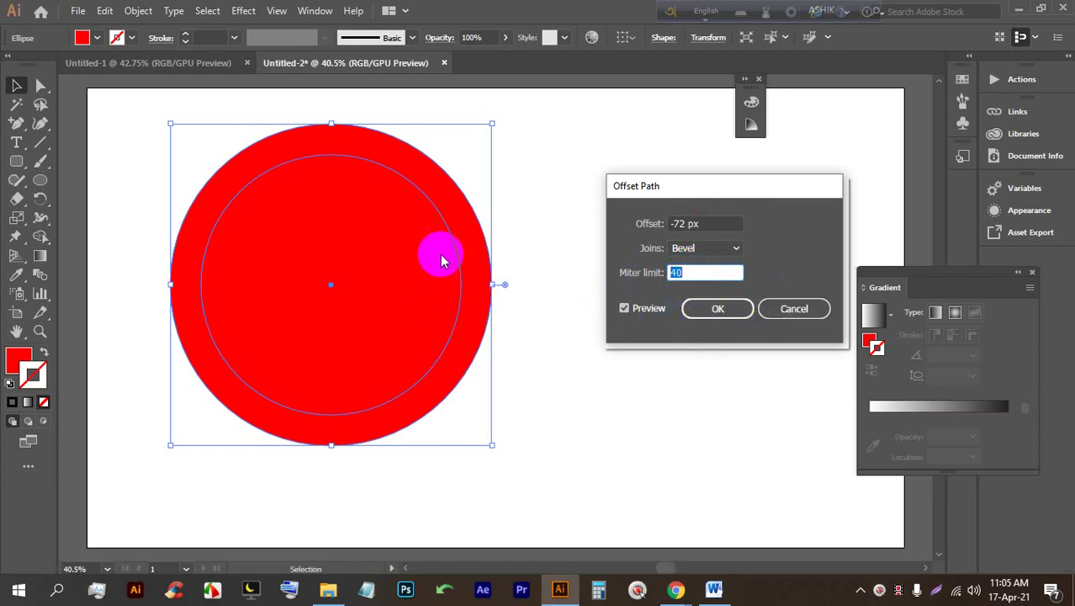
pyautogui.click(806, 309)
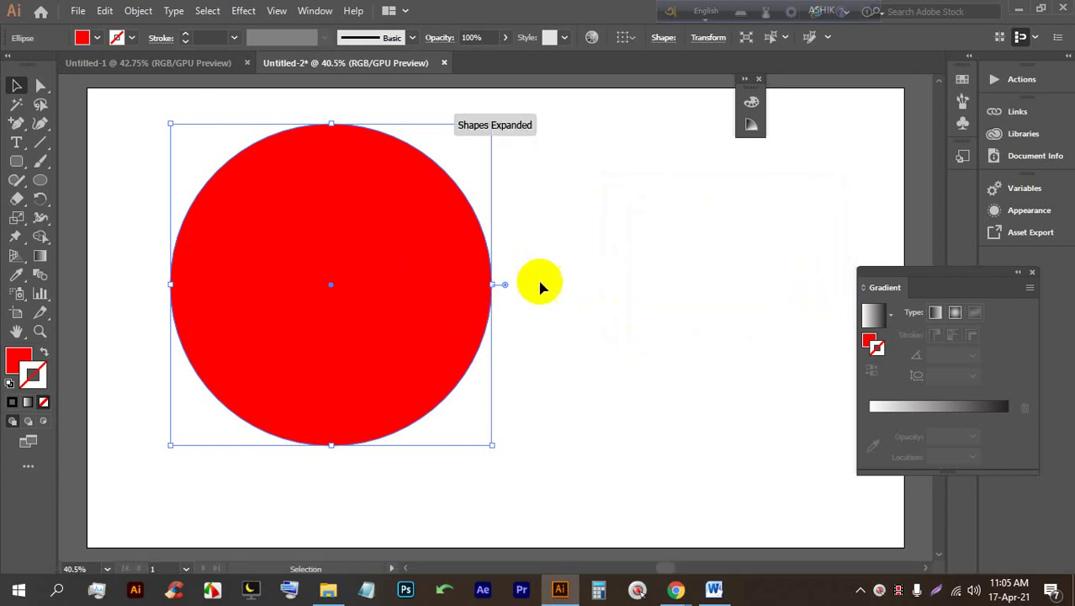
pyautogui.click(17, 86)
pyautogui.click(600, 270)
pyautogui.keyDown('alt'); pyautogui.scroll(-2, 376, 240); pyautogui.keyUp('alt')
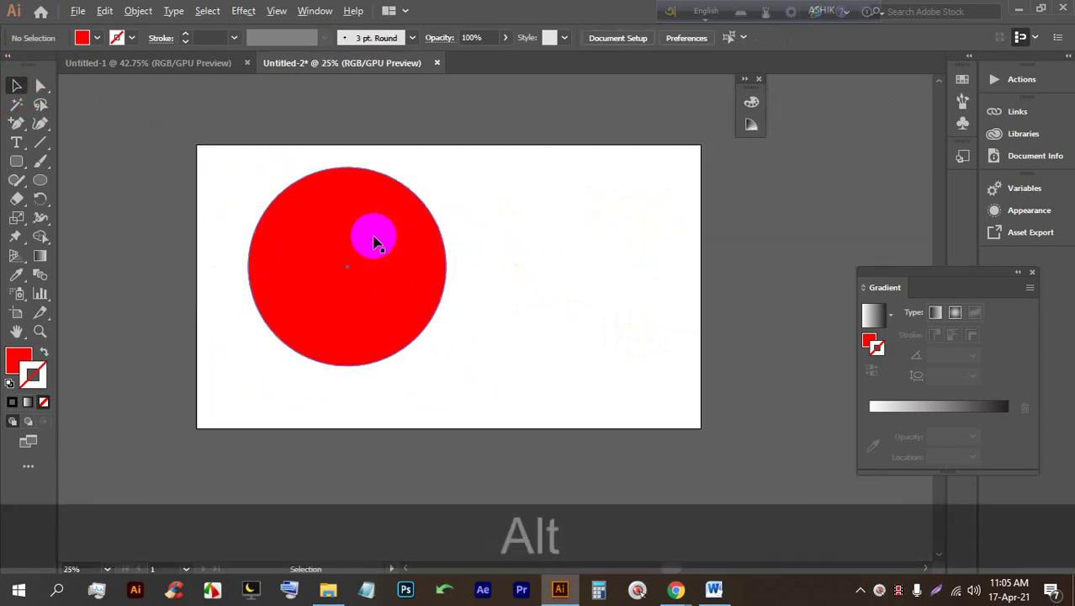
pyautogui.keyDown('alt'); pyautogui.scroll(2, 446, 232); pyautogui.keyUp('alt')
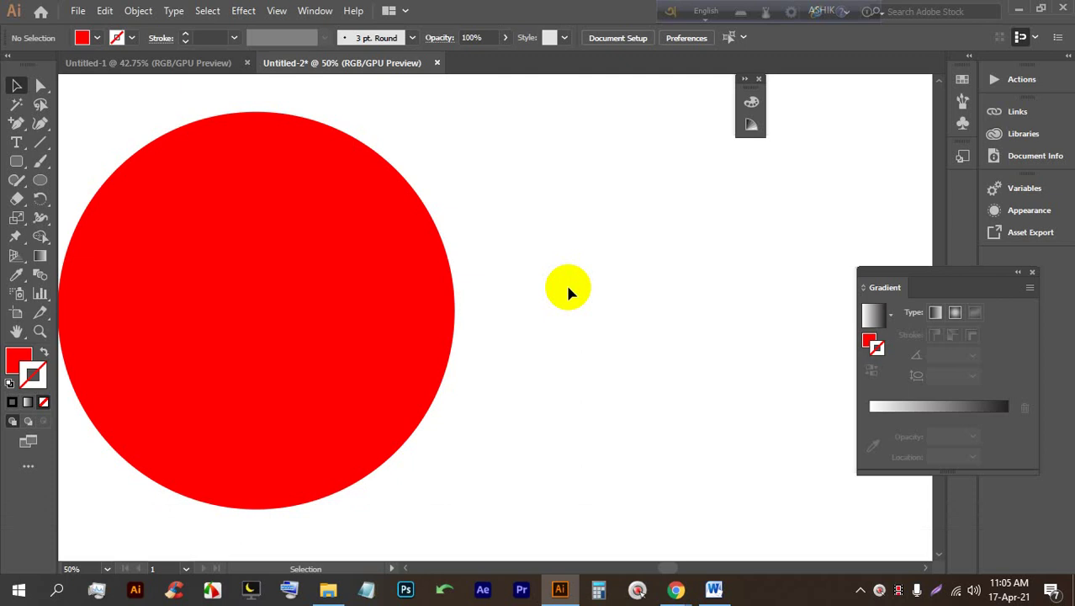
pyautogui.keyDown('alt'); pyautogui.scroll(-2, 442, 247); pyautogui.keyUp('alt')
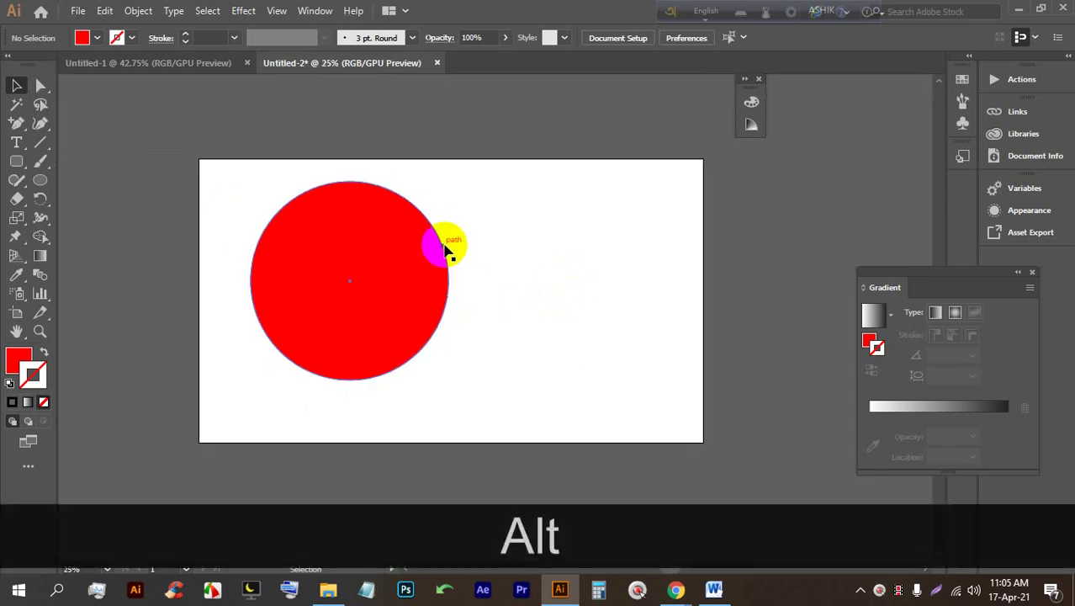
pyautogui.keyDown('alt'); pyautogui.scroll(-1, 448, 248); pyautogui.keyUp('alt')
pyautogui.keyDown('alt'); pyautogui.scroll(1, 455, 237); pyautogui.keyUp('alt')
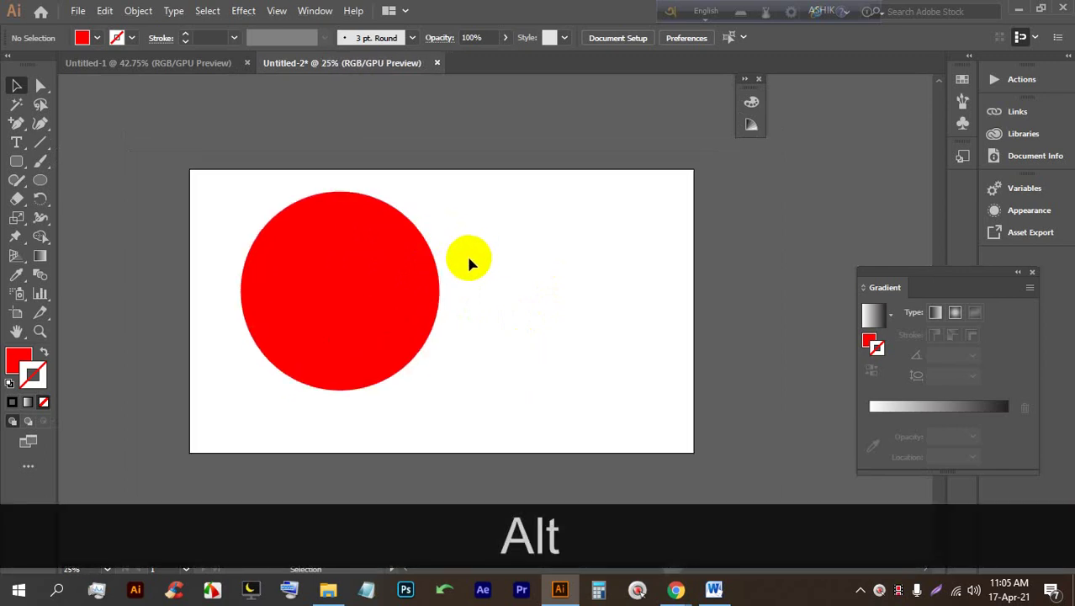
# Step: Select the red circle and delete it from the artboard
pyautogui.moveTo(588, 395); pyautogui.dragTo(305, 174)
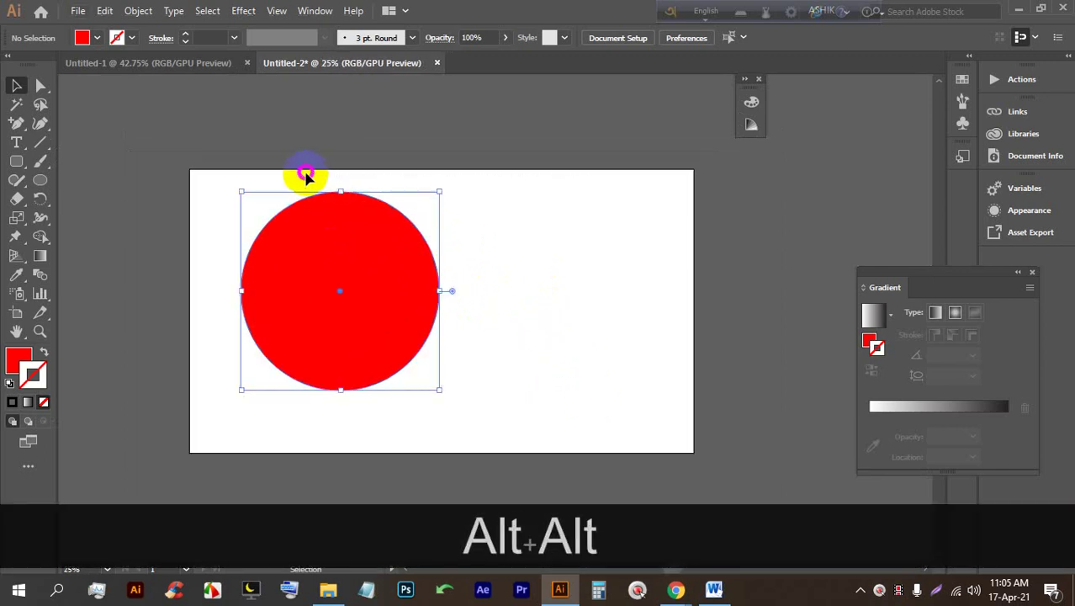
pyautogui.keyDown('alt'); pyautogui.scroll(1, 444, 240); pyautogui.keyUp('alt')
pyautogui.click(563, 325)
pyautogui.click(324, 259)
pyautogui.press('BackSpace')
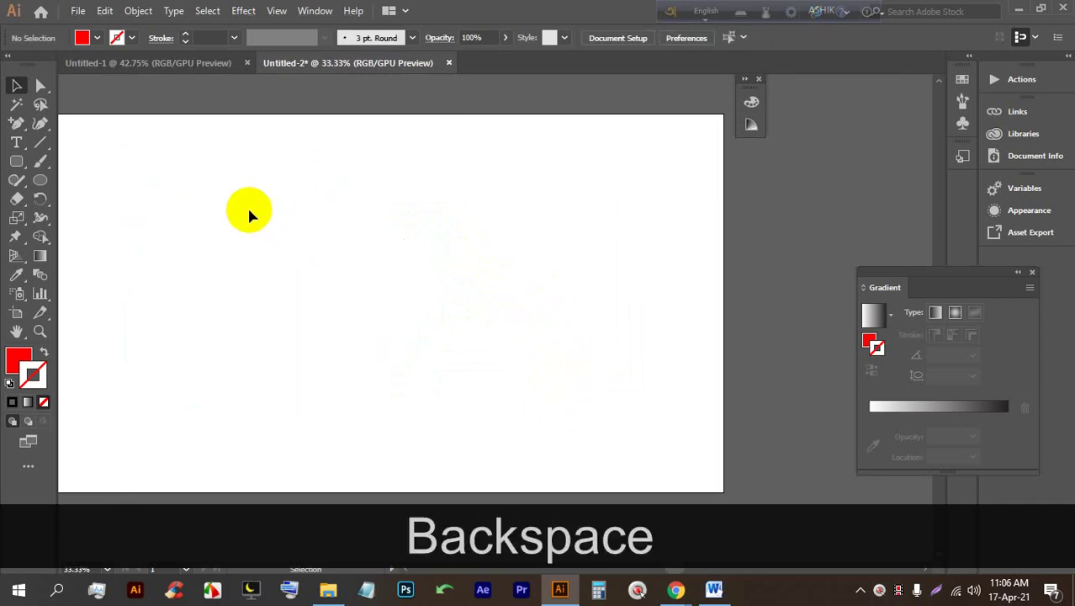
pyautogui.click(243, 10)
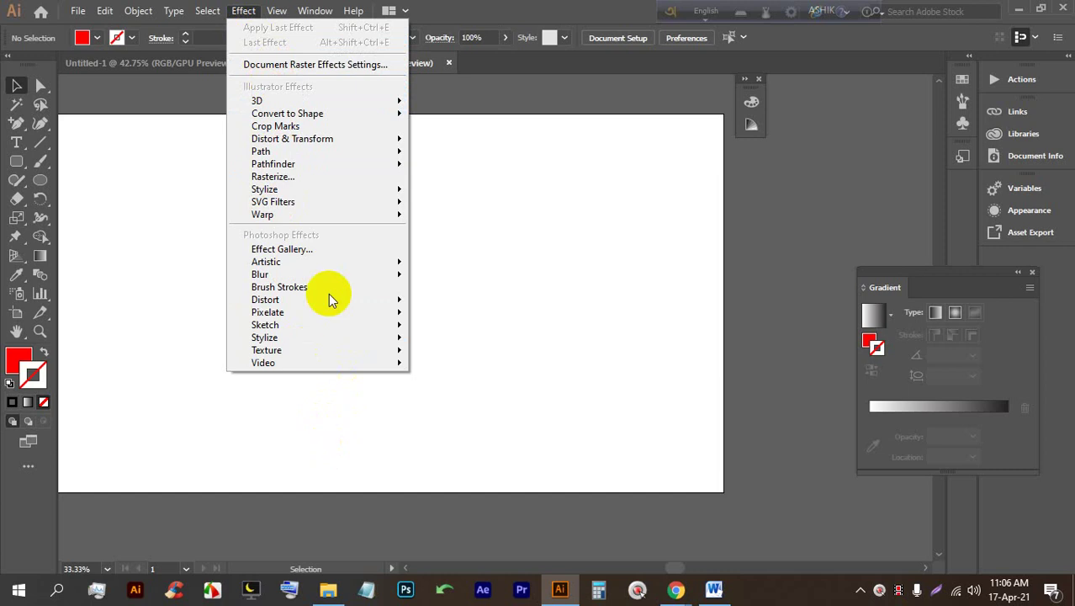
pyautogui.moveTo(283, 103)
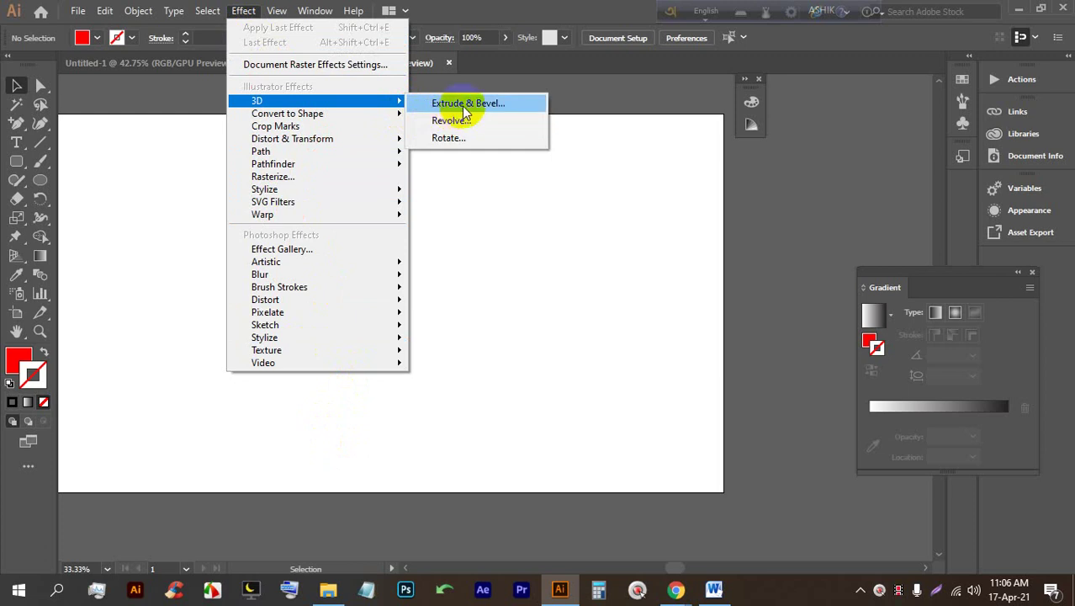
pyautogui.click(40, 180)
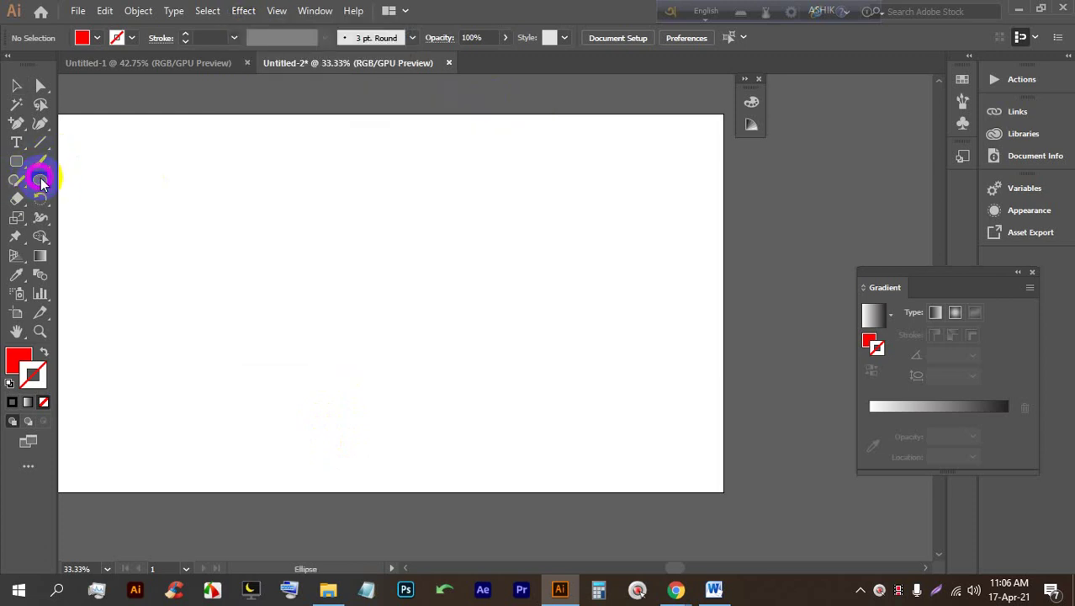
pyautogui.click(42, 146)
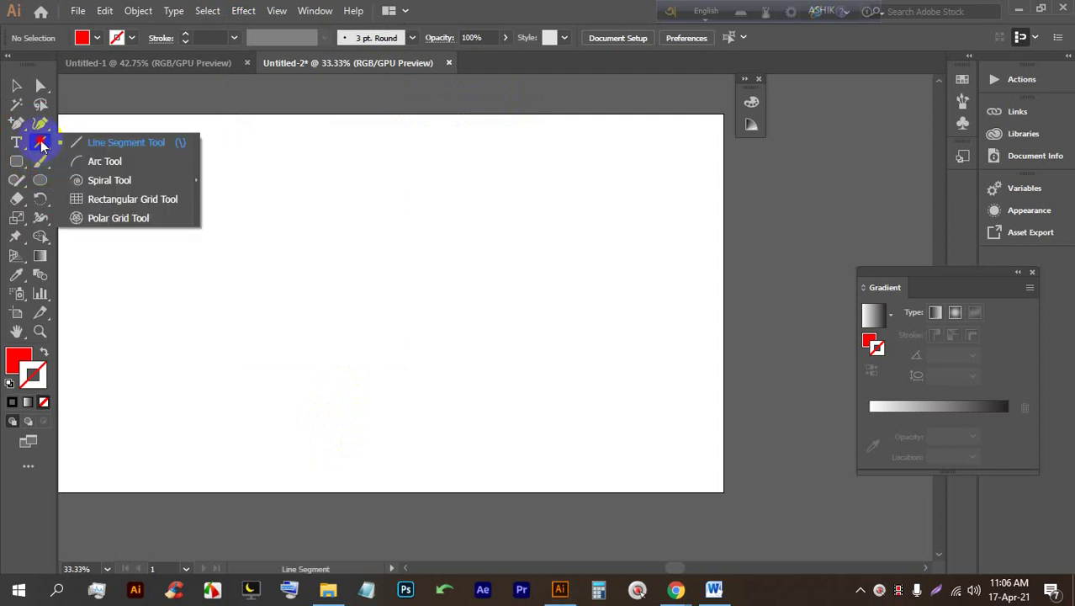
# Step: Draw a square on the artboard with the Rectangle tool and fill it with light blue
pyautogui.click(40, 161)
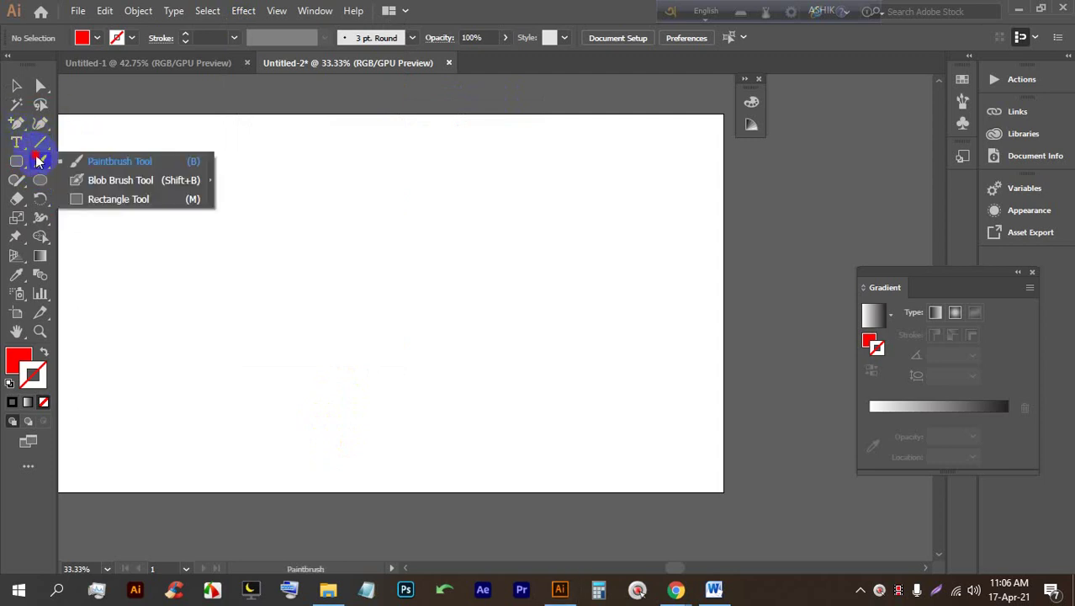
pyautogui.click(109, 175)
pyautogui.moveTo(251, 193)
pyautogui.mouseDown()
pyautogui.moveTo(410, 380)
pyautogui.moveTo(405, 367)
pyautogui.mouseUp()
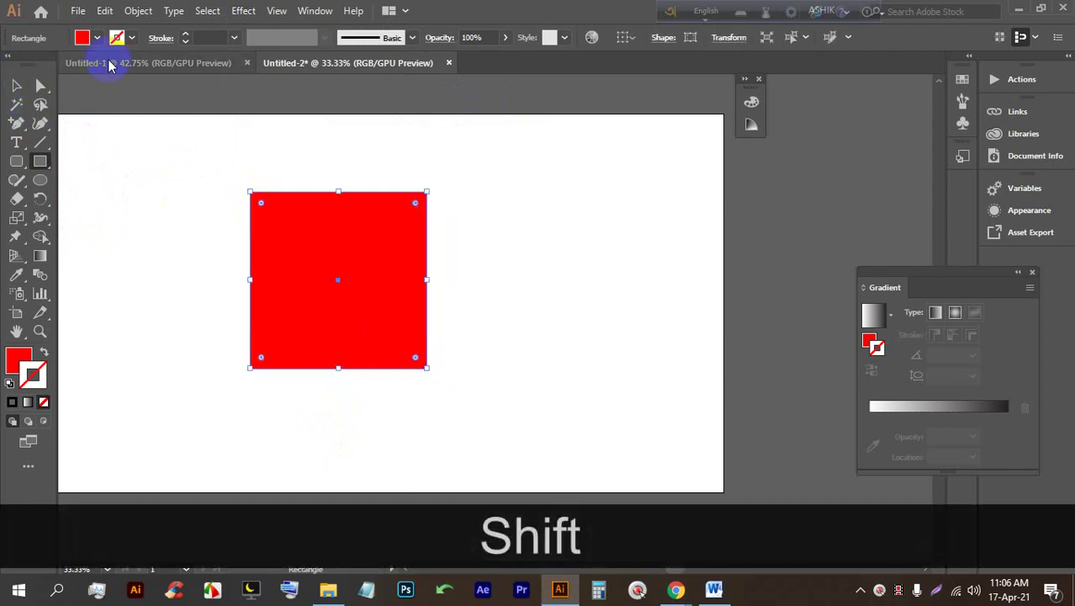
pyautogui.click(95, 37)
pyautogui.click(109, 80)
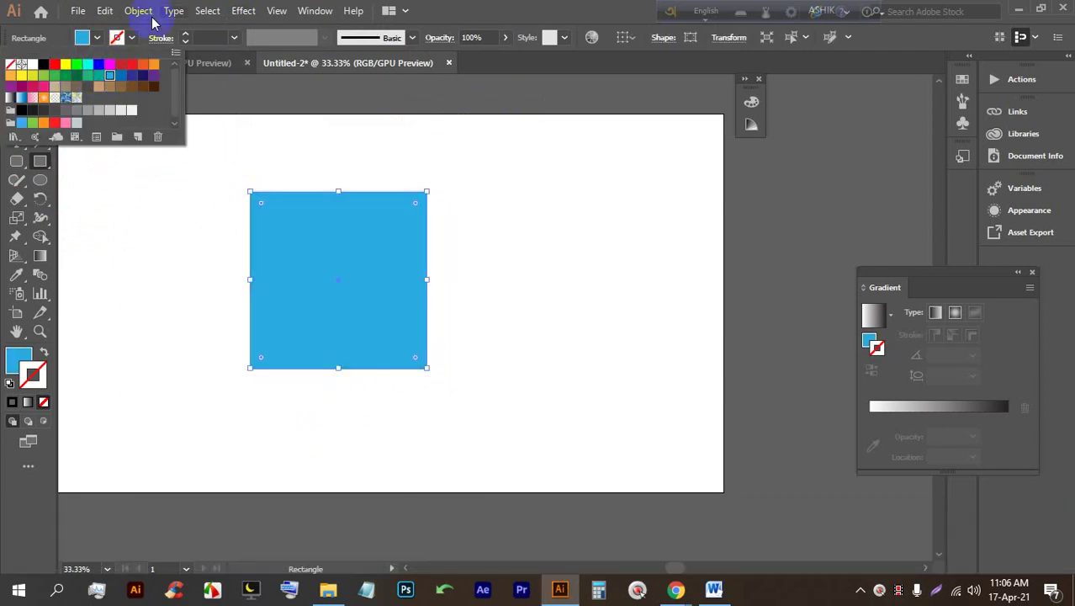
pyautogui.click(391, 23)
# Step: Move the blue square to the left on the artboard and deselect it
pyautogui.click(16, 85)
pyautogui.click(212, 139)
pyautogui.moveTo(321, 288); pyautogui.dragTo(263, 297)
pyautogui.click(444, 304)
pyautogui.keyDown('alt'); pyautogui.scroll(-1, 384, 281); pyautogui.keyUp('alt')
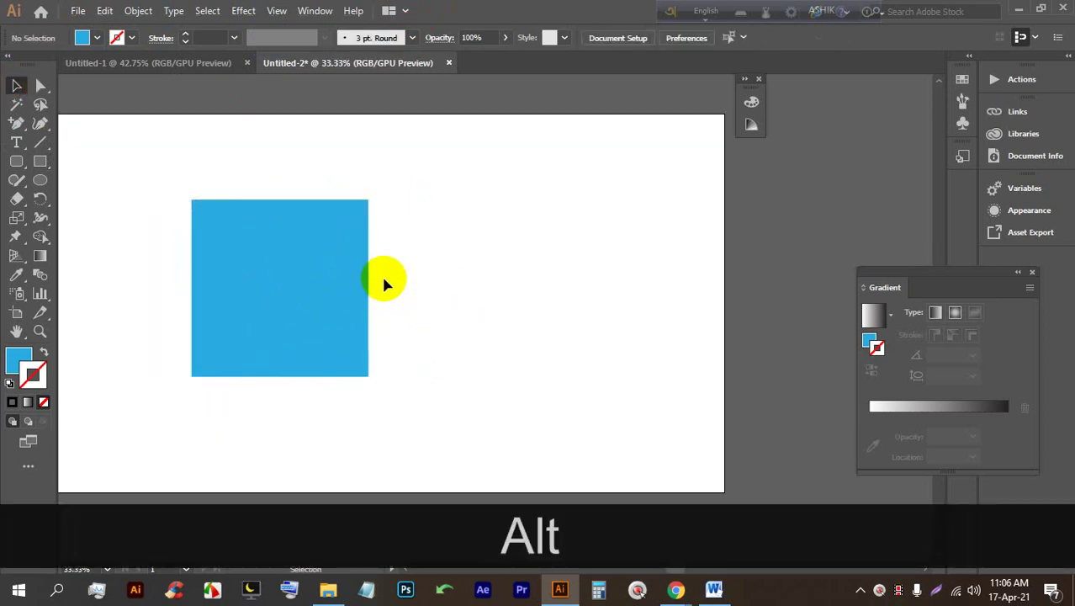
# Step: Switch to Word and close the document with the class details
pyautogui.click(714, 589)
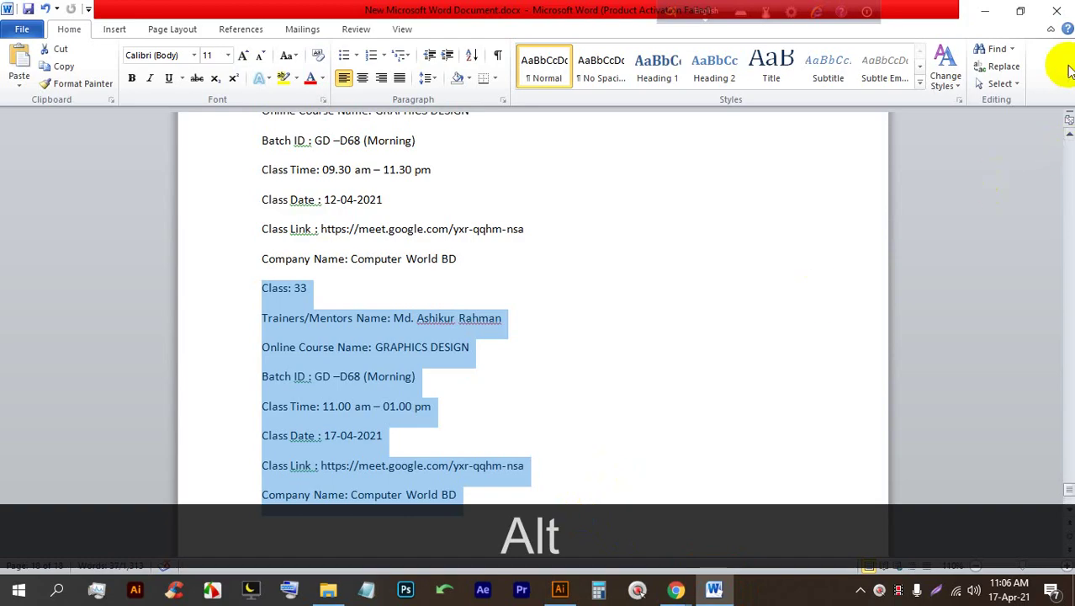
pyautogui.click(1057, 10)
# Step: Switch to the Chrome window with the Meet call, clear cached images and files for all time, and close the settings page
pyautogui.click(675, 591)
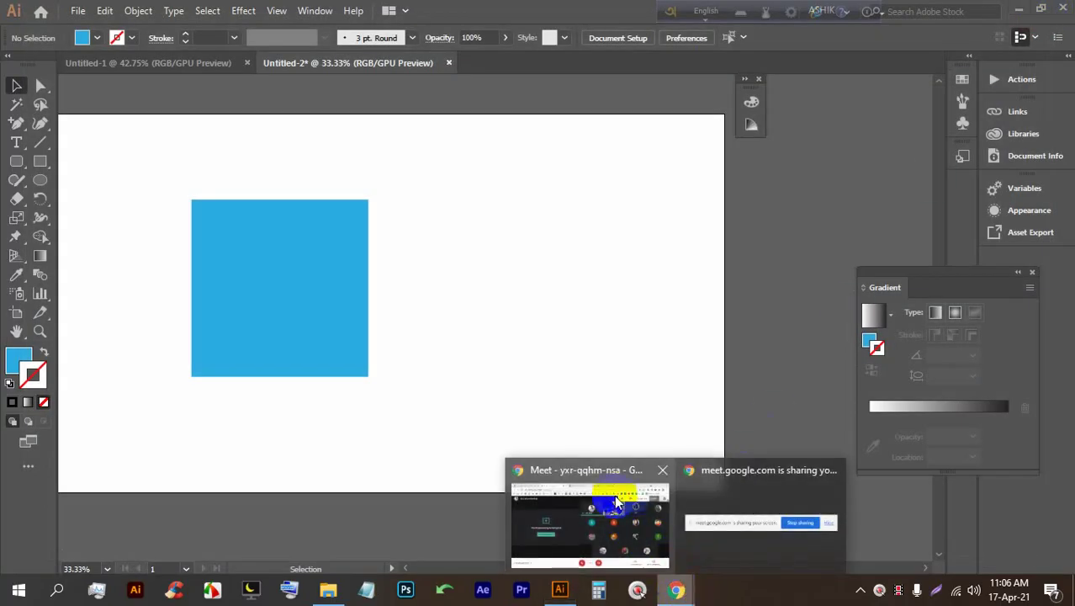
pyautogui.click(591, 514)
pyautogui.hotkey('ctrl', 'shift', 'Delete')
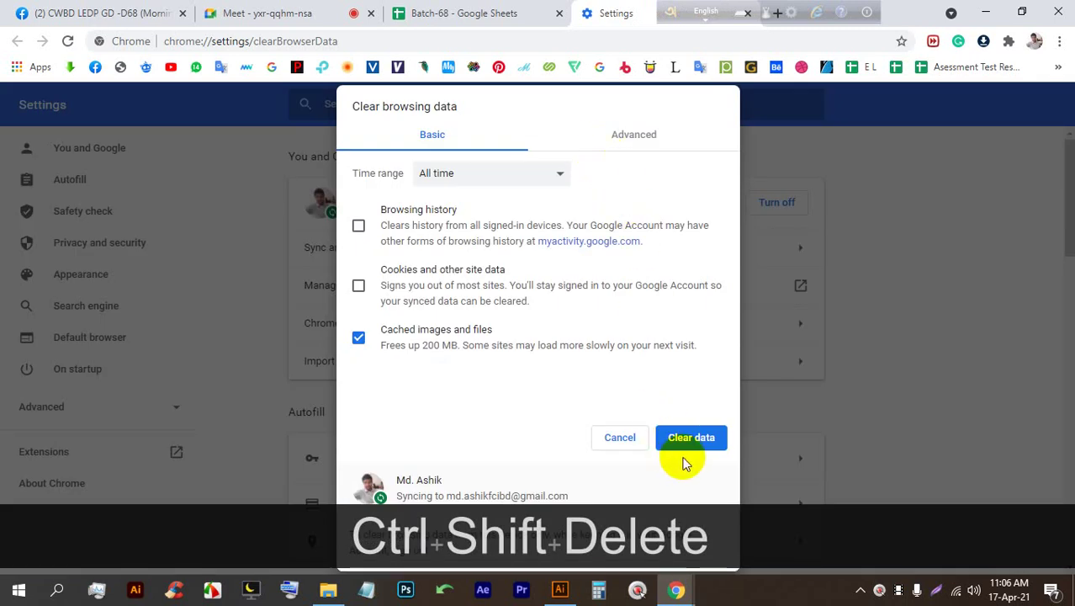
pyautogui.click(689, 438)
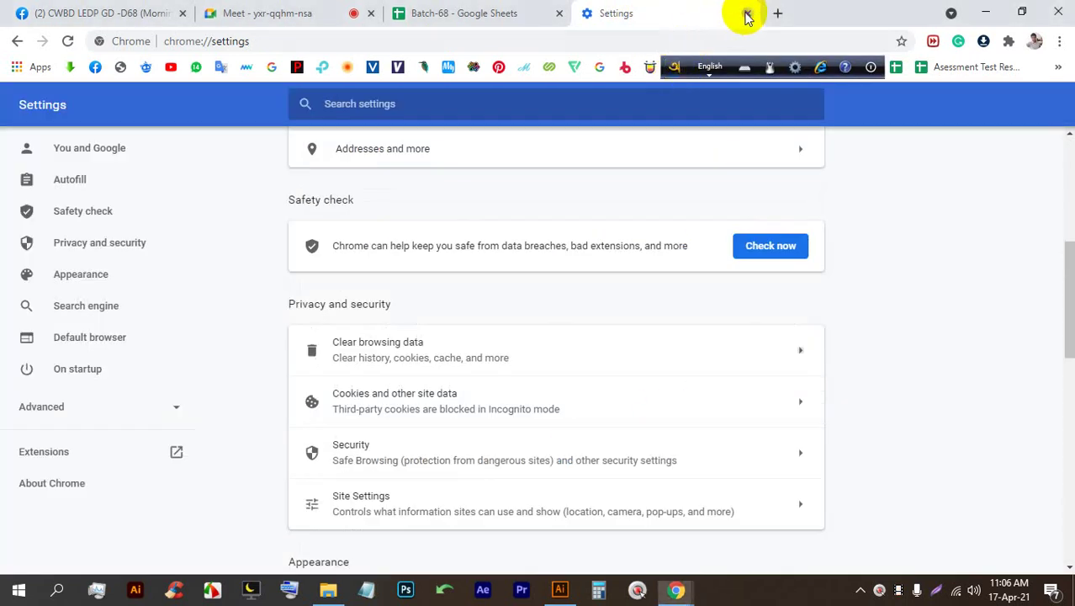
pyautogui.click(747, 13)
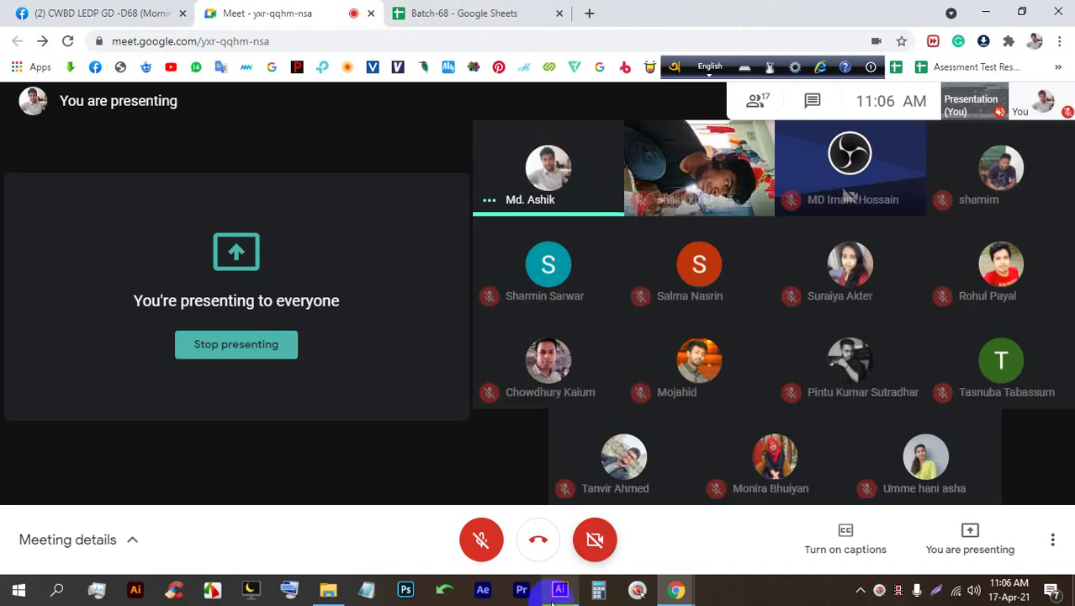
# Step: Switch back to Illustrator and move the blue square slightly up and to the left on the artboard
pyautogui.hotkey('alt', 'Tab')
pyautogui.scroll(1, 403, 294)
pyautogui.moveTo(341, 286); pyautogui.dragTo(305, 290)
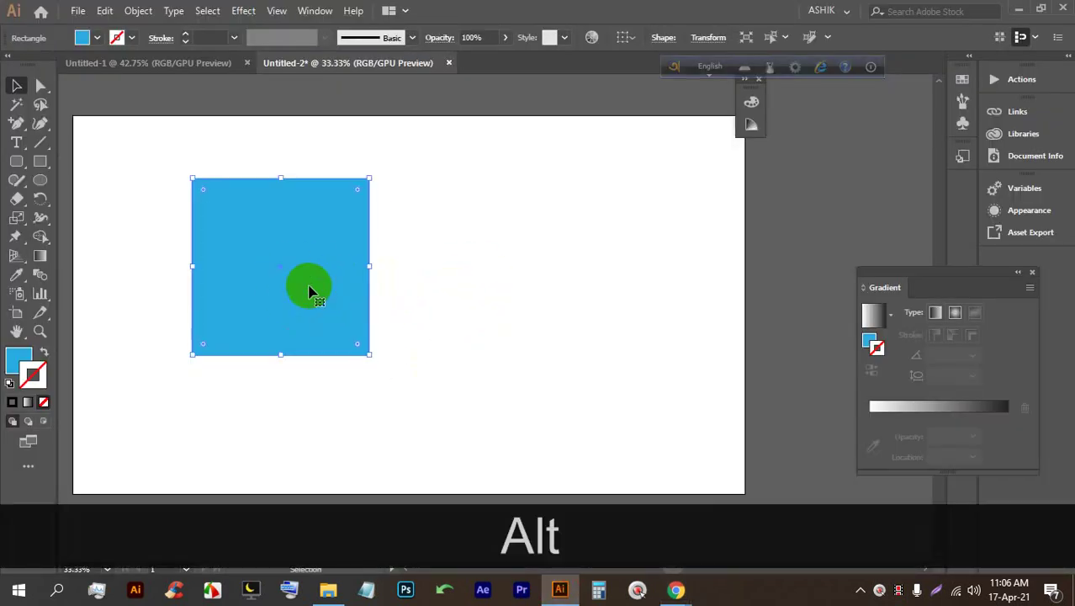
# Step: Start the 3D Extrude & Bevel effect on the blue square and turn on its preview
pyautogui.click(243, 12)
pyautogui.moveTo(275, 102)
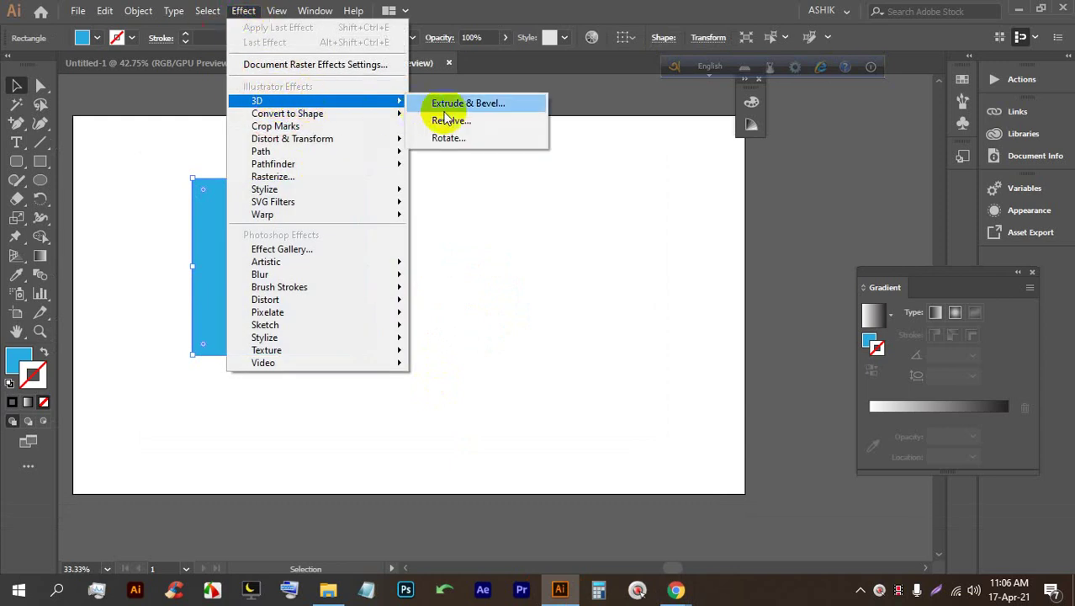
pyautogui.click(471, 103)
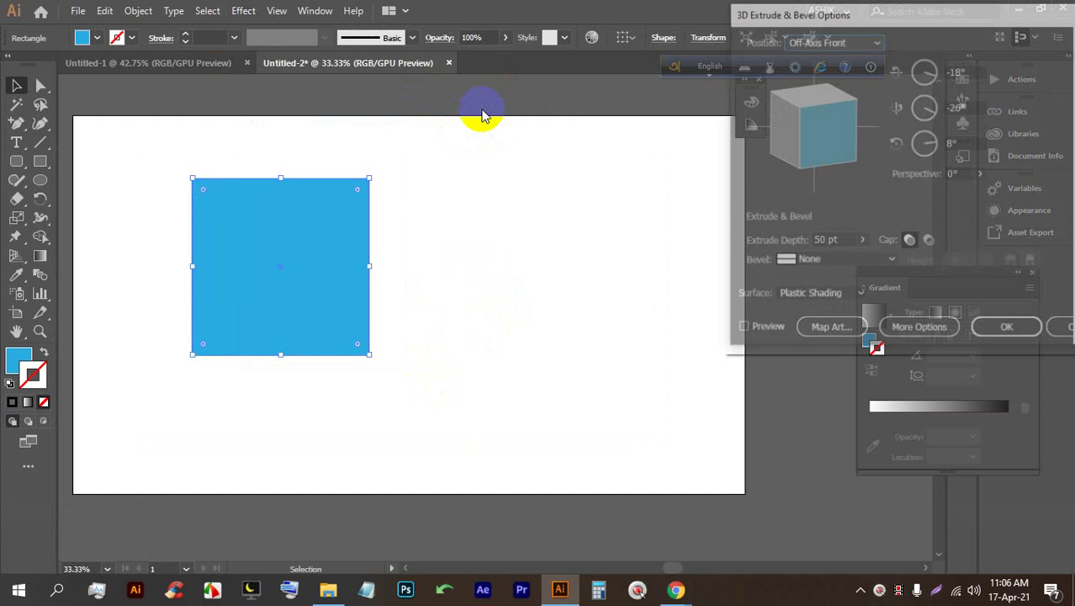
pyautogui.moveTo(774, 13); pyautogui.dragTo(492, 99)
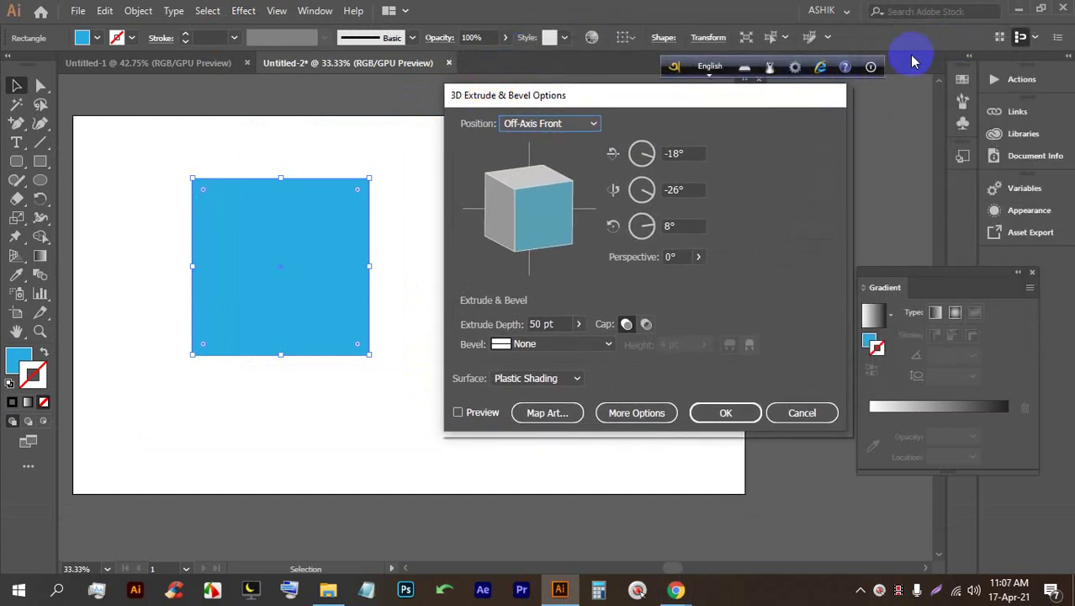
pyautogui.click(875, 73)
pyautogui.click(896, 89)
pyautogui.moveTo(728, 105); pyautogui.dragTo(773, 60)
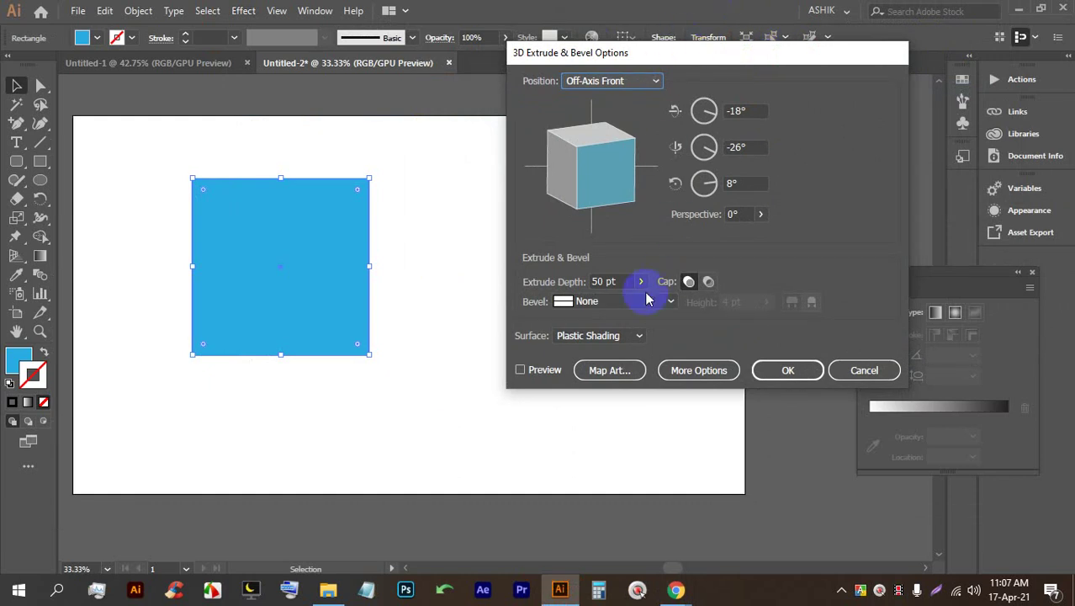
pyautogui.click(533, 374)
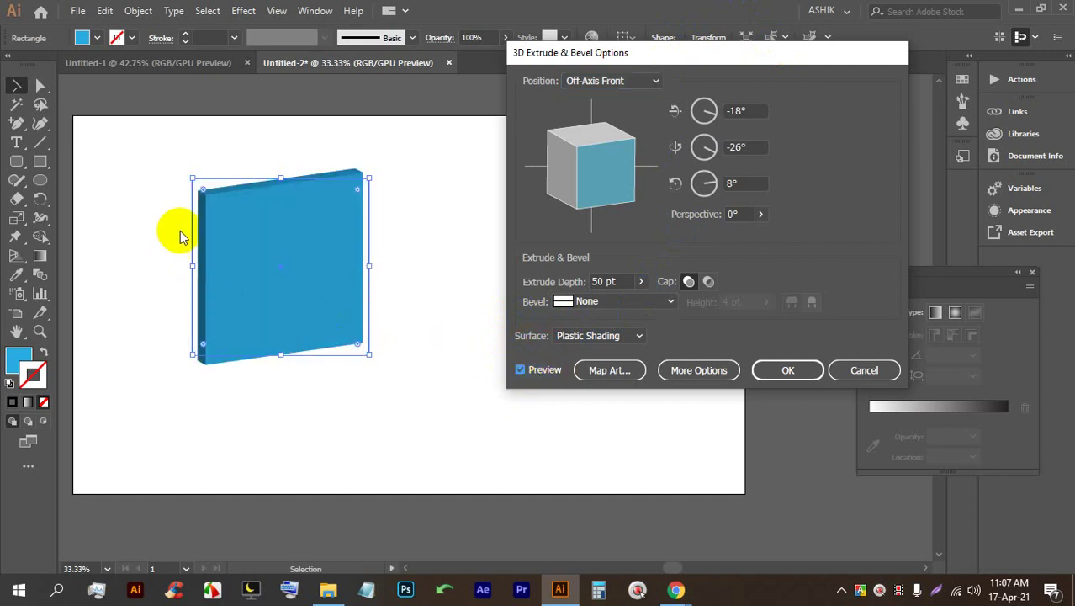
# Step: Try the Off-Axis Back and Off-Axis Left positions for the extruded square
pyautogui.click(619, 81)
pyautogui.click(333, 192)
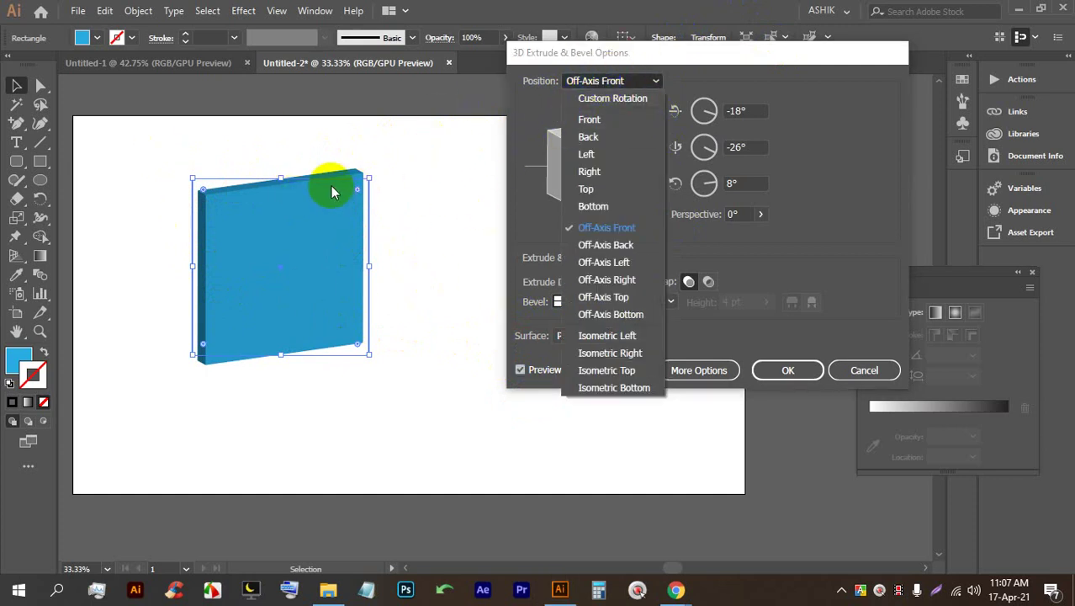
pyautogui.click(638, 245)
pyautogui.click(619, 81)
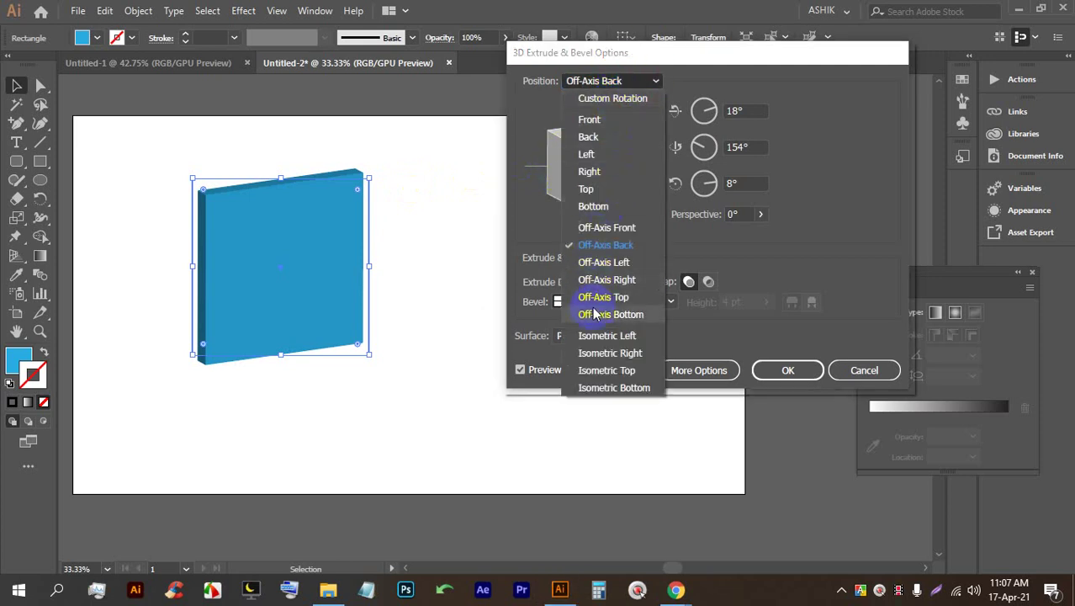
pyautogui.click(608, 265)
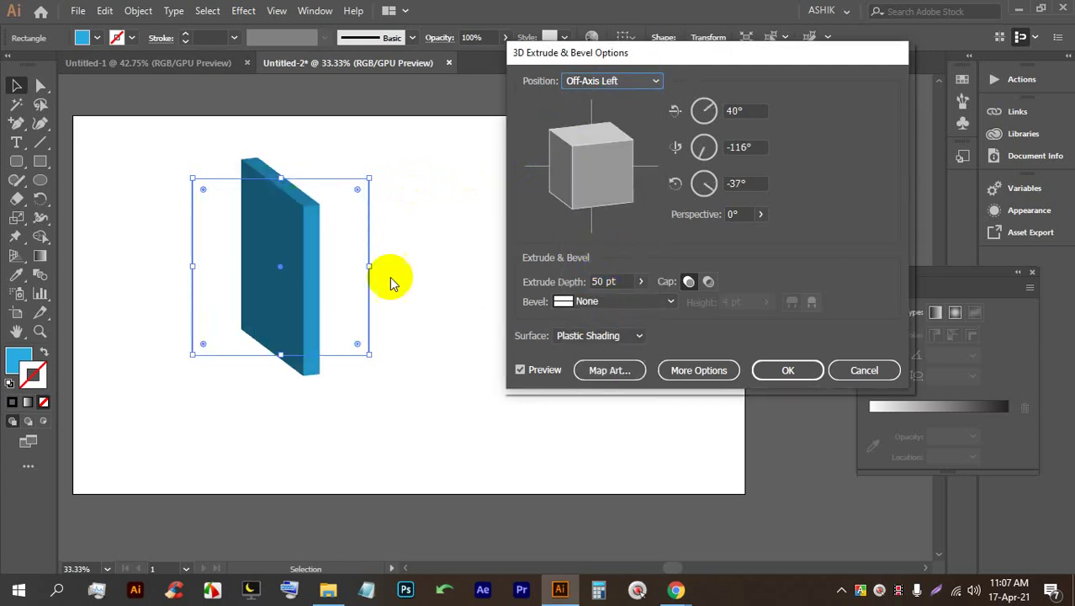
# Step: Try the Front, Back, Left and Top positions for the extruded square
pyautogui.click(612, 82)
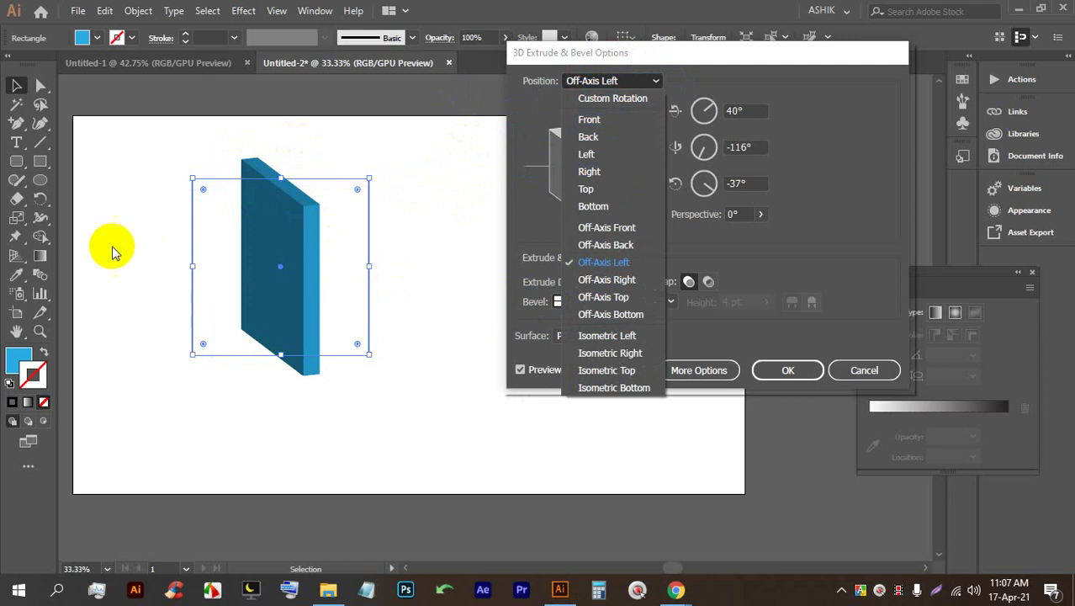
pyautogui.click(588, 125)
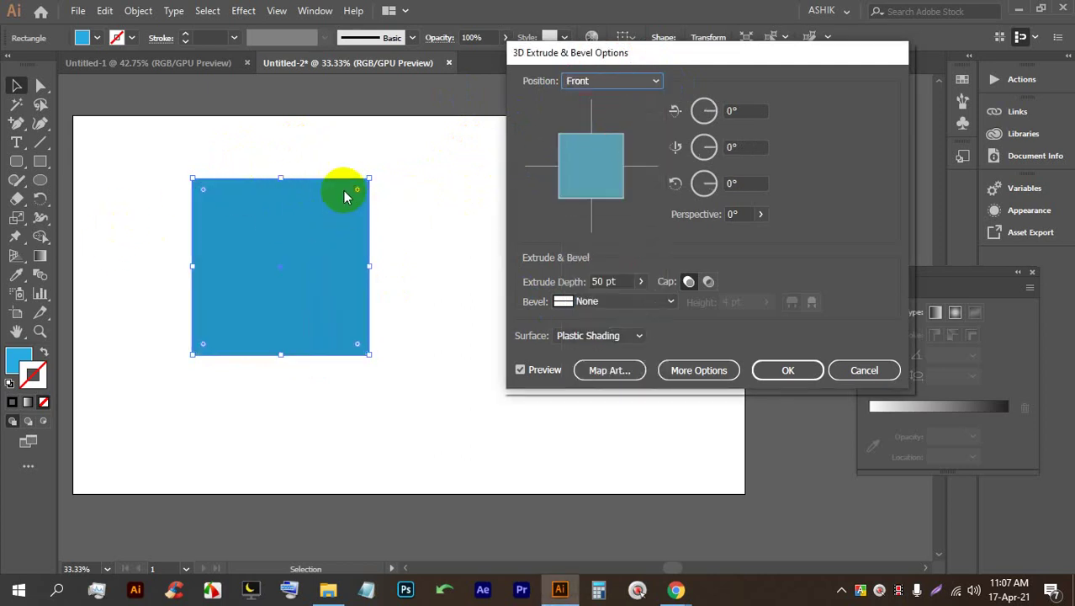
pyautogui.click(580, 81)
pyautogui.click(589, 136)
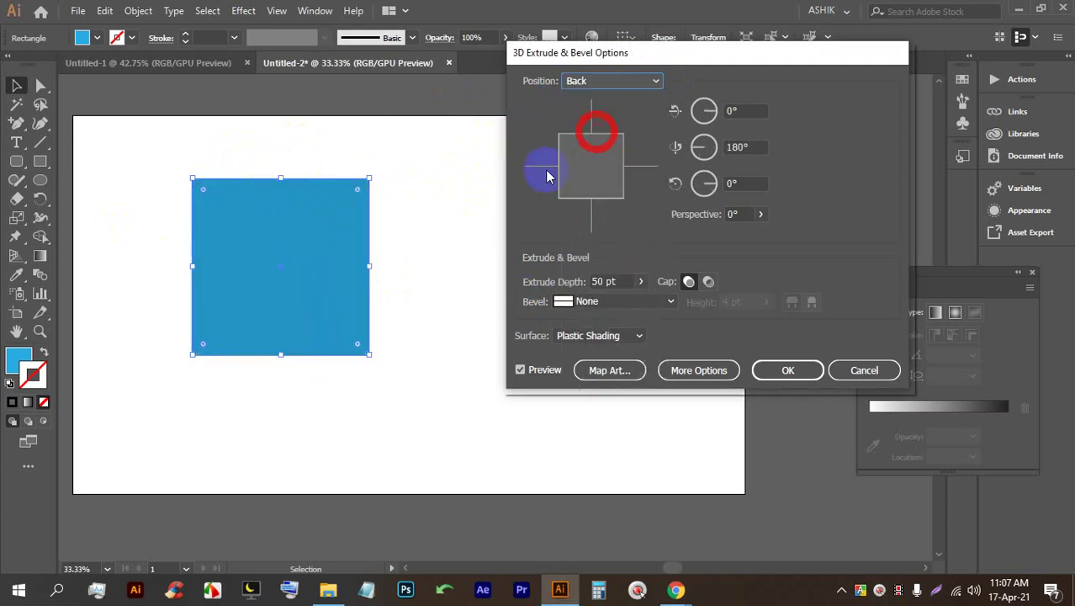
pyautogui.click(588, 81)
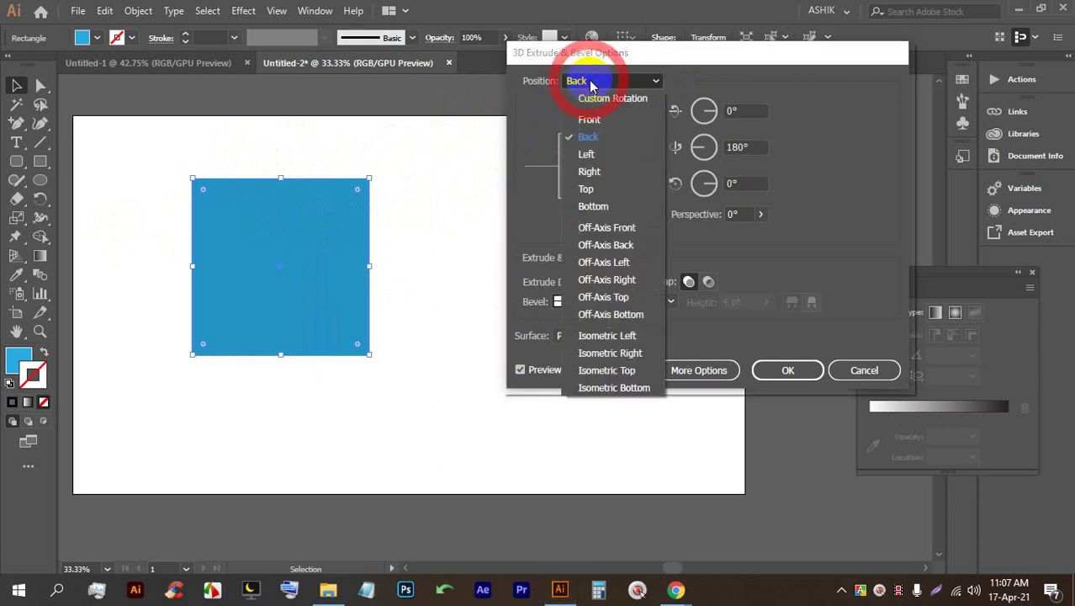
pyautogui.click(597, 149)
pyautogui.click(593, 80)
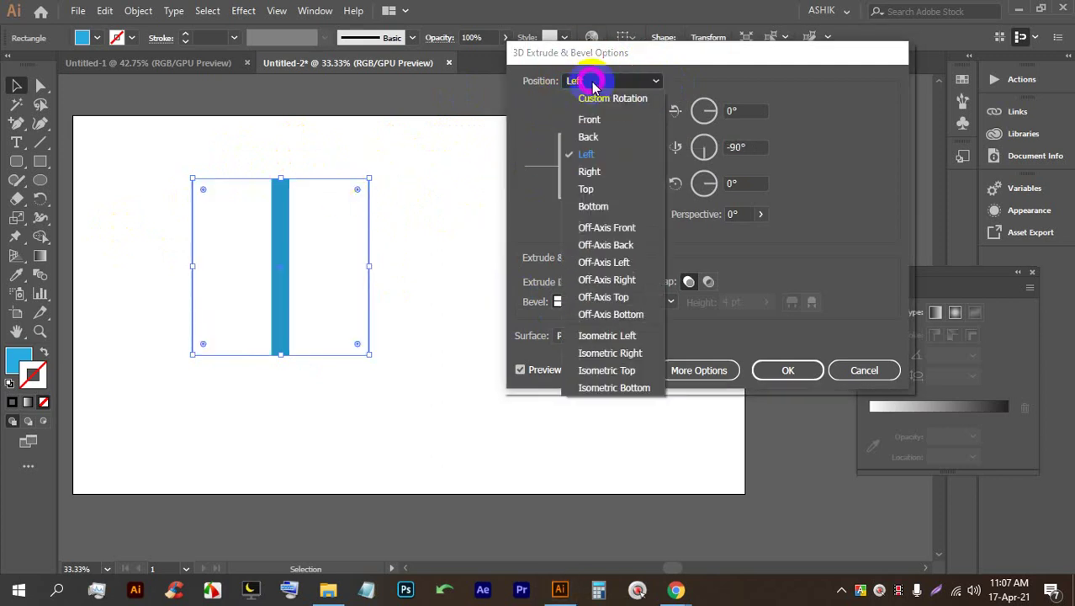
pyautogui.click(602, 188)
# Step: Set the position to Off-Axis Back and rotate the cube freely to a custom rotation of about -3°, -29° and -7°
pyautogui.click(628, 80)
pyautogui.click(607, 244)
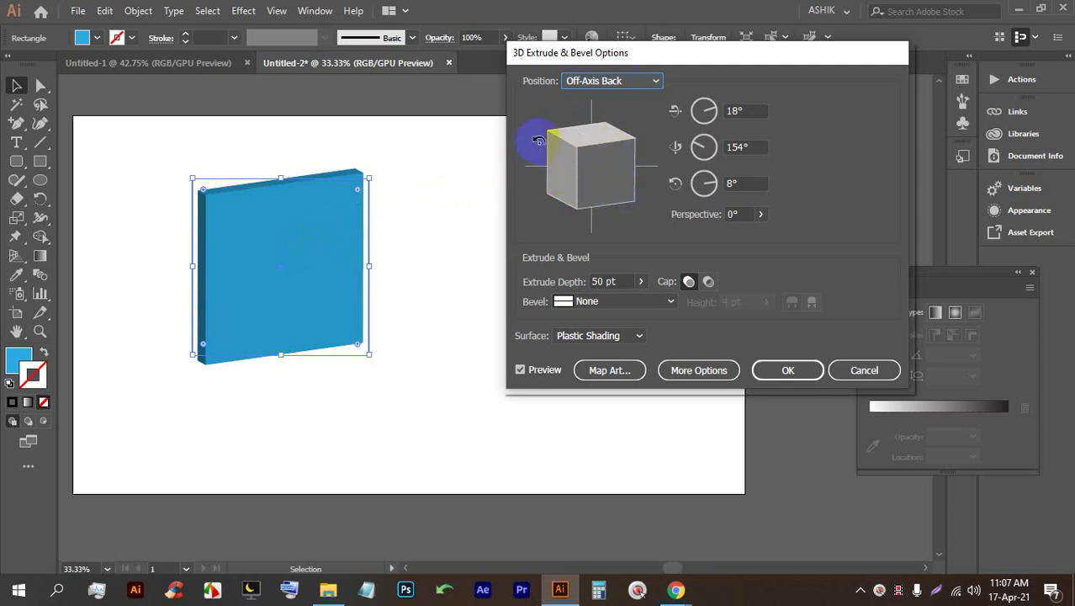
pyautogui.moveTo(567, 156); pyautogui.dragTo(623, 158)
pyautogui.moveTo(553, 160); pyautogui.dragTo(610, 170)
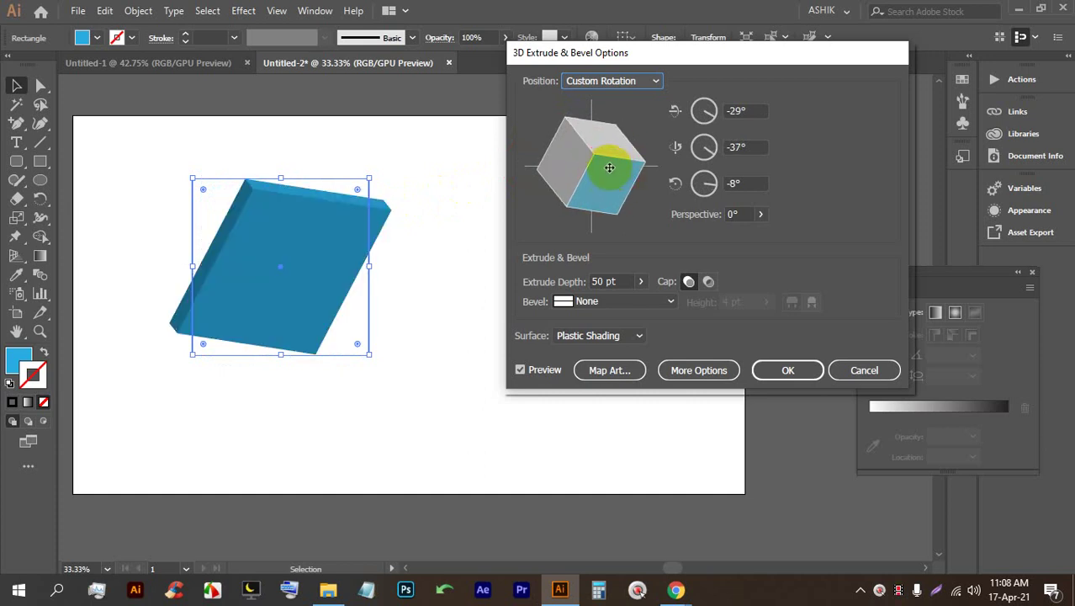
pyautogui.moveTo(586, 171); pyautogui.dragTo(588, 172)
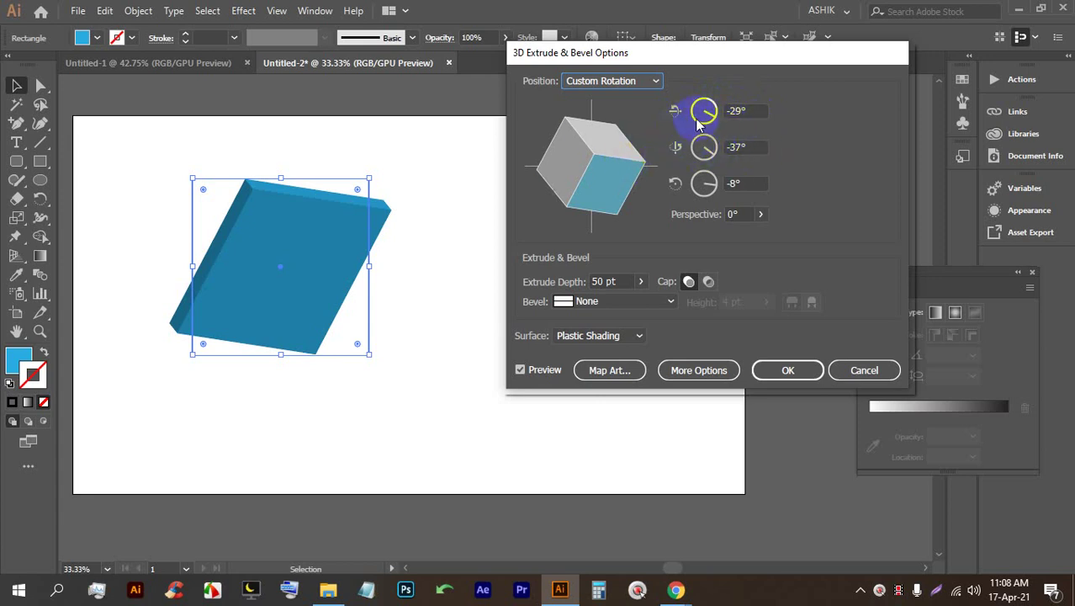
pyautogui.moveTo(623, 176); pyautogui.dragTo(622, 169)
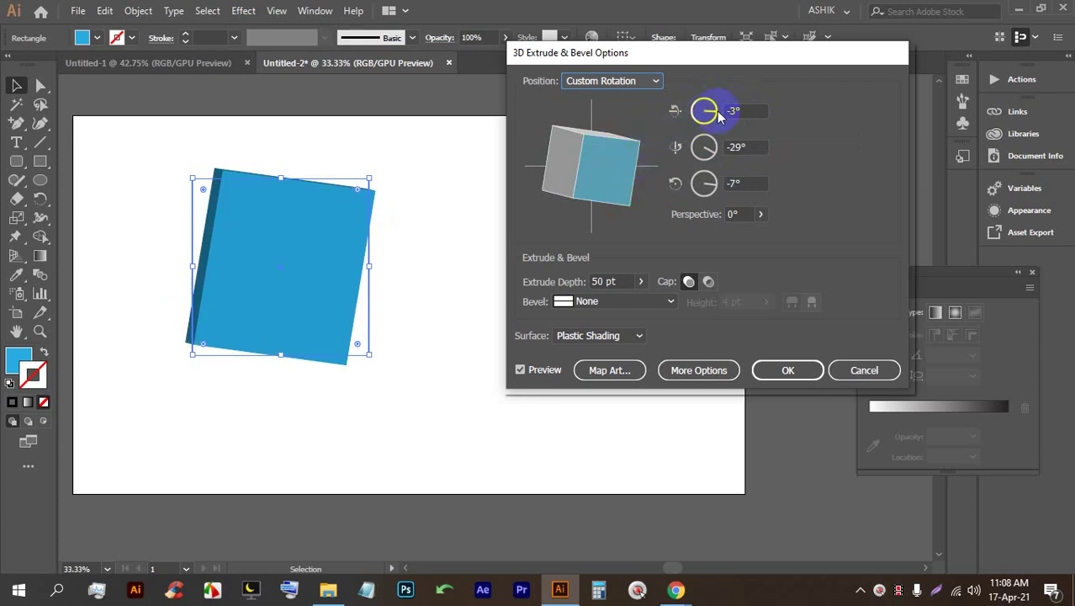
# Step: Turn the extrusion about the X axis to about -117° and adjust the angle to -111°
pyautogui.moveTo(711, 118); pyautogui.dragTo(712, 122)
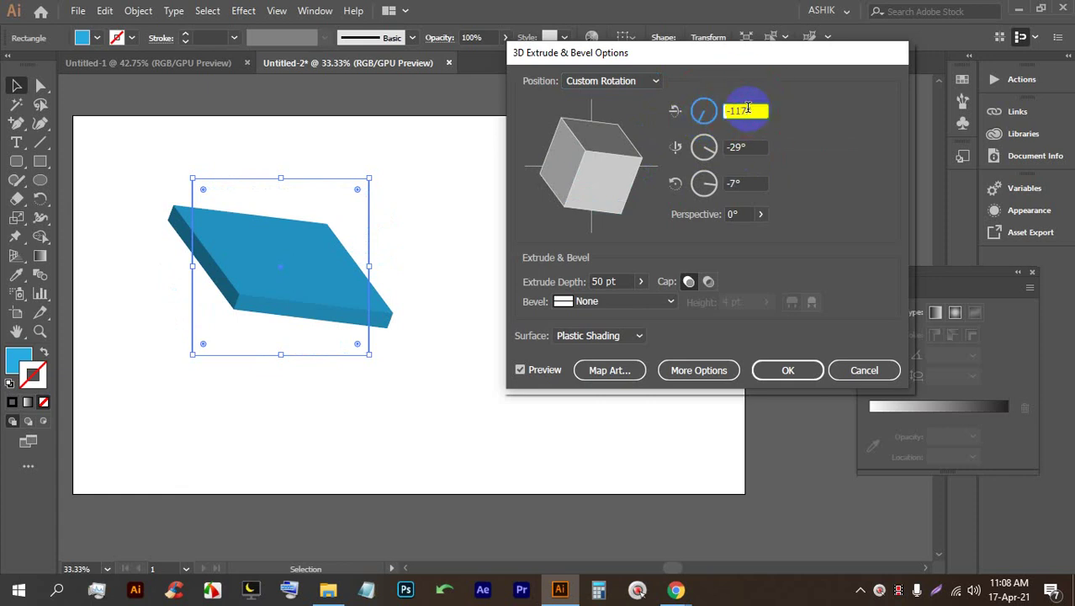
pyautogui.press('Up')
pyautogui.press('Up')
pyautogui.press('Up')
pyautogui.press('Up')
pyautogui.press('Up')
pyautogui.press('Up')
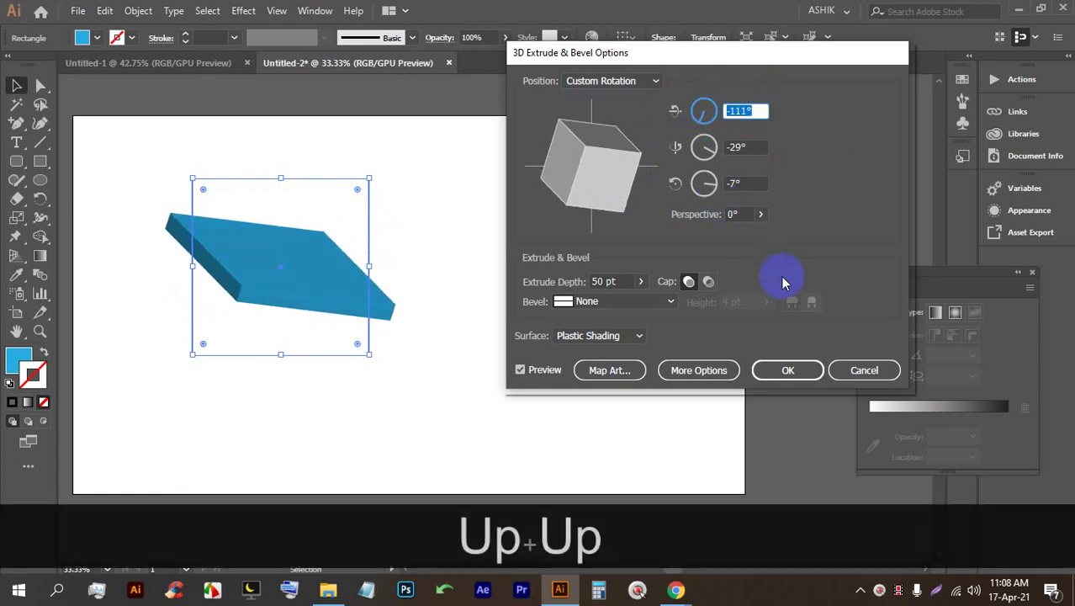
# Step: Switch to the Google Meet call and admit the person waiting to join
pyautogui.click(619, 534)
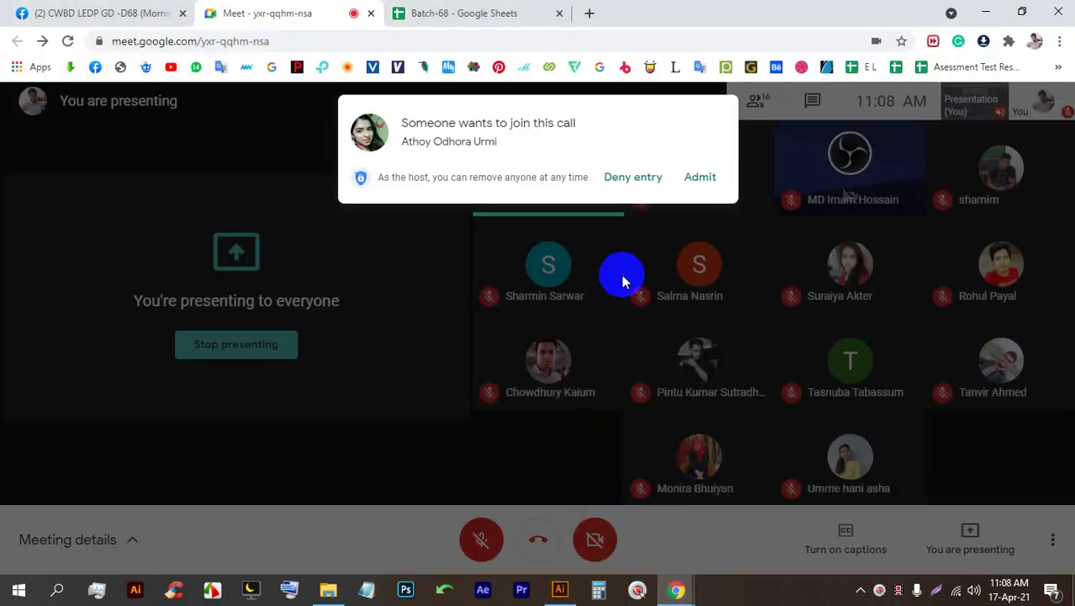
pyautogui.click(703, 186)
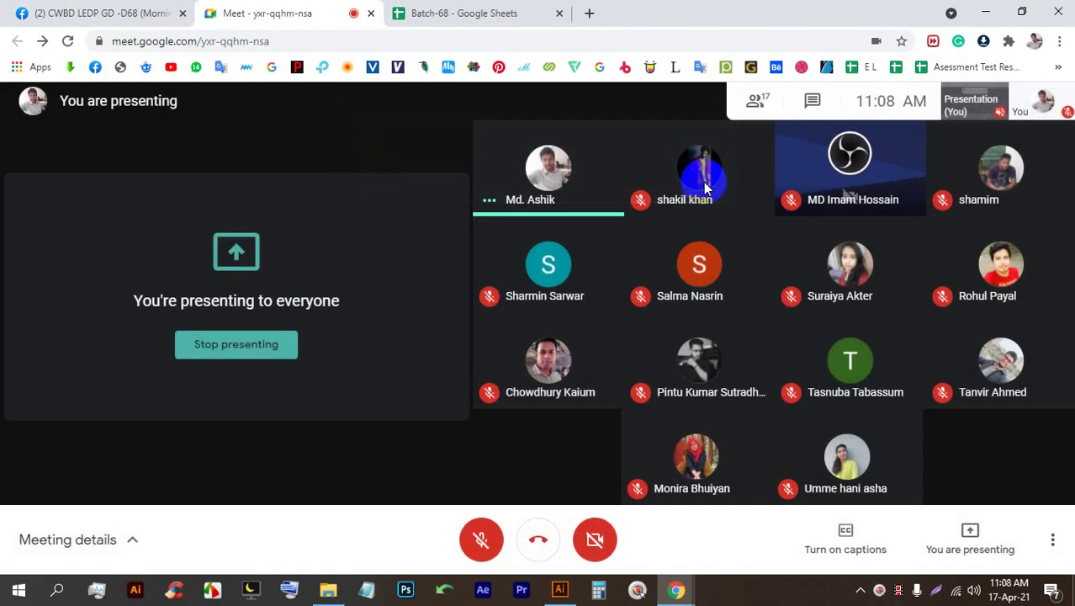
# Step: Return to Illustrator and raise the extrusion's X-axis rotation gradually to 141°
pyautogui.click(560, 589)
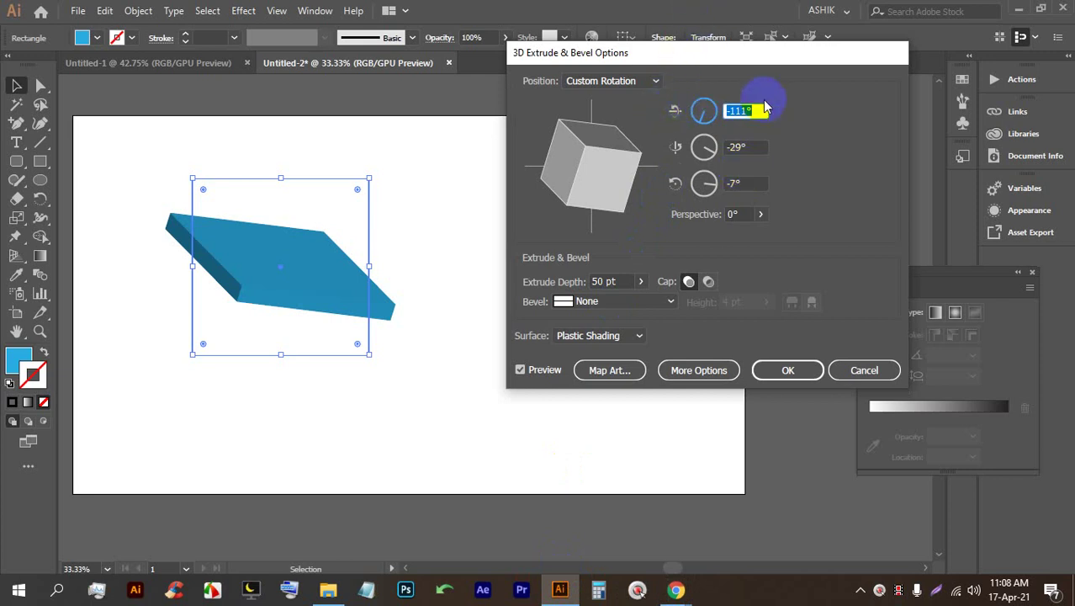
pyautogui.press('Up')
pyautogui.press('Up')
pyautogui.press('Up')
pyautogui.press('Up')
pyautogui.press('Up')
pyautogui.press('Up')
pyautogui.press('Up')
pyautogui.press('Up')
pyautogui.press('Up')
pyautogui.press('Up')
pyautogui.press('Up')
pyautogui.press('Up')
pyautogui.press('Up')
pyautogui.press('Up')
pyautogui.press('Up')
pyautogui.press('Up')
pyautogui.press('Up')
pyautogui.press('Up')
pyautogui.press('Up')
pyautogui.press('Up')
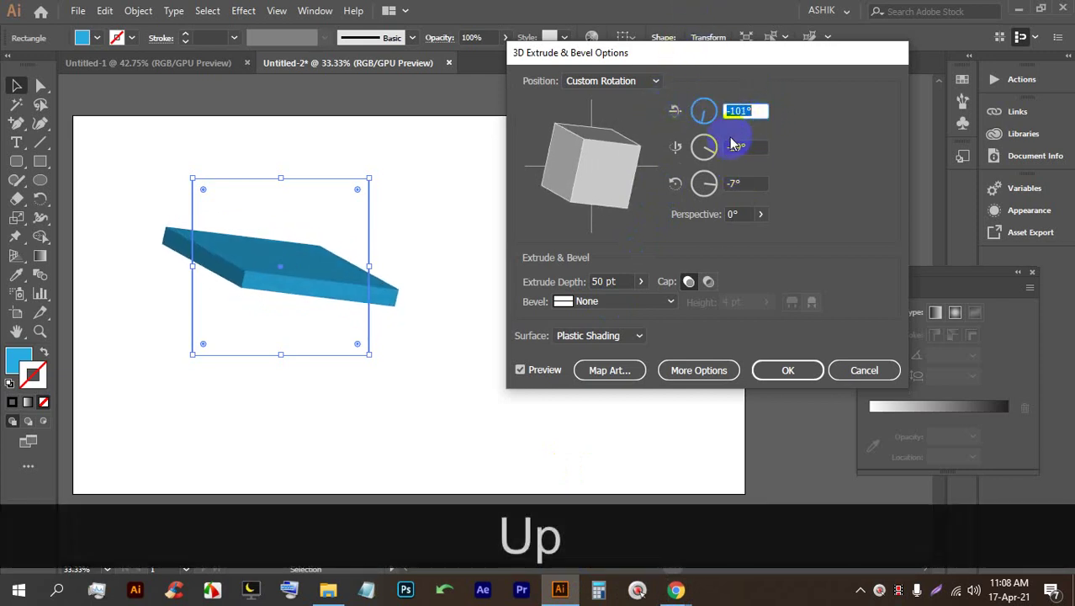
pyautogui.press('Up')
pyautogui.press('Up')
pyautogui.press('Up')
pyautogui.press('Up')
pyautogui.press('Up')
pyautogui.press('Up')
pyautogui.press('Up')
pyautogui.press('Up')
pyautogui.press('Up')
pyautogui.press('Up')
pyautogui.press('Up')
pyautogui.press('Up')
pyautogui.press('Up')
pyautogui.press('Up')
pyautogui.press('Up')
pyautogui.press('Up')
pyautogui.press('Up')
pyautogui.press('Up')
pyautogui.press('Up')
pyautogui.press('Up')
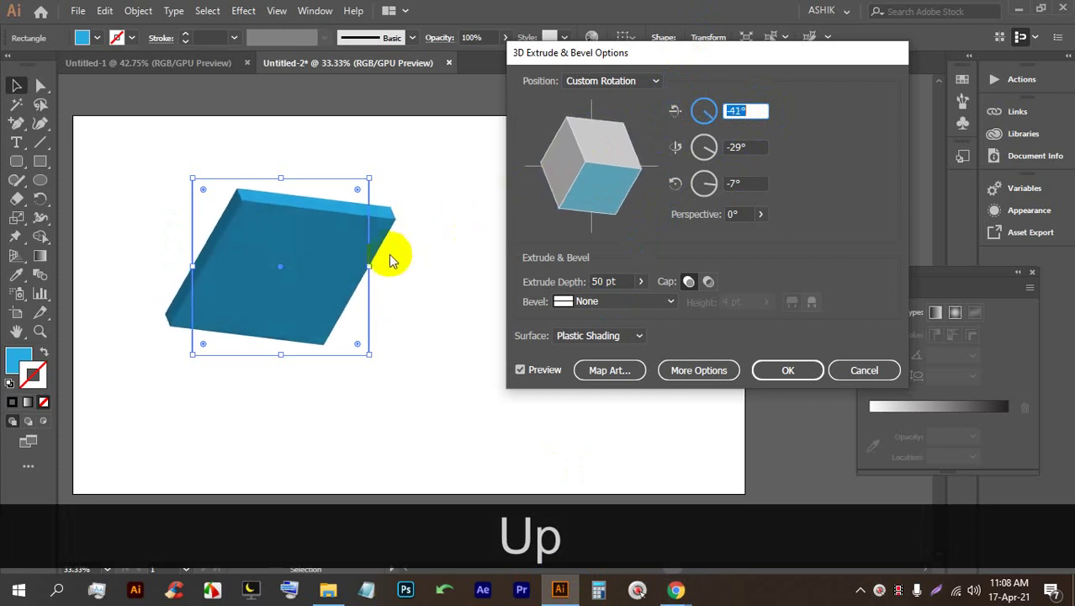
pyautogui.press('Up')
pyautogui.press('Up')
pyautogui.press('Up')
pyautogui.press('Up')
pyautogui.press('Up')
pyautogui.press('Up')
pyautogui.press('Up')
pyautogui.press('Up')
pyautogui.press('Up')
pyautogui.press('Up')
pyautogui.press('Up')
pyautogui.press('Up')
pyautogui.press('Up')
pyautogui.press('Up')
pyautogui.press('Up')
pyautogui.press('Up')
pyautogui.press('Up')
pyautogui.press('Up')
pyautogui.press('Up')
pyautogui.press('Up')
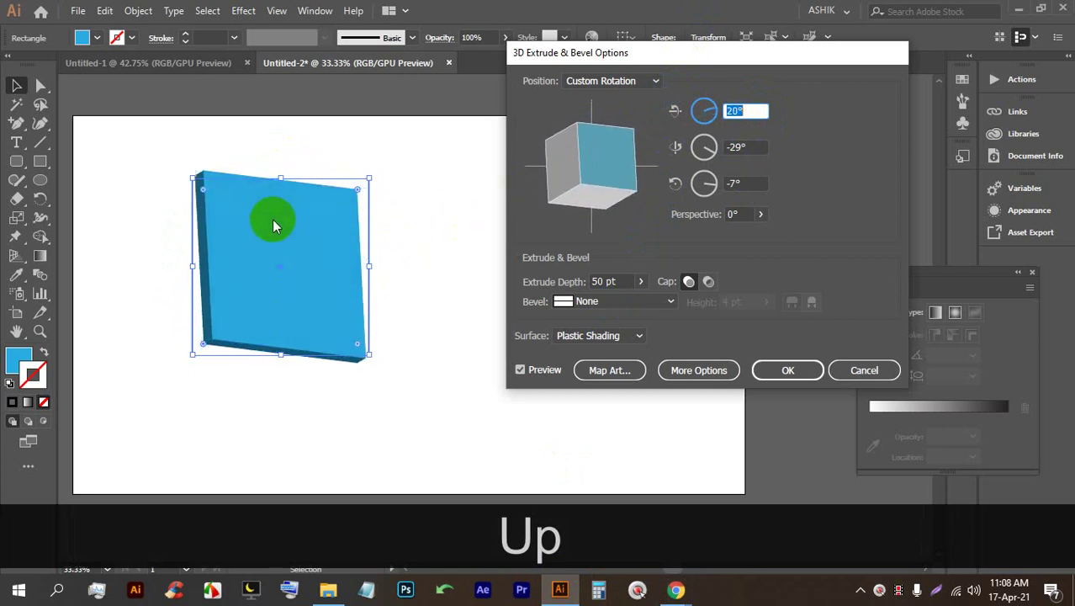
pyautogui.press('Up')
pyautogui.press('Up')
pyautogui.press('Up')
pyautogui.press('Up')
pyautogui.press('Up')
pyautogui.press('Up')
pyautogui.press('Up')
pyautogui.press('Up')
pyautogui.press('Up')
pyautogui.press('Up')
pyautogui.press('Up')
pyautogui.press('Up')
pyautogui.press('Up')
pyautogui.press('Up')
pyautogui.press('Up')
pyautogui.press('Up')
pyautogui.press('Up')
pyautogui.press('Up')
pyautogui.press('Up')
pyautogui.press('Up')
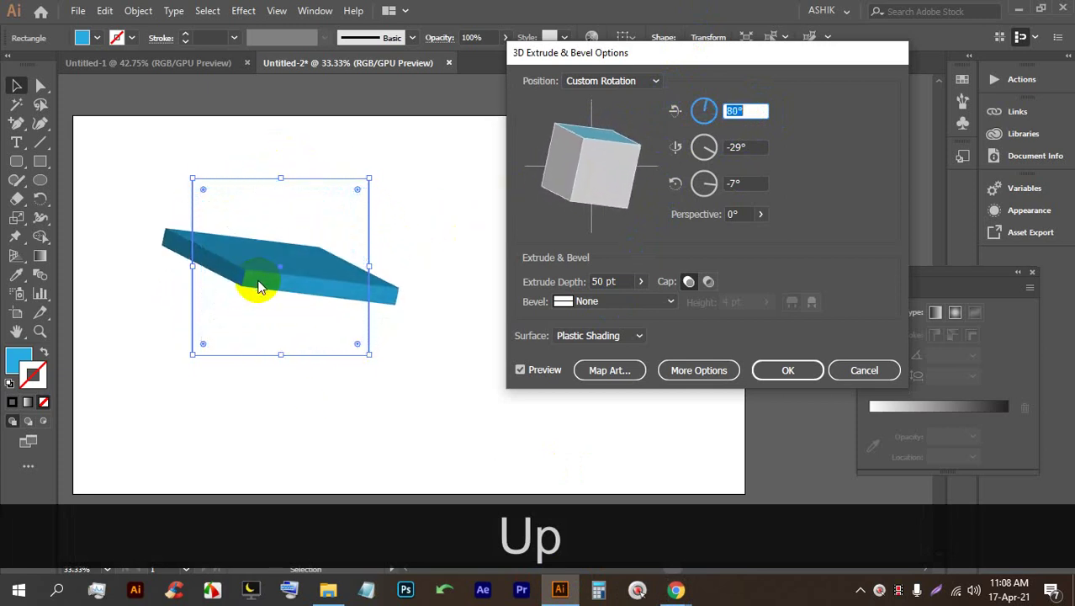
pyautogui.press('Up')
pyautogui.press('Up')
pyautogui.press('Up')
pyautogui.press('Up')
pyautogui.press('Up')
pyautogui.press('Up')
pyautogui.press('Up')
pyautogui.press('Up')
pyautogui.press('Up')
pyautogui.press('Up')
pyautogui.press('Up')
pyautogui.press('Up')
pyautogui.press('Up')
pyautogui.press('Up')
pyautogui.press('Up')
pyautogui.press('Up')
pyautogui.press('Up')
pyautogui.press('Up')
pyautogui.press('Up')
pyautogui.press('Up')
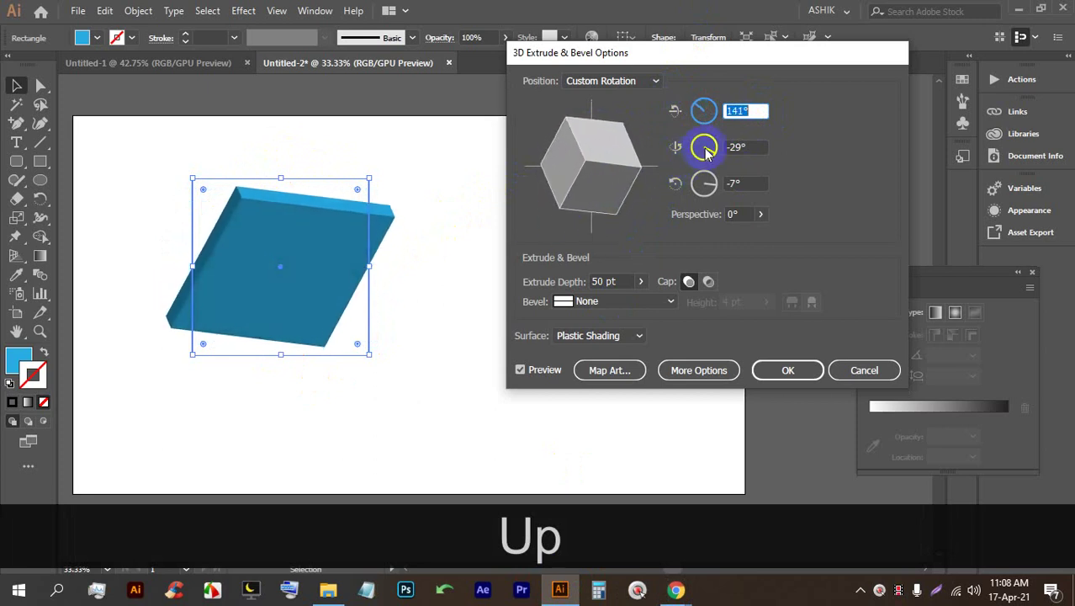
# Step: Raise the extrusion's X-axis rotation to 158° and its Y-axis rotation gradually to 180°
pyautogui.click(736, 147)
pyautogui.press('Up')
pyautogui.press('Up')
pyautogui.press('Up')
pyautogui.press('Up')
pyautogui.press('Up')
pyautogui.press('Up')
pyautogui.press('Up')
pyautogui.press('Up')
pyautogui.press('Up')
pyautogui.press('Up')
pyautogui.press('Up')
pyautogui.press('Up')
pyautogui.press('Up')
pyautogui.press('Up')
pyautogui.press('Up')
pyautogui.press('Up')
pyautogui.press('Up')
pyautogui.press('Up')
pyautogui.press('Up')
pyautogui.press('Up')
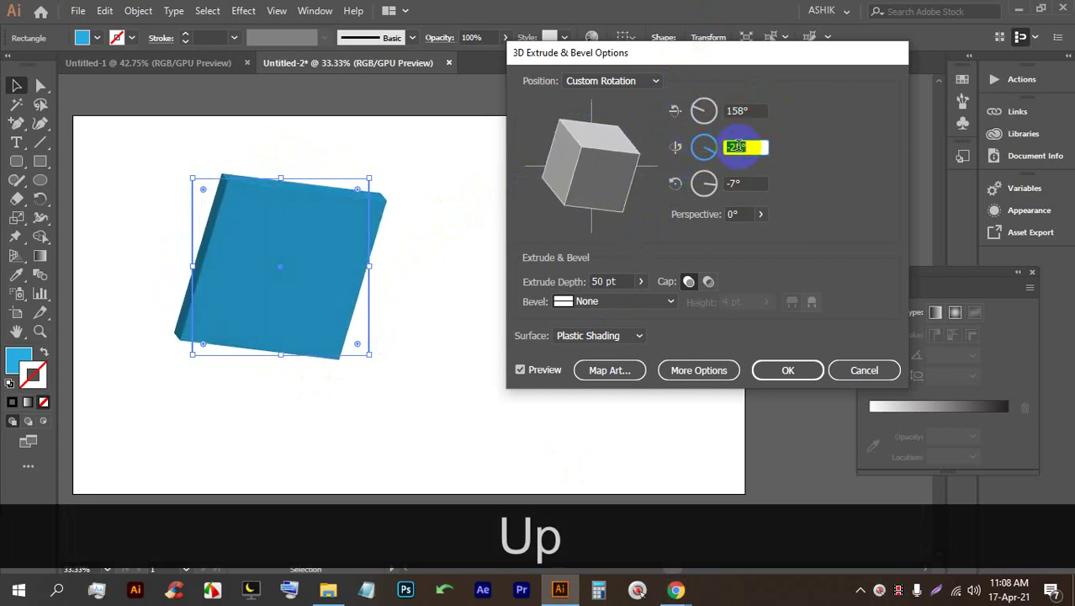
pyautogui.press('Up')
pyautogui.press('Up')
pyautogui.press('Up')
pyautogui.press('Up')
pyautogui.press('Up')
pyautogui.press('Up')
pyautogui.press('Up')
pyautogui.press('Up')
pyautogui.press('Up')
pyautogui.press('Up')
pyautogui.press('Up')
pyautogui.press('Up')
pyautogui.press('Up')
pyautogui.press('Up')
pyautogui.press('Up')
pyautogui.press('Up')
pyautogui.press('Up')
pyautogui.press('Up')
pyautogui.press('Up')
pyautogui.press('Up')
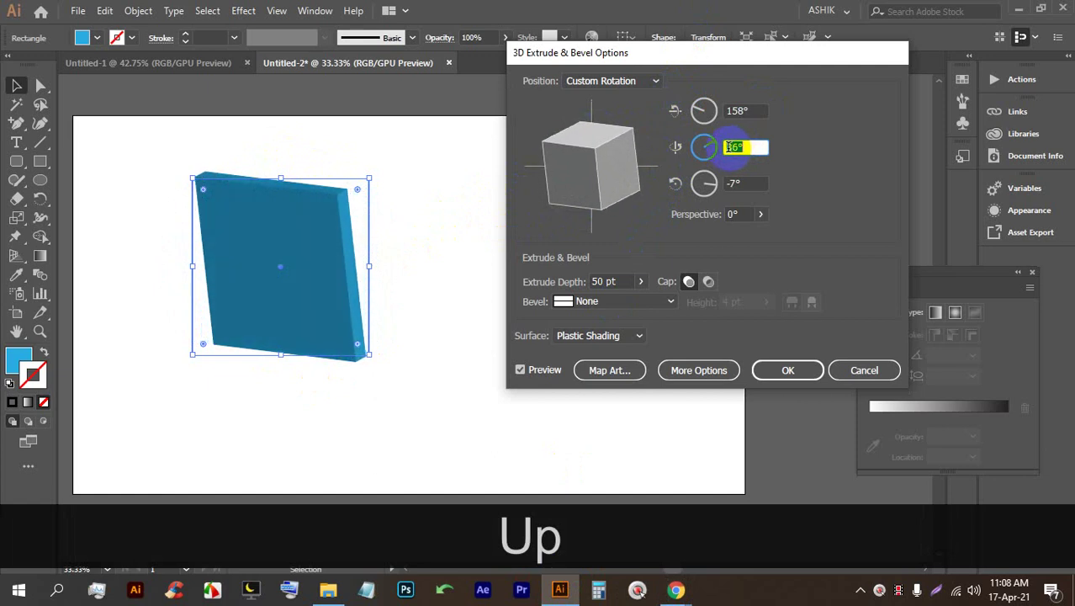
pyautogui.press('Up')
pyautogui.press('Up')
pyautogui.press('Up')
pyautogui.press('Up')
pyautogui.press('Up')
pyautogui.press('Up')
pyautogui.press('Up')
pyautogui.press('Up')
pyautogui.press('Up')
pyautogui.press('Up')
pyautogui.press('Up')
pyautogui.press('Up')
pyautogui.press('Up')
pyautogui.press('Up')
pyautogui.press('Up')
pyautogui.press('Up')
pyautogui.press('Up')
pyautogui.press('Up')
pyautogui.press('Up')
pyautogui.press('Up')
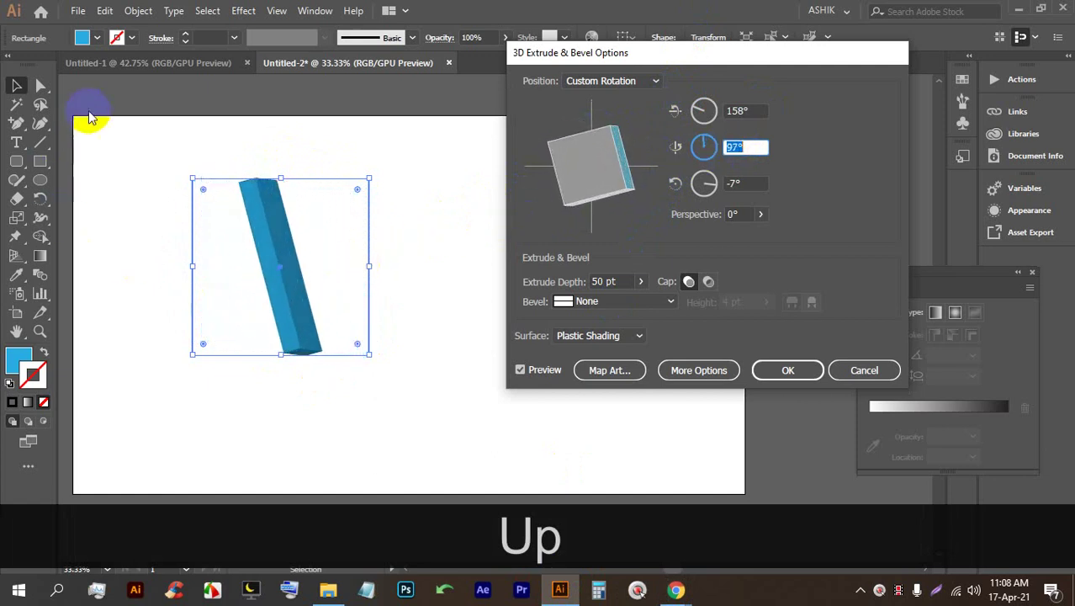
pyautogui.press('Up')
pyautogui.press('Up')
pyautogui.press('Up')
pyautogui.press('Up')
pyautogui.press('Up')
pyautogui.press('Up')
pyautogui.press('Up')
pyautogui.press('Up')
pyautogui.press('Up')
pyautogui.press('Up')
pyautogui.press('Up')
pyautogui.press('Up')
pyautogui.press('Up')
pyautogui.press('Up')
pyautogui.press('Up')
pyautogui.press('Up')
pyautogui.press('Up')
pyautogui.press('Up')
pyautogui.press('Up')
pyautogui.press('Up')
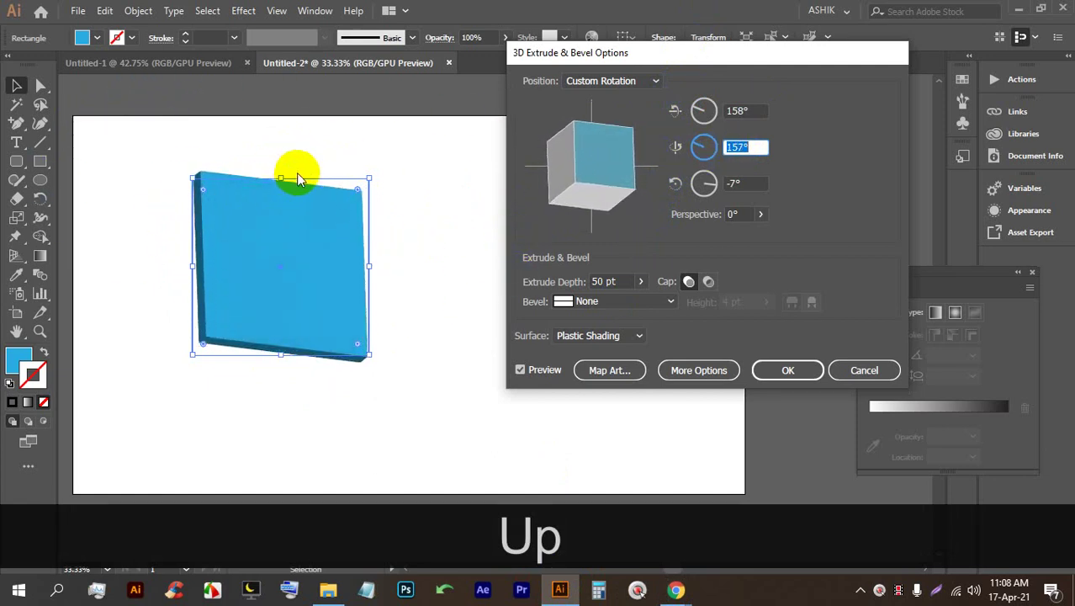
# Step: Raise the extrusion's Z-axis rotation gradually to 98°
pyautogui.click(735, 183)
pyautogui.press('Up')
pyautogui.press('Up')
pyautogui.press('Up')
pyautogui.press('Up')
pyautogui.press('Up')
pyautogui.press('Up')
pyautogui.press('Up')
pyautogui.press('Up')
pyautogui.press('Up')
pyautogui.press('Up')
pyautogui.press('Up')
pyautogui.press('Up')
pyautogui.press('Up')
pyautogui.press('Up')
pyautogui.press('Up')
pyautogui.press('Up')
pyautogui.press('Up')
pyautogui.press('Up')
pyautogui.press('Up')
pyautogui.press('Up')
pyautogui.press('Up')
pyautogui.press('Up')
pyautogui.press('Up')
pyautogui.press('Up')
pyautogui.press('Up')
pyautogui.press('Up')
pyautogui.press('Up')
pyautogui.press('Up')
pyautogui.press('Up')
pyautogui.press('Up')
pyautogui.press('Up')
pyautogui.press('Up')
pyautogui.press('Up')
pyautogui.press('Up')
pyautogui.press('Up')
pyautogui.press('Up')
pyautogui.press('Up')
pyautogui.press('Up')
pyautogui.press('Up')
pyautogui.press('Up')
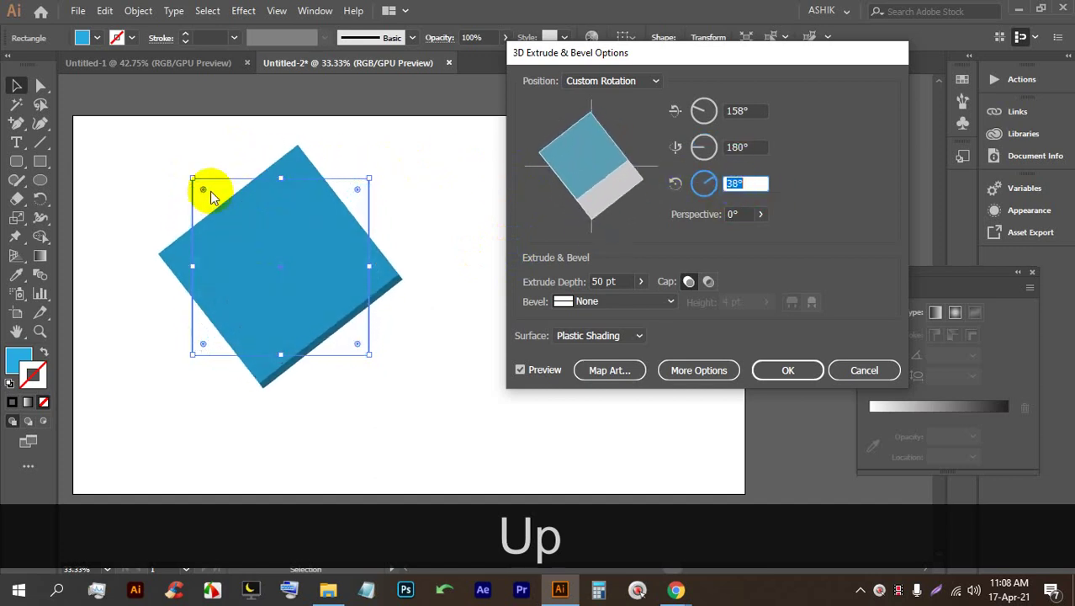
pyautogui.press('Up')
pyautogui.press('Up')
pyautogui.press('Up')
pyautogui.press('Up')
pyautogui.press('Up')
pyautogui.press('Up')
pyautogui.press('Up')
pyautogui.press('Up')
pyautogui.press('Up')
pyautogui.press('Up')
pyautogui.press('Up')
pyautogui.press('Up')
pyautogui.press('Up')
pyautogui.press('Up')
pyautogui.press('Up')
pyautogui.press('Up')
pyautogui.press('Up')
pyautogui.press('Up')
pyautogui.press('Up')
pyautogui.press('Up')
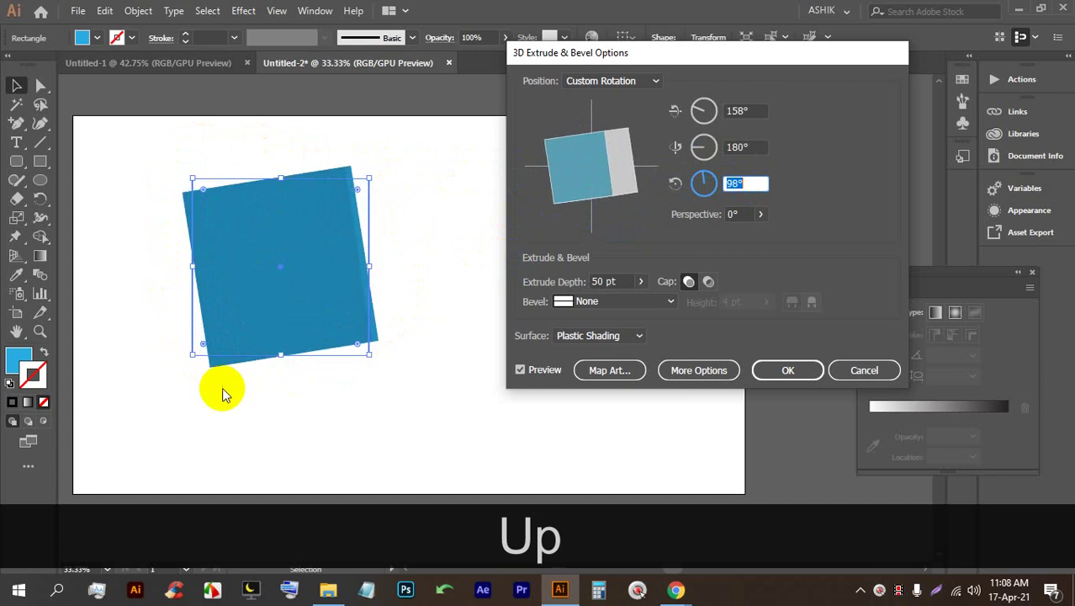
# Step: Raise the extrusion's Z-axis rotation gradually to 179°
pyautogui.press('Up')
pyautogui.press('Up')
pyautogui.press('Up')
pyautogui.press('Up')
pyautogui.press('Up')
pyautogui.press('Up')
pyautogui.press('Up')
pyautogui.press('Up')
pyautogui.press('Up')
pyautogui.press('Up')
pyautogui.press('Up')
pyautogui.press('Up')
pyautogui.press('Up')
pyautogui.press('Up')
pyautogui.press('Up')
pyautogui.press('Up')
pyautogui.press('Up')
pyautogui.press('Up')
pyautogui.press('Up')
pyautogui.press('Up')
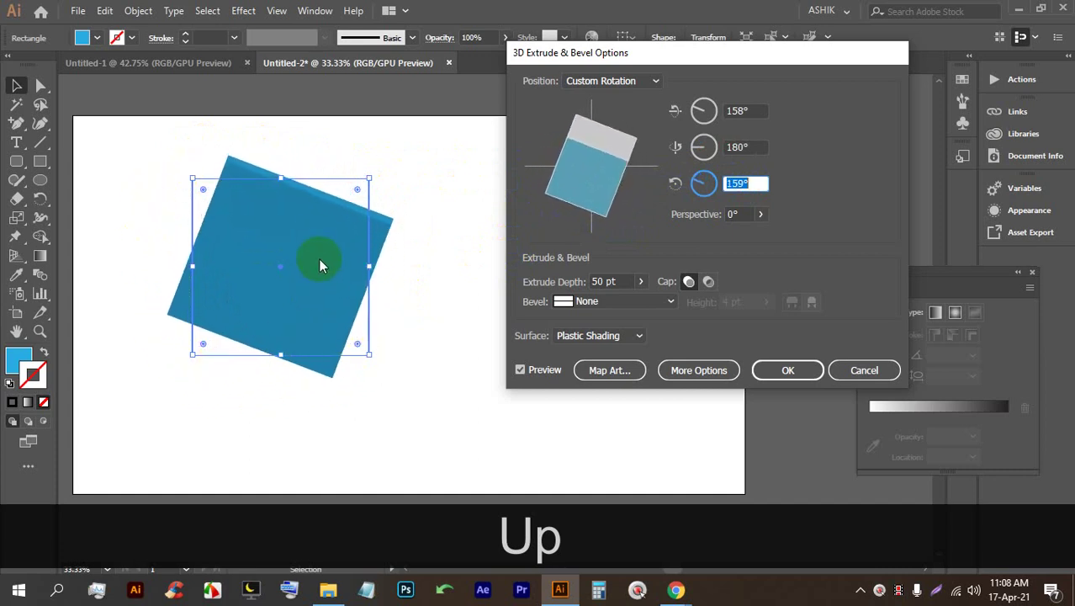
pyautogui.press('Down')
pyautogui.press('Down')
pyautogui.press('Down')
pyautogui.press('Down')
pyautogui.press('Down')
pyautogui.press('Down')
pyautogui.press('Down')
pyautogui.press('Down')
pyautogui.press('Down')
pyautogui.press('Down')
pyautogui.press('Down')
pyautogui.press('Down')
pyautogui.press('Down')
pyautogui.press('Down')
pyautogui.press('Down')
pyautogui.press('Down')
pyautogui.press('Down')
pyautogui.press('Down')
pyautogui.press('Down')
pyautogui.press('Down')
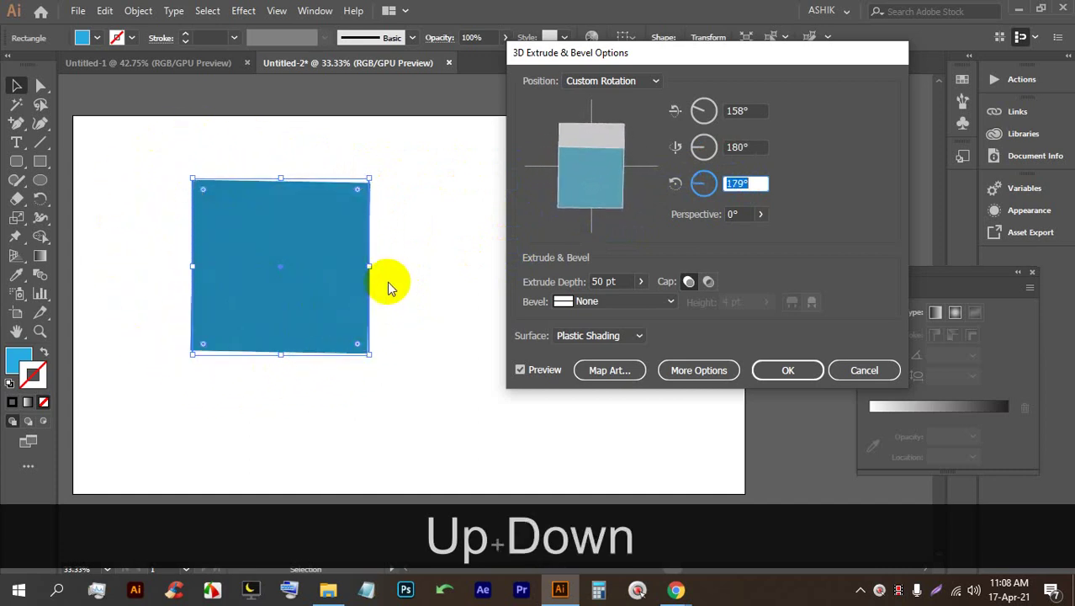
# Step: Lower the extrusion's Z-axis rotation gradually to 114°
pyautogui.press('Down')
pyautogui.press('Down')
pyautogui.press('Down')
pyautogui.press('Down')
pyautogui.press('Down')
pyautogui.press('Down')
pyautogui.press('Down')
pyautogui.press('Down')
pyautogui.press('Down')
pyautogui.press('Down')
pyautogui.press('Down')
pyautogui.press('Down')
pyautogui.press('Down')
pyautogui.press('Down')
pyautogui.press('Down')
pyautogui.press('Down')
pyautogui.press('Down')
pyautogui.press('Down')
pyautogui.press('Down')
pyautogui.press('Down')
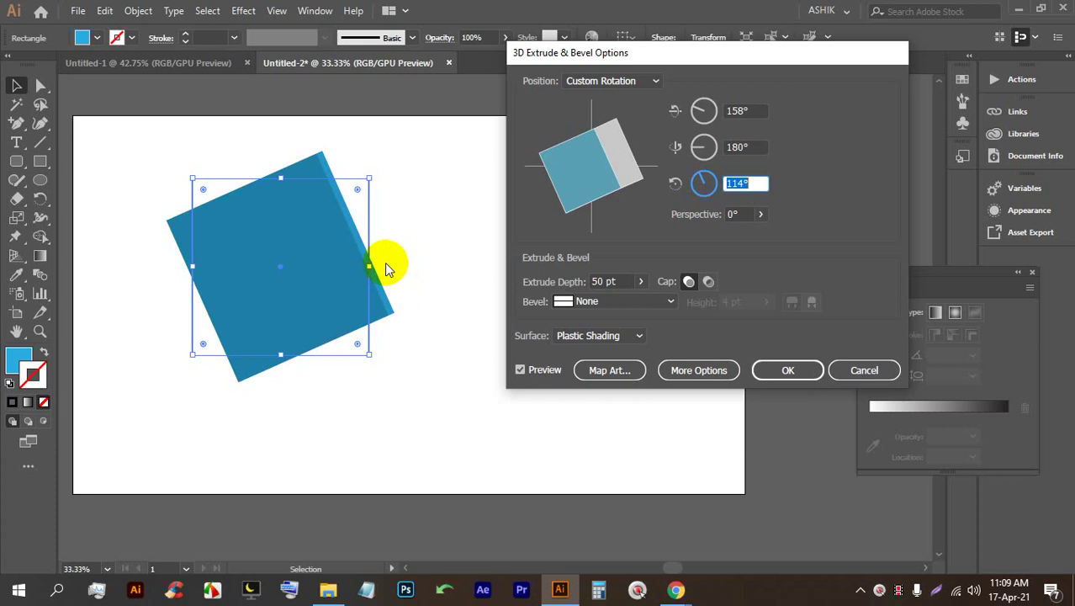
pyautogui.click(567, 201)
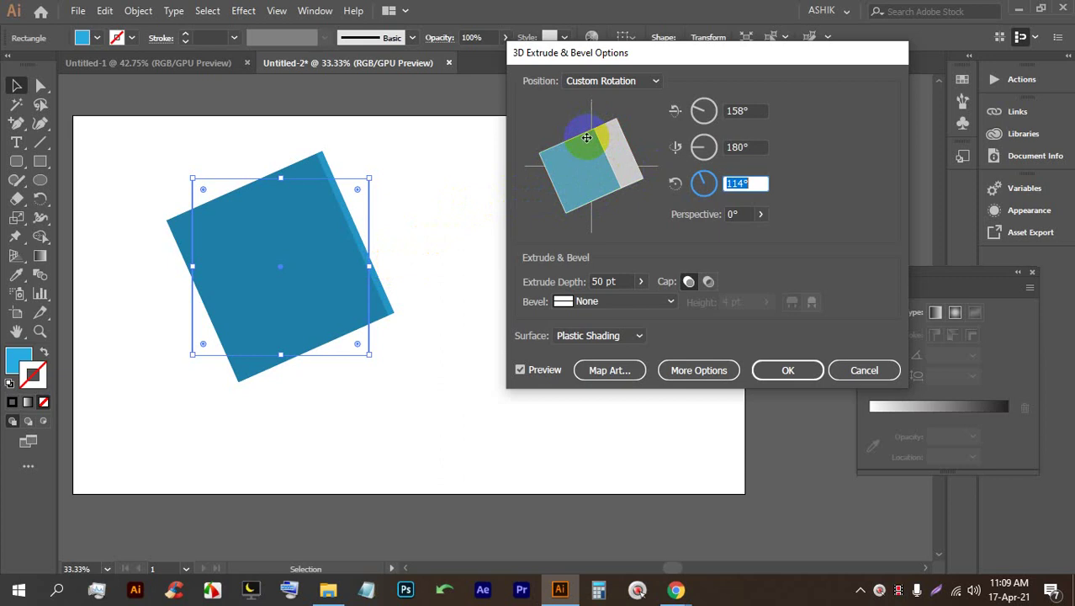
# Step: Switch to the Google Meet call, mute the unmuted participant in the last row for everyone, and return to Illustrator
pyautogui.click(676, 589)
pyautogui.click(625, 532)
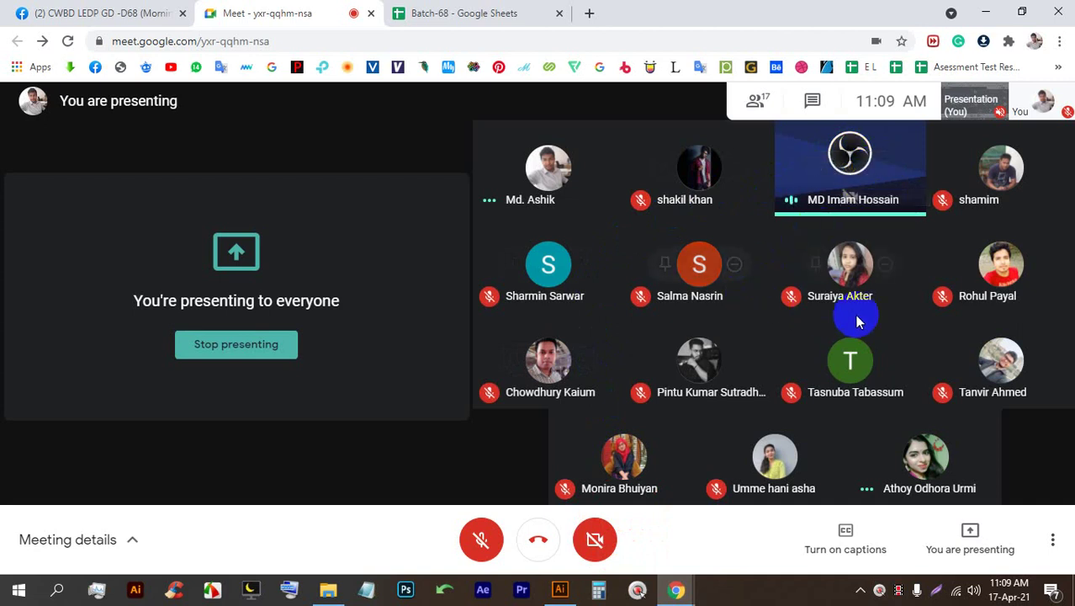
pyautogui.click(928, 459)
pyautogui.click(632, 362)
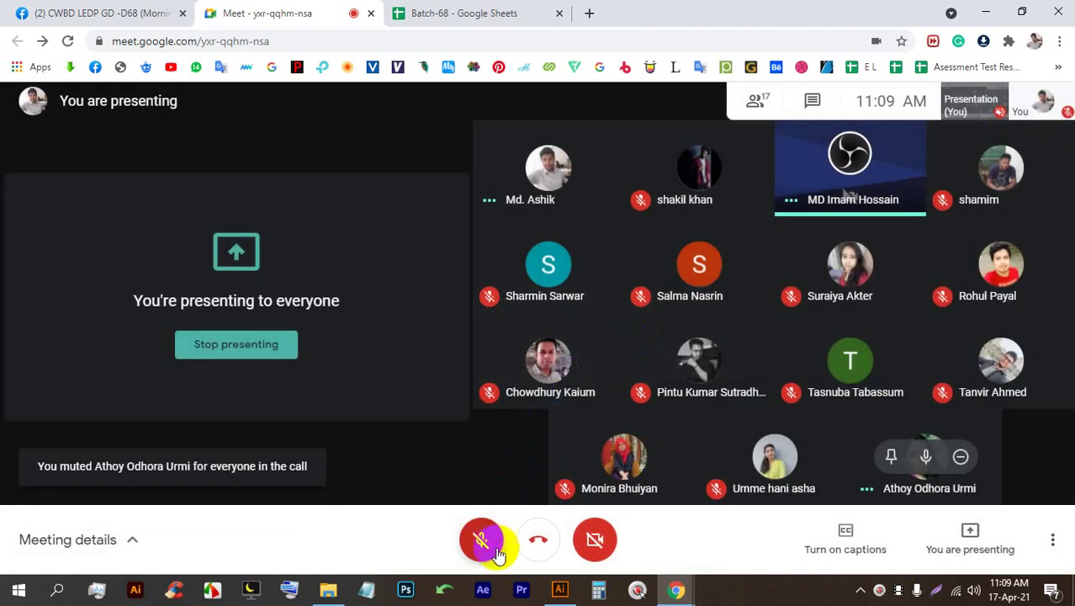
pyautogui.click(559, 589)
pyautogui.click(747, 111)
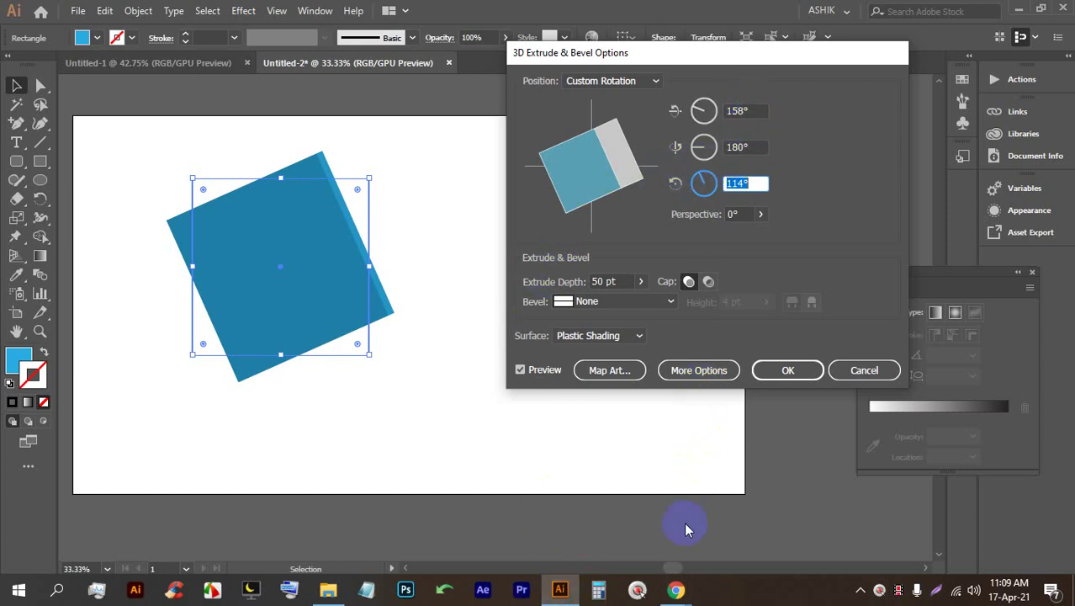
# Step: Go back to the Google Meet call and mute the same last-row participant for everyone again
pyautogui.moveTo(686, 581)
pyautogui.click(585, 458)
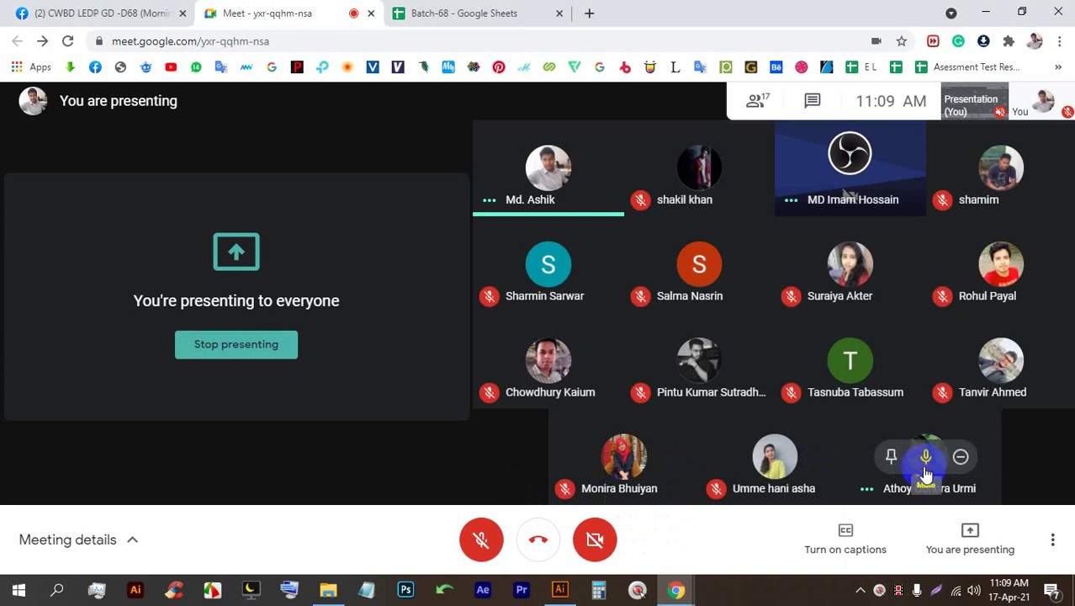
pyautogui.click(925, 456)
pyautogui.click(629, 362)
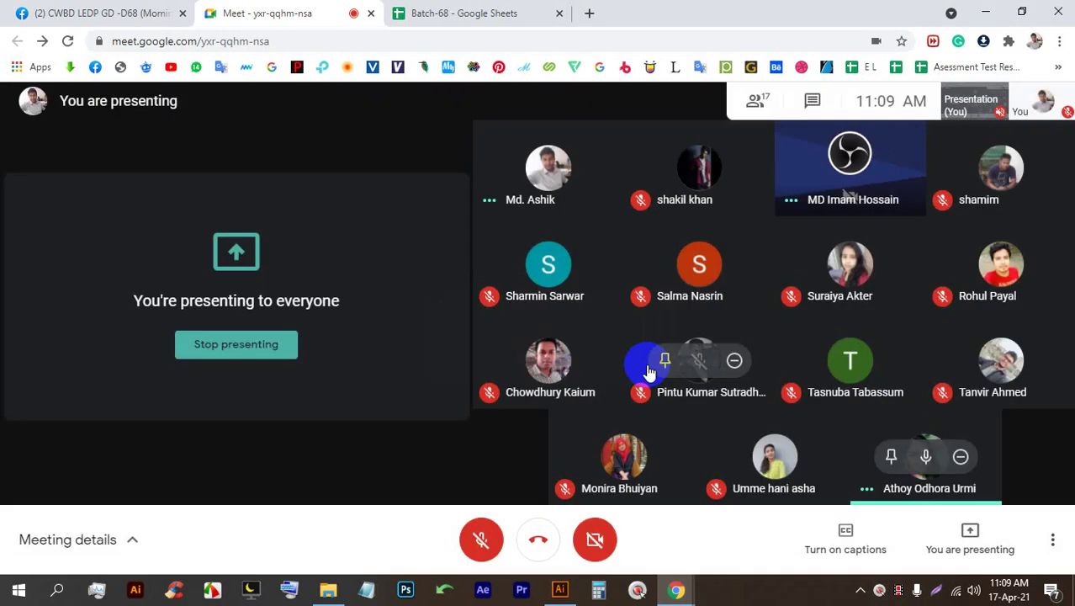
pyautogui.click(925, 455)
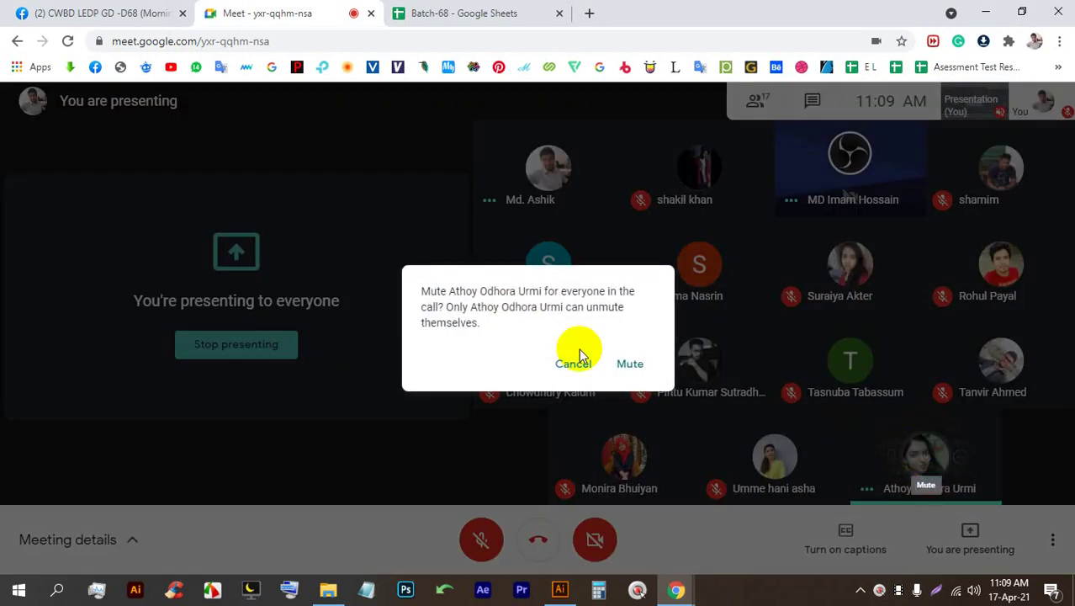
pyautogui.click(624, 364)
pyautogui.click(925, 456)
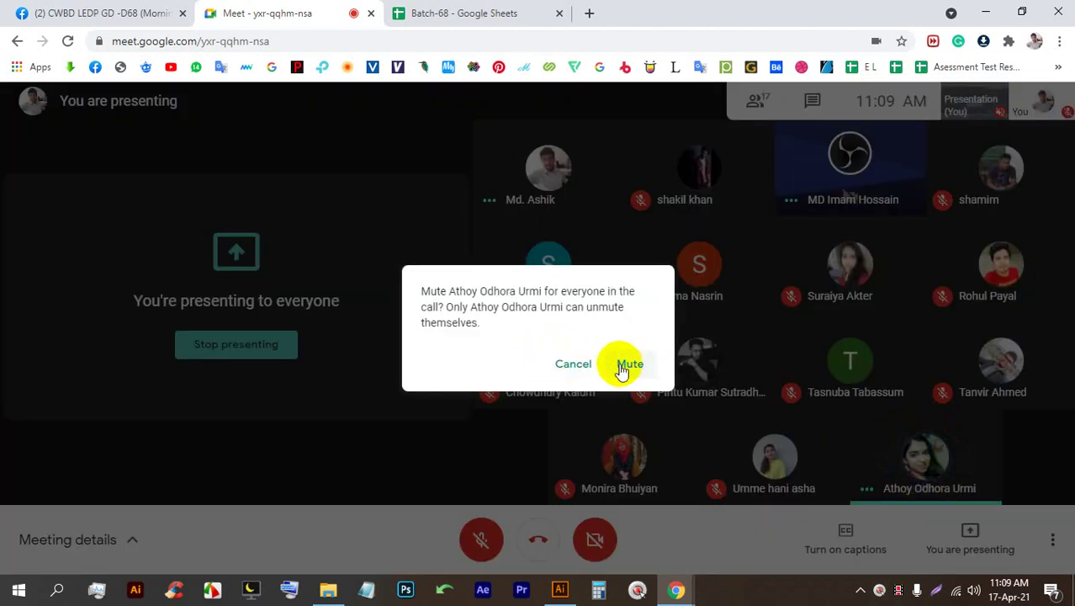
pyautogui.click(633, 367)
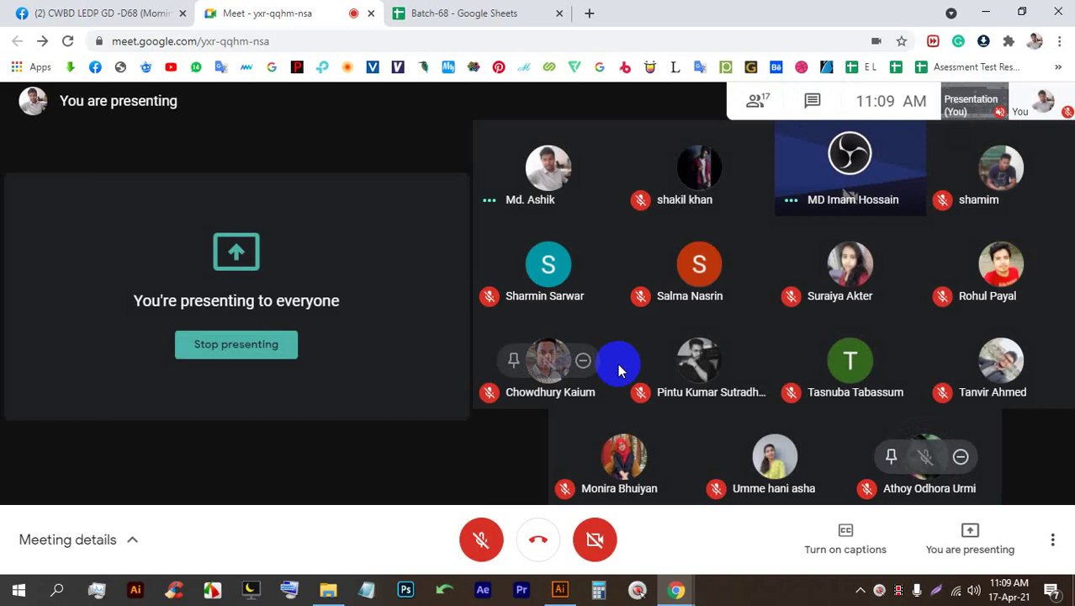
# Step: Return to Illustrator and freely rotate the extrusion's preview cube to about 55° on X, -43° on Y and -107° on Z
pyautogui.click(557, 586)
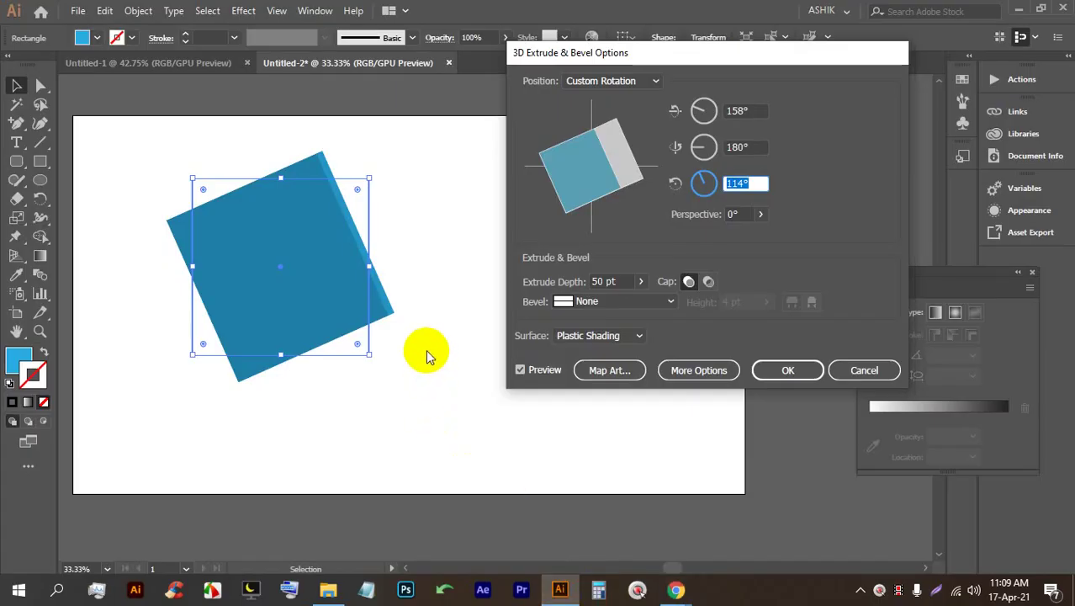
pyautogui.moveTo(596, 137); pyautogui.dragTo(604, 187)
pyautogui.click(737, 183)
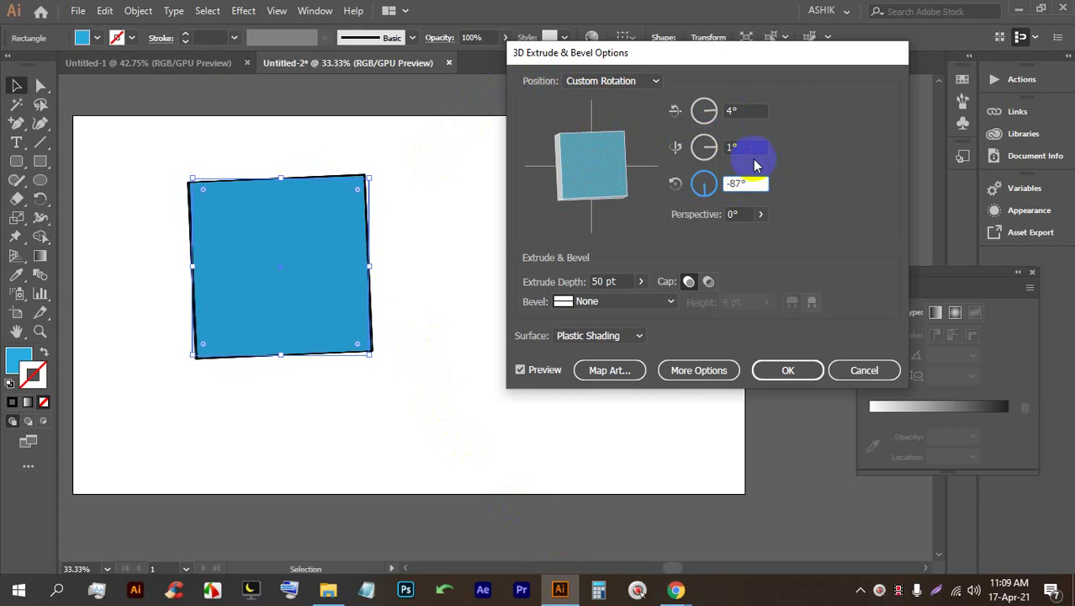
pyautogui.moveTo(643, 157); pyautogui.dragTo(592, 174)
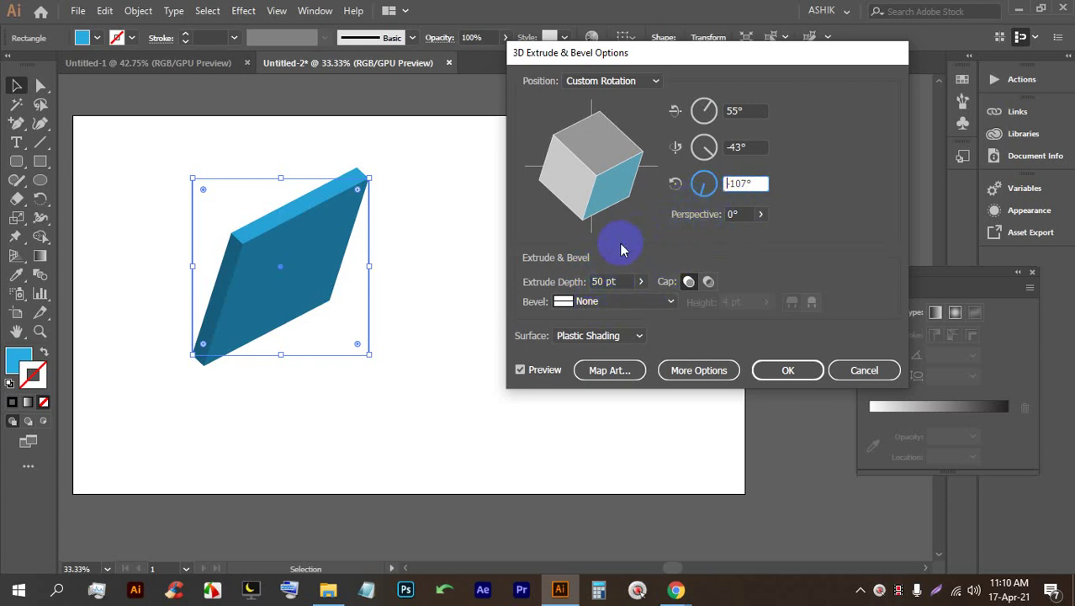
# Step: Raise the extrude depth gradually to 330 pt
pyautogui.press('Up')
pyautogui.press('Up')
pyautogui.press('Up')
pyautogui.press('Up')
pyautogui.press('Up')
pyautogui.press('Up')
pyautogui.press('Up')
pyautogui.press('Up')
pyautogui.press('Up')
pyautogui.press('Up')
pyautogui.press('Up')
pyautogui.press('Up')
pyautogui.press('Up')
pyautogui.press('Up')
pyautogui.press('Up')
pyautogui.press('Up')
pyautogui.press('Up')
pyautogui.press('Up')
pyautogui.press('Up')
pyautogui.press('Up')
pyautogui.press('Up')
pyautogui.press('Up')
pyautogui.press('Up')
pyautogui.press('Up')
pyautogui.press('Up')
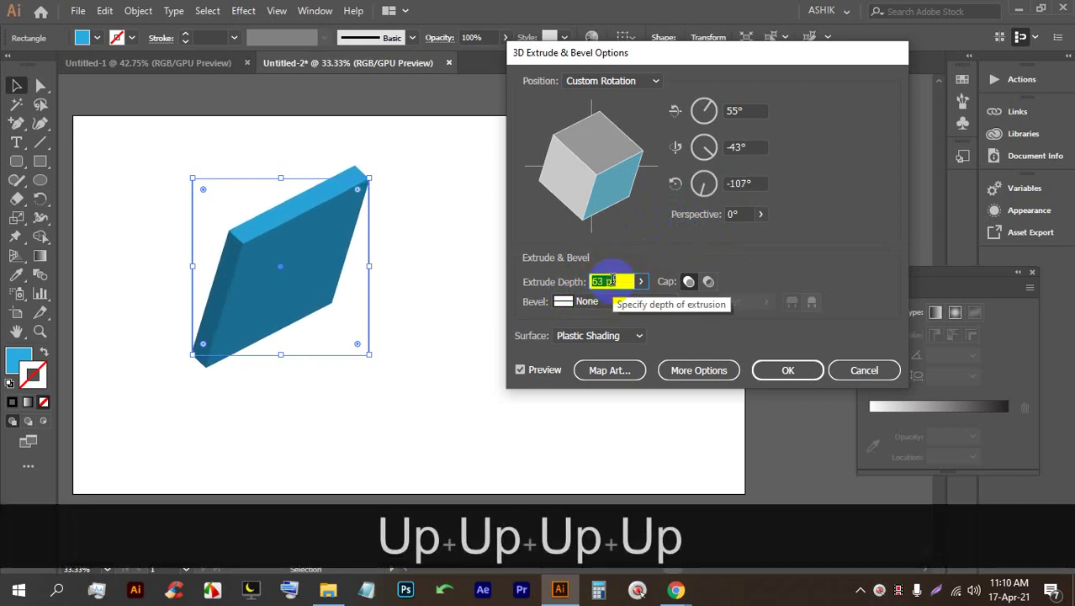
pyautogui.press('Up')
pyautogui.press('Up')
pyautogui.press('Up')
pyautogui.press('Up')
pyautogui.press('Up')
pyautogui.press('Up')
pyautogui.press('Up')
pyautogui.press('Up')
pyautogui.press('Up')
pyautogui.press('Up')
pyautogui.press('Up')
pyautogui.press('Up')
pyautogui.press('Up')
pyautogui.press('Up')
pyautogui.press('Up')
pyautogui.press('Up')
pyautogui.press('Up')
pyautogui.press('Up')
pyautogui.press('Up')
pyautogui.press('Up')
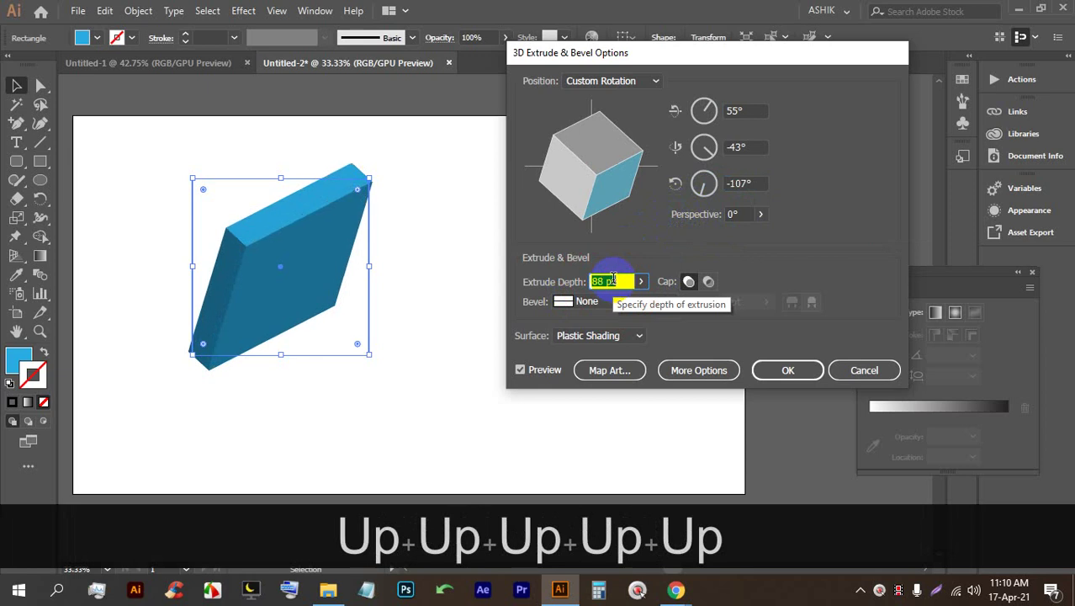
pyautogui.press('Up')
pyautogui.press('Up')
pyautogui.press('Up')
pyautogui.press('Up')
pyautogui.press('Up')
pyautogui.press('Up')
pyautogui.press('Up')
pyautogui.press('Up')
pyautogui.press('Up')
pyautogui.press('Up')
pyautogui.press('Up')
pyautogui.press('Up')
pyautogui.press('Up')
pyautogui.press('Up')
pyautogui.press('Up')
pyautogui.press('Up')
pyautogui.press('Up')
pyautogui.press('Up')
pyautogui.press('Up')
pyautogui.press('Up')
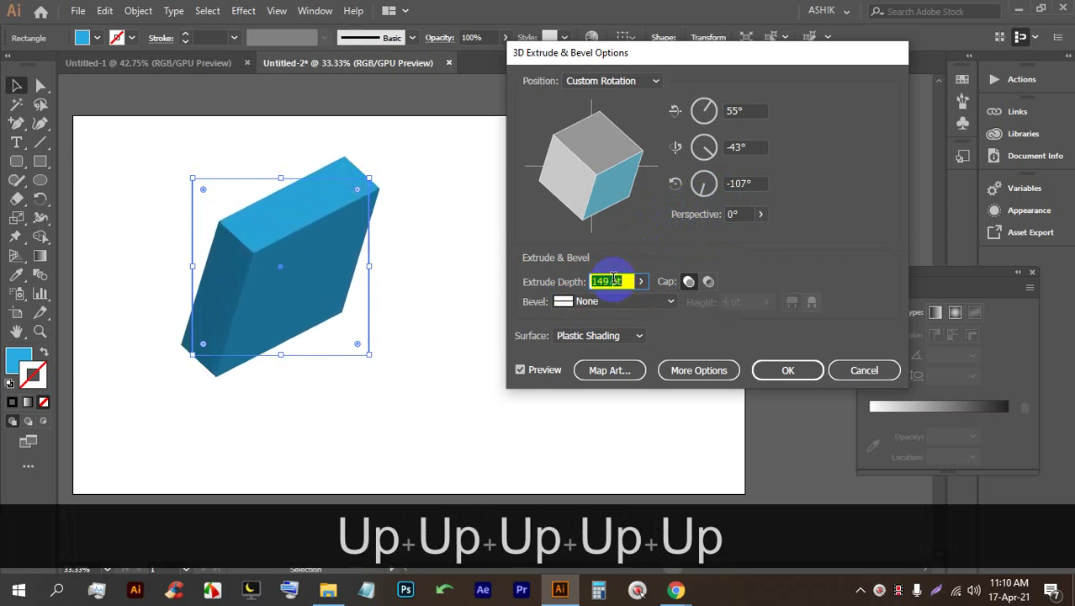
pyautogui.press('Up')
pyautogui.press('Up')
pyautogui.press('Up')
pyautogui.press('Up')
pyautogui.press('Up')
pyautogui.press('Up')
pyautogui.press('Up')
pyautogui.press('Up')
pyautogui.press('Up')
pyautogui.press('Up')
pyautogui.press('Up')
pyautogui.press('Up')
pyautogui.press('Up')
pyautogui.press('Up')
pyautogui.press('Up')
pyautogui.press('Up')
pyautogui.press('Up')
pyautogui.press('Up')
pyautogui.press('Up')
pyautogui.press('Up')
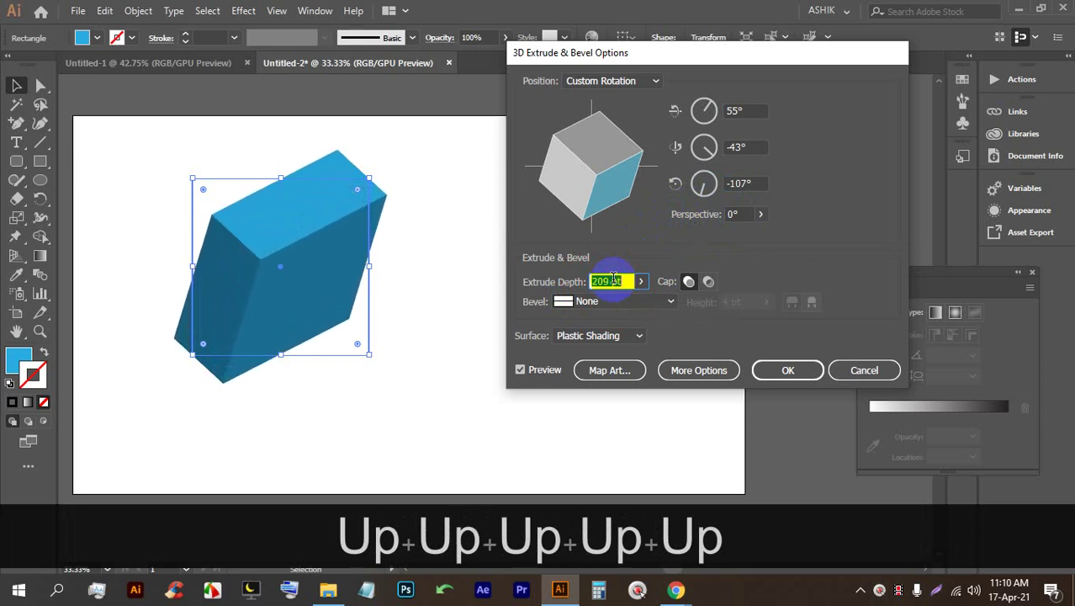
pyautogui.press('Up')
pyautogui.press('Up')
pyautogui.press('Up')
pyautogui.press('Up')
pyautogui.press('Up')
pyautogui.press('Up')
pyautogui.press('Up')
pyautogui.press('Up')
pyautogui.press('Up')
pyautogui.press('Up')
pyautogui.press('Up')
pyautogui.press('Up')
pyautogui.press('Up')
pyautogui.press('Up')
pyautogui.press('Up')
pyautogui.press('Up')
pyautogui.press('Up')
pyautogui.press('Up')
pyautogui.press('Up')
pyautogui.press('Up')
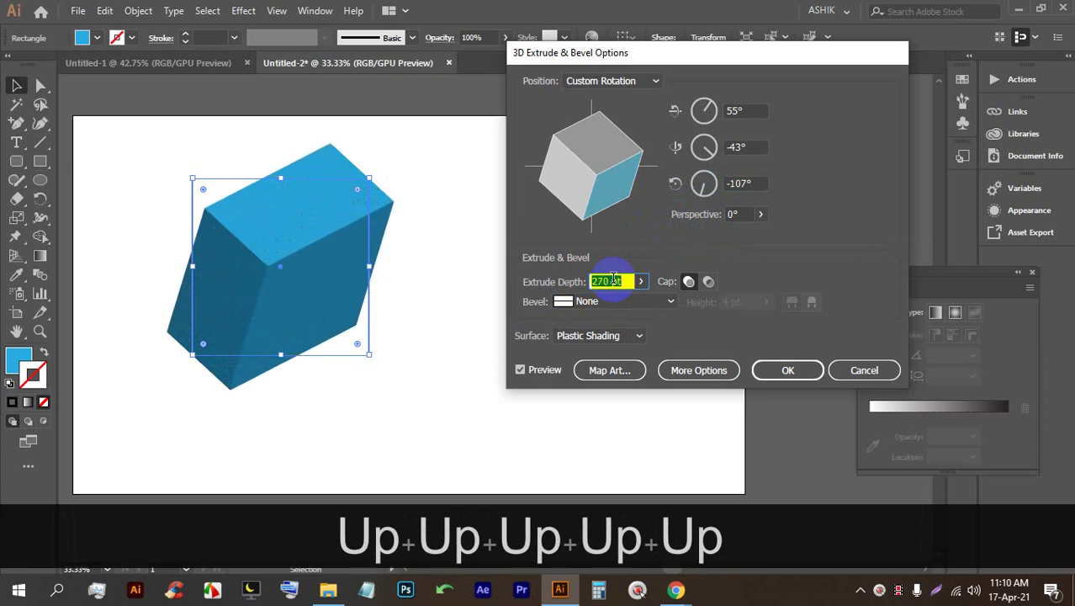
pyautogui.press('Up')
pyautogui.press('Up')
pyautogui.press('Up')
pyautogui.press('Up')
pyautogui.press('Up')
pyautogui.press('Up')
pyautogui.press('Up')
pyautogui.press('Up')
pyautogui.press('Up')
pyautogui.press('Up')
pyautogui.press('Up')
pyautogui.press('Up')
pyautogui.press('Up')
pyautogui.press('Up')
pyautogui.press('Up')
pyautogui.press('Up')
pyautogui.press('Up')
pyautogui.press('Up')
pyautogui.press('Up')
pyautogui.press('Up')
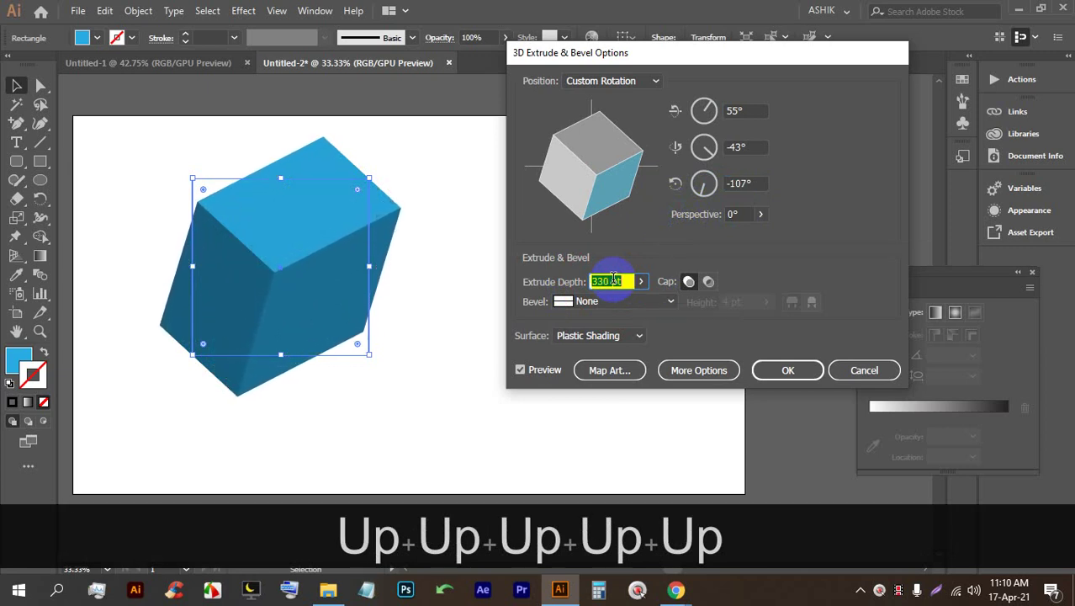
# Step: Set the extrude depth to 1005 pt and freely rotate the preview cube to about 37° on X, -21° on Y and -94° on Z
pyautogui.click(641, 281)
pyautogui.moveTo(594, 301); pyautogui.dragTo(611, 304)
pyautogui.moveTo(595, 172)
pyautogui.mouseDown()
pyautogui.moveTo(587, 185)
pyautogui.moveTo(578, 168)
pyautogui.moveTo(566, 173)
pyautogui.moveTo(582, 173)
pyautogui.moveTo(585, 155)
pyautogui.moveTo(599, 189)
pyautogui.mouseUp()
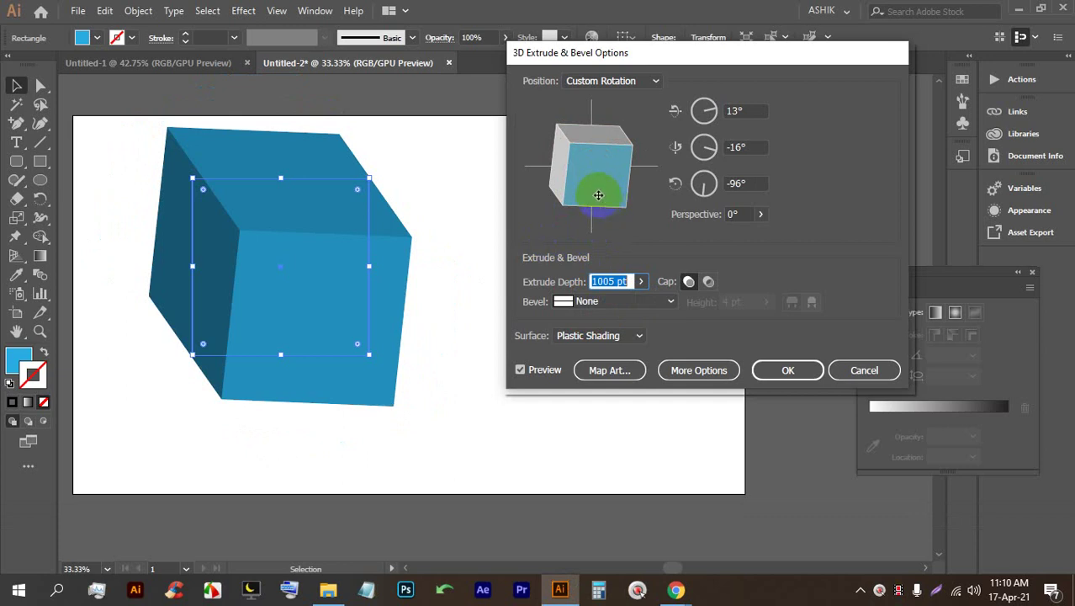
pyautogui.moveTo(607, 186); pyautogui.dragTo(617, 194)
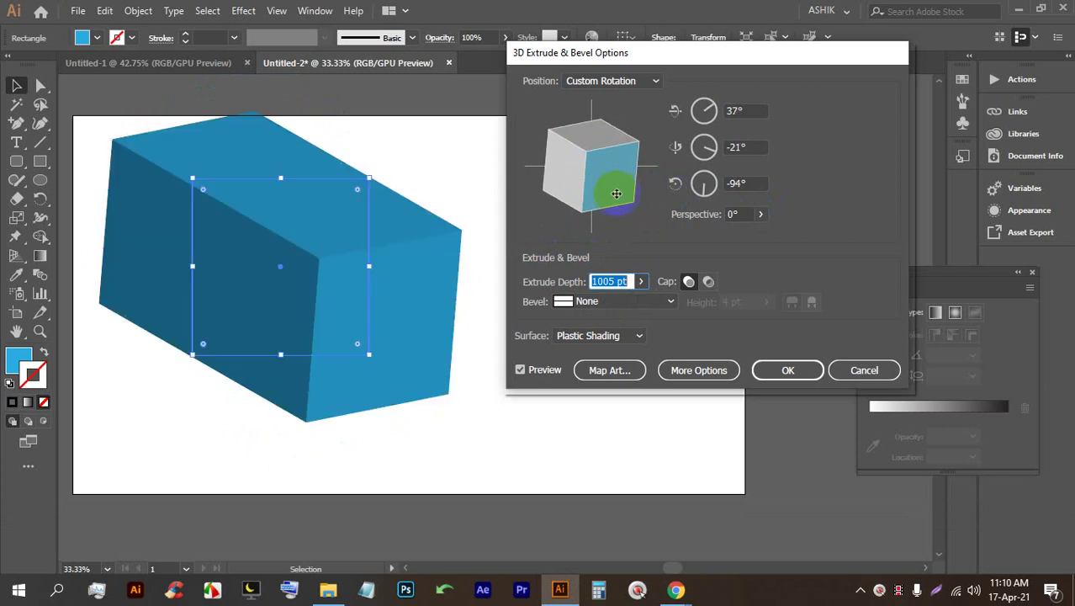
# Step: Set the extrusion's perspective to 85° and rotate the preview cube to about 34° on X, -21° on Y and -89° on Z
pyautogui.click(761, 216)
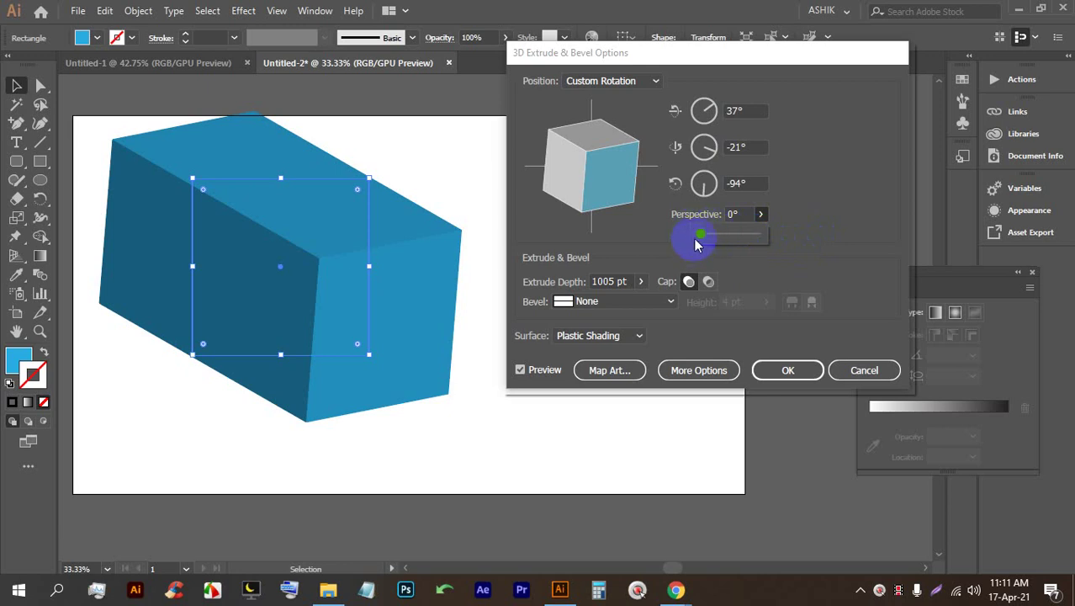
pyautogui.moveTo(695, 240); pyautogui.dragTo(728, 236)
pyautogui.moveTo(604, 175)
pyautogui.mouseDown()
pyautogui.moveTo(610, 183)
pyautogui.moveTo(588, 161)
pyautogui.moveTo(577, 187)
pyautogui.moveTo(593, 173)
pyautogui.mouseUp()
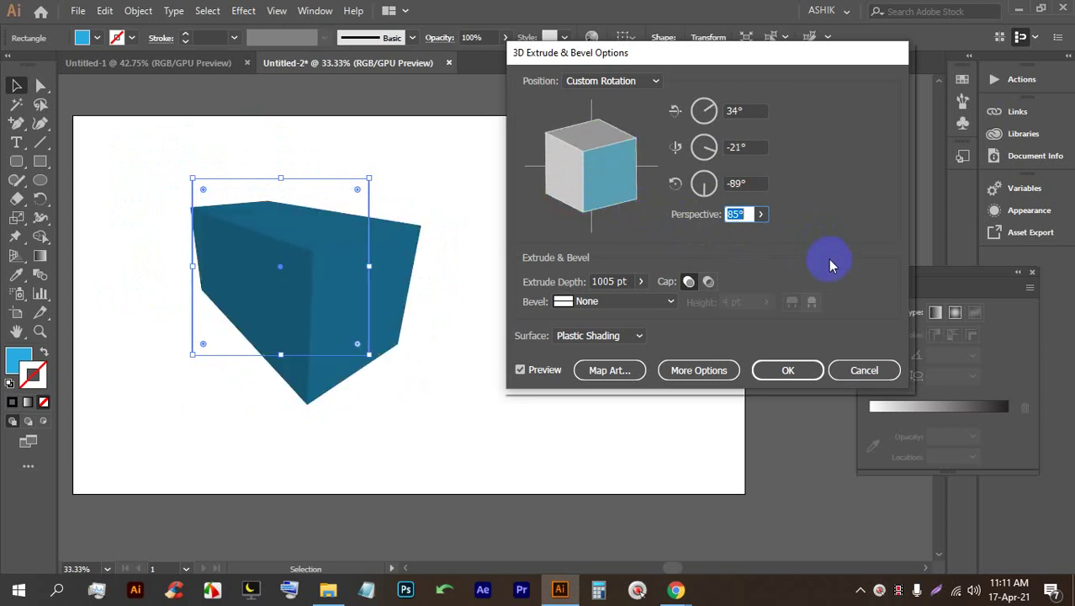
# Step: Set the perspective to 0° and rotate the preview cube to about 36° on X, -24° on Y and -91° on Z
pyautogui.click(762, 214)
pyautogui.moveTo(737, 239); pyautogui.dragTo(679, 233)
pyautogui.moveTo(591, 166); pyautogui.dragTo(595, 168)
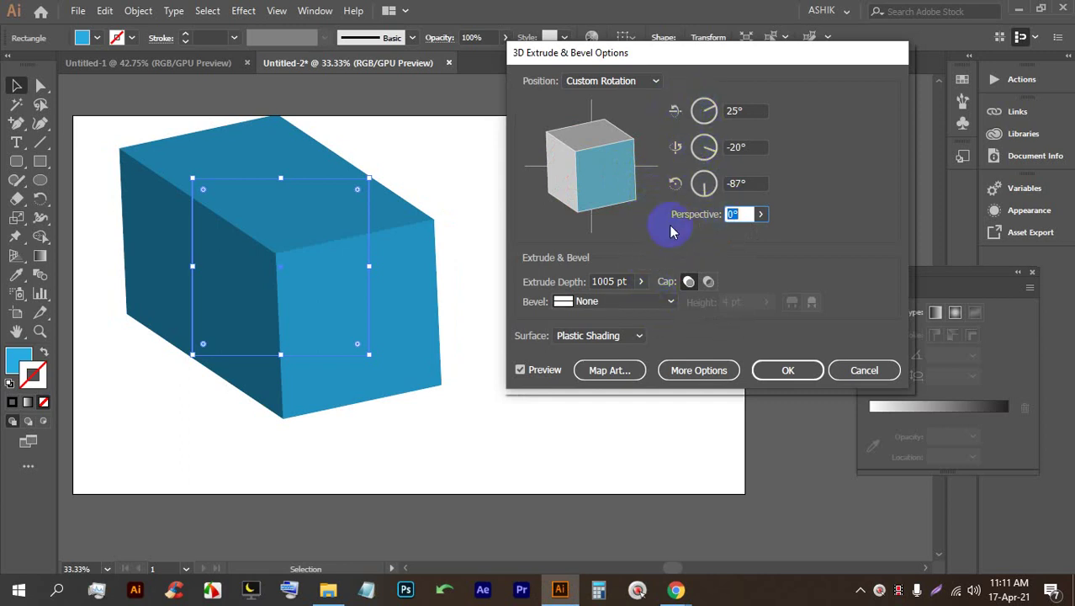
pyautogui.moveTo(600, 194)
pyautogui.mouseDown()
pyautogui.moveTo(614, 173)
pyautogui.moveTo(598, 211)
pyautogui.moveTo(595, 185)
pyautogui.mouseUp()
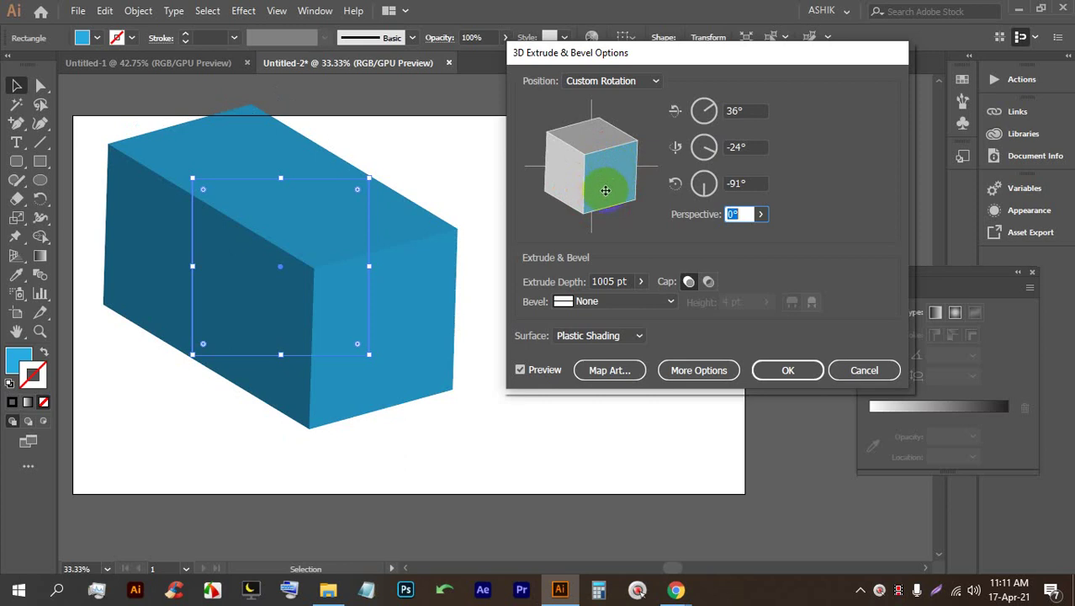
pyautogui.click(594, 301)
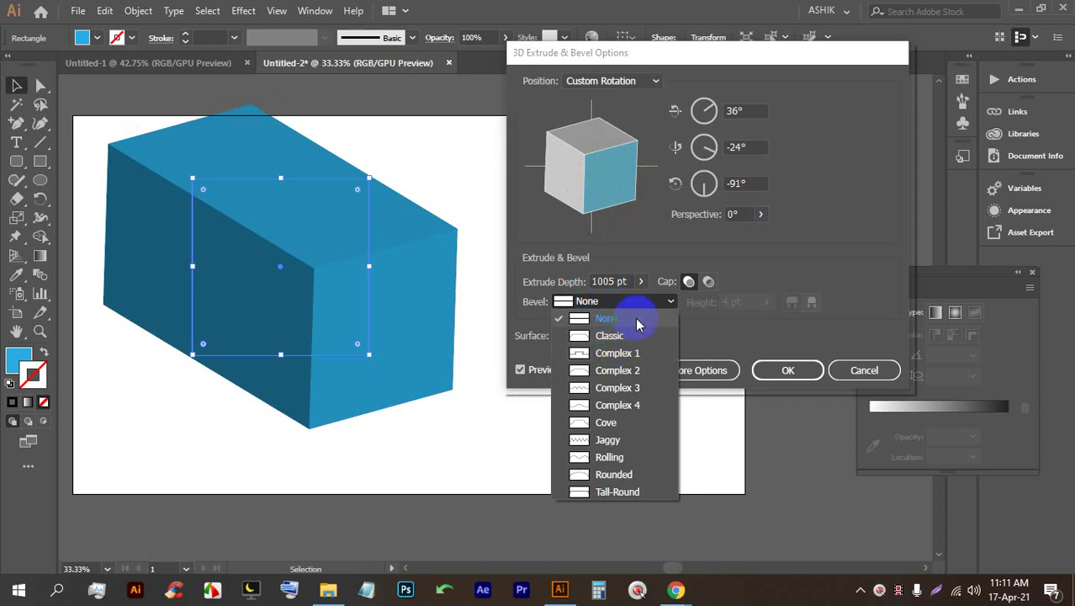
# Step: Switch to the Google Meet call, admit the participant waiting to join, and return to Illustrator
pyautogui.click(675, 589)
pyautogui.click(605, 513)
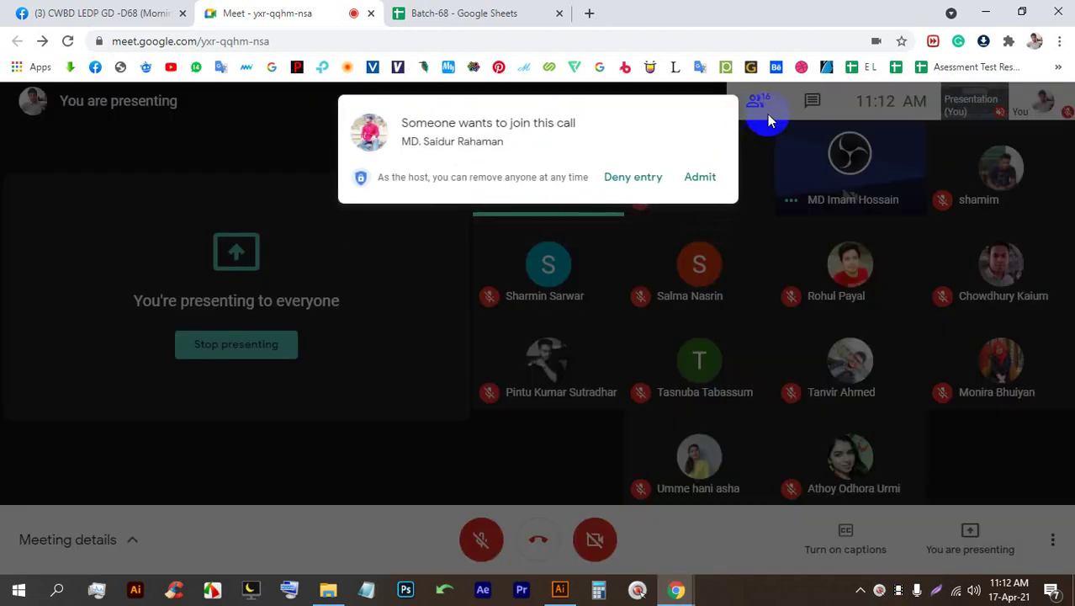
pyautogui.click(697, 178)
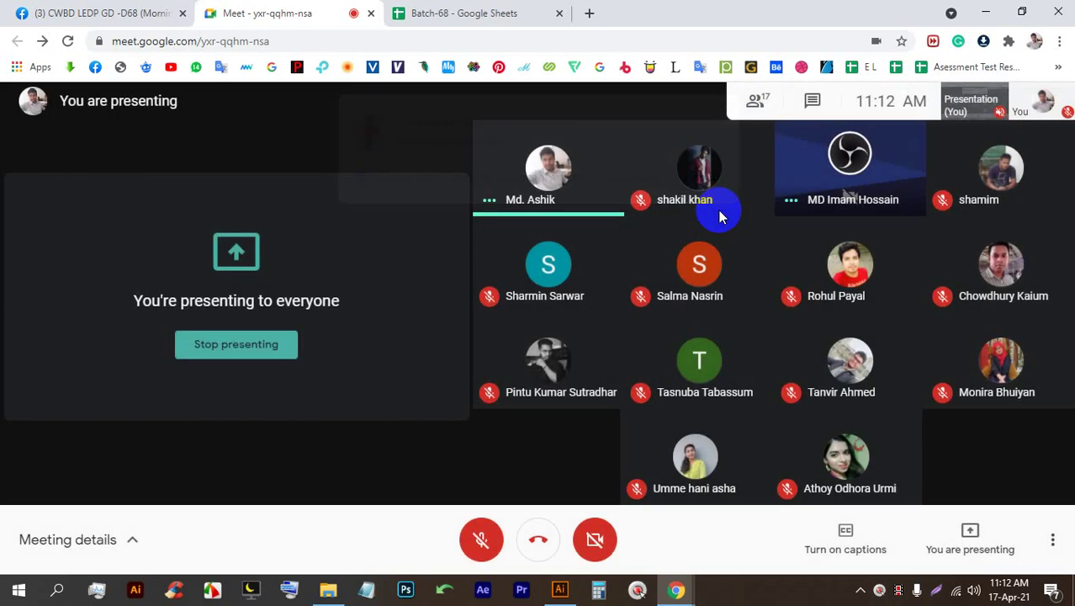
pyautogui.click(559, 588)
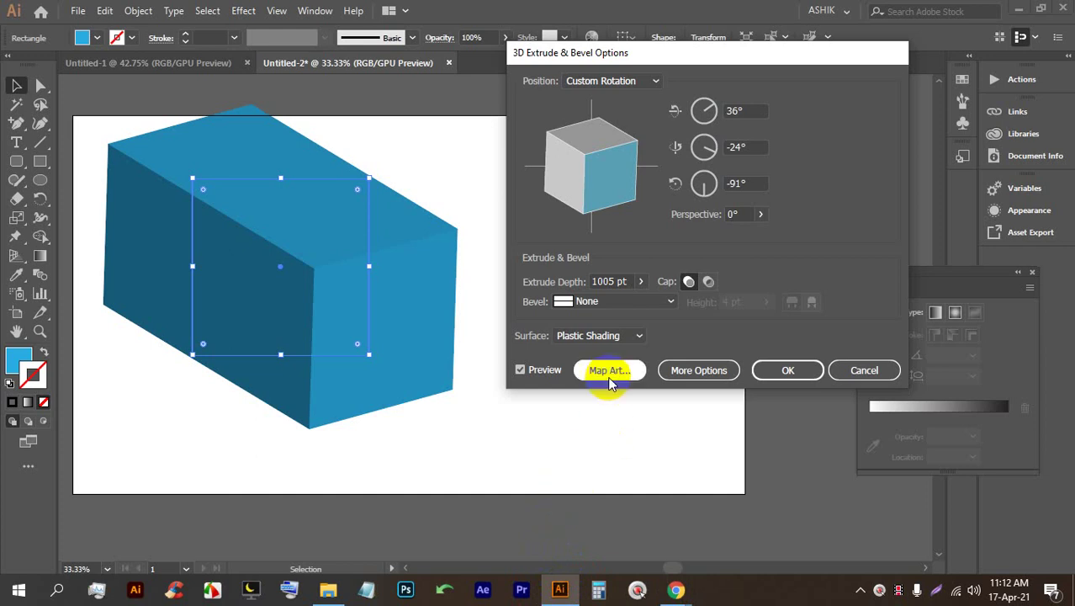
# Step: Apply the Classic bevel to the extrusion with a height of 75 pt
pyautogui.click(638, 302)
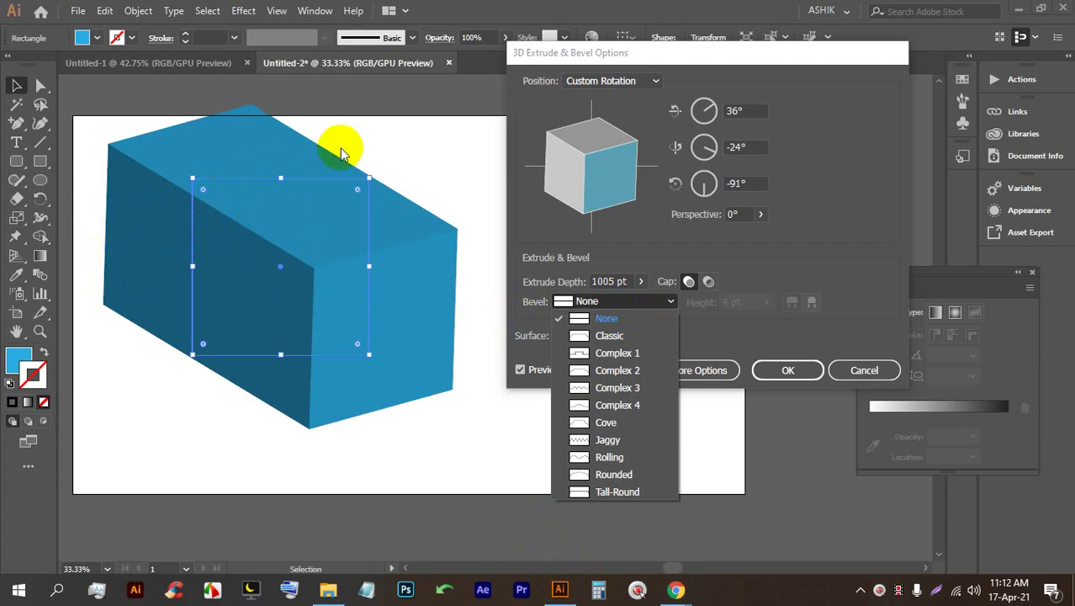
pyautogui.click(609, 336)
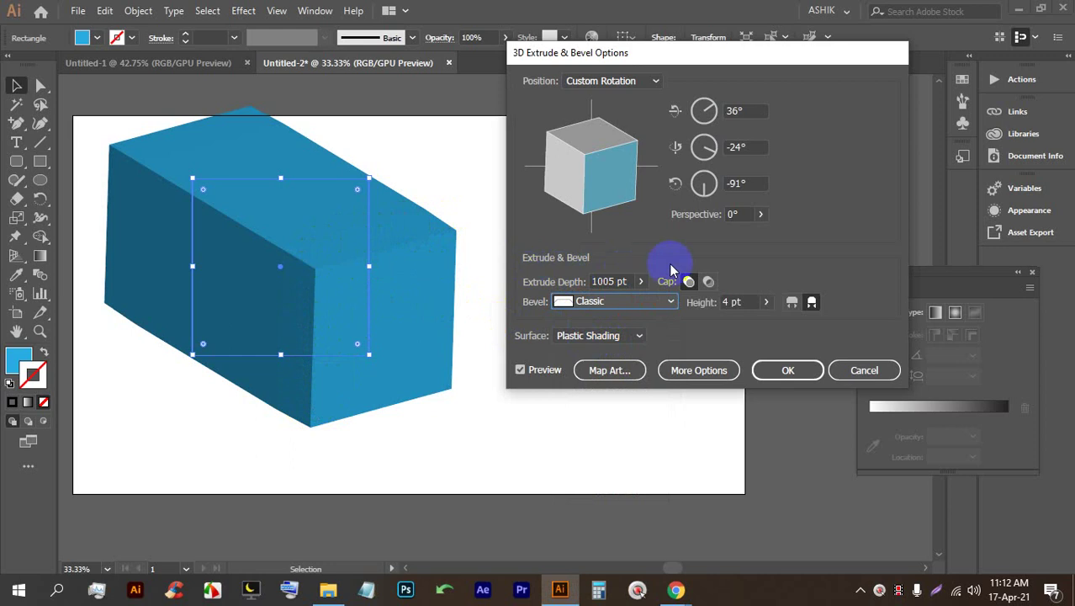
pyautogui.click(765, 302)
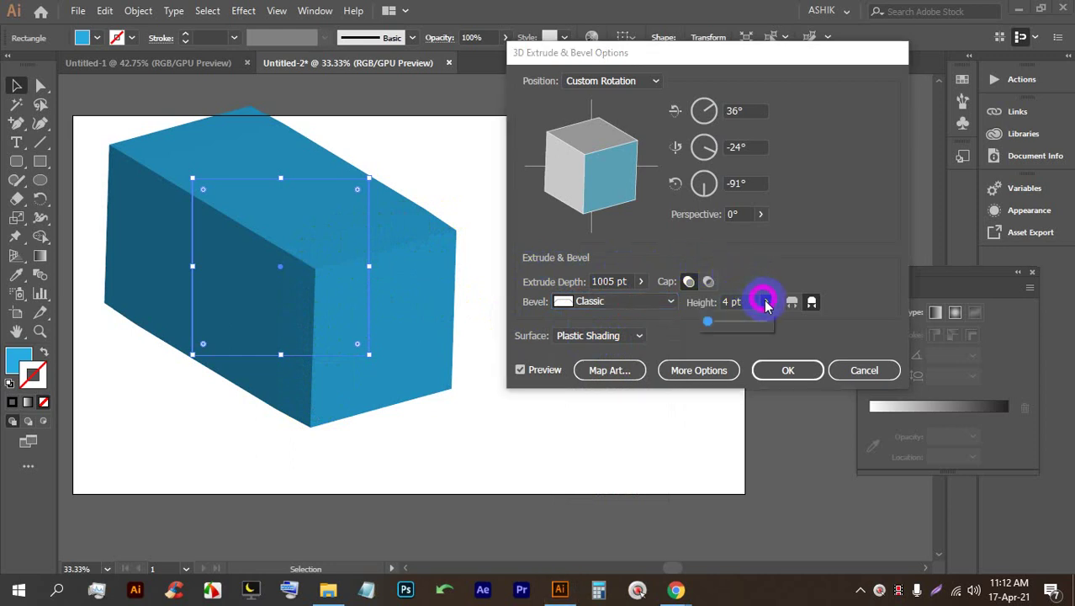
pyautogui.moveTo(711, 326); pyautogui.dragTo(748, 322)
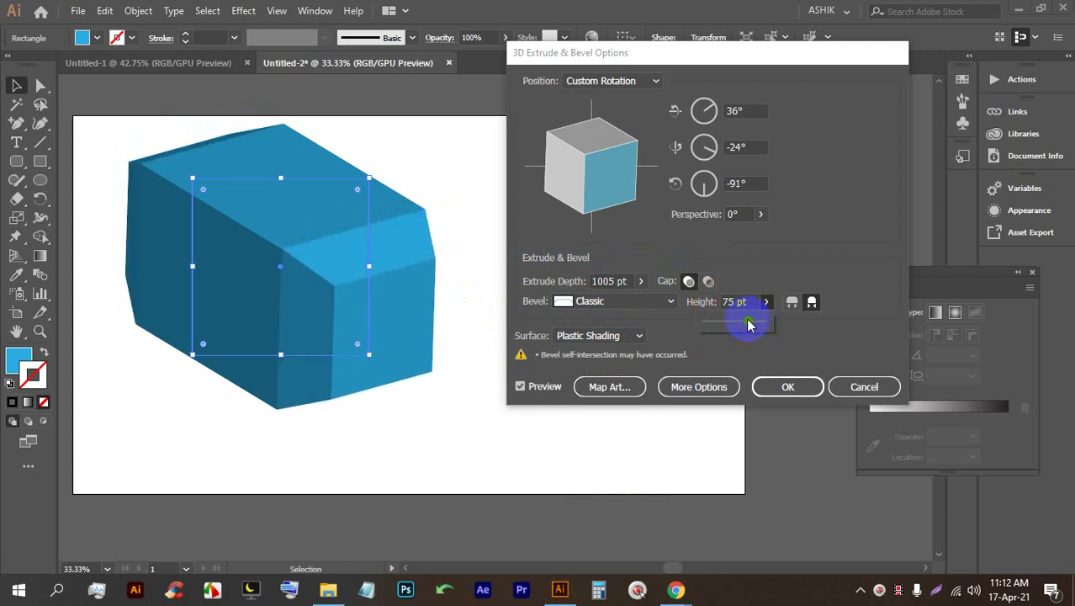
# Step: Set the extrude depth to 394 pt and rotate the preview cube to about 19° on X, 62° on Y and -74° on Z
pyautogui.click(640, 281)
pyautogui.moveTo(611, 298); pyautogui.dragTo(596, 303)
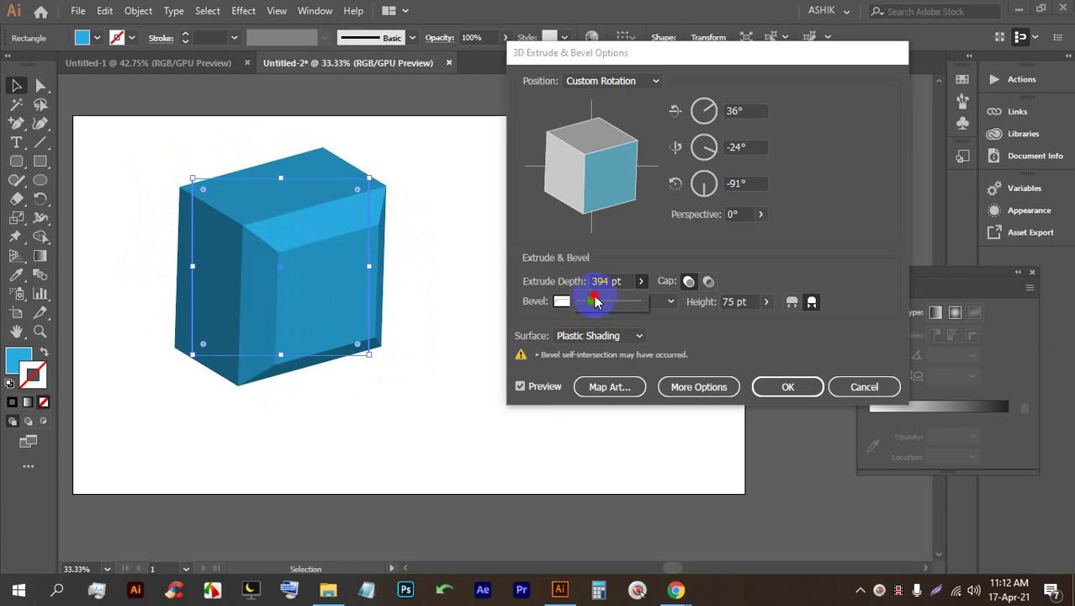
pyautogui.moveTo(619, 188); pyautogui.dragTo(592, 136)
pyautogui.click(594, 142)
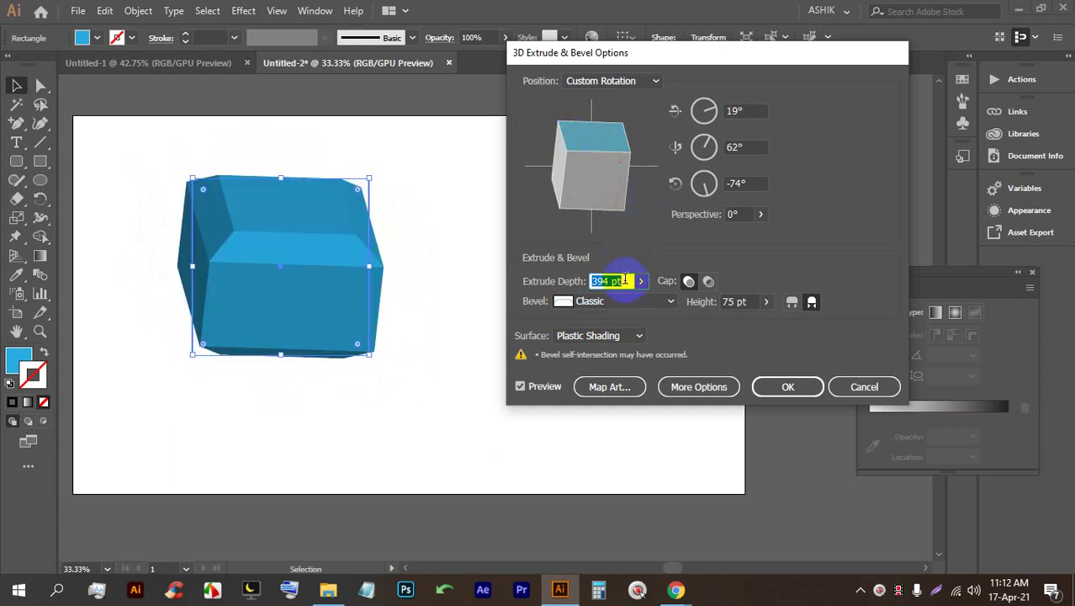
# Step: Change the extrusion's bevel to Complex 1 and set its height to 21 pt
pyautogui.click(647, 301)
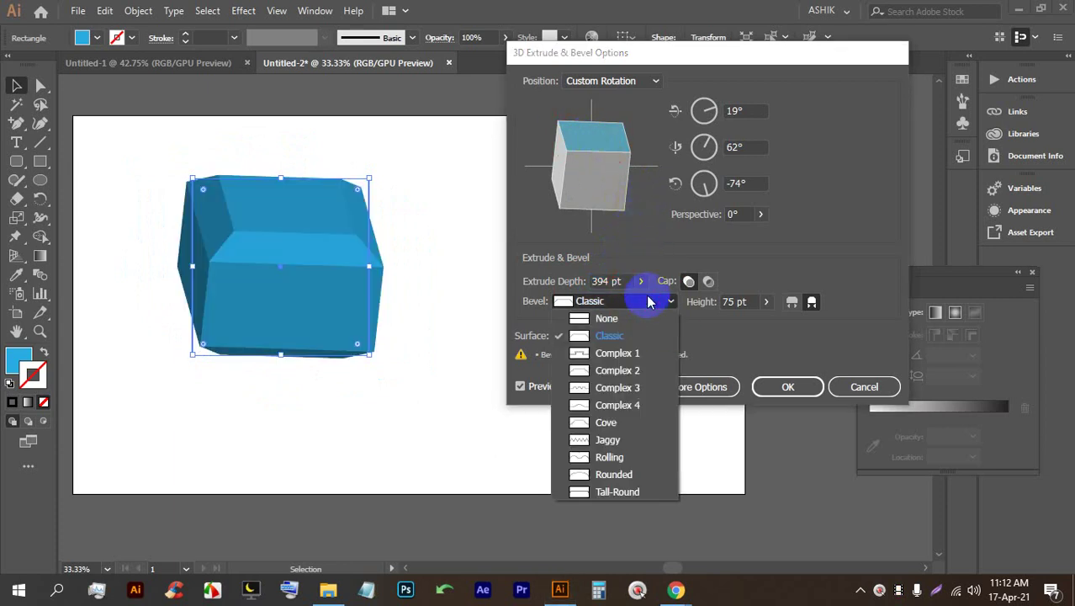
pyautogui.click(623, 353)
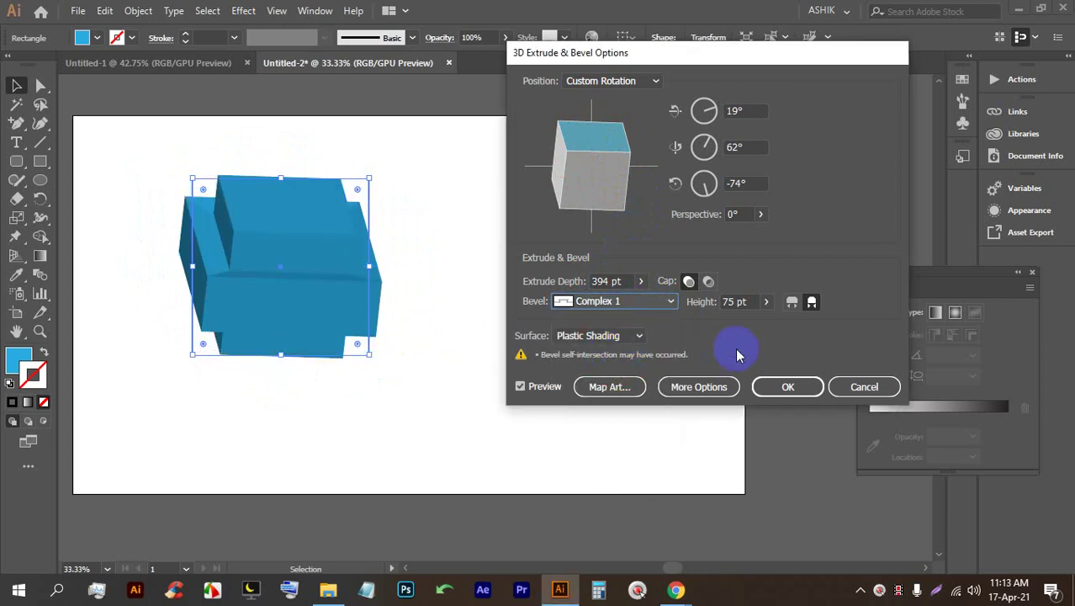
pyautogui.click(765, 301)
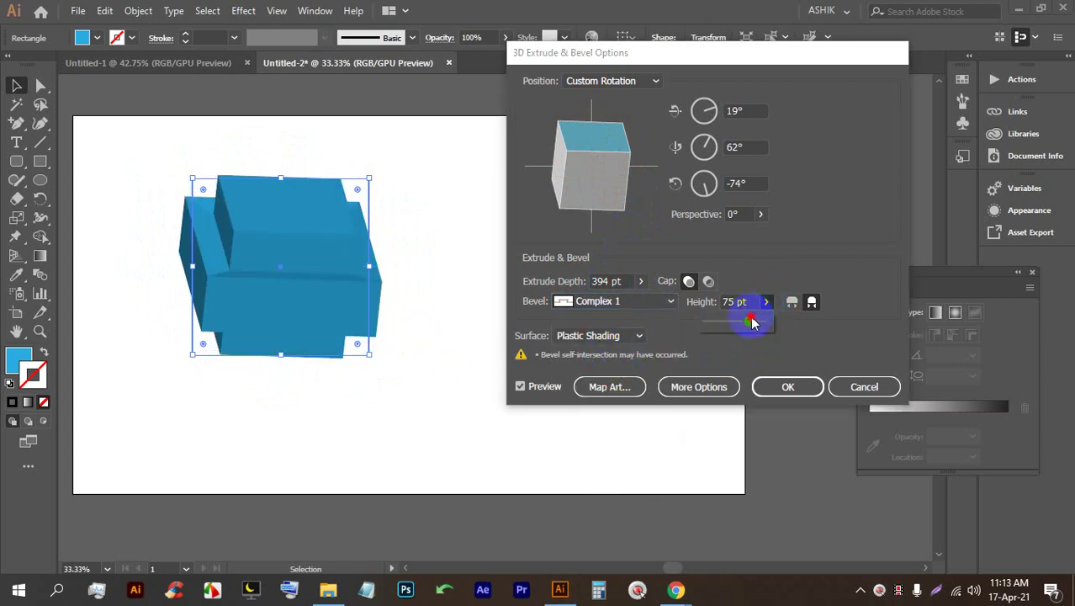
pyautogui.moveTo(745, 322); pyautogui.dragTo(721, 323)
# Step: Rotate the preview cube to about 43° on X, -16° on Y and -97° on Z, and set the extrude depth to 1172 pt
pyautogui.moveTo(599, 156)
pyautogui.mouseDown()
pyautogui.moveTo(608, 144)
pyautogui.moveTo(628, 171)
pyautogui.moveTo(578, 175)
pyautogui.moveTo(610, 171)
pyautogui.mouseUp()
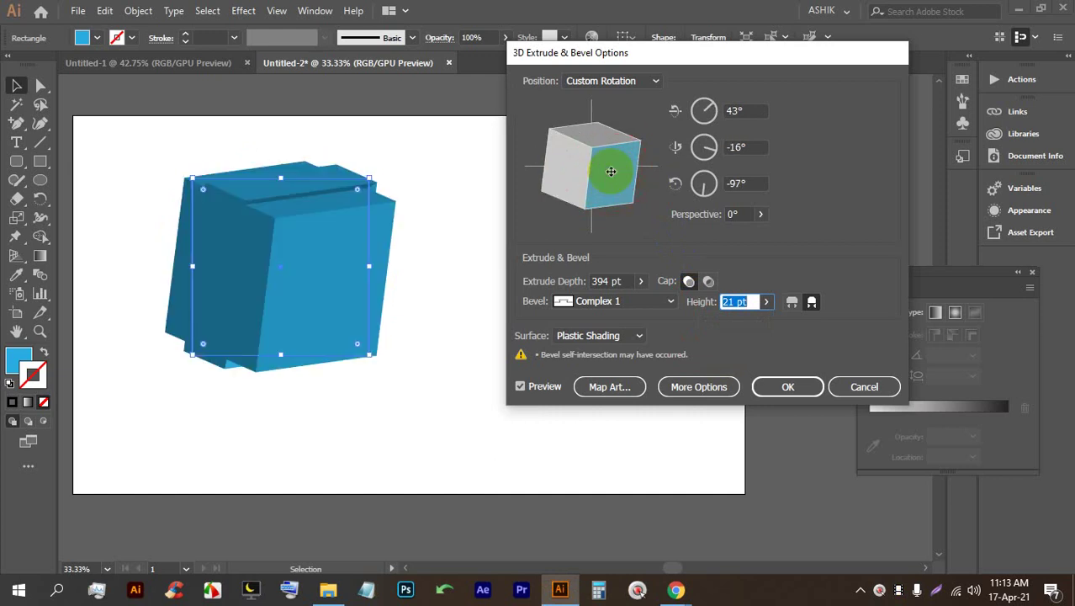
pyautogui.click(640, 281)
pyautogui.moveTo(607, 303)
pyautogui.mouseDown()
pyautogui.moveTo(600, 308)
pyautogui.moveTo(614, 308)
pyautogui.mouseUp()
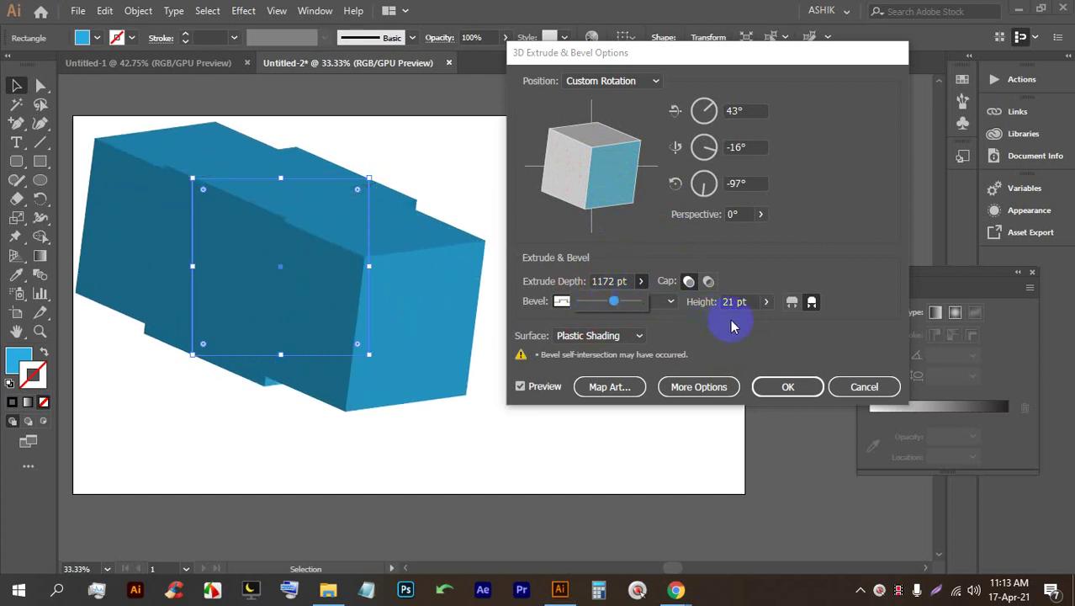
# Step: Set the bevel height to 56 pt and change the extrusion's bevel to Complex 2
pyautogui.click(766, 301)
pyautogui.moveTo(720, 324)
pyautogui.mouseDown()
pyautogui.moveTo(756, 325)
pyautogui.moveTo(741, 325)
pyautogui.mouseUp()
pyautogui.click(641, 281)
pyautogui.click(641, 301)
pyautogui.click(641, 376)
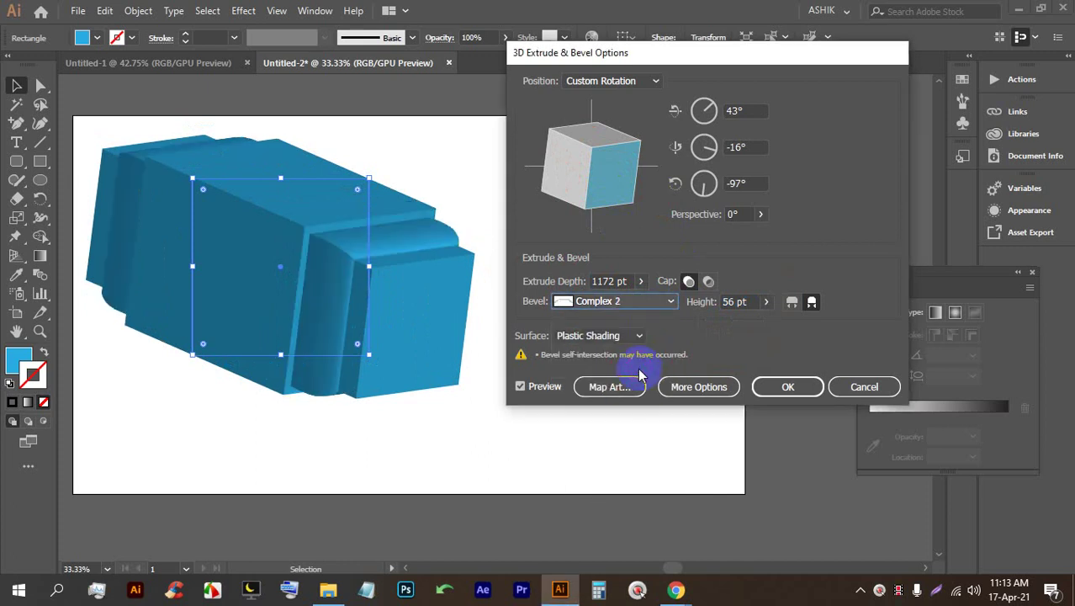
# Step: Try the Complex 3, Complex 4 and Rolling bevels on the extrusion in turn
pyautogui.click(607, 302)
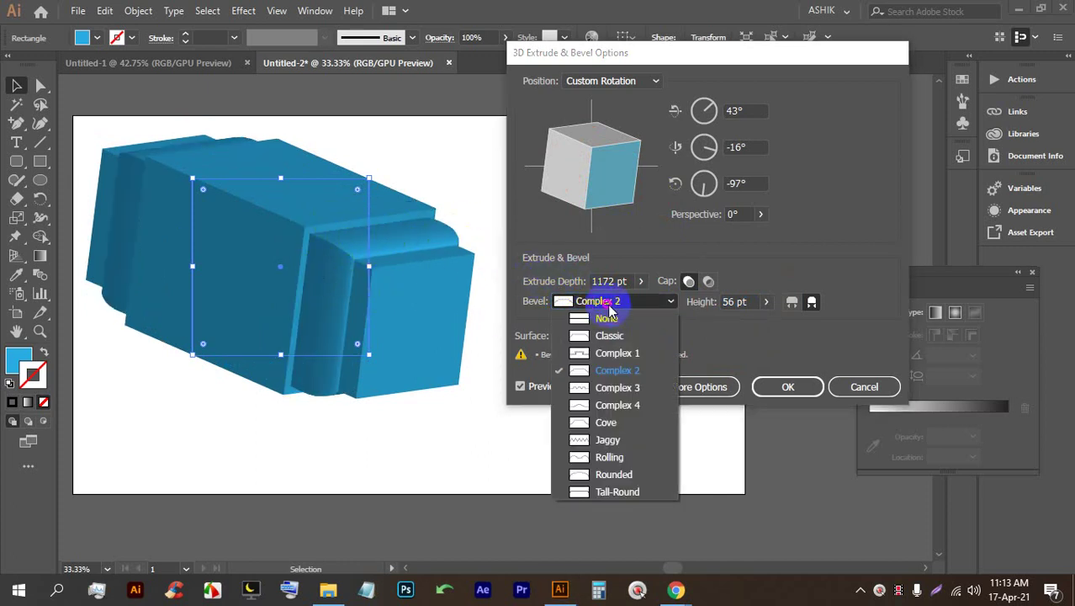
pyautogui.click(618, 389)
pyautogui.click(627, 301)
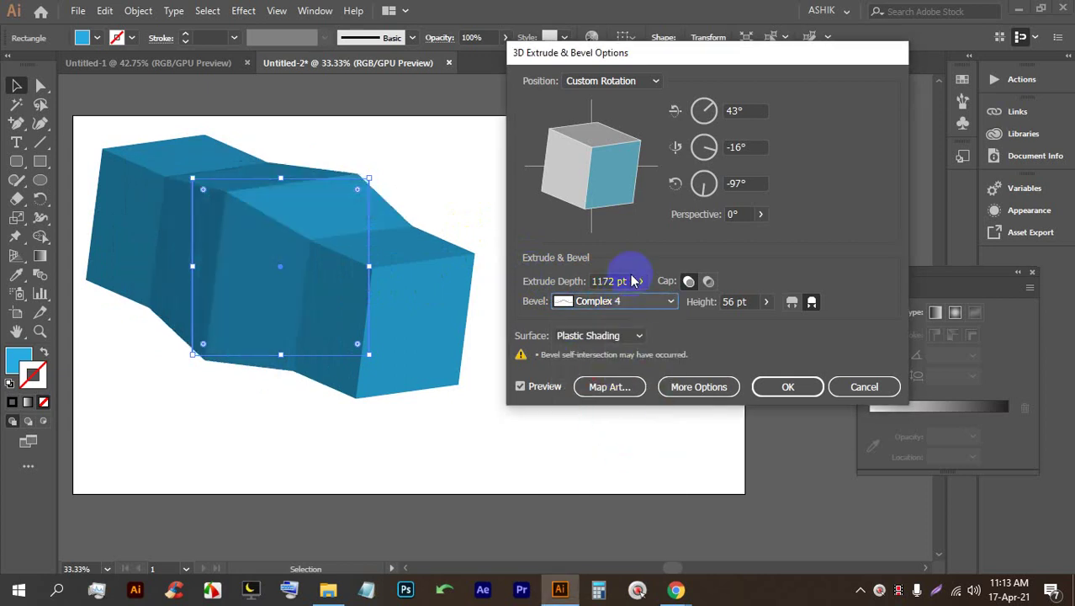
pyautogui.click(635, 301)
pyautogui.click(621, 455)
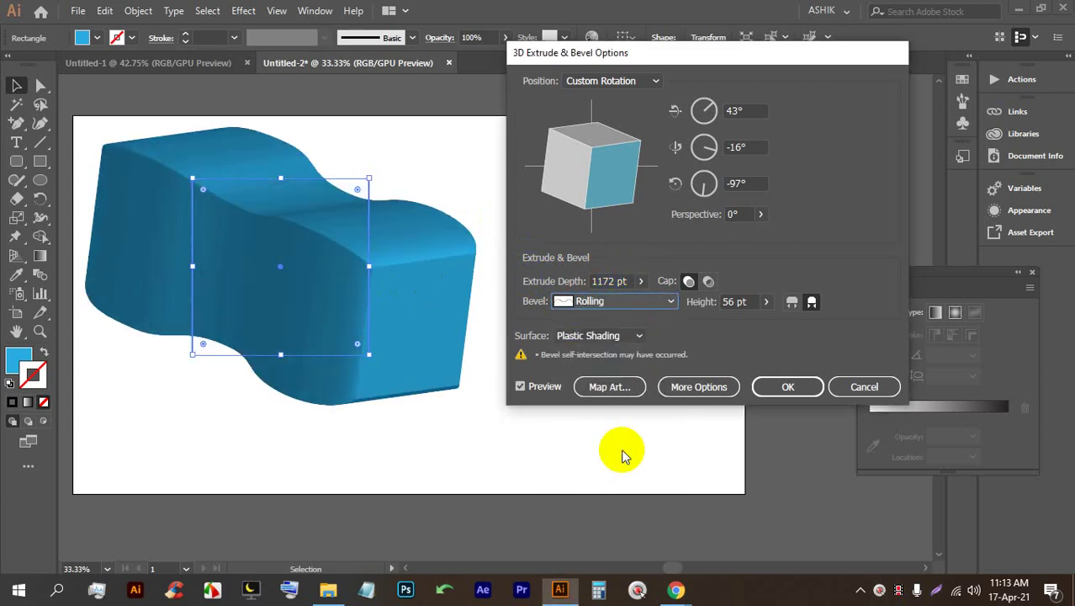
# Step: Change the extrusion's bevel to Rounded and set its height to 100 pt
pyautogui.click(588, 301)
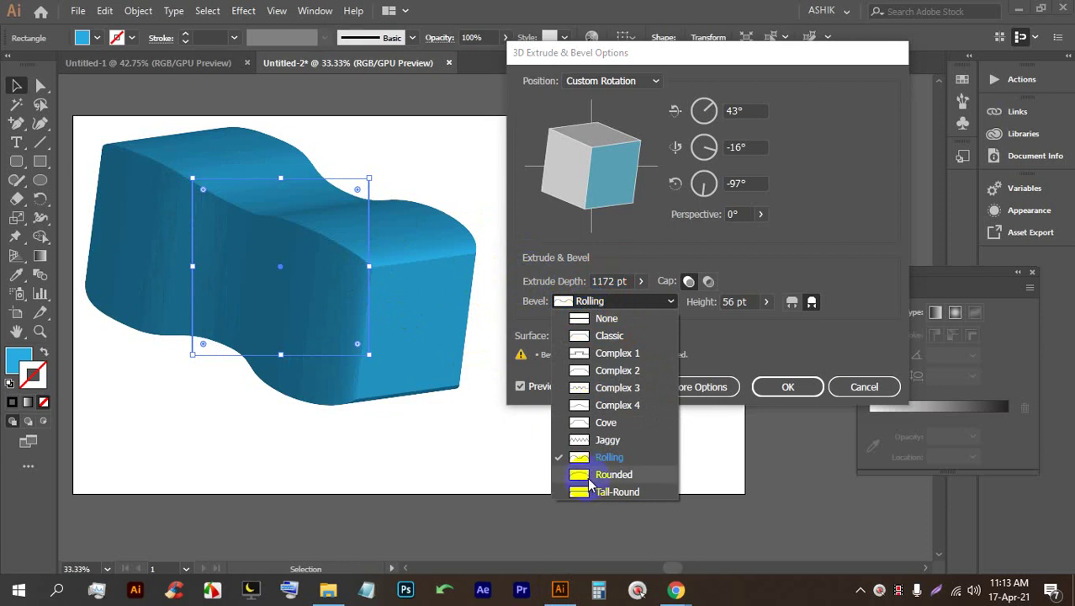
pyautogui.click(590, 474)
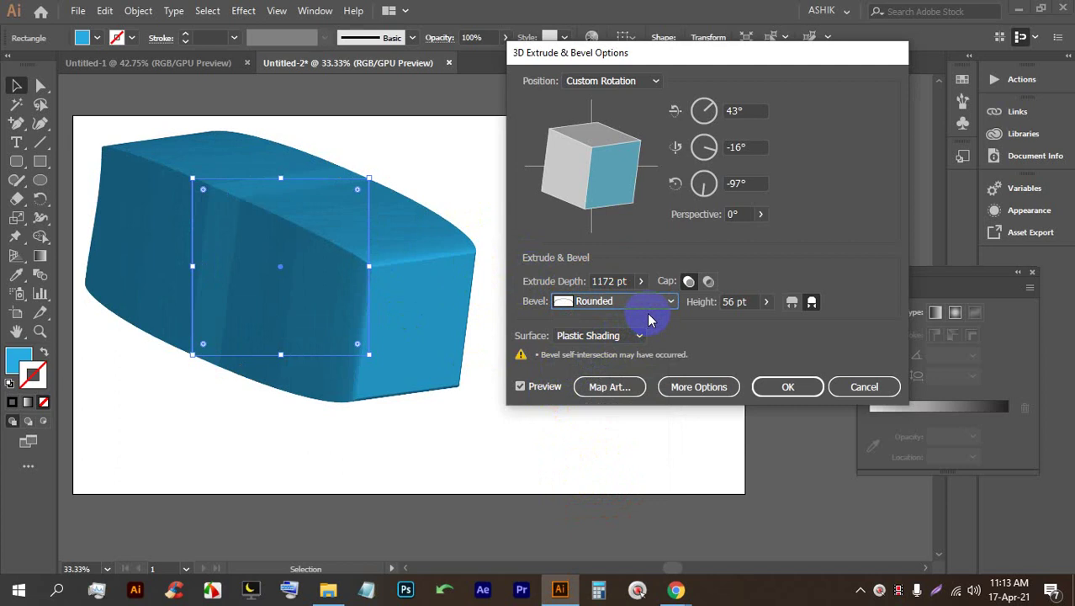
pyautogui.click(765, 301)
pyautogui.moveTo(742, 325); pyautogui.dragTo(768, 319)
pyautogui.click(653, 302)
pyautogui.click(629, 271)
pyautogui.click(641, 281)
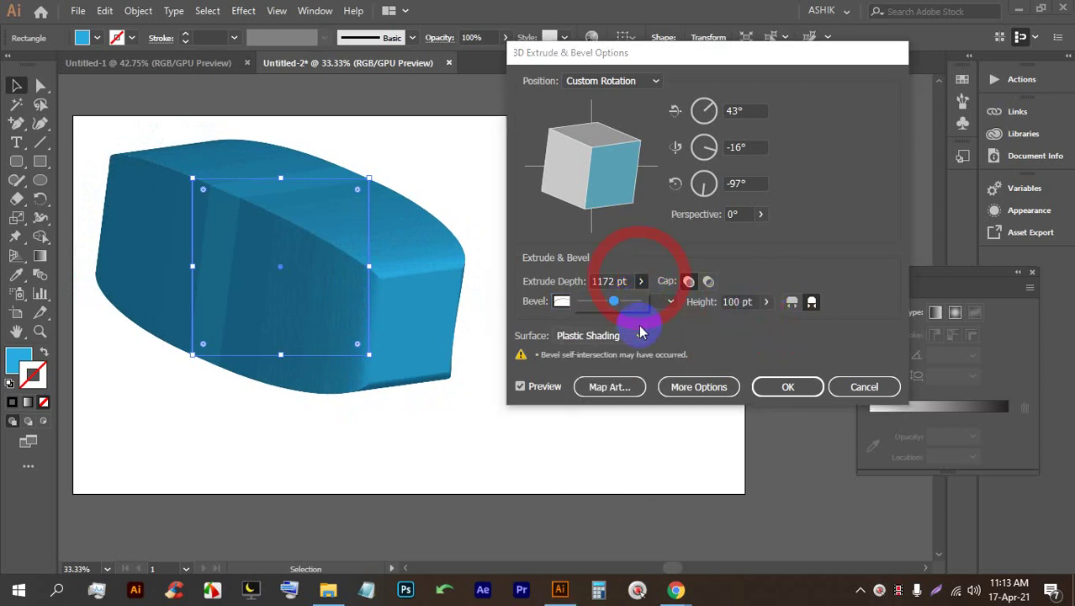
pyautogui.click(640, 281)
pyautogui.click(640, 281)
pyautogui.click(640, 281)
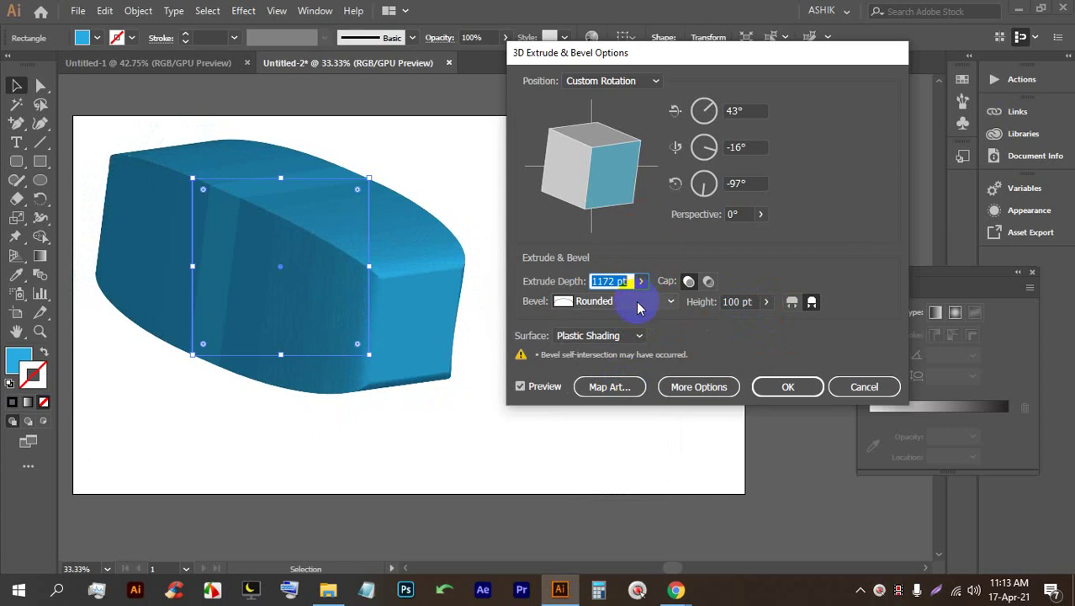
# Step: Try the Tall-Round bevel on the extrusion, and set the bevel to None
pyautogui.click(638, 303)
pyautogui.click(618, 487)
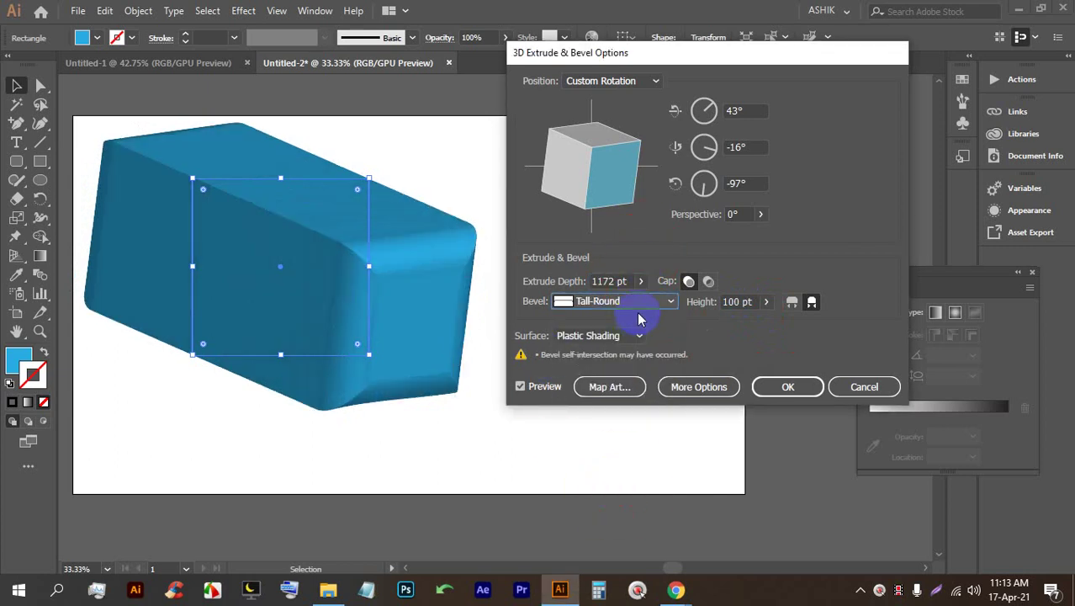
pyautogui.click(688, 281)
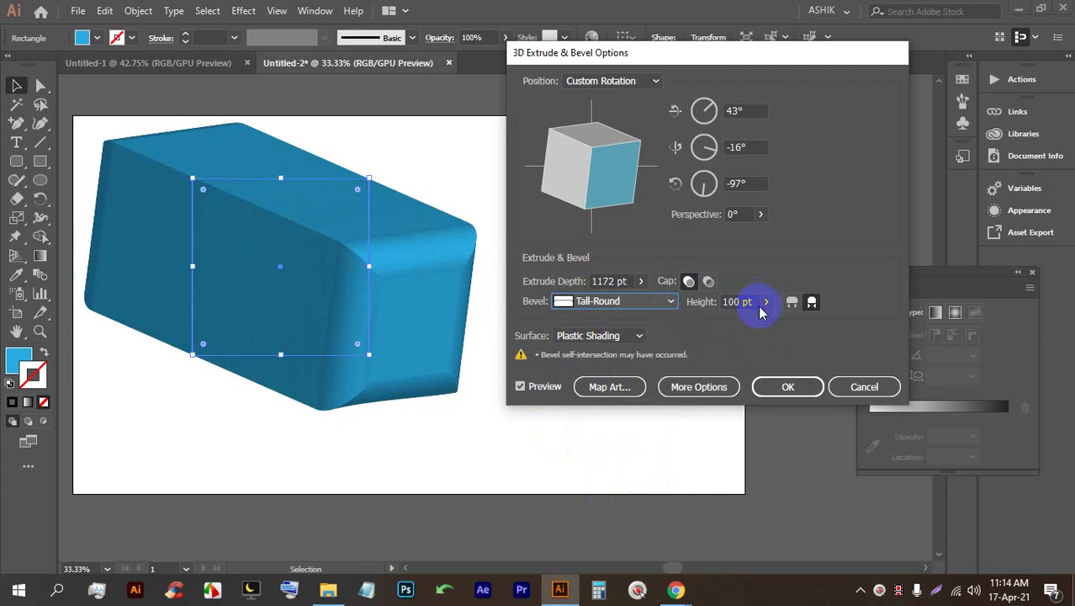
pyautogui.click(637, 308)
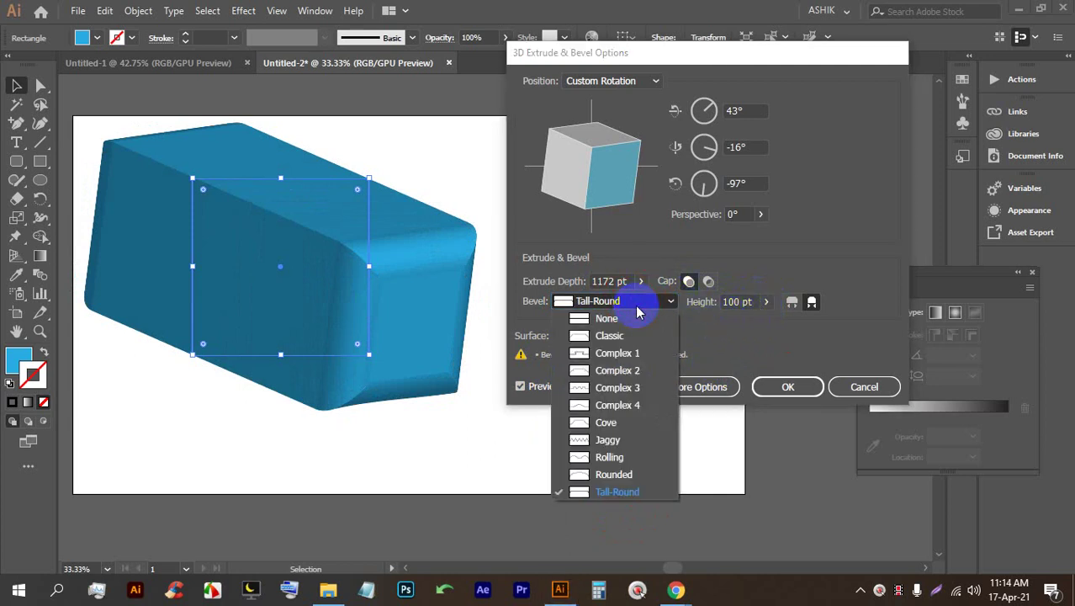
pyautogui.click(635, 318)
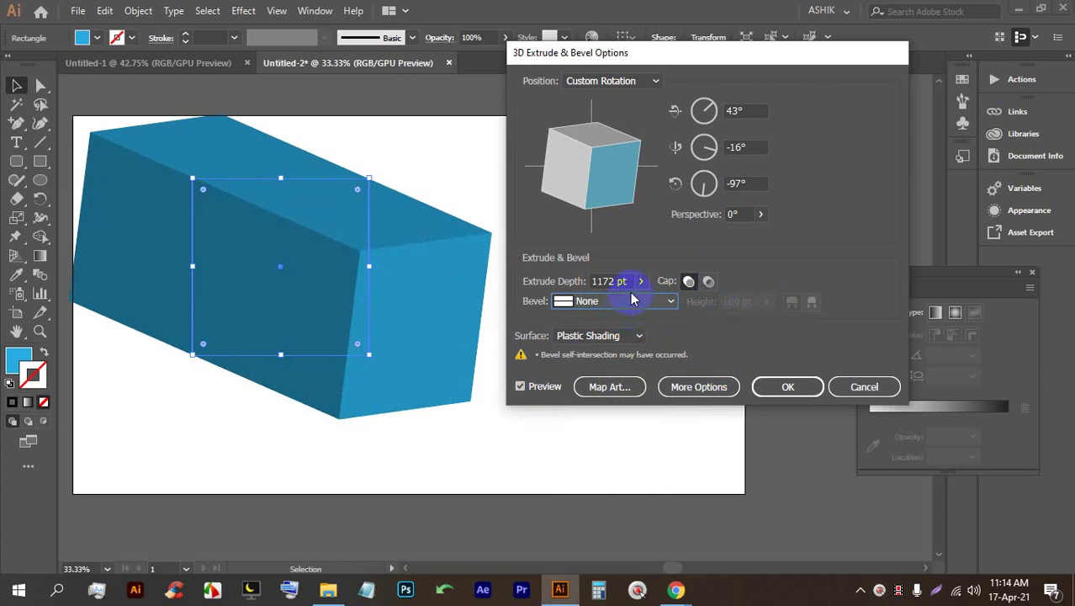
# Step: Make the extrusion hollow by turning its cap off, and rotate it to about 20° on X, 14° on Y and -85° on Z
pyautogui.moveTo(602, 178)
pyautogui.mouseDown()
pyautogui.moveTo(619, 160)
pyautogui.moveTo(598, 162)
pyautogui.mouseUp()
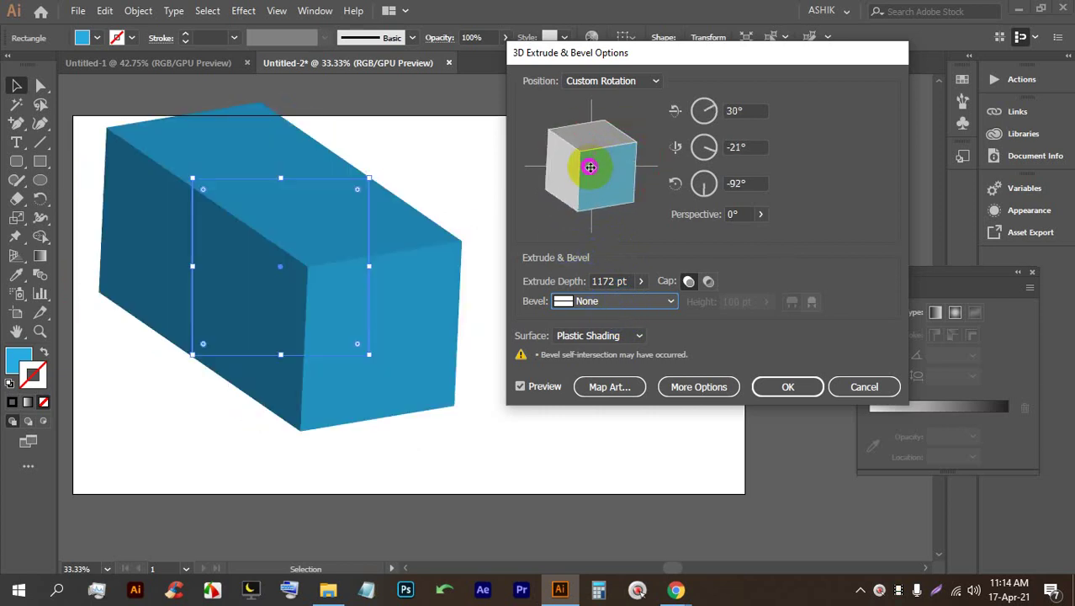
pyautogui.click(708, 283)
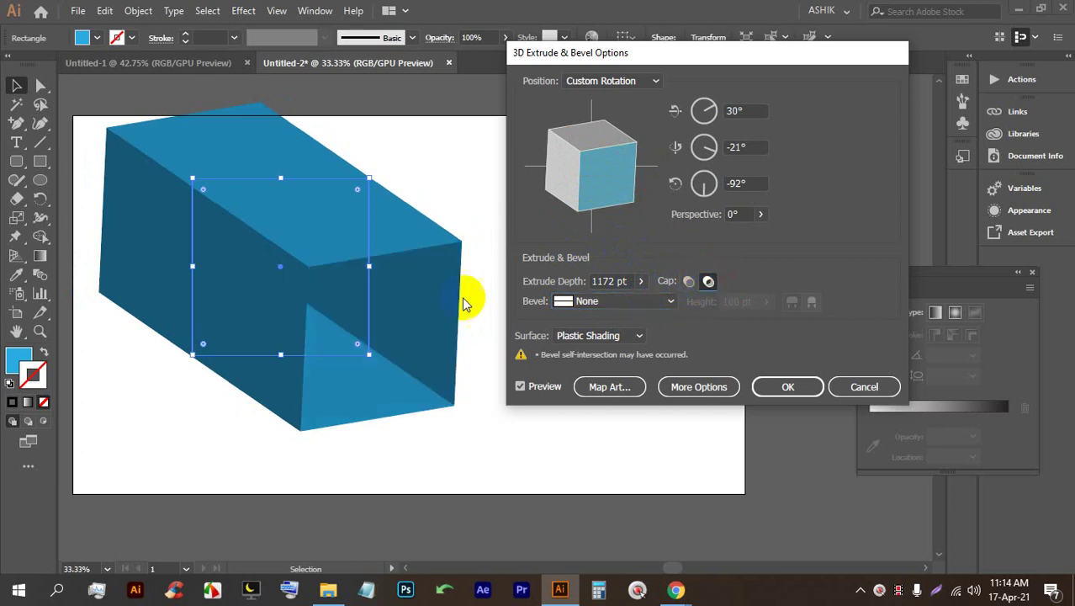
pyautogui.moveTo(588, 168)
pyautogui.mouseDown()
pyautogui.moveTo(581, 159)
pyautogui.moveTo(567, 167)
pyautogui.moveTo(587, 155)
pyautogui.moveTo(605, 161)
pyautogui.mouseUp()
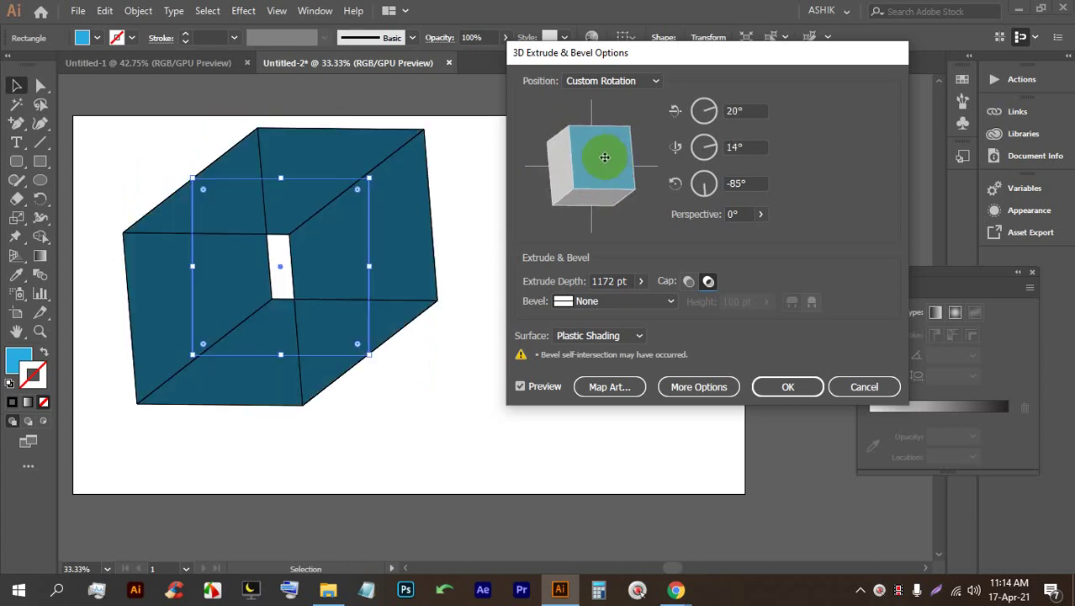
# Step: Set the extrude depth to 1061 pt and rotate the preview cube to about 22° on X, -13° on Y and -94° on Z
pyautogui.click(641, 281)
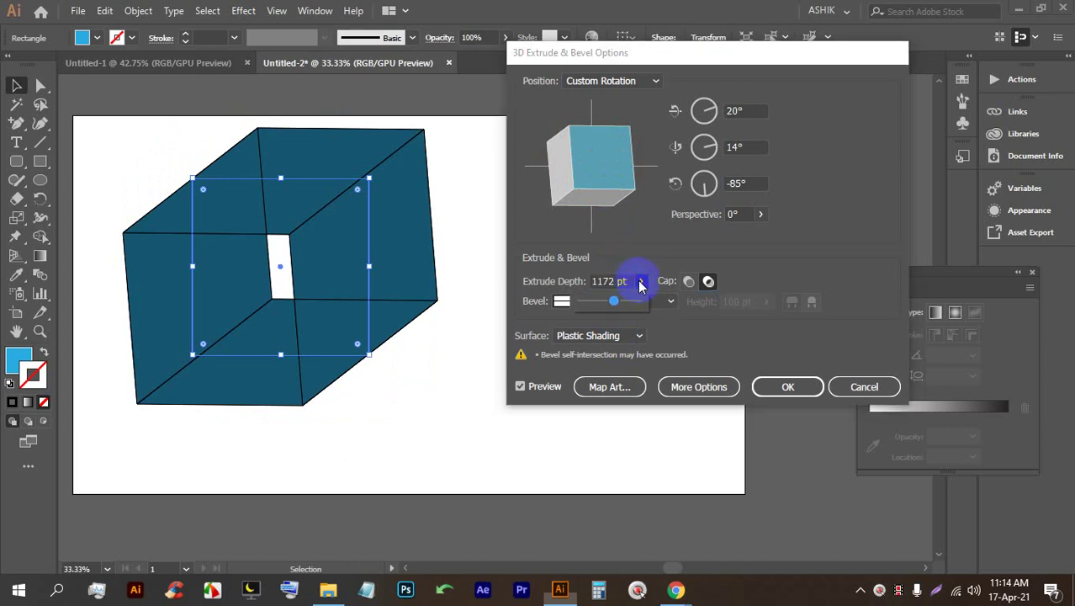
pyautogui.moveTo(619, 301); pyautogui.dragTo(615, 303)
pyautogui.moveTo(611, 175); pyautogui.dragTo(602, 162)
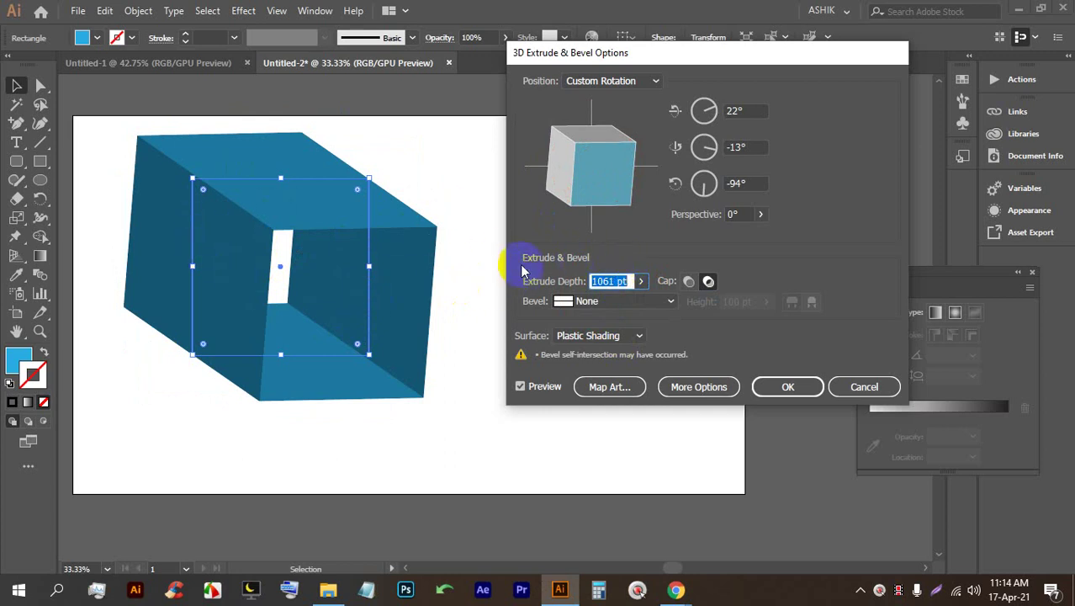
# Step: Turn the cap on for a solid shape and rotate the preview cube to about 13° on X, -16° on Y and -92° on Z
pyautogui.click(687, 283)
pyautogui.moveTo(576, 195); pyautogui.dragTo(588, 163)
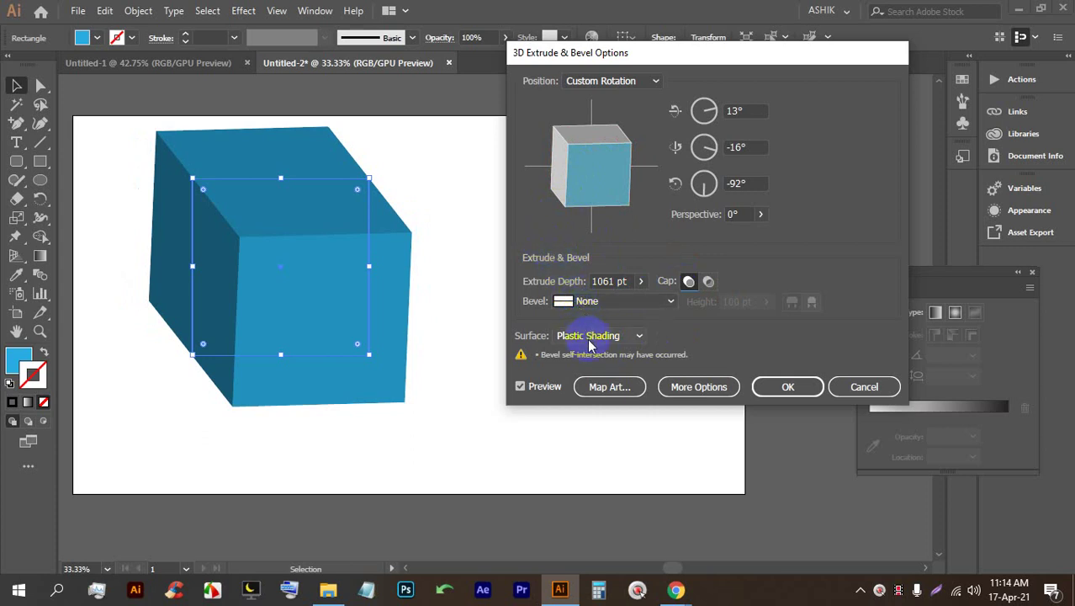
pyautogui.click(364, 320)
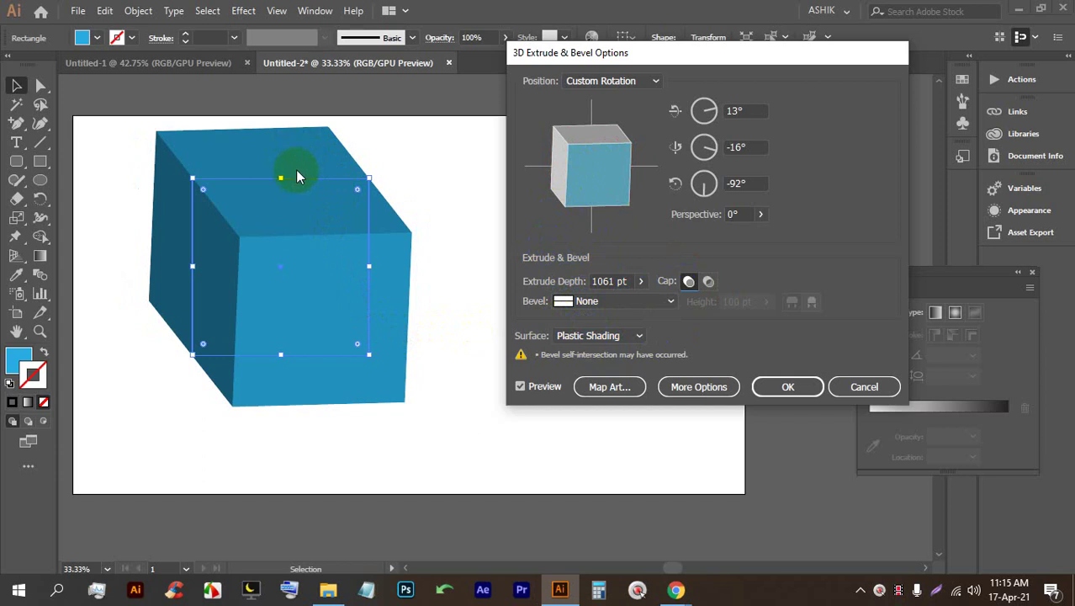
# Step: Set the surface to Wireframe and rotate the preview cube to about 15° on X, -13° on Y and -92° on Z
pyautogui.click(611, 337)
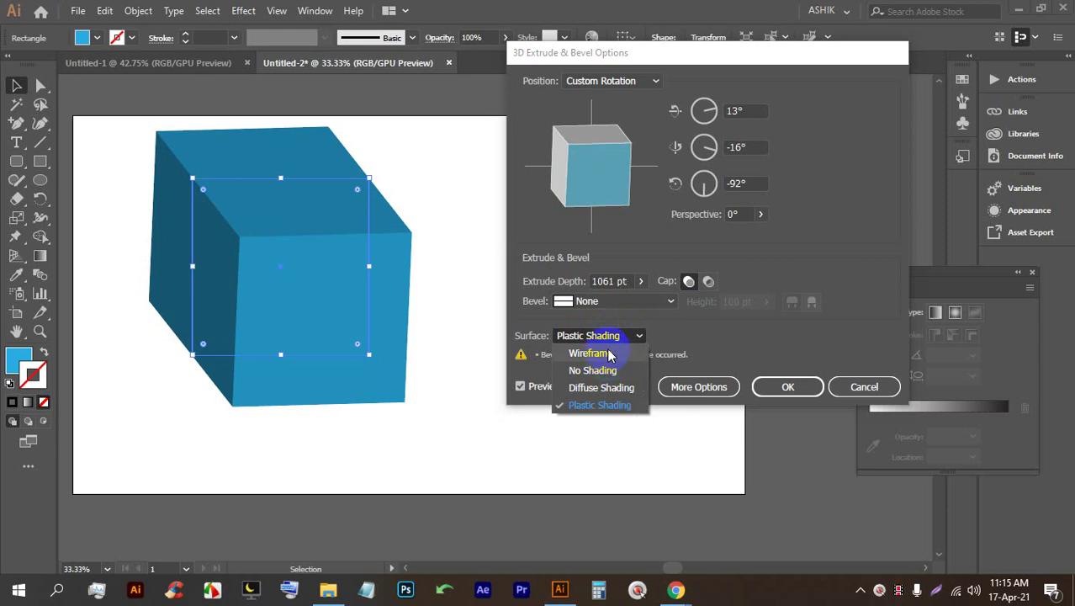
pyautogui.click(611, 355)
pyautogui.moveTo(589, 206); pyautogui.dragTo(591, 172)
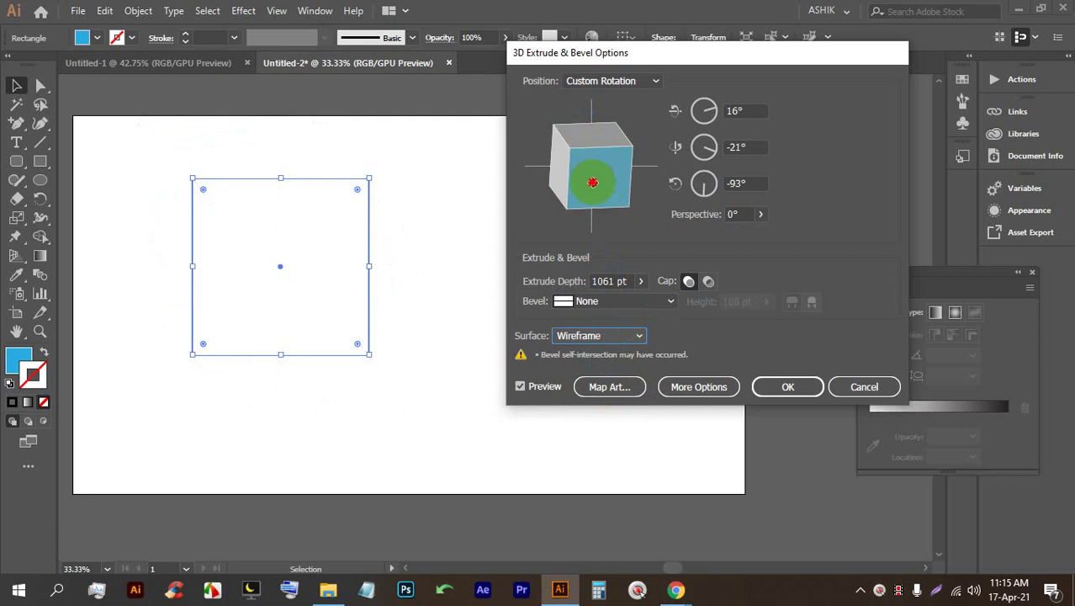
# Step: Try the No Shading and Diffuse Shading surfaces on the cube, and set the surface to Plastic Shading
pyautogui.click(594, 335)
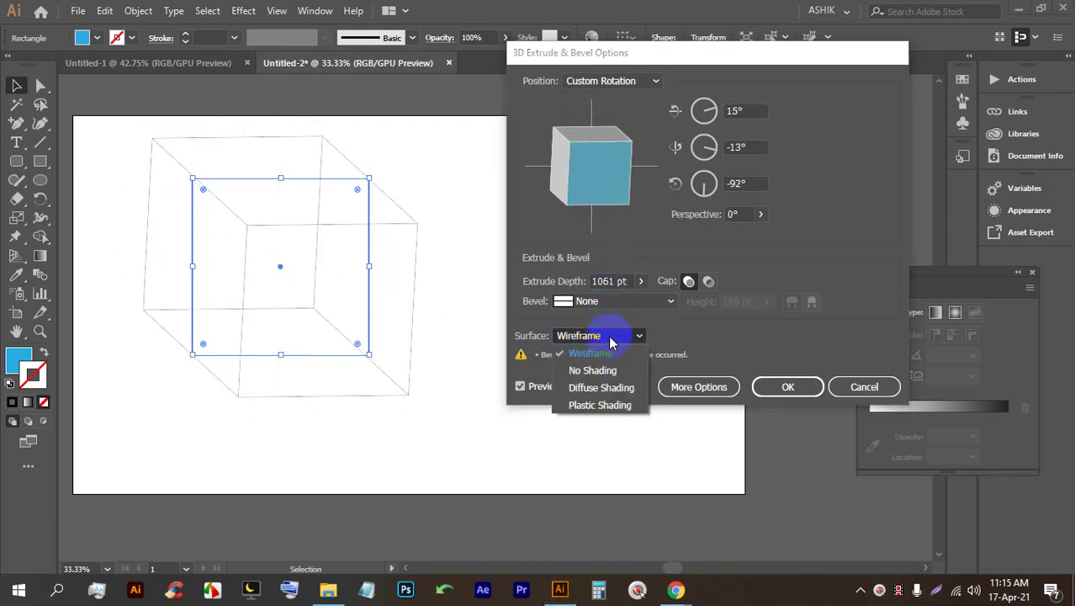
pyautogui.click(599, 367)
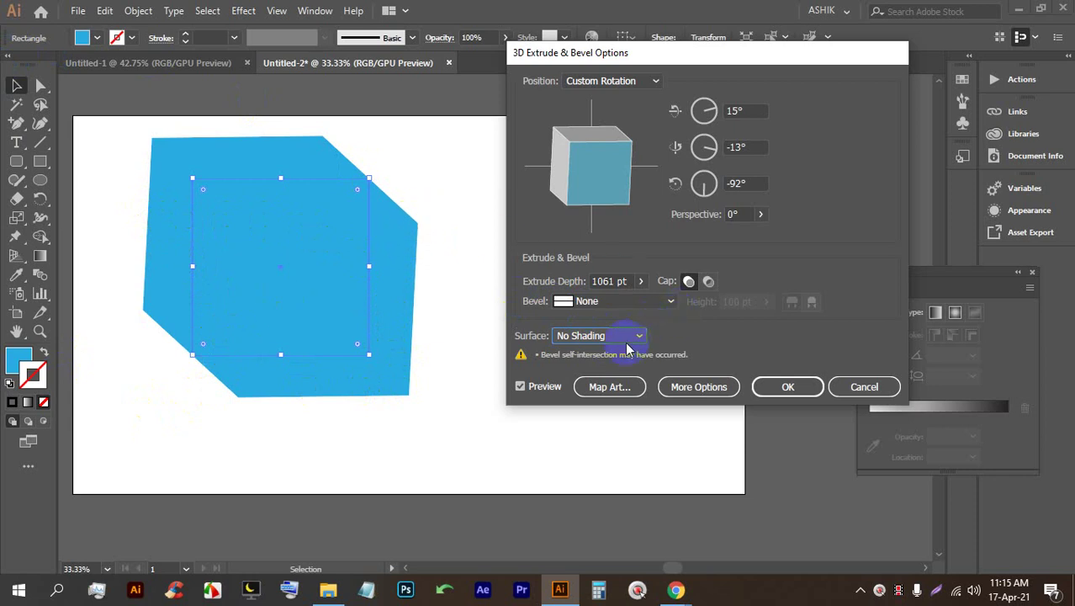
pyautogui.click(609, 336)
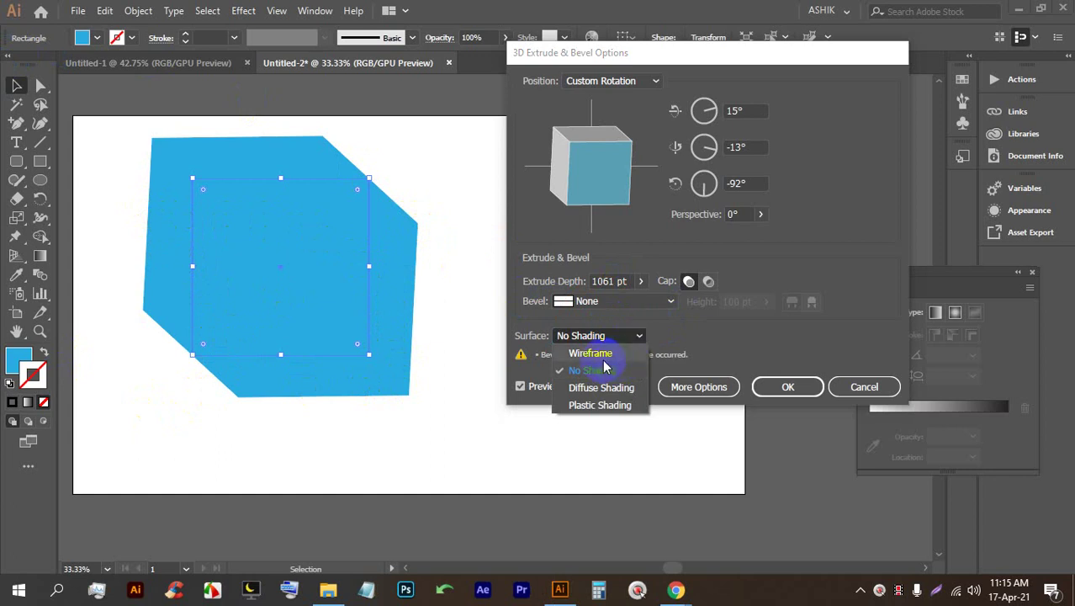
pyautogui.click(601, 387)
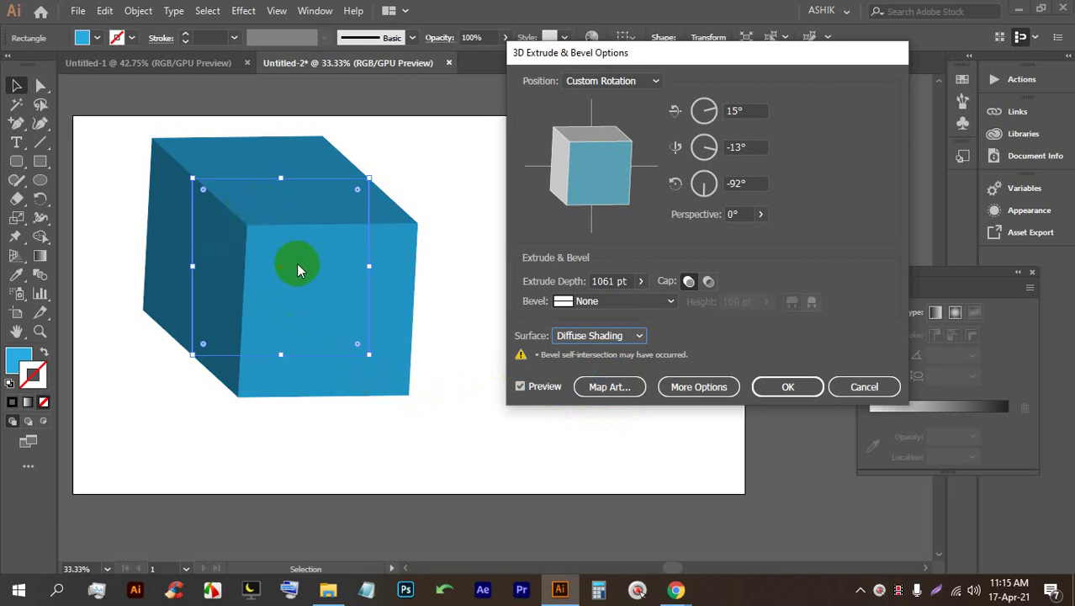
pyautogui.click(607, 345)
pyautogui.click(601, 409)
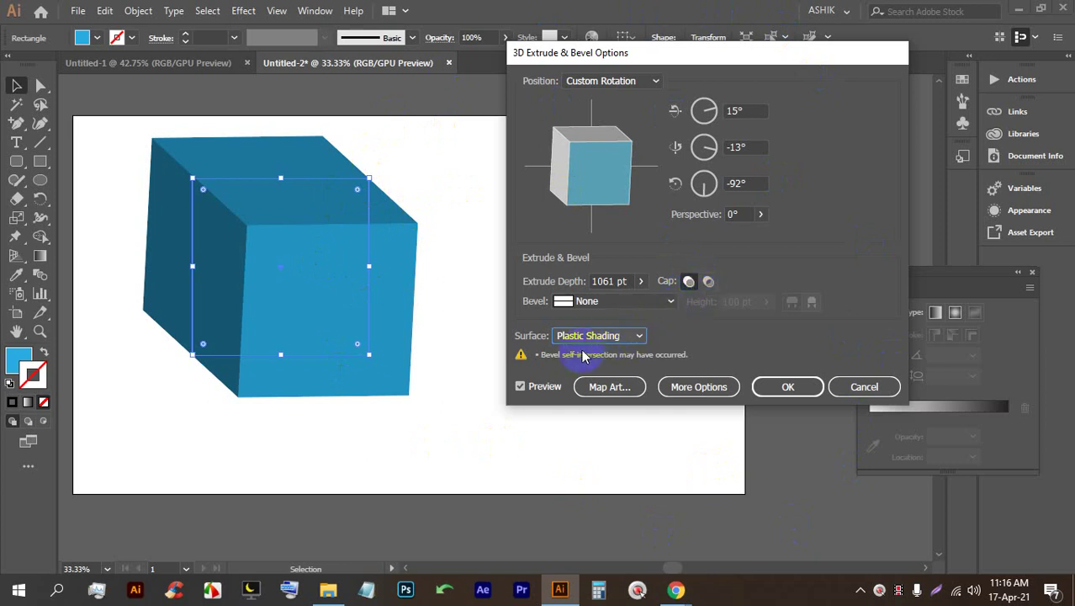
# Step: Show the additional surface lighting options and move the light source to the left edge of the lighting sphere
pyautogui.click(693, 387)
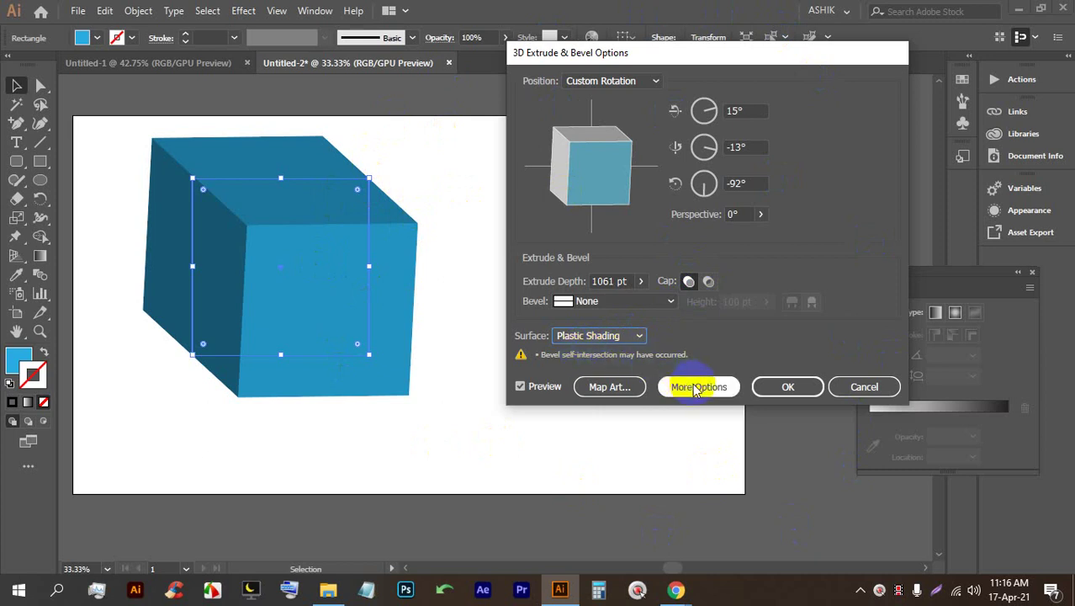
pyautogui.moveTo(684, 53); pyautogui.dragTo(678, 15)
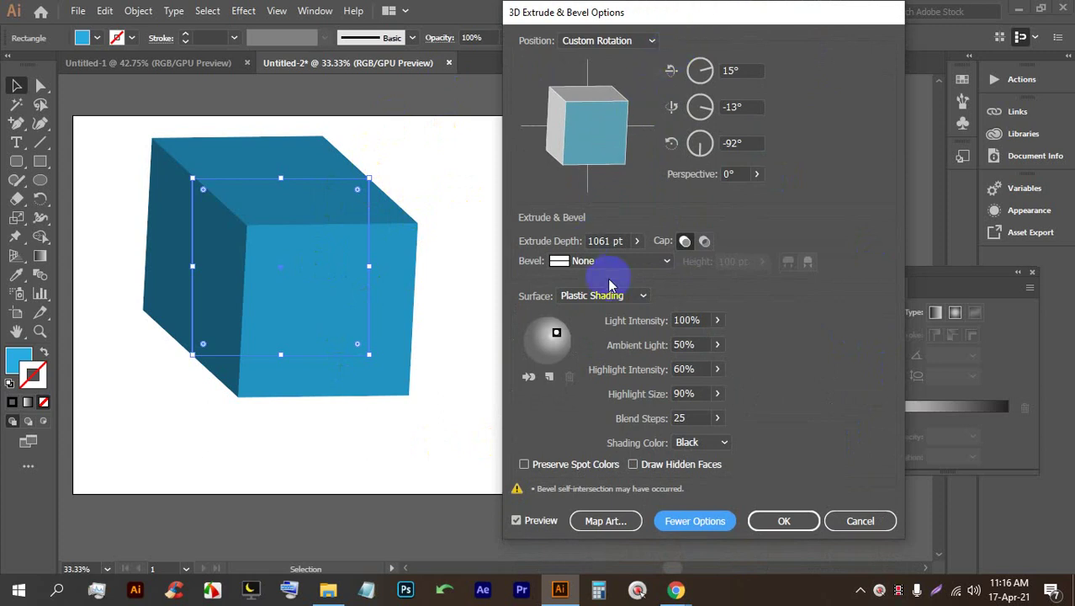
pyautogui.click(553, 335)
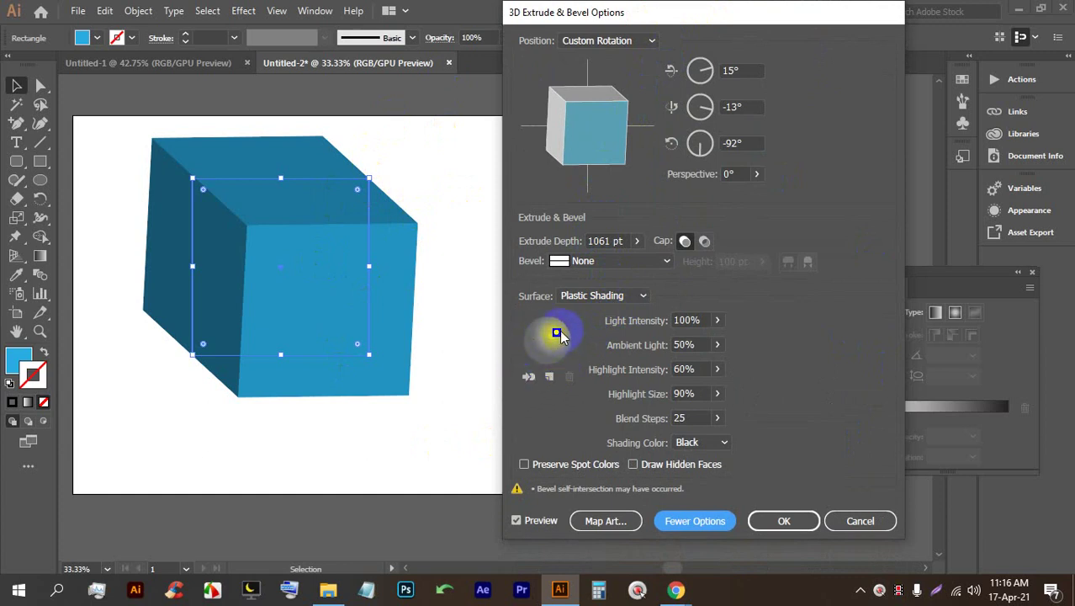
pyautogui.click(546, 336)
pyautogui.moveTo(559, 338)
pyautogui.mouseDown()
pyautogui.moveTo(559, 360)
pyautogui.moveTo(525, 344)
pyautogui.mouseUp()
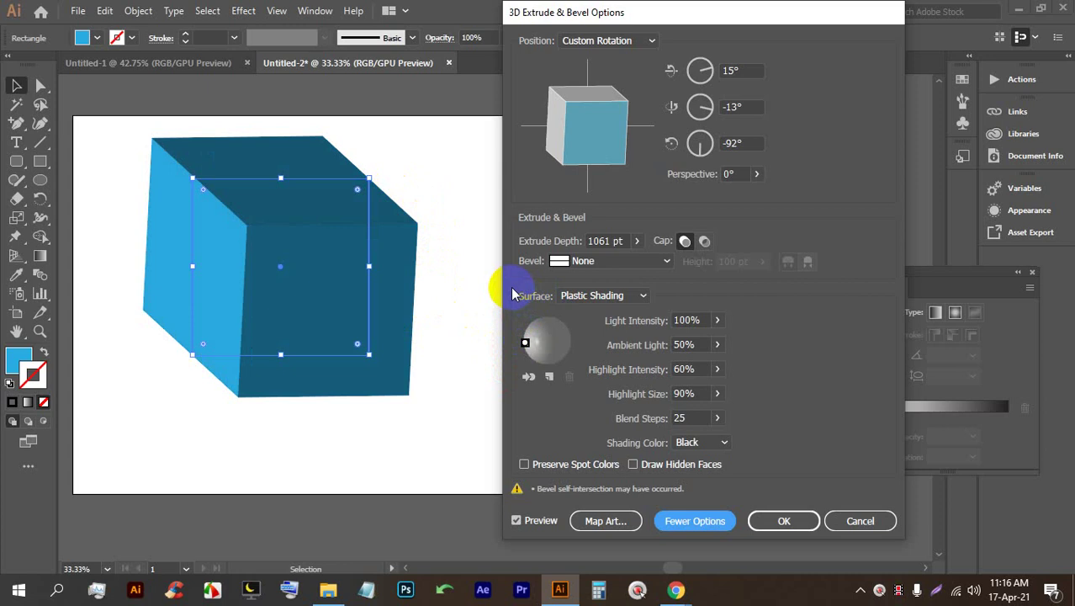
# Step: Move the light source back to just right of the lighting sphere's centre, lighting the cube's front face
pyautogui.click(526, 342)
pyautogui.moveTo(526, 345)
pyautogui.mouseDown()
pyautogui.moveTo(545, 315)
pyautogui.moveTo(537, 326)
pyautogui.moveTo(561, 357)
pyautogui.moveTo(549, 341)
pyautogui.moveTo(560, 336)
pyautogui.moveTo(556, 353)
pyautogui.mouseUp()
pyautogui.moveTo(551, 343); pyautogui.dragTo(554, 345)
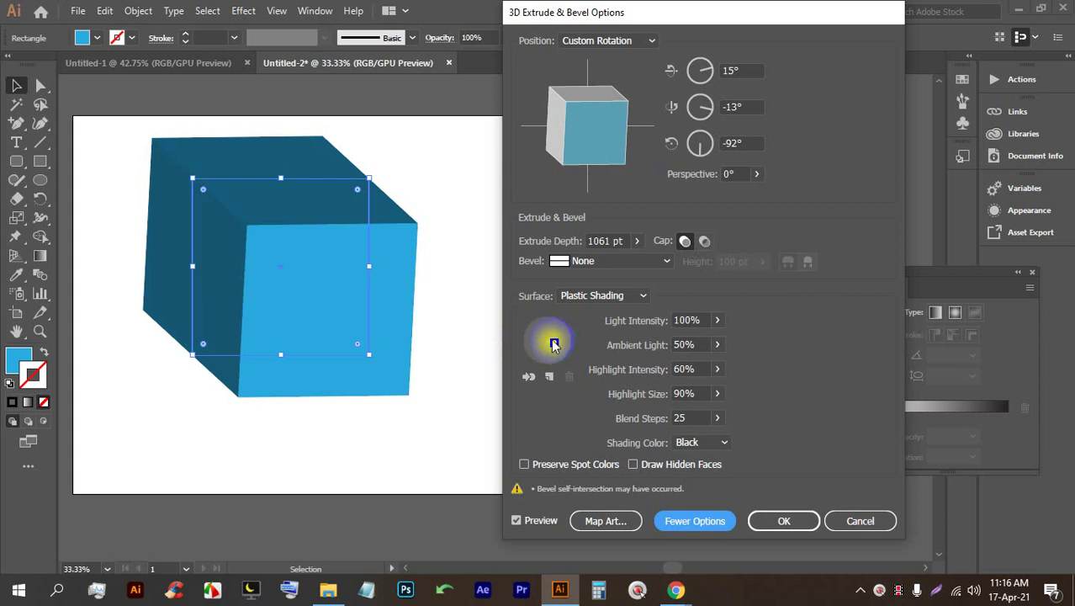
# Step: Add a second light source and place it near the upper-left edge of the lighting sphere
pyautogui.click(548, 378)
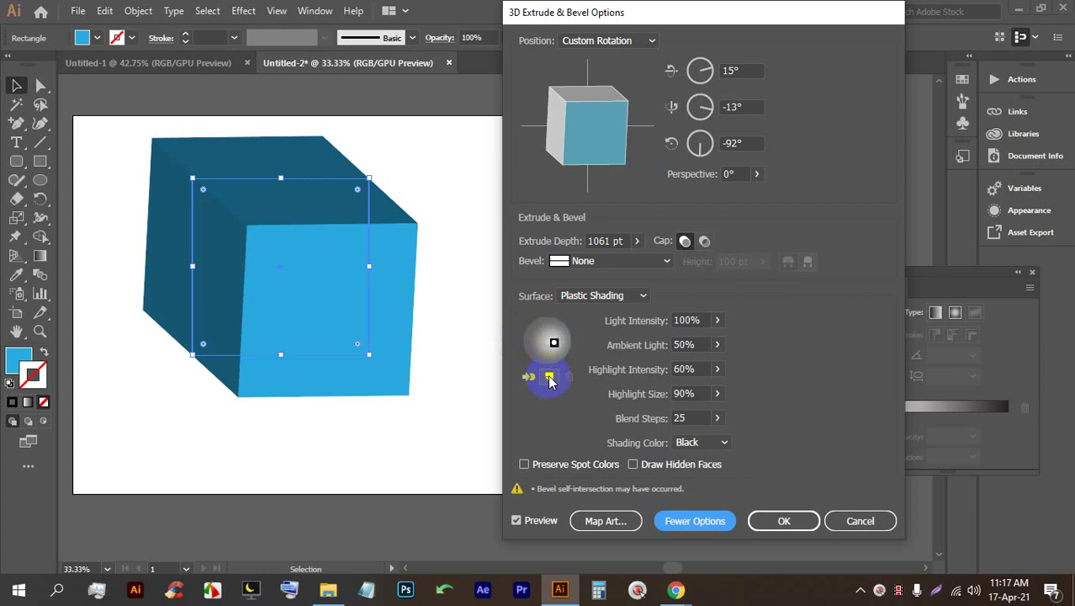
pyautogui.click(549, 378)
pyautogui.click(551, 345)
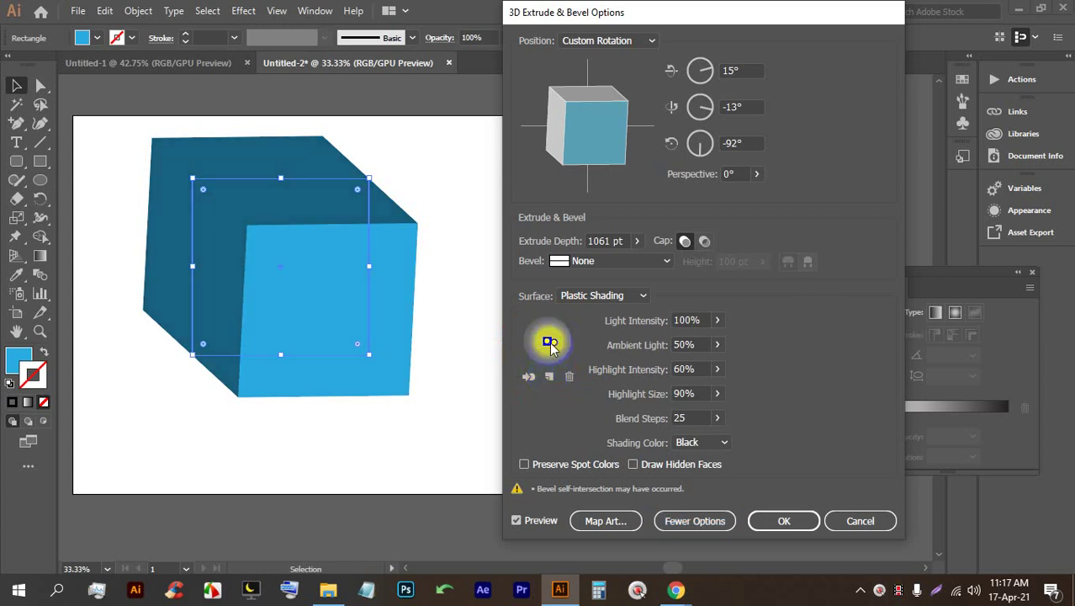
pyautogui.moveTo(543, 346); pyautogui.dragTo(531, 340)
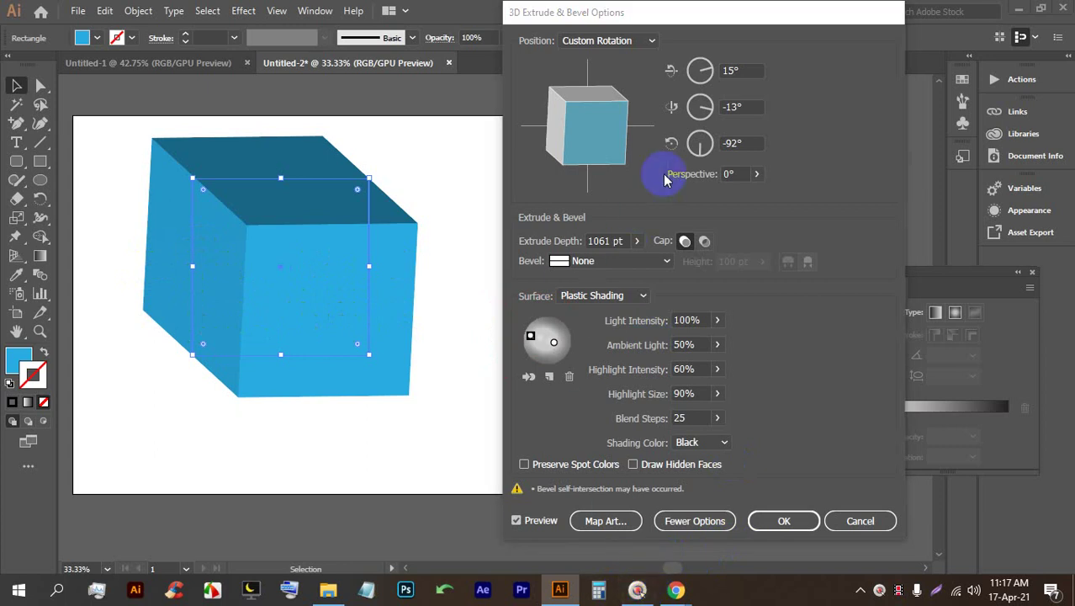
pyautogui.click(638, 589)
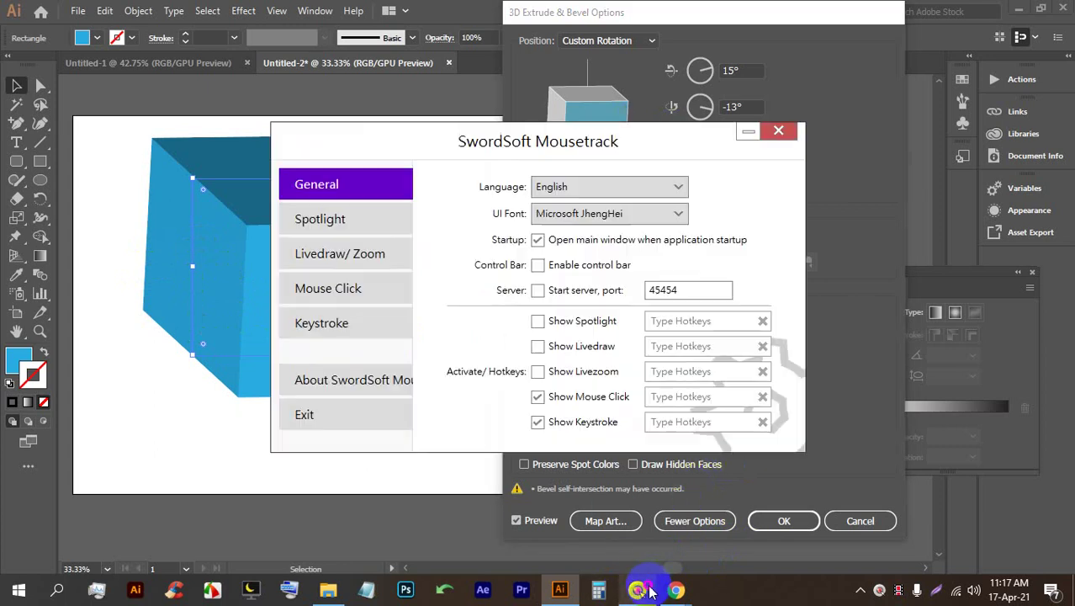
pyautogui.click(797, 133)
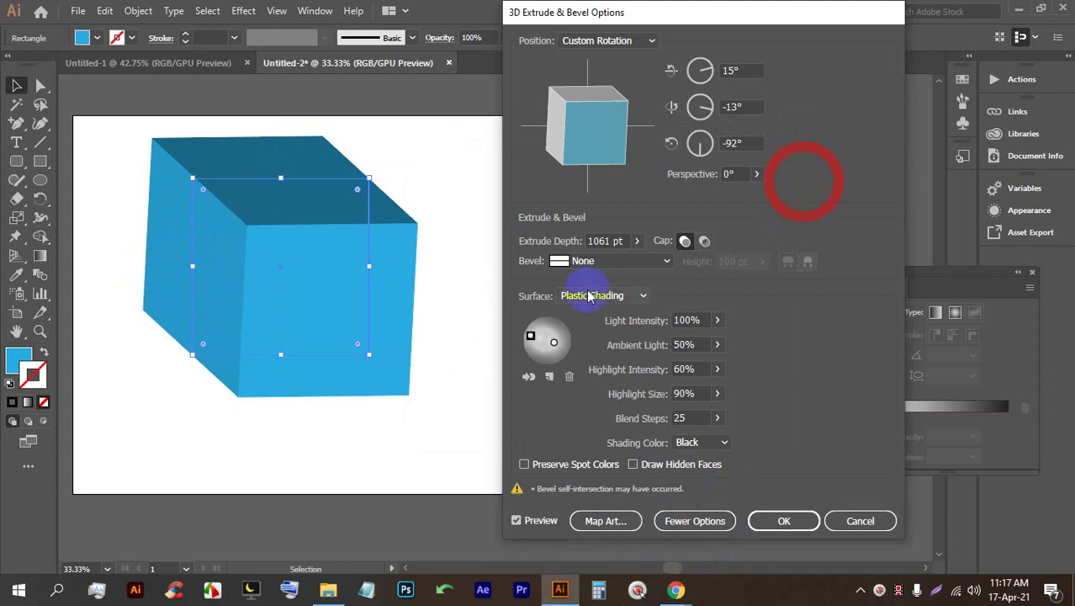
# Step: Spread the two light sources apart, placing one at the right edge and the other at the left edge of the lighting sphere
pyautogui.moveTo(530, 337)
pyautogui.mouseDown()
pyautogui.moveTo(534, 349)
pyautogui.moveTo(550, 340)
pyautogui.moveTo(557, 360)
pyautogui.moveTo(556, 322)
pyautogui.moveTo(566, 350)
pyautogui.moveTo(530, 338)
pyautogui.moveTo(541, 349)
pyautogui.mouseUp()
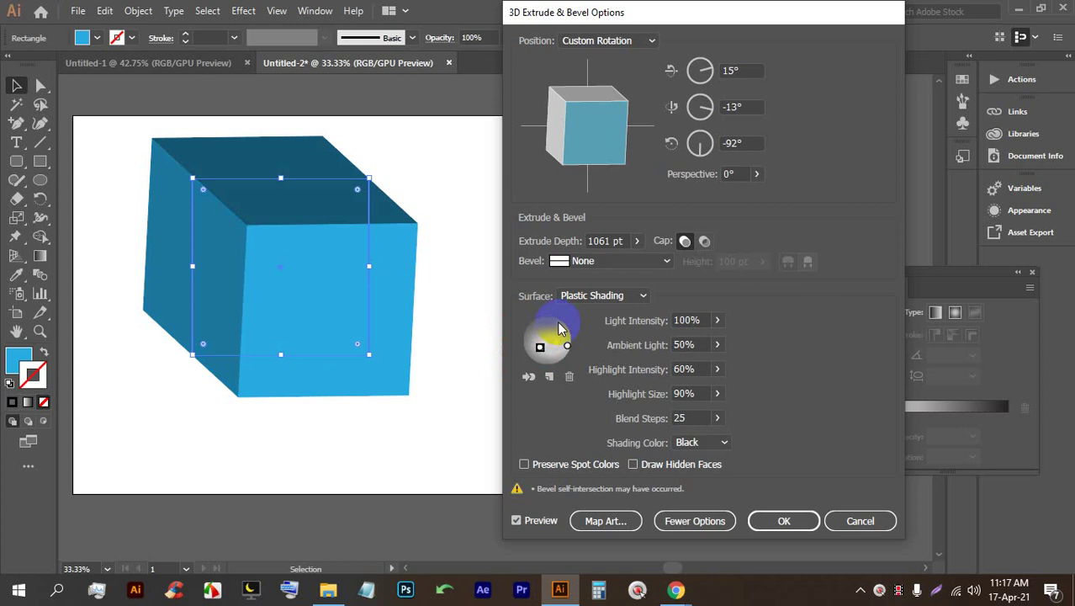
pyautogui.click(541, 347)
pyautogui.moveTo(541, 345)
pyautogui.mouseDown()
pyautogui.moveTo(533, 330)
pyautogui.moveTo(528, 342)
pyautogui.mouseUp()
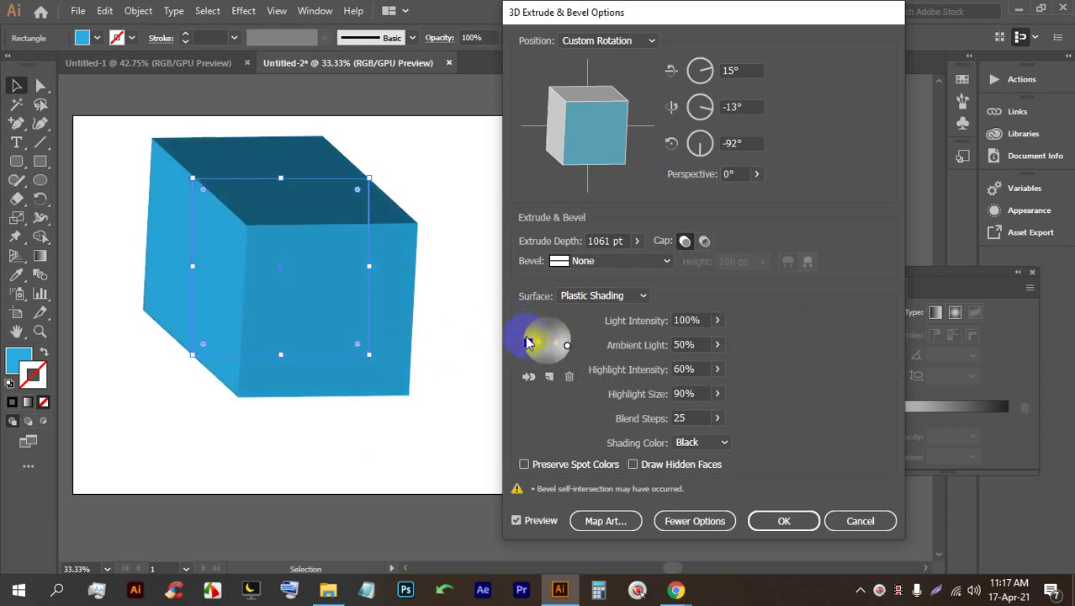
# Step: Lower the selected light's intensity to 33%, and reduce it further to 0%
pyautogui.click(716, 344)
pyautogui.moveTo(712, 345); pyautogui.dragTo(656, 344)
pyautogui.press('Tab')
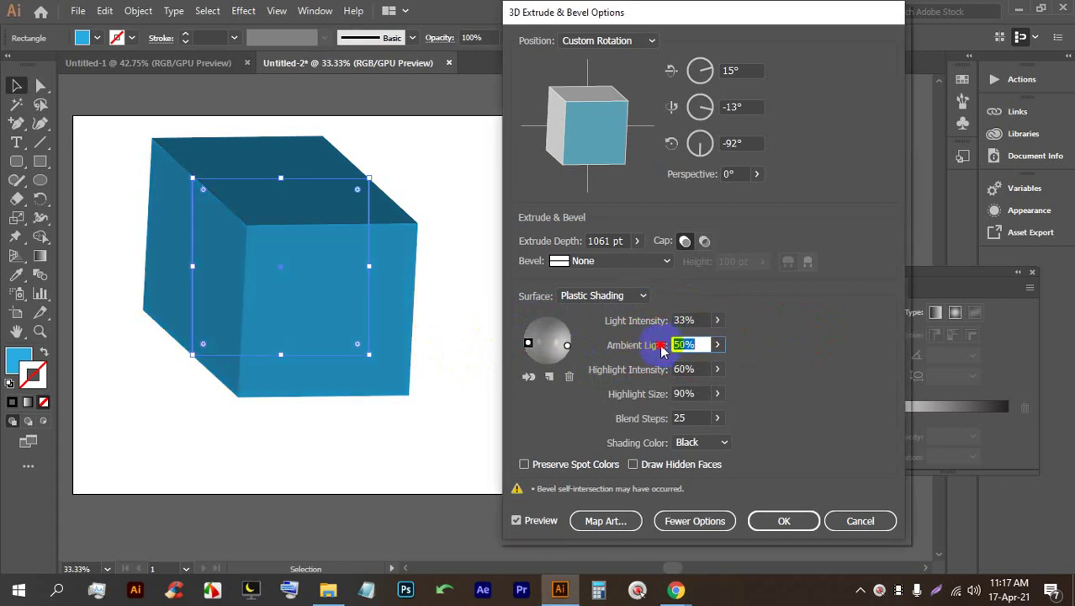
pyautogui.click(715, 323)
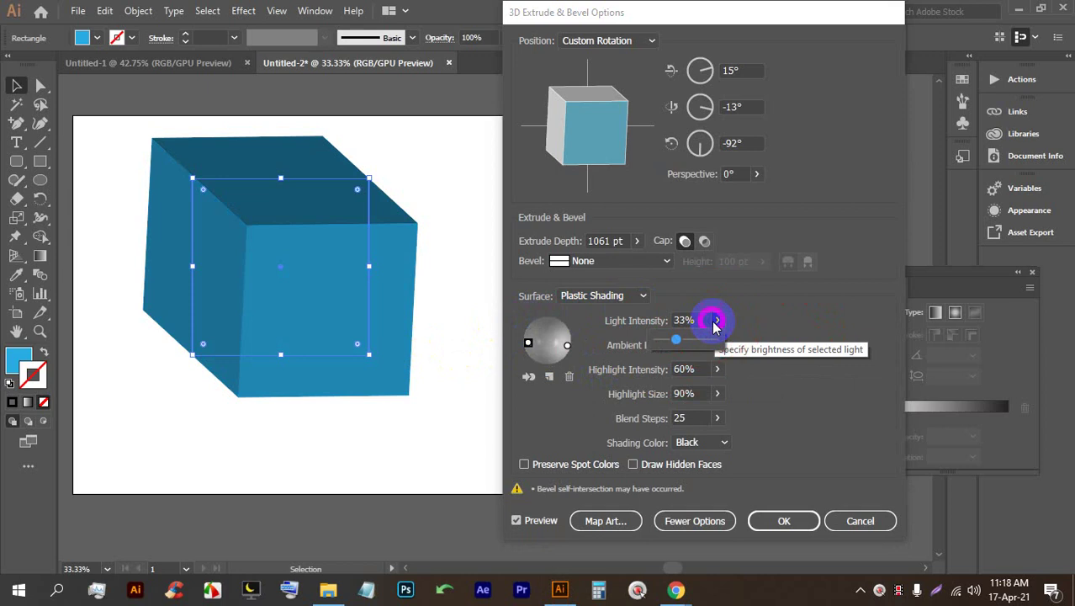
pyautogui.moveTo(677, 339); pyautogui.dragTo(659, 345)
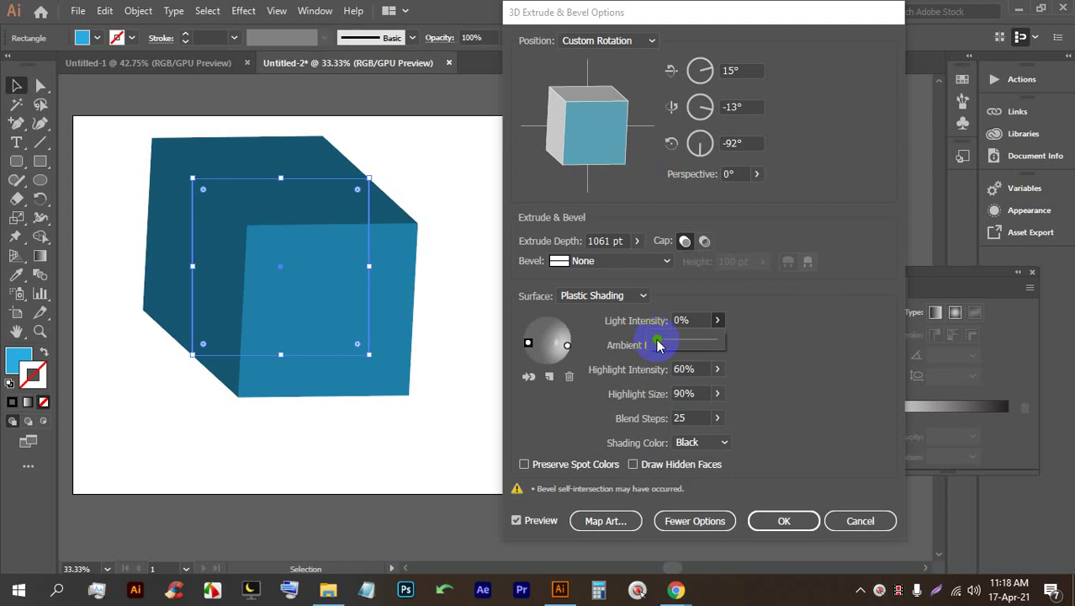
pyautogui.moveTo(659, 345); pyautogui.dragTo(568, 341)
pyautogui.moveTo(716, 319); pyautogui.dragTo(713, 343)
# Step: Move the selected light to the upper centre of the lighting sphere and set its intensity to 27%
pyautogui.moveTo(527, 343); pyautogui.dragTo(546, 330)
pyautogui.click(712, 320)
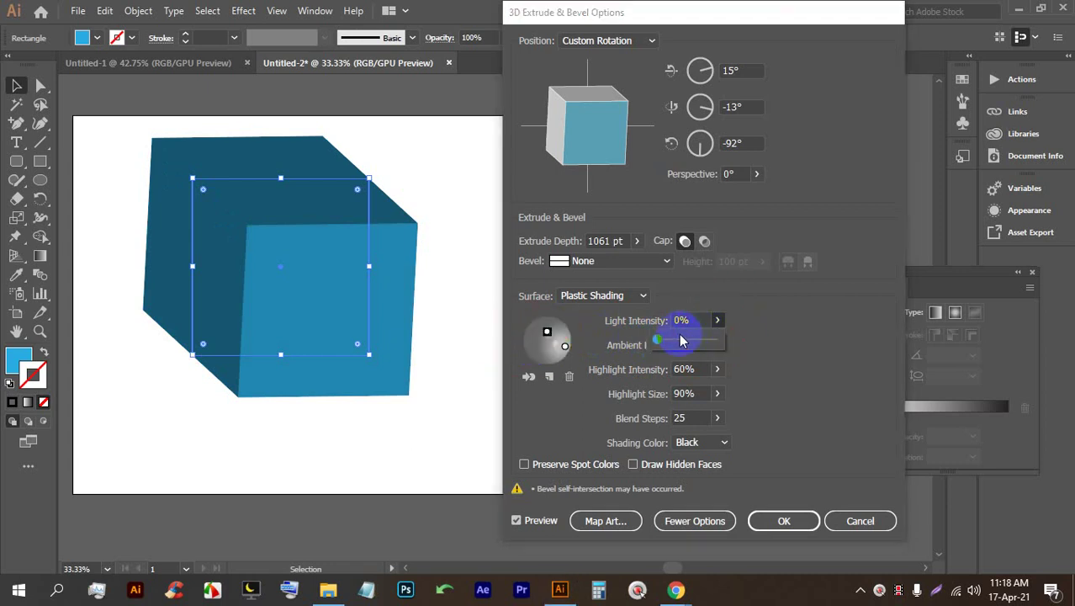
pyautogui.click(715, 317)
pyautogui.moveTo(643, 343); pyautogui.dragTo(812, 322)
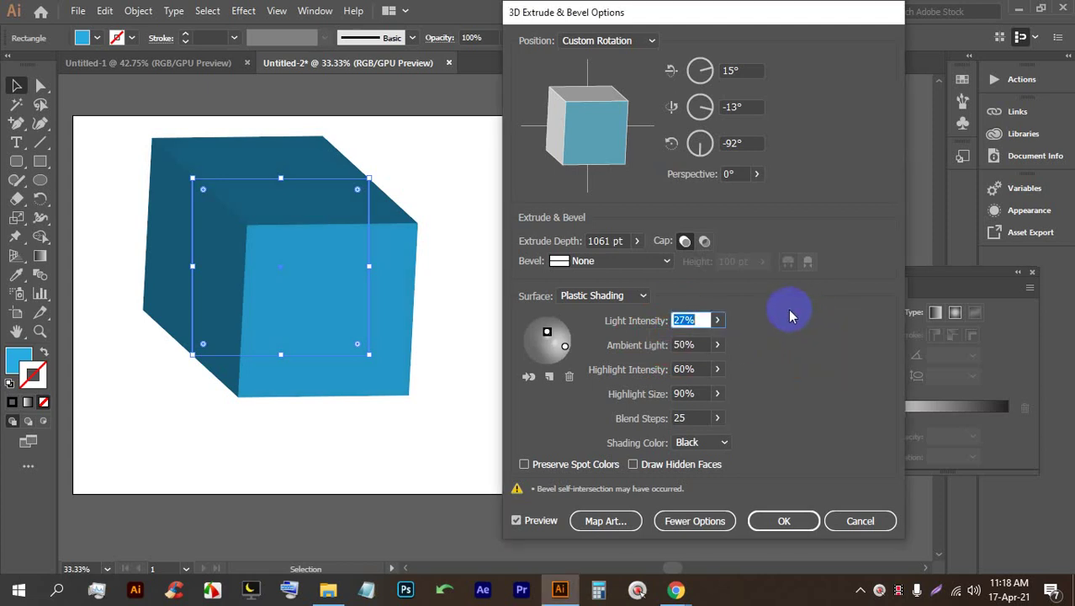
# Step: Try the cube's ambient light at 82% and 0%, and set it to 45%
pyautogui.click(718, 344)
pyautogui.moveTo(691, 364); pyautogui.dragTo(712, 367)
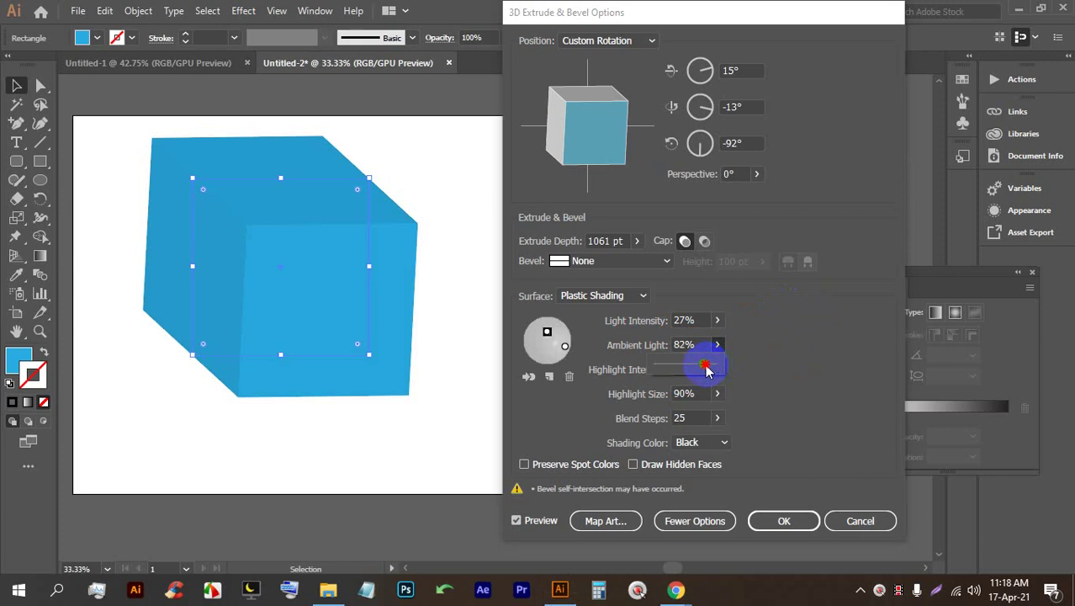
pyautogui.moveTo(706, 371); pyautogui.dragTo(659, 371)
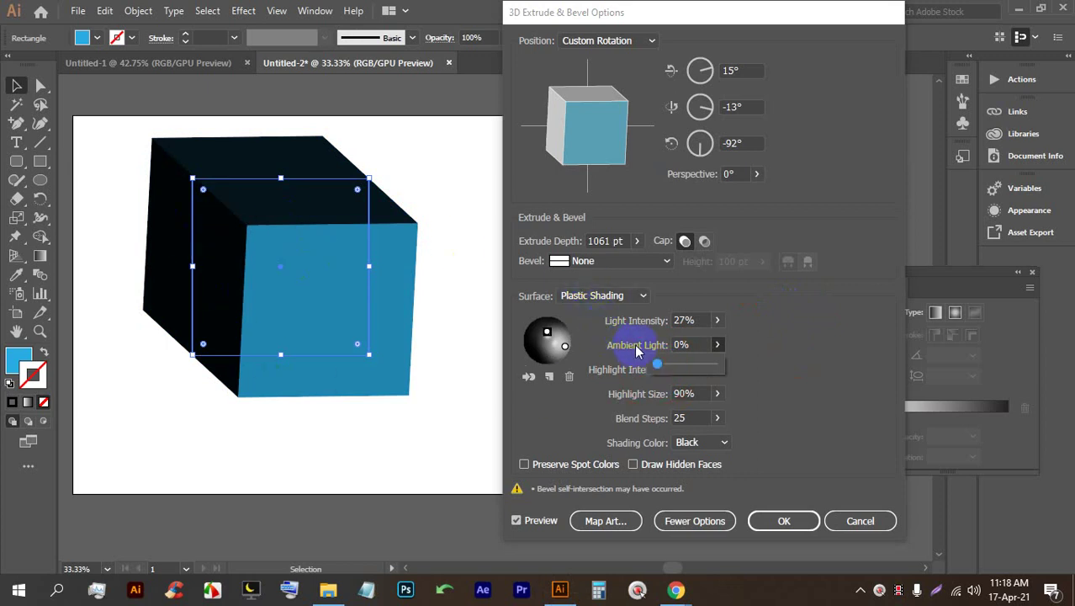
pyautogui.moveTo(655, 367); pyautogui.dragTo(683, 363)
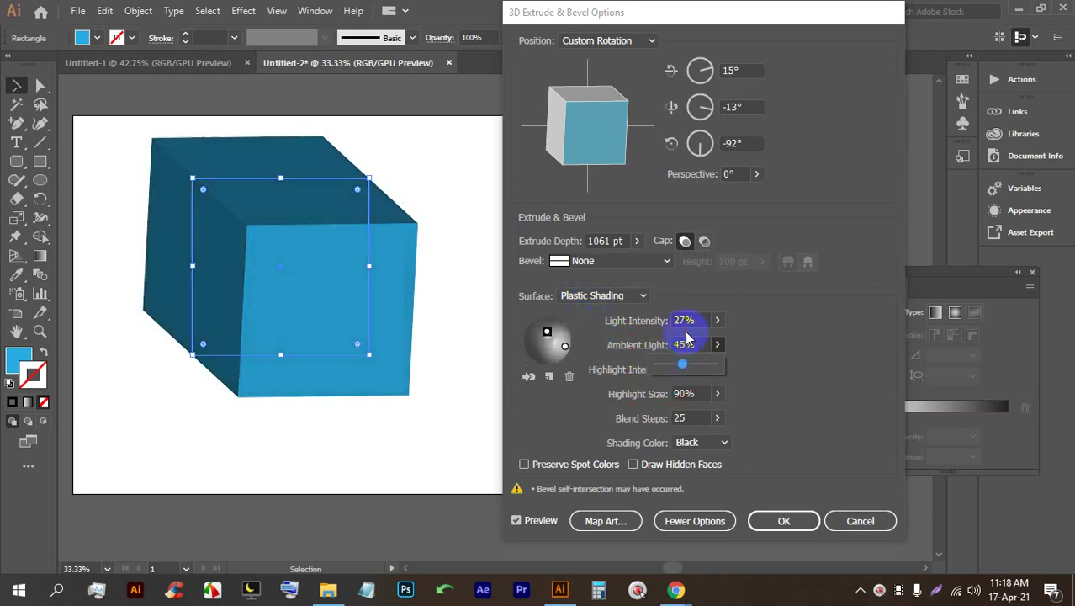
pyautogui.click(744, 320)
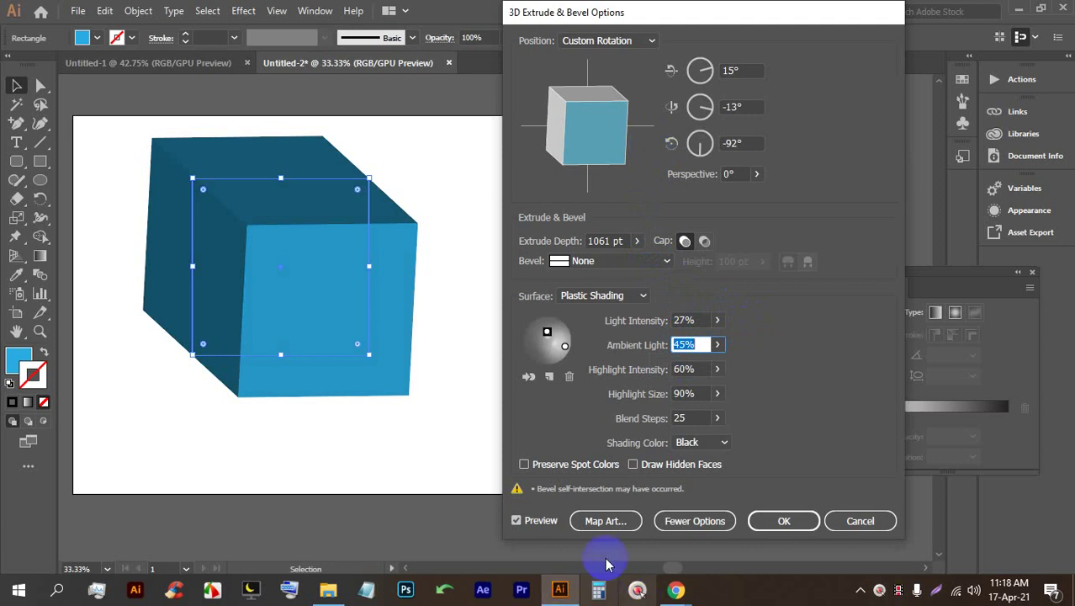
# Step: Try a highlight intensity of 0% on the cube, and raise it to 68%
pyautogui.click(716, 369)
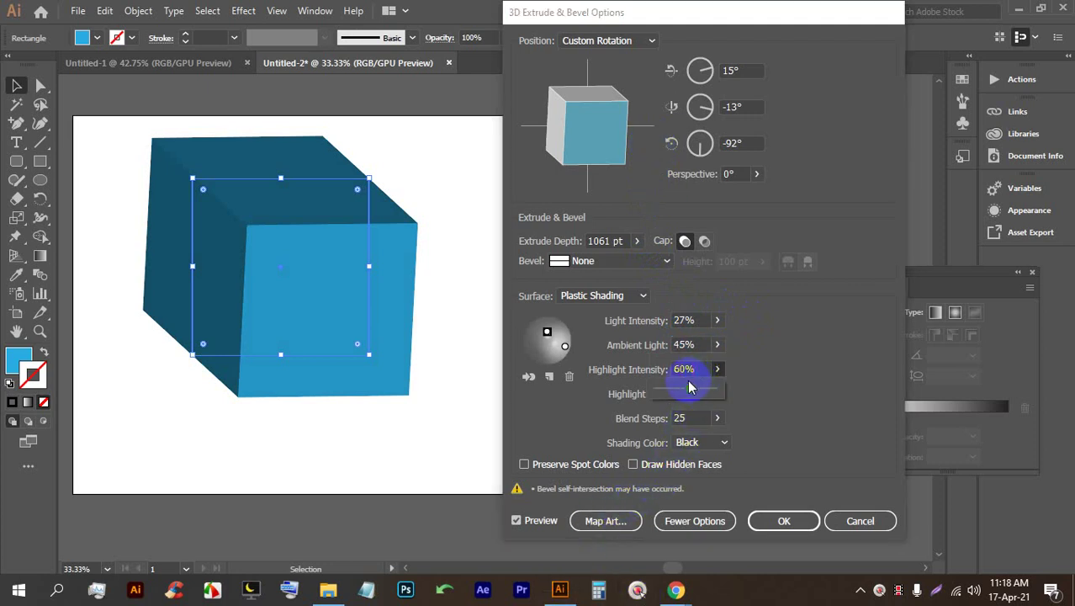
pyautogui.moveTo(688, 392); pyautogui.dragTo(657, 388)
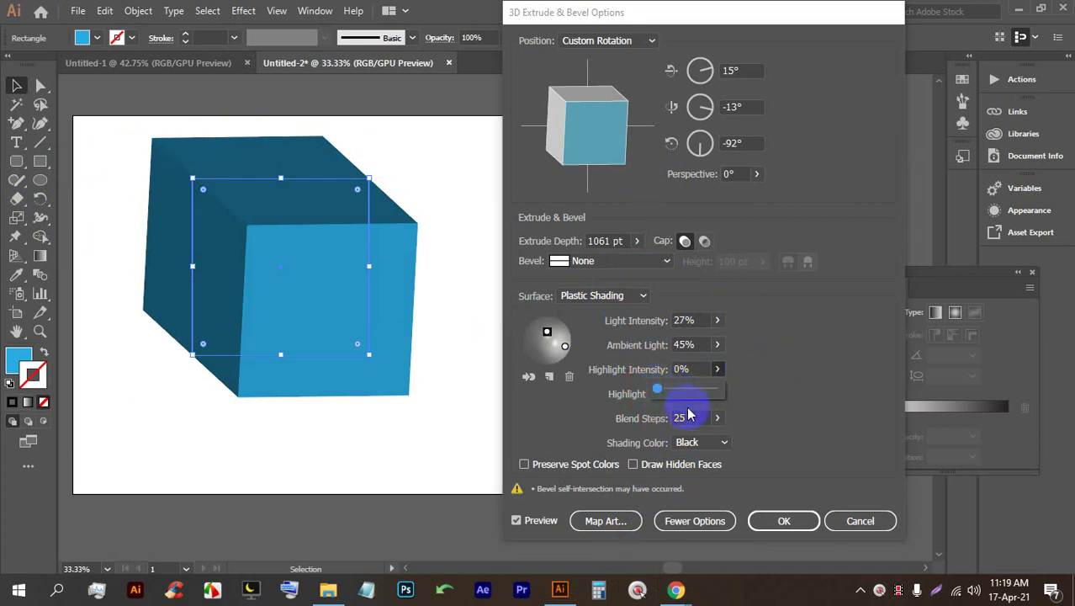
pyautogui.click(686, 417)
pyautogui.click(717, 368)
pyautogui.moveTo(653, 392); pyautogui.dragTo(692, 392)
# Step: Rotate the cube to 9°, -7° and -96°, and set the highlight intensity to 65%
pyautogui.click(582, 127)
pyautogui.moveTo(583, 127); pyautogui.dragTo(591, 172)
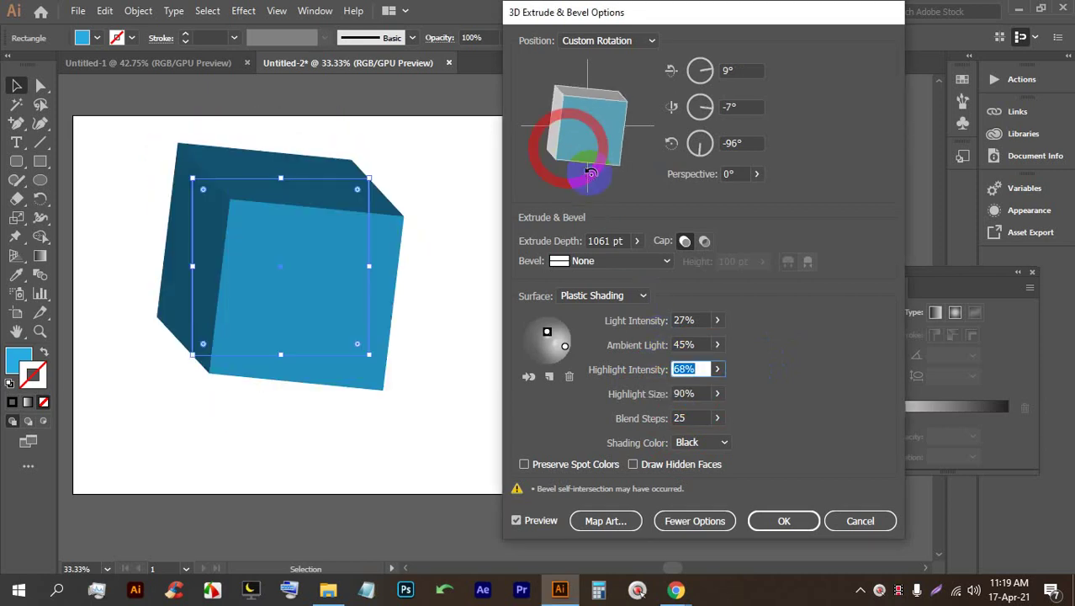
pyautogui.click(717, 369)
pyautogui.moveTo(695, 392); pyautogui.dragTo(695, 392)
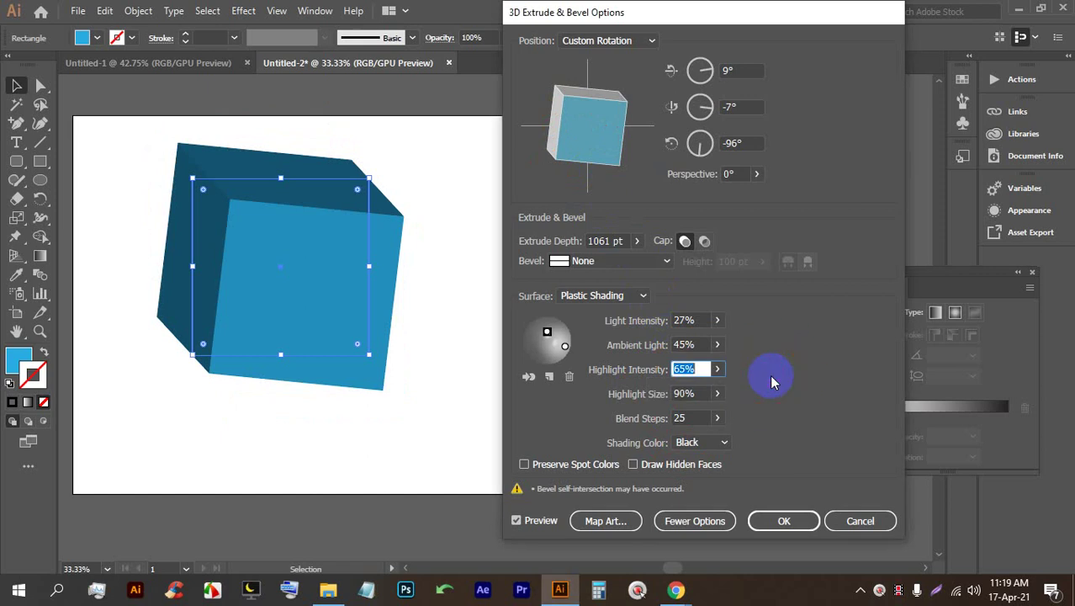
# Step: Set the highlight size of the cube's plastic shading to 87%
pyautogui.click(718, 394)
pyautogui.moveTo(715, 414)
pyautogui.mouseDown()
pyautogui.moveTo(666, 413)
pyautogui.moveTo(709, 418)
pyautogui.mouseUp()
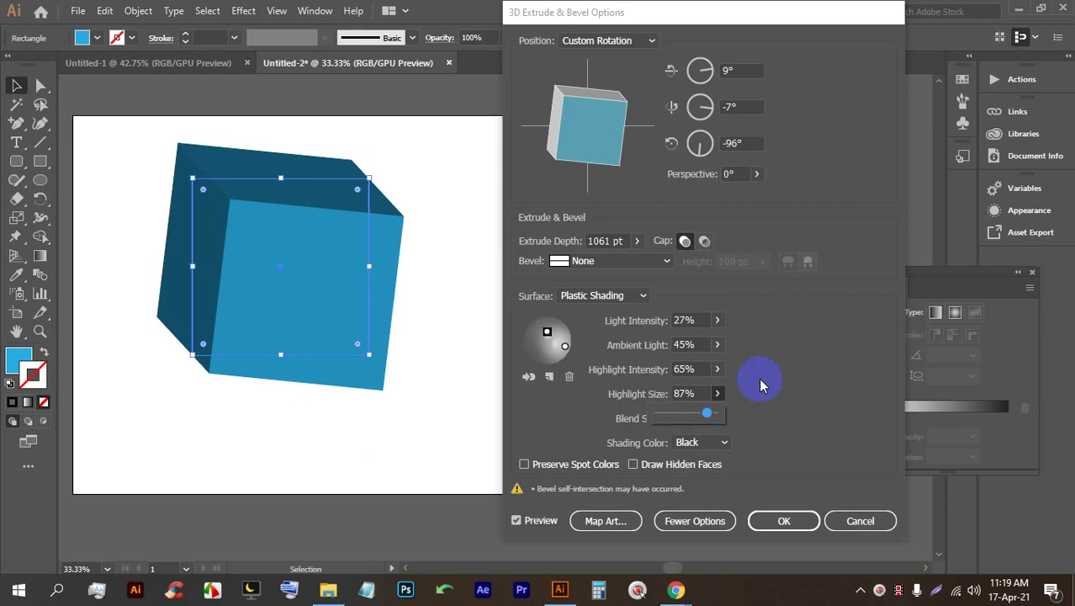
pyautogui.click(760, 381)
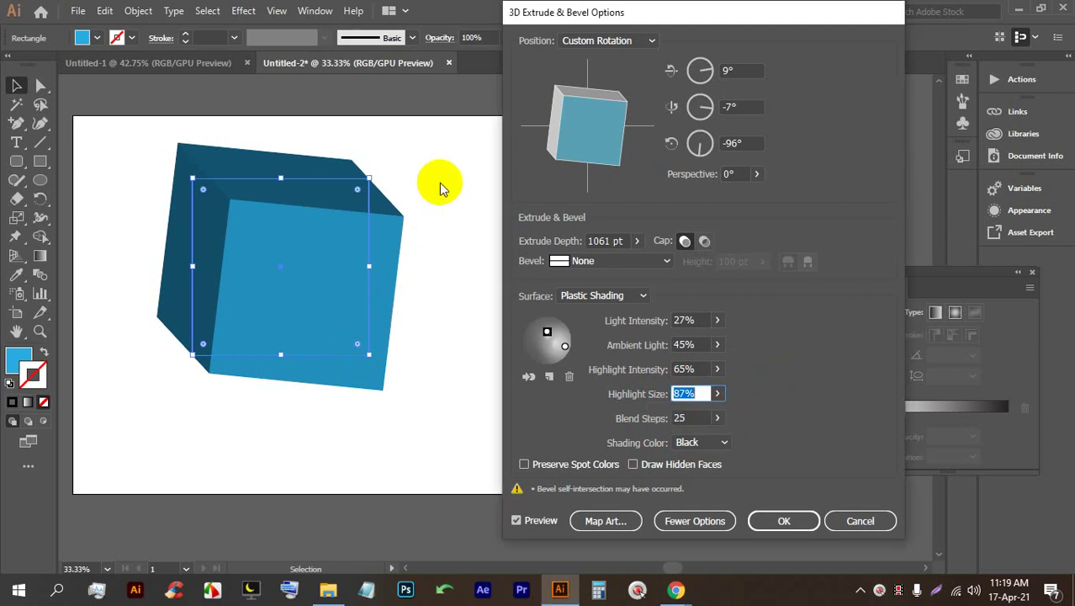
# Step: Rotate the cube to 24°, -10° and -91°, and set the blend steps to 43
pyautogui.moveTo(532, 142); pyautogui.dragTo(569, 124)
pyautogui.click(547, 216)
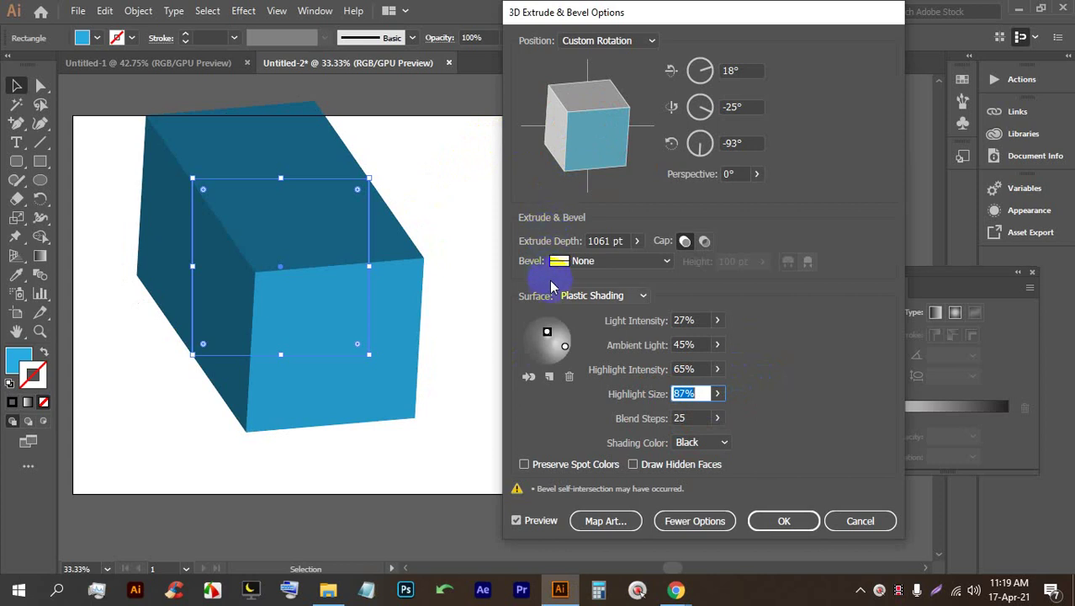
pyautogui.moveTo(577, 149); pyautogui.dragTo(594, 153)
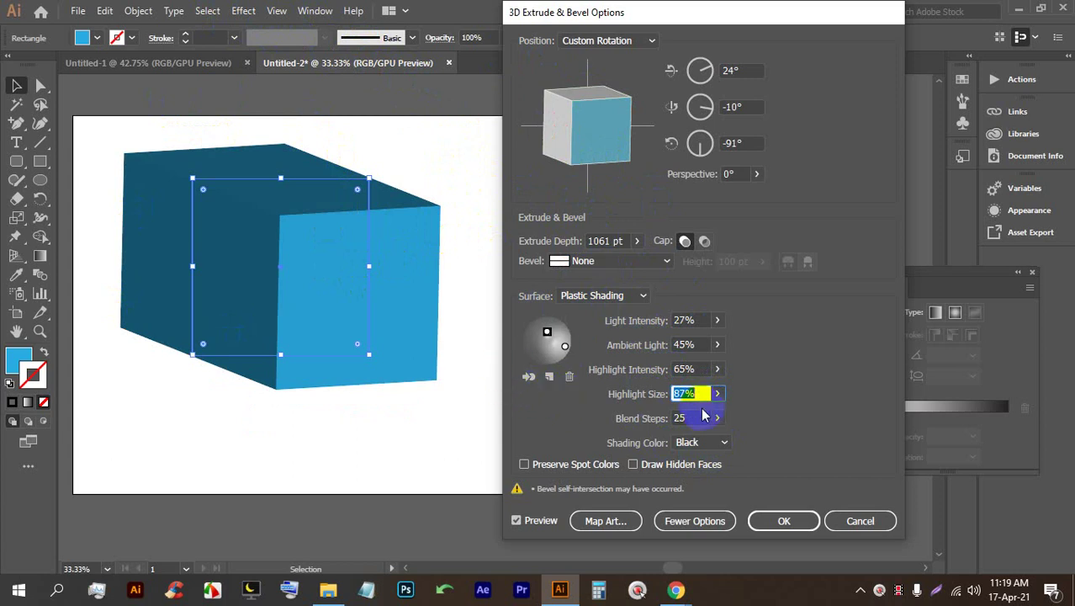
pyautogui.click(716, 419)
pyautogui.moveTo(674, 439)
pyautogui.mouseDown()
pyautogui.moveTo(704, 439)
pyautogui.moveTo(675, 438)
pyautogui.mouseUp()
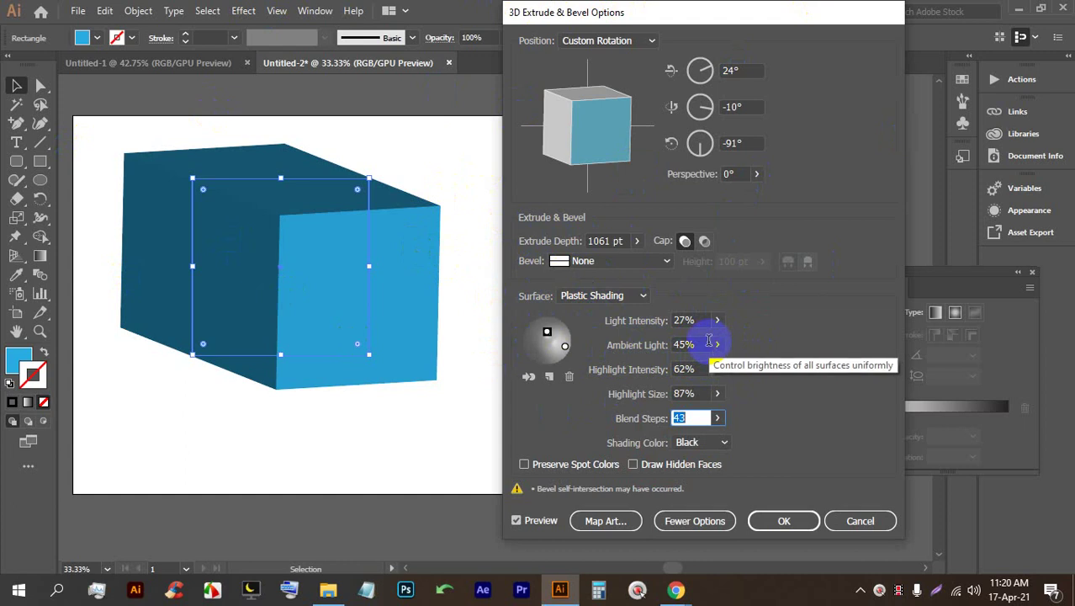
# Step: Cancel the 3D Extrude & Bevel options and delete the blue square from the artboard
pyautogui.click(853, 525)
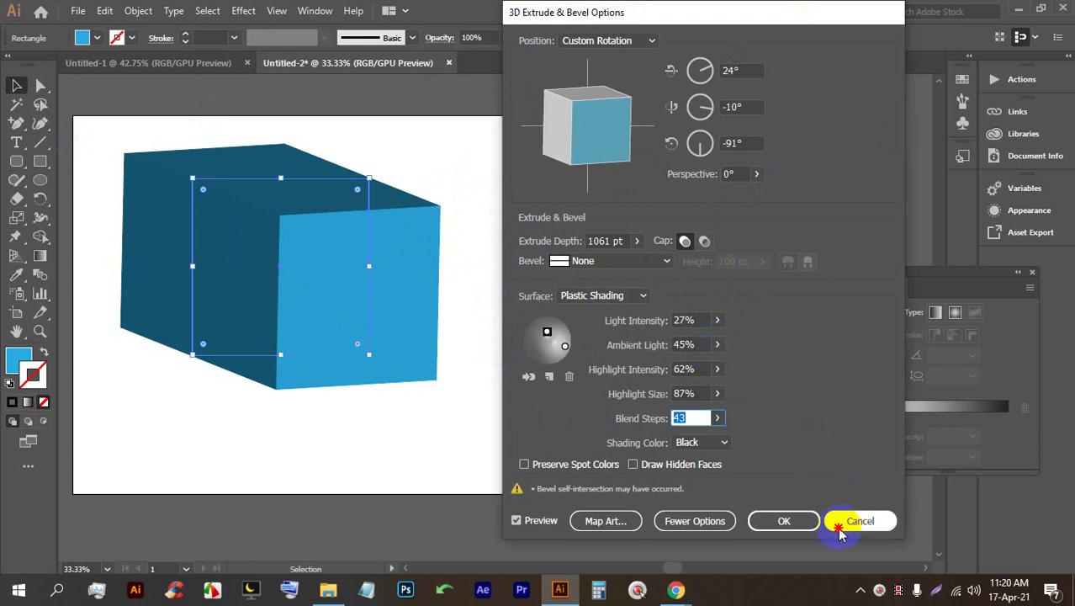
pyautogui.moveTo(363, 256); pyautogui.dragTo(703, 265)
pyautogui.press('BackSpace')
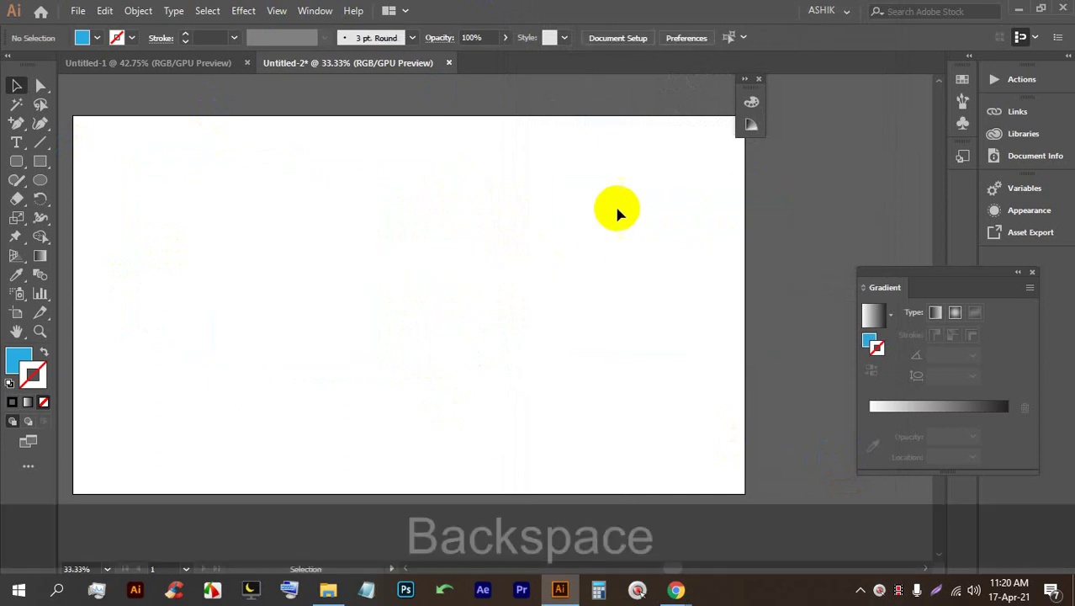
pyautogui.click(242, 11)
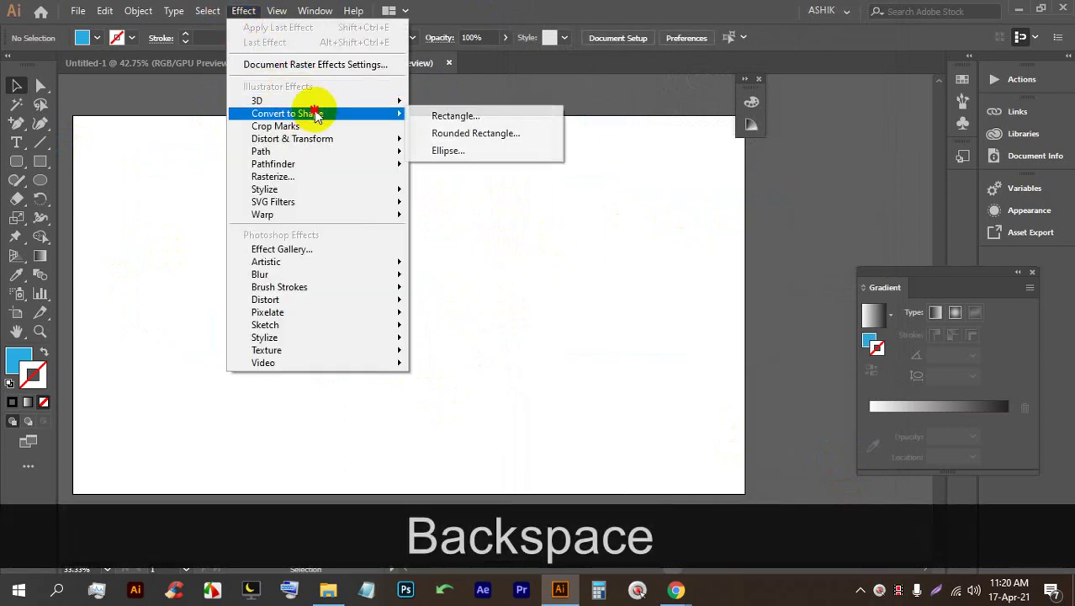
pyautogui.click(320, 101)
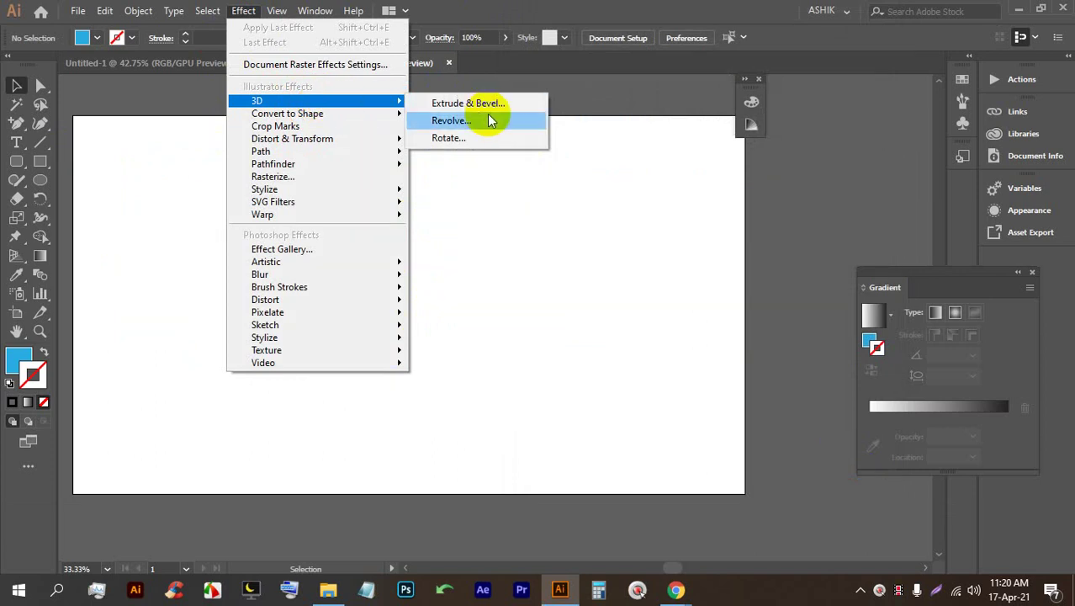
# Step: Draw a blue circle left of the artboard's centre and a vertical line through its middle, extending past the circle at both ends
pyautogui.click(42, 180)
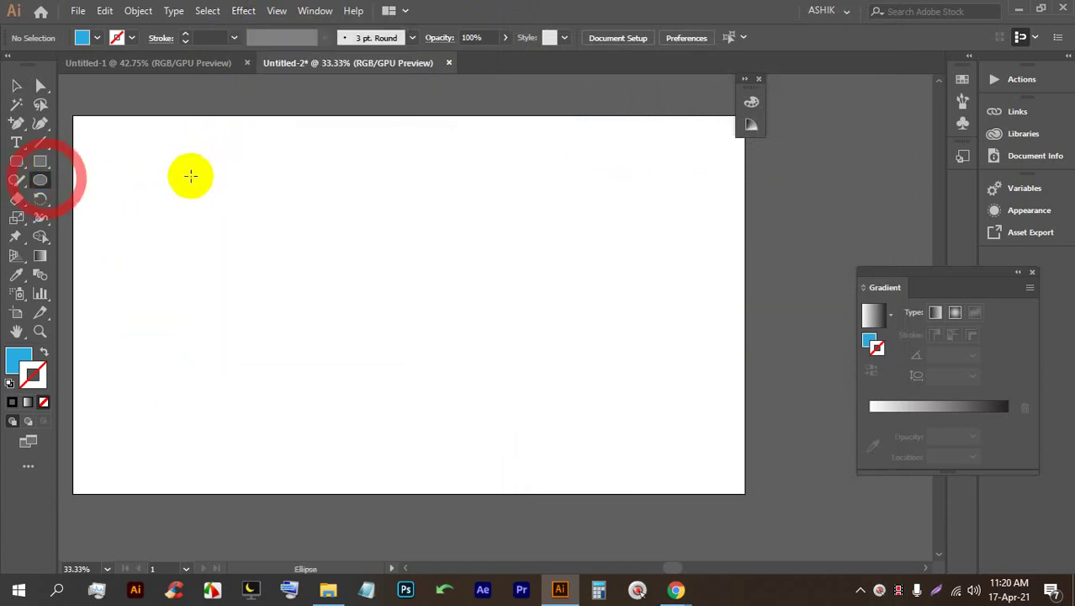
pyautogui.moveTo(250, 208); pyautogui.dragTo(476, 367)
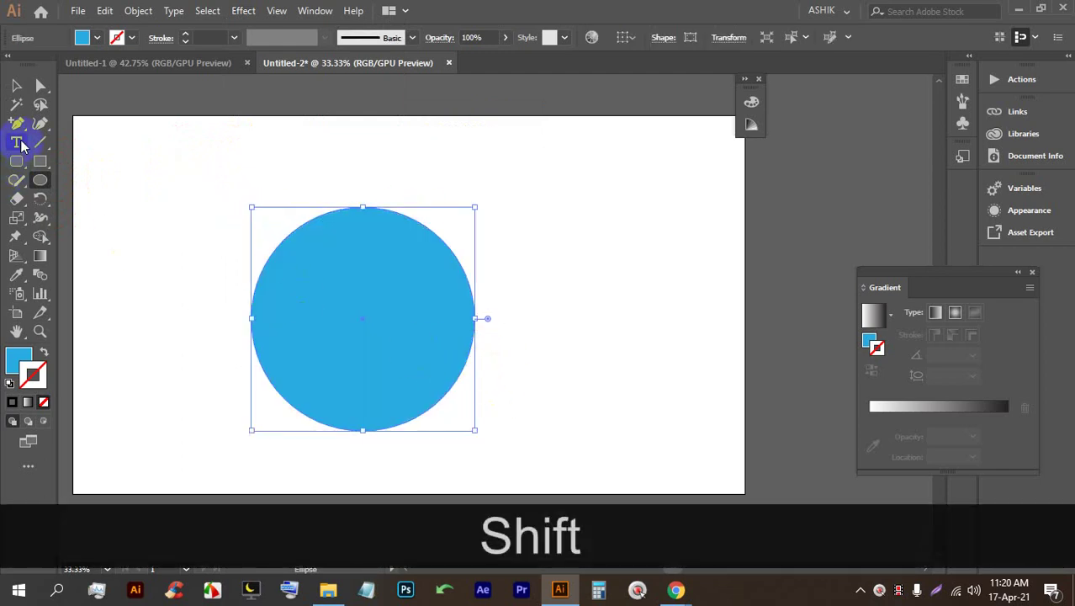
pyautogui.moveTo(360, 159); pyautogui.dragTo(369, 503)
# Step: Select the circle and the vertical line and align them to each other's horizontal centre
pyautogui.click(16, 84)
pyautogui.click(227, 144)
pyautogui.moveTo(183, 130); pyautogui.dragTo(476, 388)
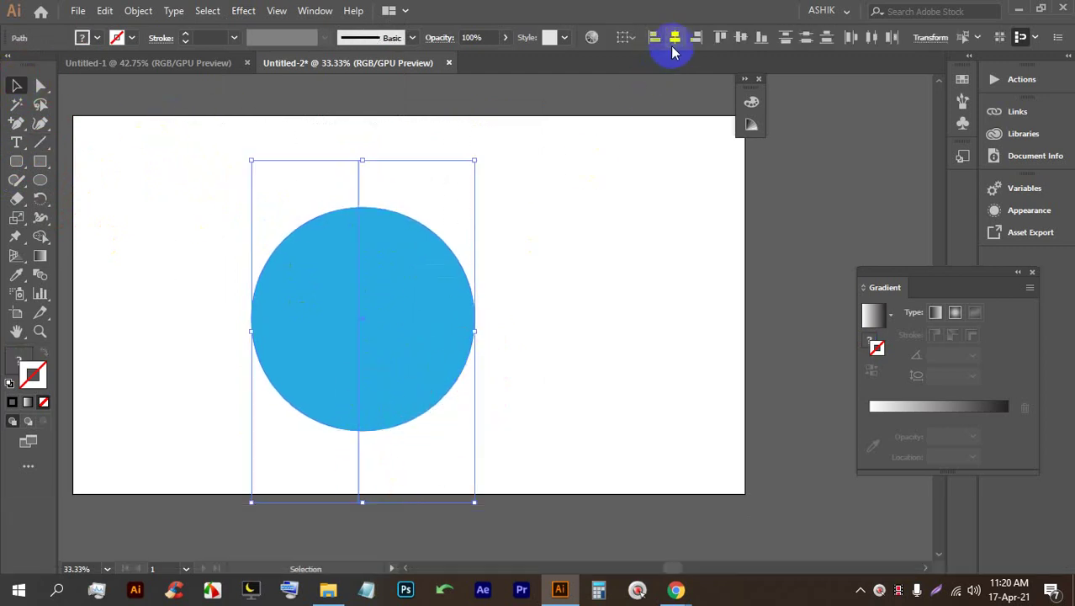
pyautogui.click(675, 37)
# Step: Select the circle and the line together and split the circle into two halves with the Pathfinder Divide operation
pyautogui.scroll(-2, 422, 212)
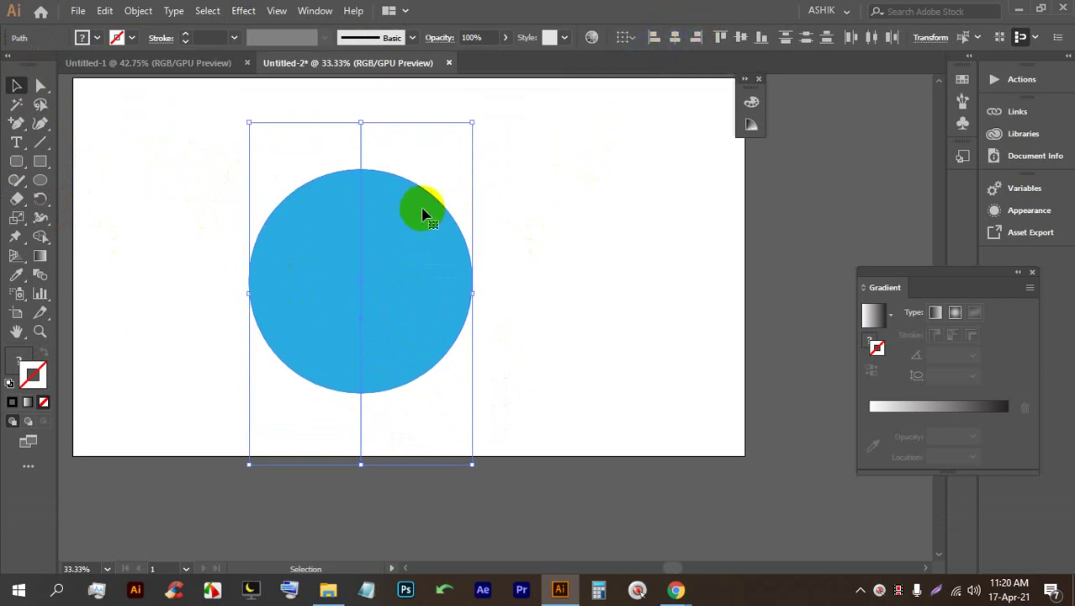
pyautogui.click(566, 382)
pyautogui.moveTo(567, 382); pyautogui.dragTo(202, 217)
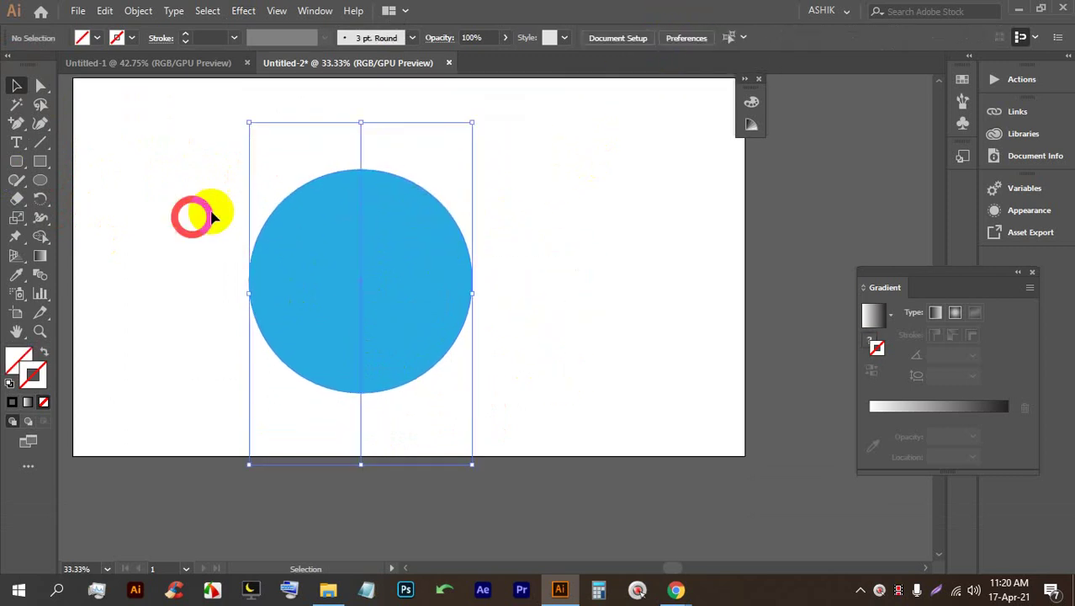
pyautogui.click(243, 11)
pyautogui.moveTo(276, 11)
pyautogui.moveTo(234, 10)
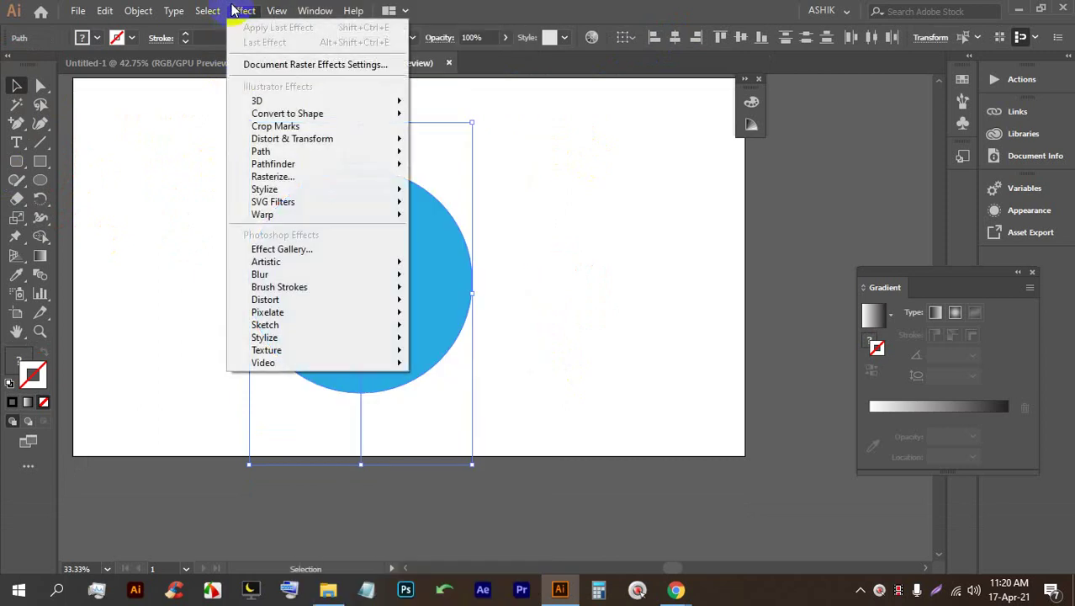
pyautogui.click(277, 10)
pyautogui.click(313, 10)
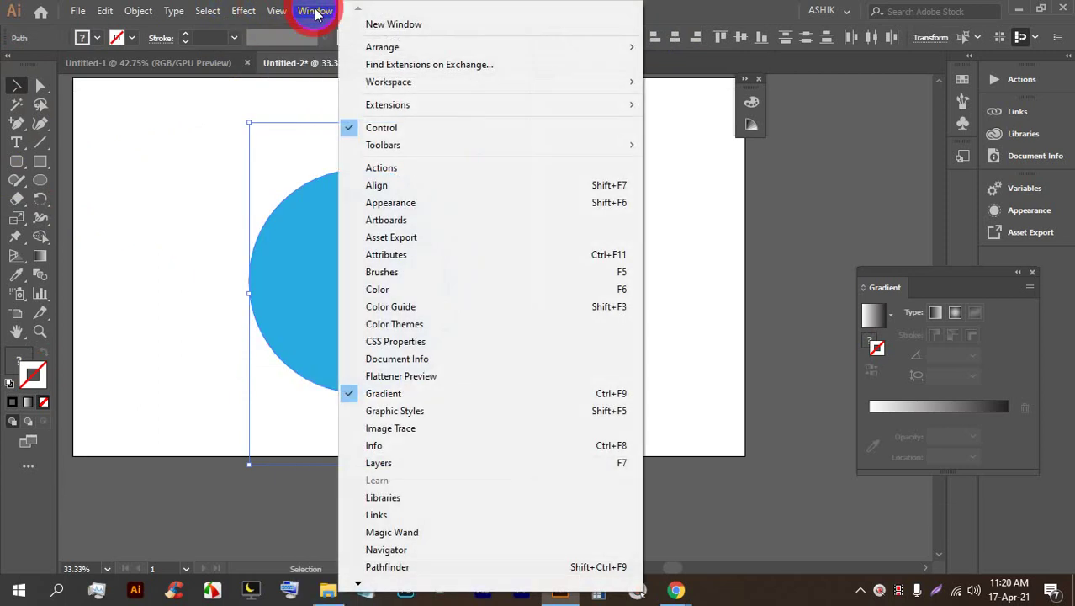
pyautogui.click(383, 566)
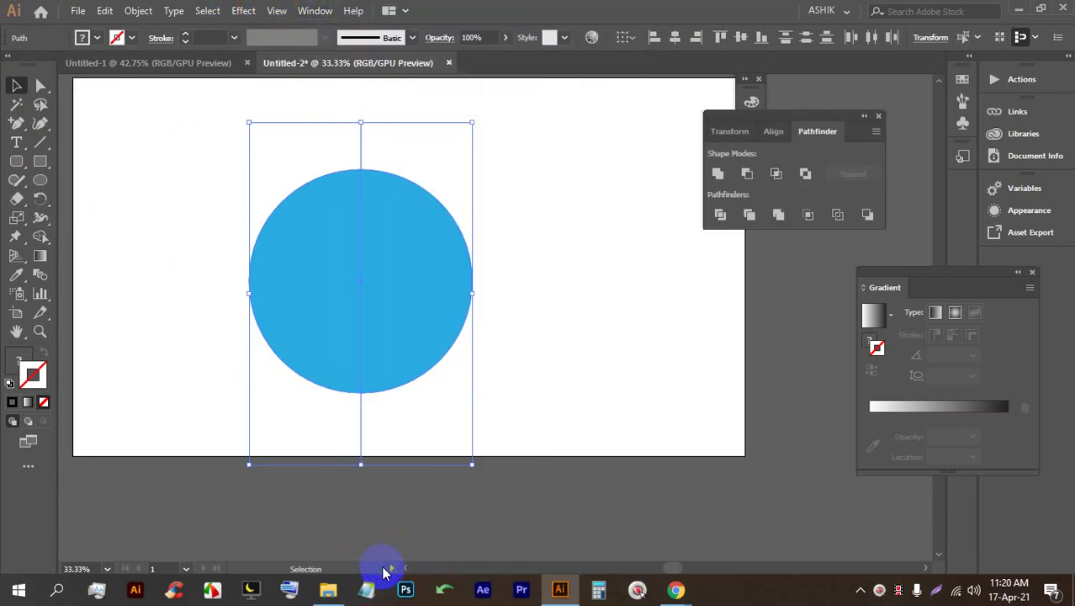
pyautogui.click(720, 214)
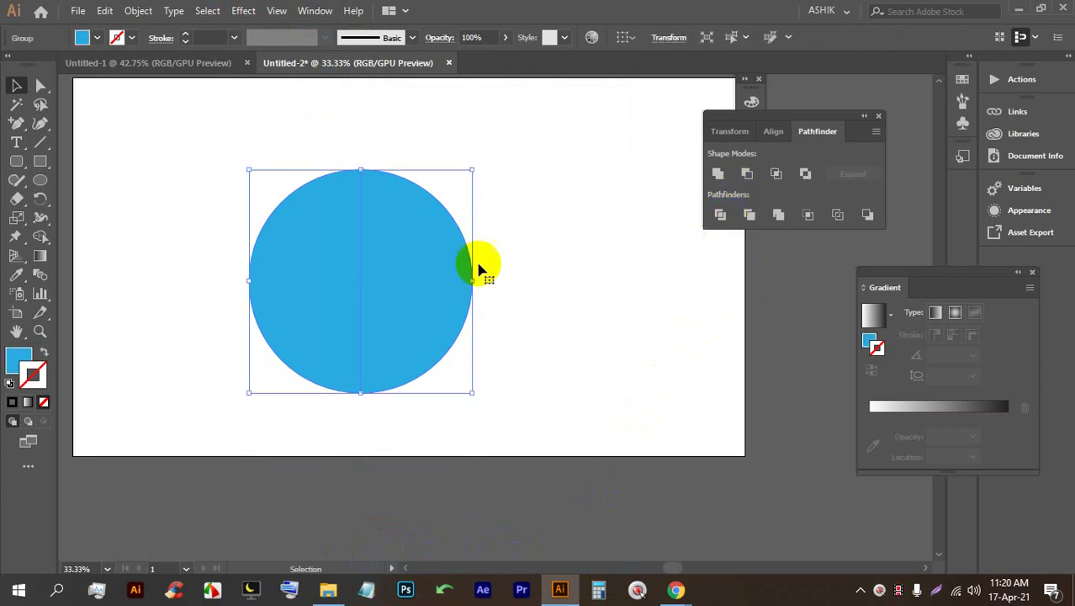
# Step: Ungroup the divided circle and delete its left half
pyautogui.rightClick(439, 266)
pyautogui.click(512, 393)
pyautogui.click(537, 373)
pyautogui.click(303, 314)
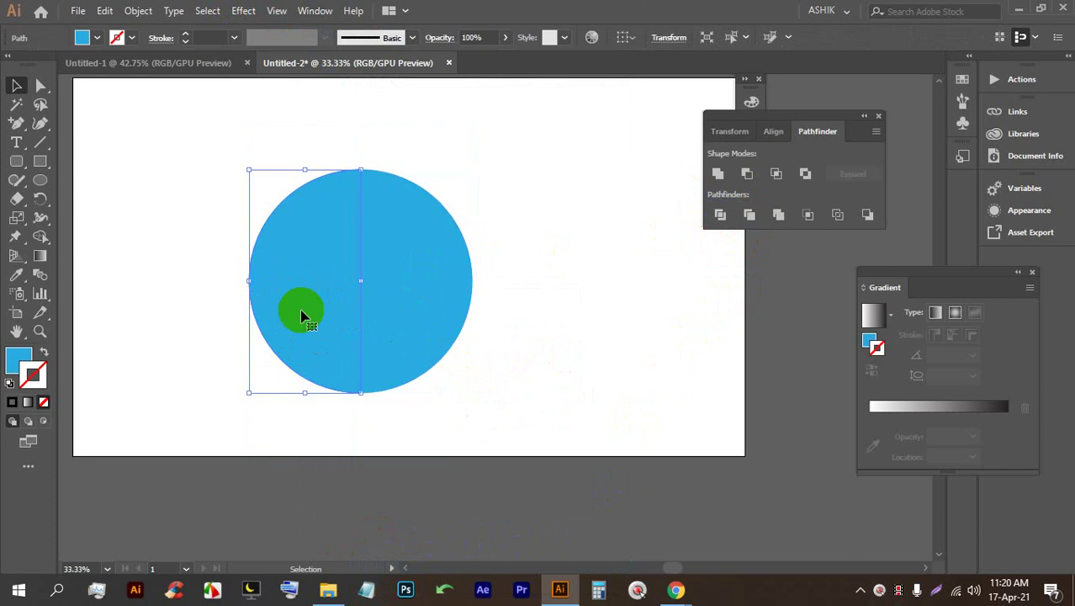
pyautogui.press('BackSpace')
# Step: Move the remaining half circle slightly left and scale it down proportionally
pyautogui.moveTo(403, 327); pyautogui.dragTo(324, 306)
pyautogui.press('shift')
pyautogui.moveTo(348, 178); pyautogui.dragTo(352, 278)
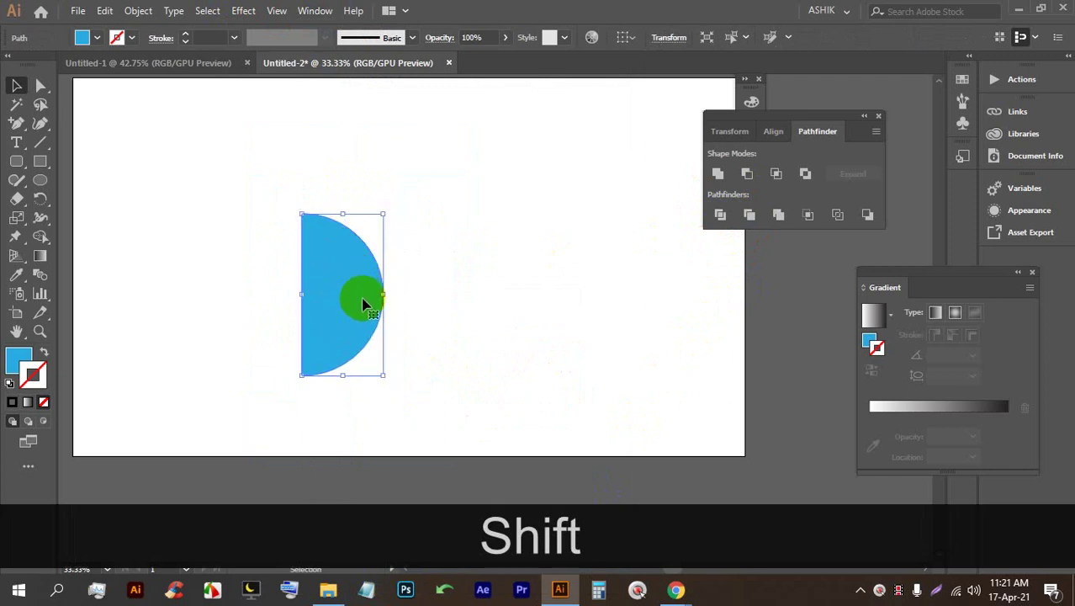
pyautogui.click(503, 297)
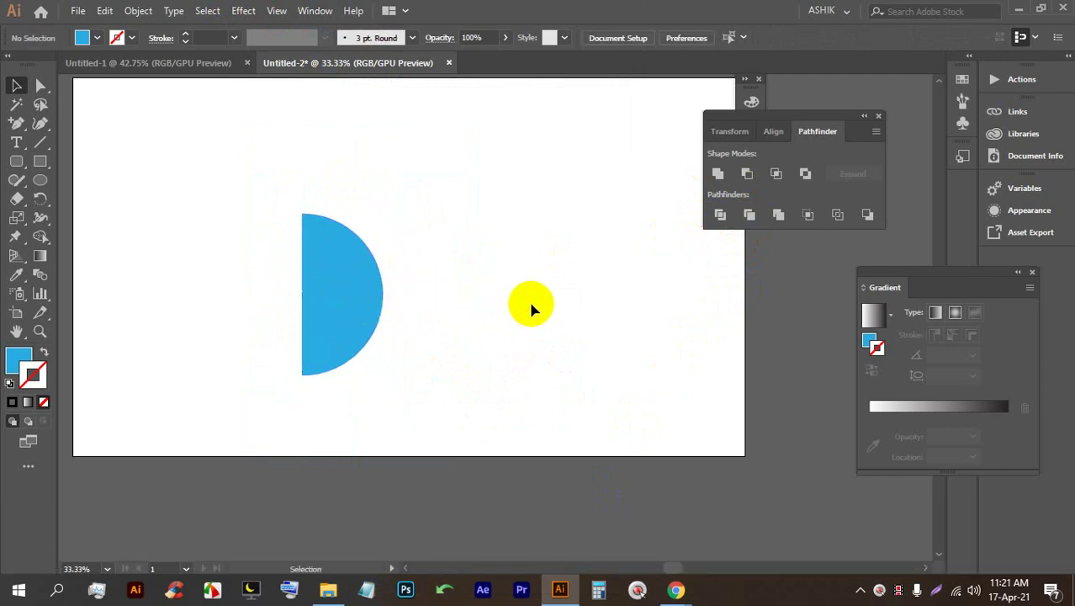
# Step: Preview the half circle as a 3D Revolve of 360° from its left edge, and cancel the options
pyautogui.click(319, 268)
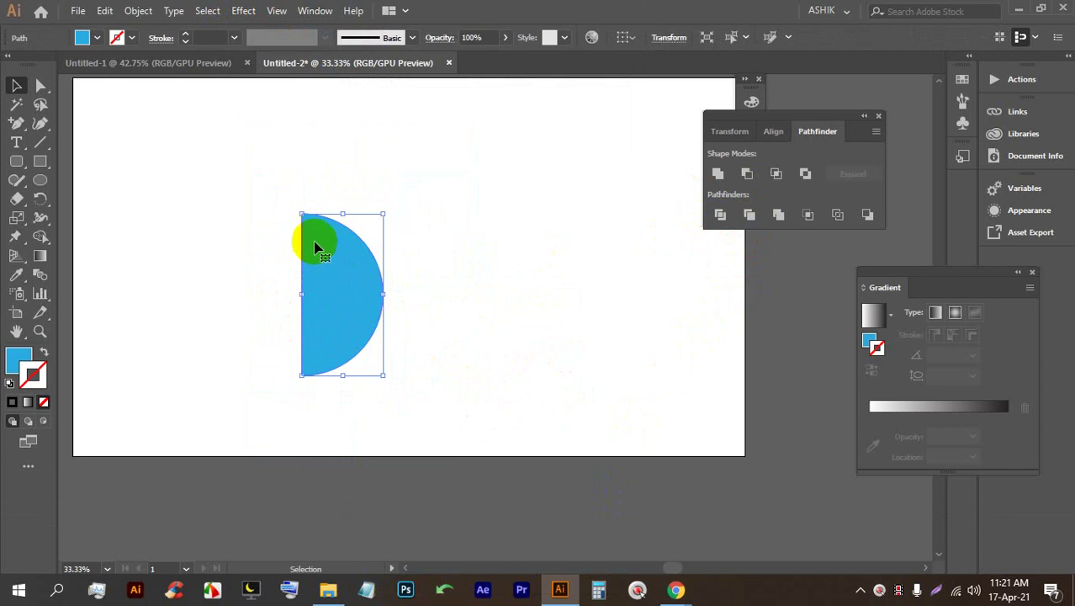
pyautogui.click(242, 10)
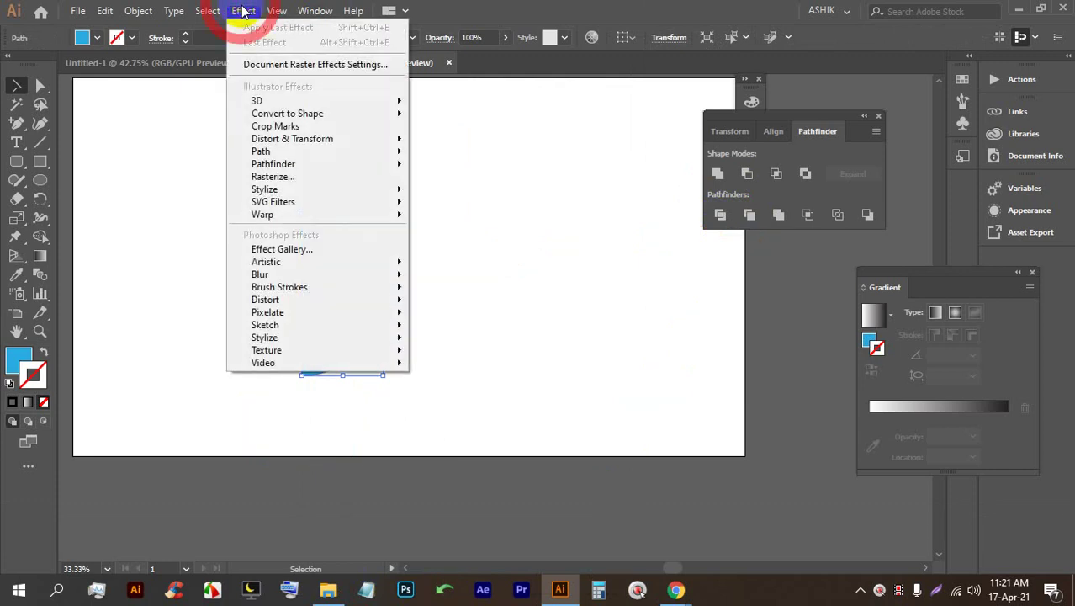
pyautogui.moveTo(252, 103)
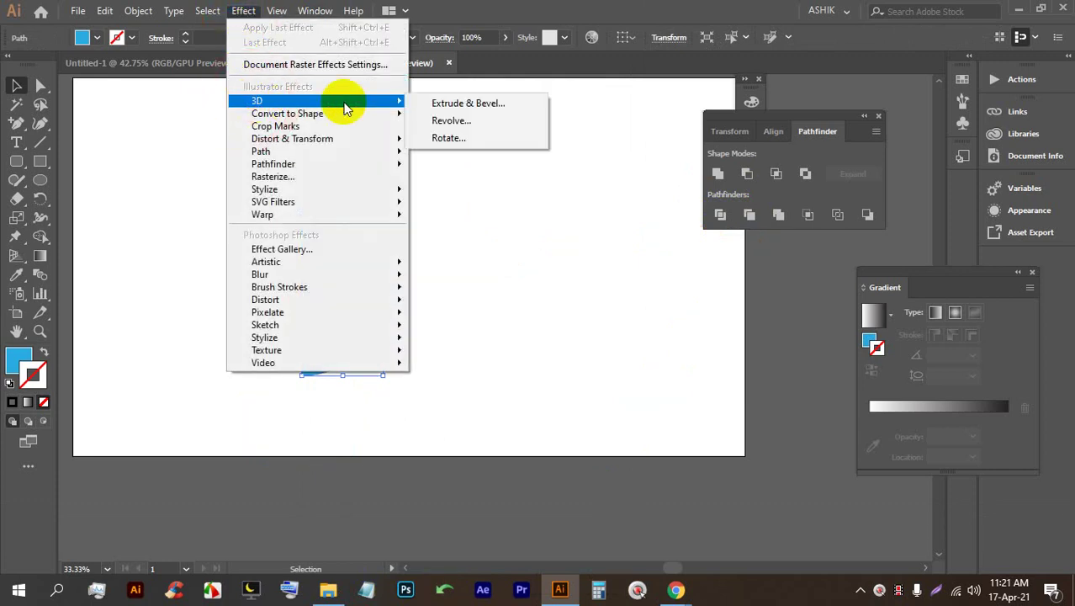
pyautogui.click(454, 121)
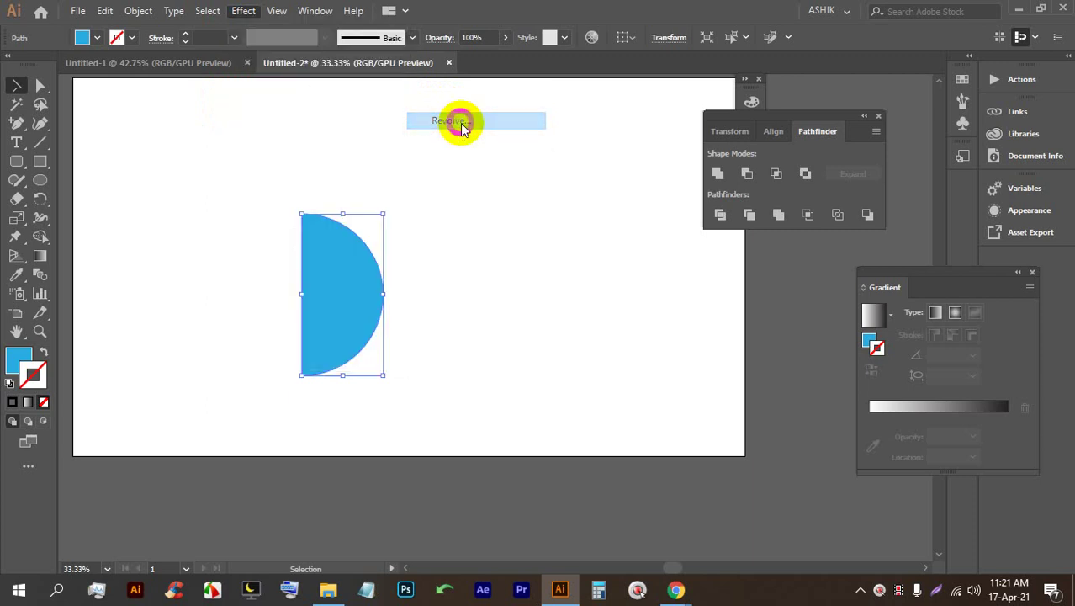
pyautogui.click(517, 343)
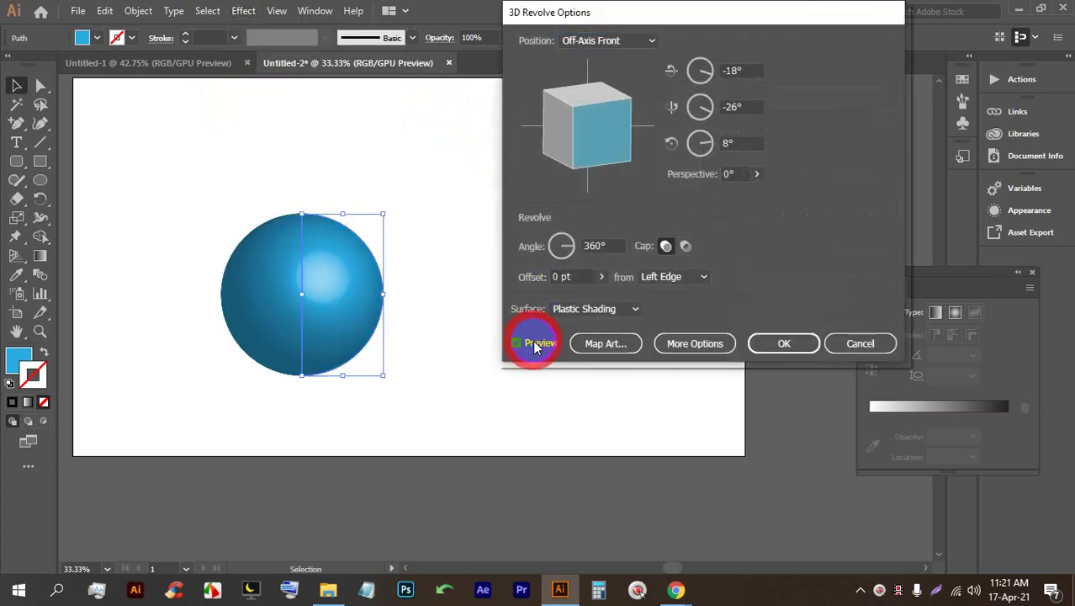
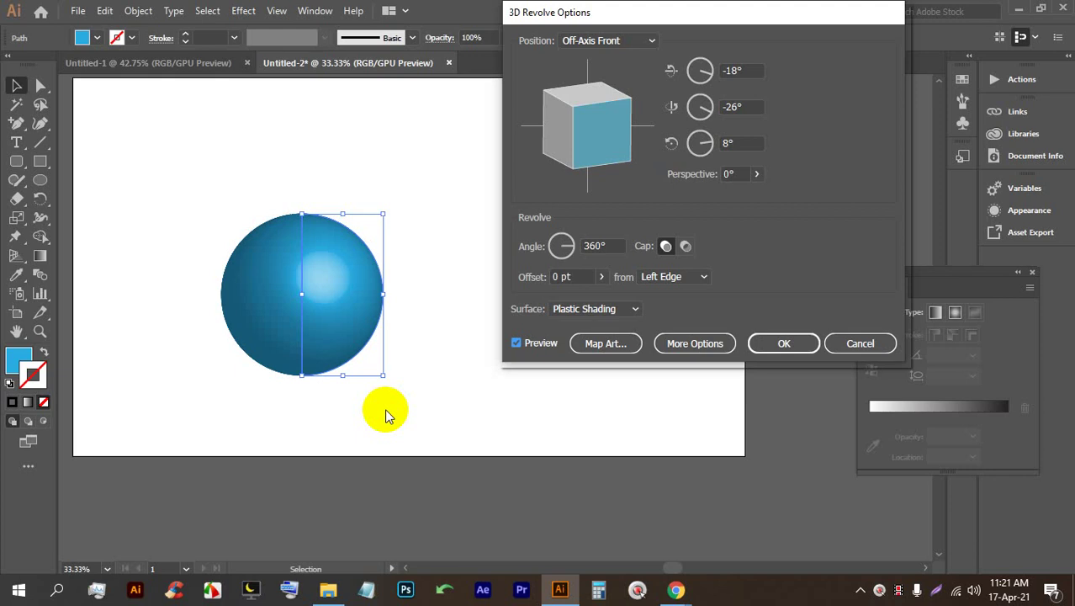
pyautogui.click(859, 343)
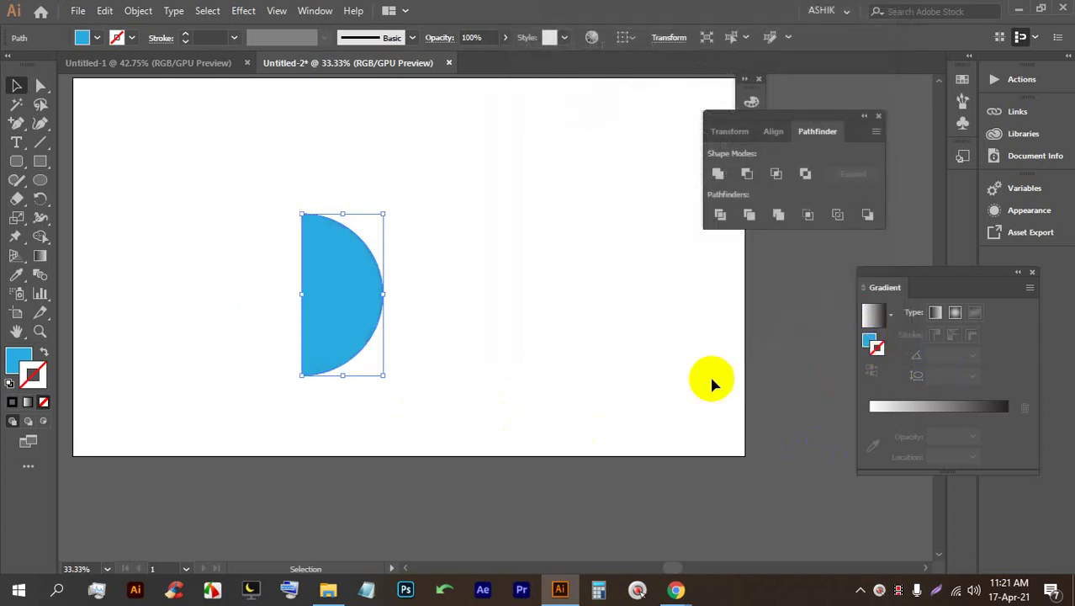
# Step: Move the half circle to the upper-left area of the artboard
pyautogui.scroll(2, 378, 479)
pyautogui.scroll(1, 381, 486)
pyautogui.moveTo(335, 419); pyautogui.dragTo(156, 304)
pyautogui.press('alt')
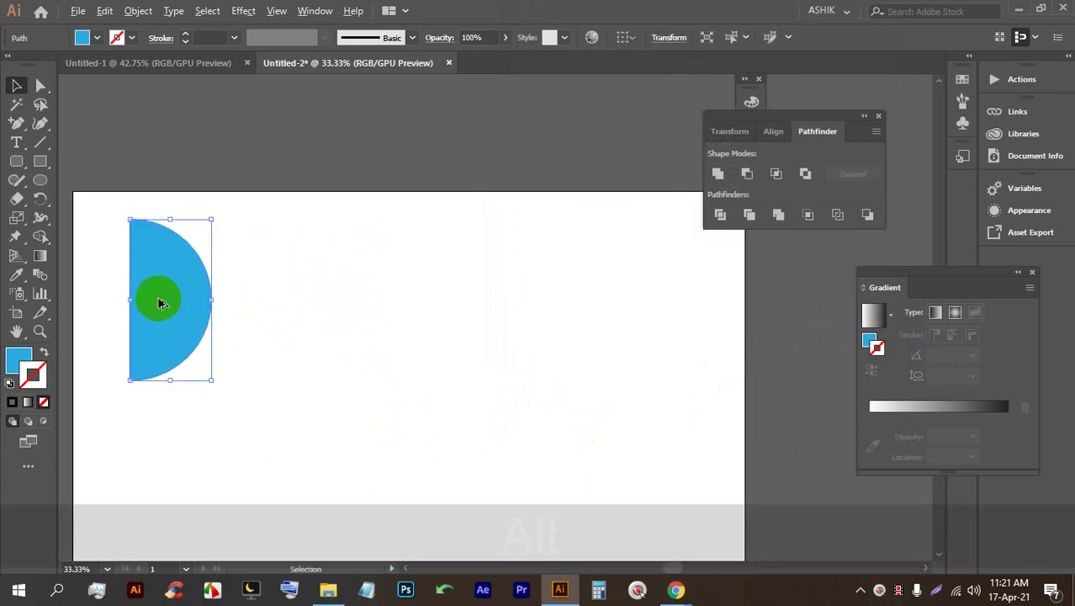
pyautogui.click(232, 271)
pyautogui.scroll(2, 156, 276)
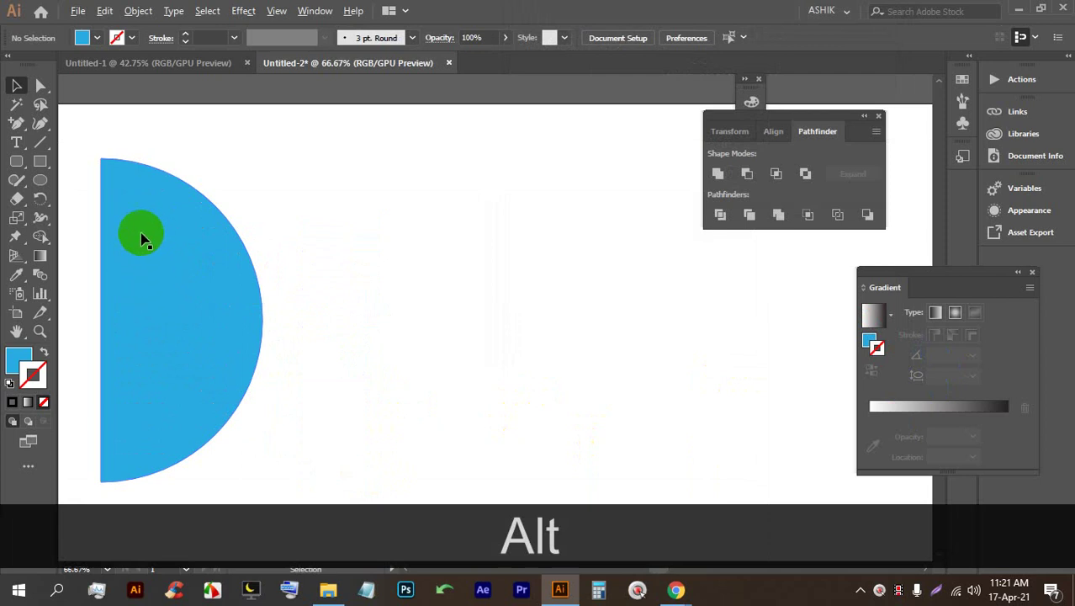
pyautogui.scroll(-3, 143, 220)
# Step: Draw a full blue circle near the artboard's centre, to the right of the half circle
pyautogui.click(41, 180)
pyautogui.moveTo(290, 254); pyautogui.dragTo(379, 375)
pyautogui.scroll(2, 379, 374)
pyautogui.scroll(-2, 293, 303)
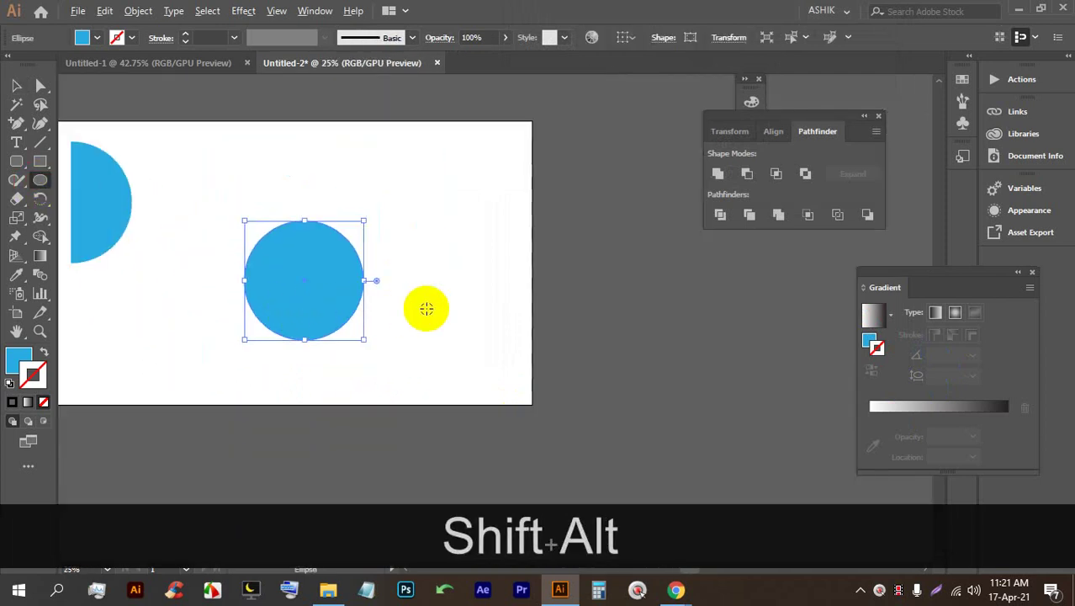
pyautogui.scroll(1, 504, 295)
pyautogui.scroll(1, 348, 242)
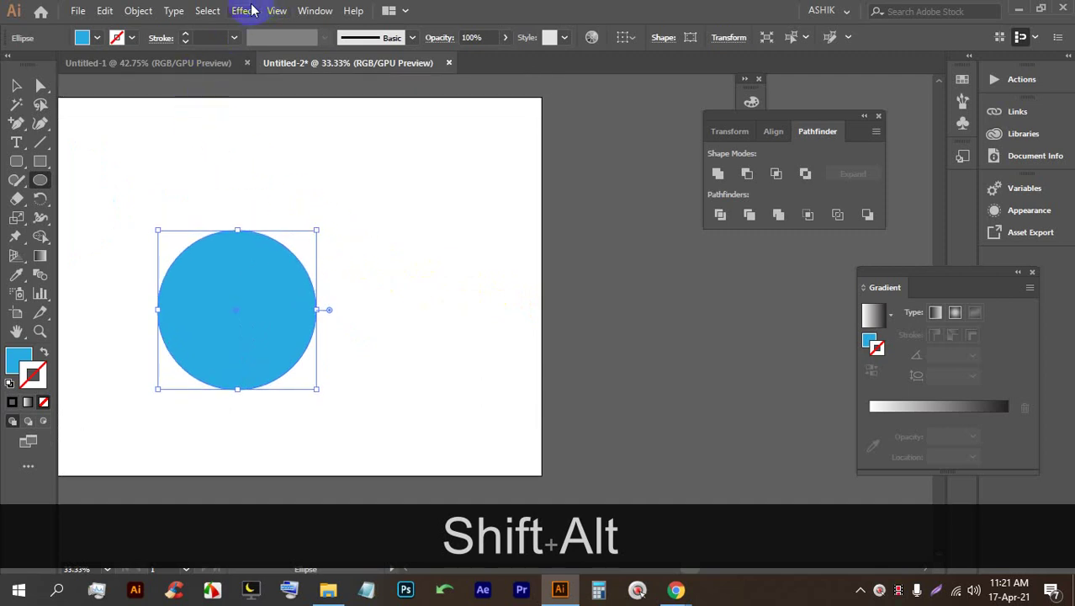
# Step: Start the 3D Revolve effect on the full circle and enable its preview
pyautogui.click(244, 10)
pyautogui.moveTo(269, 98)
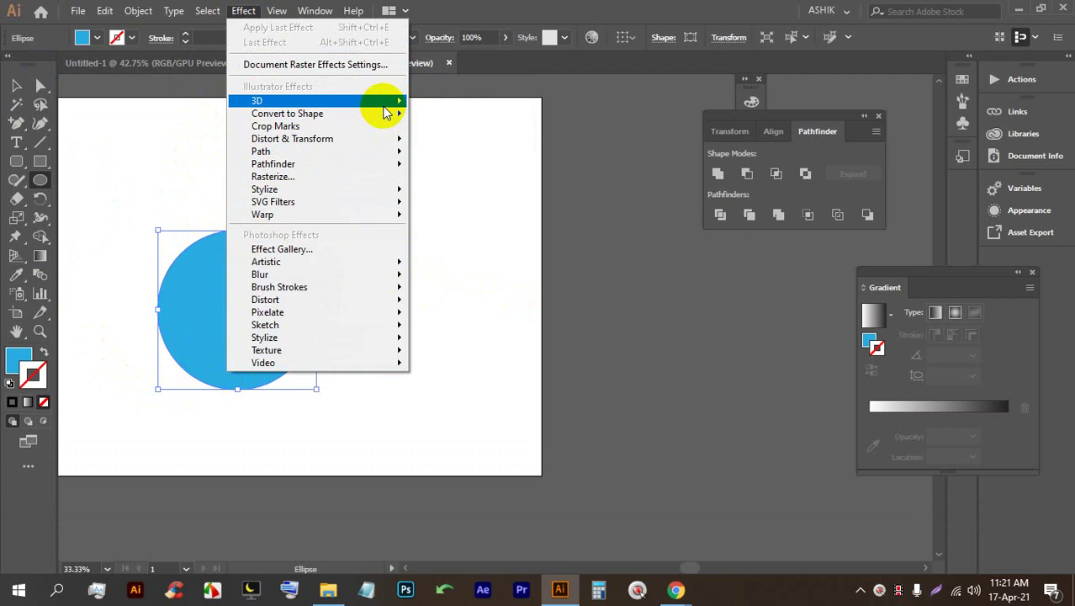
pyautogui.click(461, 121)
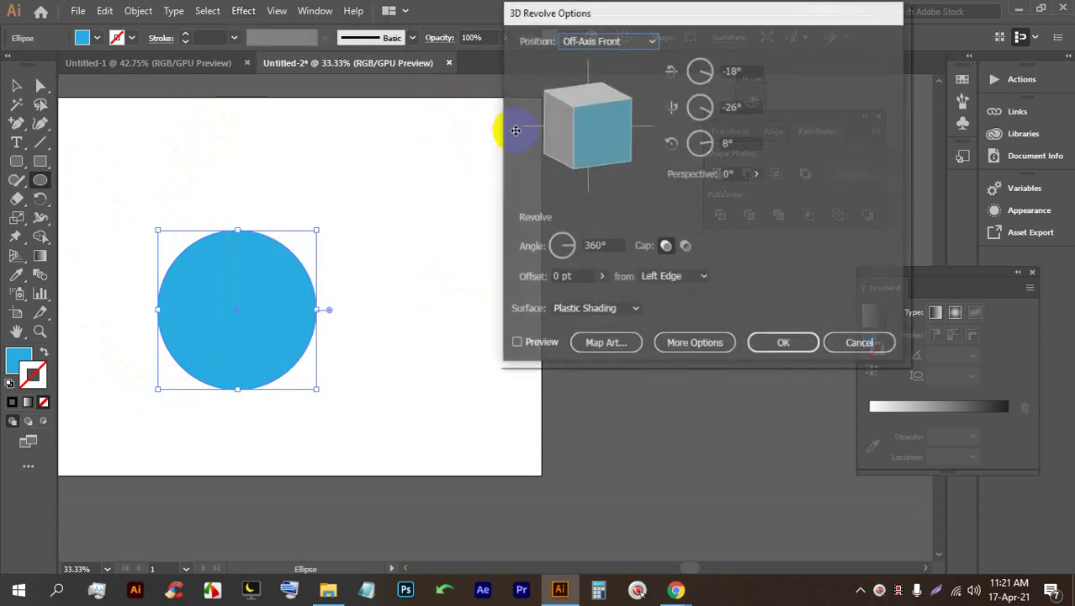
pyautogui.click(540, 341)
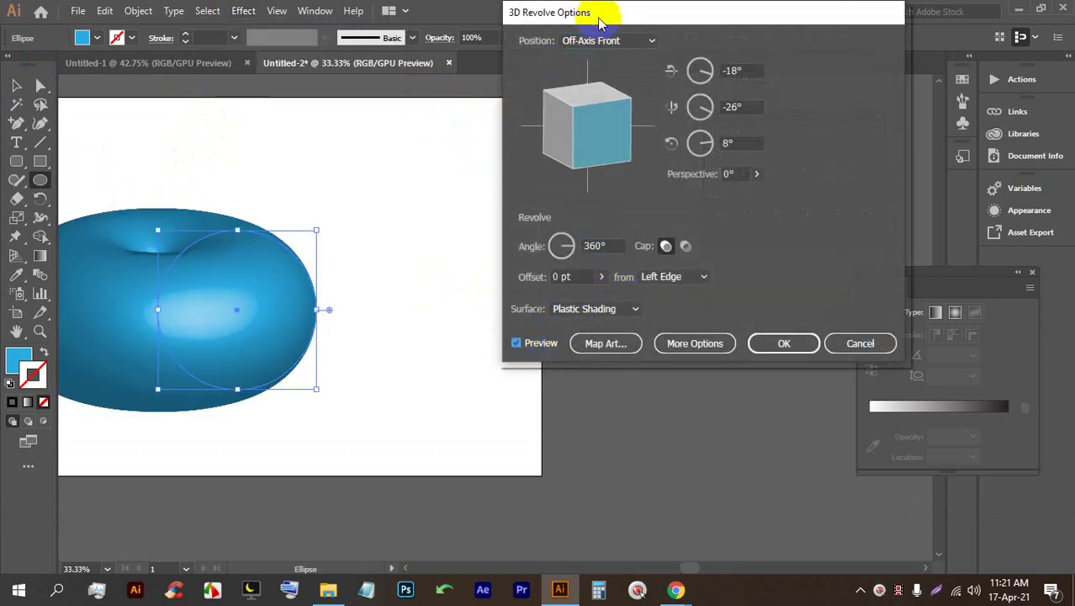
# Step: Rotate the revolved circle freely to a custom orientation of -46°, -19° and 11°
pyautogui.moveTo(599, 14); pyautogui.dragTo(700, 77)
pyautogui.moveTo(723, 195); pyautogui.dragTo(692, 203)
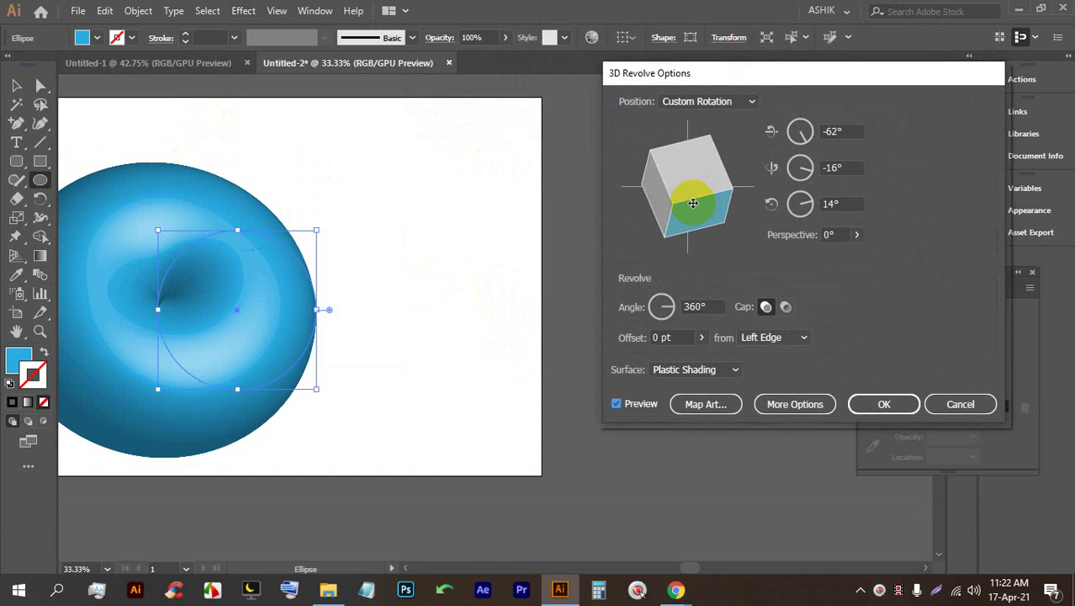
pyautogui.moveTo(693, 203); pyautogui.dragTo(692, 203)
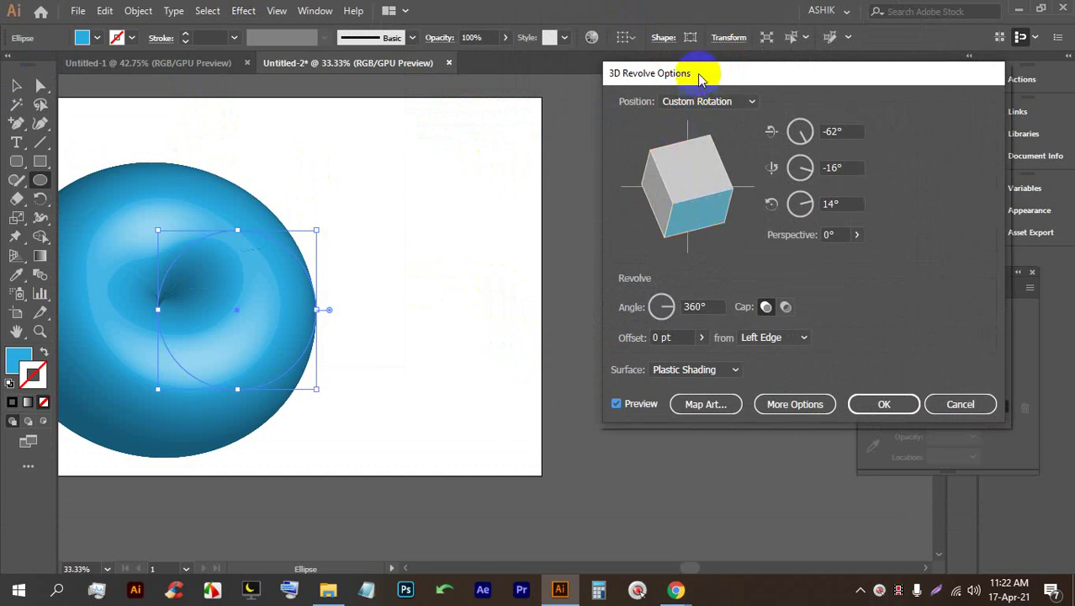
pyautogui.moveTo(698, 73); pyautogui.dragTo(664, 73)
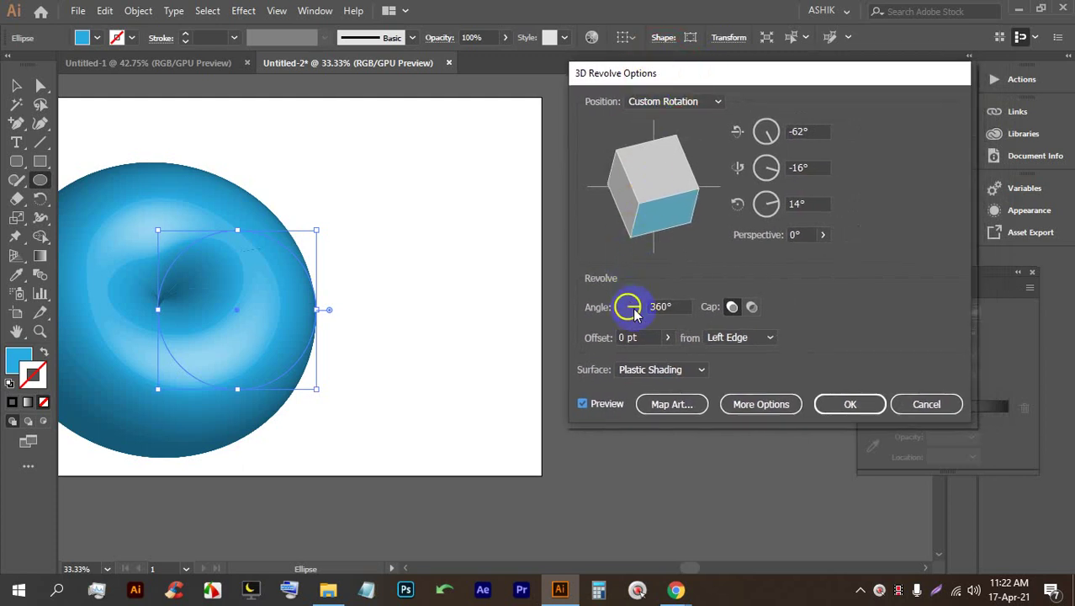
pyautogui.moveTo(656, 182); pyautogui.dragTo(656, 211)
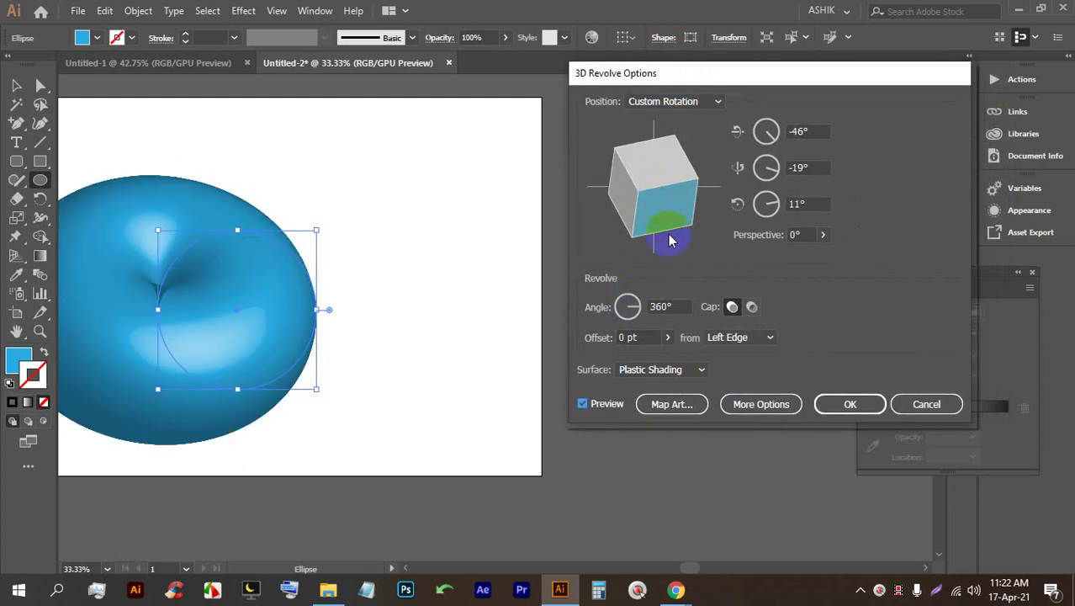
# Step: Set the revolve offset to 167 pt from the left edge and rotate the ring to -65°, -9° and 13°
pyautogui.click(661, 335)
pyautogui.click(608, 357)
pyautogui.moveTo(613, 362); pyautogui.dragTo(619, 355)
pyautogui.moveTo(641, 197); pyautogui.dragTo(661, 178)
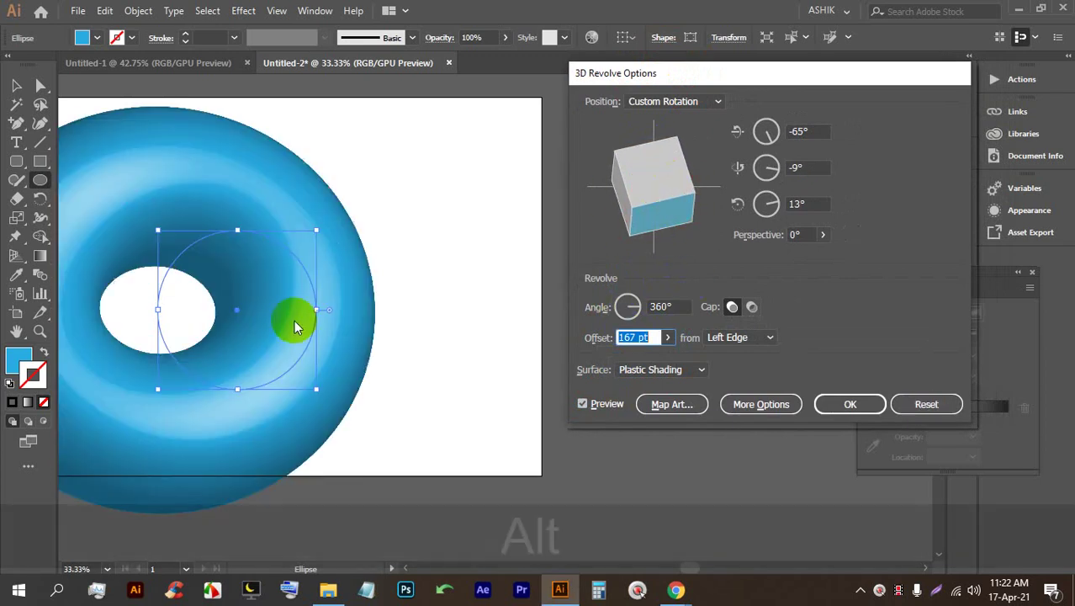
# Step: Cancel the 3D Revolve options and delete the full circle from the artboard
pyautogui.keyDown('alt'); pyautogui.click(916, 407); pyautogui.keyUp('alt')
pyautogui.click(915, 406)
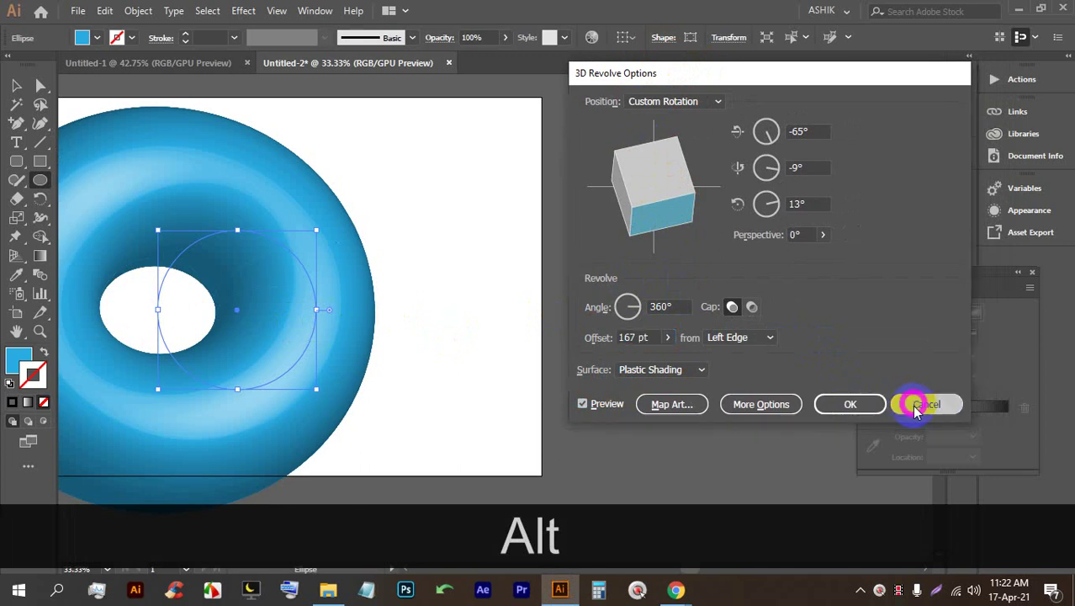
pyautogui.scroll(-2, 401, 332)
pyautogui.scroll(2, 138, 283)
pyautogui.scroll(-2, 497, 360)
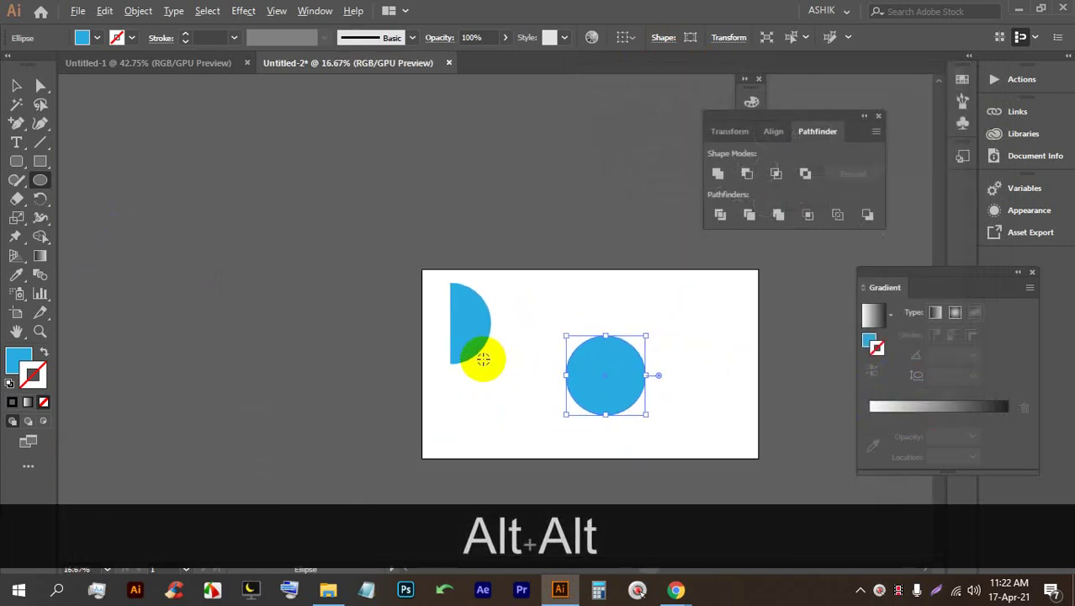
pyautogui.scroll(2, 720, 439)
pyautogui.click(16, 85)
pyautogui.click(377, 312)
pyautogui.press('BackSpace')
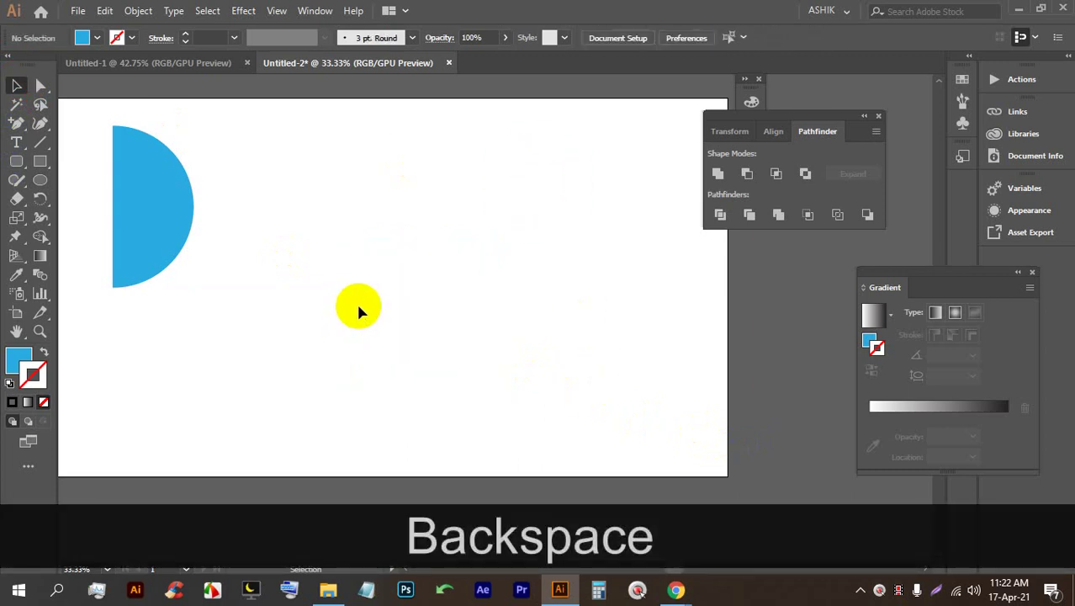
# Step: Move the half circle right and down, towards the middle of the artboard
pyautogui.moveTo(158, 207); pyautogui.dragTo(321, 286)
pyautogui.scroll(1, 320, 286)
pyautogui.scroll(-1, 316, 261)
pyautogui.scroll(-1, 290, 284)
pyautogui.press('space')
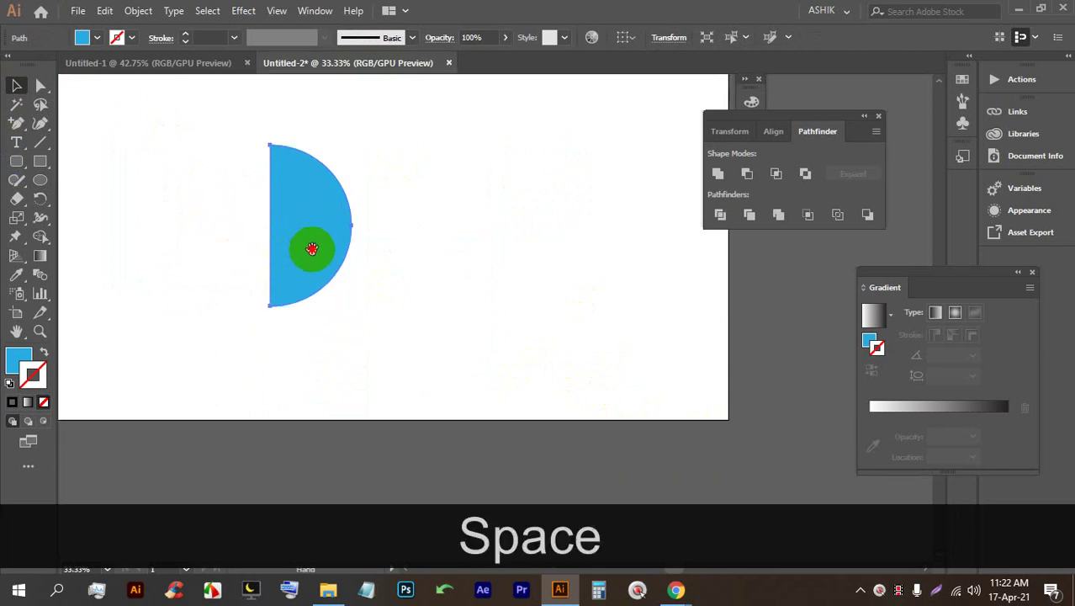
pyautogui.moveTo(307, 248); pyautogui.dragTo(247, 227)
# Step: Start the 3D Revolve effect on the half circle and enable its preview
pyautogui.click(243, 11)
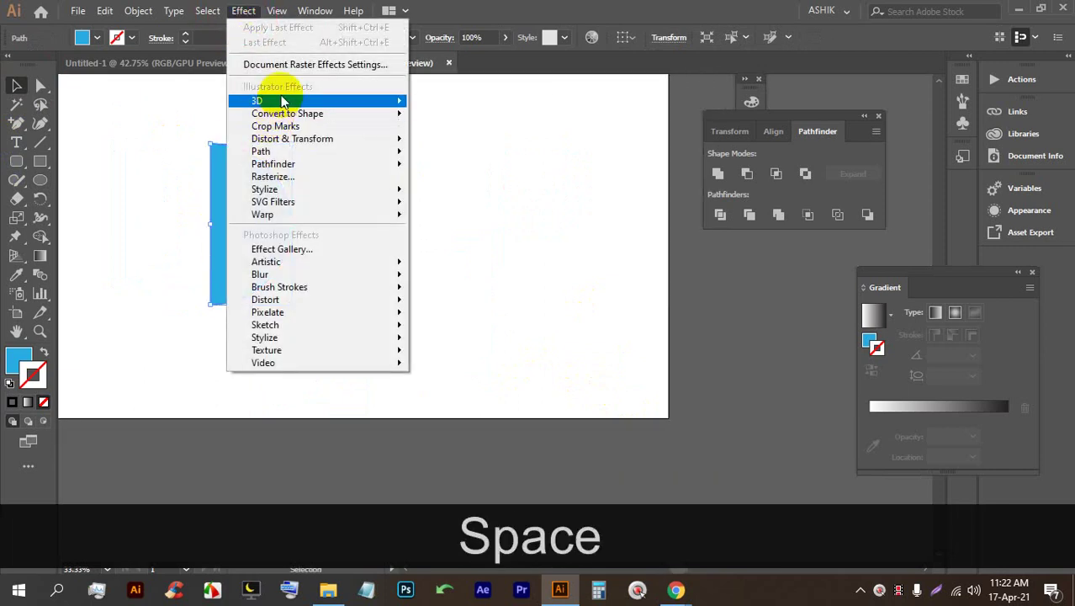
pyautogui.moveTo(277, 101)
pyautogui.click(482, 122)
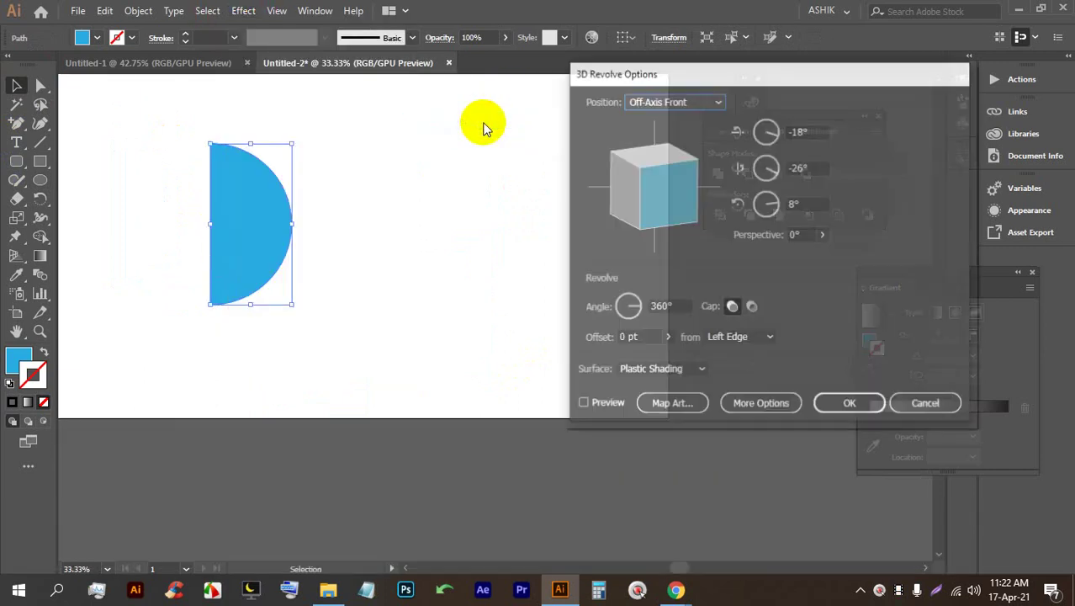
pyautogui.click(584, 403)
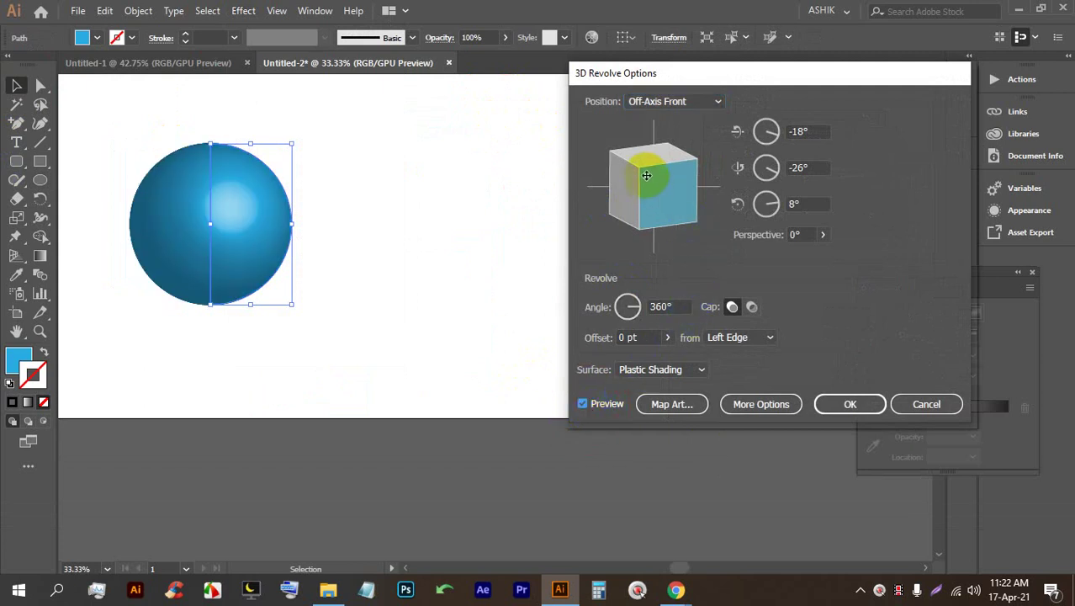
# Step: Try the Left position preset and another one, and rotate the revolved half circle freely to 6°, 15° and -147°
pyautogui.click(662, 101)
pyautogui.click(673, 174)
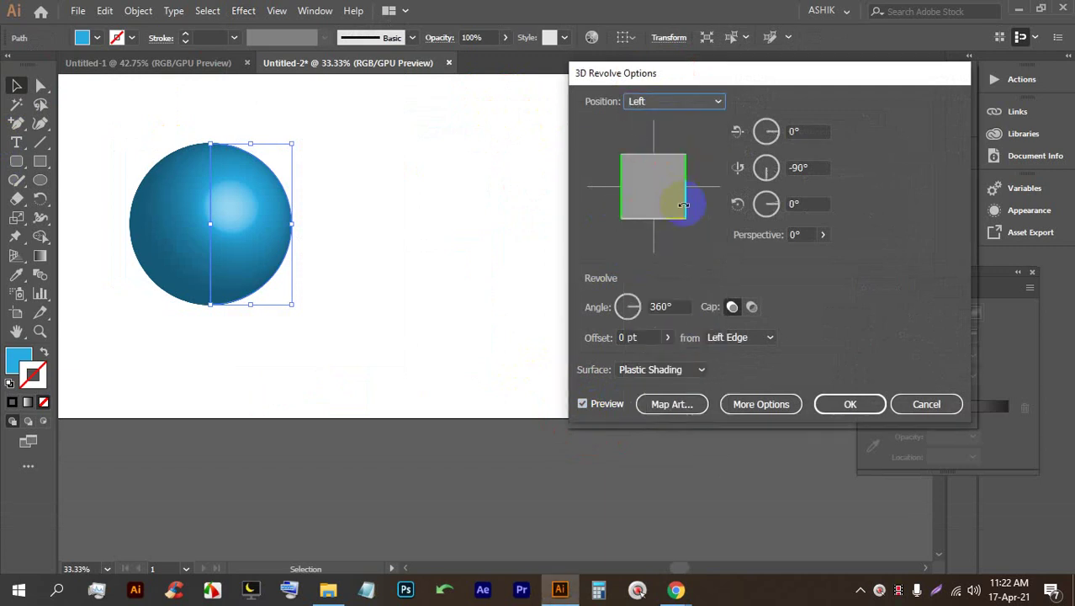
pyautogui.click(684, 100)
pyautogui.click(673, 265)
pyautogui.moveTo(677, 180)
pyautogui.mouseDown()
pyautogui.moveTo(650, 220)
pyautogui.moveTo(647, 180)
pyautogui.moveTo(675, 177)
pyautogui.mouseUp()
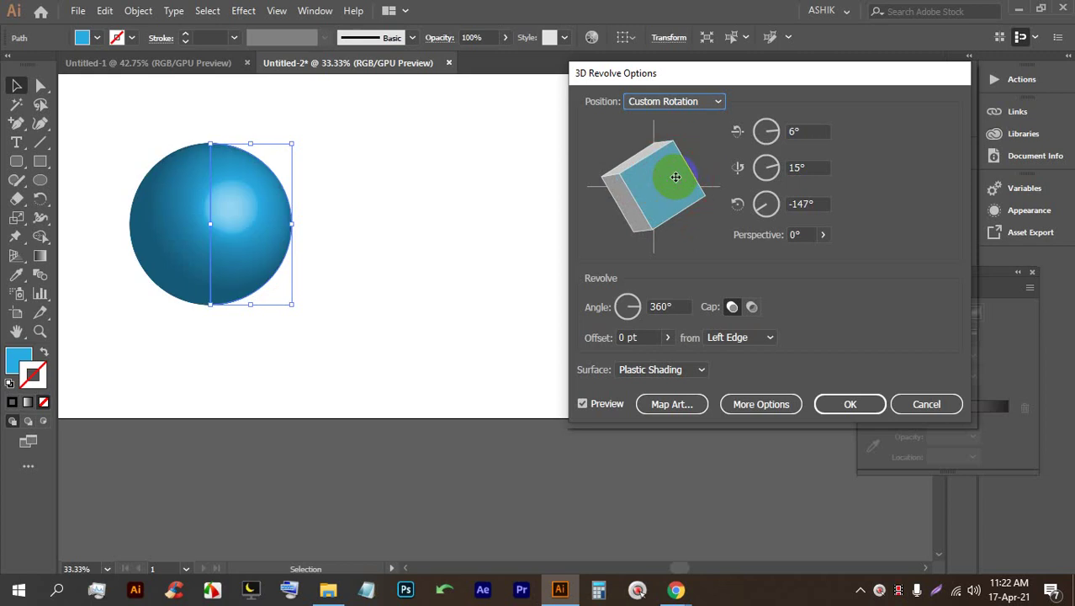
# Step: Try a perspective of 84° on the revolved sphere and return the perspective to 0°
pyautogui.click(823, 235)
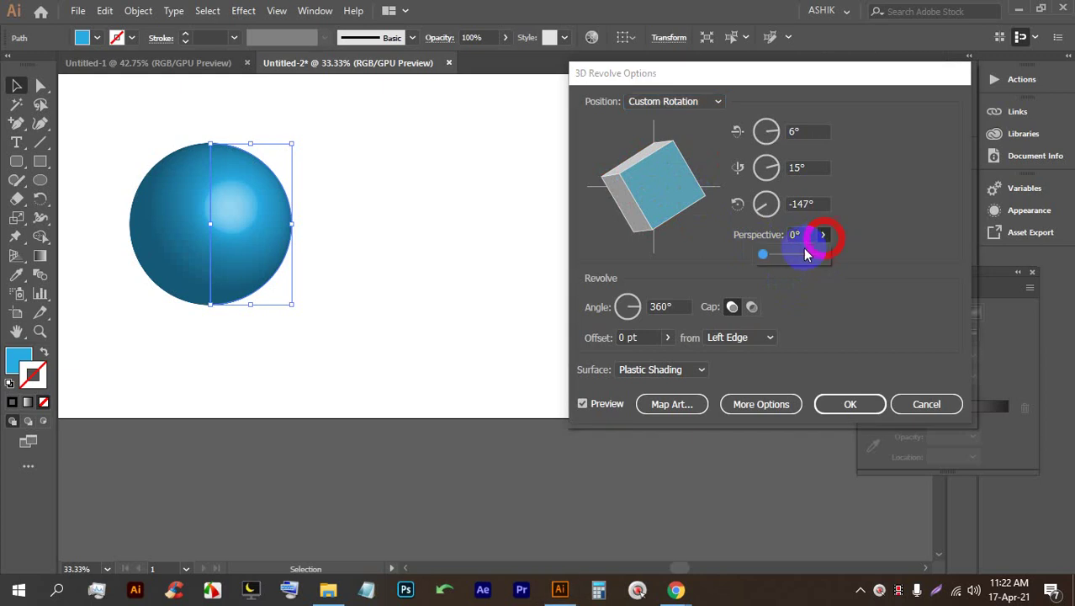
pyautogui.moveTo(773, 257); pyautogui.dragTo(795, 259)
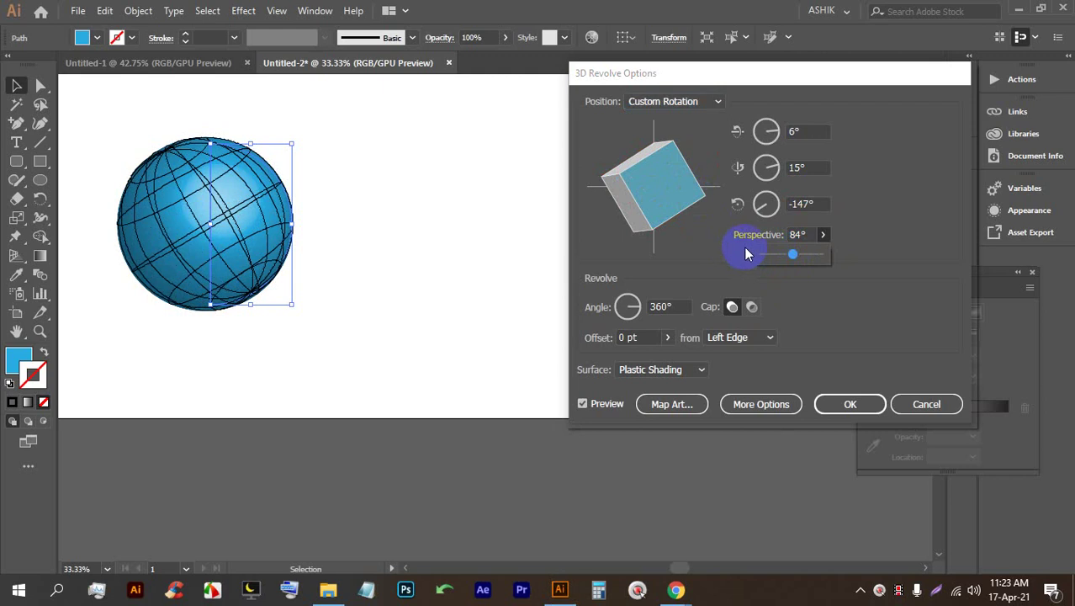
pyautogui.moveTo(793, 259); pyautogui.dragTo(719, 266)
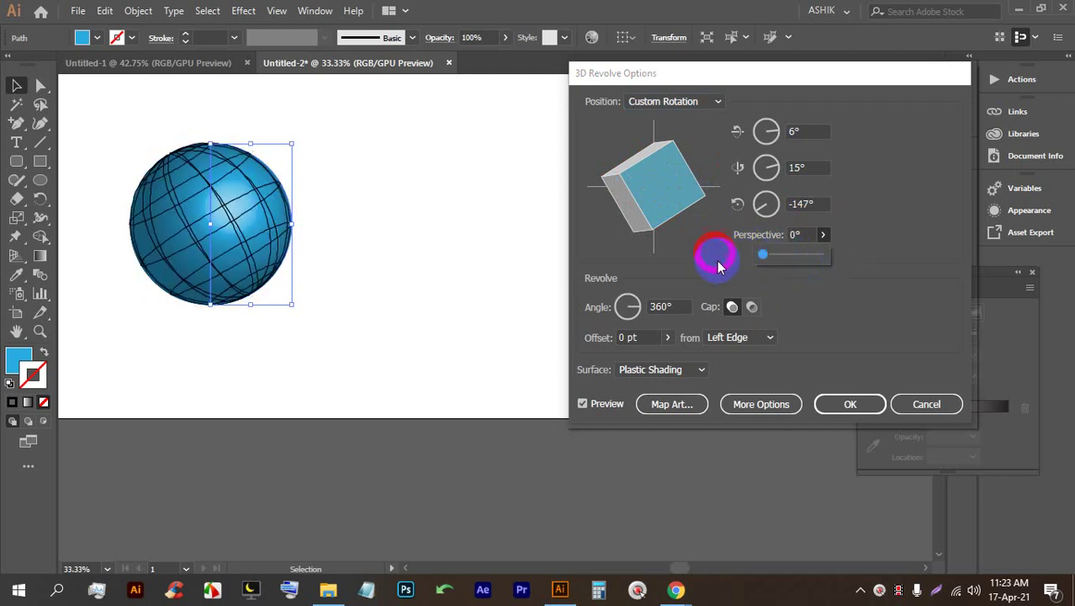
# Step: Rotate the revolved sphere freely to -8°, 8° and -150°, and gradually reduce its revolve angle to open it up
pyautogui.click(672, 306)
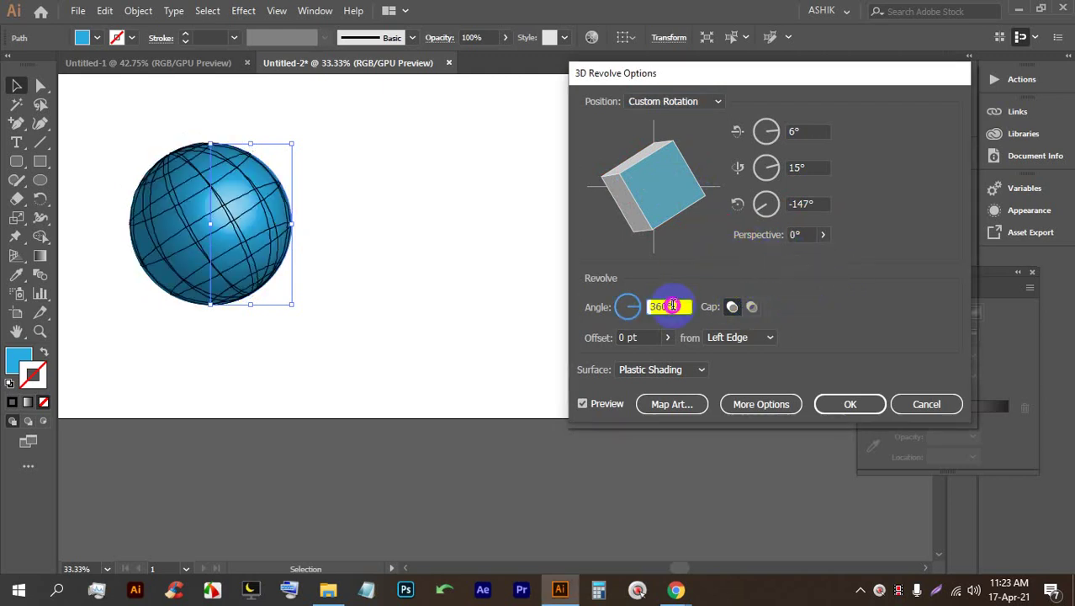
pyautogui.moveTo(638, 212); pyautogui.dragTo(671, 194)
pyautogui.click(658, 305)
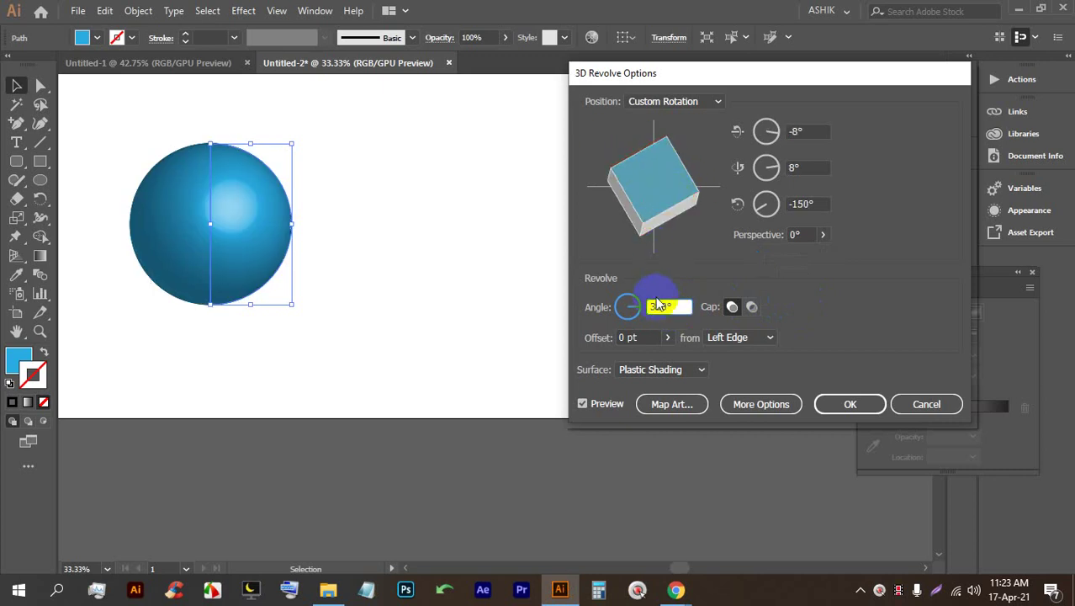
pyautogui.press('Down')
pyautogui.press('Down')
pyautogui.press('Down')
pyautogui.press('Down')
pyautogui.press('Down')
pyautogui.press('Down')
pyautogui.press('Down')
pyautogui.press('Down')
pyautogui.press('Down')
pyautogui.press('Down')
pyautogui.press('Down')
pyautogui.press('Down')
pyautogui.press('Down')
pyautogui.press('Down')
pyautogui.press('Down')
pyautogui.press('Down')
pyautogui.press('Down')
pyautogui.press('Down')
pyautogui.press('Down')
pyautogui.press('Down')
pyautogui.press('Down')
pyautogui.press('Down')
pyautogui.press('Down')
pyautogui.press('Down')
pyautogui.press('Down')
pyautogui.press('Down')
pyautogui.press('Down')
pyautogui.press('Down')
pyautogui.press('Down')
pyautogui.press('Down')
pyautogui.press('Down')
pyautogui.press('Down')
pyautogui.press('Down')
pyautogui.press('Down')
pyautogui.press('Down')
pyautogui.press('Down')
pyautogui.press('Down')
pyautogui.press('Down')
pyautogui.press('Down')
pyautogui.press('Down')
# Step: Rotate the partly opened sphere to 11°, 14° and -169°, and lower its revolve angle gradually to 257°
pyautogui.moveTo(687, 191)
pyautogui.mouseDown()
pyautogui.moveTo(671, 217)
pyautogui.moveTo(674, 173)
pyautogui.moveTo(664, 204)
pyautogui.mouseUp()
pyautogui.press('Down')
pyautogui.press('Down')
pyautogui.press('Down')
pyautogui.press('Down')
pyautogui.press('Down')
pyautogui.press('Down')
pyautogui.press('Down')
pyautogui.press('Down')
pyautogui.press('Down')
pyautogui.press('Down')
pyautogui.press('Down')
pyautogui.press('Down')
pyautogui.press('Down')
pyautogui.press('Down')
pyautogui.press('Down')
pyautogui.press('Down')
pyautogui.press('Down')
pyautogui.press('Down')
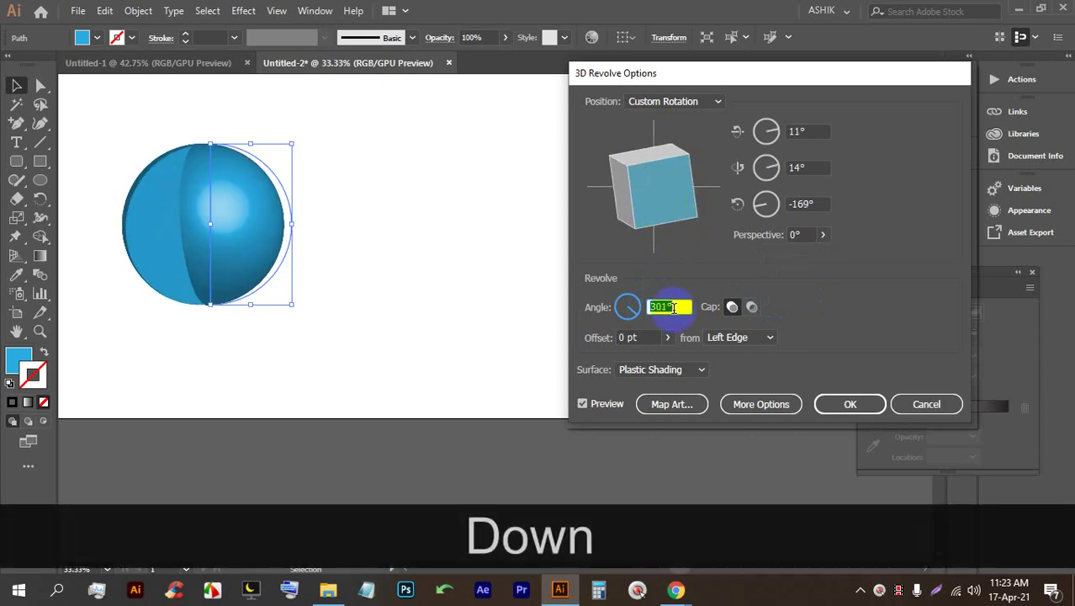
pyautogui.press('Down')
pyautogui.press('Down')
pyautogui.press('Down')
pyautogui.press('Down')
pyautogui.press('Down')
pyautogui.press('Down')
pyautogui.press('Down')
pyautogui.press('Down')
pyautogui.press('Down')
pyautogui.press('Down')
pyautogui.press('Down')
pyautogui.press('Down')
pyautogui.press('Down')
pyautogui.press('Down')
pyautogui.press('Down')
pyautogui.press('Down')
pyautogui.press('Down')
pyautogui.press('Down')
pyautogui.press('Down')
pyautogui.press('Down')
pyautogui.press('Down')
pyautogui.press('Down')
pyautogui.press('Down')
pyautogui.press('Down')
pyautogui.press('Down')
pyautogui.press('Down')
pyautogui.press('Down')
pyautogui.press('Down')
pyautogui.press('Down')
pyautogui.press('Down')
pyautogui.press('Down')
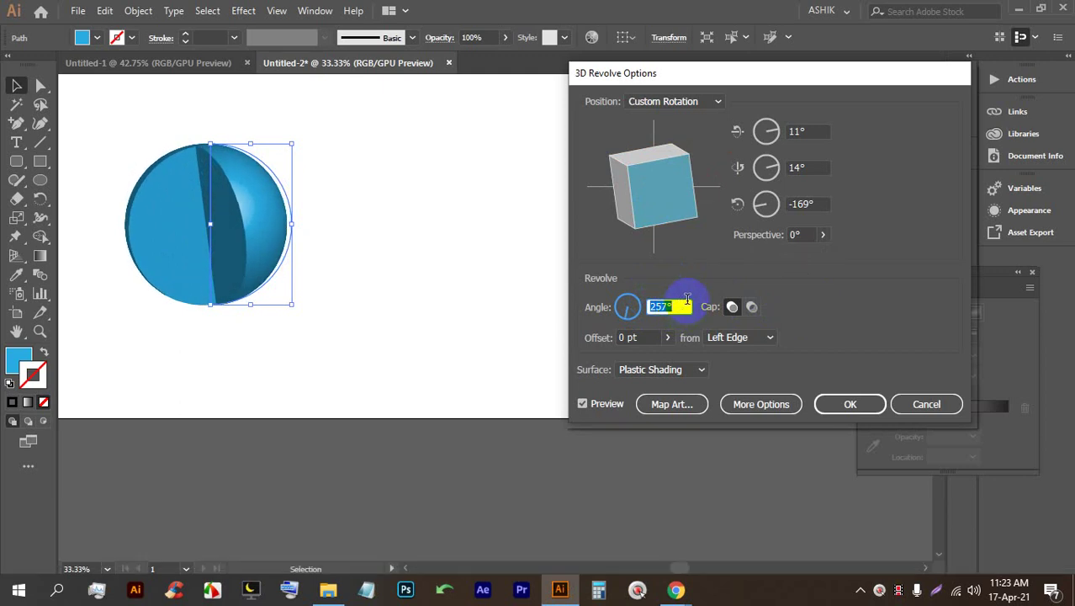
# Step: Rotate the partly revolved sphere freely to 84°, -4° and -155°, and lower its revolve angle gradually to 45°
pyautogui.click(665, 196)
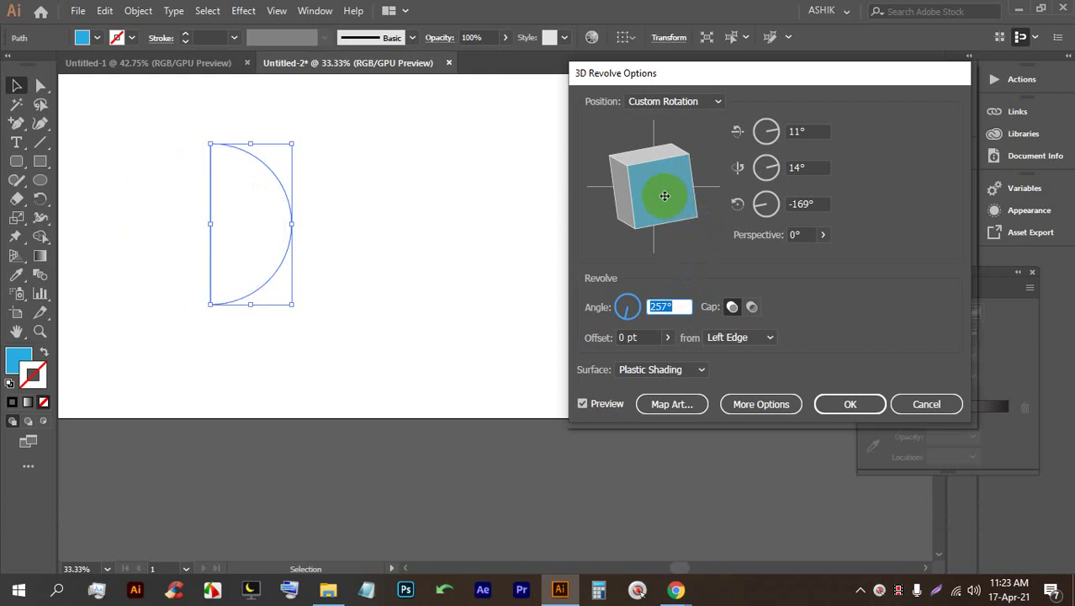
pyautogui.moveTo(664, 195); pyautogui.dragTo(663, 222)
pyautogui.click(680, 304)
pyautogui.press('Down')
pyautogui.press('Down')
pyautogui.press('Down')
pyautogui.press('Down')
pyautogui.press('Down')
pyautogui.press('Down')
pyautogui.press('Down')
pyautogui.press('Down')
pyautogui.press('Down')
pyautogui.press('Down')
pyautogui.press('Down')
pyautogui.press('Down')
pyautogui.press('Down')
pyautogui.press('Down')
pyautogui.press('Down')
pyautogui.press('Down')
pyautogui.press('Down')
pyautogui.press('Down')
pyautogui.press('Down')
pyautogui.press('Down')
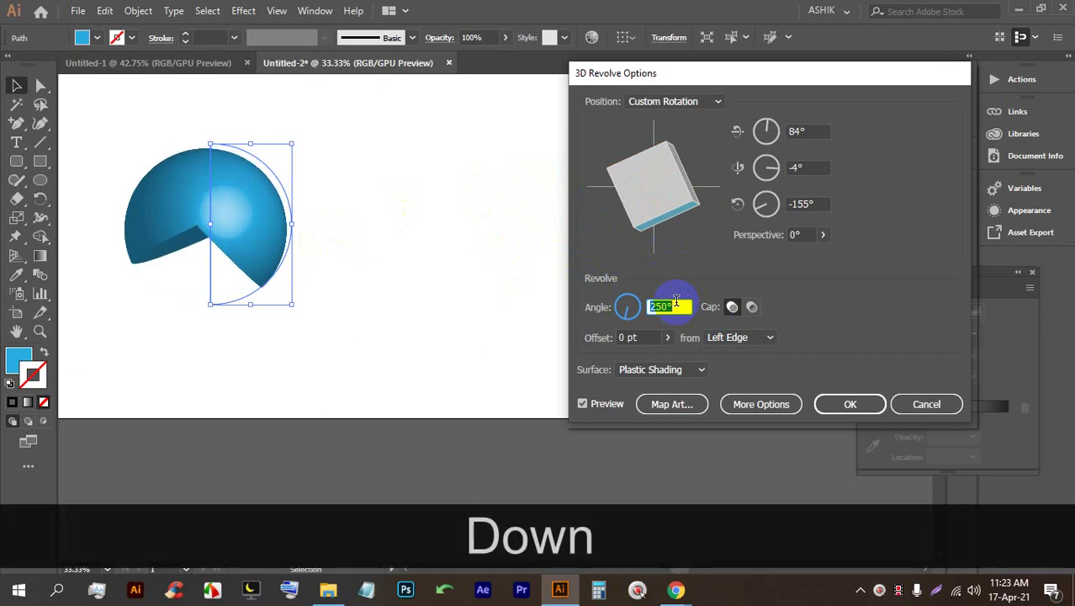
pyautogui.press('Down')
pyautogui.press('Down')
pyautogui.press('Down')
pyautogui.press('Down')
pyautogui.press('Down')
pyautogui.press('Down')
pyautogui.press('Down')
pyautogui.press('Down')
pyautogui.press('Down')
pyautogui.press('Down')
pyautogui.press('Down')
pyautogui.press('Down')
pyautogui.press('Down')
pyautogui.press('Down')
pyautogui.press('Down')
pyautogui.press('Down')
pyautogui.press('Down')
pyautogui.press('Down')
pyautogui.press('Down')
pyautogui.press('Down')
pyautogui.press('Down')
pyautogui.press('Down')
pyautogui.press('Down')
pyautogui.press('Down')
pyautogui.press('Down')
pyautogui.press('Down')
pyautogui.press('Down')
pyautogui.press('Down')
pyautogui.press('Down')
pyautogui.press('Down')
pyautogui.press('Down')
pyautogui.press('Down')
pyautogui.press('Down')
pyautogui.press('Down')
pyautogui.press('Down')
pyautogui.press('Down')
pyautogui.press('Down')
pyautogui.press('Down')
pyautogui.press('Down')
pyautogui.press('Down')
pyautogui.press('Down')
pyautogui.press('Down')
pyautogui.press('Down')
pyautogui.press('Down')
pyautogui.press('Down')
pyautogui.press('Down')
pyautogui.press('Down')
pyautogui.press('Down')
pyautogui.press('Down')
pyautogui.press('Down')
pyautogui.press('Down')
pyautogui.press('Down')
pyautogui.press('Down')
pyautogui.press('Down')
pyautogui.press('Down')
pyautogui.press('Down')
pyautogui.press('Down')
pyautogui.press('Down')
pyautogui.press('Down')
pyautogui.press('Down')
pyautogui.press('Down')
pyautogui.press('Down')
pyautogui.press('Down')
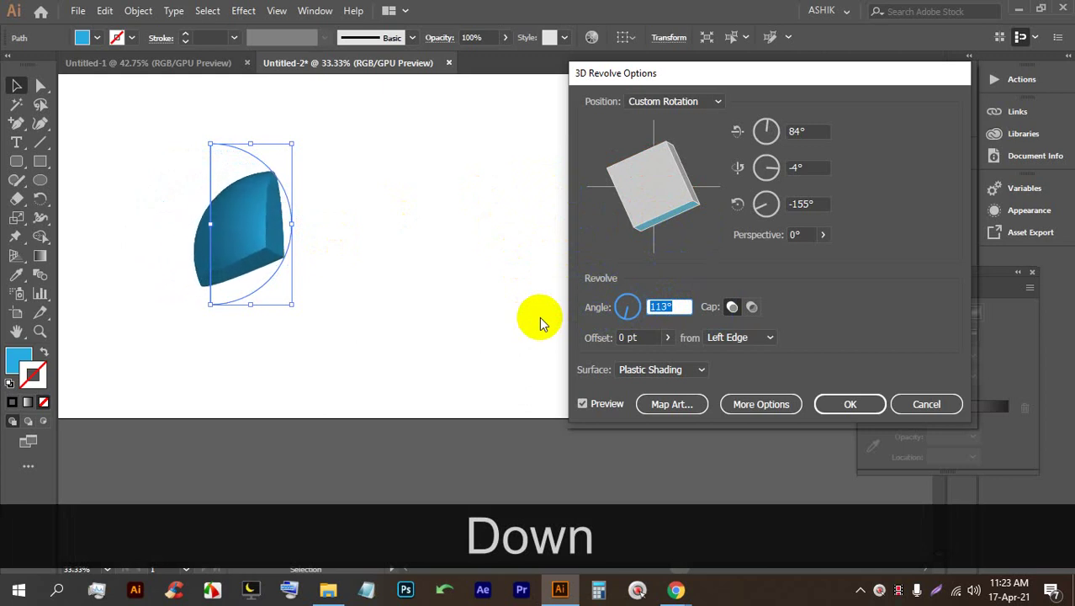
pyautogui.press('Down')
pyautogui.press('Down')
pyautogui.press('Down')
pyautogui.press('Down')
pyautogui.press('Down')
pyautogui.press('Down')
pyautogui.press('Down')
pyautogui.press('Down')
pyautogui.press('Down')
pyautogui.press('Down')
pyautogui.press('Down')
pyautogui.press('Down')
pyautogui.press('Down')
pyautogui.press('Down')
pyautogui.press('Down')
pyautogui.press('Down')
pyautogui.press('Down')
pyautogui.press('Down')
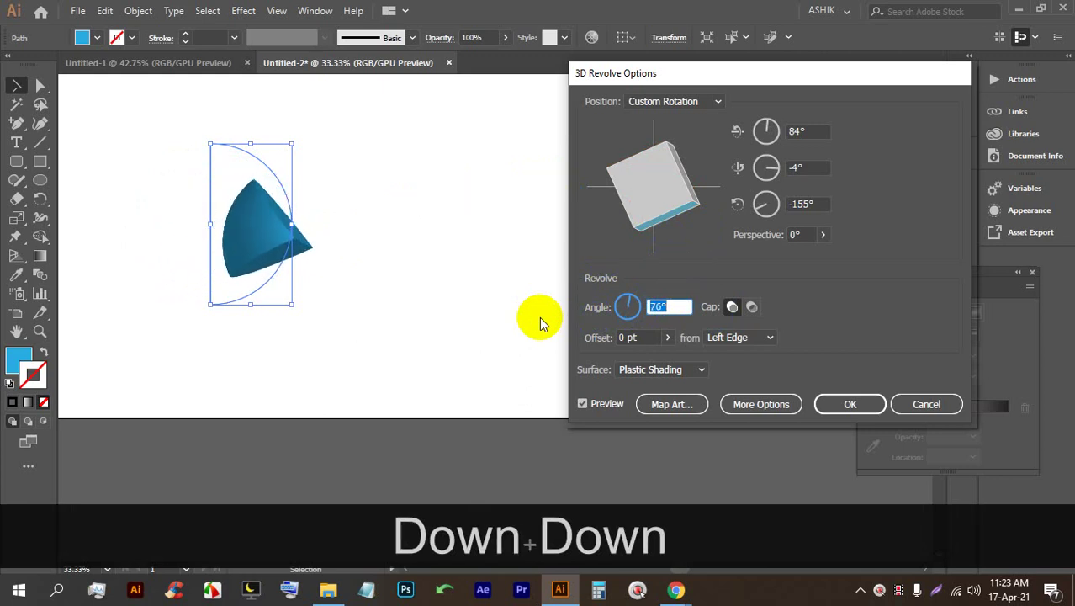
pyautogui.press('Down')
pyautogui.press('Down')
pyautogui.press('Down')
pyautogui.press('Down')
pyautogui.press('Down')
pyautogui.press('Down')
pyautogui.press('Down')
pyautogui.press('Down')
pyautogui.press('Down')
pyautogui.press('Down')
pyautogui.press('Down')
pyautogui.press('Down')
pyautogui.press('Down')
pyautogui.press('Down')
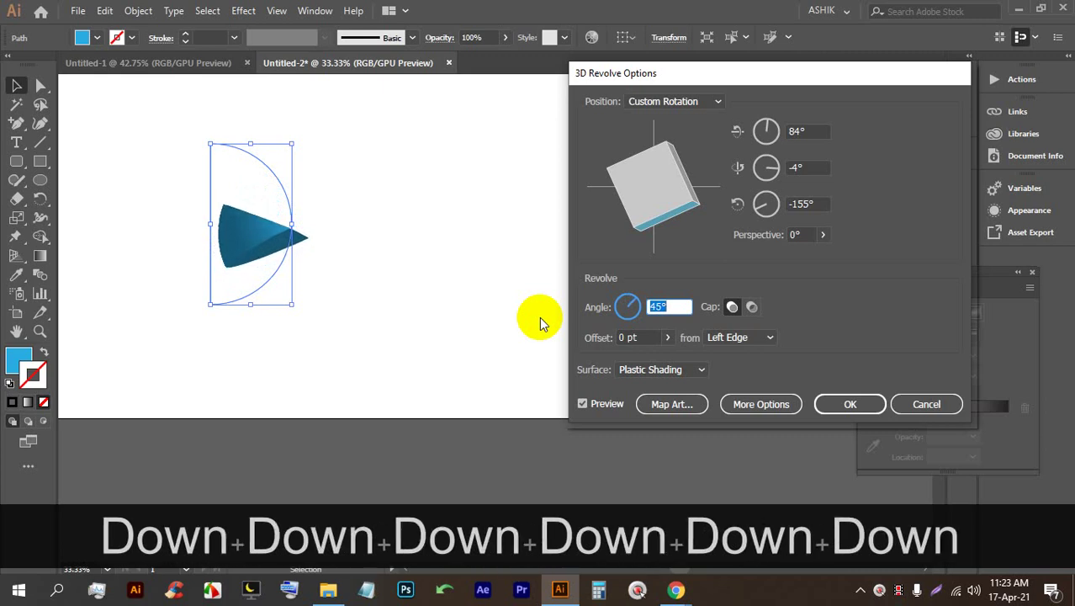
# Step: Raise the revolve angle of the partly revolved shape gradually from a narrow wedge to a full 360°
pyautogui.press('Up')
pyautogui.press('Up')
pyautogui.press('Up')
pyautogui.press('Up')
pyautogui.press('Up')
pyautogui.press('Up')
pyautogui.press('Up')
pyautogui.press('Up')
pyautogui.press('Up')
pyautogui.press('Up')
pyautogui.press('Up')
pyautogui.press('Up')
pyautogui.press('Up')
pyautogui.press('Up')
pyautogui.press('Up')
pyautogui.press('Up')
pyautogui.press('Up')
pyautogui.press('Up')
pyautogui.press('Up')
pyautogui.press('Up')
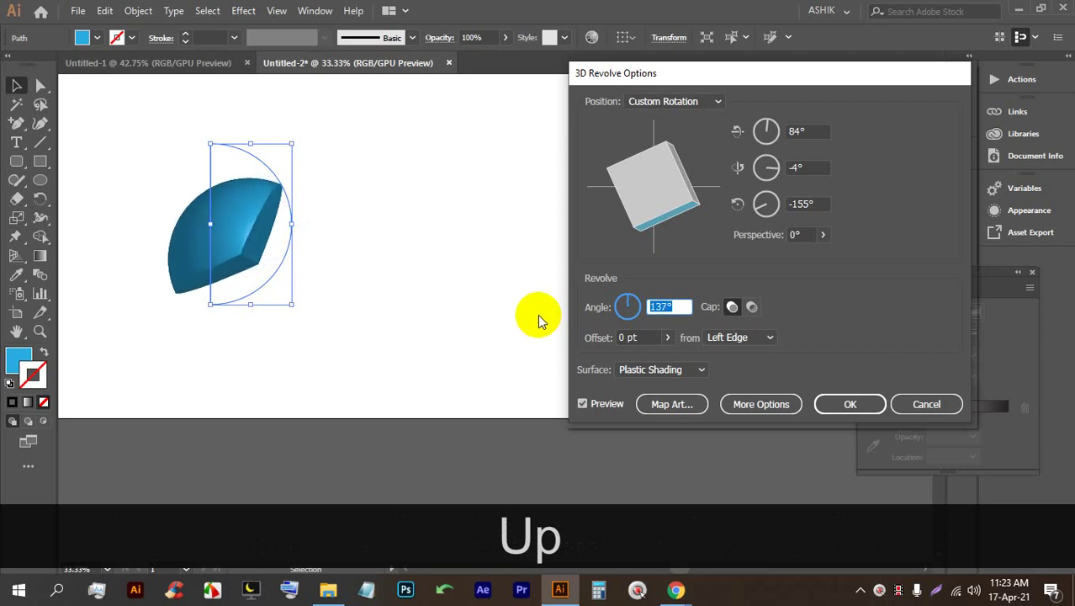
pyautogui.press('Up')
pyautogui.press('Up')
pyautogui.press('Up')
pyautogui.press('Up')
pyautogui.press('Up')
pyautogui.press('Up')
pyautogui.press('Up')
pyautogui.press('Up')
pyautogui.press('Up')
pyautogui.press('Up')
pyautogui.press('Up')
pyautogui.press('Up')
pyautogui.press('Up')
pyautogui.press('Up')
pyautogui.press('Up')
pyautogui.press('Up')
pyautogui.press('Up')
pyautogui.press('Up')
pyautogui.press('Up')
pyautogui.press('Up')
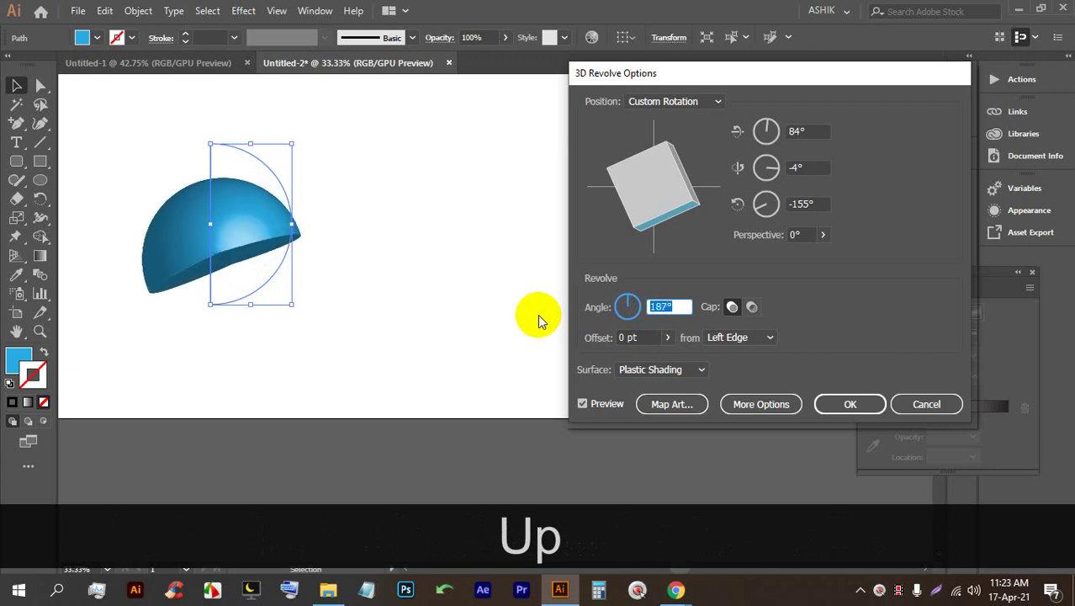
pyautogui.press('Up')
pyautogui.press('Up')
pyautogui.press('Up')
pyautogui.press('Up')
pyautogui.press('Up')
pyautogui.press('Up')
pyautogui.press('Up')
pyautogui.press('Up')
pyautogui.press('Up')
pyautogui.press('Up')
pyautogui.press('Up')
pyautogui.press('Up')
pyautogui.press('Up')
pyautogui.press('Up')
pyautogui.press('Up')
pyautogui.press('Up')
pyautogui.press('Up')
pyautogui.press('Up')
pyautogui.press('Up')
pyautogui.press('Up')
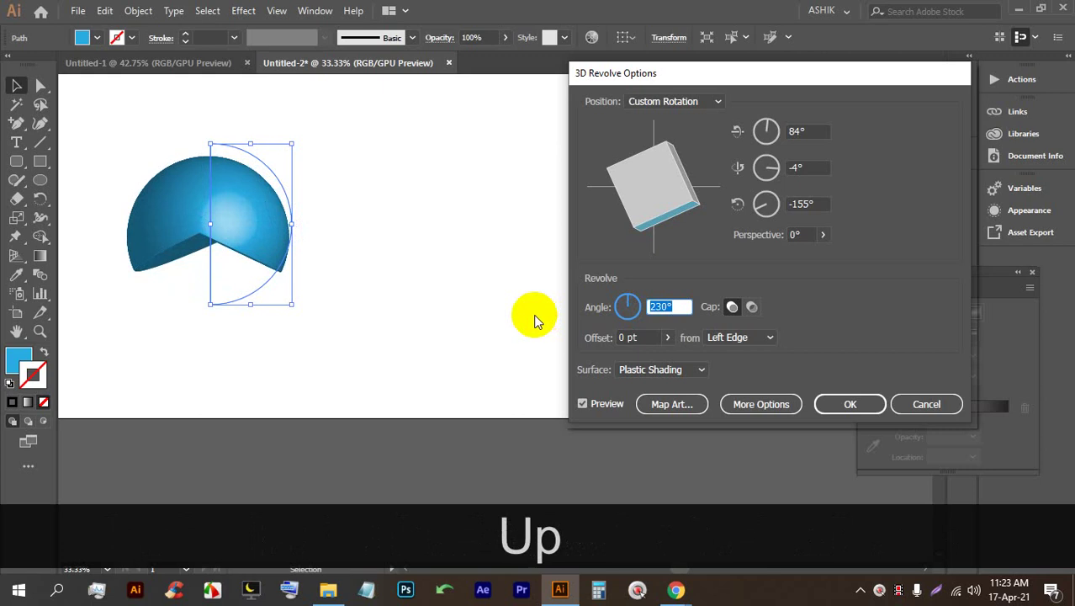
pyautogui.press('Up')
pyautogui.press('Up')
pyautogui.press('Up')
pyautogui.press('Up')
pyautogui.press('Up')
pyautogui.press('Up')
pyautogui.press('Up')
pyautogui.press('Up')
pyautogui.press('Up')
pyautogui.press('Up')
pyautogui.press('Up')
pyautogui.press('Up')
pyautogui.press('Up')
pyautogui.press('Up')
pyautogui.press('Up')
pyautogui.press('Up')
pyautogui.press('Up')
pyautogui.press('Up')
pyautogui.press('Up')
pyautogui.press('Up')
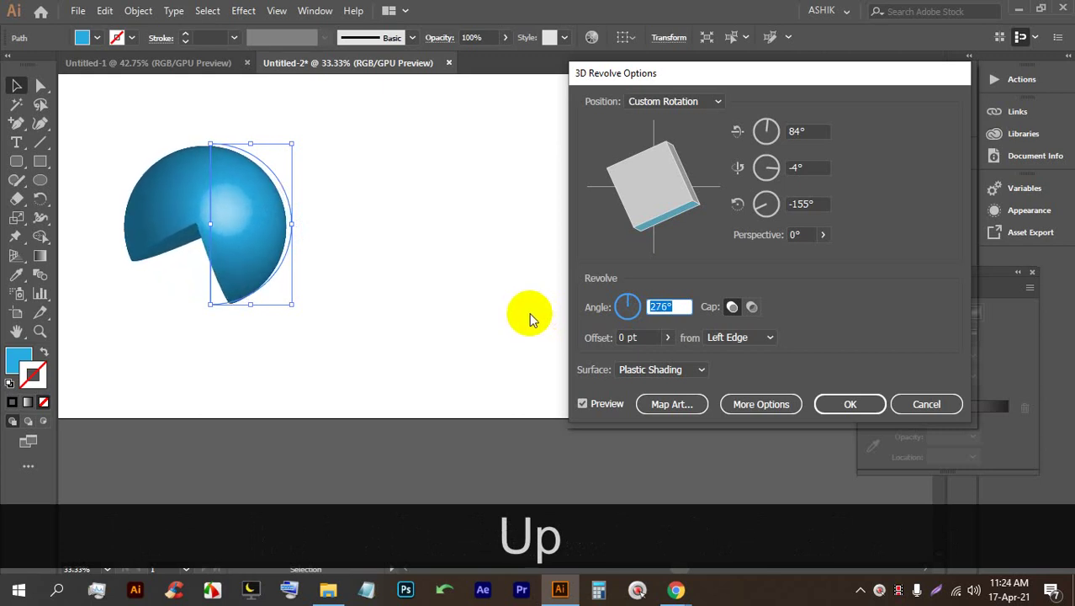
pyautogui.press('Up')
pyautogui.press('Up')
pyautogui.press('Up')
pyautogui.press('Up')
pyautogui.press('Up')
pyautogui.press('Up')
pyautogui.press('Up')
pyautogui.press('Up')
pyautogui.press('Up')
pyautogui.press('Up')
pyautogui.press('Up')
pyautogui.press('Up')
pyautogui.press('Up')
pyautogui.press('Up')
pyautogui.press('Up')
pyautogui.press('Up')
pyautogui.press('Up')
pyautogui.press('Up')
pyautogui.press('Up')
pyautogui.press('Up')
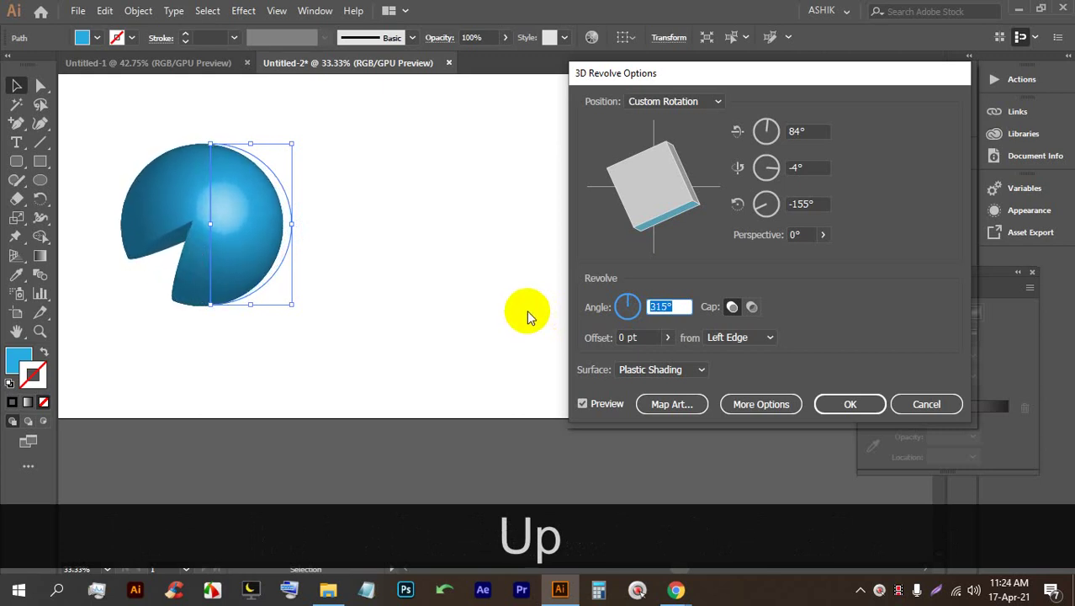
pyautogui.press('Up')
pyautogui.press('Up')
pyautogui.press('Up')
pyautogui.press('Up')
pyautogui.press('Up')
pyautogui.press('Up')
pyautogui.press('Up')
pyautogui.press('Up')
pyautogui.press('Up')
pyautogui.press('Up')
pyautogui.press('Up')
pyautogui.press('Up')
pyautogui.press('Up')
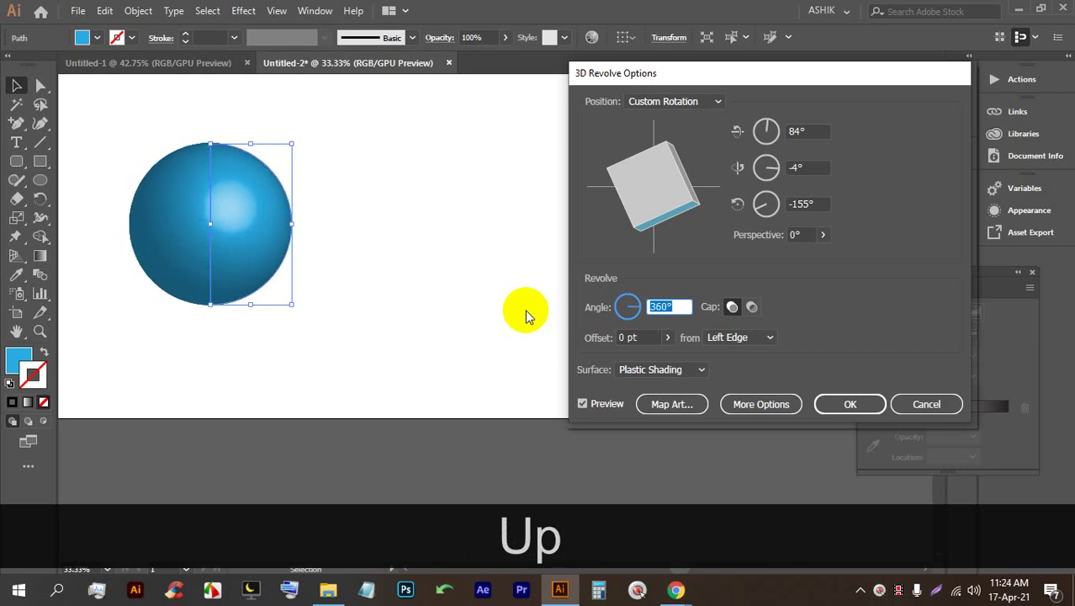
pyautogui.click(595, 325)
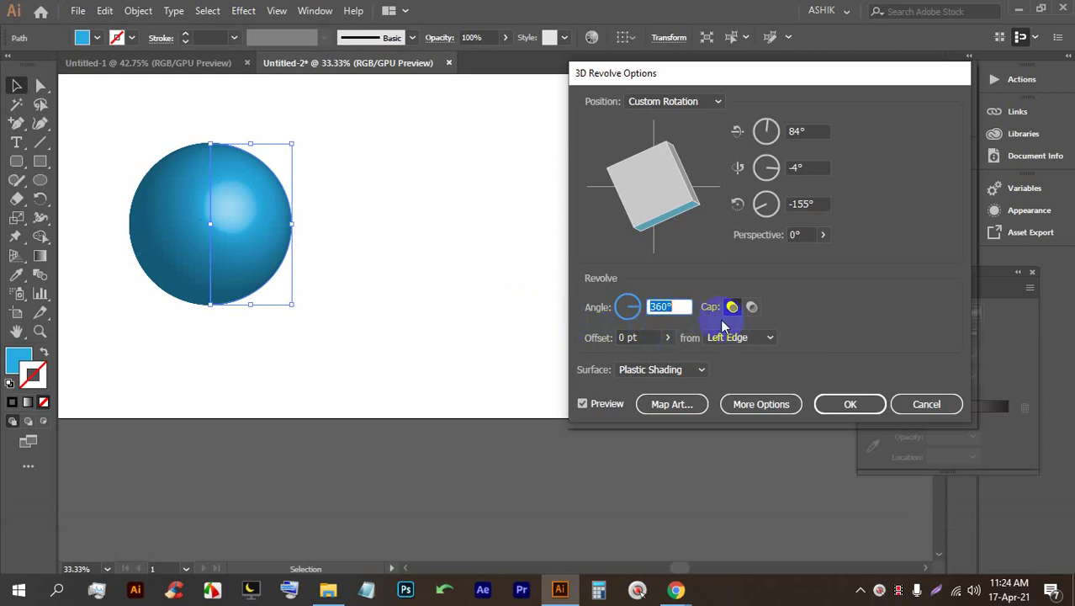
# Step: Lower the revolve angle to 359° and turn the cap off for a hollow appearance
pyautogui.click(662, 308)
pyautogui.press('Down')
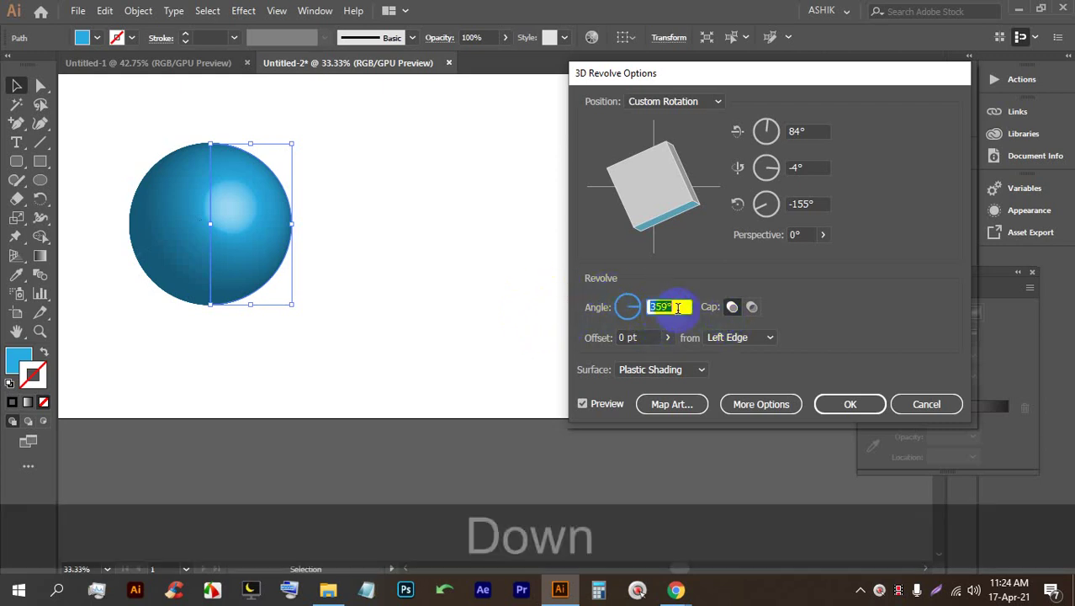
pyautogui.click(750, 307)
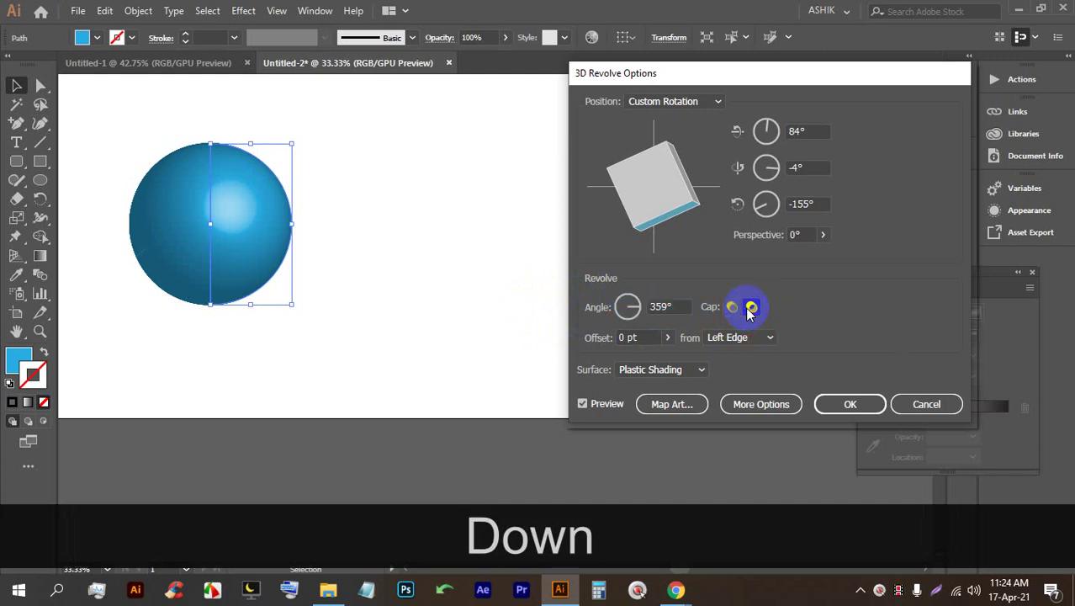
# Step: Set the hollow sphere's revolve angle to 225° and rotate it freely to 32°, 10° and -161°
pyautogui.moveTo(664, 212); pyautogui.dragTo(666, 213)
pyautogui.click(630, 311)
pyautogui.click(619, 313)
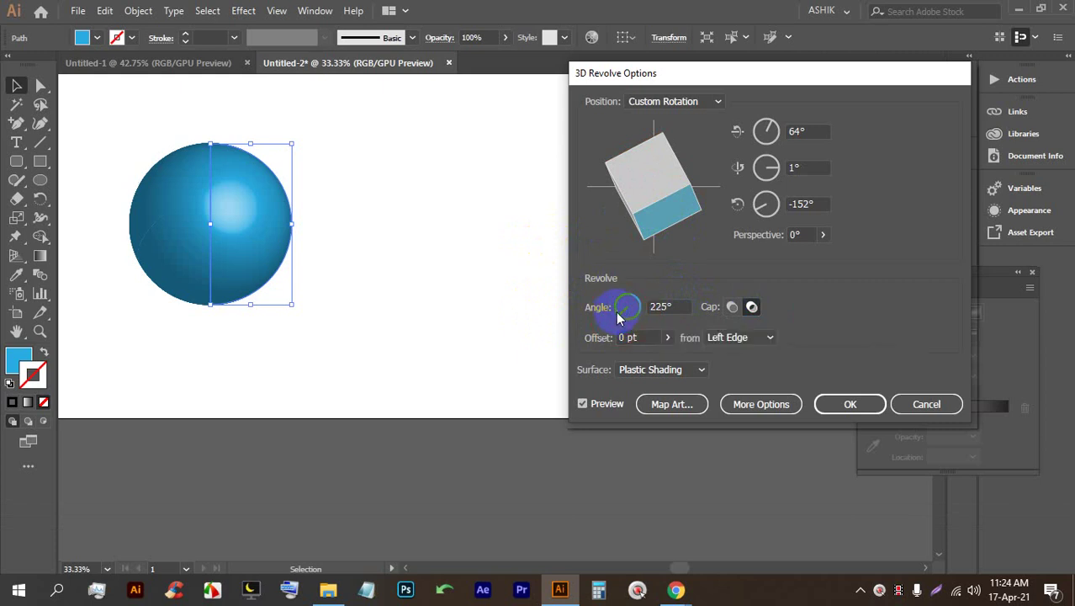
pyautogui.click(652, 195)
pyautogui.moveTo(652, 195)
pyautogui.mouseDown()
pyautogui.moveTo(662, 211)
pyautogui.moveTo(648, 211)
pyautogui.moveTo(644, 187)
pyautogui.moveTo(669, 220)
pyautogui.moveTo(653, 187)
pyautogui.moveTo(635, 197)
pyautogui.mouseUp()
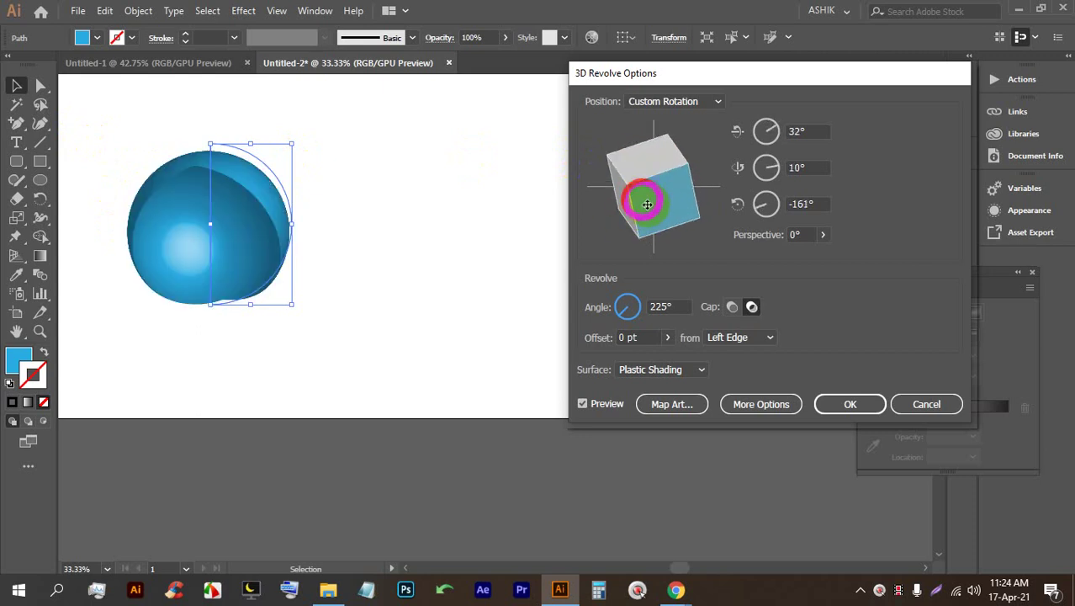
# Step: Turn the cap on for a solid 360° revolve and rotate the sphere freely to 37°, 2° and -162°
pyautogui.click(731, 306)
pyautogui.click(665, 308)
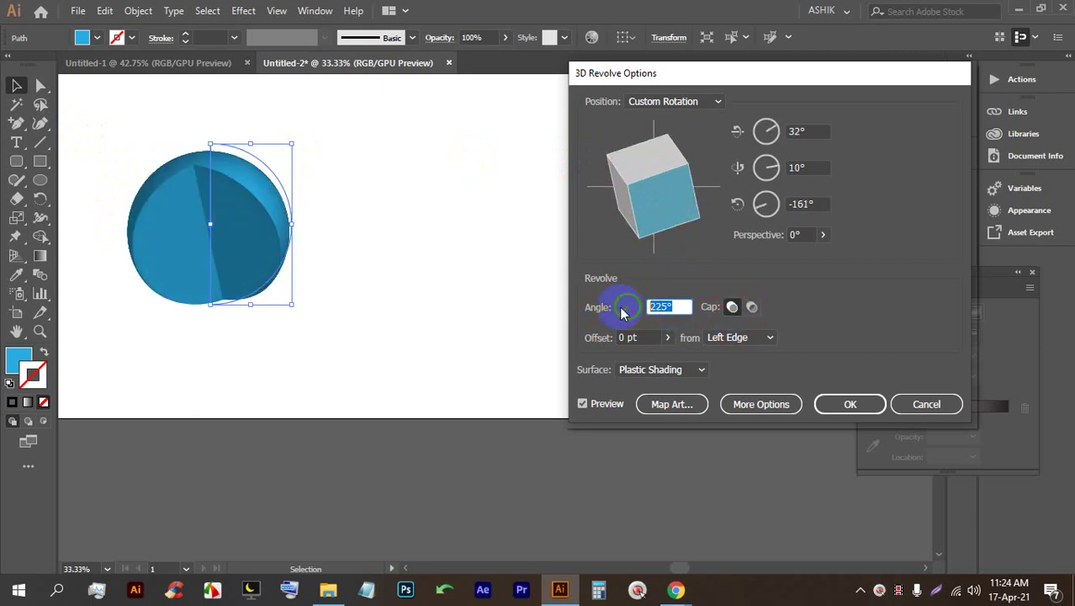
pyautogui.write('360')
pyautogui.click(655, 306)
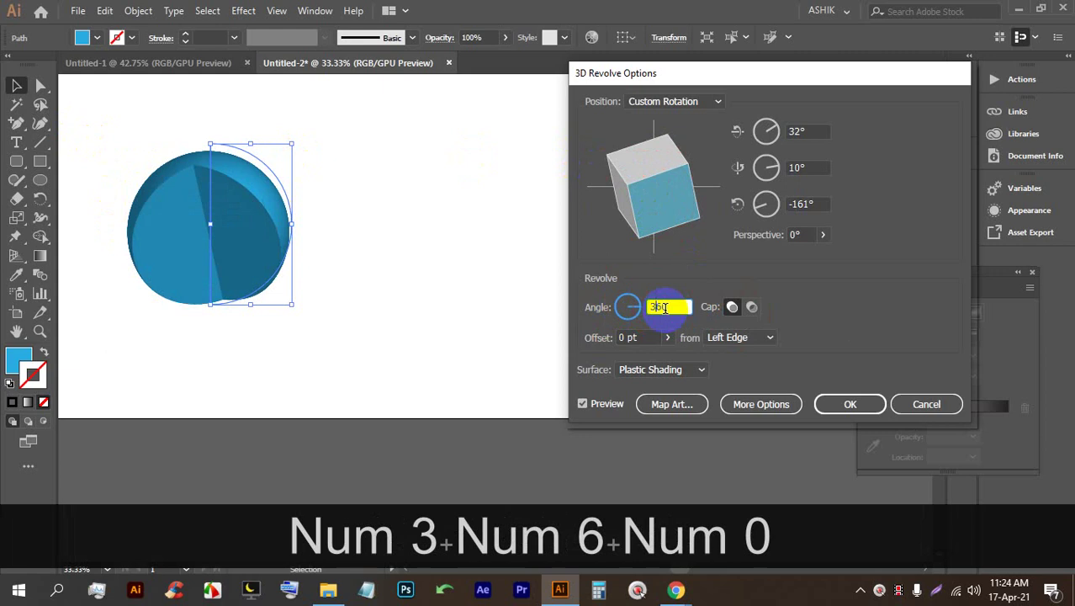
pyautogui.press('Down')
pyautogui.press('Up')
pyautogui.moveTo(627, 192); pyautogui.dragTo(654, 189)
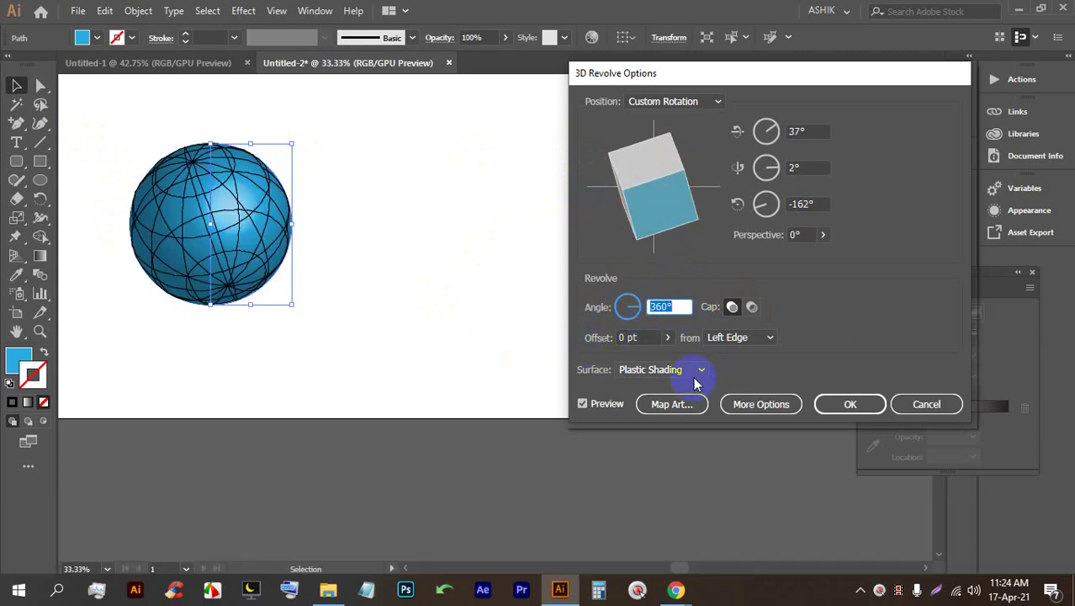
# Step: Show the additional surface shading options, add a second light and spread the two lights to opposite sides of the sphere
pyautogui.click(760, 405)
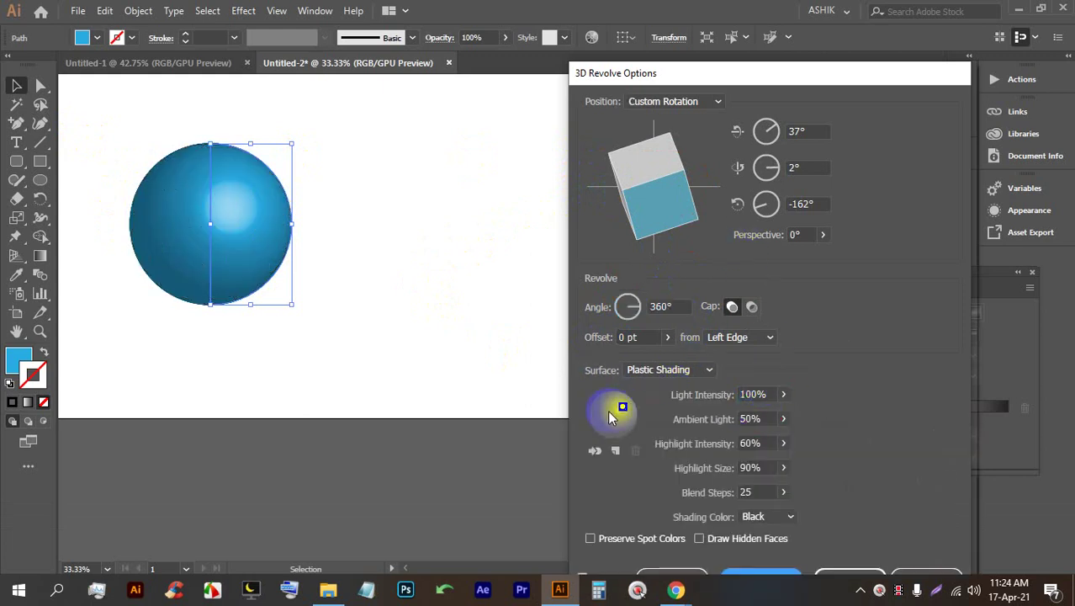
pyautogui.click(615, 450)
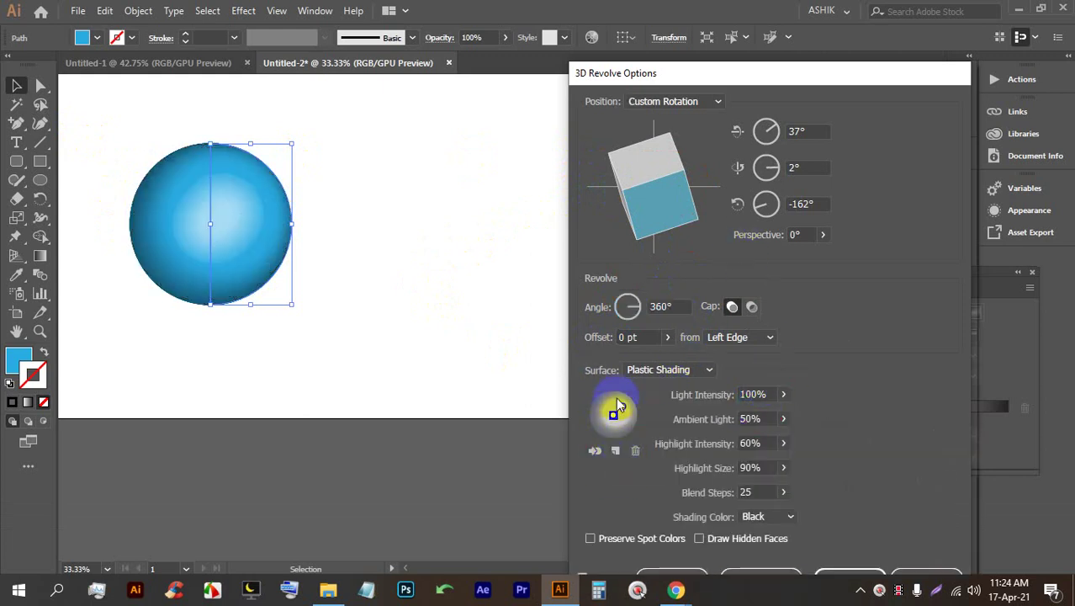
pyautogui.moveTo(615, 414); pyautogui.dragTo(598, 413)
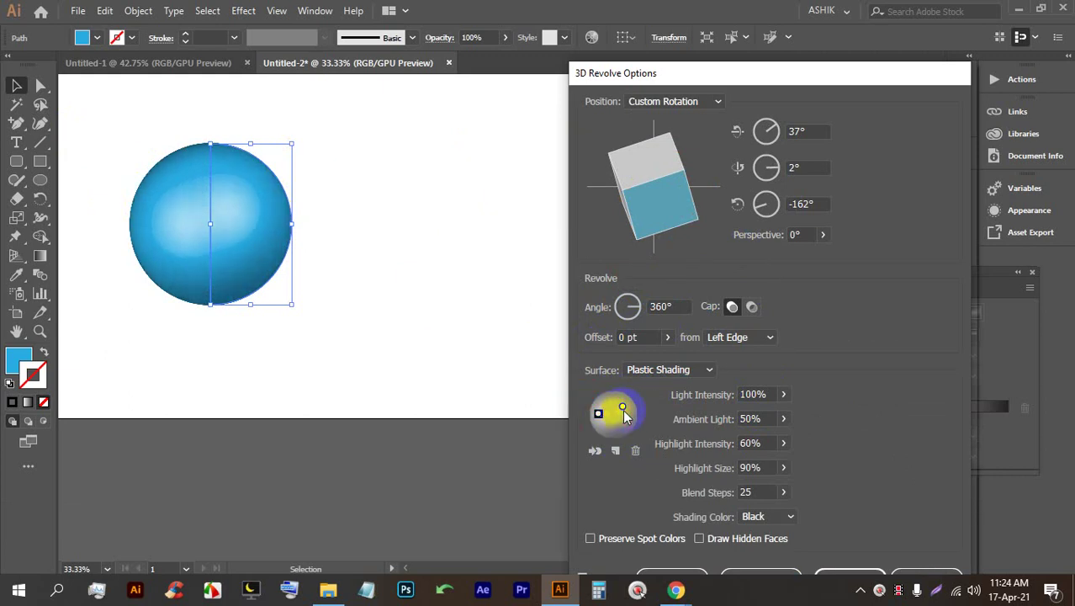
pyautogui.click(599, 414)
pyautogui.moveTo(603, 421); pyautogui.dragTo(604, 424)
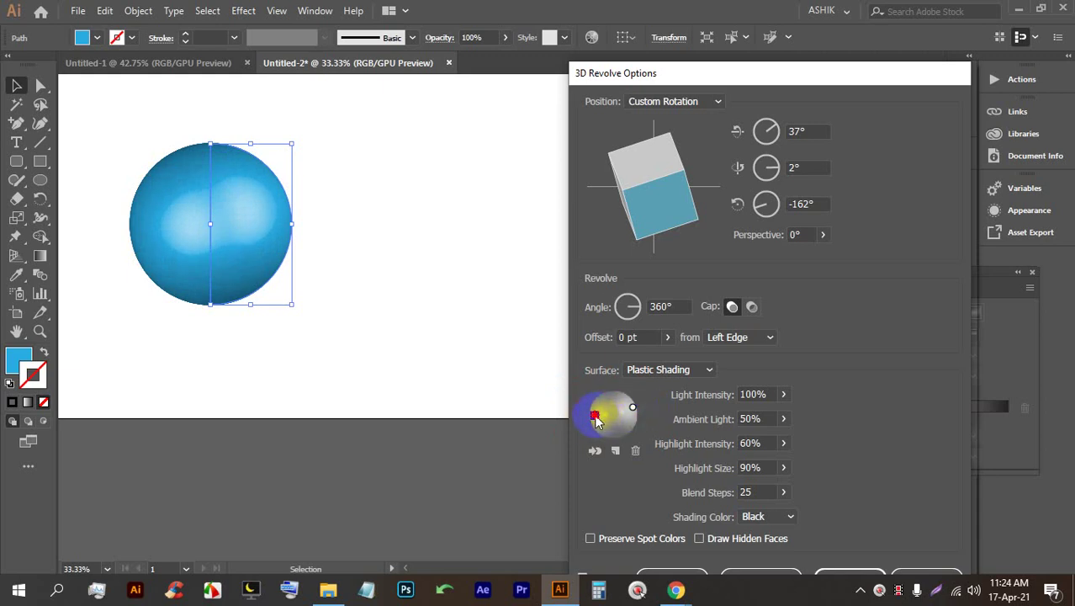
# Step: Set the light intensity of the revolved sphere's selected light to 48%
pyautogui.click(783, 395)
pyautogui.moveTo(767, 416); pyautogui.dragTo(752, 420)
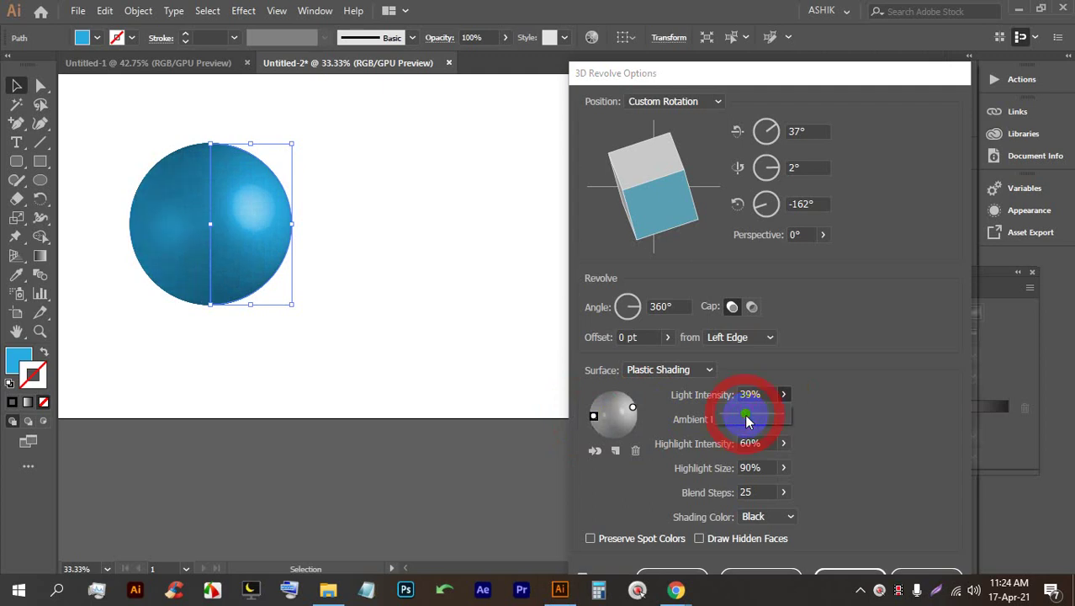
pyautogui.moveTo(746, 418); pyautogui.dragTo(753, 415)
pyautogui.click(867, 399)
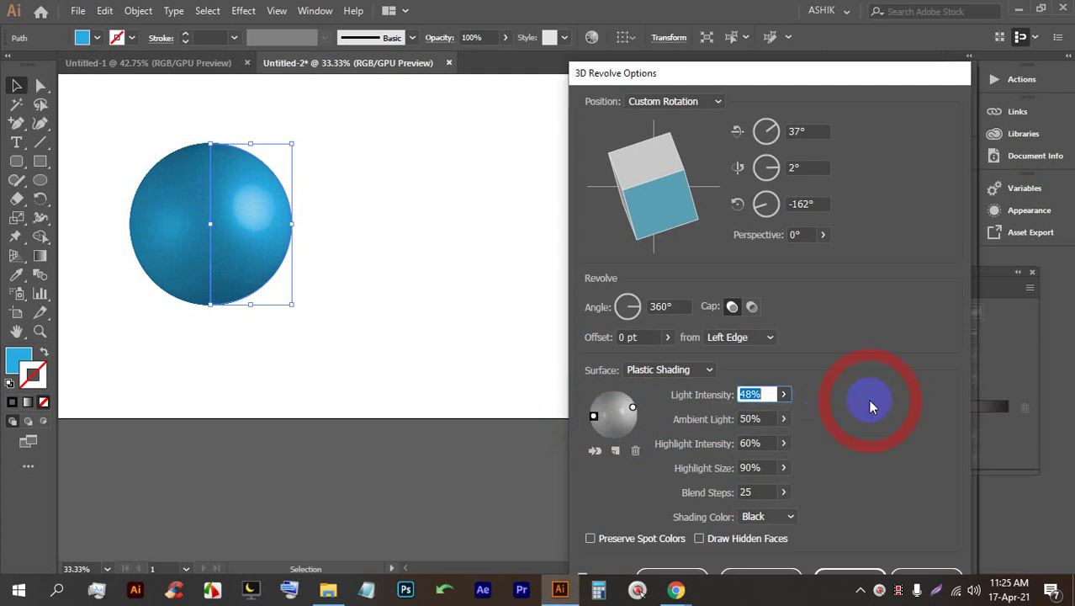
# Step: Set the selected light's intensity to 100% and the sphere's ambient light to 46%
pyautogui.click(783, 419)
pyautogui.moveTo(751, 446); pyautogui.dragTo(838, 404)
pyautogui.click(783, 394)
pyautogui.click(783, 443)
pyautogui.moveTo(775, 446); pyautogui.dragTo(752, 442)
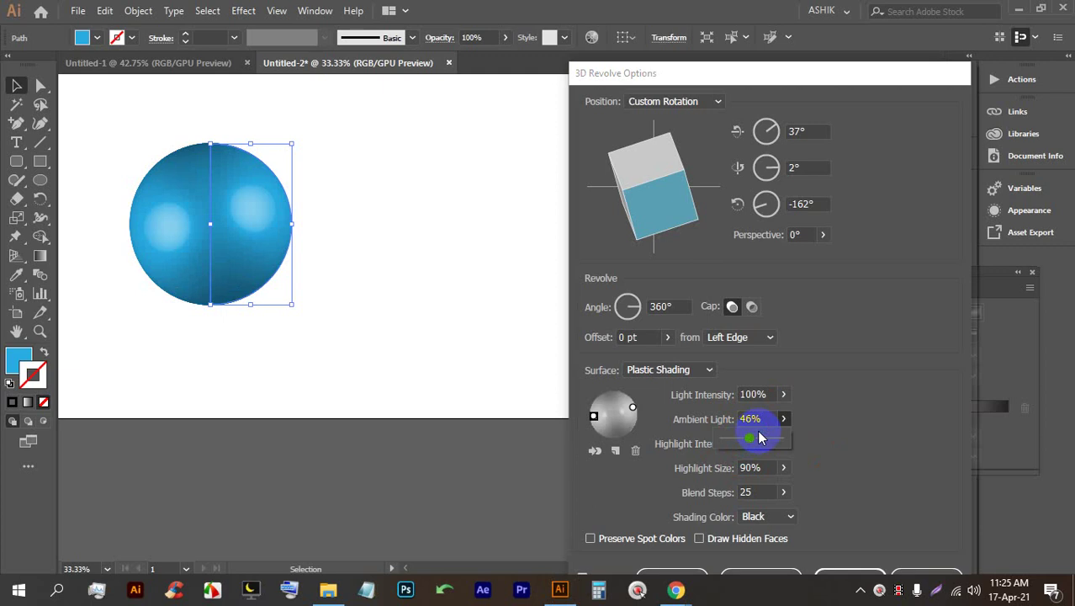
# Step: Set the sphere's highlight intensity to 64% and its highlight size to 89%
pyautogui.click(783, 443)
pyautogui.moveTo(768, 467); pyautogui.dragTo(773, 488)
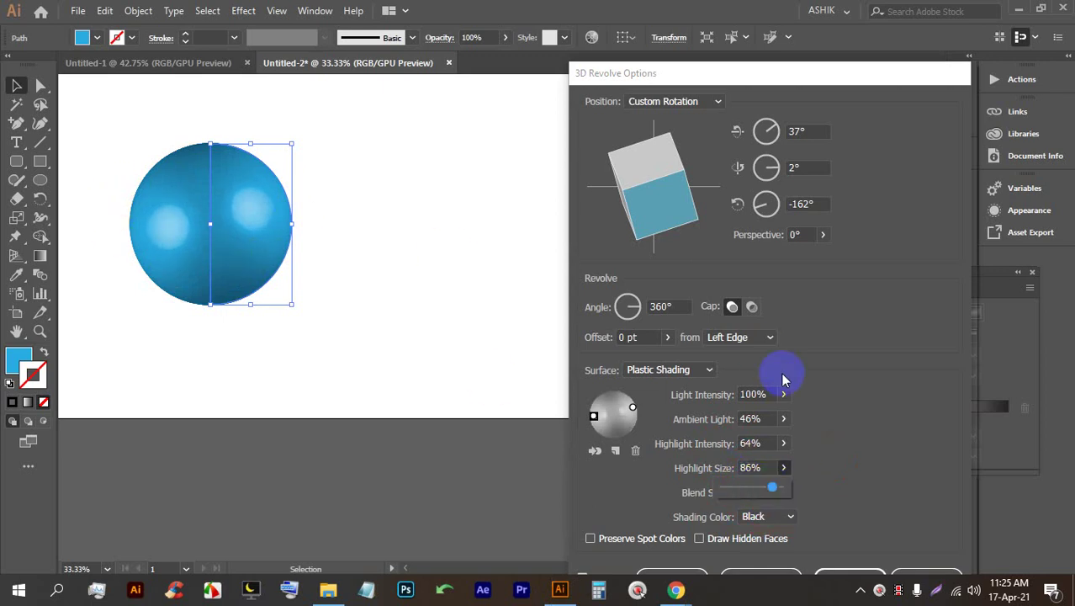
pyautogui.click(773, 486)
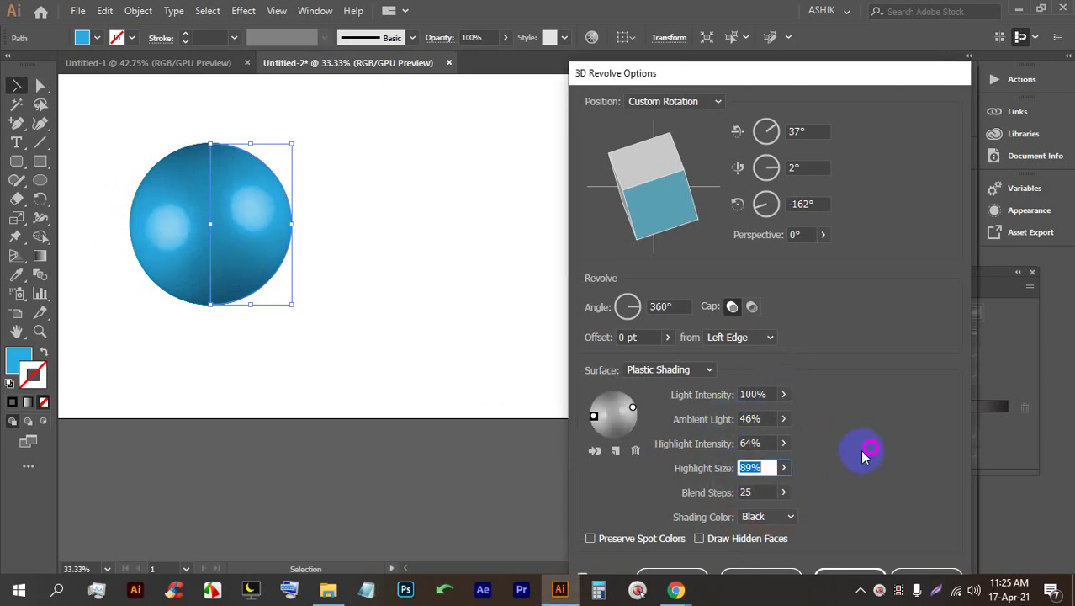
pyautogui.click(783, 468)
pyautogui.moveTo(773, 464); pyautogui.dragTo(759, 470)
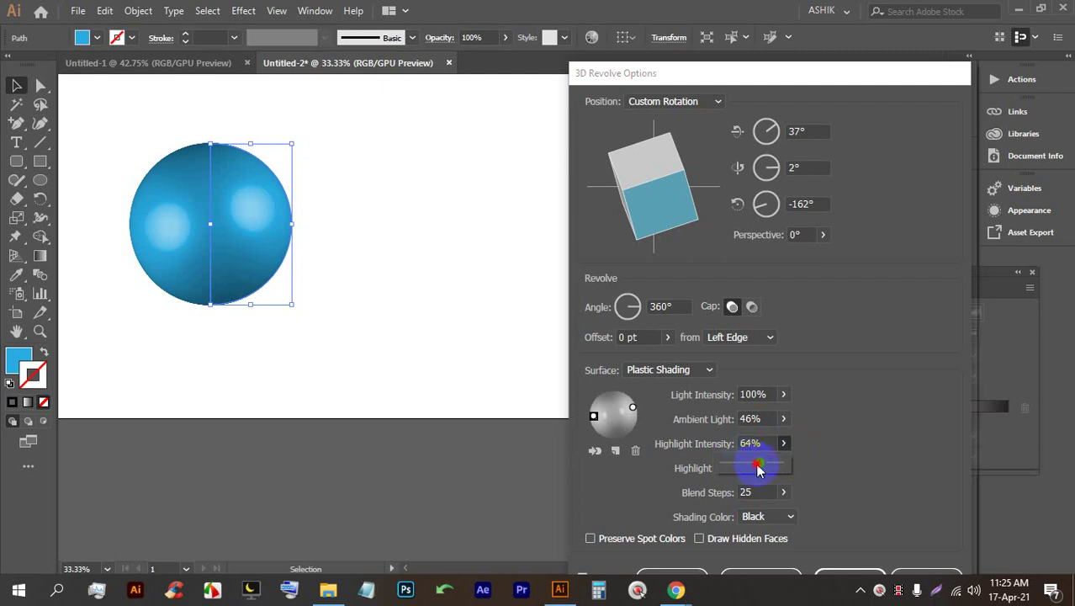
pyautogui.click(882, 415)
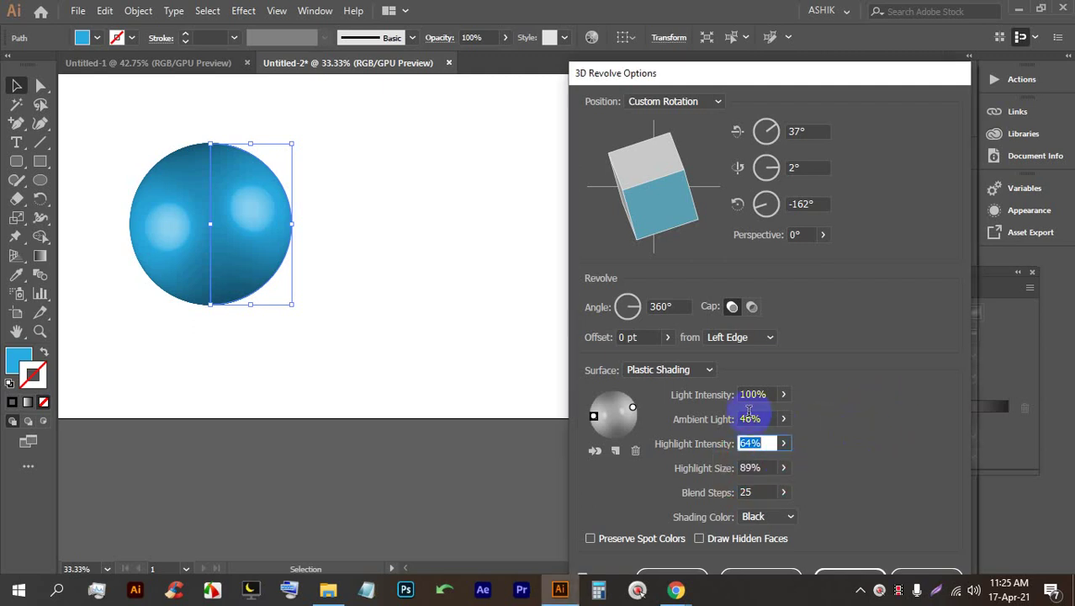
# Step: Set the ambient light to 51% and rotate the revolved sphere to 71°, 7° and -160°
pyautogui.click(784, 419)
pyautogui.moveTo(751, 444)
pyautogui.mouseDown()
pyautogui.moveTo(763, 445)
pyautogui.moveTo(754, 445)
pyautogui.mouseUp()
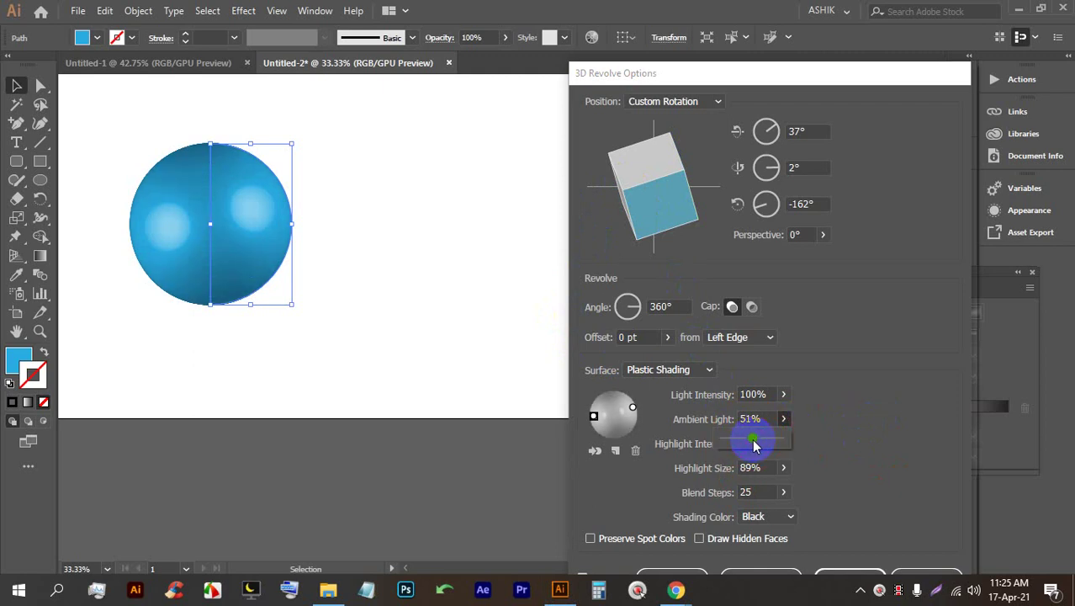
pyautogui.click(852, 450)
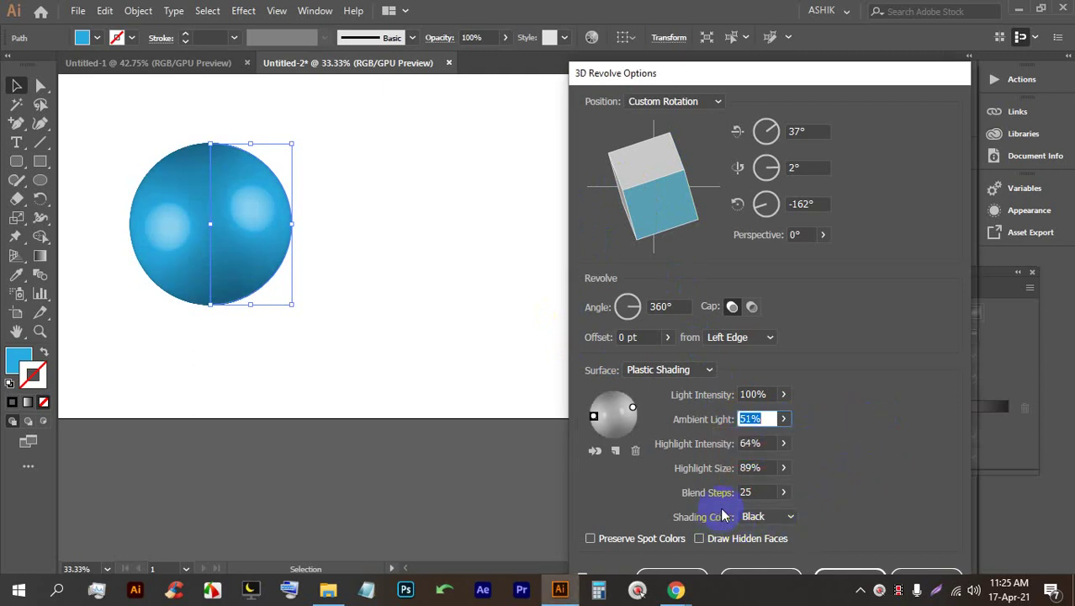
pyautogui.moveTo(669, 82); pyautogui.dragTo(655, 59)
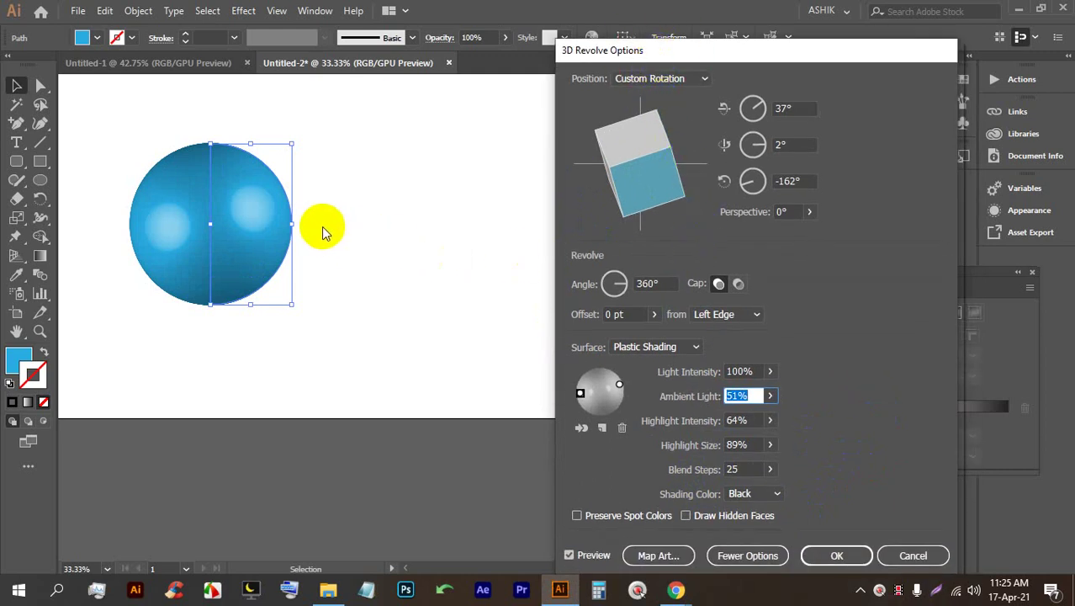
pyautogui.moveTo(646, 175); pyautogui.dragTo(663, 200)
pyautogui.click(215, 229)
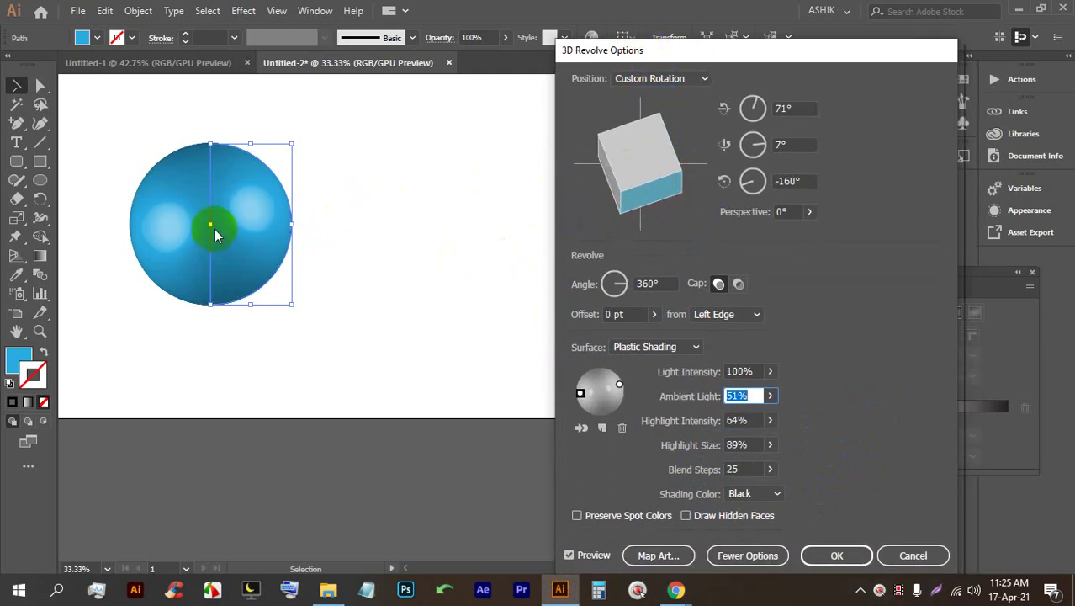
# Step: Set the sphere's highlight intensity to 49% and its ambient light to 38%
pyautogui.click(767, 420)
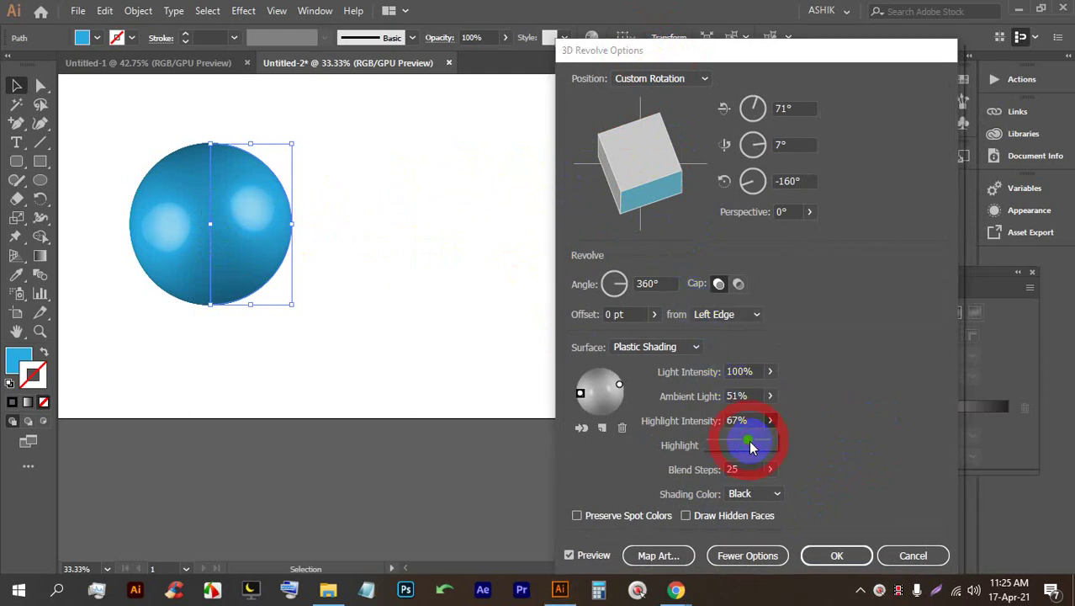
pyautogui.click(762, 425)
pyautogui.click(769, 444)
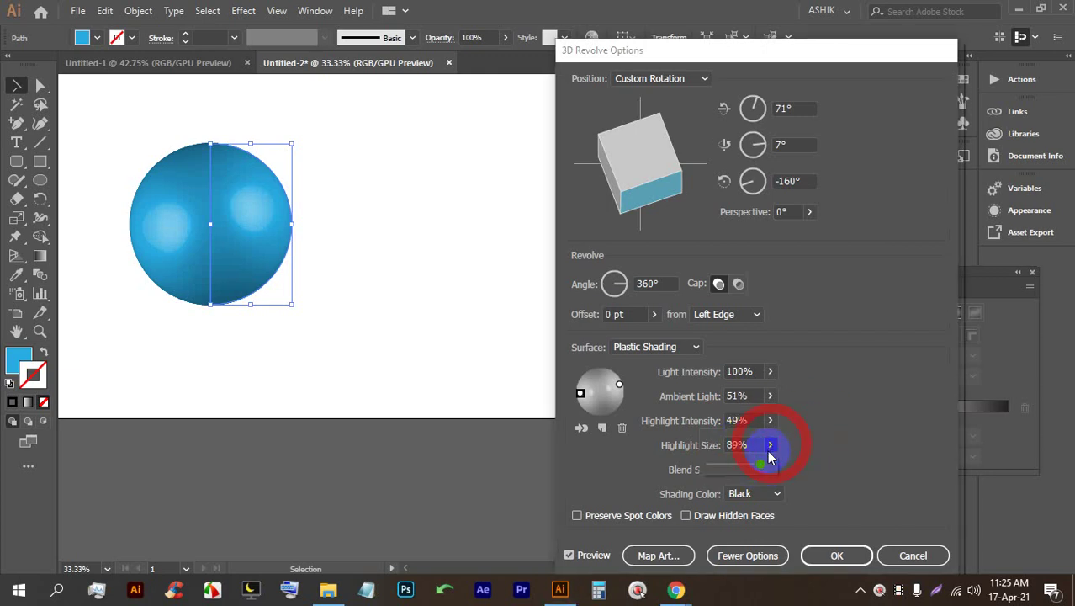
pyautogui.click(770, 395)
pyautogui.moveTo(746, 420); pyautogui.dragTo(738, 421)
pyautogui.click(769, 371)
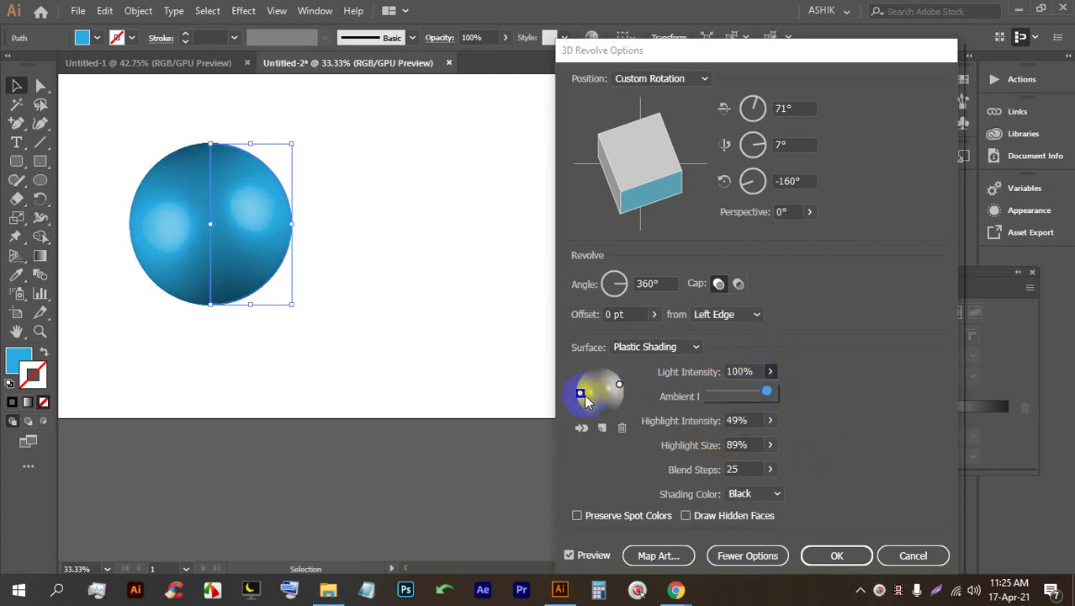
# Step: Select the other light, try an ambient light of 39%, and discard all the revolve settings
pyautogui.click(620, 385)
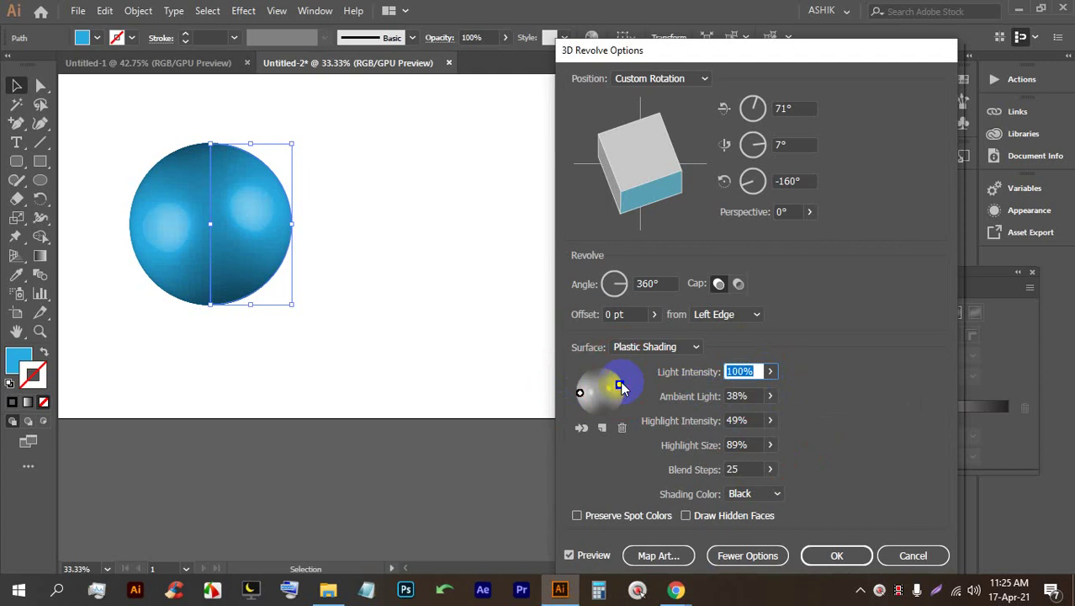
pyautogui.click(769, 395)
pyautogui.moveTo(732, 417); pyautogui.dragTo(740, 418)
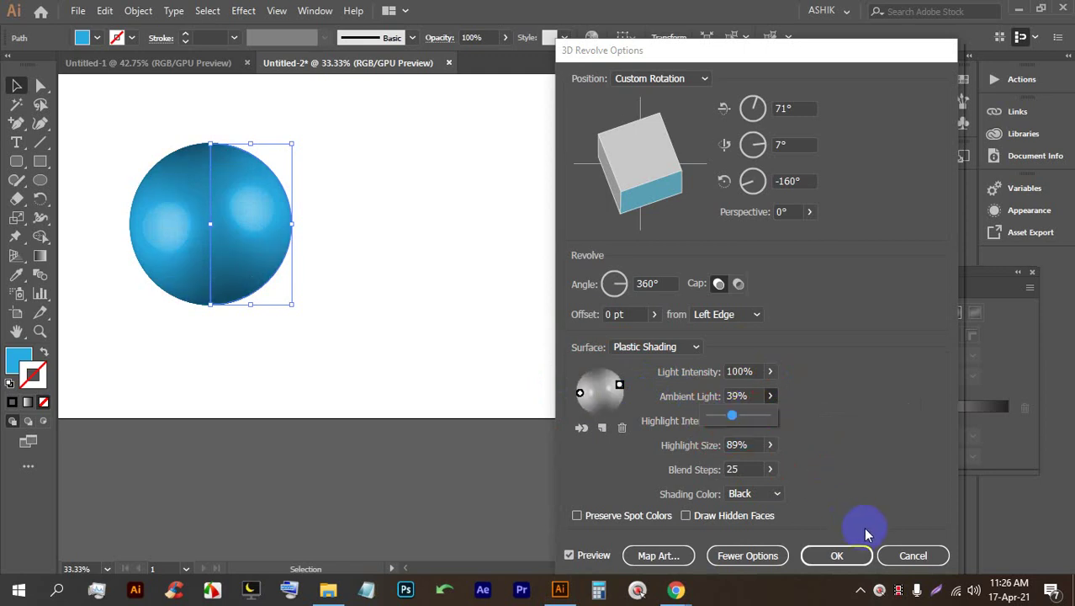
pyautogui.click(913, 556)
# Step: Move the blue semicircle slightly lower and start a 3D Revolve on it with the preview turned on
pyautogui.moveTo(252, 210); pyautogui.dragTo(241, 245)
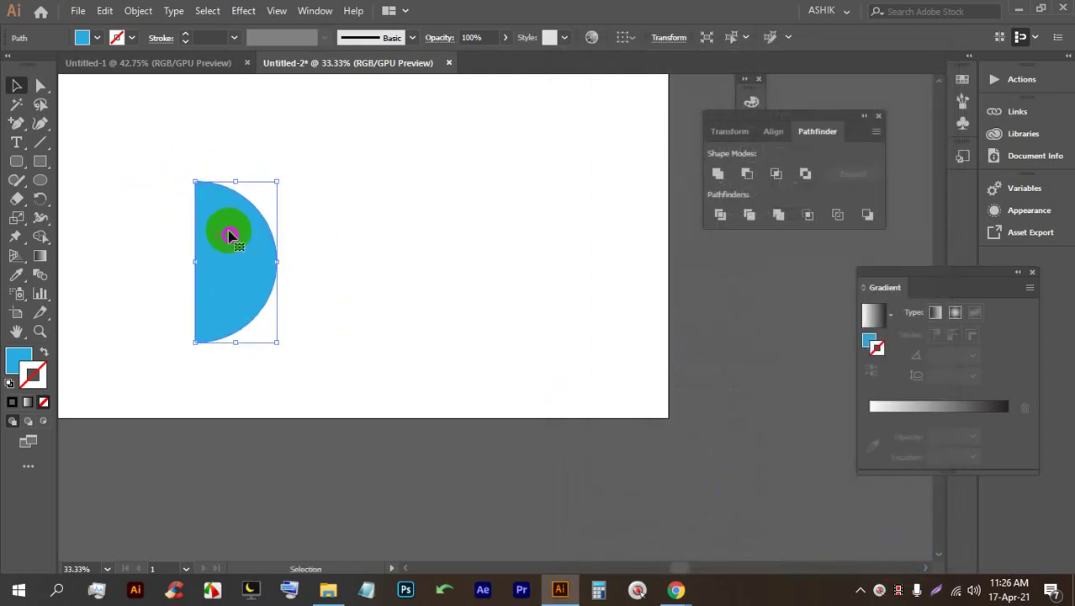
pyautogui.click(243, 10)
pyautogui.moveTo(311, 100)
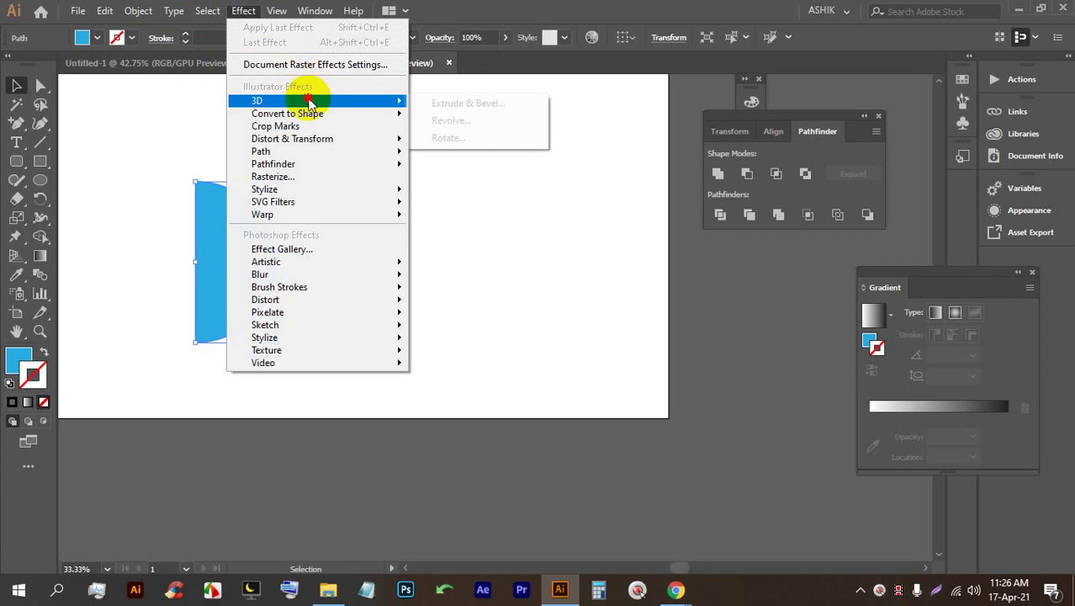
pyautogui.click(452, 120)
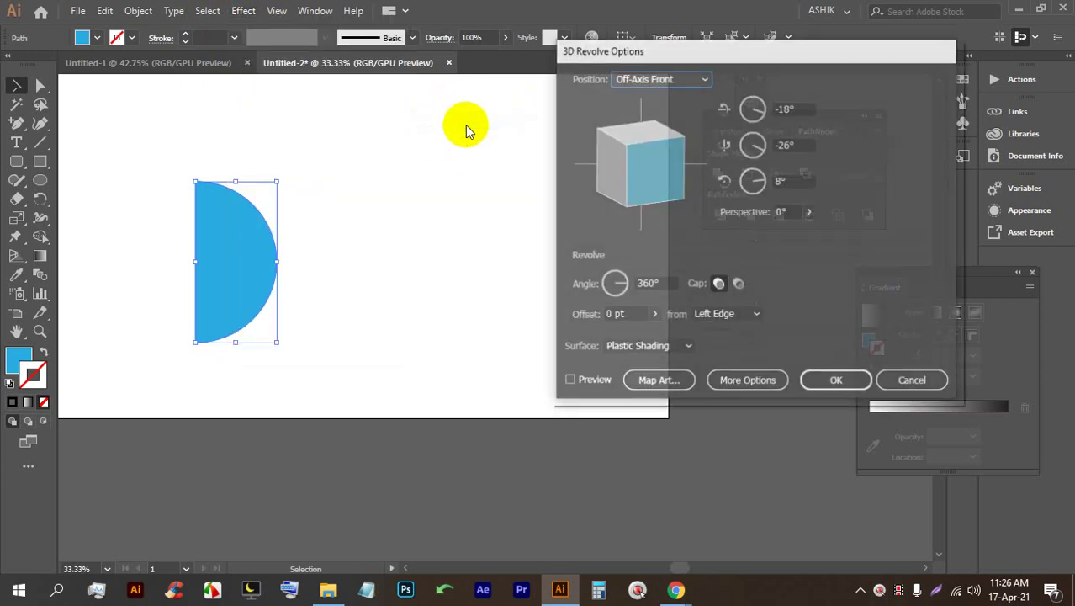
pyautogui.click(592, 381)
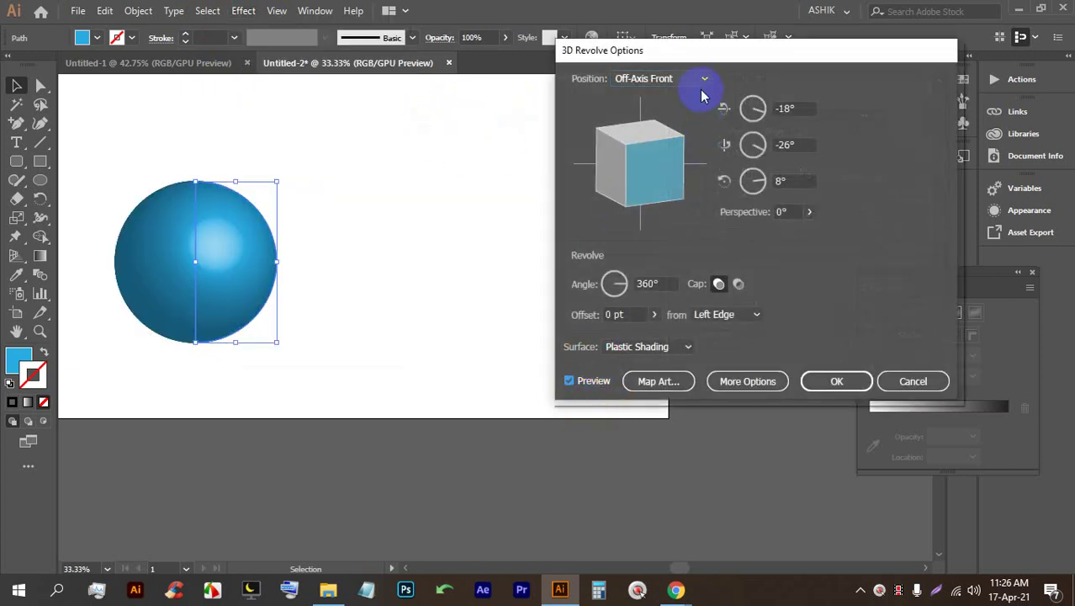
pyautogui.moveTo(690, 50); pyautogui.dragTo(648, 42)
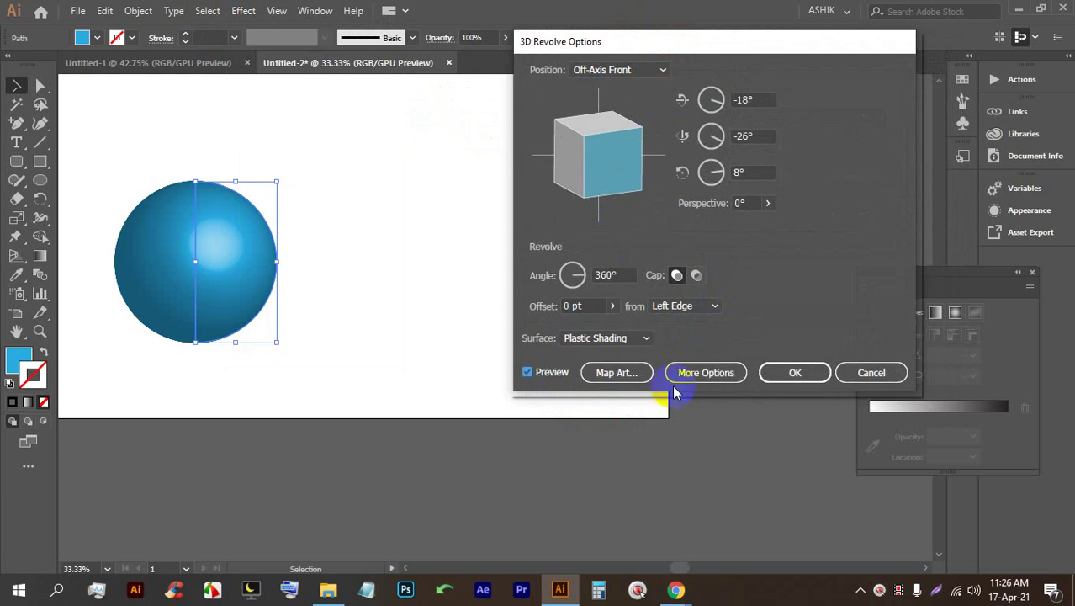
# Step: Check the Google Meet call in Chrome, return to Illustrator, and expand the revolve settings to show the surface lighting options
pyautogui.moveTo(675, 588)
pyautogui.click(604, 528)
pyautogui.click(697, 177)
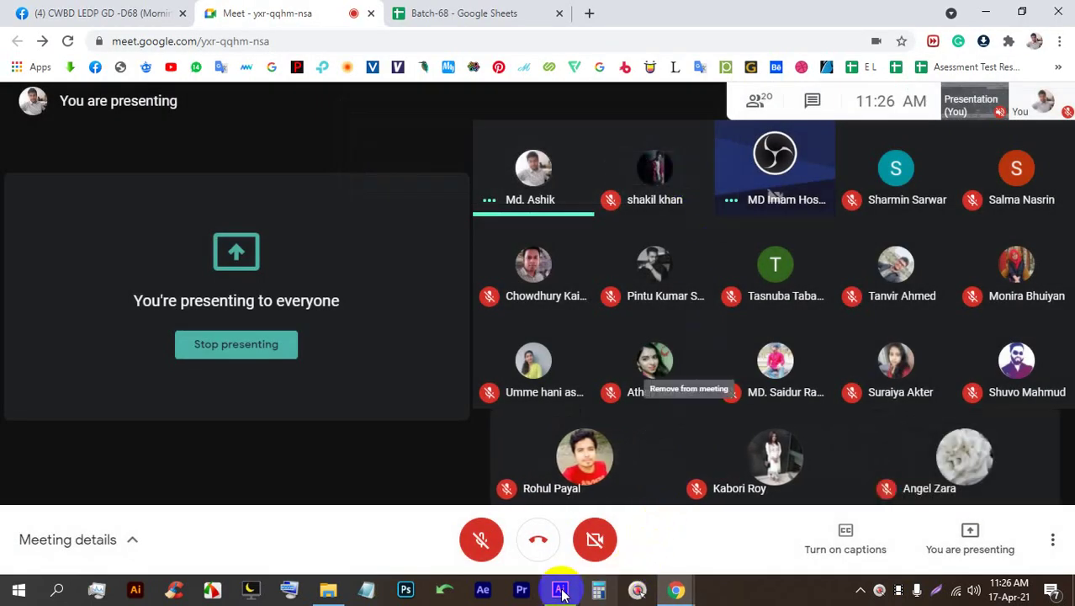
pyautogui.click(560, 590)
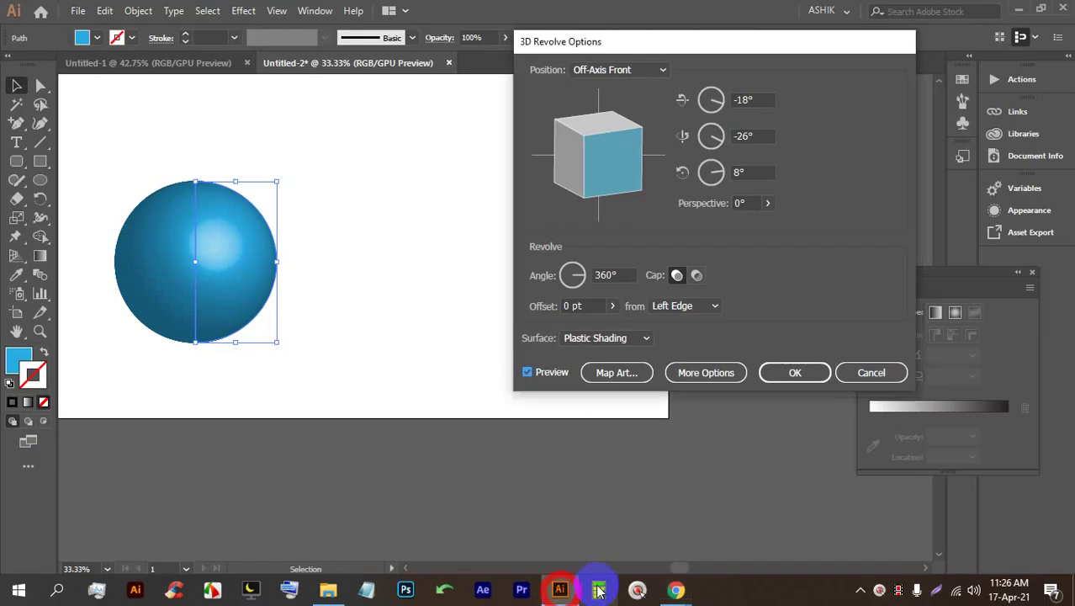
pyautogui.click(719, 375)
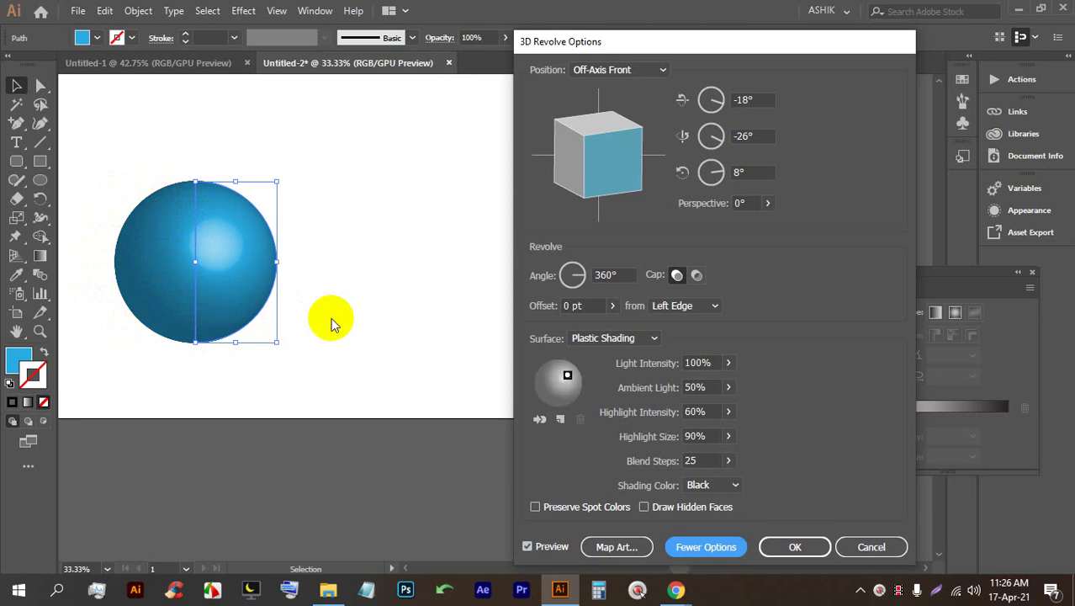
# Step: Capture the canvas area with the screenshot tool, sketch red freehand strokes over the sphere's shading, and discard the capture
pyautogui.press('Print')
pyautogui.moveTo(543, 429); pyautogui.dragTo(4, 89)
pyautogui.click(557, 288)
pyautogui.moveTo(154, 193)
pyautogui.mouseDown()
pyautogui.moveTo(168, 292)
pyautogui.moveTo(246, 352)
pyautogui.moveTo(229, 357)
pyautogui.moveTo(171, 288)
pyautogui.moveTo(236, 339)
pyautogui.mouseUp()
pyautogui.moveTo(143, 217); pyautogui.dragTo(131, 233)
pyautogui.moveTo(107, 221); pyautogui.dragTo(218, 395)
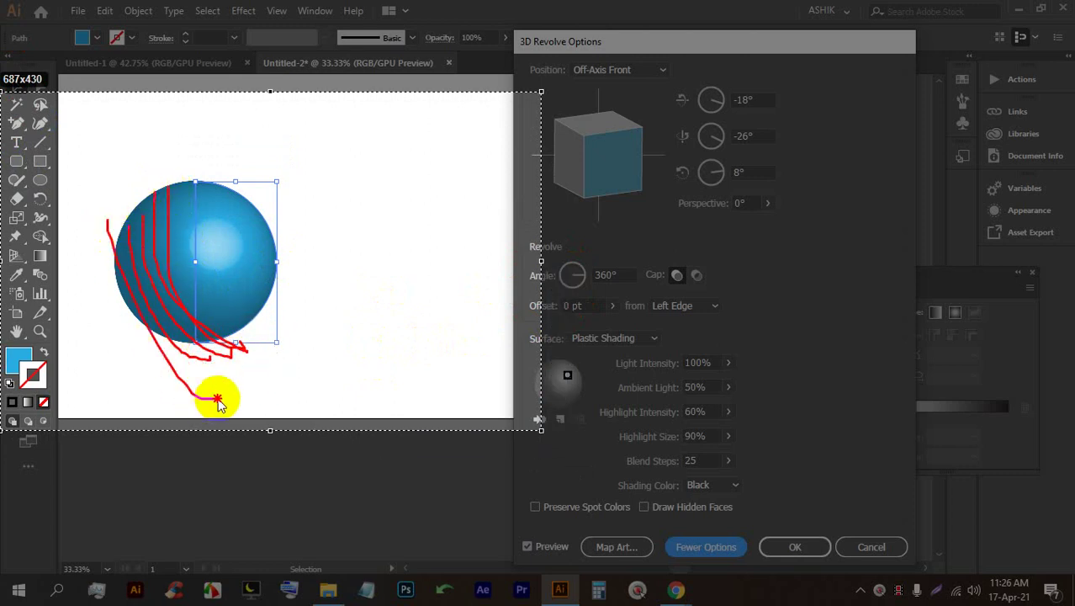
pyautogui.moveTo(219, 221)
pyautogui.mouseDown()
pyautogui.moveTo(183, 266)
pyautogui.moveTo(240, 237)
pyautogui.moveTo(180, 217)
pyautogui.moveTo(280, 283)
pyautogui.moveTo(206, 231)
pyautogui.moveTo(225, 203)
pyautogui.moveTo(189, 360)
pyautogui.mouseUp()
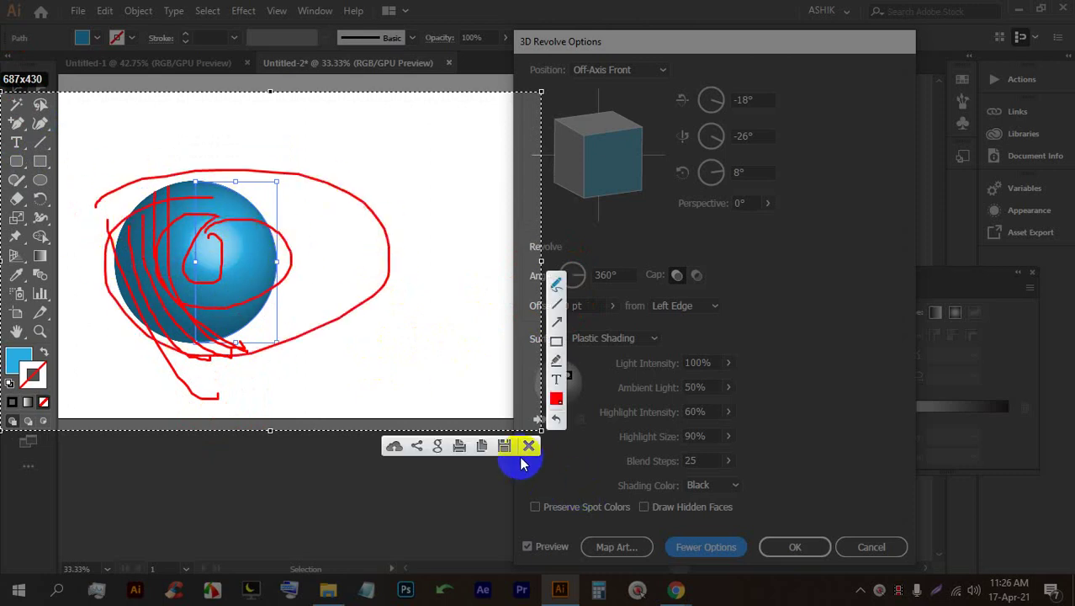
pyautogui.click(533, 445)
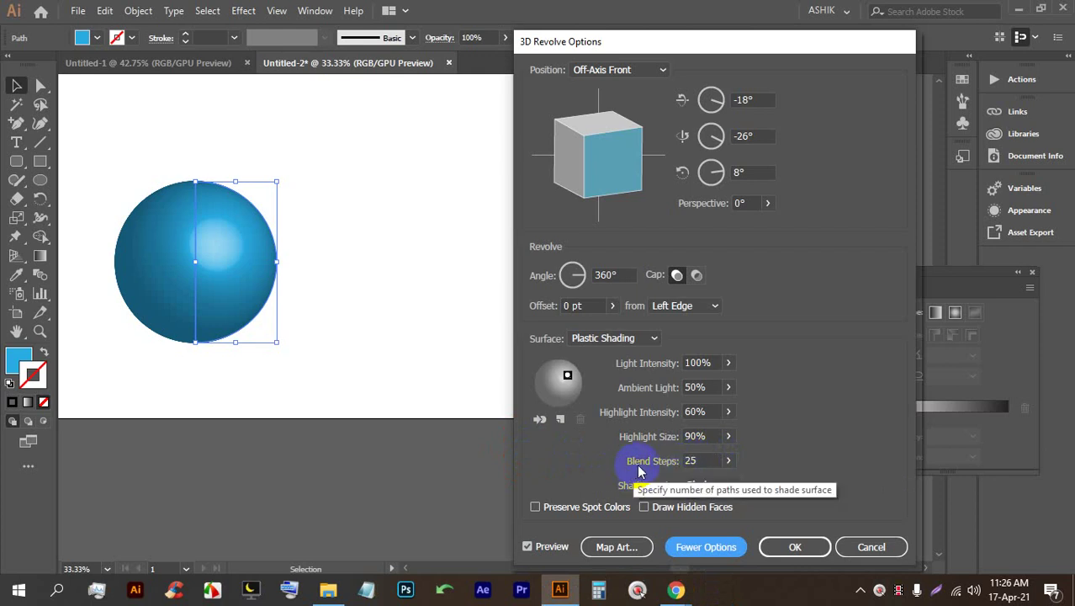
# Step: Lower the revolved sphere's blend steps to 0
pyautogui.click(704, 464)
pyautogui.press('Down')
pyautogui.press('Down')
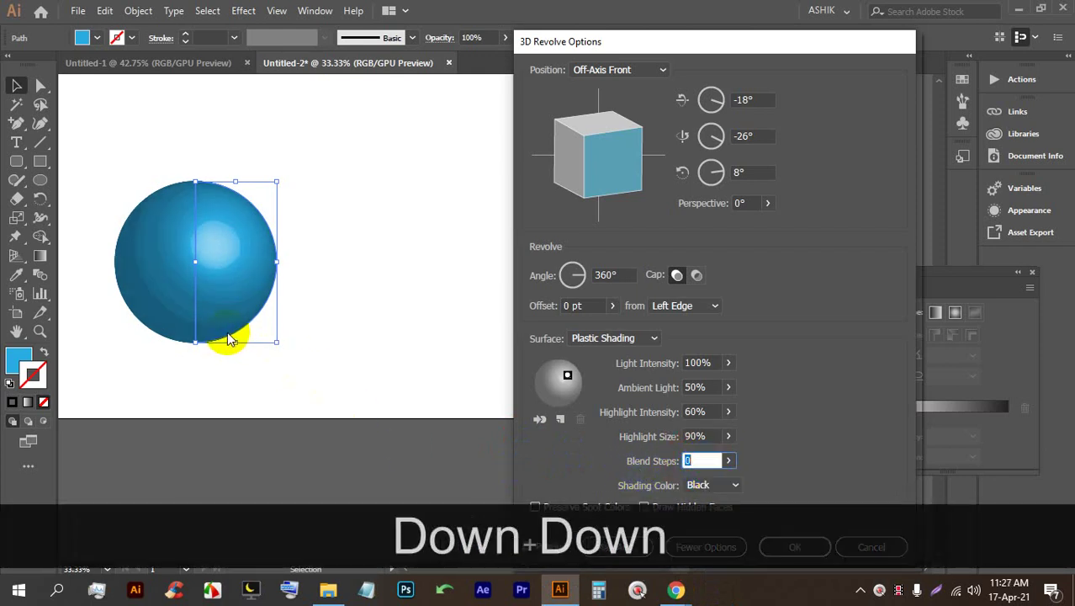
pyautogui.press('Down')
# Step: Raise the revolved sphere's blend steps gradually to 90
pyautogui.press('Up')
pyautogui.press('Up')
pyautogui.press('Up')
pyautogui.press('Up')
pyautogui.press('Up')
pyautogui.press('Up')
pyautogui.press('Up')
pyautogui.press('Up')
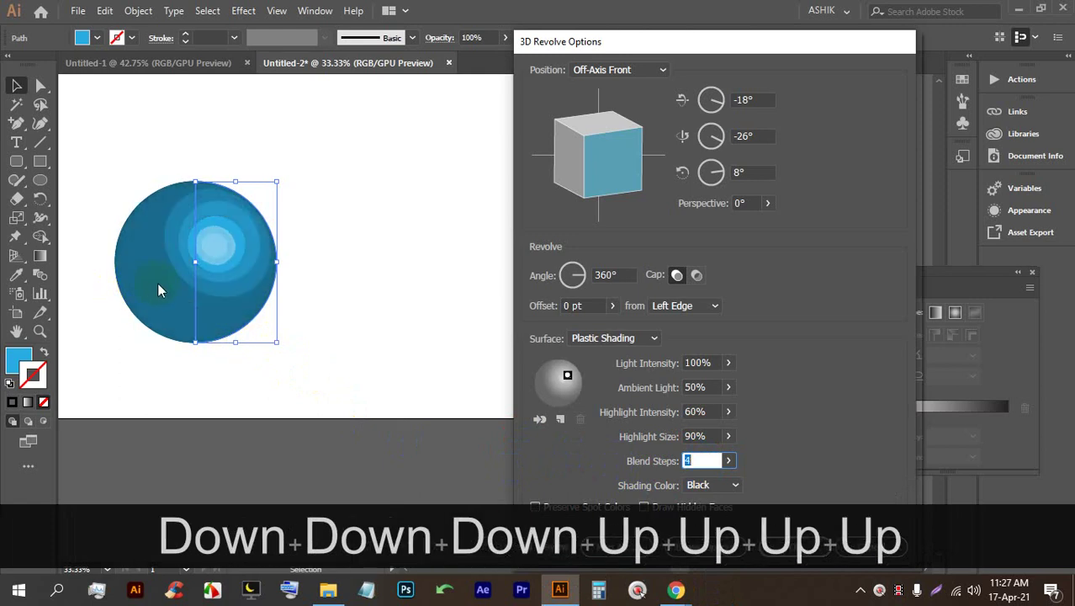
pyautogui.press('Up')
pyautogui.press('Up')
pyautogui.press('Up')
pyautogui.press('Up')
pyautogui.press('Up')
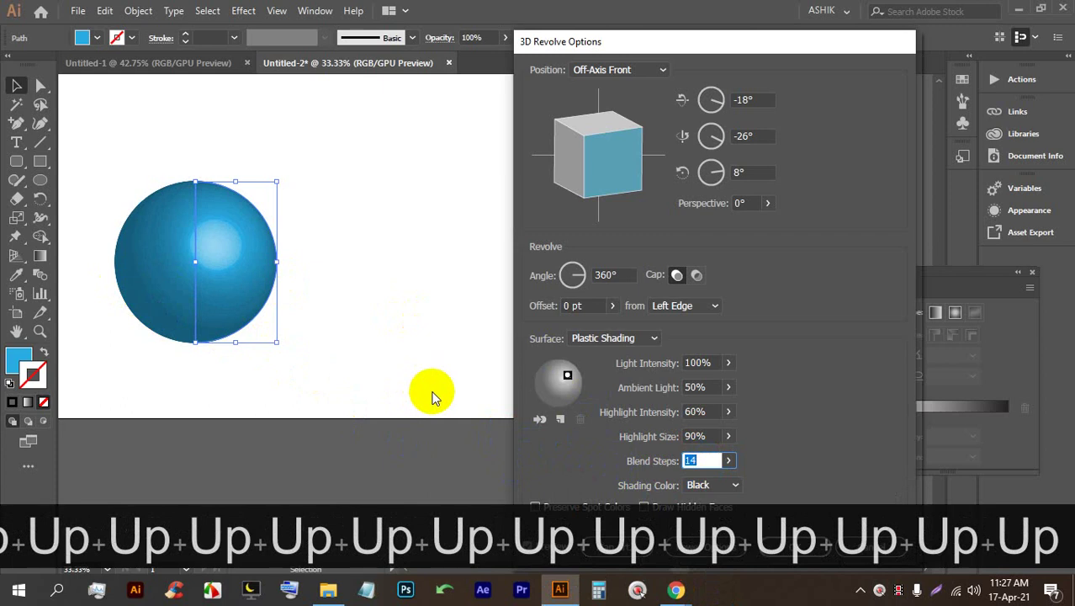
pyautogui.press('Up')
pyautogui.press('Up')
pyautogui.press('Up')
pyautogui.press('Up')
pyautogui.press('Up')
pyautogui.press('Up')
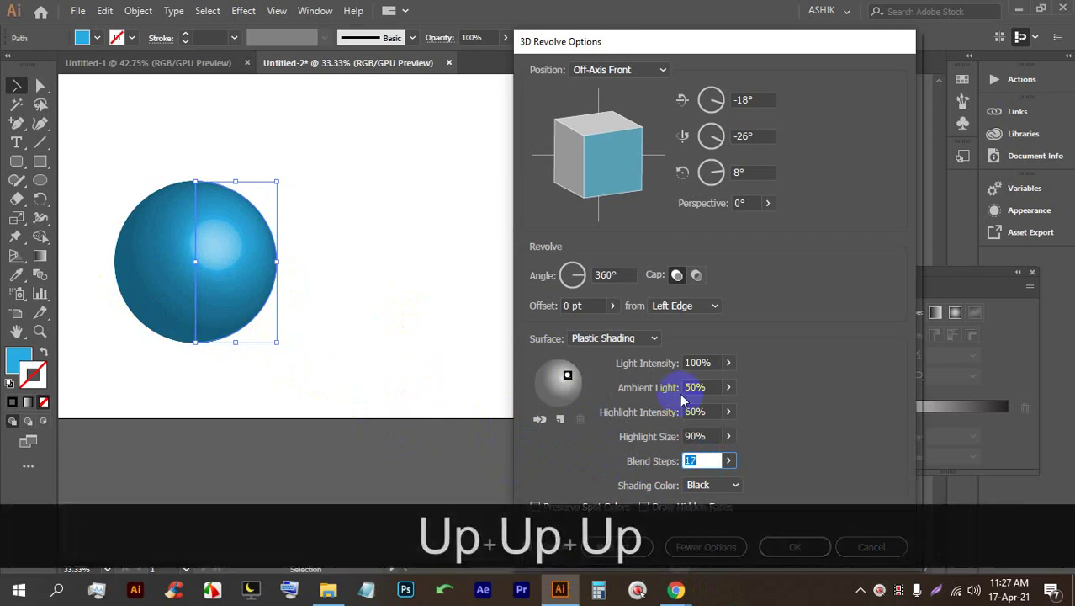
pyautogui.press('Up')
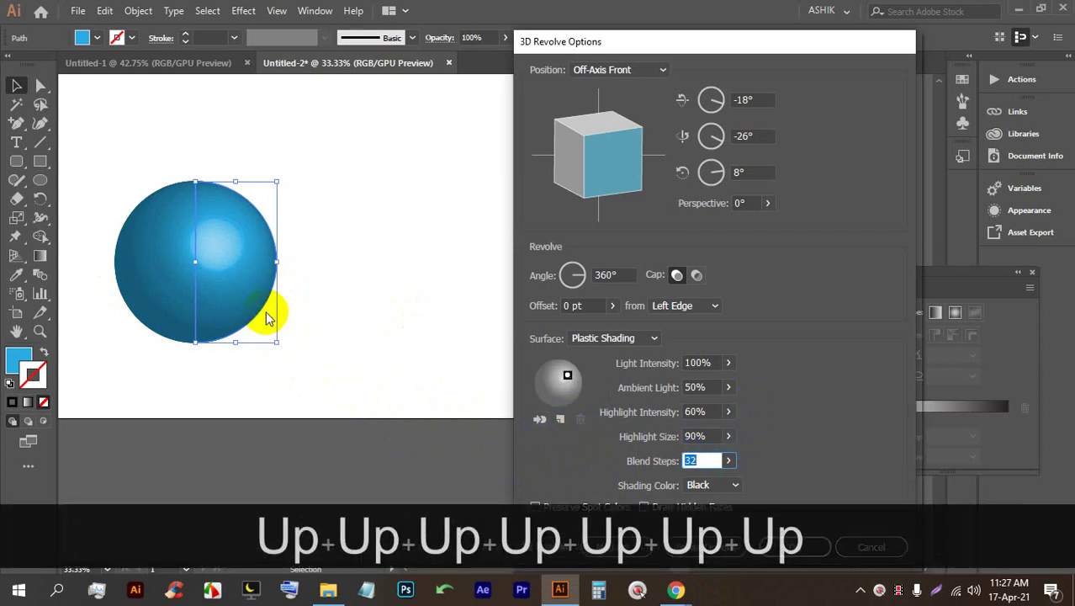
pyautogui.press('Up')
pyautogui.press('Up')
pyautogui.press('Up')
pyautogui.press('Up')
pyautogui.press('Up')
pyautogui.press('Up')
pyautogui.press('Up')
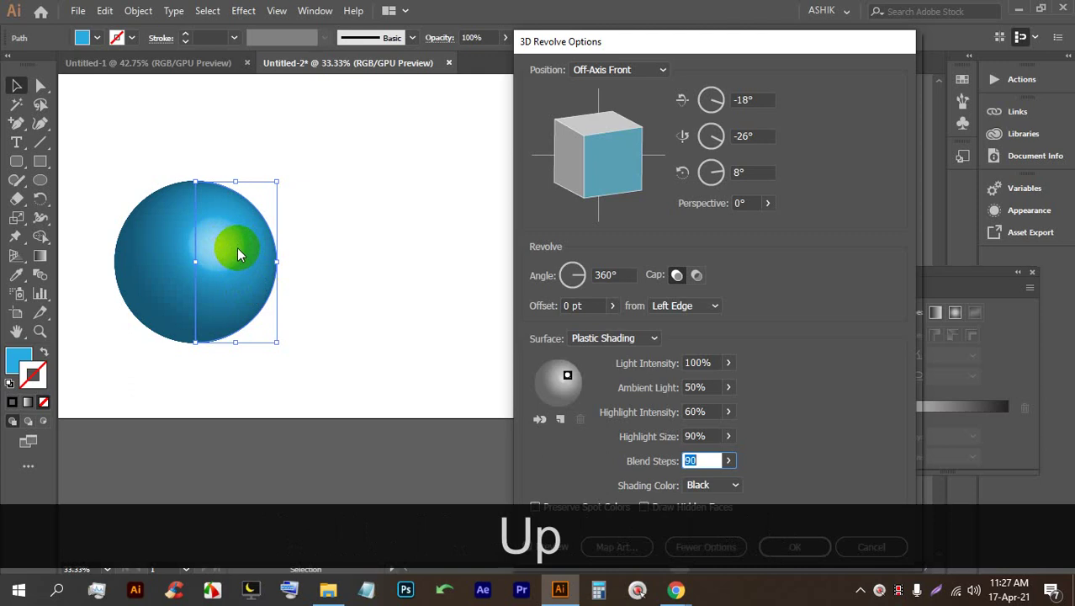
# Step: Drop the revolved sphere's blend steps to 2 and raise them one by one to 12 to compare the shading bands
pyautogui.press('Down')
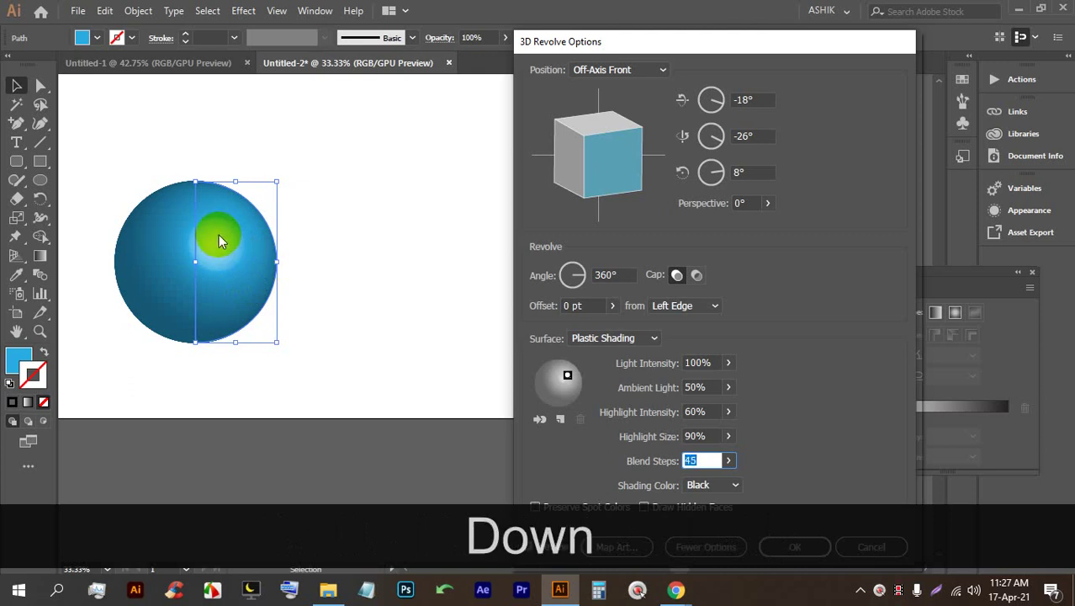
pyautogui.press('Up')
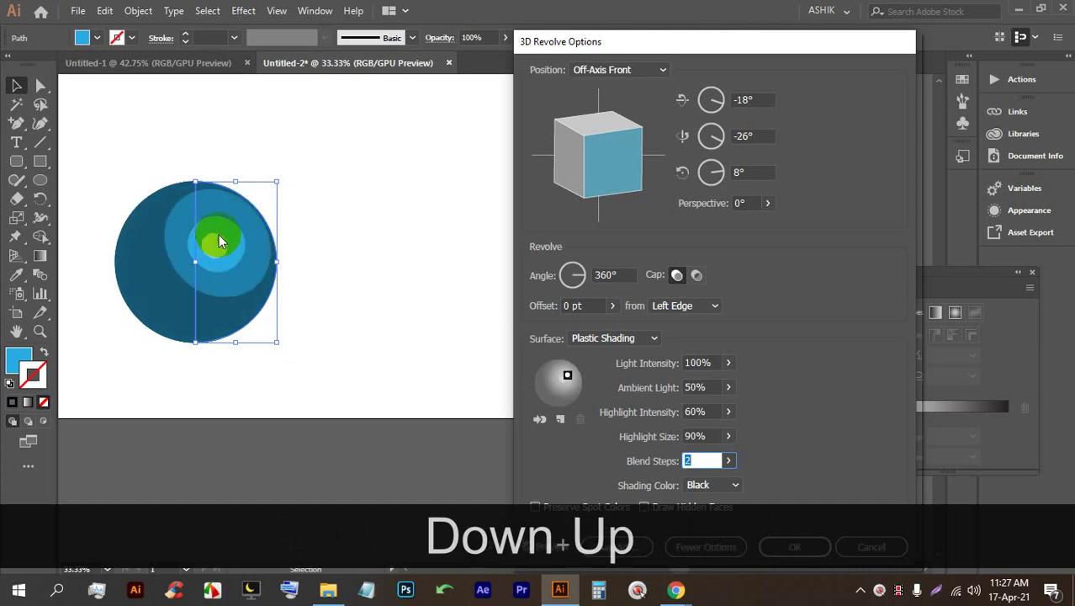
pyautogui.press('Up')
pyautogui.press('Up')
pyautogui.press('Up')
pyautogui.press('Up')
pyautogui.press('Up')
pyautogui.press('Up')
pyautogui.press('Up')
pyautogui.press('Up')
pyautogui.press('Up')
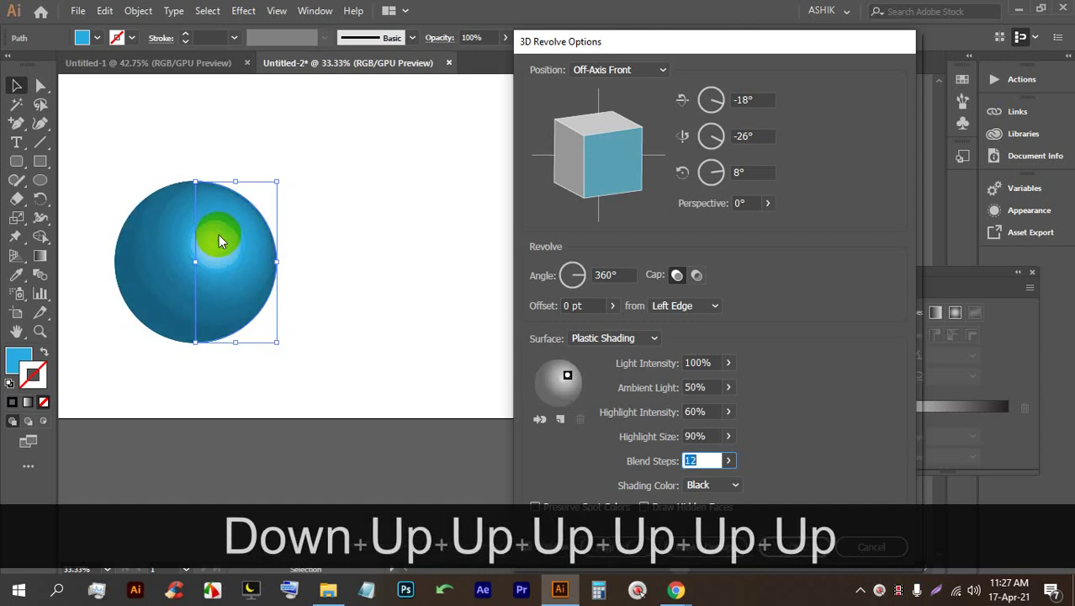
pyautogui.press('Up')
# Step: Lower the sphere's blend steps to 0 and nudge them up a few steps
pyautogui.press('Down')
pyautogui.press('Down')
pyautogui.press('Down')
pyautogui.press('Down')
pyautogui.press('Down')
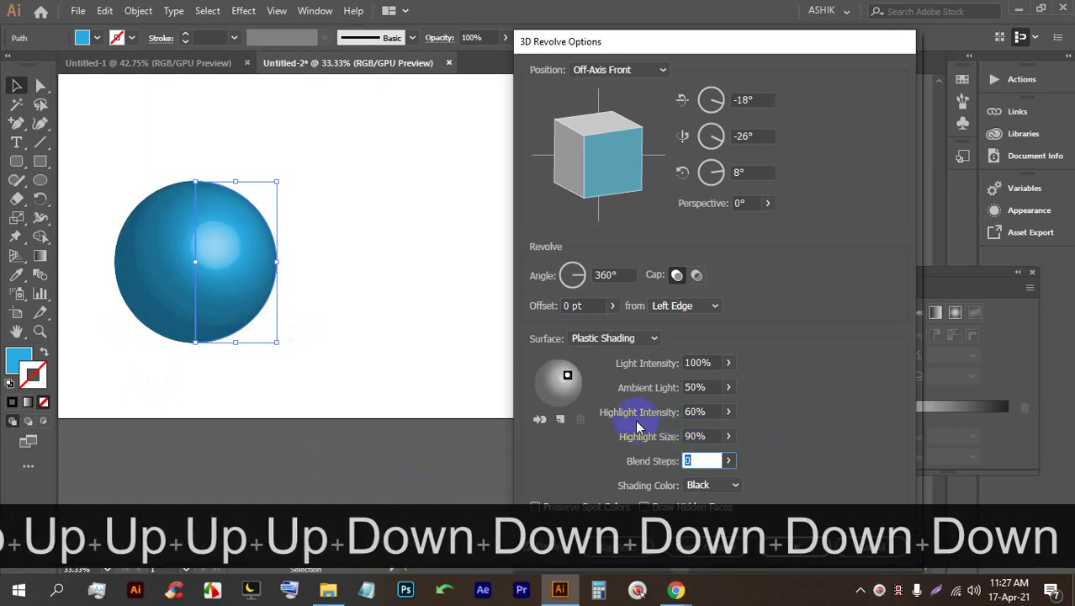
pyautogui.press('Up')
pyautogui.press('Up')
pyautogui.press('Up')
# Step: Set the sphere's blend steps to 192, apply the 3D Revolve effect and deselect the sphere
pyautogui.click(727, 461)
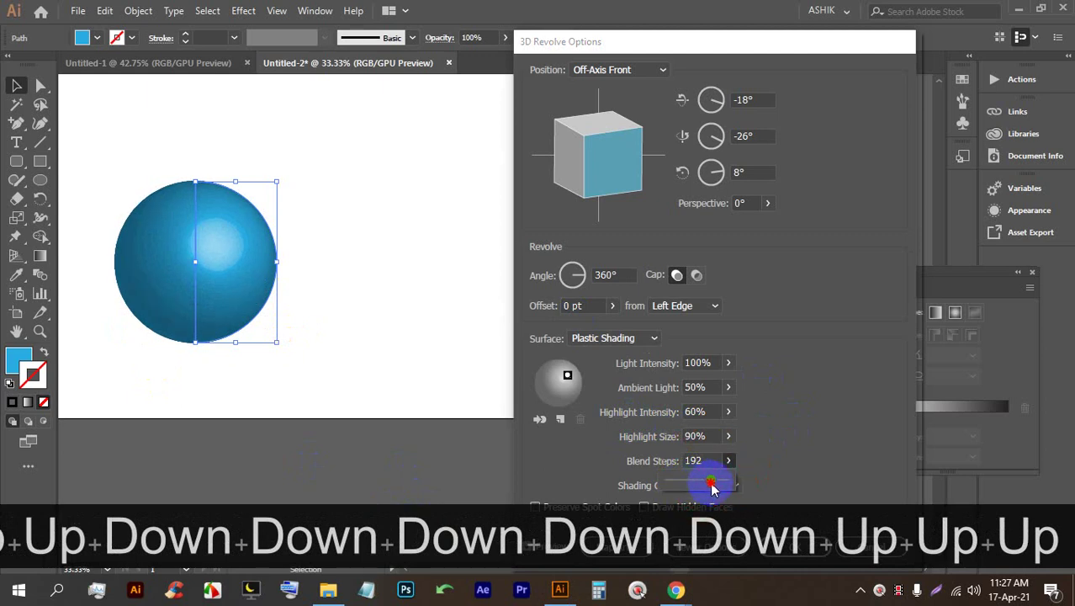
pyautogui.click(792, 457)
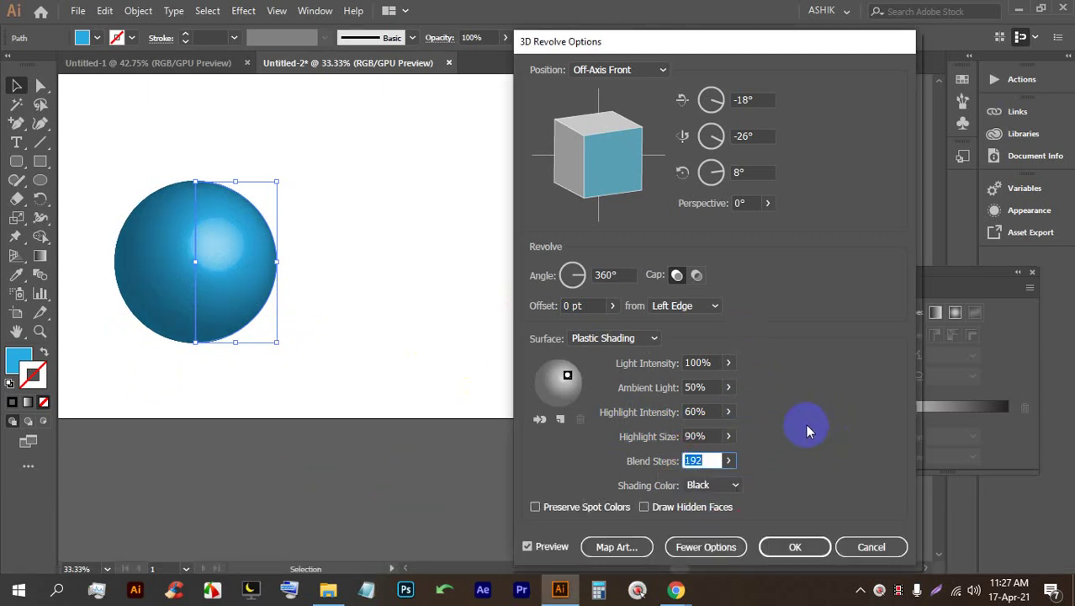
pyautogui.click(794, 546)
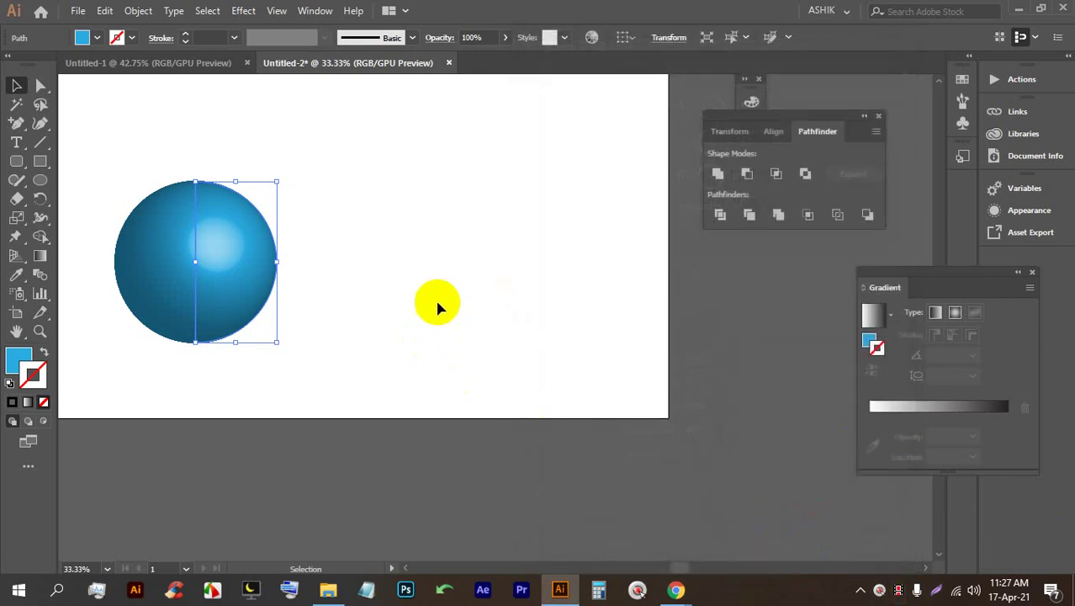
pyautogui.click(426, 302)
# Step: Select the 3D sphere and delete it to clear the artboard
pyautogui.scroll(-3, 365, 271)
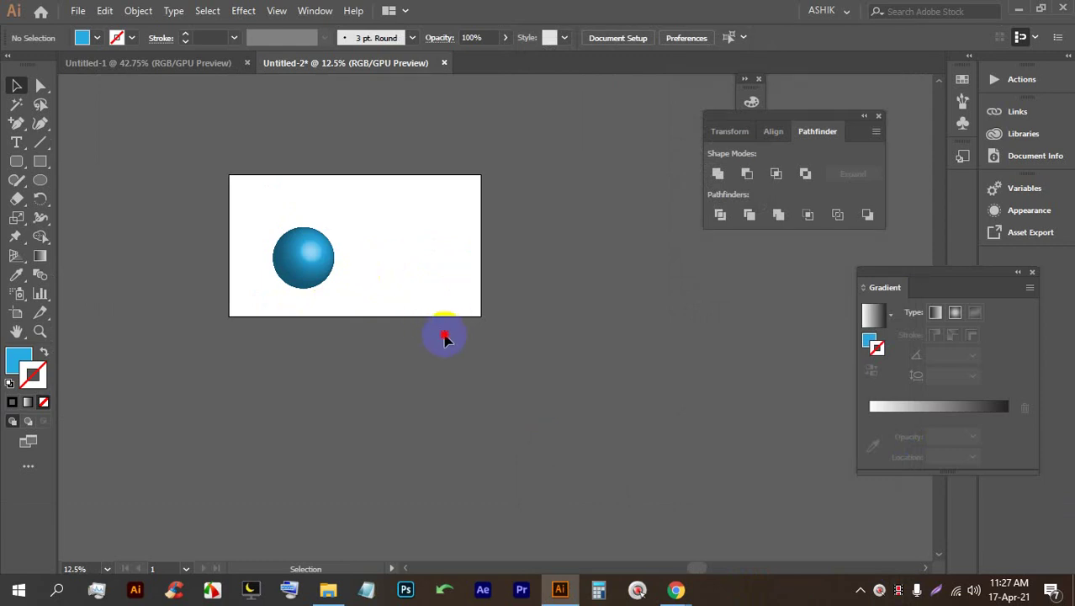
pyautogui.moveTo(447, 334); pyautogui.dragTo(209, 156)
pyautogui.press('BackSpace')
pyautogui.click(337, 156)
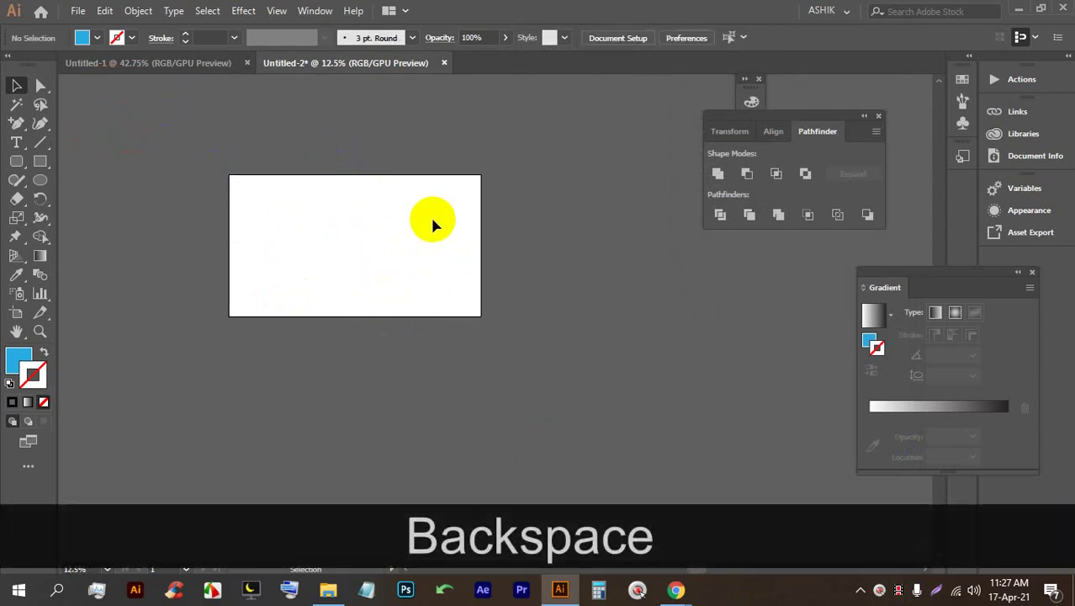
# Step: Draw a tall, narrow blue rectangle without a stroke in the upper middle of the artboard
pyautogui.scroll(3, 425, 226)
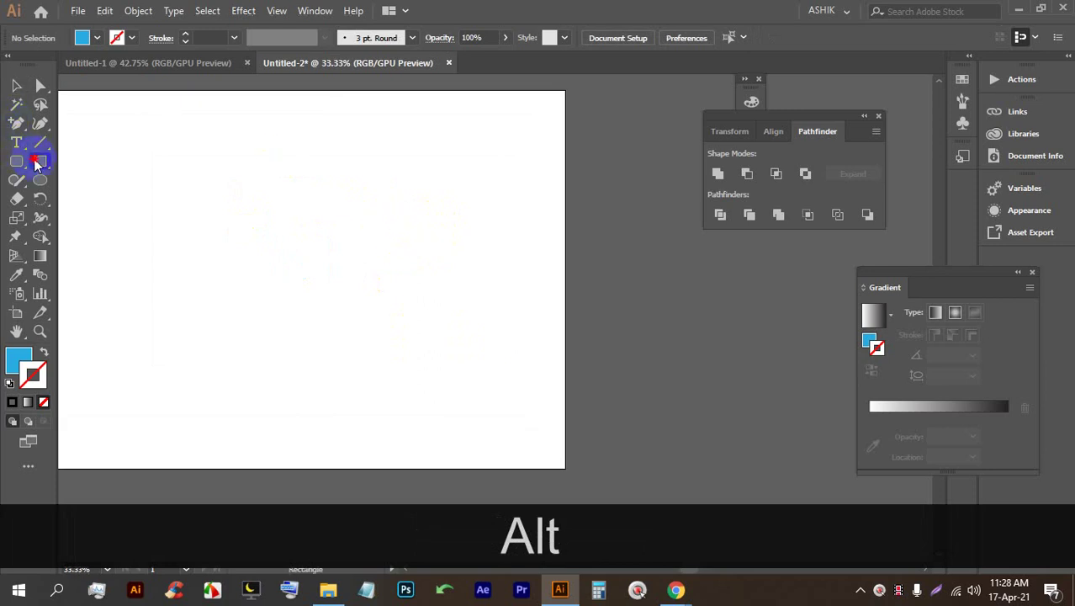
pyautogui.click(37, 162)
pyautogui.click(105, 196)
pyautogui.moveTo(282, 130); pyautogui.dragTo(295, 322)
# Step: Duplicate the narrow rectangle sideways and repeat the copy twice to make four evenly spaced vertical bars
pyautogui.click(16, 85)
pyautogui.press('alt')
pyautogui.moveTo(294, 164); pyautogui.dragTo(317, 163)
pyautogui.press('ctrl')
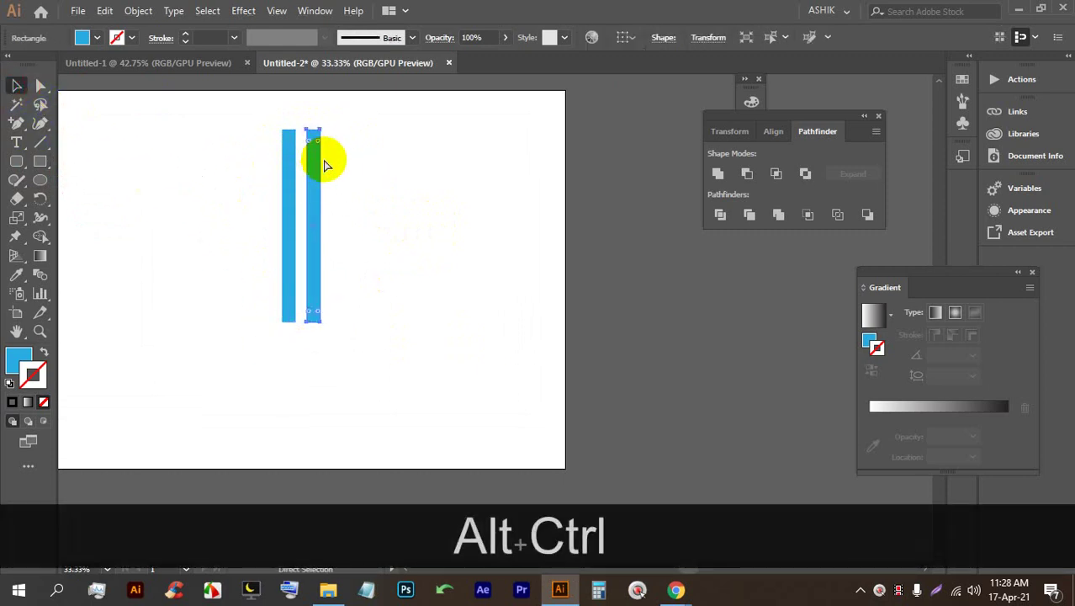
pyautogui.hotkey('ctrl', 'alt', 'd')
pyautogui.hotkey('ctrl', 'alt', 'd')
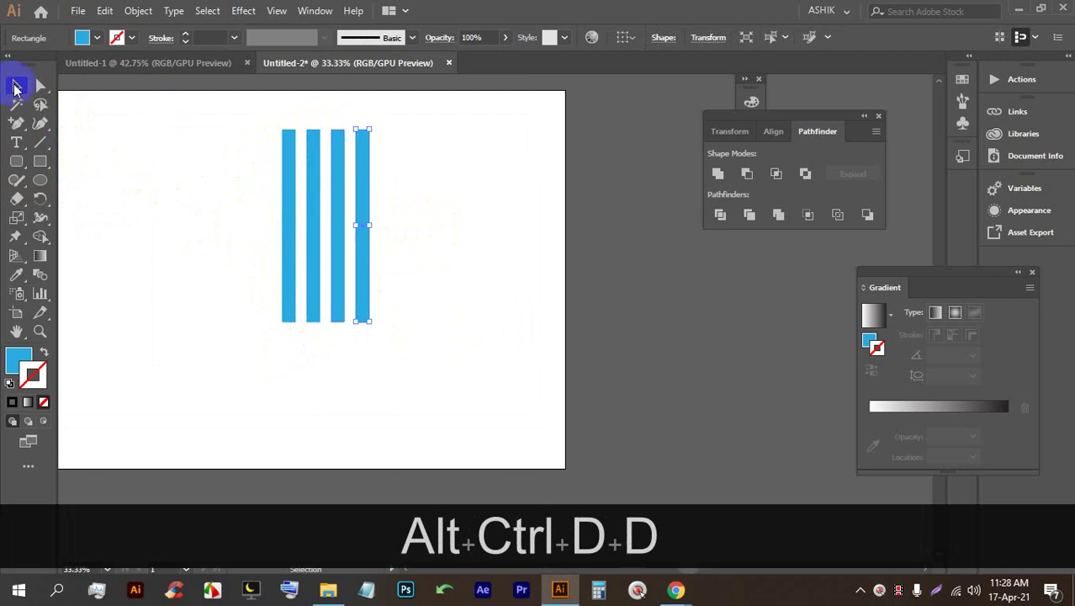
pyautogui.click(391, 221)
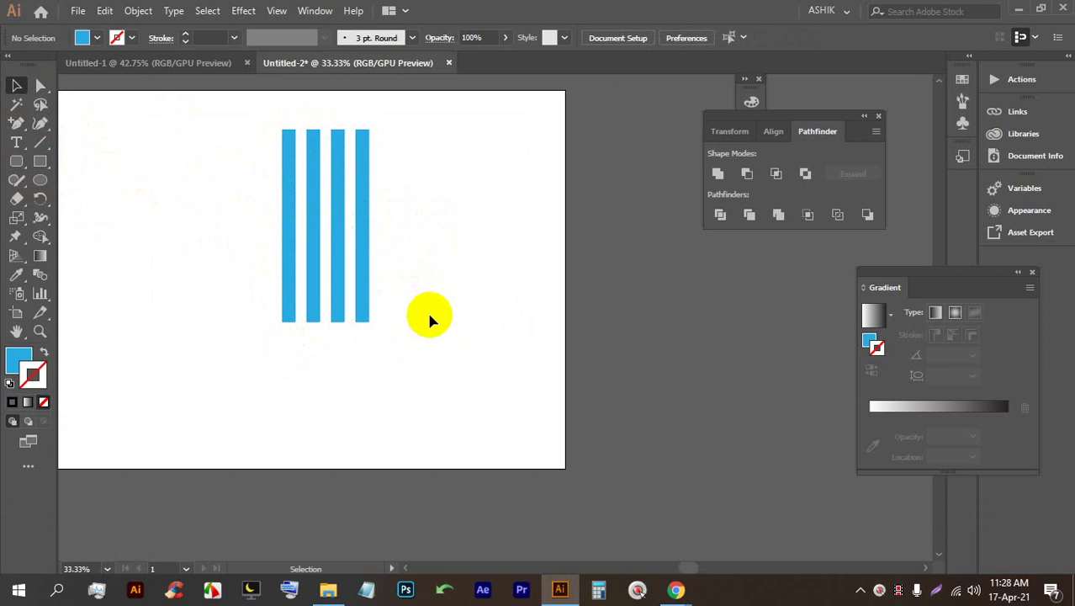
pyautogui.click(441, 377)
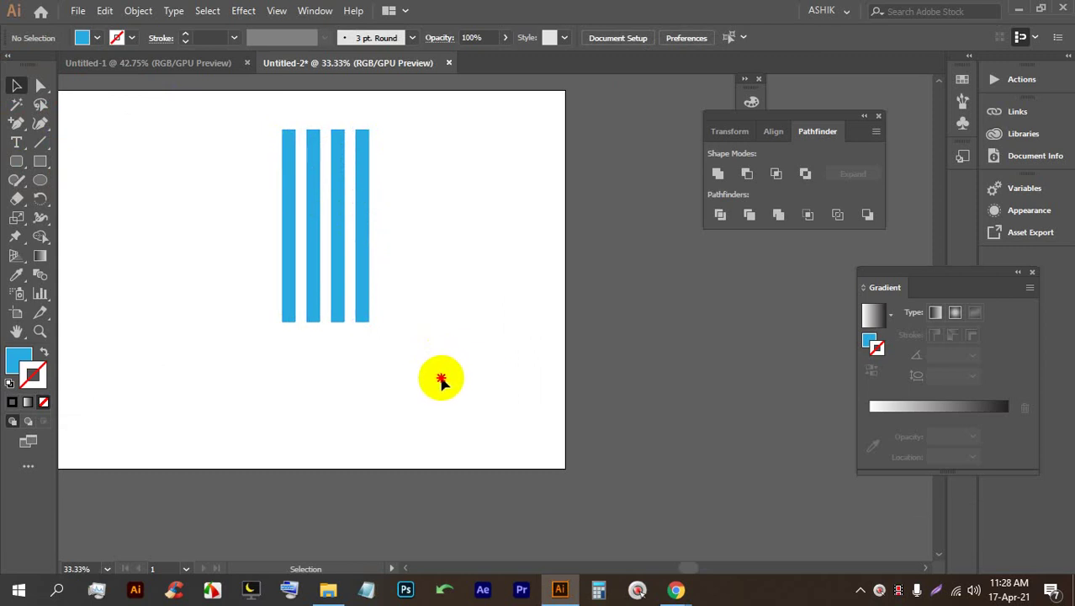
# Step: Change the second bar's fill to green
pyautogui.click(311, 291)
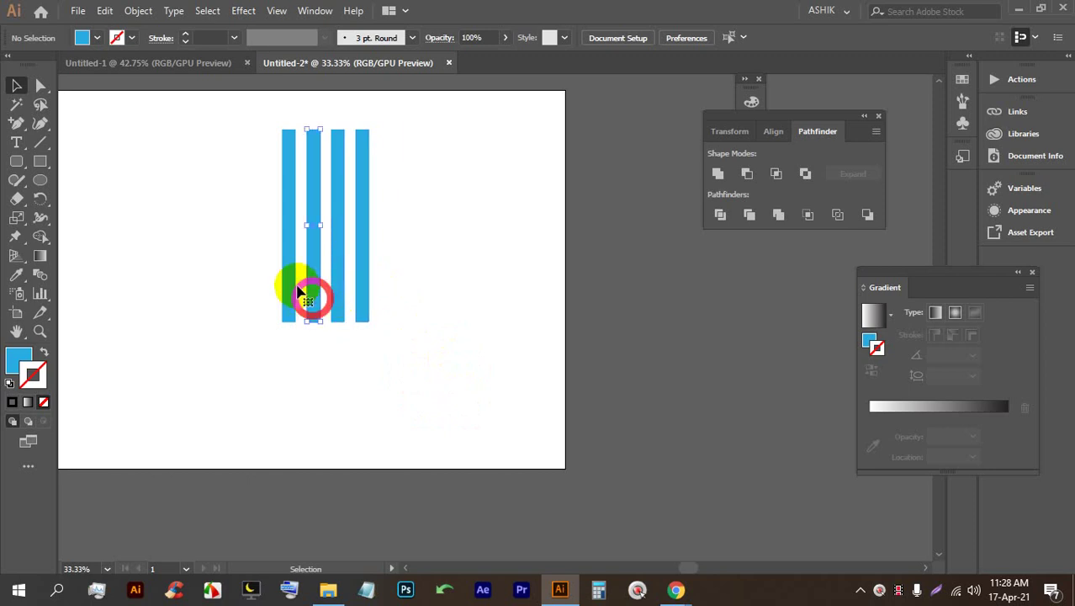
pyautogui.click(95, 39)
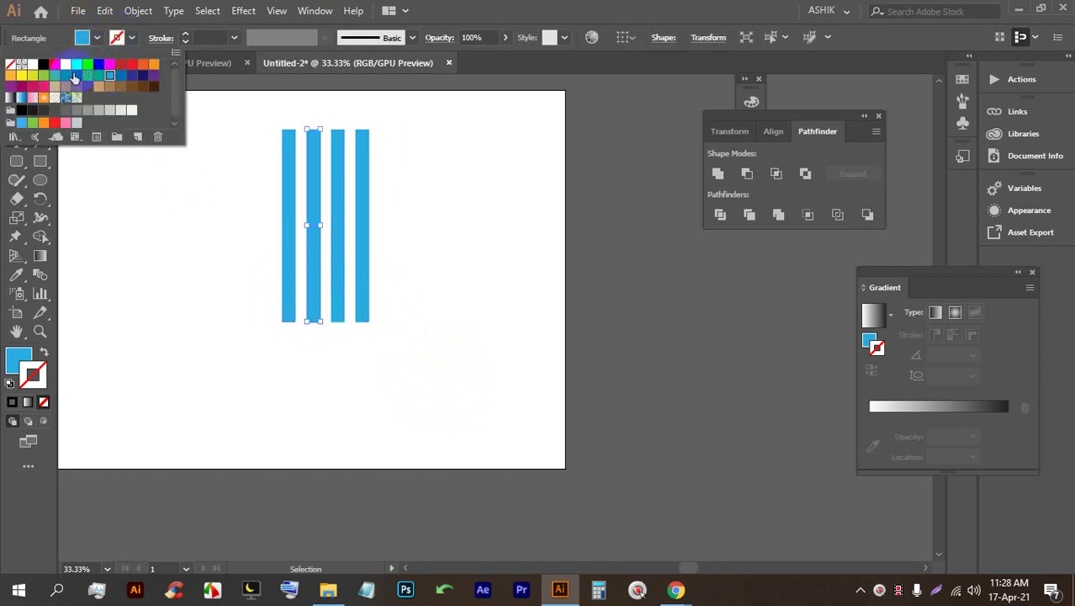
pyautogui.click(89, 77)
pyautogui.click(253, 185)
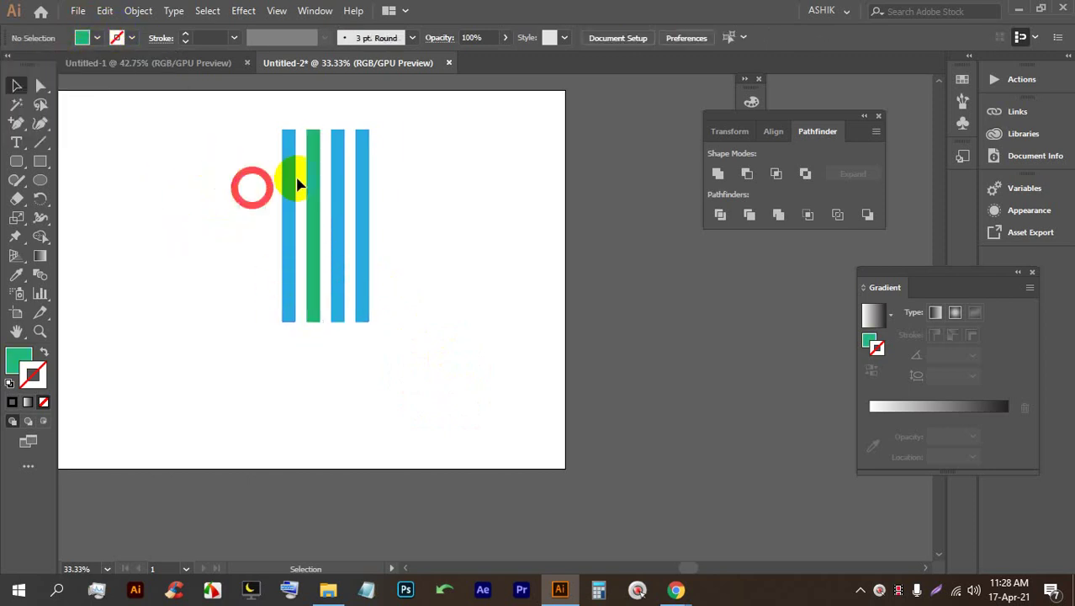
# Step: Change the third bar's fill to yellow
pyautogui.click(345, 169)
pyautogui.click(95, 37)
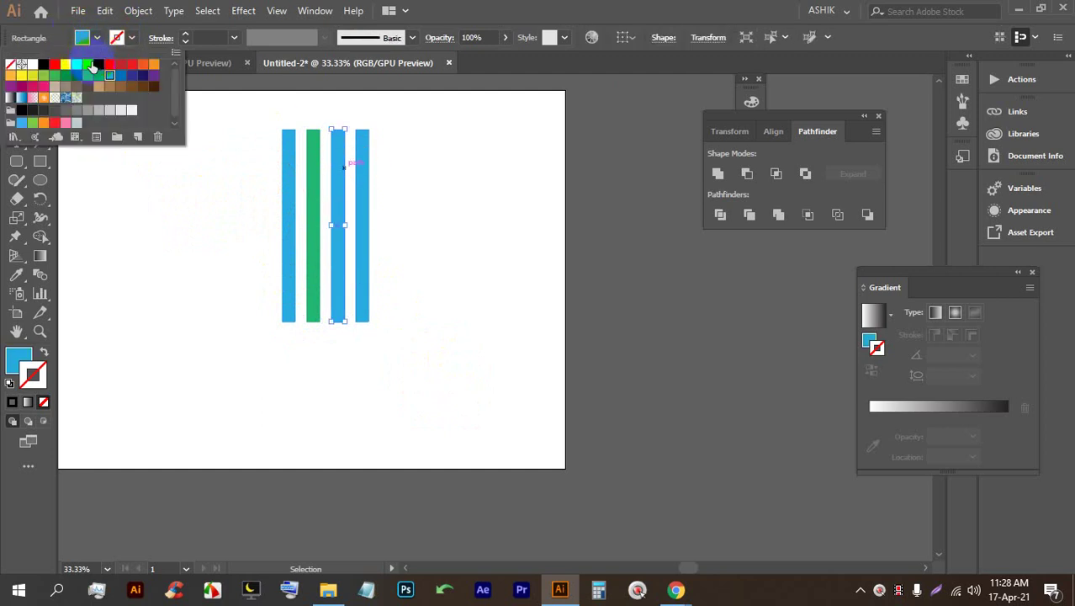
pyautogui.click(66, 66)
pyautogui.click(419, 158)
# Step: Change the fourth bar's fill to red
pyautogui.click(363, 159)
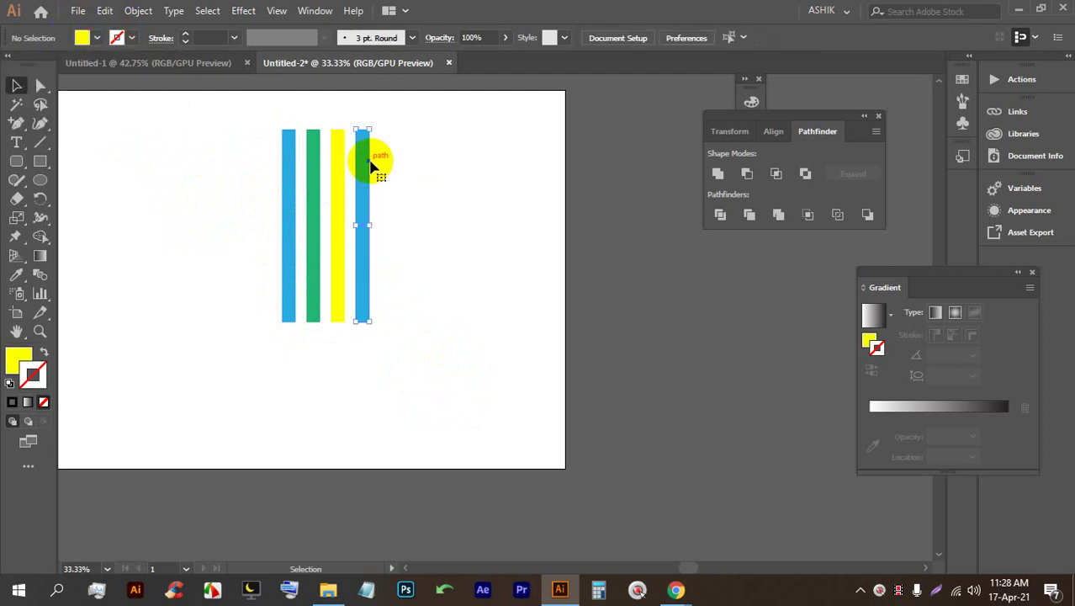
pyautogui.click(95, 37)
pyautogui.click(56, 68)
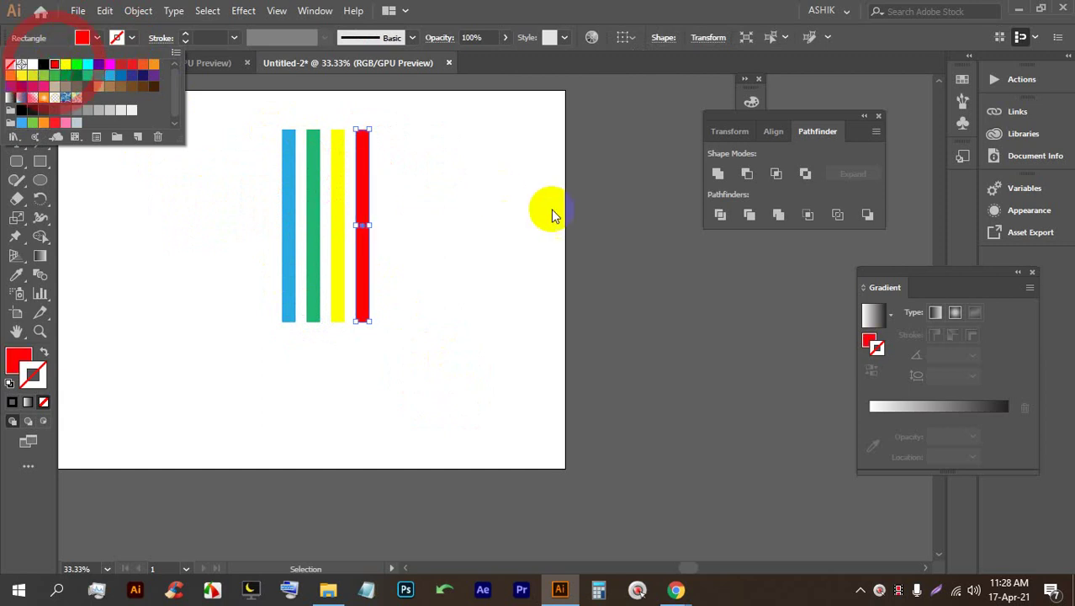
pyautogui.click(548, 213)
# Step: Select all four coloured bars, move them off the artboard just beyond its right edge, and deselect them
pyautogui.scroll(-1, 164, 262)
pyautogui.moveTo(377, 334); pyautogui.dragTo(185, 231)
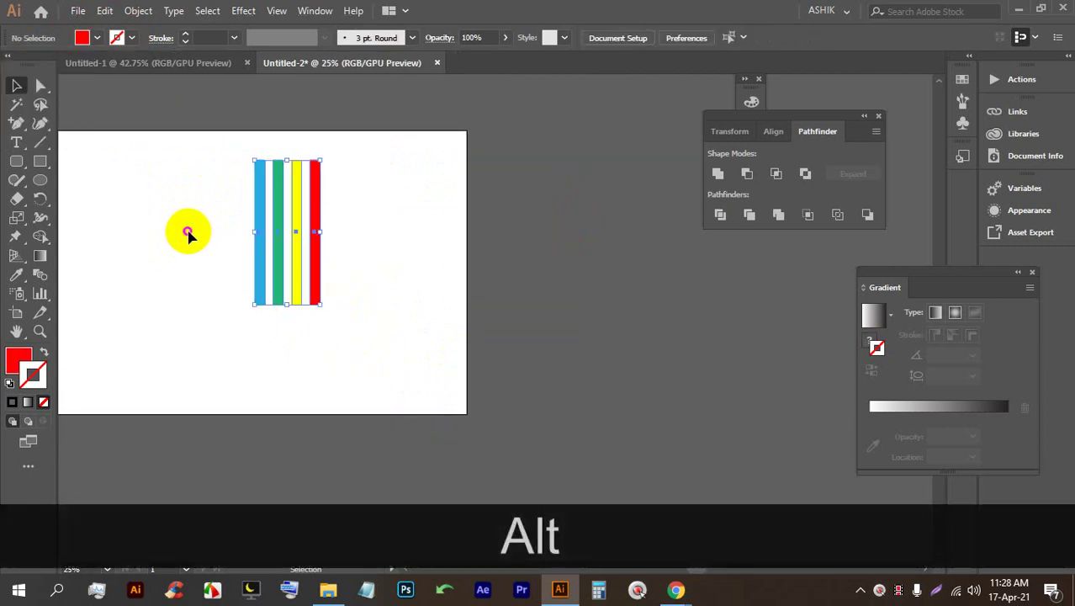
pyautogui.moveTo(298, 211); pyautogui.dragTo(549, 243)
pyautogui.press('ctrl')
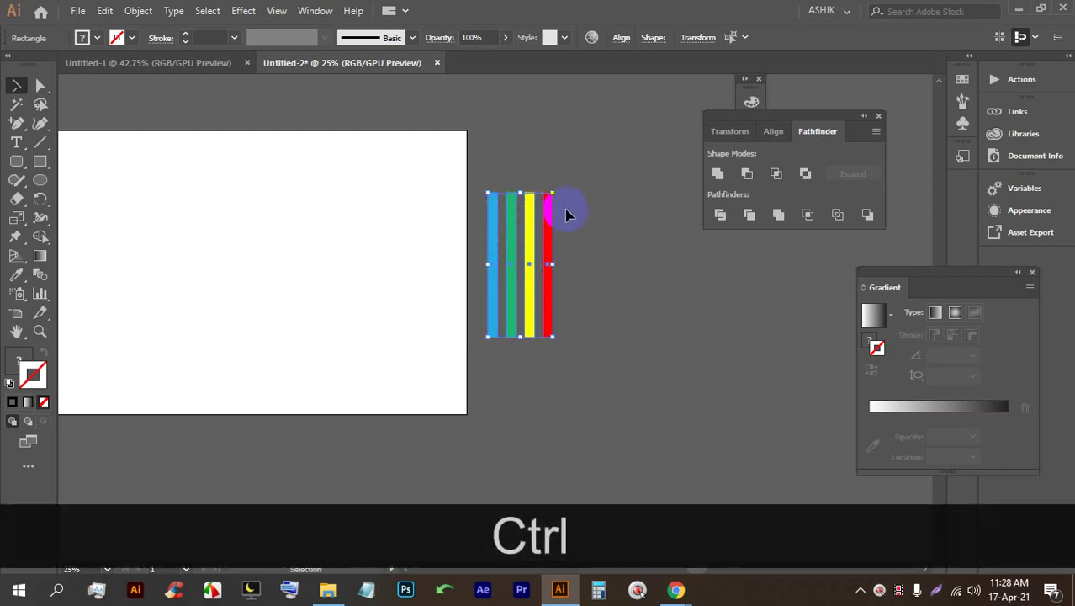
pyautogui.click(540, 267)
pyautogui.click(648, 347)
# Step: Show the document's Symbols collection
pyautogui.click(313, 10)
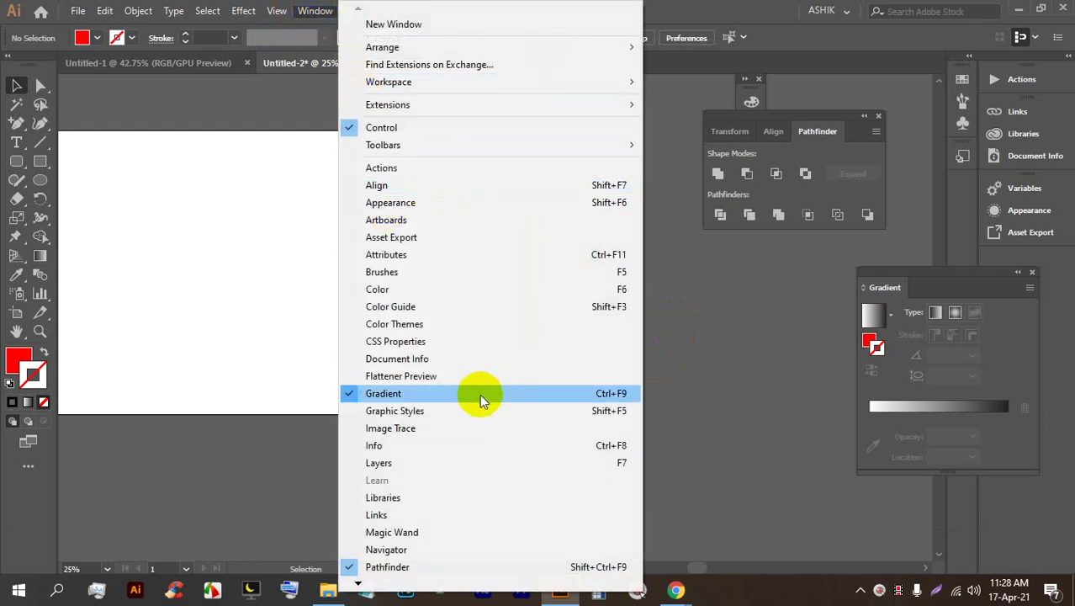
pyautogui.click(358, 582)
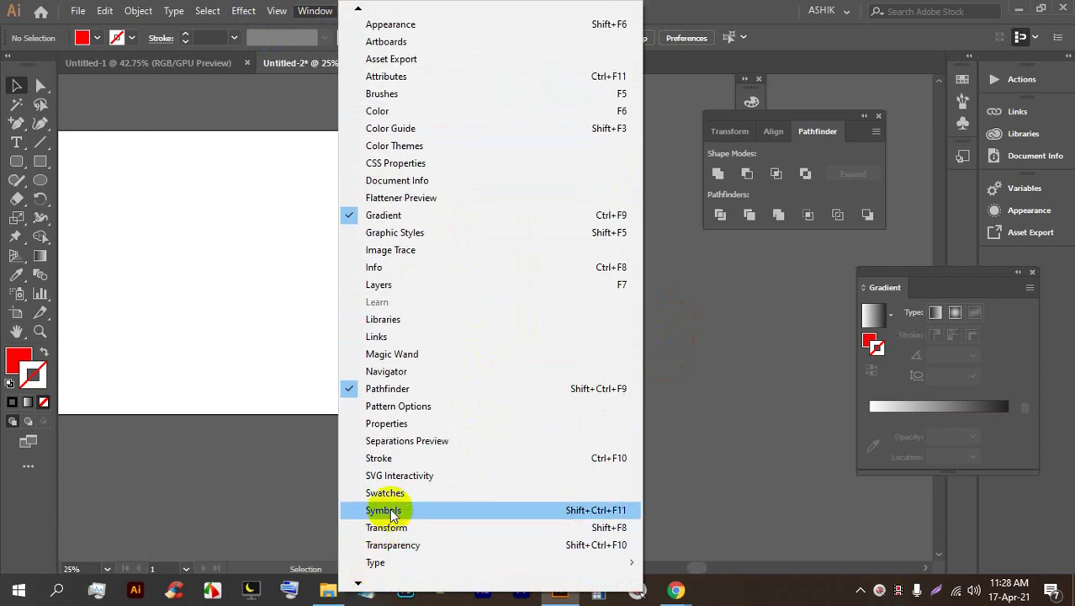
pyautogui.click(600, 510)
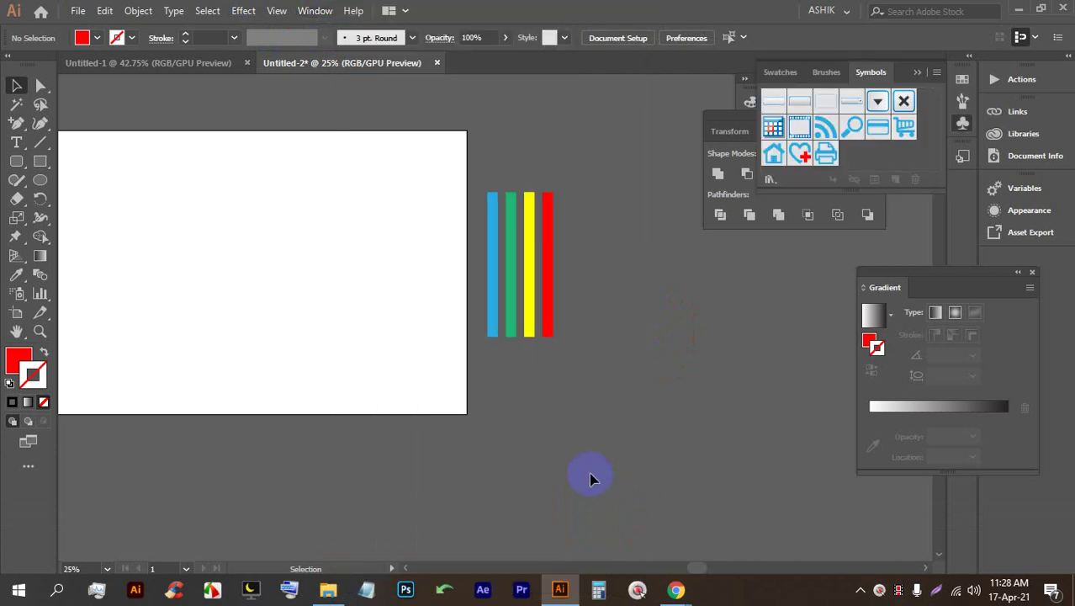
# Step: Open the 3D Symbols library from the available symbol libraries
pyautogui.click(311, 11)
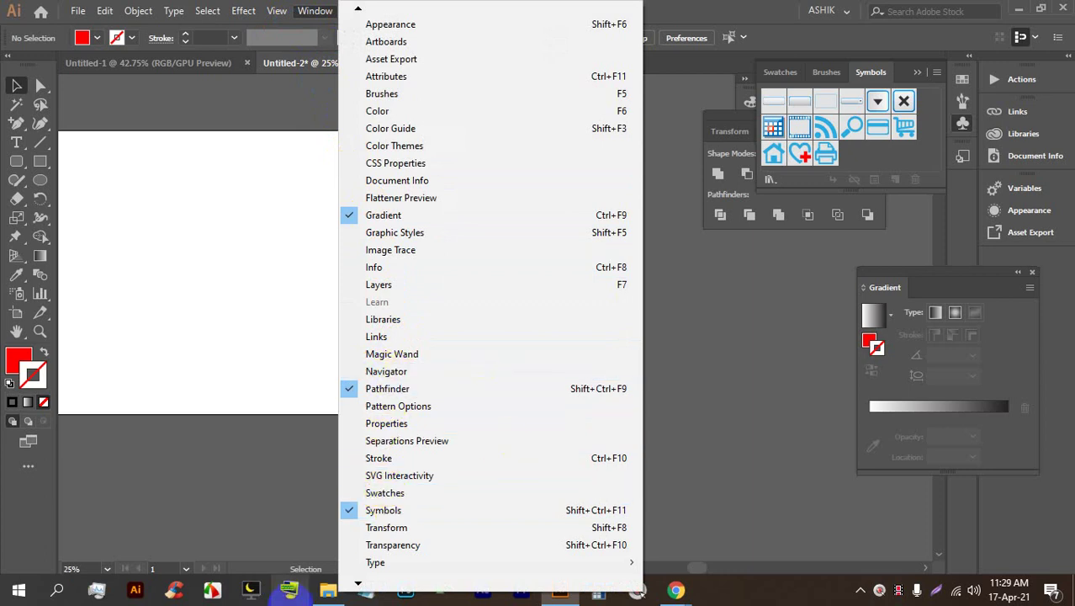
pyautogui.moveTo(357, 581)
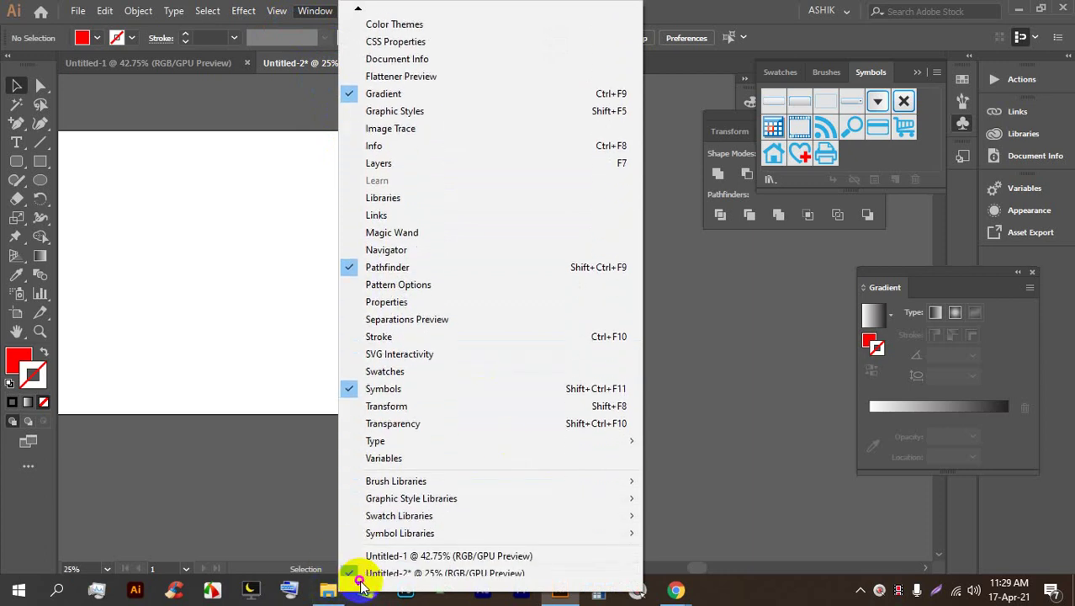
pyautogui.moveTo(397, 502)
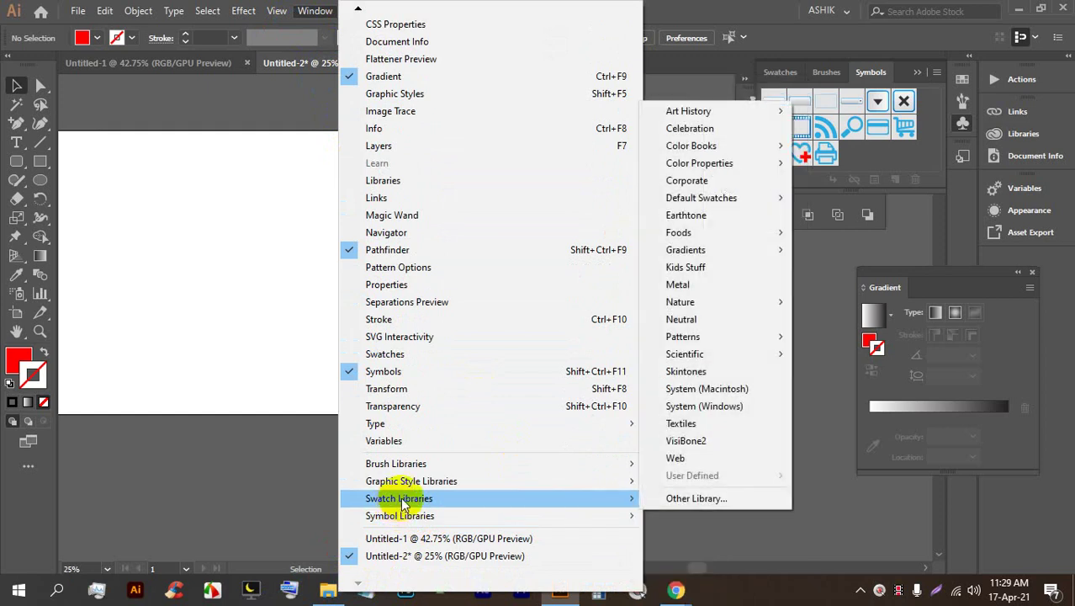
pyautogui.moveTo(564, 515)
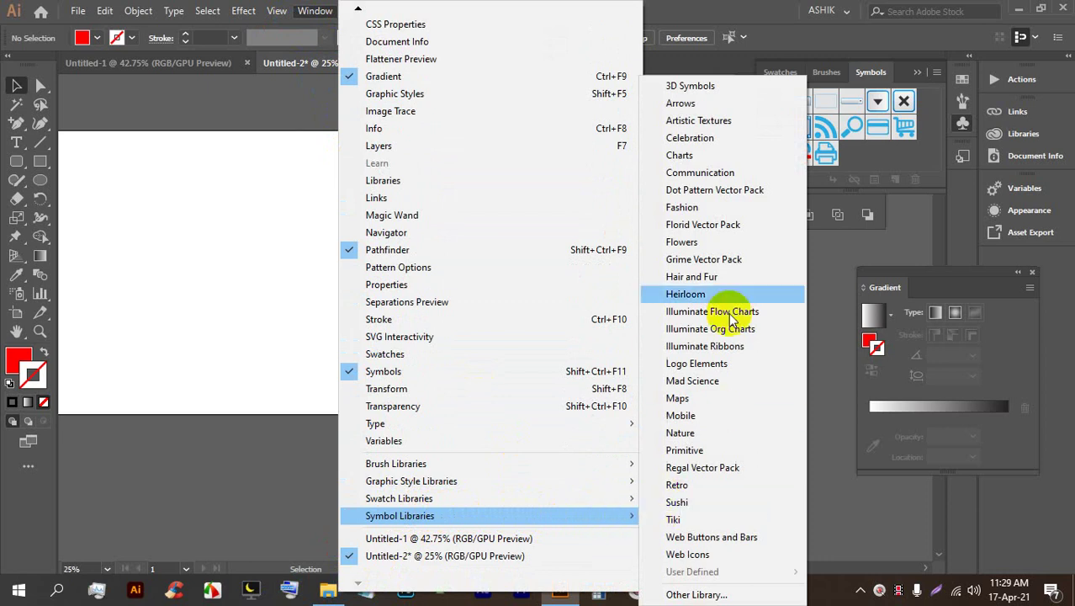
pyautogui.click(690, 87)
# Step: Place the orange 3D arrow and the Photo Cube Map 3 symbols on the canvas, and delete the palm photo
pyautogui.moveTo(705, 152); pyautogui.dragTo(384, 408)
pyautogui.moveTo(343, 329); pyautogui.dragTo(286, 228)
pyautogui.moveTo(782, 179); pyautogui.dragTo(351, 526)
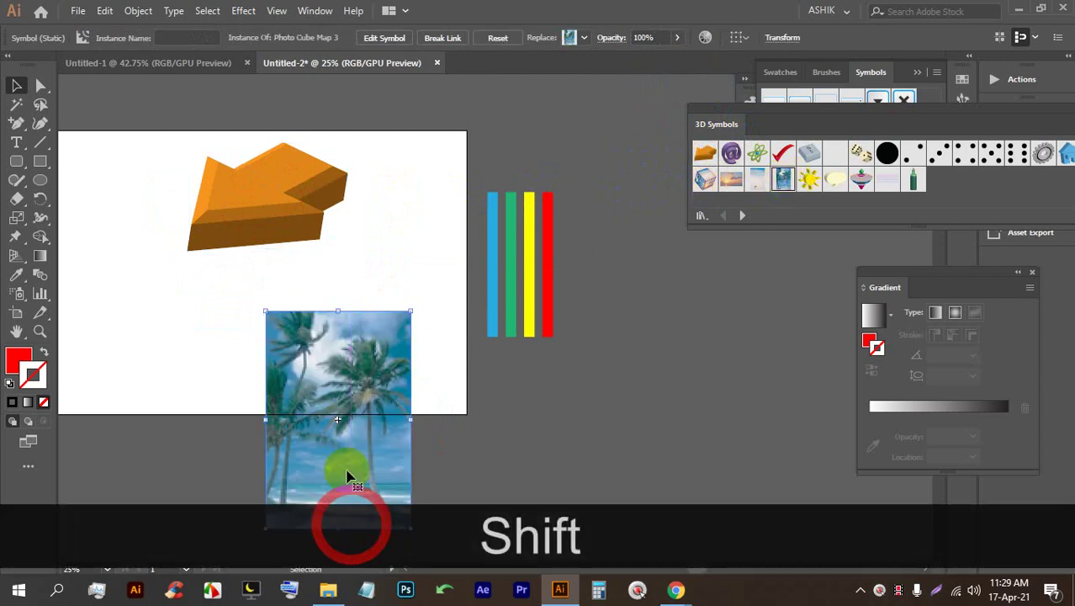
pyautogui.scroll(-2, 331, 329)
pyautogui.press('BackSpace')
# Step: Place the two-dot die face symbol beside the artboard and the Wine Bottle symbol below it
pyautogui.moveTo(913, 160); pyautogui.dragTo(664, 401)
pyautogui.click(740, 286)
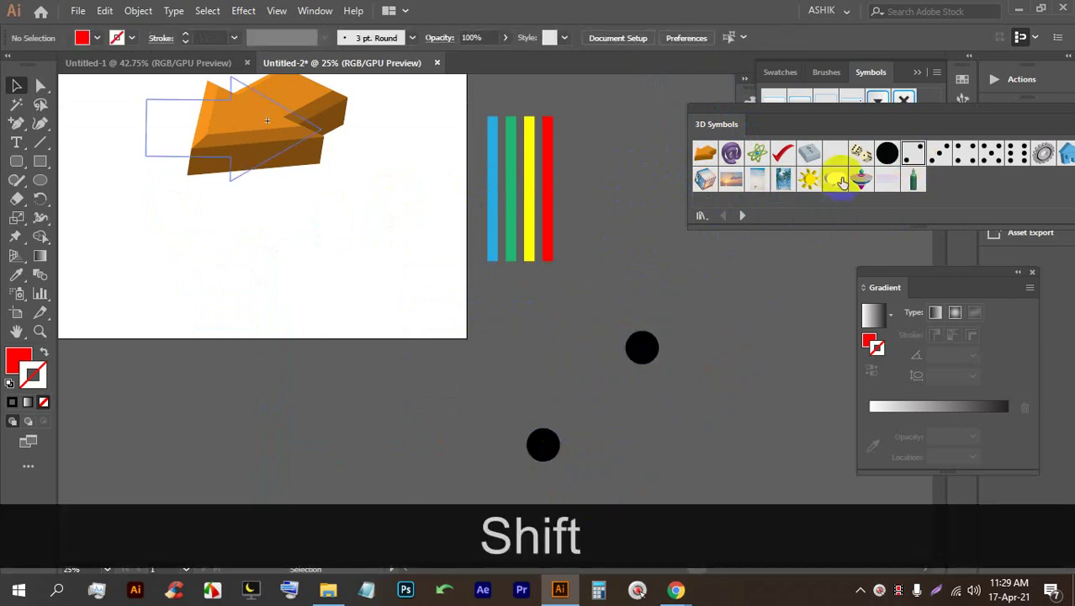
pyautogui.moveTo(914, 179); pyautogui.dragTo(193, 551)
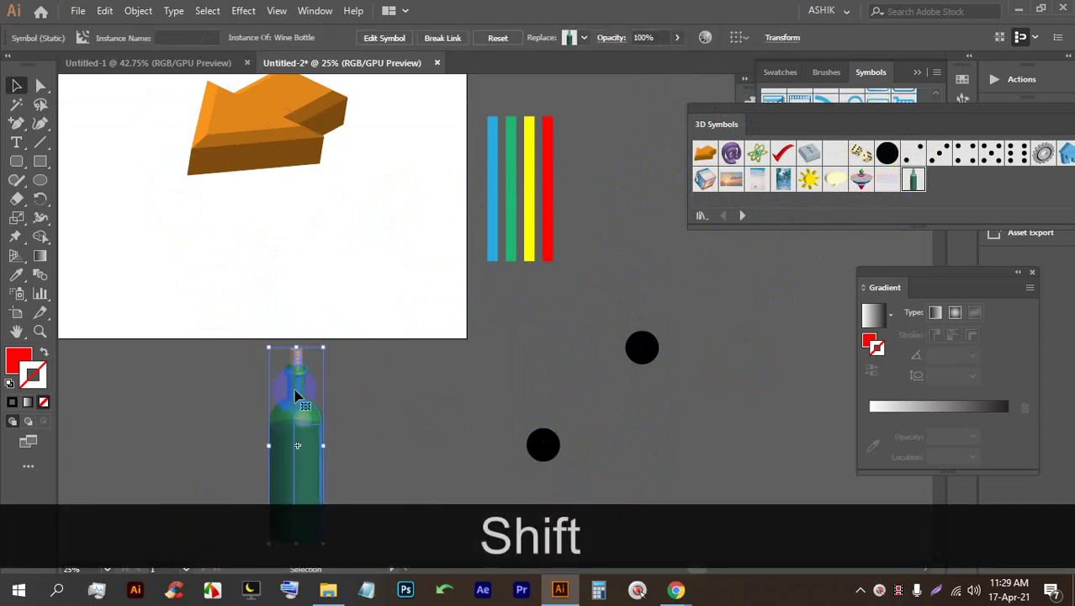
pyautogui.scroll(-3, 307, 383)
pyautogui.scroll(3, 284, 248)
pyautogui.scroll(-5, 284, 248)
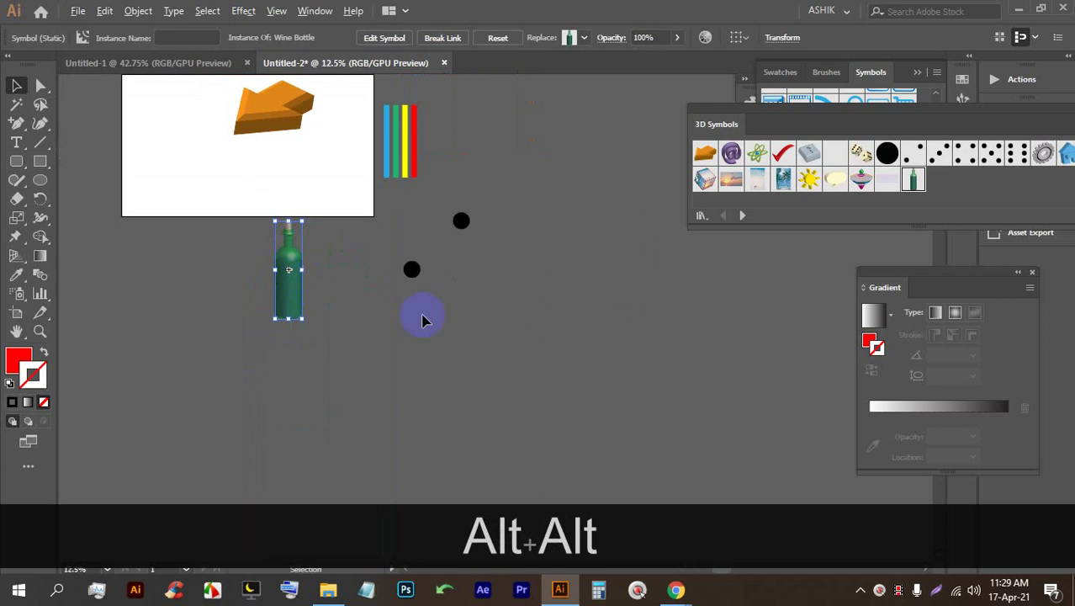
# Step: Delete the black die dots, the wine bottle and the orange arrow, keeping only the coloured bars
pyautogui.moveTo(471, 207); pyautogui.dragTo(360, 281)
pyautogui.press('BackSpace')
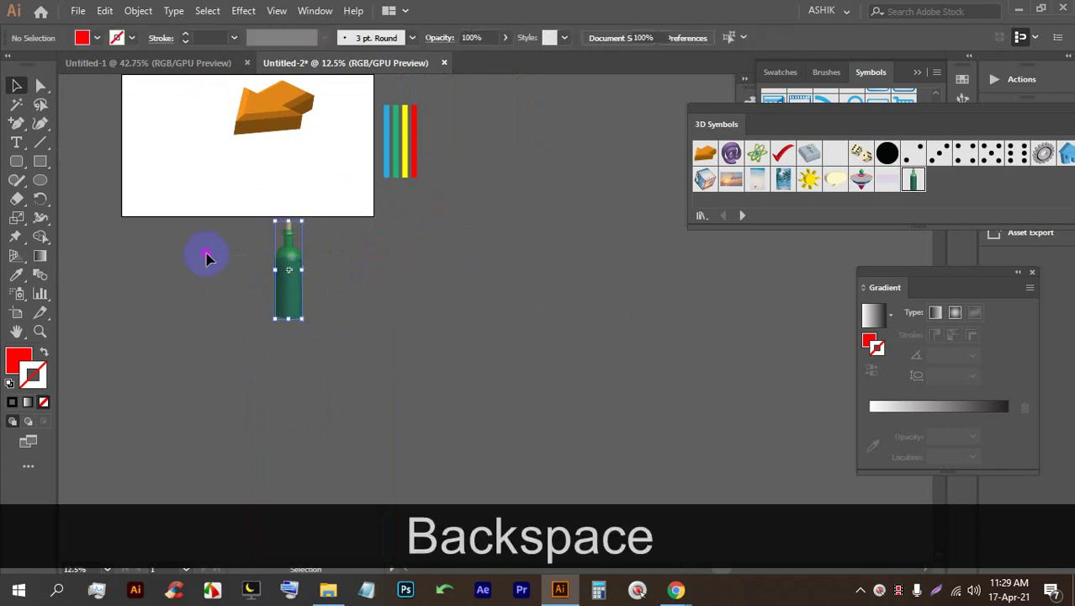
pyautogui.moveTo(209, 252); pyautogui.dragTo(283, 188)
pyautogui.press('BackSpace')
pyautogui.scroll(1, 283, 188)
pyautogui.scroll(3, 283, 189)
pyautogui.click(284, 188)
pyautogui.press('BackSpace')
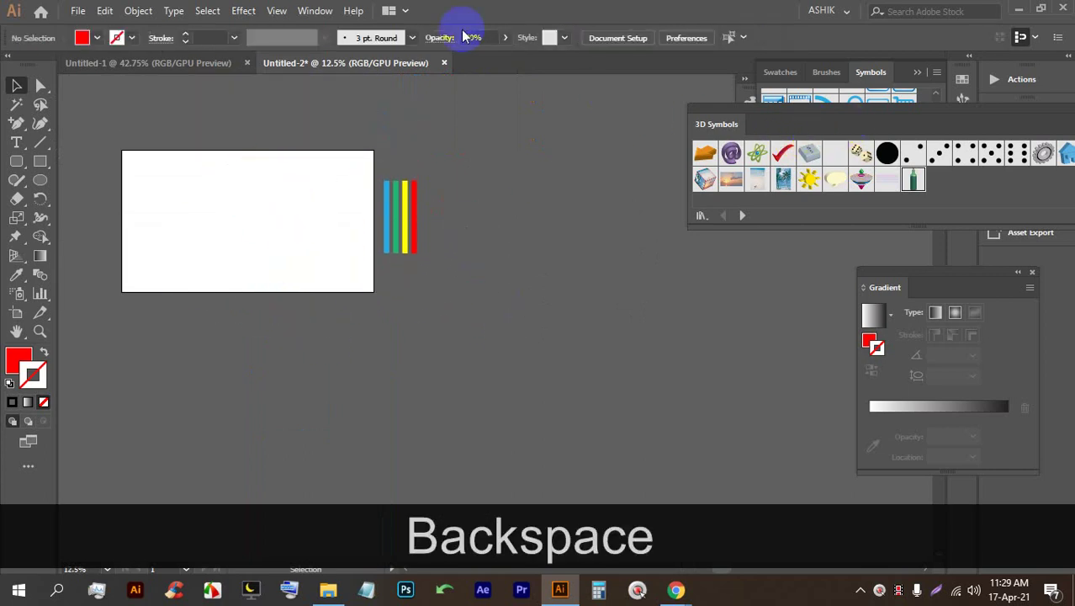
# Step: Open the Flowers symbol library alongside the 3D Symbols library
pyautogui.click(312, 11)
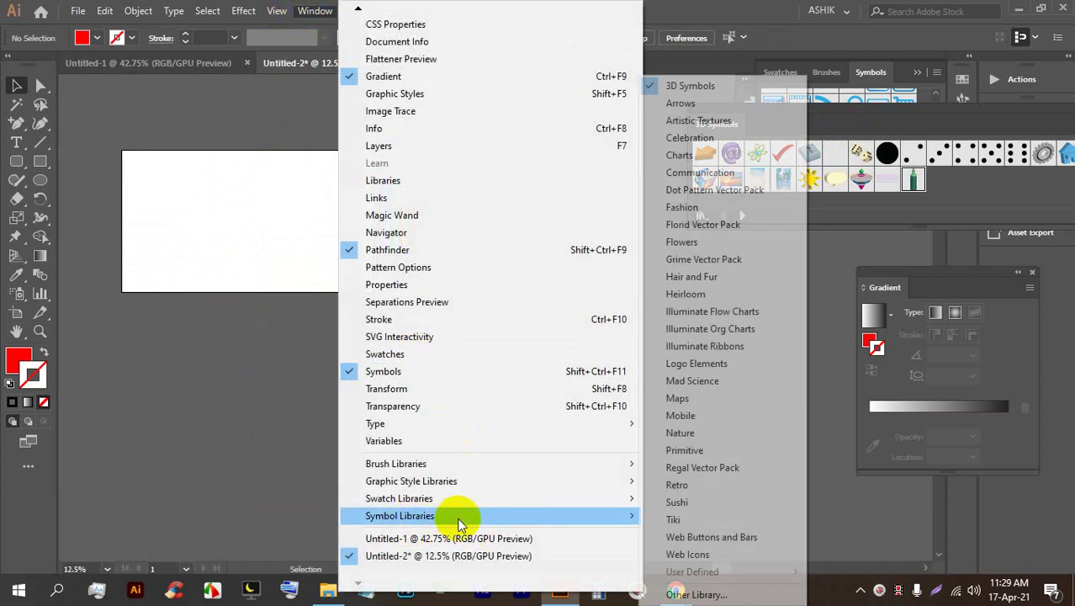
pyautogui.moveTo(641, 502)
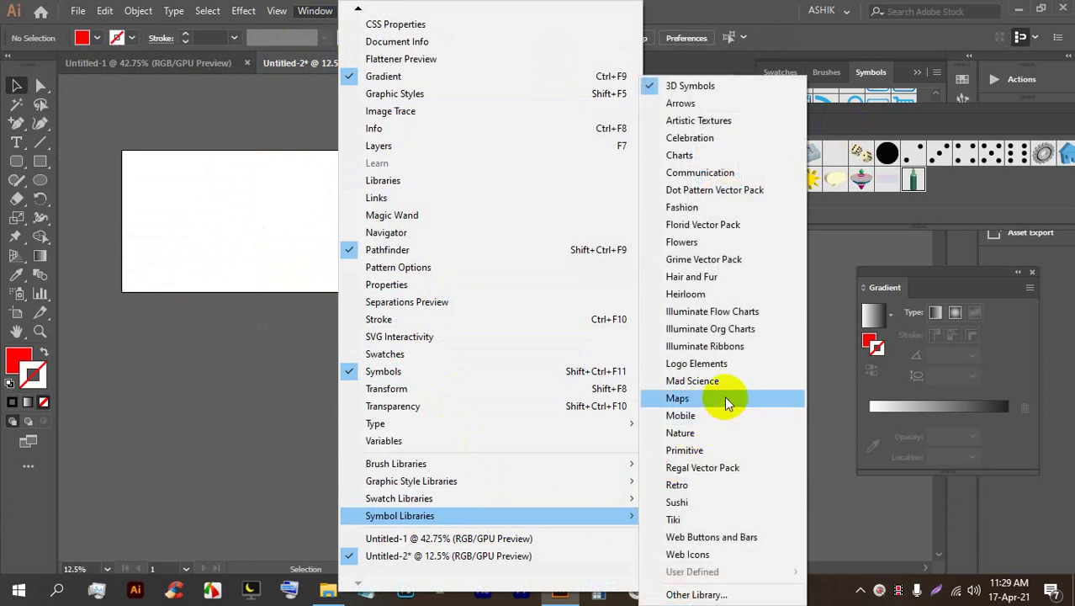
pyautogui.click(711, 243)
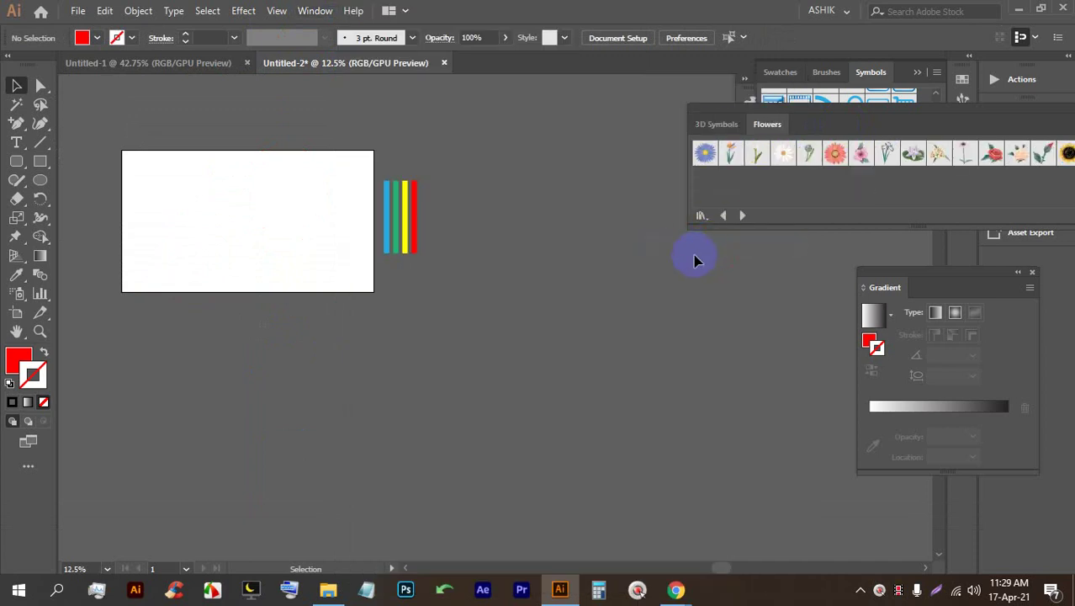
# Step: Place the blue flower, bird-of-paradise, white daisy and Red Rose symbols around the artboard and coloured bars
pyautogui.moveTo(705, 153); pyautogui.dragTo(385, 377)
pyautogui.moveTo(425, 343); pyautogui.dragTo(530, 196)
pyautogui.moveTo(734, 157); pyautogui.dragTo(591, 295)
pyautogui.moveTo(498, 405); pyautogui.dragTo(522, 357)
pyautogui.moveTo(782, 154); pyautogui.dragTo(313, 408)
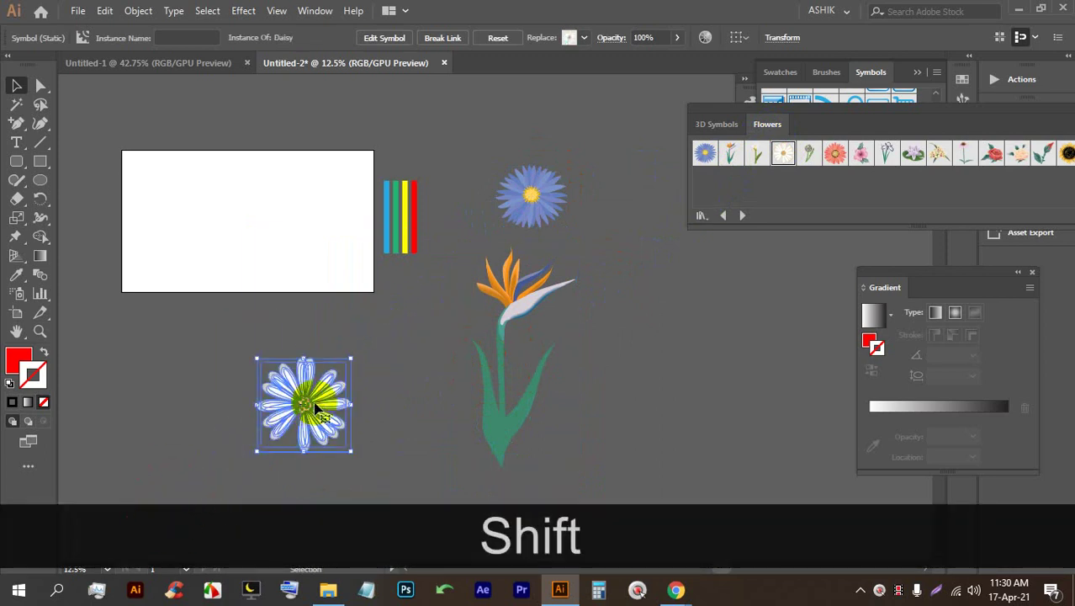
pyautogui.scroll(3, 313, 408)
pyautogui.scroll(-2, 360, 368)
pyautogui.moveTo(984, 156); pyautogui.dragTo(671, 364)
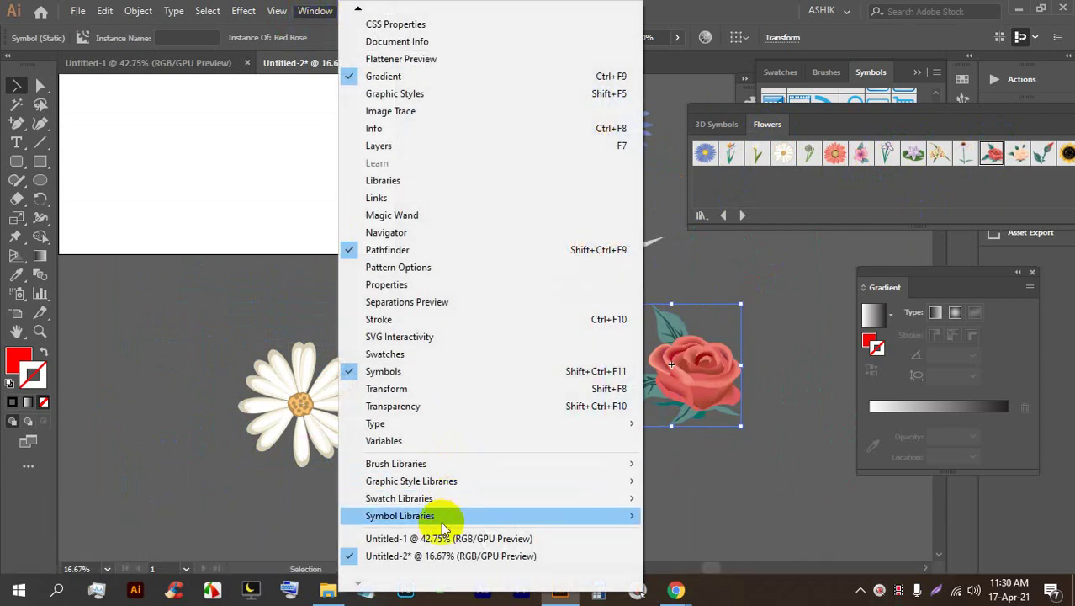
# Step: Open the Web Icons symbol library, enlarge it to view all its icons, and close the library window
pyautogui.moveTo(426, 523)
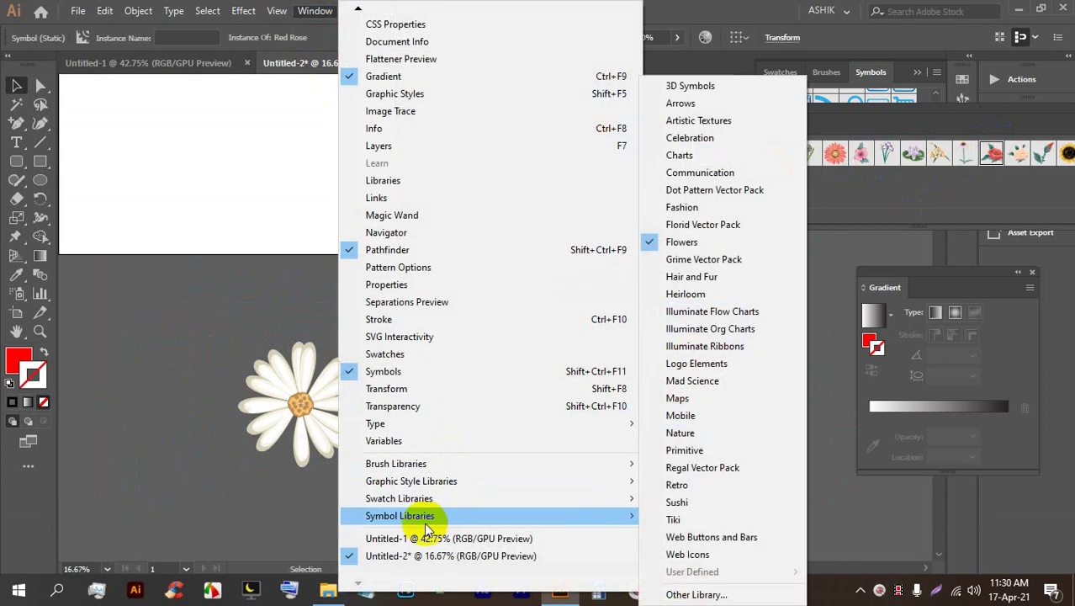
pyautogui.click(691, 555)
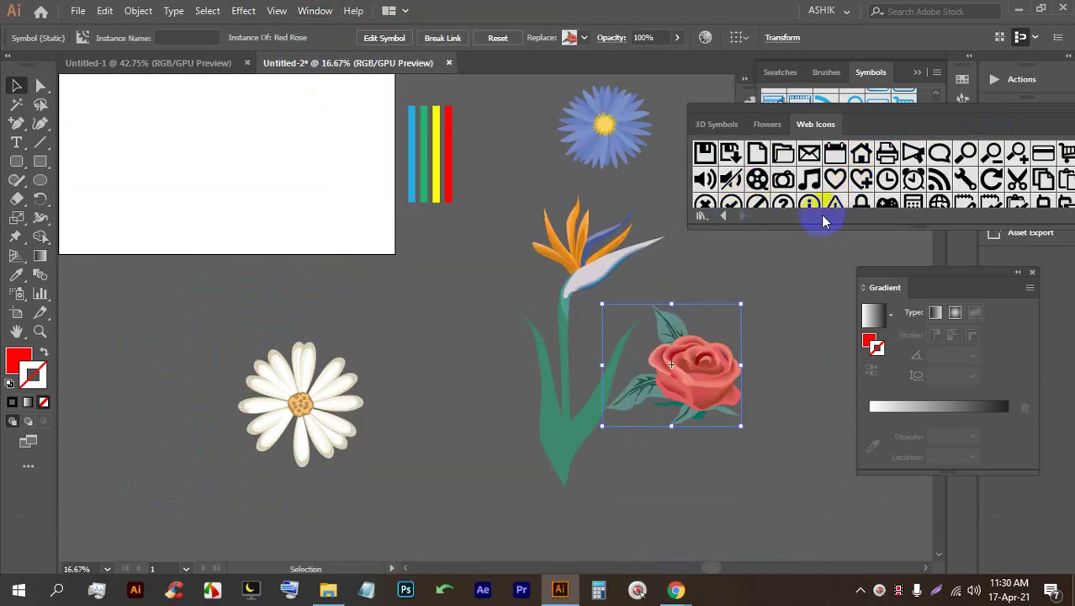
pyautogui.moveTo(809, 225); pyautogui.dragTo(808, 300)
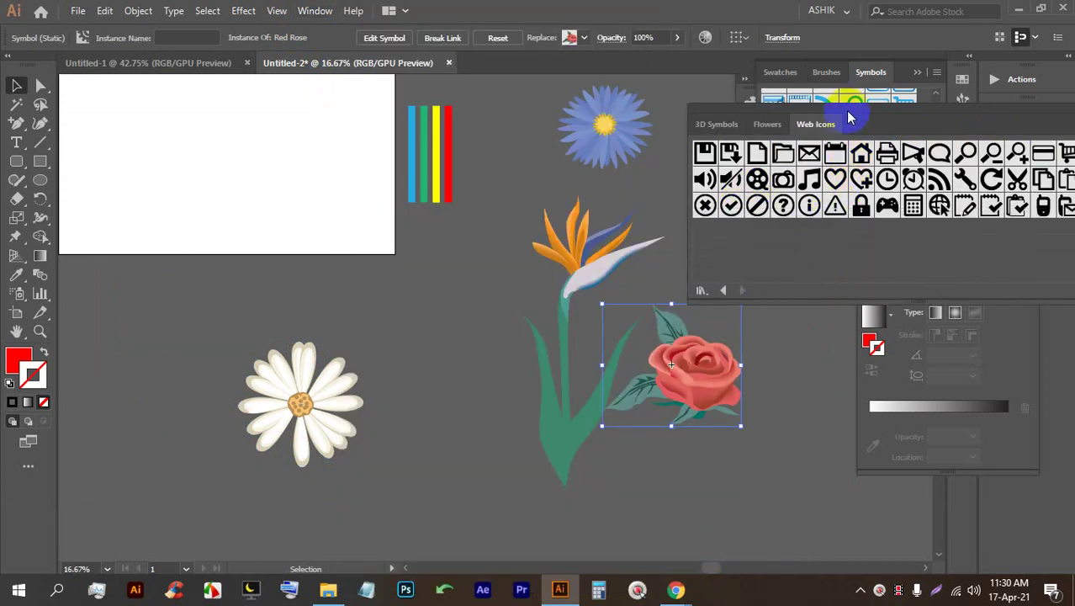
pyautogui.moveTo(844, 115); pyautogui.dragTo(643, 163)
pyautogui.click(935, 160)
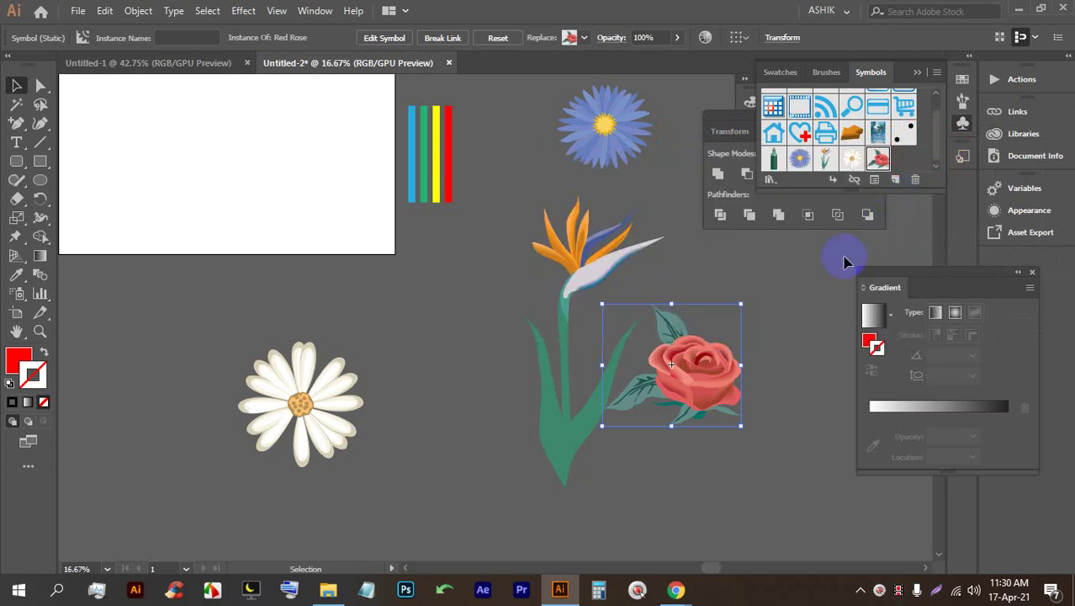
# Step: Delete the rose, bird-of-paradise, daisy and blue flower, keeping only the coloured bars, and collapse the Symbols panel
pyautogui.click(671, 344)
pyautogui.press('BackSpace')
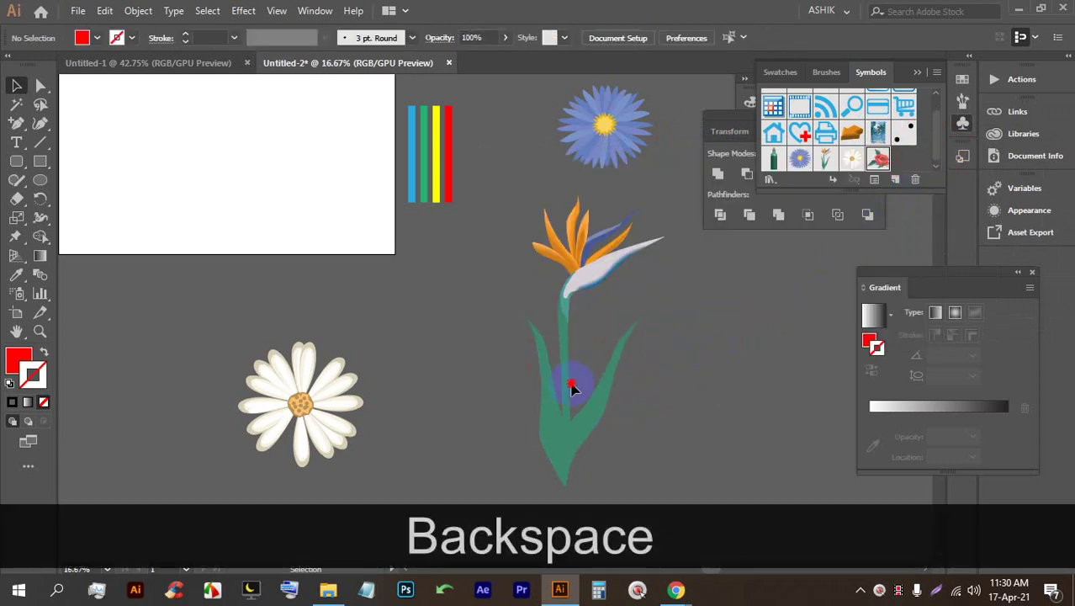
pyautogui.click(558, 425)
pyautogui.press('BackSpace')
pyautogui.click(257, 417)
pyautogui.press('BackSpace')
pyautogui.click(647, 97)
pyautogui.press('BackSpace')
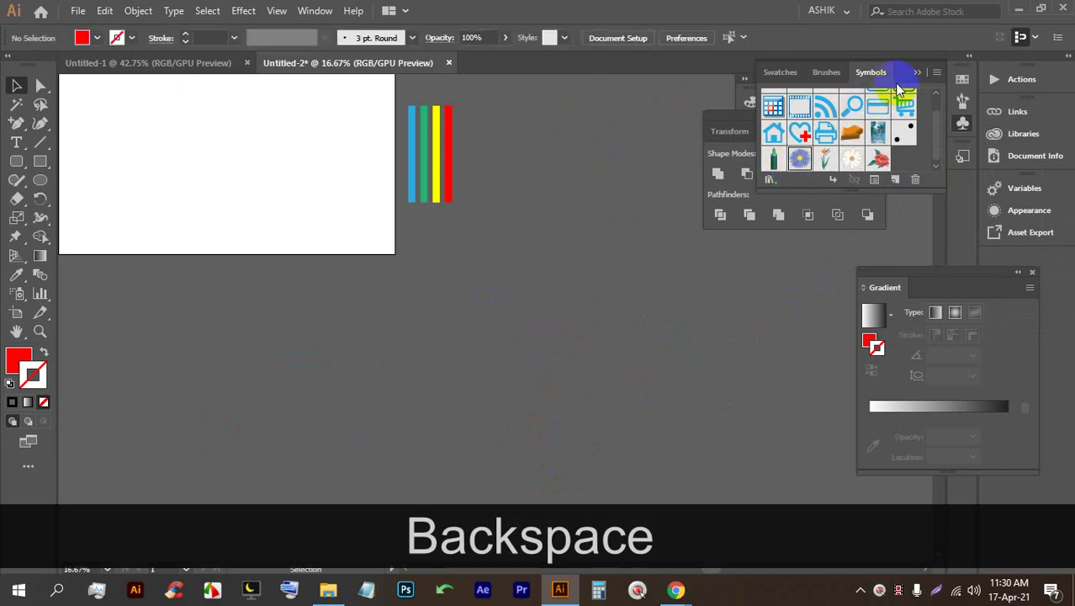
pyautogui.click(920, 74)
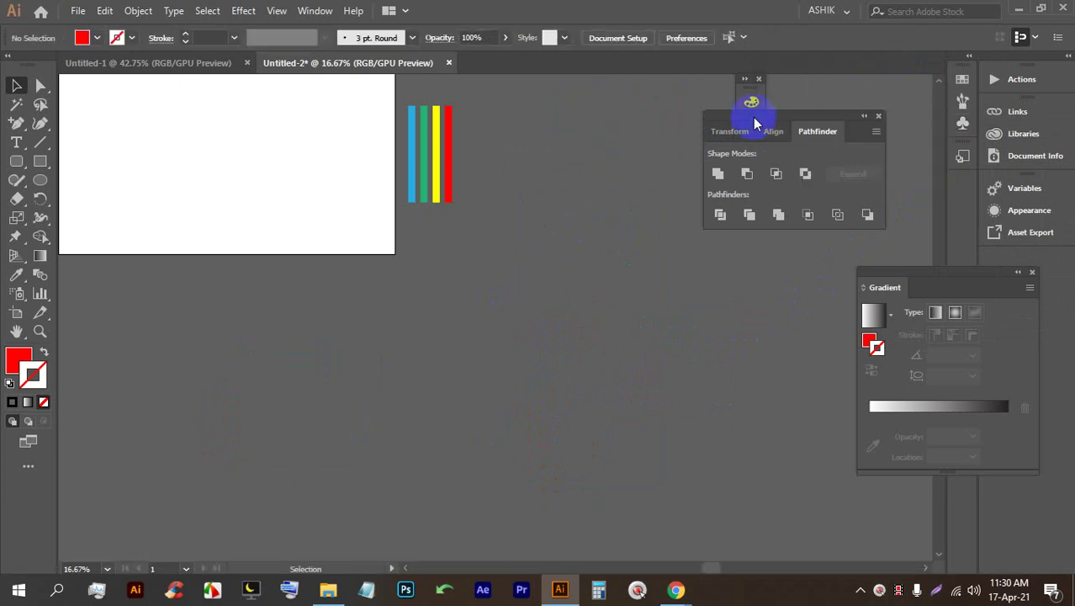
# Step: Display the Symbols panel again
pyautogui.scroll(3, 446, 96)
pyautogui.scroll(-3, 457, 103)
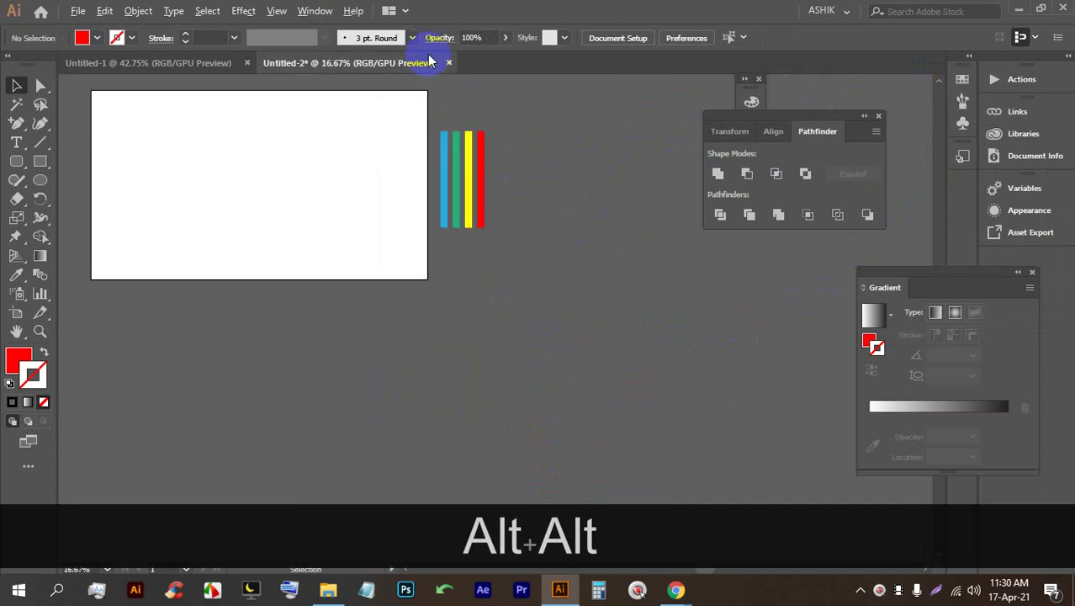
pyautogui.click(316, 10)
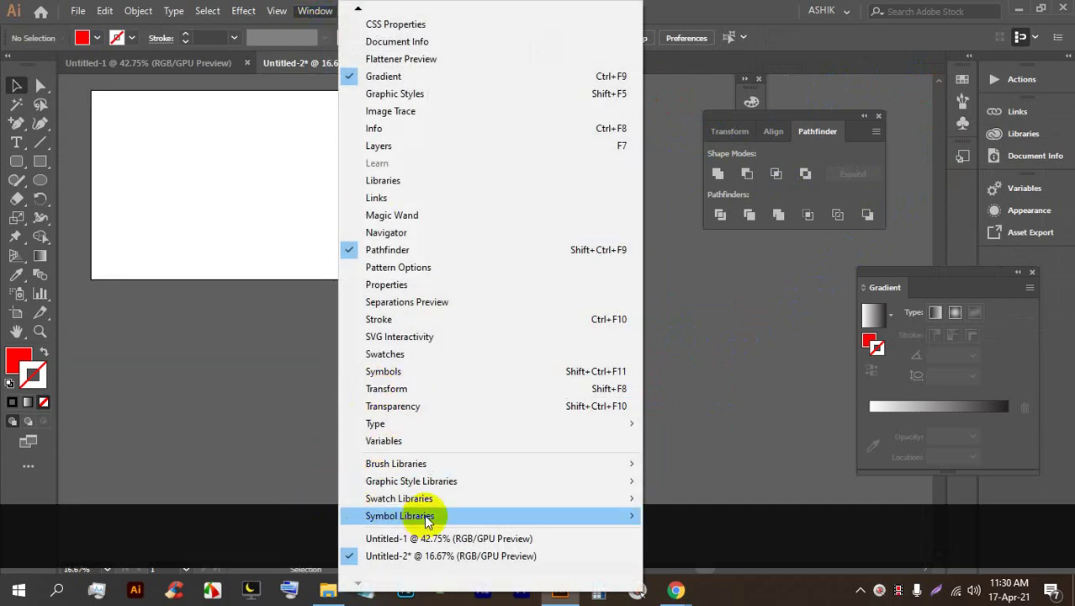
pyautogui.moveTo(449, 516)
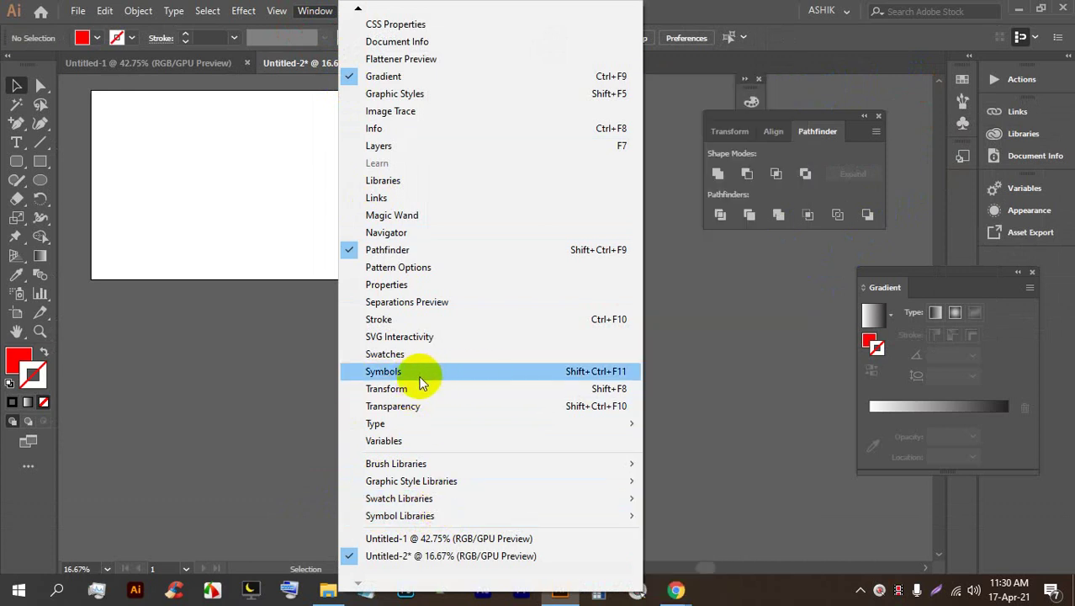
pyautogui.click(572, 370)
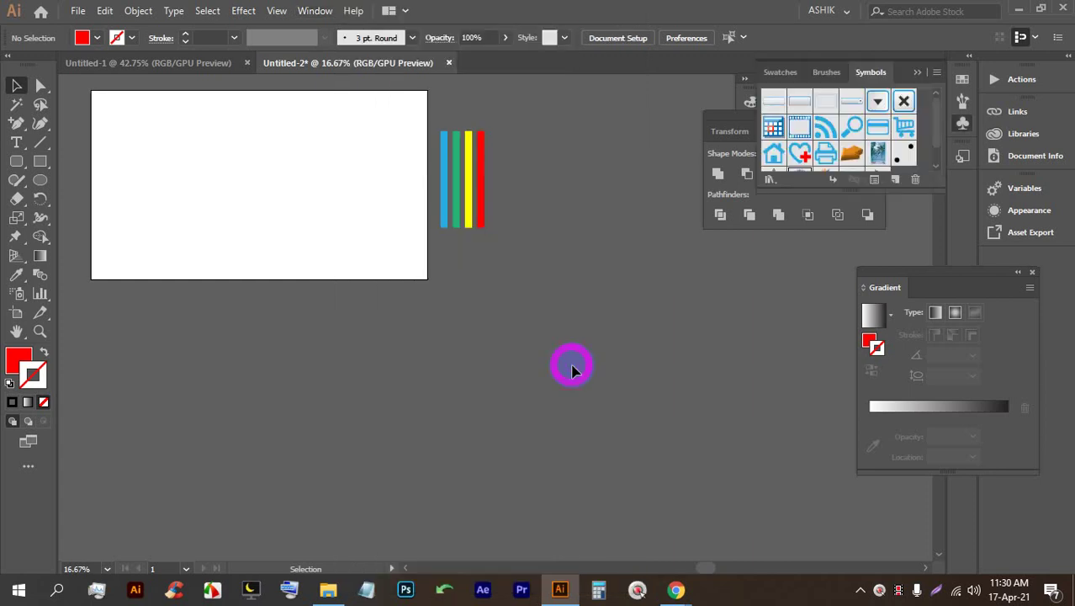
# Step: Separate the Pathfinder panel from the Align group and float the Symbols panel over the canvas near the coloured bars
pyautogui.moveTo(871, 75); pyautogui.dragTo(798, 235)
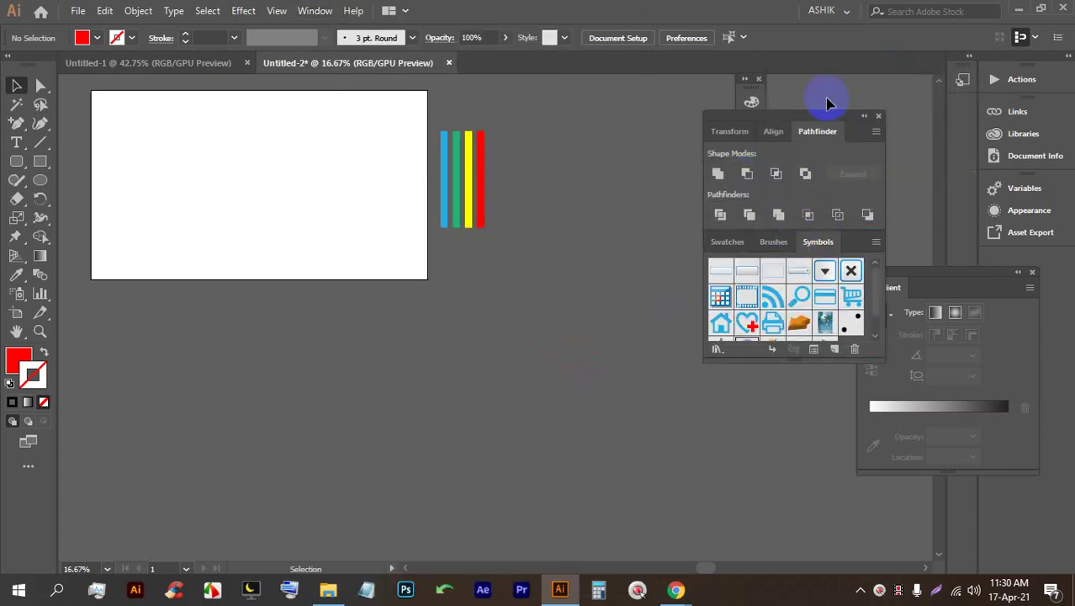
pyautogui.moveTo(809, 126); pyautogui.dragTo(782, 80)
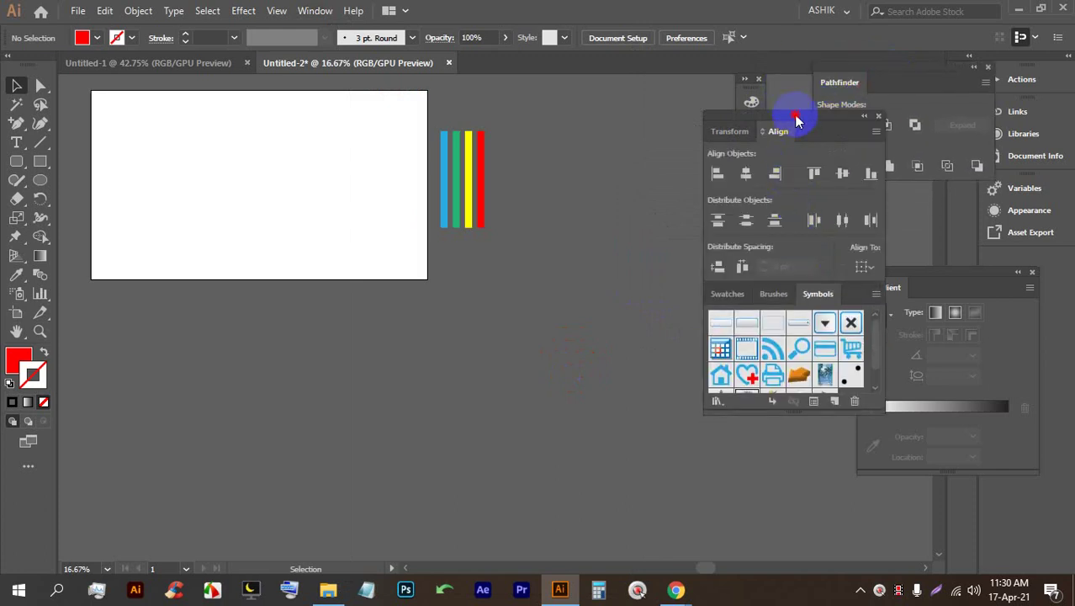
pyautogui.moveTo(796, 117); pyautogui.dragTo(816, 57)
pyautogui.moveTo(867, 236)
pyautogui.mouseDown()
pyautogui.moveTo(704, 275)
pyautogui.moveTo(662, 298)
pyautogui.moveTo(666, 318)
pyautogui.mouseUp()
# Step: Examine the coloured bars and look through the symbols stored in the Symbols panel
pyautogui.scroll(1, 547, 193)
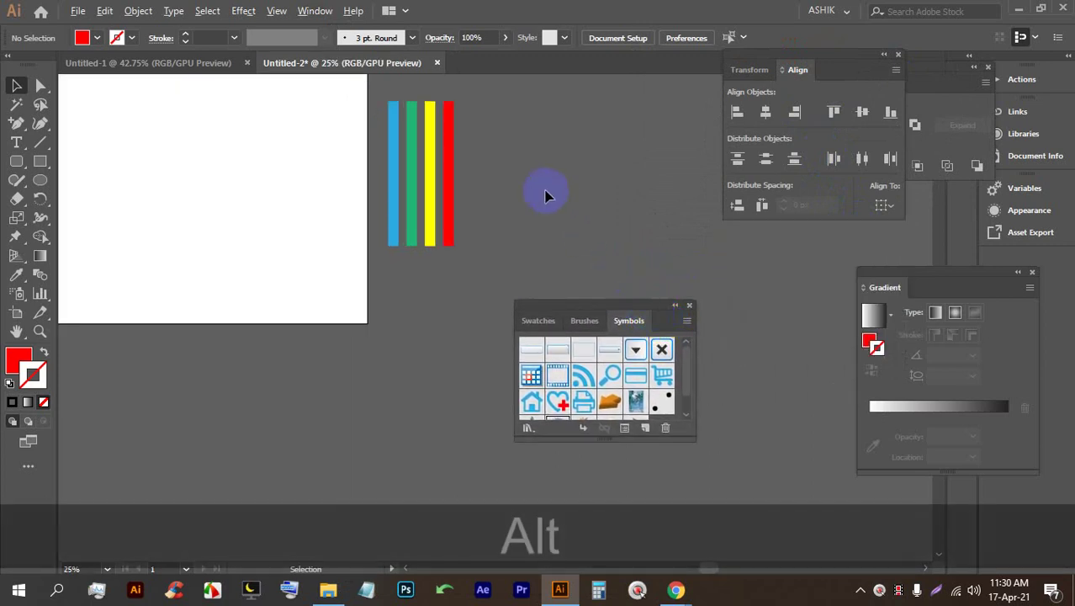
pyautogui.scroll(1, 461, 244)
pyautogui.moveTo(481, 354); pyautogui.dragTo(341, 276)
pyautogui.click(474, 296)
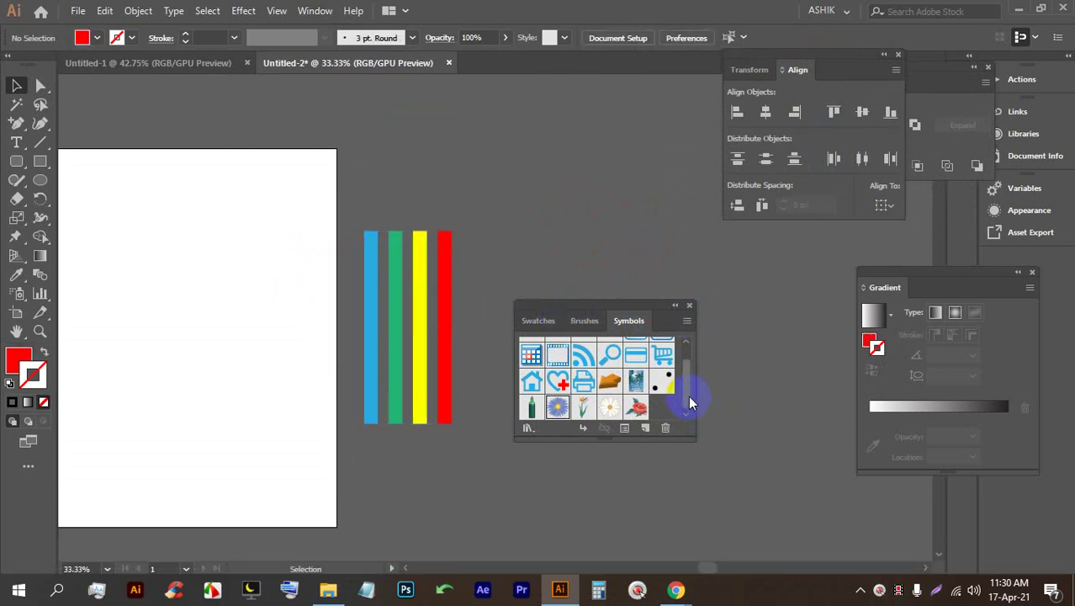
pyautogui.click(657, 406)
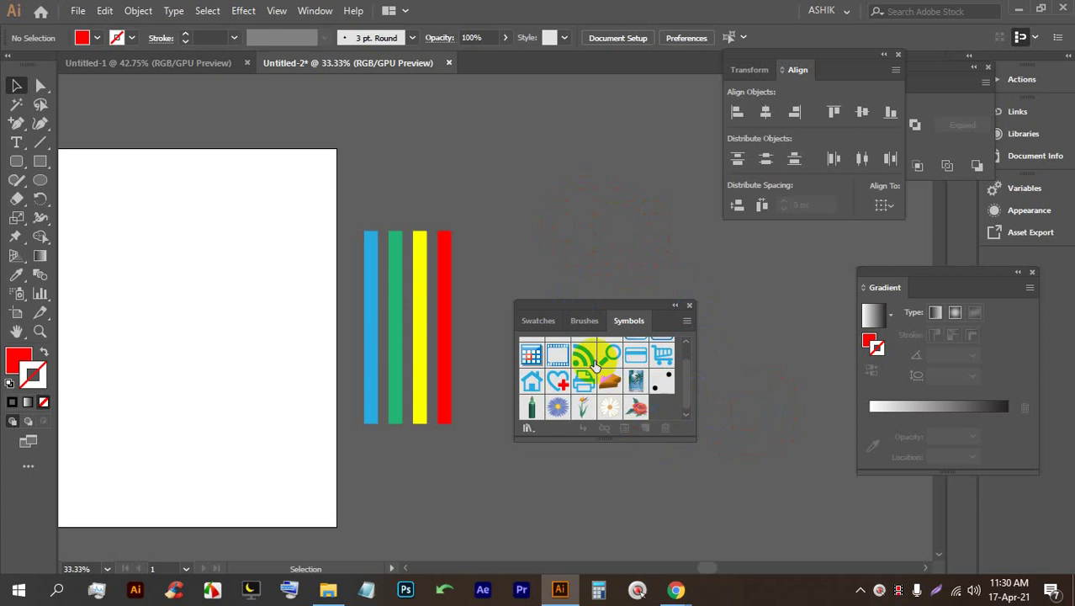
pyautogui.scroll(1, 595, 364)
pyautogui.scroll(-1, 606, 353)
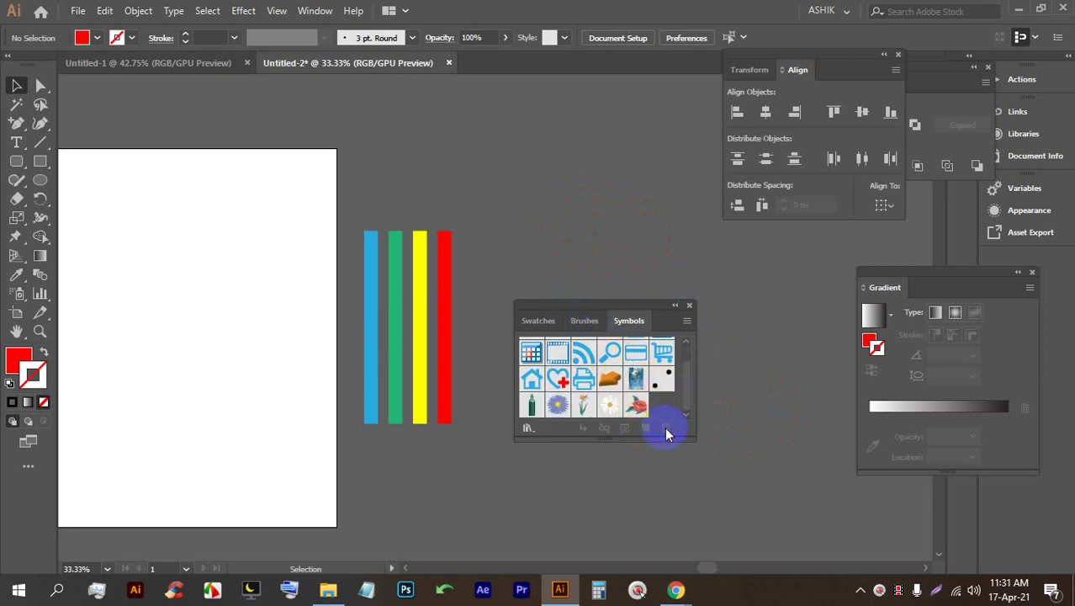
pyautogui.scroll(1, 631, 412)
# Step: Create a new dynamic symbol named logo from the four coloured bars
pyautogui.moveTo(465, 453); pyautogui.dragTo(353, 370)
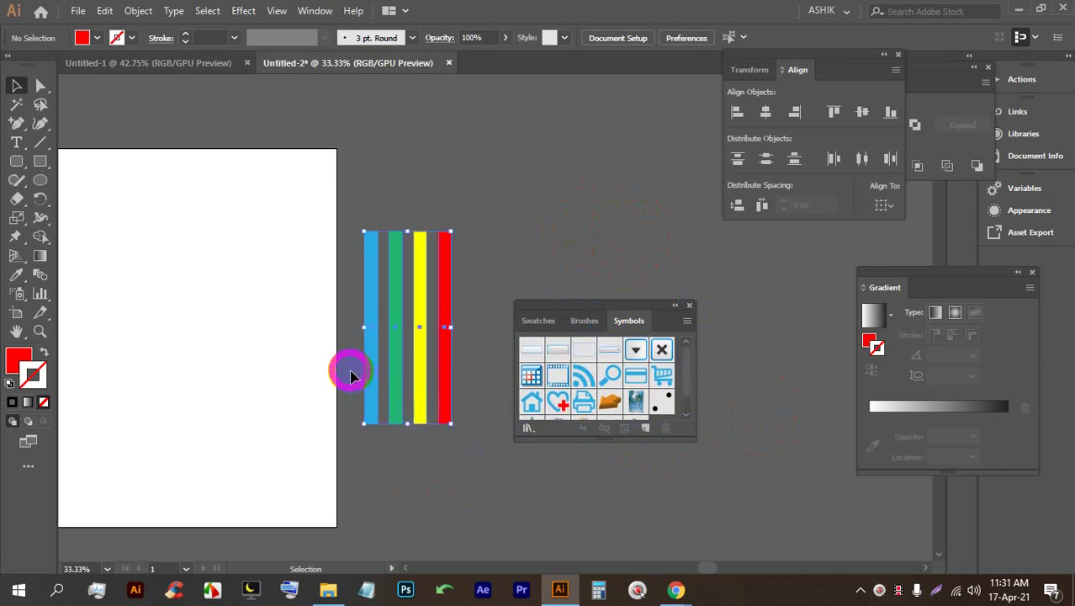
pyautogui.click(646, 430)
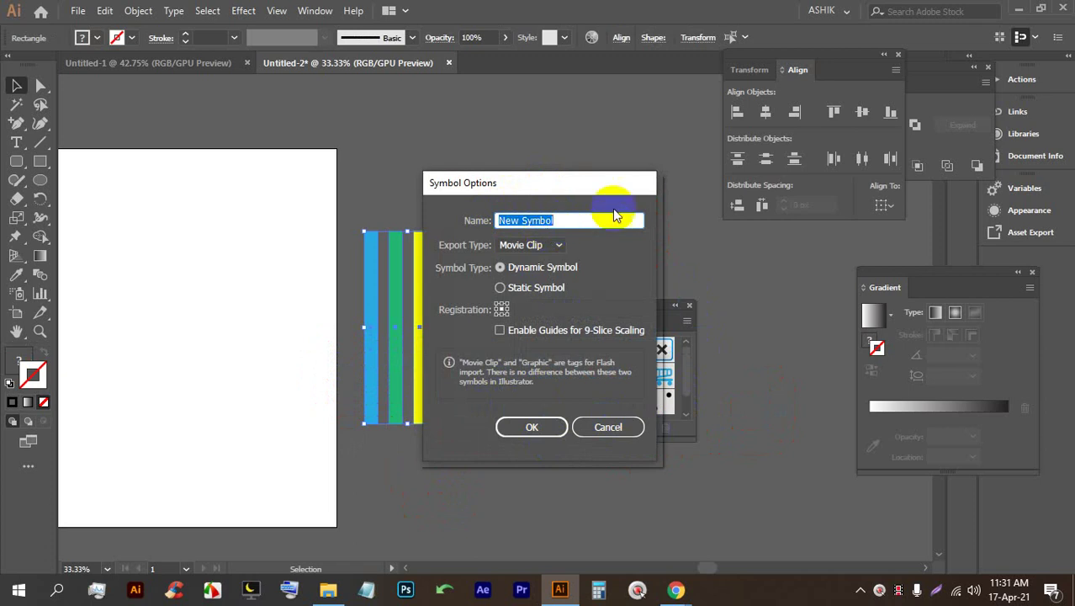
pyautogui.write('logo')
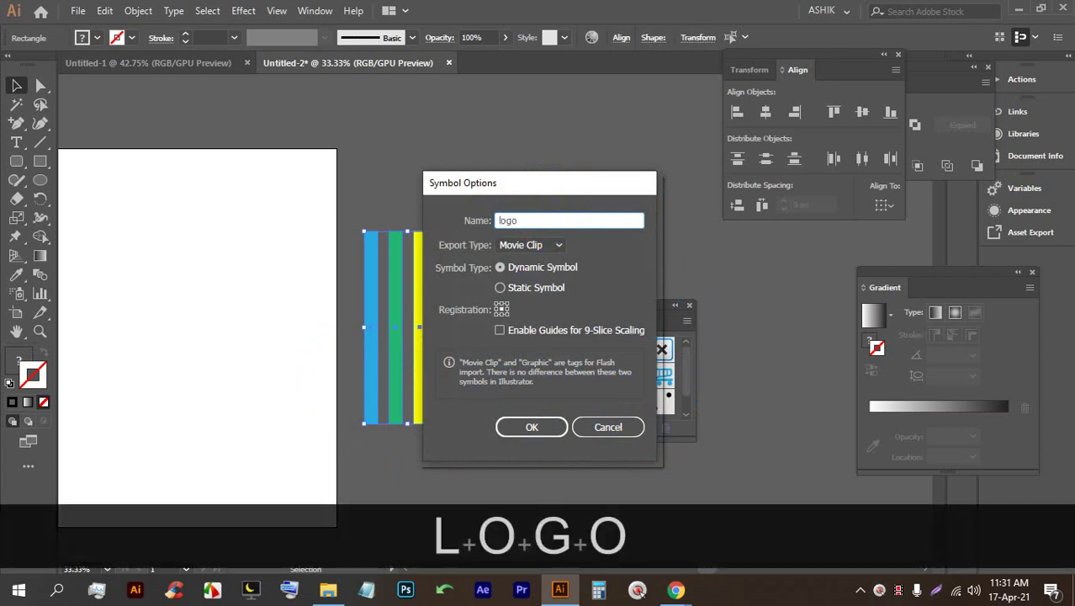
pyautogui.click(536, 433)
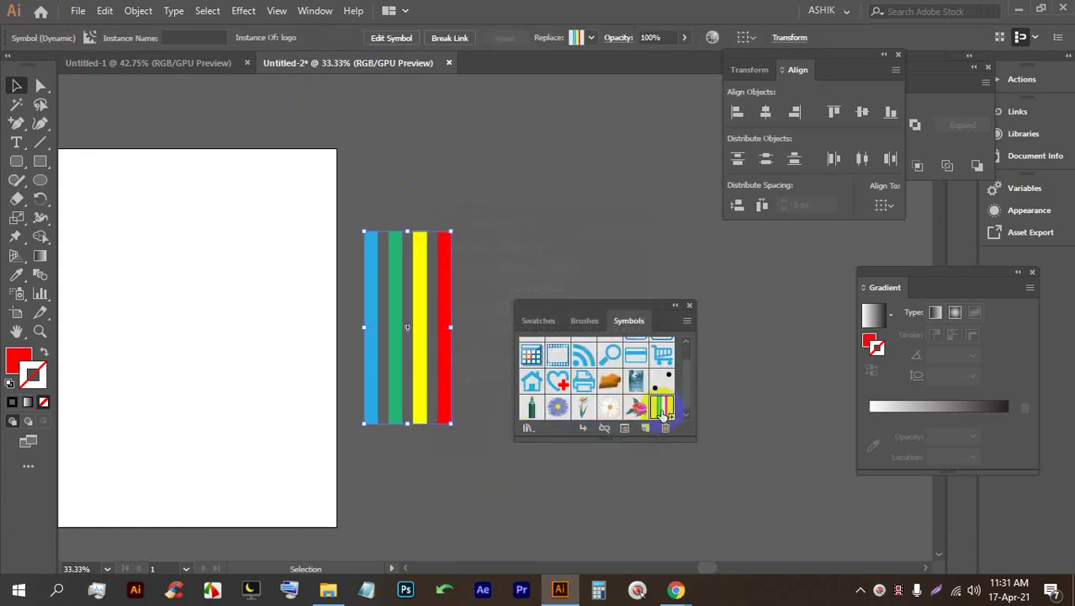
pyautogui.click(562, 182)
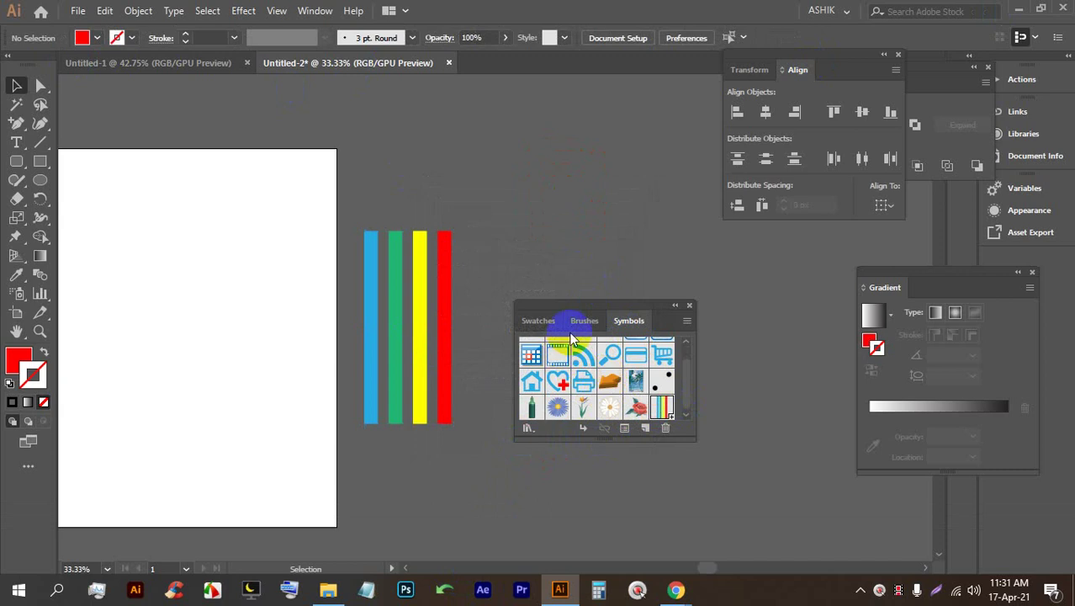
# Step: Draw a large red circle on the artboard and a vertical line through its centre extending past both edges
pyautogui.hotkey('alt', 'space')
pyautogui.moveTo(456, 355); pyautogui.dragTo(379, 347)
pyautogui.click(39, 180)
pyautogui.moveTo(120, 190); pyautogui.dragTo(345, 418)
pyautogui.click(40, 144)
pyautogui.moveTo(235, 147); pyautogui.dragTo(245, 484)
# Step: Split the circle along the vertical line with Pathfinder Divide and ungroup the resulting halves
pyautogui.click(16, 85)
pyautogui.moveTo(400, 372); pyautogui.dragTo(105, 192)
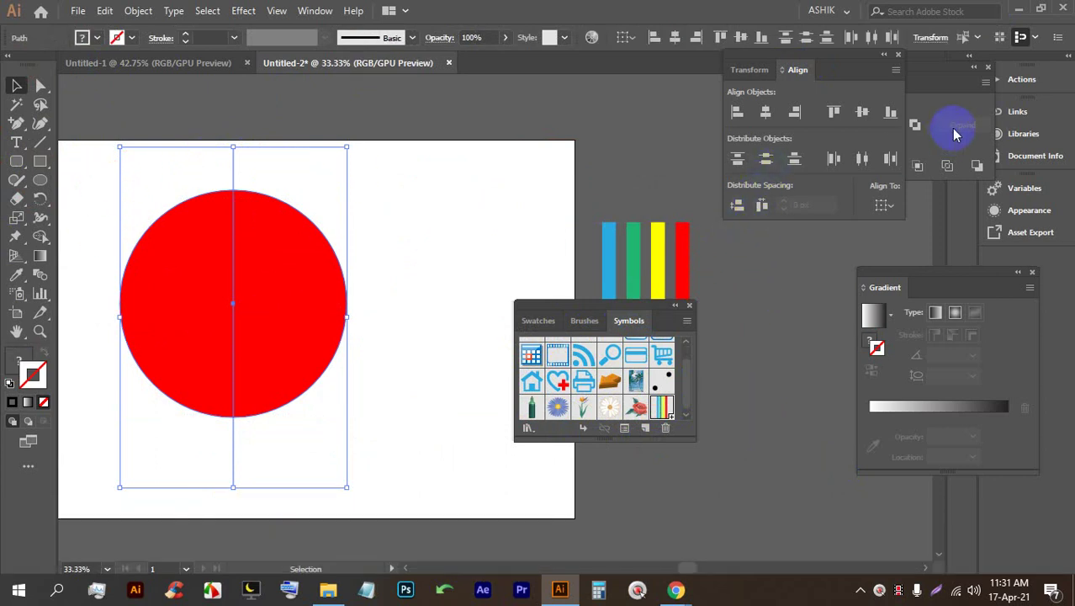
pyautogui.click(941, 105)
pyautogui.click(829, 166)
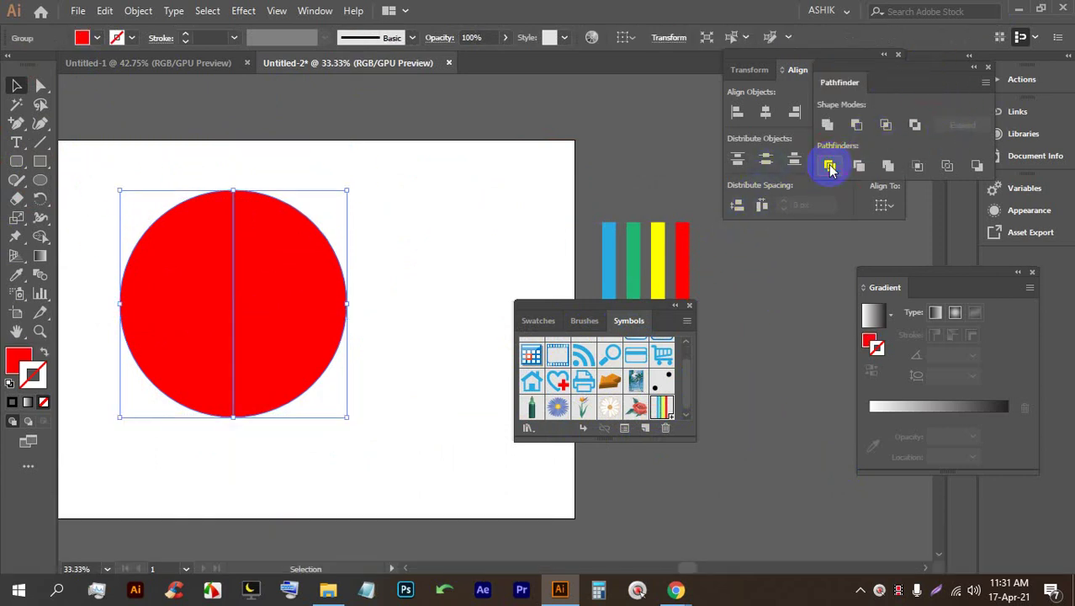
pyautogui.rightClick(303, 228)
pyautogui.click(349, 359)
# Step: Delete the circle's left half and shift the remaining semicircle slightly left and down
pyautogui.click(222, 284)
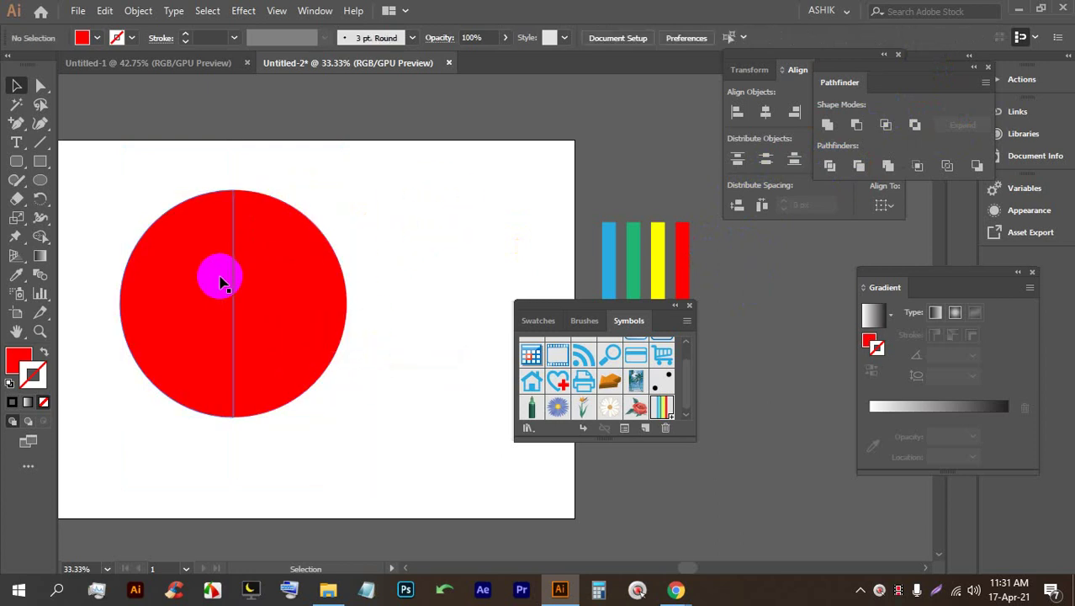
pyautogui.press('BackSpace')
pyautogui.moveTo(236, 269); pyautogui.dragTo(192, 291)
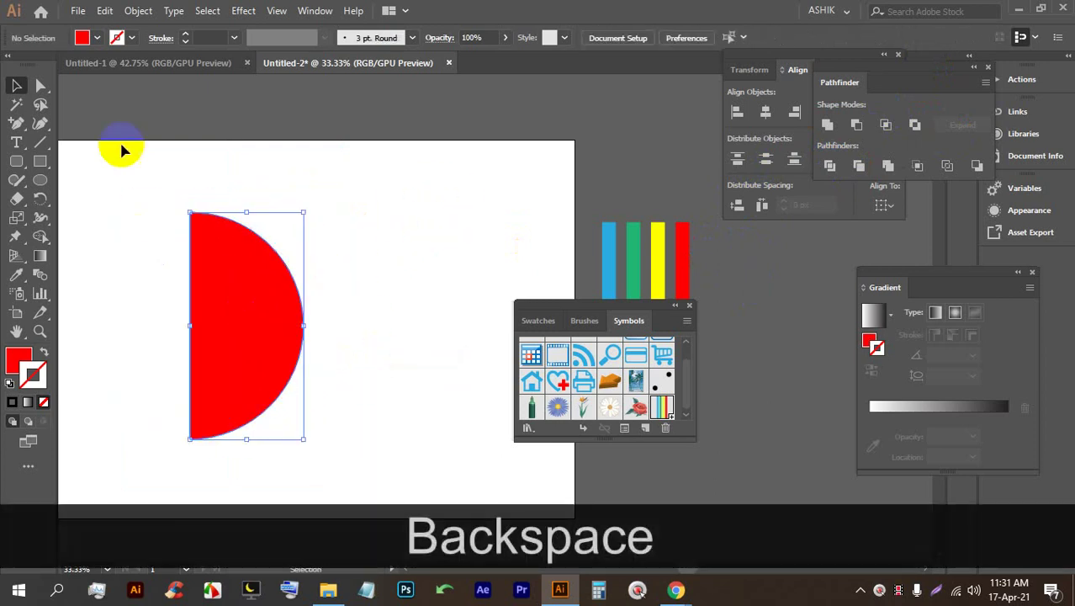
# Step: Fill the semicircle with light blue and scale it down
pyautogui.click(98, 38)
pyautogui.click(109, 76)
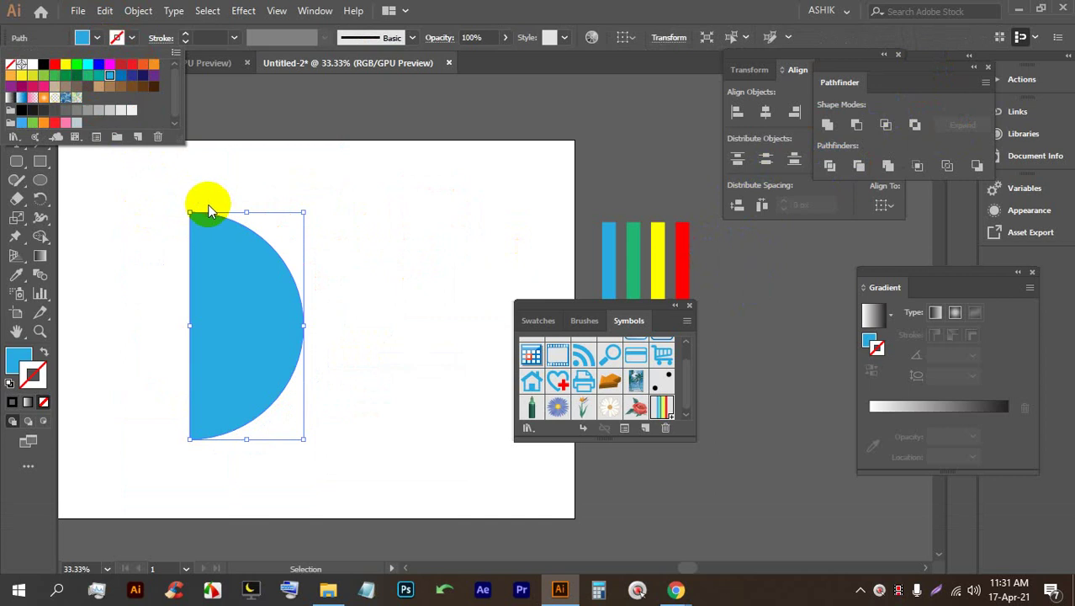
pyautogui.click(264, 156)
pyautogui.moveTo(246, 213); pyautogui.dragTo(233, 312)
pyautogui.scroll(1, 235, 328)
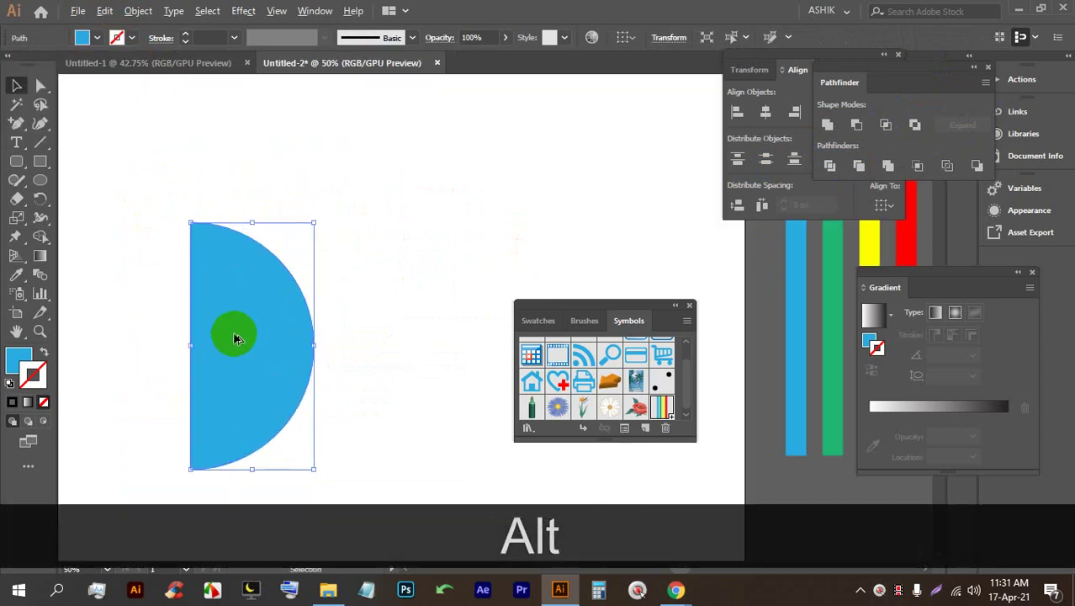
pyautogui.scroll(-1, 227, 131)
# Step: Apply a 3D Revolve to the blue semicircle with the preview enabled and open its Map Art settings
pyautogui.click(243, 10)
pyautogui.moveTo(277, 103)
pyautogui.click(450, 119)
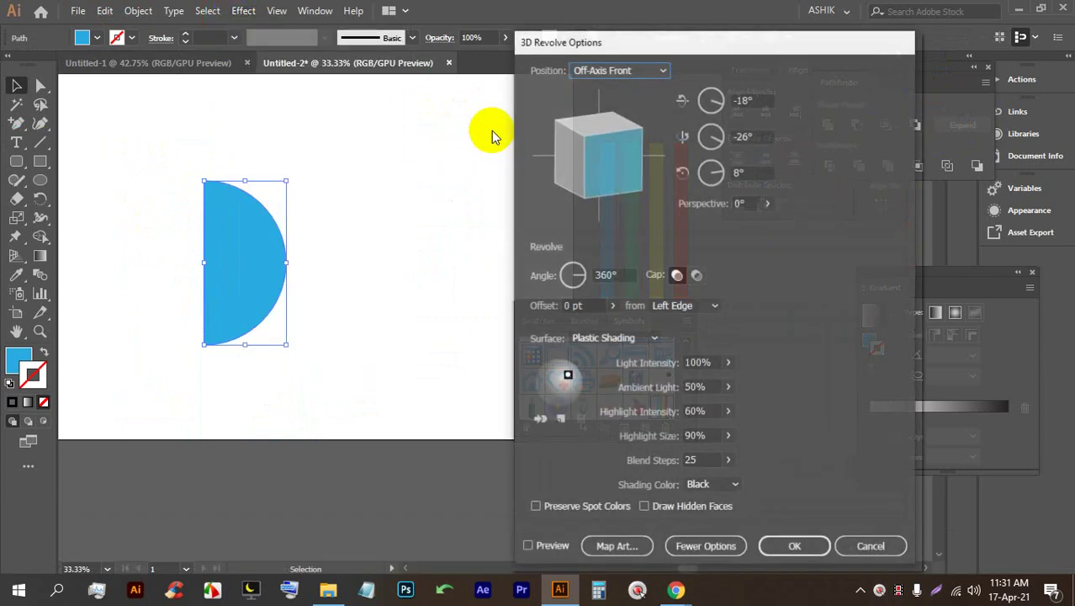
pyautogui.click(527, 546)
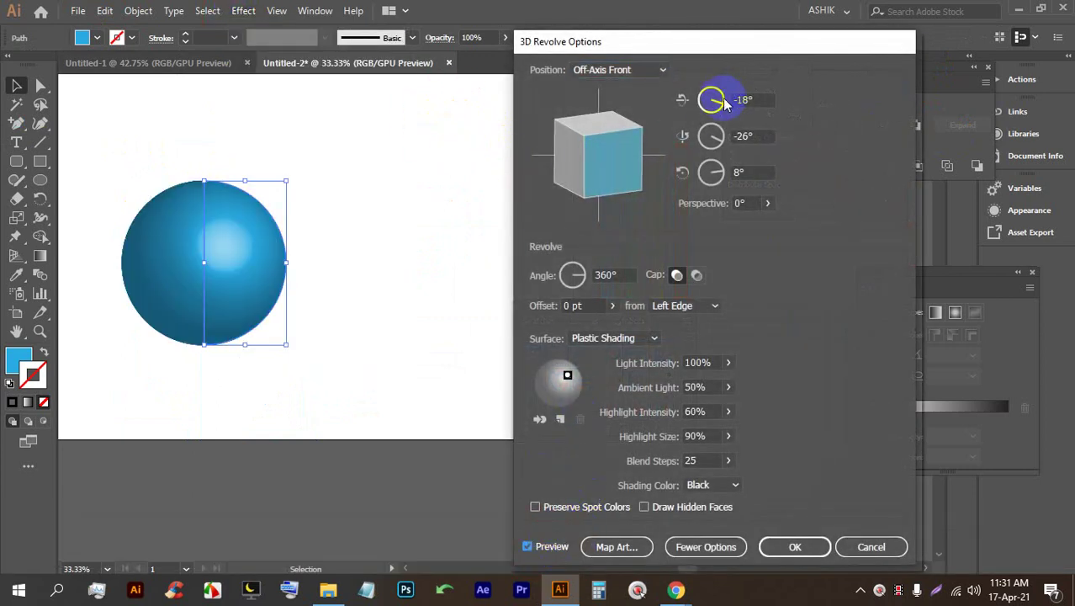
pyautogui.moveTo(695, 42); pyautogui.dragTo(656, 17)
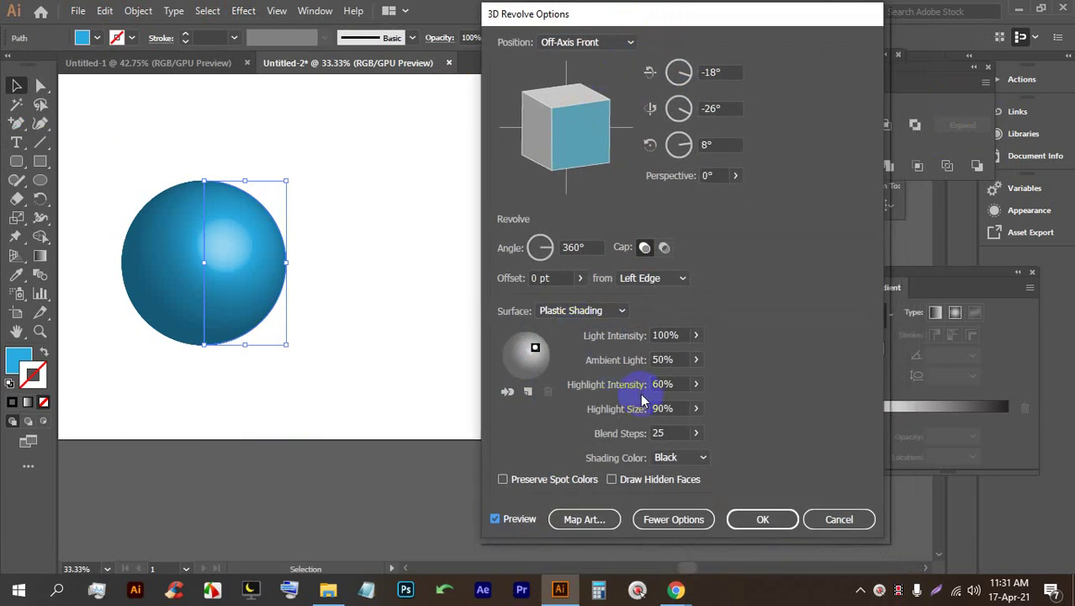
pyautogui.click(595, 520)
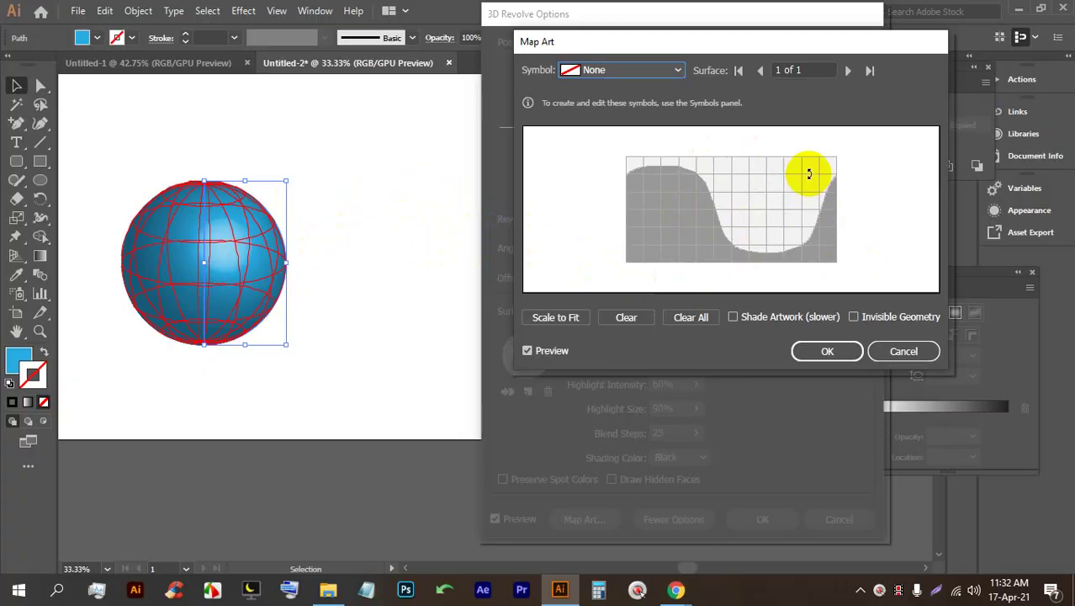
pyautogui.press('Print')
pyautogui.moveTo(890, 286); pyautogui.dragTo(580, 123)
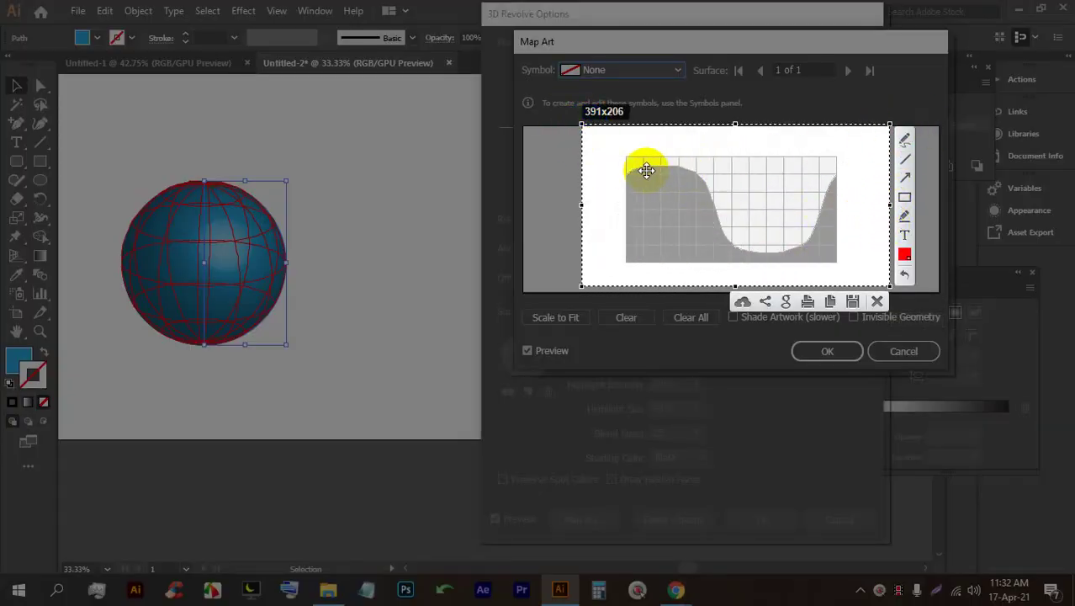
pyautogui.click(904, 140)
pyautogui.moveTo(622, 179)
pyautogui.mouseDown()
pyautogui.moveTo(687, 165)
pyautogui.moveTo(761, 237)
pyautogui.moveTo(809, 220)
pyautogui.moveTo(836, 158)
pyautogui.moveTo(837, 175)
pyautogui.moveTo(809, 221)
pyautogui.moveTo(772, 244)
pyautogui.moveTo(708, 219)
pyautogui.moveTo(676, 180)
pyautogui.moveTo(618, 207)
pyautogui.mouseUp()
pyautogui.click(925, 359)
pyautogui.click(878, 301)
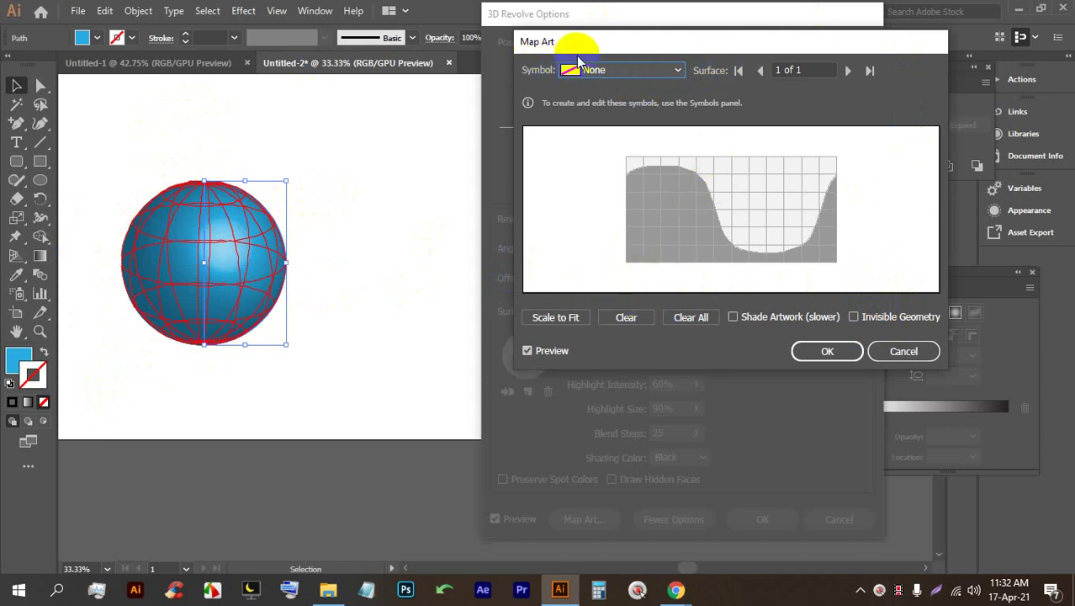
# Step: Map the logo symbol onto the sphere's surface and rotate it 90° so its coloured bars run horizontally
pyautogui.click(607, 69)
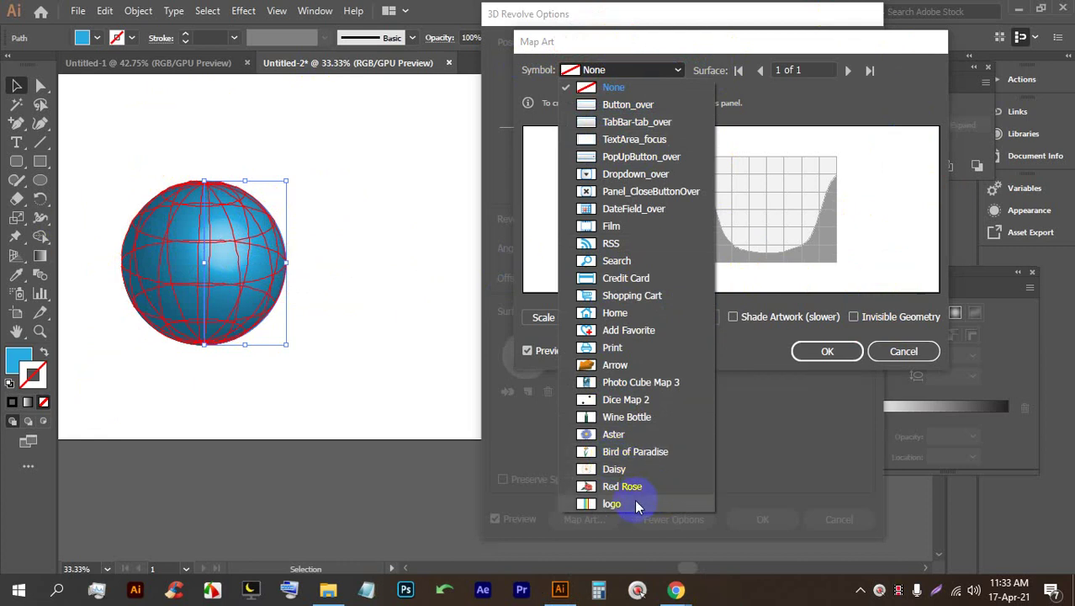
pyautogui.click(635, 503)
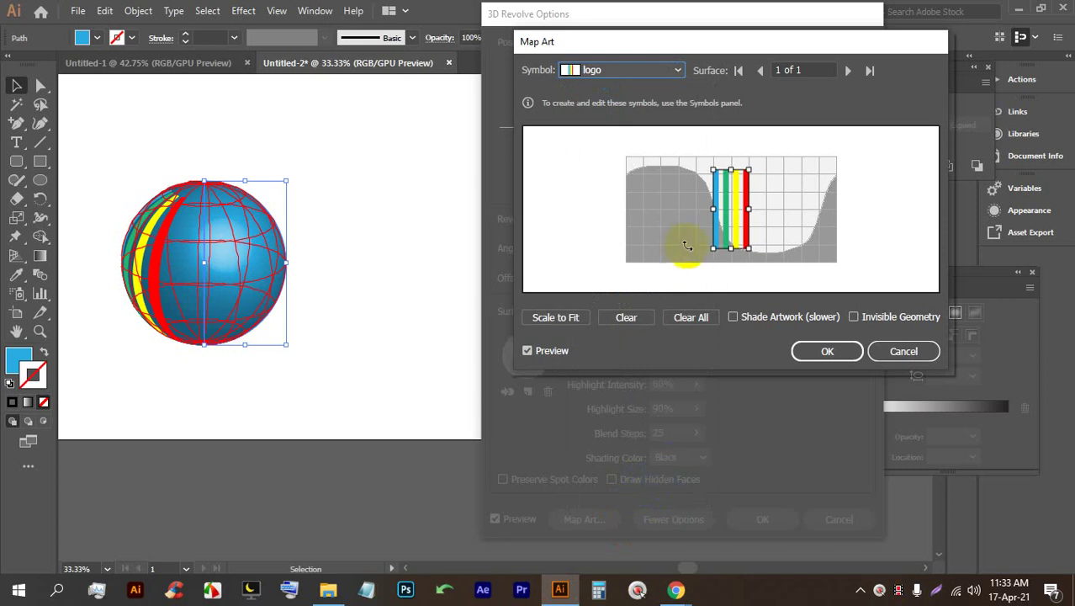
pyautogui.moveTo(731, 214); pyautogui.dragTo(761, 203)
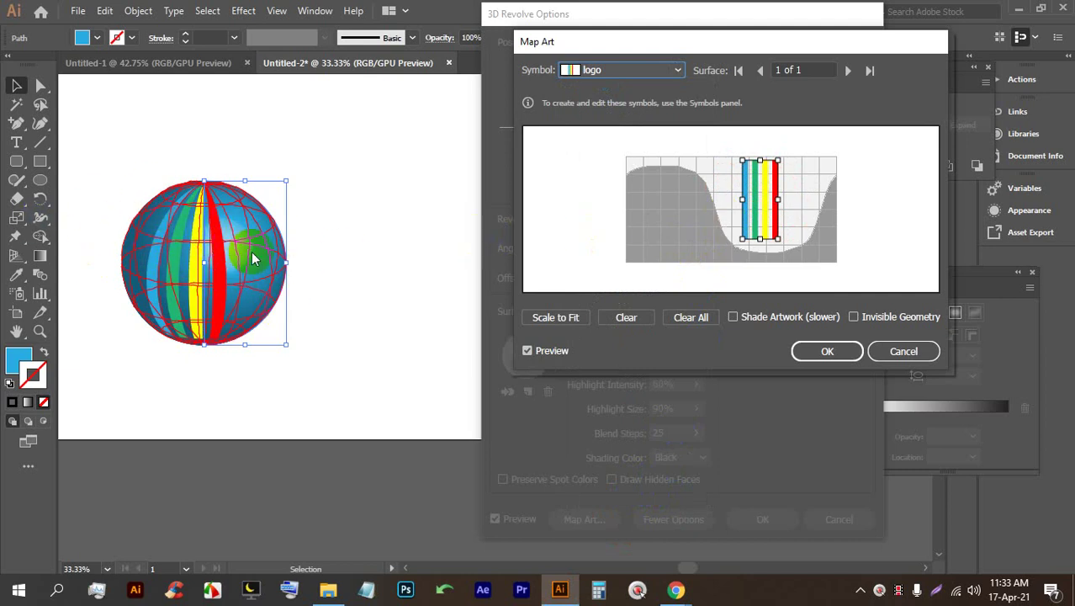
pyautogui.moveTo(762, 196); pyautogui.dragTo(664, 207)
pyautogui.moveTo(686, 166); pyautogui.dragTo(713, 259)
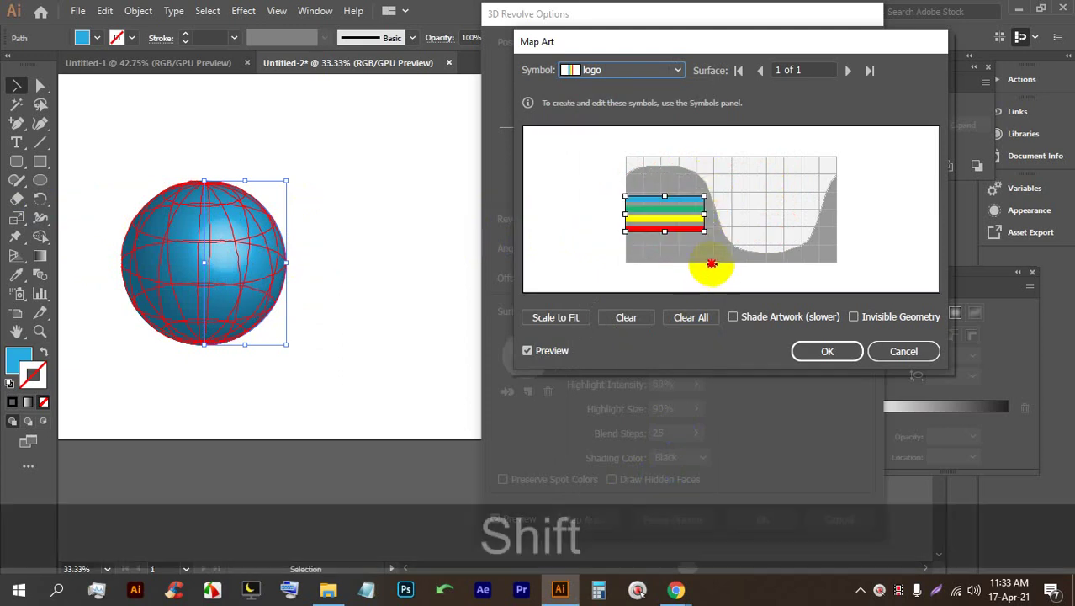
# Step: Stretch the mapped bars across the full width of the surface grid as a shallow band tilted upward to the right
pyautogui.moveTo(678, 217); pyautogui.dragTo(837, 256)
pyautogui.moveTo(843, 265); pyautogui.dragTo(845, 268)
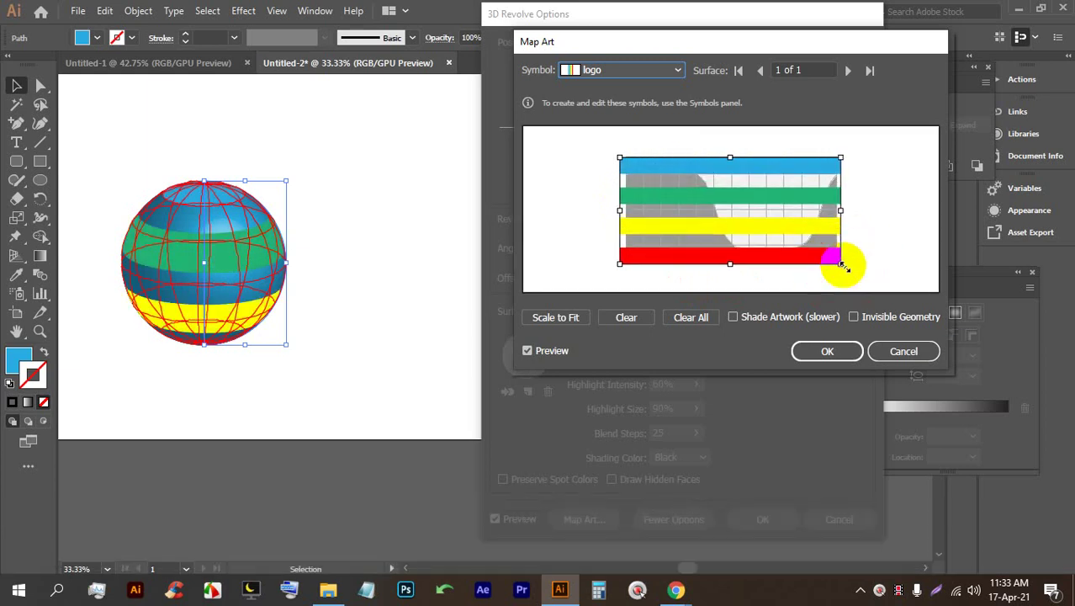
pyautogui.moveTo(726, 157); pyautogui.dragTo(737, 210)
pyautogui.moveTo(844, 172); pyautogui.dragTo(818, 130)
pyautogui.moveTo(839, 196); pyautogui.dragTo(801, 199)
pyautogui.moveTo(730, 187); pyautogui.dragTo(748, 200)
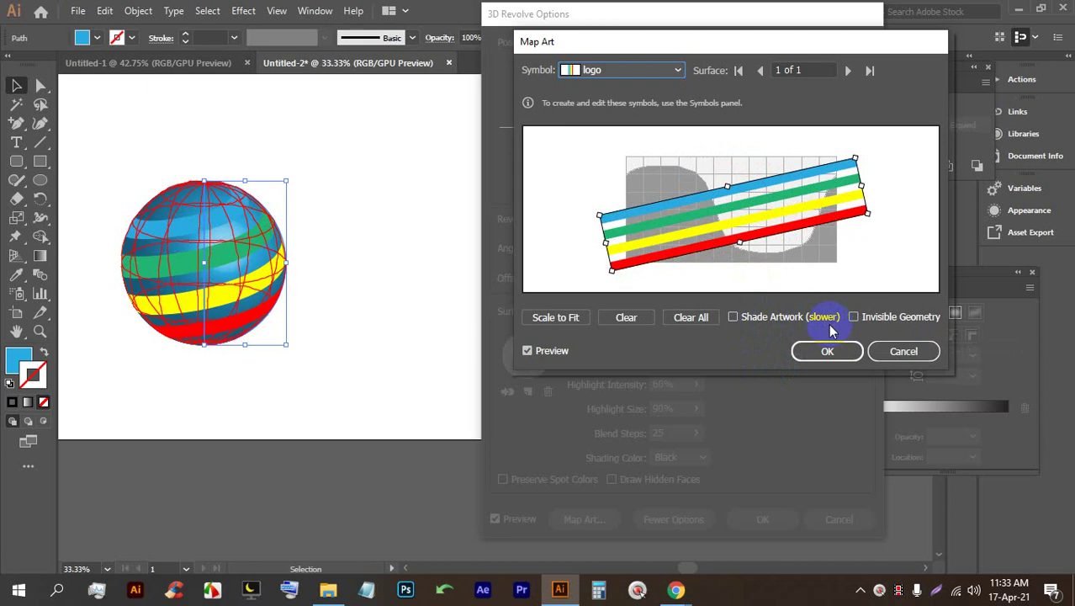
pyautogui.moveTo(794, 206)
pyautogui.mouseDown()
pyautogui.moveTo(799, 186)
pyautogui.moveTo(799, 210)
pyautogui.mouseUp()
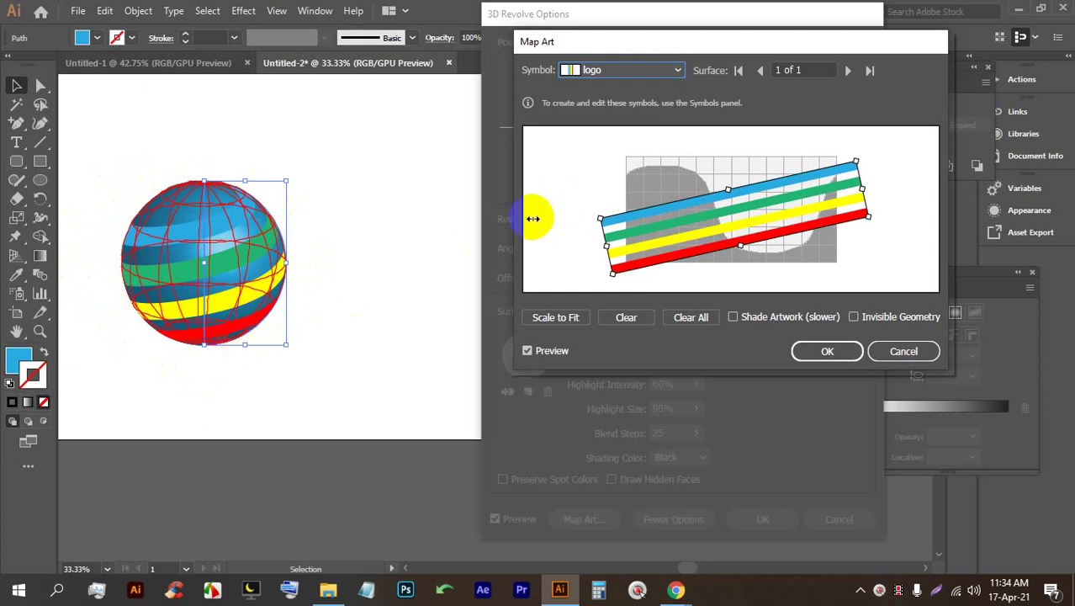
# Step: Turn on Invisible Geometry, tilt the mapped bars more steeply, and apply the mapping and the revolve
pyautogui.click(853, 316)
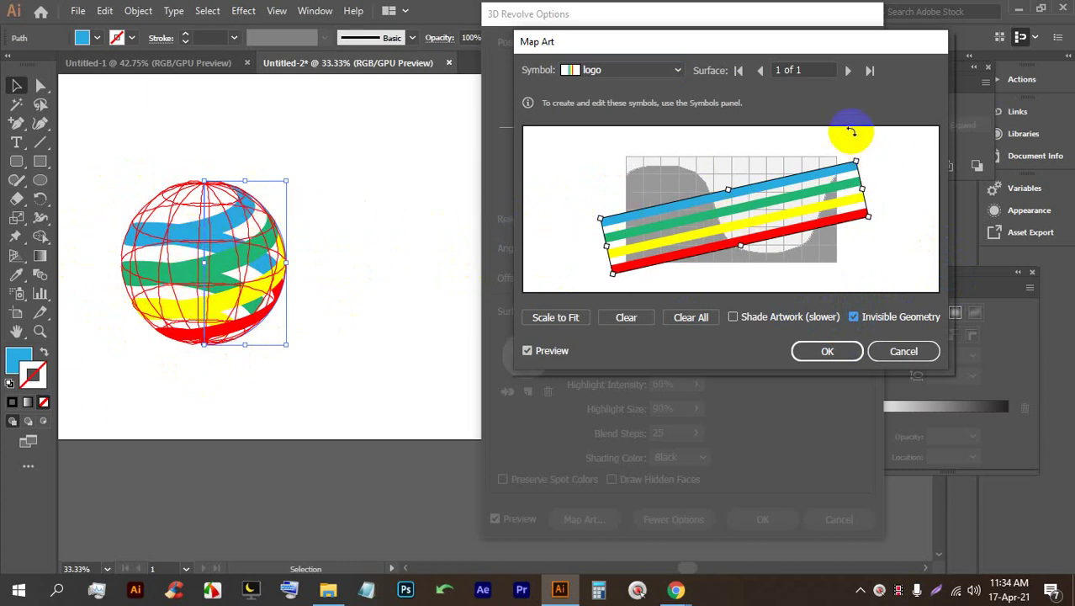
pyautogui.moveTo(858, 159); pyautogui.dragTo(875, 203)
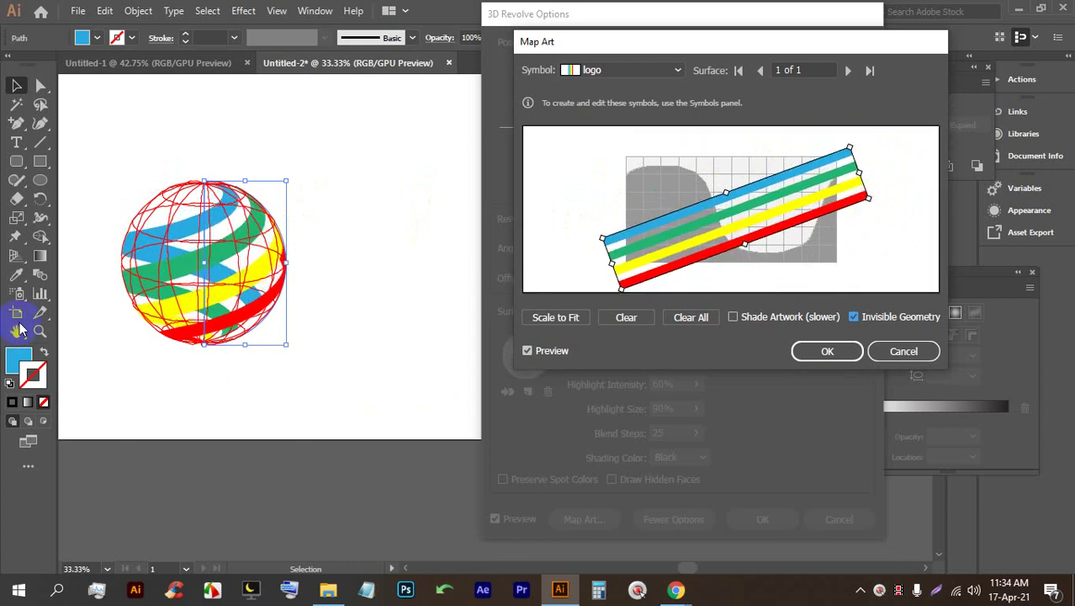
pyautogui.click(799, 352)
pyautogui.click(756, 519)
pyautogui.click(384, 240)
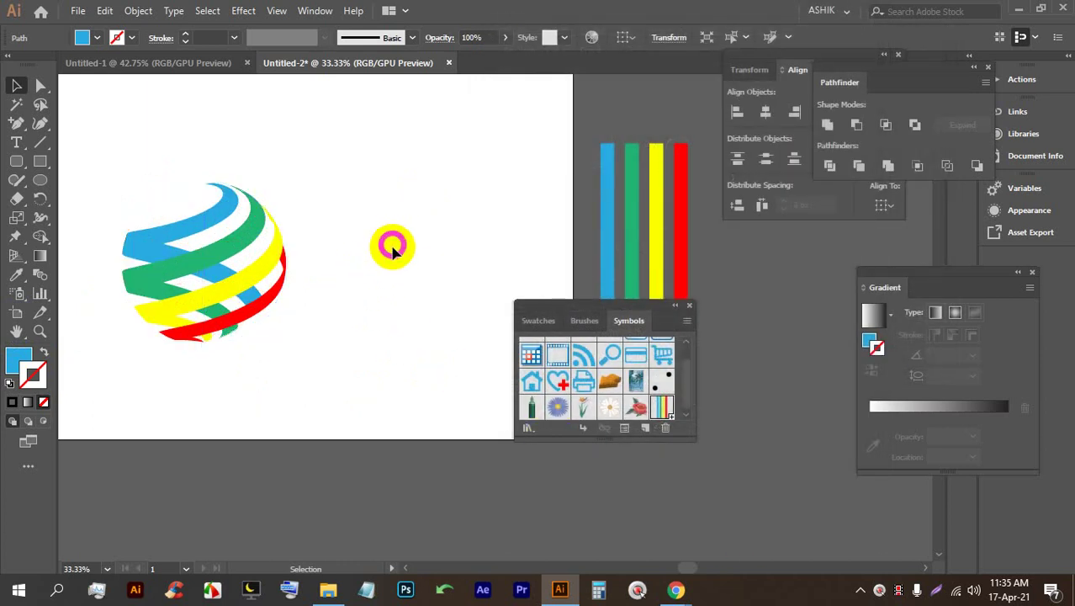
# Step: Move the striped globe off the artboard to just above its top edge
pyautogui.moveTo(269, 284); pyautogui.dragTo(351, 238)
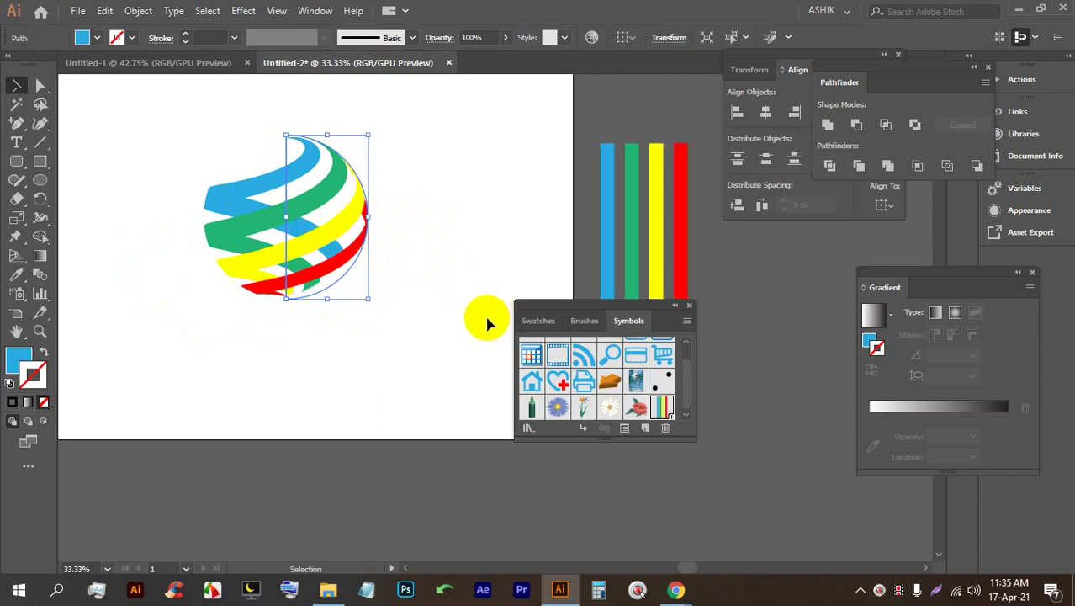
pyautogui.scroll(2, 324, 328)
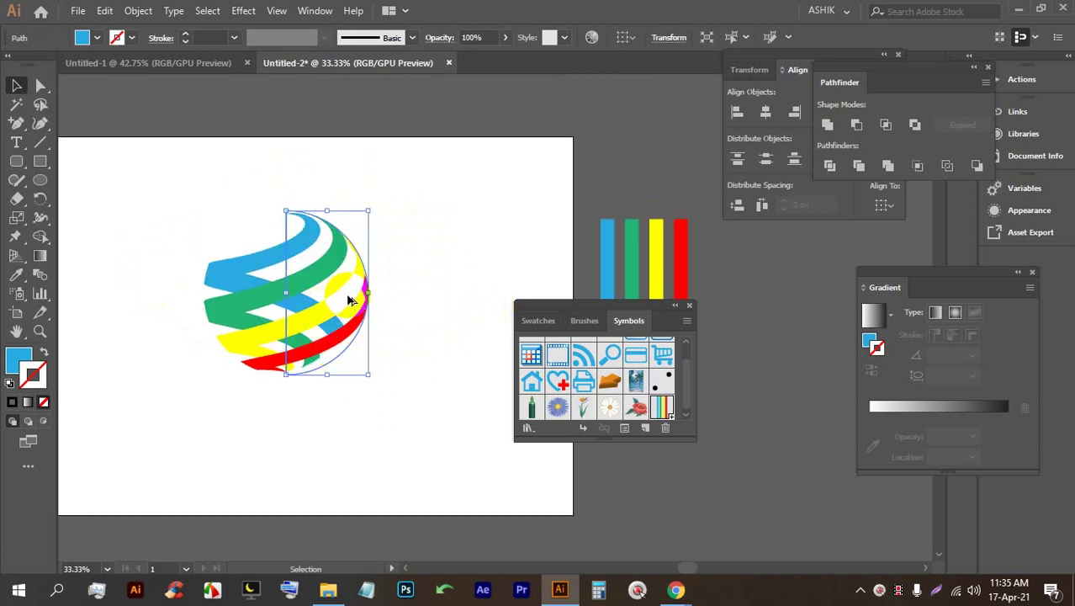
pyautogui.scroll(-1, 277, 313)
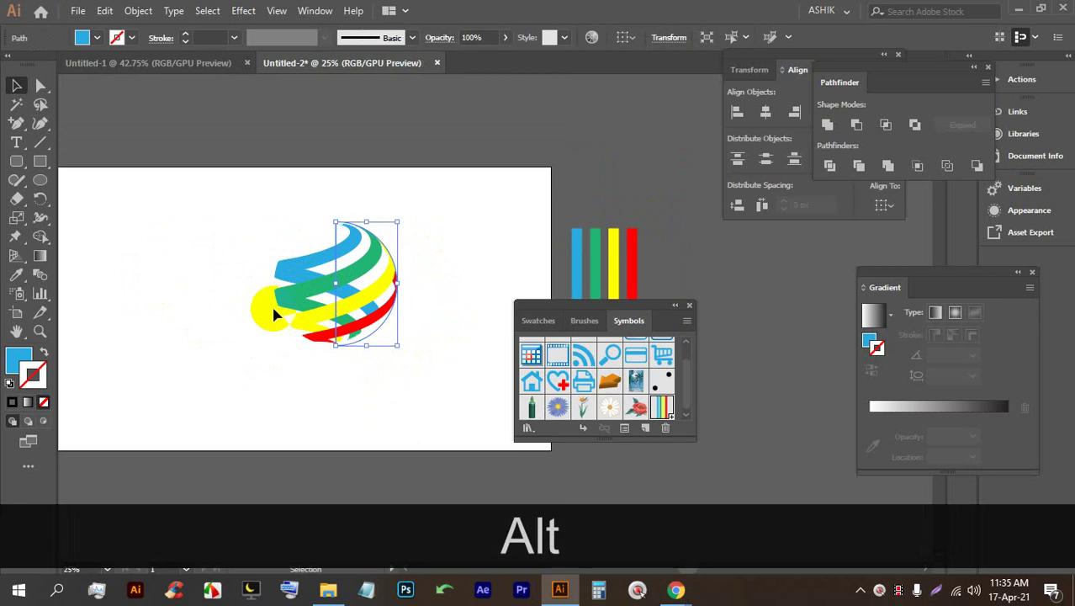
pyautogui.scroll(1, 271, 303)
pyautogui.moveTo(336, 310); pyautogui.dragTo(405, 188)
pyautogui.scroll(-1, 365, 233)
pyautogui.hscroll(-1, 365, 233)
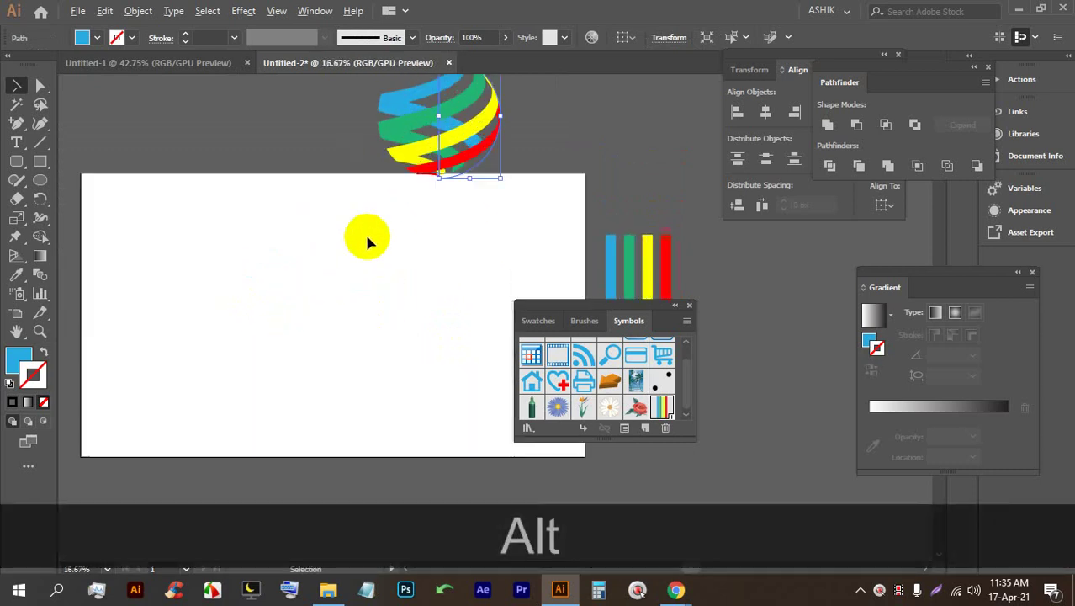
# Step: Draw a tall, narrow blue rectangle near the artboard's left edge and place a copy just to its right
pyautogui.click(39, 161)
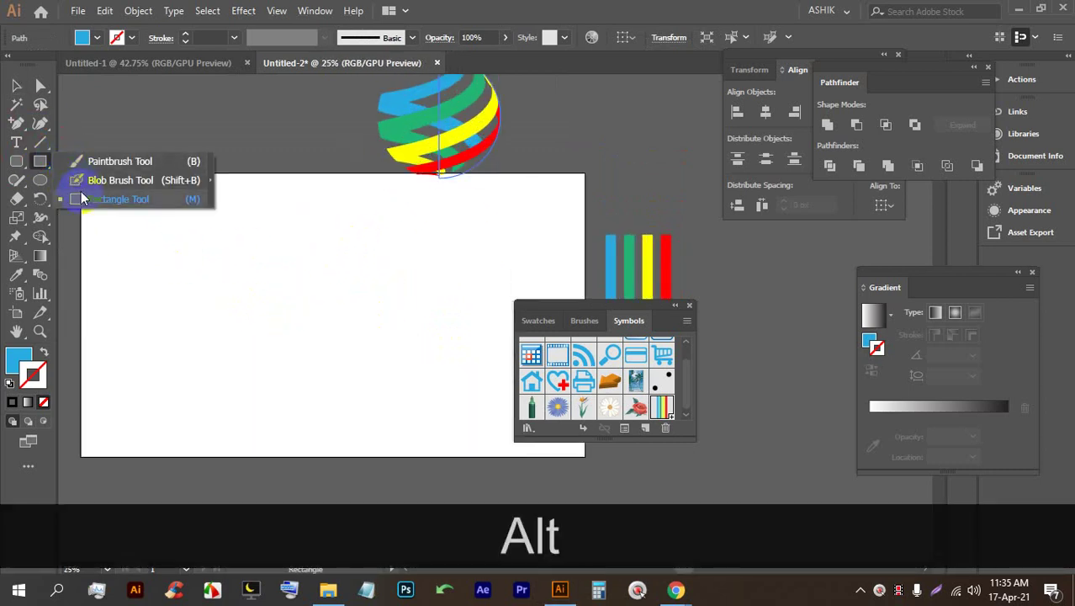
pyautogui.click(118, 199)
pyautogui.moveTo(110, 227); pyautogui.dragTo(115, 401)
pyautogui.click(12, 89)
pyautogui.moveTo(114, 256); pyautogui.dragTo(145, 267)
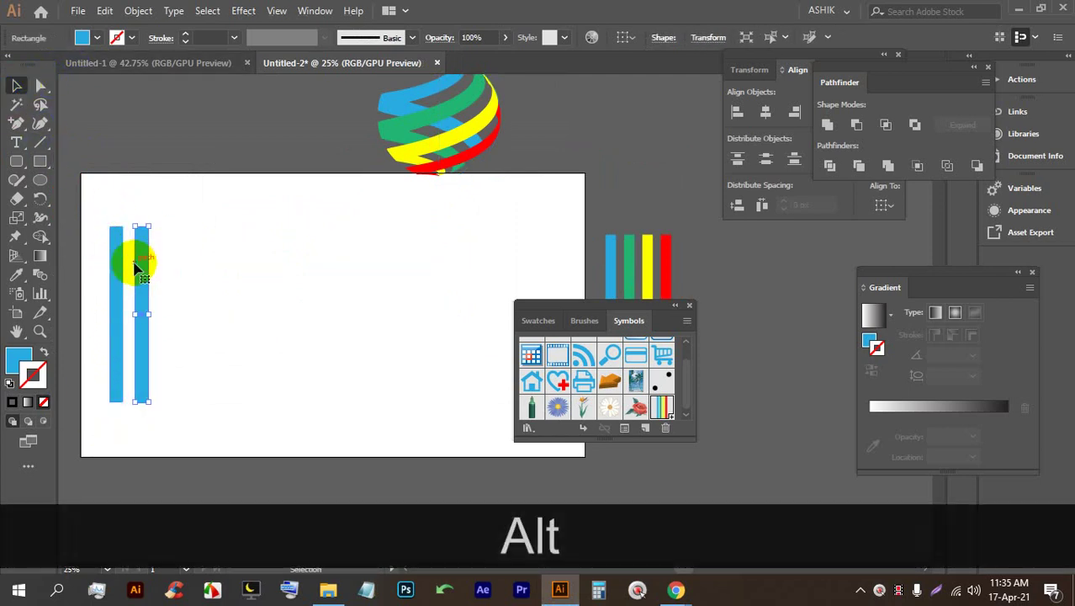
# Step: Repeat the bar copy 17 times to form an evenly spaced row across the artboard
pyautogui.hotkey('ctrl', 'alt', 'd')
pyautogui.hotkey('ctrl', 'alt', 'd')
pyautogui.hotkey('ctrl', 'alt', 'd')
pyautogui.hotkey('ctrl', 'alt', 'd')
pyautogui.hotkey('ctrl', 'alt', 'd')
pyautogui.hotkey('ctrl', 'alt', 'd')
pyautogui.hotkey('ctrl', 'alt', 'd')
pyautogui.hotkey('ctrl', 'alt', 'd')
pyautogui.hotkey('ctrl', 'alt', 'd')
pyautogui.hotkey('ctrl', 'alt', 'd')
pyautogui.hotkey('ctrl', 'alt', 'd')
pyautogui.hotkey('ctrl', 'alt', 'd')
pyautogui.hotkey('ctrl', 'alt', 'd')
pyautogui.hotkey('ctrl', 'alt', 'd')
pyautogui.hotkey('ctrl', 'alt', 'd')
pyautogui.hotkey('ctrl', 'alt', 'd')
pyautogui.hotkey('ctrl', 'alt', 'd')
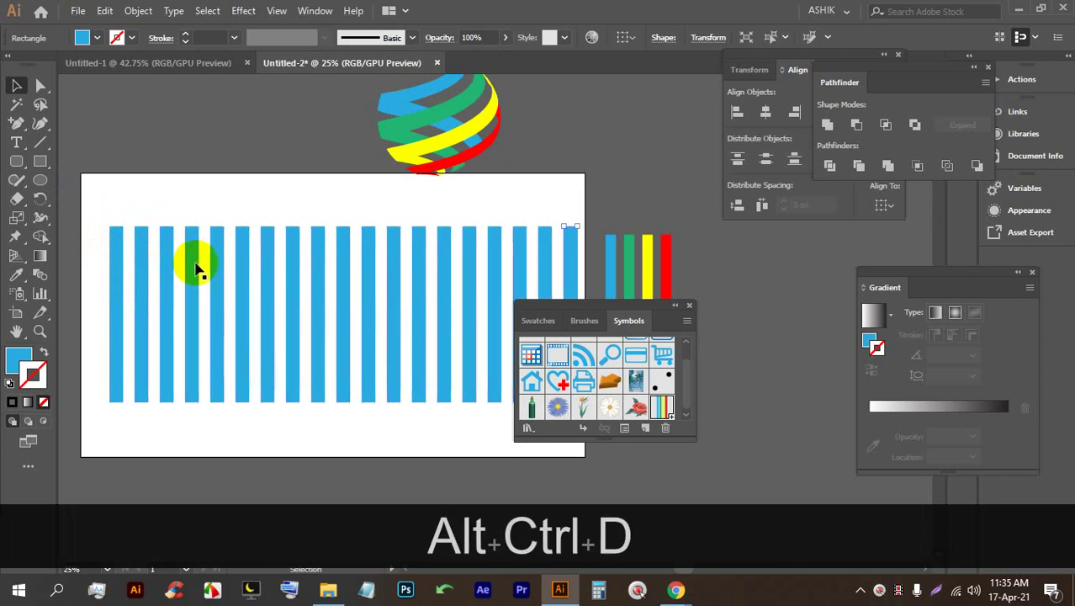
# Step: Select the whole row of blue bars and save it as a new symbol
pyautogui.scroll(-1, 486, 241)
pyautogui.scroll(1, 479, 266)
pyautogui.moveTo(487, 288); pyautogui.dragTo(413, 250)
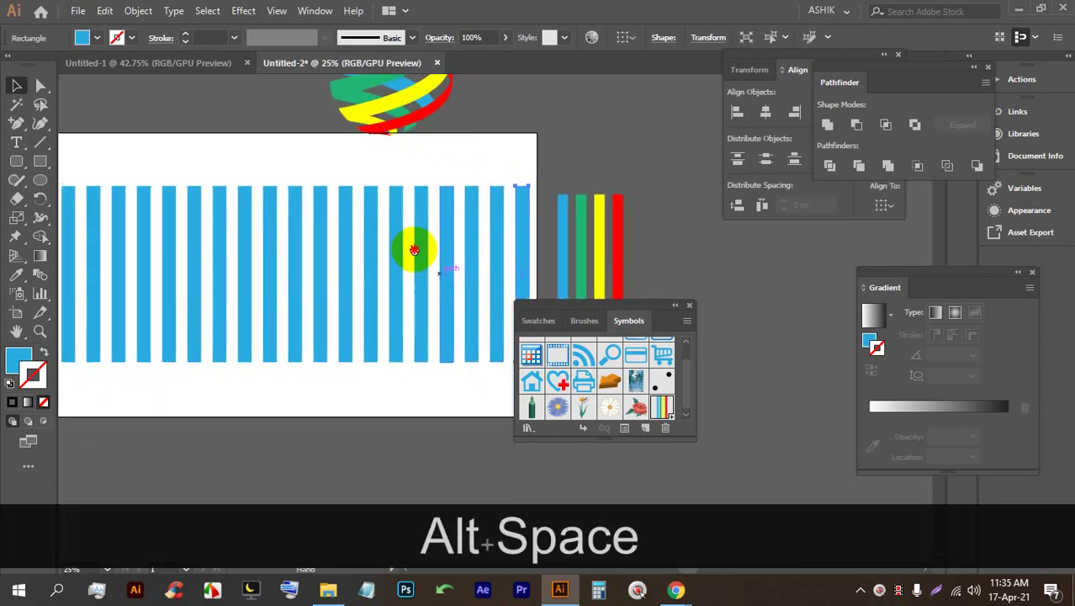
pyautogui.scroll(-1, 408, 241)
pyautogui.moveTo(484, 333); pyautogui.dragTo(182, 256)
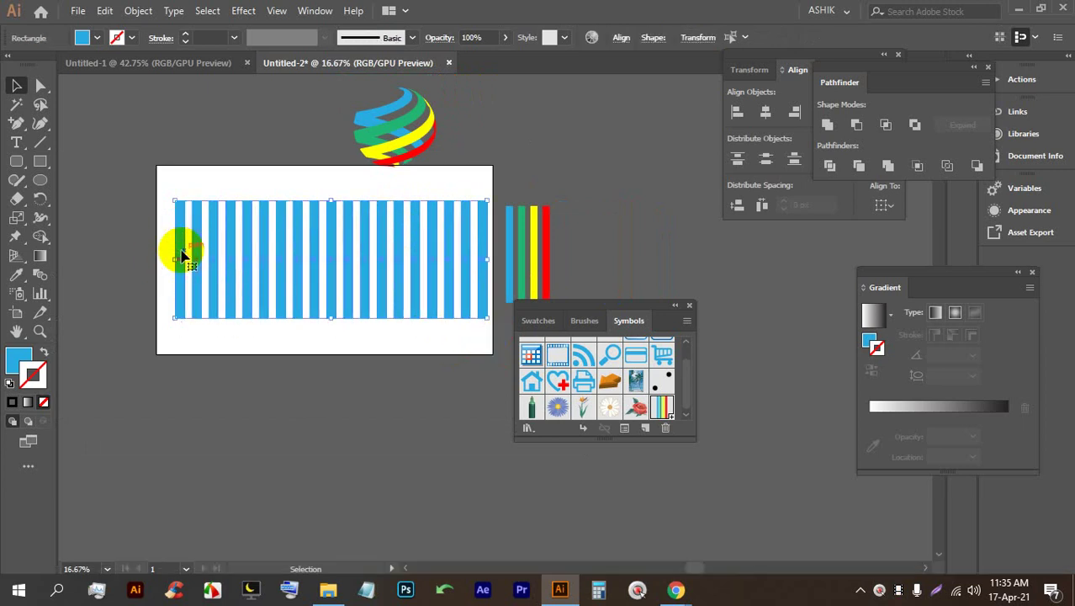
pyautogui.click(647, 433)
pyautogui.click(528, 425)
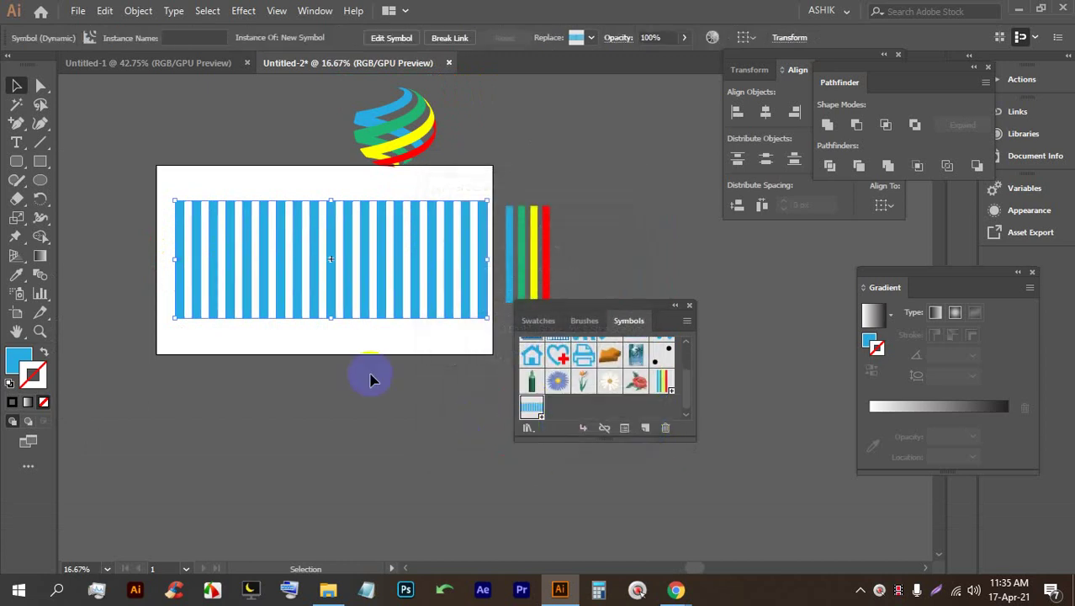
# Step: Delete the new blue-bar symbol together with its instances on the artboard
pyautogui.press('ctrl')
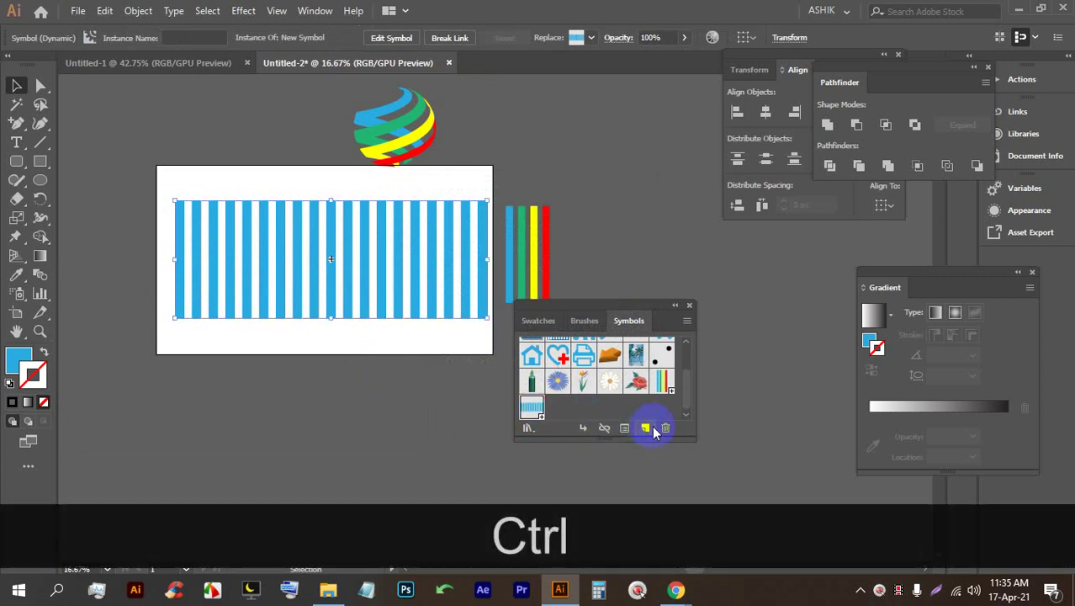
pyautogui.click(665, 428)
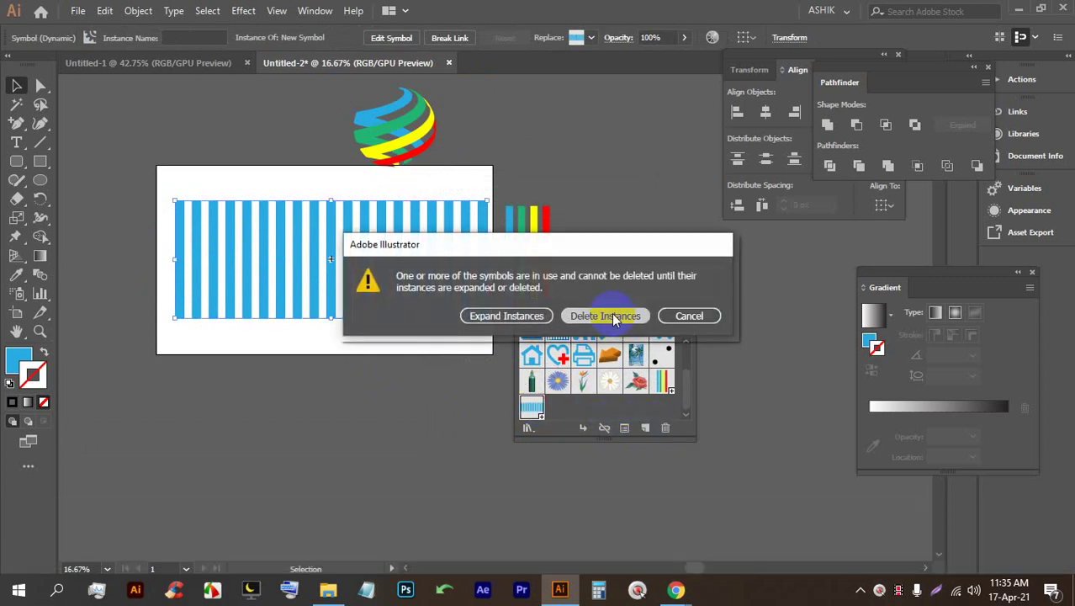
pyautogui.click(610, 315)
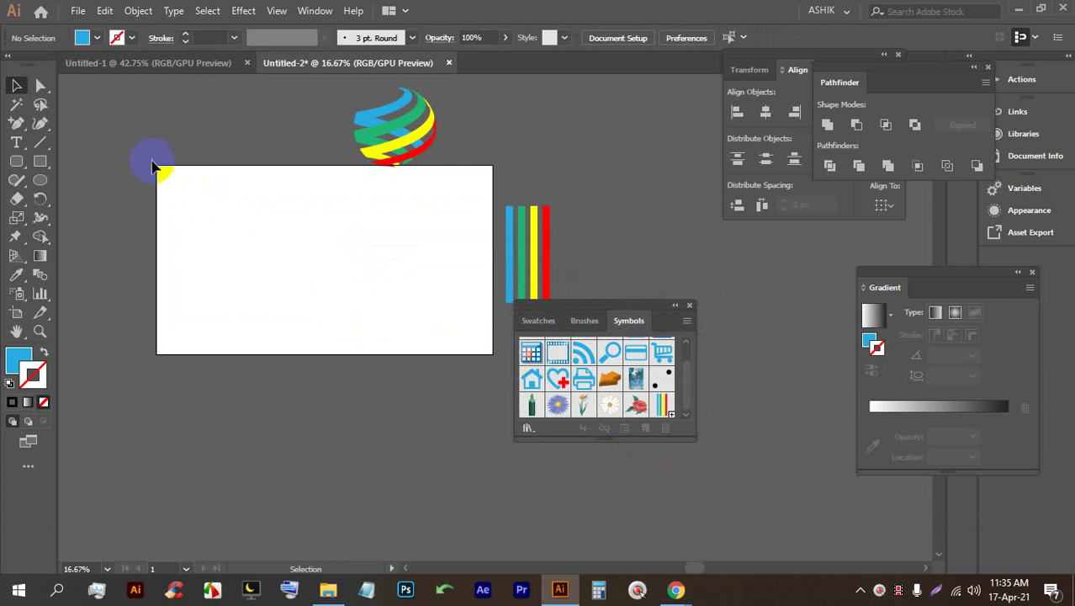
pyautogui.press('ctrl')
# Step: Draw a taller narrow blue rectangle spanning most of the artboard's height and position it near the left edge
pyautogui.click(40, 160)
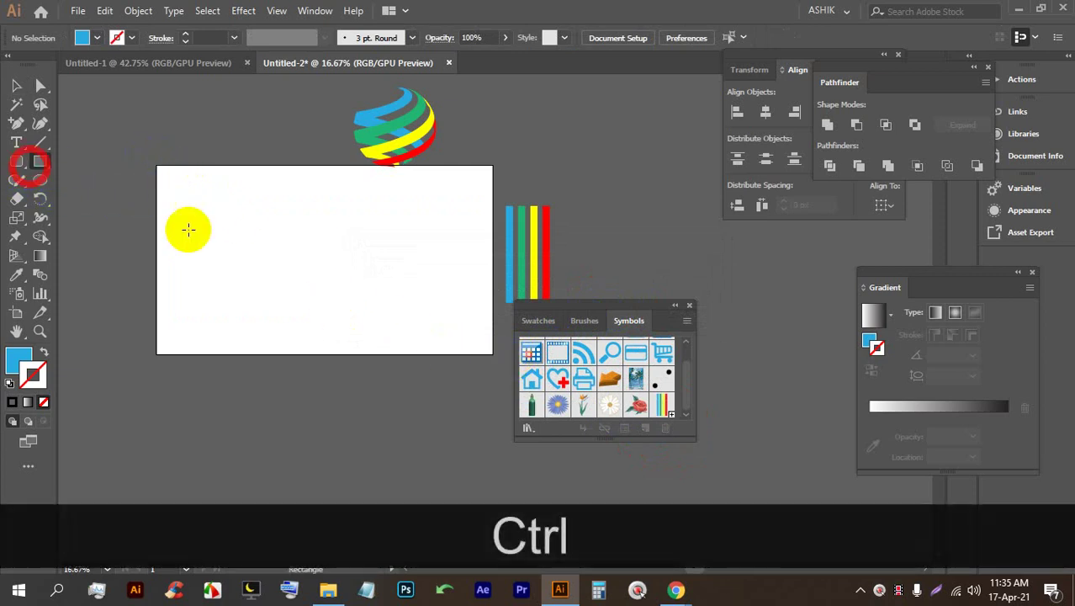
pyautogui.moveTo(182, 201); pyautogui.dragTo(196, 345)
pyautogui.click(16, 85)
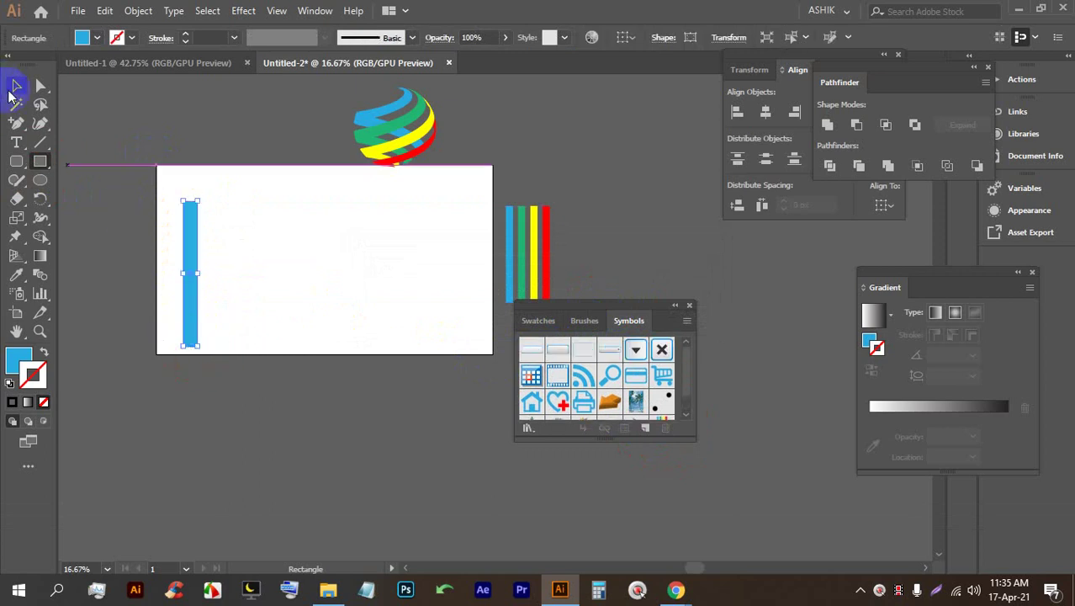
pyautogui.moveTo(190, 227); pyautogui.dragTo(180, 212)
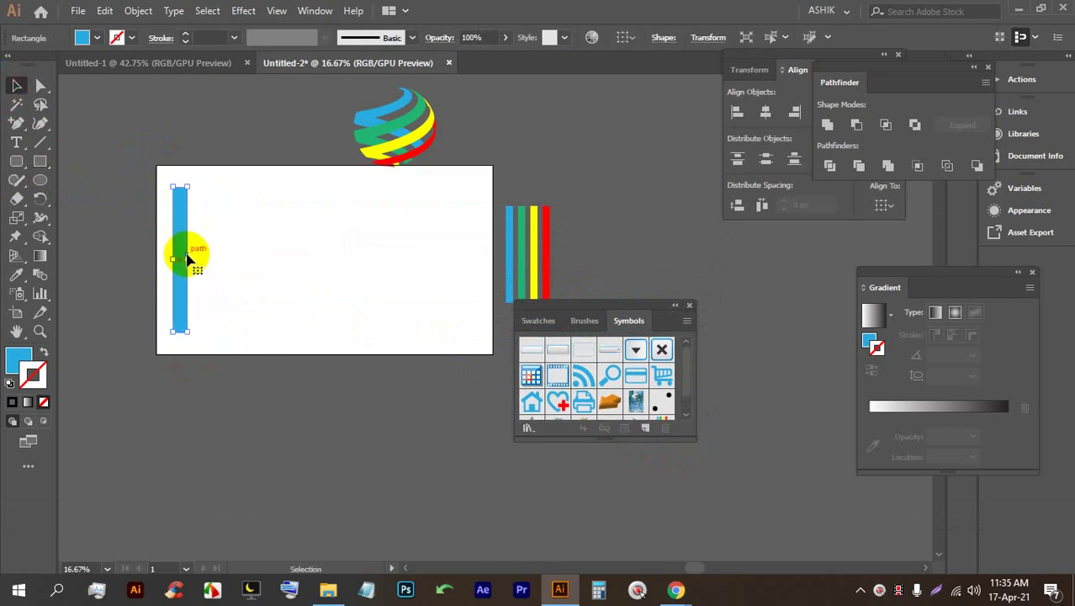
# Step: Copy the tall bar a short distance to the right and repeat the copy 15 times across the artboard
pyautogui.moveTo(191, 261); pyautogui.dragTo(194, 214)
pyautogui.scroll(2, 180, 257)
pyautogui.scroll(-1, 172, 223)
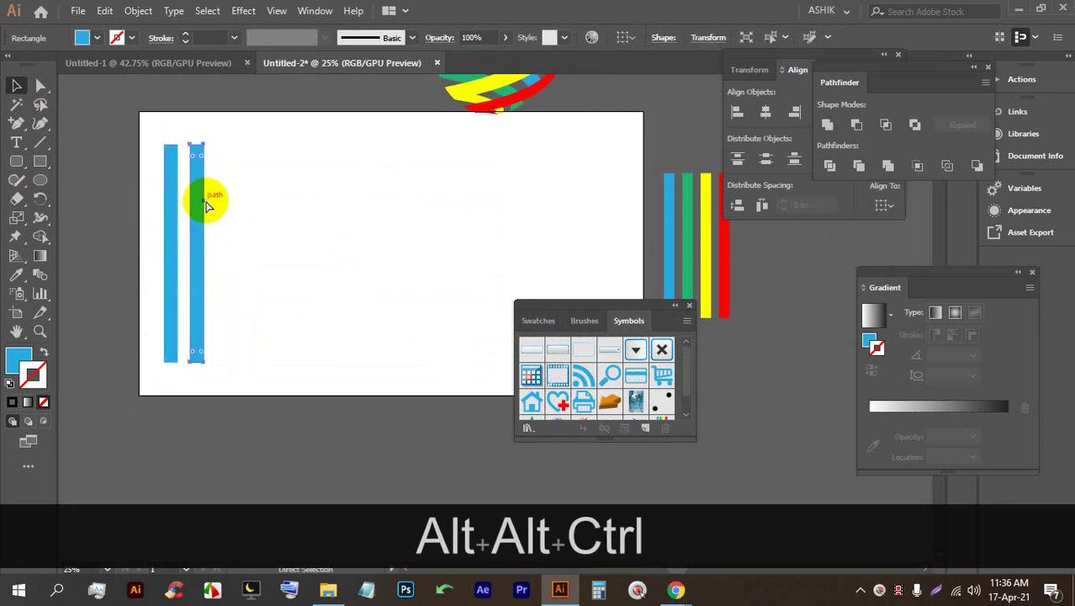
pyautogui.hotkey('ctrl', 'd')
pyautogui.hotkey('ctrl', 'd')
pyautogui.hotkey('ctrl', 'd')
pyautogui.hotkey('ctrl', 'd')
pyautogui.hotkey('ctrl', 'd')
pyautogui.hotkey('ctrl', 'd')
pyautogui.hotkey('ctrl', 'd')
pyautogui.hotkey('ctrl', 'd')
pyautogui.hotkey('ctrl', 'd')
pyautogui.hotkey('ctrl', 'd')
pyautogui.hotkey('ctrl', 'd')
pyautogui.hotkey('ctrl', 'd')
pyautogui.hotkey('ctrl', 'd')
pyautogui.hotkey('ctrl', 'd')
pyautogui.hotkey('ctrl', 'd')
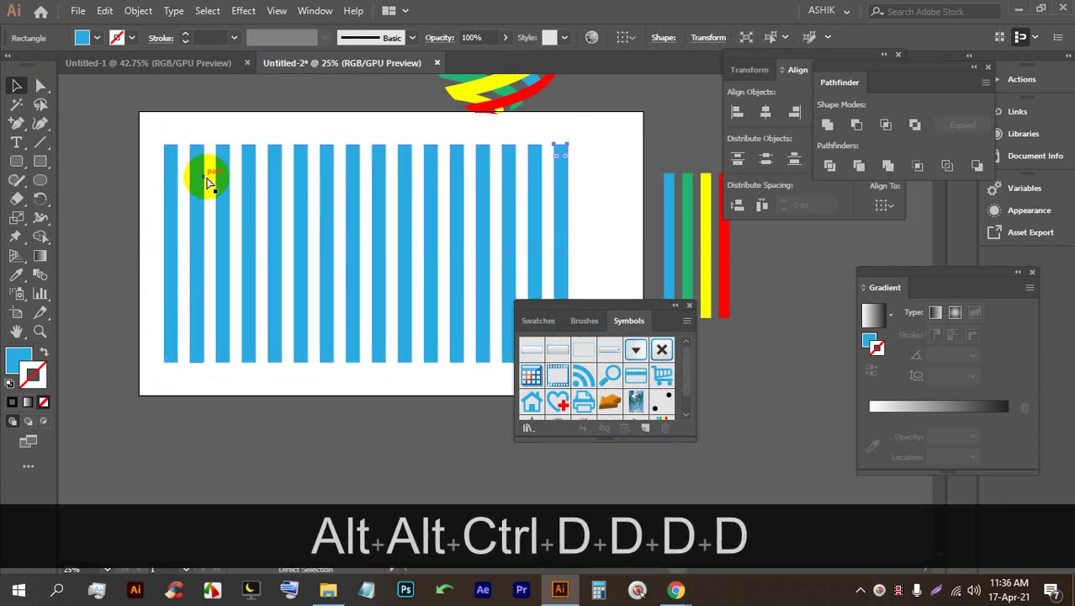
# Step: Select the whole row of blue bars and change their fill to black
pyautogui.moveTo(164, 138); pyautogui.dragTo(612, 185)
pyautogui.click(97, 37)
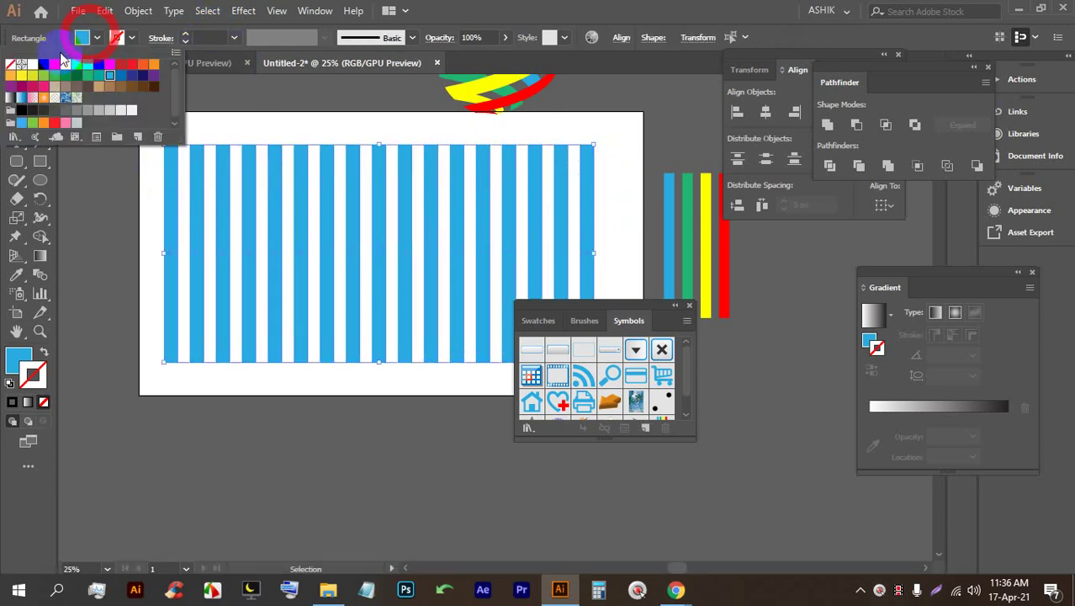
pyautogui.click(39, 62)
pyautogui.click(334, 173)
pyautogui.click(312, 116)
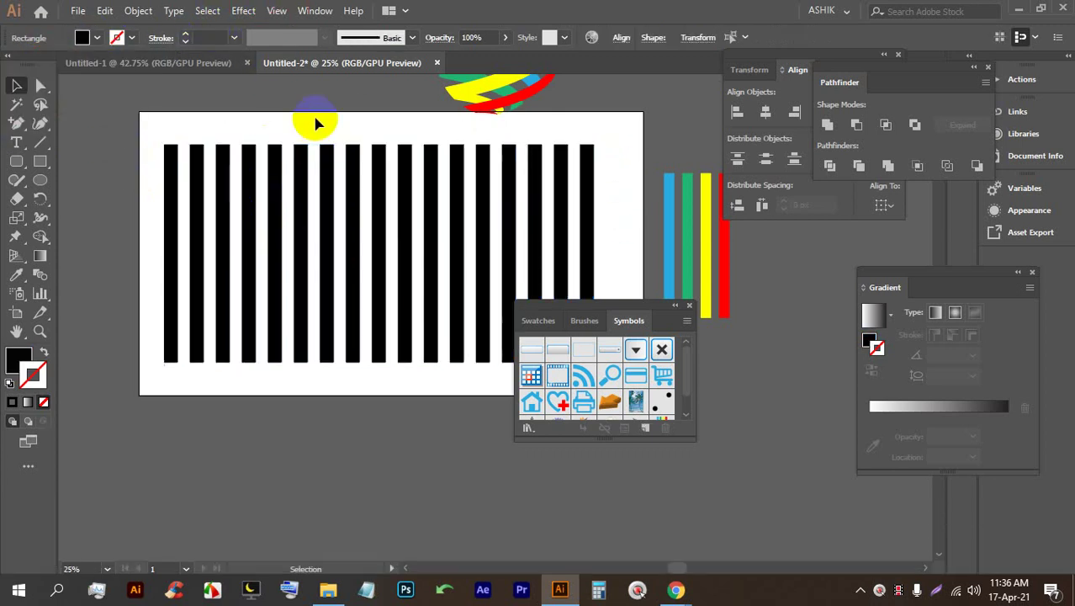
# Step: Save the row of black bars as a new symbol and move its instance off the artboard to the upper right
pyautogui.scroll(-2, 233, 188)
pyautogui.scroll(2, 298, 197)
pyautogui.scroll(-1, 192, 188)
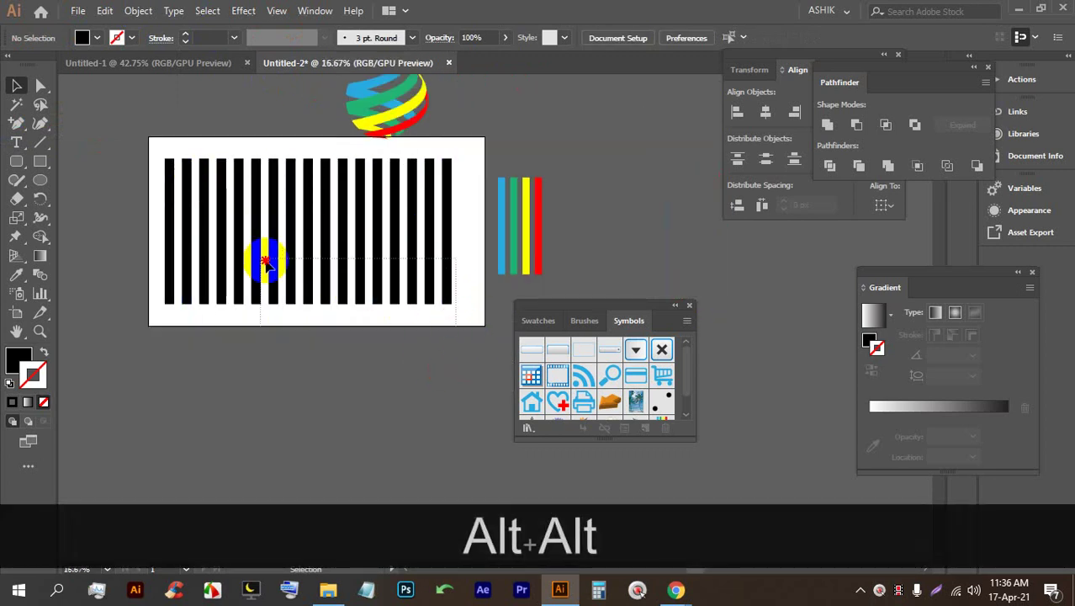
pyautogui.moveTo(160, 232); pyautogui.dragTo(437, 256)
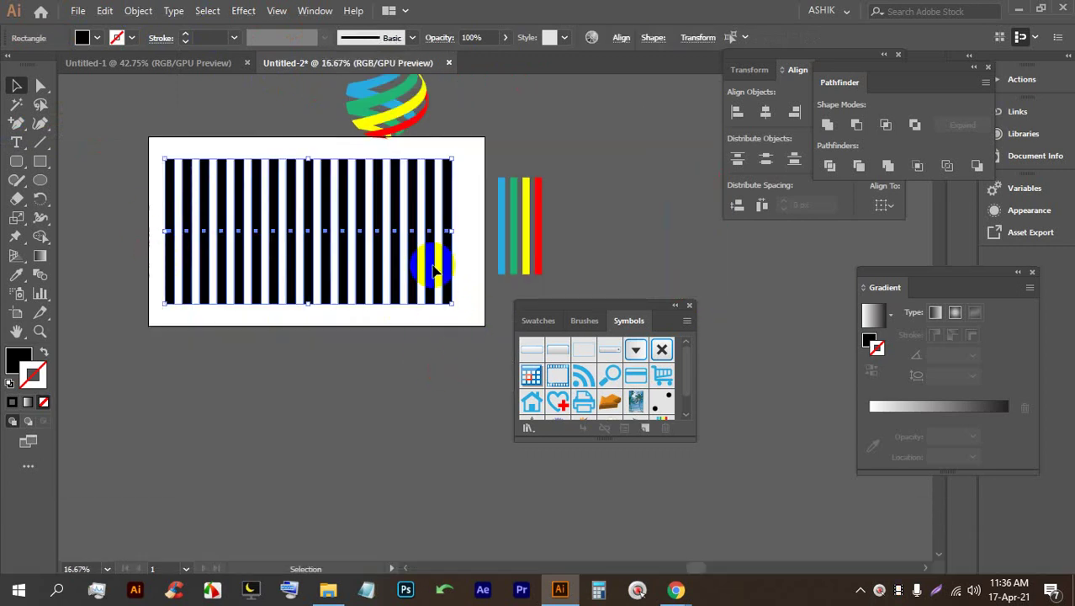
pyautogui.click(645, 428)
pyautogui.click(532, 427)
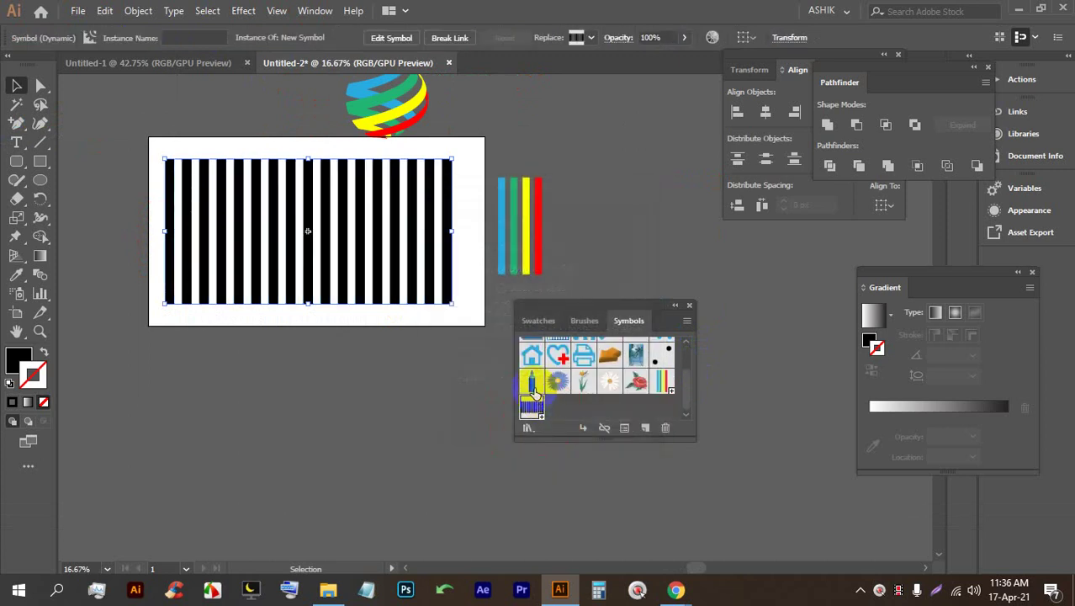
pyautogui.scroll(2, 535, 394)
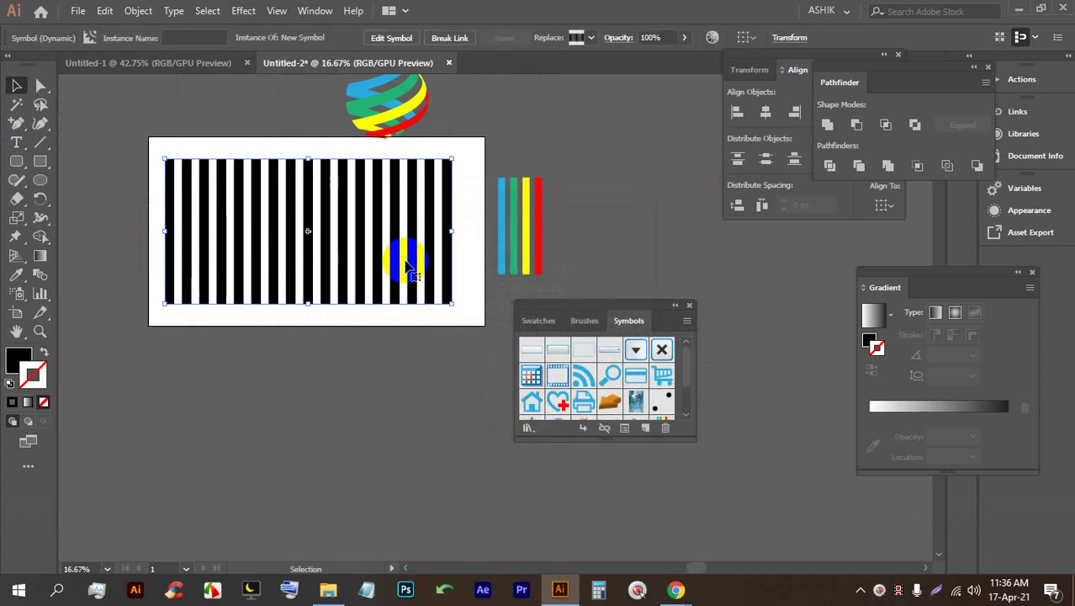
pyautogui.keyDown('alt'); pyautogui.scroll(-1, 442, 272); pyautogui.keyUp('alt')
pyautogui.moveTo(401, 212); pyautogui.dragTo(607, 131)
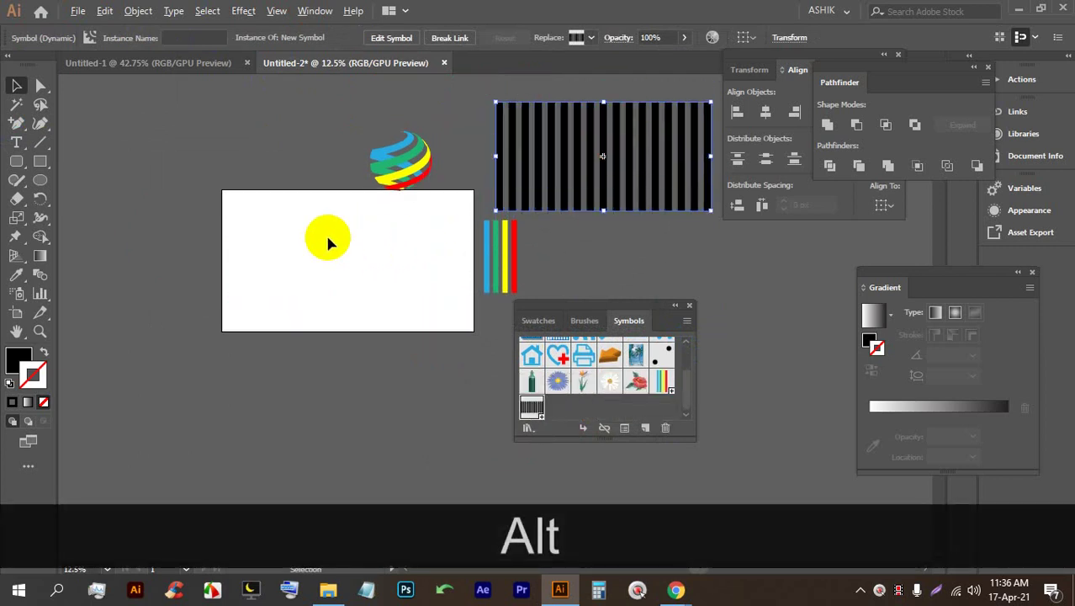
# Step: Draw a large black circle on the artboard's left half and a vertical line running through its centre
pyautogui.keyDown('alt'); pyautogui.scroll(3, 329, 235); pyautogui.keyUp('alt')
pyautogui.click(34, 182)
pyautogui.moveTo(136, 149); pyautogui.dragTo(234, 371)
pyautogui.click(40, 143)
pyautogui.moveTo(249, 105); pyautogui.dragTo(249, 451)
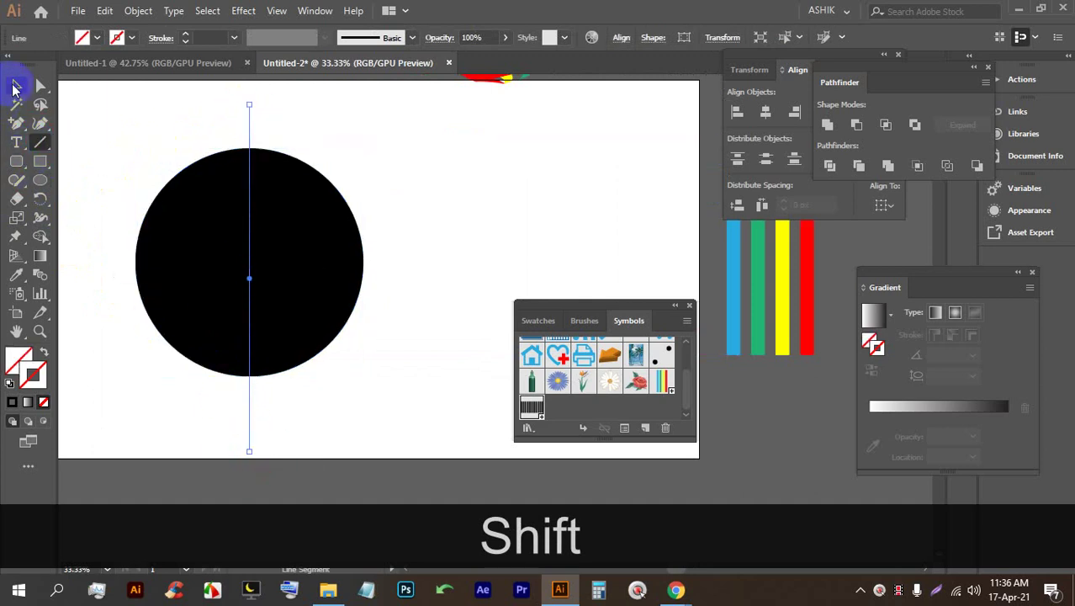
# Step: Centre the circle and line horizontally on each other and split the circle with Pathfinder Divide
pyautogui.click(13, 88)
pyautogui.moveTo(416, 202); pyautogui.dragTo(96, 180)
pyautogui.click(673, 38)
pyautogui.click(765, 117)
pyautogui.click(858, 165)
# Step: Ungroup the divided circle and delete its left half
pyautogui.rightClick(309, 254)
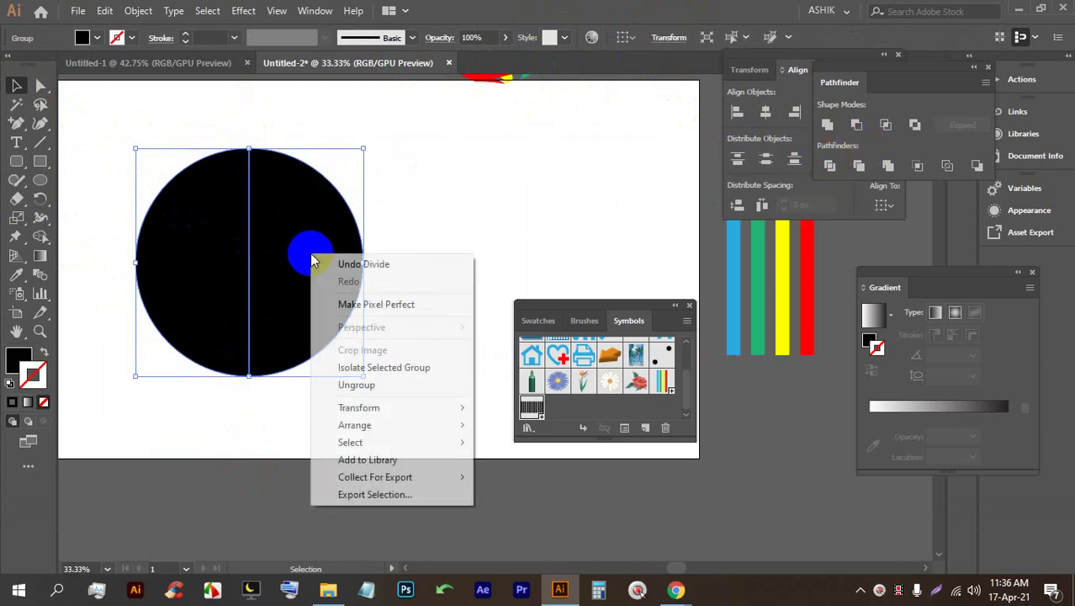
pyautogui.click(324, 384)
pyautogui.click(155, 264)
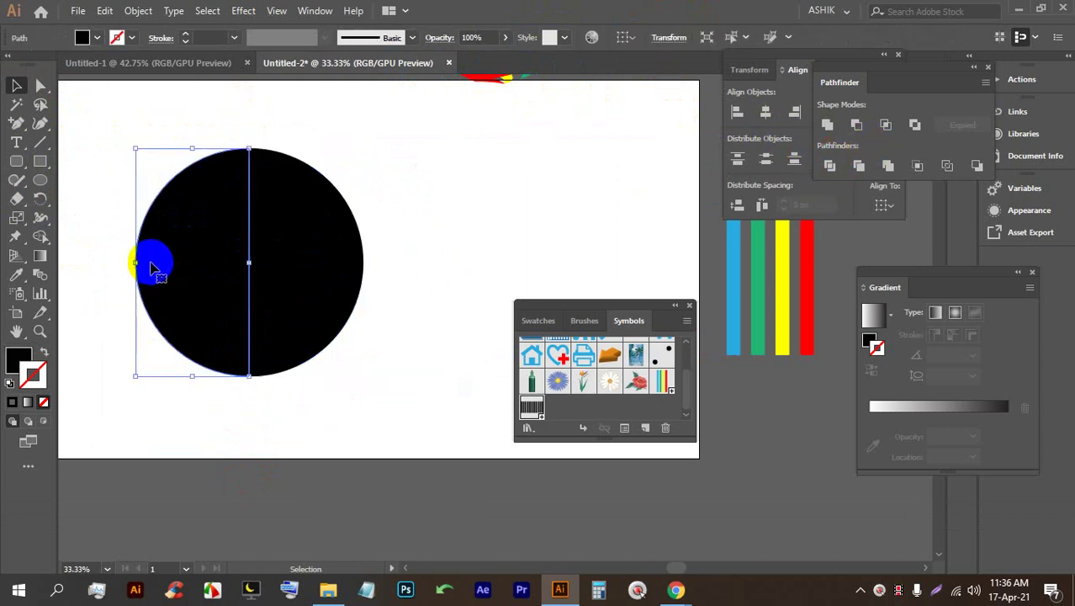
pyautogui.press('BackSpace')
# Step: Try teal, yellow and light blue fills on the remaining half circle and settle on orange
pyautogui.click(339, 261)
pyautogui.click(81, 37)
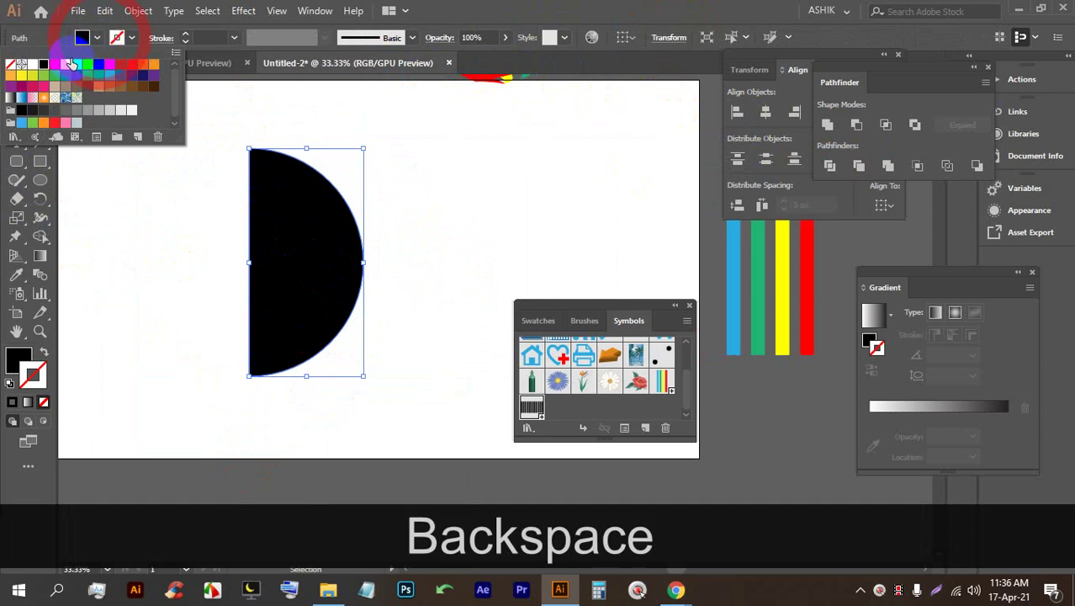
pyautogui.click(99, 75)
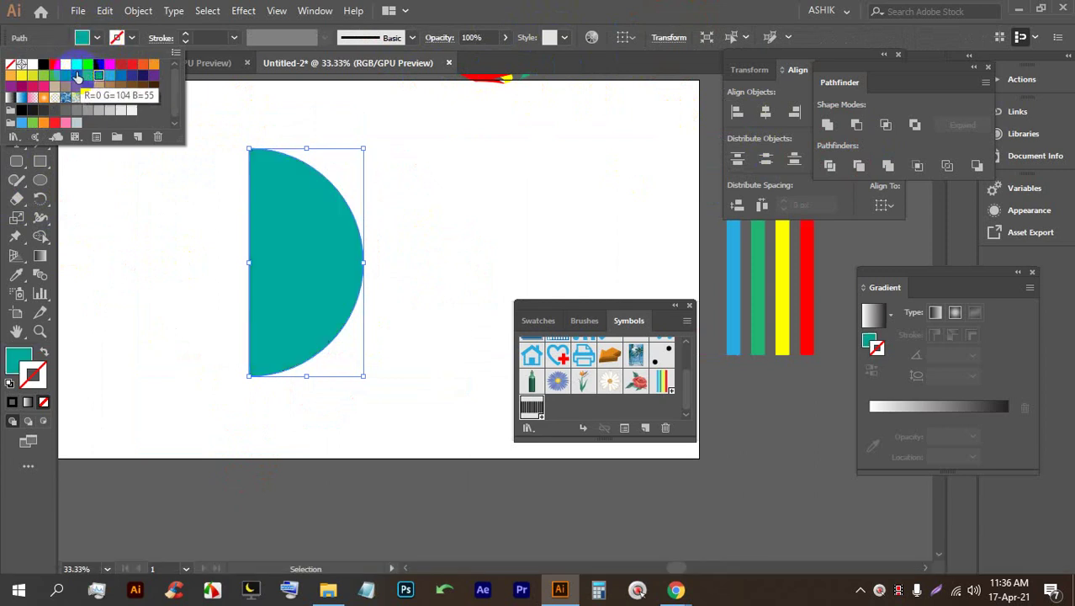
pyautogui.click(67, 66)
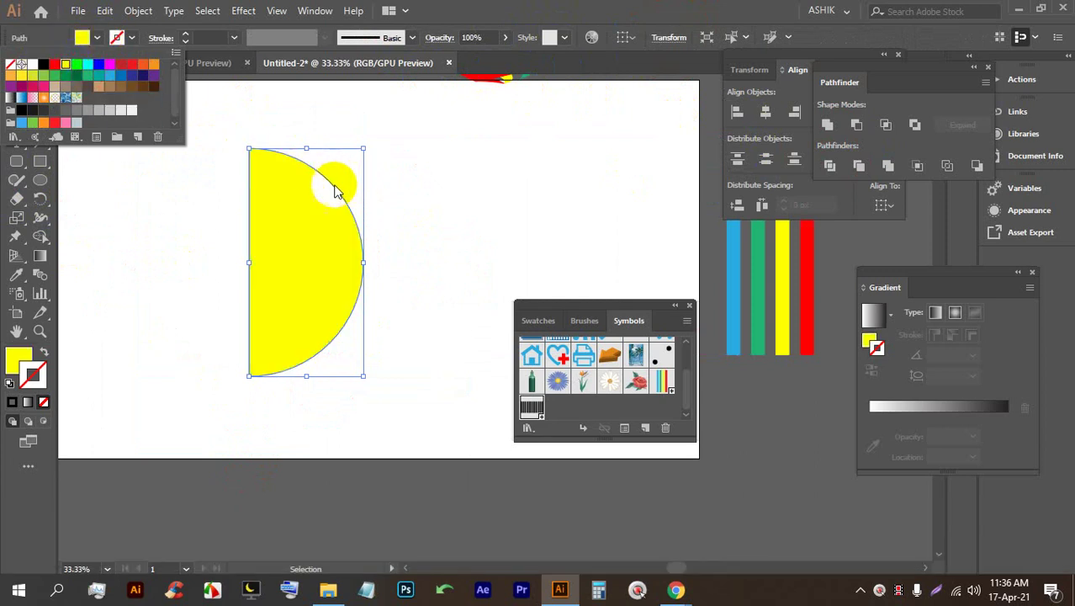
pyautogui.click(109, 75)
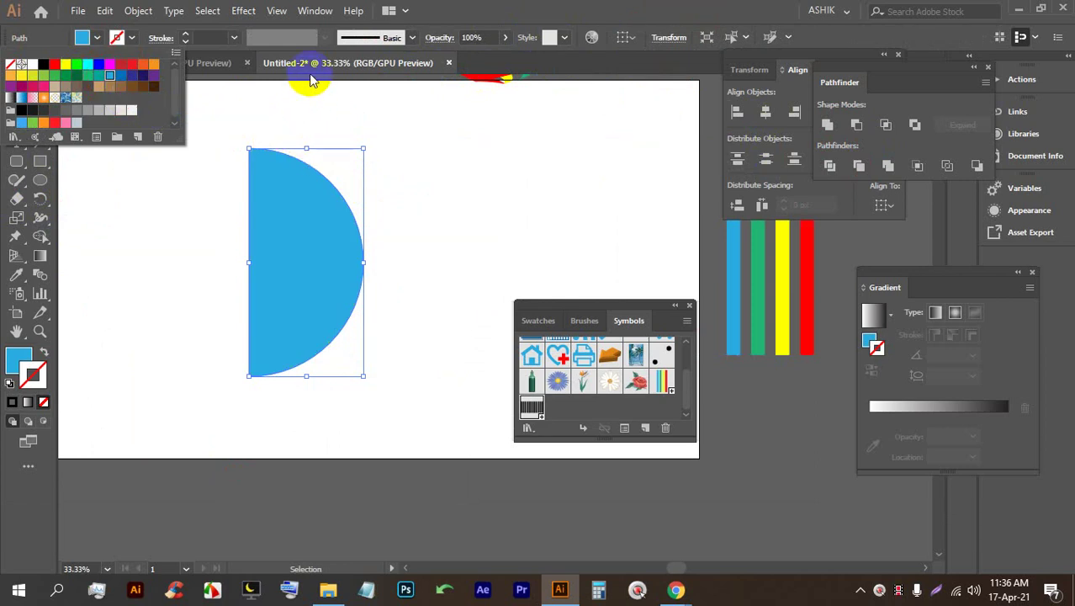
pyautogui.press('alt')
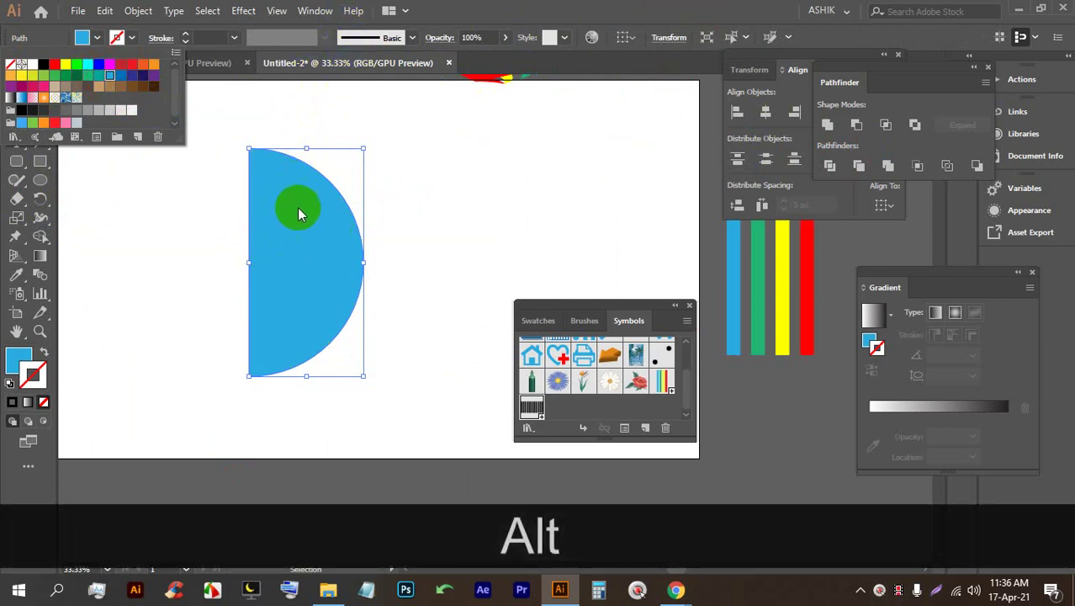
pyautogui.click(145, 64)
# Step: Start a 3D Revolve on the orange half circle with the preview switched on
pyautogui.scroll(-2, 238, 223)
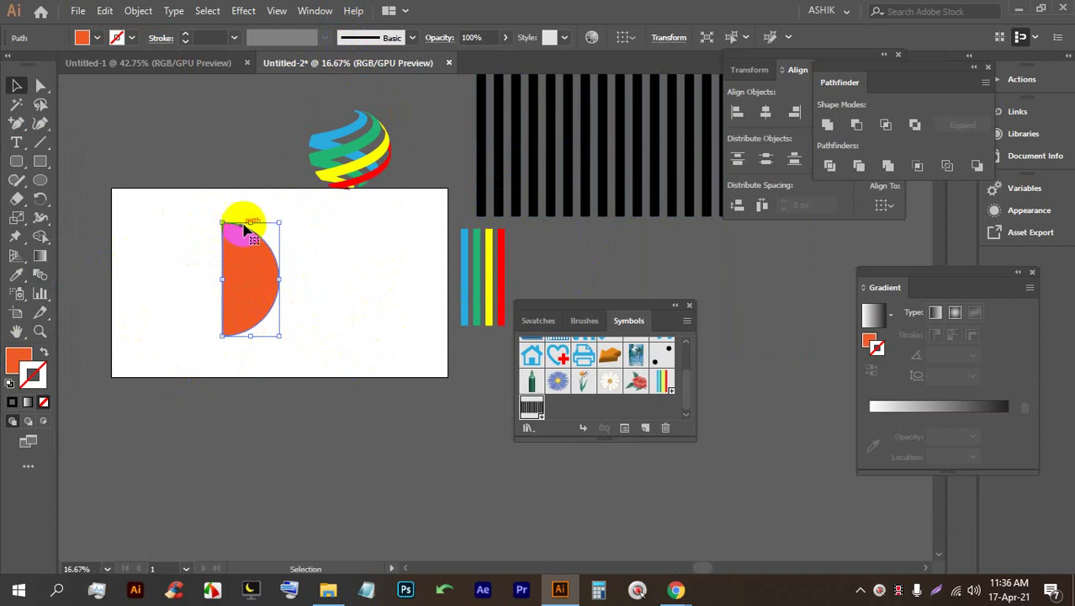
pyautogui.scroll(1, 278, 269)
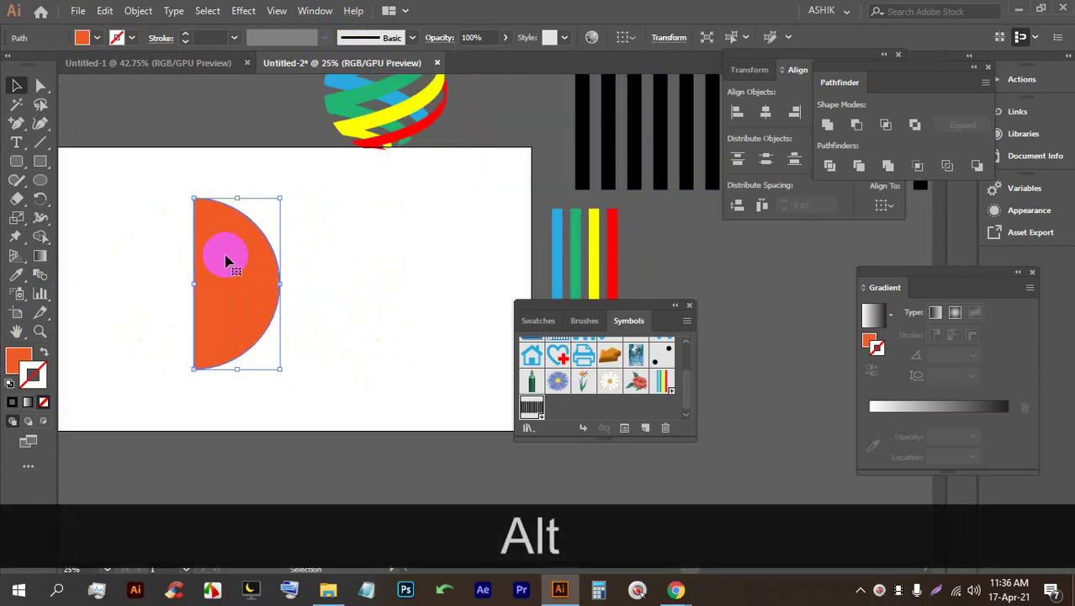
pyautogui.click(247, 12)
pyautogui.moveTo(336, 101)
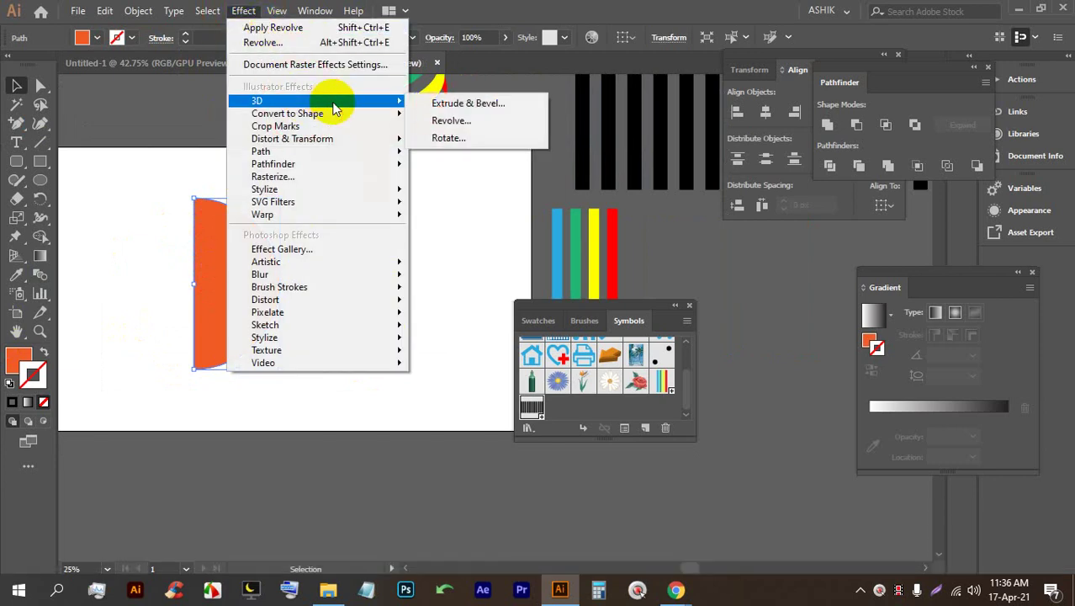
pyautogui.click(434, 122)
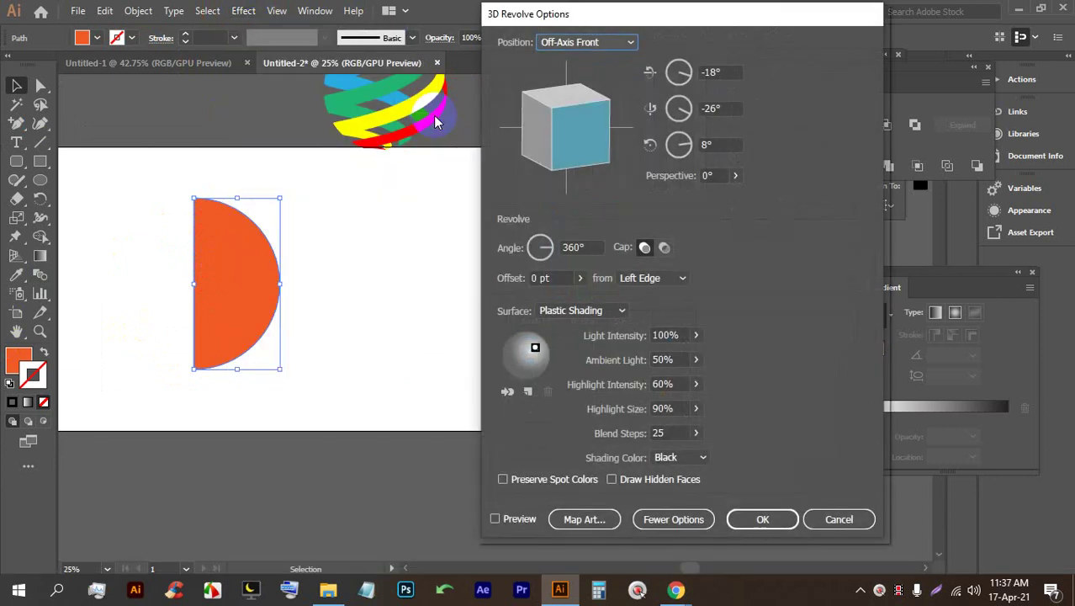
pyautogui.click(515, 523)
# Step: Map New Symbol onto the sphere as vertical stripes, moved and stretched to cover the entire surface grid
pyautogui.click(568, 523)
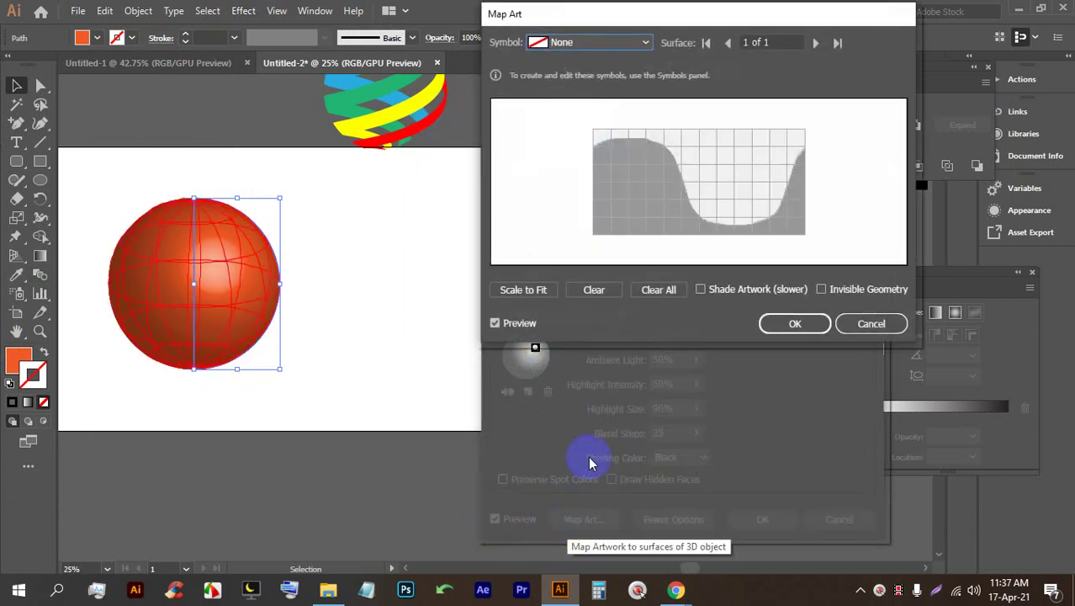
pyautogui.click(619, 42)
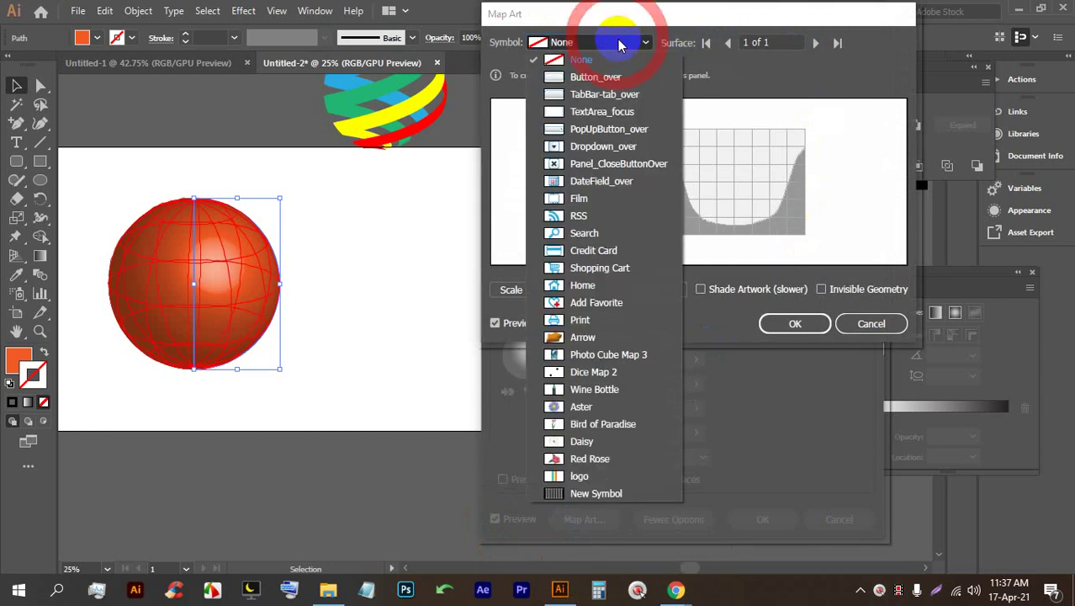
pyautogui.click(592, 494)
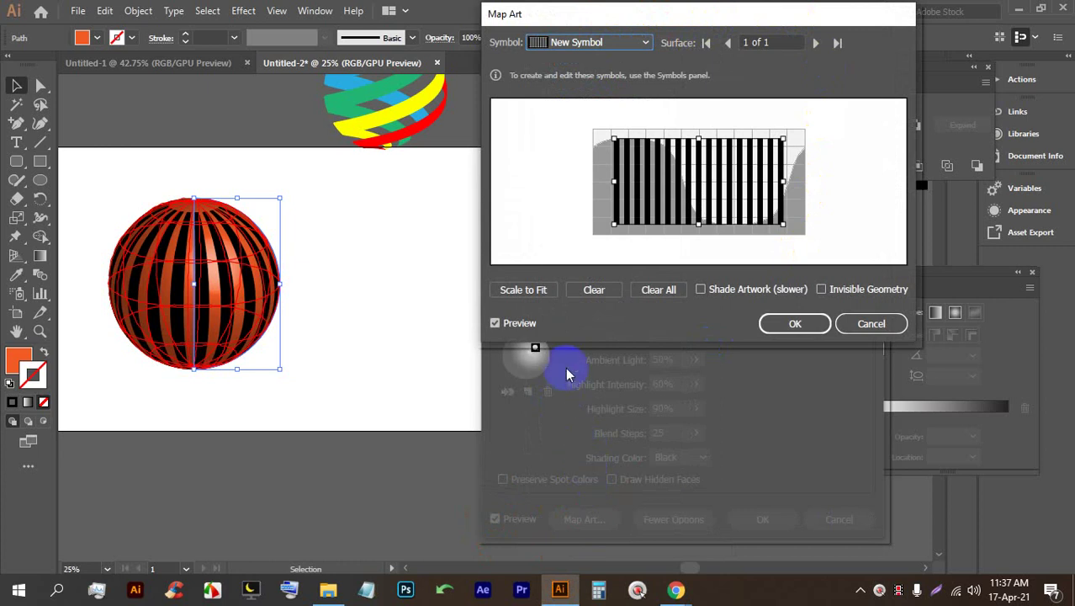
pyautogui.moveTo(682, 173)
pyautogui.mouseDown()
pyautogui.moveTo(710, 168)
pyautogui.moveTo(617, 172)
pyautogui.moveTo(672, 168)
pyautogui.mouseUp()
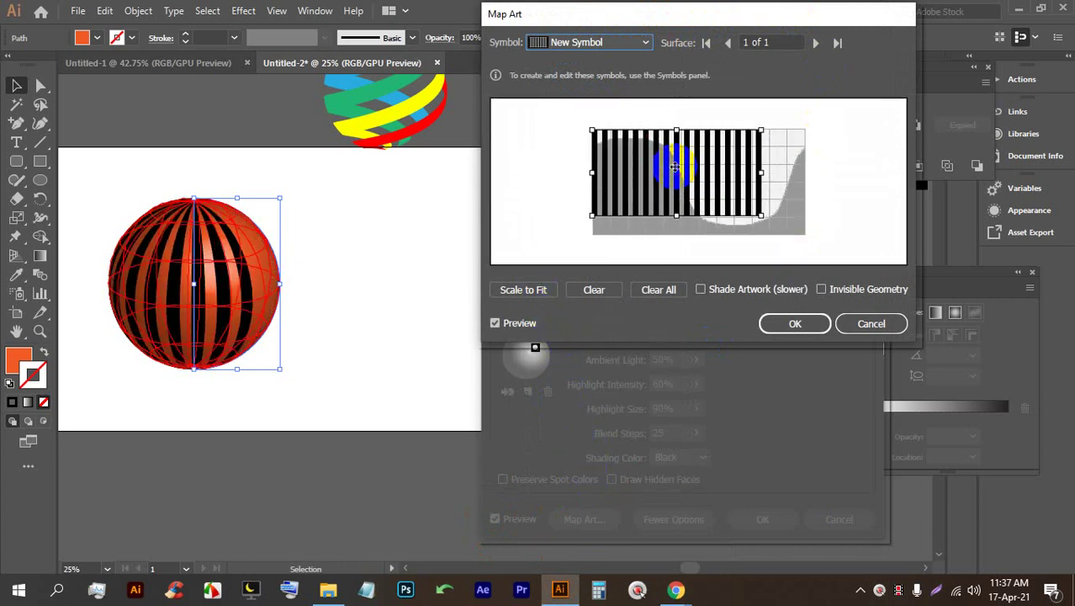
pyautogui.moveTo(765, 217); pyautogui.dragTo(804, 238)
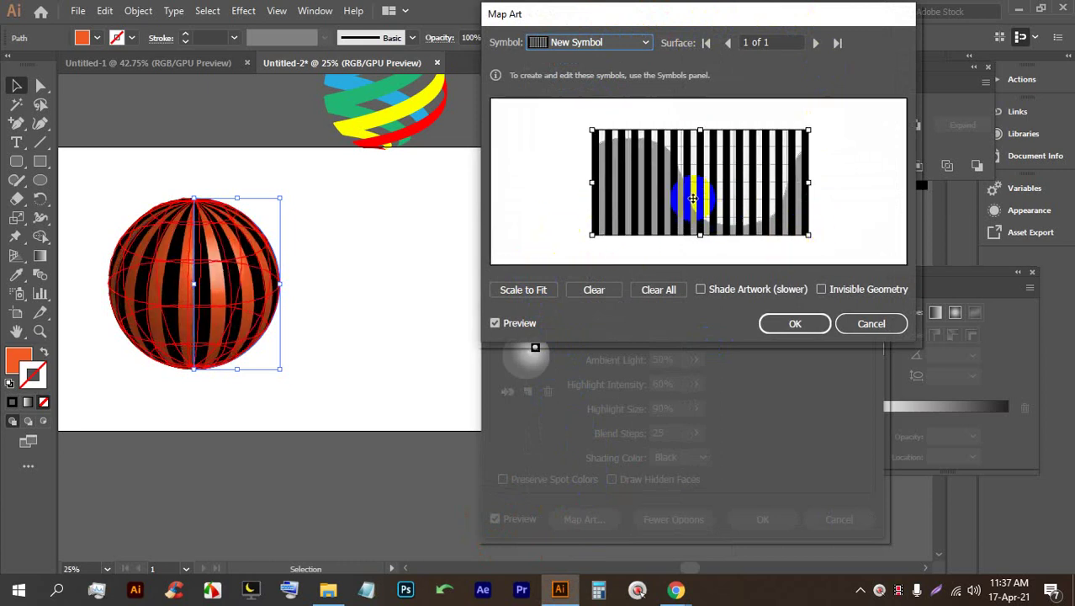
# Step: Apply the vertically striped Revolve effect to the half circle and undo it
pyautogui.click(796, 325)
pyautogui.click(760, 517)
pyautogui.click(390, 319)
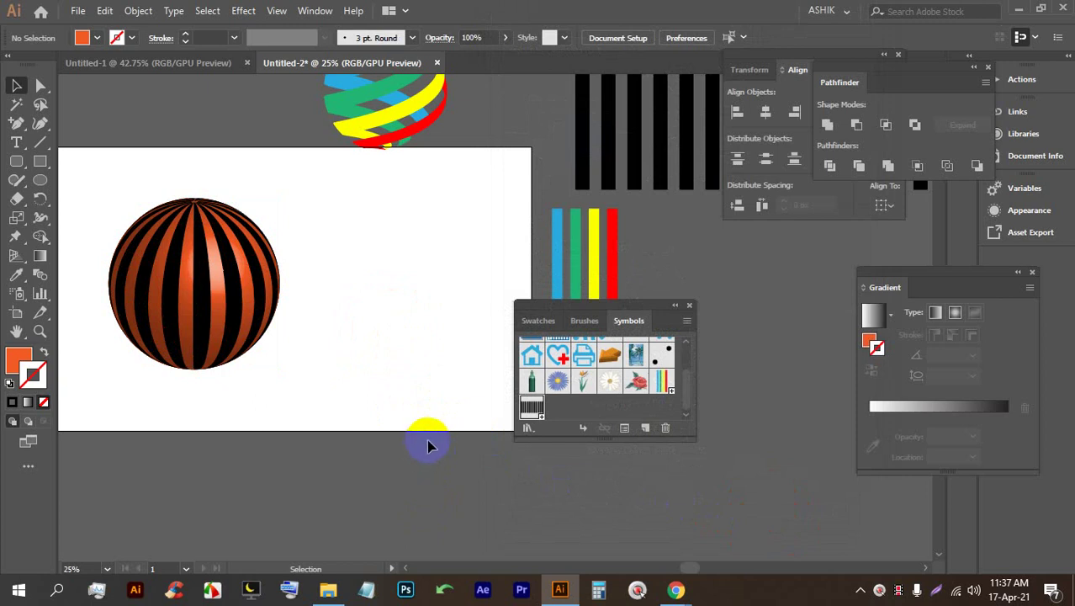
pyautogui.hotkey('ctrl', 'z')
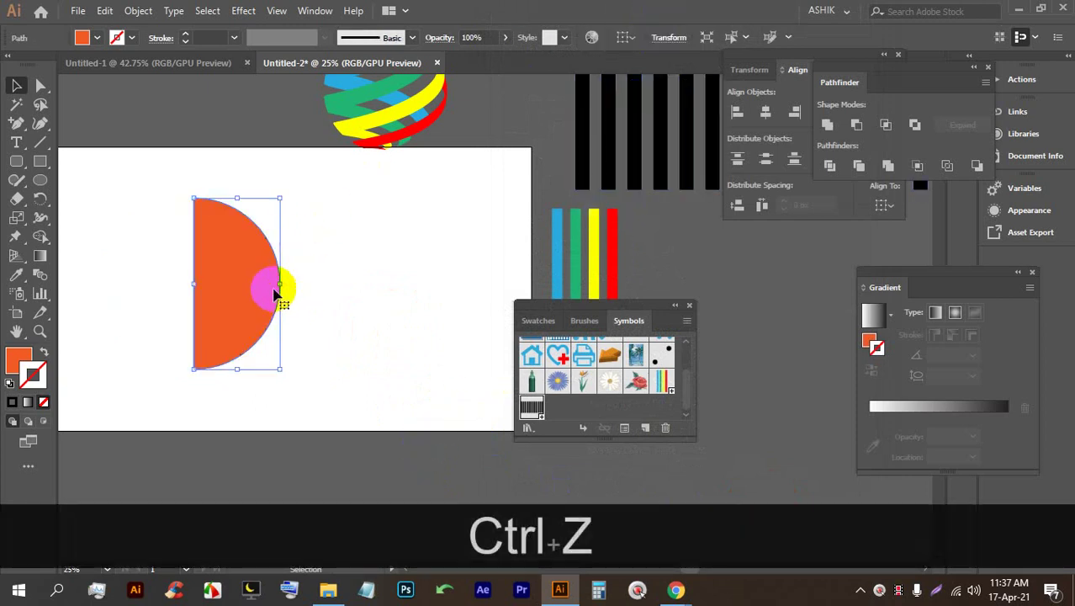
# Step: Move the orange half circle slightly left and start a 3D Revolve on it with the preview switched on
pyautogui.moveTo(275, 294); pyautogui.dragTo(245, 290)
pyautogui.click(244, 10)
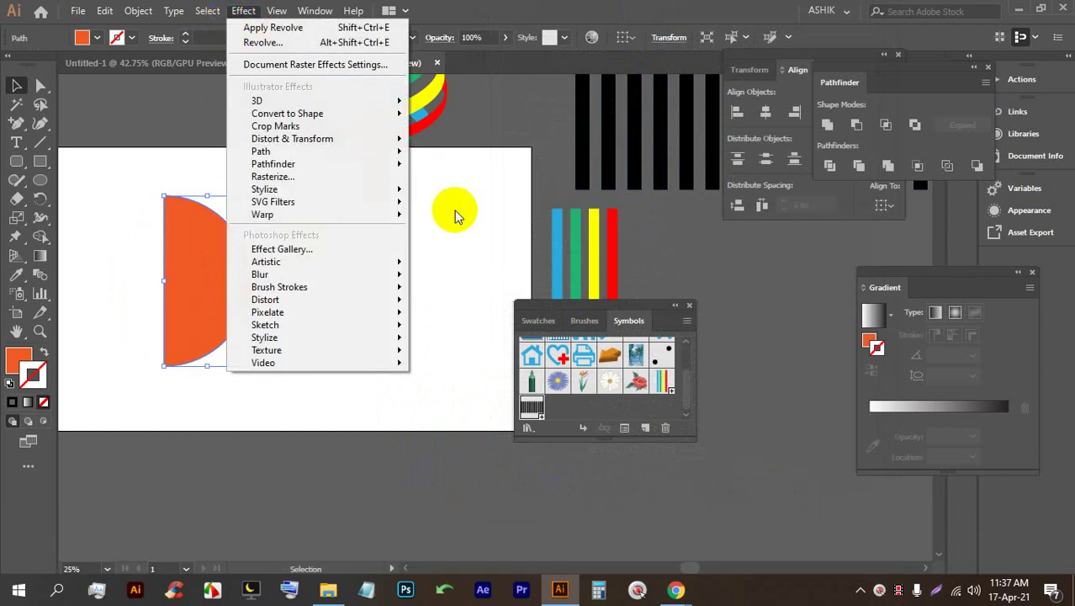
pyautogui.moveTo(348, 101)
pyautogui.click(460, 120)
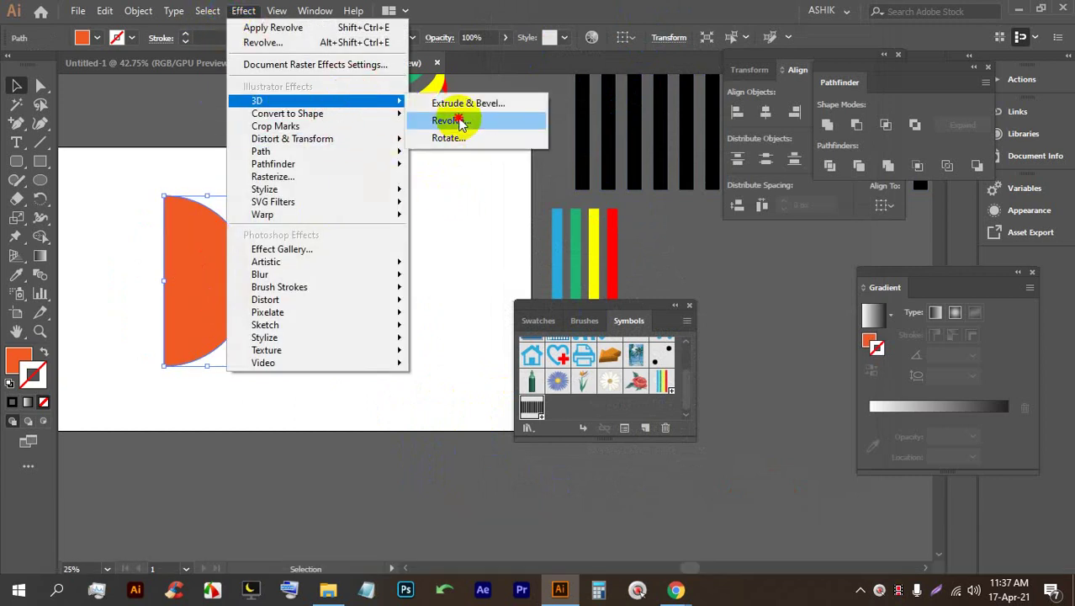
pyautogui.click(495, 519)
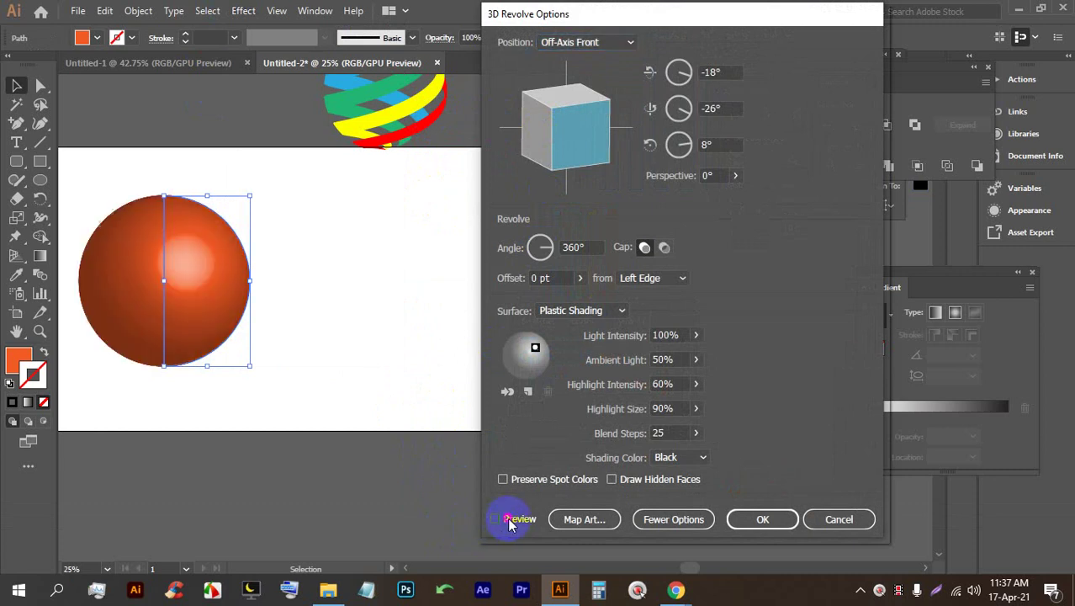
# Step: Map New Symbol onto the sphere, rotated into horizontal stripes and stretched across the surface grid's full width, and apply the Revolve effect
pyautogui.click(587, 519)
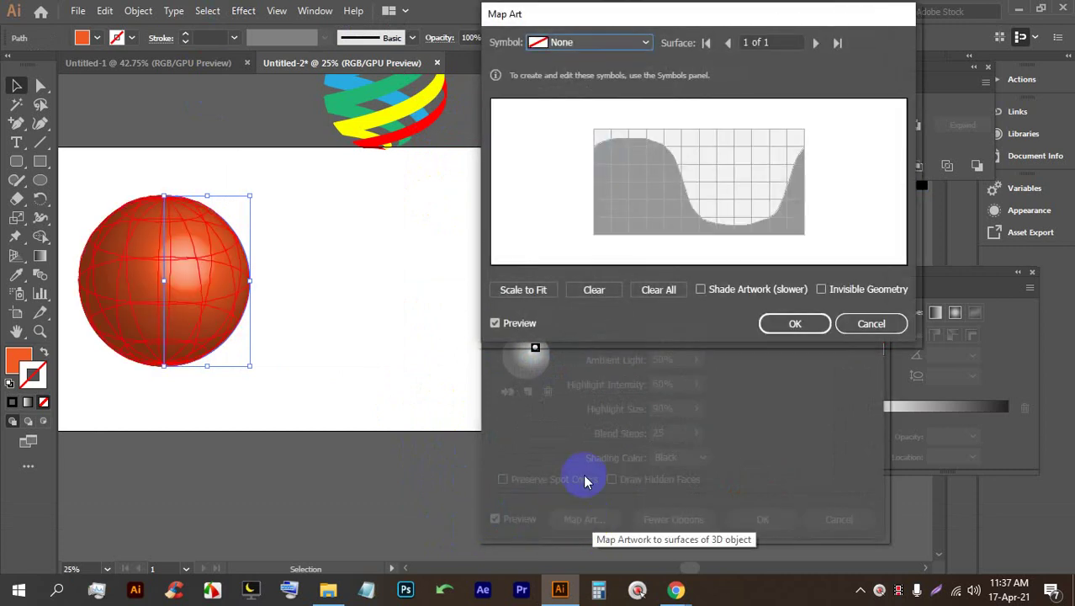
pyautogui.click(568, 44)
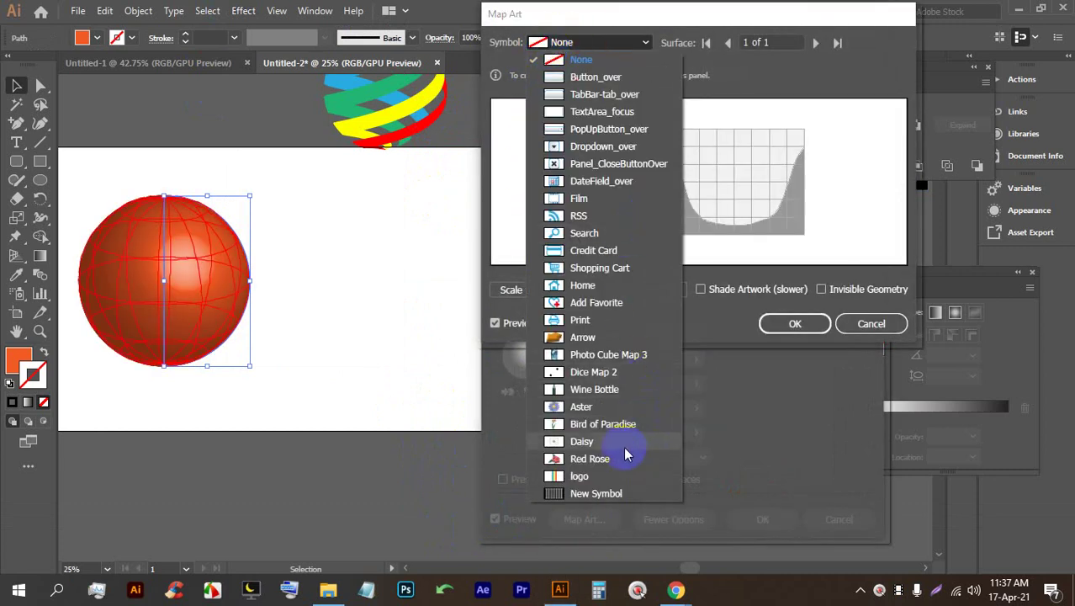
pyautogui.click(587, 493)
pyautogui.click(775, 143)
pyautogui.moveTo(789, 137); pyautogui.dragTo(581, 118)
pyautogui.press('shift')
pyautogui.moveTo(678, 163); pyautogui.dragTo(804, 178)
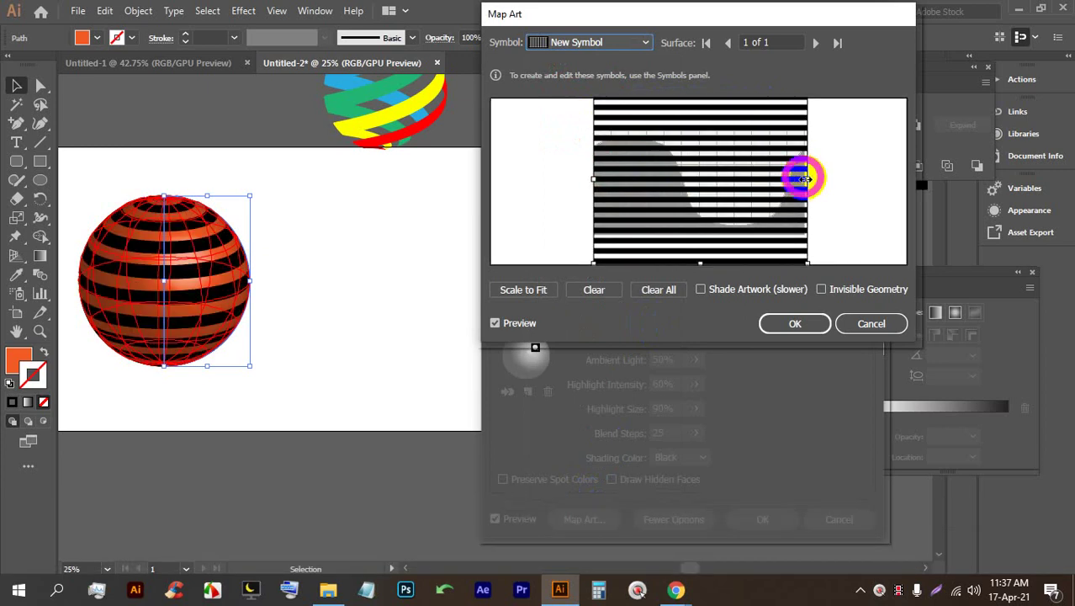
pyautogui.click(791, 324)
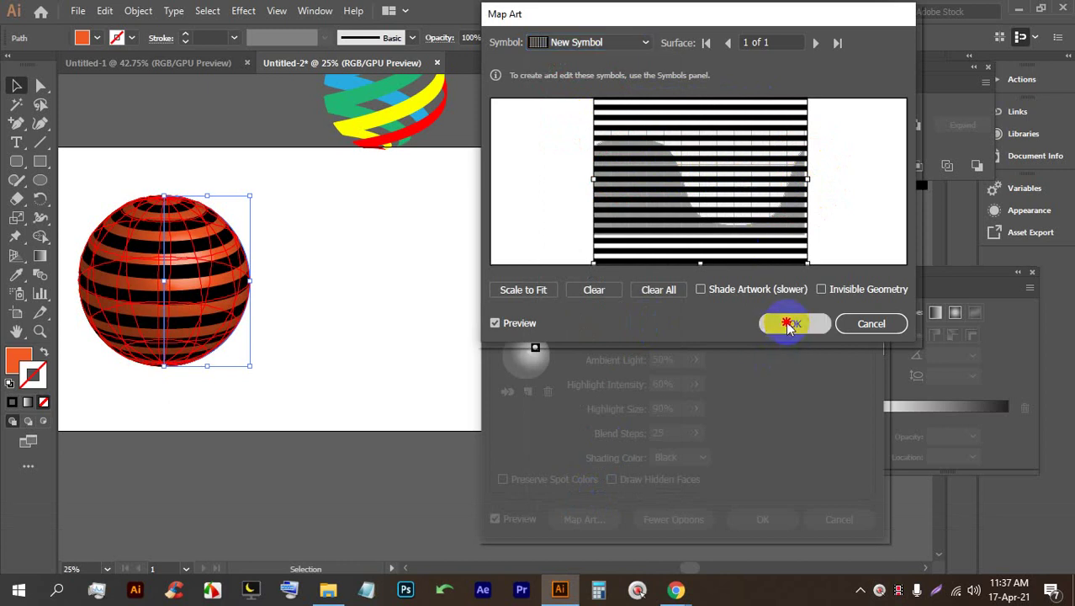
pyautogui.click(763, 517)
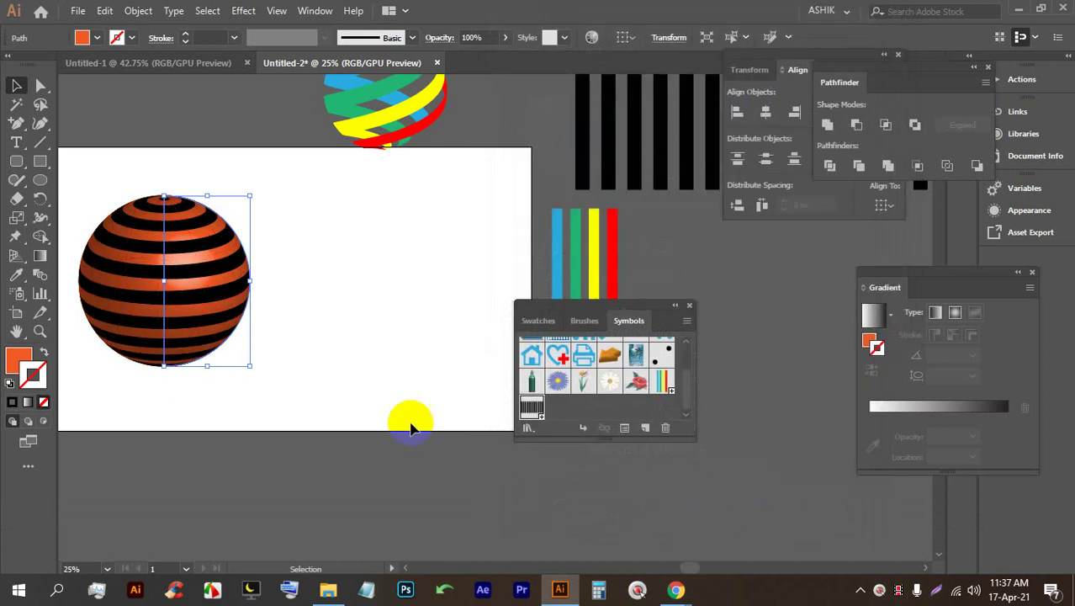
pyautogui.click(349, 360)
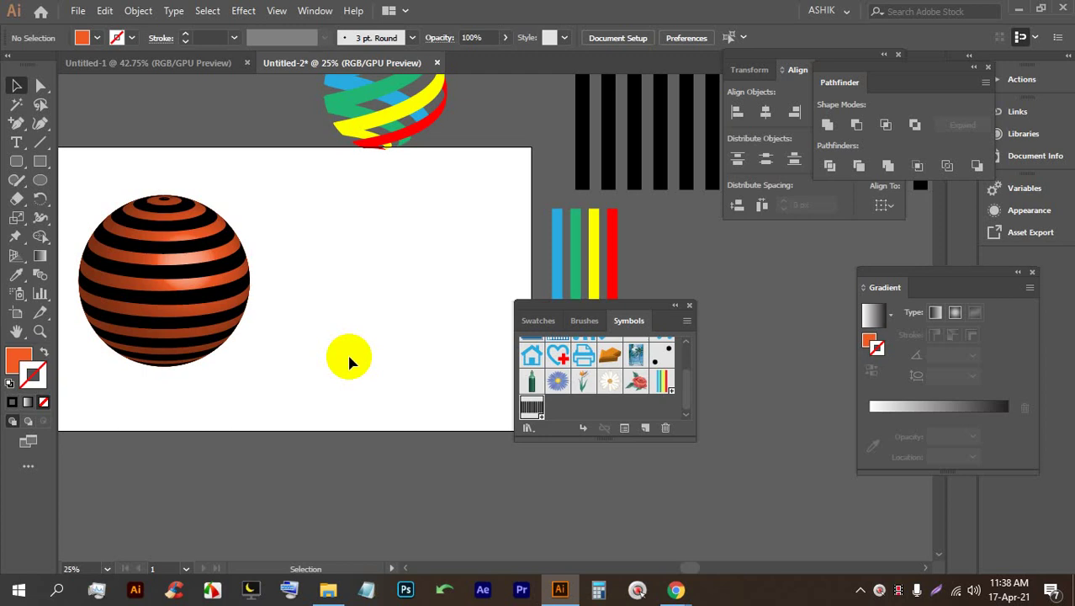
# Step: Undo the last Revolve on the orange half circle and start a 3D Revolve on it with the preview switched on
pyautogui.hotkey('ctrl', 'z')
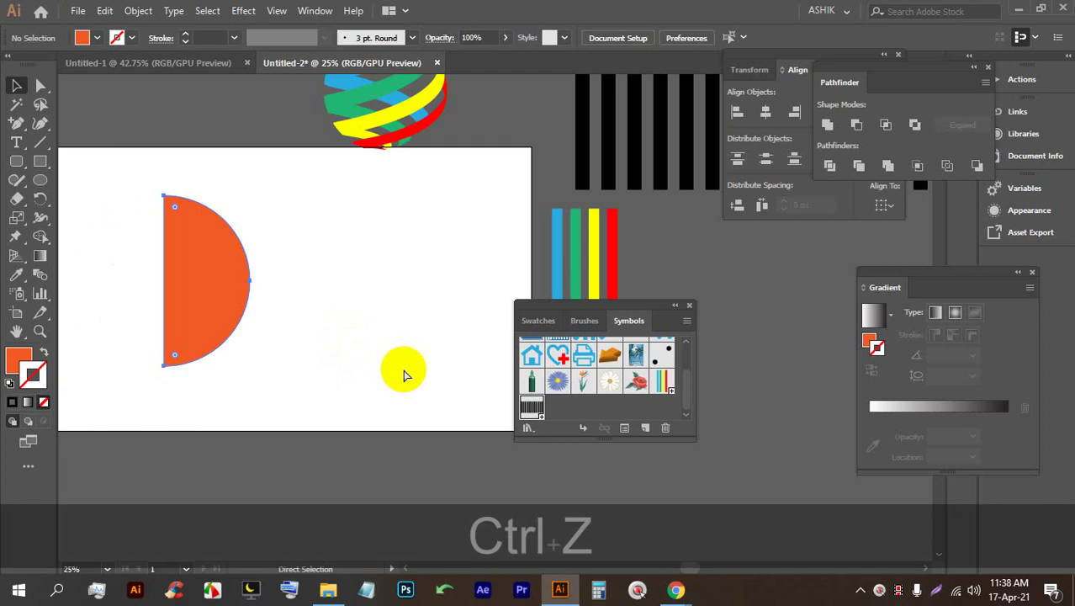
pyautogui.click(174, 275)
pyautogui.click(243, 10)
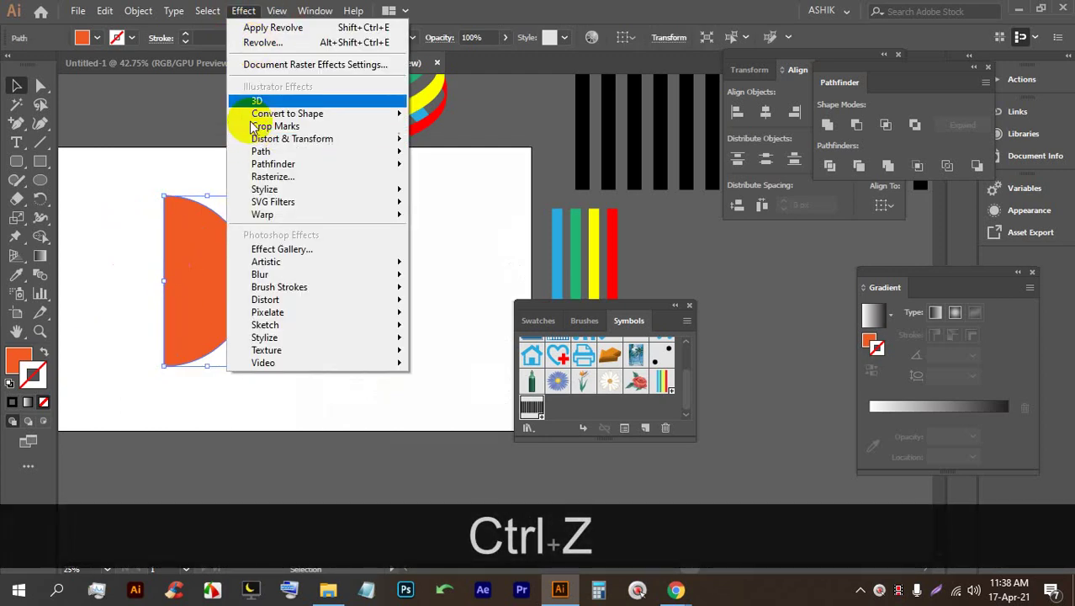
pyautogui.moveTo(255, 98)
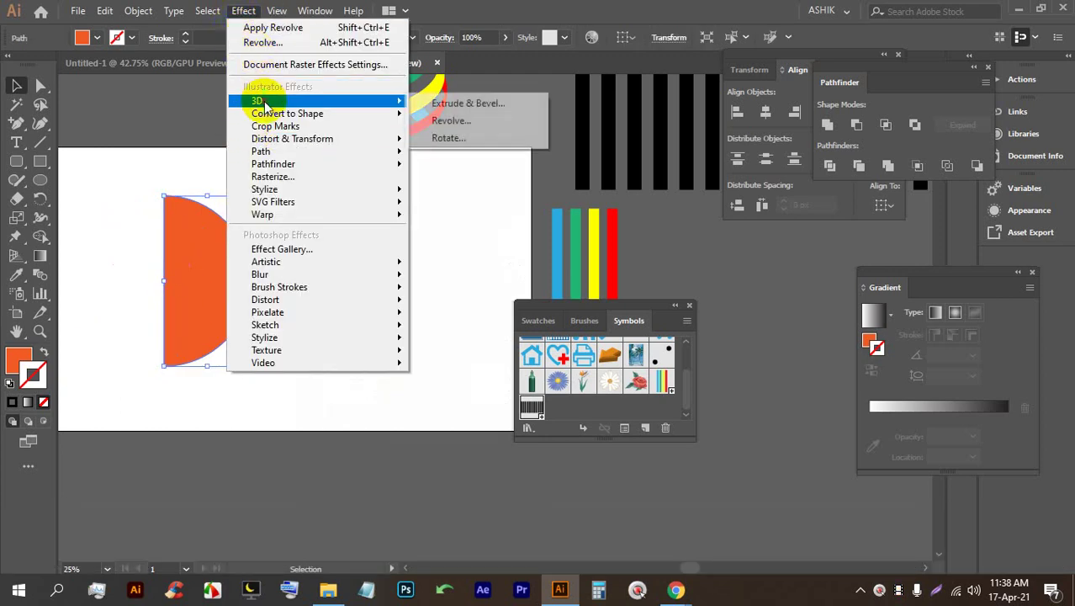
pyautogui.click(438, 123)
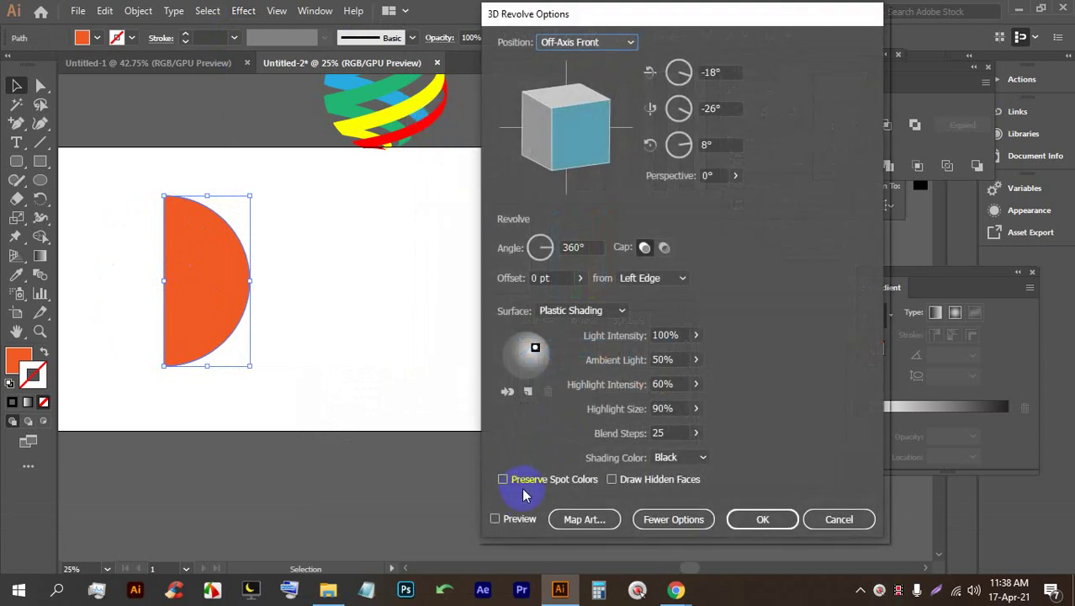
pyautogui.click(496, 519)
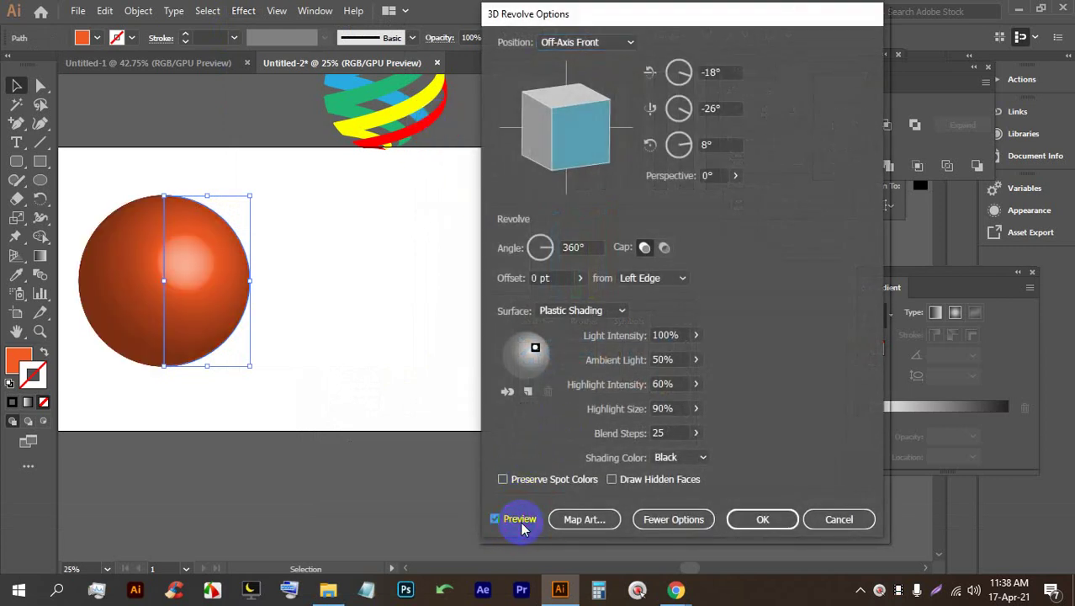
# Step: Map New Symbol onto the sphere, rotated into horizontal stripes and stretched to cover the whole surface grid
pyautogui.click(584, 519)
pyautogui.click(627, 43)
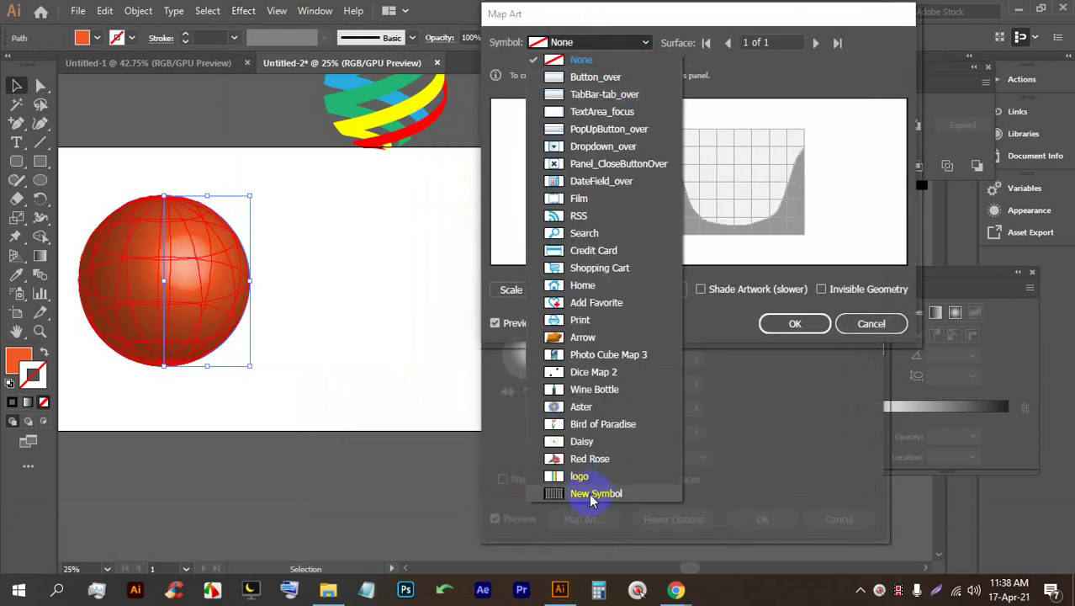
pyautogui.click(597, 491)
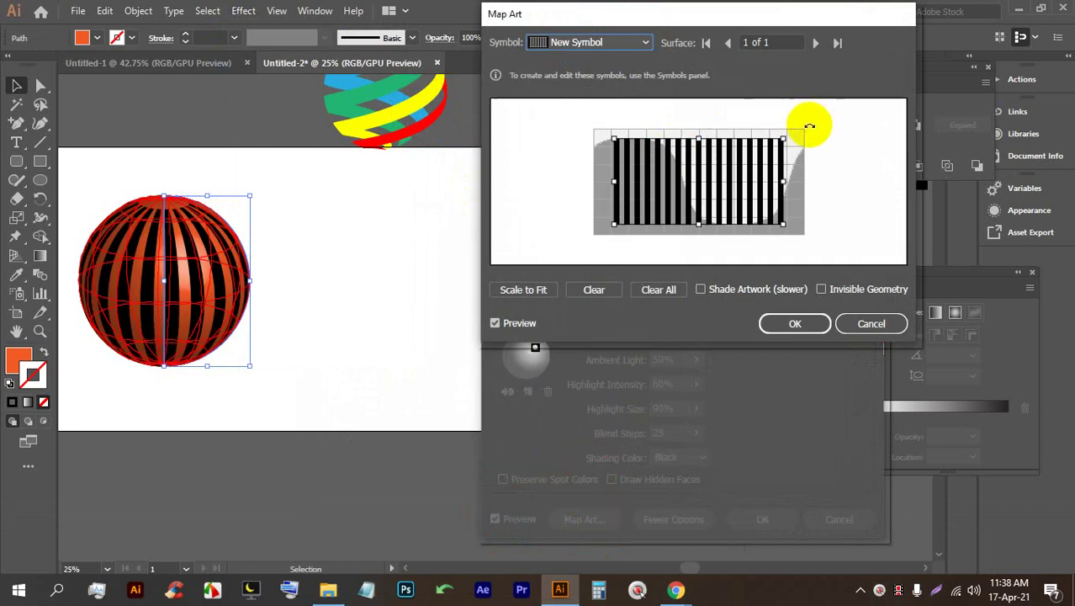
pyautogui.moveTo(686, 103); pyautogui.dragTo(593, 114)
pyautogui.moveTo(674, 186)
pyautogui.mouseDown()
pyautogui.moveTo(593, 182)
pyautogui.moveTo(805, 183)
pyautogui.mouseUp()
pyautogui.moveTo(690, 202)
pyautogui.mouseDown()
pyautogui.moveTo(708, 232)
pyautogui.moveTo(816, 240)
pyautogui.moveTo(828, 271)
pyautogui.mouseUp()
# Step: Turn on Invisible Geometry for the mapped art and apply the Revolve effect
pyautogui.click(824, 288)
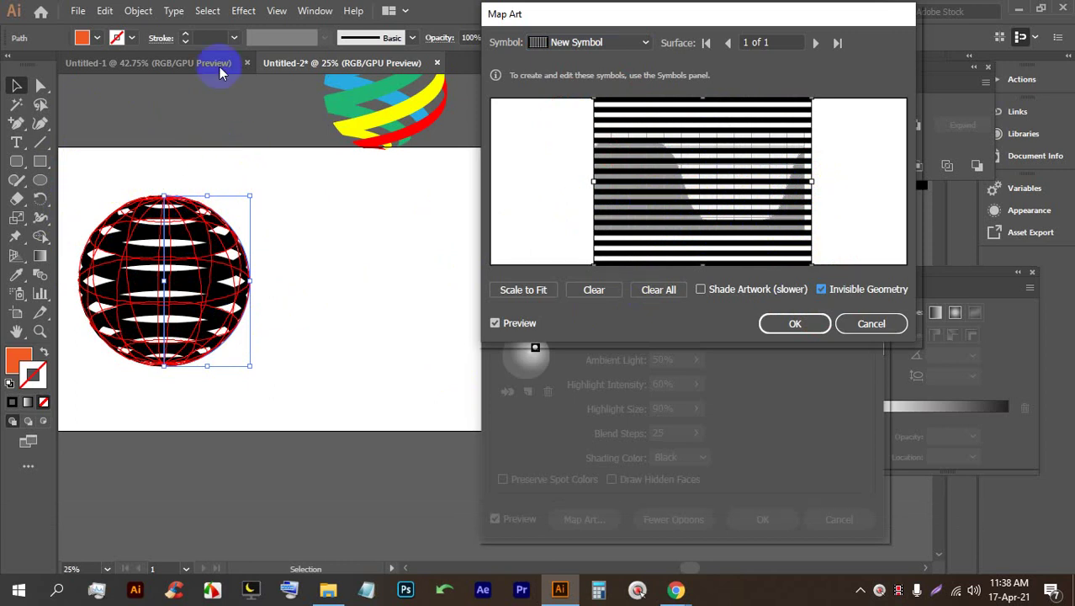
pyautogui.click(794, 323)
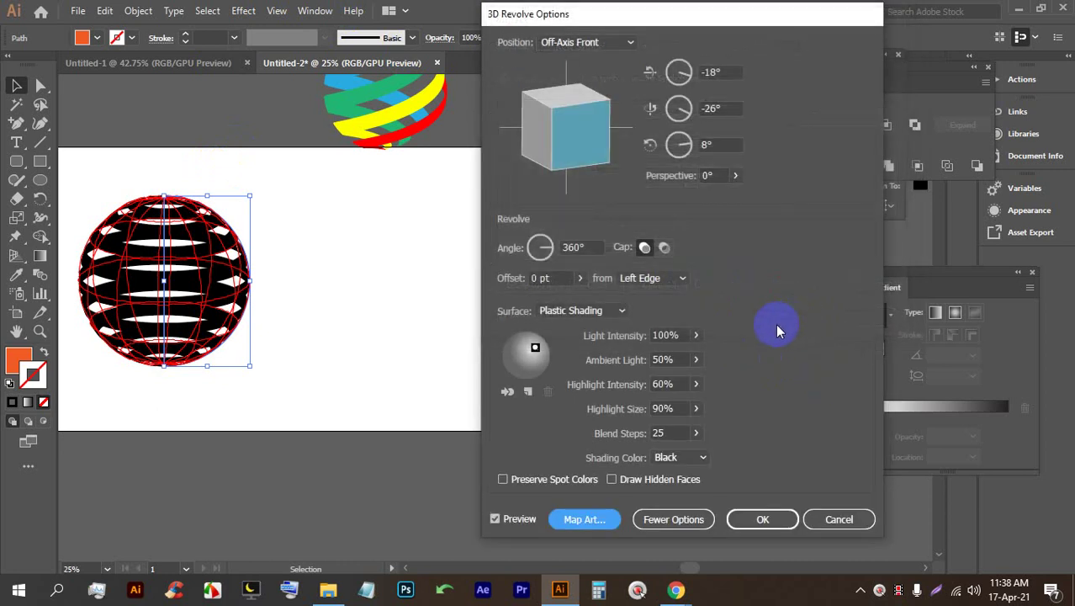
pyautogui.click(754, 518)
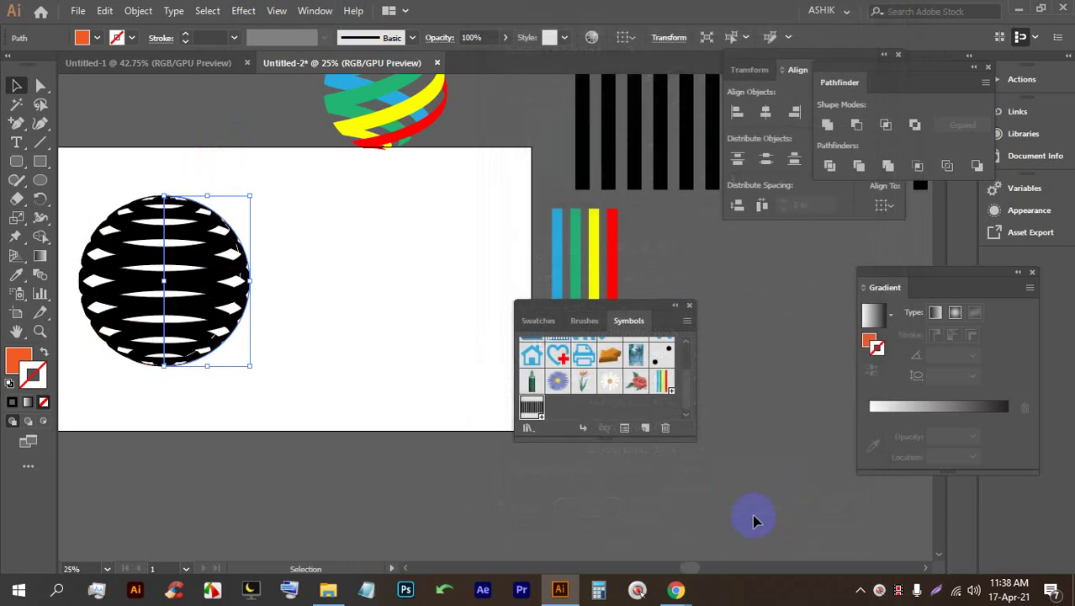
# Step: Move the striped sphere further right on the artboard and expand its appearance
pyautogui.moveTo(163, 283); pyautogui.dragTo(281, 279)
pyautogui.moveTo(288, 280); pyautogui.dragTo(255, 292)
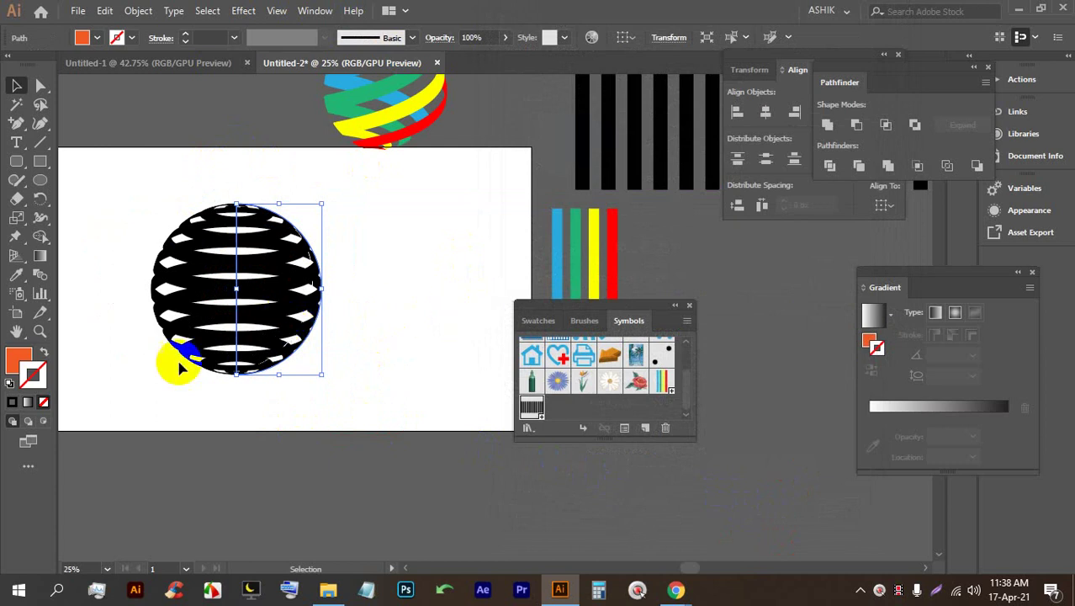
pyautogui.rightClick(260, 279)
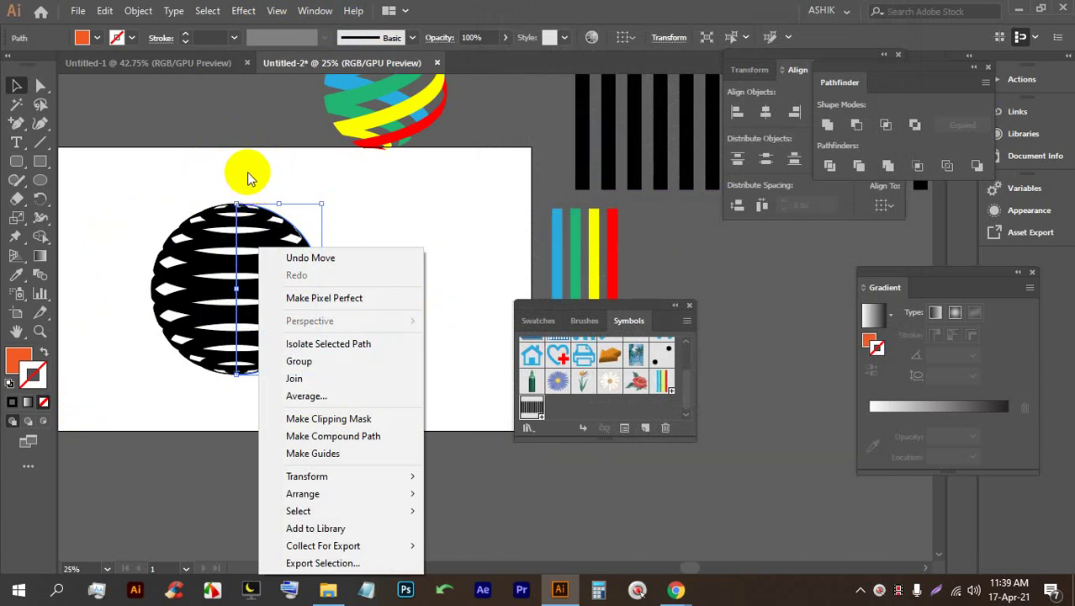
pyautogui.click(223, 135)
pyautogui.rightClick(249, 256)
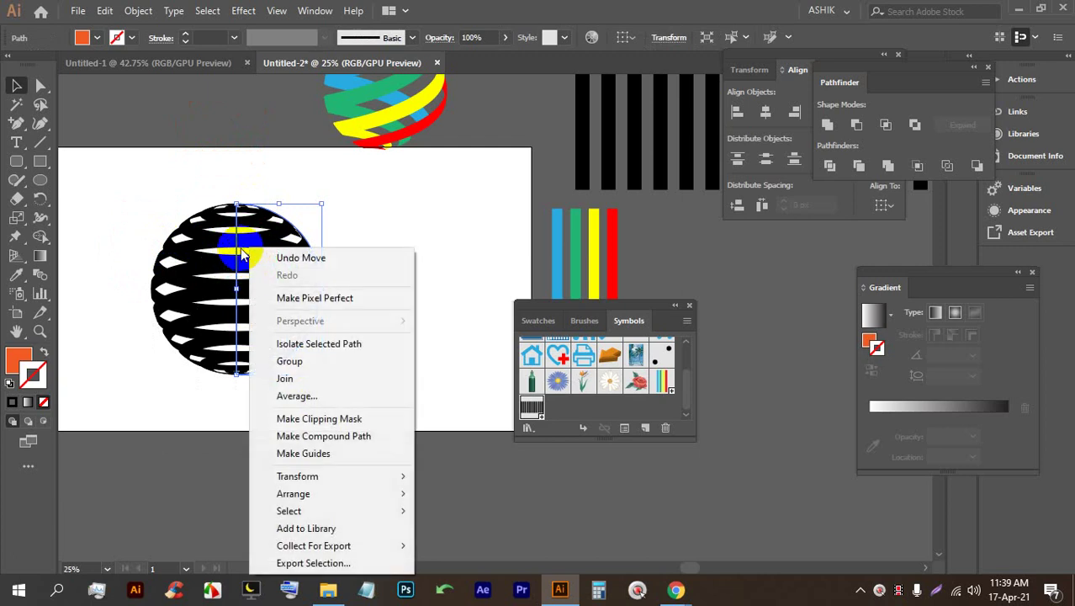
pyautogui.click(242, 254)
pyautogui.click(138, 10)
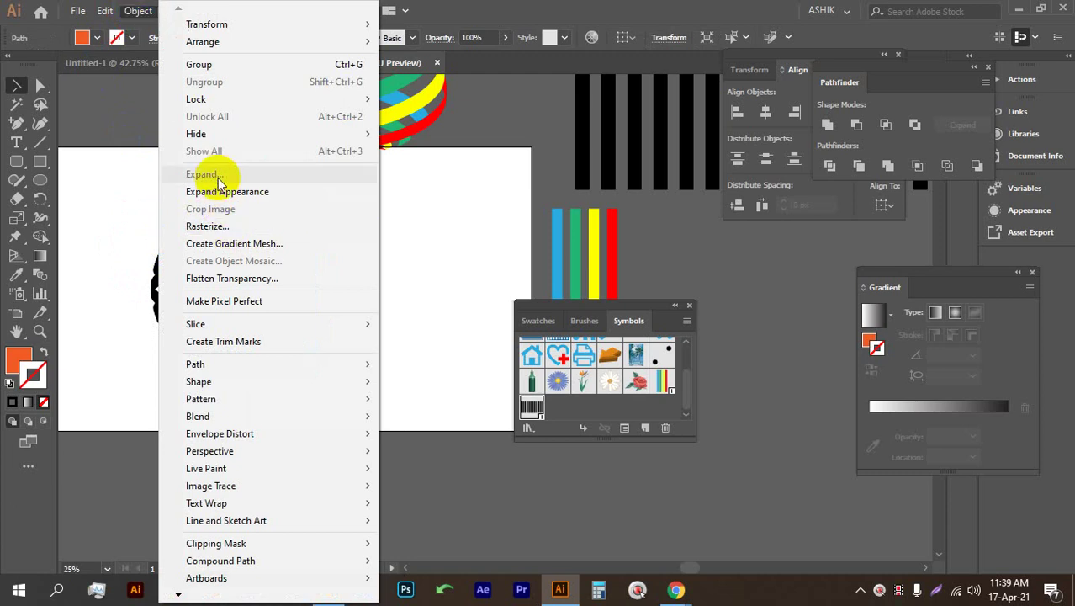
pyautogui.click(264, 205)
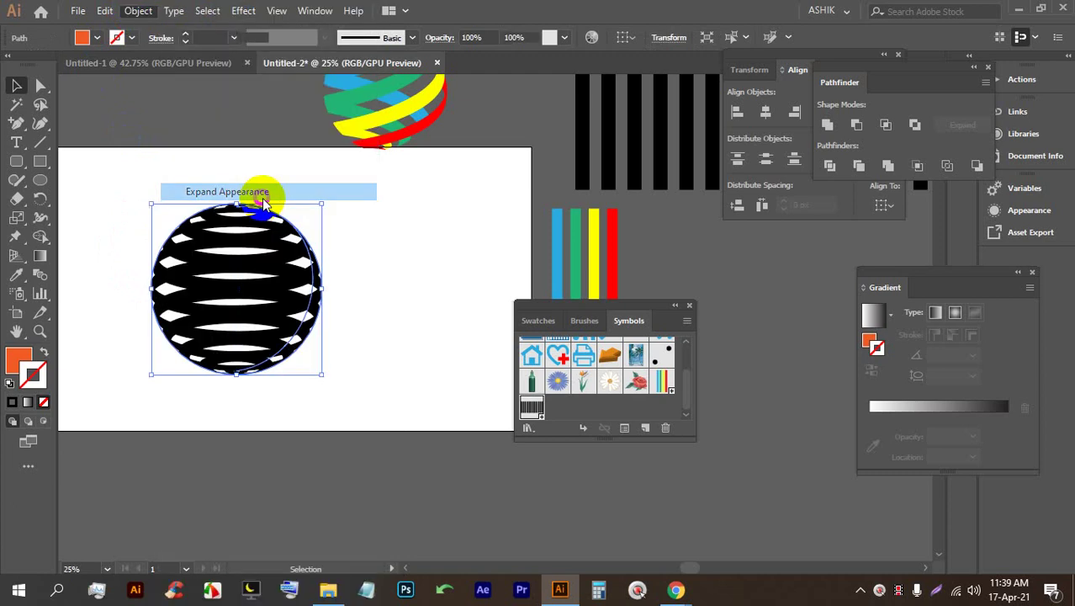
# Step: Ungroup the expanded sphere artwork twice
pyautogui.rightClick(272, 229)
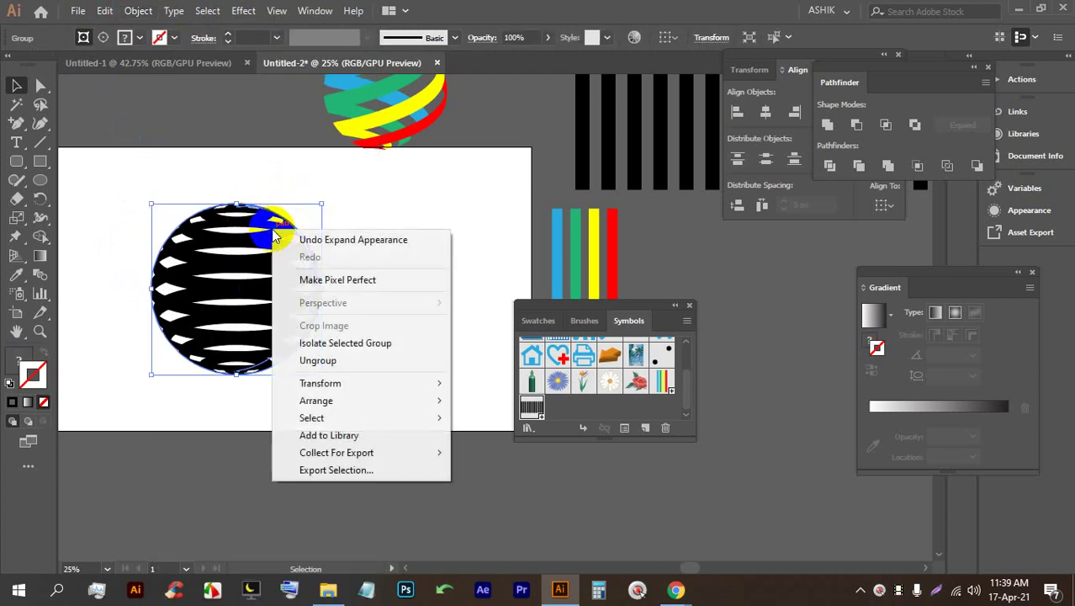
pyautogui.click(344, 360)
pyautogui.click(383, 317)
pyautogui.click(310, 309)
pyautogui.rightClick(310, 308)
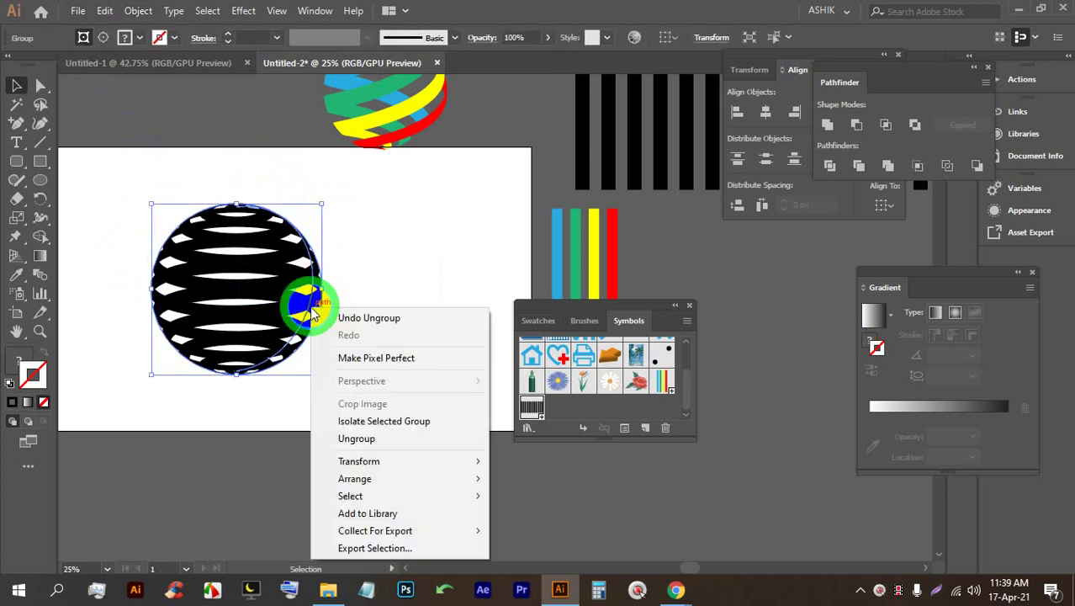
pyautogui.click(354, 438)
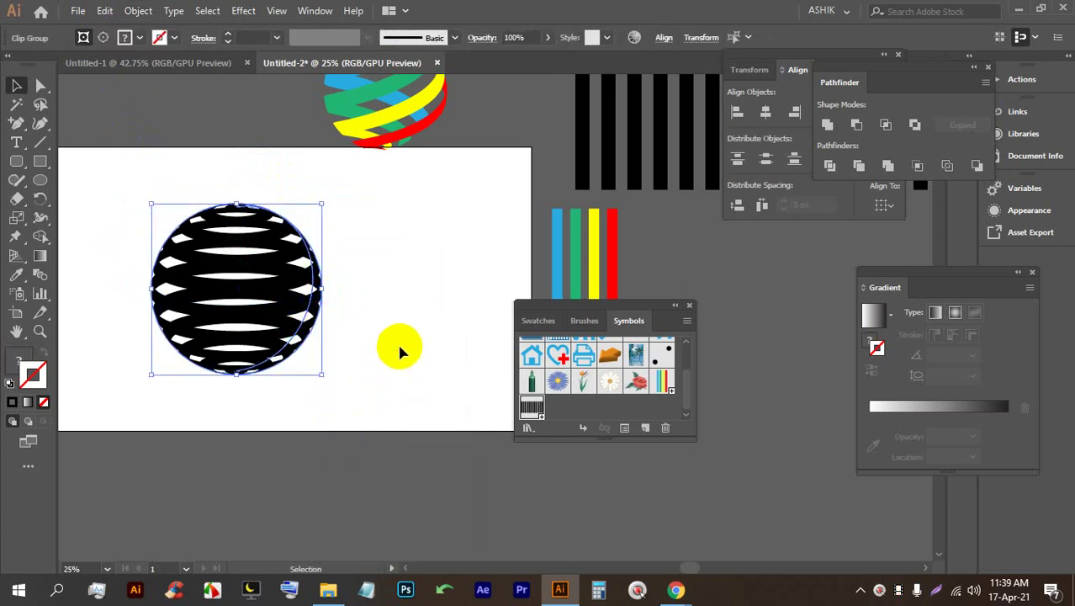
# Step: Release the selected clipping mask and separate the two overlapping striped spheres side by side on the artboard
pyautogui.rightClick(275, 317)
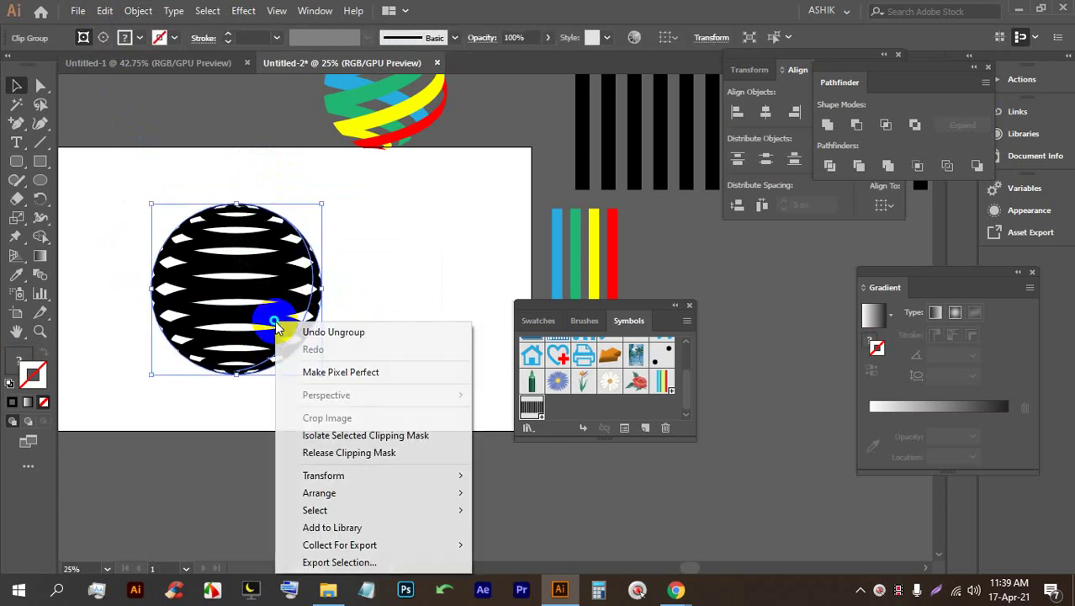
pyautogui.click(340, 452)
pyautogui.moveTo(318, 301); pyautogui.dragTo(485, 301)
pyautogui.moveTo(271, 308); pyautogui.dragTo(234, 307)
pyautogui.click(269, 403)
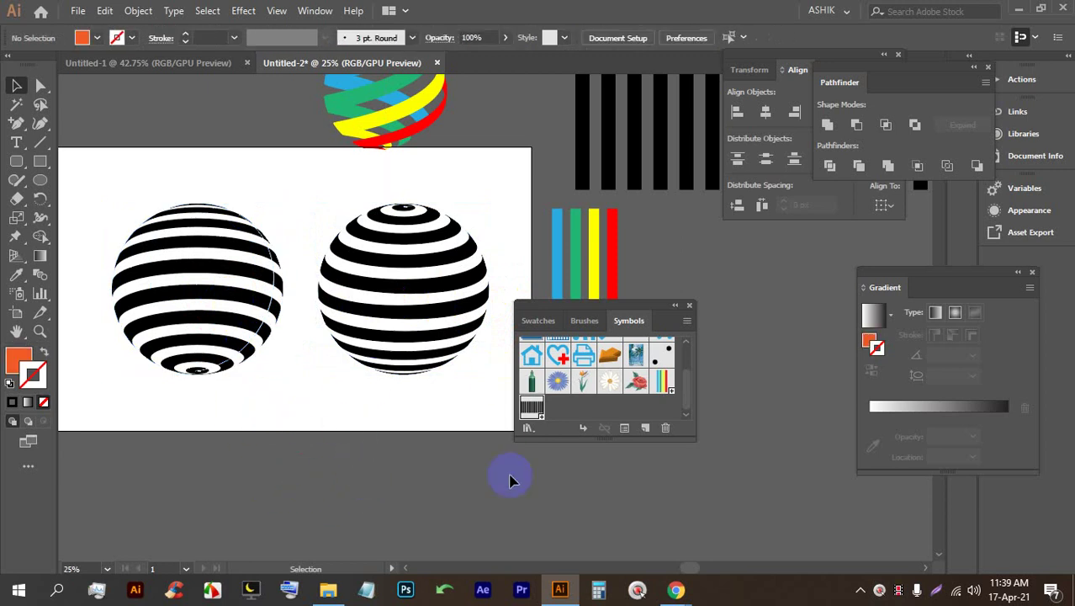
# Step: Release the clipping masks of both striped spheres
pyautogui.click(188, 212)
pyautogui.rightClick(189, 172)
pyautogui.rightClick(200, 267)
pyautogui.rightClick(184, 253)
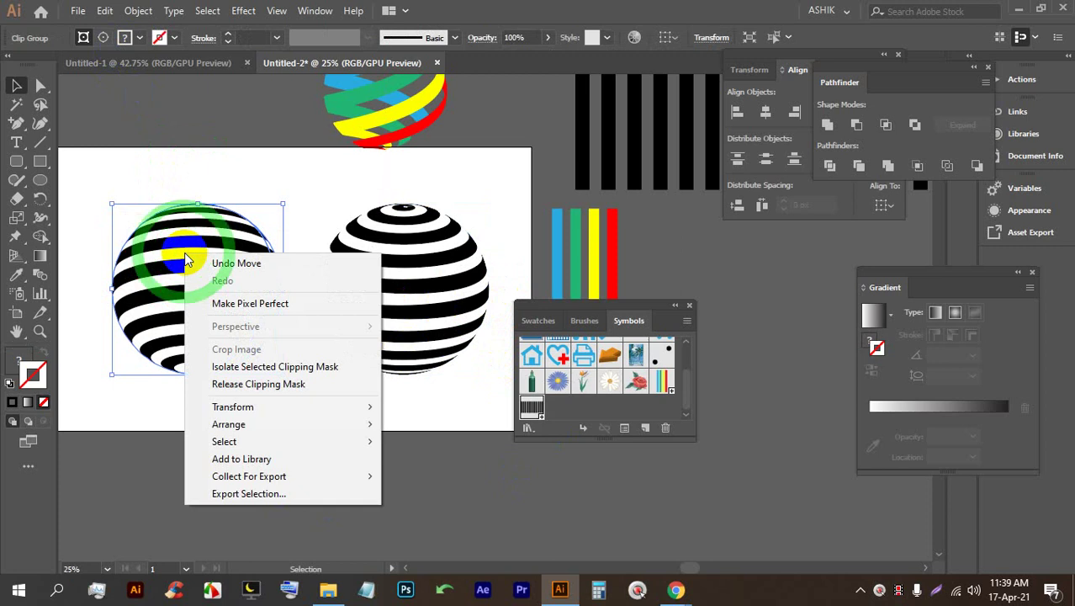
pyautogui.click(258, 383)
pyautogui.rightClick(383, 293)
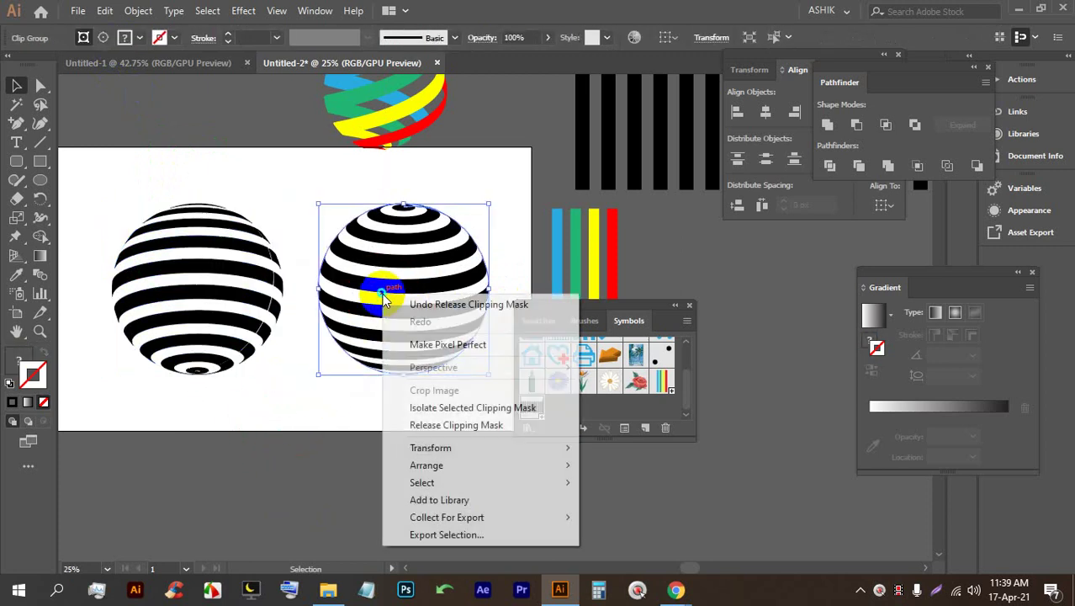
pyautogui.click(404, 425)
pyautogui.click(348, 439)
# Step: Fill the right striped sphere with red
pyautogui.click(384, 195)
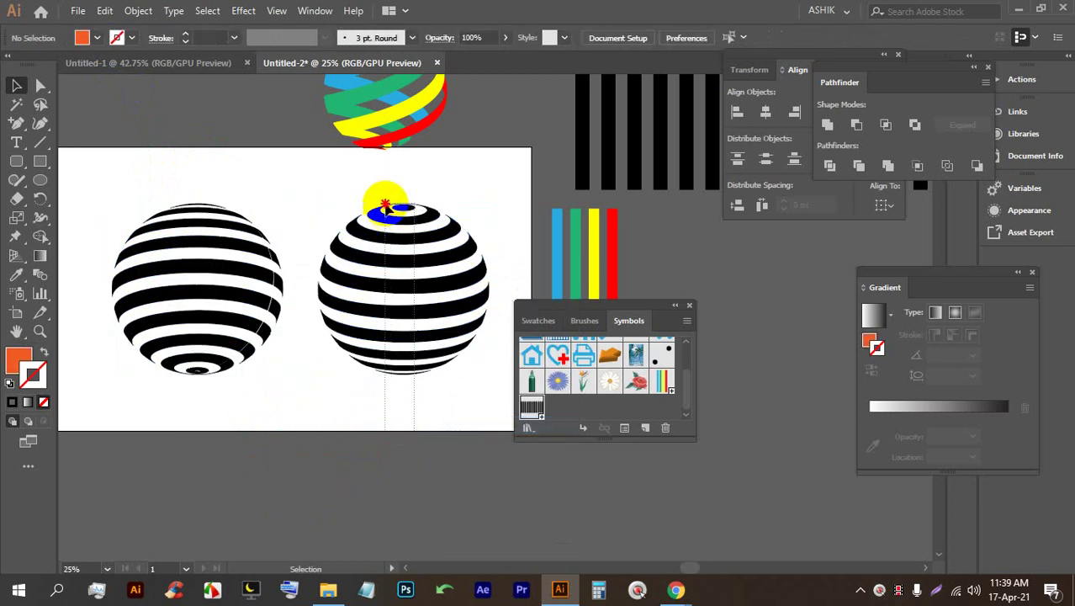
pyautogui.click(96, 37)
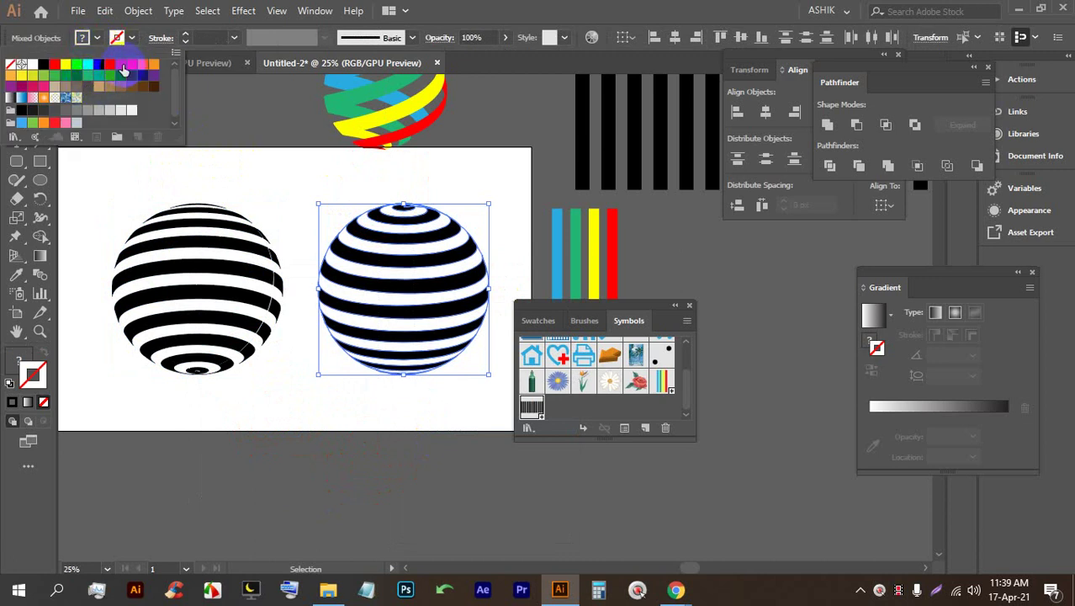
pyautogui.click(131, 65)
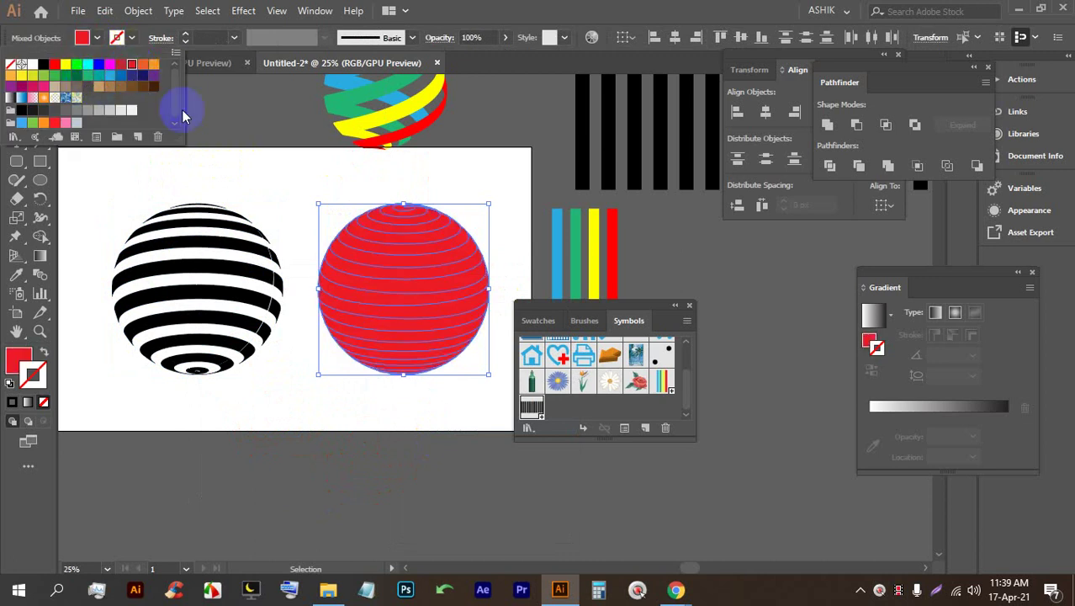
pyautogui.click(252, 139)
# Step: Ungroup the red sphere and move its solid circle off the stripes, down over the artboard's lower edge
pyautogui.click(417, 280)
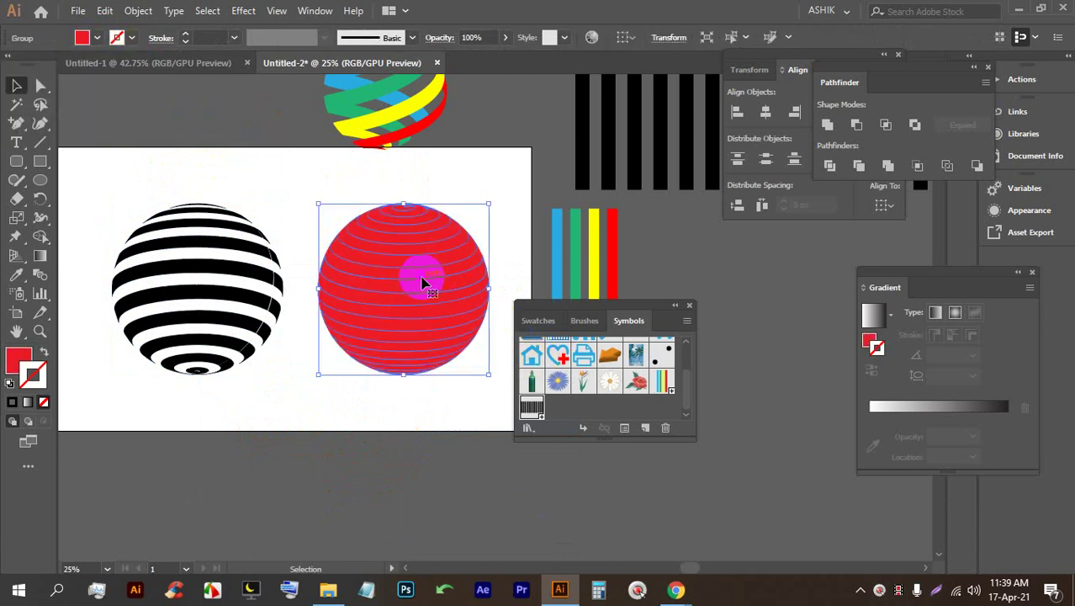
pyautogui.rightClick(420, 266)
pyautogui.click(465, 392)
pyautogui.click(431, 456)
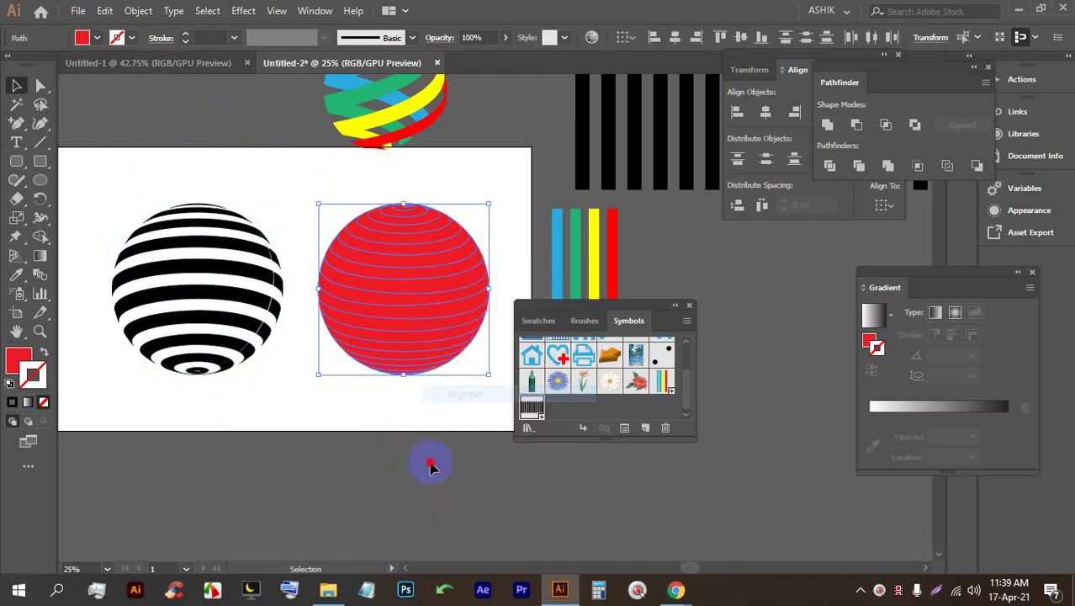
pyautogui.click(481, 292)
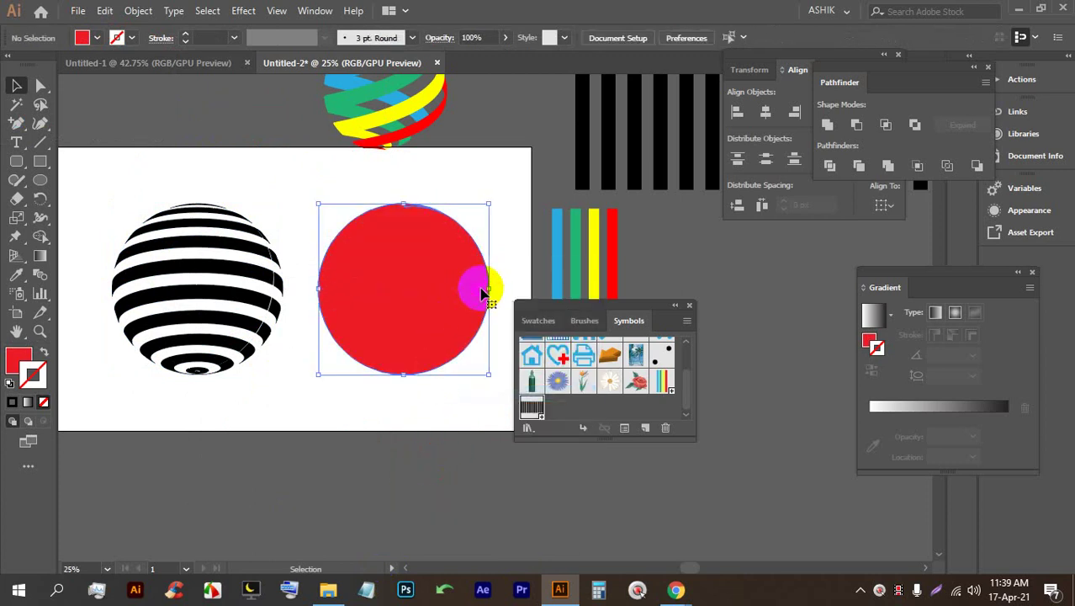
pyautogui.moveTo(481, 292); pyautogui.dragTo(434, 398)
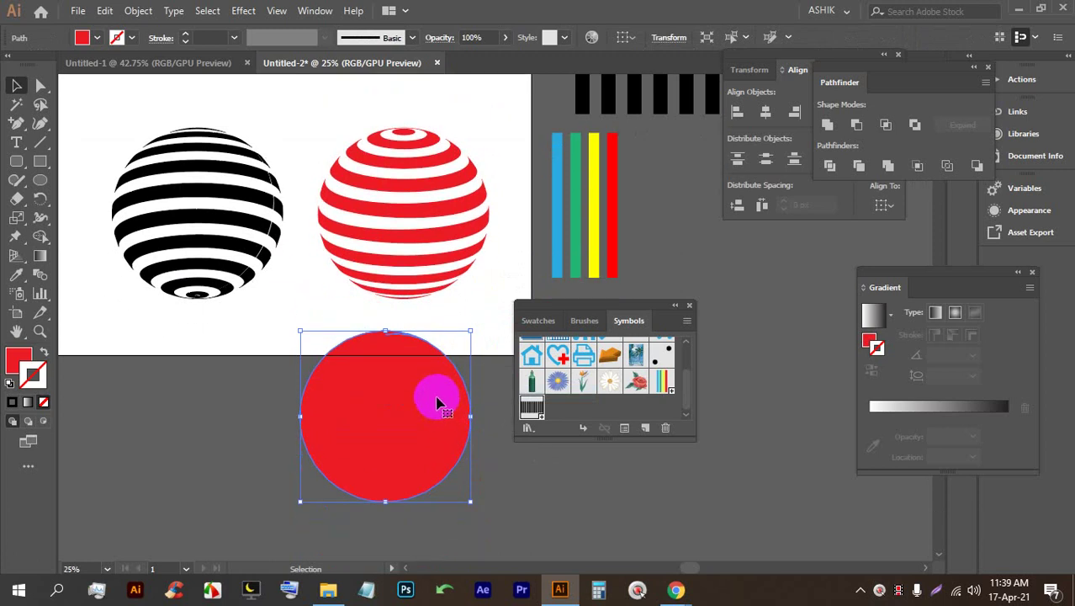
# Step: Try red and yellow fills on the left sphere's stripes and settle on light blue
pyautogui.click(221, 345)
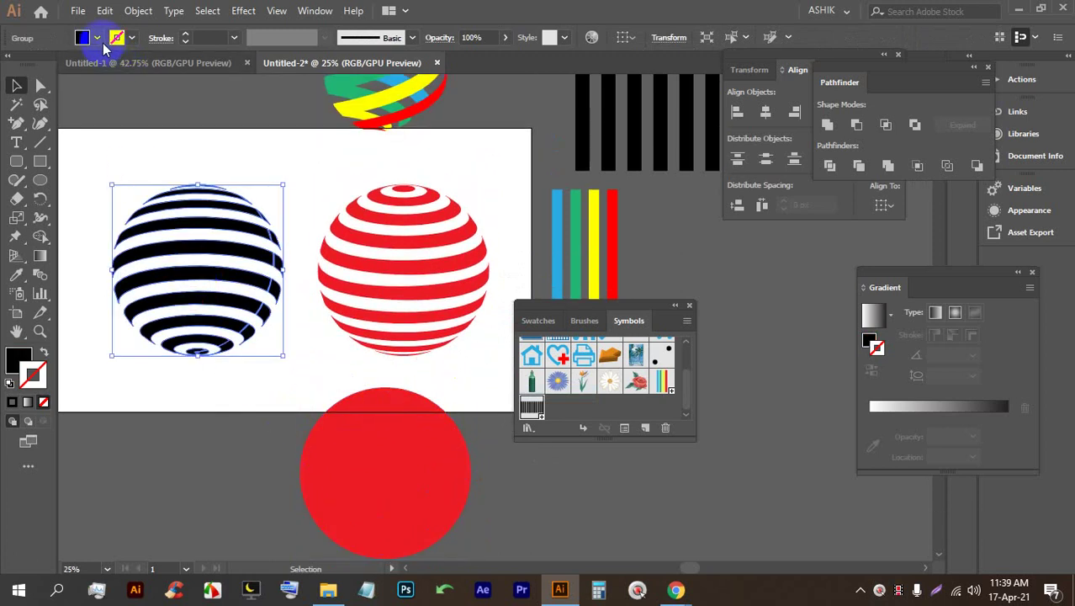
pyautogui.click(98, 38)
pyautogui.click(55, 65)
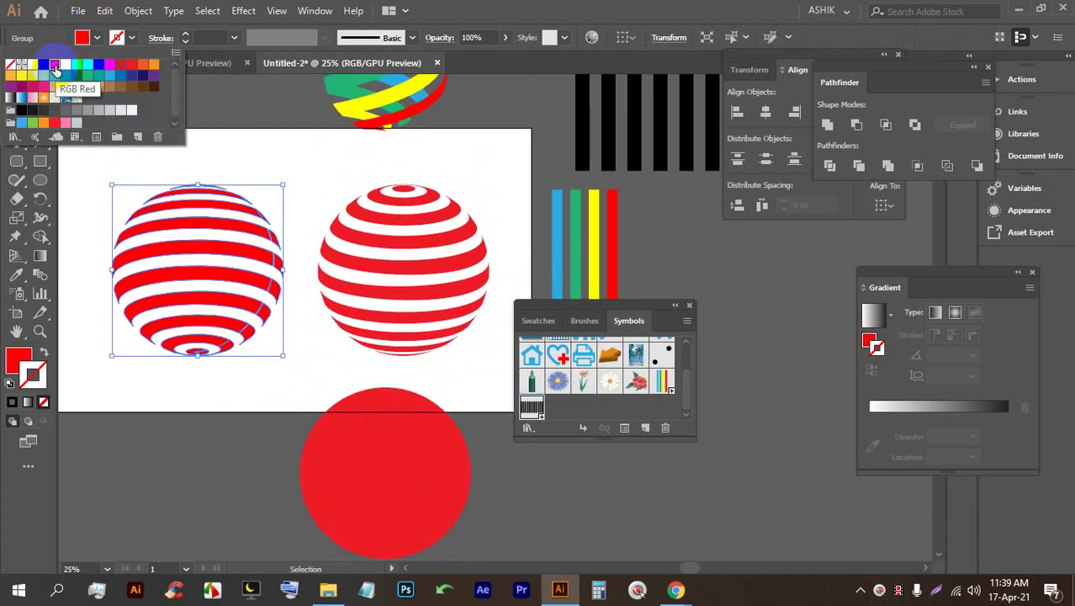
pyautogui.click(66, 64)
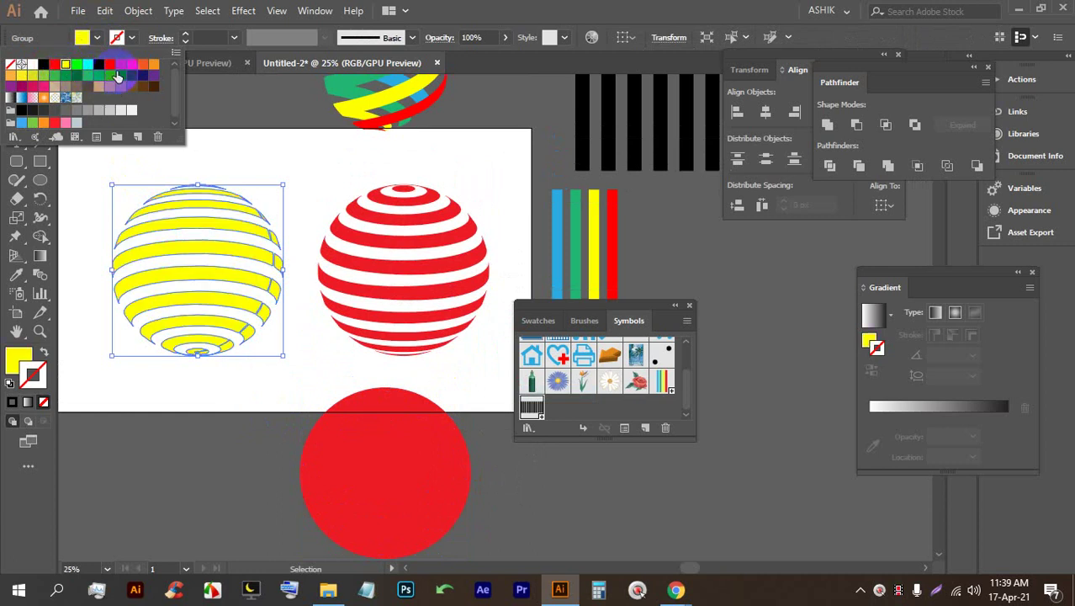
pyautogui.click(102, 78)
pyautogui.click(113, 75)
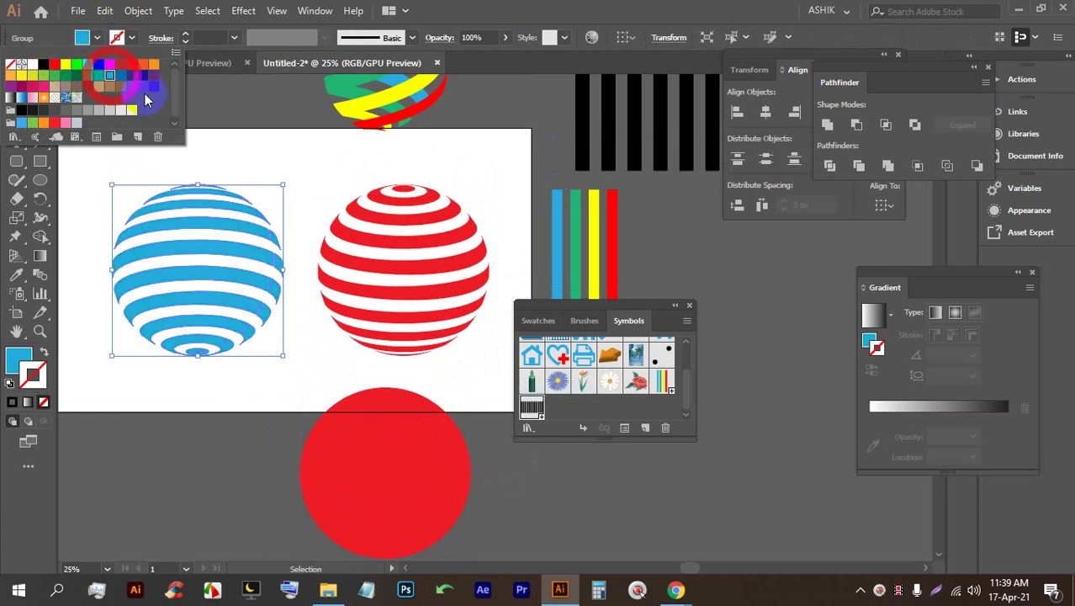
pyautogui.click(224, 134)
pyautogui.click(226, 134)
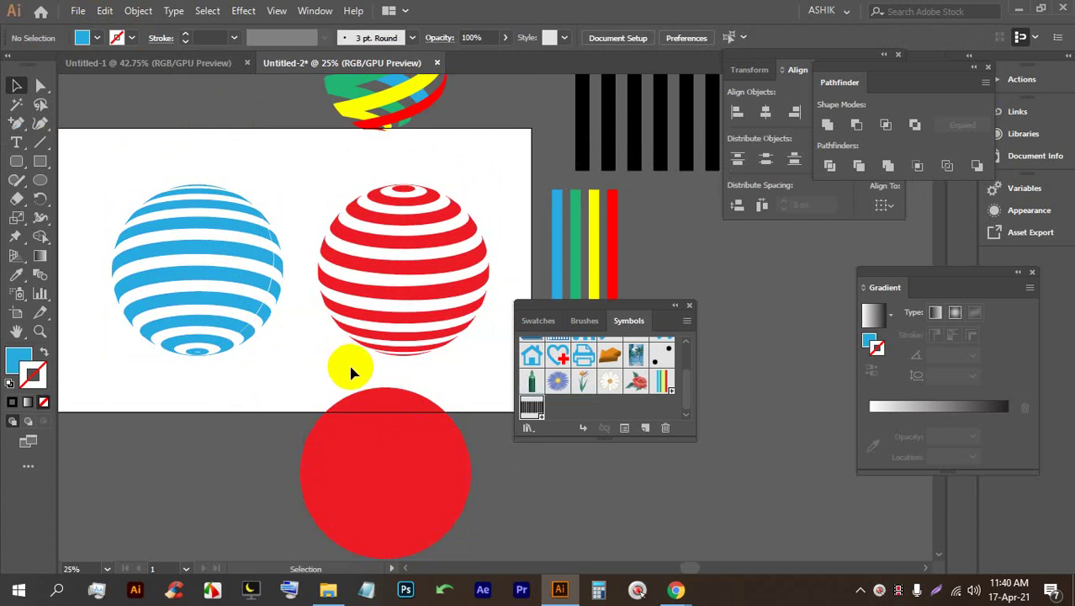
# Step: Delete the solid red circle at the artboard's lower edge
pyautogui.scroll(-1, 374, 315)
pyautogui.keyDown('alt'); pyautogui.scroll(-3, 258, 281); pyautogui.keyUp('alt')
pyautogui.keyDown('alt'); pyautogui.scroll(2, 258, 282); pyautogui.keyUp('alt')
pyautogui.moveTo(481, 421); pyautogui.dragTo(172, 328)
pyautogui.press('BackSpace')
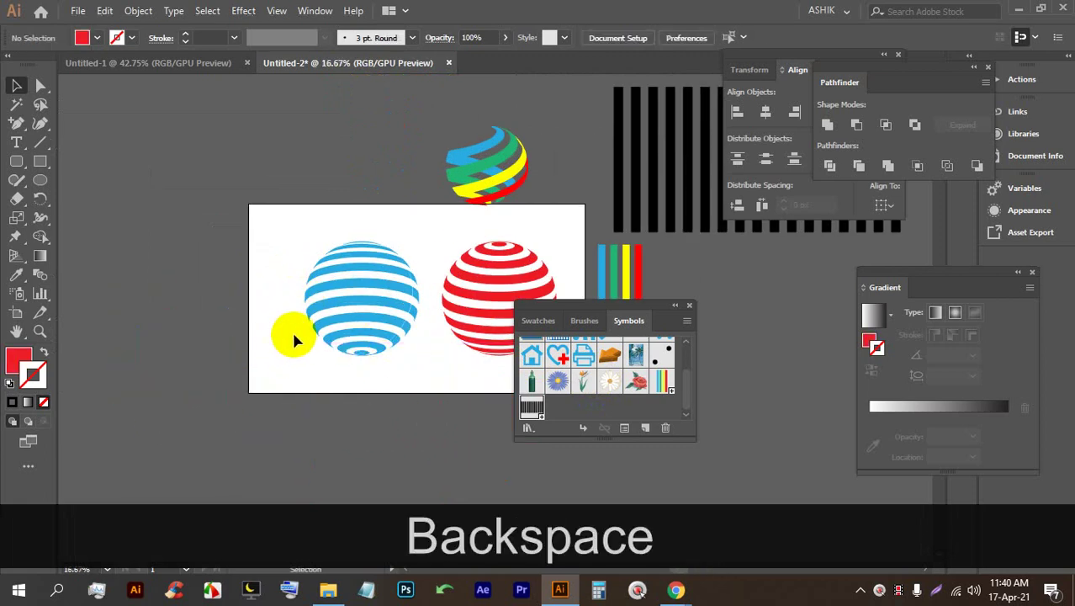
pyautogui.keyDown('alt'); pyautogui.scroll(-1, 399, 303); pyautogui.keyUp('alt')
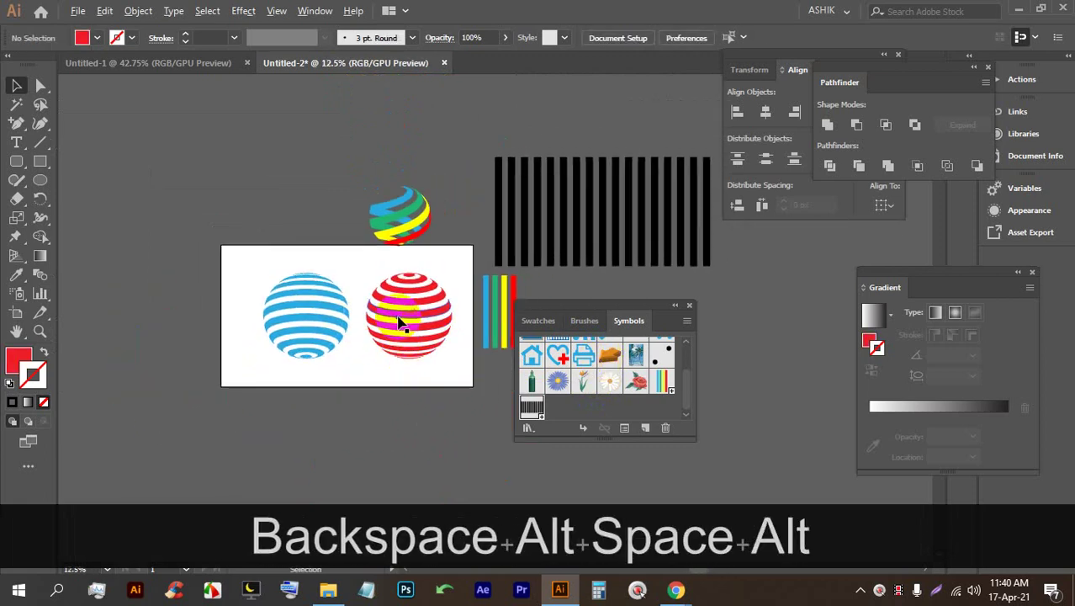
pyautogui.scroll(1, 400, 312)
pyautogui.moveTo(197, 240); pyautogui.dragTo(288, 320)
pyautogui.moveTo(363, 351); pyautogui.dragTo(241, 187)
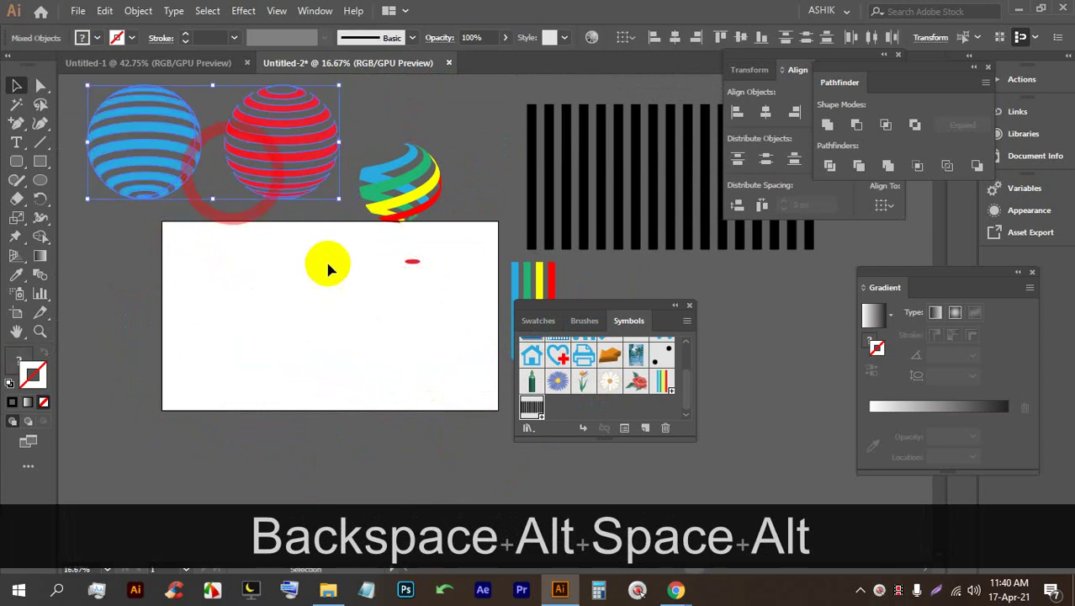
pyautogui.scroll(1, 370, 277)
pyautogui.hotkey('ctrl', 'z')
pyautogui.scroll(-1, 431, 291)
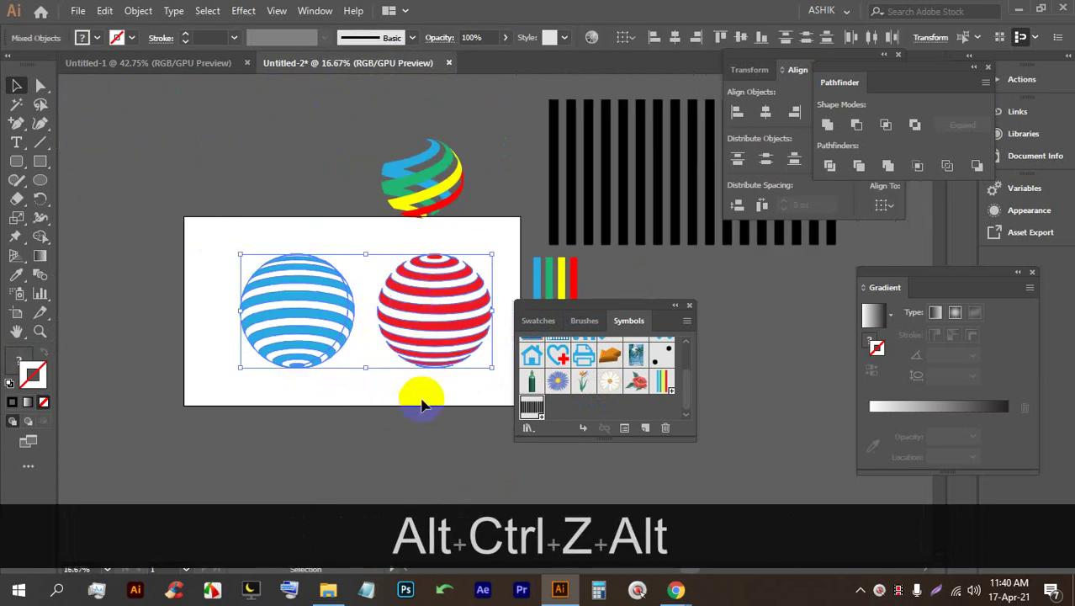
# Step: Move the light blue and red striped spheres off the artboard, above its upper edge
pyautogui.click(422, 402)
pyautogui.moveTo(288, 236); pyautogui.dragTo(284, 163)
pyautogui.scroll(2, 380, 304)
# Step: Draw a solid red circle with the Ellipse tool on the left half of the empty artboard
pyautogui.click(39, 173)
pyautogui.moveTo(166, 164); pyautogui.dragTo(340, 377)
pyautogui.scroll(2, 317, 319)
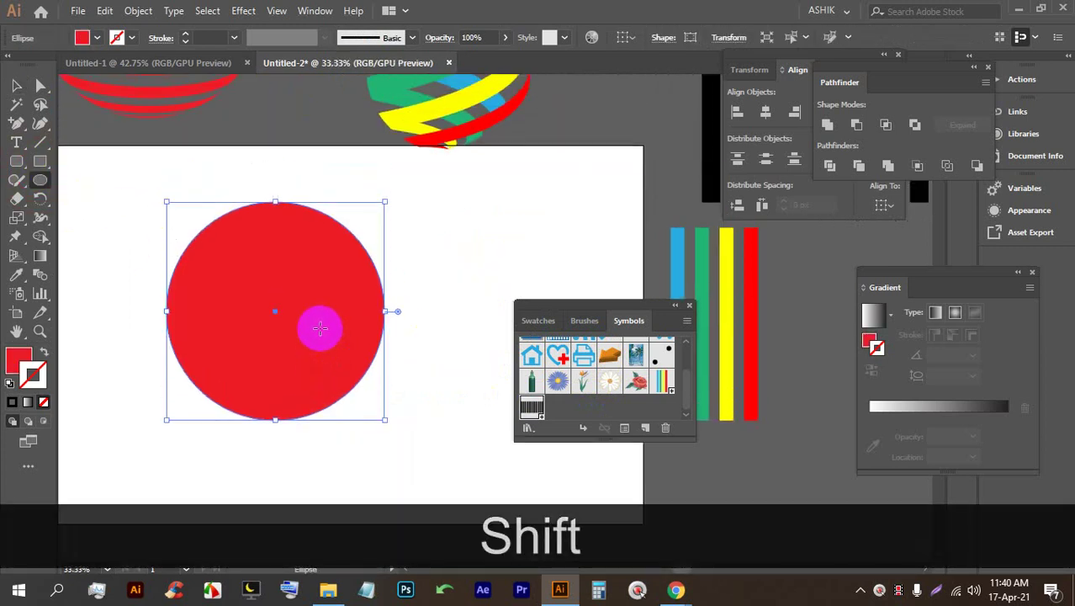
pyautogui.scroll(-1, 276, 256)
pyautogui.scroll(-2, 211, 264)
# Step: Draw a vertical line through the red circle's centre, extending past its edges, and select both objects
pyautogui.click(40, 180)
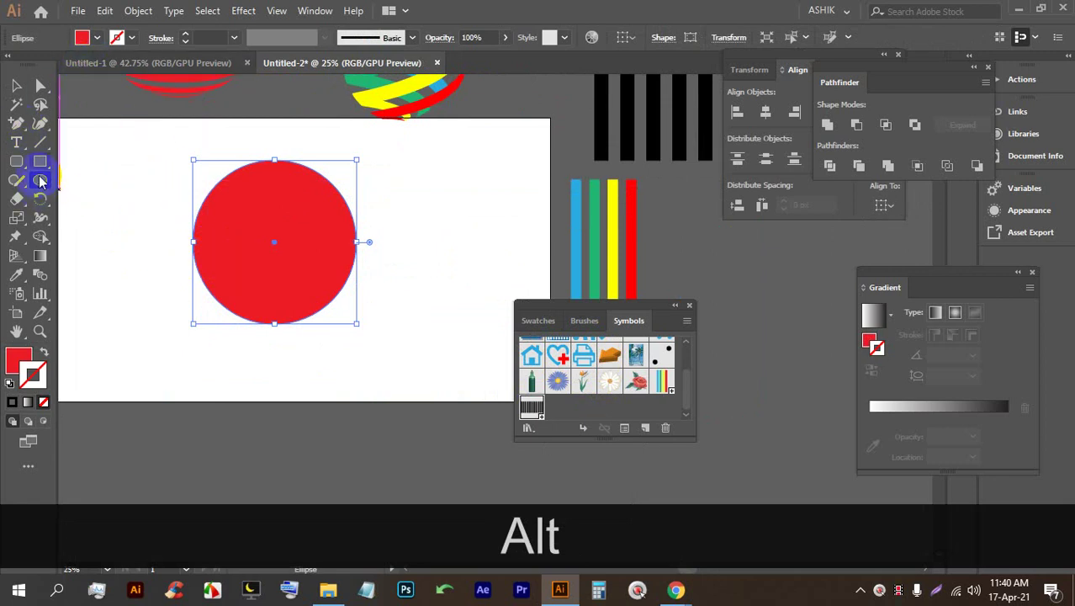
pyautogui.moveTo(274, 131); pyautogui.dragTo(274, 395)
pyautogui.click(18, 86)
pyautogui.moveTo(392, 190); pyautogui.dragTo(173, 191)
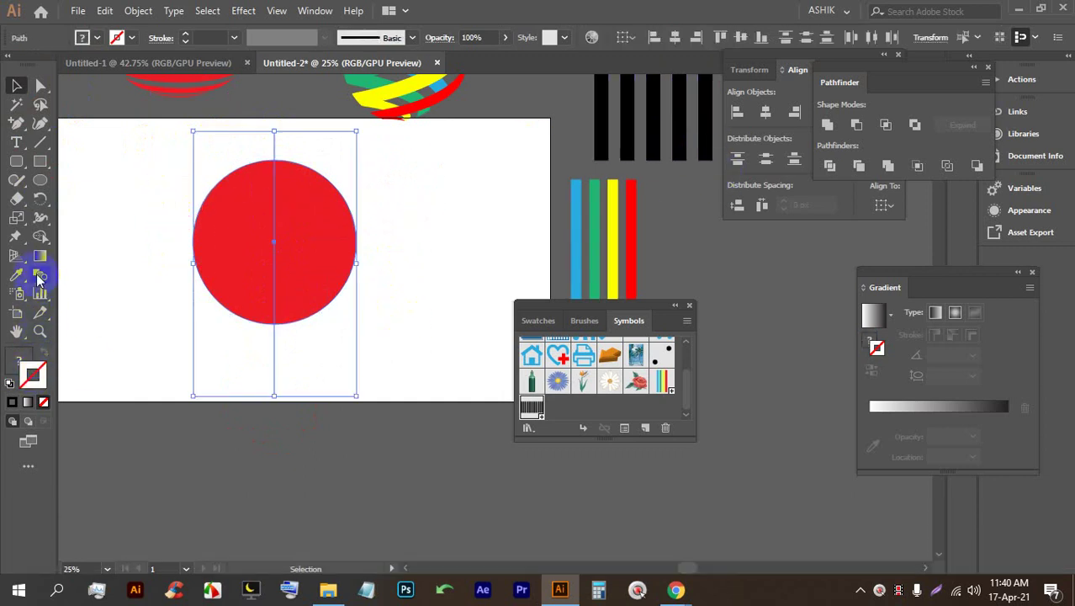
# Step: Remove the circle's left half and the protruding line ends with the Shape Builder tool
pyautogui.click(39, 241)
pyautogui.keyDown('alt'); pyautogui.click(256, 233); pyautogui.keyUp('alt')
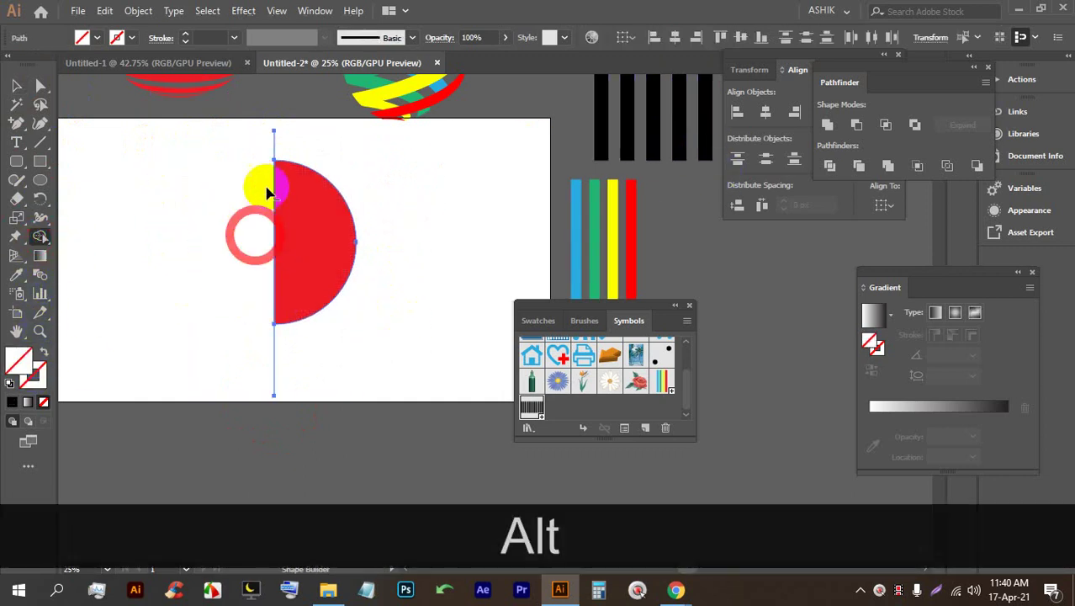
pyautogui.moveTo(223, 149); pyautogui.dragTo(225, 153)
pyautogui.moveTo(332, 360); pyautogui.dragTo(211, 351)
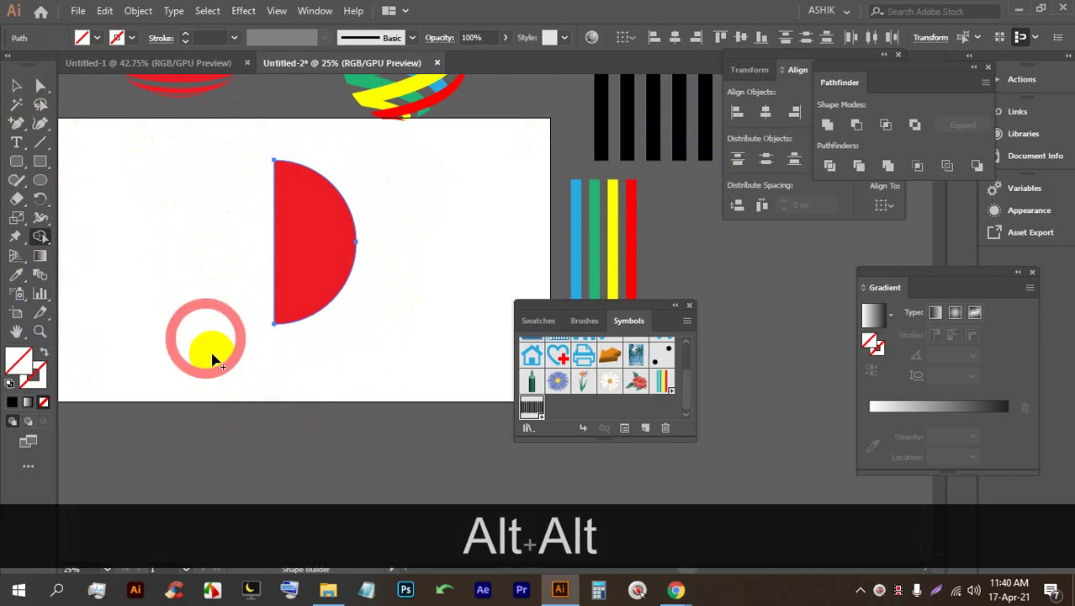
# Step: Select the remaining half circle and fill it with RGB Yellow
pyautogui.click(16, 85)
pyautogui.scroll(1, 214, 172)
pyautogui.moveTo(283, 269); pyautogui.dragTo(308, 308)
pyautogui.scroll(2, 308, 308)
pyautogui.scroll(-1, 372, 280)
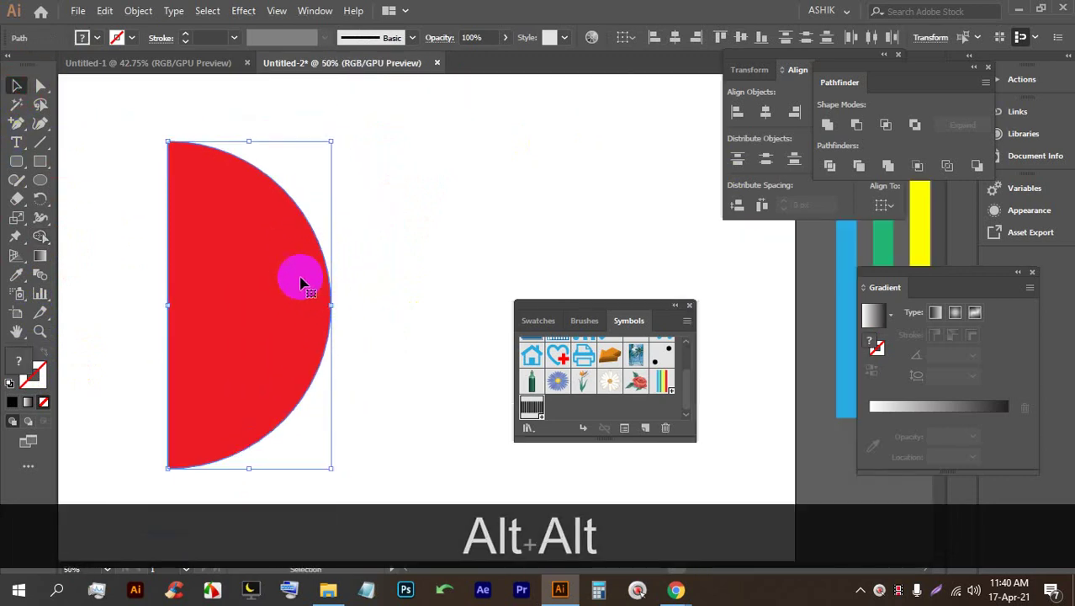
pyautogui.click(81, 37)
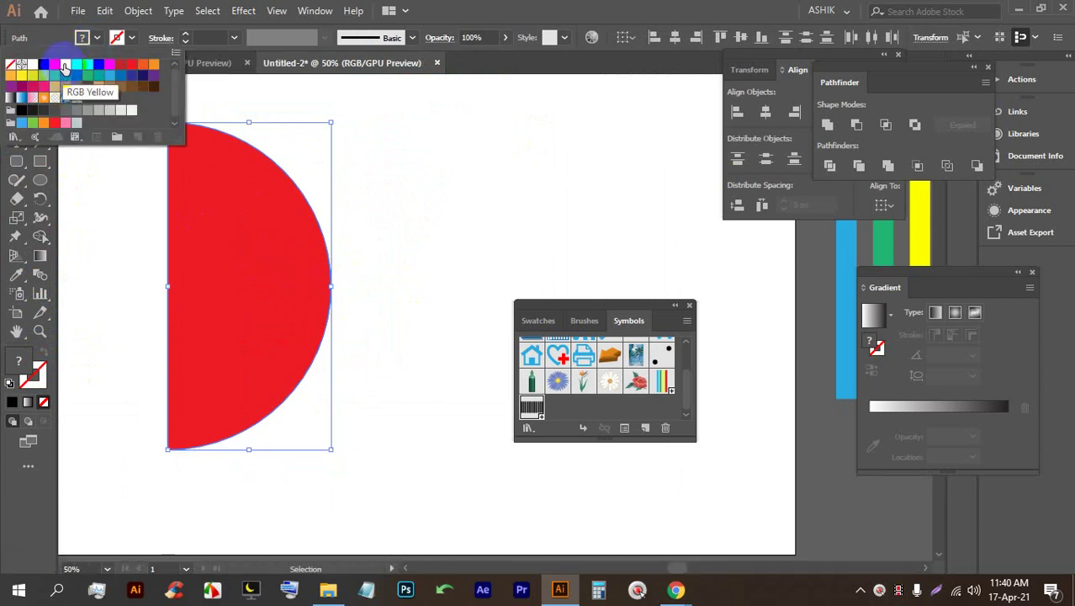
pyautogui.click(65, 68)
pyautogui.click(445, 164)
pyautogui.scroll(-2, 236, 252)
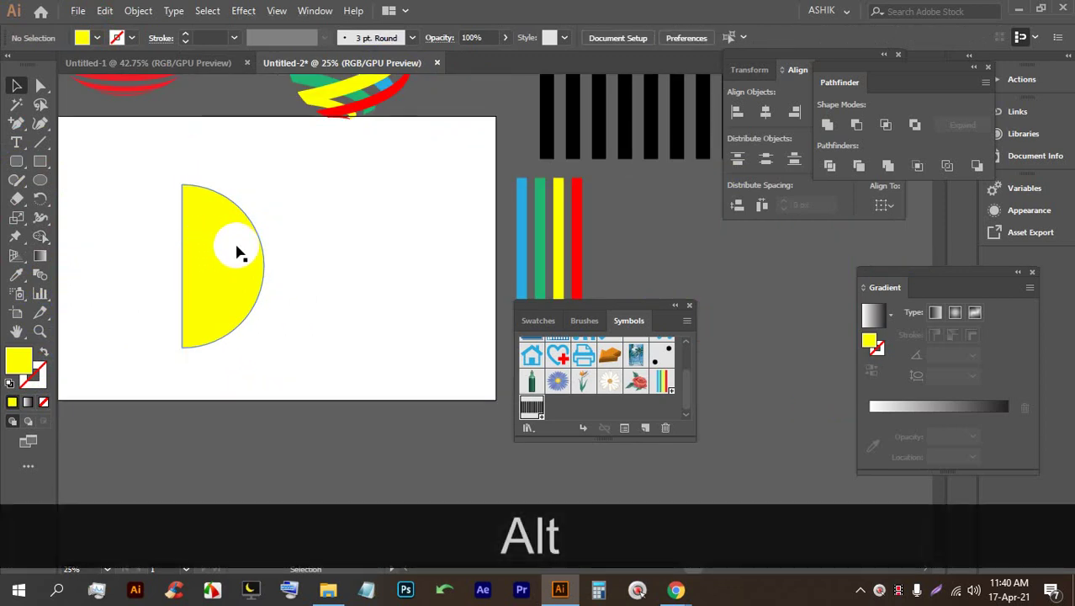
# Step: Apply the 3D Revolve effect to the yellow half circle with preview on and the advanced surface options collapsed
pyautogui.moveTo(236, 253); pyautogui.dragTo(263, 232)
pyautogui.click(289, 262)
pyautogui.click(116, 37)
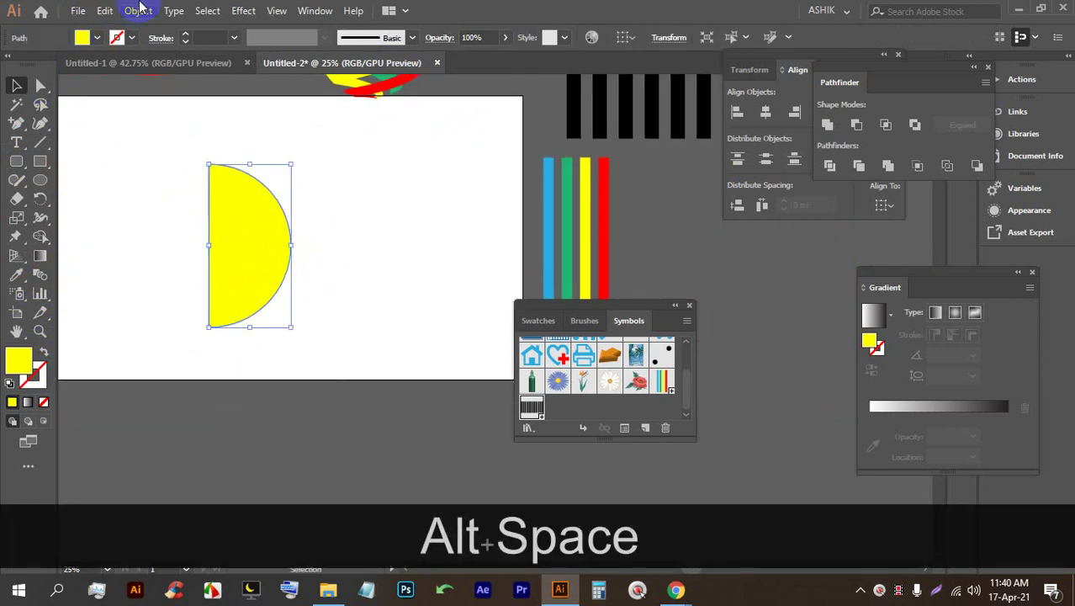
pyautogui.click(128, 10)
pyautogui.click(138, 10)
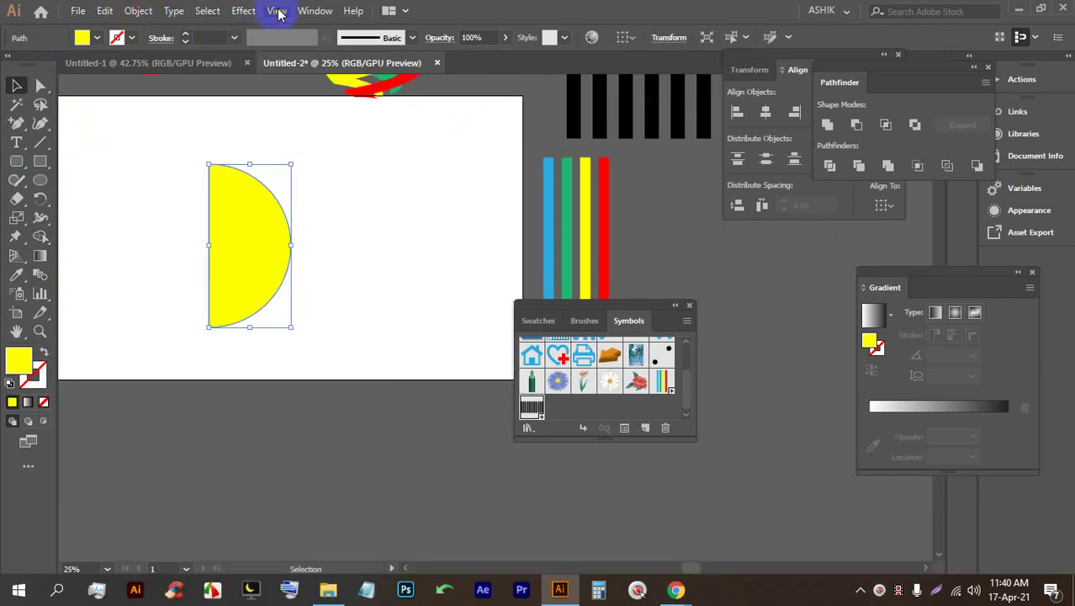
pyautogui.click(243, 10)
pyautogui.moveTo(269, 100)
pyautogui.click(450, 125)
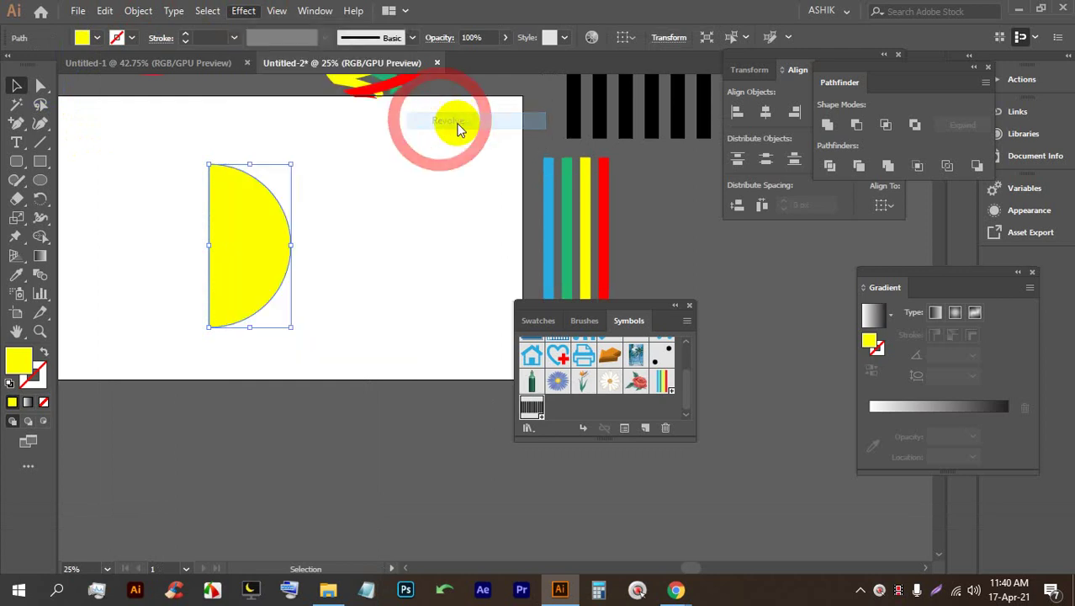
pyautogui.click(523, 519)
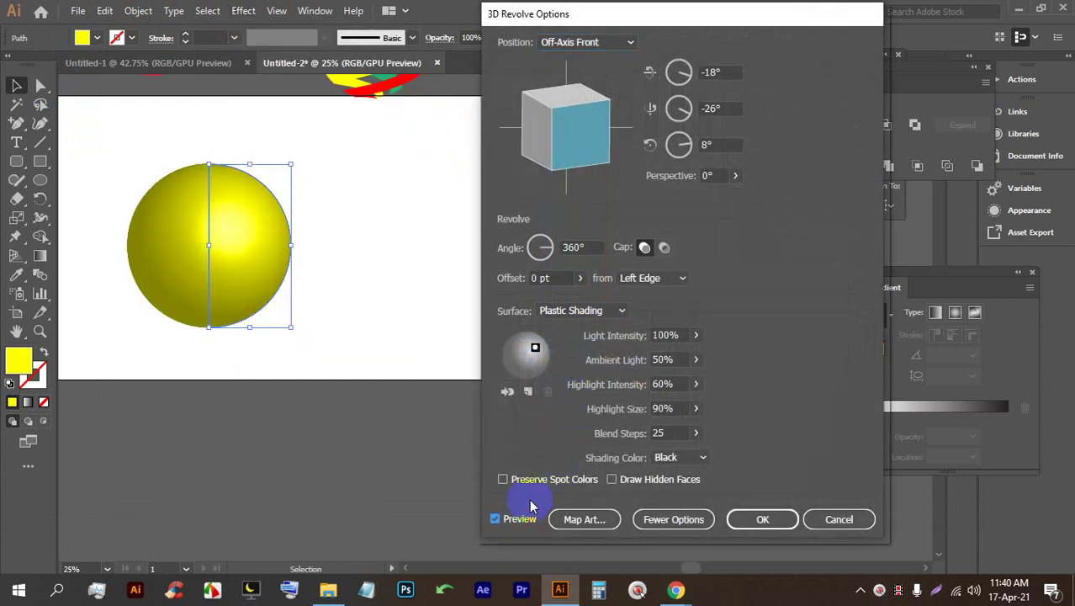
pyautogui.click(653, 515)
pyautogui.moveTo(654, 13); pyautogui.dragTo(652, 120)
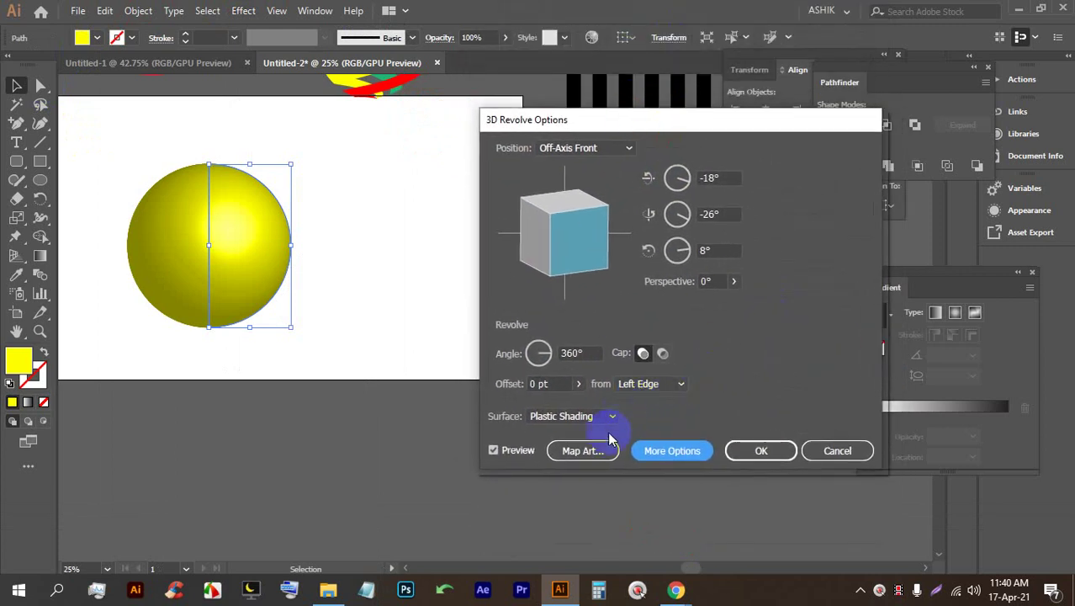
# Step: Map the New Symbol stripes onto the sphere, rotating them horizontal and enlarging them to cover the whole surface map
pyautogui.click(589, 448)
pyautogui.click(555, 42)
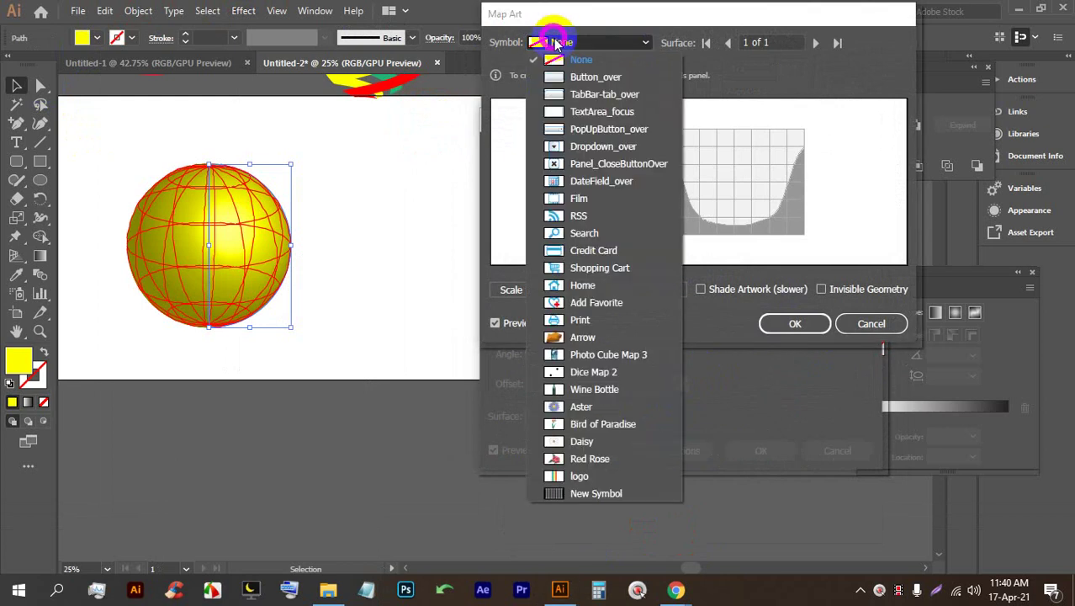
pyautogui.click(609, 498)
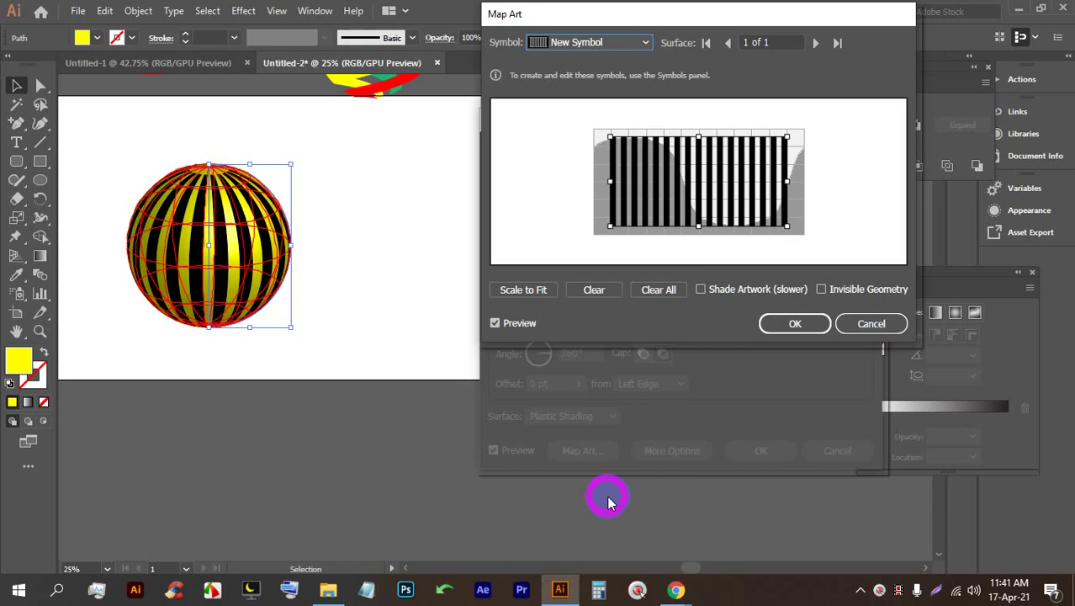
pyautogui.moveTo(795, 128); pyautogui.dragTo(816, 181)
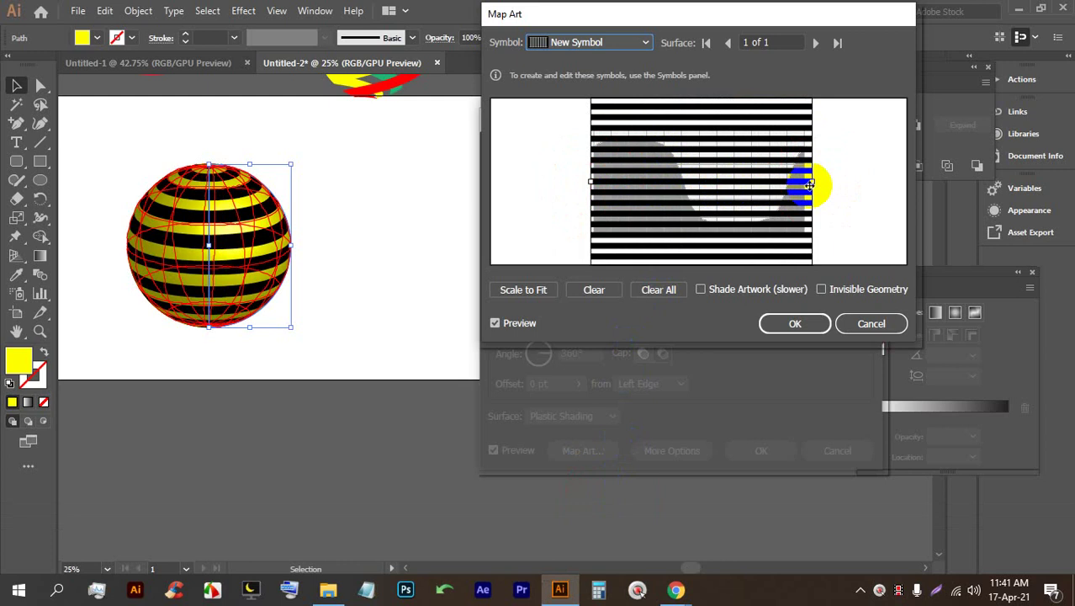
# Step: Switch to the Google Meet call in Chrome, admit the waiting participant, and return to Illustrator
pyautogui.moveTo(675, 587)
pyautogui.click(598, 489)
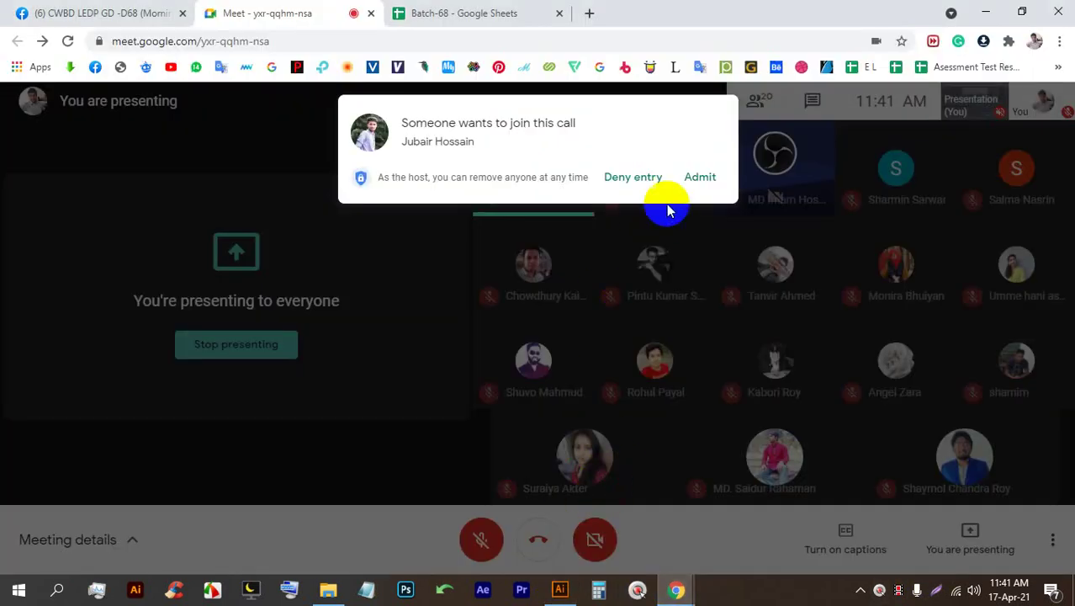
pyautogui.click(709, 172)
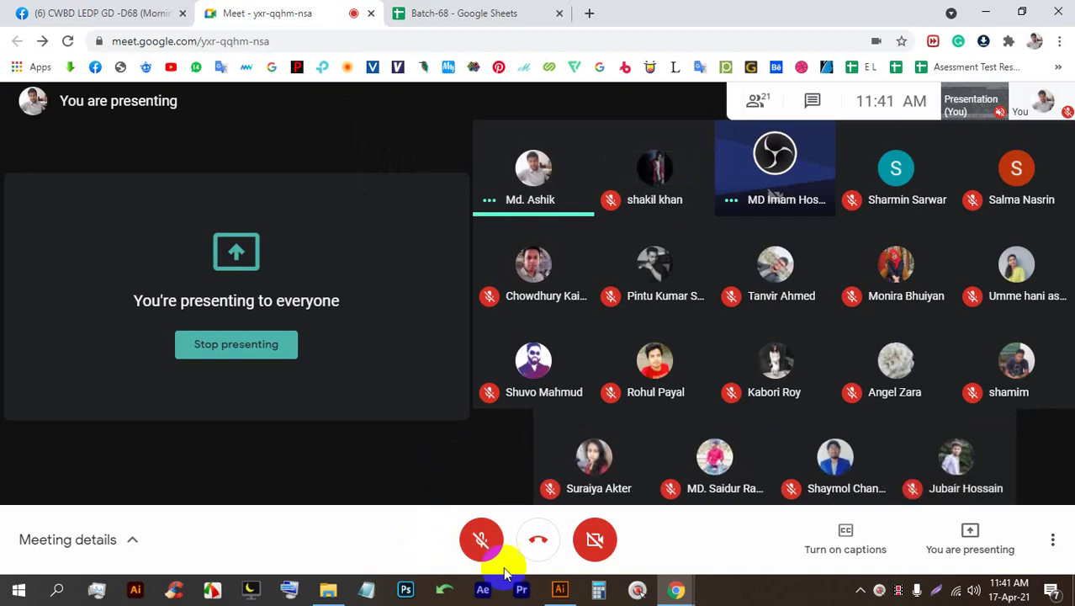
pyautogui.click(560, 589)
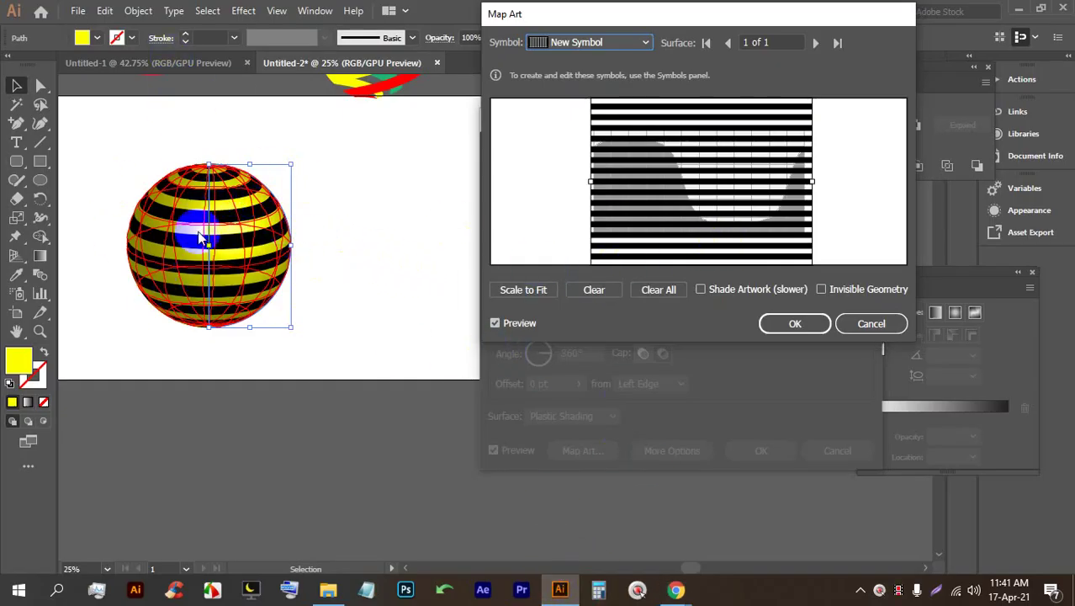
# Step: Turn on Invisible Geometry and shift the stripe artwork to the right half of the surface map
pyautogui.click(822, 289)
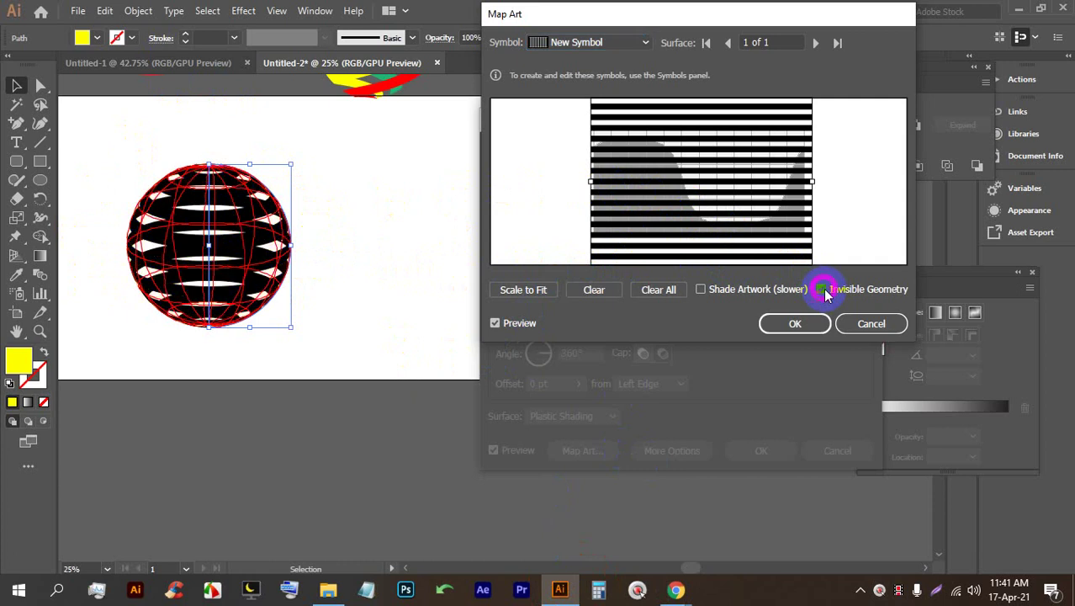
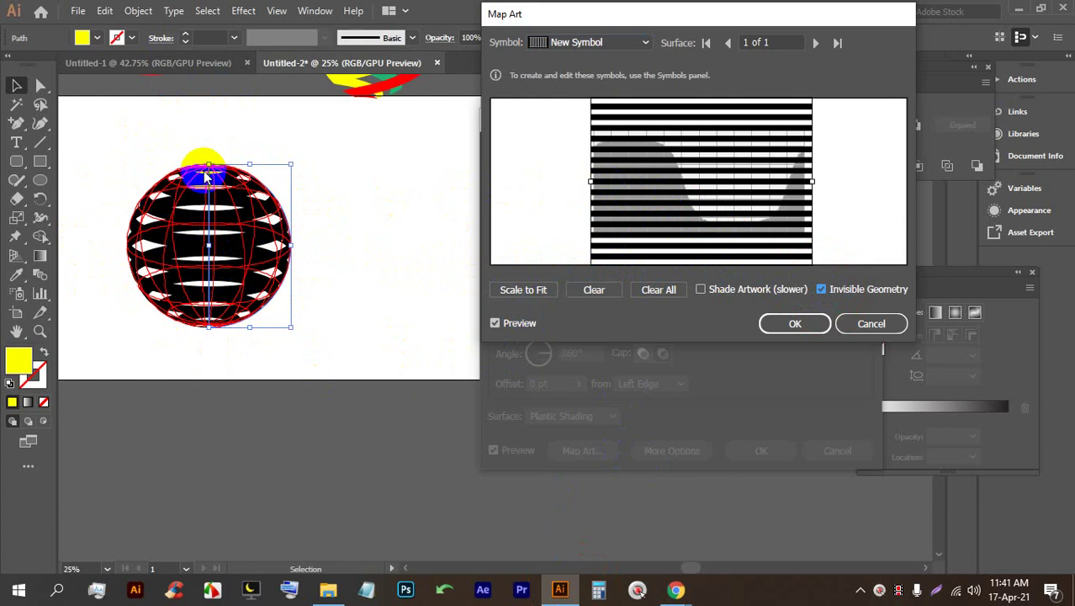
pyautogui.moveTo(637, 158); pyautogui.dragTo(786, 191)
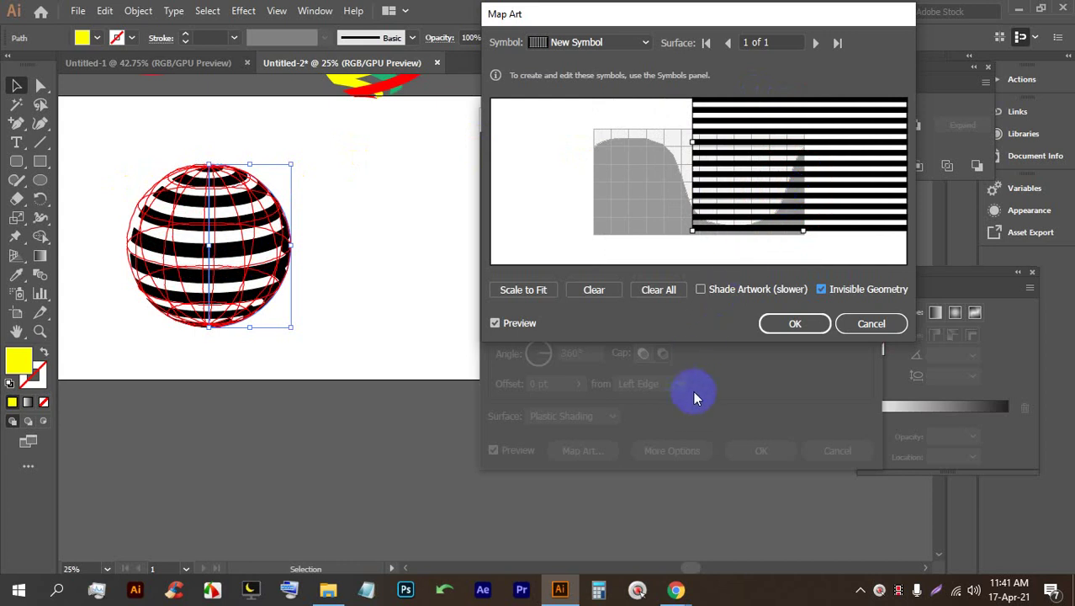
# Step: Check the Google Meet call in Chrome and return to the map art settings in Illustrator
pyautogui.moveTo(684, 583)
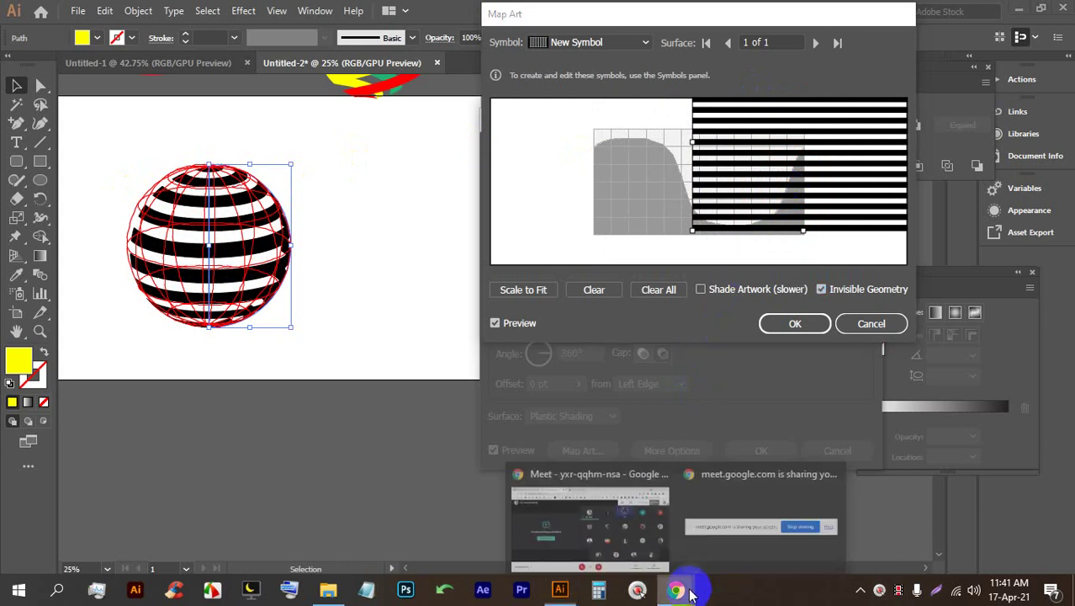
pyautogui.click(588, 532)
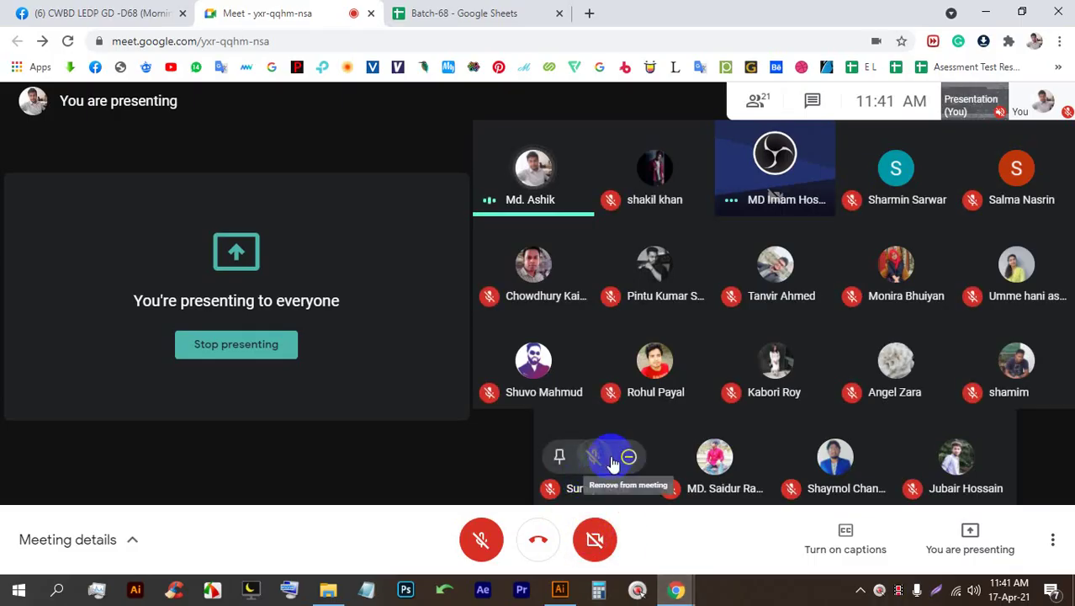
pyautogui.click(899, 589)
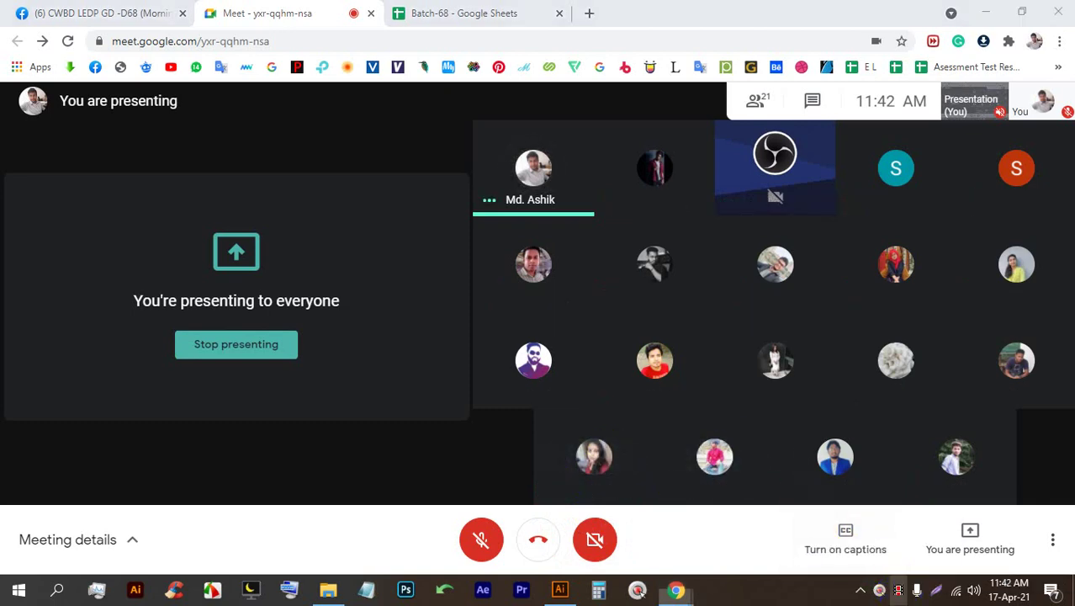
pyautogui.click(567, 591)
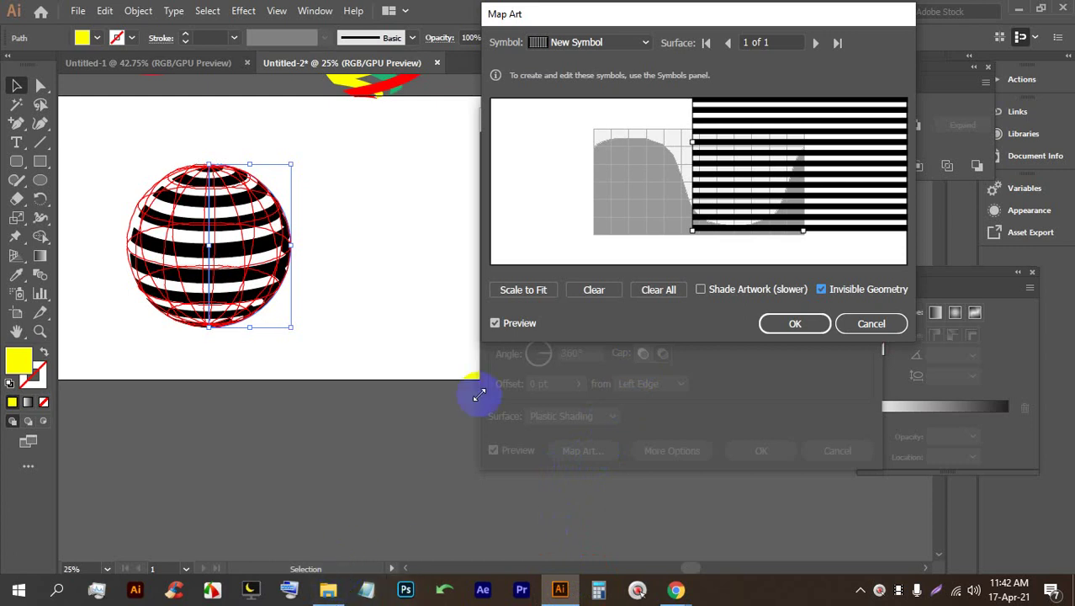
# Step: Reposition the stripe artwork to cover the whole surface map, and apply the map art and 3D Revolve settings
pyautogui.moveTo(674, 221); pyautogui.dragTo(717, 150)
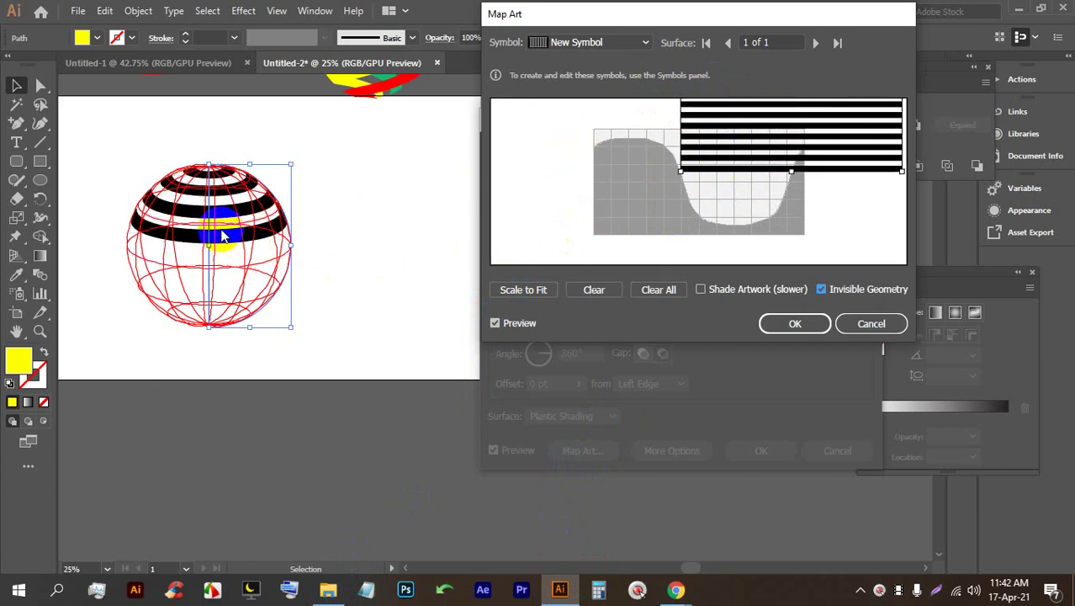
pyautogui.moveTo(754, 172); pyautogui.dragTo(781, 145)
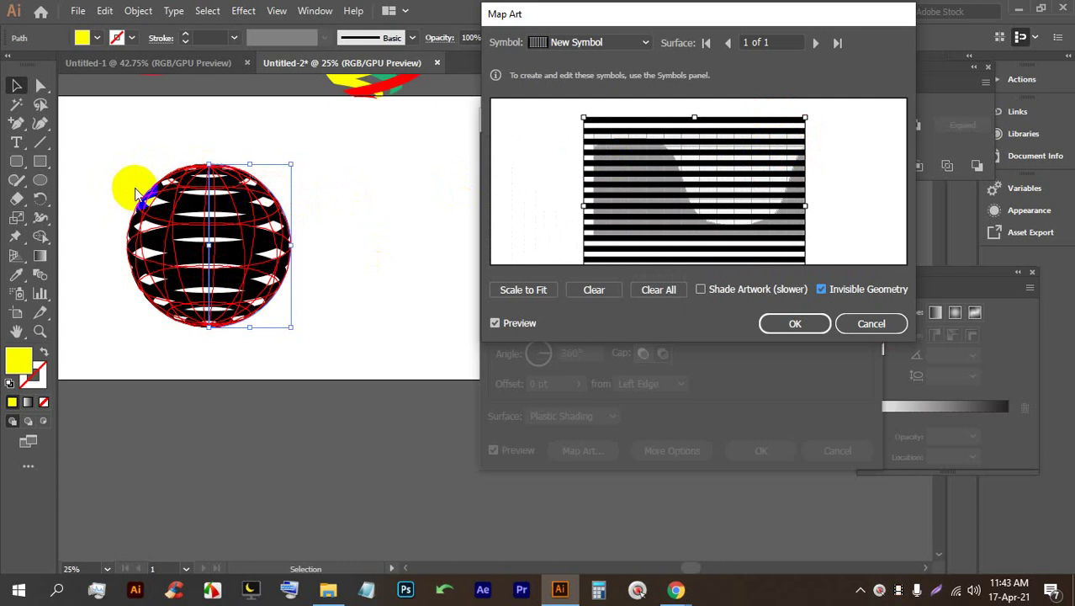
pyautogui.click(775, 320)
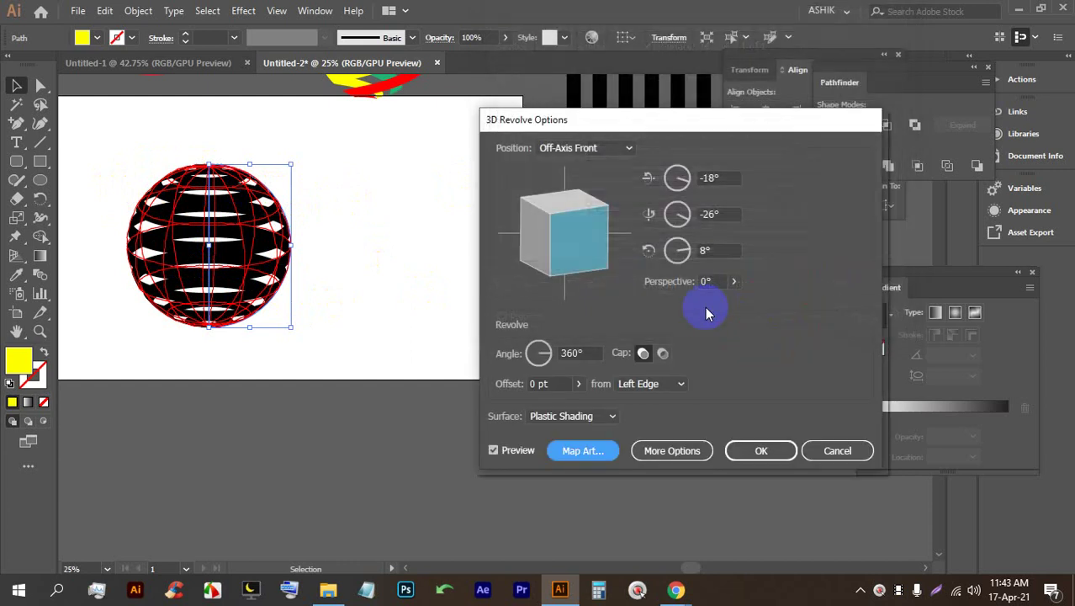
pyautogui.click(757, 451)
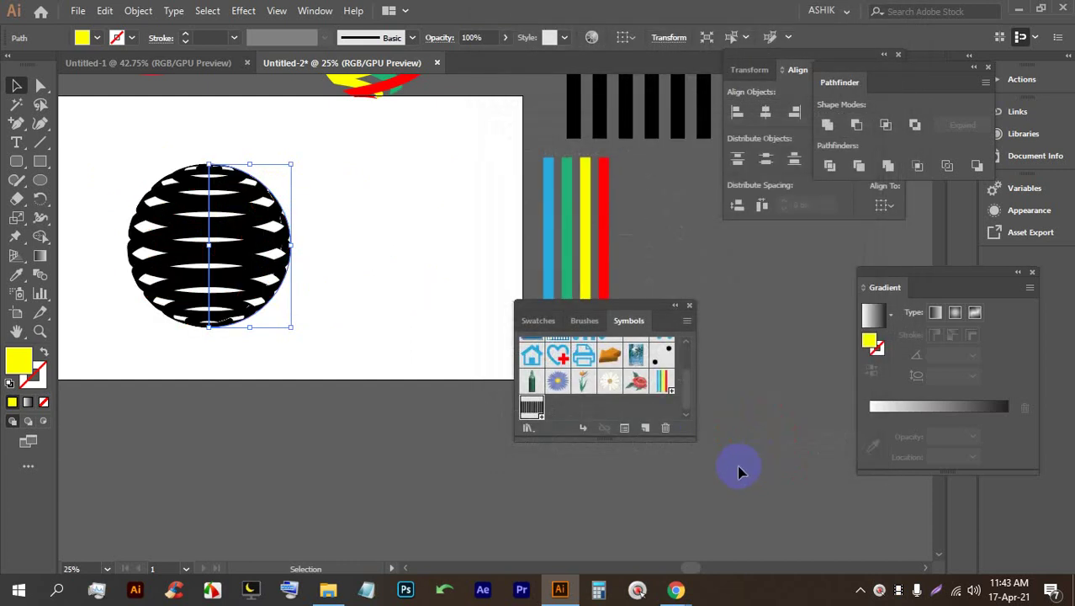
# Step: Move the black striped sphere slightly up and set the fill of its source path to orange
pyautogui.moveTo(269, 245)
pyautogui.mouseDown()
pyautogui.moveTo(300, 244)
pyautogui.moveTo(286, 236)
pyautogui.mouseUp()
pyautogui.click(441, 194)
pyautogui.click(259, 228)
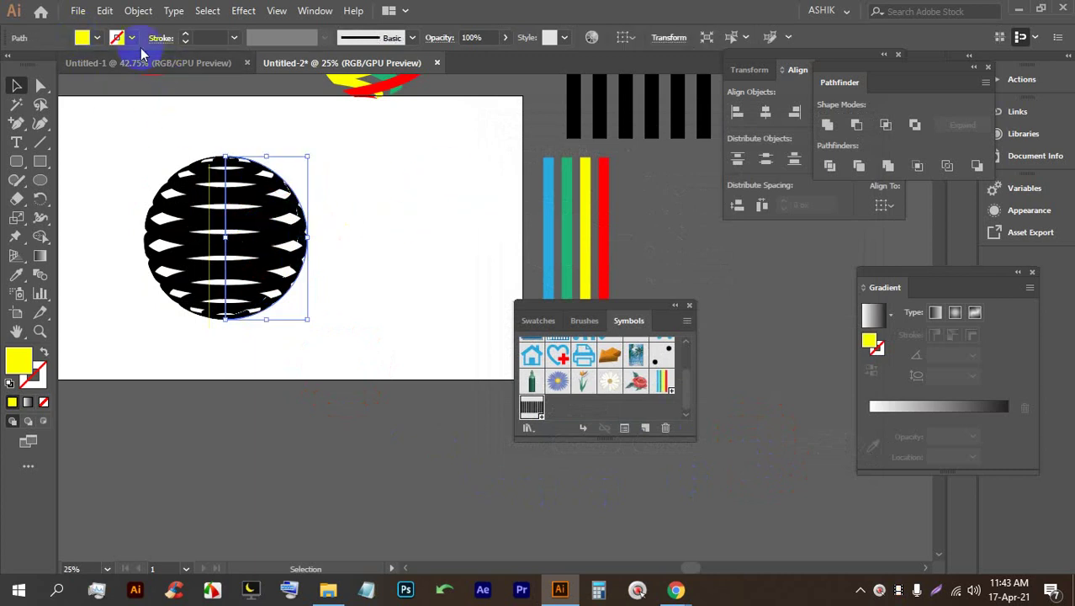
pyautogui.click(96, 38)
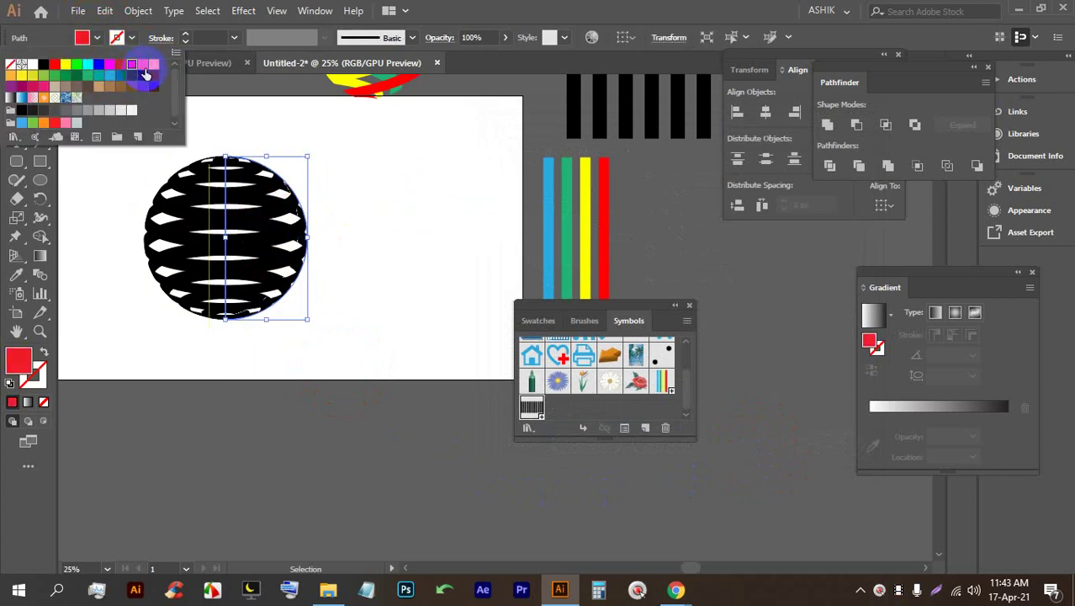
pyautogui.click(381, 258)
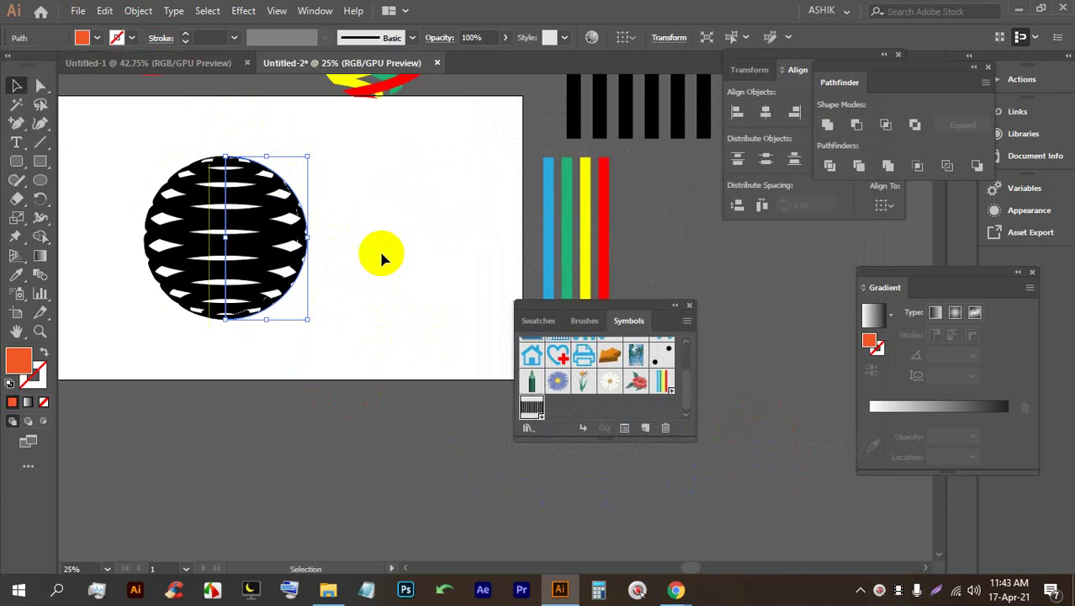
# Step: Expand the striped sphere's appearance, move the expanded artwork across the artboard, and delete the leftover path
pyautogui.click(265, 252)
pyautogui.click(138, 10)
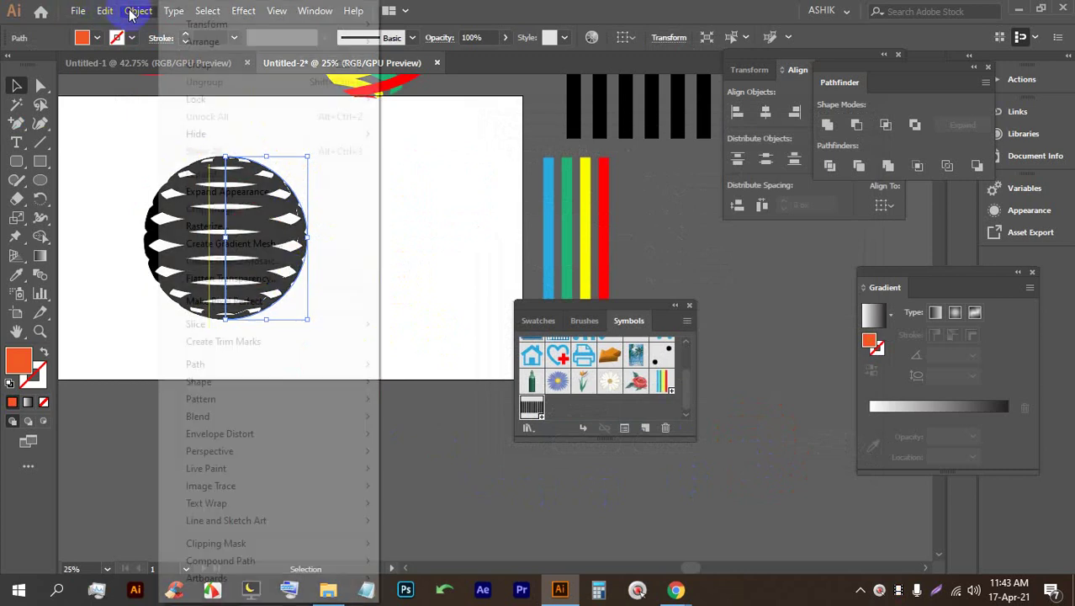
pyautogui.click(279, 195)
pyautogui.click(396, 252)
pyautogui.moveTo(296, 212); pyautogui.dragTo(412, 225)
pyautogui.click(209, 243)
pyautogui.press('BackSpace')
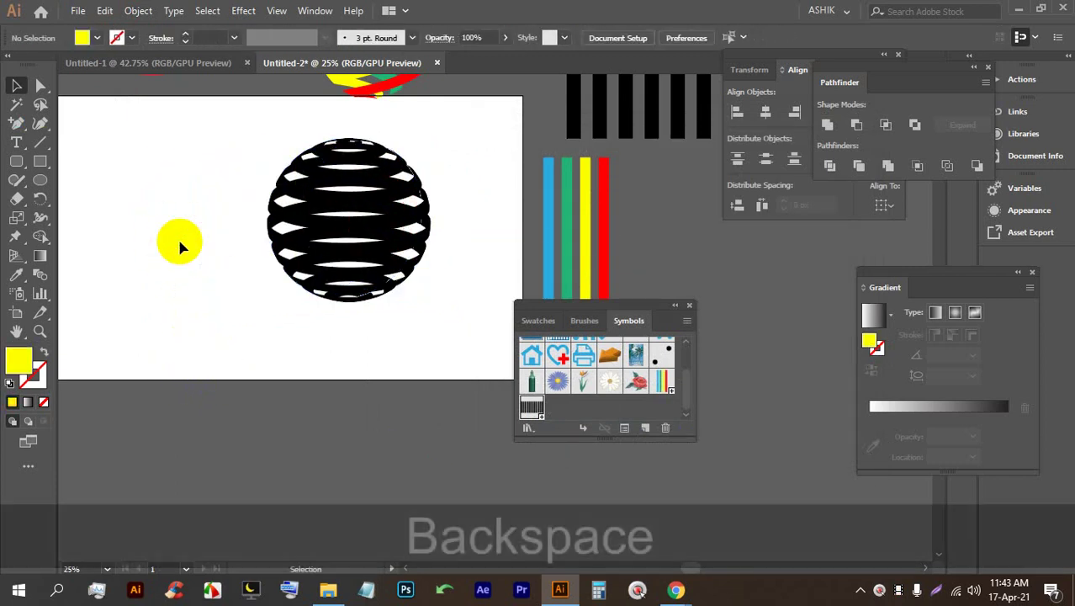
# Step: Ungroup the expanded sphere and separate its overlapping front and back stripe sets into two side-by-side spheres
pyautogui.rightClick(384, 190)
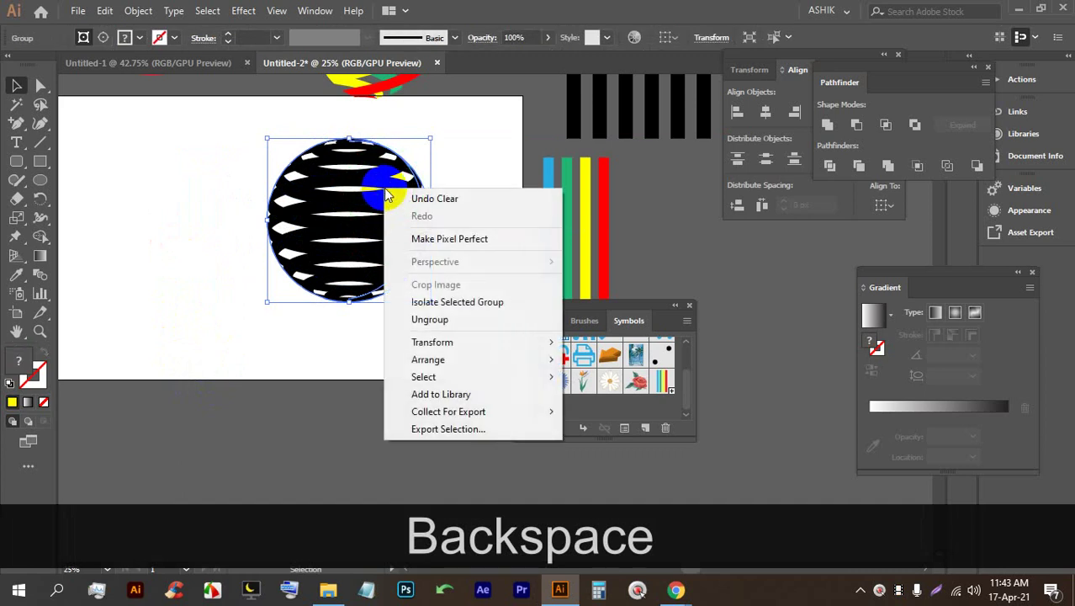
pyautogui.click(430, 318)
pyautogui.click(463, 305)
pyautogui.moveTo(397, 234); pyautogui.dragTo(301, 222)
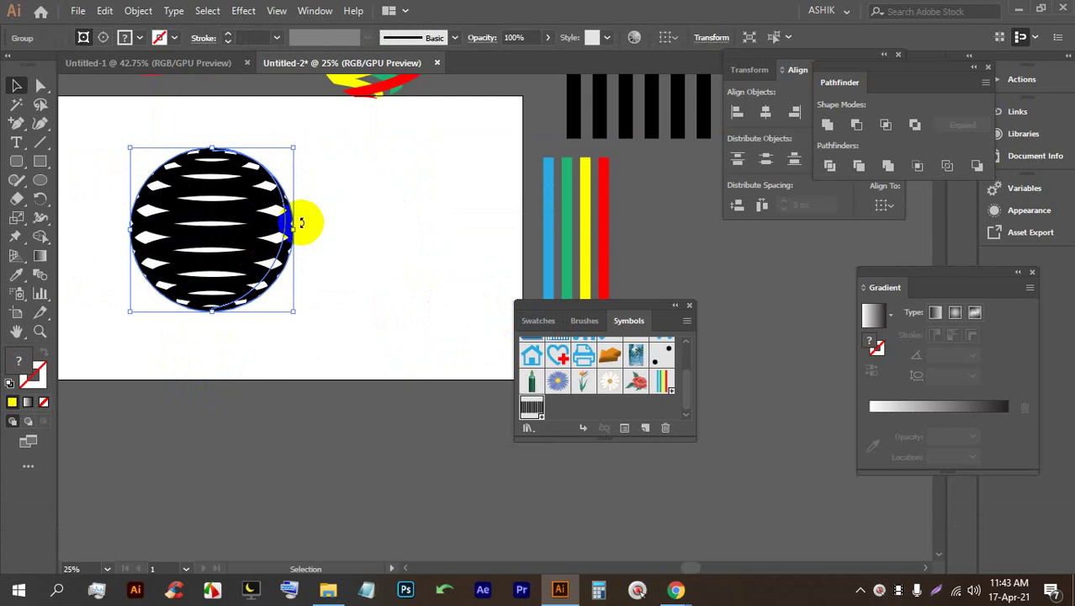
pyautogui.rightClick(290, 224)
pyautogui.click(334, 357)
pyautogui.click(363, 300)
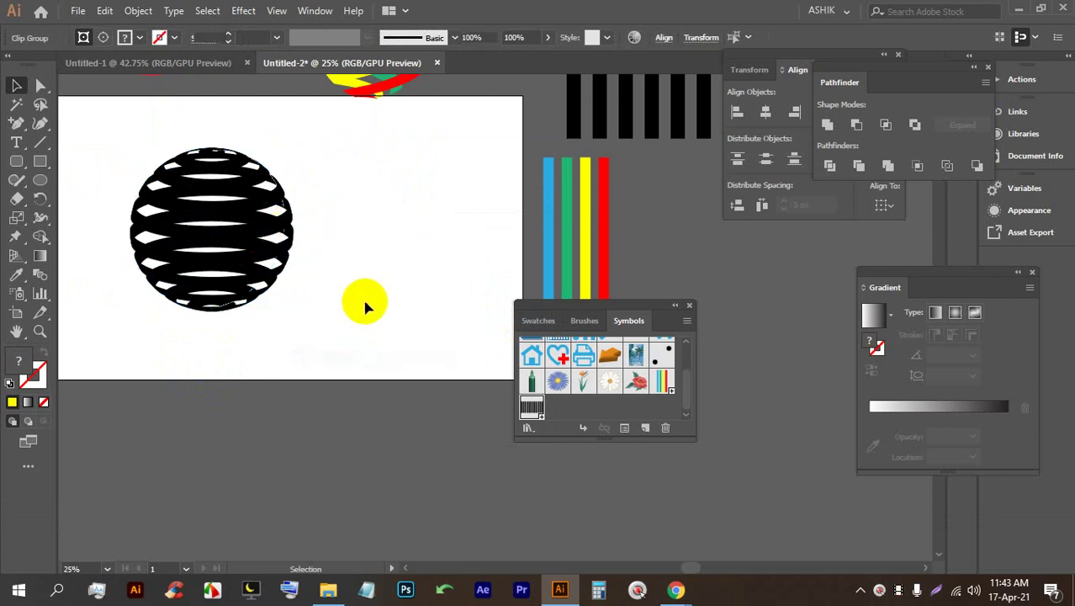
pyautogui.moveTo(288, 239); pyautogui.dragTo(486, 246)
pyautogui.click(335, 460)
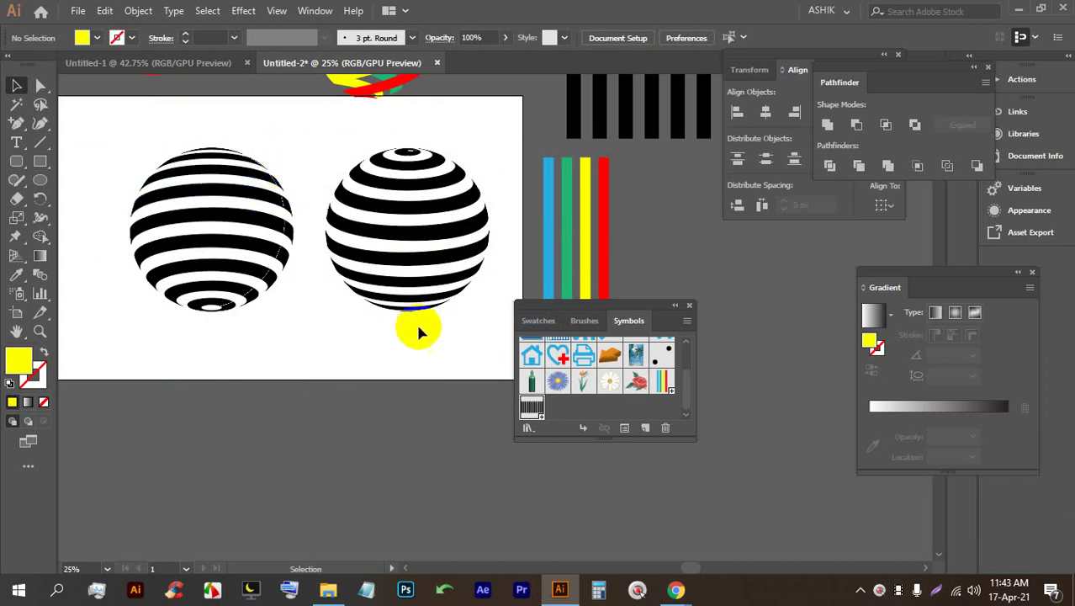
# Step: Try filling the right sphere's clip group with dark red, and undo the move and the fill
pyautogui.click(426, 249)
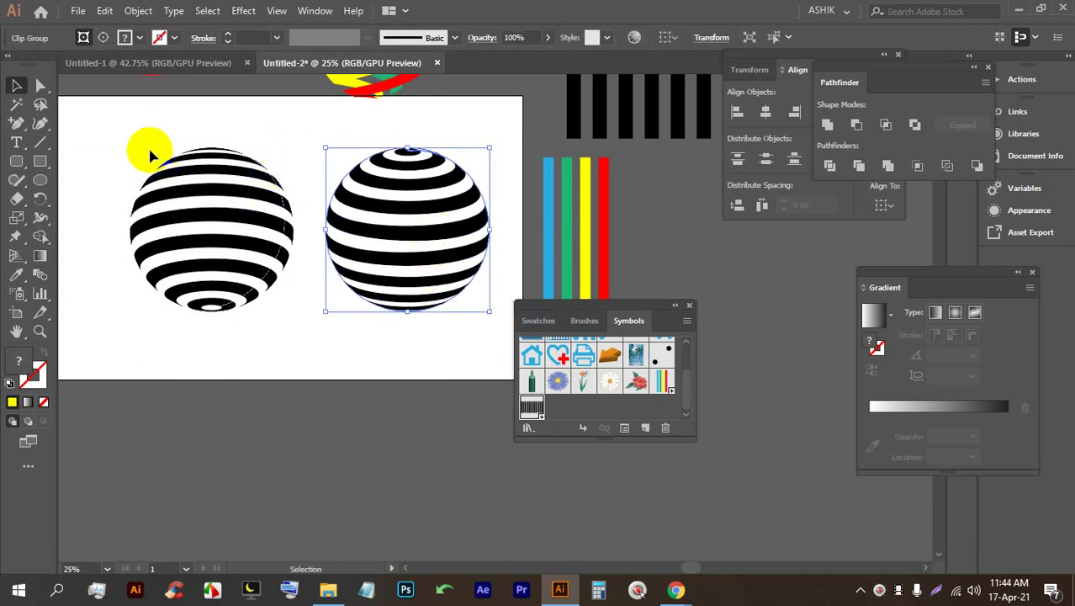
pyautogui.click(141, 39)
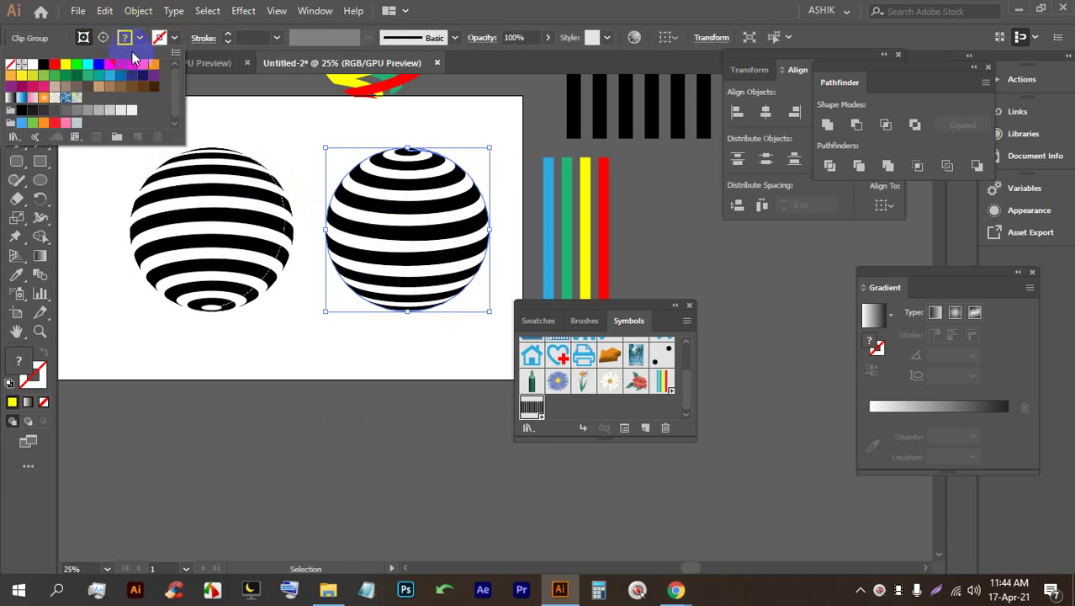
pyautogui.click(121, 66)
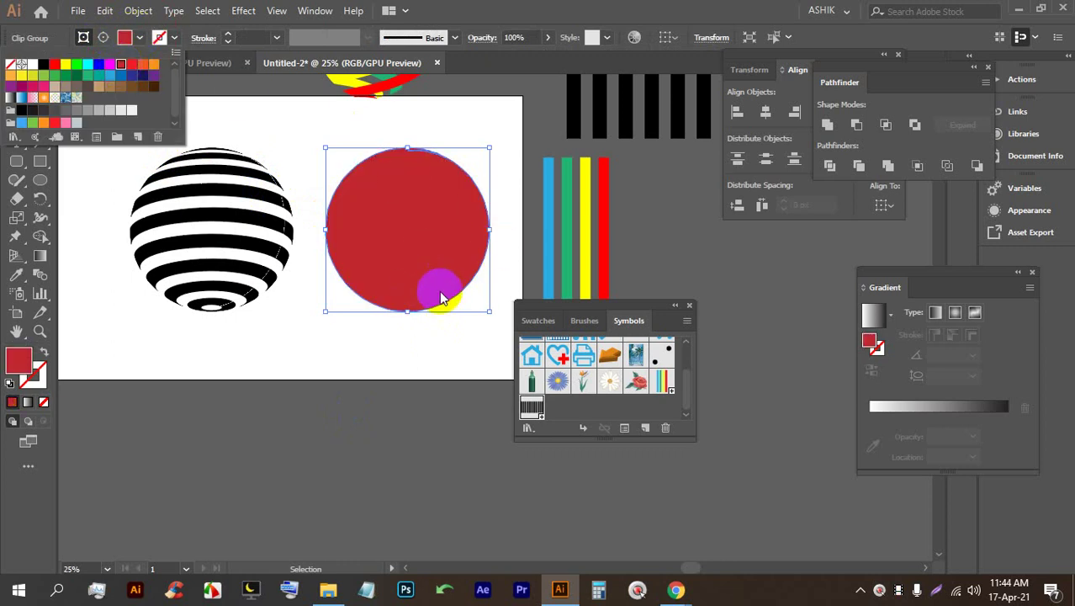
pyautogui.click(445, 390)
pyautogui.moveTo(419, 255); pyautogui.dragTo(424, 261)
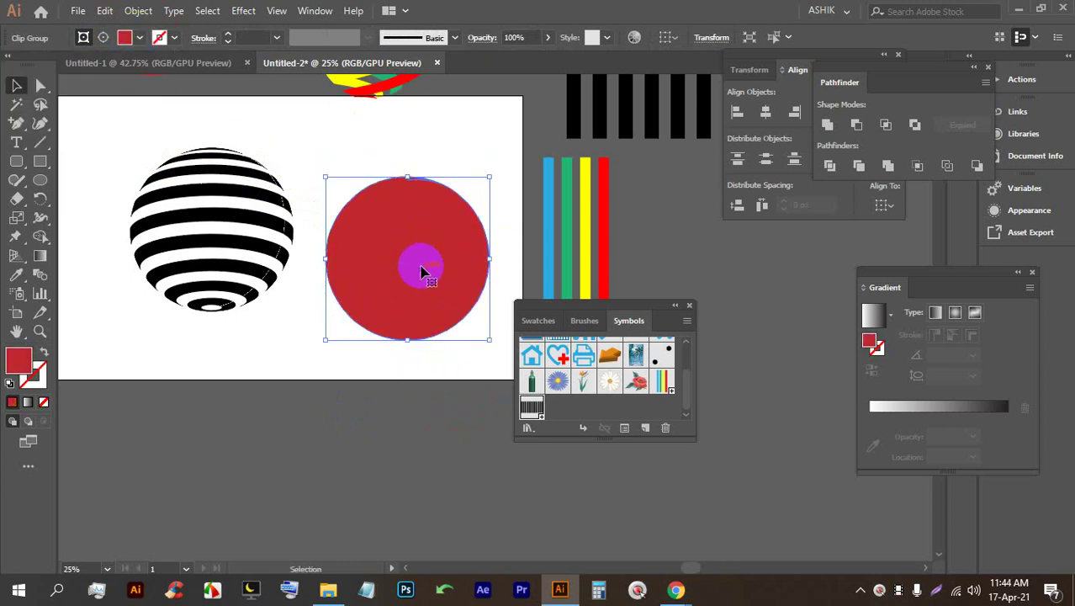
pyautogui.hotkey('ctrl', 'z')
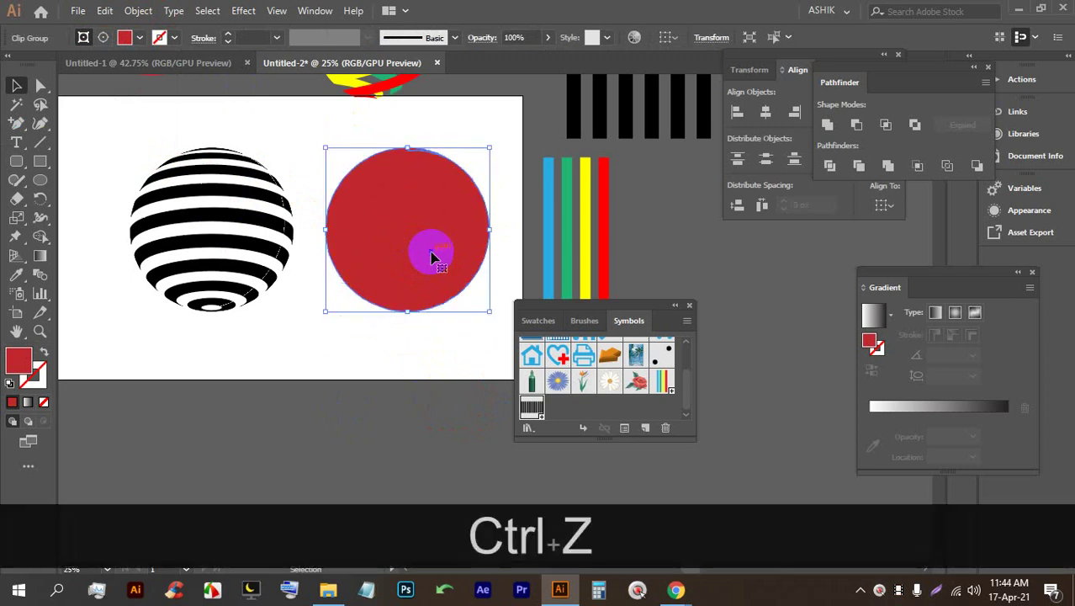
pyautogui.hotkey('ctrl', 'z')
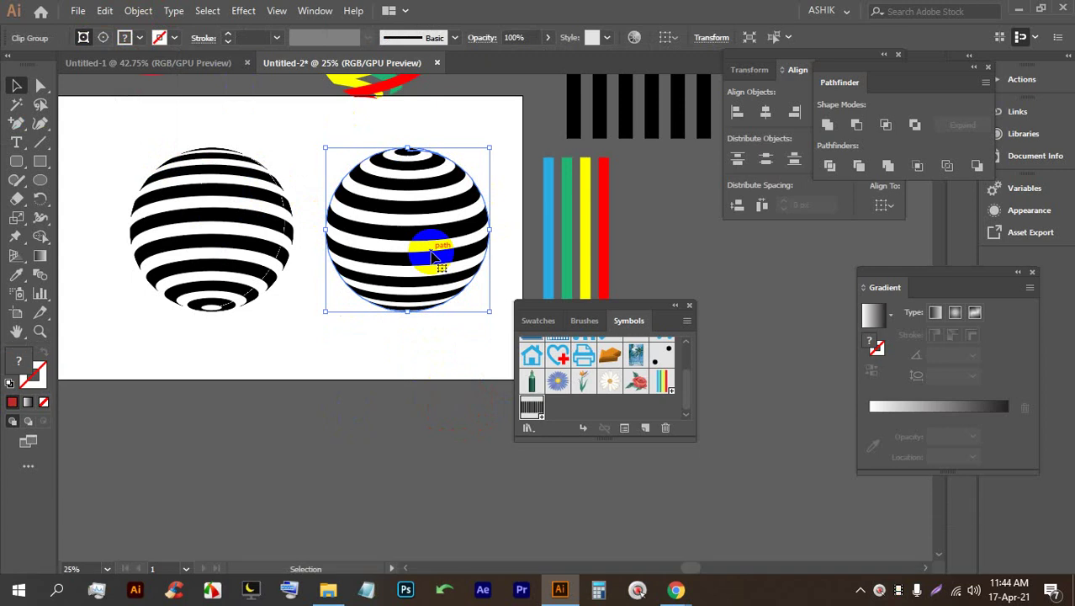
# Step: Fill the right sphere's clip group with yellow and release its clipping mask
pyautogui.moveTo(430, 250); pyautogui.dragTo(440, 222)
pyautogui.rightClick(445, 242)
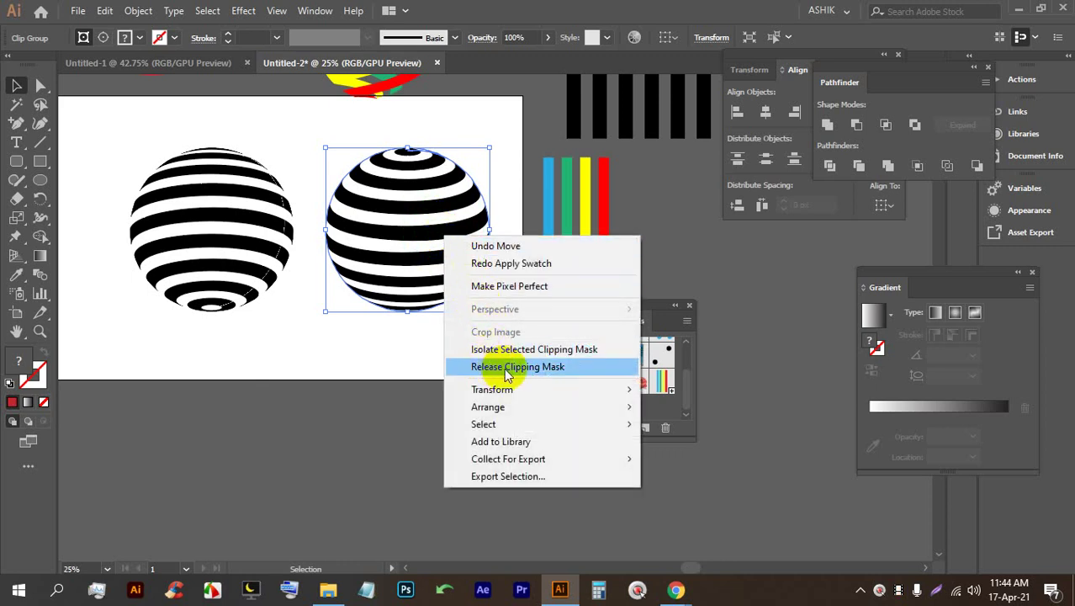
pyautogui.click(391, 360)
pyautogui.click(412, 283)
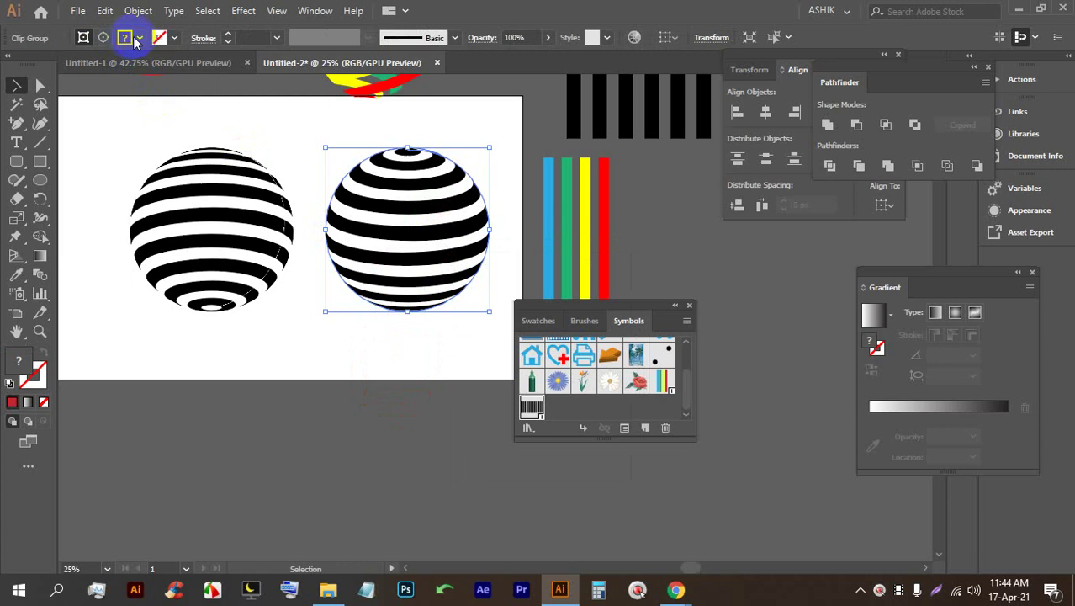
pyautogui.click(136, 39)
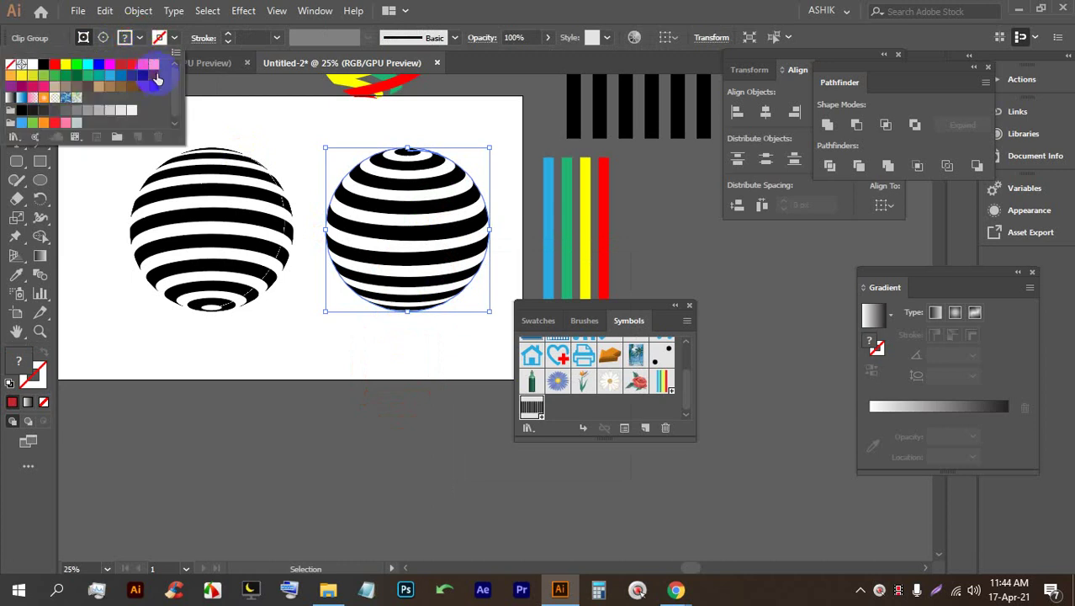
pyautogui.click(65, 66)
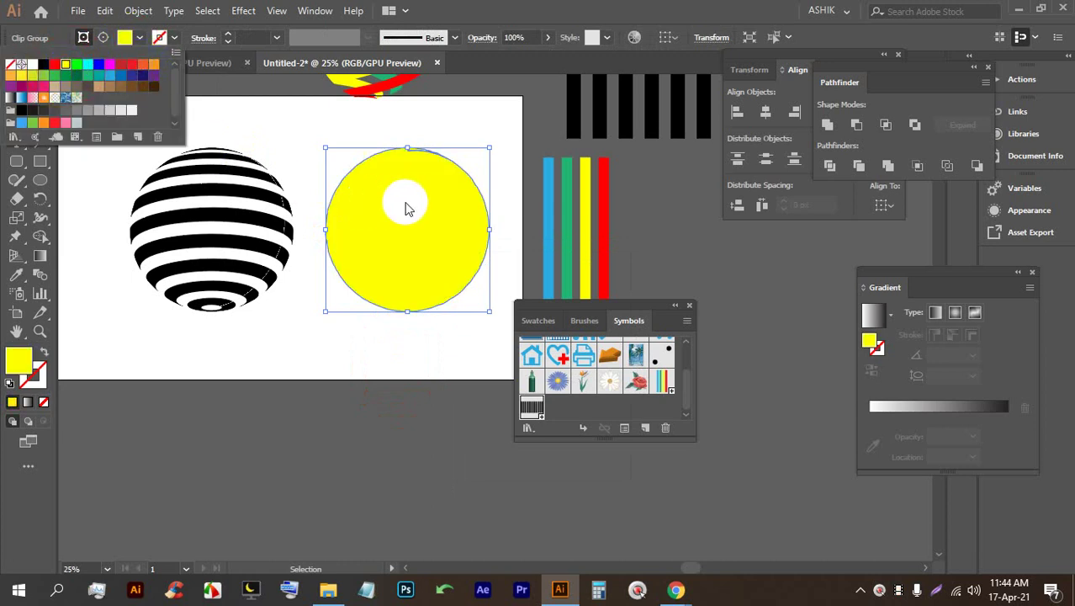
pyautogui.rightClick(406, 203)
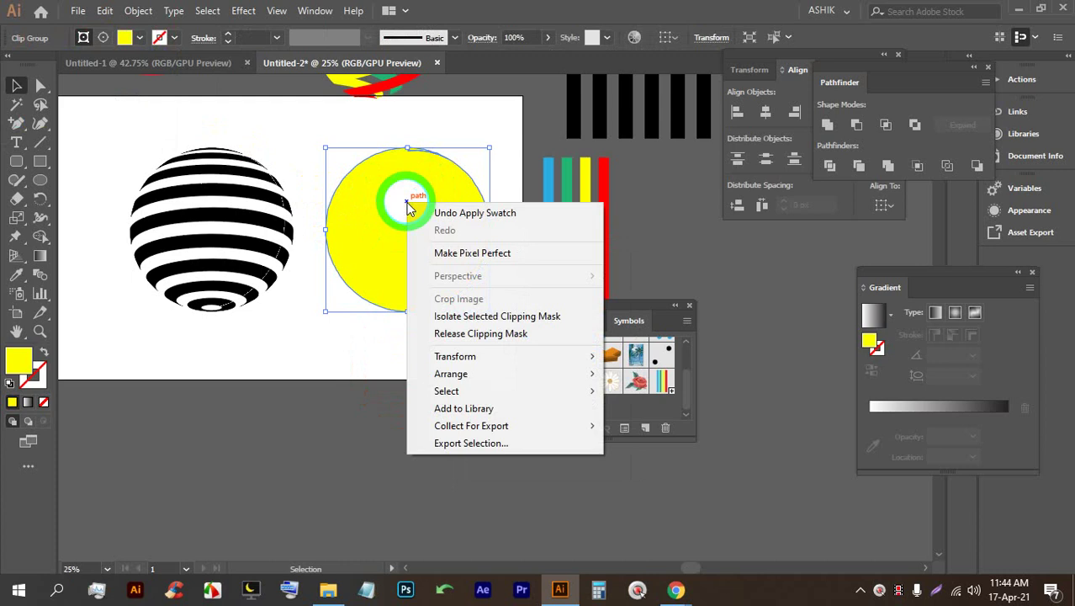
pyautogui.click(502, 335)
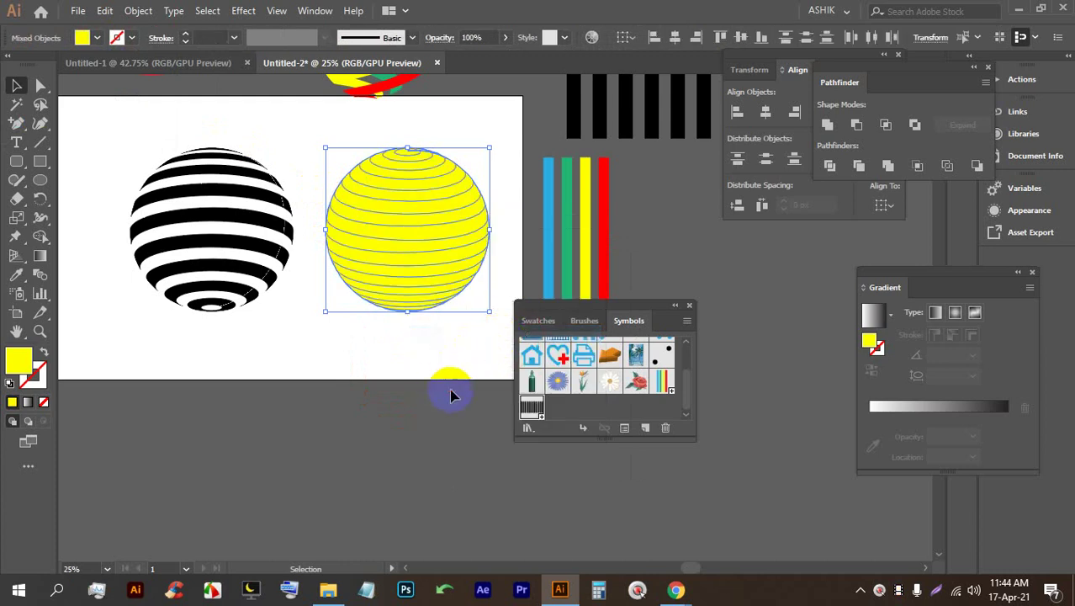
# Step: Pull the yellow stripes off the solid yellow disc, delete the disc, and return the stripes to the artboard
pyautogui.click(450, 395)
pyautogui.click(433, 208)
pyautogui.moveTo(433, 208); pyautogui.dragTo(421, 402)
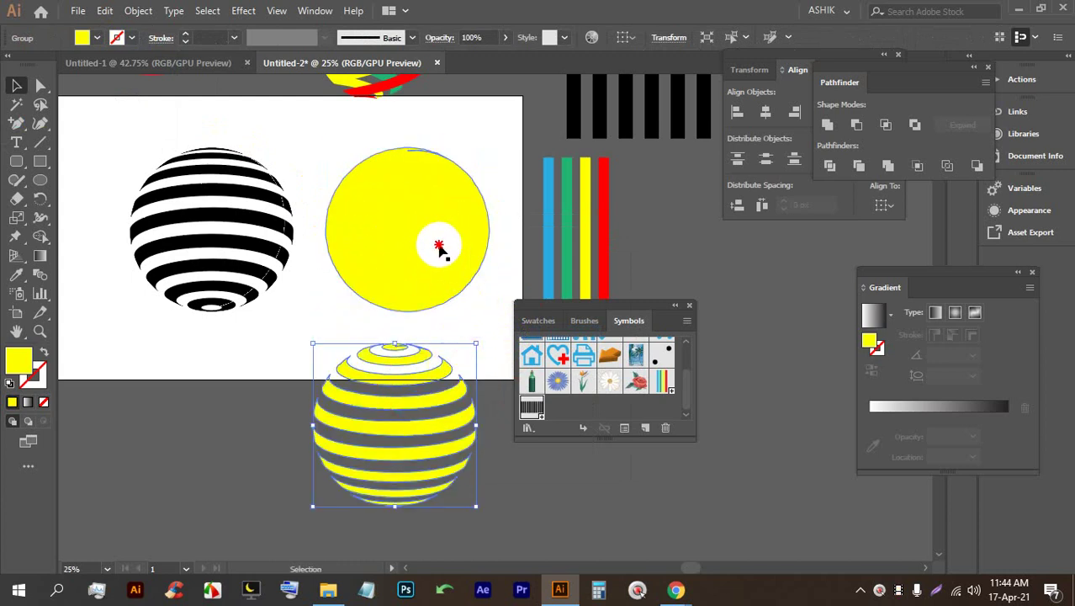
pyautogui.click(439, 244)
pyautogui.press('BackSpace')
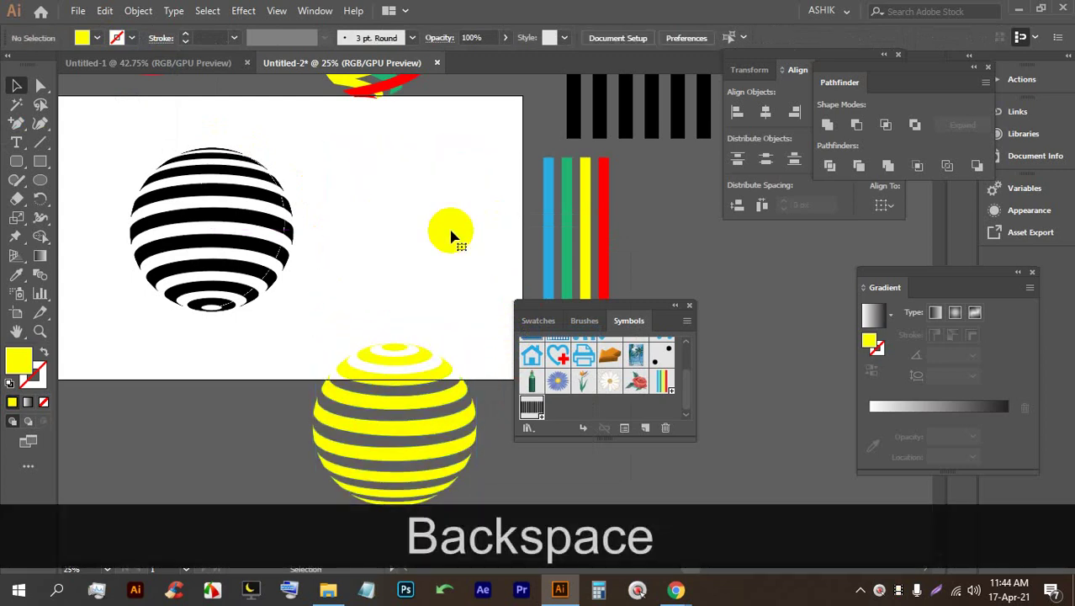
pyautogui.moveTo(408, 440); pyautogui.dragTo(409, 268)
# Step: Release the remaining black sphere's clipping mask and move its stripes down over the artboard's lower edge
pyautogui.click(238, 223)
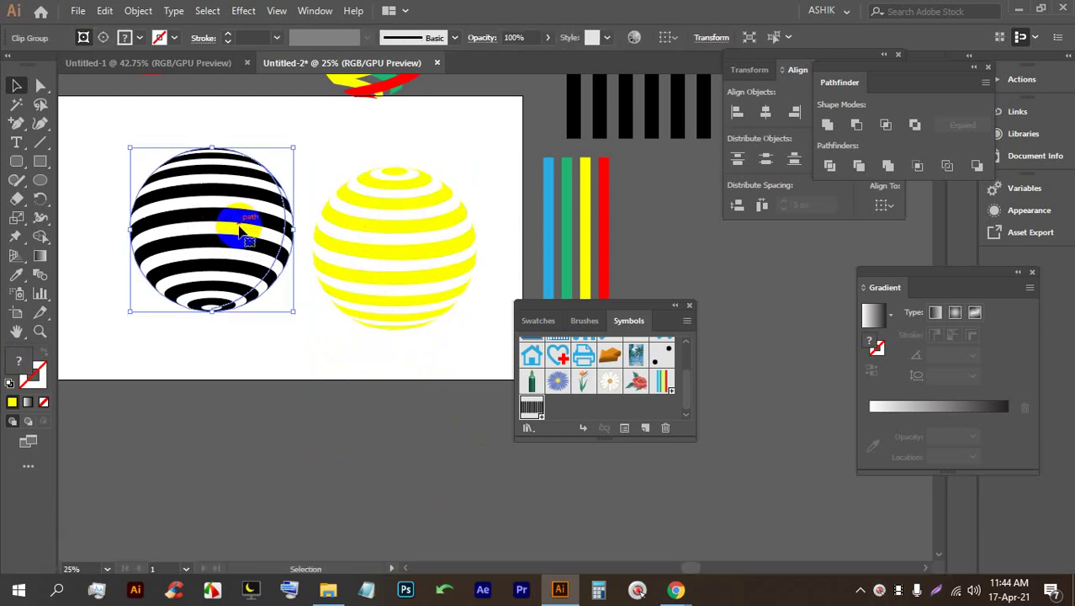
pyautogui.rightClick(240, 225)
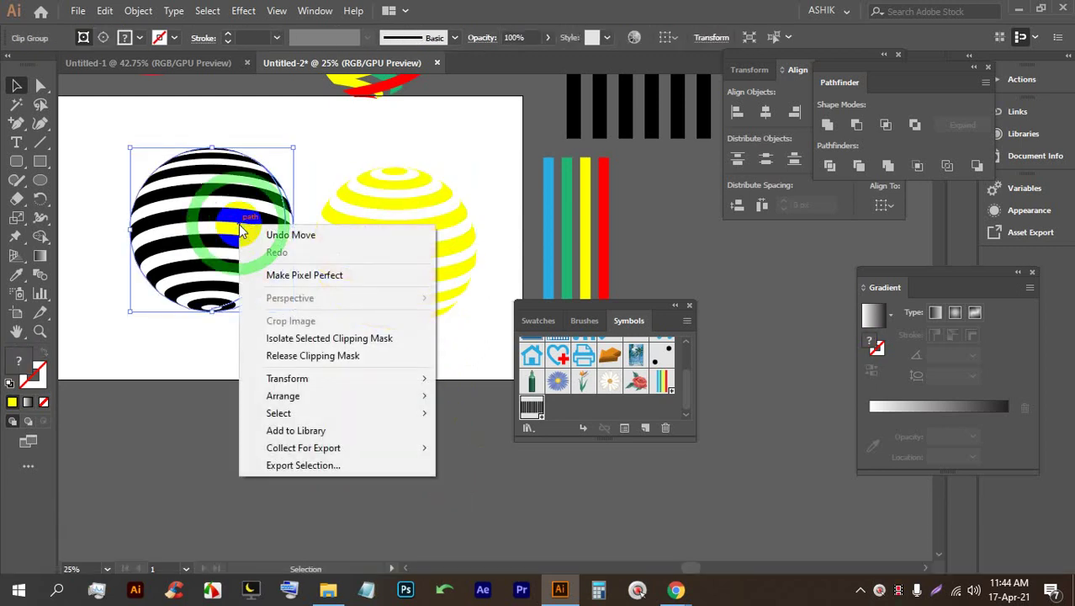
pyautogui.click(309, 354)
pyautogui.click(335, 370)
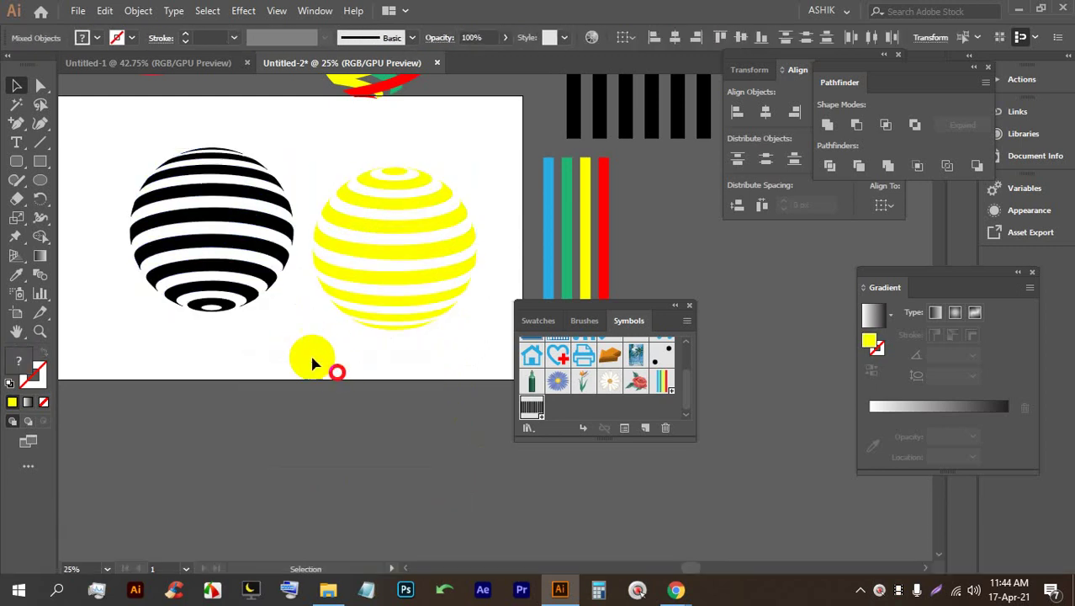
pyautogui.click(238, 224)
pyautogui.moveTo(238, 223); pyautogui.dragTo(394, 422)
# Step: Fill the unfilled circle left from the released clipping mask with light blue
pyautogui.click(118, 175)
pyautogui.click(97, 38)
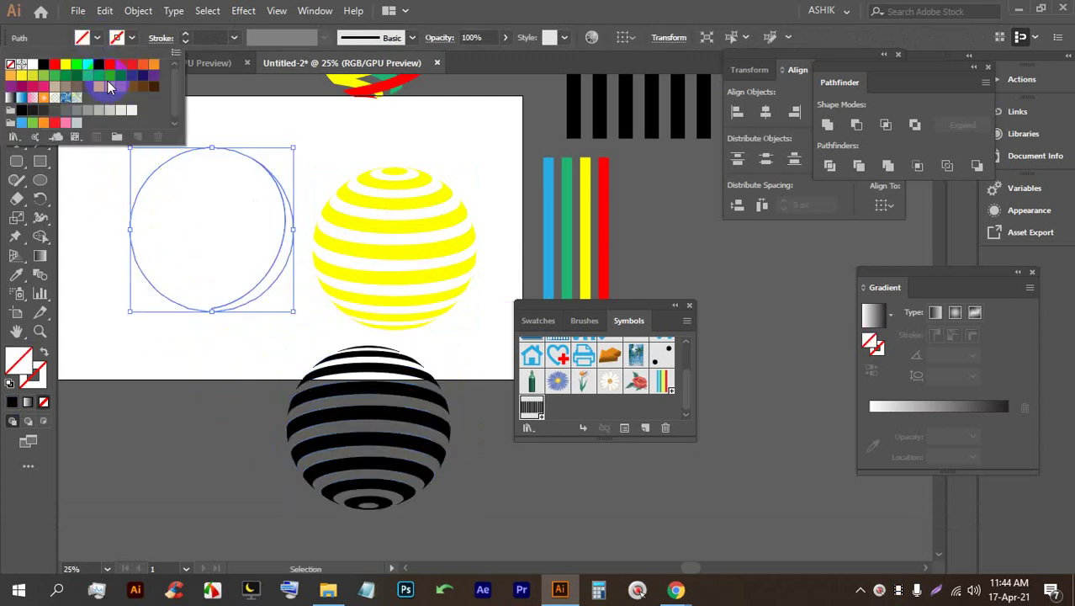
pyautogui.click(108, 77)
pyautogui.click(247, 371)
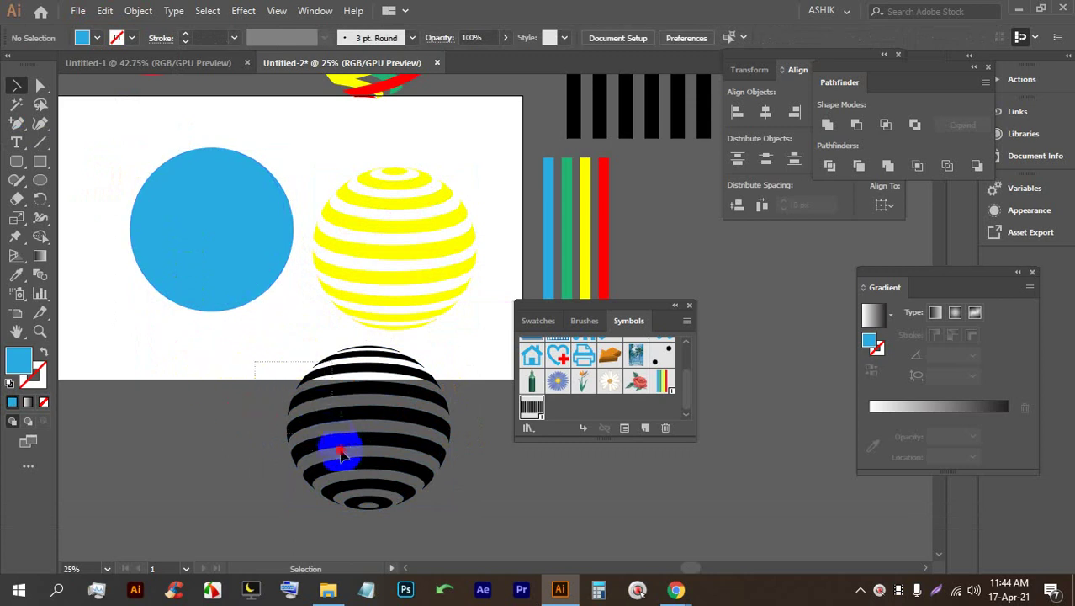
# Step: Fill the black sphere stripes with red and move them to the left below the blue disc
pyautogui.click(313, 446)
pyautogui.click(98, 39)
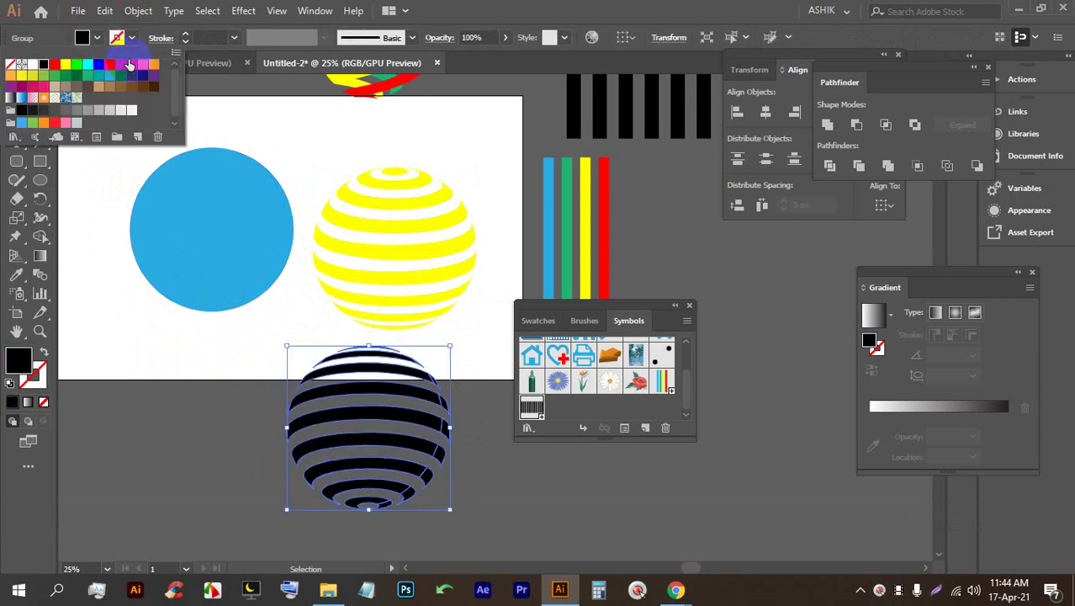
pyautogui.click(132, 67)
pyautogui.click(360, 352)
pyautogui.moveTo(368, 450); pyautogui.dragTo(318, 452)
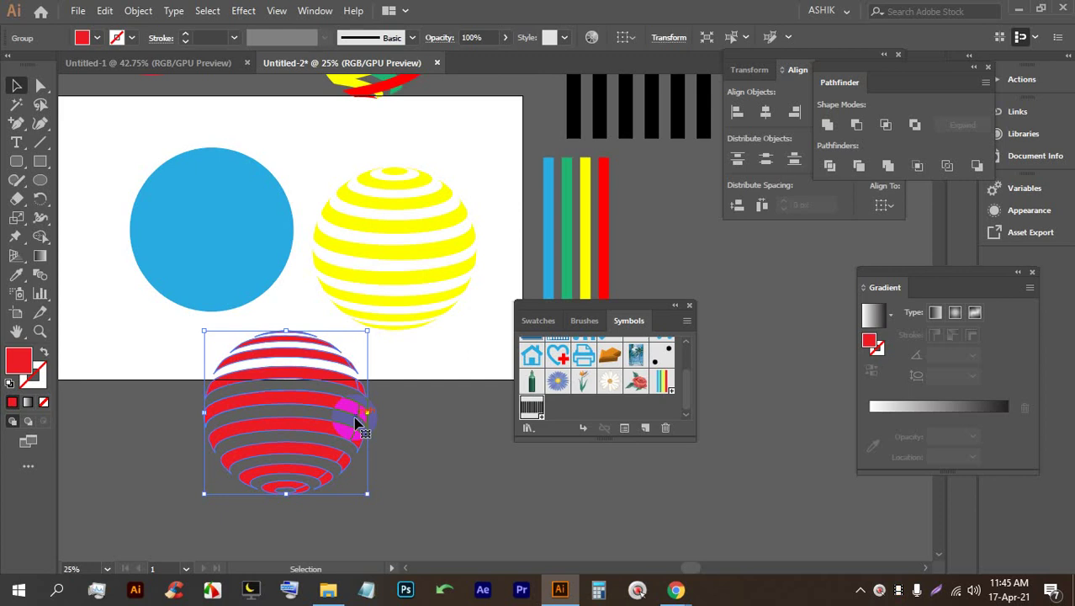
pyautogui.scroll(2, 273, 357)
pyautogui.scroll(-2, 273, 349)
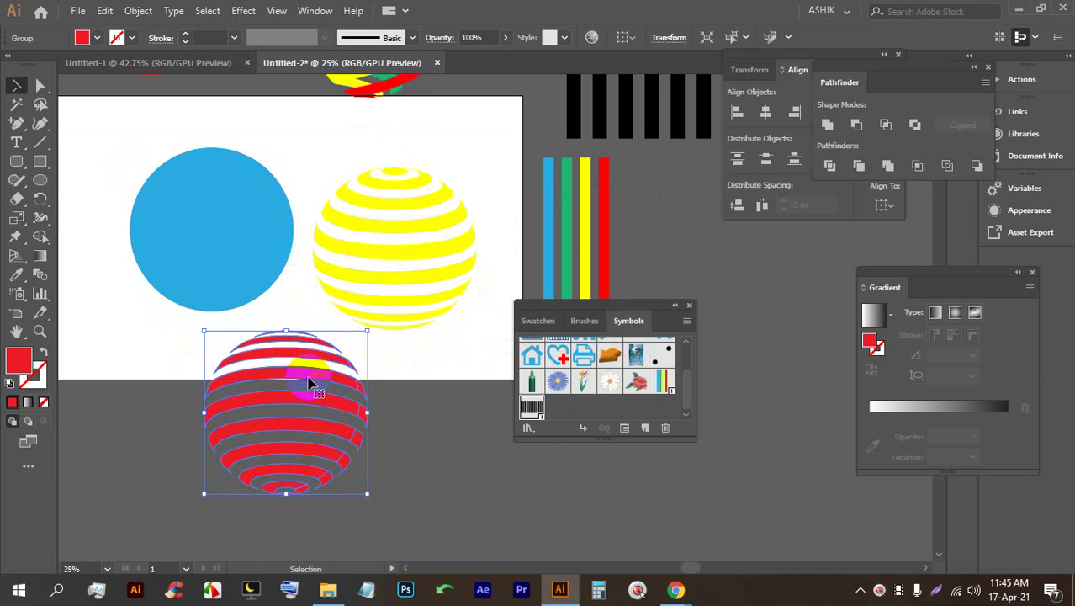
# Step: Move the blue disc out to the artboard's left edge and place the red striped sphere beside the yellow one
pyautogui.moveTo(252, 248); pyautogui.dragTo(91, 228)
pyautogui.moveTo(304, 408); pyautogui.dragTo(230, 275)
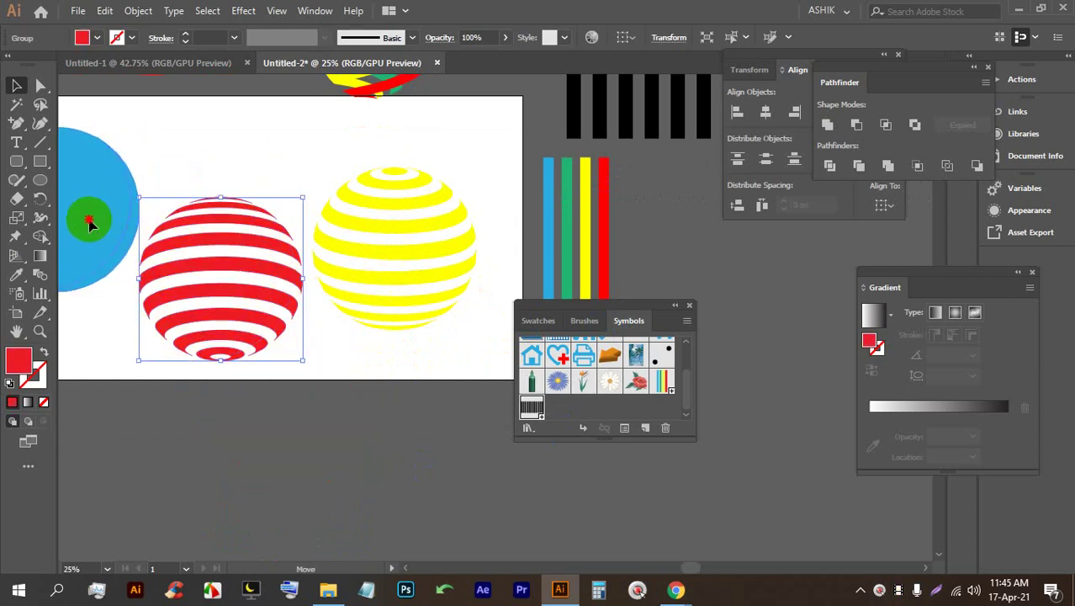
pyautogui.moveTo(92, 217); pyautogui.dragTo(77, 213)
pyautogui.click(97, 37)
pyautogui.click(84, 38)
# Step: Recolour the yellow sphere stripes light orange and line the red striped sphere up level with them
pyautogui.click(330, 164)
pyautogui.click(382, 194)
pyautogui.click(100, 38)
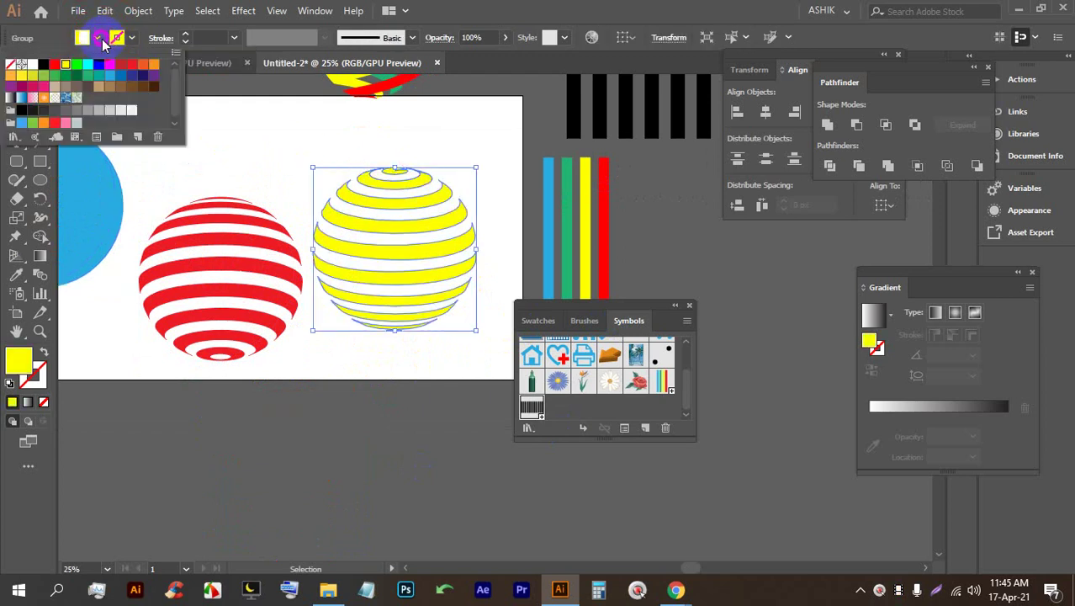
pyautogui.click(141, 68)
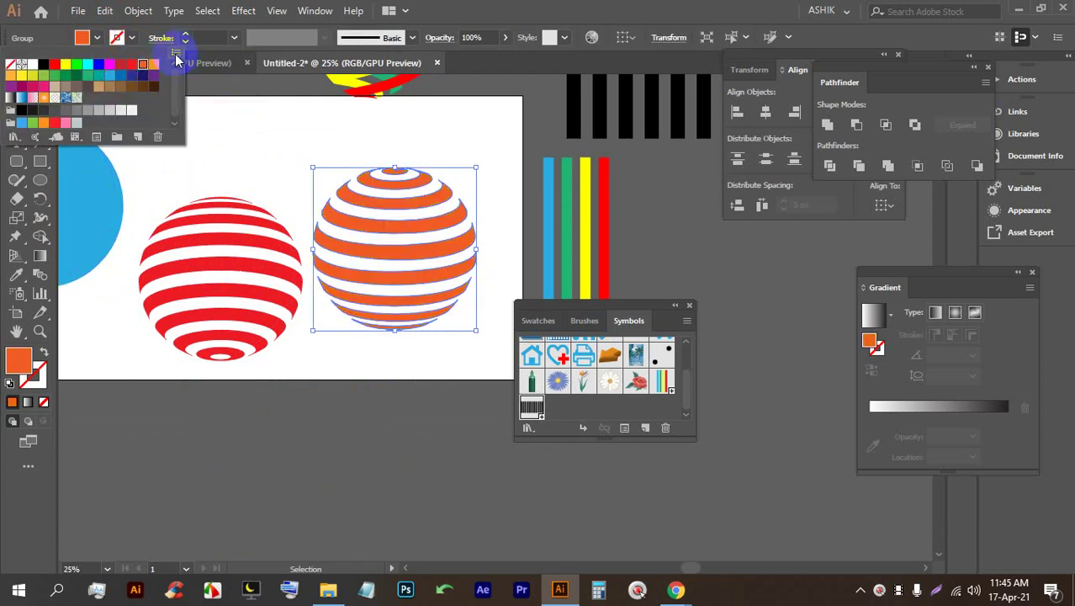
pyautogui.click(153, 63)
pyautogui.click(276, 144)
pyautogui.moveTo(239, 305); pyautogui.dragTo(229, 269)
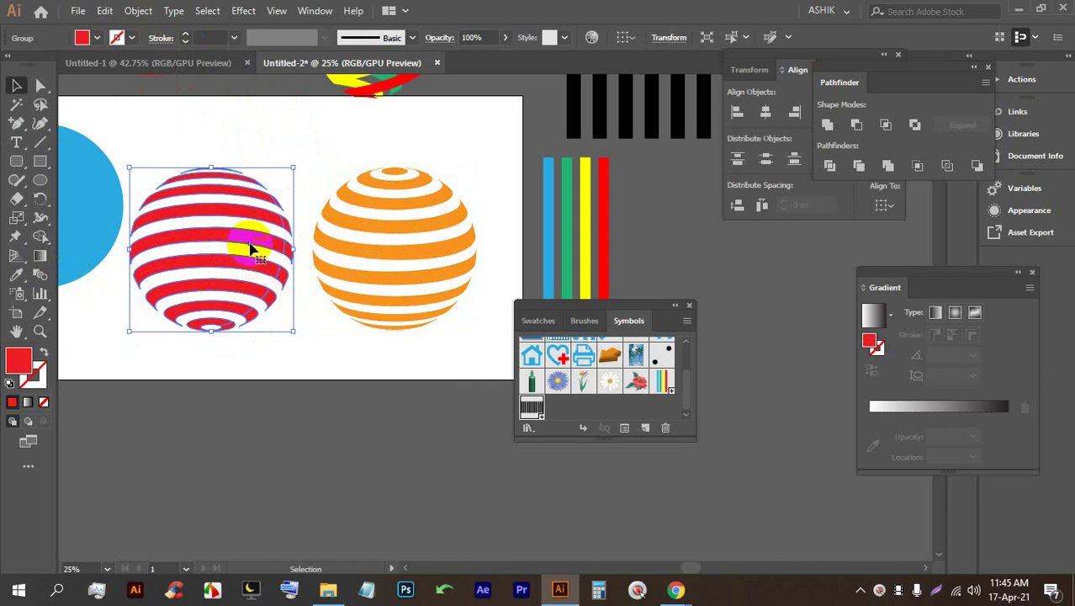
# Step: Move the red striped sphere onto the orange one and bring the orange stripes roughly over it
pyautogui.moveTo(250, 247); pyautogui.dragTo(431, 241)
pyautogui.scroll(2, 485, 231)
pyautogui.scroll(1, 485, 228)
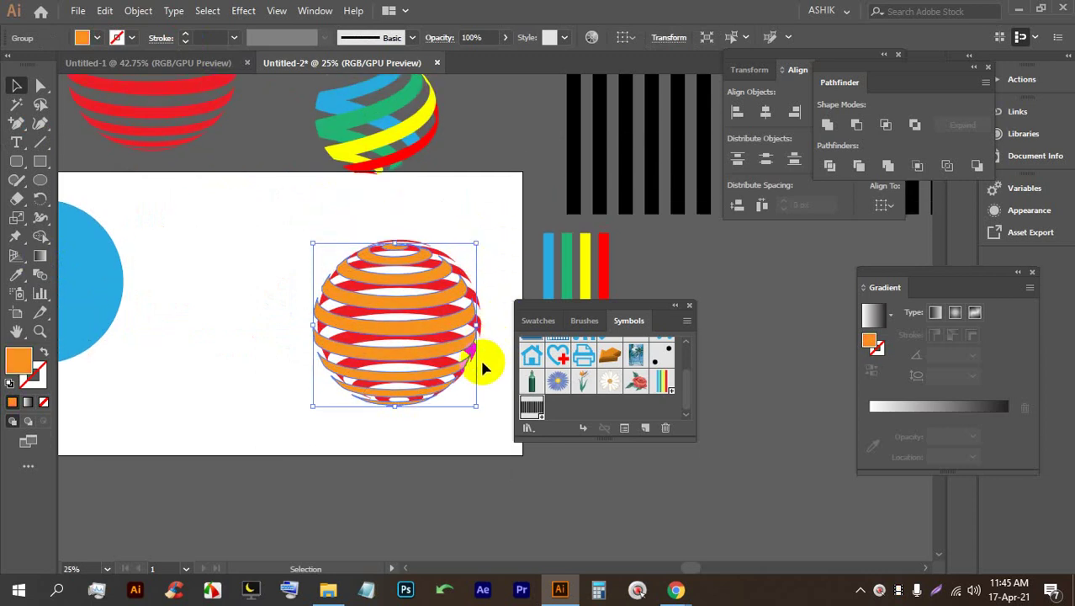
pyautogui.keyDown('alt'); pyautogui.scroll(2, 444, 358); pyautogui.keyUp('alt')
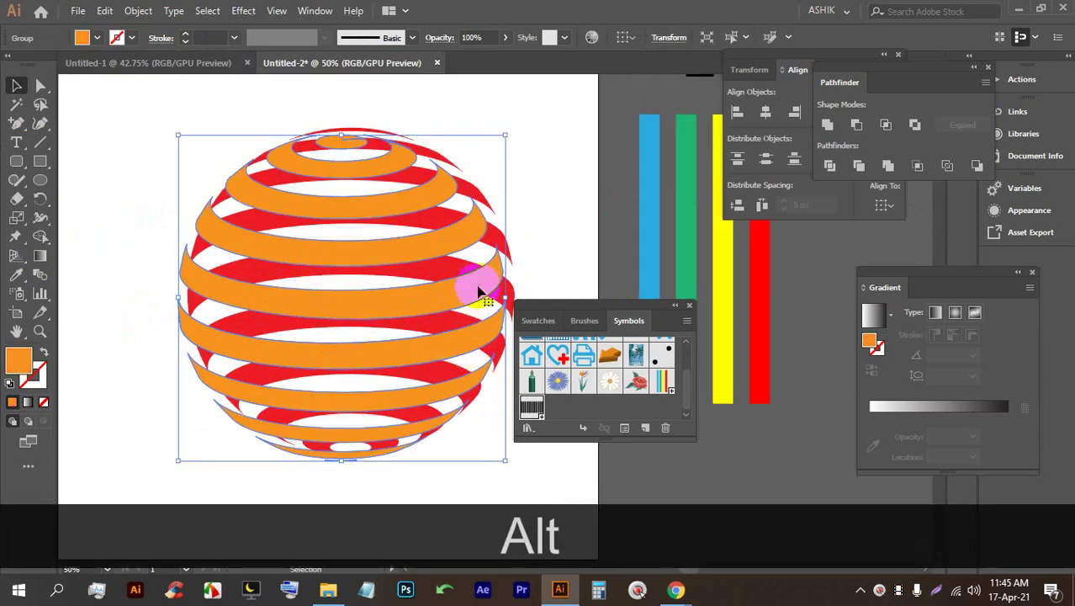
pyautogui.moveTo(639, 311); pyautogui.dragTo(743, 298)
pyautogui.moveTo(468, 290)
pyautogui.mouseDown()
pyautogui.moveTo(492, 288)
pyautogui.moveTo(492, 274)
pyautogui.moveTo(484, 284)
pyautogui.mouseUp()
pyautogui.click(257, 306)
pyautogui.click(253, 353)
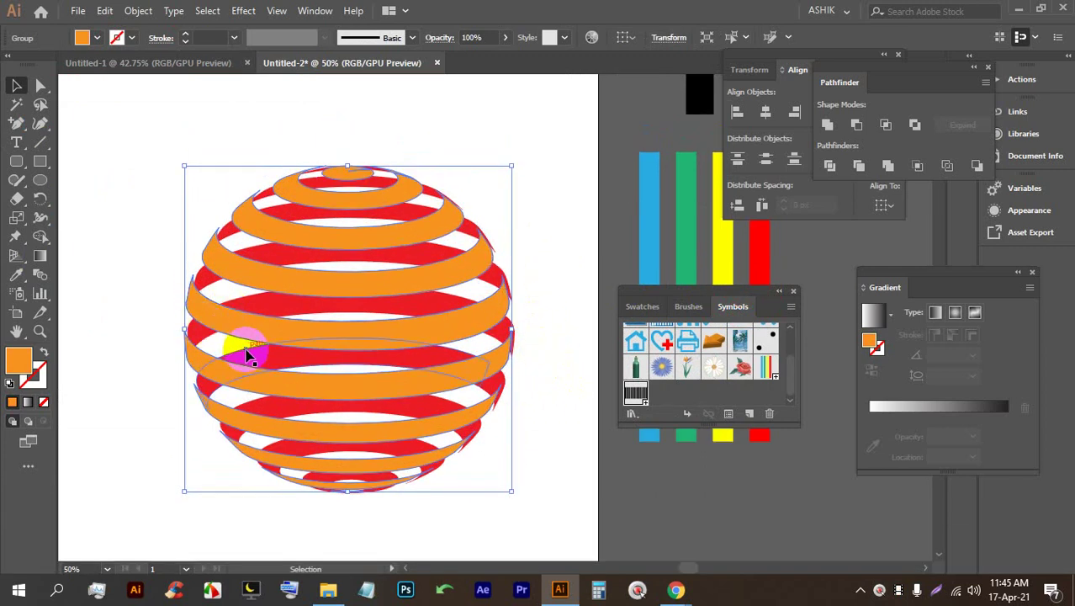
# Step: Nudge the orange stripes slightly right and down until their edges line up with the red stripes
pyautogui.click(443, 402)
pyautogui.press('Right')
pyautogui.press('Right')
pyautogui.press('Right')
pyautogui.press('Right')
pyautogui.press('Right')
pyautogui.press('Right')
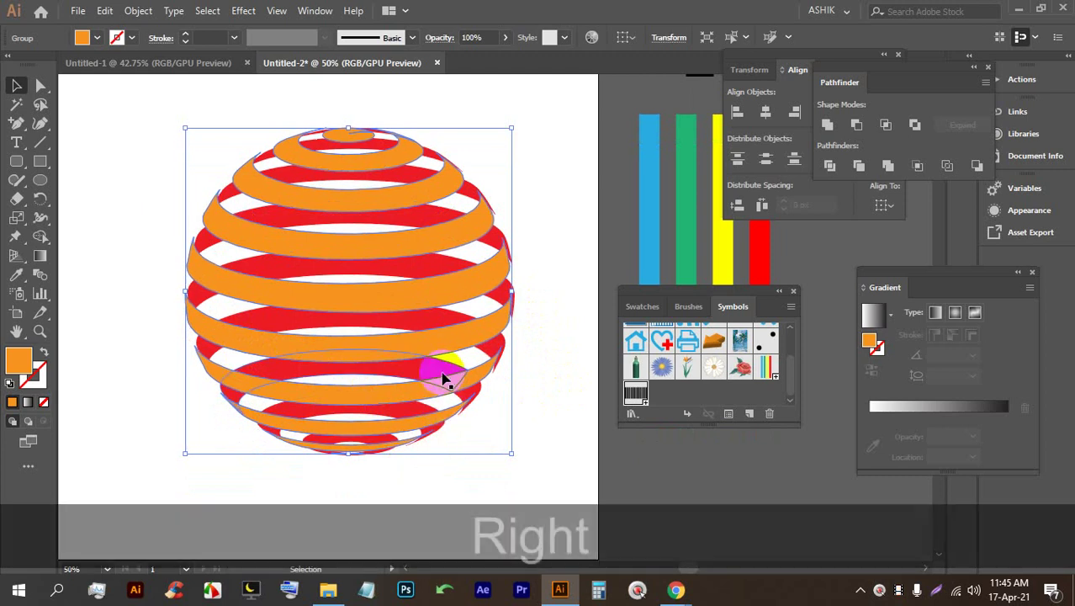
pyautogui.press('Right')
pyautogui.press('Down')
pyautogui.press('Down')
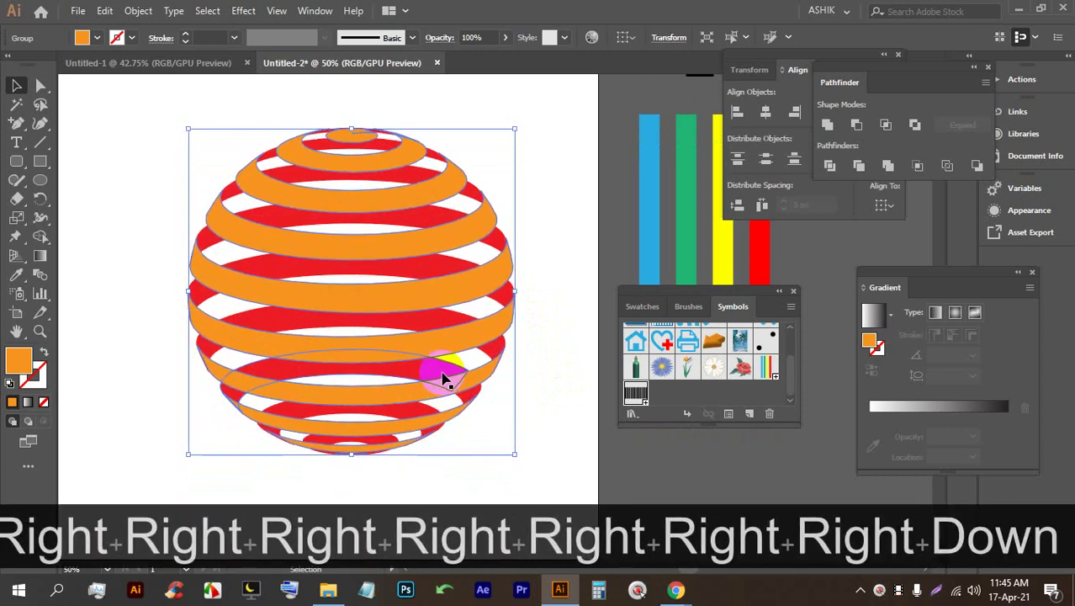
pyautogui.click(556, 427)
pyautogui.scroll(-1, 510, 324)
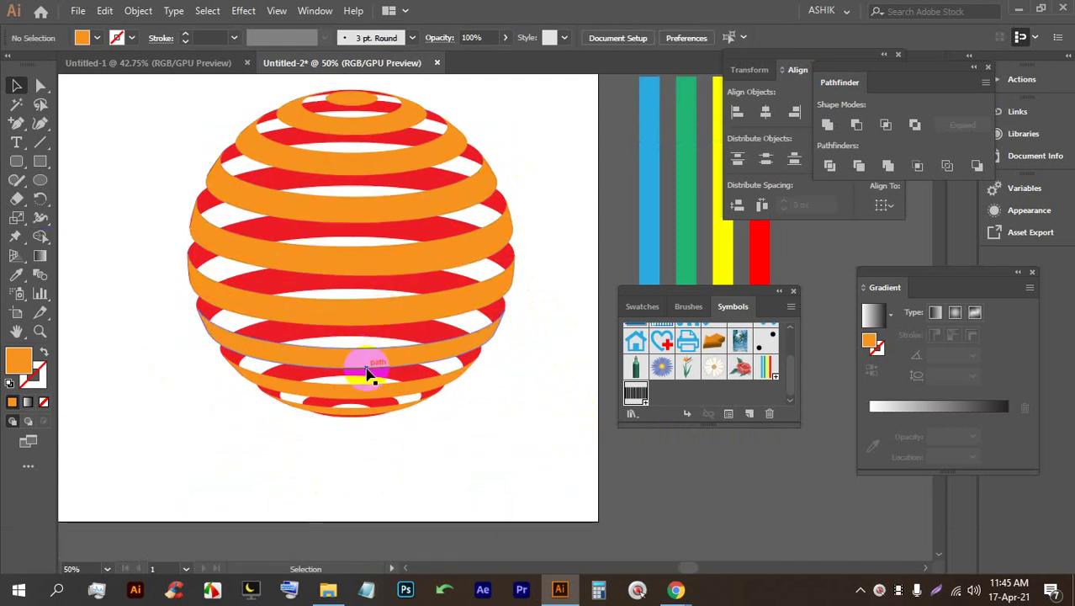
# Step: Ungroup the orange stripes and delete the two topmost ones from the combined sphere
pyautogui.rightClick(359, 212)
pyautogui.click(332, 211)
pyautogui.rightClick(332, 211)
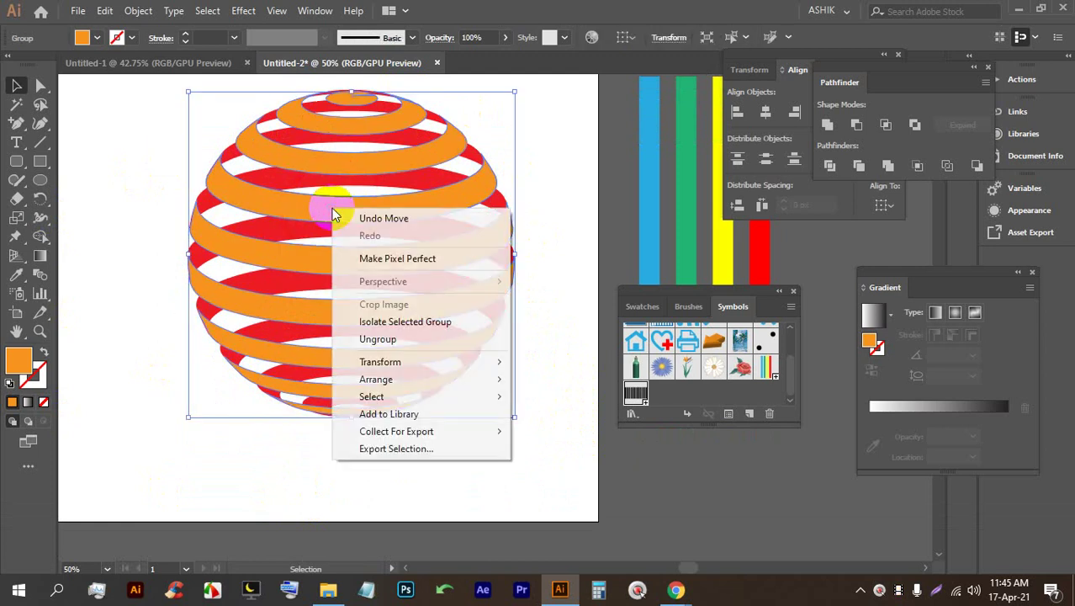
pyautogui.click(378, 339)
pyautogui.click(547, 187)
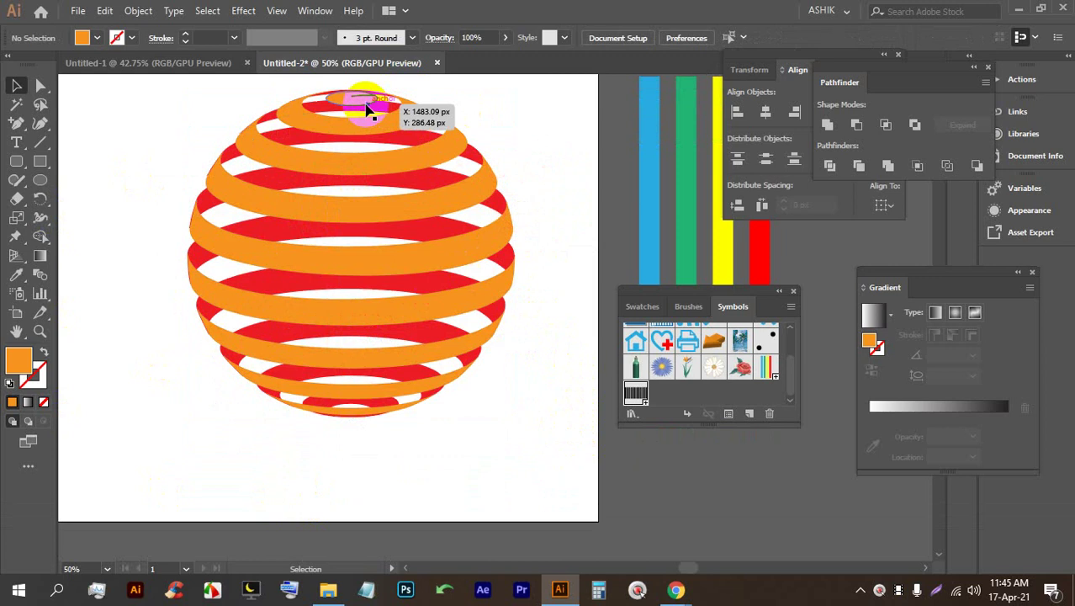
pyautogui.click(360, 101)
pyautogui.press('BackSpace')
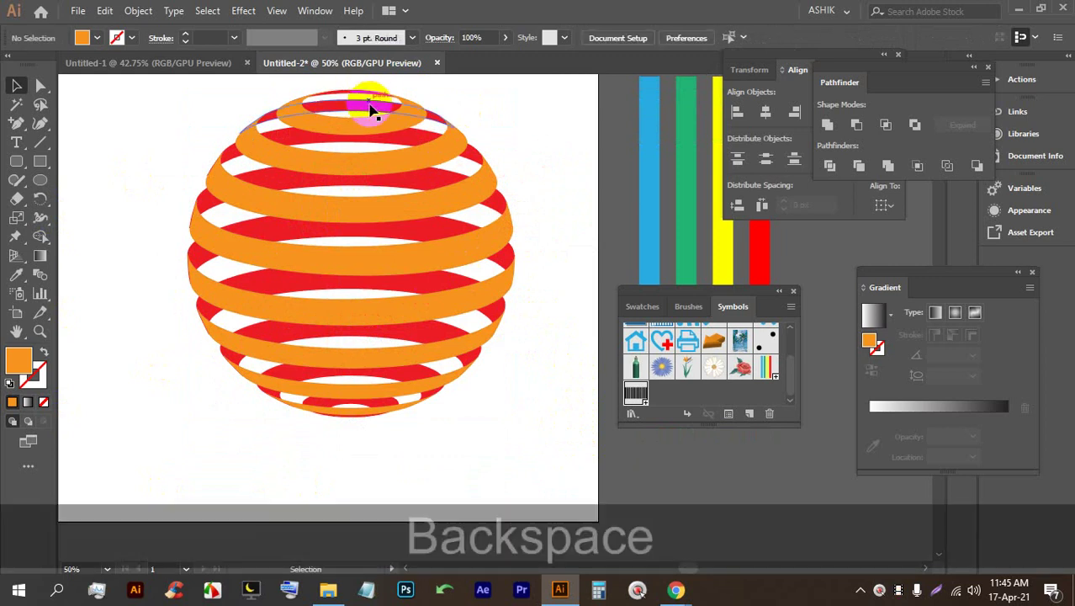
pyautogui.click(377, 103)
pyautogui.press('BackSpace')
# Step: Ungroup the red stripes and delete their two topmost pieces, along with the highest remaining orange stripe
pyautogui.click(375, 94)
pyautogui.rightClick(375, 94)
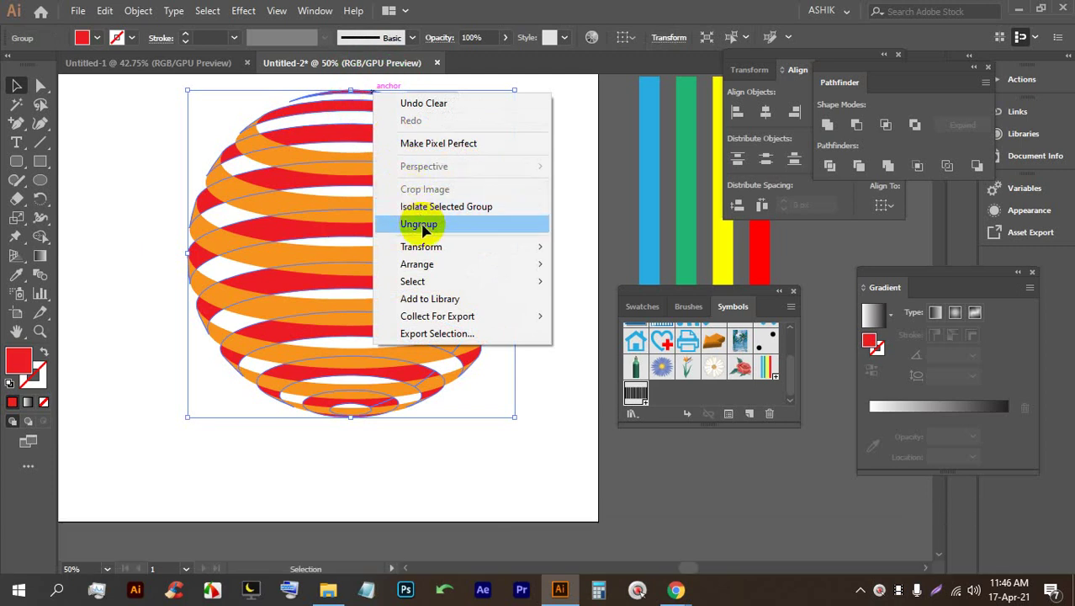
pyautogui.click(425, 224)
pyautogui.click(568, 156)
pyautogui.click(383, 95)
pyautogui.press('BackSpace')
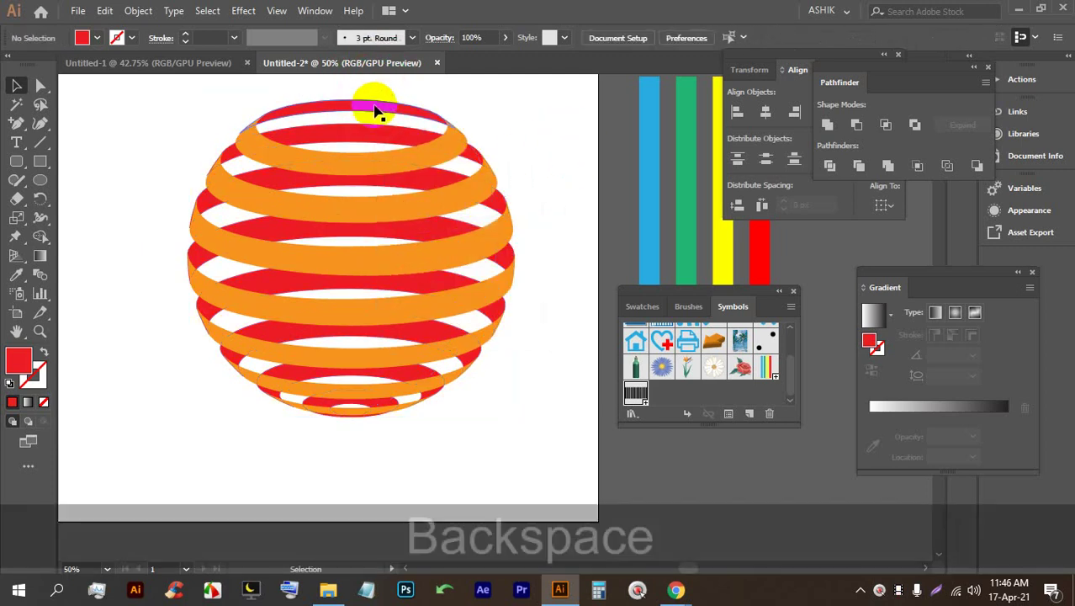
pyautogui.click(375, 116)
pyautogui.press('BackSpace')
pyautogui.click(431, 154)
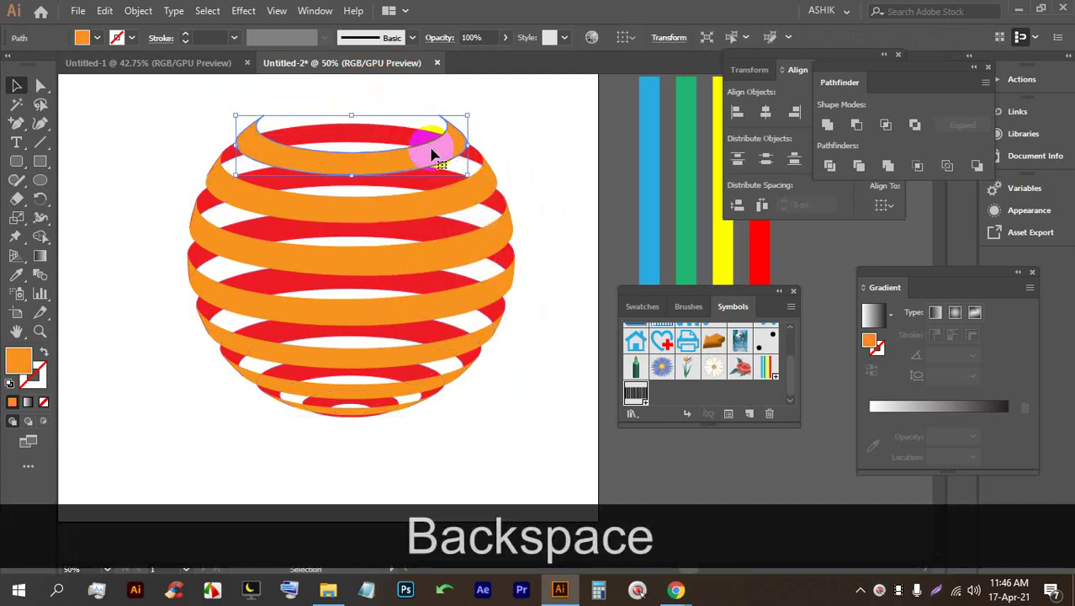
pyautogui.press('BackSpace')
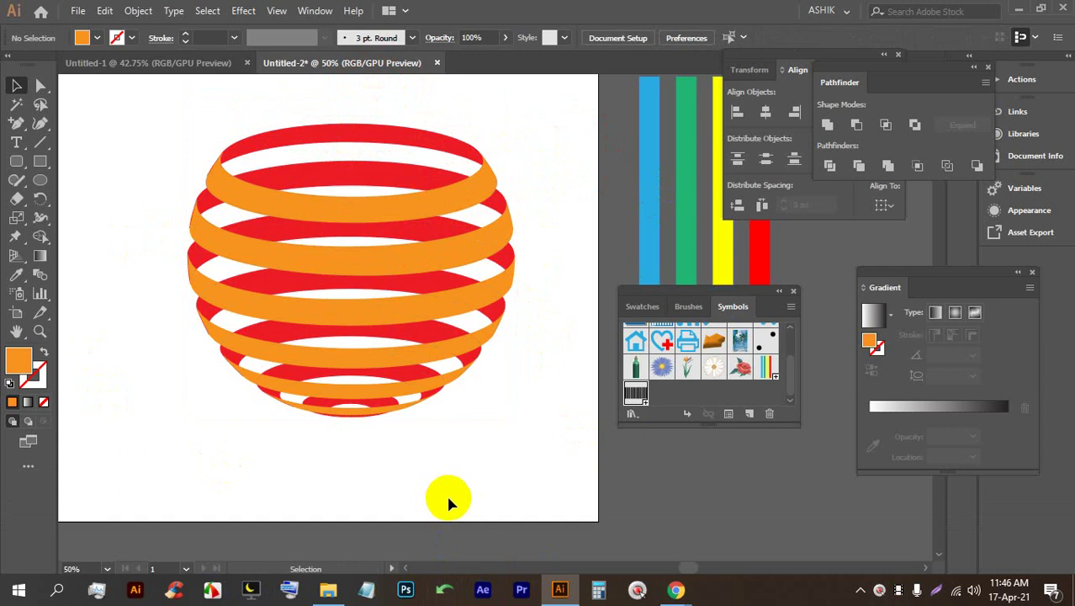
# Step: Delete all the remaining red and orange stripes of the combined sphere
pyautogui.moveTo(487, 481); pyautogui.dragTo(281, 110)
pyautogui.press('BackSpace')
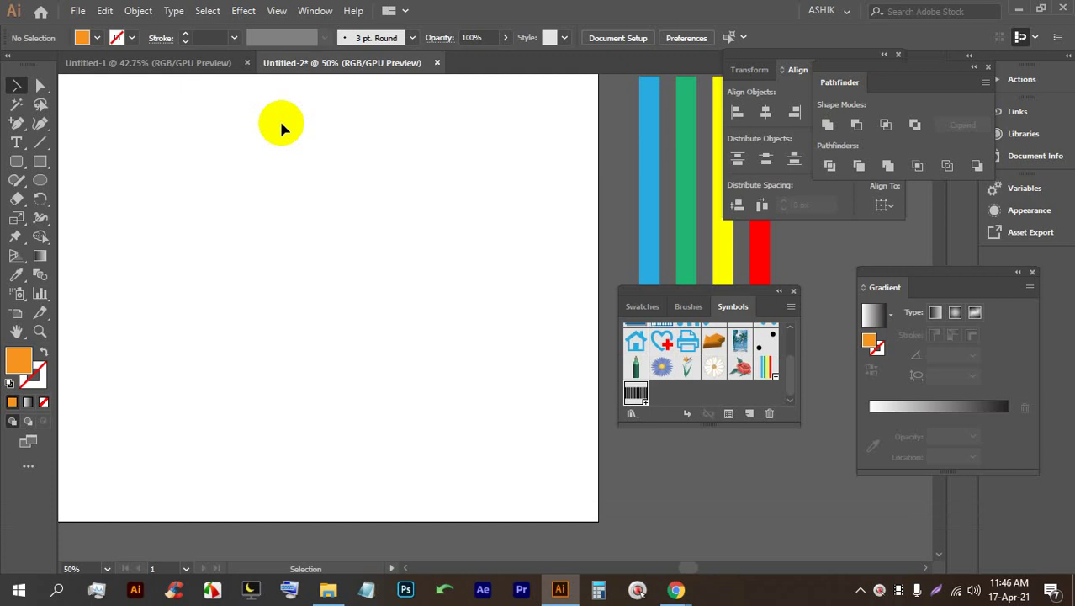
pyautogui.scroll(-1, 351, 141)
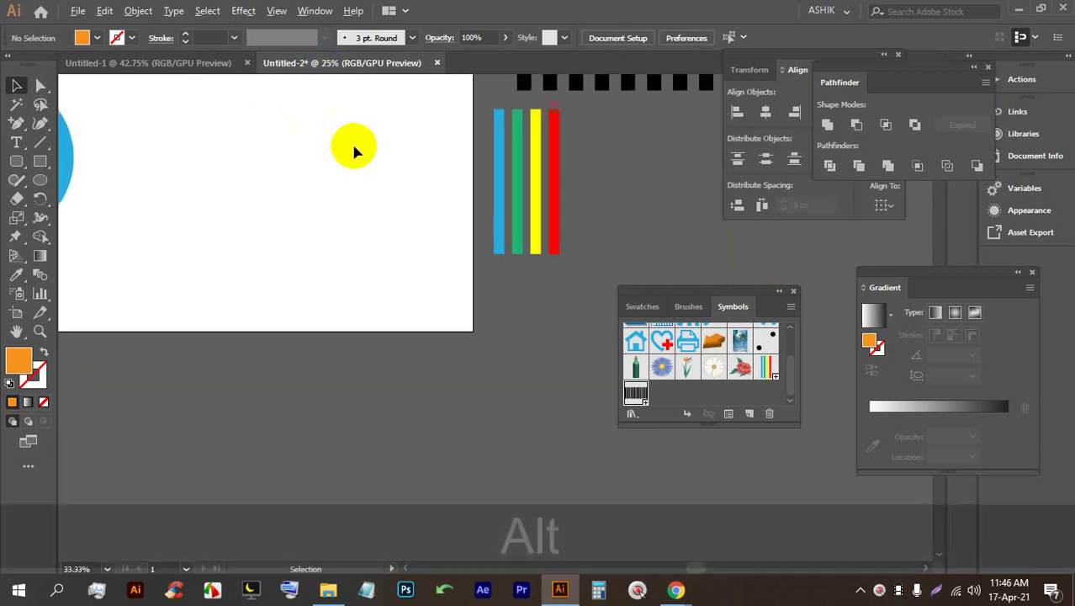
# Step: Draw a new orange circle on the empty part of the artboard to the right of the blue disc
pyautogui.press('alt')
pyautogui.press('space')
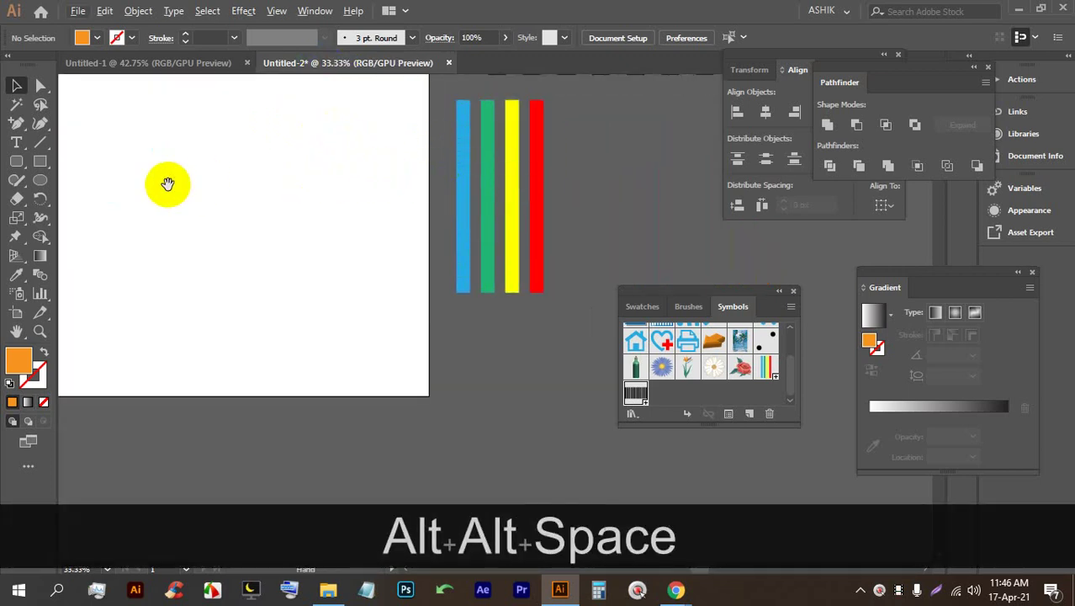
pyautogui.moveTo(163, 185); pyautogui.dragTo(242, 211)
pyautogui.click(40, 182)
pyautogui.moveTo(195, 151); pyautogui.dragTo(355, 311)
# Step: Draw a vertical line extending past the orange circle and align both horizontally by their centres
pyautogui.click(40, 141)
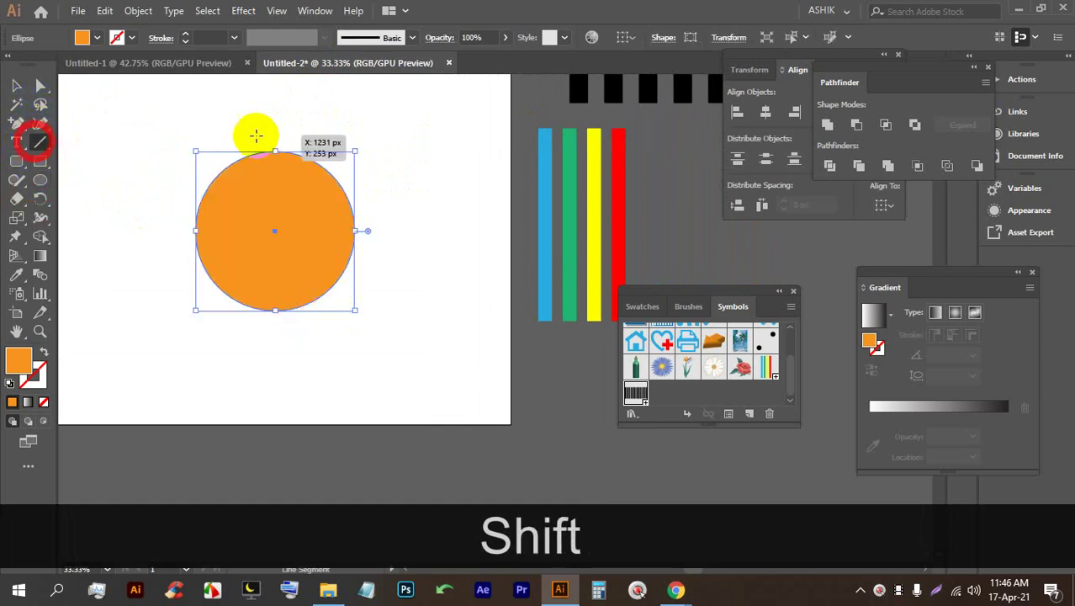
pyautogui.moveTo(270, 115); pyautogui.dragTo(291, 390)
pyautogui.click(14, 85)
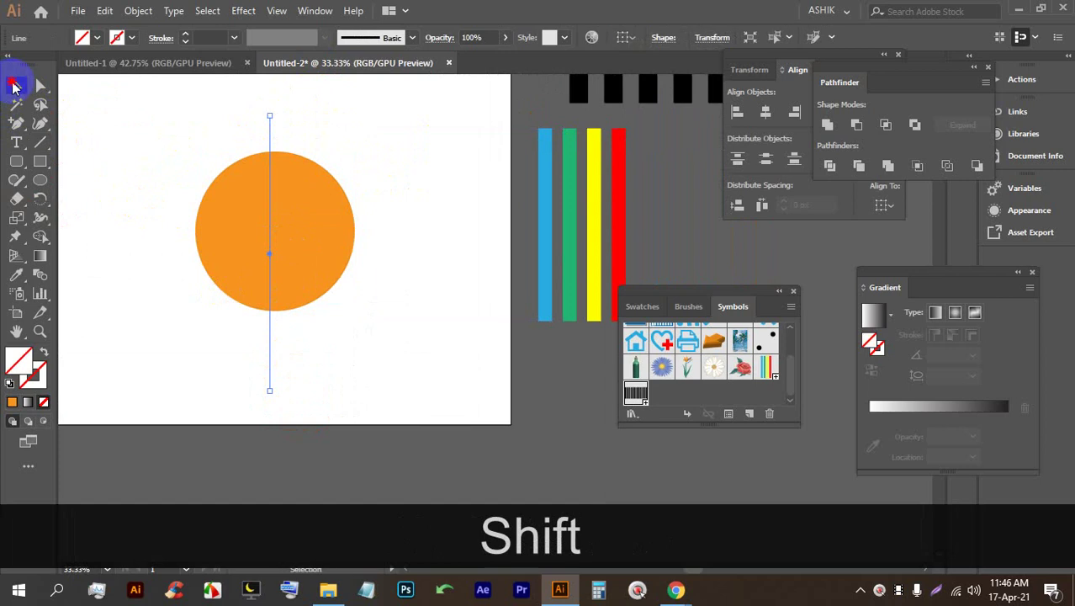
pyautogui.moveTo(145, 124); pyautogui.dragTo(360, 312)
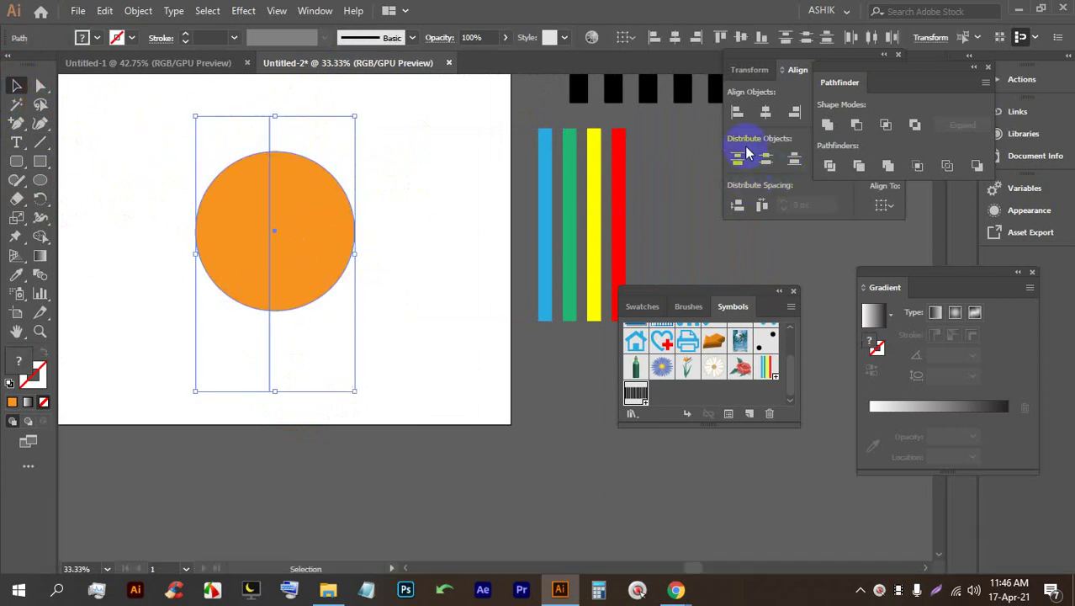
pyautogui.click(765, 114)
# Step: Cut away the circle's left half and the protruding line ends with the Shape Builder tool
pyautogui.scroll(1, 324, 179)
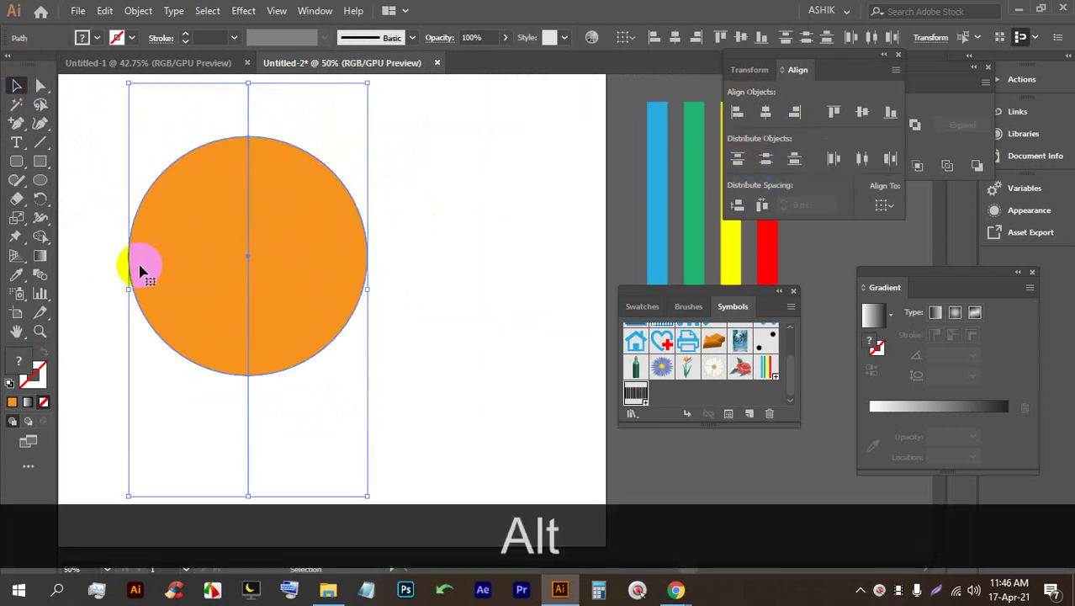
pyautogui.click(40, 237)
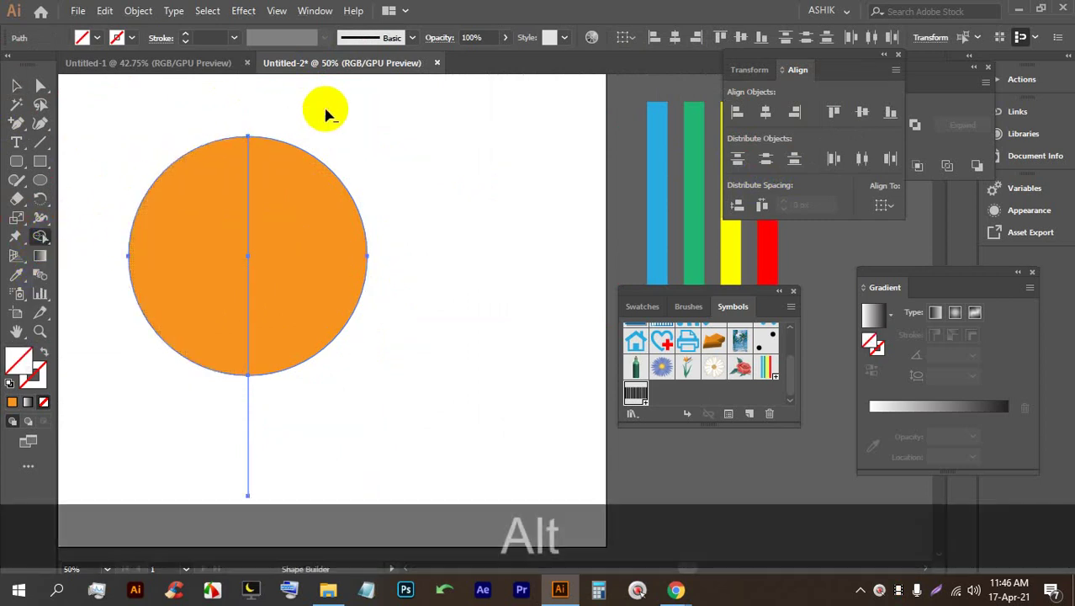
pyautogui.keyDown('alt'); pyautogui.click(191, 331); pyautogui.keyUp('alt')
pyautogui.click(16, 85)
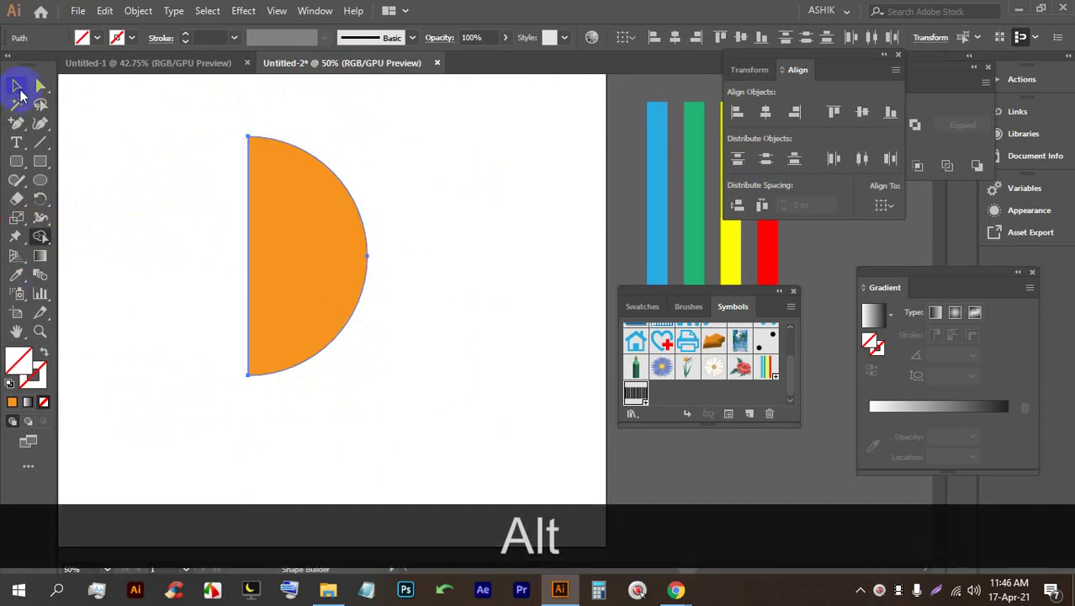
# Step: Apply a 3D Revolve of 360° to the orange half circle and preview it
pyautogui.click(417, 178)
pyautogui.click(271, 228)
pyautogui.scroll(-2, 287, 225)
pyautogui.moveTo(287, 225); pyautogui.dragTo(377, 244)
pyautogui.click(243, 10)
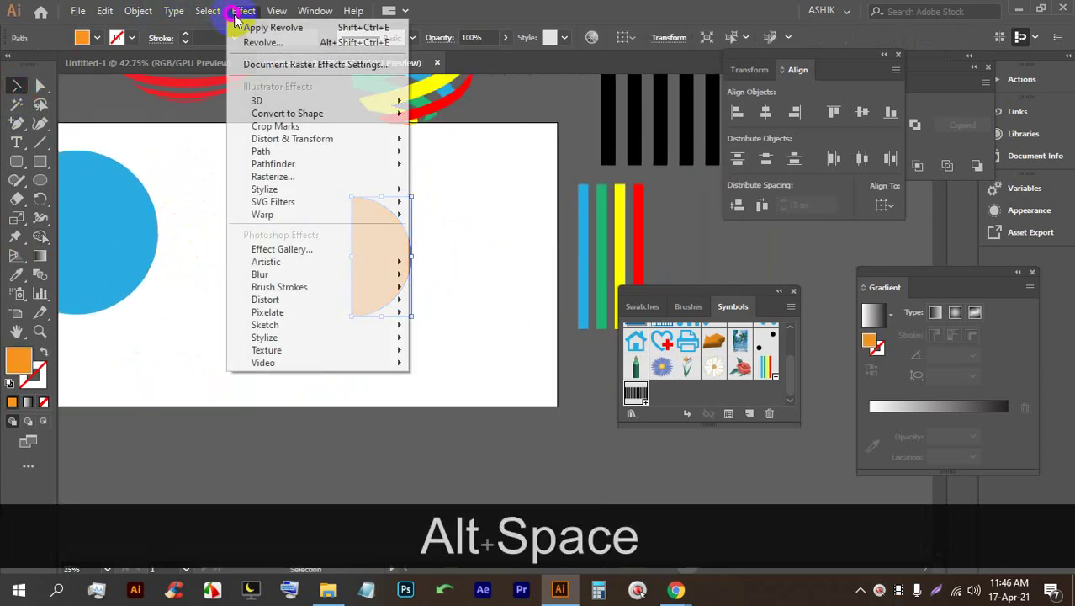
pyautogui.moveTo(354, 101)
pyautogui.click(484, 123)
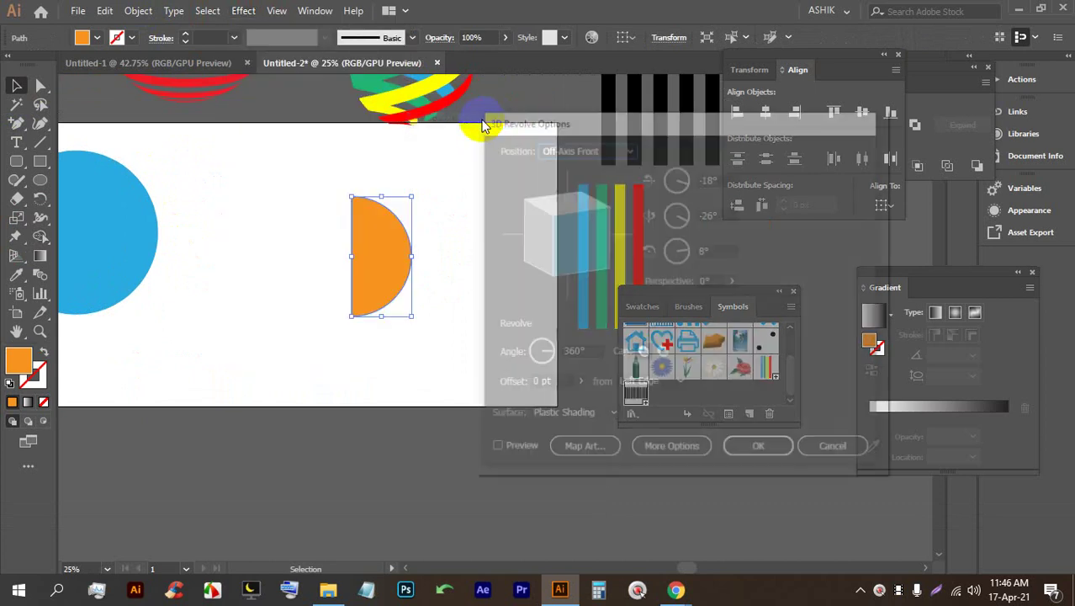
pyautogui.click(495, 451)
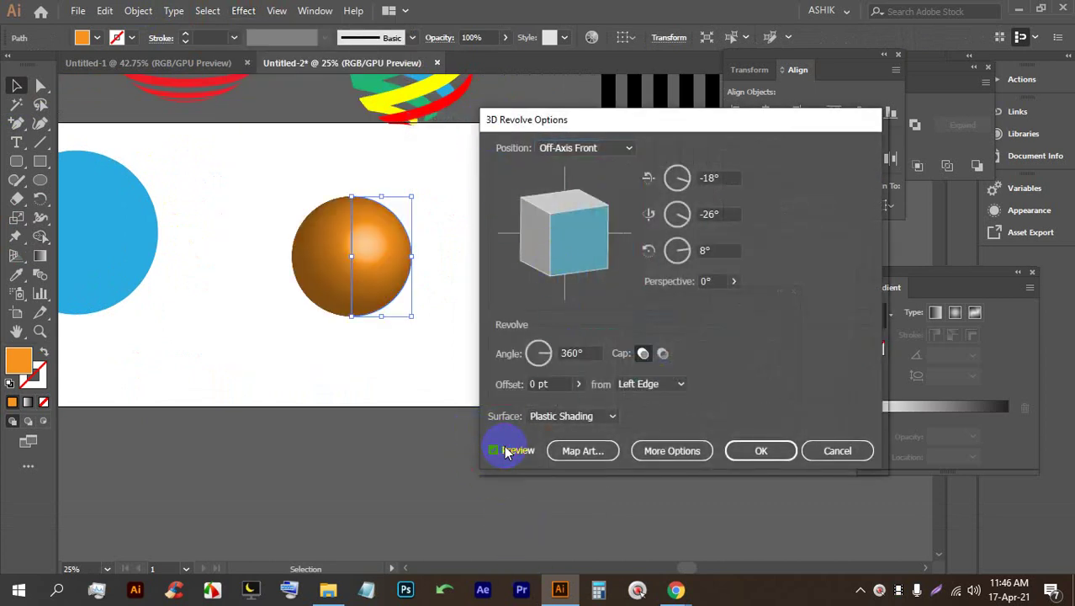
# Step: Map the logo symbol onto the revolved sphere, tilt it diagonally and make the geometry invisible
pyautogui.click(589, 449)
pyautogui.click(623, 149)
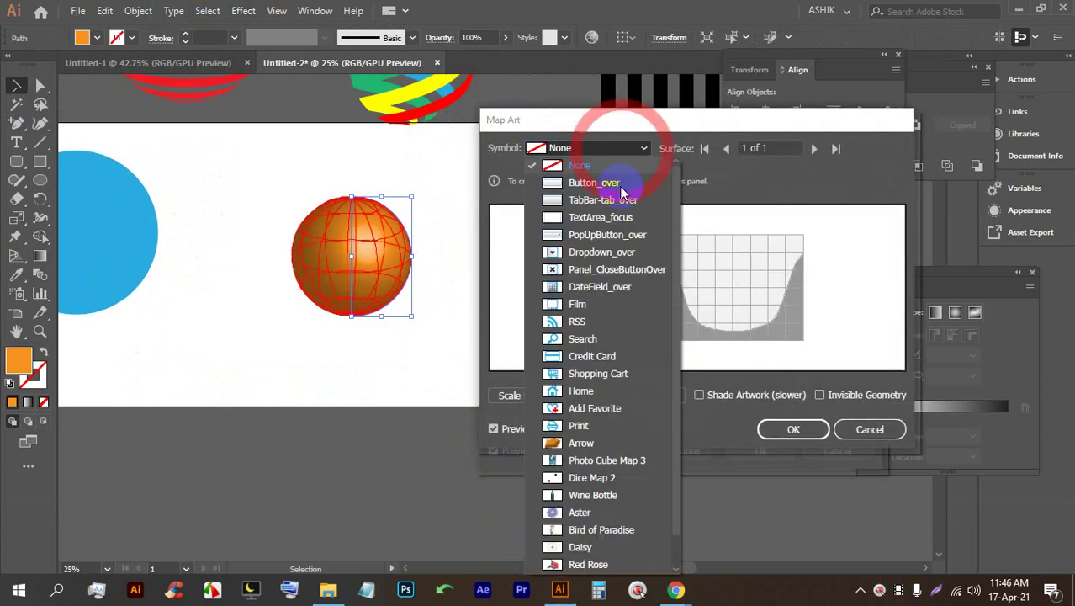
pyautogui.scroll(-1, 603, 496)
pyautogui.click(581, 549)
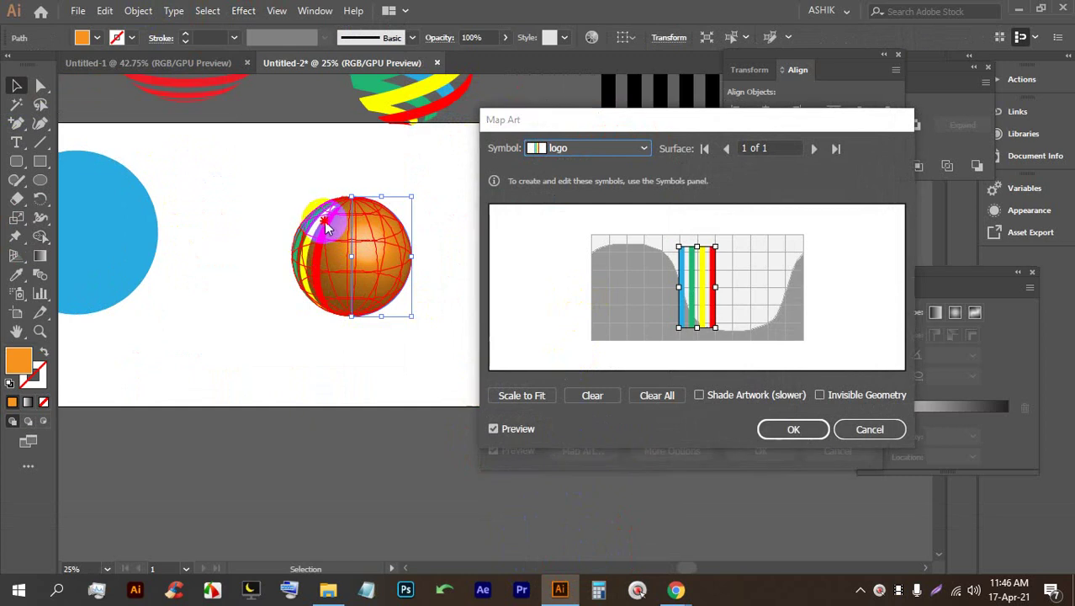
pyautogui.moveTo(715, 260); pyautogui.dragTo(782, 230)
pyautogui.click(831, 392)
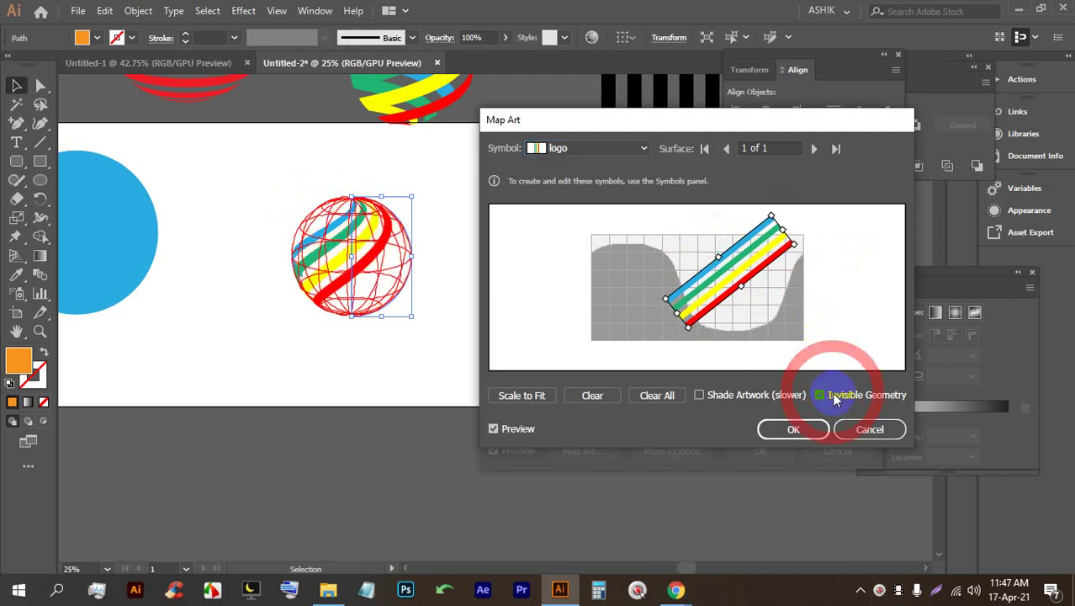
# Step: Lengthen and steepen the mapped logo stripes so they wrap around the sphere, and apply the revolve
pyautogui.moveTo(761, 268); pyautogui.dragTo(838, 249)
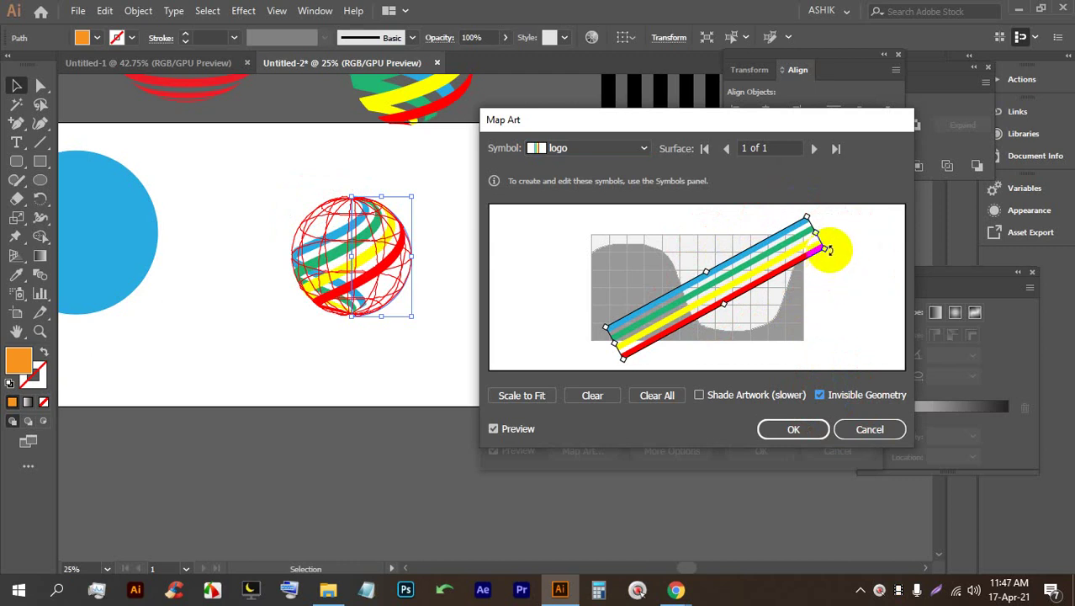
pyautogui.moveTo(828, 249); pyautogui.dragTo(839, 255)
pyautogui.moveTo(781, 271); pyautogui.dragTo(792, 206)
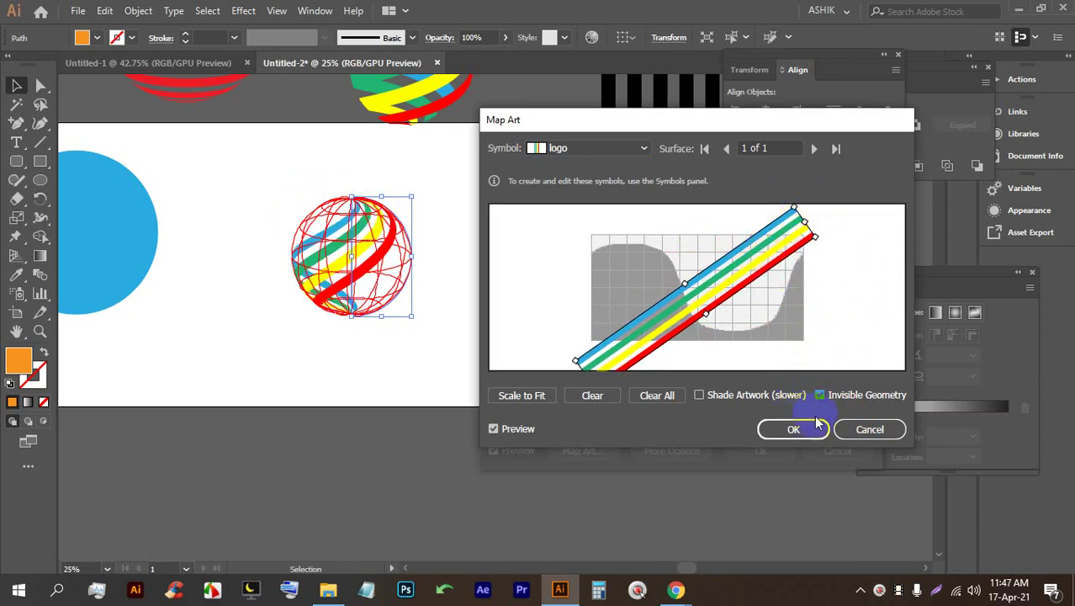
pyautogui.click(814, 425)
pyautogui.click(762, 449)
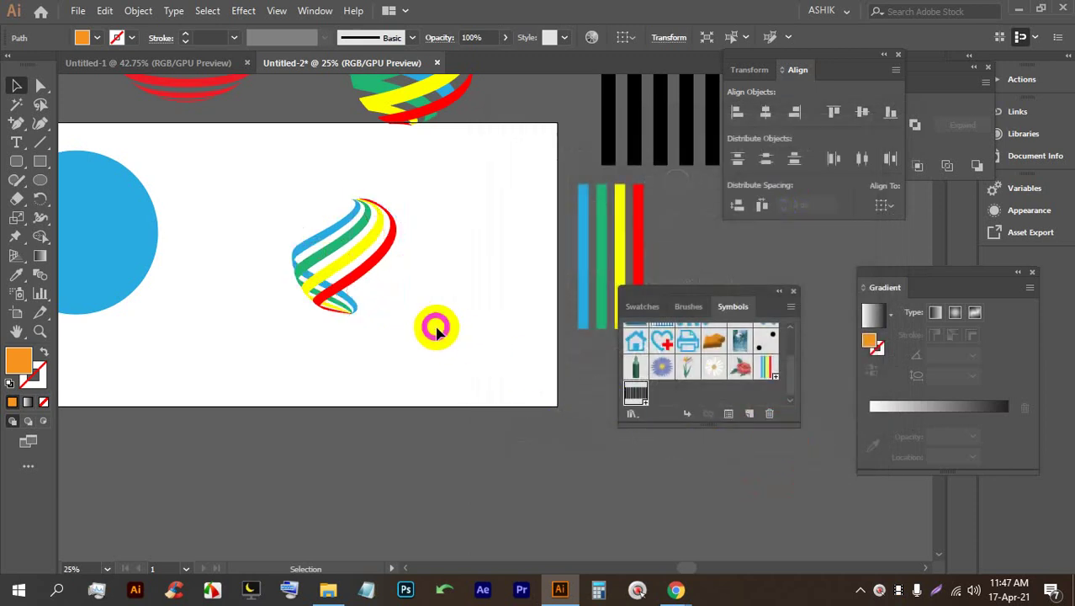
# Step: Expand the appearance of the coloured stripe globe and ungroup the result
pyautogui.click(436, 330)
pyautogui.scroll(2, 337, 248)
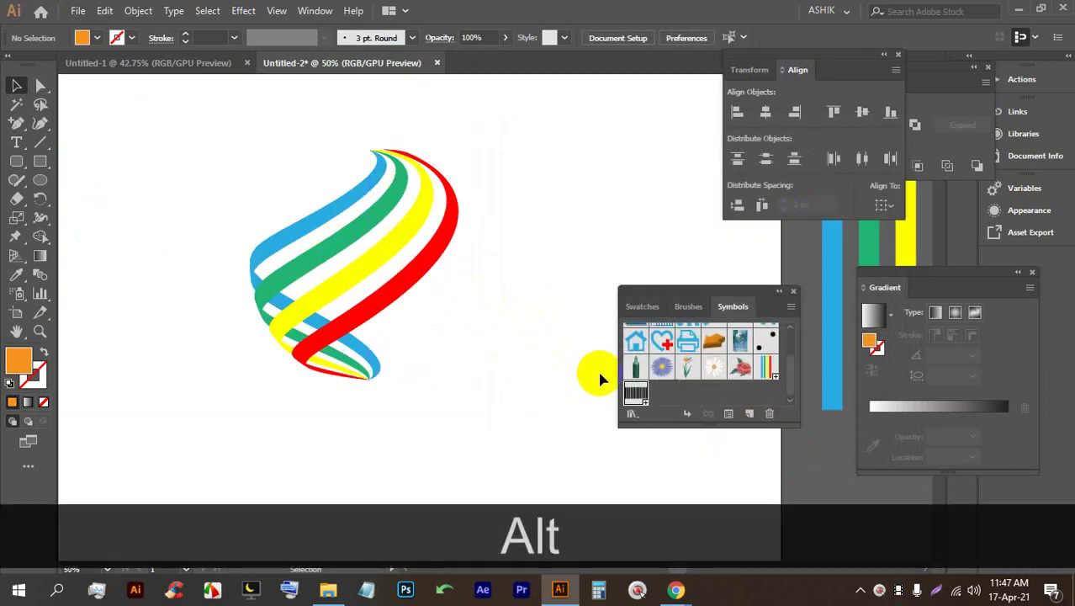
pyautogui.click(379, 220)
pyautogui.click(141, 10)
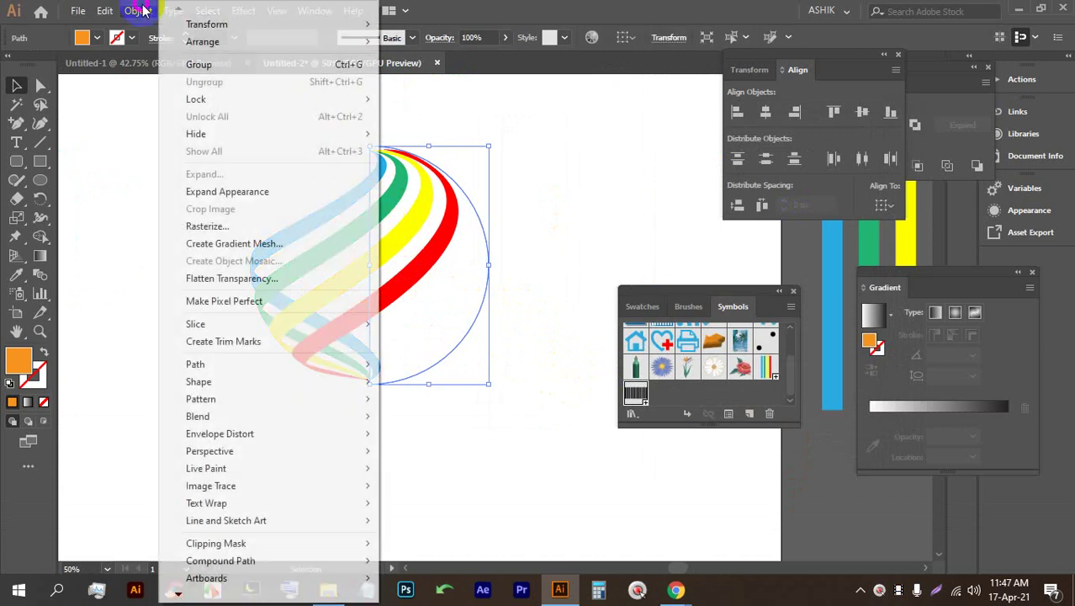
pyautogui.click(210, 191)
pyautogui.rightClick(387, 211)
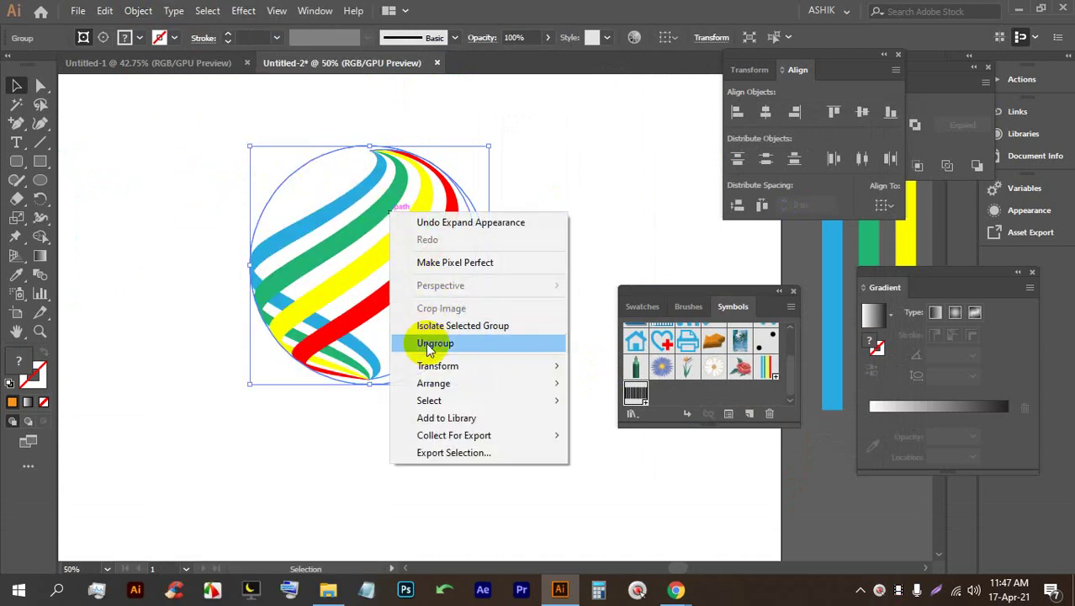
pyautogui.click(535, 193)
# Step: Try to delete the unfilled circle around the coloured stripes
pyautogui.click(477, 271)
pyautogui.press('BackSpace')
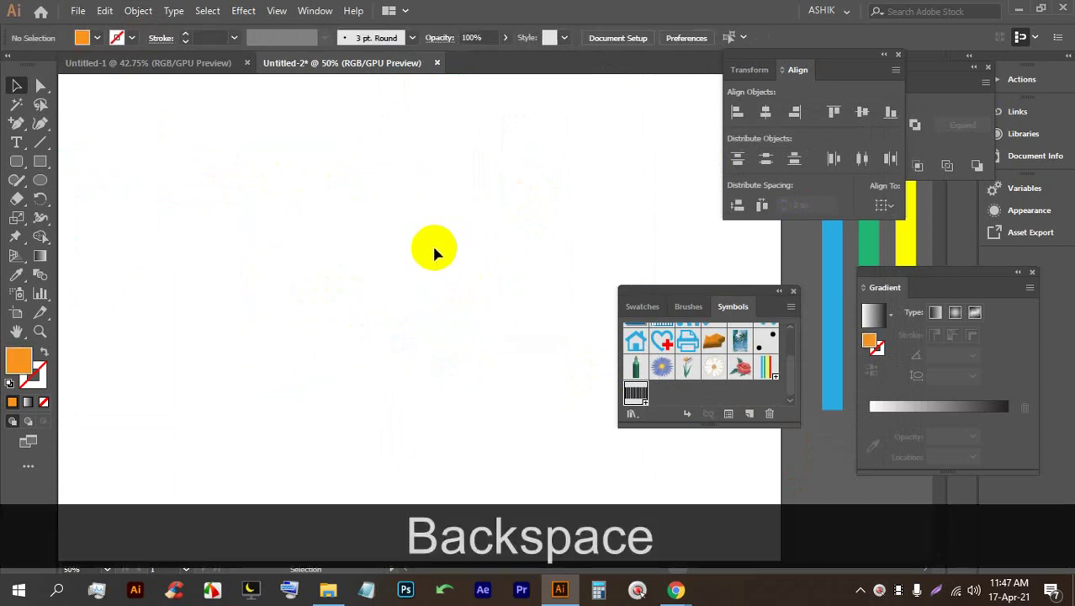
pyautogui.hotkey('ctrl', 'z')
# Step: Ungroup the coloured stripe globe once more to separate its front and back clip groups
pyautogui.rightClick(427, 229)
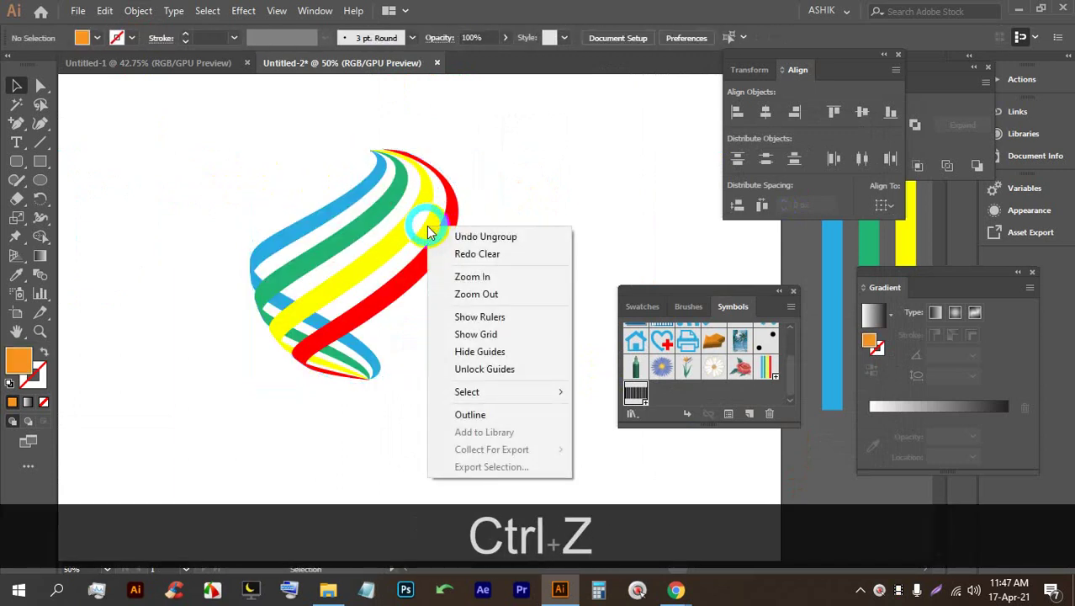
pyautogui.click(401, 224)
pyautogui.rightClick(403, 229)
pyautogui.click(438, 359)
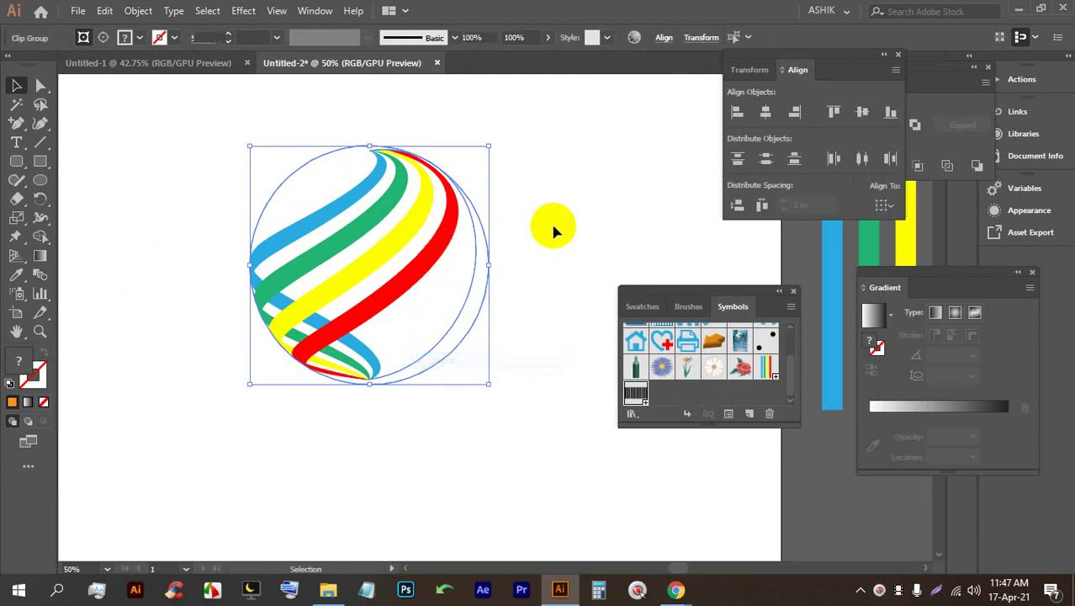
pyautogui.click(553, 231)
# Step: Try to delete the circular outline of the front stripes' clip group
pyautogui.click(487, 281)
pyautogui.press('BackSpace')
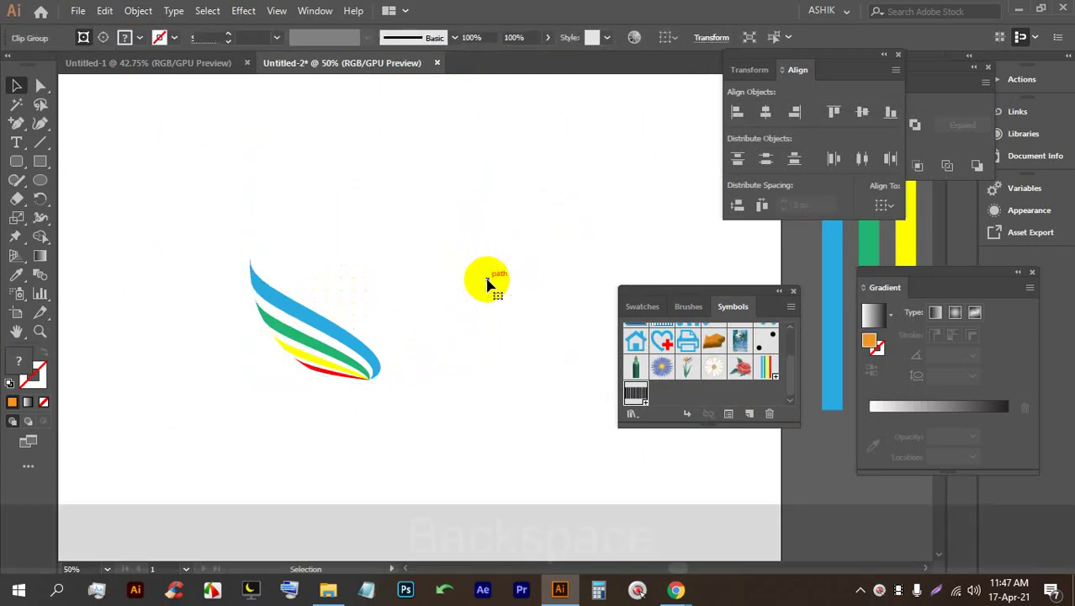
pyautogui.hotkey('ctrl', 'z')
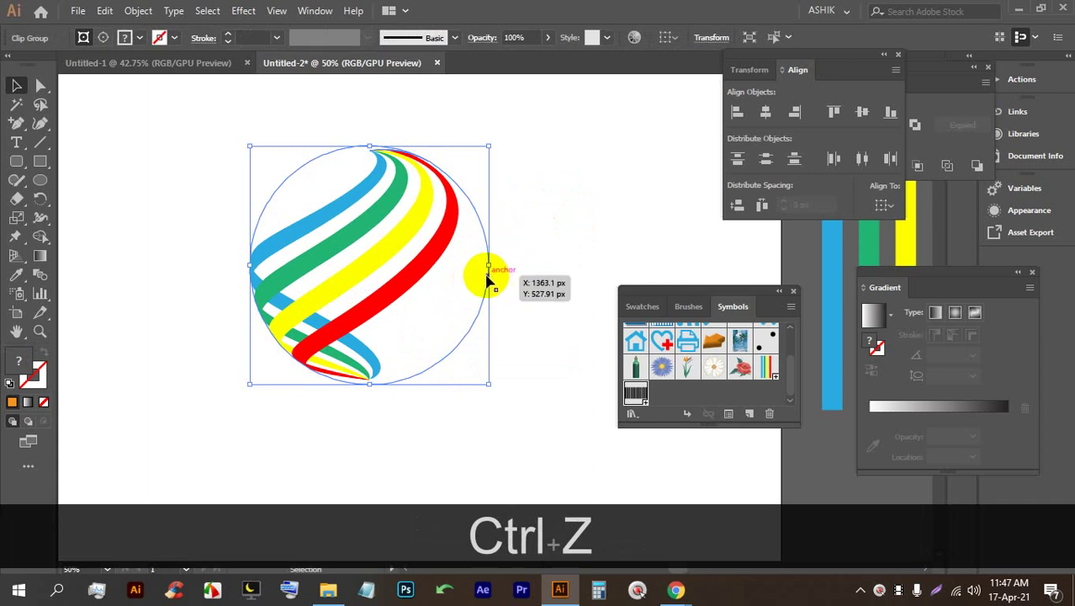
# Step: Isolate the front stripes' clip group and delete only its circular clipping path
pyautogui.doubleClick(487, 281)
pyautogui.click(487, 280)
pyautogui.press('BackSpace')
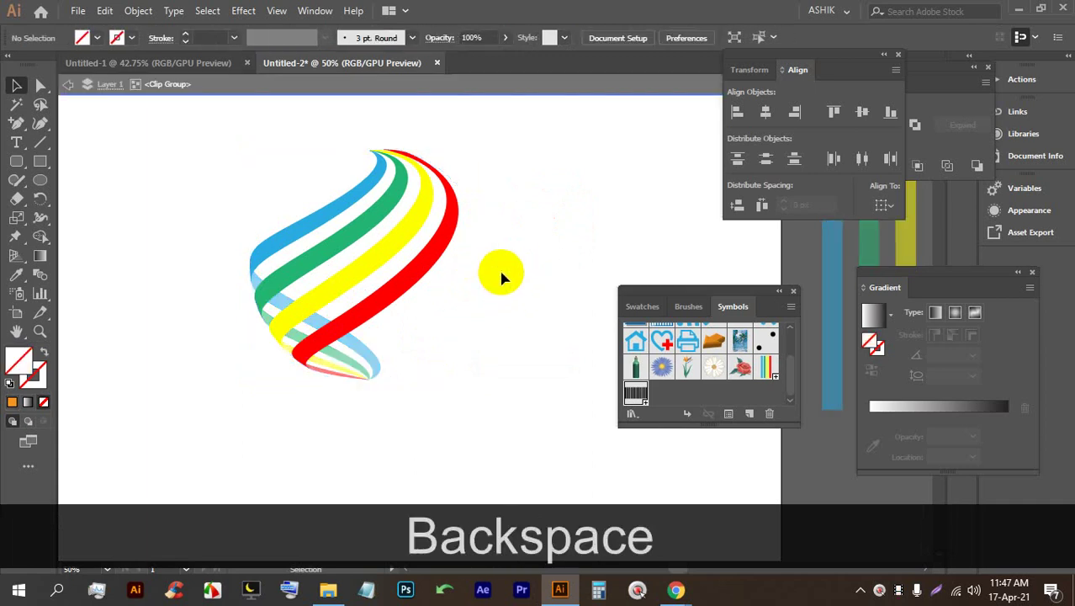
# Step: Release the clipping mask on the four front ribbons and exit isolation mode
pyautogui.click(429, 239)
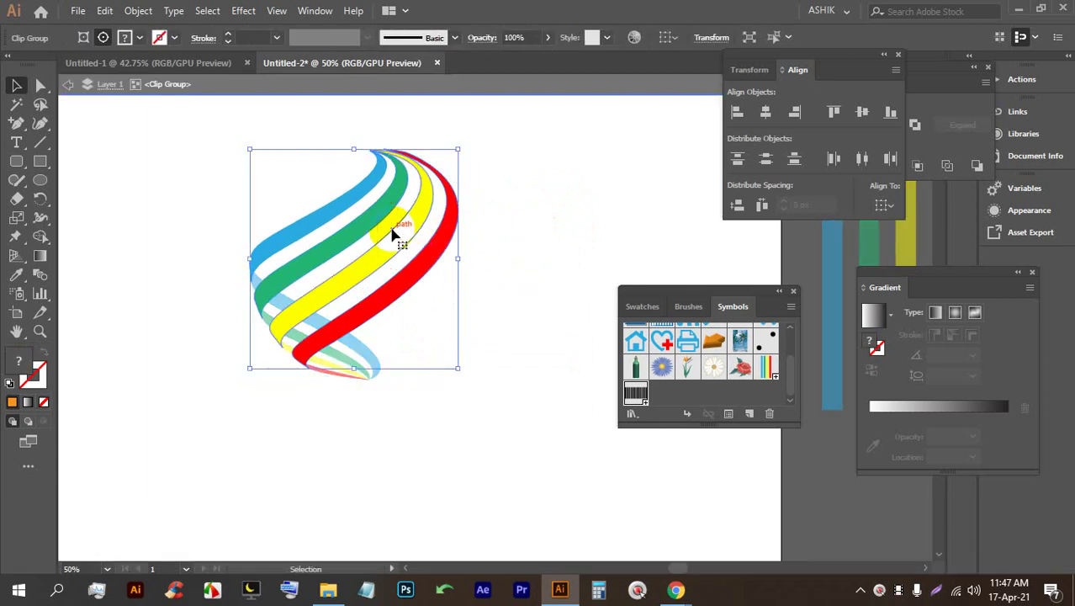
pyautogui.rightClick(439, 196)
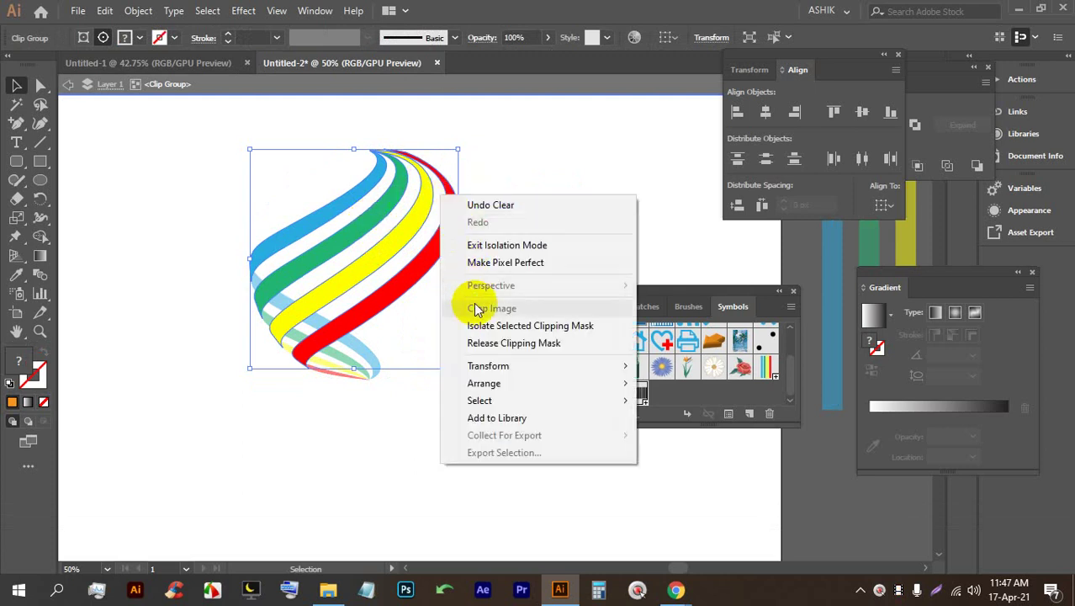
pyautogui.click(505, 342)
pyautogui.click(414, 231)
pyautogui.click(419, 222)
pyautogui.click(379, 209)
pyautogui.click(350, 207)
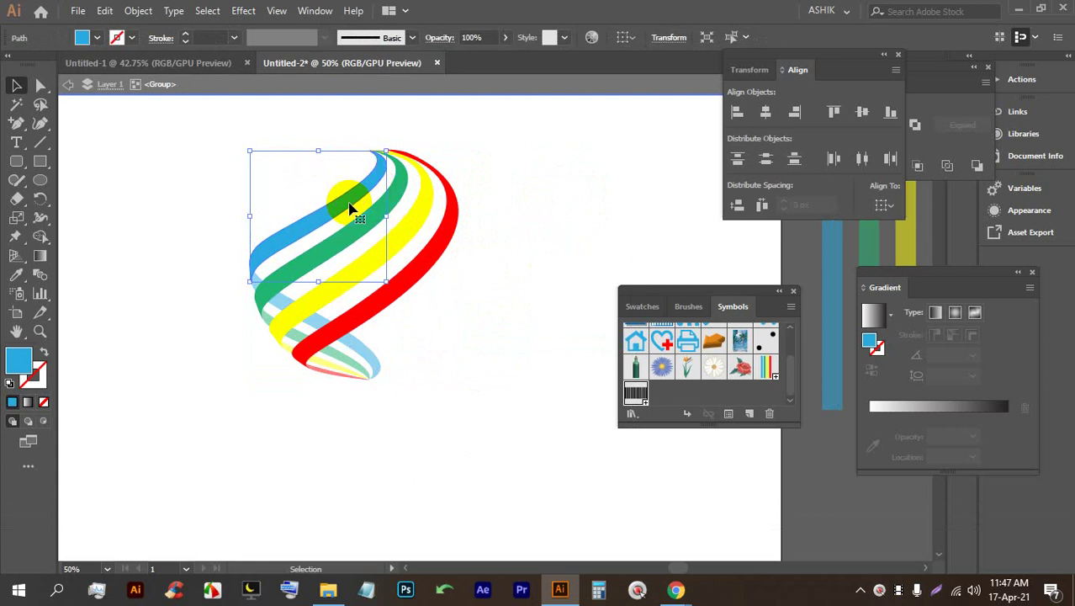
pyautogui.click(473, 176)
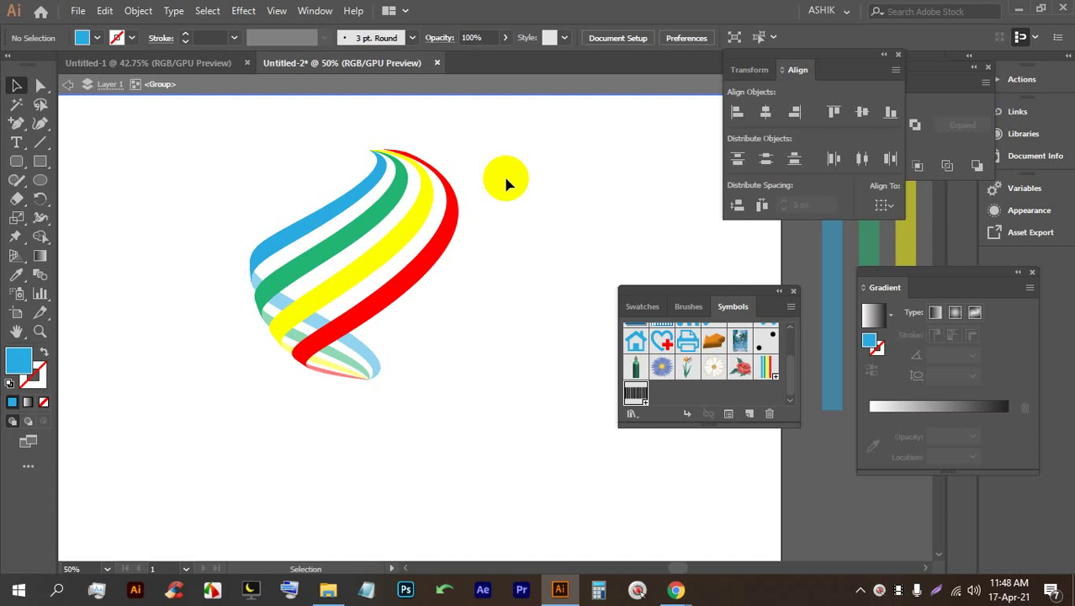
pyautogui.doubleClick(641, 156)
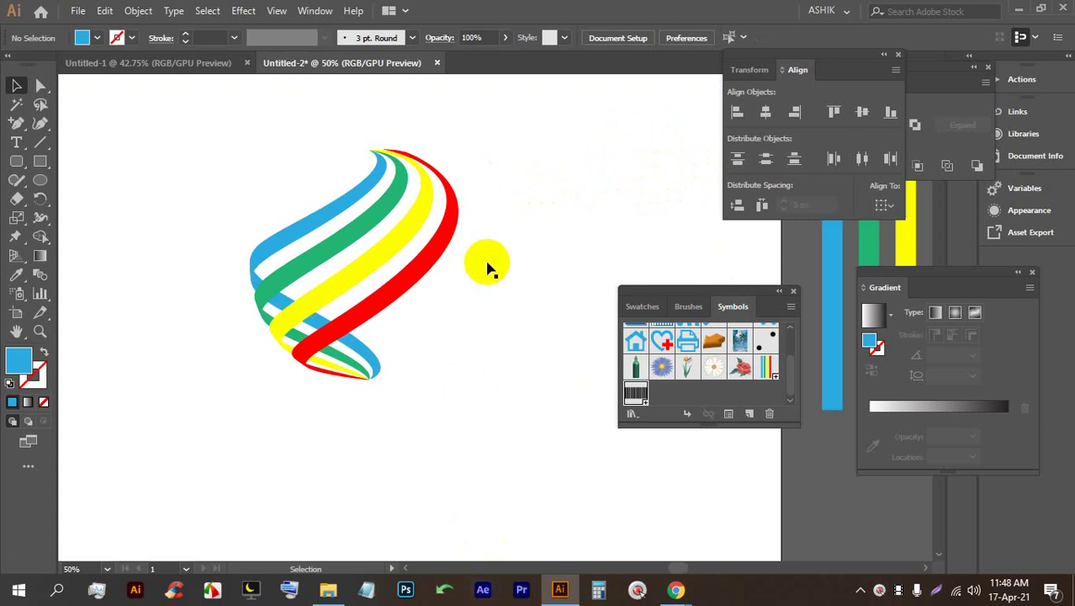
# Step: Delete the invisible clipping circle and the narrow unfilled vertical path left around the ribbons
pyautogui.click(461, 329)
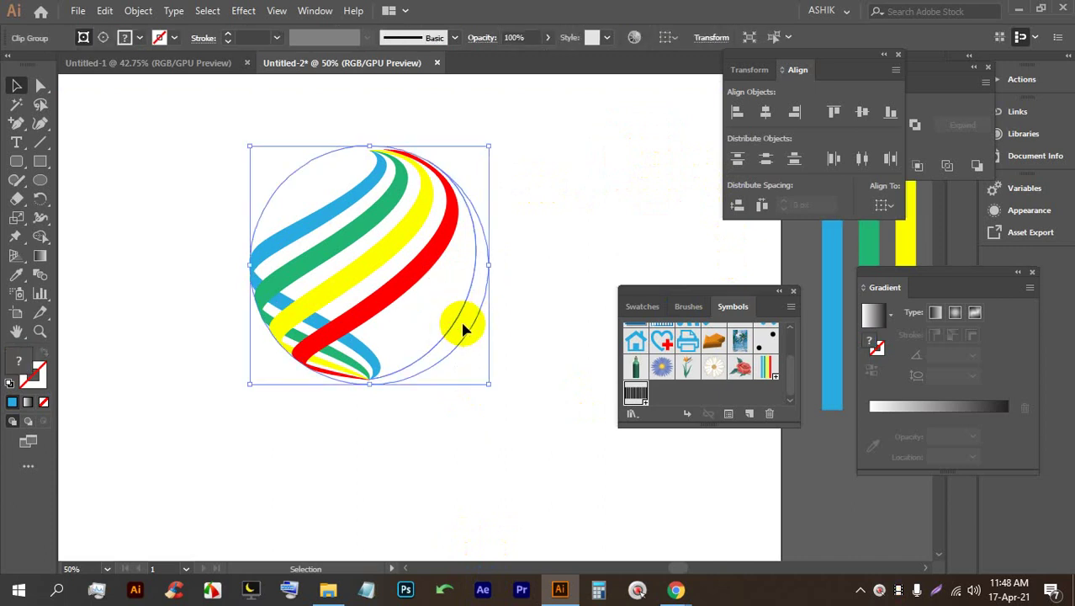
pyautogui.press('BackSpace')
pyautogui.hotkey('ctrl', 'z')
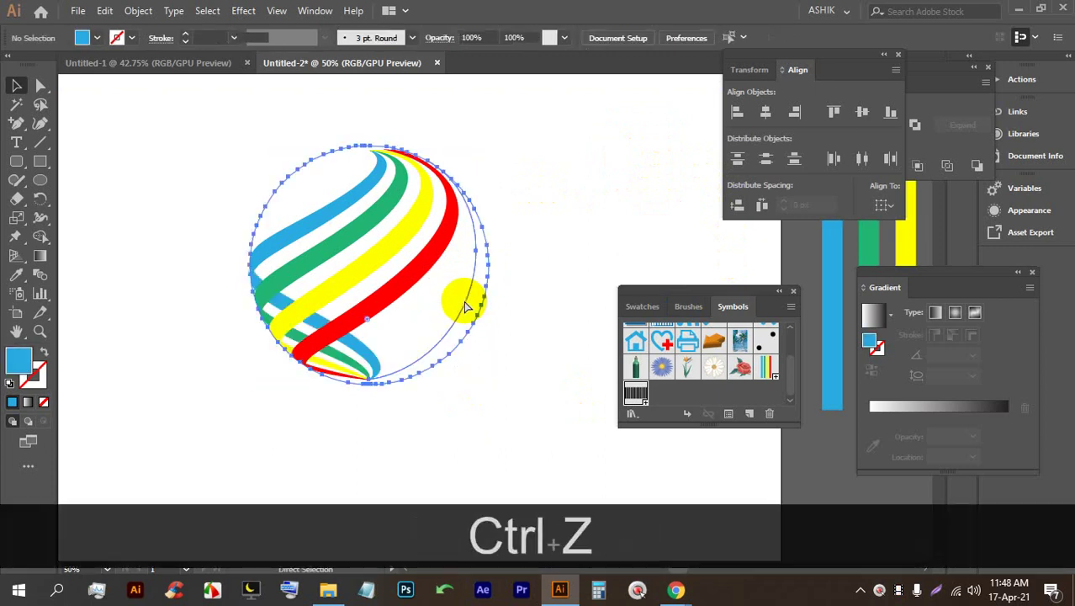
pyautogui.click(528, 279)
pyautogui.doubleClick(469, 308)
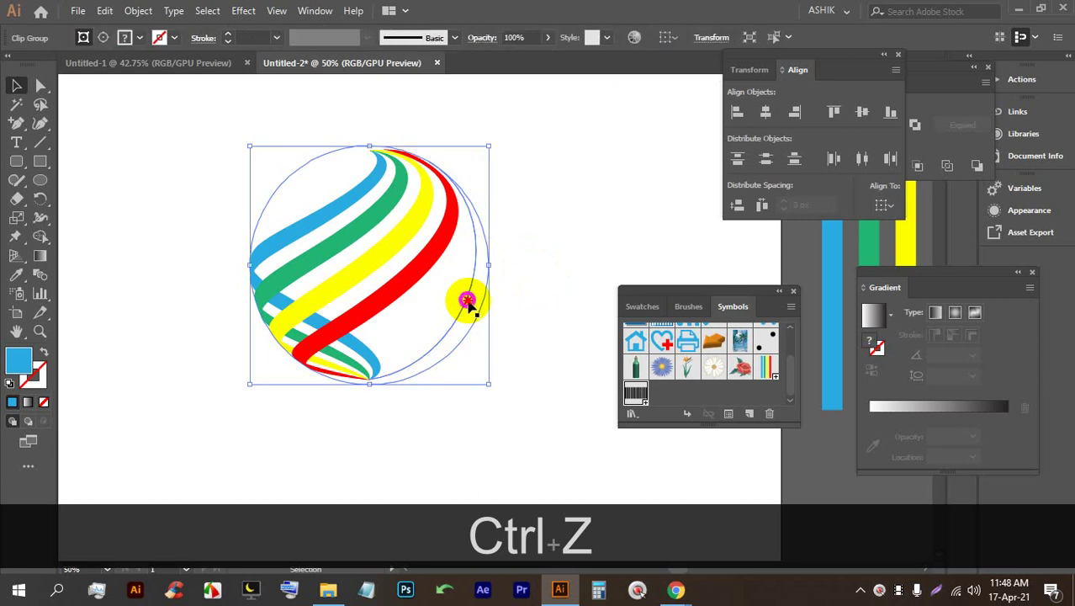
pyautogui.press('BackSpace')
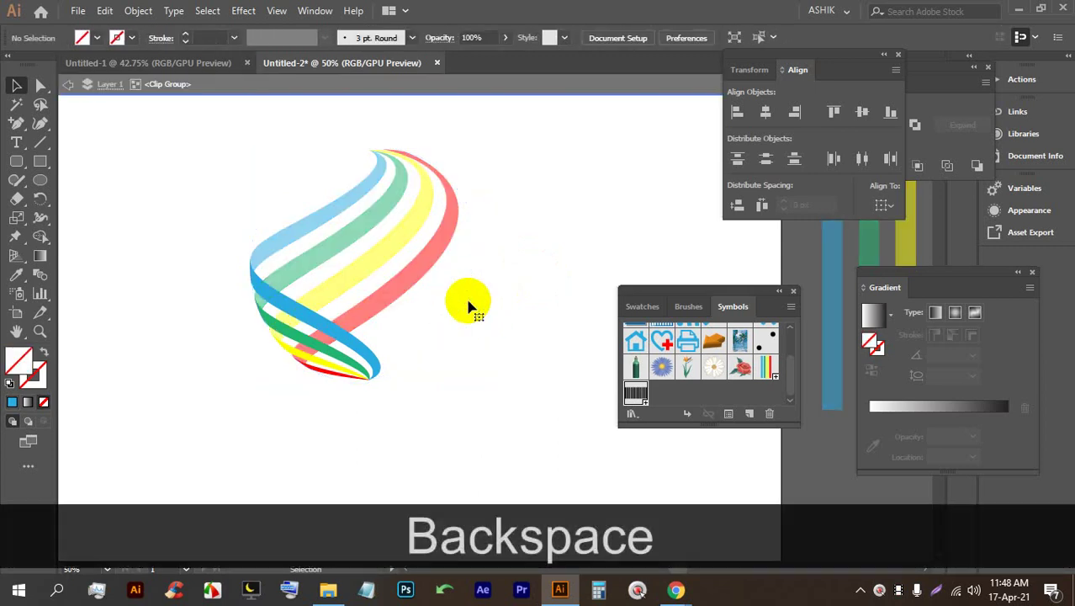
pyautogui.doubleClick(515, 370)
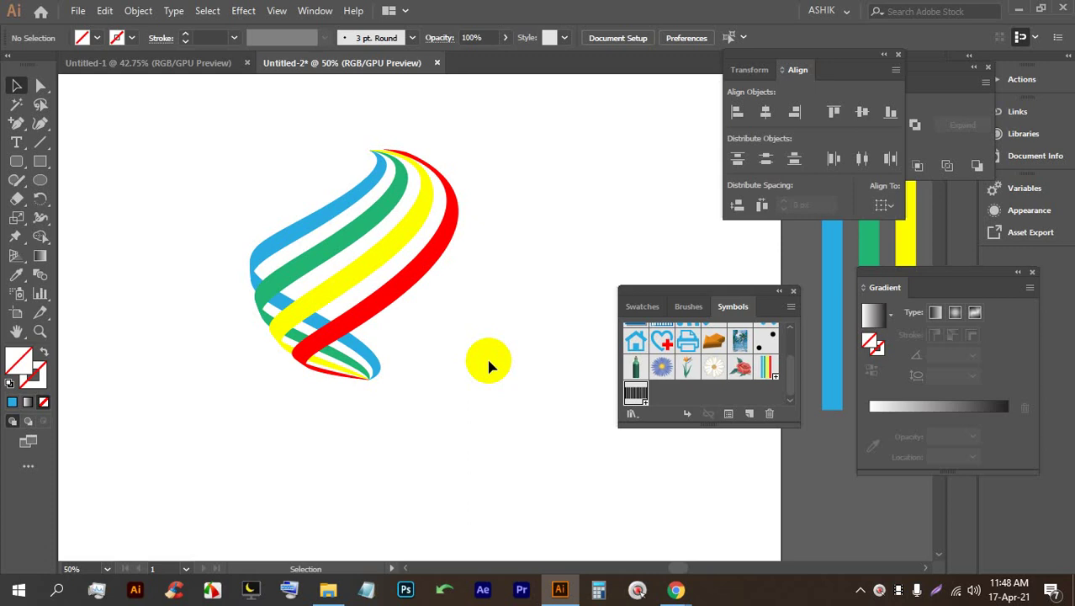
pyautogui.click(425, 236)
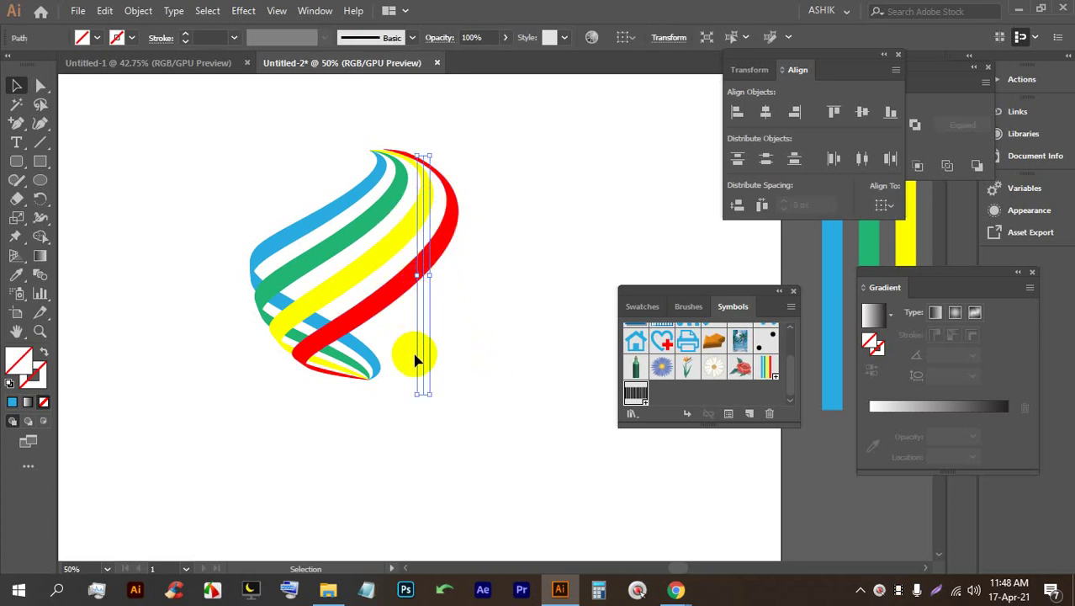
pyautogui.press('BackSpace')
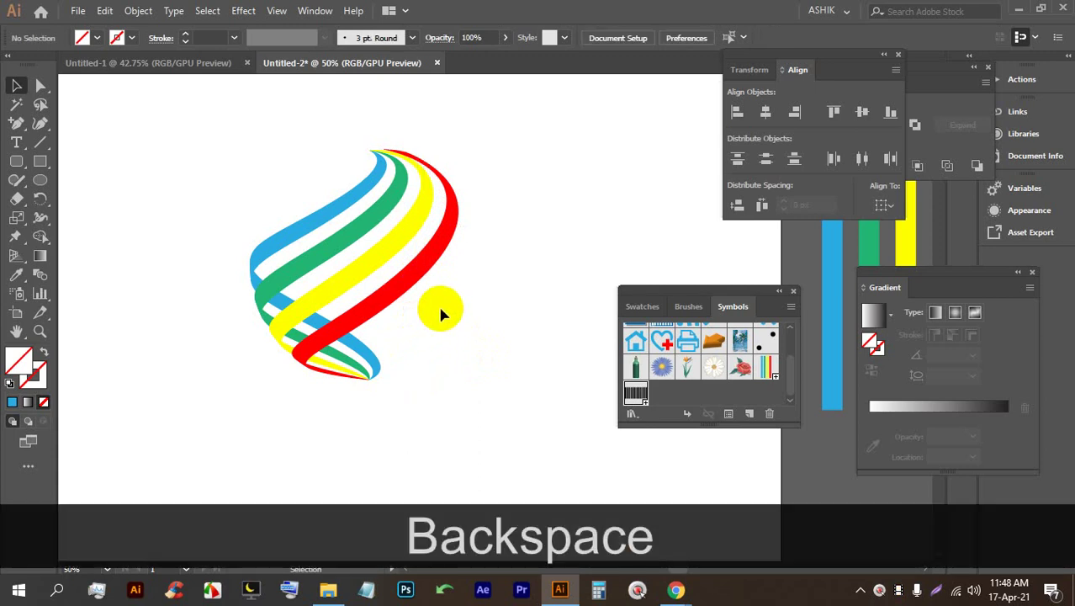
# Step: Delete the large blue circle beside the ribbon logo on the artboard
pyautogui.scroll(-5, 438, 305)
pyautogui.scroll(4, 376, 337)
pyautogui.scroll(-2, 360, 289)
pyautogui.moveTo(292, 242); pyautogui.dragTo(396, 353)
pyautogui.click(312, 259)
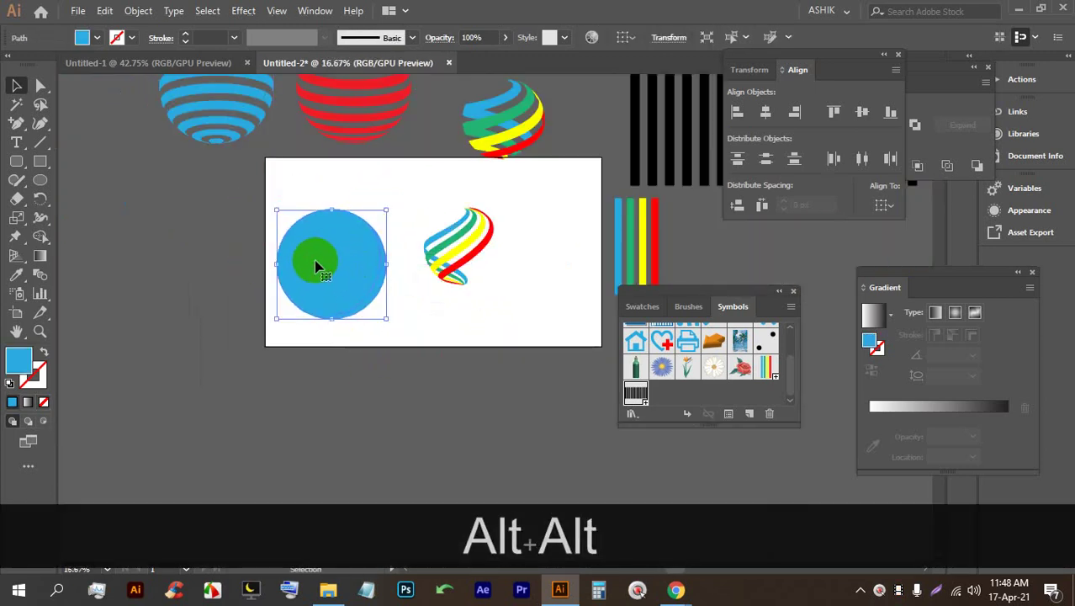
pyautogui.press('BackSpace')
# Step: Draw a new blue circle crossed by a longer vertical line beside the ribbon logo, and align both on their horizontal centres
pyautogui.scroll(2, 344, 276)
pyautogui.click(40, 180)
pyautogui.moveTo(244, 179); pyautogui.dragTo(351, 331)
pyautogui.click(39, 142)
pyautogui.moveTo(307, 132); pyautogui.dragTo(316, 377)
pyautogui.click(17, 85)
pyautogui.moveTo(217, 120); pyautogui.dragTo(340, 347)
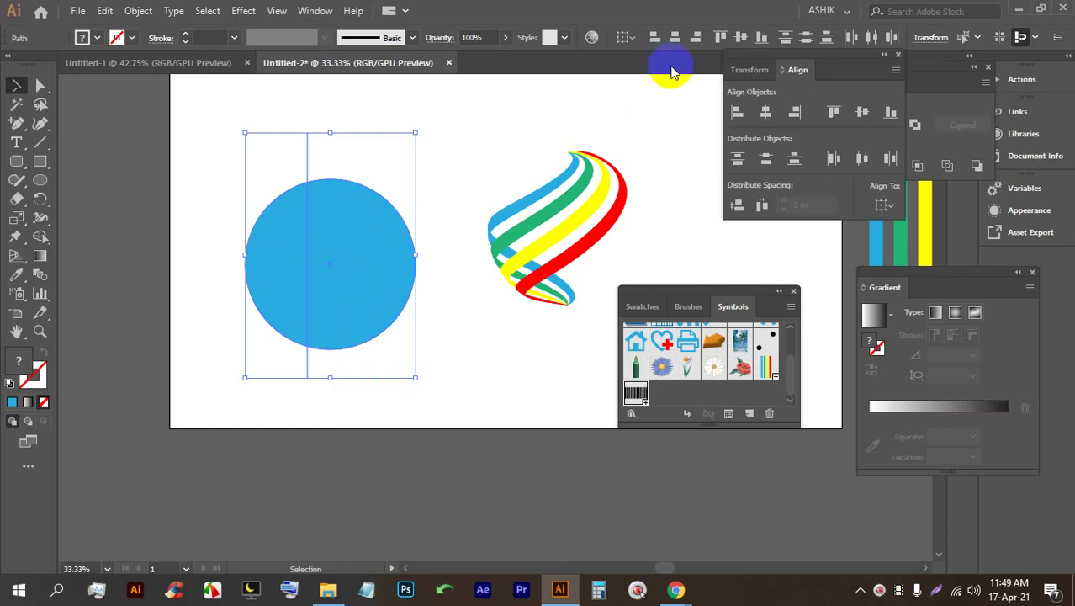
pyautogui.click(675, 37)
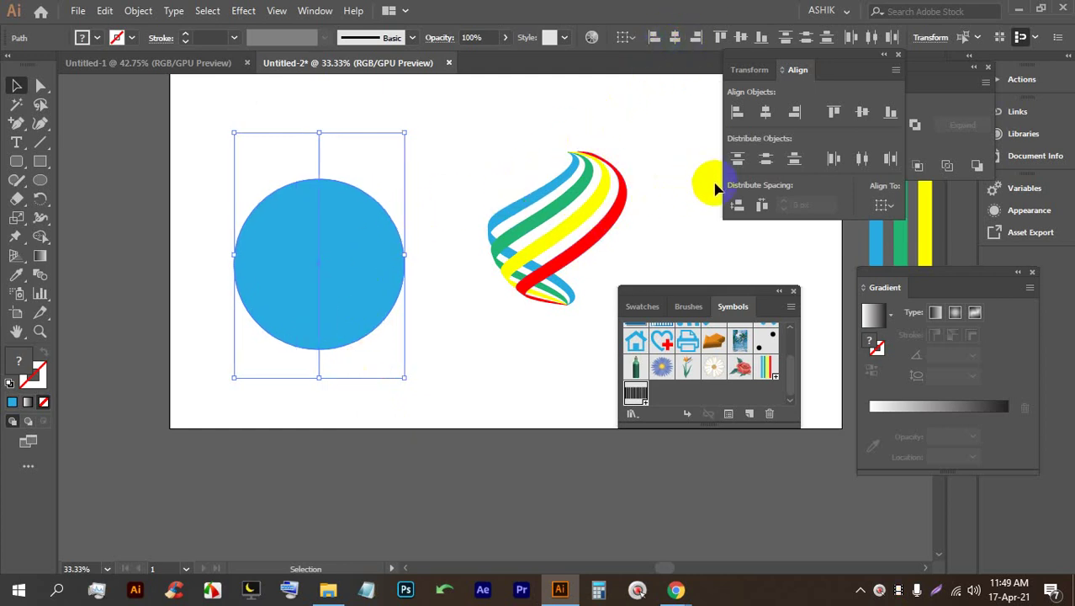
# Step: Remove the circle's left half and the protruding line with Shape Builder, and move the remaining half-circle towards the artboard's left edge
pyautogui.click(40, 236)
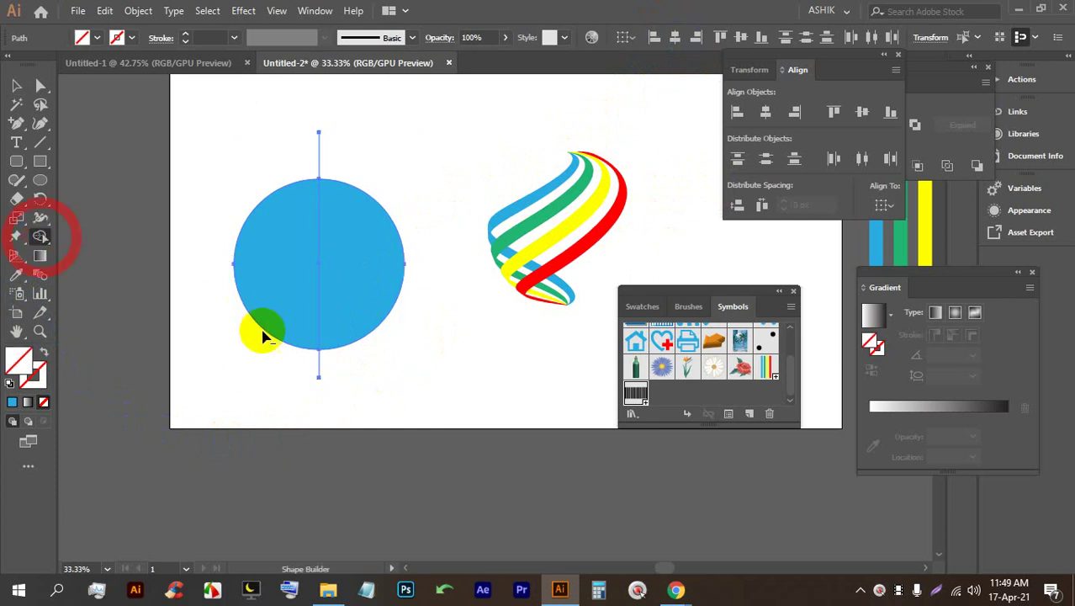
pyautogui.keyDown('alt'); pyautogui.click(280, 220); pyautogui.keyUp('alt')
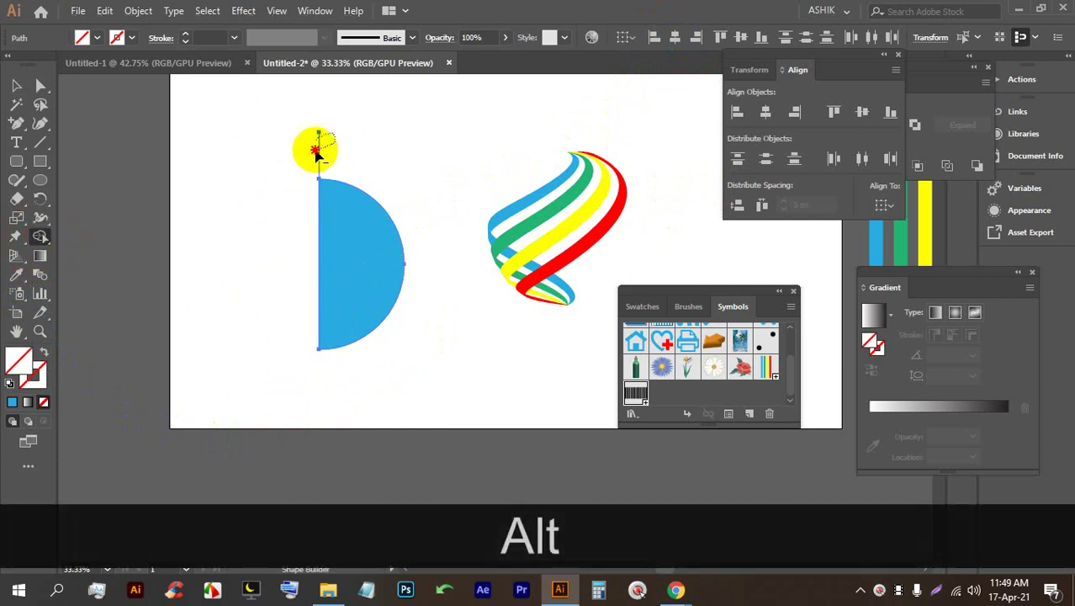
pyautogui.keyDown('alt'); pyautogui.click(317, 151); pyautogui.keyUp('alt')
pyautogui.click(19, 82)
pyautogui.moveTo(358, 244); pyautogui.dragTo(284, 232)
pyautogui.scroll(-2, 331, 276)
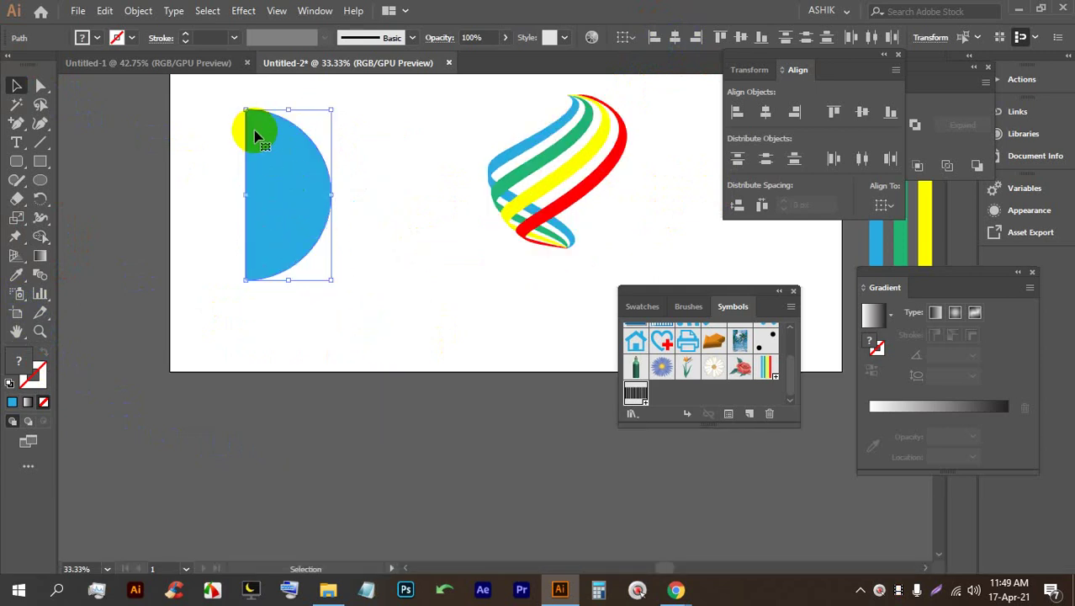
pyautogui.scroll(2, 263, 181)
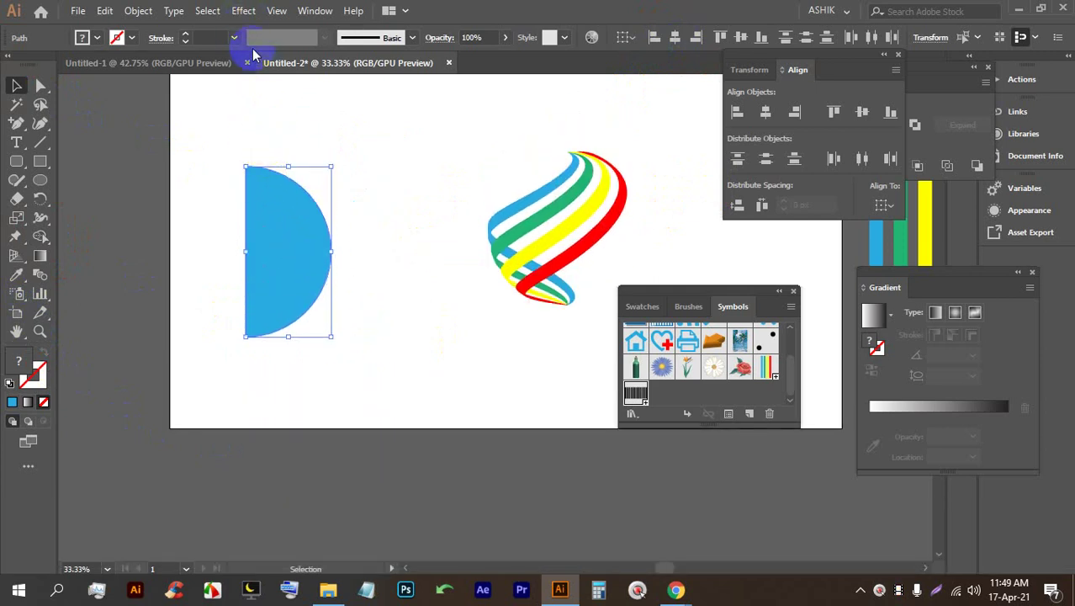
# Step: Apply the 3D Revolve effect to the blue half-circle with the preview enabled
pyautogui.click(243, 10)
pyautogui.click(290, 99)
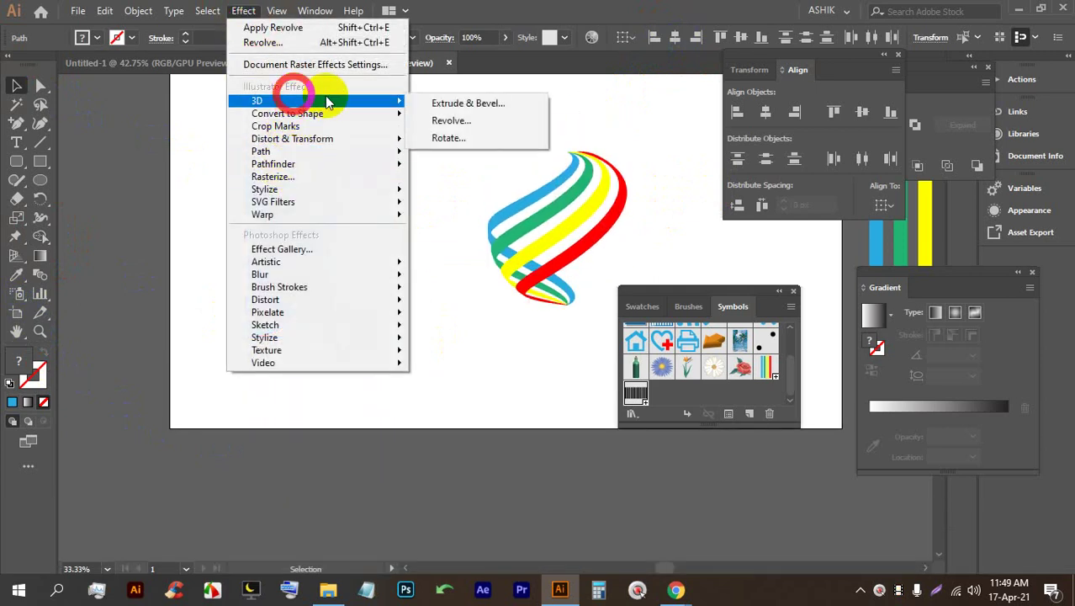
pyautogui.click(451, 120)
pyautogui.click(517, 451)
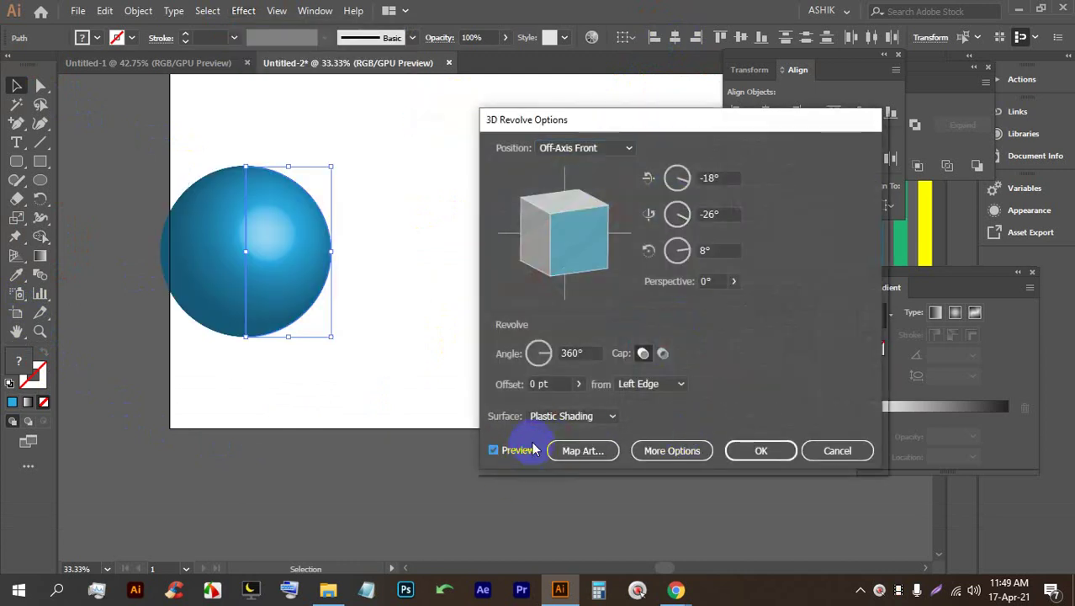
# Step: Map the "logo" stripe symbol onto the sphere's surface
pyautogui.click(583, 450)
pyautogui.click(602, 149)
pyautogui.scroll(-1, 609, 559)
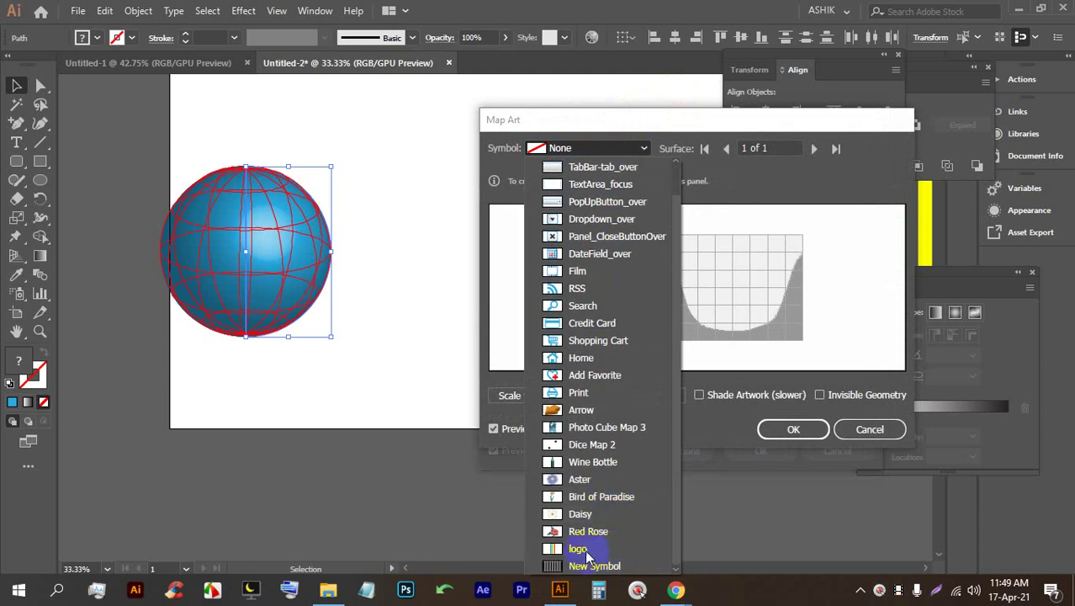
pyautogui.click(580, 548)
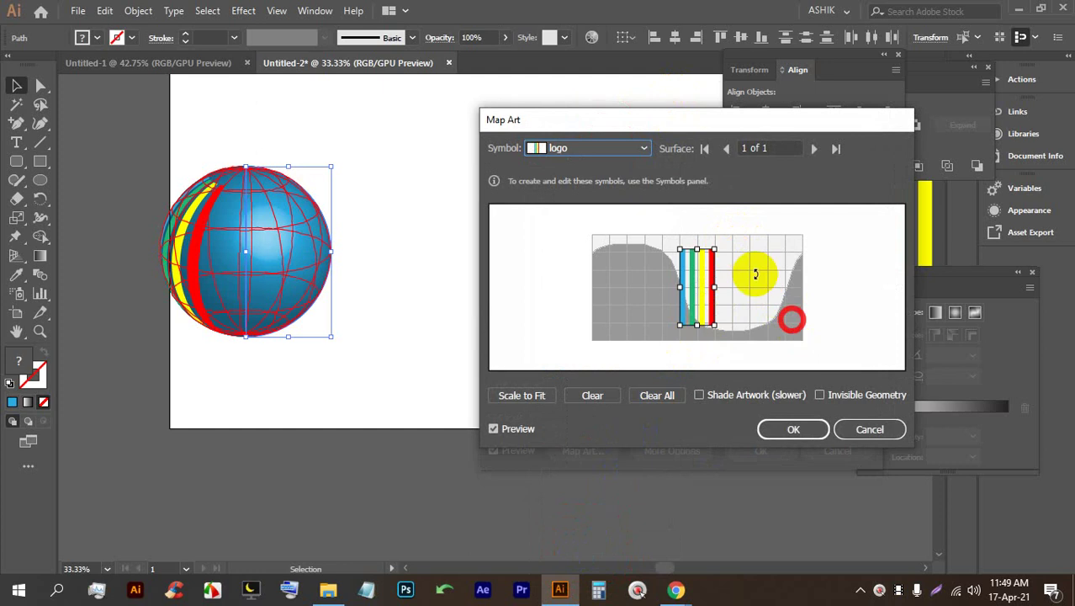
# Step: Rotate the mapped stripes diagonally, enlarge them to sweep across the whole sphere surface, and accept the mapping and the 3D effect
pyautogui.moveTo(720, 240); pyautogui.dragTo(759, 271)
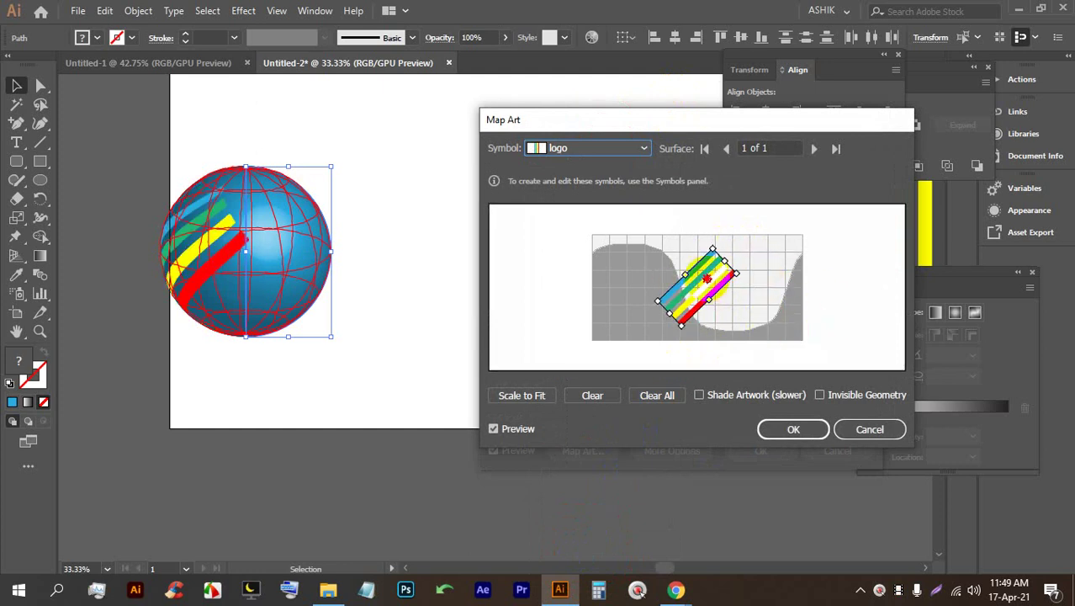
pyautogui.moveTo(694, 281); pyautogui.dragTo(690, 296)
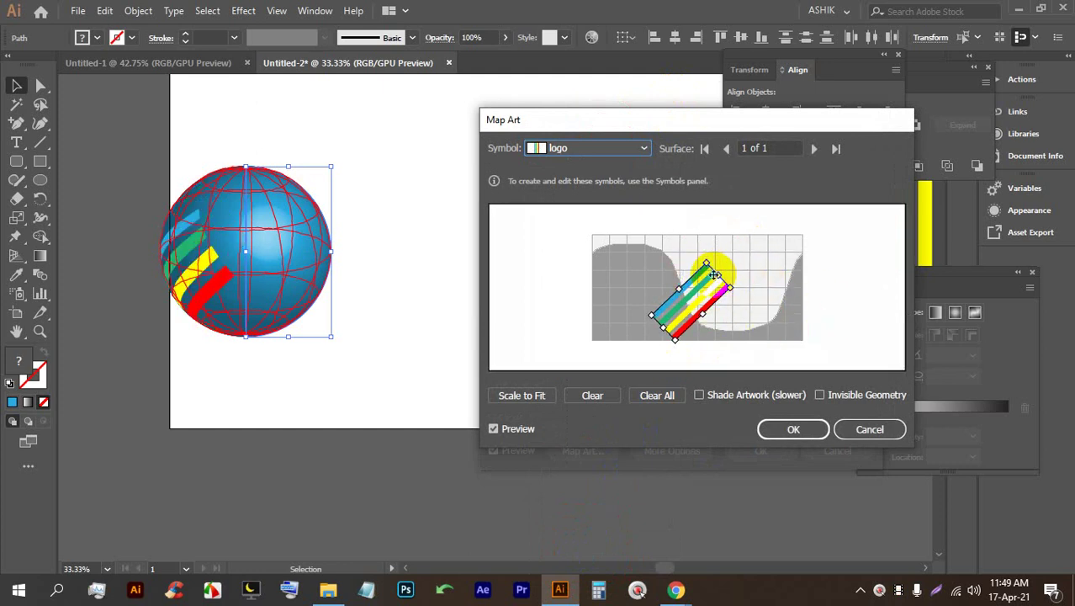
pyautogui.moveTo(718, 277); pyautogui.dragTo(814, 187)
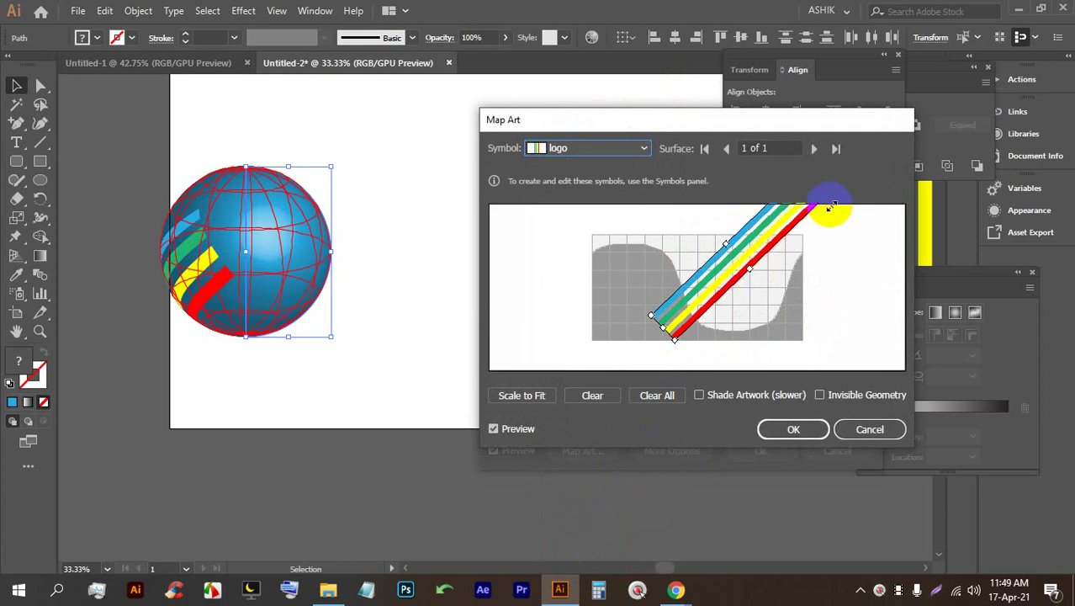
pyautogui.moveTo(664, 328); pyautogui.dragTo(620, 355)
pyautogui.moveTo(706, 263); pyautogui.dragTo(667, 276)
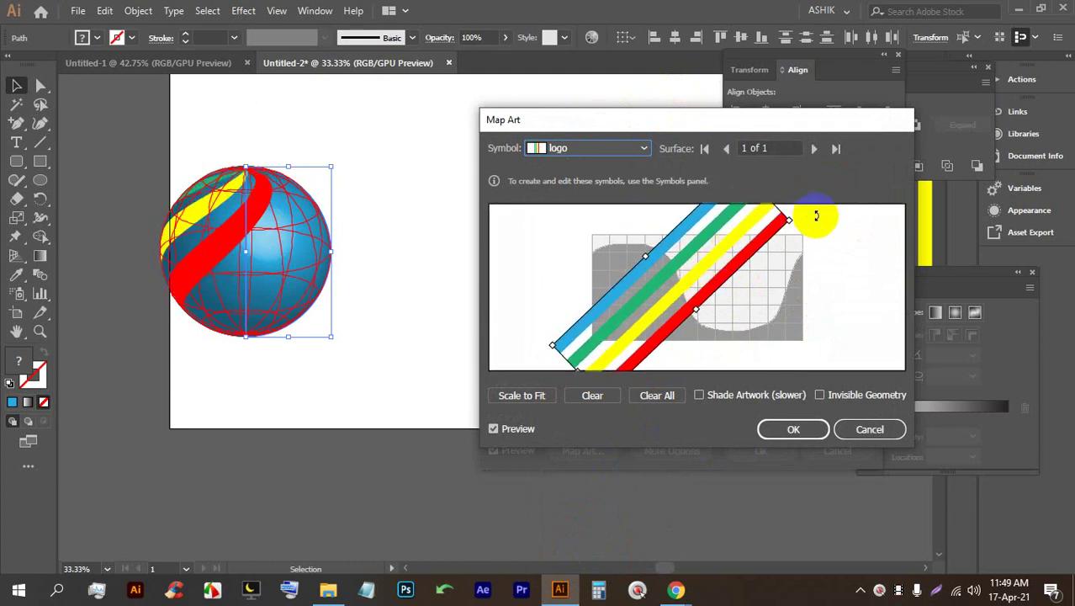
pyautogui.moveTo(799, 266); pyautogui.dragTo(773, 243)
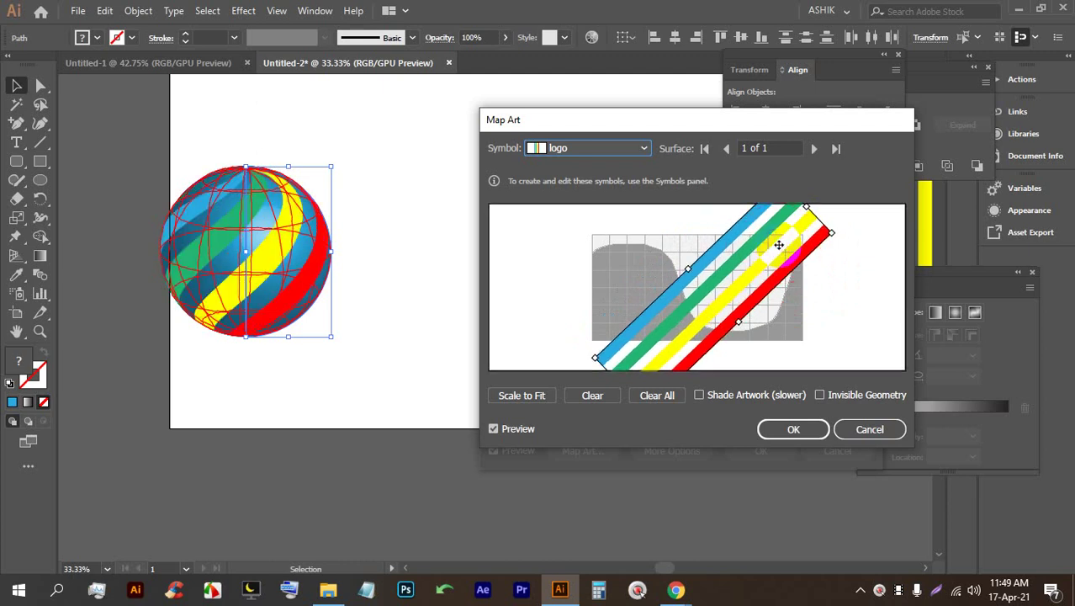
pyautogui.click(793, 429)
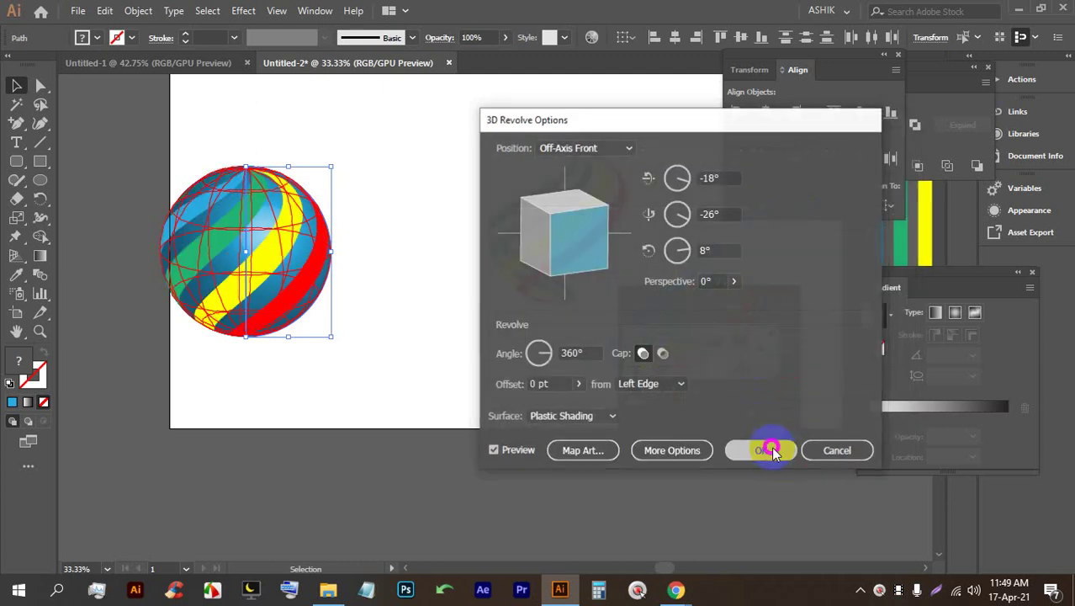
pyautogui.click(759, 382)
pyautogui.click(391, 369)
# Step: Move the striped sphere right so it sits fully on the artboard beside the ribbon logo
pyautogui.scroll(2, 168, 239)
pyautogui.scroll(-3, 360, 228)
pyautogui.moveTo(362, 232); pyautogui.dragTo(423, 248)
pyautogui.scroll(2, 422, 248)
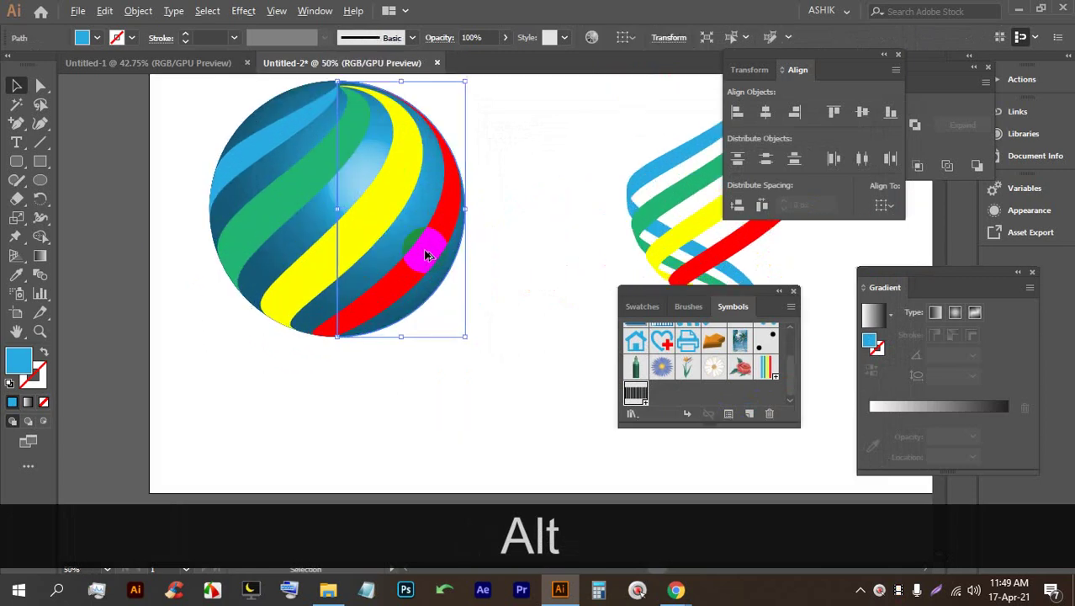
pyautogui.click(411, 416)
pyautogui.scroll(2, 398, 367)
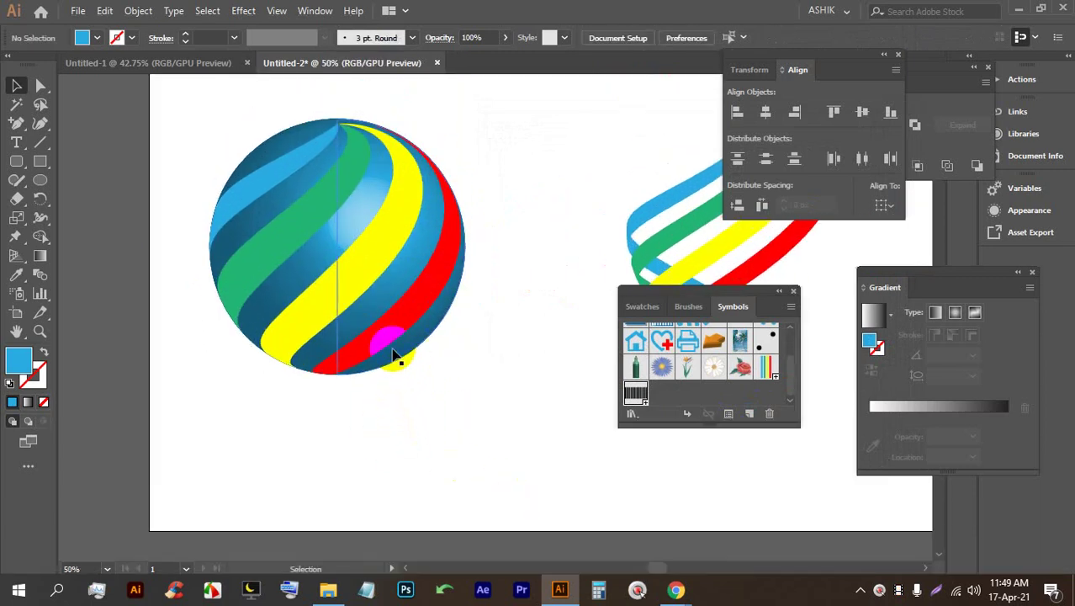
pyautogui.scroll(-2, 341, 377)
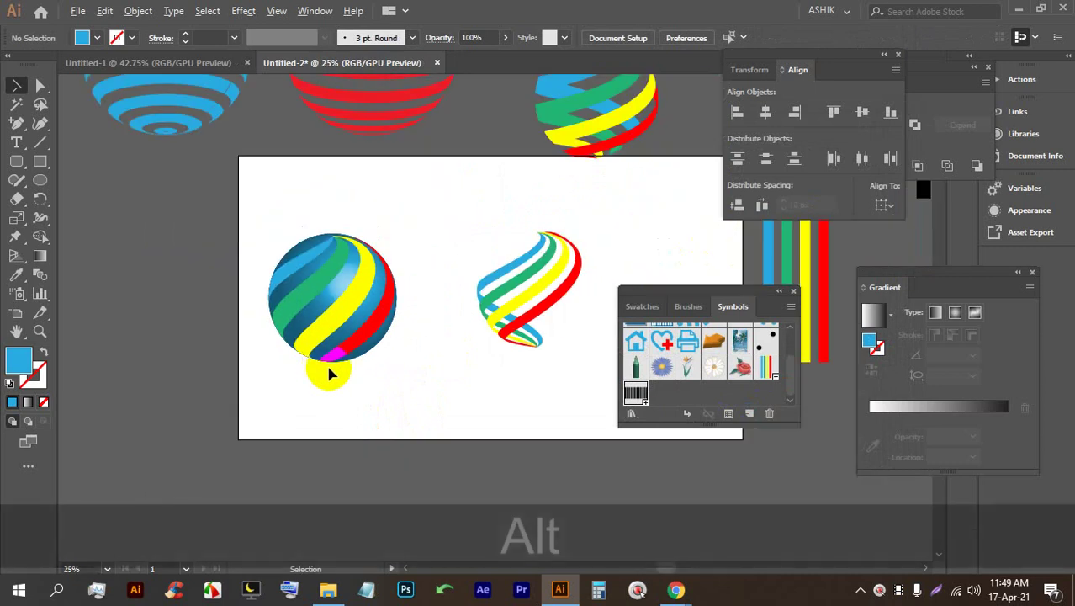
pyautogui.scroll(2, 433, 321)
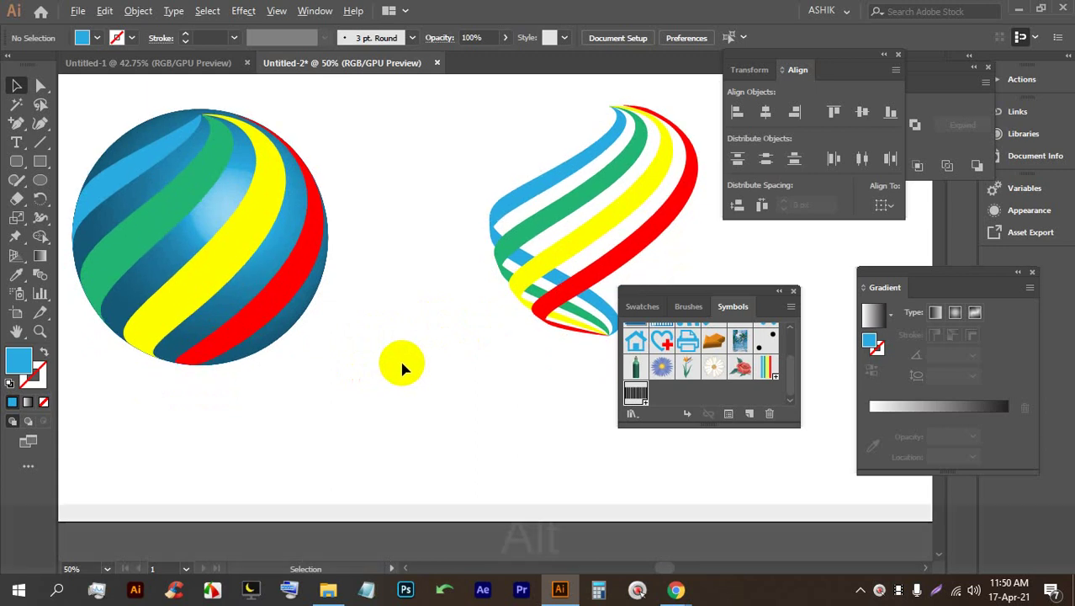
pyautogui.scroll(-2, 403, 367)
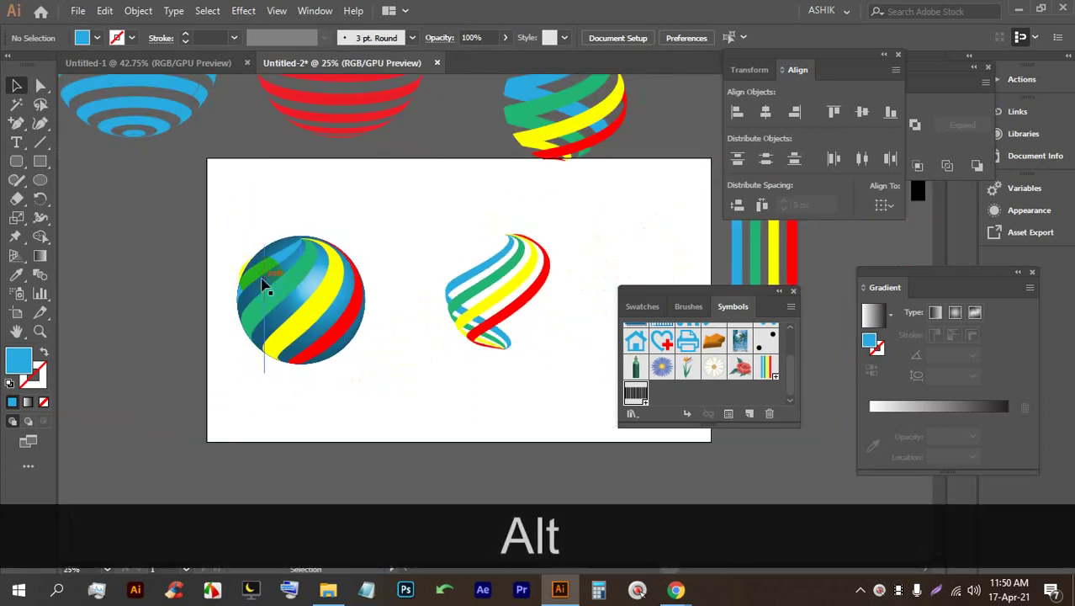
pyautogui.scroll(-3, 403, 240)
pyautogui.scroll(3, 341, 286)
pyautogui.moveTo(471, 236); pyautogui.dragTo(220, 284)
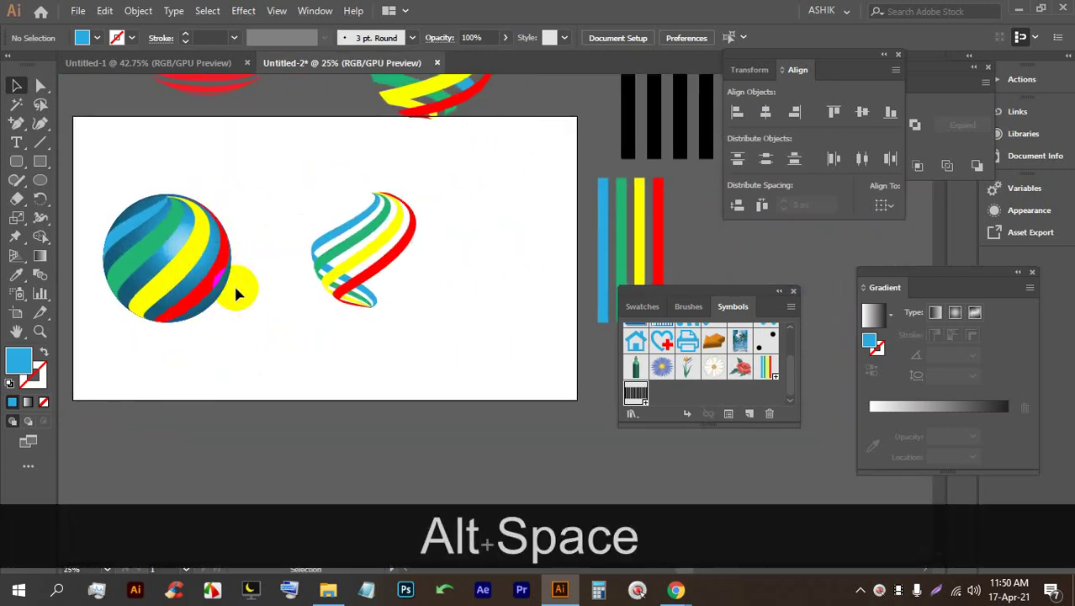
# Step: Move the striped sphere and the ribbon logo above the artboard to clear it
pyautogui.scroll(-2, 240, 289)
pyautogui.moveTo(213, 246); pyautogui.dragTo(330, 109)
pyautogui.scroll(2, 347, 336)
pyautogui.scroll(-2, 349, 337)
# Step: Draw a large circle on the empty artboard, move it slightly left of centre, and shrink it a little
pyautogui.click(40, 179)
pyautogui.moveTo(346, 299); pyautogui.dragTo(391, 384)
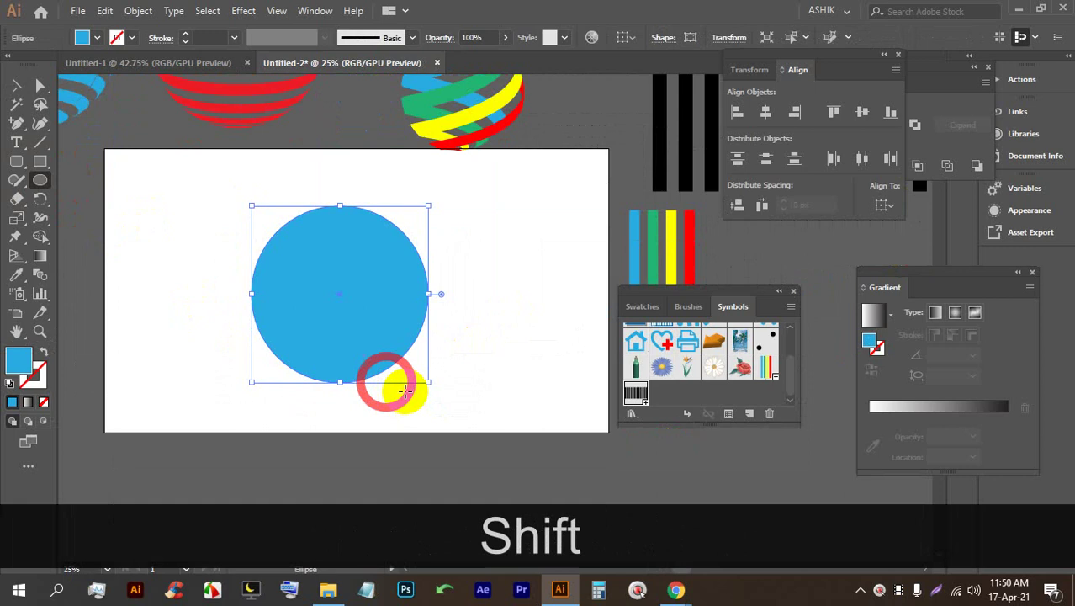
pyautogui.click(16, 85)
pyautogui.moveTo(344, 275); pyautogui.dragTo(313, 285)
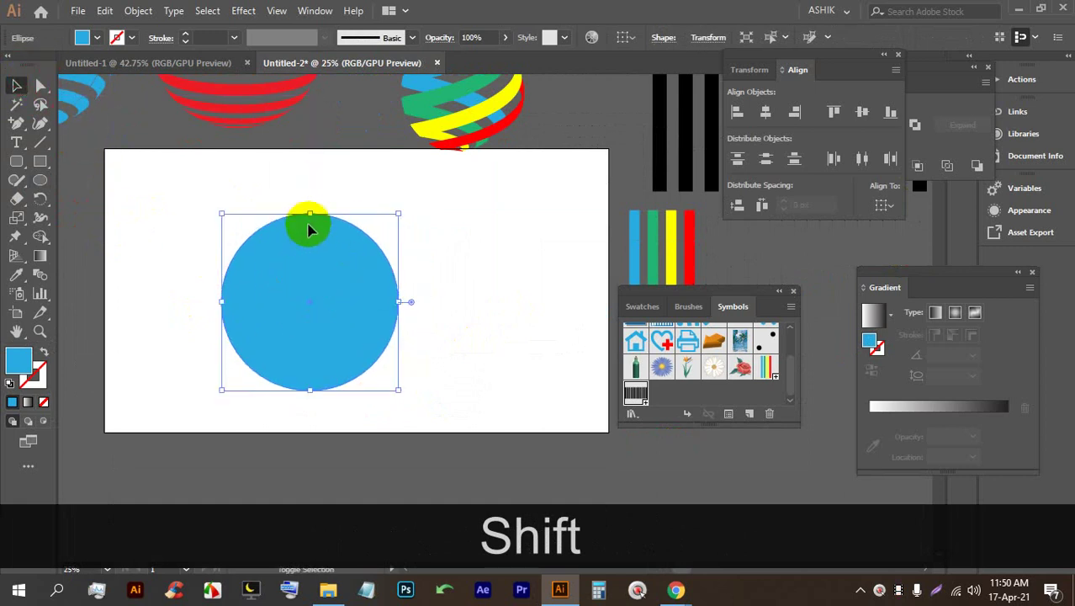
pyautogui.moveTo(307, 211); pyautogui.dragTo(318, 267)
# Step: Fill the circle with orange and deselect it
pyautogui.scroll(1, 318, 267)
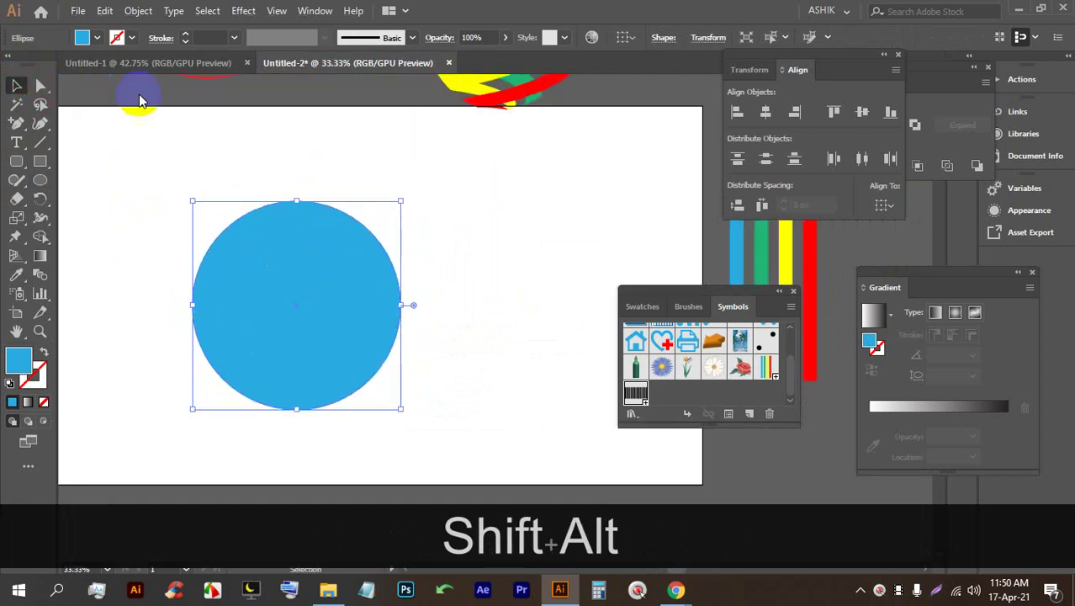
pyautogui.click(97, 37)
pyautogui.click(148, 70)
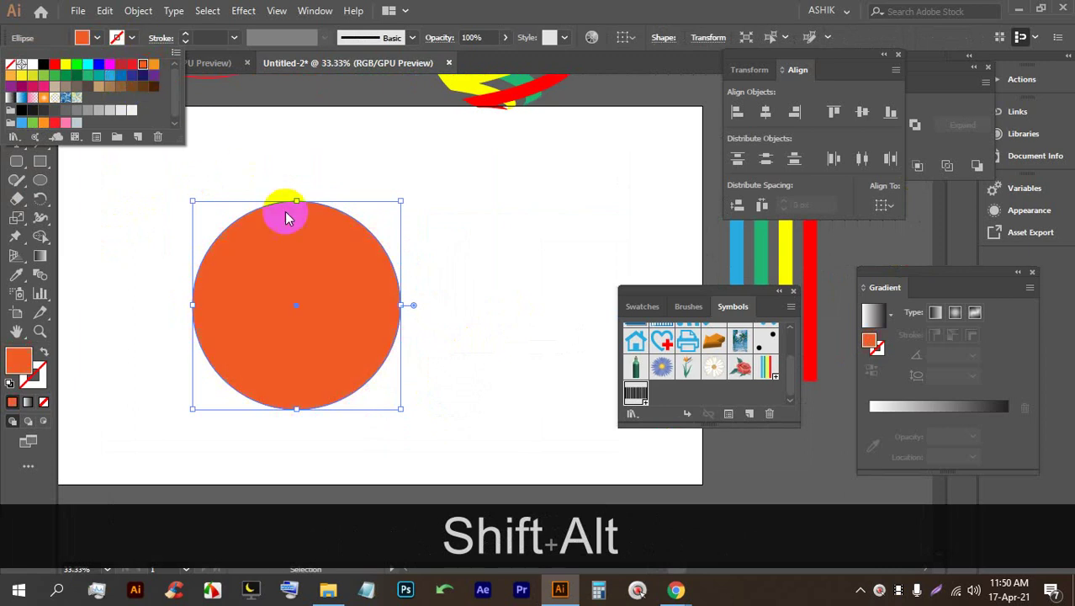
pyautogui.click(372, 221)
pyautogui.scroll(-2, 372, 222)
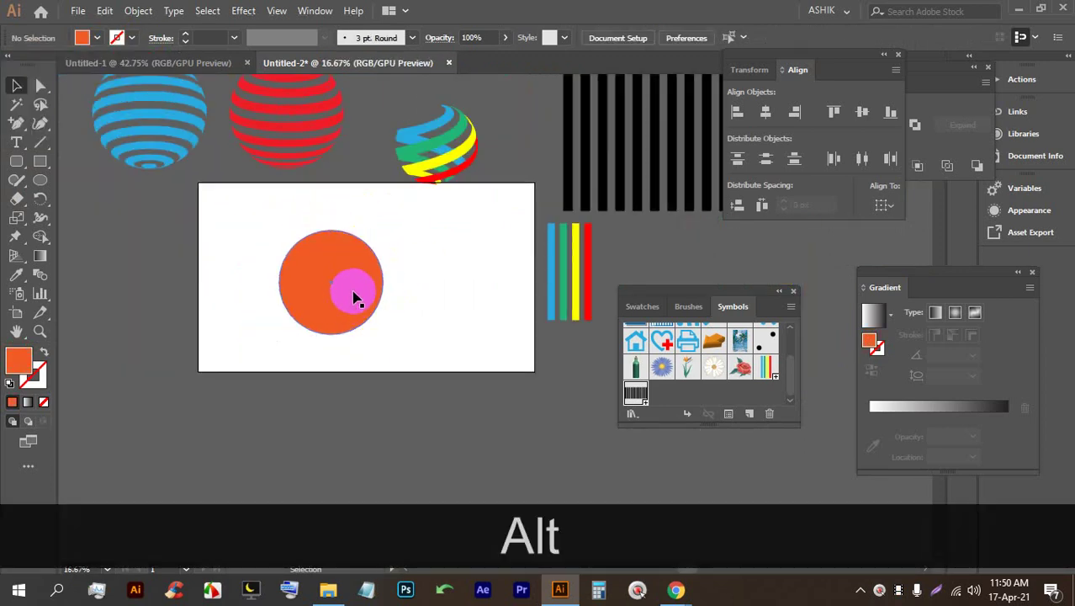
# Step: Apply the 3D Revolve effect to the orange circle with the preview enabled
pyautogui.scroll(-1, 371, 301)
pyautogui.click(243, 10)
pyautogui.click(456, 270)
pyautogui.click(353, 288)
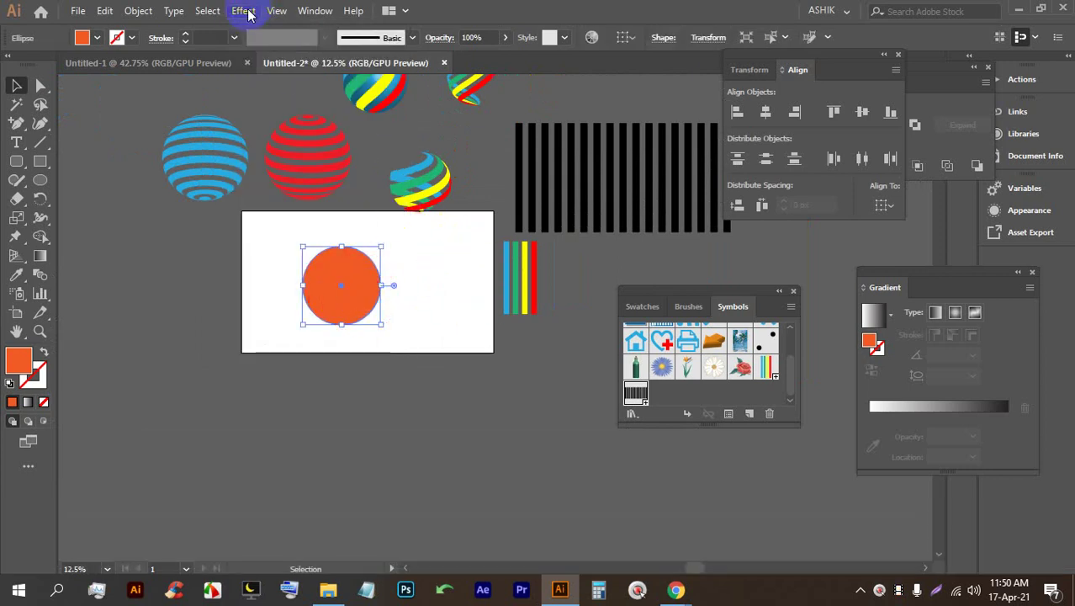
pyautogui.click(243, 10)
pyautogui.moveTo(257, 100)
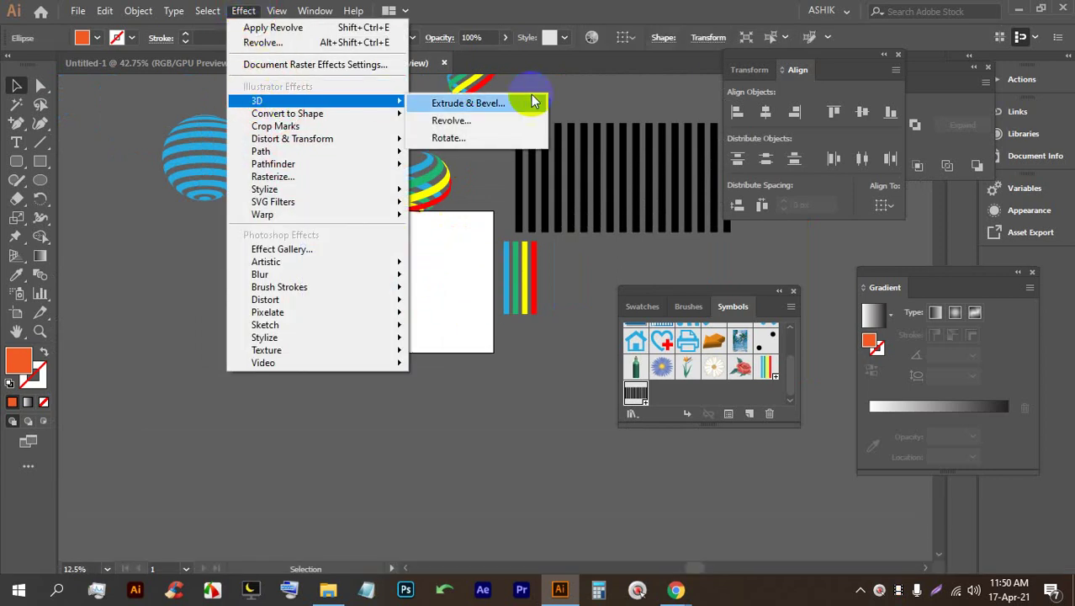
pyautogui.click(446, 122)
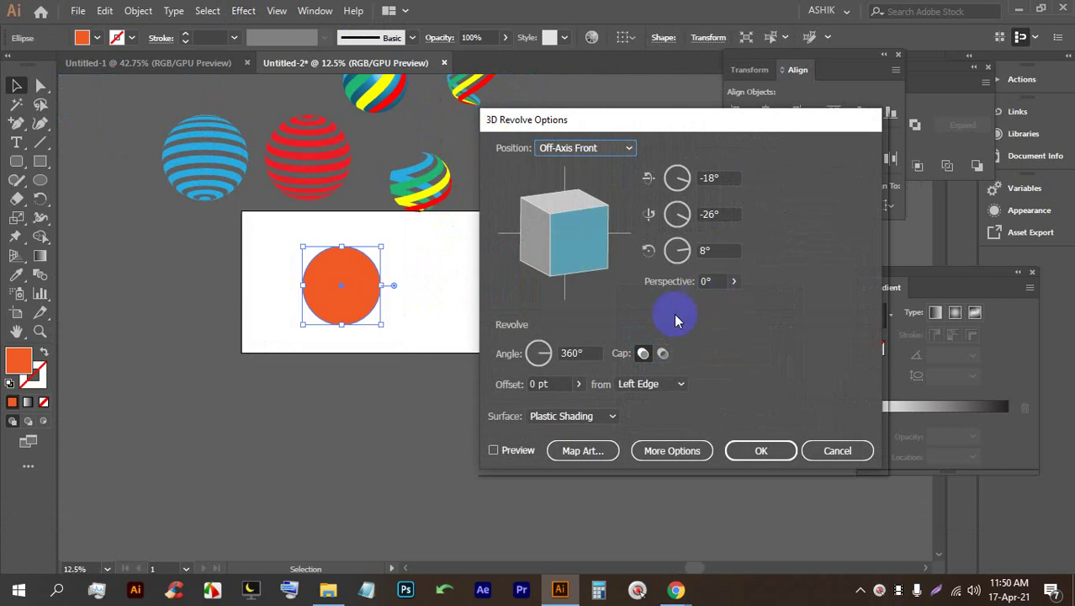
pyautogui.click(517, 453)
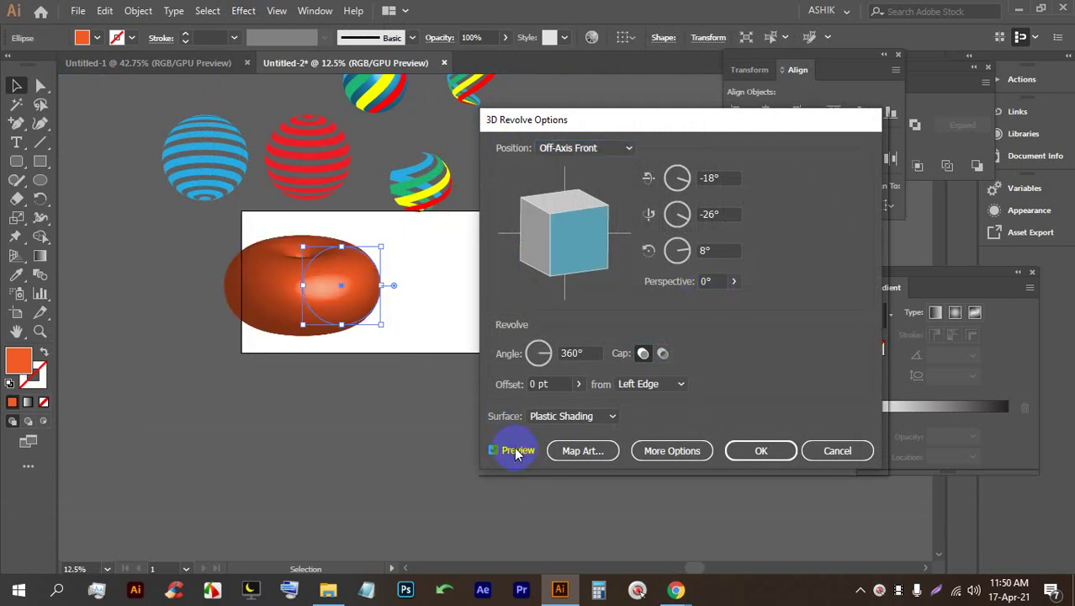
# Step: Turn the revolved shape into a tilted ring with rotations of -79°, -23° and 27° and a 208 pt offset
pyautogui.moveTo(556, 224); pyautogui.dragTo(577, 229)
pyautogui.moveTo(555, 192); pyautogui.dragTo(550, 221)
pyautogui.click(550, 219)
pyautogui.click(577, 384)
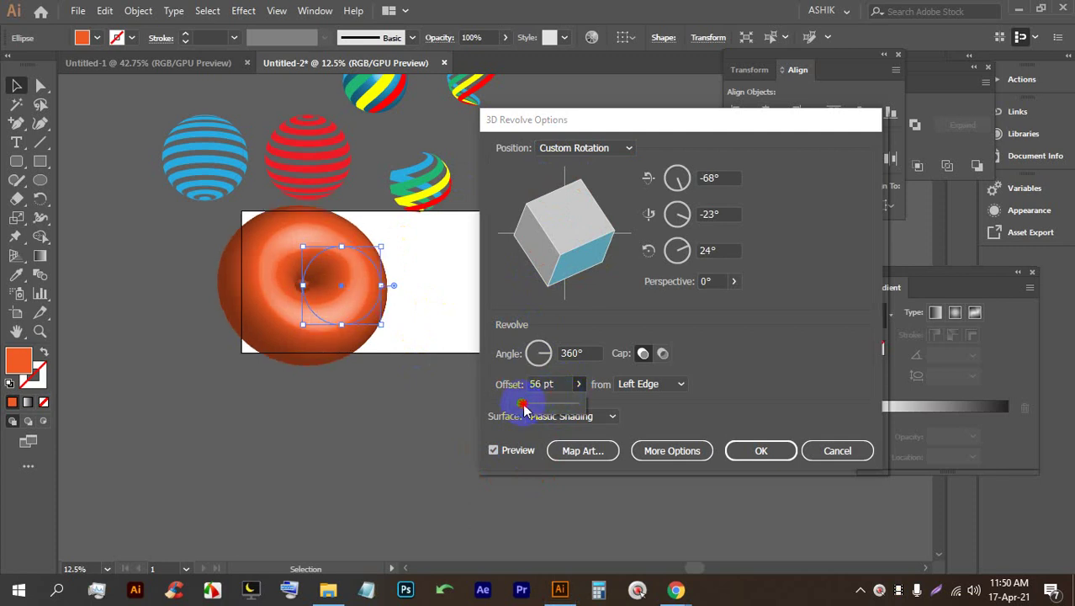
pyautogui.moveTo(527, 407); pyautogui.dragTo(533, 410)
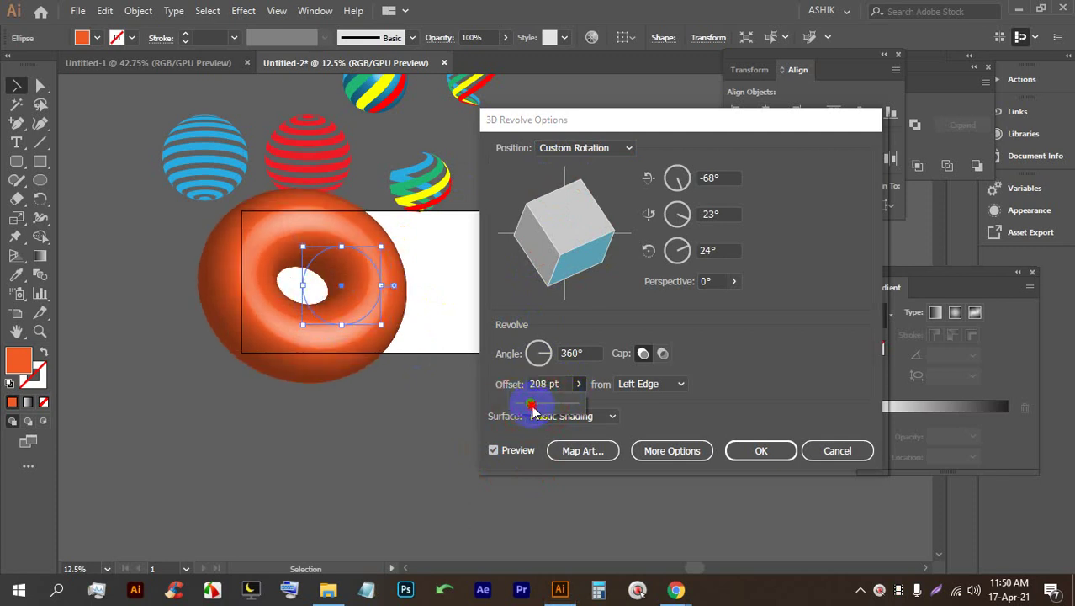
pyautogui.moveTo(562, 240)
pyautogui.mouseDown()
pyautogui.moveTo(569, 221)
pyautogui.moveTo(568, 234)
pyautogui.mouseUp()
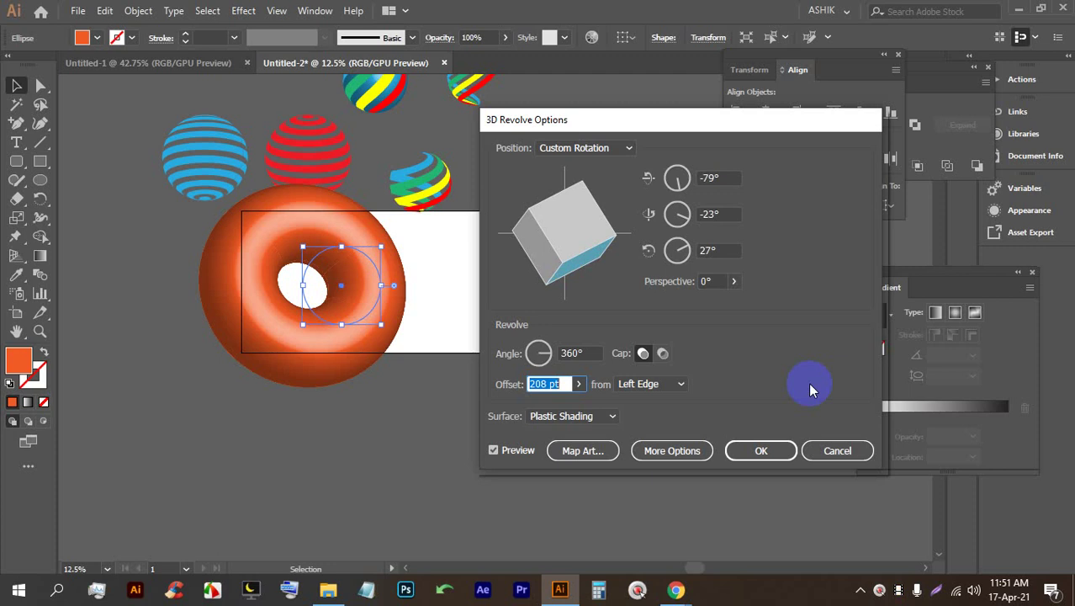
# Step: Try revolving the ring from the Right Edge and switch the offset origin back to Left Edge
pyautogui.click(641, 384)
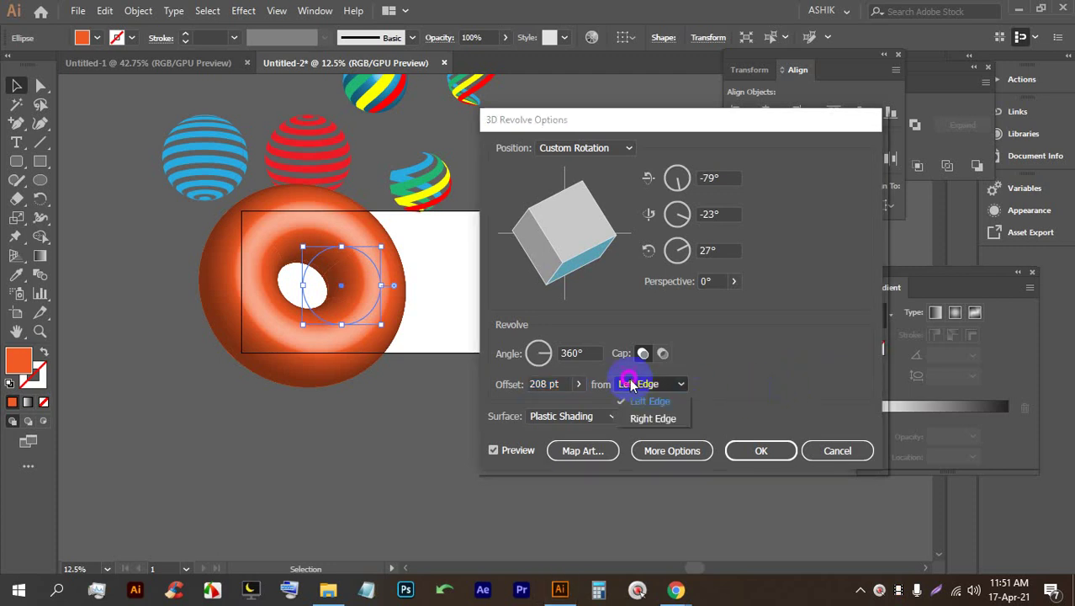
pyautogui.click(653, 419)
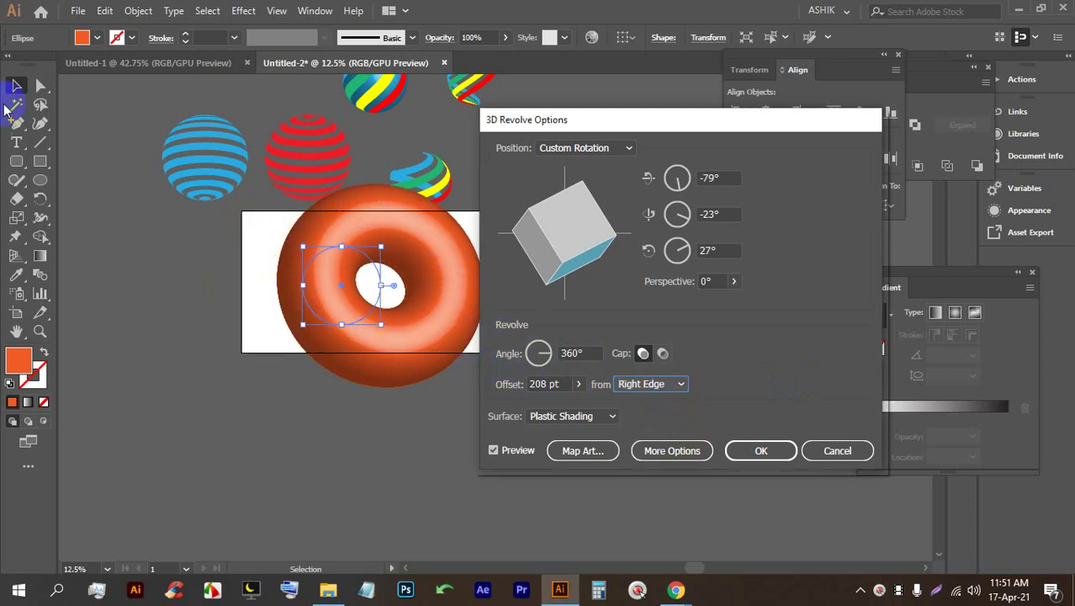
pyautogui.click(644, 384)
pyautogui.click(646, 401)
pyautogui.click(637, 385)
pyautogui.click(649, 418)
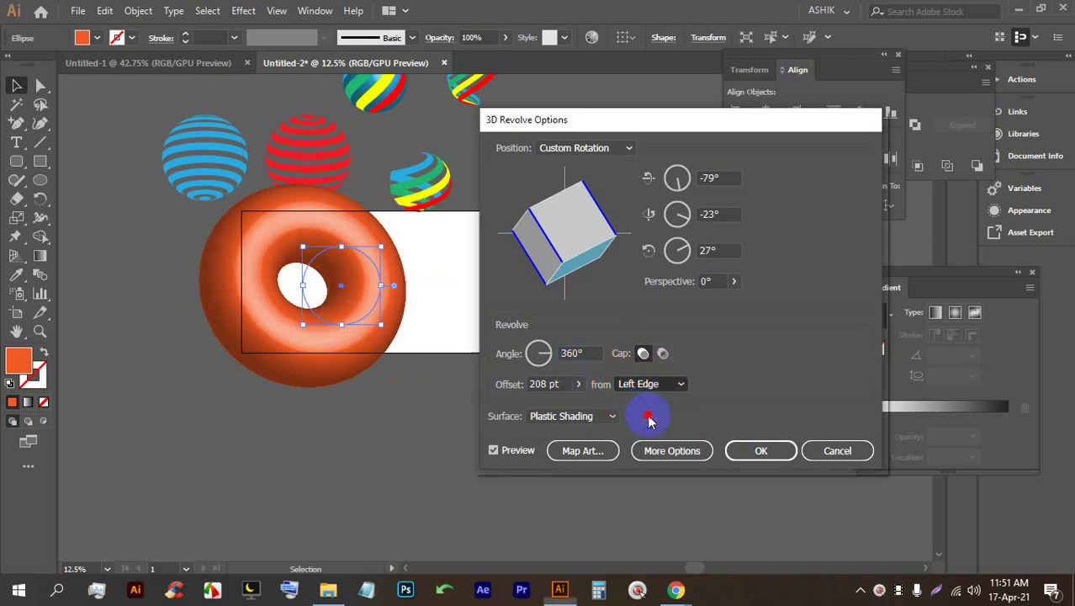
pyautogui.click(644, 385)
pyautogui.click(649, 408)
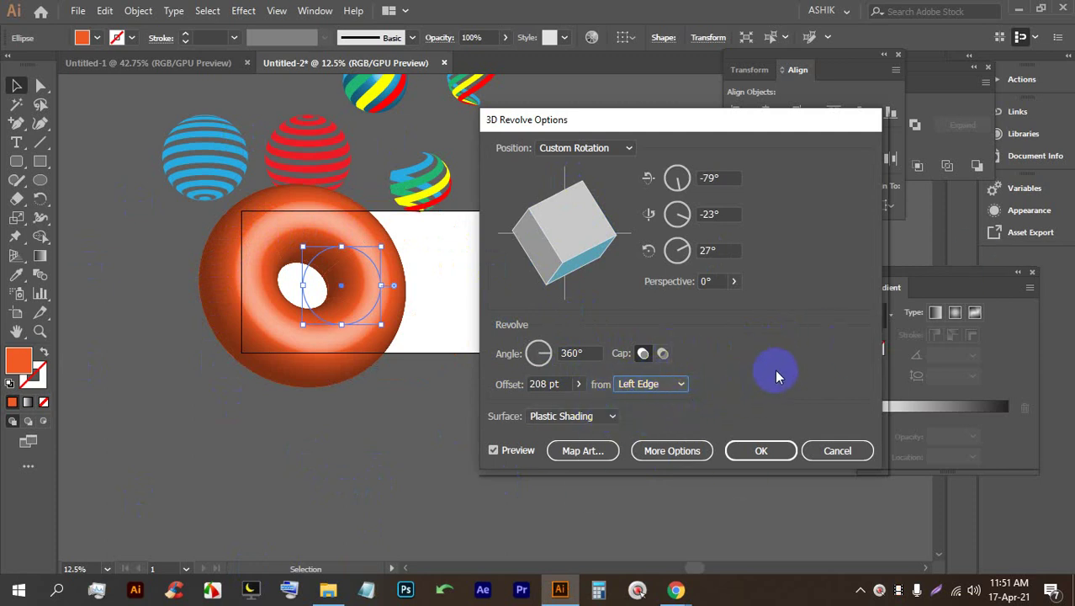
pyautogui.moveTo(421, 326); pyautogui.dragTo(491, 283)
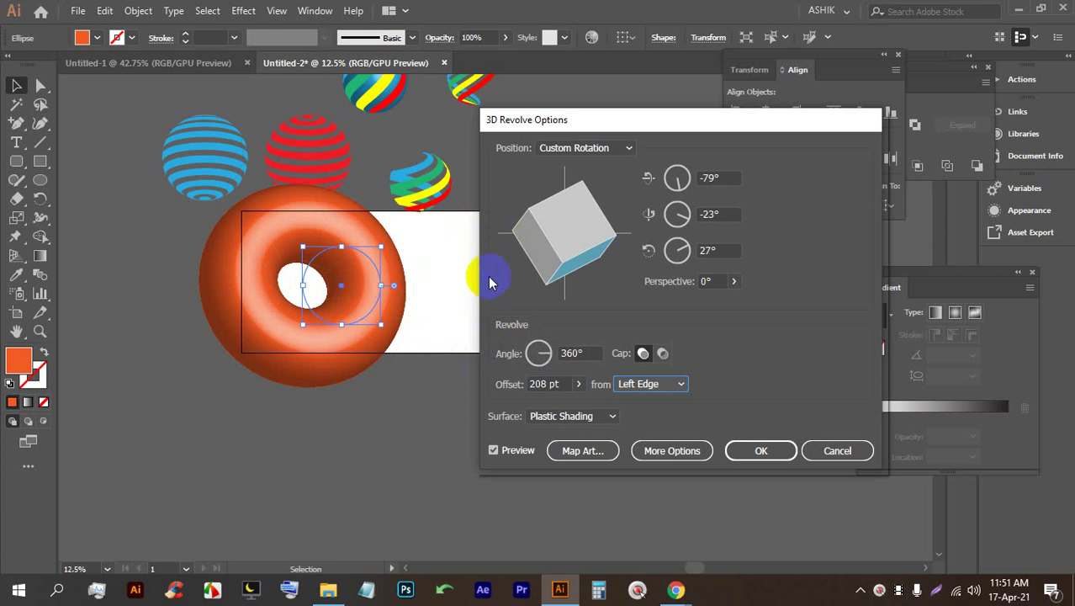
# Step: Map the black-striped "New Symbol" onto the orange ring's surface
pyautogui.click(587, 452)
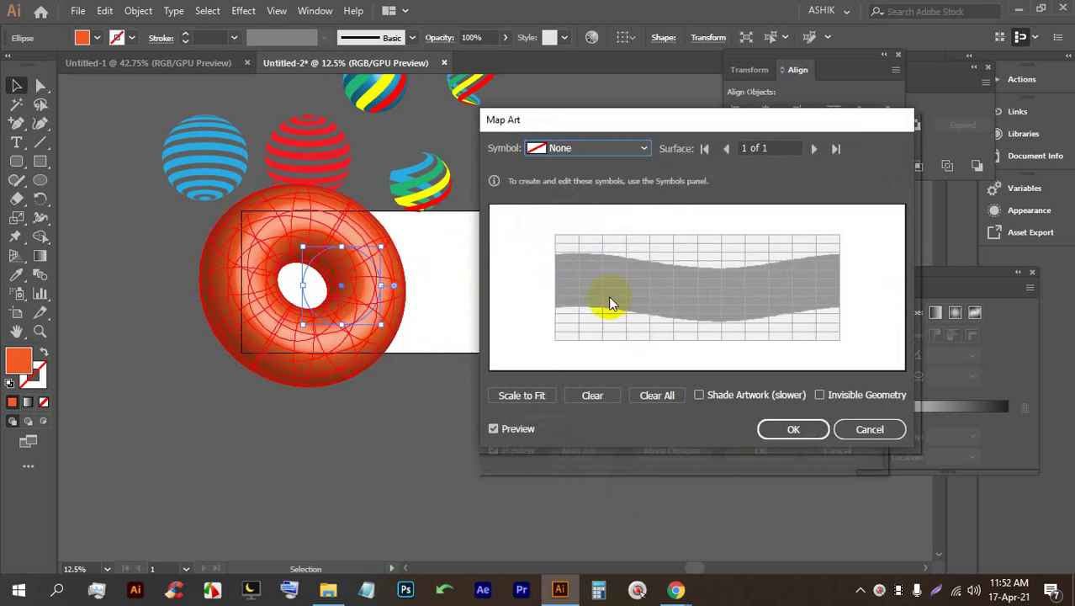
pyautogui.click(589, 147)
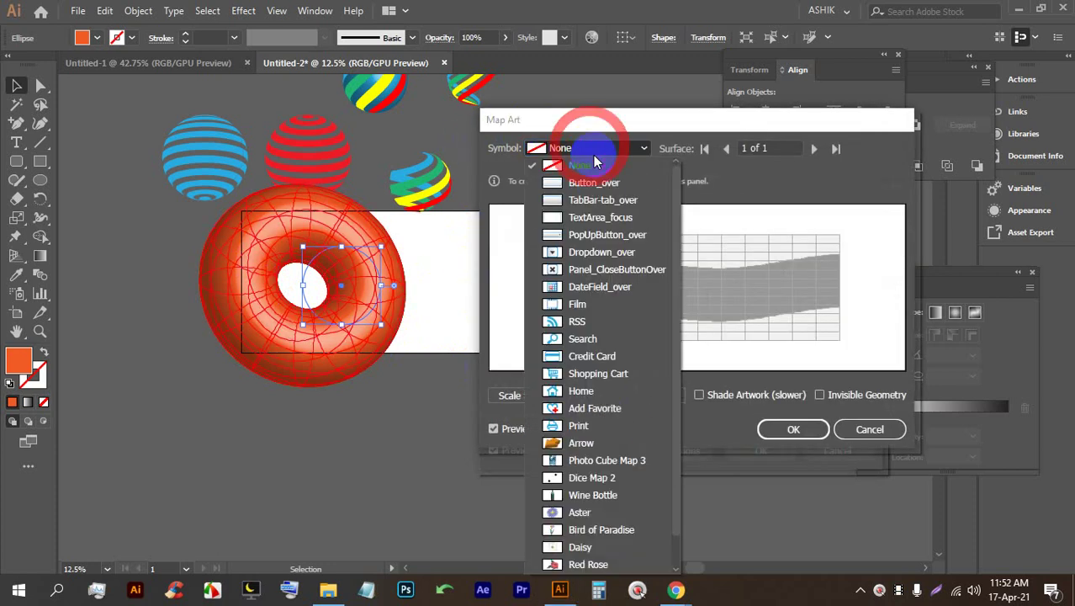
pyautogui.scroll(-1, 605, 488)
pyautogui.click(590, 566)
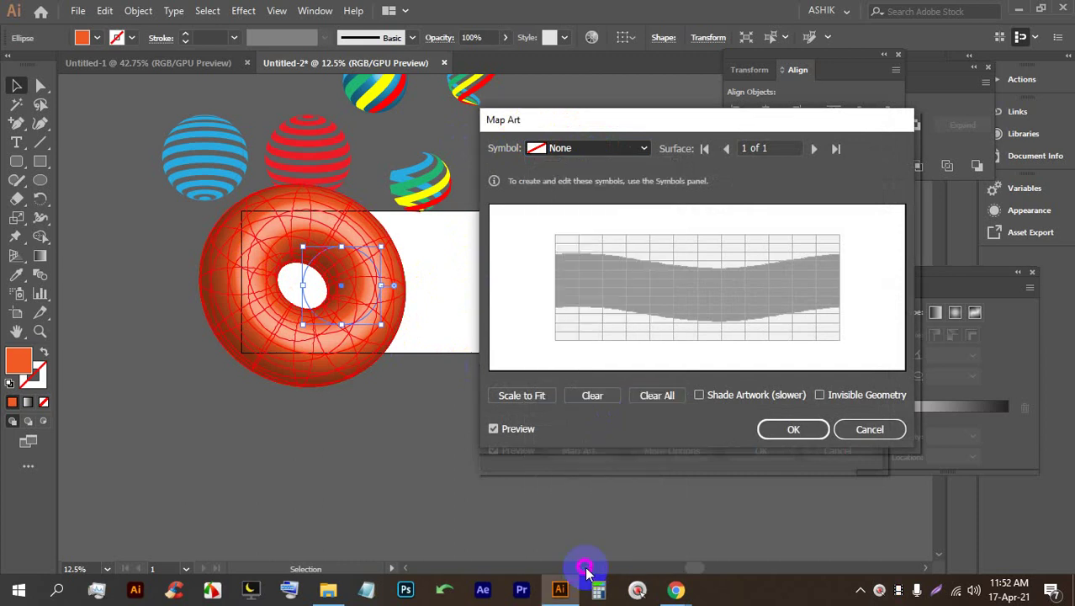
# Step: Stretch the mapped black stripes over the ring's whole surface and accept the mapping and the 3D effect
pyautogui.moveTo(673, 290); pyautogui.dragTo(842, 335)
pyautogui.moveTo(755, 304); pyautogui.dragTo(685, 230)
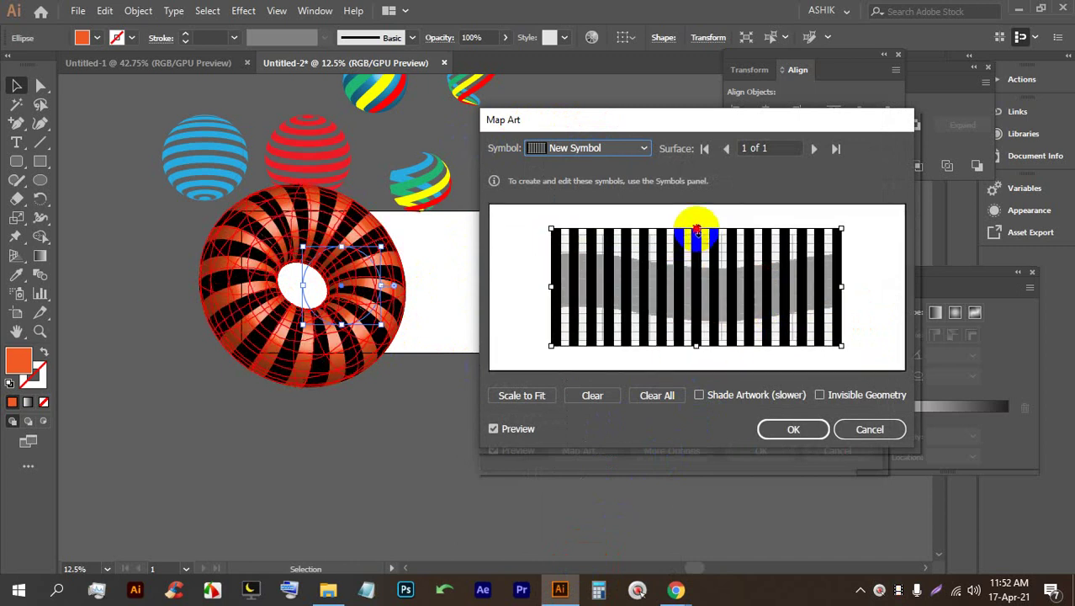
pyautogui.click(789, 429)
pyautogui.click(762, 382)
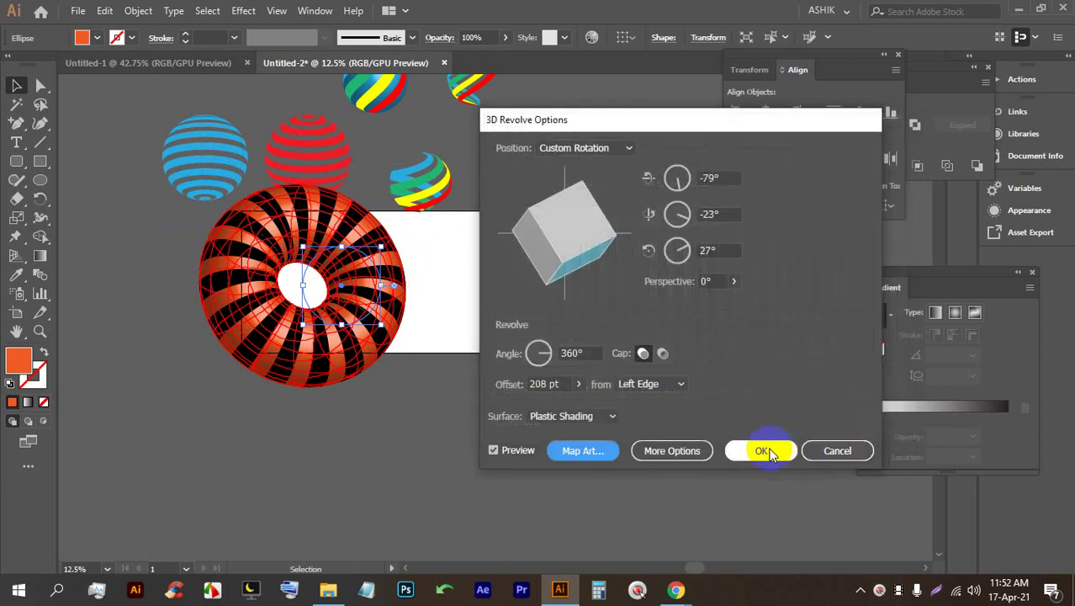
# Step: Move the striped ring off the artboard to the lower left and draw a new circle about 474 px wide on the artboard
pyautogui.moveTo(345, 309); pyautogui.dragTo(229, 387)
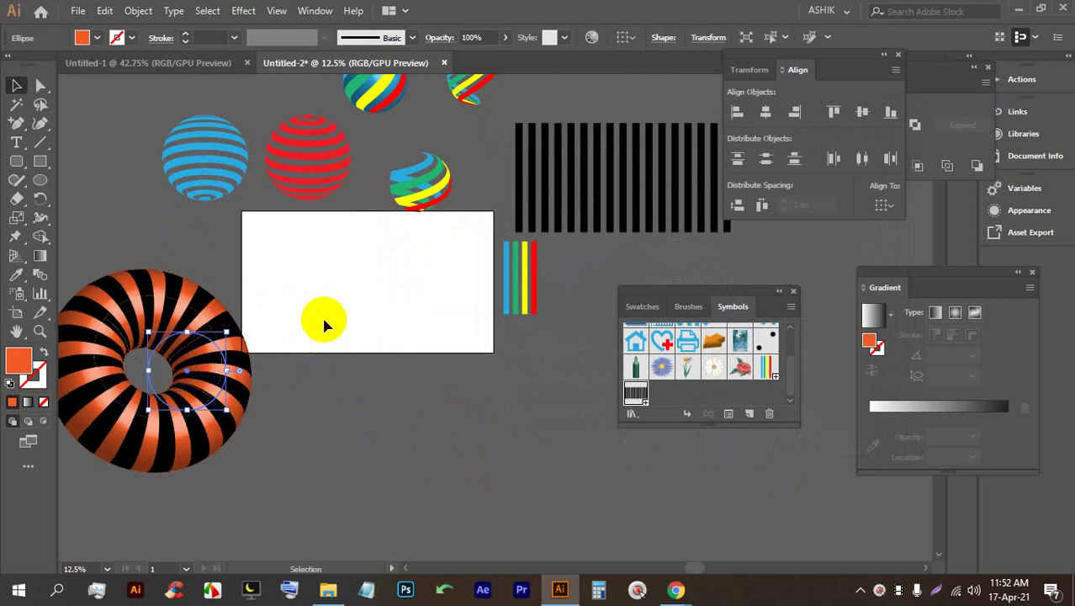
pyautogui.keyDown('alt'); pyautogui.scroll(2, 366, 318); pyautogui.keyUp('alt')
pyautogui.click(35, 180)
pyautogui.moveTo(264, 205); pyautogui.dragTo(344, 312)
pyautogui.keyDown('alt'); pyautogui.scroll(-2, 345, 312); pyautogui.keyUp('alt')
pyautogui.keyDown('alt'); pyautogui.scroll(1, 369, 328); pyautogui.keyUp('alt')
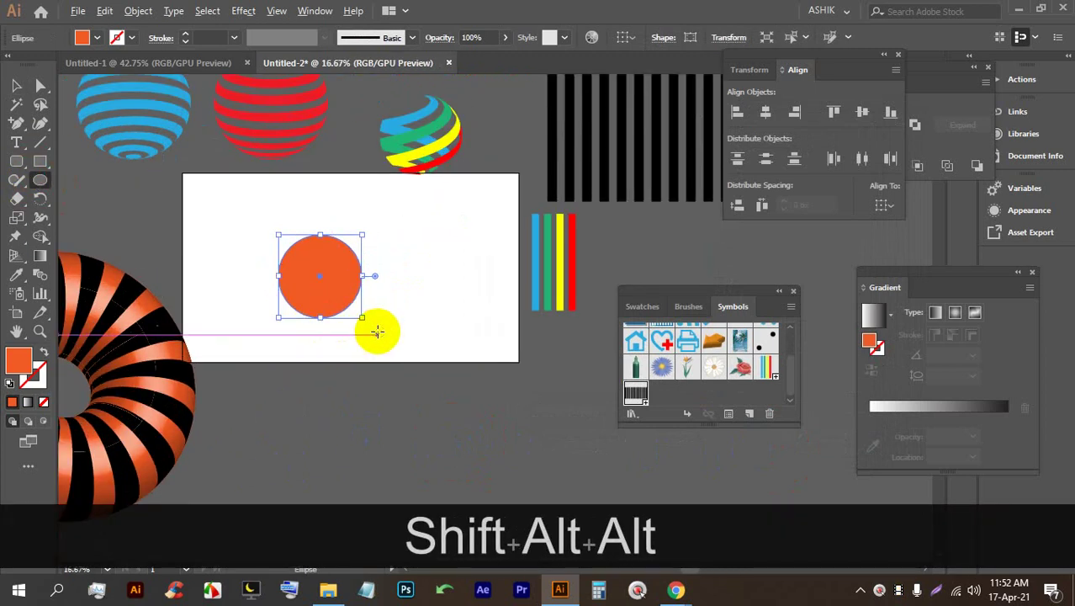
# Step: Apply the 3D Revolve effect to the new orange circle with the preview enabled
pyautogui.click(243, 10)
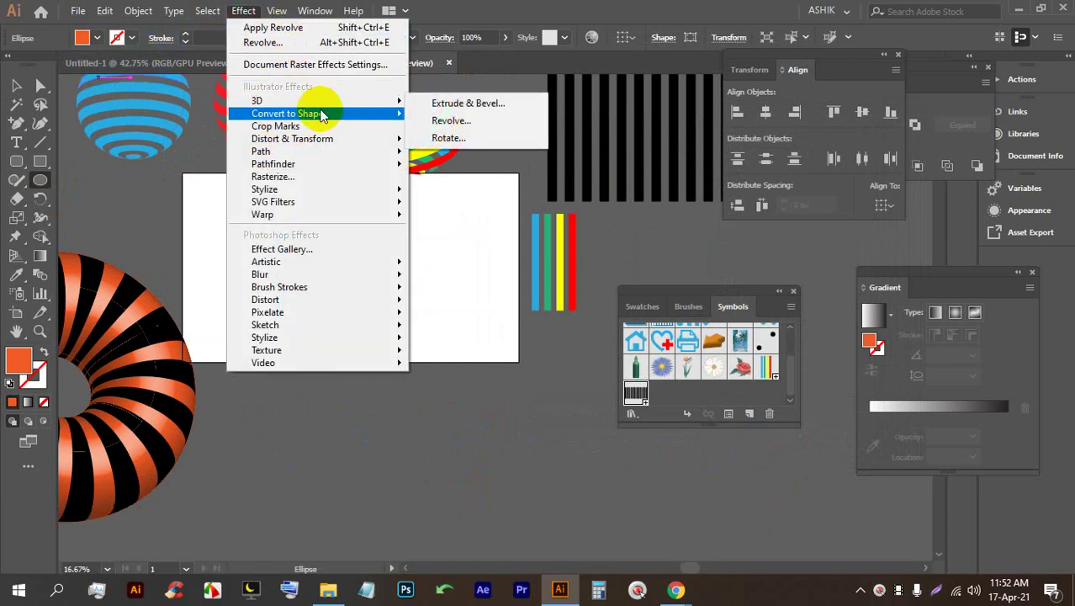
pyautogui.click(455, 120)
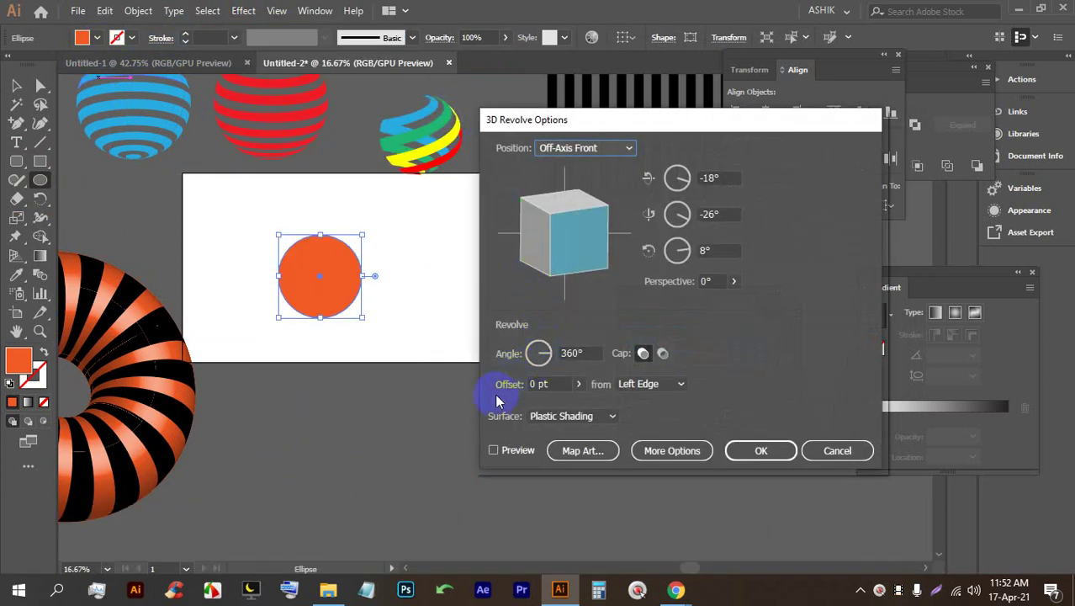
pyautogui.click(494, 449)
# Step: Give the revolved circle a 223 pt offset and rotations of -70°, -7° and 8° to form an open ring
pyautogui.moveTo(563, 244)
pyautogui.mouseDown()
pyautogui.moveTo(579, 228)
pyautogui.moveTo(573, 217)
pyautogui.moveTo(575, 237)
pyautogui.mouseUp()
pyautogui.click(578, 383)
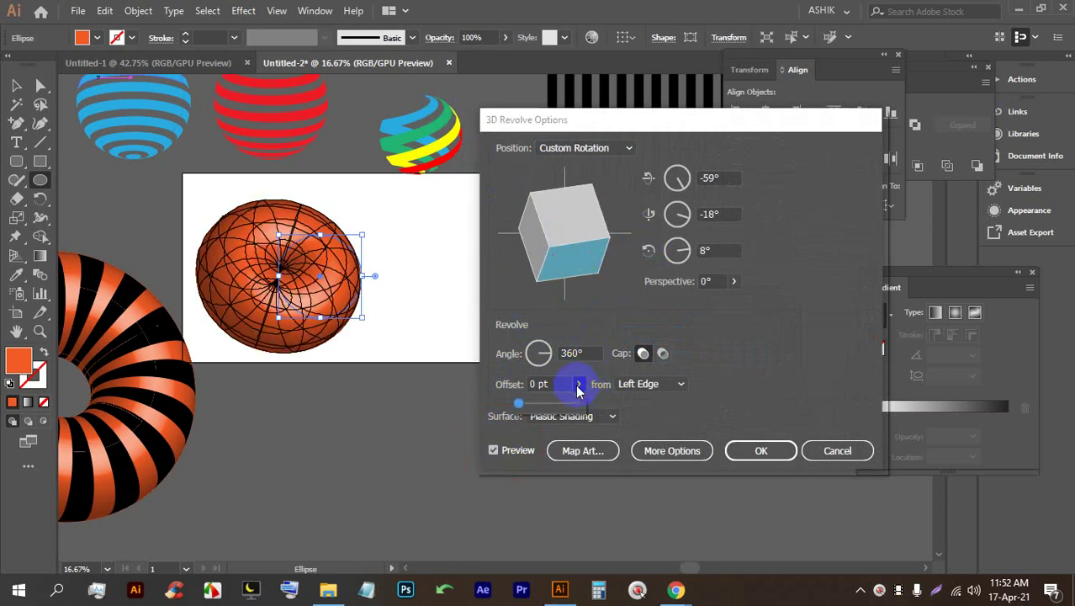
pyautogui.moveTo(526, 408); pyautogui.dragTo(532, 407)
pyautogui.moveTo(559, 244)
pyautogui.mouseDown()
pyautogui.moveTo(580, 252)
pyautogui.moveTo(583, 211)
pyautogui.moveTo(580, 220)
pyautogui.mouseUp()
pyautogui.click(649, 349)
# Step: Map the black-striped "New Symbol" onto the second ring and stretch it over the whole surface
pyautogui.click(583, 450)
pyautogui.click(579, 153)
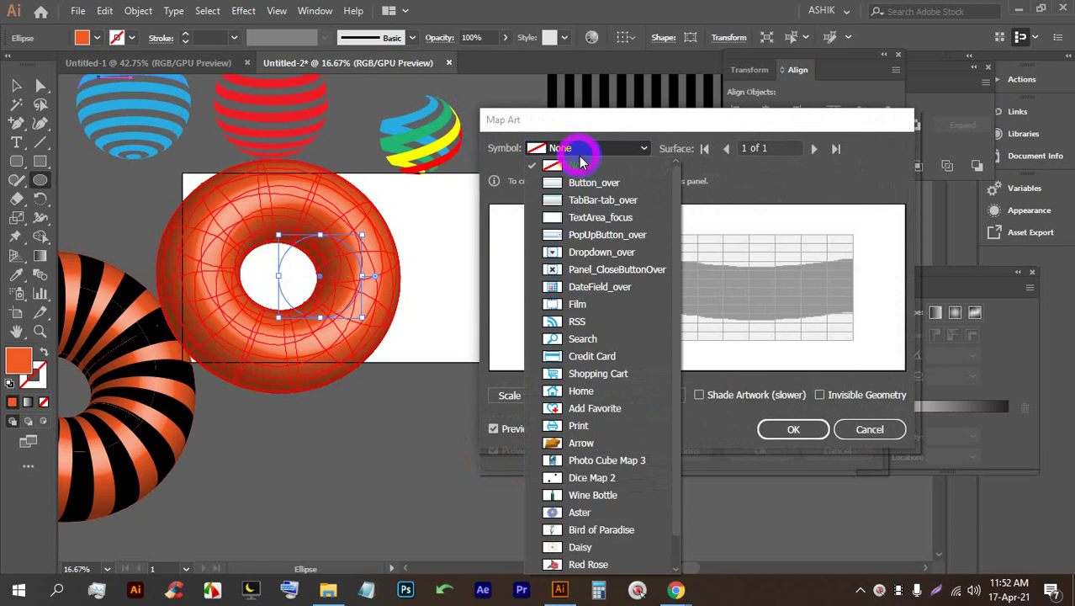
pyautogui.scroll(-2, 524, 487)
pyautogui.click(572, 585)
pyautogui.moveTo(694, 296); pyautogui.dragTo(583, 288)
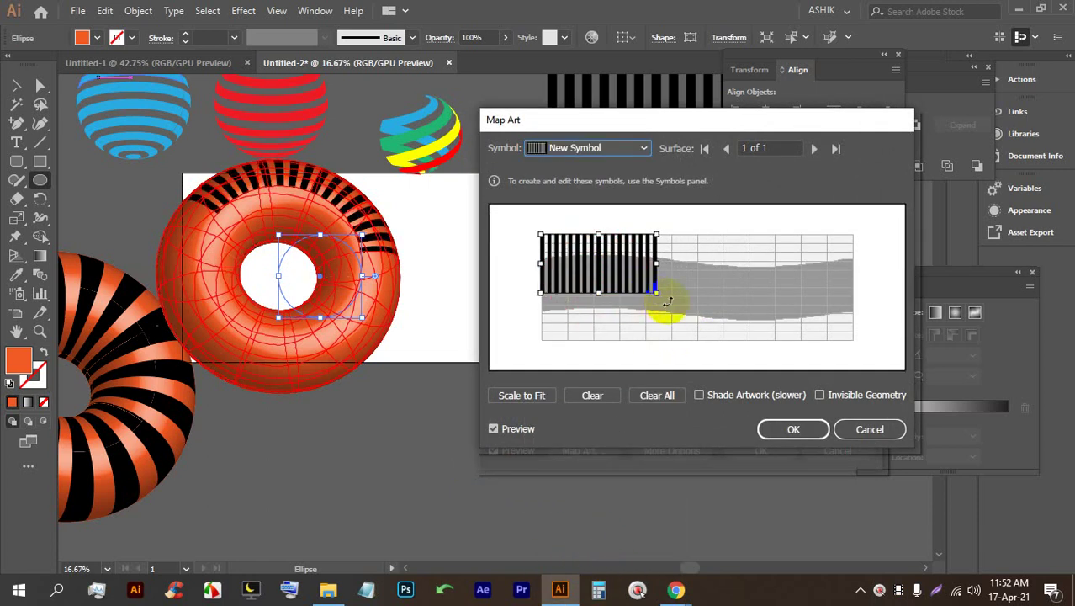
pyautogui.moveTo(657, 292); pyautogui.dragTo(849, 340)
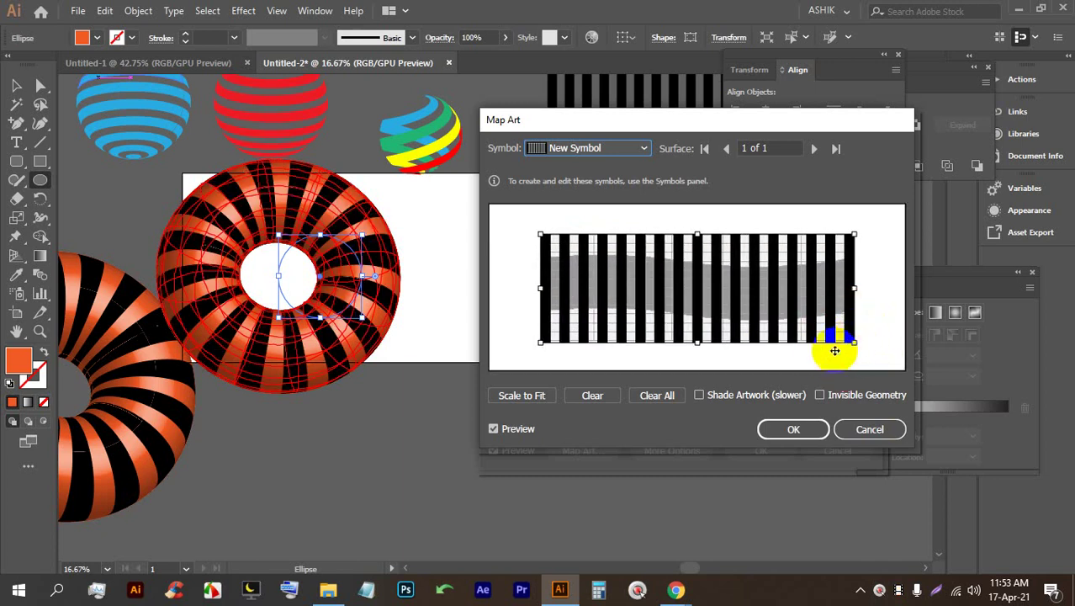
# Step: Make the ring's geometry invisible so only the black stripes remain, and accept the mapping and the 3D effect
pyautogui.click(837, 398)
pyautogui.moveTo(684, 281); pyautogui.dragTo(446, 228)
pyautogui.click(168, 270)
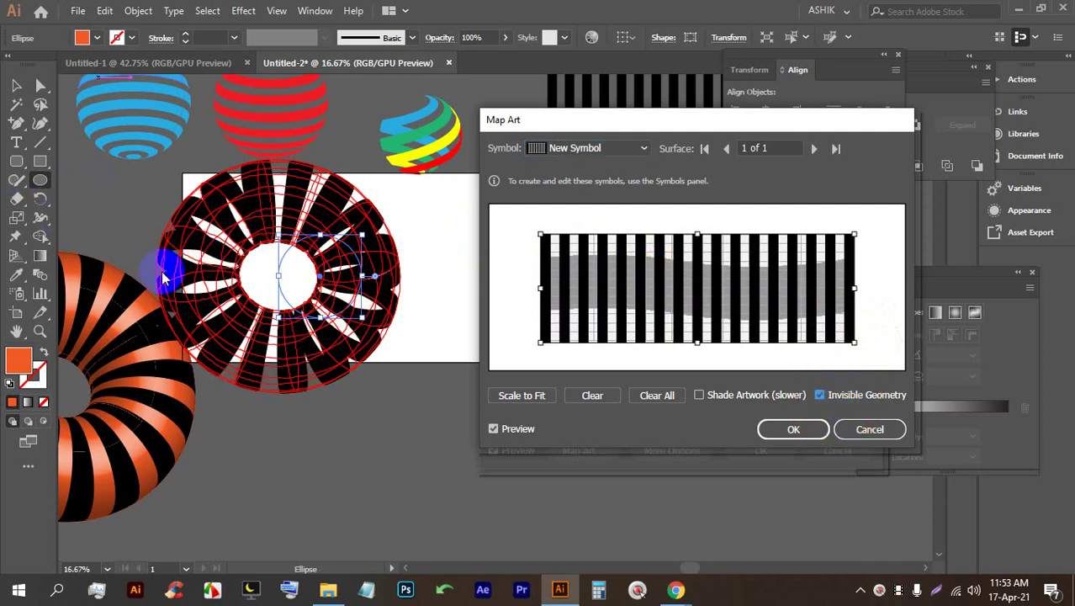
pyautogui.click(791, 429)
pyautogui.click(756, 446)
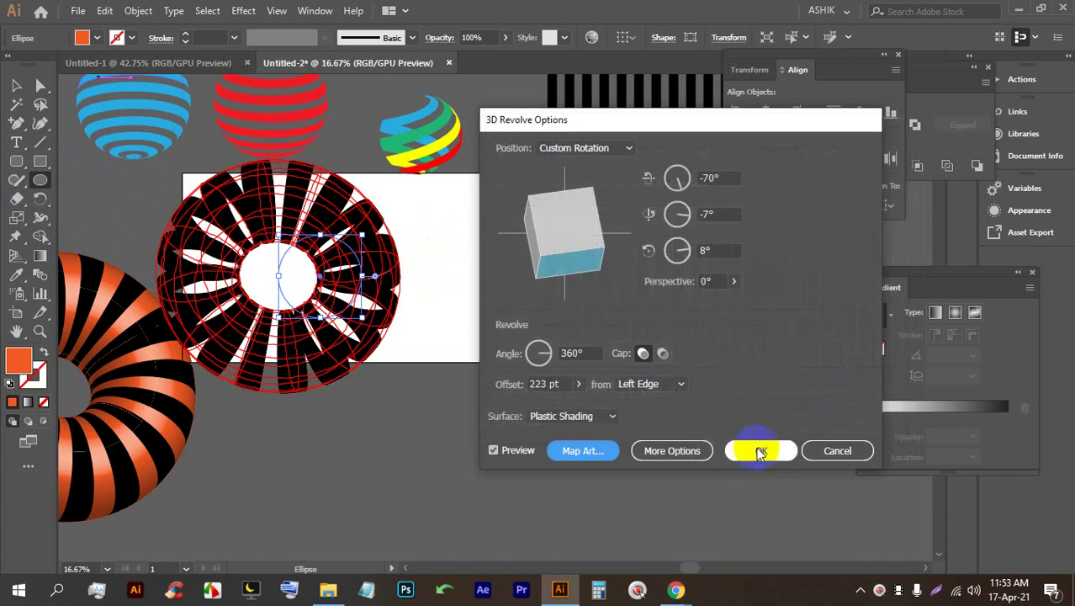
pyautogui.click(357, 286)
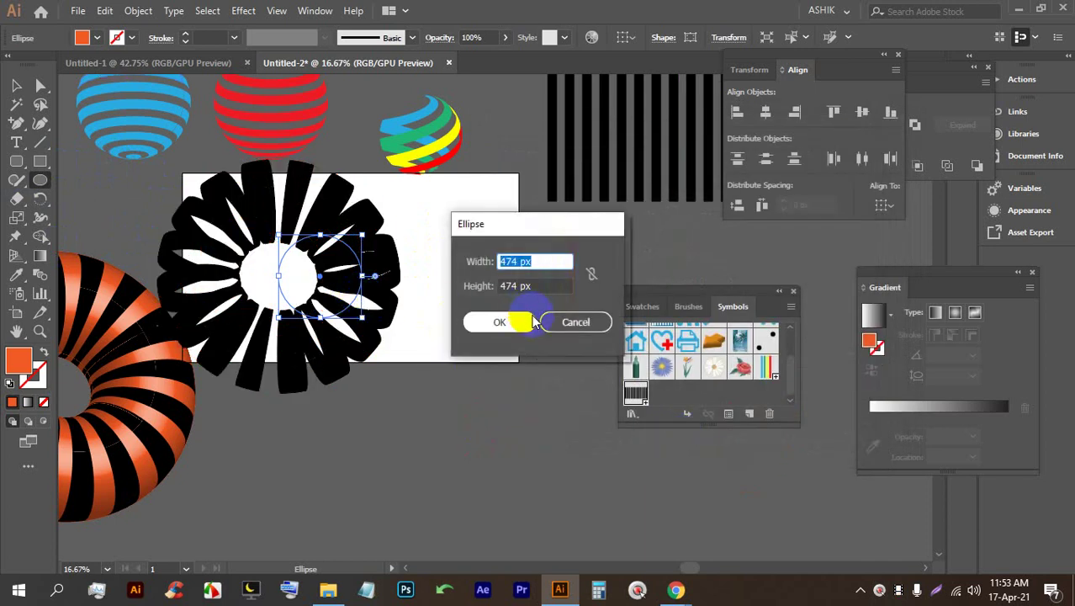
pyautogui.click(570, 320)
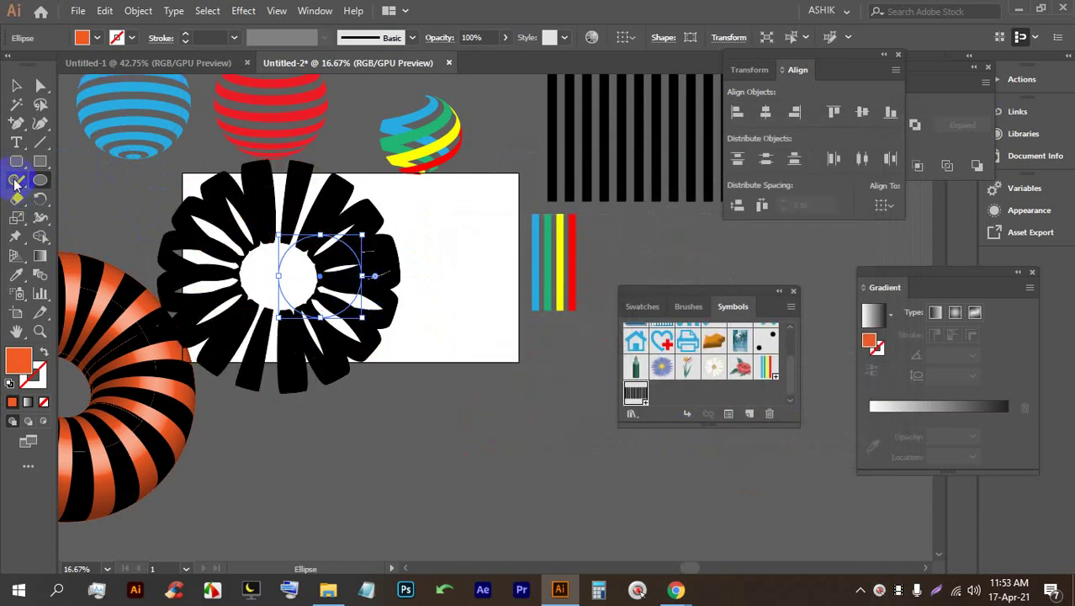
# Step: Expand the appearance of the black-striped ring on the artboard and ungroup the result twice
pyautogui.click(17, 86)
pyautogui.click(391, 343)
pyautogui.click(345, 262)
pyautogui.click(136, 12)
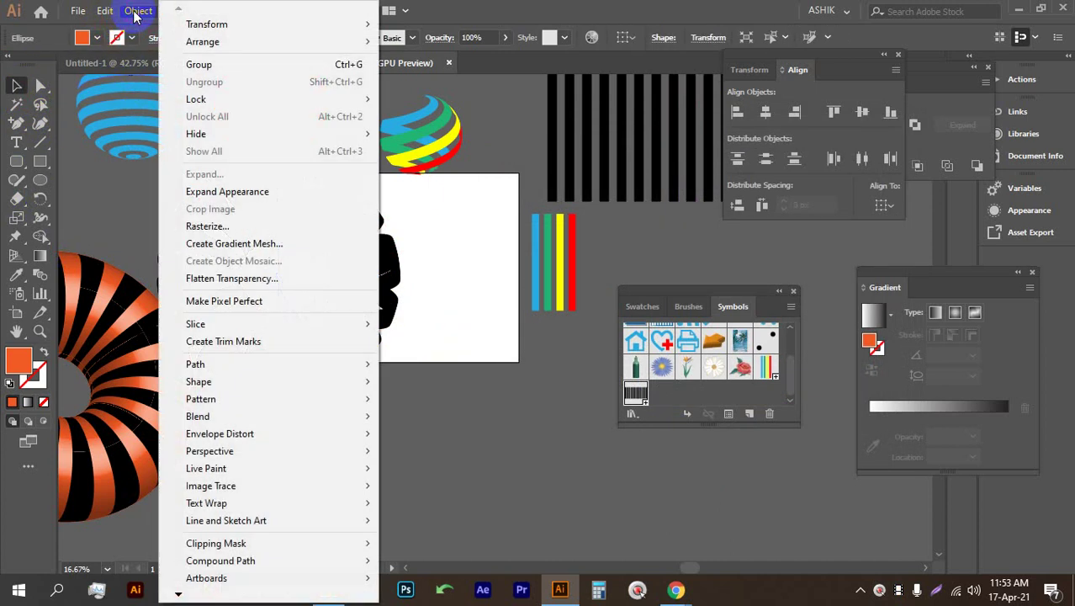
pyautogui.click(244, 192)
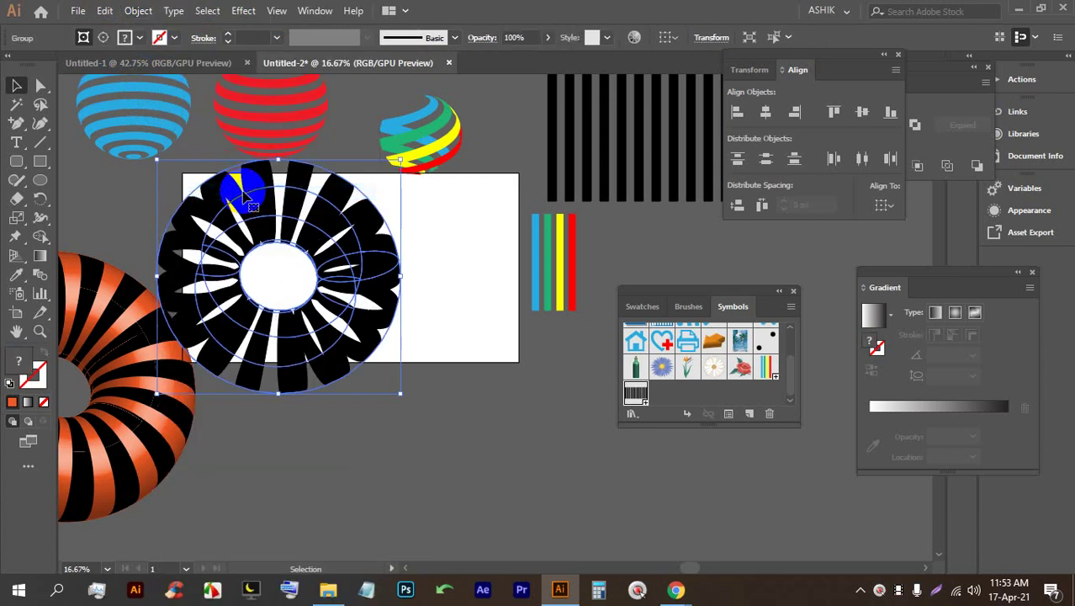
pyautogui.rightClick(315, 215)
pyautogui.click(361, 345)
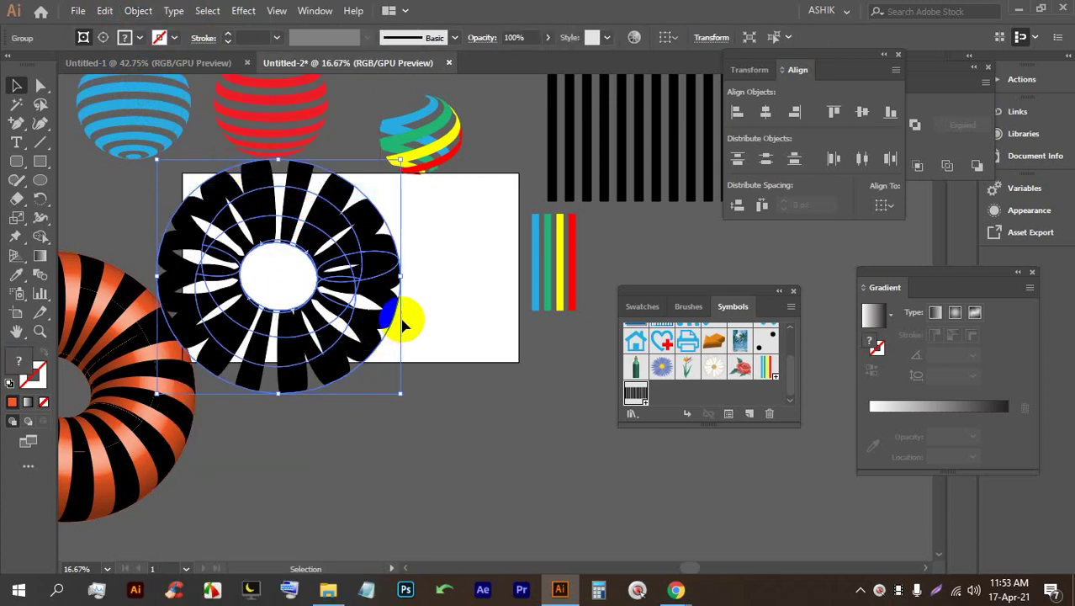
pyautogui.rightClick(365, 284)
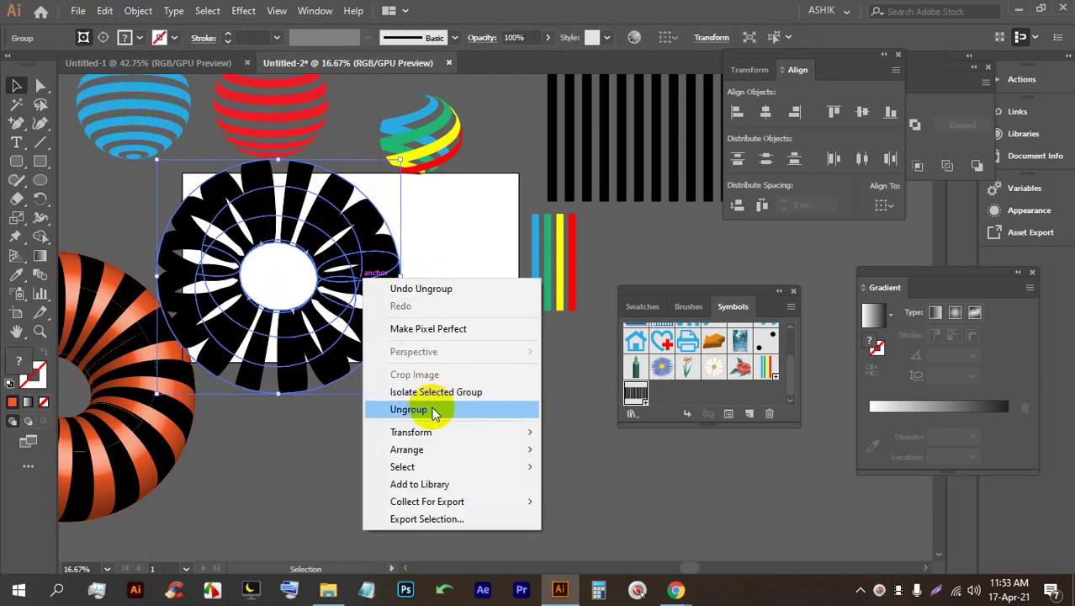
pyautogui.click(410, 408)
pyautogui.click(480, 312)
# Step: Pull the two full striped rings and the lower striped arc out of the expanded artwork and place them below the artboard
pyautogui.click(351, 256)
pyautogui.moveTo(352, 256); pyautogui.dragTo(535, 528)
pyautogui.scroll(-2, 497, 456)
pyautogui.moveTo(391, 309); pyautogui.dragTo(526, 268)
pyautogui.scroll(-1, 377, 271)
pyautogui.press('space')
pyautogui.scroll(-2, 377, 259)
pyautogui.click(364, 256)
pyautogui.moveTo(367, 263); pyautogui.dragTo(433, 396)
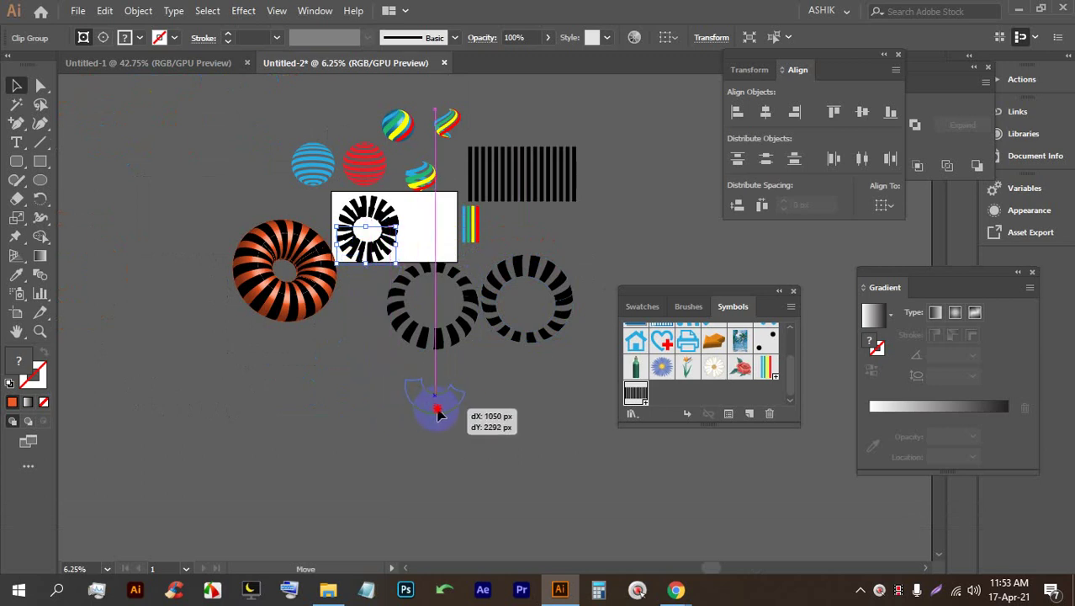
pyautogui.doubleClick(364, 244)
pyautogui.moveTo(362, 232); pyautogui.dragTo(360, 383)
pyautogui.moveTo(396, 211); pyautogui.dragTo(452, 244)
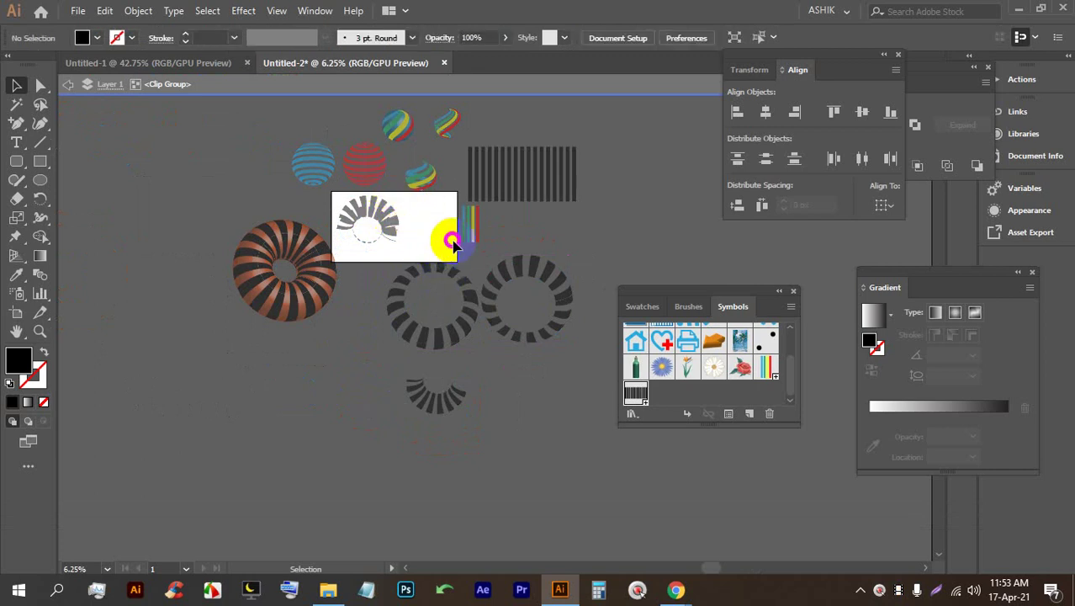
pyautogui.press('Escape')
# Step: Move the larger upper striped arc below the separated rings and the second upper arc to the artboard's lower edge
pyautogui.moveTo(370, 221); pyautogui.dragTo(516, 360)
pyautogui.moveTo(360, 228); pyautogui.dragTo(346, 224)
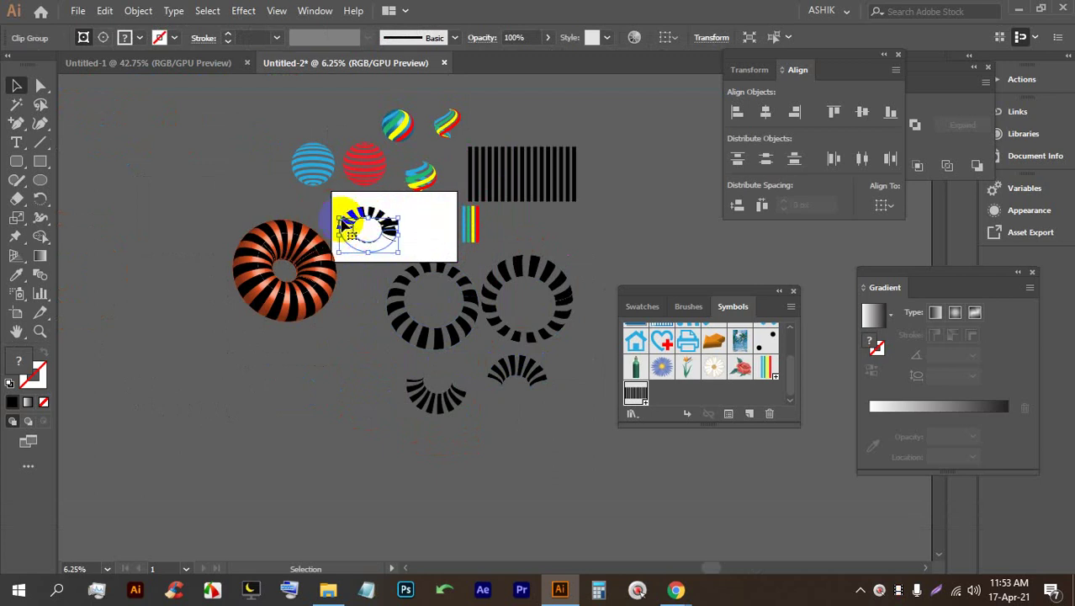
pyautogui.moveTo(355, 267); pyautogui.dragTo(360, 233)
pyautogui.click(361, 217)
pyautogui.click(363, 215)
pyautogui.scroll(2, 361, 217)
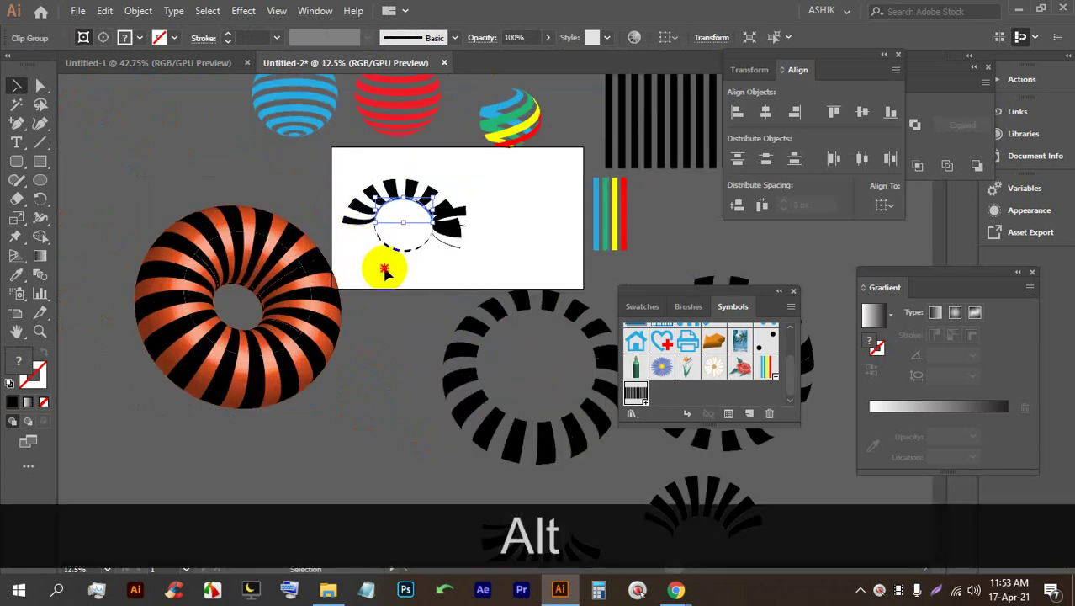
pyautogui.moveTo(359, 217); pyautogui.dragTo(426, 234)
# Step: Release the clipping mask of the first separated striped ring, nearest the artboard, and clear the selection
pyautogui.scroll(-2, 403, 216)
pyautogui.scroll(2, 481, 276)
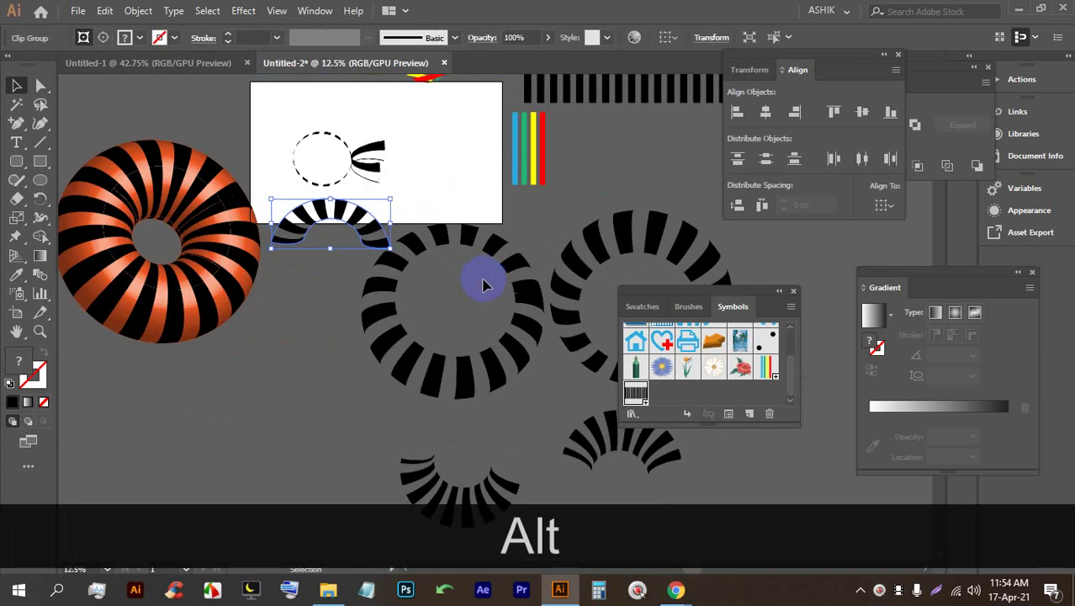
pyautogui.moveTo(480, 276); pyautogui.dragTo(372, 267)
pyautogui.scroll(1, 504, 284)
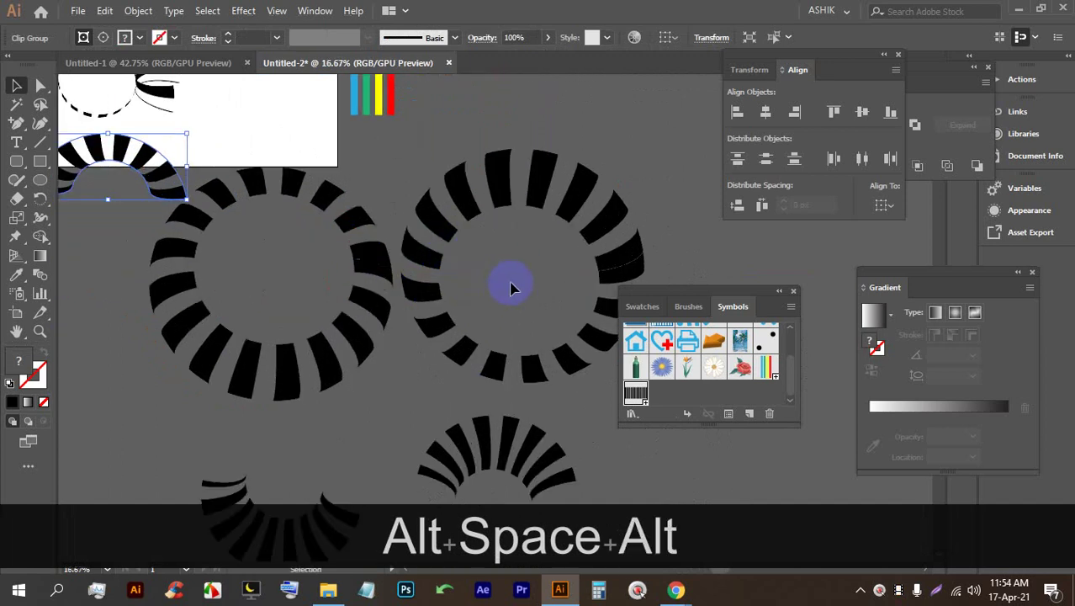
pyautogui.scroll(-1, 511, 282)
pyautogui.moveTo(503, 216); pyautogui.dragTo(446, 236)
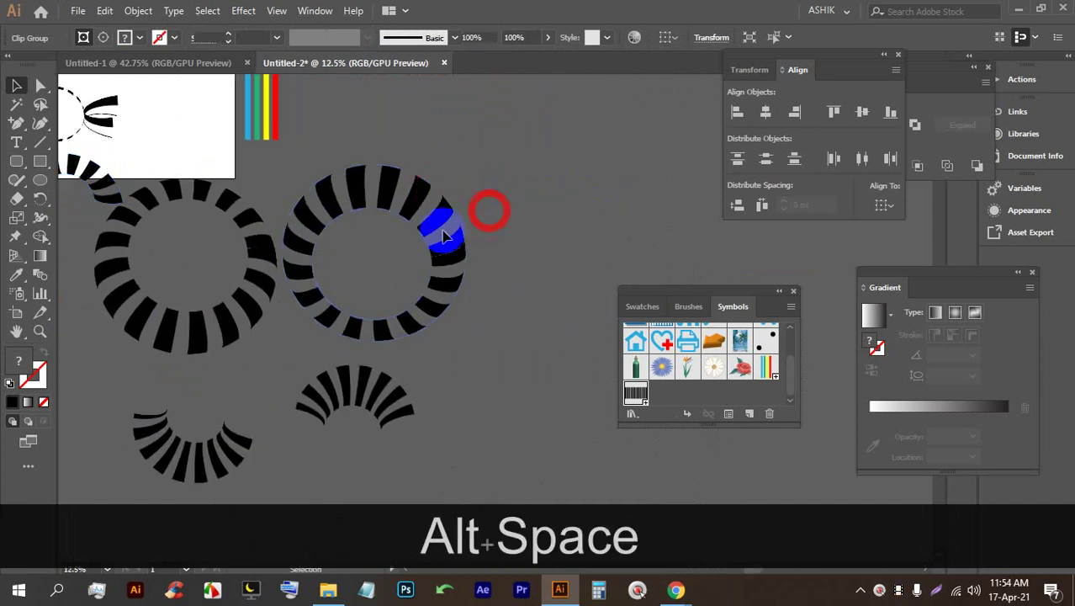
pyautogui.click(252, 221)
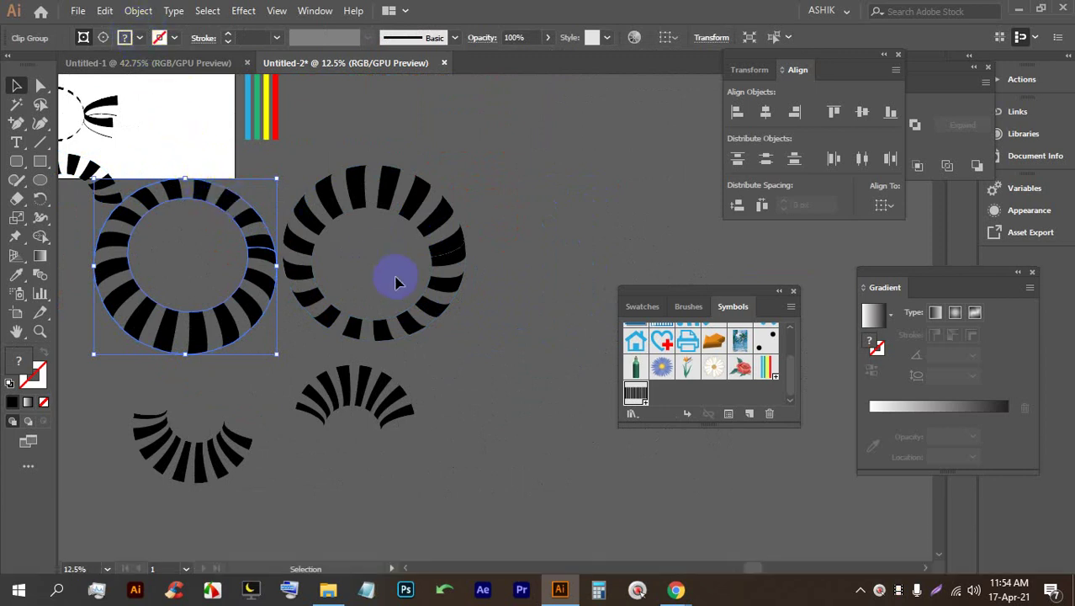
pyautogui.scroll(-1, 305, 268)
pyautogui.scroll(1, 330, 277)
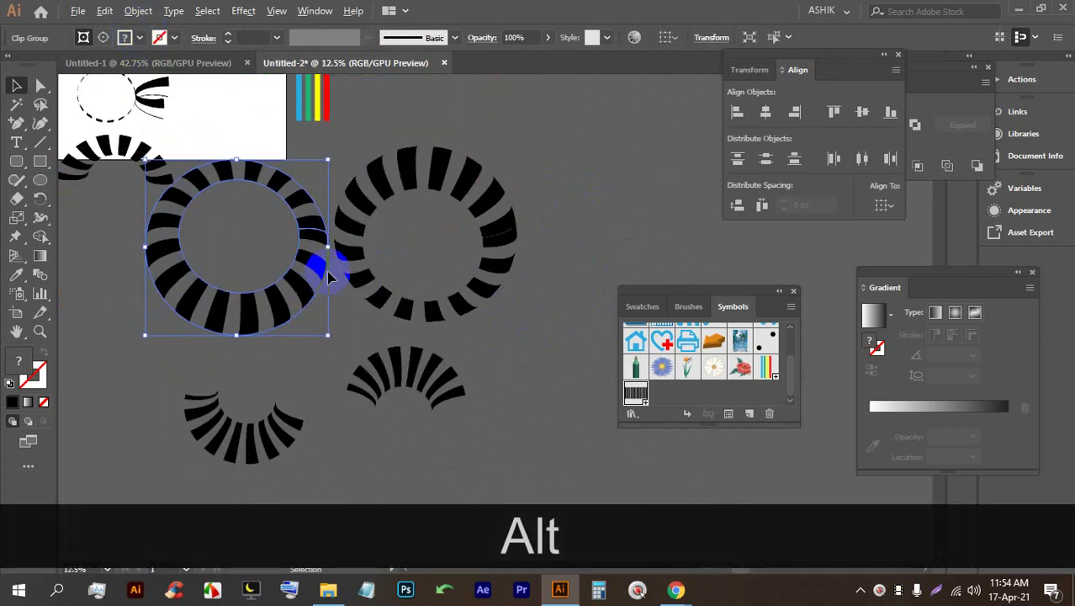
pyautogui.rightClick(298, 224)
pyautogui.click(324, 347)
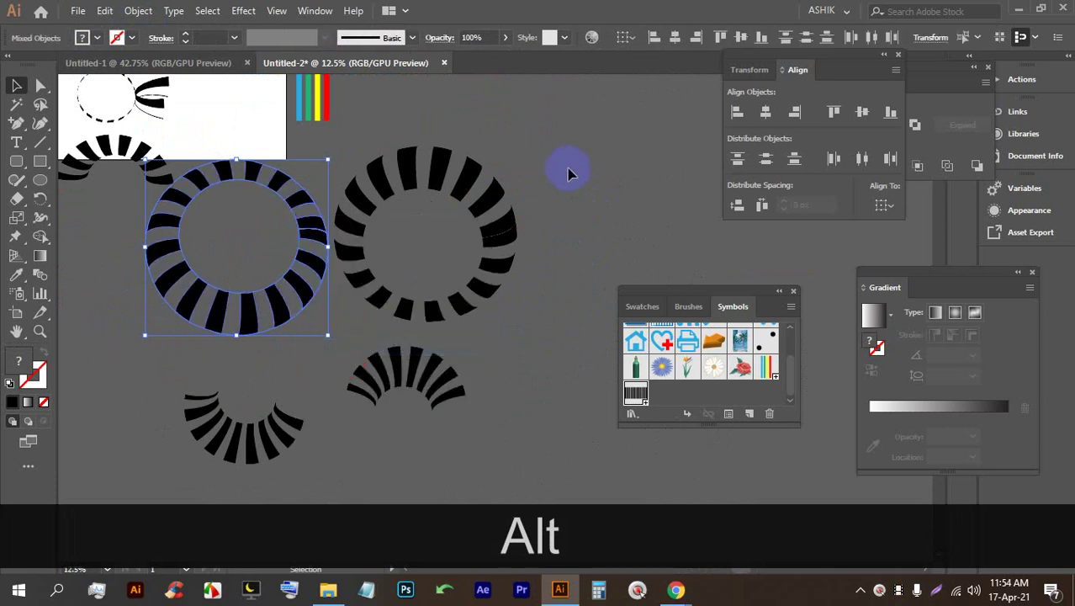
pyautogui.click(569, 169)
# Step: Fill the released ring's black stripes with the orange swatch
pyautogui.click(273, 194)
pyautogui.click(92, 37)
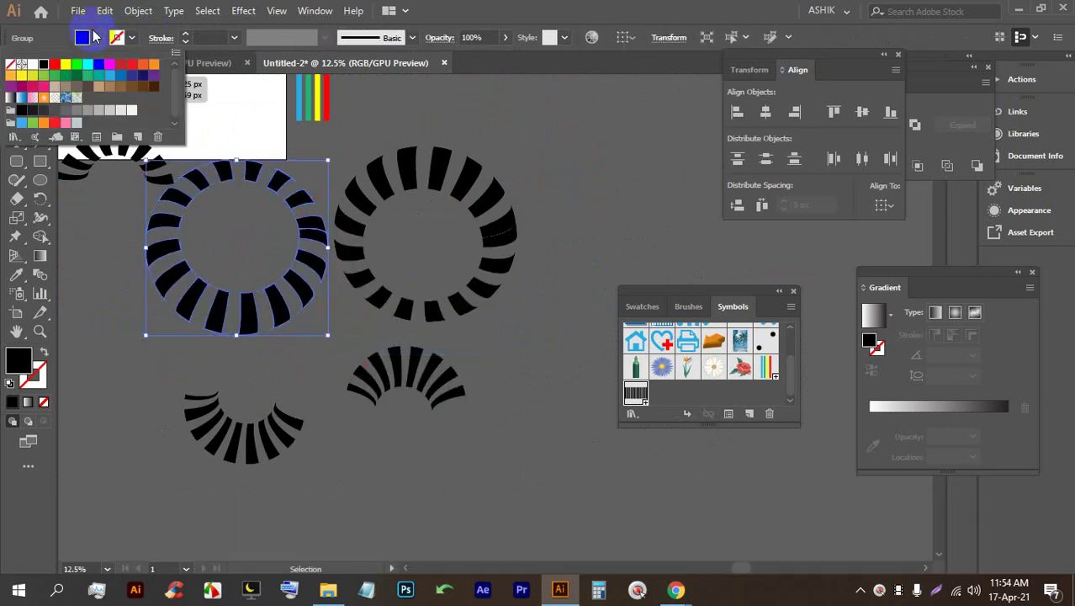
pyautogui.click(130, 65)
pyautogui.click(110, 65)
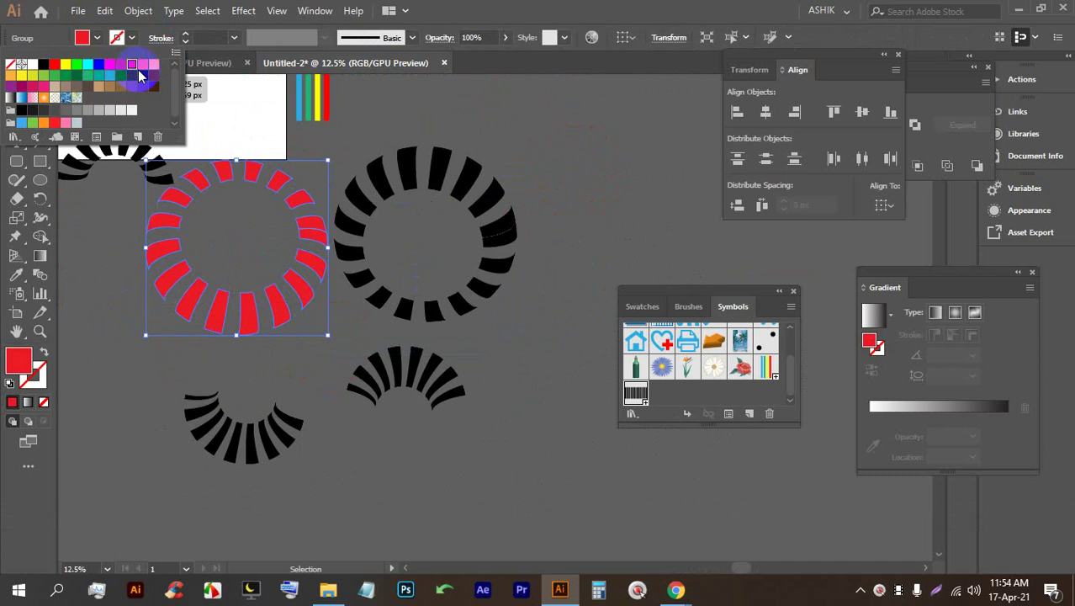
pyautogui.click(140, 74)
pyautogui.click(441, 159)
pyautogui.click(451, 144)
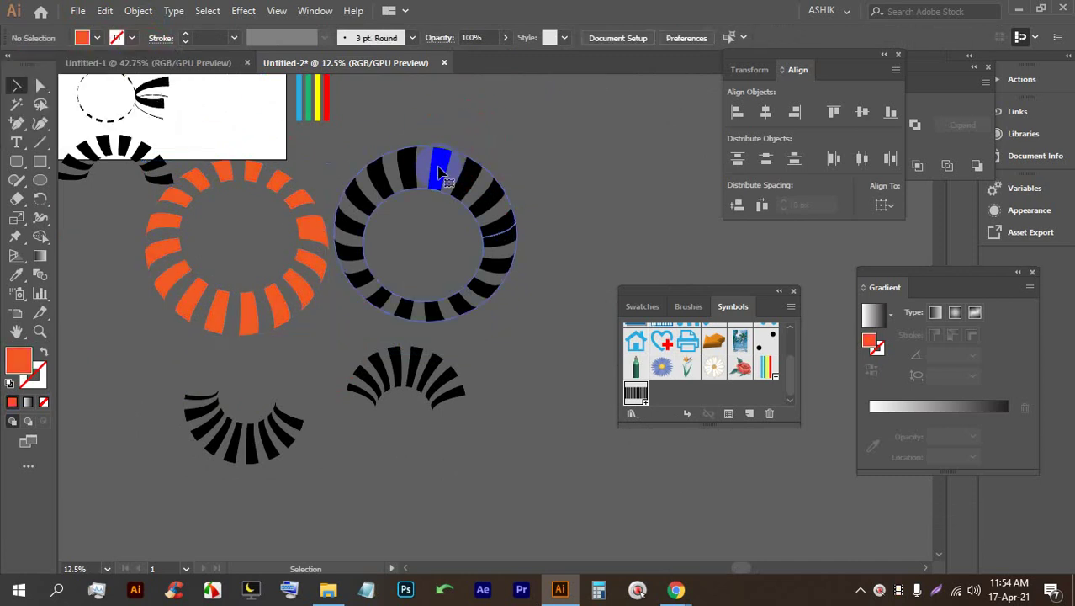
# Step: Release the clipping mask of the second striped ring and fill its stripes and mask shapes with orange
pyautogui.click(437, 168)
pyautogui.rightClick(515, 173)
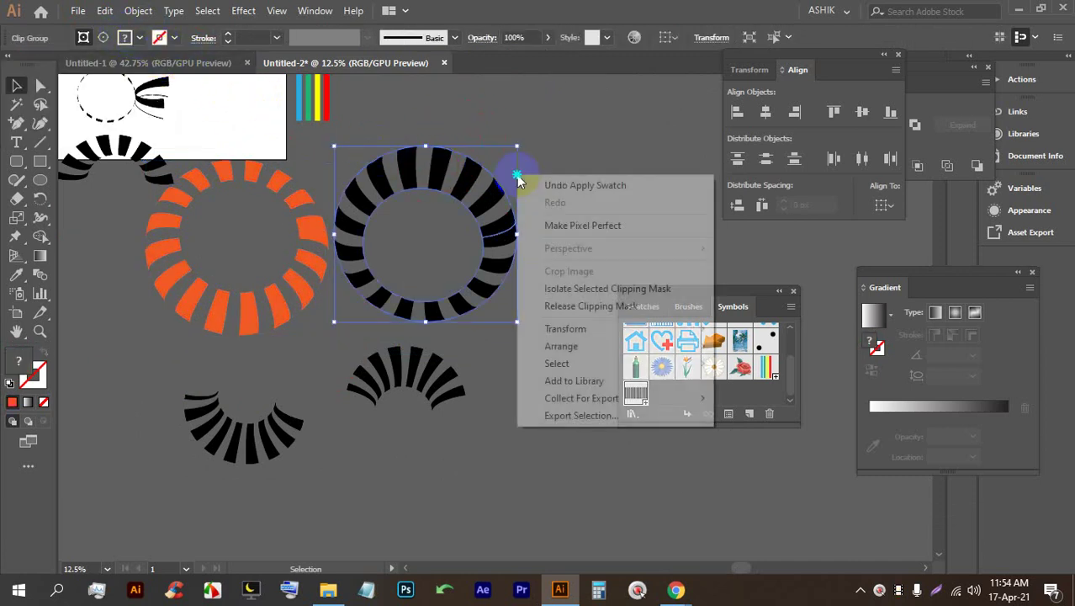
pyautogui.click(562, 308)
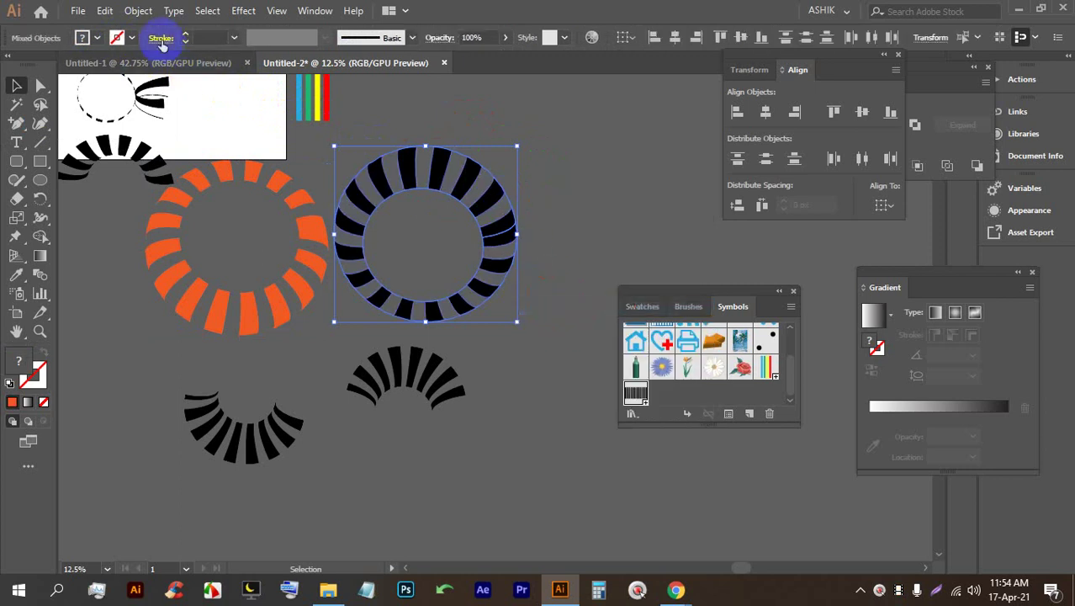
pyautogui.click(97, 38)
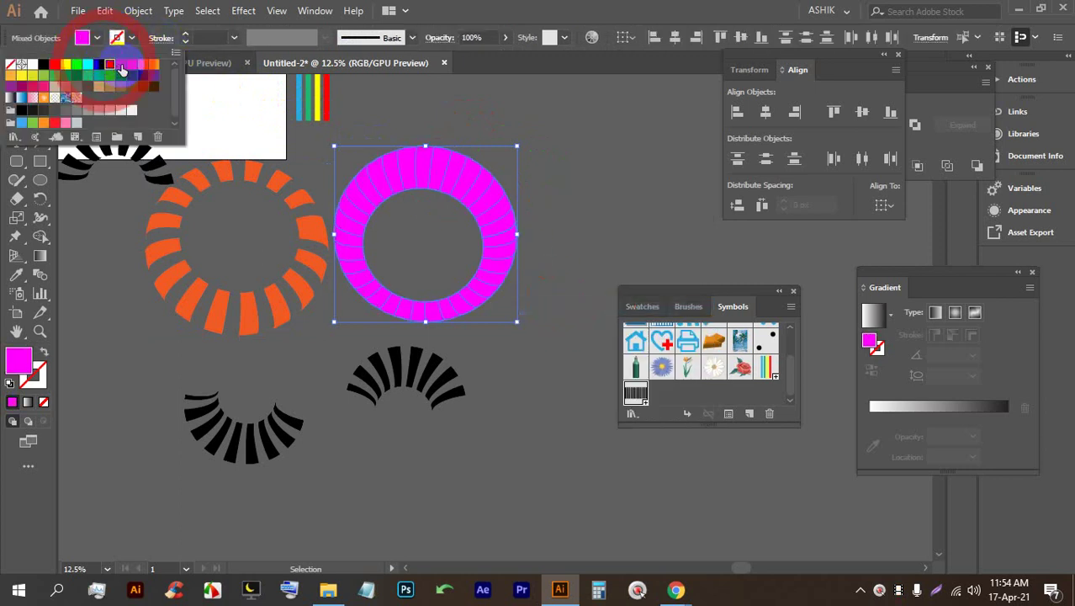
pyautogui.click(143, 64)
pyautogui.click(496, 166)
pyautogui.click(527, 163)
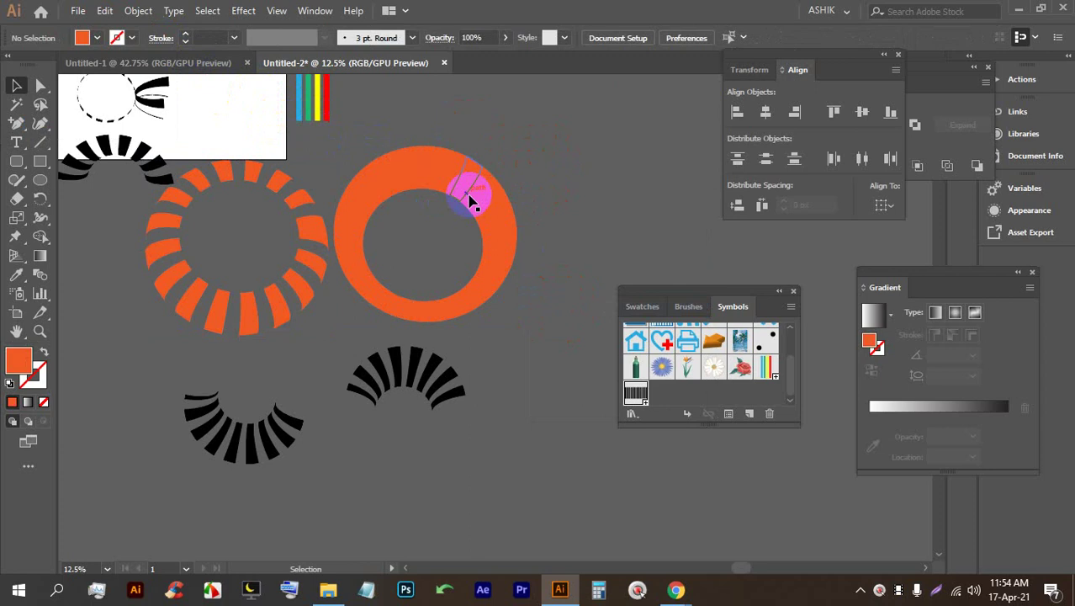
# Step: Ungroup the second ring's orange pieces and move the solid ring shape away from the stripes
pyautogui.rightClick(483, 185)
pyautogui.click(468, 172)
pyautogui.rightClick(476, 175)
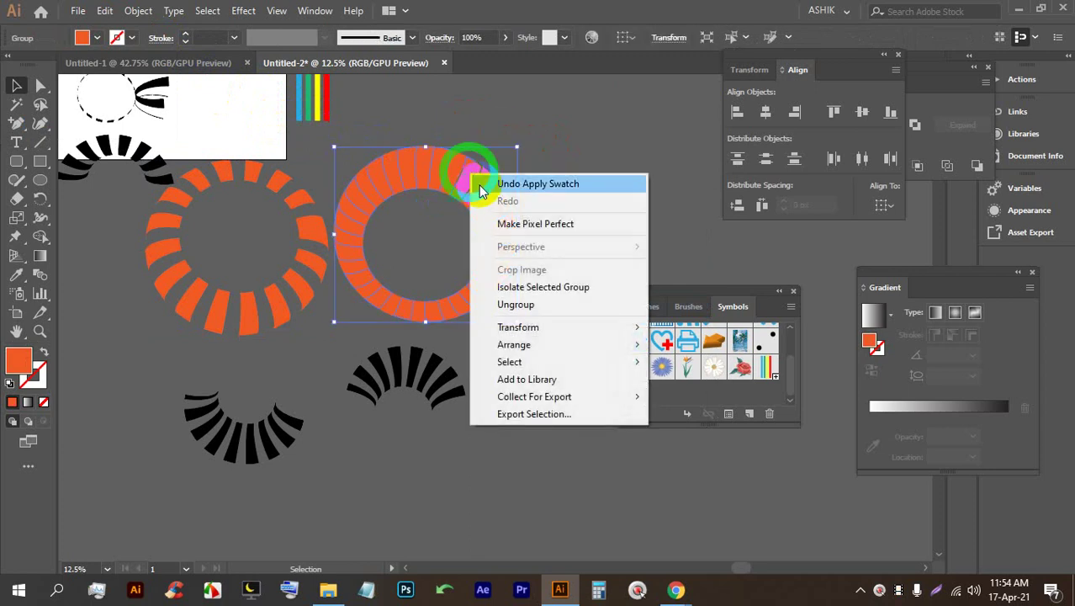
pyautogui.click(518, 304)
pyautogui.moveTo(483, 191); pyautogui.dragTo(589, 149)
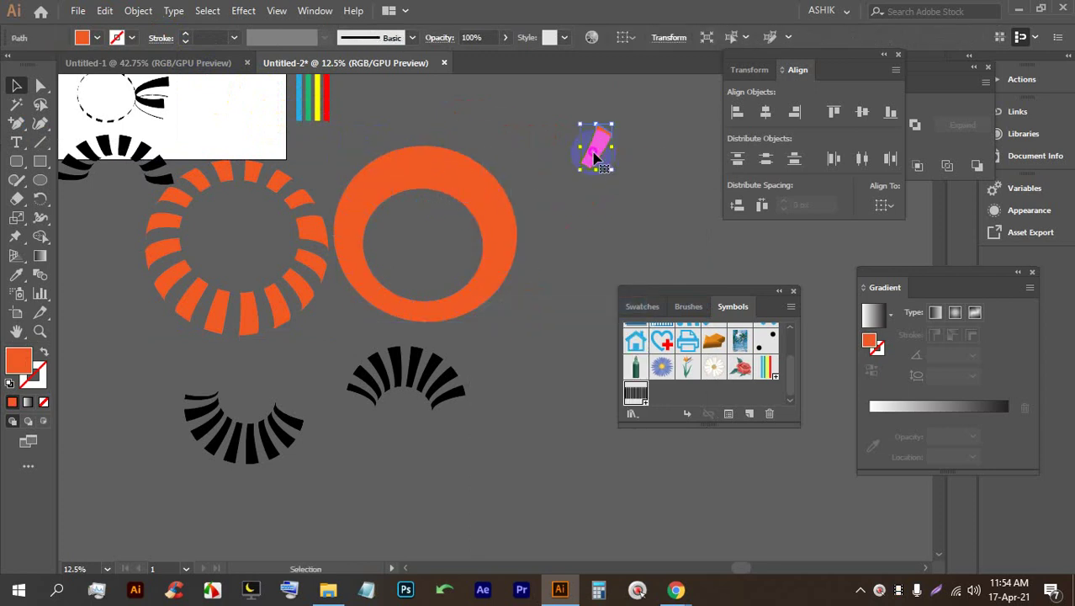
pyautogui.hotkey('ctrl', 'z')
pyautogui.click(492, 189)
pyautogui.moveTo(488, 184); pyautogui.dragTo(672, 123)
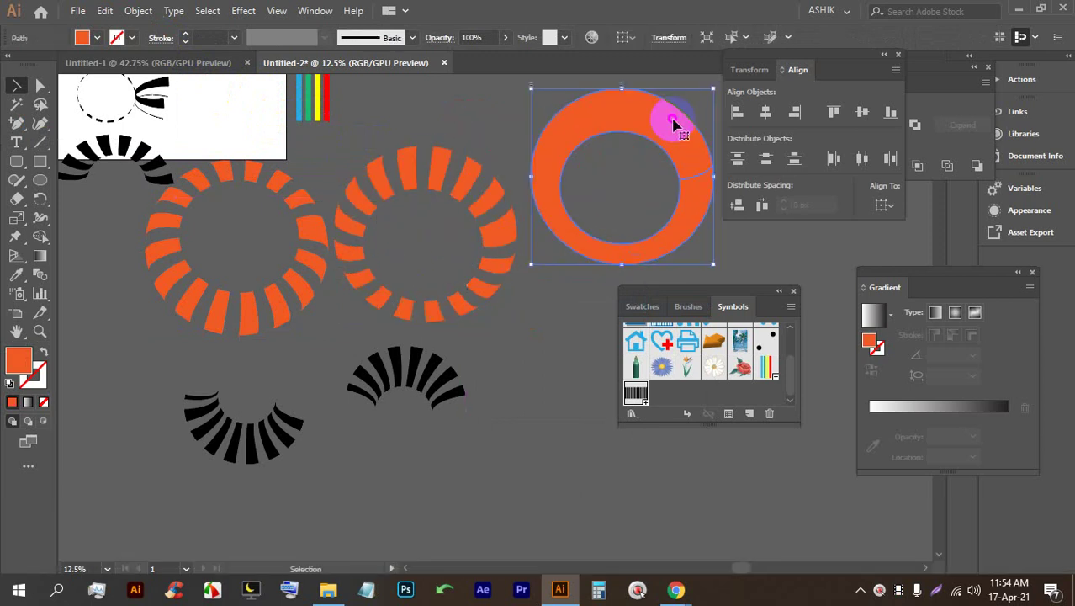
# Step: Delete the solid orange ring shape, keeping all the second ring's stripes
pyautogui.click(503, 231)
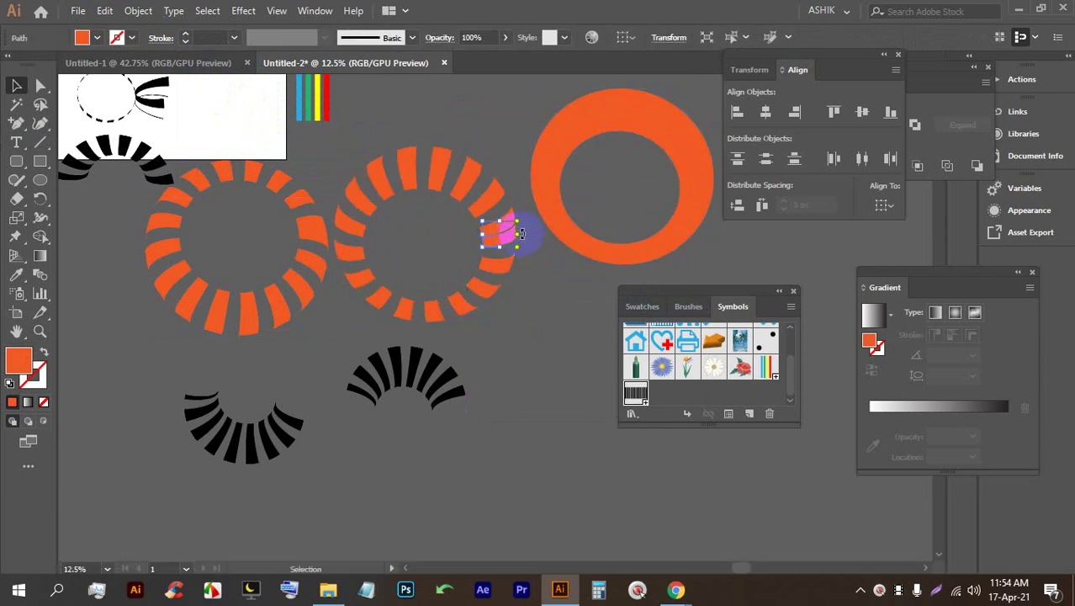
pyautogui.press('BackSpace')
pyautogui.hotkey('ctrl', 'z')
pyautogui.click(569, 227)
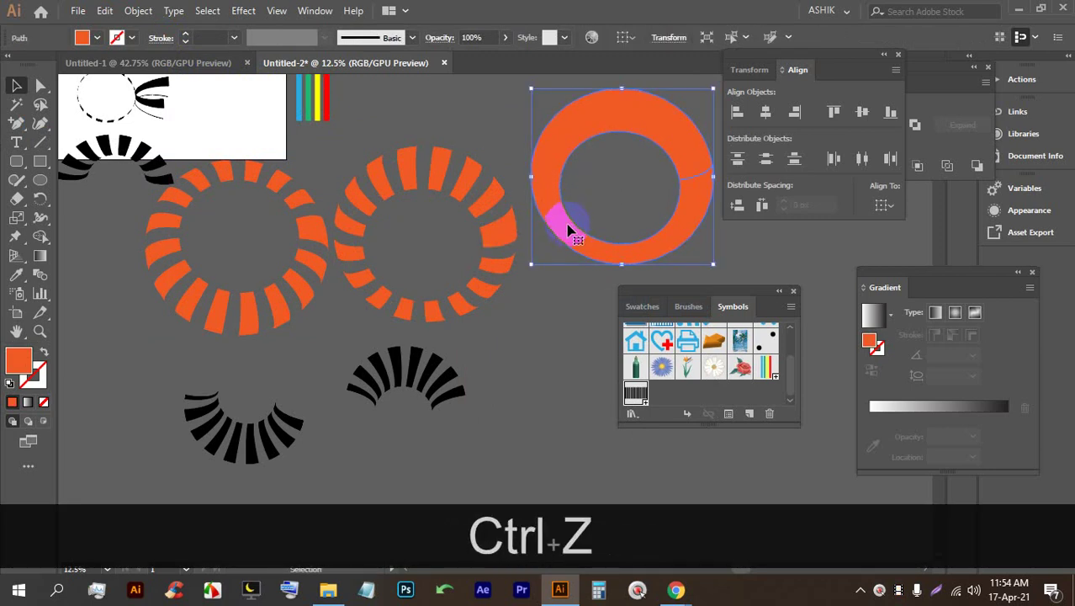
pyautogui.press('BackSpace')
pyautogui.keyDown('alt'); pyautogui.scroll(-2, 569, 212); pyautogui.keyUp('alt')
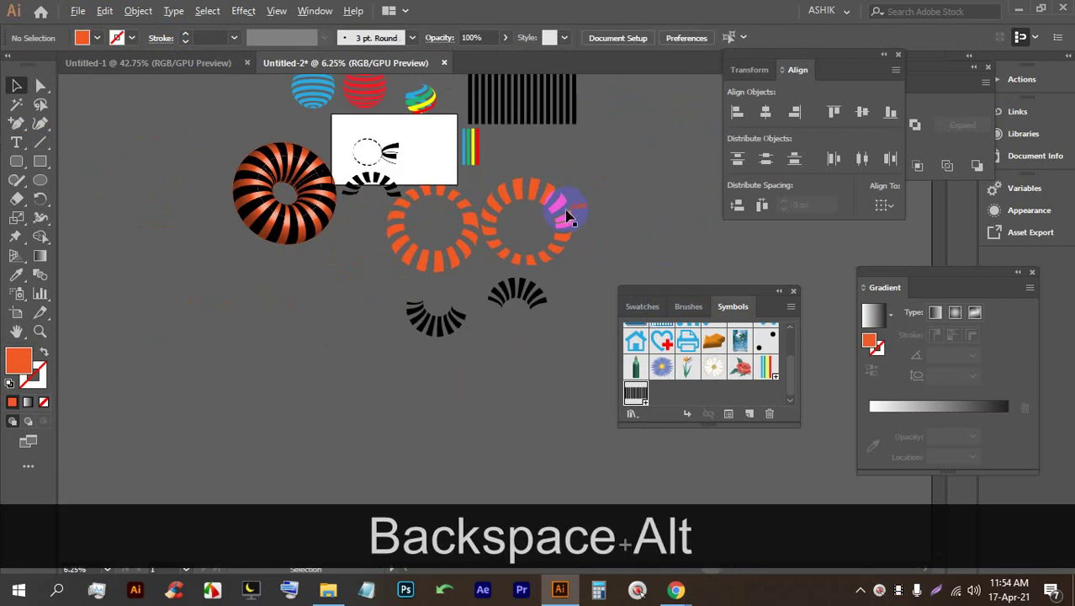
pyautogui.scroll(1, 545, 221)
pyautogui.scroll(1, 547, 228)
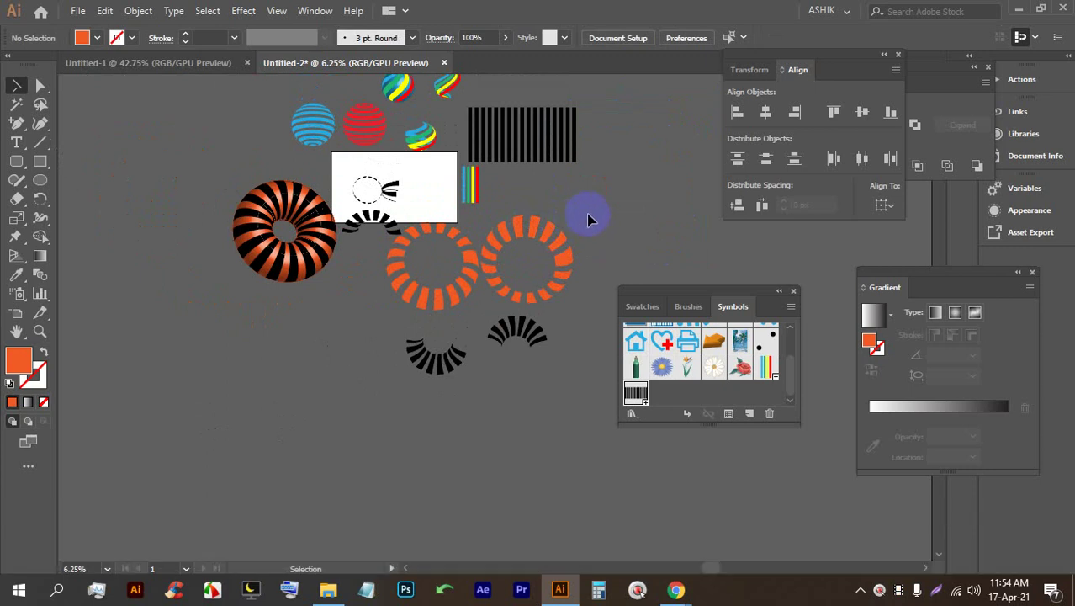
pyautogui.click(243, 10)
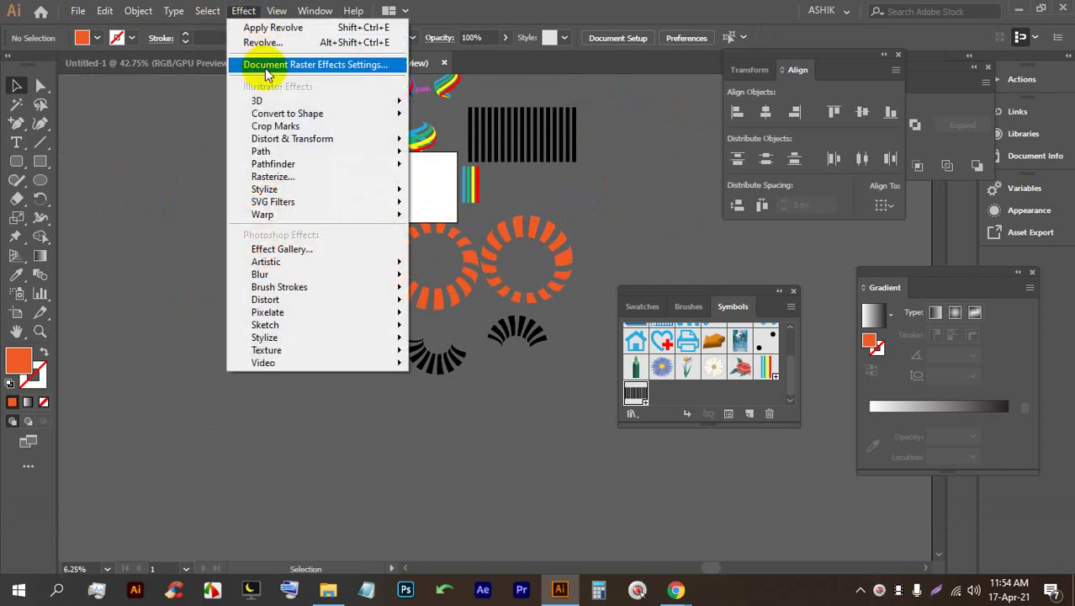
pyautogui.moveTo(302, 101)
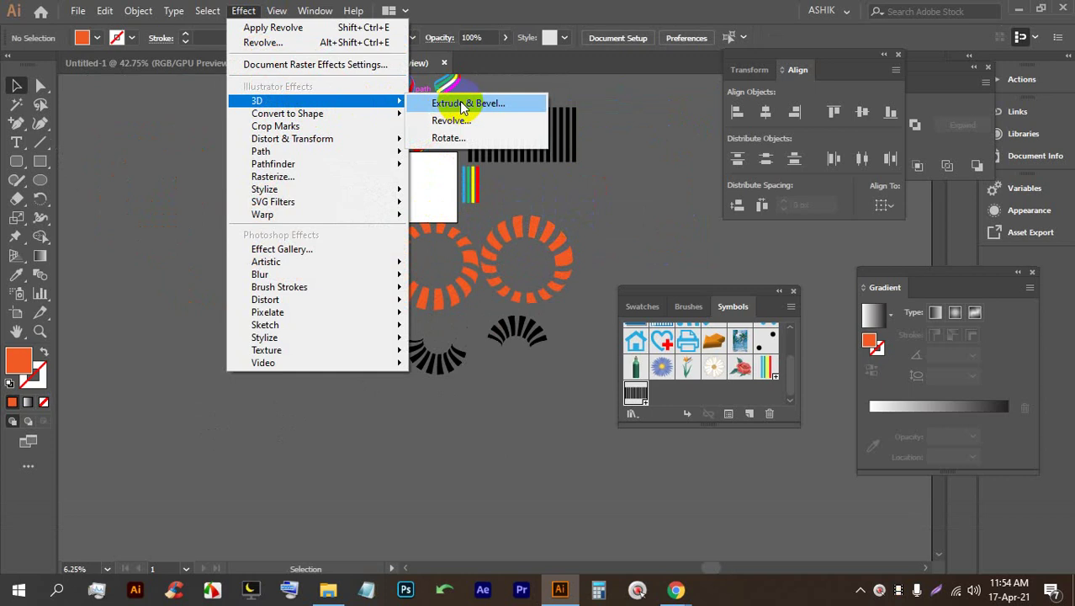
pyautogui.click(614, 189)
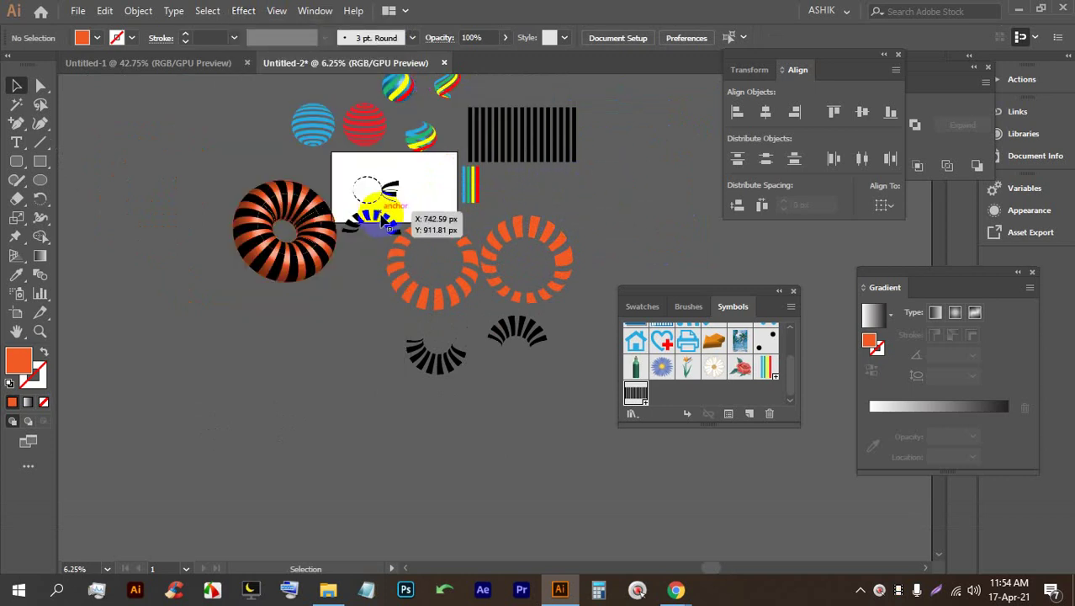
pyautogui.scroll(4, 437, 268)
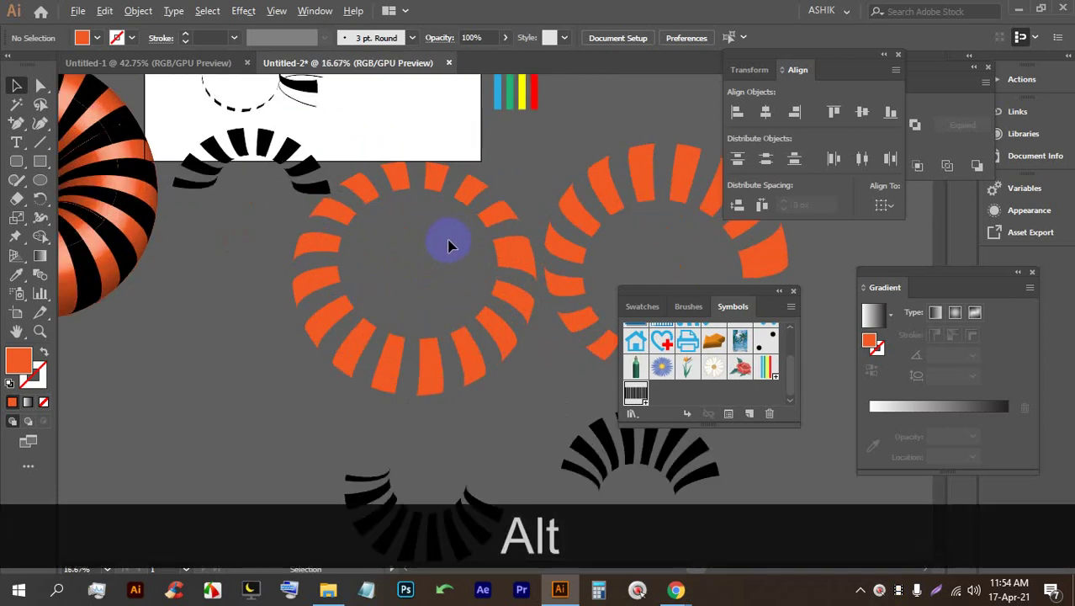
pyautogui.scroll(-1, 448, 235)
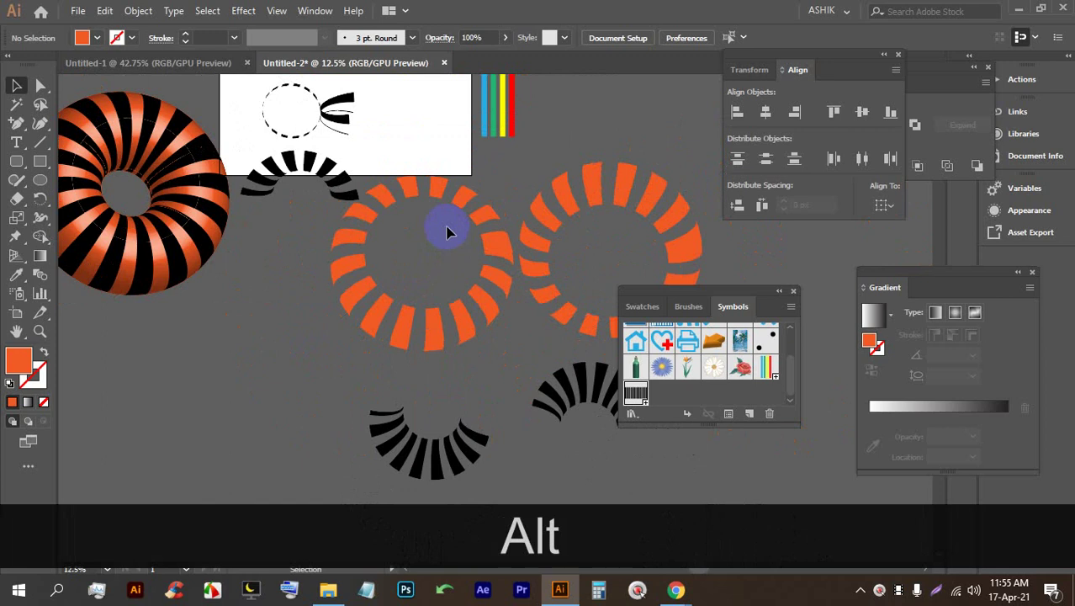
pyautogui.scroll(2, 447, 232)
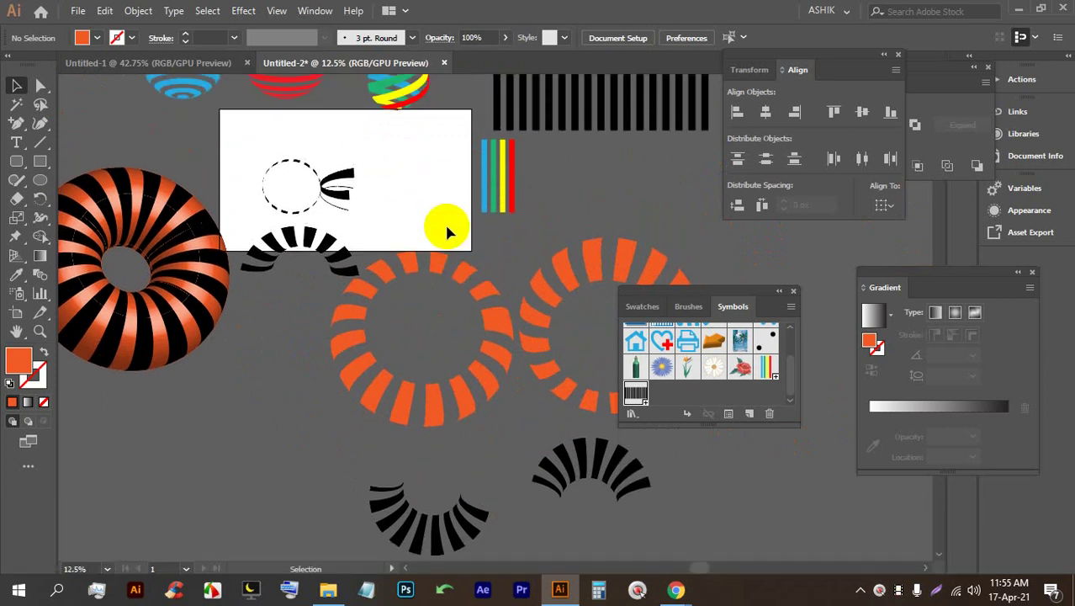
# Step: Undo the second ring's edits back through its deletion, ungrouping, recolouring and clipping mask release
pyautogui.hotkey('ctrl', 'z')
pyautogui.hotkey('ctrl', 'z')
pyautogui.hotkey('ctrl', 'z')
pyautogui.hotkey('ctrl', 'z')
pyautogui.hotkey('ctrl', 'z')
pyautogui.hotkey('ctrl', 'z')
pyautogui.hotkey('ctrl', 'z')
pyautogui.hotkey('ctrl', 'z')
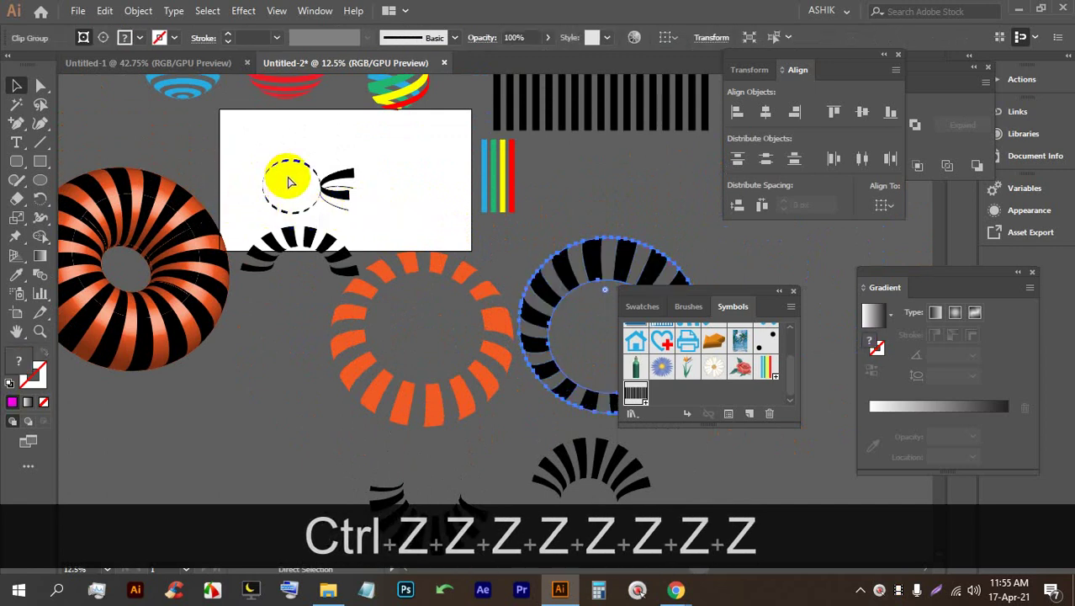
# Step: Undo the earlier separating, moving and recolouring of the ring pieces back to the ungrouped black stripes on the artboard
pyautogui.hotkey('ctrl', 'z')
pyautogui.hotkey('ctrl', 'z')
pyautogui.hotkey('ctrl', 'z')
pyautogui.hotkey('ctrl', 'z')
pyautogui.hotkey('ctrl', 'z')
pyautogui.hotkey('ctrl', 'z')
pyautogui.hotkey('ctrl', 'z')
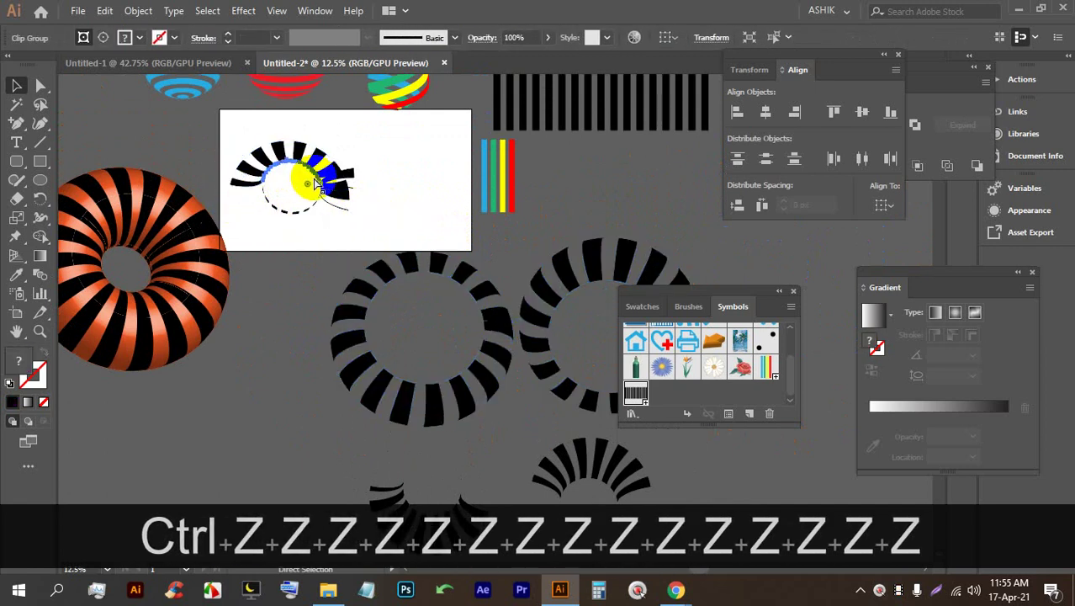
pyautogui.hotkey('ctrl', 'z')
pyautogui.hotkey('ctrl', 'z')
pyautogui.hotkey('ctrl', 'z')
pyautogui.hotkey('ctrl', 'z')
pyautogui.hotkey('ctrl', 'z')
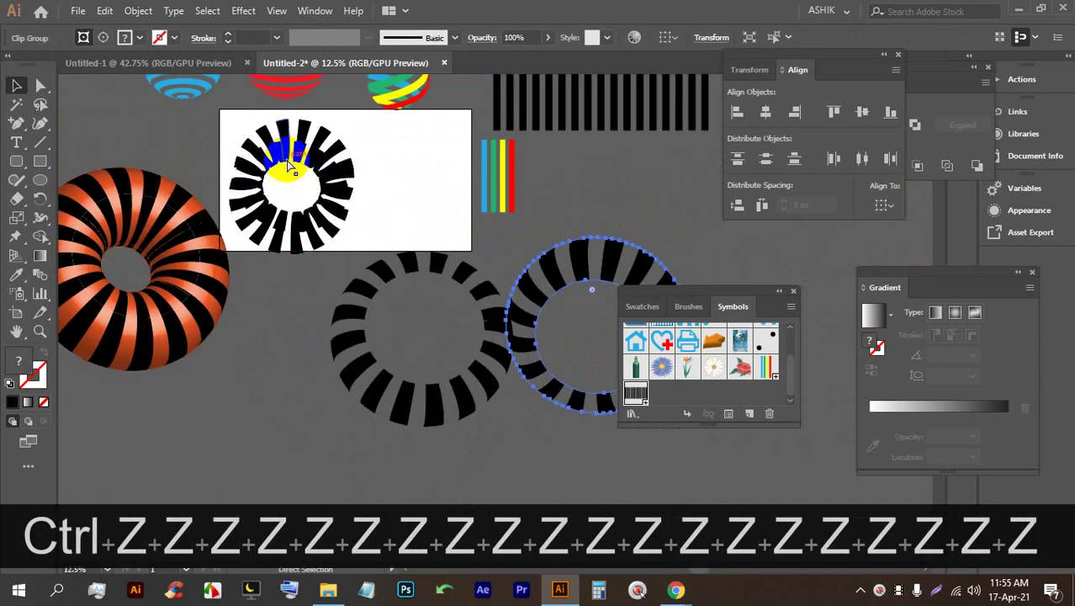
pyautogui.hotkey('ctrl', 'z')
pyautogui.hotkey('ctrl', 'z')
pyautogui.hotkey('ctrl', 'z')
pyautogui.hotkey('ctrl', 'z')
pyautogui.hotkey('ctrl', 'z')
pyautogui.hotkey('ctrl', 'z')
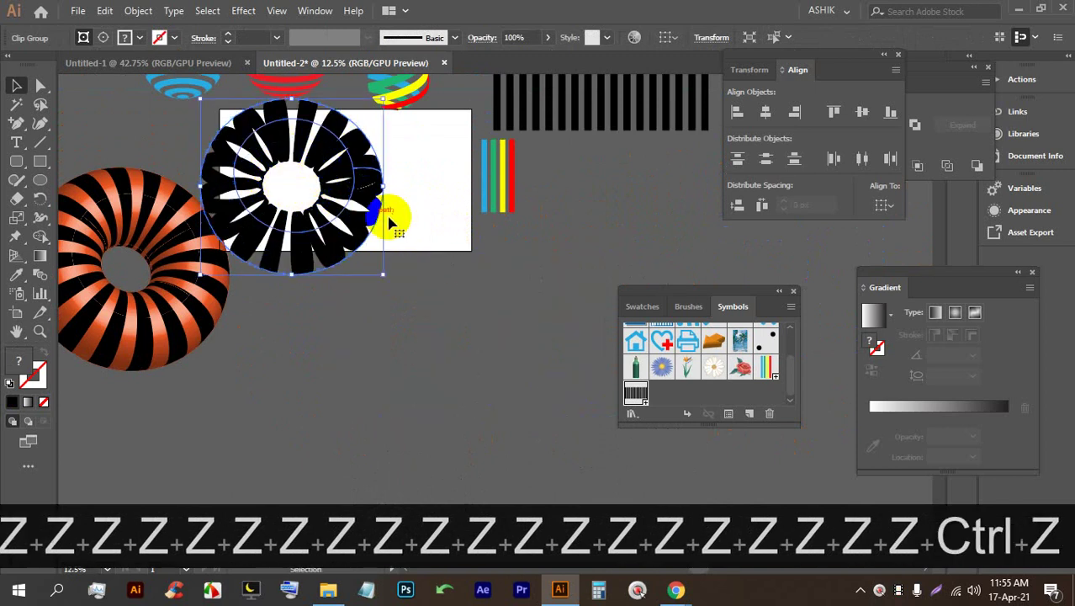
pyautogui.hotkey('ctrl', 'z')
pyautogui.hotkey('ctrl', 'z')
pyautogui.hotkey('ctrl', 'z')
# Step: Release the clipping mask of the ring's outer stripes and fill those stripes with dark red
pyautogui.scroll(1, 271, 108)
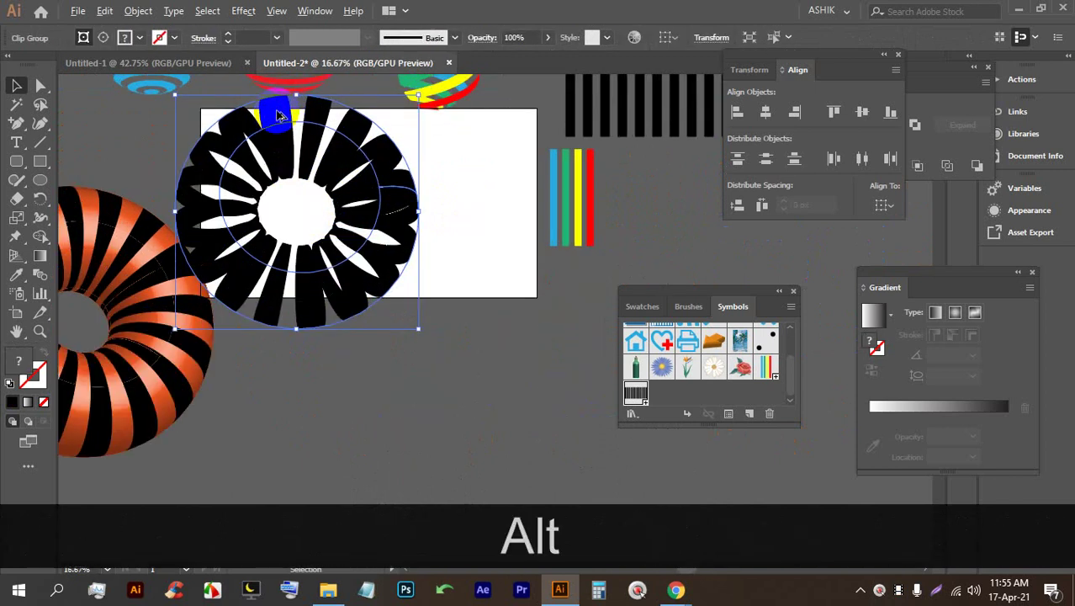
pyautogui.rightClick(298, 113)
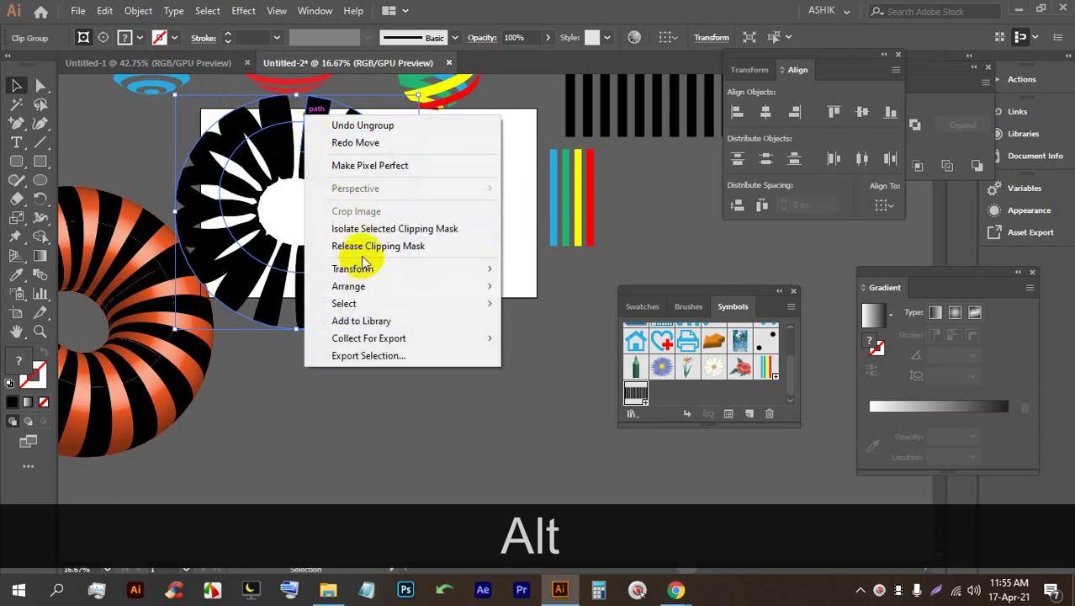
pyautogui.click(408, 245)
pyautogui.click(471, 233)
pyautogui.click(355, 120)
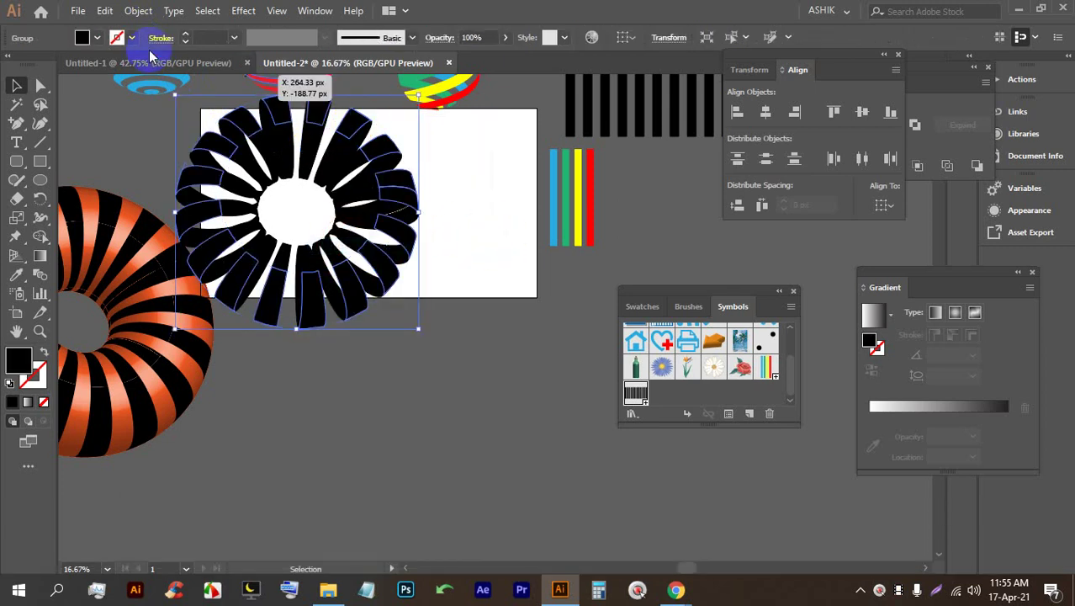
pyautogui.click(99, 39)
pyautogui.click(109, 64)
pyautogui.click(120, 64)
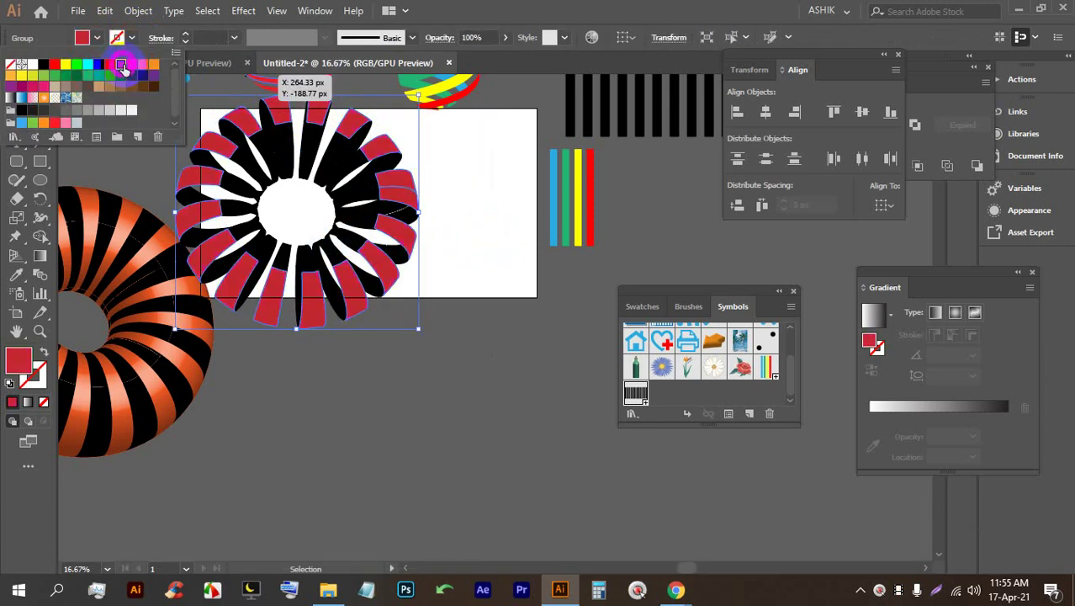
pyautogui.click(439, 200)
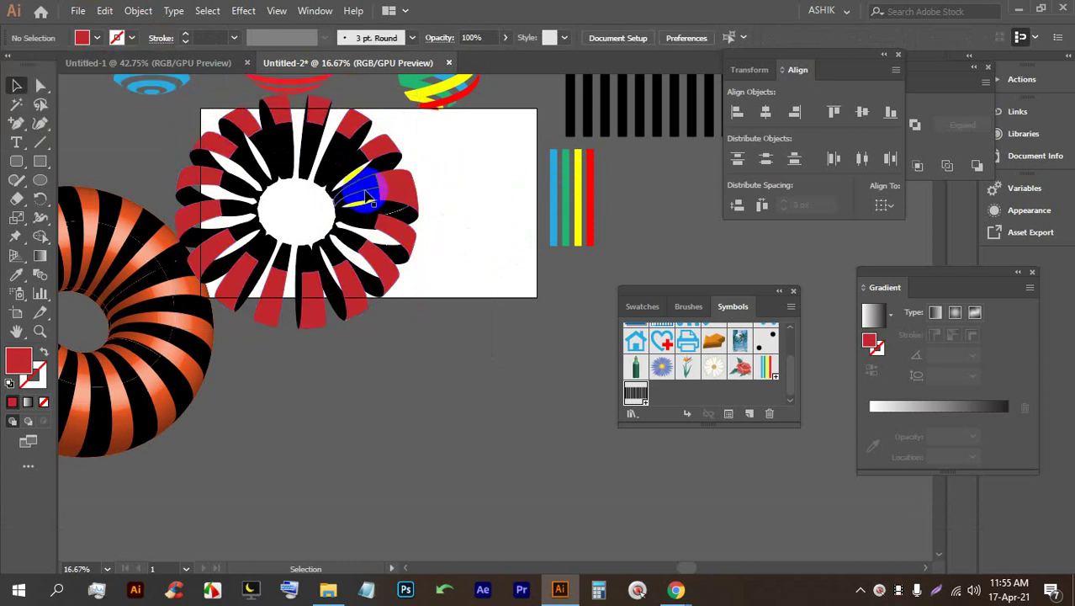
# Step: Fill the clip group of the ring's upper inner stripes with orange
pyautogui.click(360, 180)
pyautogui.click(124, 37)
pyautogui.click(137, 65)
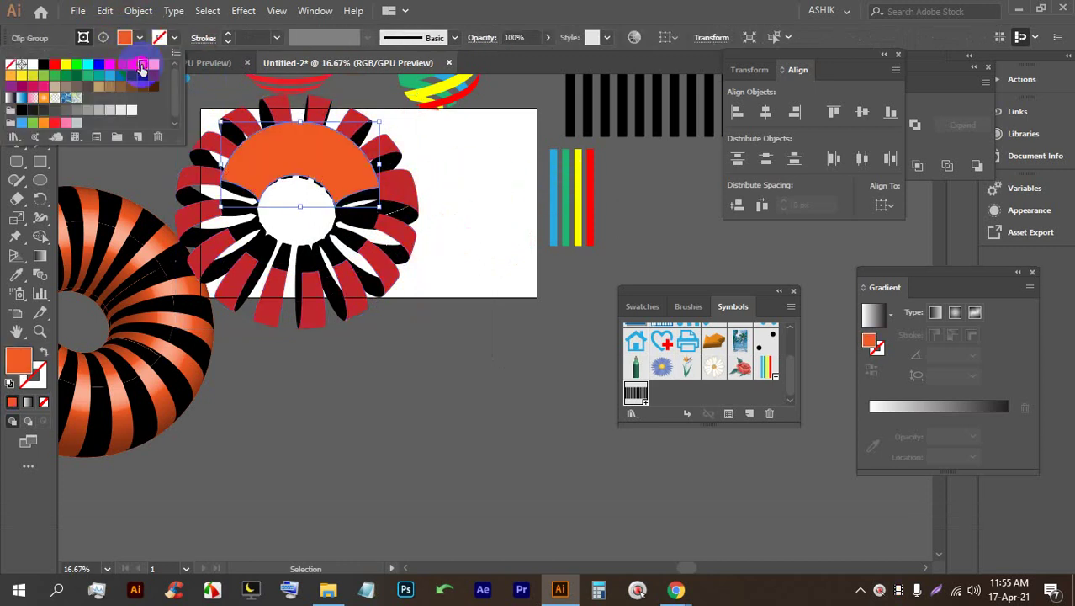
pyautogui.click(290, 147)
# Step: Release the clipping mask of the upper inner stripes and delete the solid orange shape covering them
pyautogui.rightClick(313, 168)
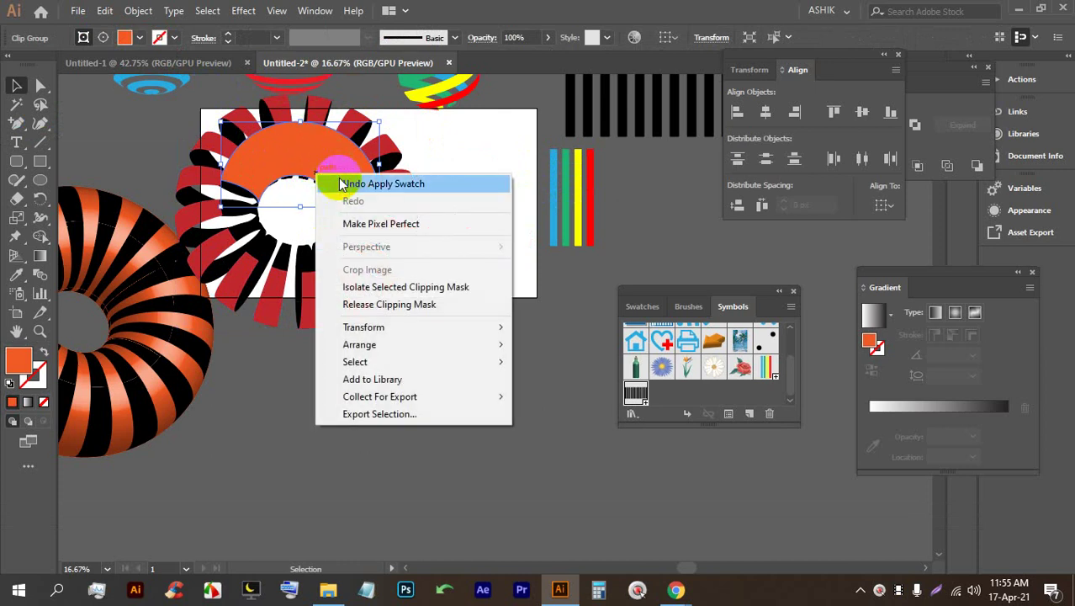
pyautogui.click(372, 305)
pyautogui.click(465, 255)
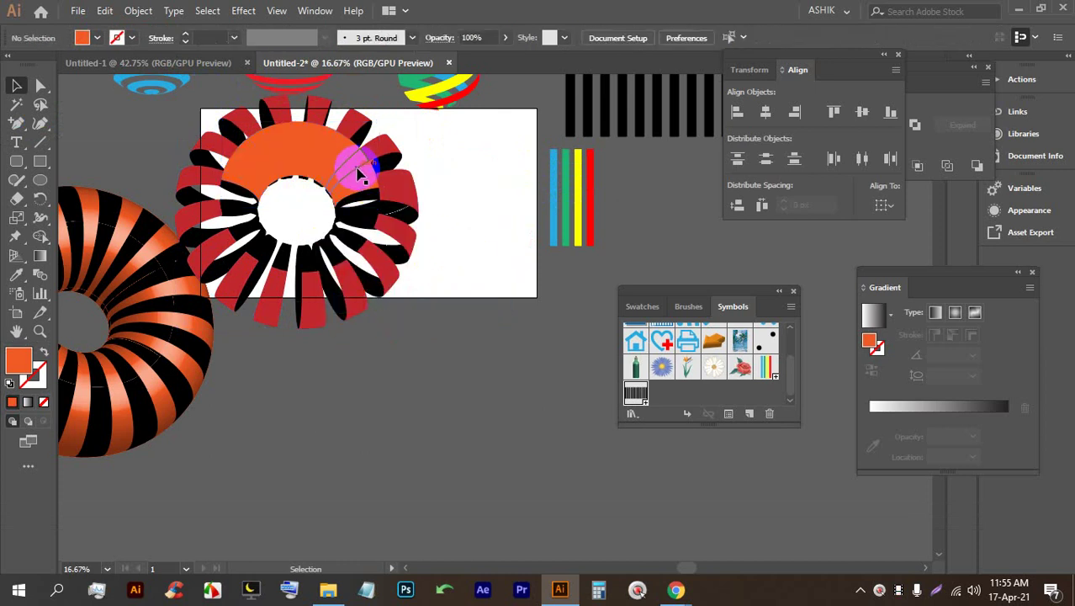
pyautogui.click(359, 179)
pyautogui.press('BackSpace')
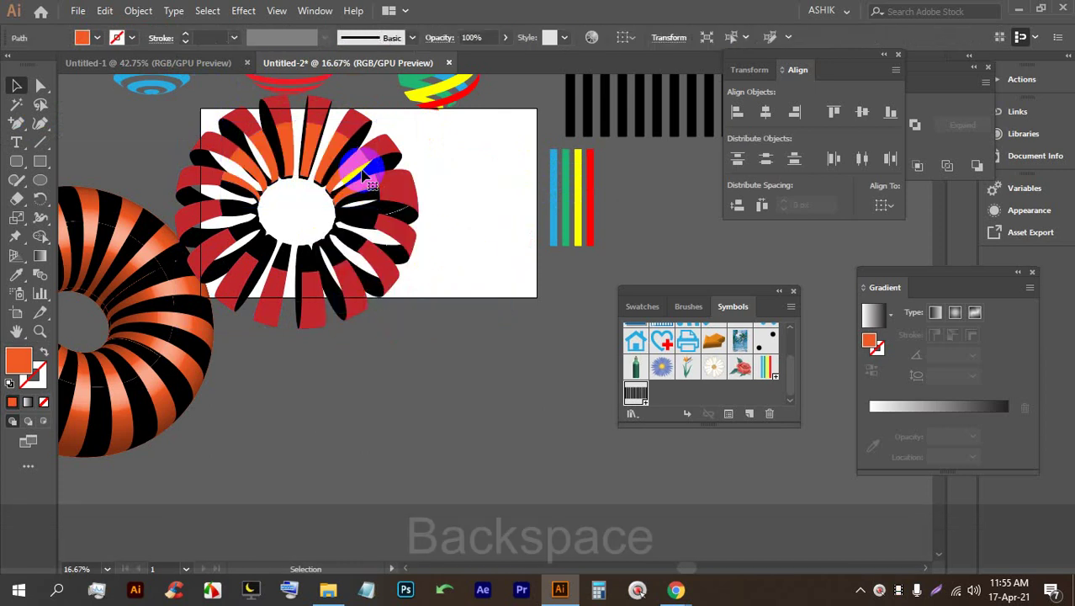
# Step: Fill the clip group of the ring's lower inner stripes with bright red (R=237 G=28 B=36)
pyautogui.click(355, 244)
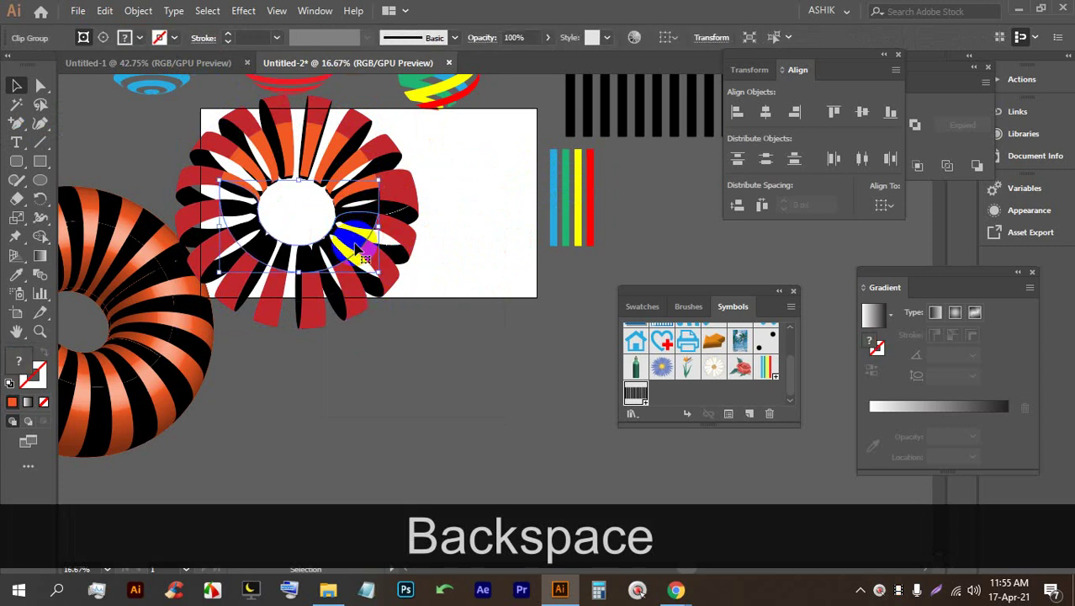
pyautogui.click(135, 39)
pyautogui.click(133, 65)
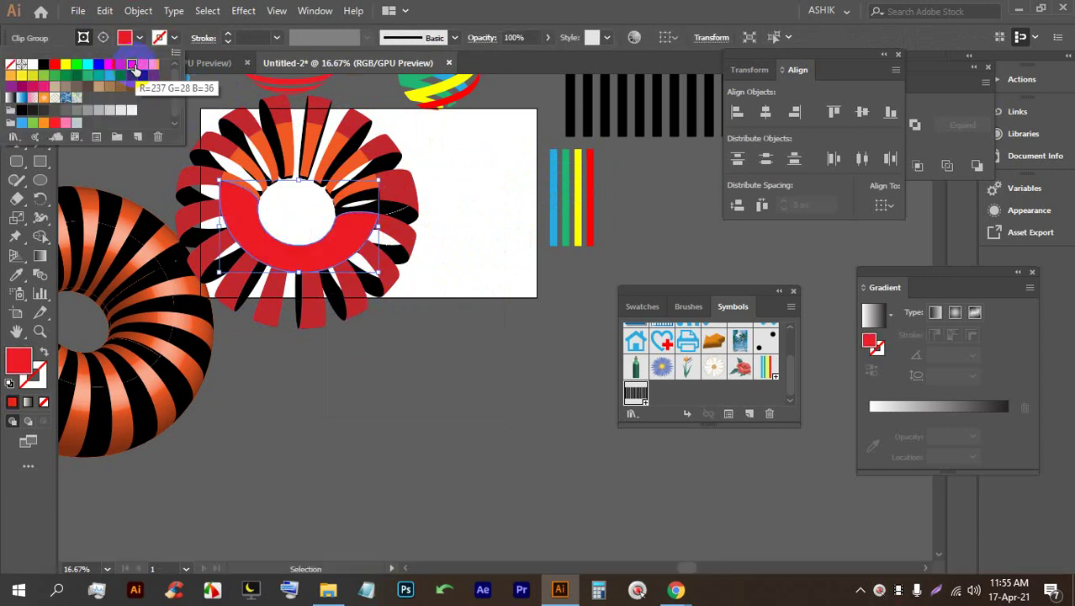
pyautogui.click(348, 238)
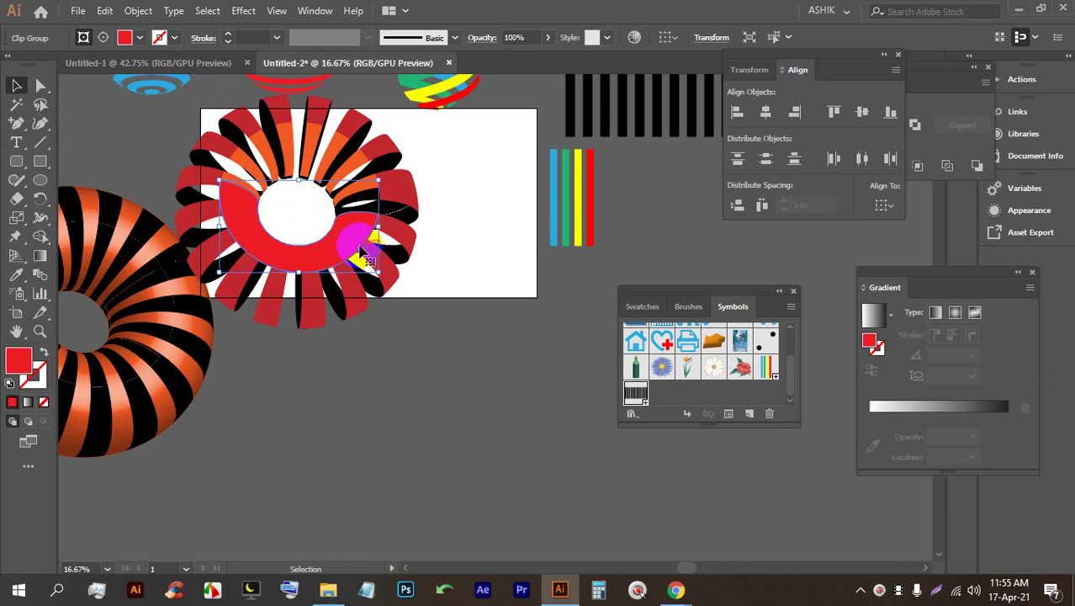
# Step: Release the clipping mask of the lower inner stripes and delete the solid red shape covering them
pyautogui.rightClick(356, 242)
pyautogui.click(383, 377)
pyautogui.click(454, 321)
pyautogui.click(358, 235)
pyautogui.press('BackSpace')
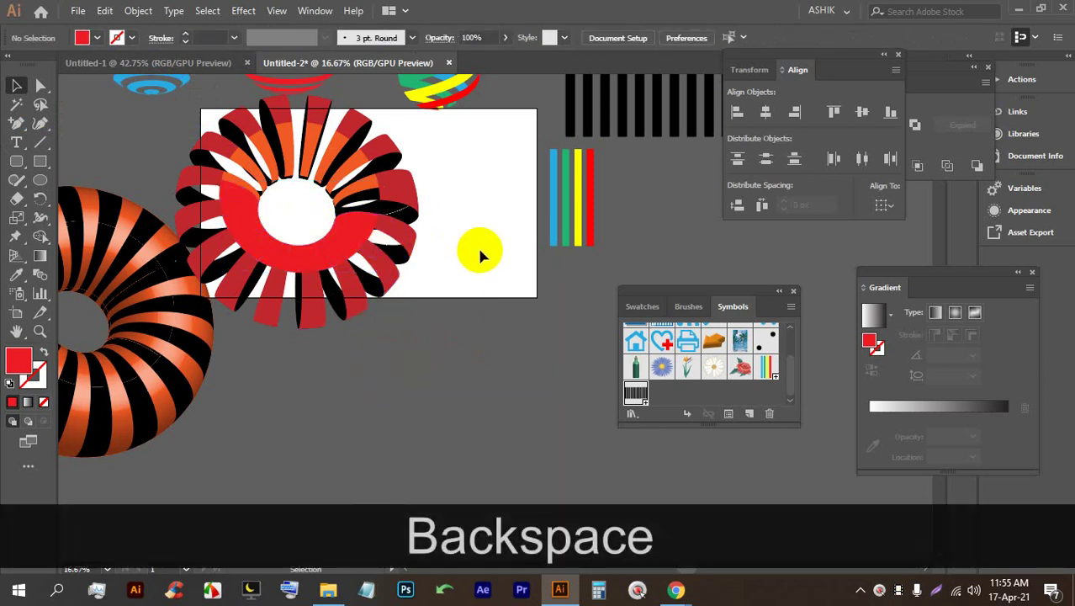
pyautogui.hotkey('ctrl', 'z')
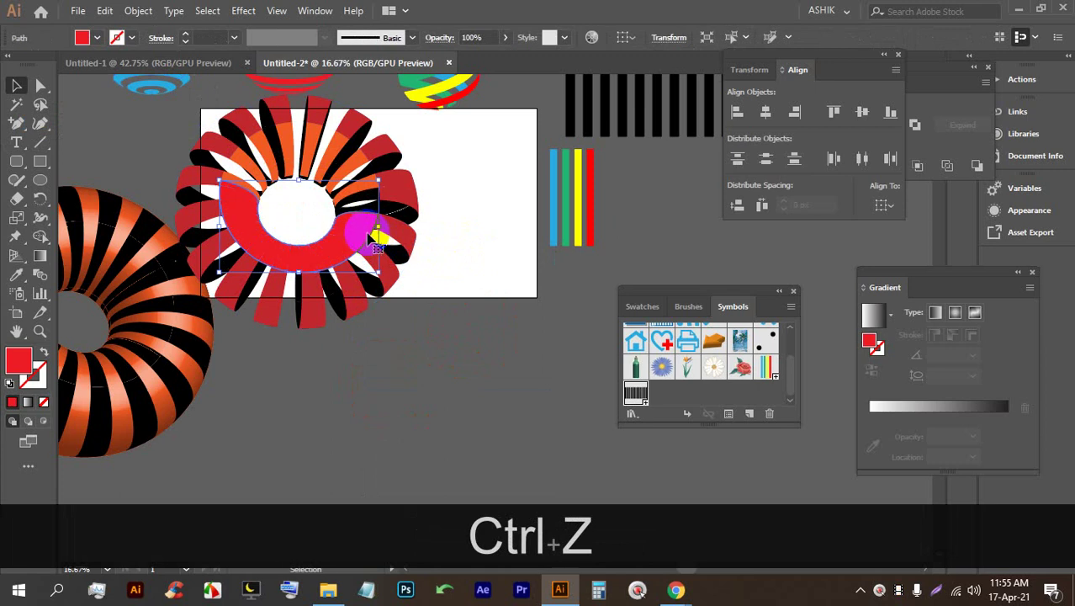
pyautogui.press('BackSpace')
# Step: Examine the recoloured ring's orange, red and black stripes up close and then the ring as a whole
pyautogui.scroll(4, 370, 228)
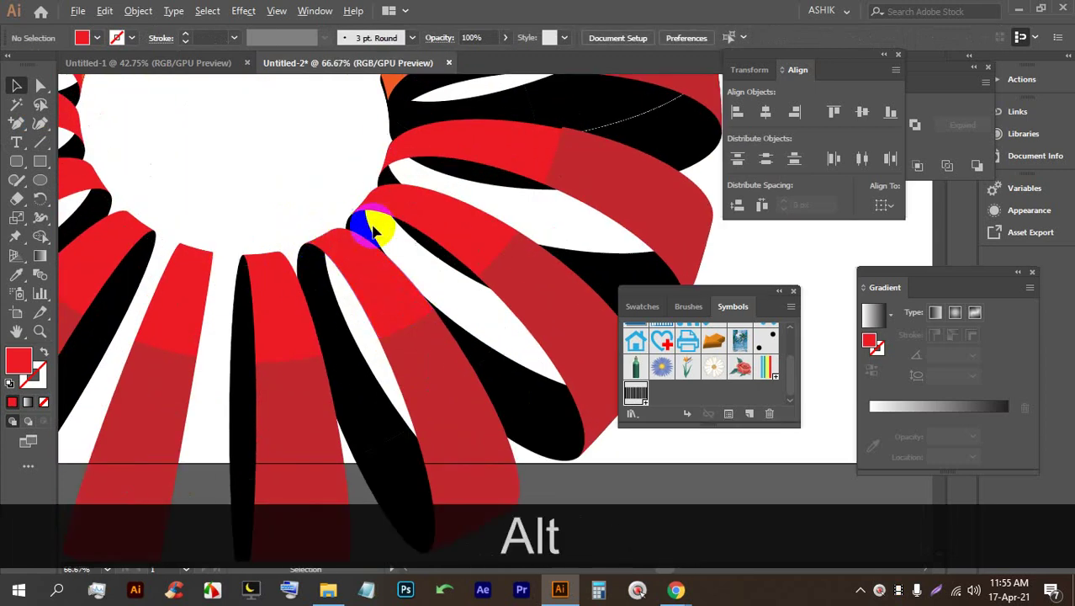
pyautogui.scroll(2, 370, 229)
pyautogui.scroll(-1, 307, 276)
pyautogui.moveTo(433, 268); pyautogui.dragTo(374, 242)
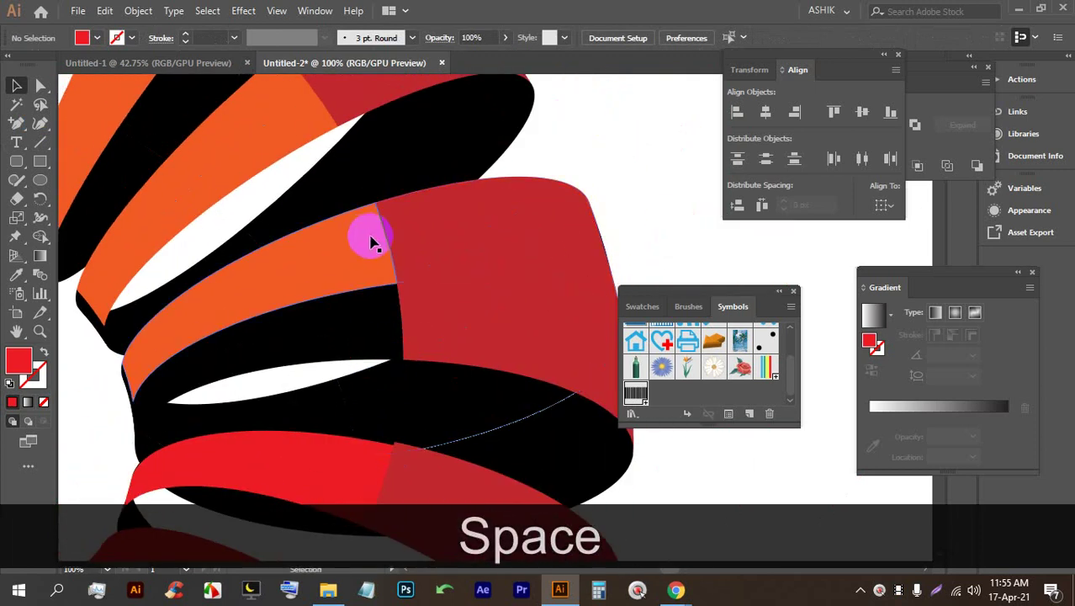
pyautogui.scroll(-2, 400, 281)
pyautogui.click(455, 297)
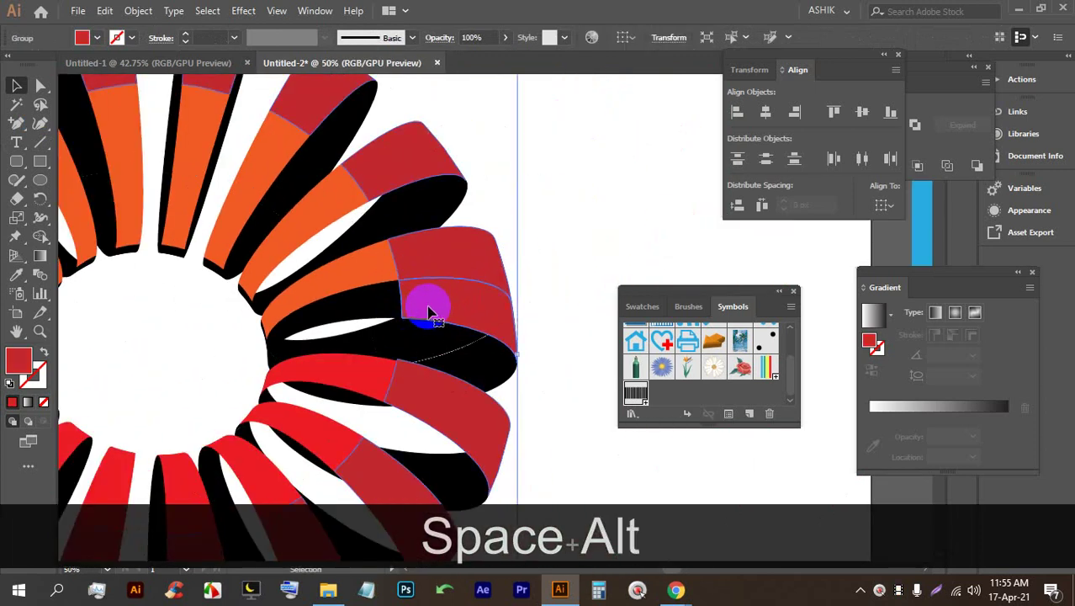
pyautogui.scroll(-4, 430, 313)
pyautogui.click(496, 326)
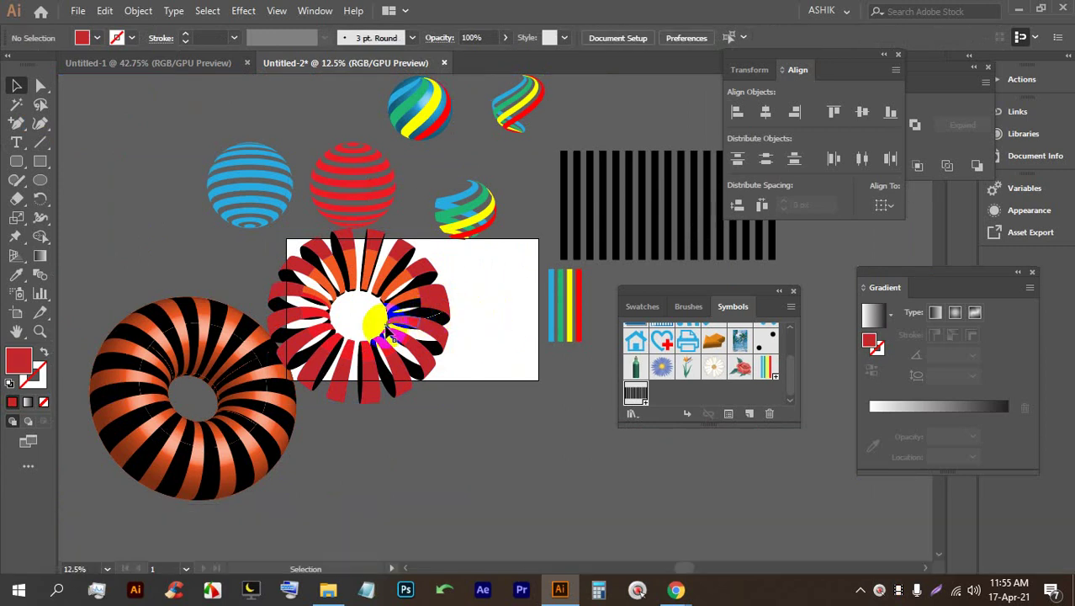
pyautogui.scroll(-1, 378, 310)
pyautogui.scroll(2, 401, 307)
pyautogui.press('alt')
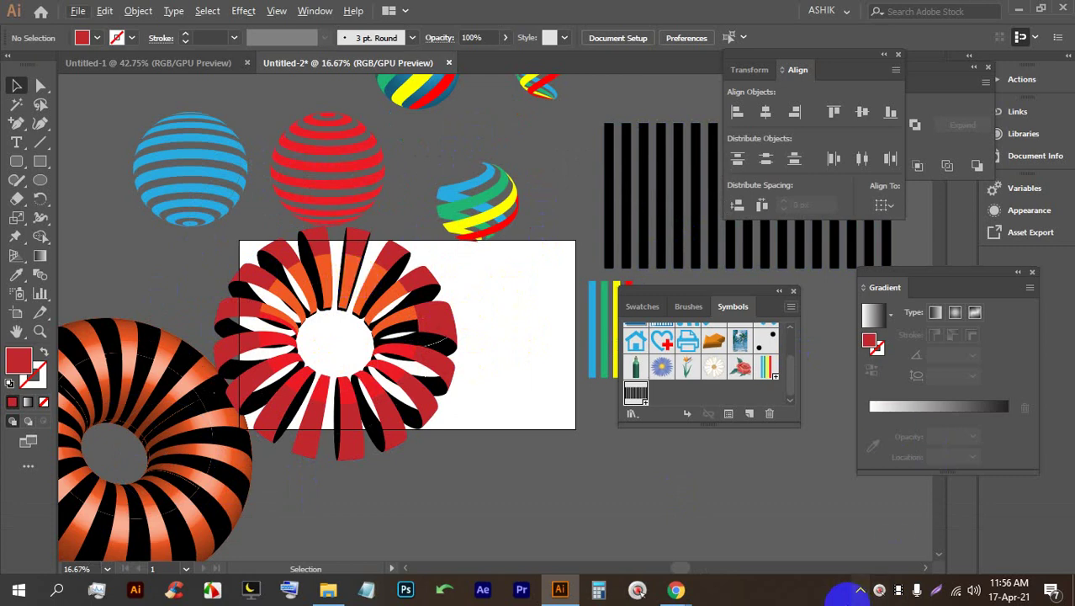
# Step: Switch to the Google Meet call in Chrome, restart presenting the entire screen and hide the sharing notice
pyautogui.moveTo(677, 587)
pyautogui.click(615, 508)
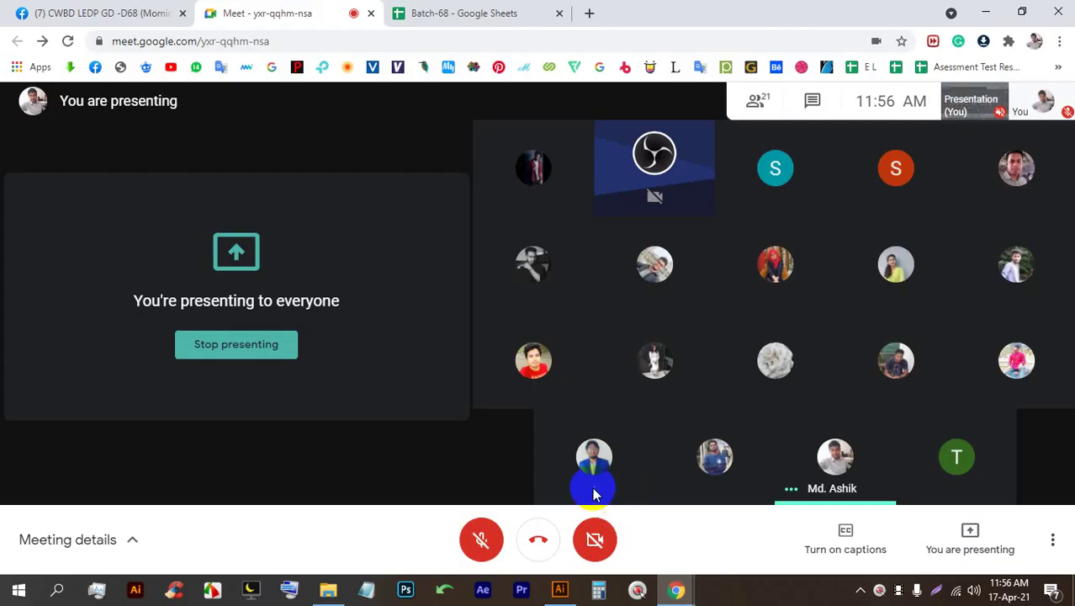
pyautogui.click(286, 349)
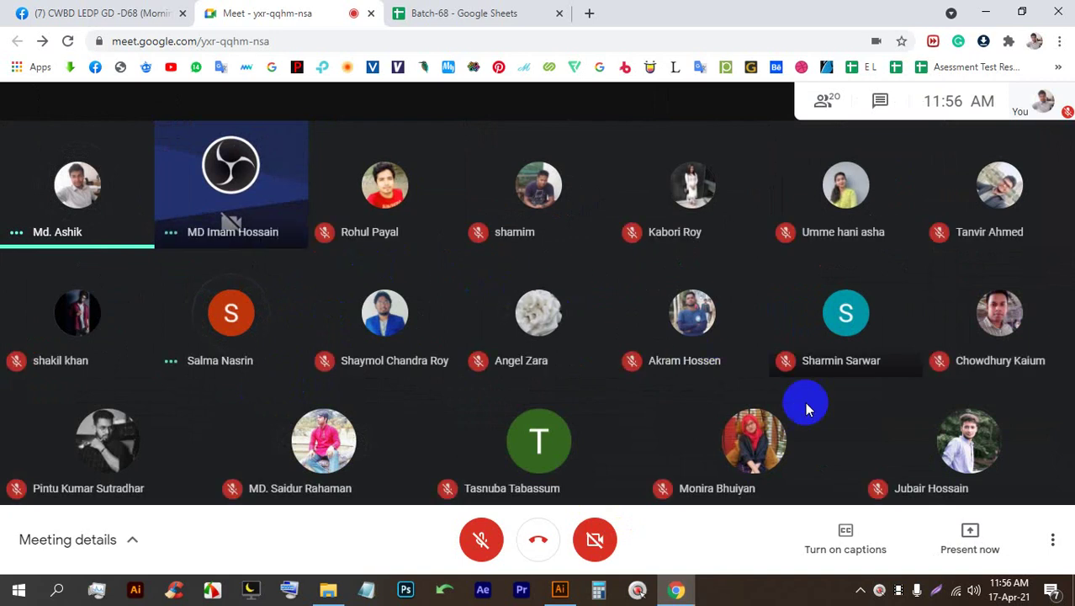
pyautogui.click(970, 531)
pyautogui.click(960, 403)
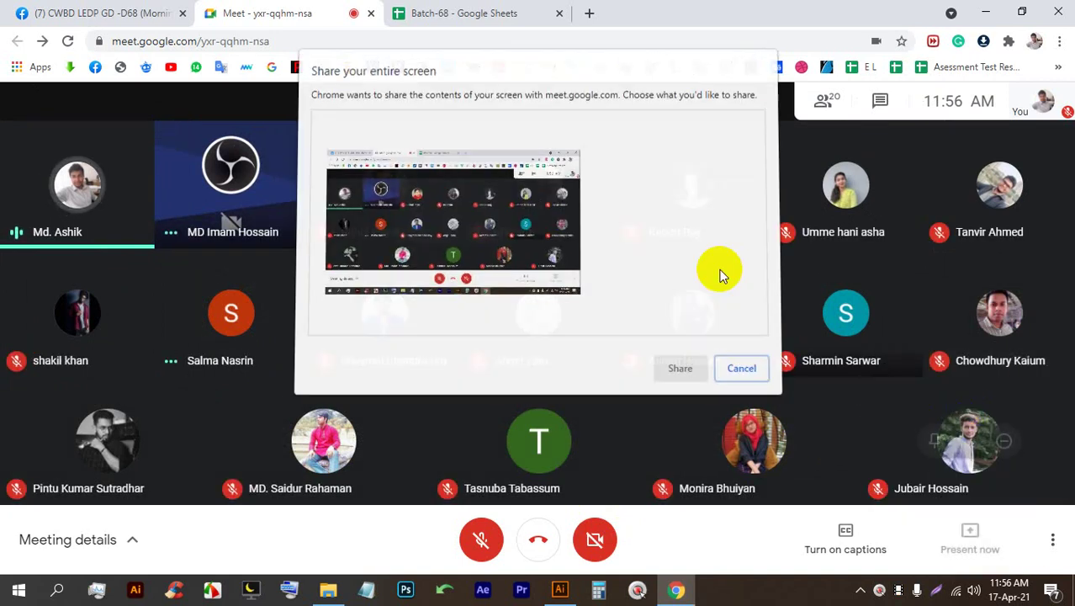
pyautogui.click(670, 367)
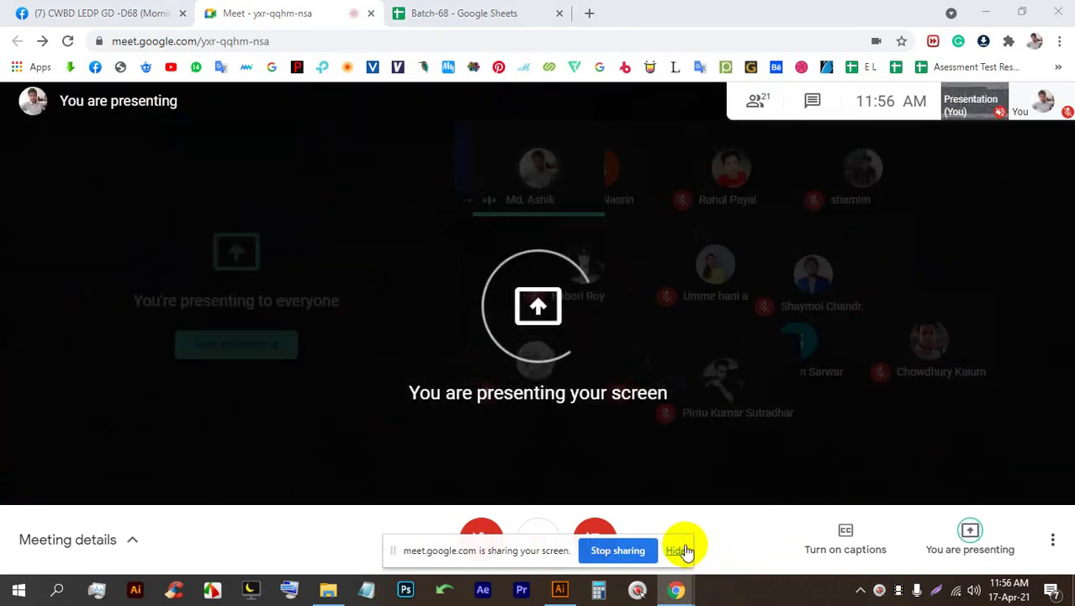
pyautogui.click(680, 550)
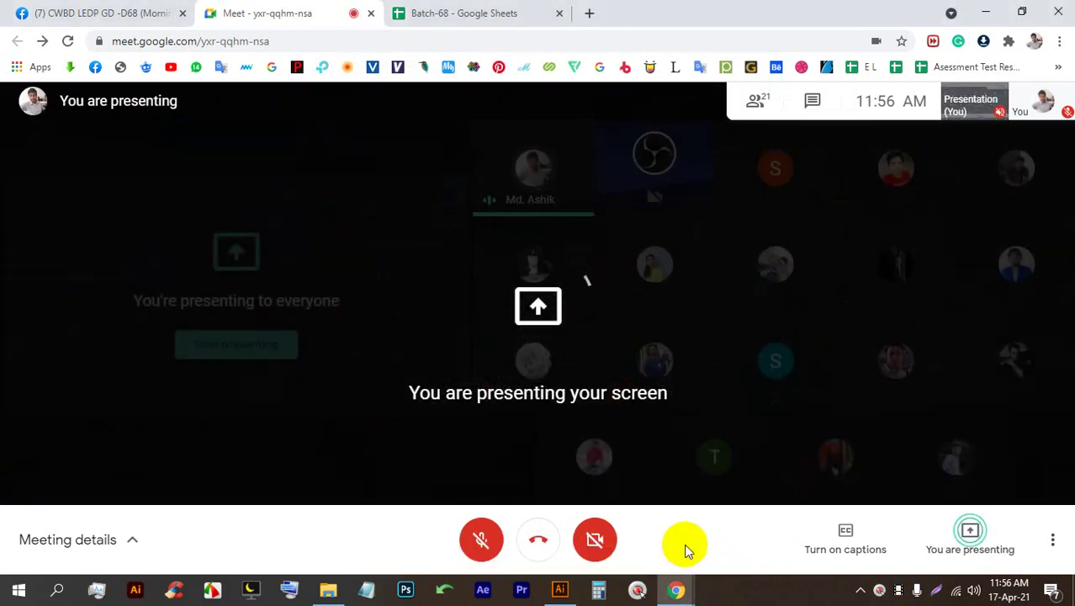
# Step: Switch back to Illustrator and place a placeholder text object in the empty space below the artboard
pyautogui.click(558, 589)
pyautogui.keyDown('alt'); pyautogui.scroll(-3, 455, 491); pyautogui.keyUp('alt')
pyautogui.scroll(-5, 443, 424)
pyautogui.keyDown('alt'); pyautogui.scroll(3, 446, 335); pyautogui.keyUp('alt')
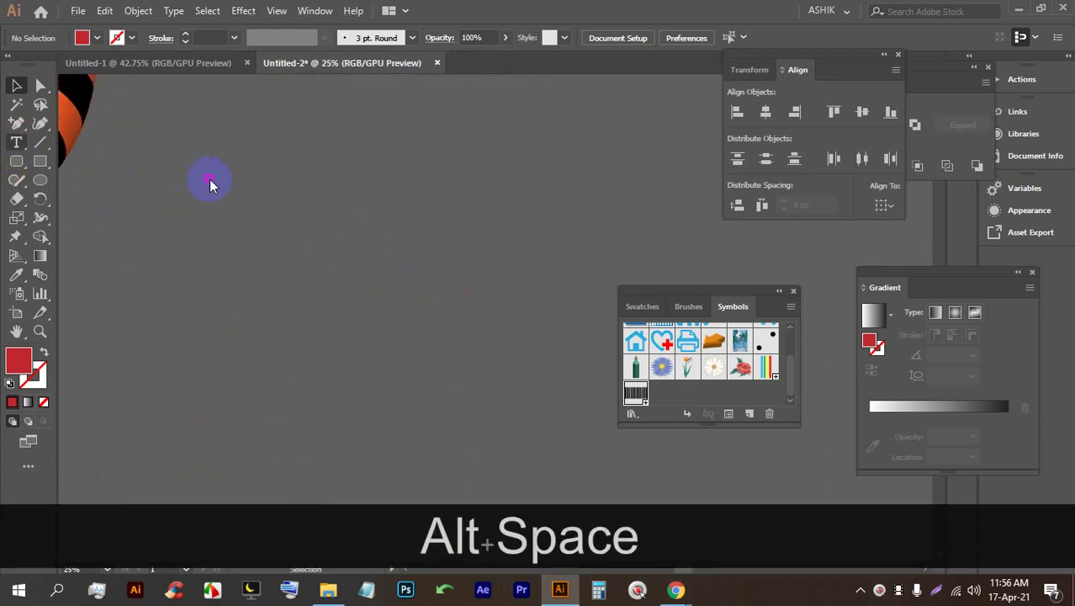
pyautogui.moveTo(211, 177); pyautogui.dragTo(397, 97)
pyautogui.keyDown('ctrl'); pyautogui.click(695, 85); pyautogui.keyUp('ctrl')
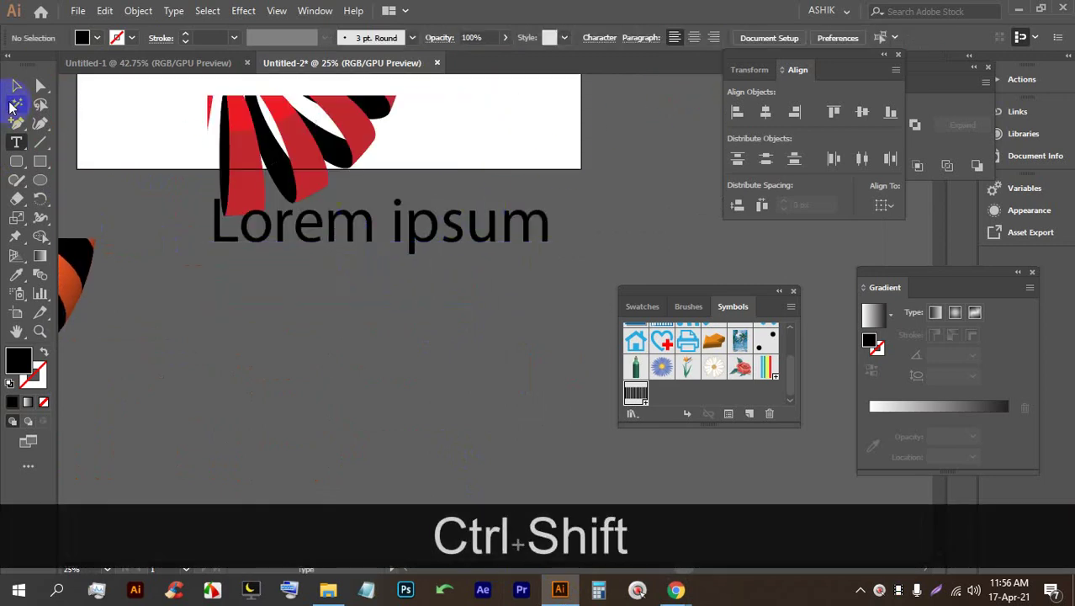
pyautogui.click(16, 85)
pyautogui.moveTo(339, 218); pyautogui.dragTo(349, 307)
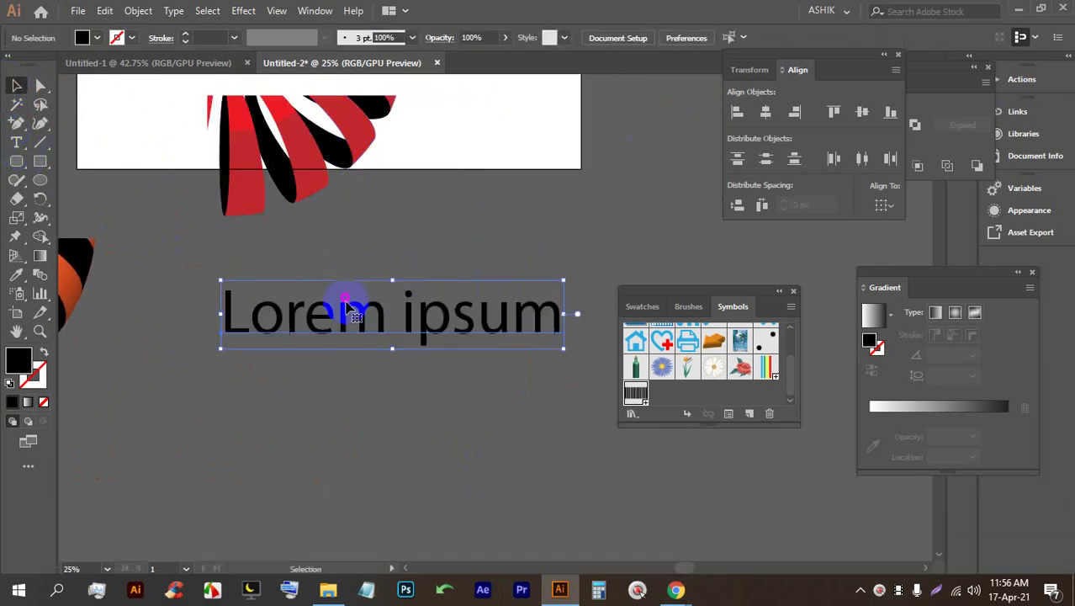
# Step: Replace the placeholder text with "CWBD"
pyautogui.doubleClick(380, 317)
pyautogui.hotkey('ctrl', 'a')
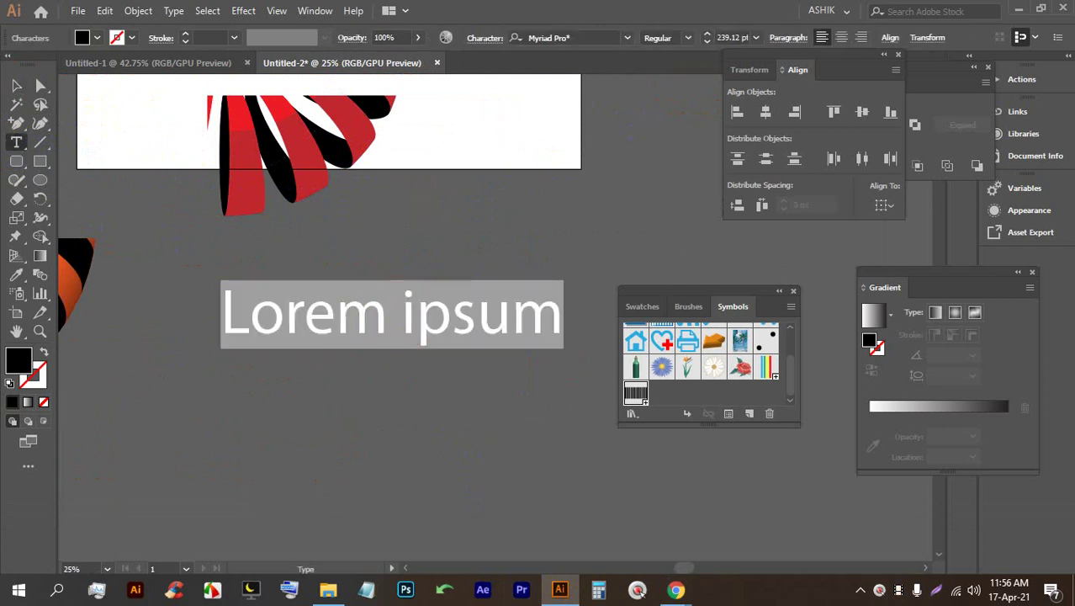
pyautogui.write('C')
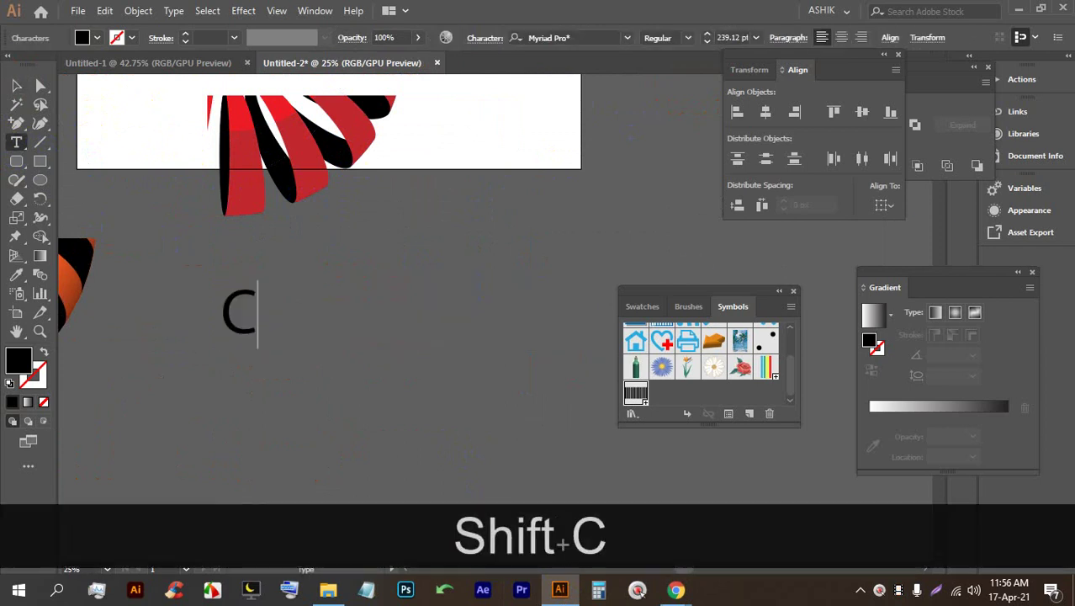
pyautogui.write('WBD')
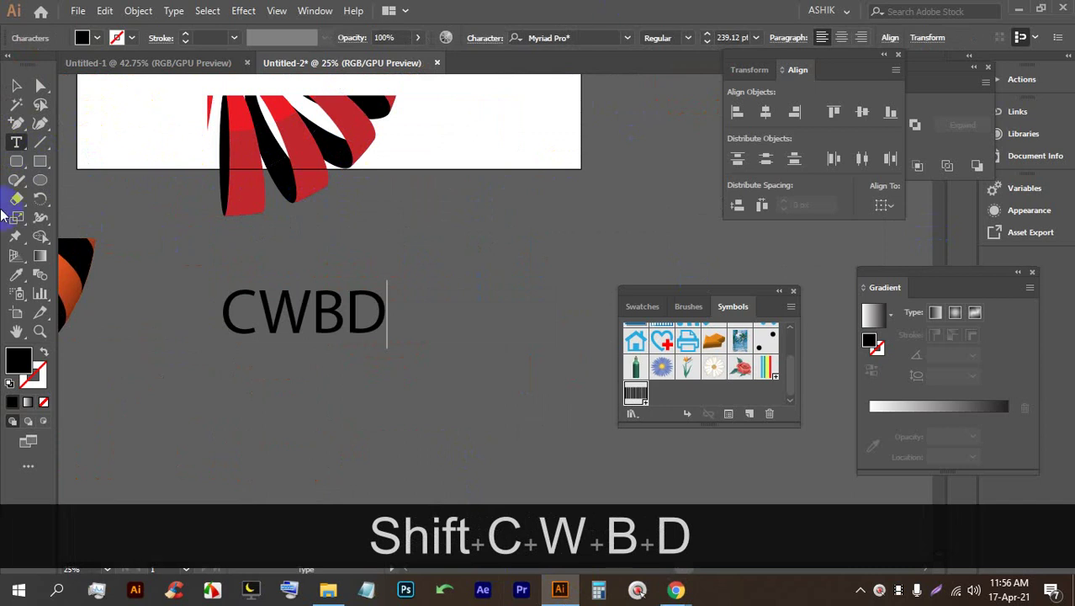
pyautogui.click(17, 85)
# Step: Enlarge the "CWBD" text proportionally to about 554 pt in the empty space below the artboard
pyautogui.scroll(-2, 94, 114)
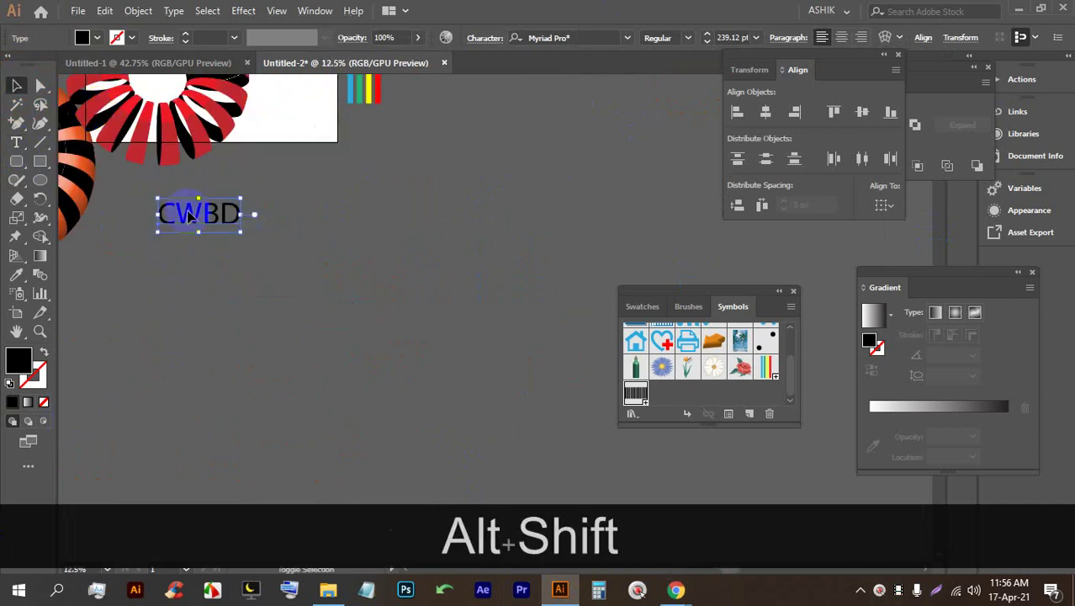
pyautogui.moveTo(199, 233); pyautogui.dragTo(202, 274)
pyautogui.moveTo(234, 239); pyautogui.dragTo(359, 229)
pyautogui.scroll(1, 324, 228)
pyautogui.scroll(2, 356, 231)
pyautogui.scroll(-2, 357, 232)
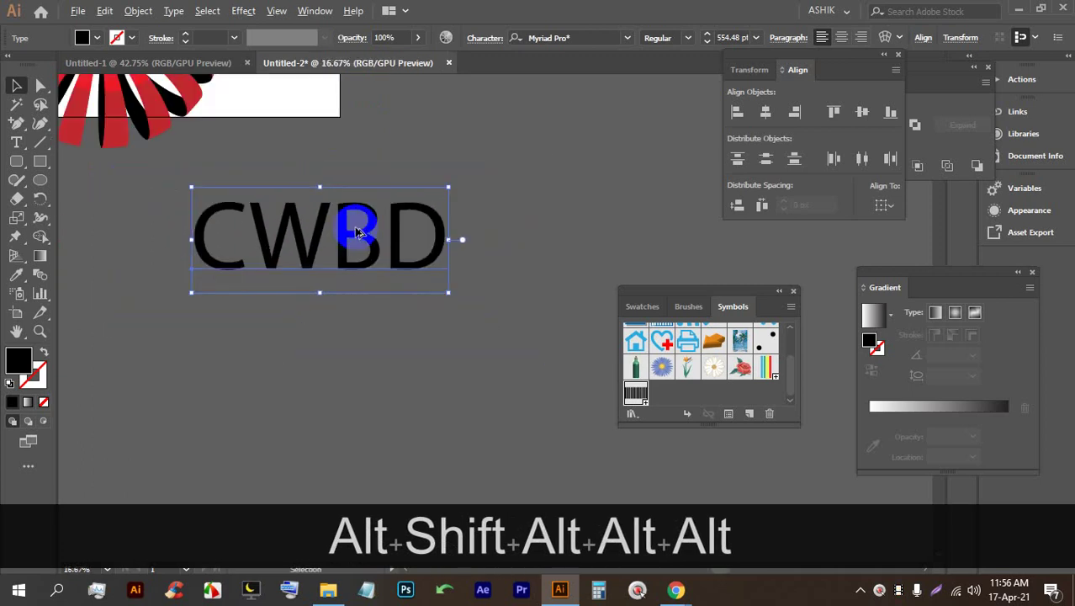
pyautogui.click(249, 10)
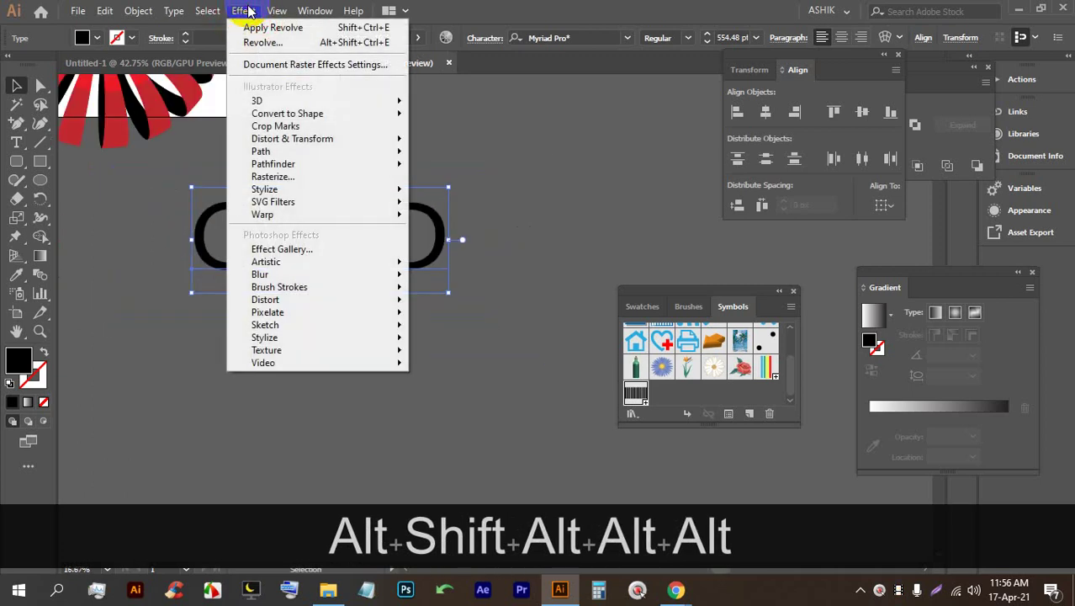
pyautogui.click(308, 102)
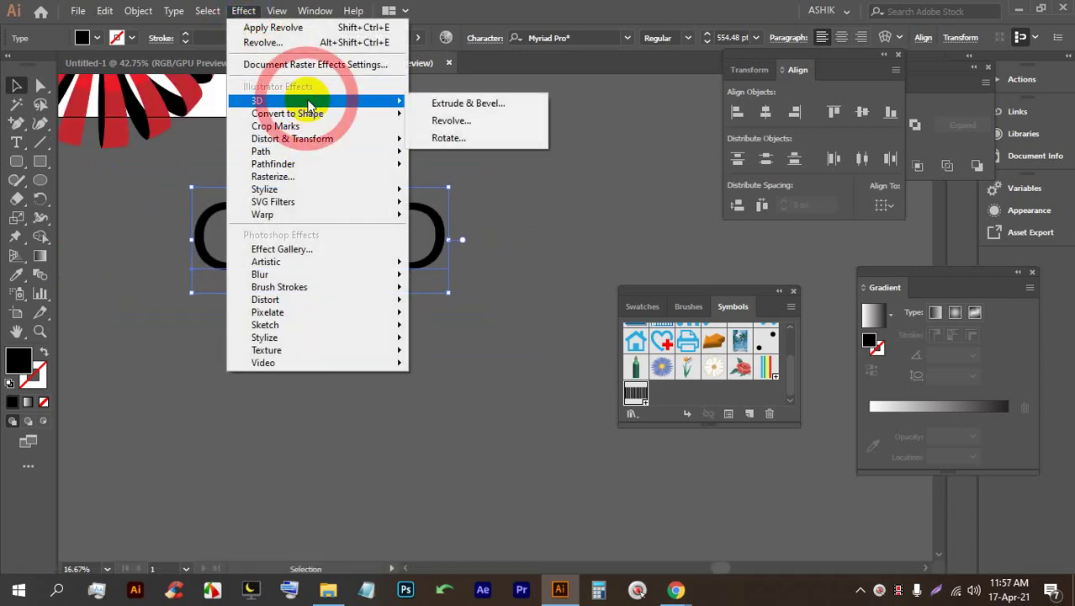
pyautogui.click(485, 120)
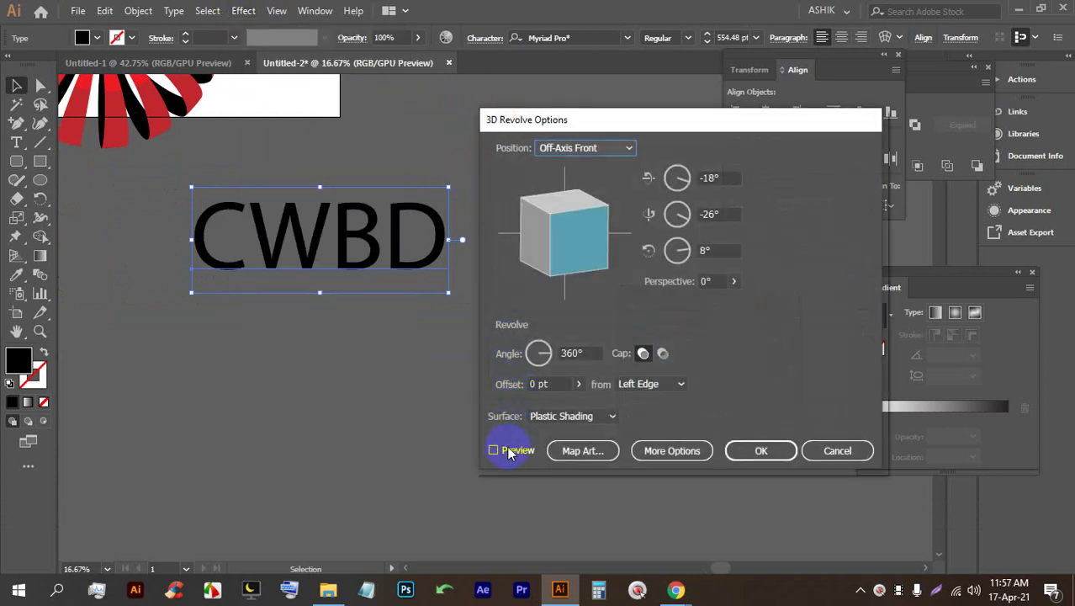
pyautogui.click(506, 450)
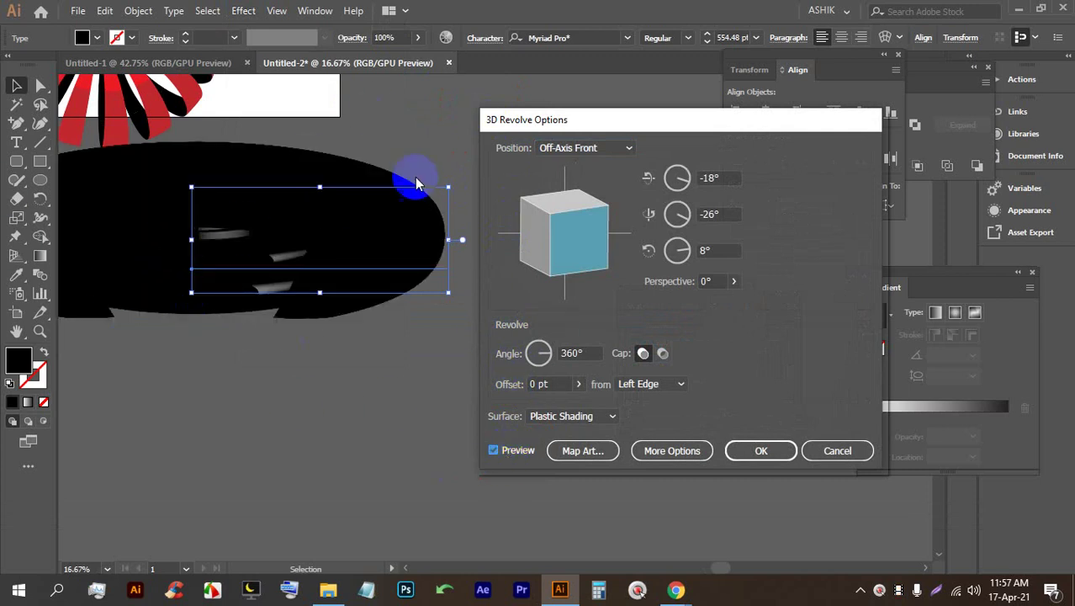
pyautogui.moveTo(530, 120); pyautogui.dragTo(517, 129)
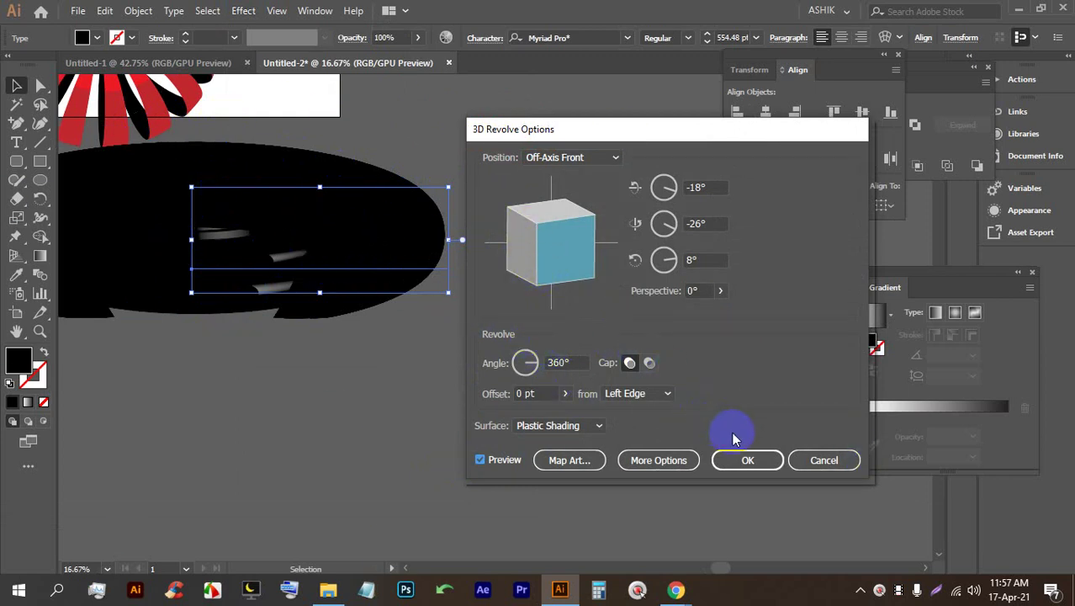
pyautogui.click(810, 465)
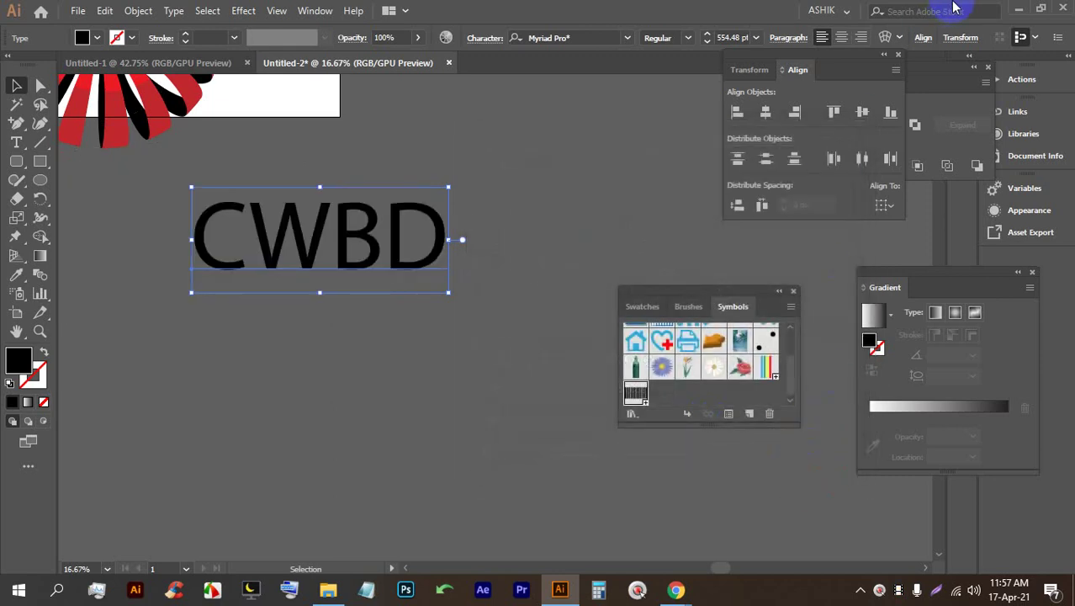
# Step: Switch to the Google Meet call in Chrome and stop presenting the screen
pyautogui.click(1019, 10)
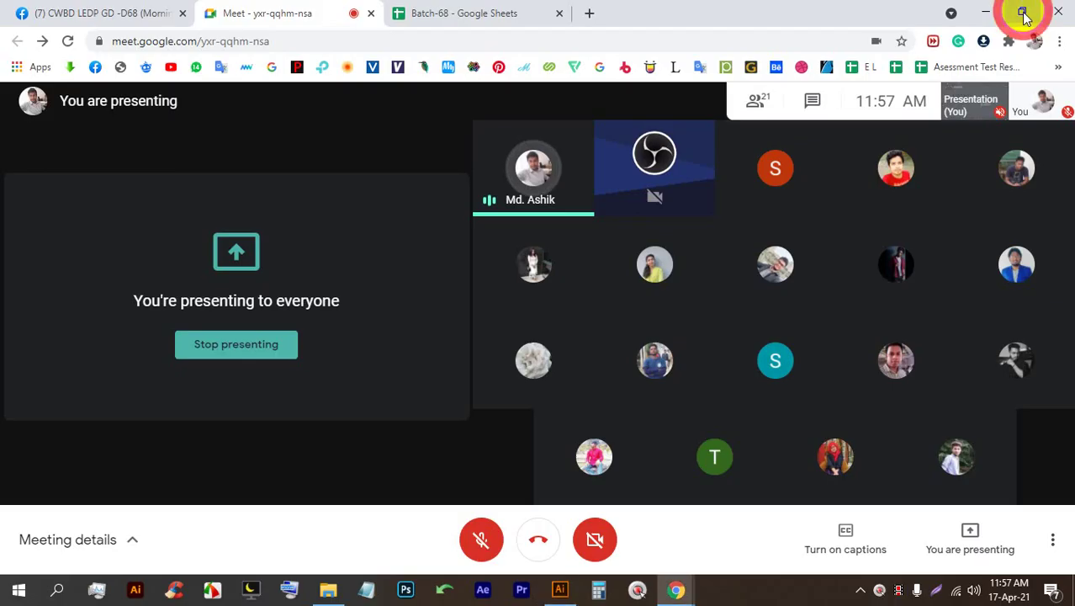
pyautogui.click(263, 345)
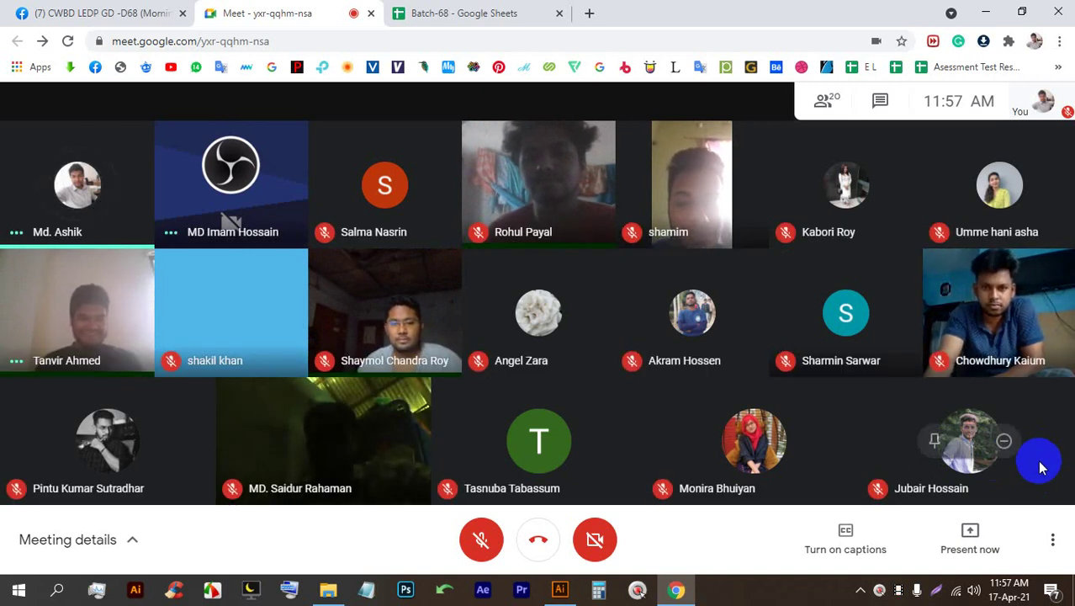
# Step: Capture the whole screen with the participant grid in Lightshot and browse to folder 68 for saving it
pyautogui.press('Print')
pyautogui.moveTo(2, 1)
pyautogui.mouseDown()
pyautogui.moveTo(151, 135)
pyautogui.moveTo(1007, 557)
pyautogui.moveTo(1052, 603)
pyautogui.moveTo(1072, 602)
pyautogui.mouseUp()
pyautogui.click(1031, 590)
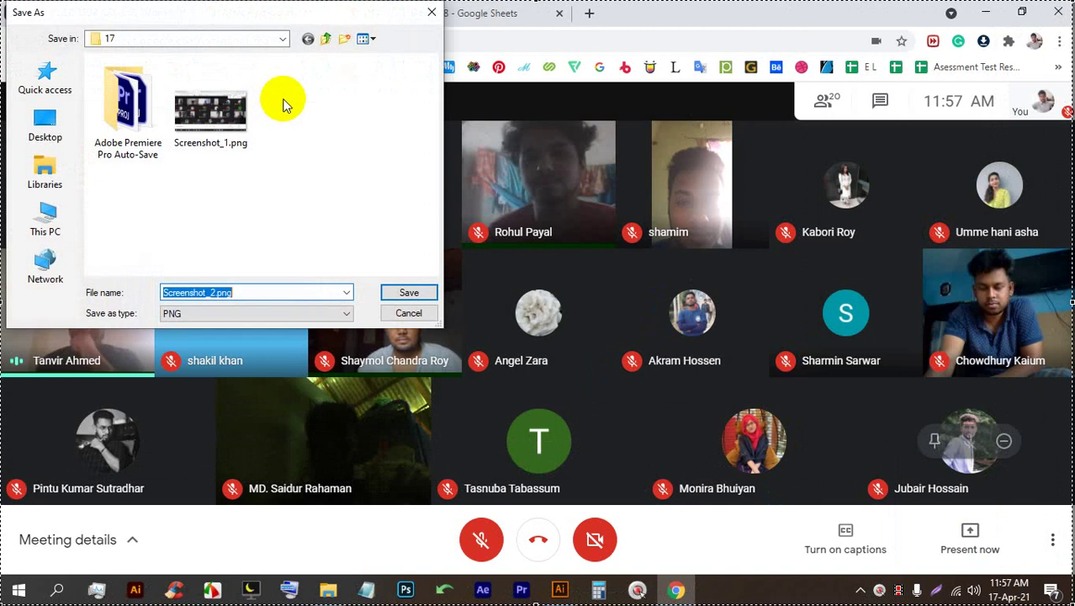
pyautogui.click(329, 41)
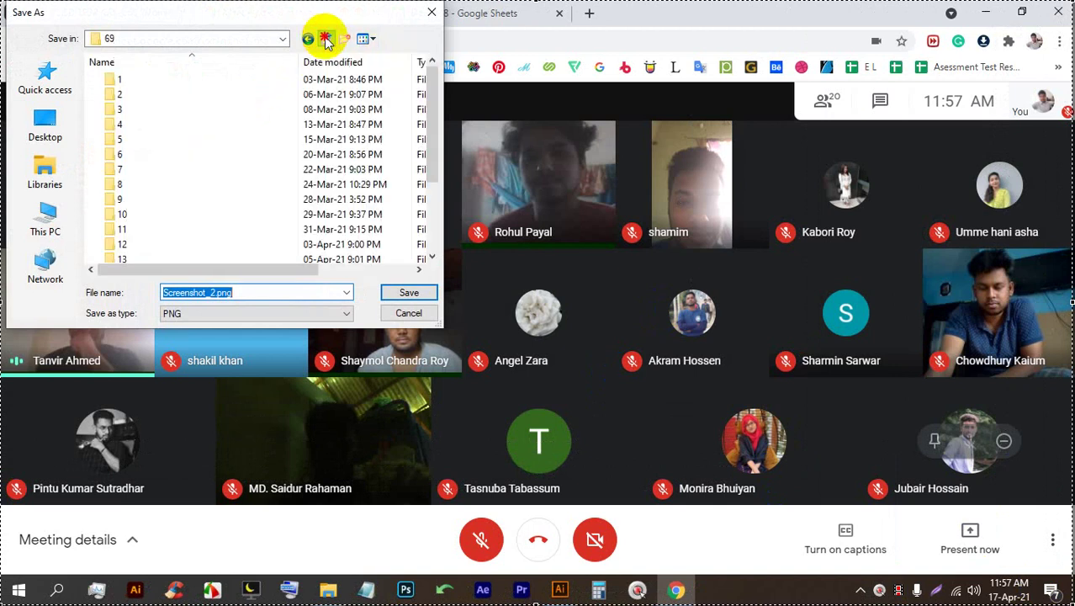
pyautogui.click(325, 40)
pyautogui.doubleClick(139, 197)
pyautogui.scroll(-7, 143, 219)
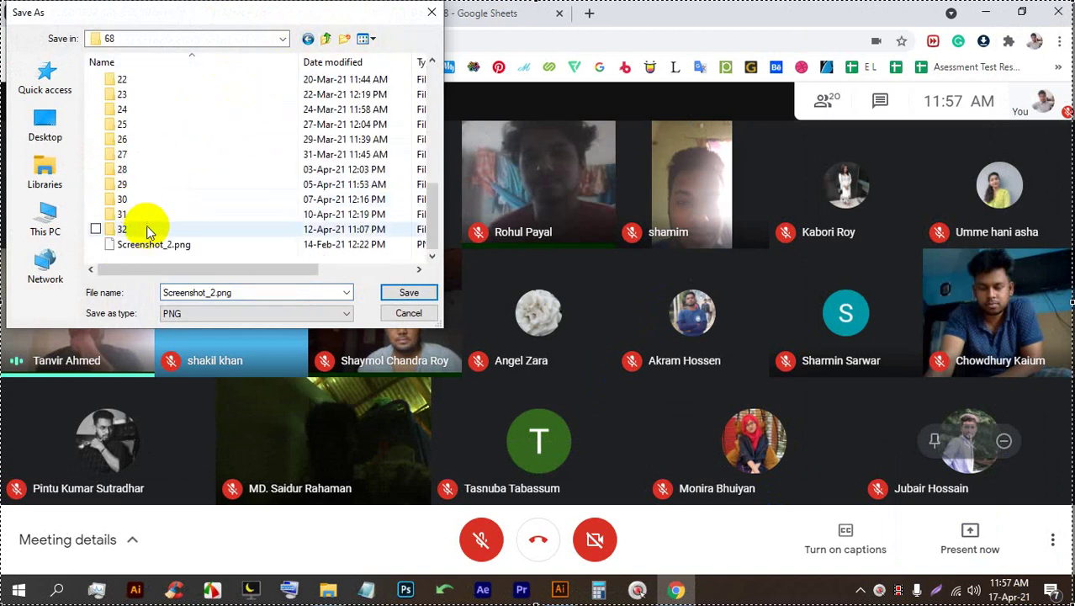
# Step: Create a folder named 33 inside folder 68, save the capture there as Screenshot_2.png and dismiss the notification
pyautogui.rightClick(155, 258)
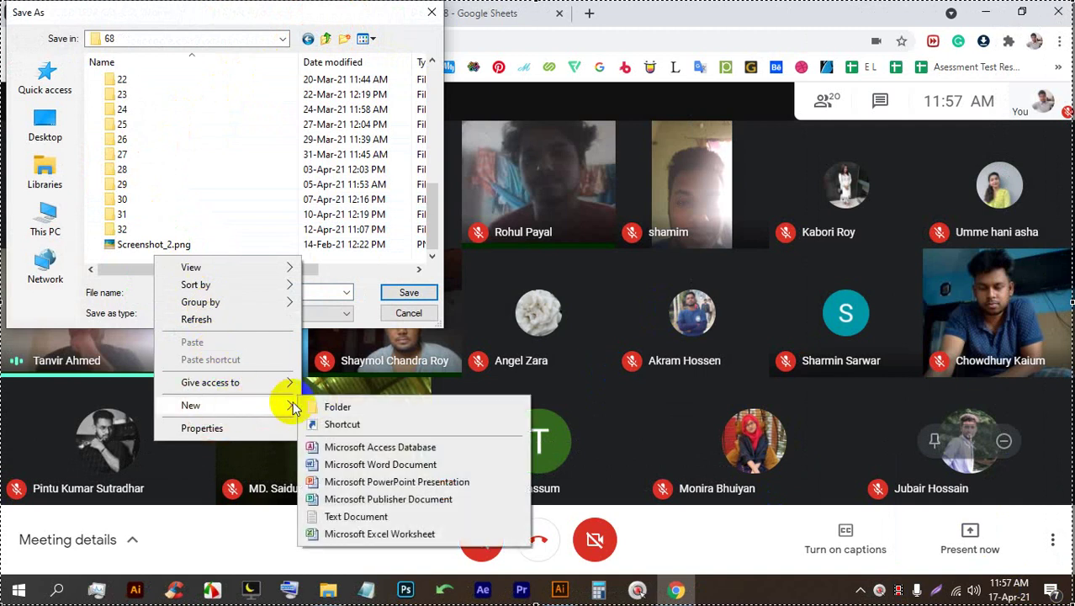
pyautogui.click(319, 407)
pyautogui.write('33')
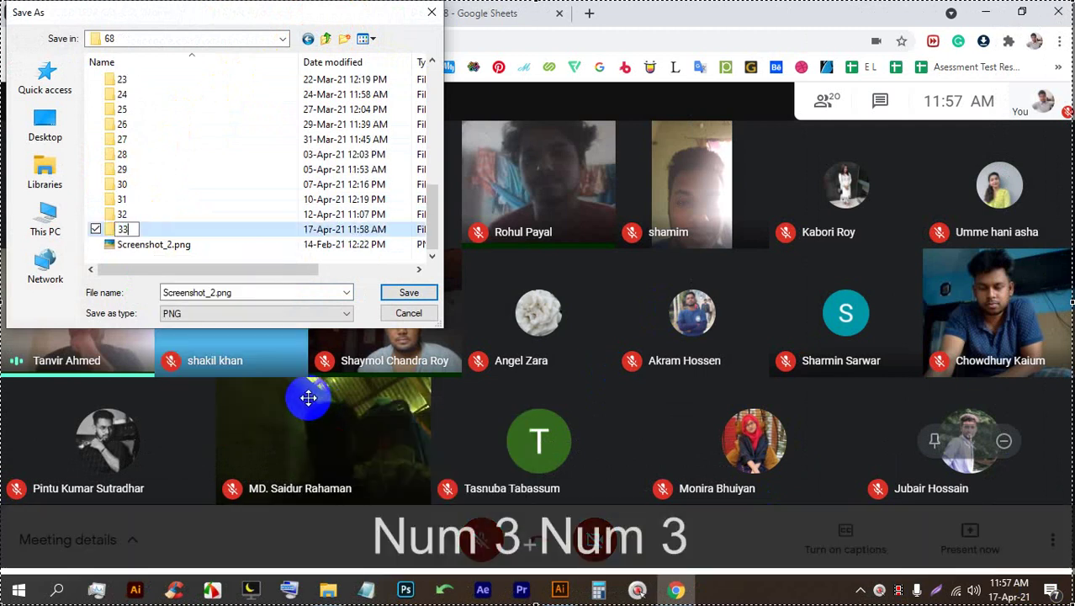
pyautogui.press('Return')
pyautogui.click(406, 293)
pyautogui.click(407, 295)
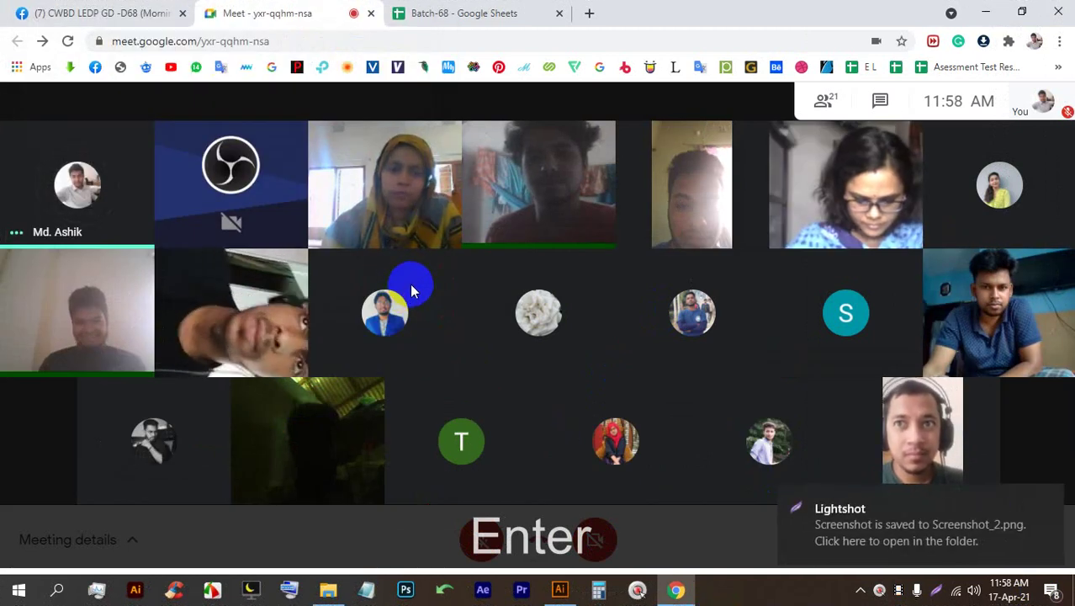
pyautogui.click(1046, 497)
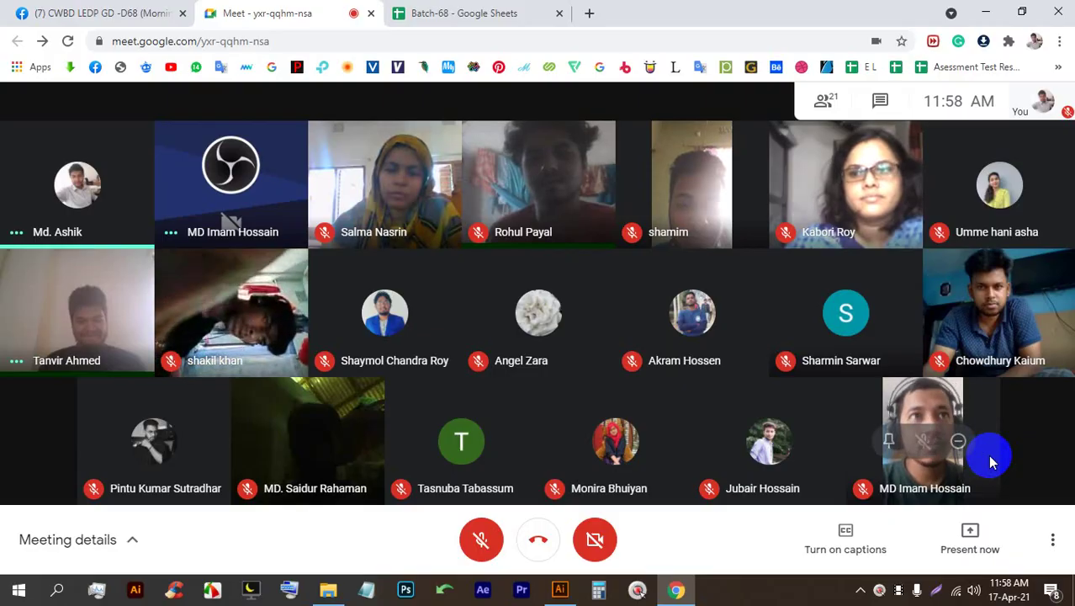
# Step: Capture the whole Meet screen again, save it in folder 33 as Screenshot_1.png and dismiss the notification
pyautogui.press('Print')
pyautogui.moveTo(1, 5); pyautogui.dragTo(1067, 605)
pyautogui.click(1027, 589)
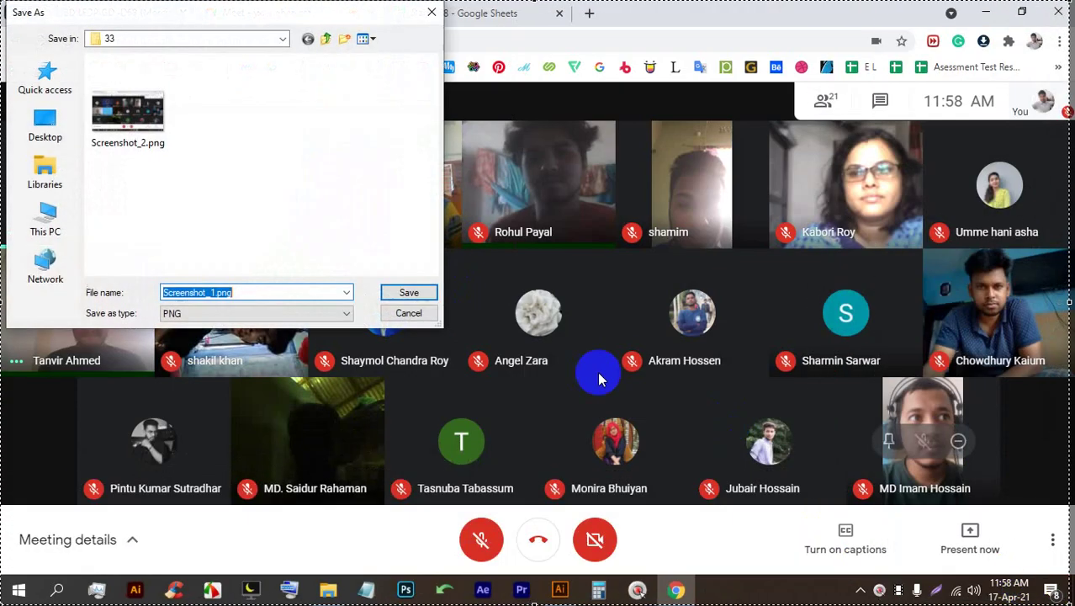
pyautogui.click(396, 297)
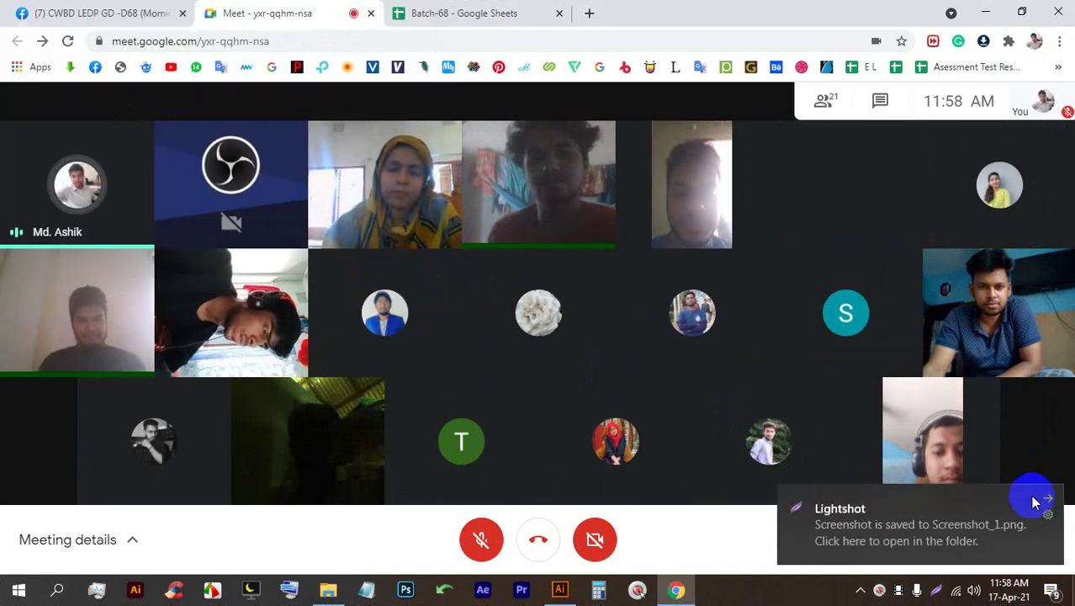
pyautogui.click(1049, 502)
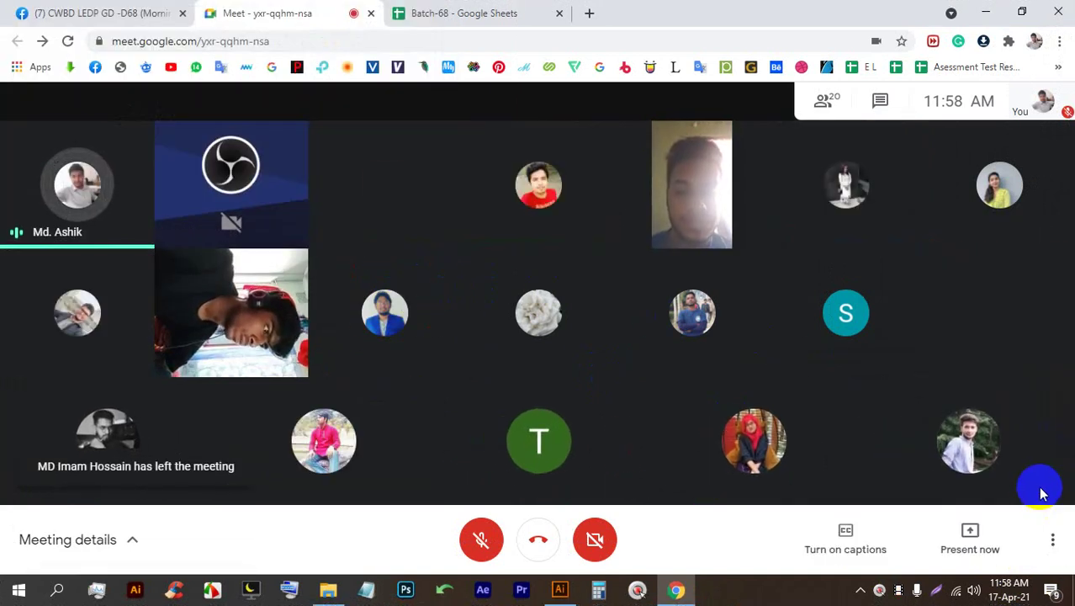
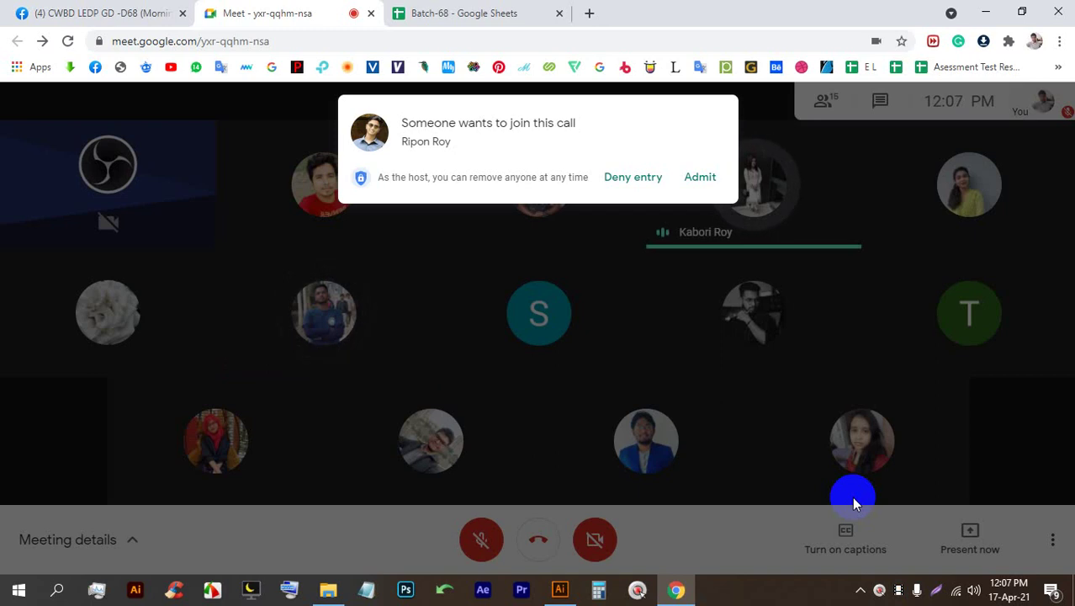
# Step: Admit the people waiting to join the call and show the Meet window full screen
pyautogui.click(853, 503)
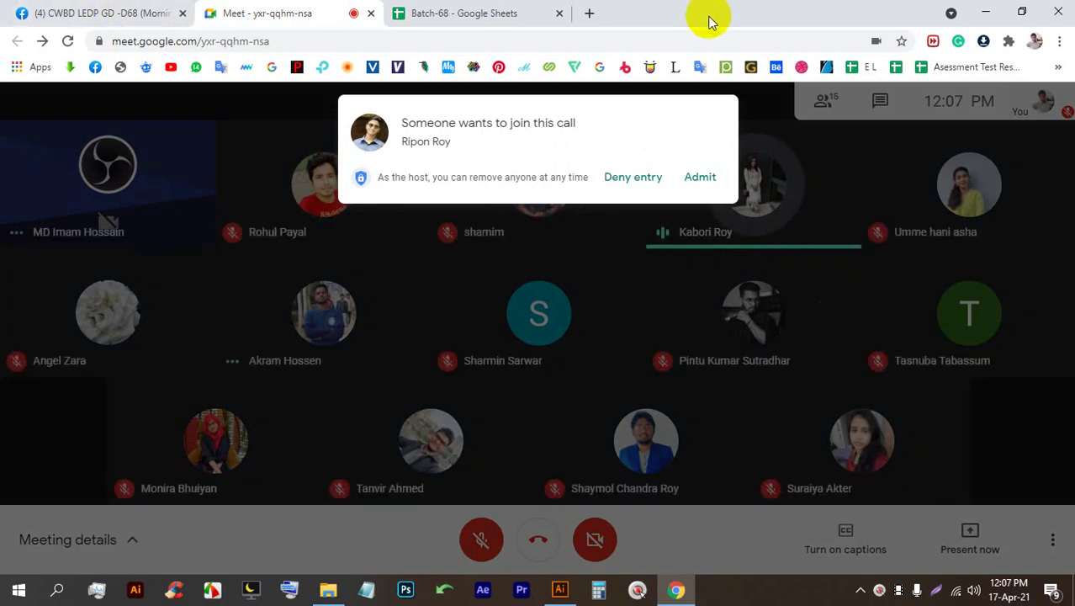
pyautogui.click(704, 190)
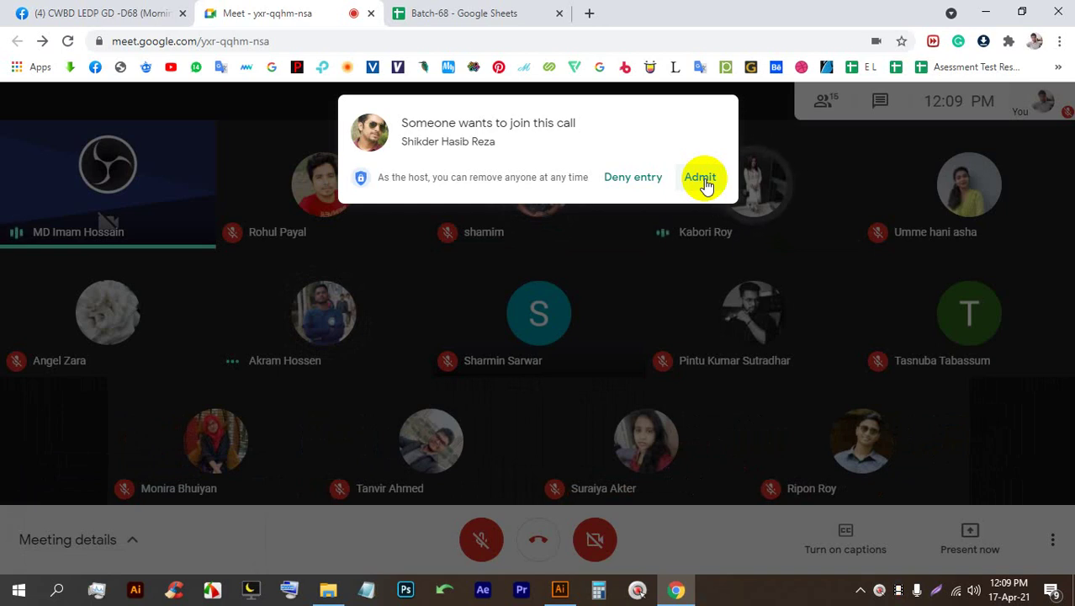
pyautogui.click(703, 178)
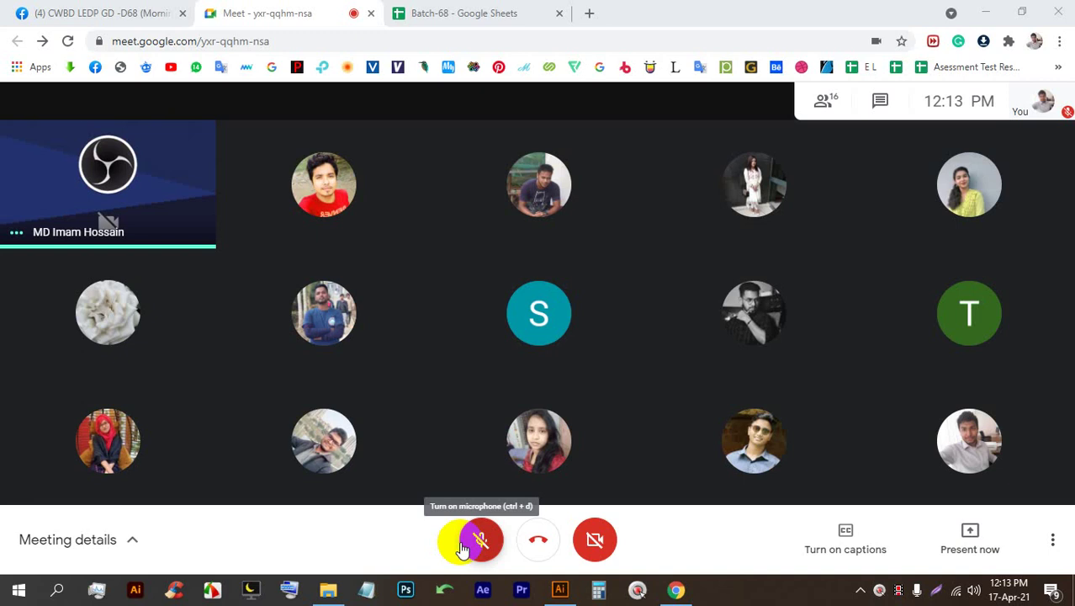
pyautogui.moveTo(496, 435)
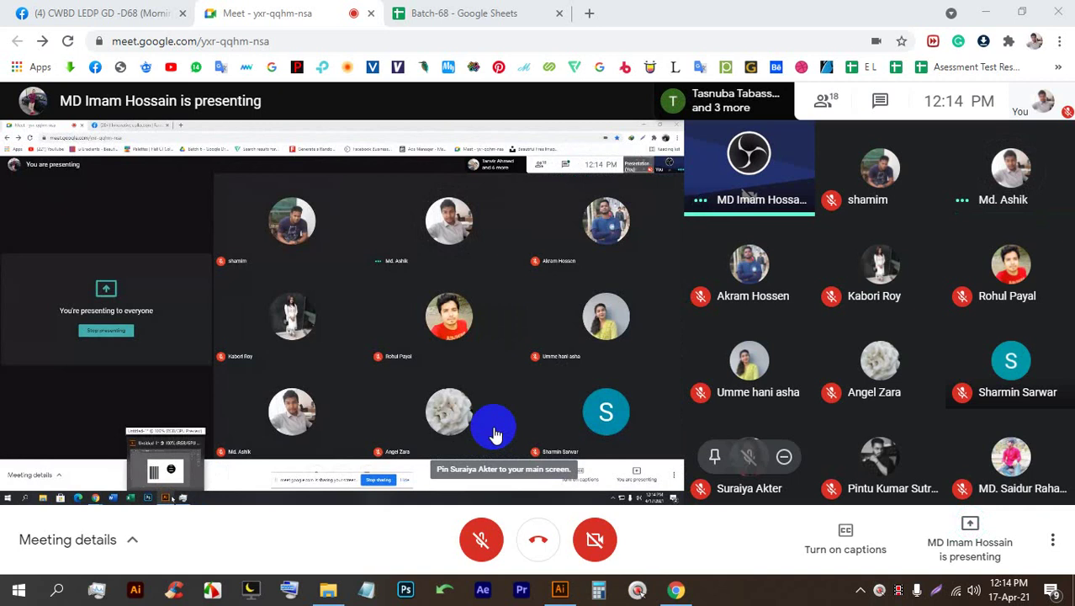
pyautogui.doubleClick(502, 290)
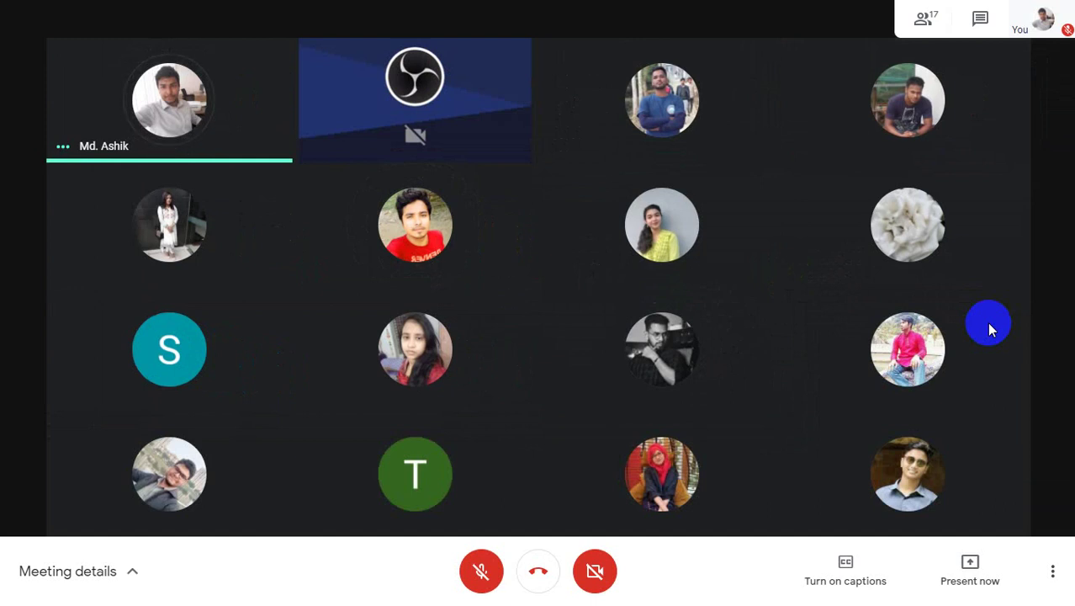
# Step: Present the entire screen in the call, hide the sharing notice and admit the waiting participant
pyautogui.click(970, 572)
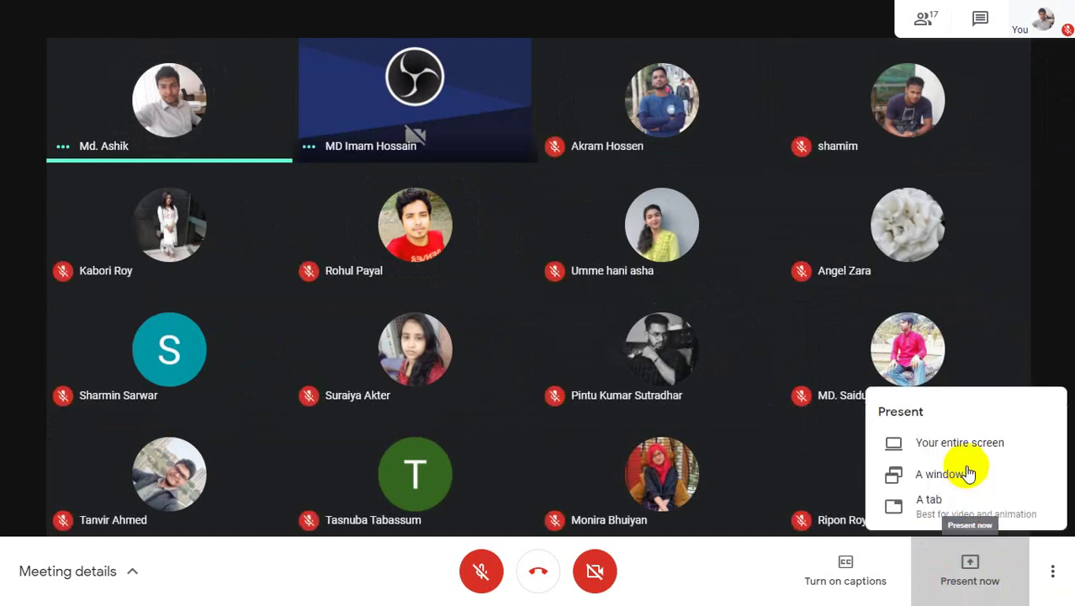
pyautogui.click(953, 435)
pyautogui.click(447, 197)
pyautogui.click(700, 366)
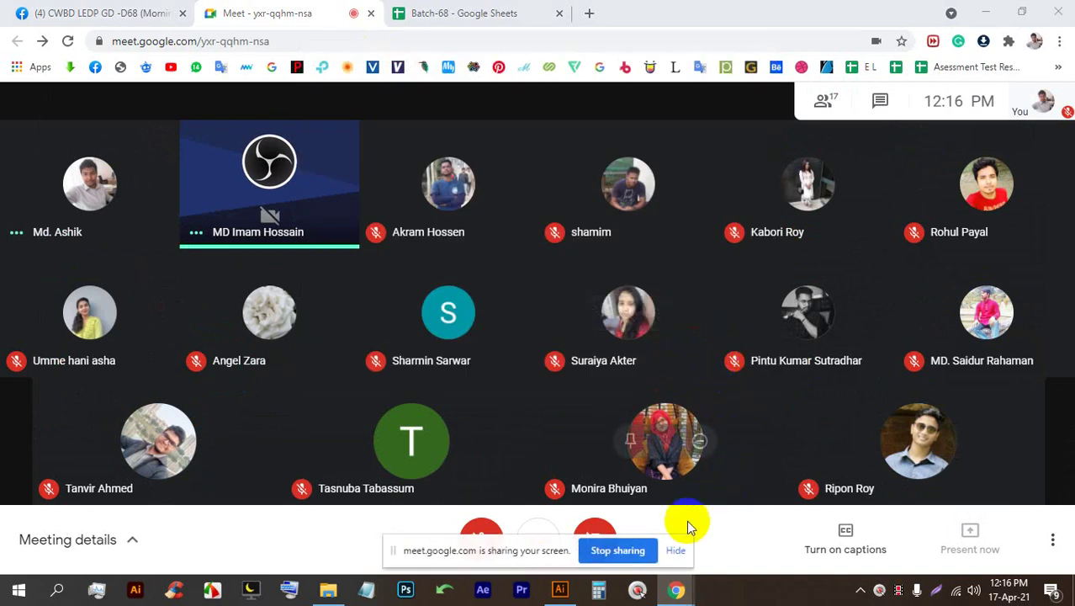
pyautogui.click(677, 546)
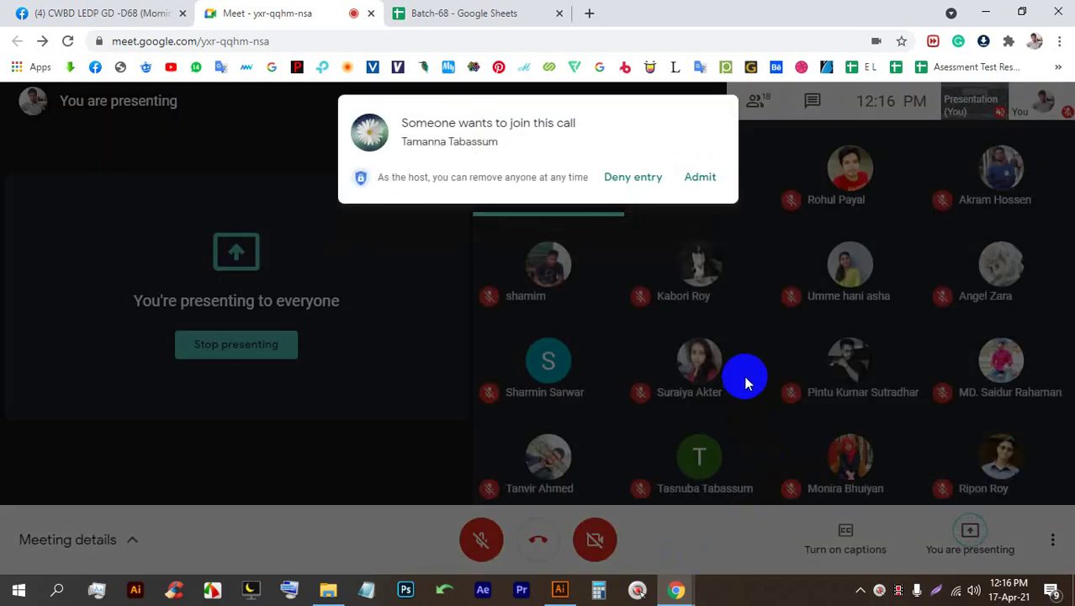
pyautogui.click(708, 179)
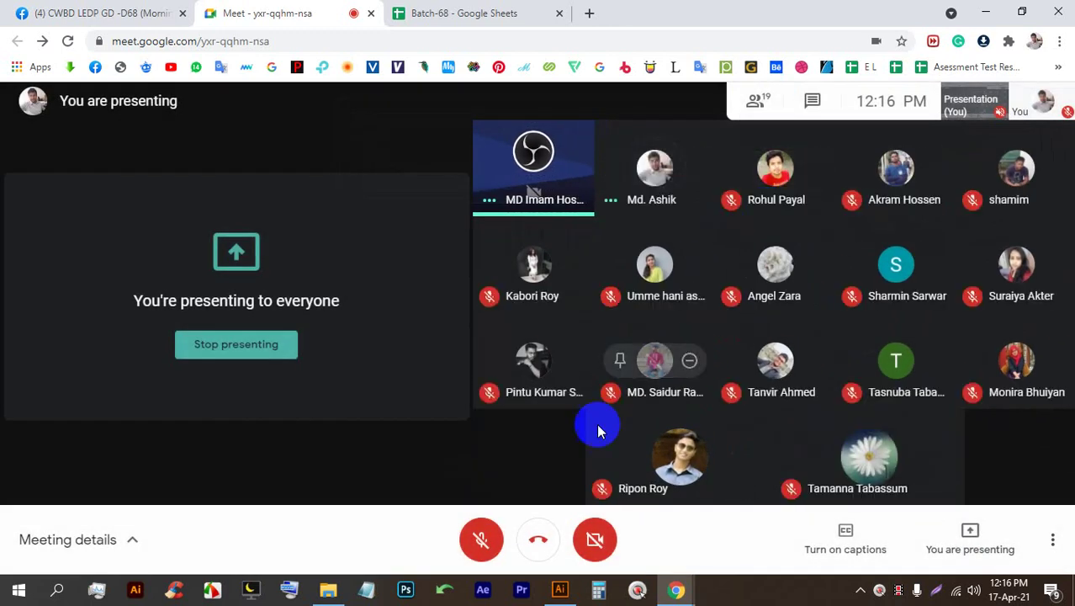
# Step: Switch back to Illustrator and move the red and black striped ring artwork off the artboard
pyautogui.click(560, 591)
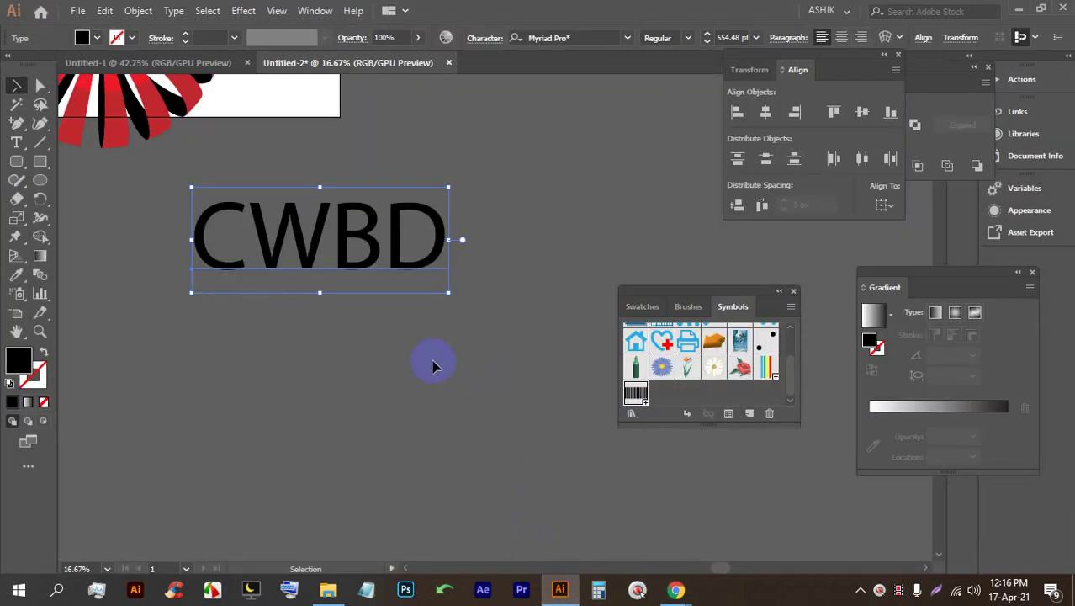
pyautogui.scroll(3, 394, 339)
pyautogui.keyDown('alt'); pyautogui.scroll(-2, 362, 334); pyautogui.keyUp('alt')
pyautogui.moveTo(355, 360); pyautogui.dragTo(465, 283)
pyautogui.keyDown('alt'); pyautogui.scroll(1, 248, 273); pyautogui.keyUp('alt')
pyautogui.moveTo(249, 273); pyautogui.dragTo(334, 299)
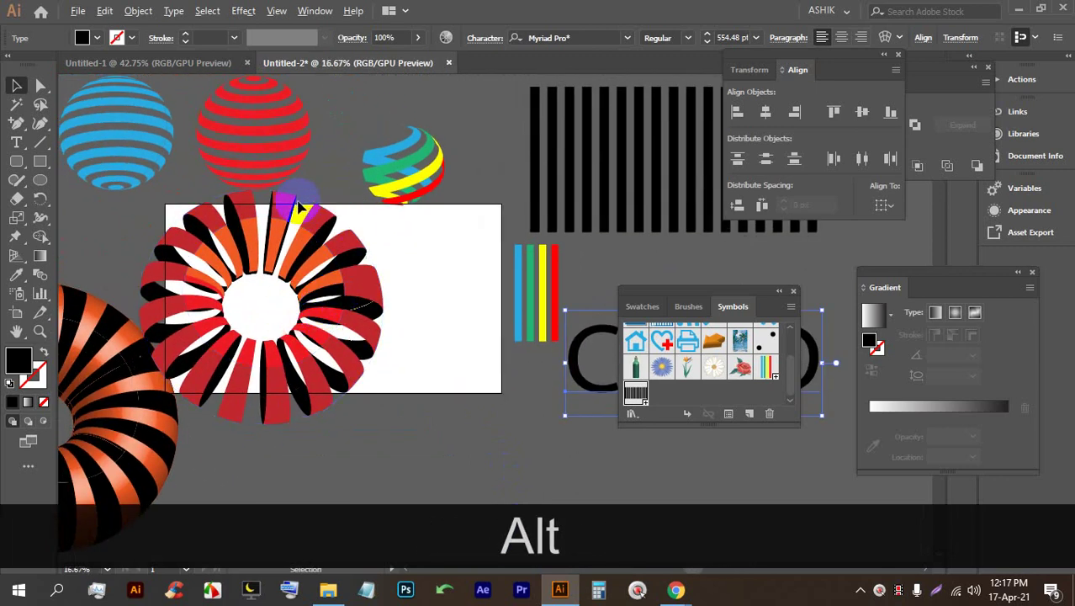
pyautogui.scroll(-1, 321, 221)
pyautogui.click(377, 425)
pyautogui.click(139, 311)
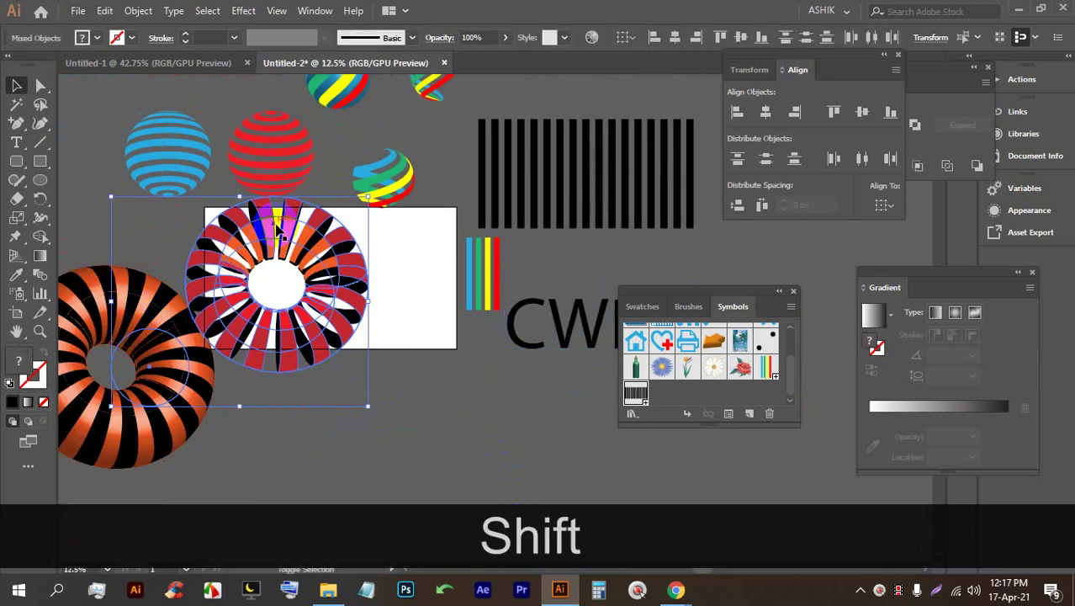
pyautogui.keyDown('alt'); pyautogui.scroll(-1, 348, 307); pyautogui.keyUp('alt')
pyautogui.moveTo(275, 371); pyautogui.dragTo(151, 145)
pyautogui.click(257, 246)
pyautogui.moveTo(258, 246); pyautogui.dragTo(192, 111)
pyautogui.keyDown('alt'); pyautogui.scroll(2, 353, 311); pyautogui.keyUp('alt')
pyautogui.keyDown('alt'); pyautogui.scroll(2, 353, 235); pyautogui.keyUp('alt')
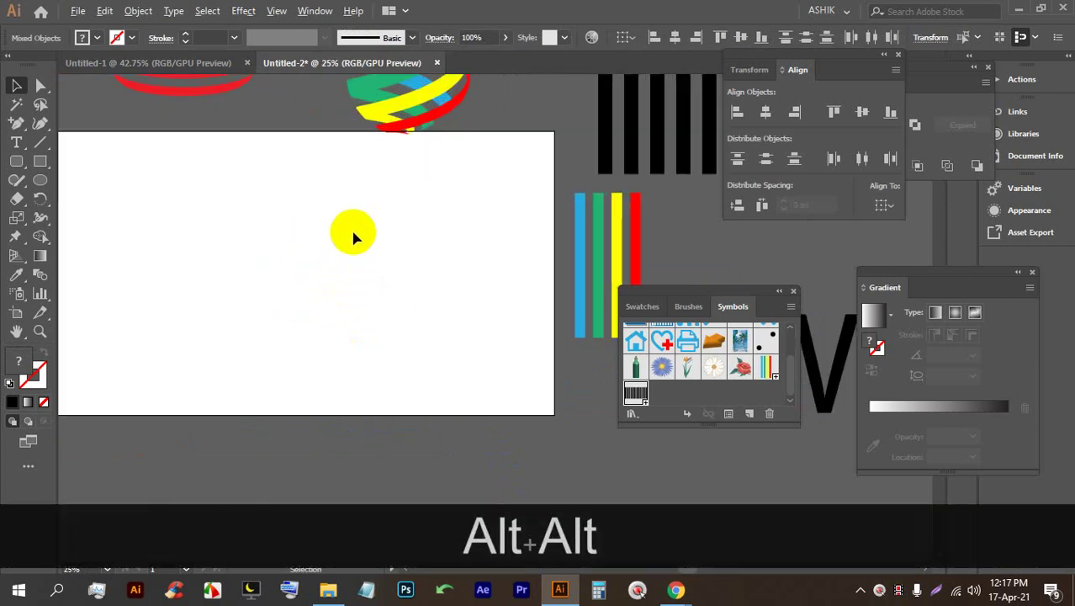
pyautogui.keyDown('alt'); pyautogui.scroll(1, 354, 238); pyautogui.keyUp('alt')
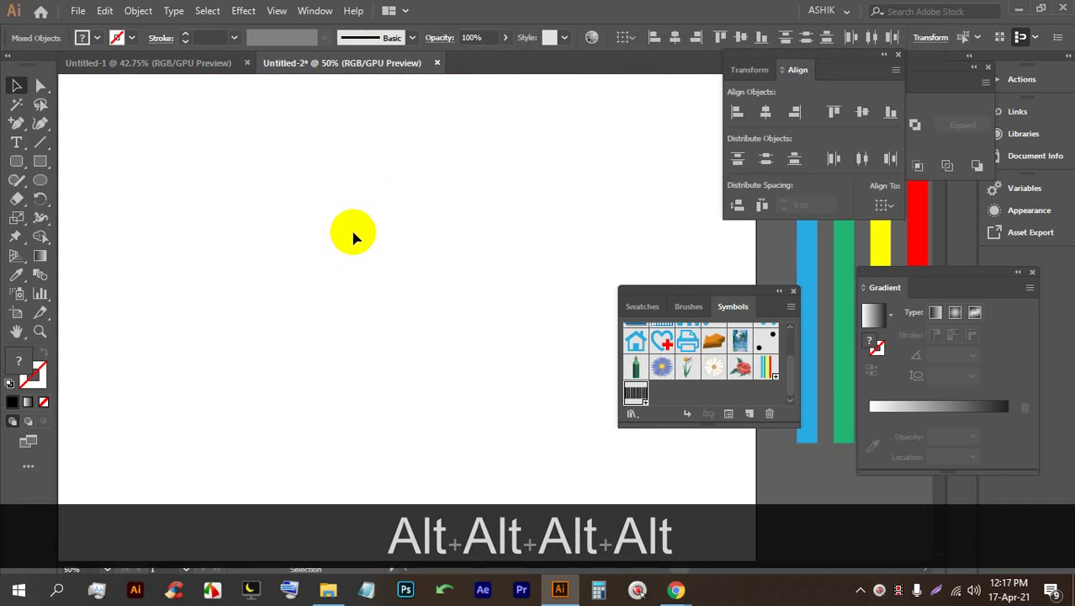
pyautogui.keyDown('alt'); pyautogui.scroll(-2, 365, 233); pyautogui.keyUp('alt')
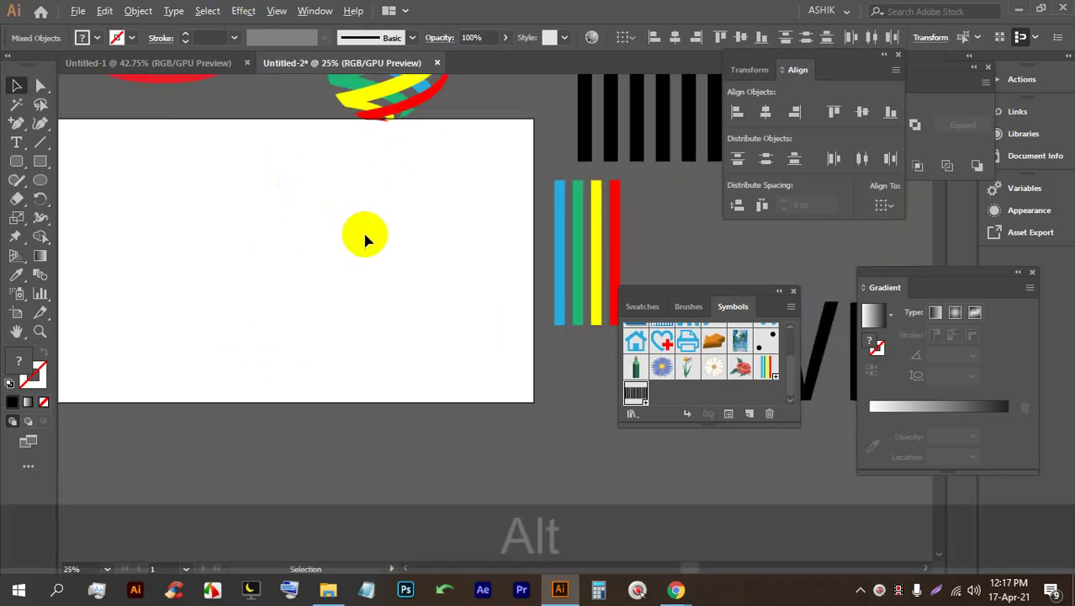
pyautogui.keyDown('alt'); pyautogui.scroll(1, 286, 190); pyautogui.keyUp('alt')
pyautogui.click(243, 10)
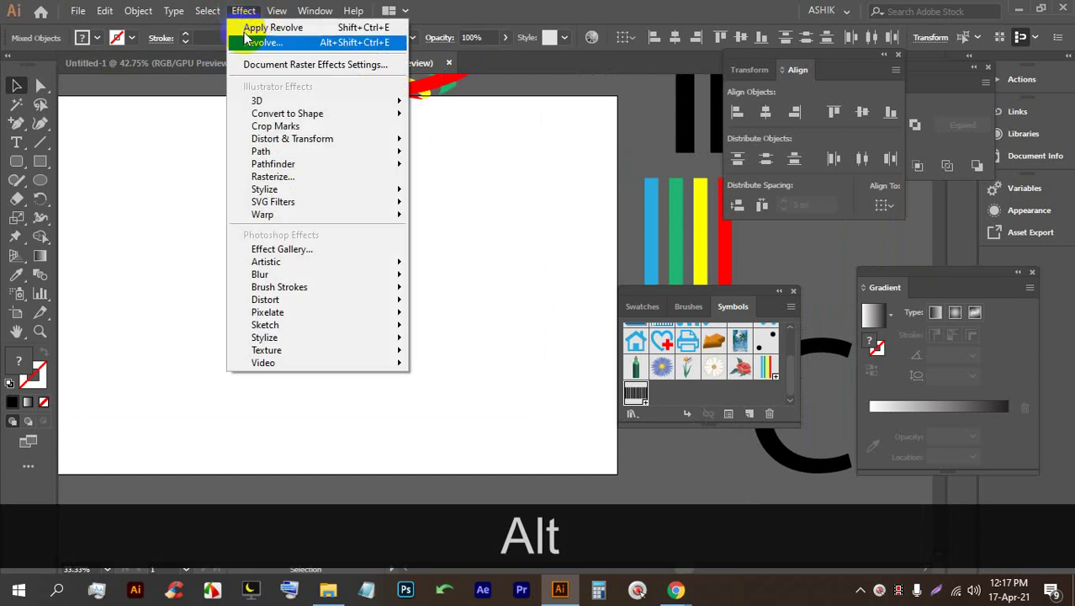
pyautogui.moveTo(364, 122)
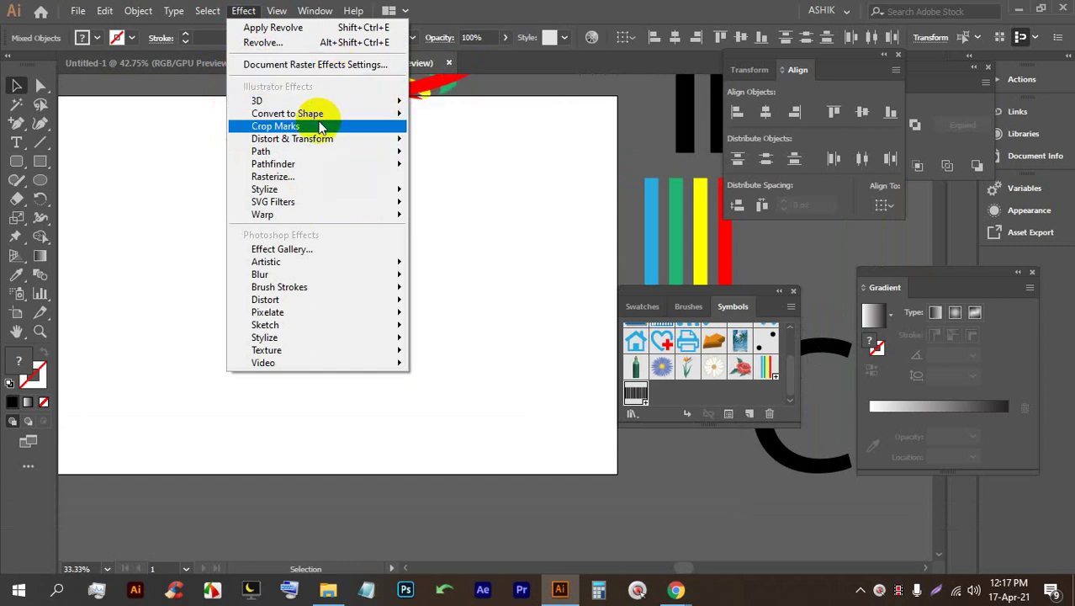
# Step: Start a path with the Pen tool in the empty area beside the CWBD text
pyautogui.click(39, 123)
pyautogui.moveTo(39, 123); pyautogui.dragTo(79, 139)
pyautogui.scroll(-2, 278, 216)
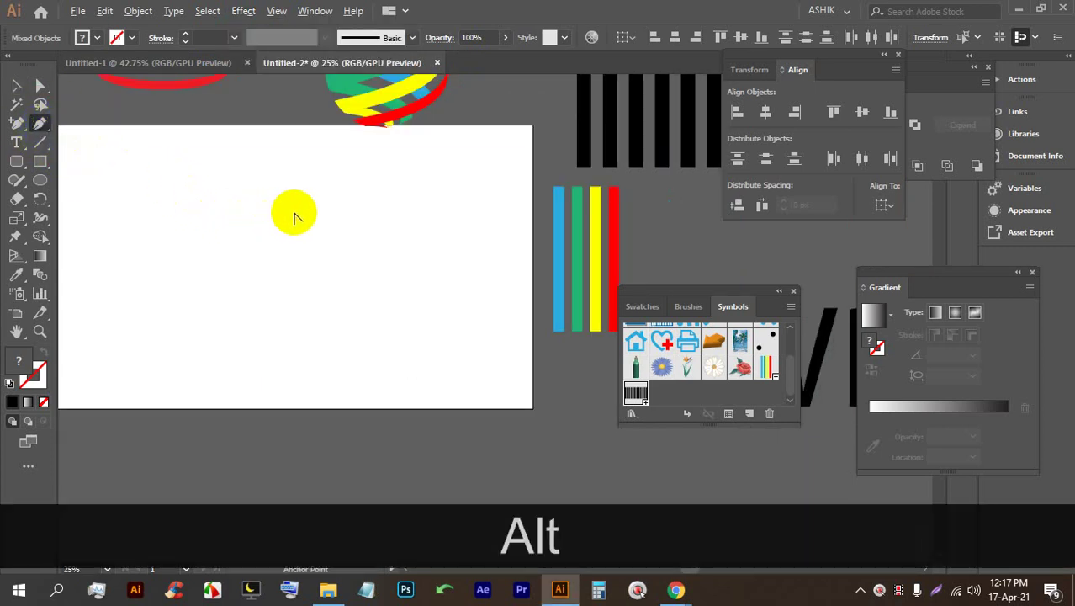
pyautogui.scroll(-1, 252, 198)
pyautogui.scroll(-2, 212, 183)
pyautogui.scroll(3, 532, 217)
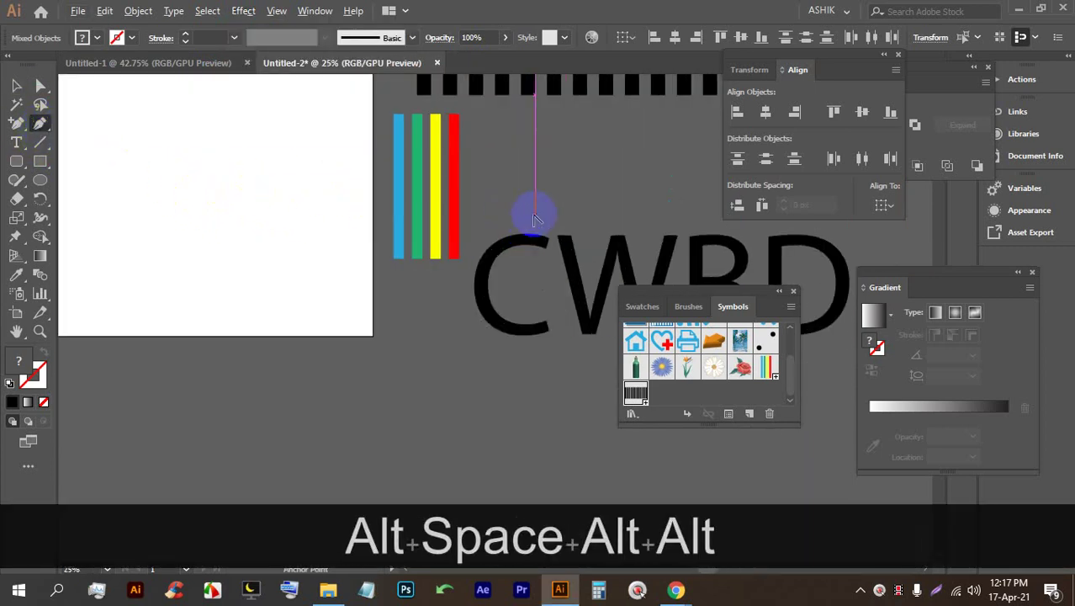
pyautogui.scroll(-3, 614, 248)
pyautogui.press('space')
pyautogui.moveTo(595, 240); pyautogui.dragTo(367, 215)
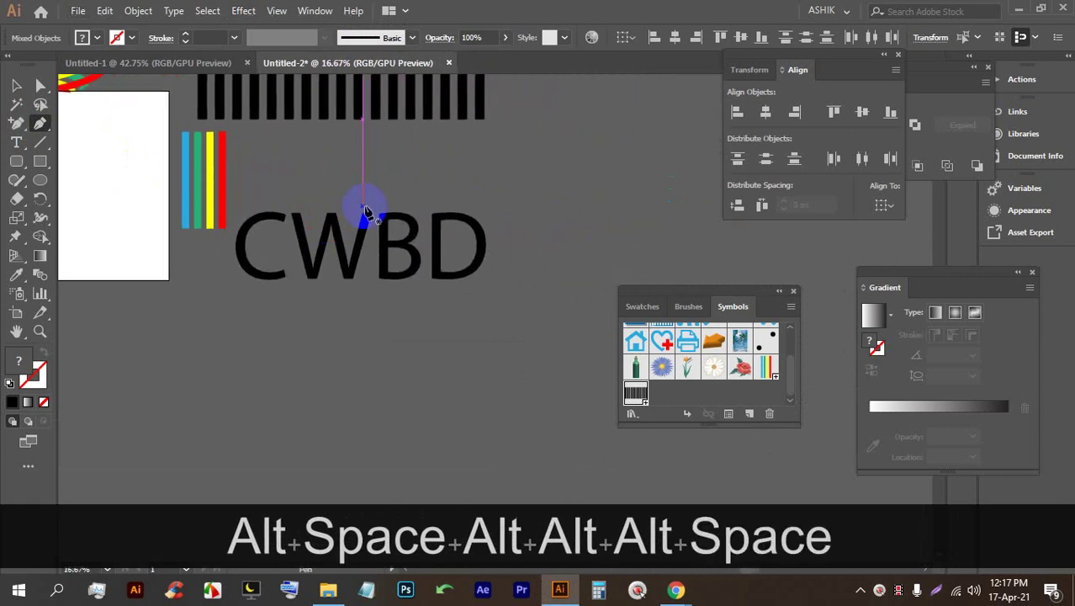
pyautogui.press('alt')
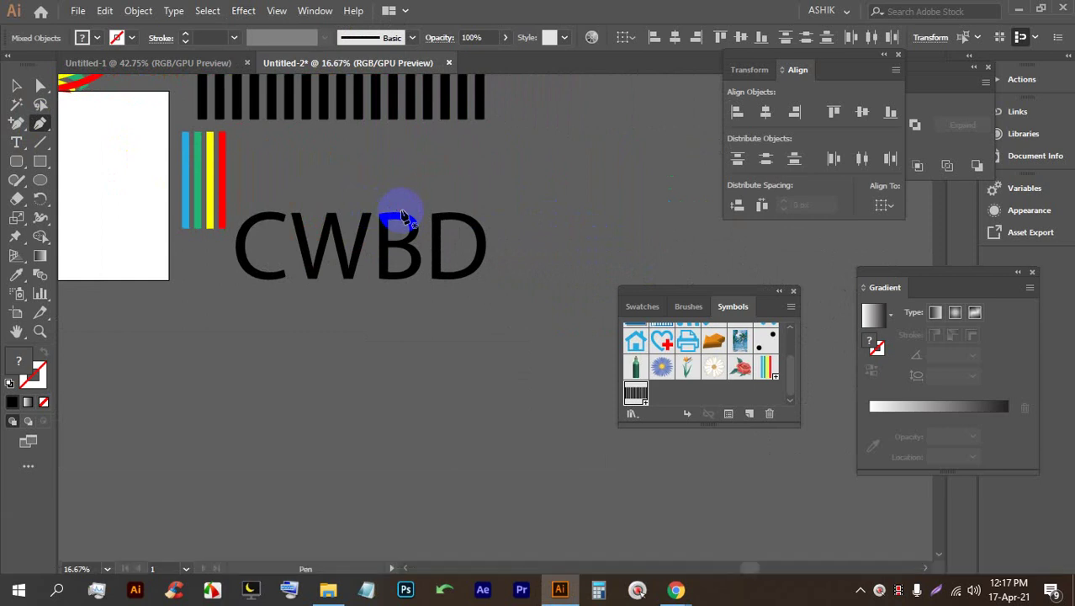
pyautogui.scroll(2, 408, 231)
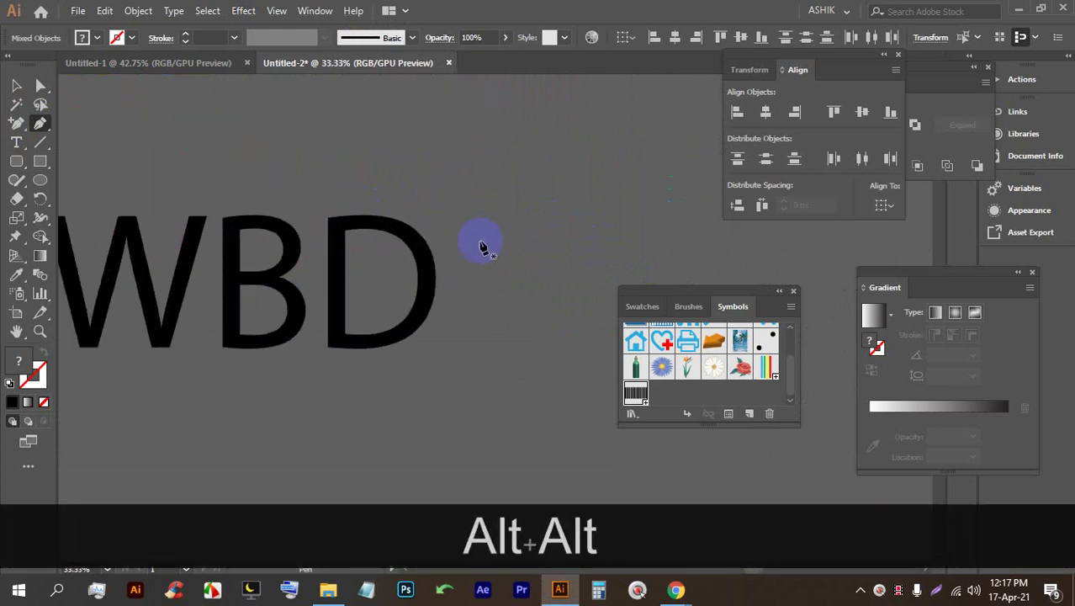
pyautogui.moveTo(482, 246); pyautogui.dragTo(367, 220)
pyautogui.scroll(2, 439, 197)
pyautogui.moveTo(514, 150); pyautogui.dragTo(519, 151)
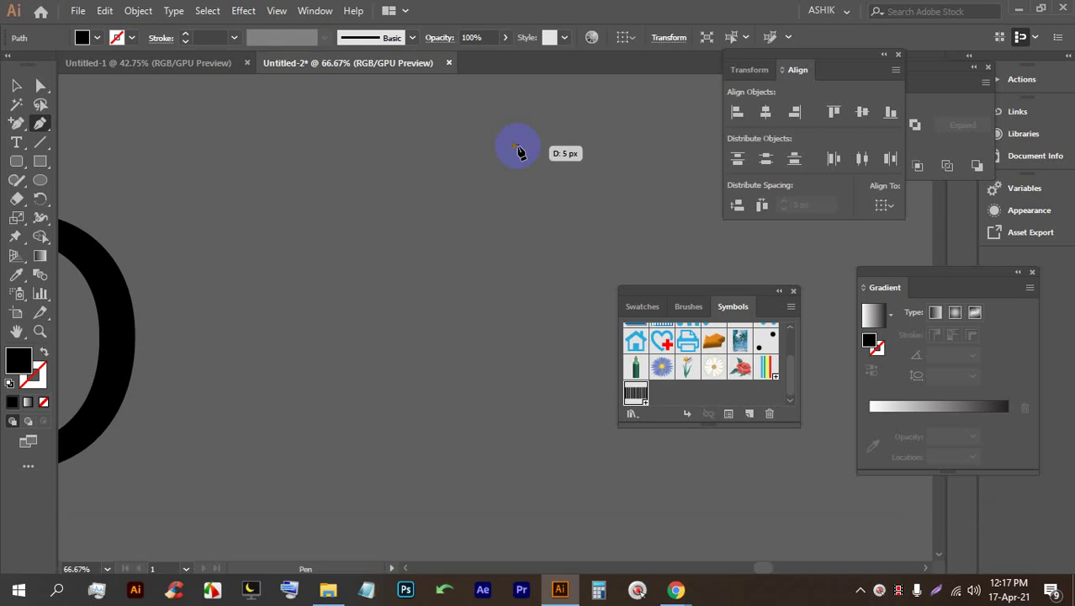
# Step: Switch to the Meet call and stop presenting the screen
pyautogui.click(556, 593)
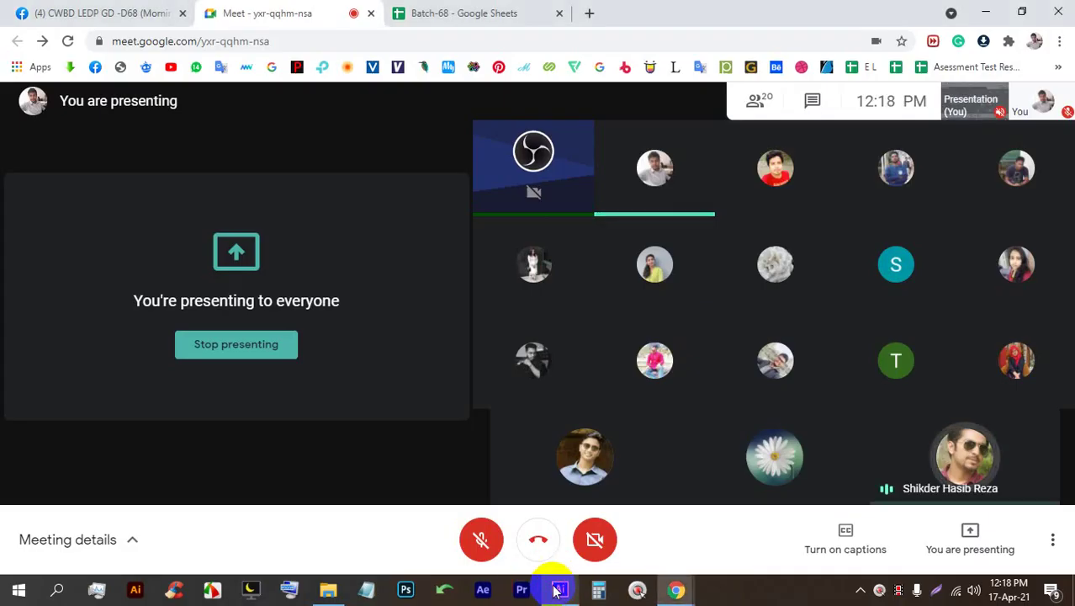
pyautogui.click(270, 347)
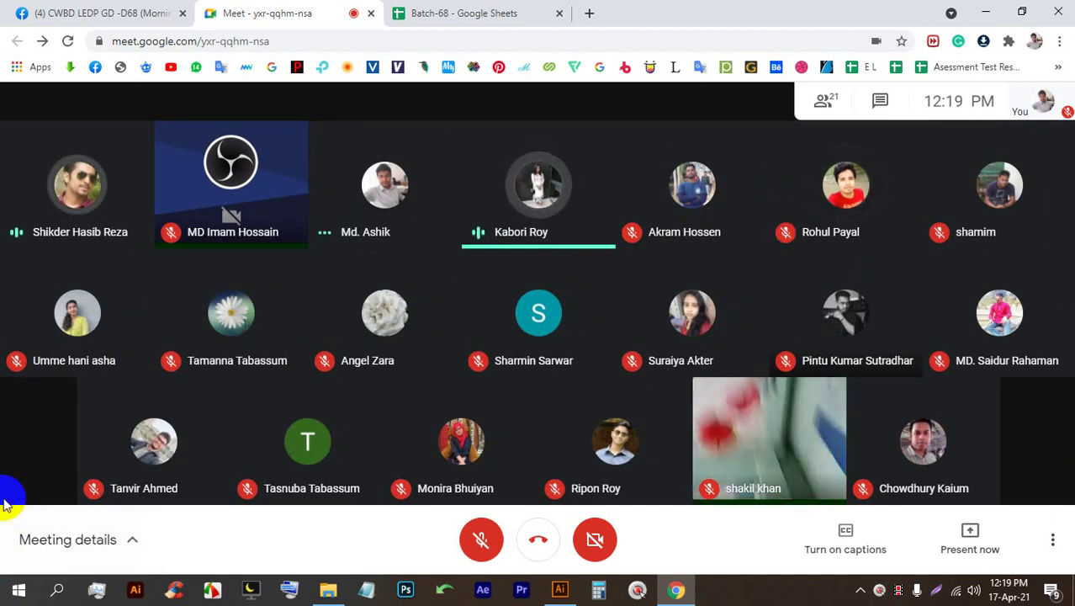
pyautogui.moveTo(385, 506)
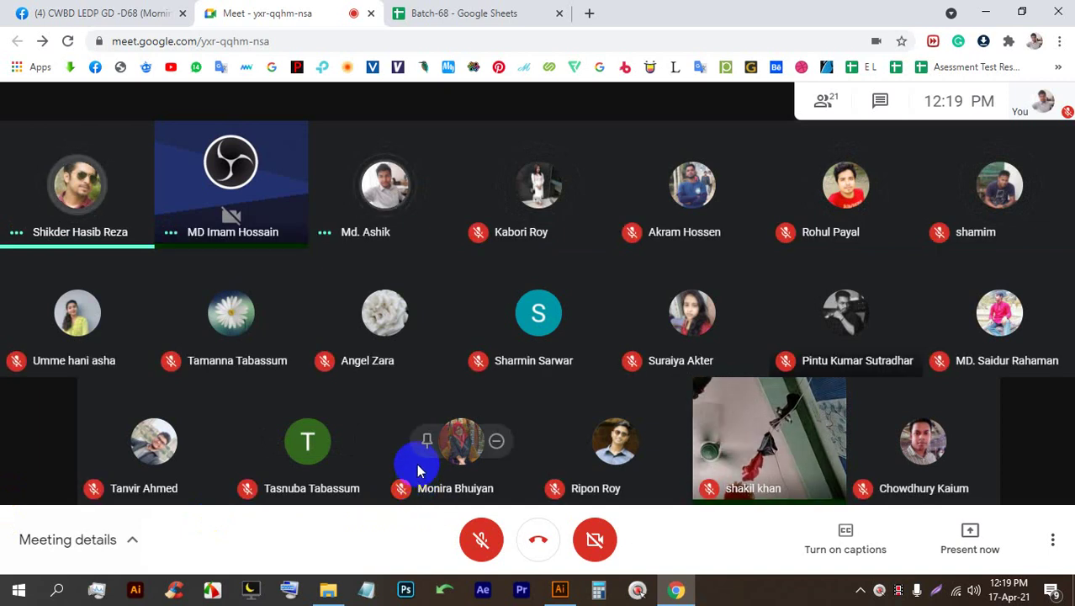
pyautogui.moveTo(424, 446)
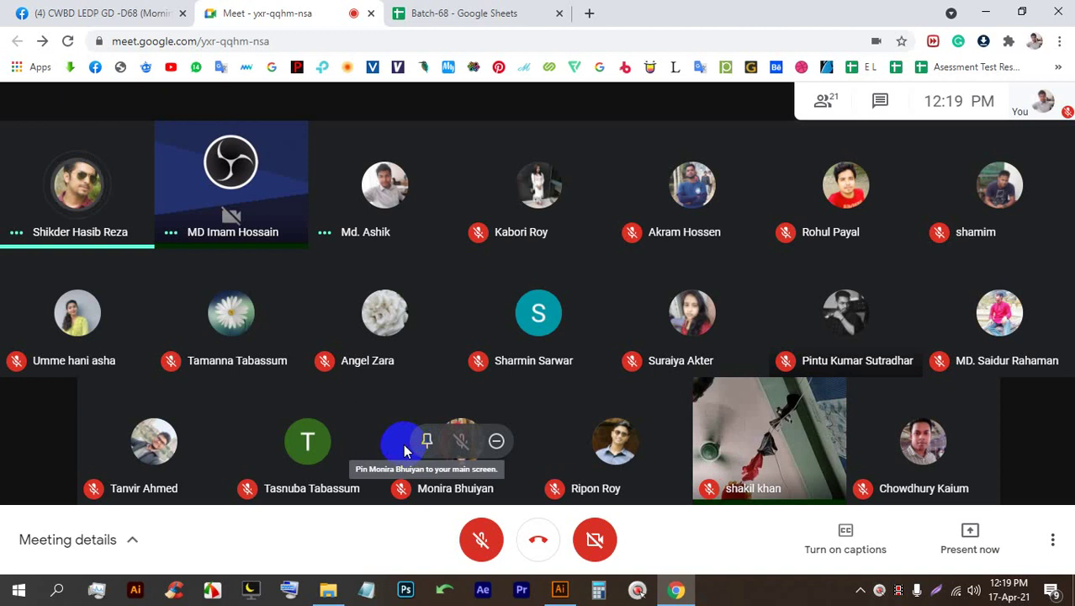
pyautogui.moveTo(664, 440)
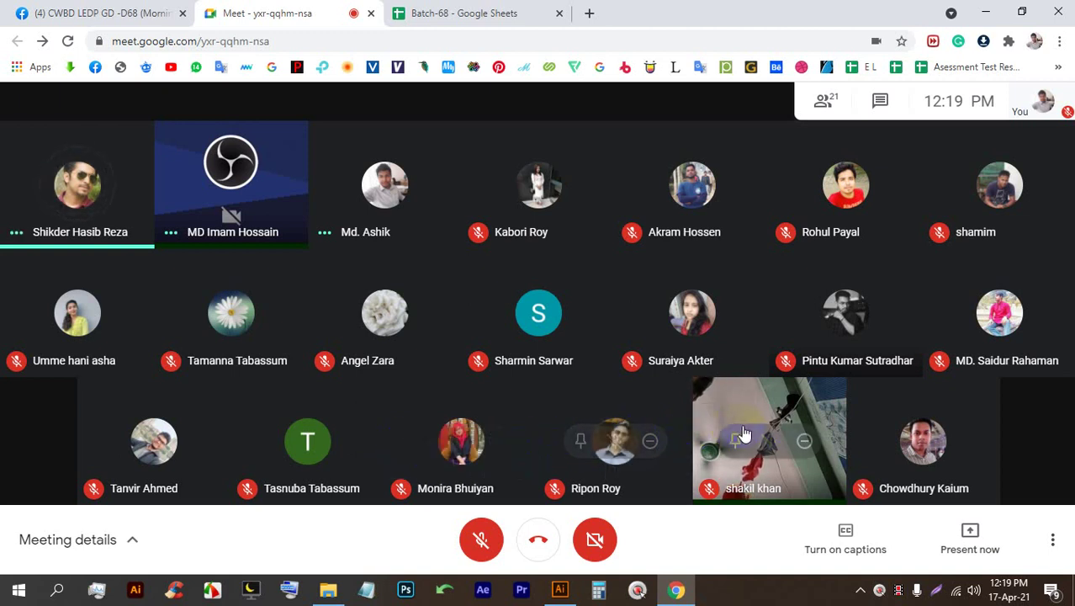
pyautogui.click(969, 529)
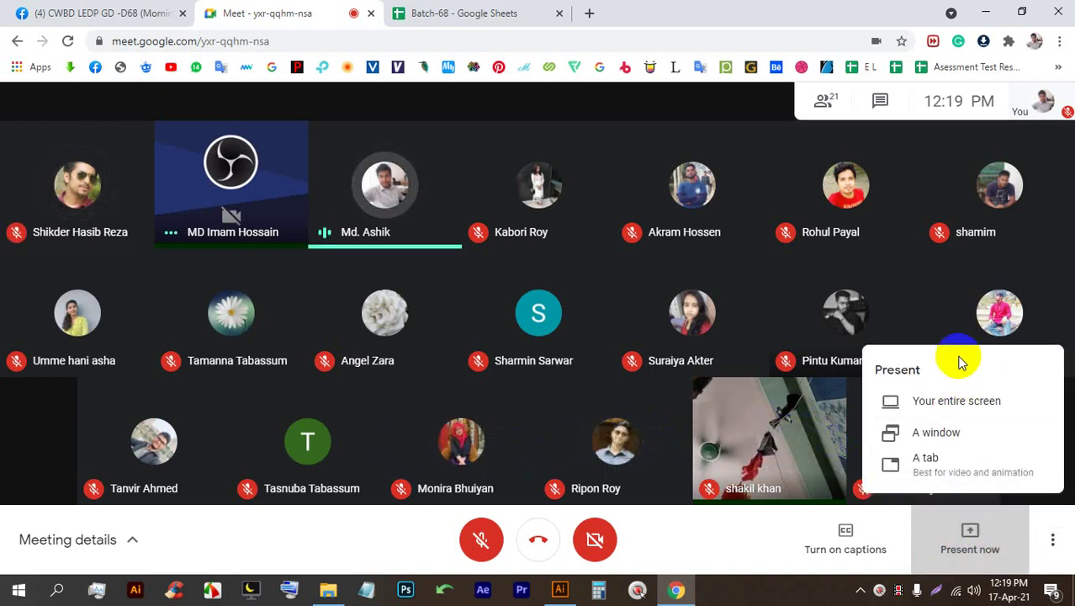
pyautogui.click(940, 407)
pyautogui.click(747, 364)
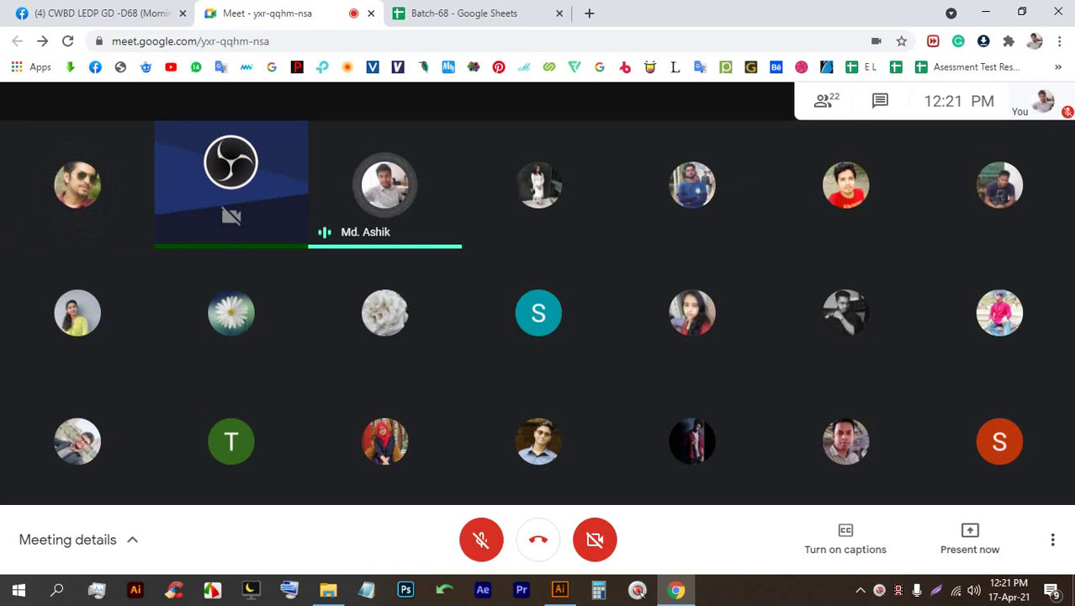
# Step: Present the entire screen in the Meet call and switch back to Illustrator
pyautogui.click(968, 533)
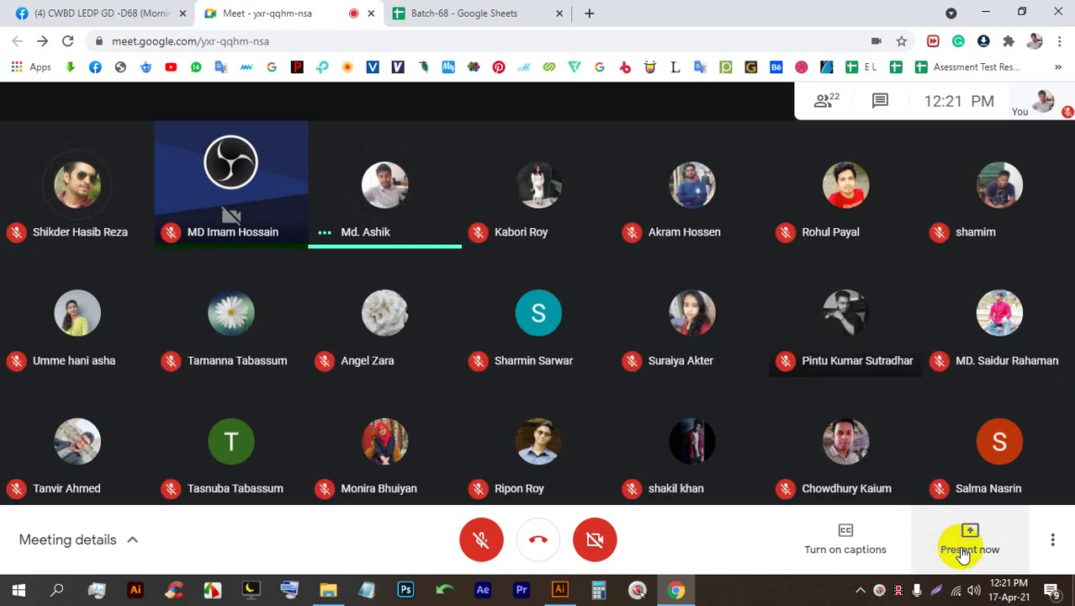
pyautogui.click(935, 404)
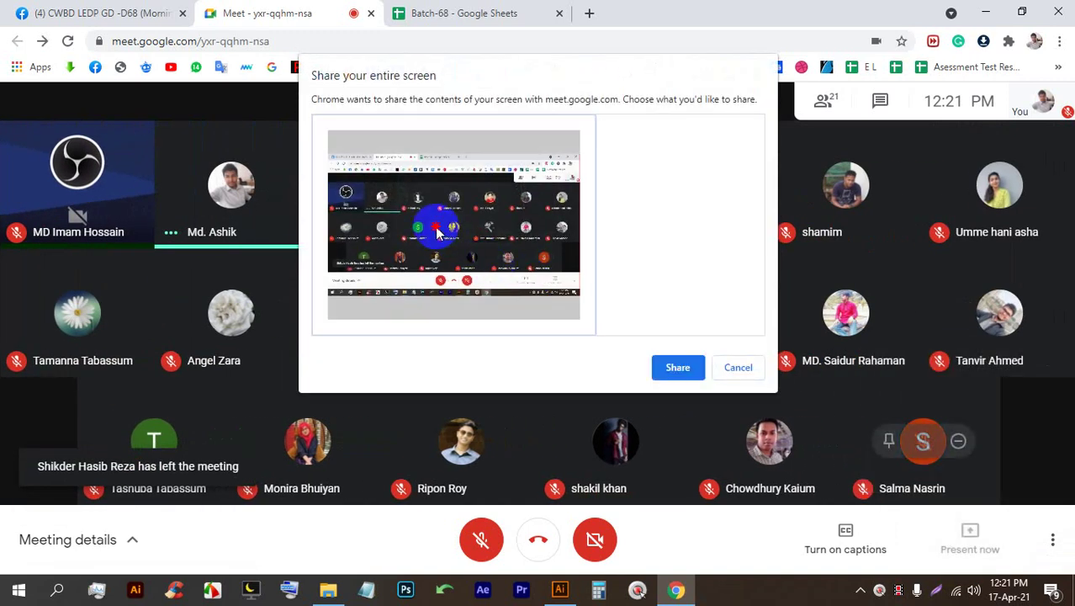
pyautogui.click(678, 367)
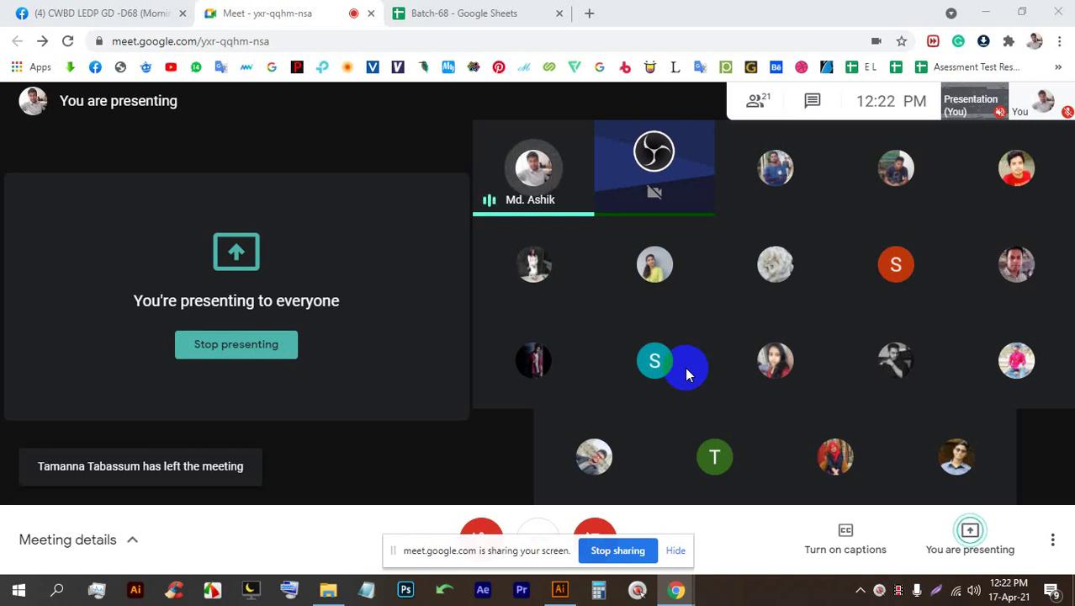
pyautogui.click(573, 594)
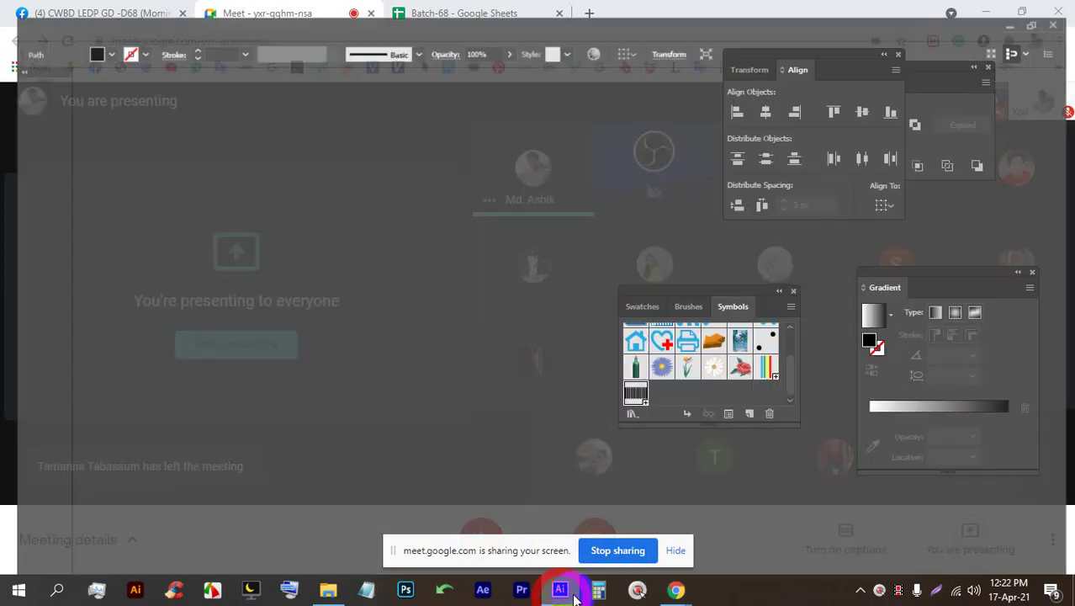
# Step: Undo the unfinished Pen path beside the CWBD text
pyautogui.click(491, 383)
pyautogui.scroll(-5, 517, 256)
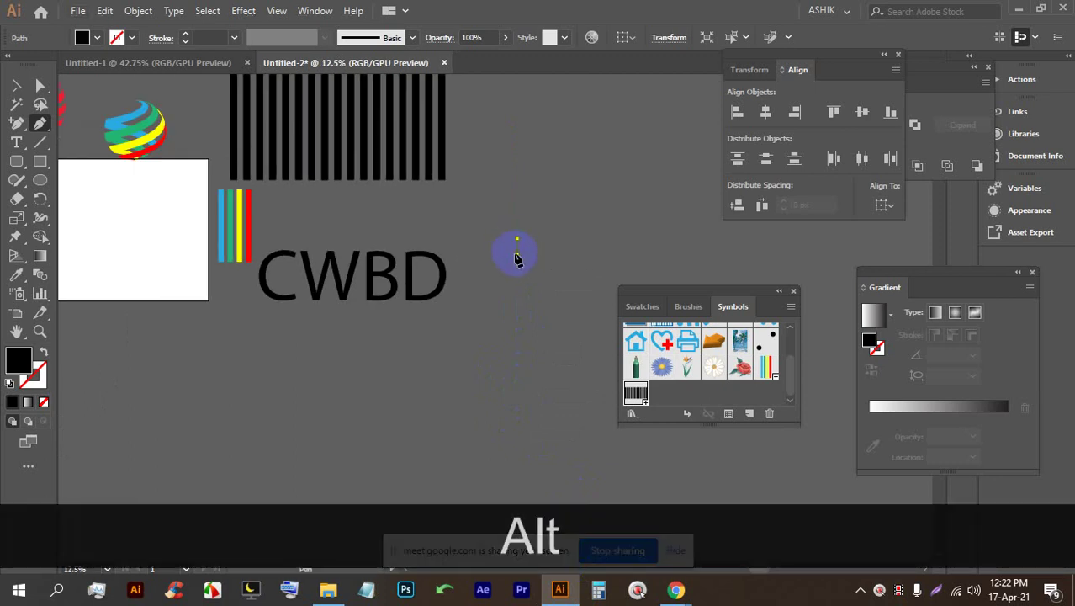
pyautogui.hotkey('ctrl', 'z')
pyautogui.hotkey('ctrl', 'z')
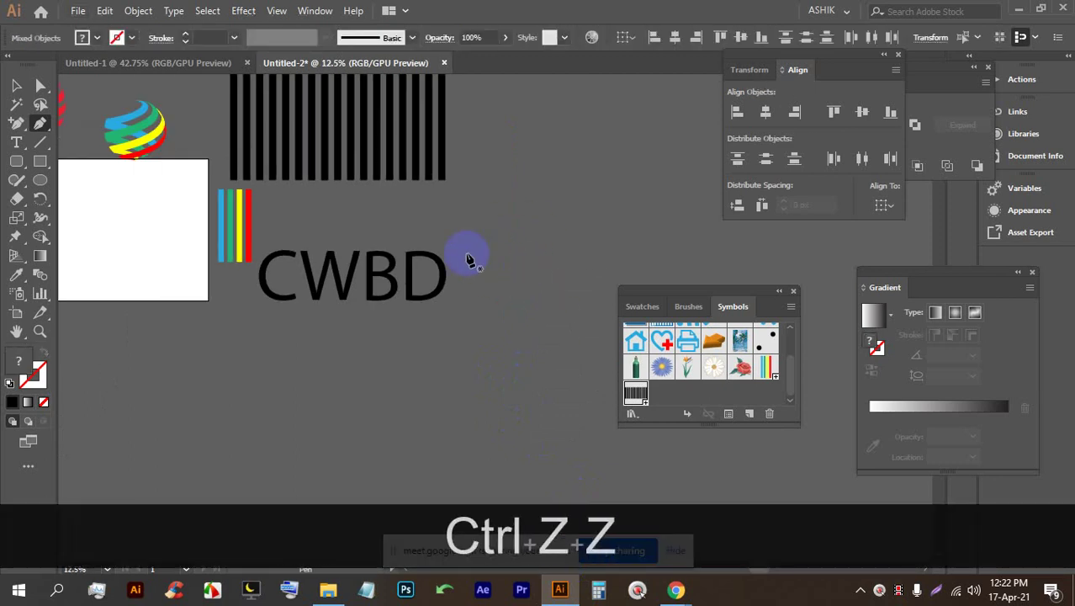
# Step: Set the stroke colour to black, ready for drawing on the white artboard
pyautogui.scroll(1, 589, 378)
pyautogui.press('space')
pyautogui.moveTo(632, 443); pyautogui.dragTo(206, 53)
pyautogui.scroll(2, 300, 115)
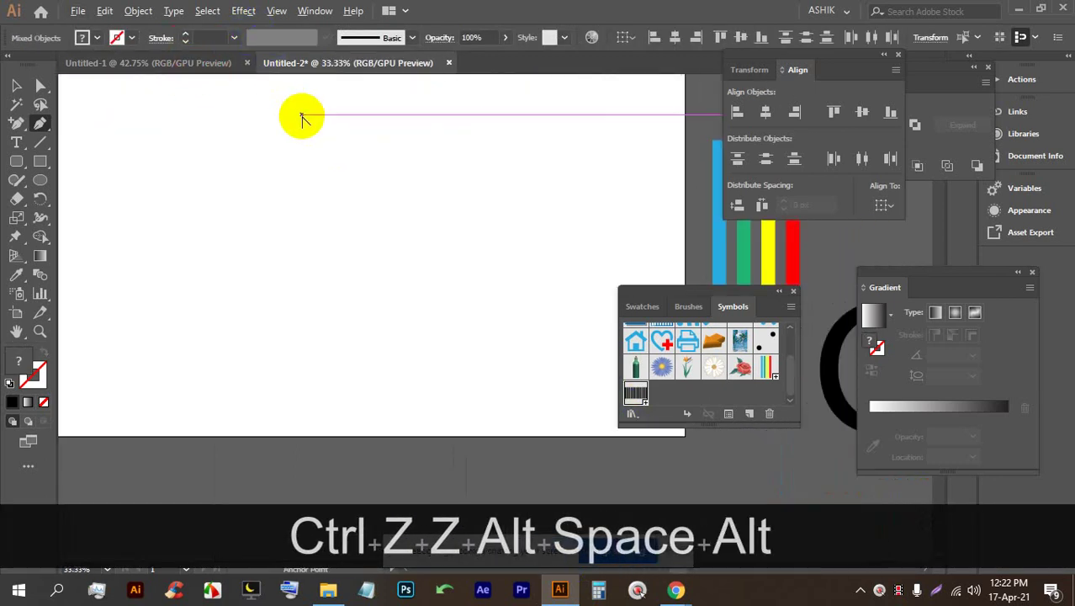
pyautogui.moveTo(301, 115); pyautogui.dragTo(329, 215)
pyautogui.click(131, 40)
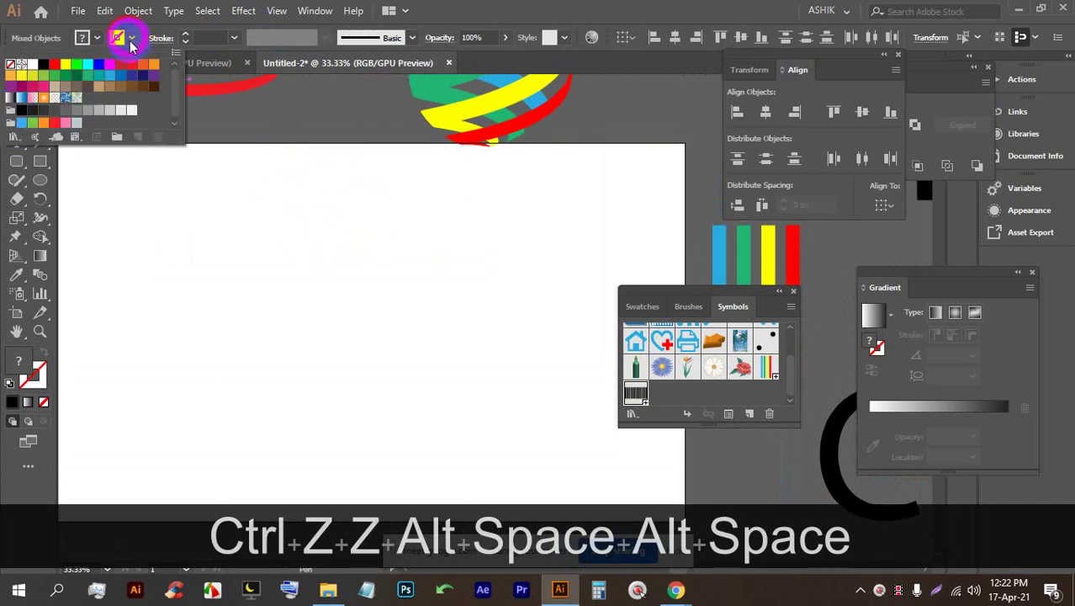
pyautogui.click(21, 110)
pyautogui.scroll(1, 329, 353)
pyautogui.scroll(-1, 343, 312)
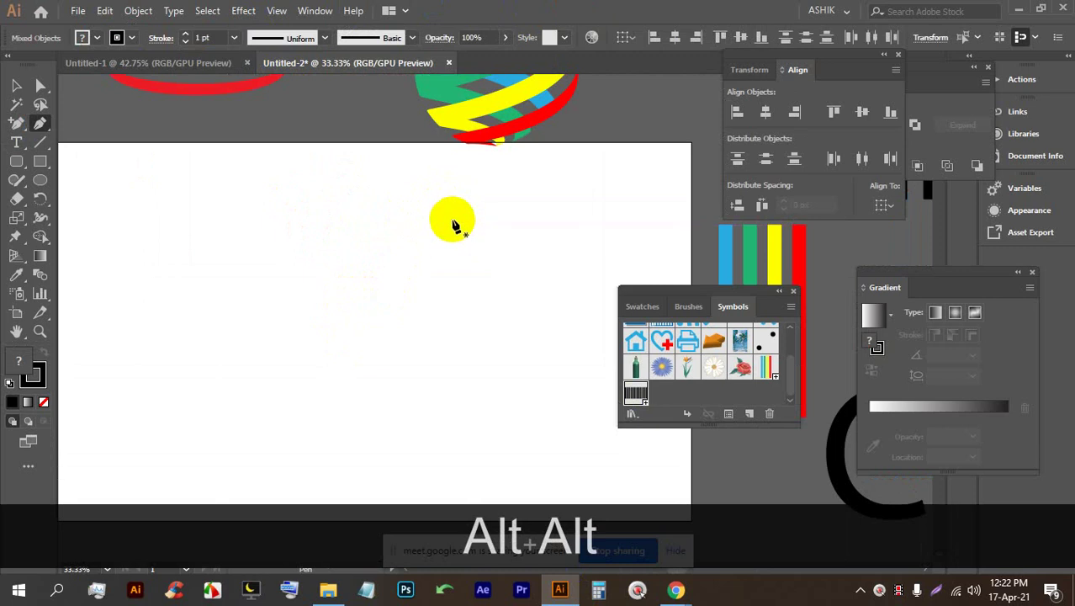
# Step: Draw an open path on the artboard with the Pen tool, bulging to the right and curving down to a lower-left end point
pyautogui.click(461, 218)
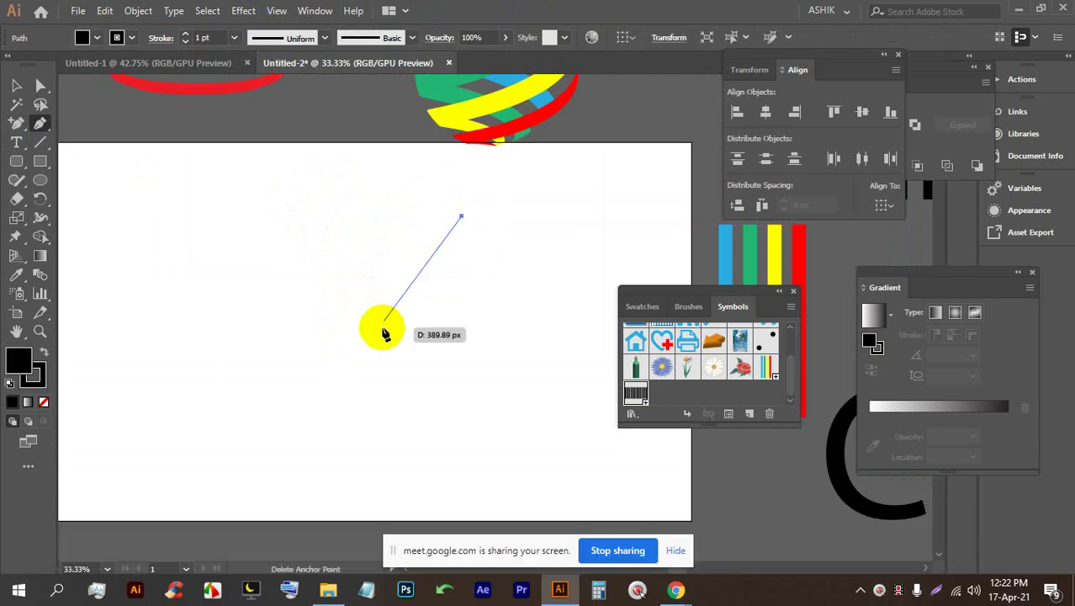
pyautogui.moveTo(369, 408); pyautogui.dragTo(260, 423)
pyautogui.keyDown('alt'); pyautogui.click(370, 409); pyautogui.keyUp('alt')
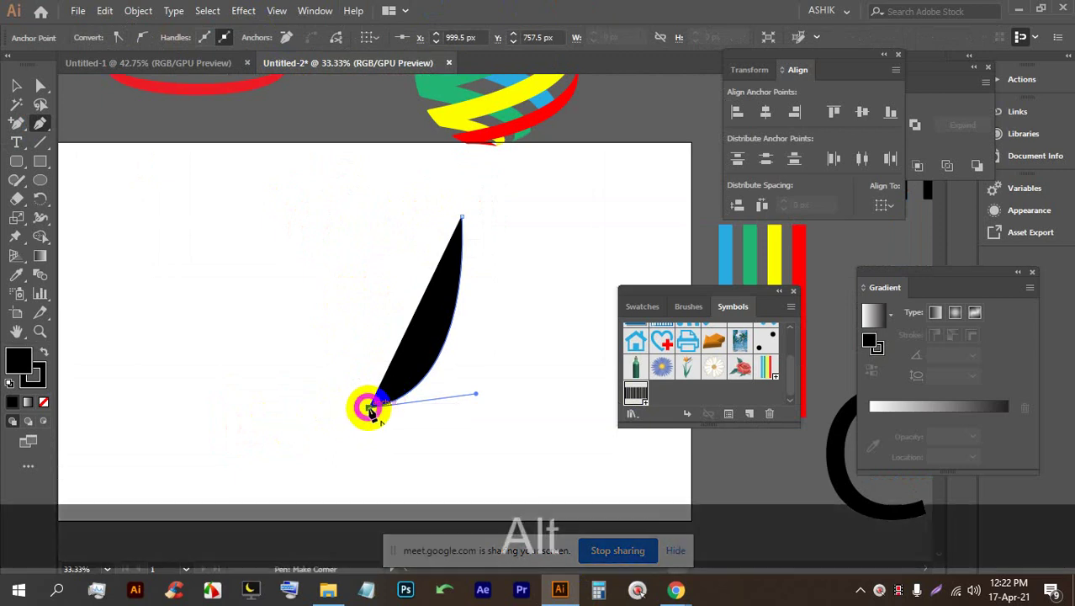
pyautogui.click(15, 85)
pyautogui.click(291, 210)
# Step: Remove the fill from the curved path, keeping only its black stroke
pyautogui.click(483, 298)
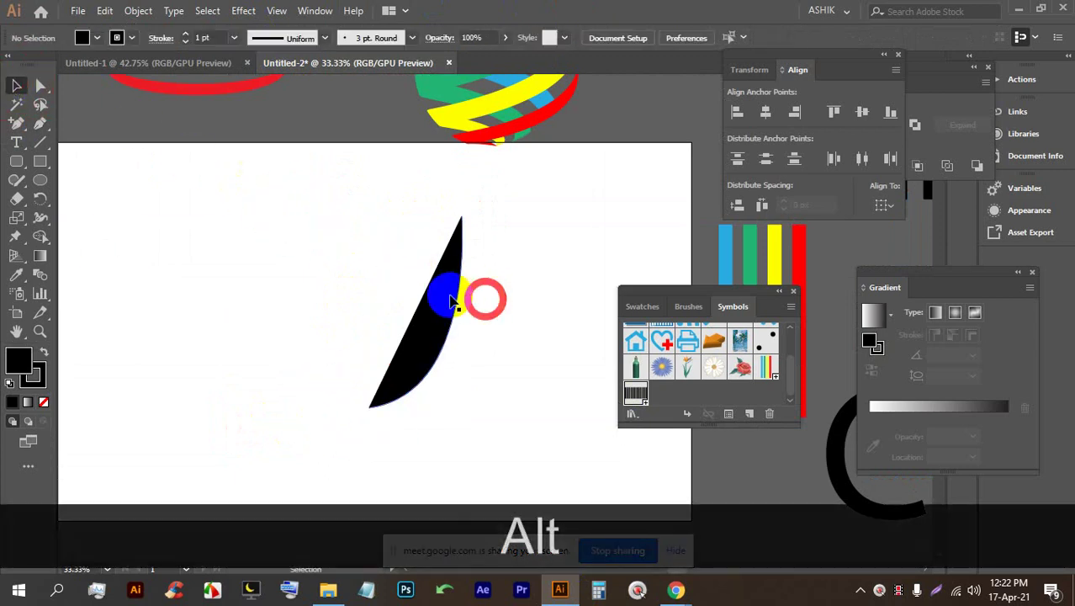
pyautogui.click(97, 38)
pyautogui.click(14, 64)
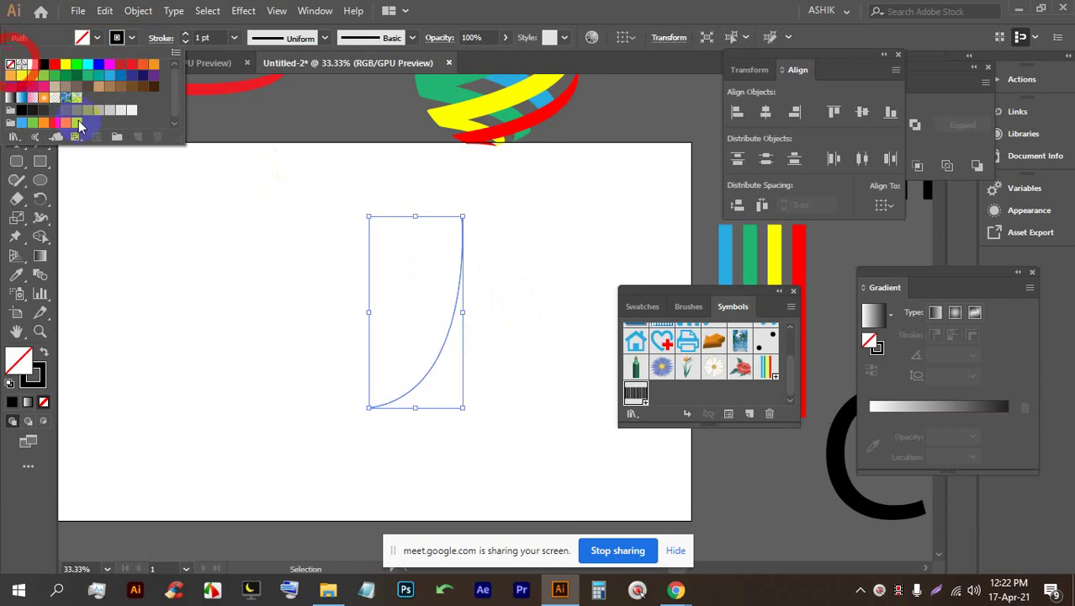
pyautogui.click(197, 260)
pyautogui.click(486, 407)
pyautogui.click(461, 345)
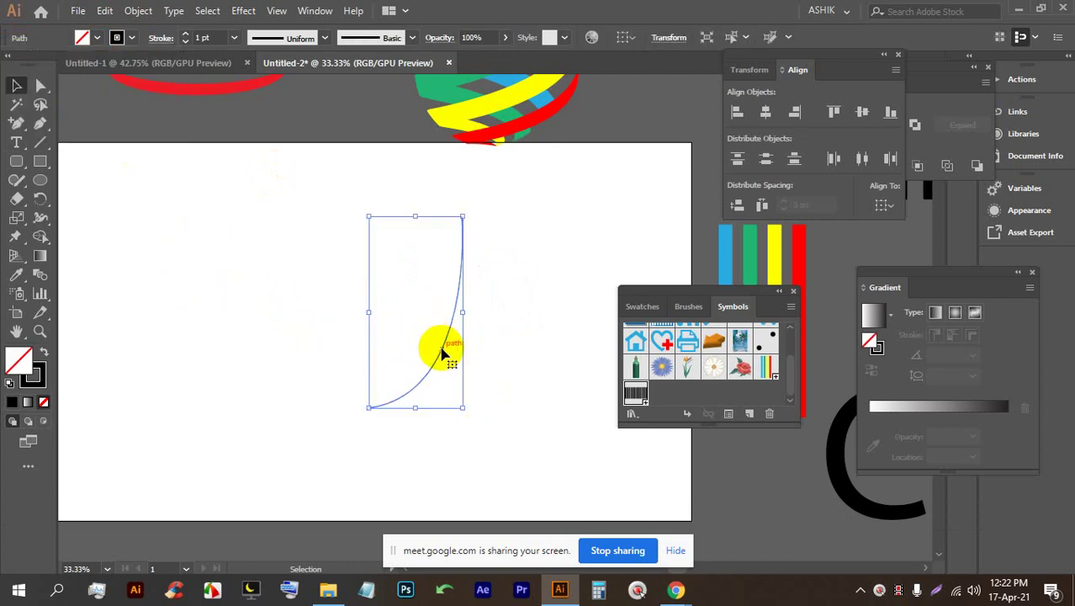
# Step: Move the curved path further left on the artboard and set its stroke colour to red
pyautogui.moveTo(442, 350); pyautogui.dragTo(329, 367)
pyautogui.scroll(1, 254, 353)
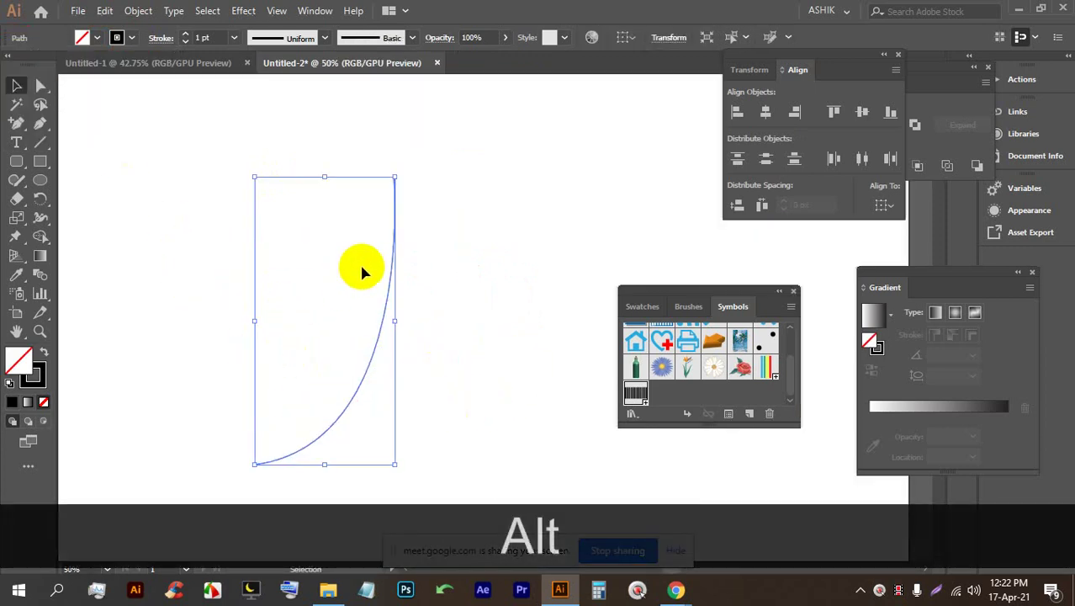
pyautogui.click(134, 38)
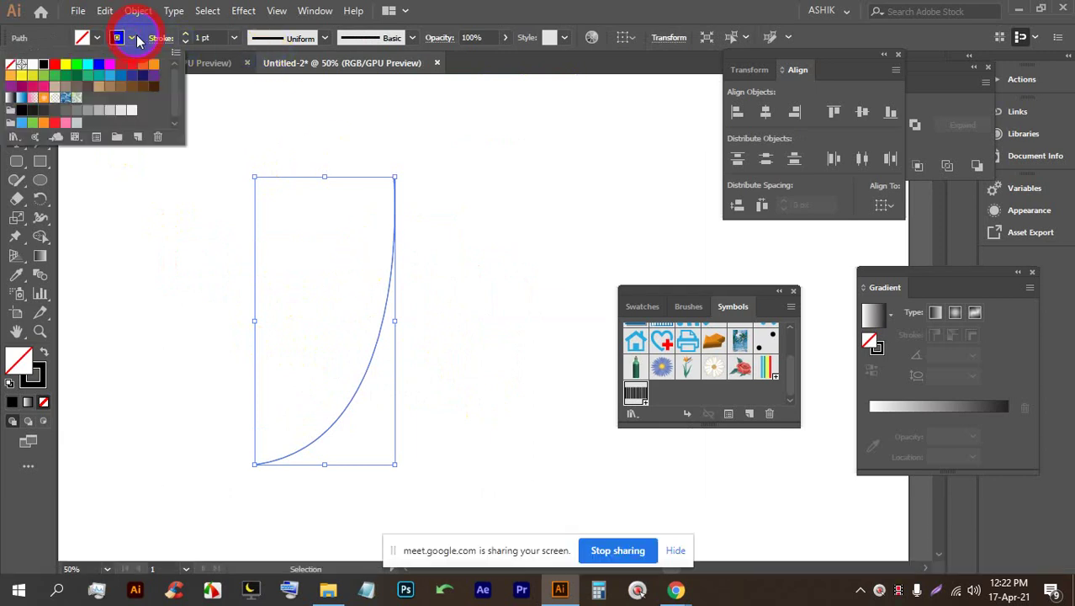
pyautogui.click(123, 65)
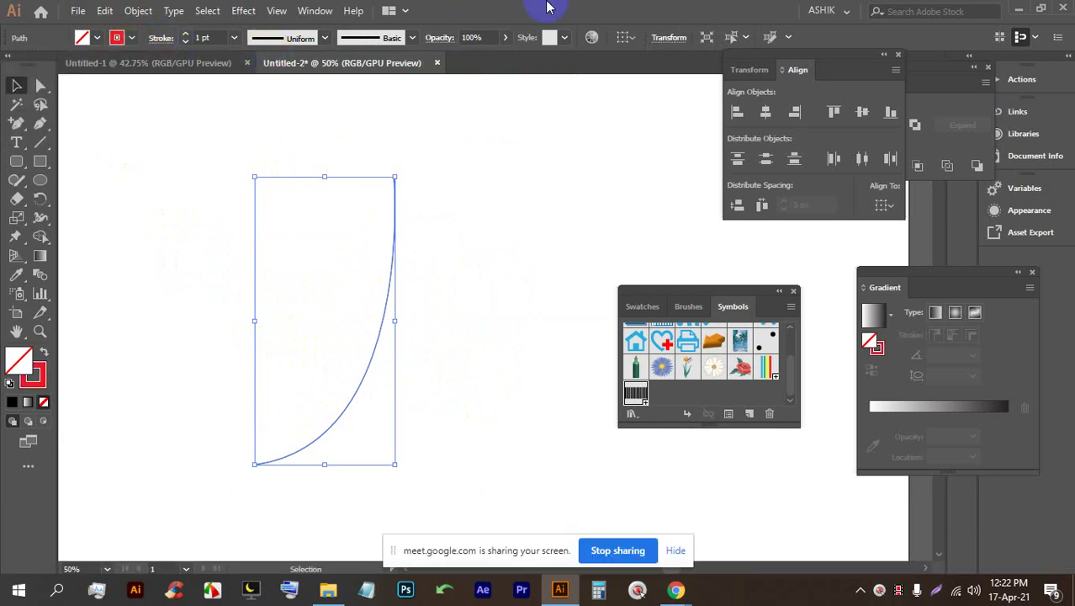
# Step: Preview a 360° 3D Revolve of the red curved path about its left edge
pyautogui.scroll(-2, 355, 245)
pyautogui.moveTo(365, 254); pyautogui.dragTo(394, 252)
pyautogui.click(443, 255)
pyautogui.moveTo(473, 369); pyautogui.dragTo(264, 240)
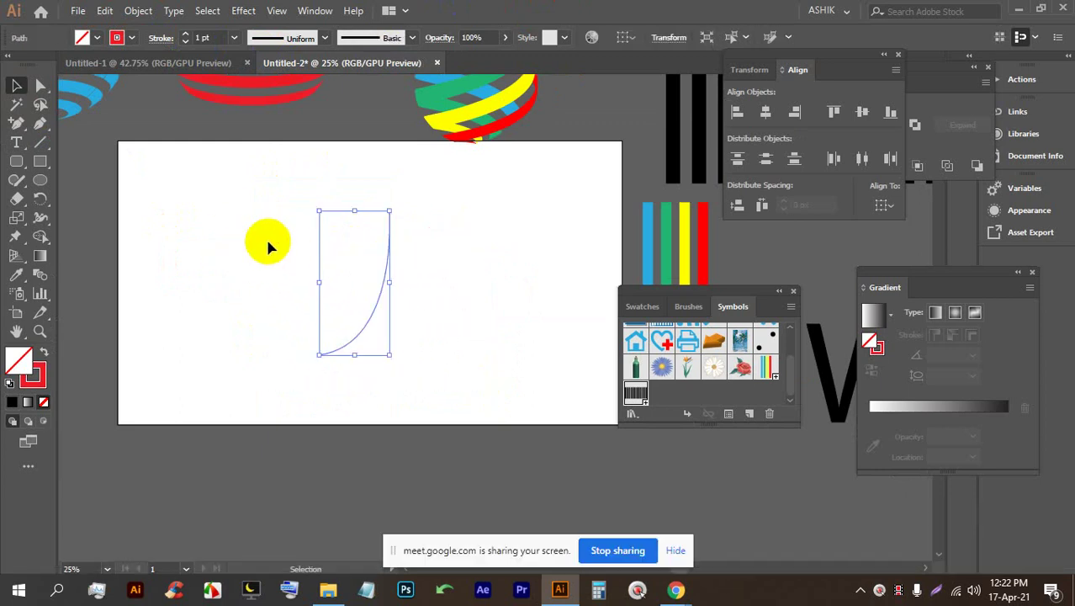
pyautogui.click(244, 11)
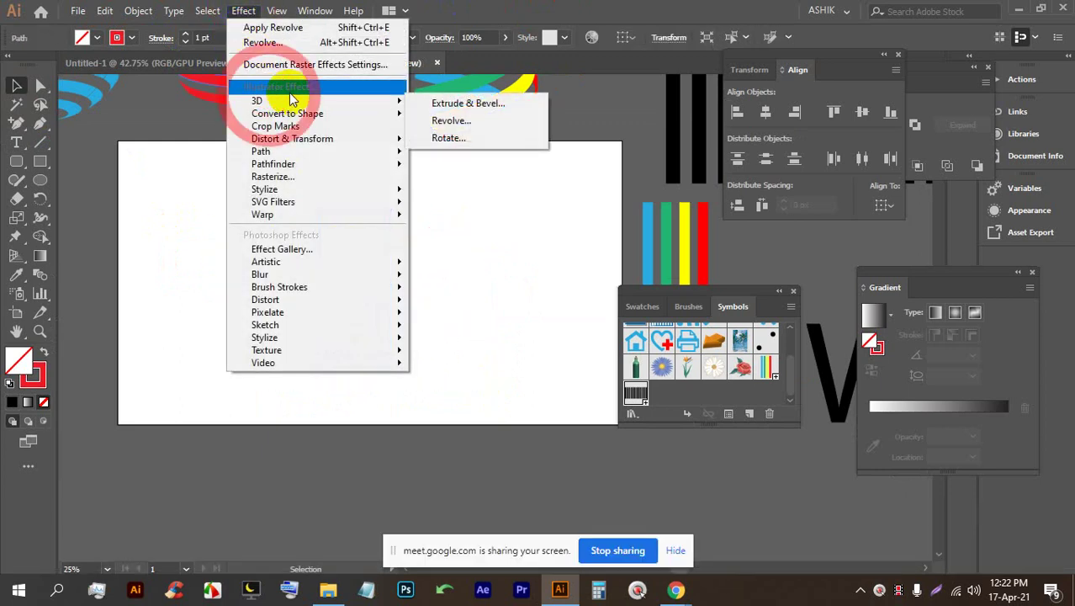
pyautogui.moveTo(341, 101)
pyautogui.click(442, 117)
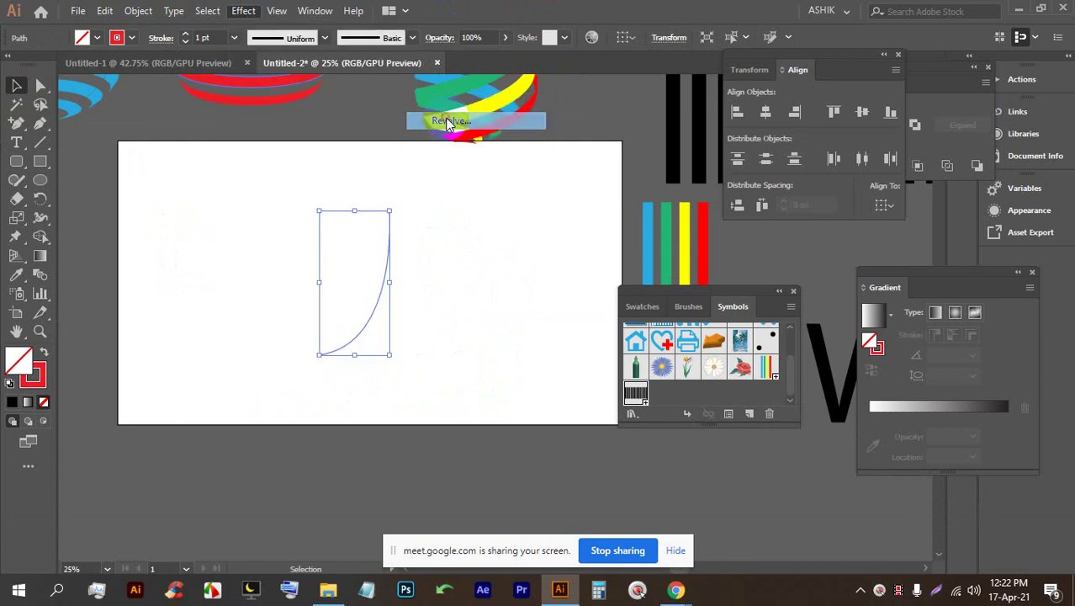
pyautogui.click(481, 459)
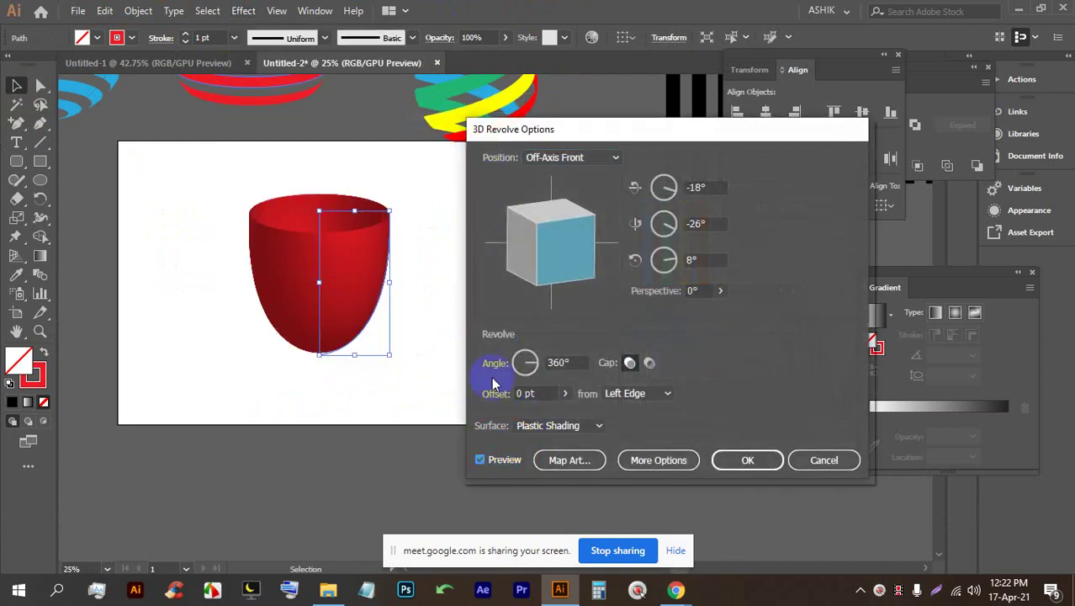
# Step: Try custom rotations and a 278 pt offset on the revolve preview, return the offset to 0 pt and cancel the effect
pyautogui.moveTo(589, 143); pyautogui.dragTo(589, 132)
pyautogui.moveTo(565, 227)
pyautogui.mouseDown()
pyautogui.moveTo(551, 230)
pyautogui.moveTo(566, 230)
pyautogui.mouseUp()
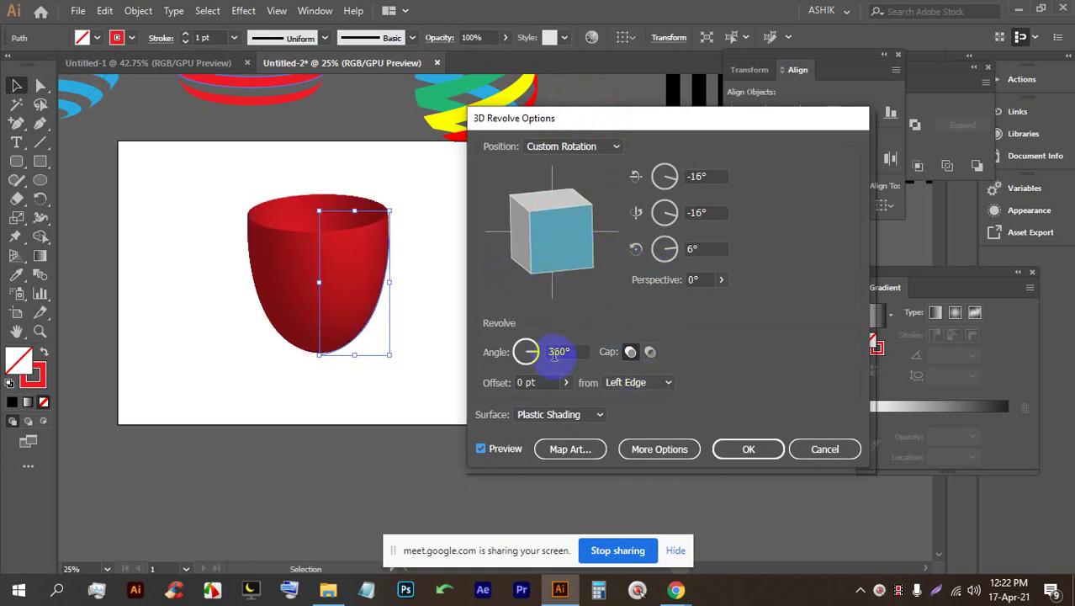
pyautogui.moveTo(536, 264); pyautogui.dragTo(589, 300)
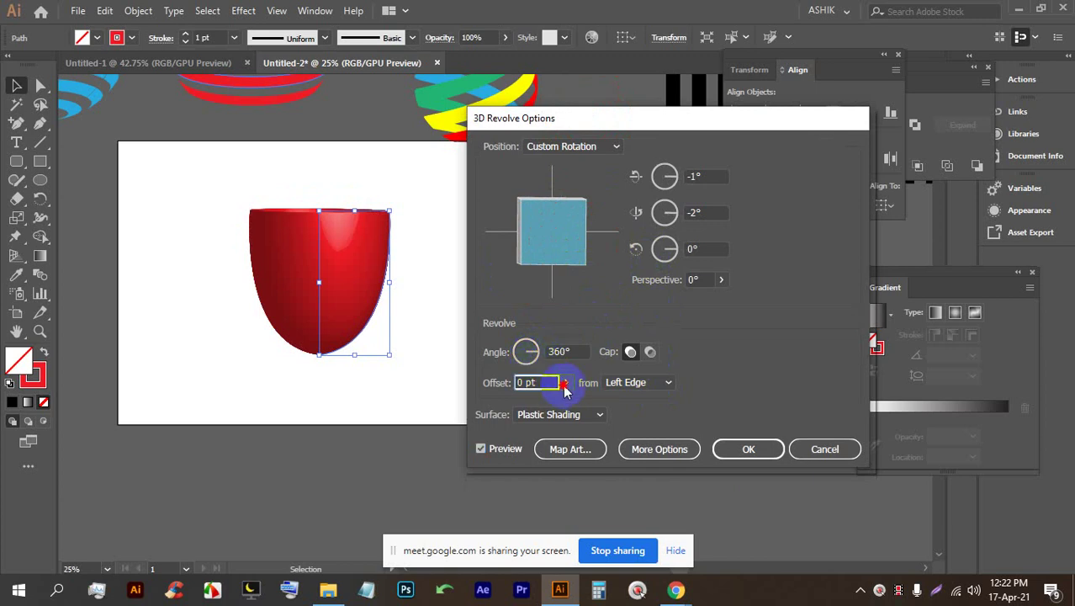
pyautogui.click(565, 383)
pyautogui.moveTo(516, 408); pyautogui.dragTo(529, 408)
pyautogui.moveTo(547, 235)
pyautogui.mouseDown()
pyautogui.moveTo(553, 248)
pyautogui.moveTo(553, 233)
pyautogui.mouseUp()
pyautogui.click(563, 383)
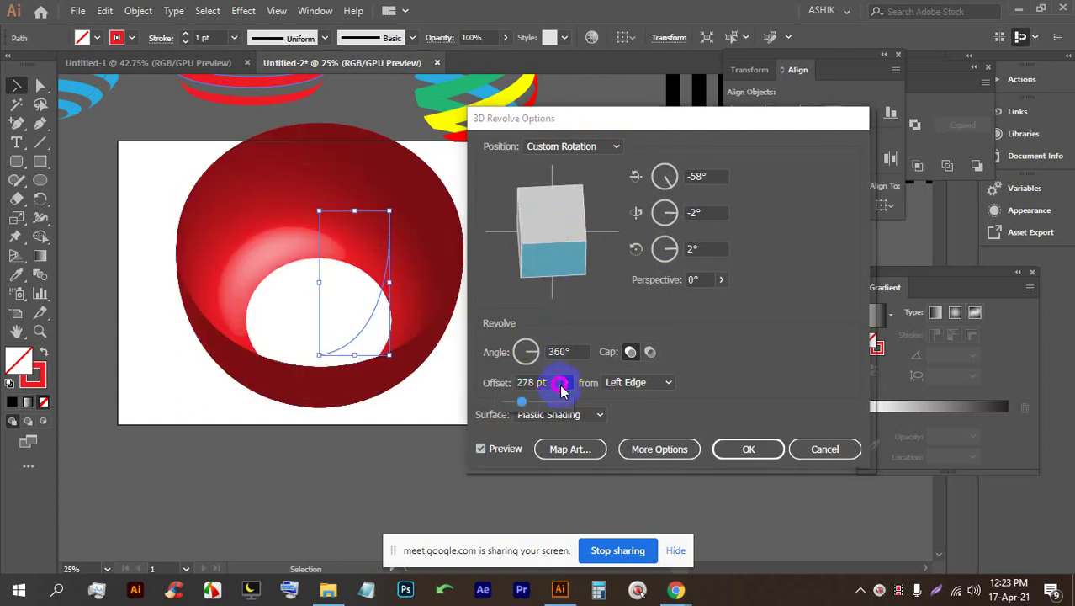
pyautogui.moveTo(496, 402); pyautogui.dragTo(505, 402)
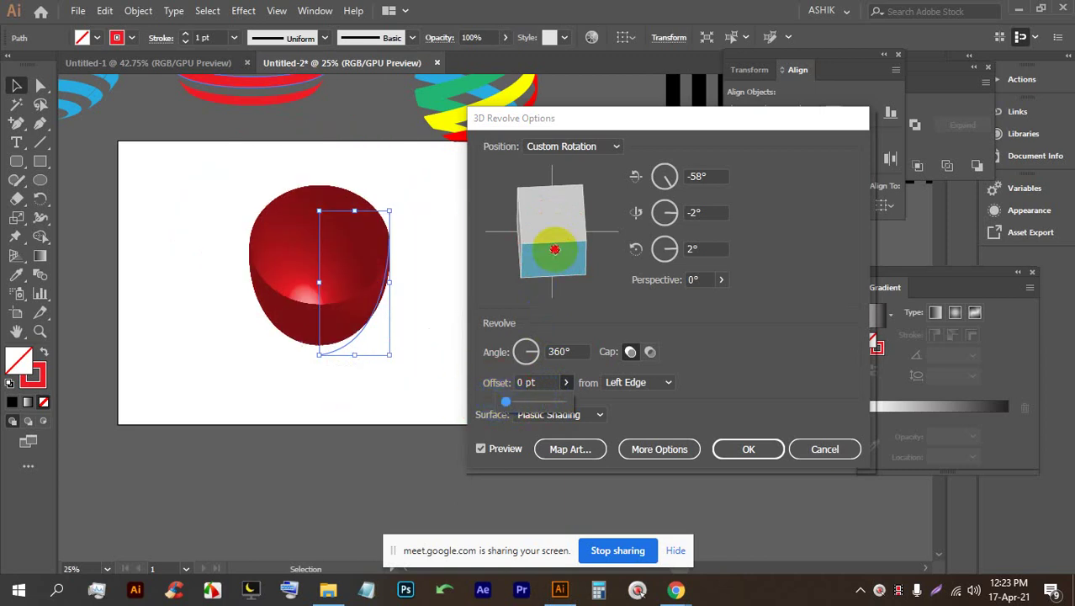
pyautogui.moveTo(553, 244); pyautogui.dragTo(802, 514)
pyautogui.click(821, 450)
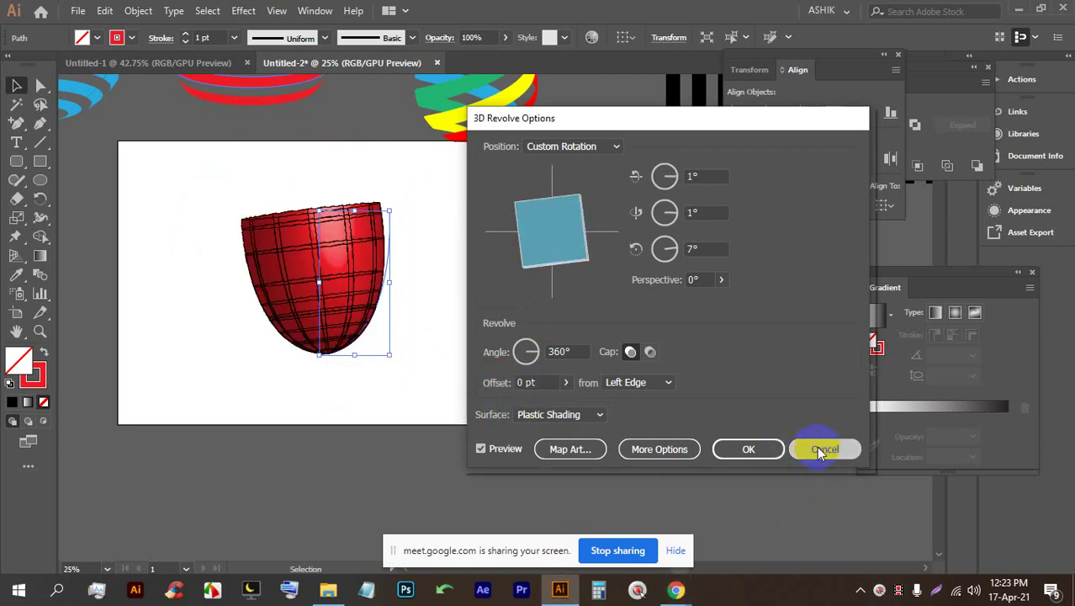
pyautogui.click(403, 348)
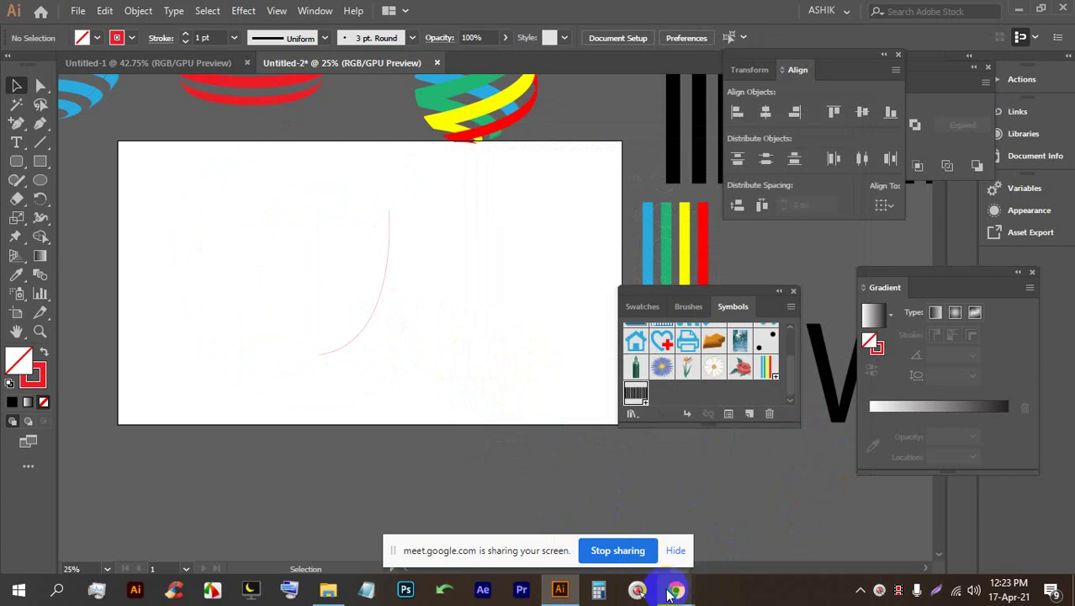
# Step: Switch to Chrome and search Google Images for "Illustrator 3D" in a new tab
pyautogui.moveTo(671, 594)
pyautogui.click(589, 488)
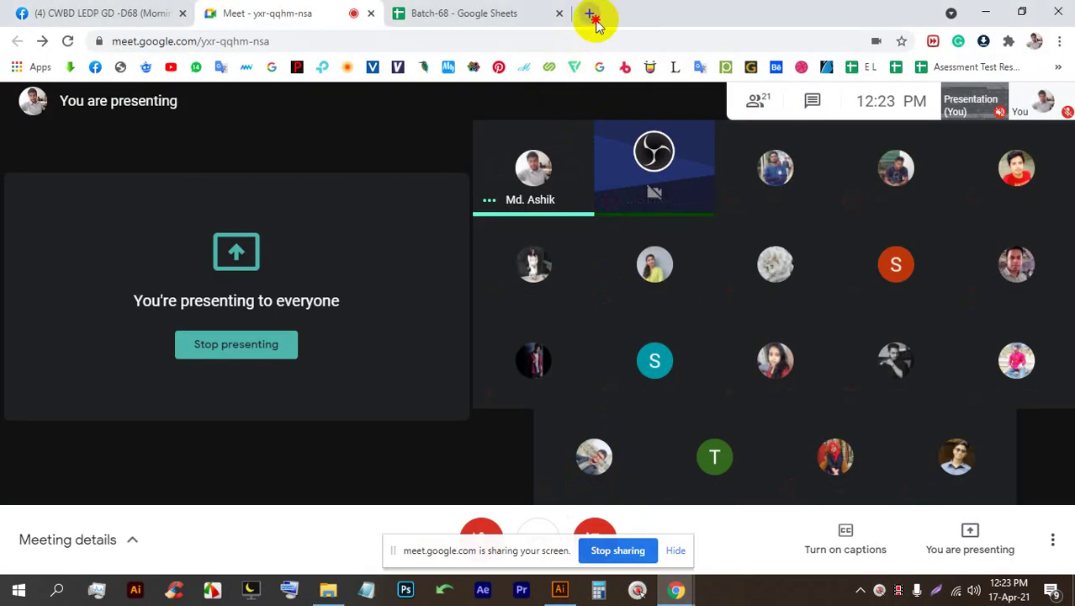
pyautogui.click(591, 15)
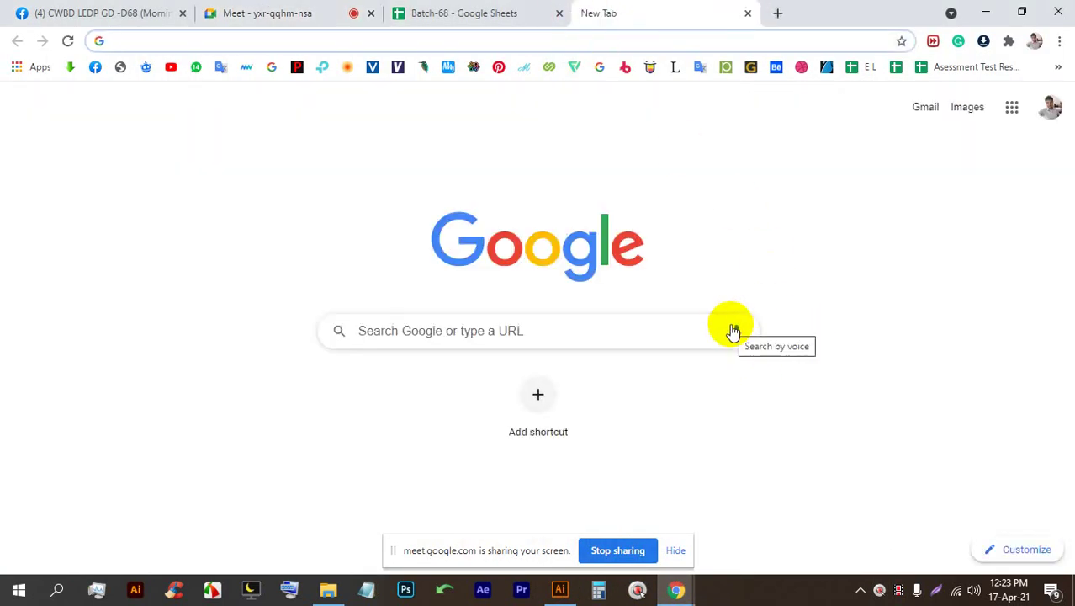
pyautogui.click(733, 331)
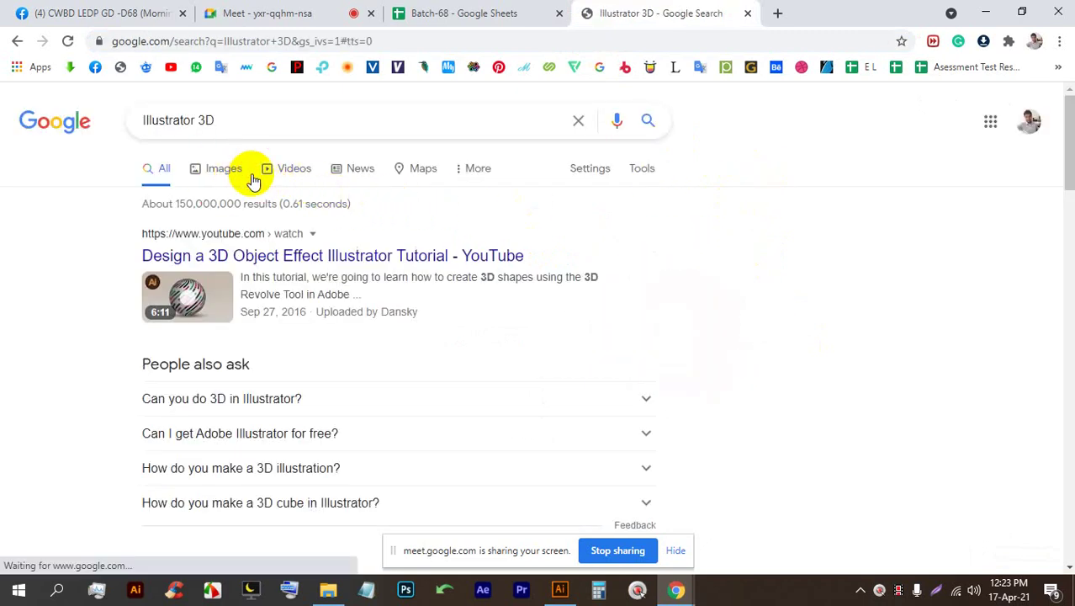
pyautogui.click(238, 172)
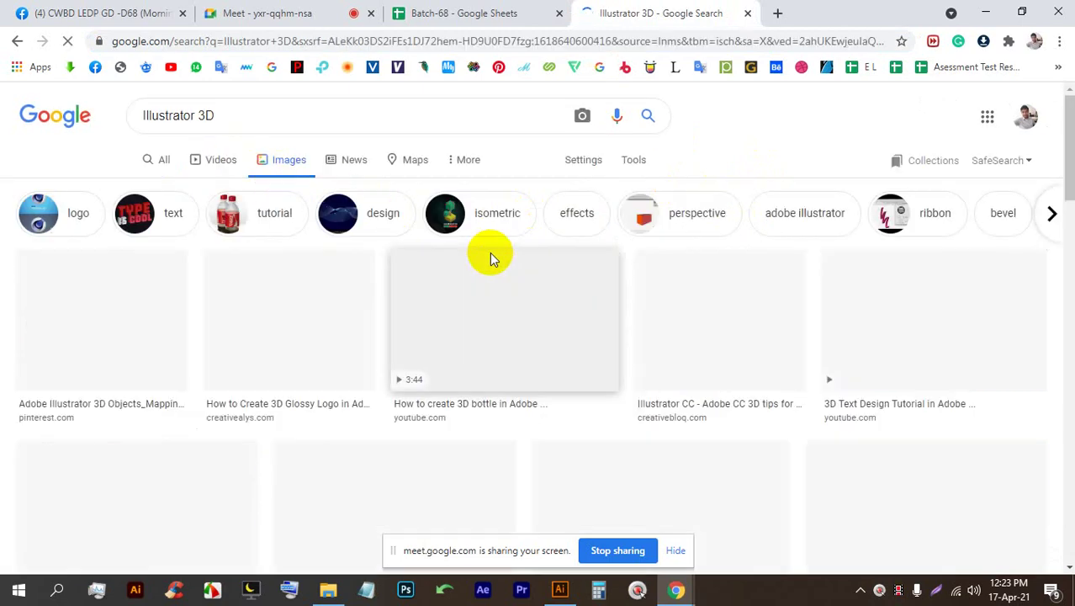
# Step: Find the "Realistic 3D Bottle Design" Pepsi image in the results and save it to the computer
pyautogui.scroll(-6, 433, 240)
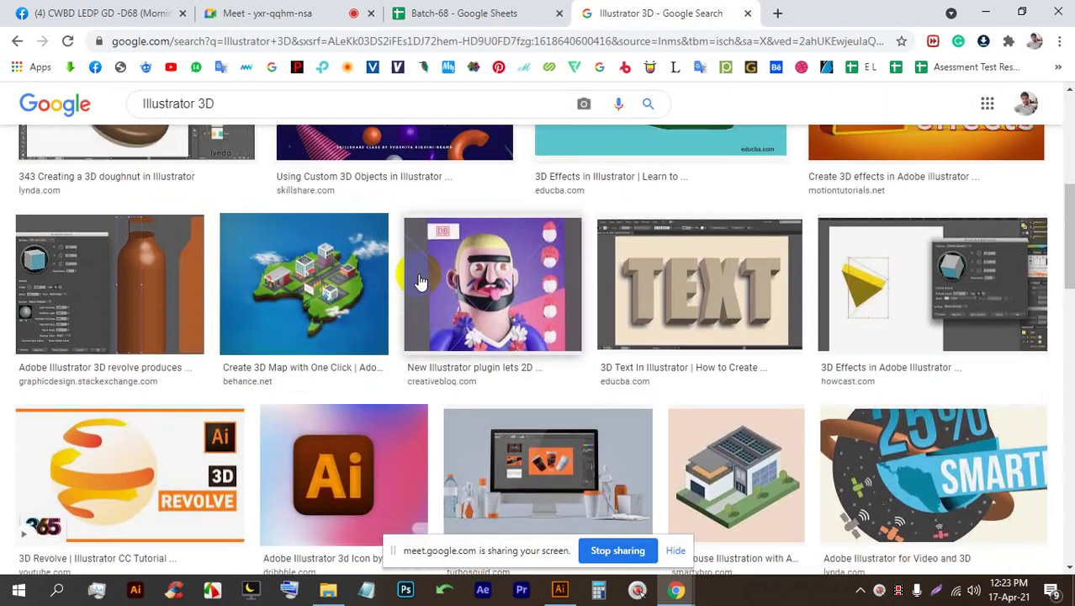
pyautogui.scroll(-8, 402, 295)
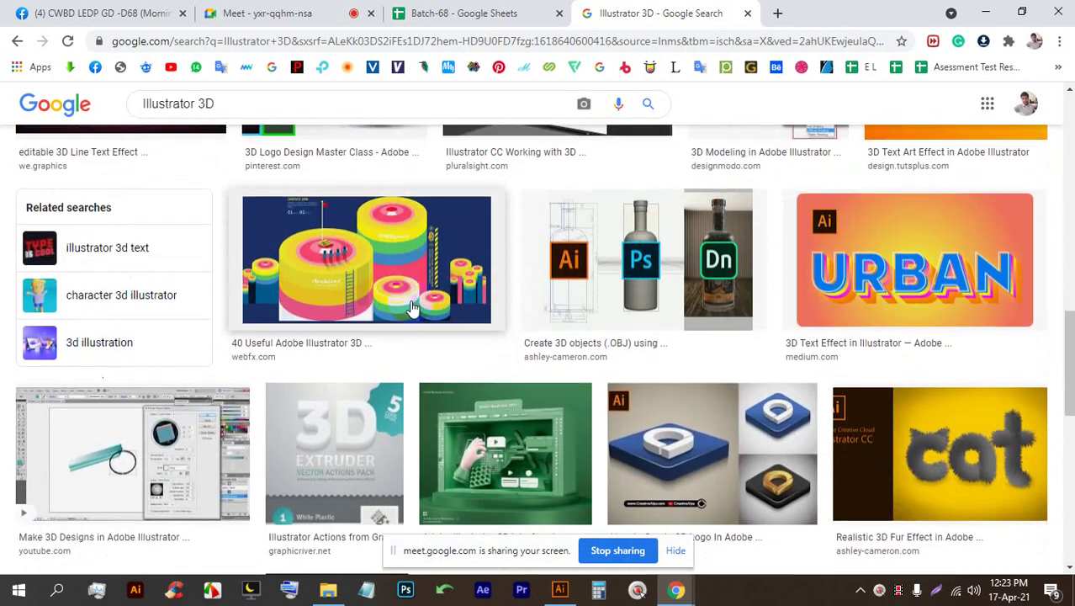
pyautogui.scroll(-4, 418, 305)
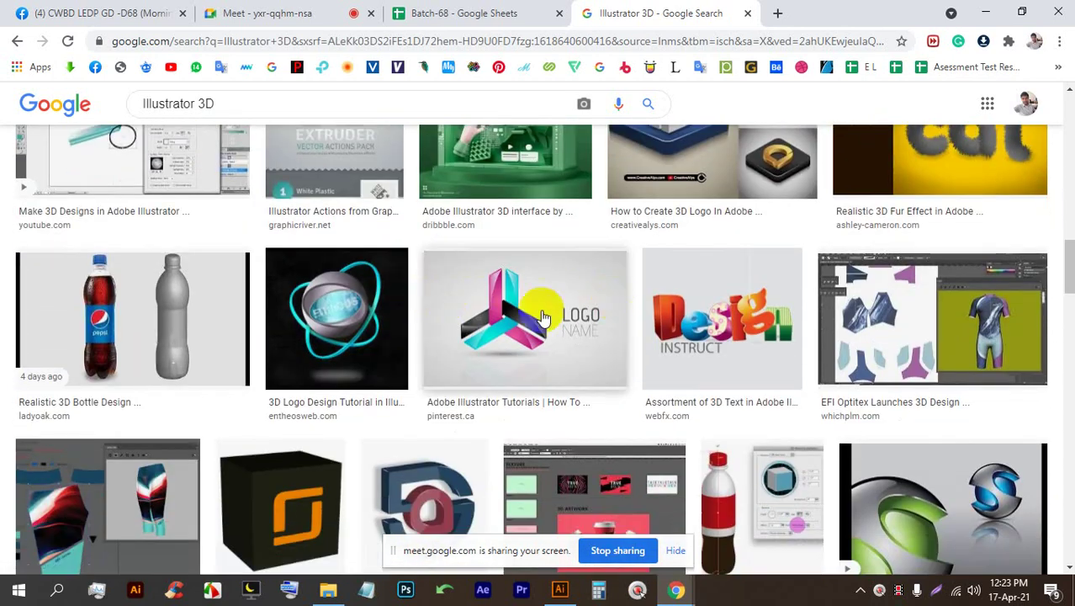
pyautogui.click(210, 318)
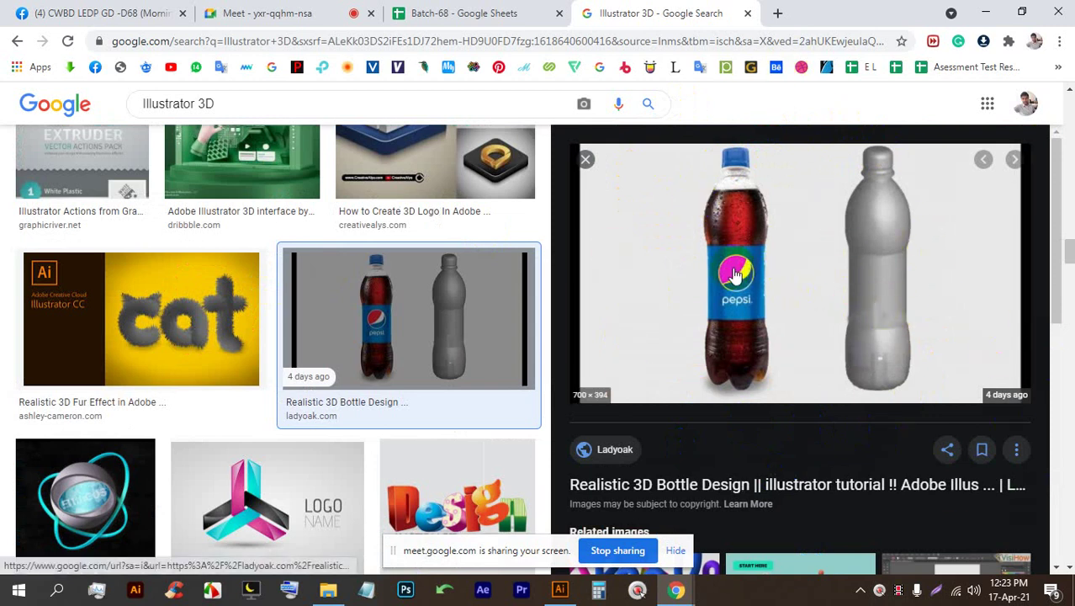
pyautogui.rightClick(775, 193)
pyautogui.click(888, 412)
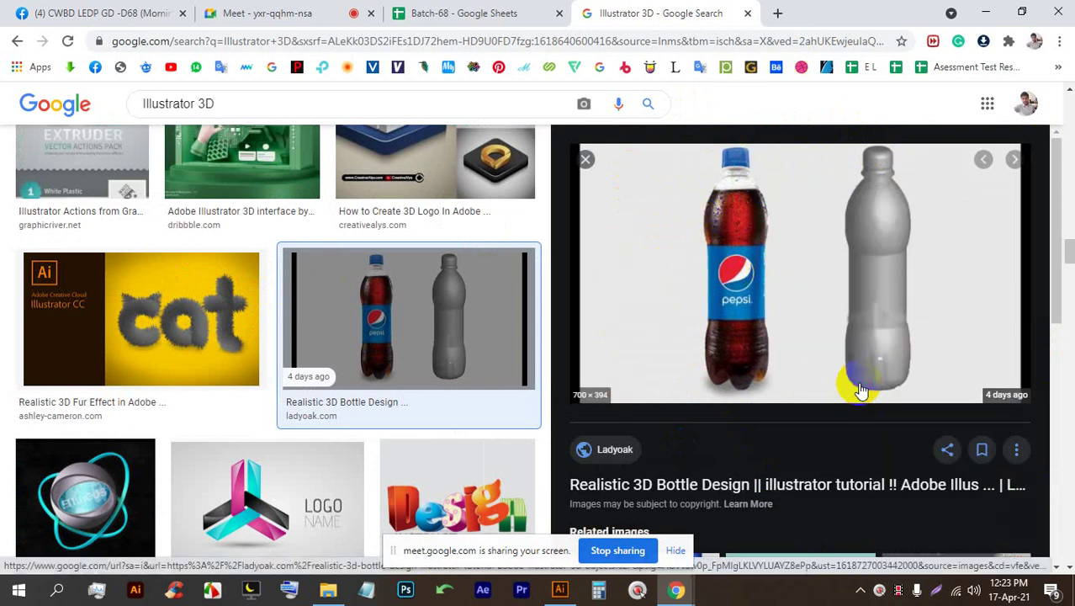
pyautogui.press('Return')
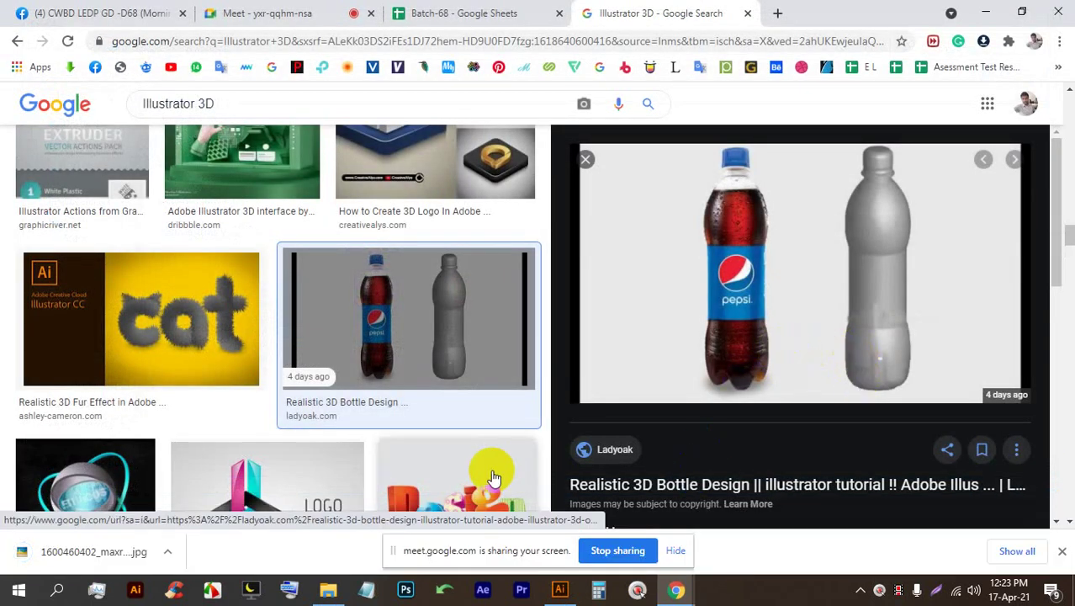
# Step: Place the downloaded bottle image on the Illustrator artboard at an enlarged size and delete the red curved path
pyautogui.moveTo(106, 549); pyautogui.dragTo(479, 227)
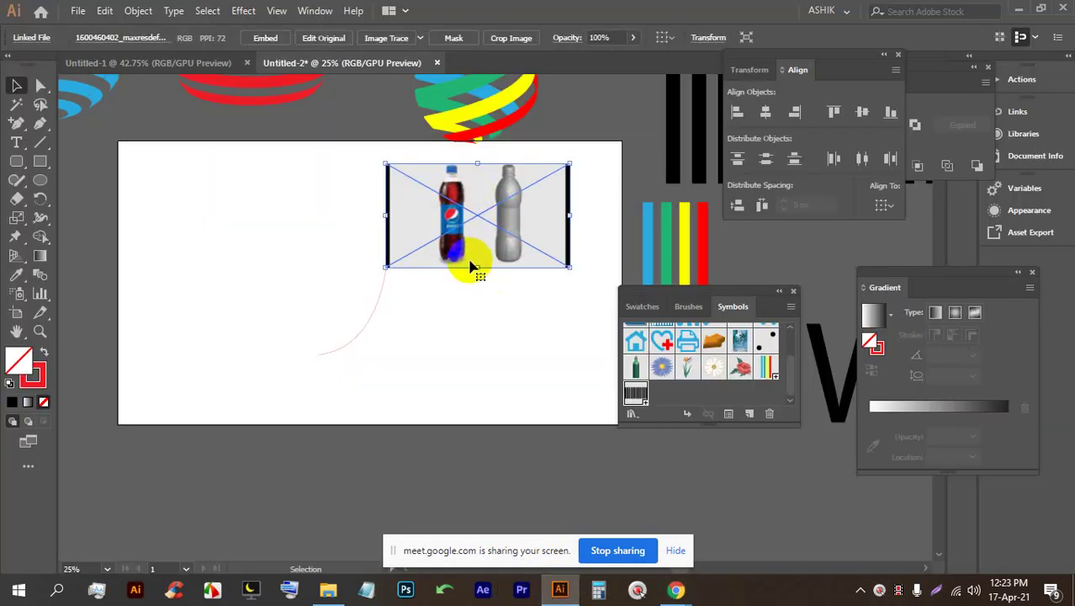
pyautogui.moveTo(480, 265); pyautogui.dragTo(462, 325)
pyautogui.press('Backspace')
pyautogui.press('Backspace')
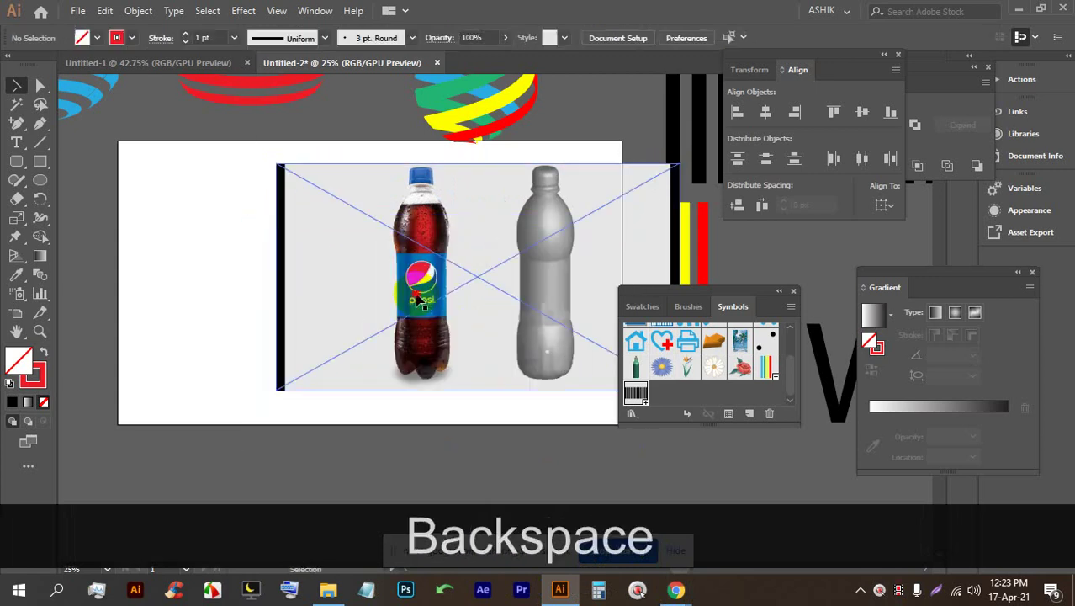
pyautogui.moveTo(345, 381); pyautogui.dragTo(305, 293)
pyautogui.press('BackSpace')
# Step: Move the bottle image further left on the artboard, then embed and lock it as a tracing reference
pyautogui.moveTo(507, 308); pyautogui.dragTo(252, 332)
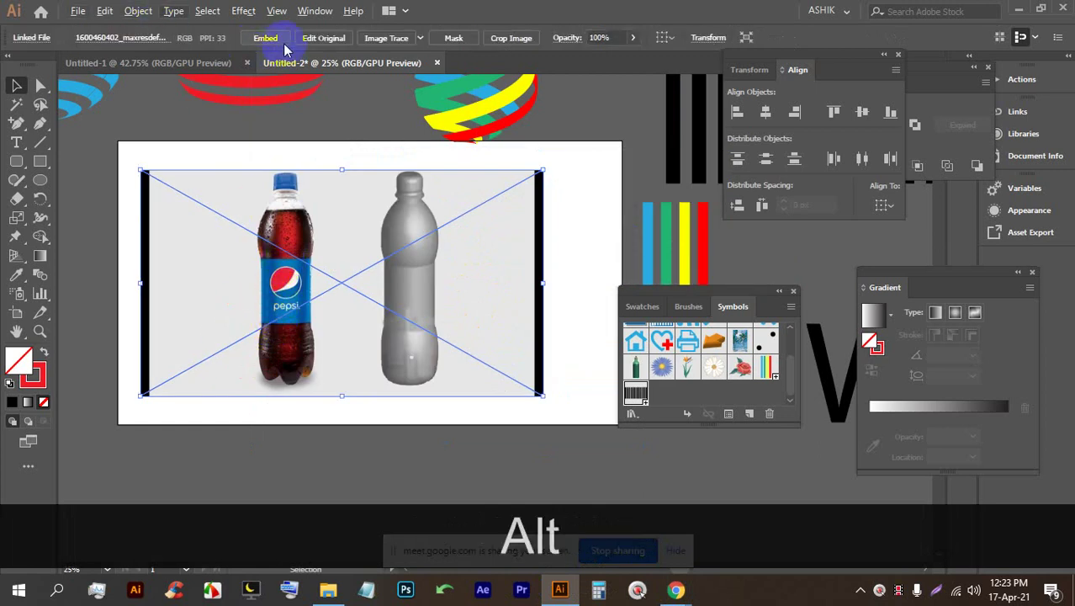
pyautogui.click(268, 38)
pyautogui.click(377, 444)
pyautogui.scroll(1, 267, 187)
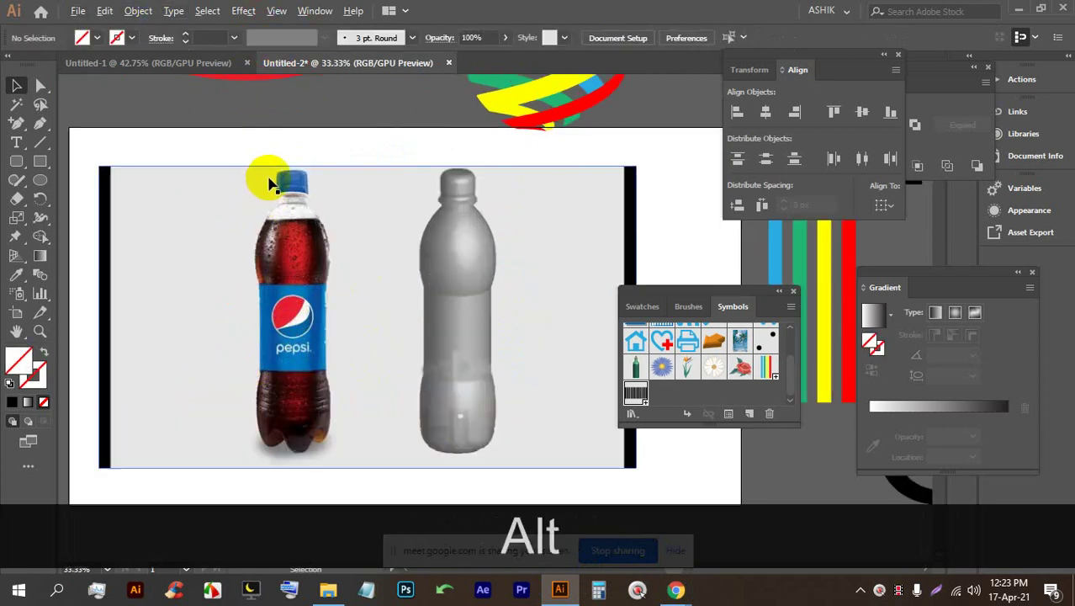
pyautogui.hotkey('ctrl', 'alt', '2')
# Step: Trace the right half of the blue bottle cap with the Pen tool, from its top centre to its lower right corner
pyautogui.scroll(1, 299, 178)
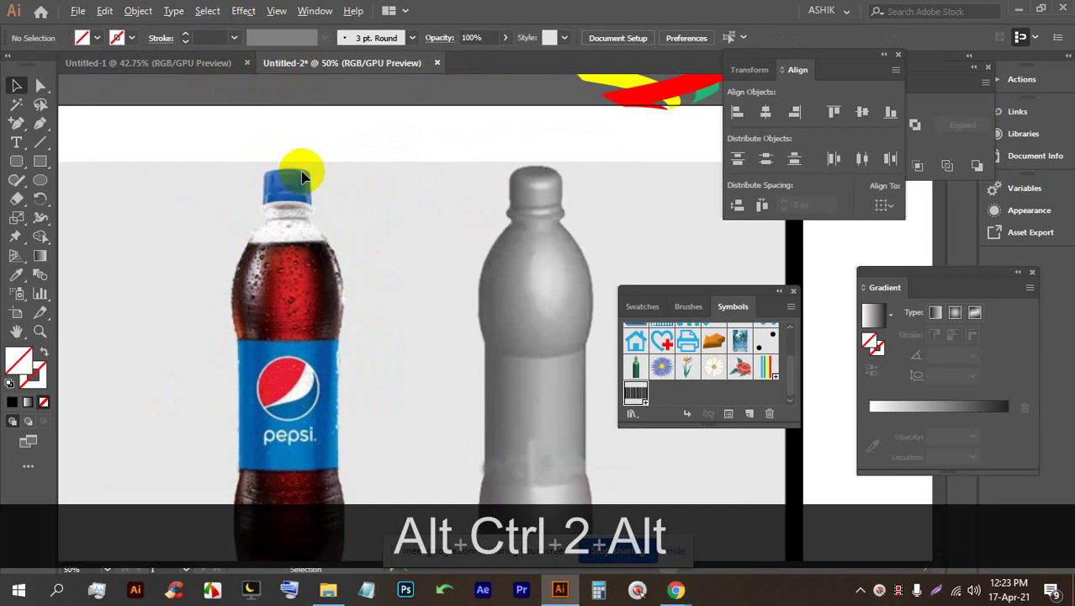
pyautogui.scroll(1, 301, 176)
pyautogui.scroll(-4, 239, 288)
pyautogui.scroll(-3, 258, 185)
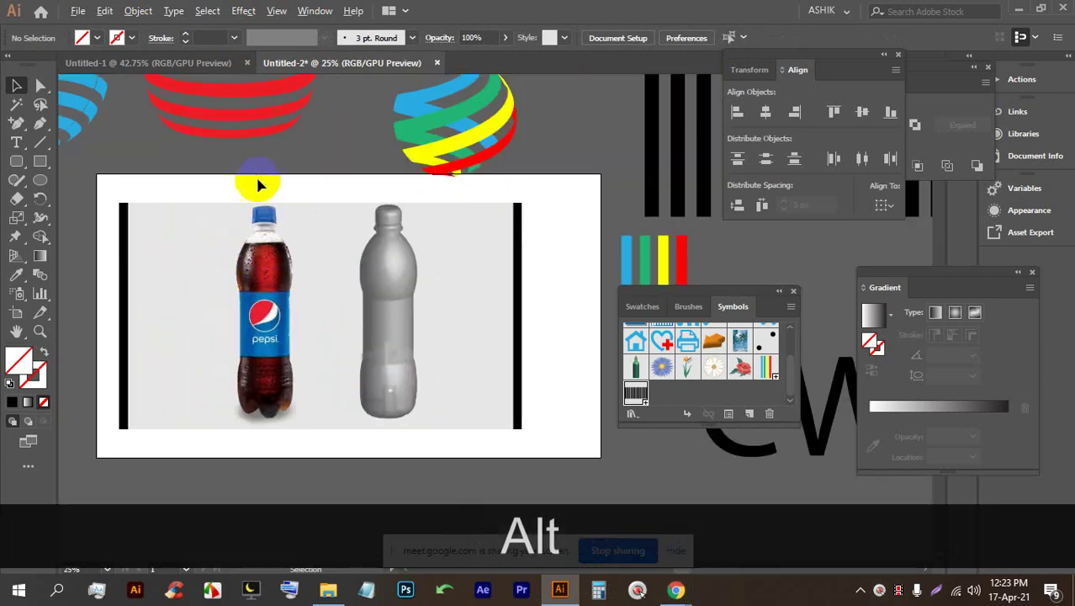
pyautogui.scroll(6, 258, 185)
pyautogui.click(42, 128)
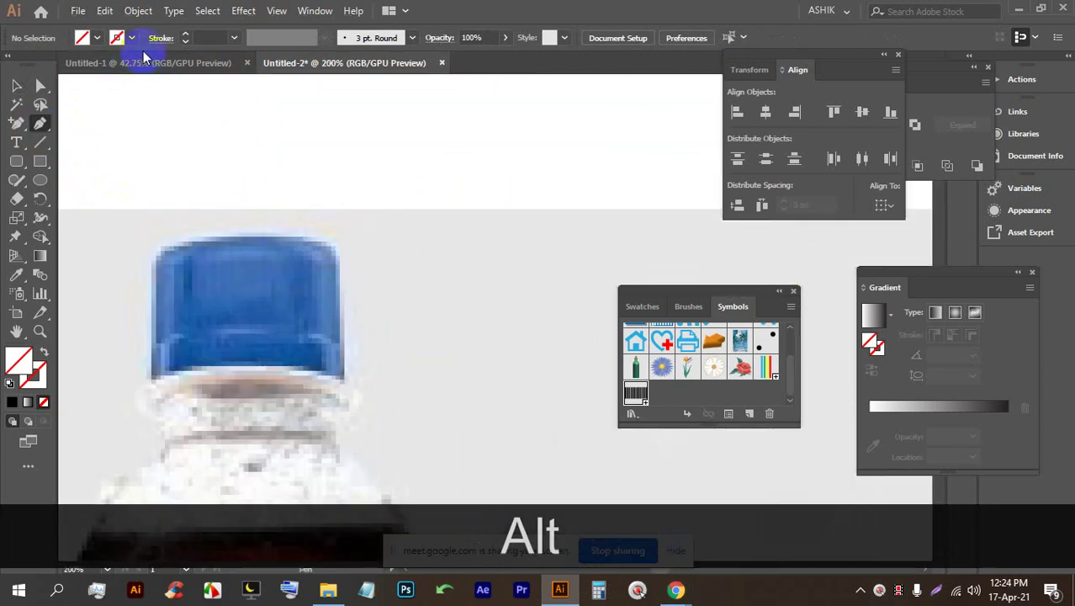
pyautogui.scroll(1, 239, 219)
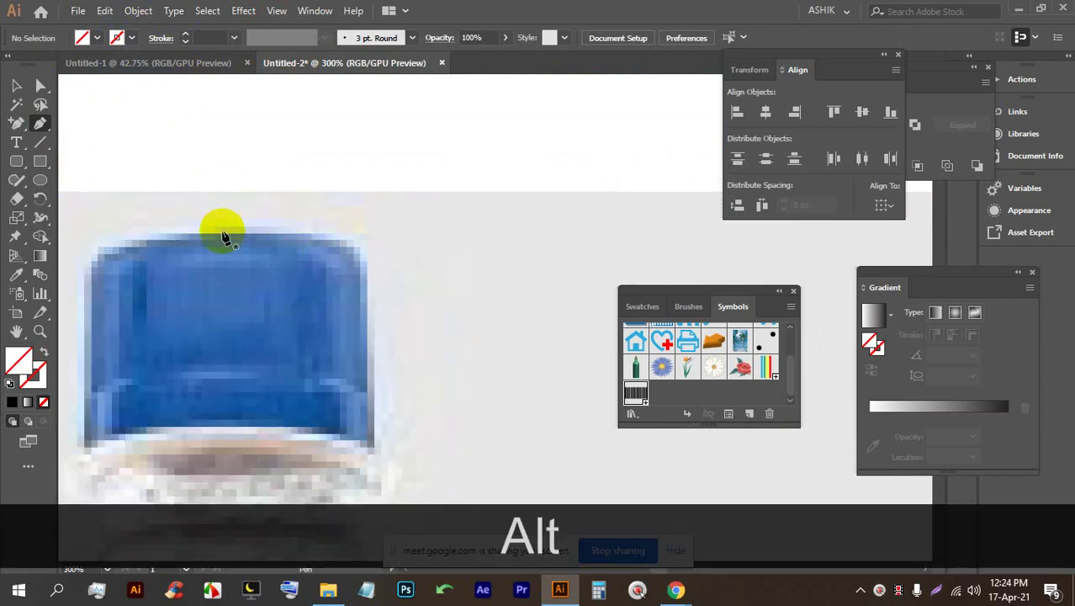
pyautogui.moveTo(218, 231); pyautogui.dragTo(367, 281)
pyautogui.scroll(-3, 366, 294)
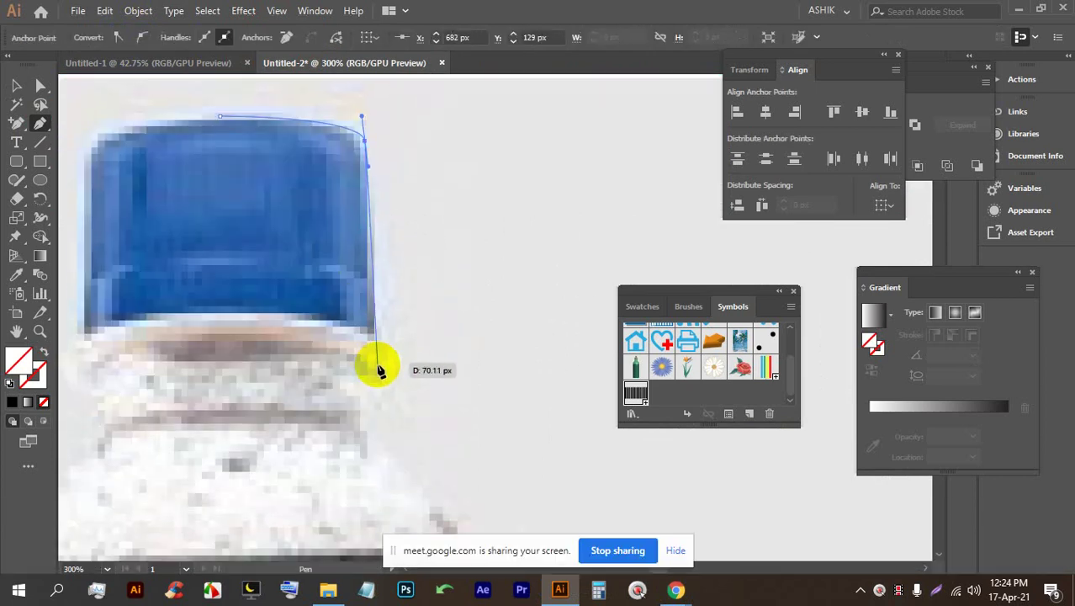
pyautogui.click(373, 338)
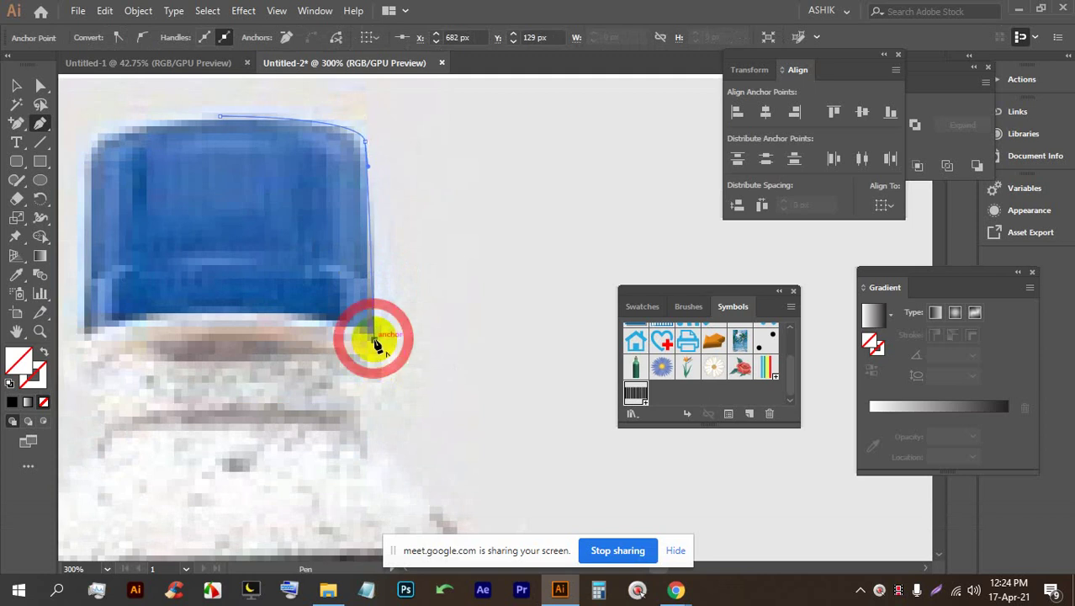
# Step: Continue the path around the bulging collar below the cap and in to the bottle's neck on the right side
pyautogui.moveTo(392, 382); pyautogui.dragTo(283, 247)
pyautogui.scroll(-3, 391, 378)
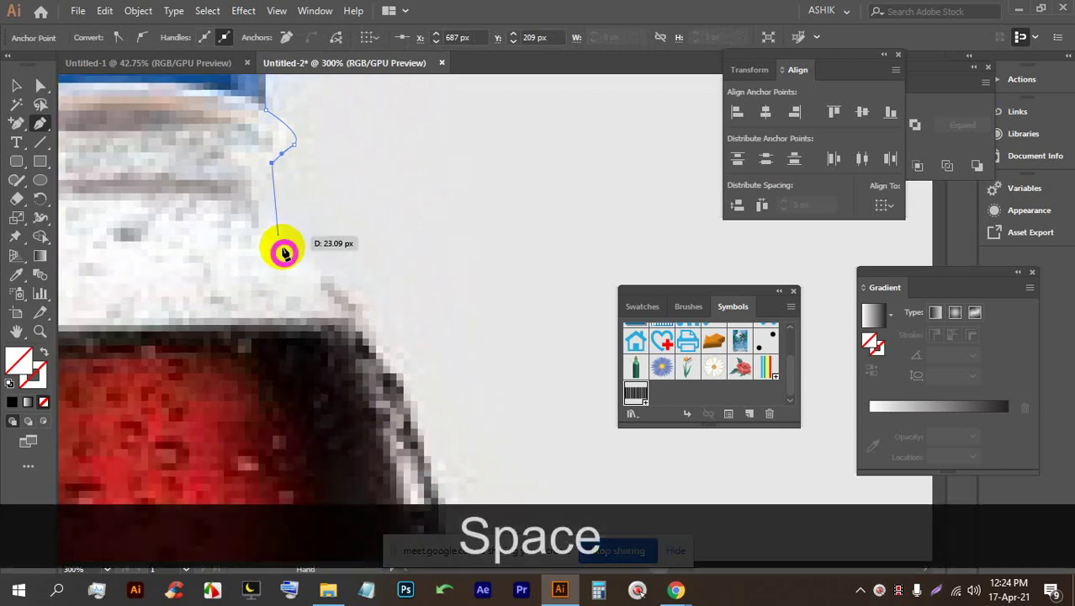
pyautogui.scroll(5, 283, 247)
pyautogui.moveTo(274, 419); pyautogui.dragTo(287, 255)
pyautogui.moveTo(276, 343); pyautogui.dragTo(266, 187)
pyautogui.scroll(-1, 266, 187)
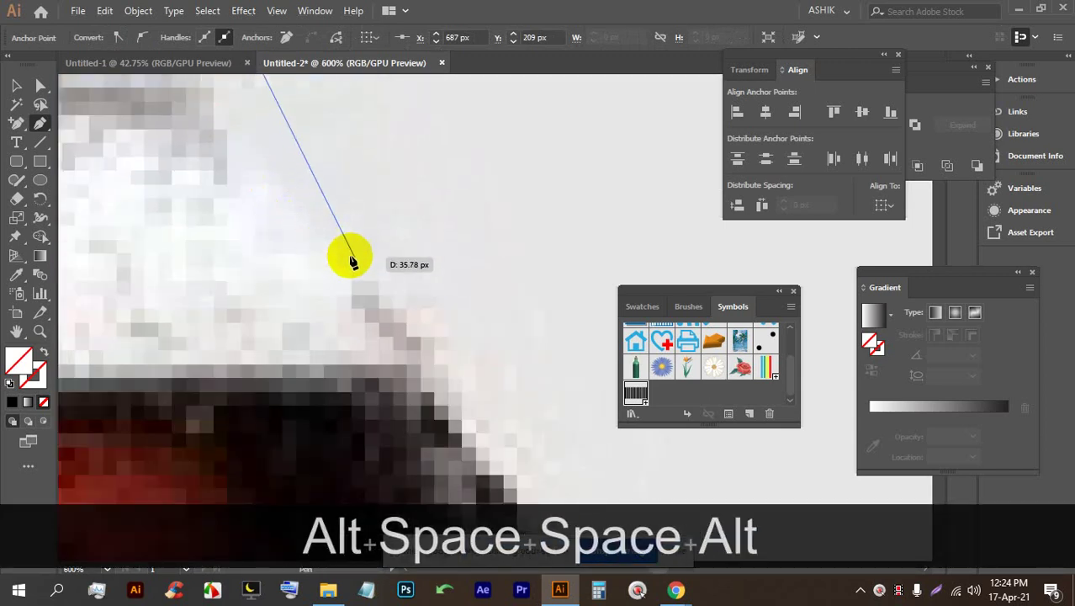
# Step: Extend the path along the bottle's right shoulder and upper body down to the top edge of the blue label
pyautogui.moveTo(404, 300); pyautogui.dragTo(448, 345)
pyautogui.press('alt')
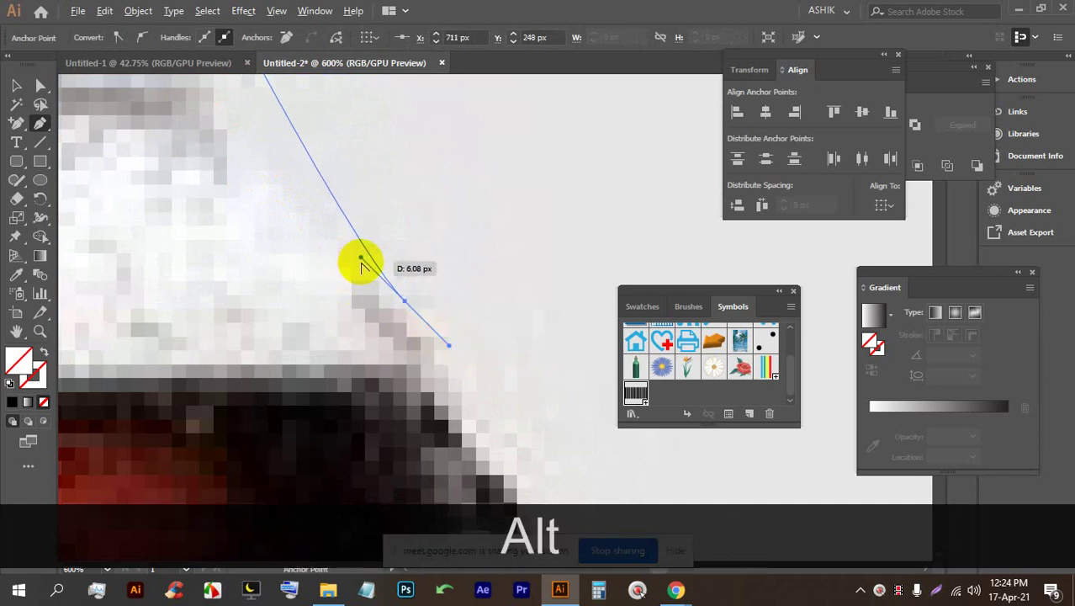
pyautogui.moveTo(358, 256); pyautogui.dragTo(204, 170)
pyautogui.scroll(-4, 276, 96)
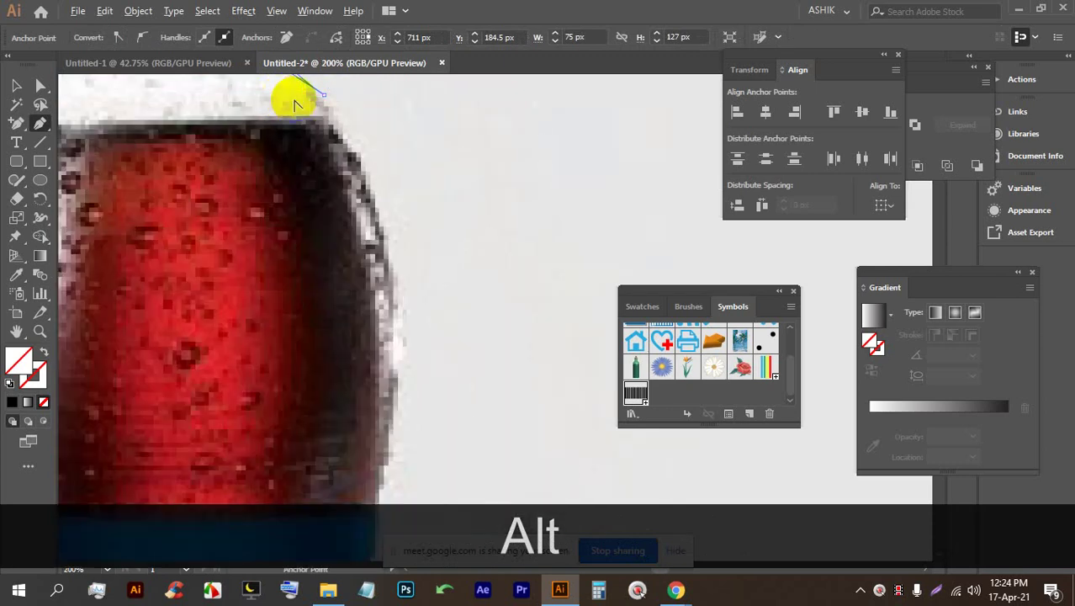
pyautogui.press('space')
pyautogui.moveTo(454, 151); pyautogui.dragTo(485, 290)
pyautogui.scroll(-1, 490, 307)
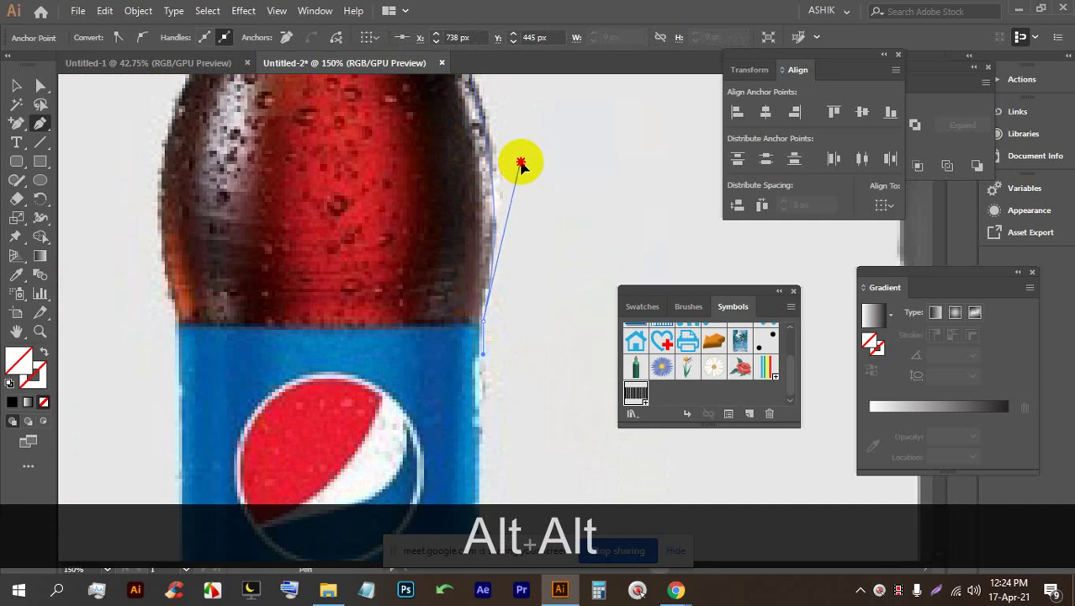
# Step: Extend the path down the label's right edge and out along the curve below it onto the bottle's lower bulge
pyautogui.scroll(-3, 528, 137)
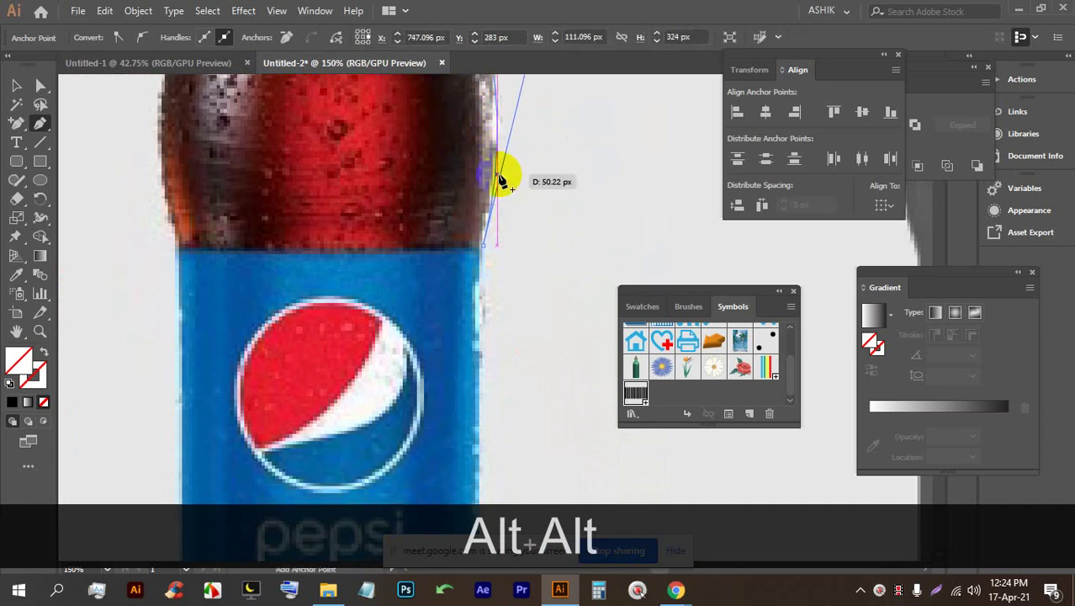
pyautogui.scroll(3, 492, 259)
pyautogui.moveTo(487, 384); pyautogui.dragTo(337, 226)
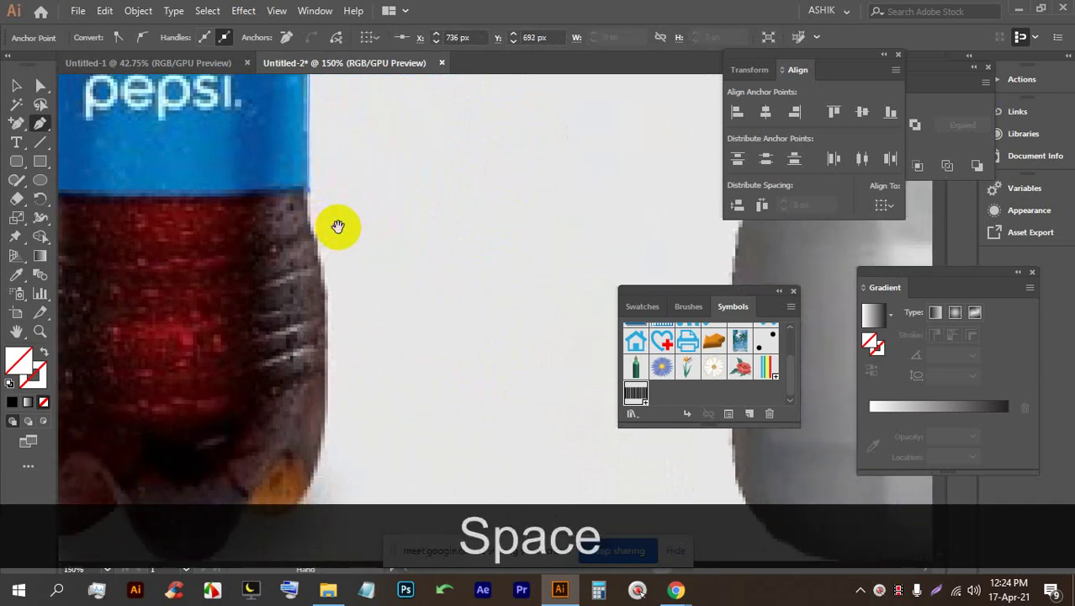
pyautogui.moveTo(331, 307); pyautogui.dragTo(311, 228)
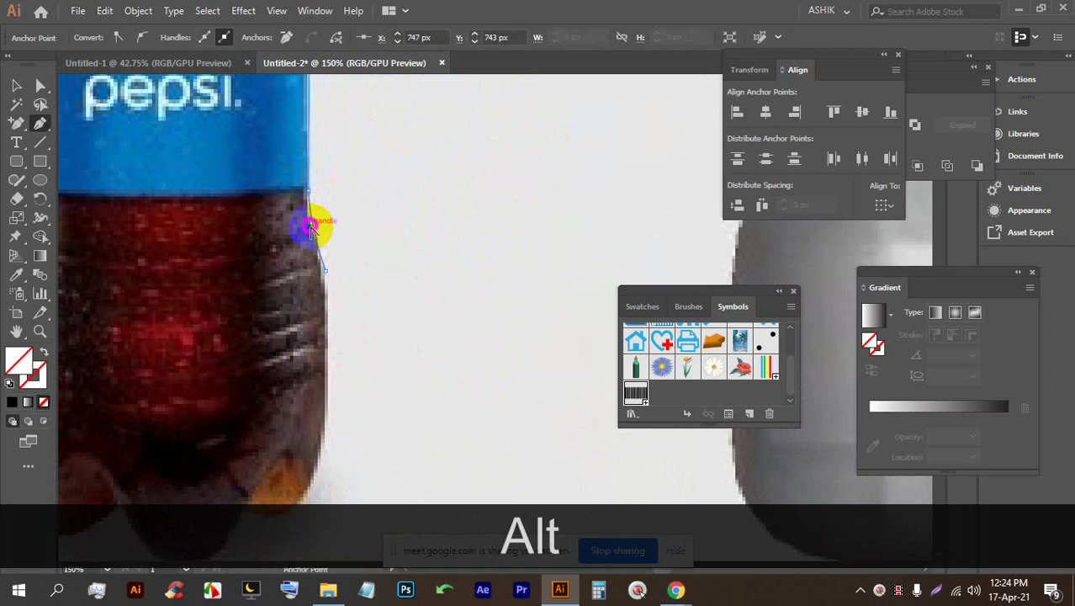
pyautogui.moveTo(329, 288); pyautogui.dragTo(329, 149)
# Step: Continue the path down the lower bulge, around the orange-tinted foot and along the base to the bottle's lowest point
pyautogui.scroll(3, 348, 335)
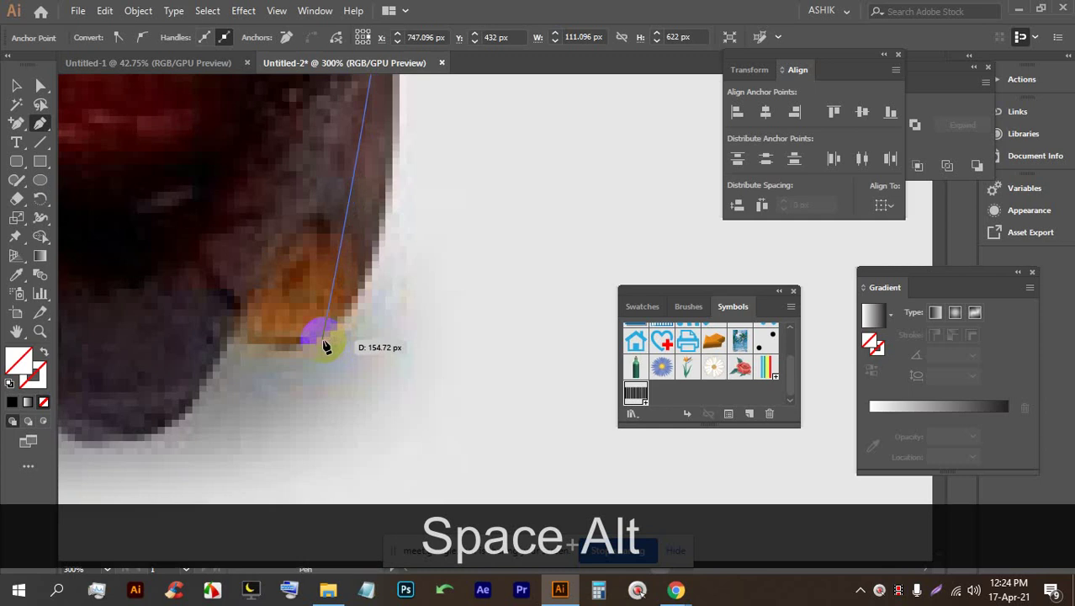
pyautogui.moveTo(349, 327); pyautogui.dragTo(464, 264)
pyautogui.scroll(-3, 464, 264)
pyautogui.scroll(4, 415, 313)
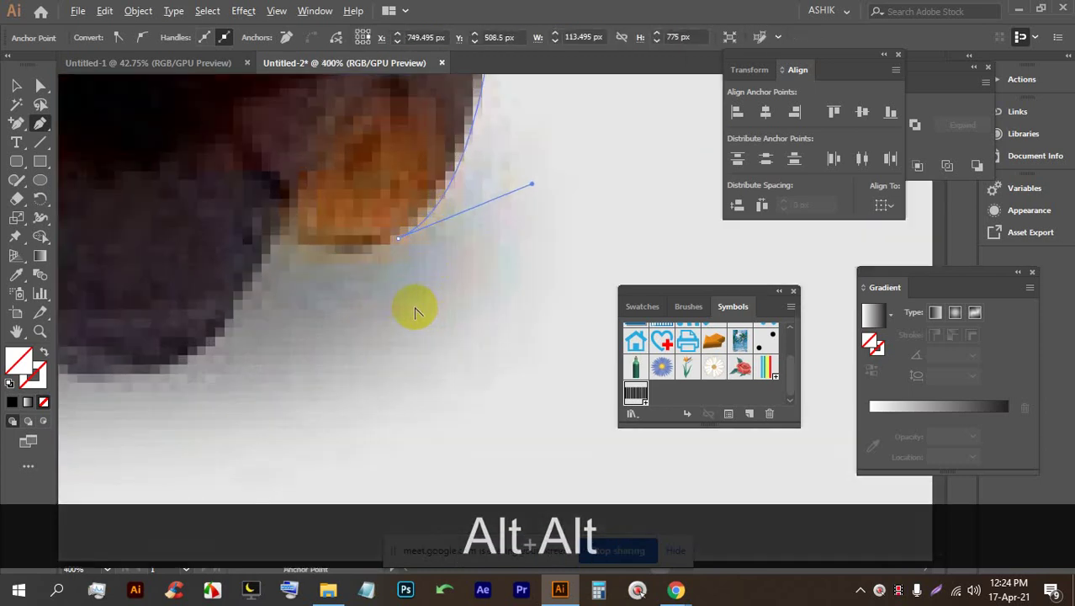
pyautogui.moveTo(278, 263); pyautogui.dragTo(462, 337)
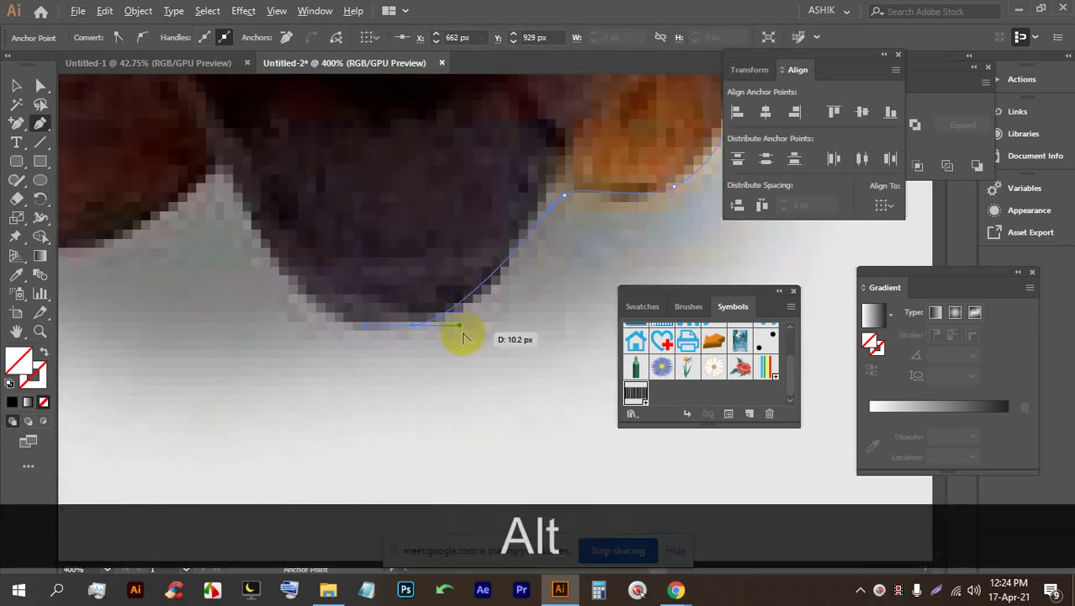
# Step: Give the traced half profile a red 1 pt stroke and move it off the bottle photo to the empty area below the artboard
pyautogui.scroll(-7, 469, 330)
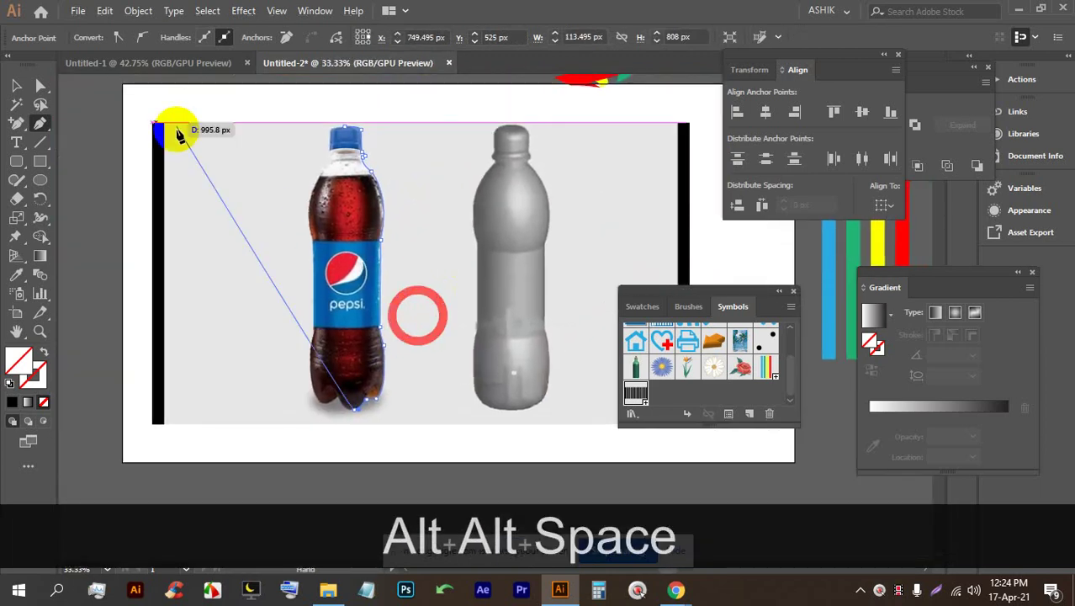
pyautogui.click(16, 85)
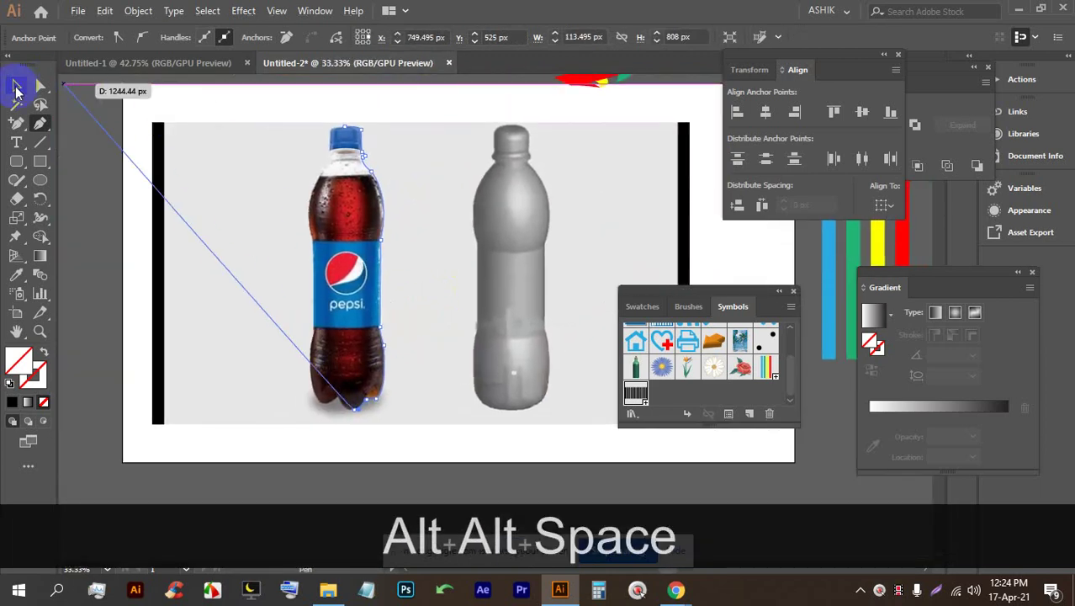
pyautogui.click(345, 178)
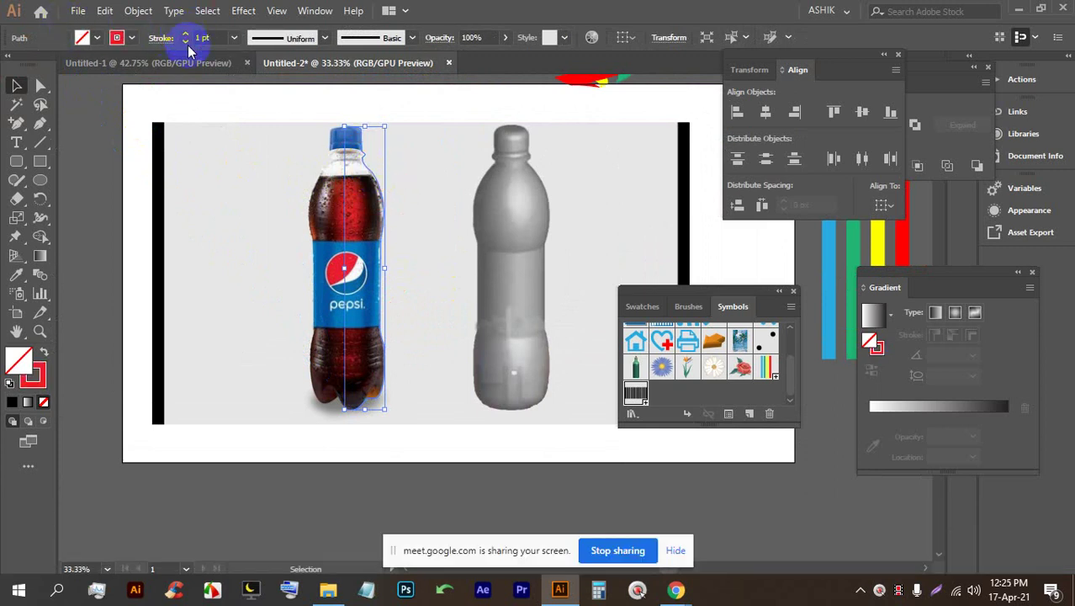
pyautogui.moveTo(380, 183); pyautogui.dragTo(298, 269)
pyautogui.scroll(-2, 268, 196)
pyautogui.scroll(2, 348, 396)
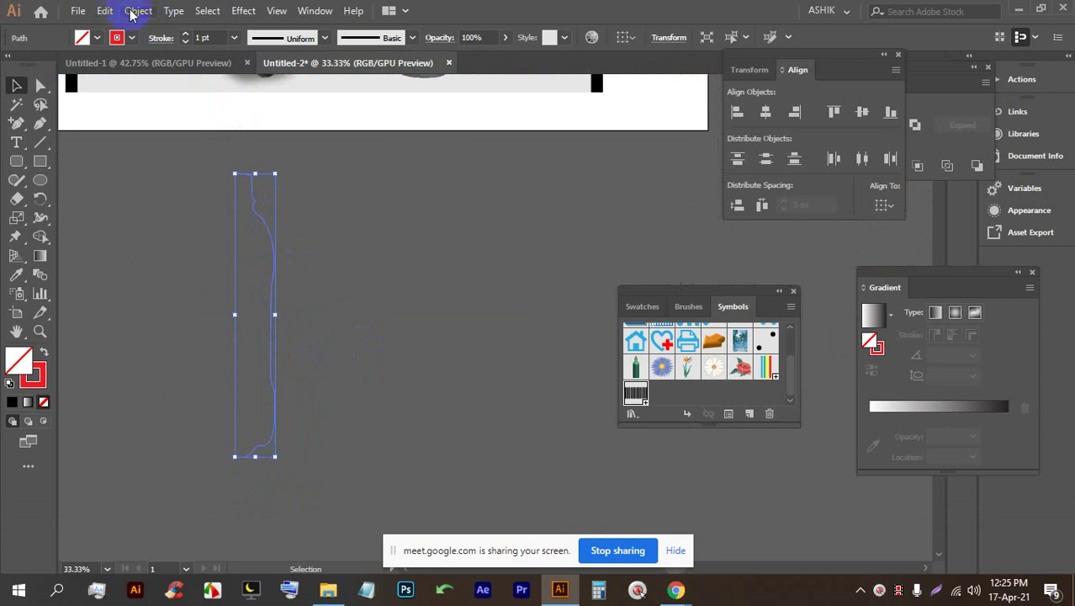
pyautogui.click(237, 10)
pyautogui.moveTo(286, 101)
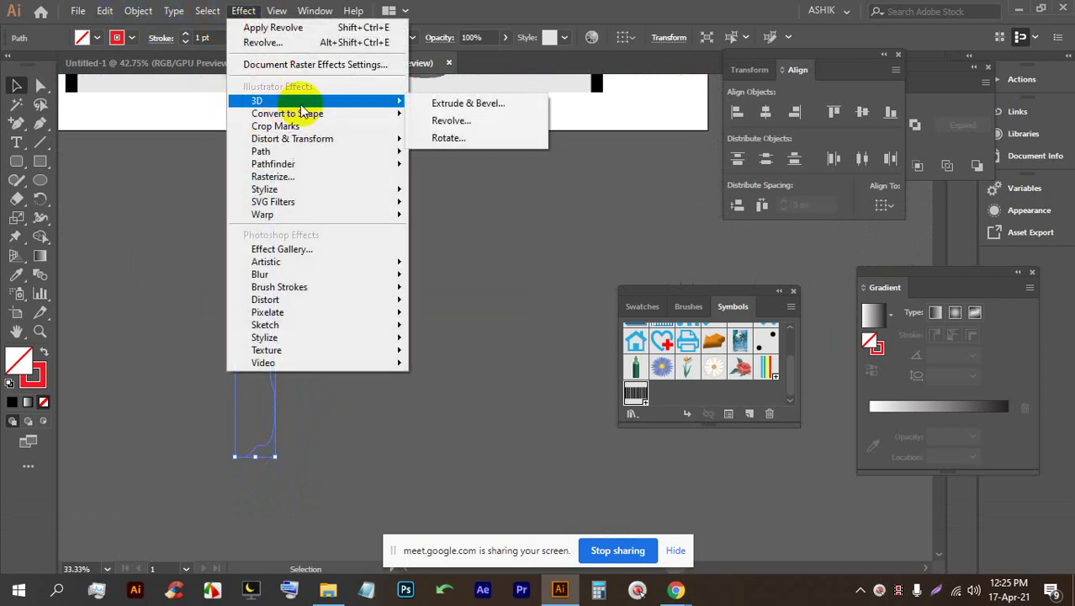
pyautogui.click(432, 124)
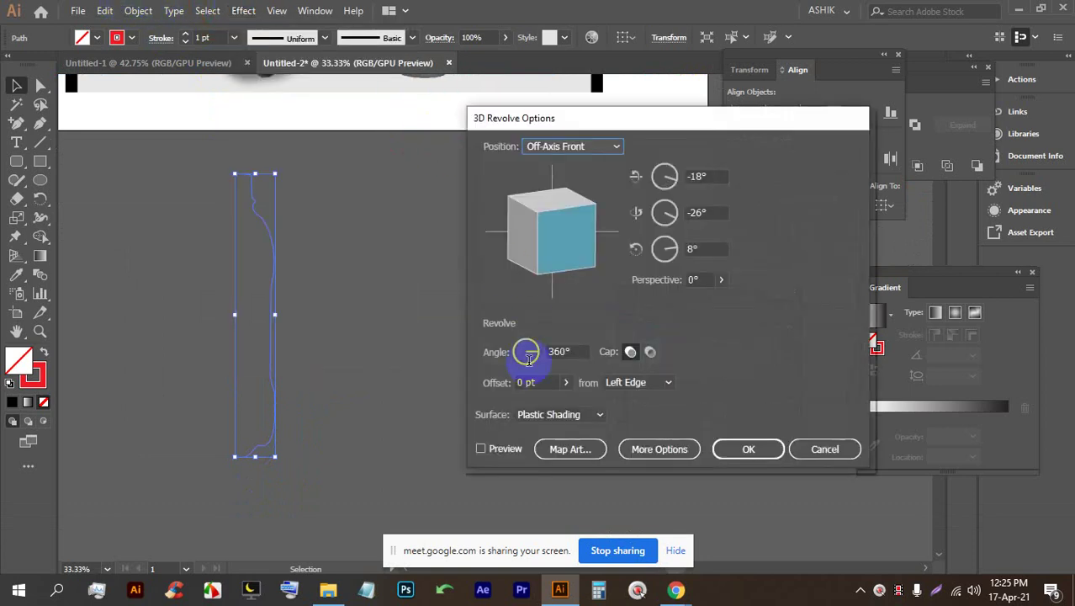
pyautogui.click(480, 450)
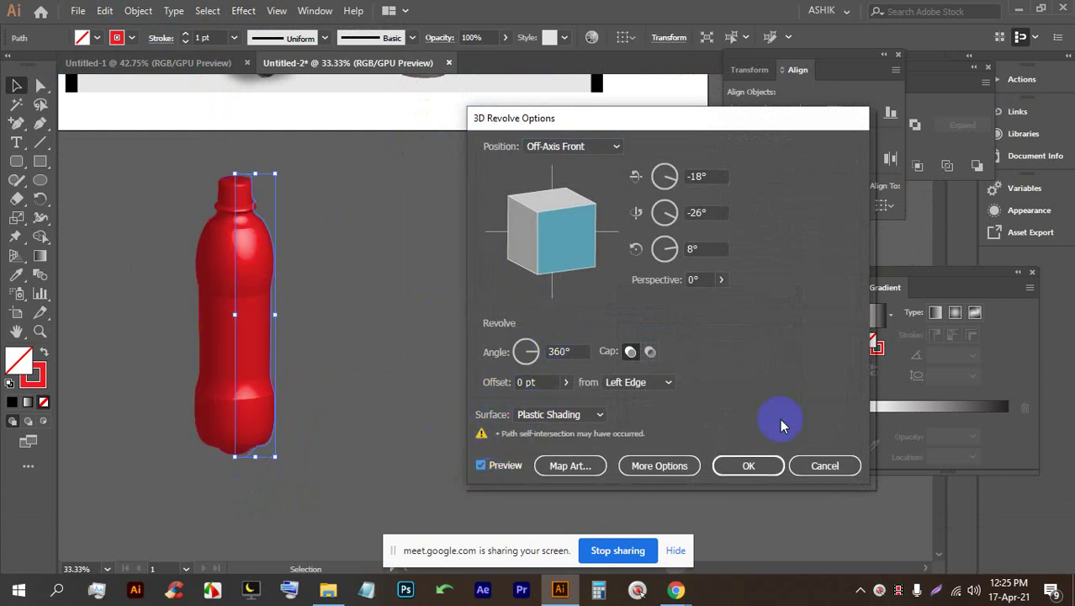
pyautogui.click(825, 465)
# Step: Change the profile's stroke to light grey and apply a 3D Revolve of 360° from the left edge with plastic shading
pyautogui.click(119, 40)
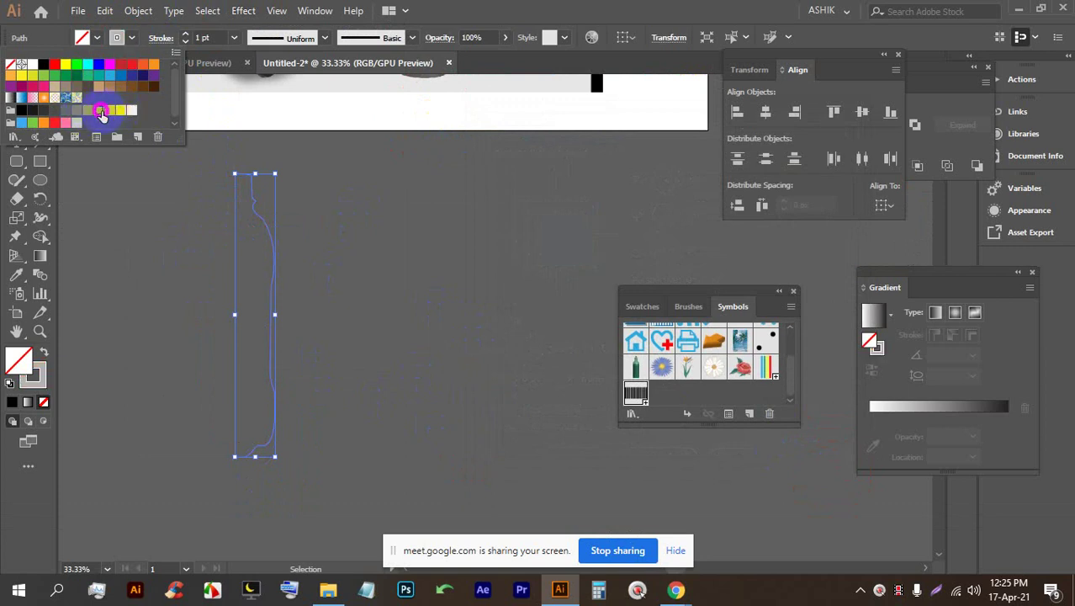
pyautogui.click(242, 11)
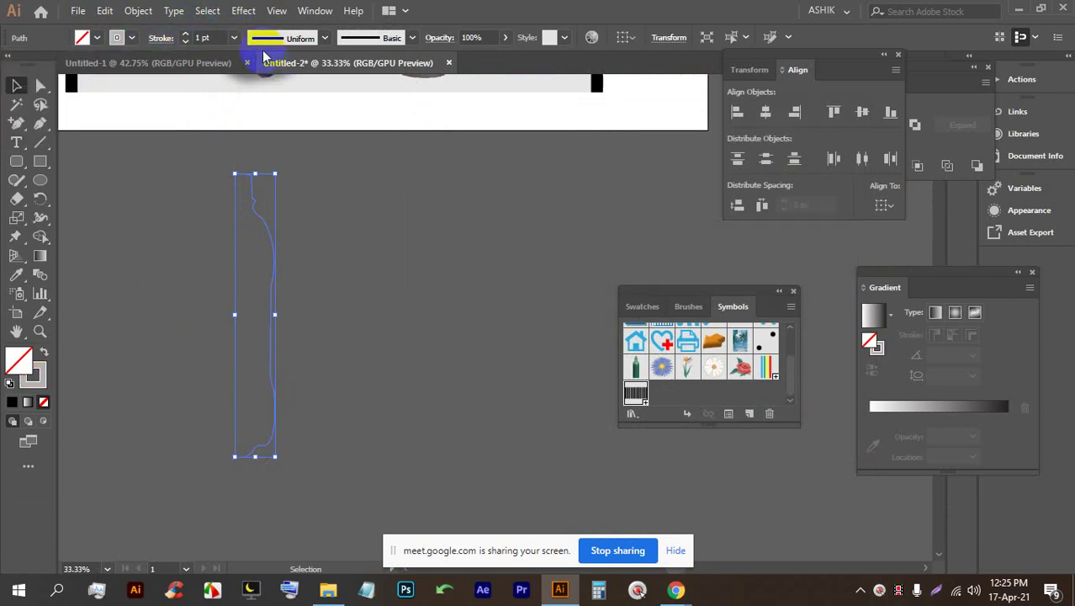
pyautogui.click(244, 10)
pyautogui.moveTo(410, 103)
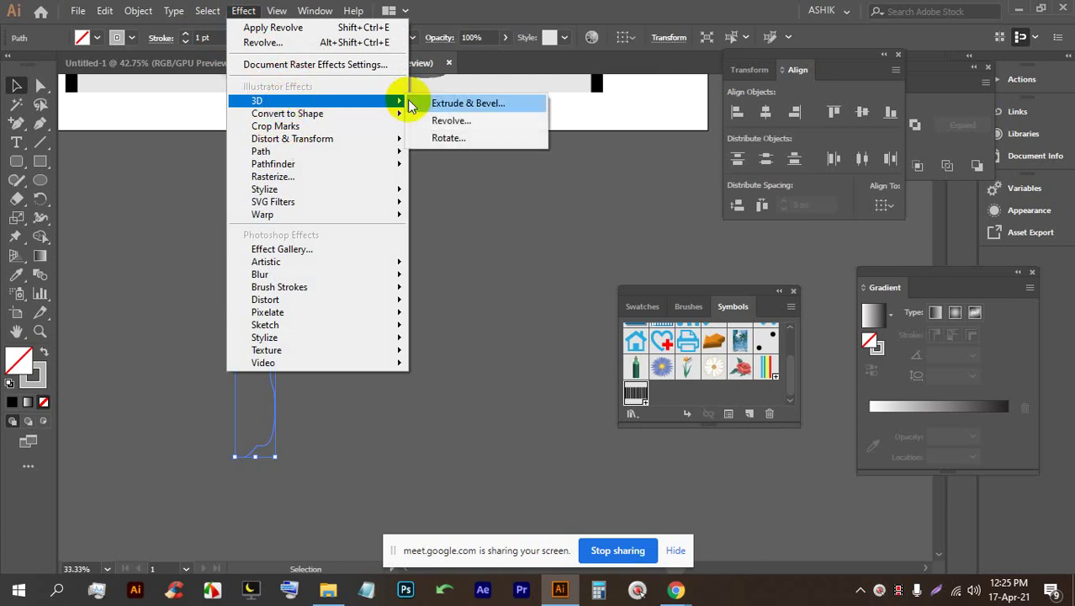
pyautogui.click(447, 121)
pyautogui.click(496, 453)
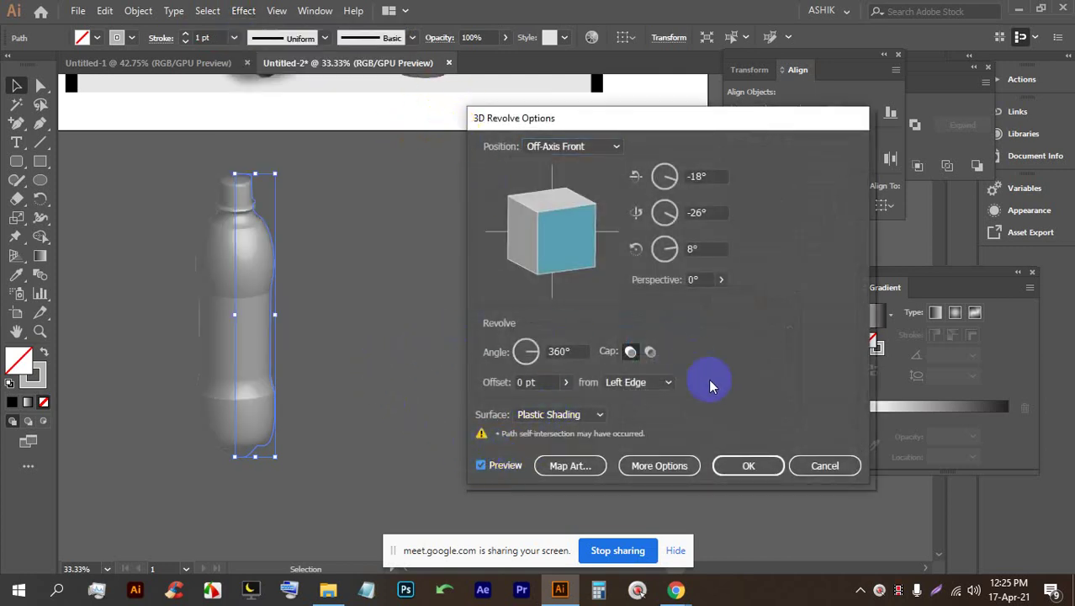
pyautogui.click(731, 466)
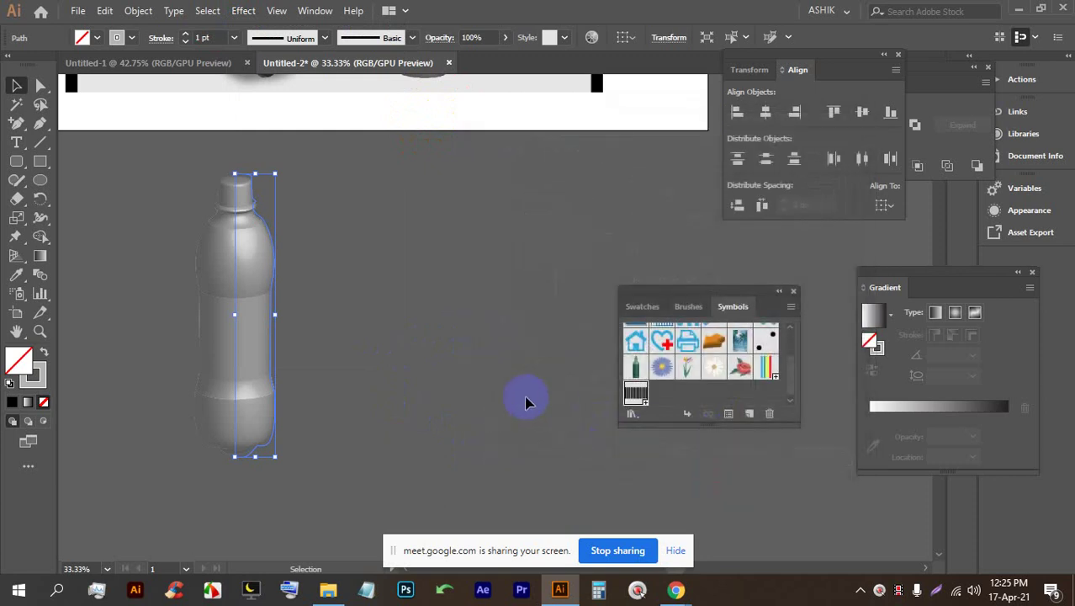
pyautogui.click(496, 378)
# Step: Round the profile's shoulder anchor just below the neck to a corner radius of 98.83 px
pyautogui.keyDown('alt'); pyautogui.scroll(2, 202, 281); pyautogui.keyUp('alt')
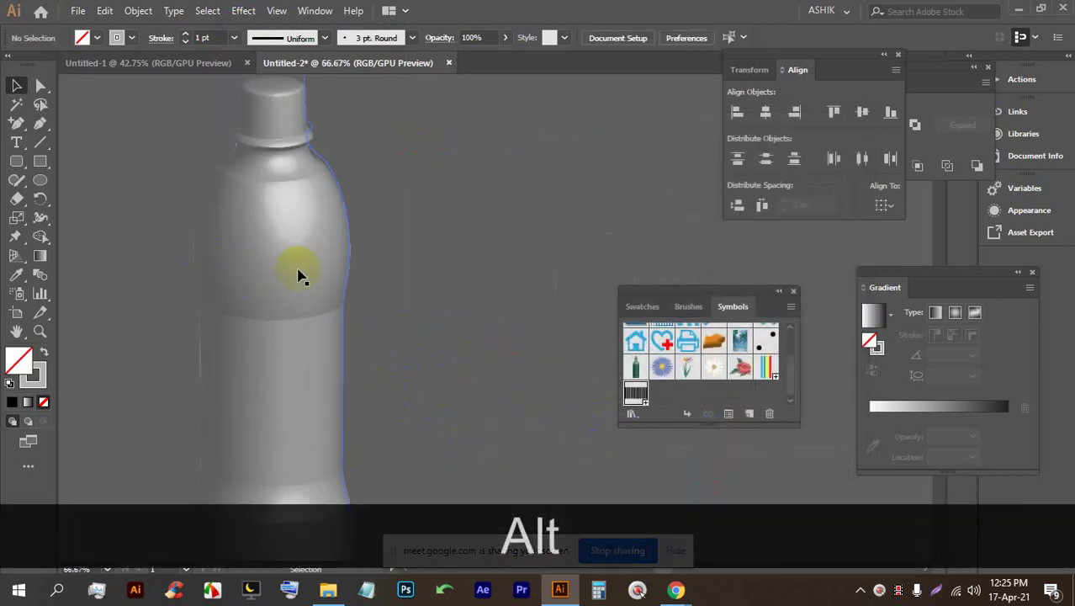
pyautogui.keyDown('alt'); pyautogui.scroll(3, 301, 252); pyautogui.keyUp('alt')
pyautogui.keyDown('alt'); pyautogui.scroll(-3, 314, 186); pyautogui.keyUp('alt')
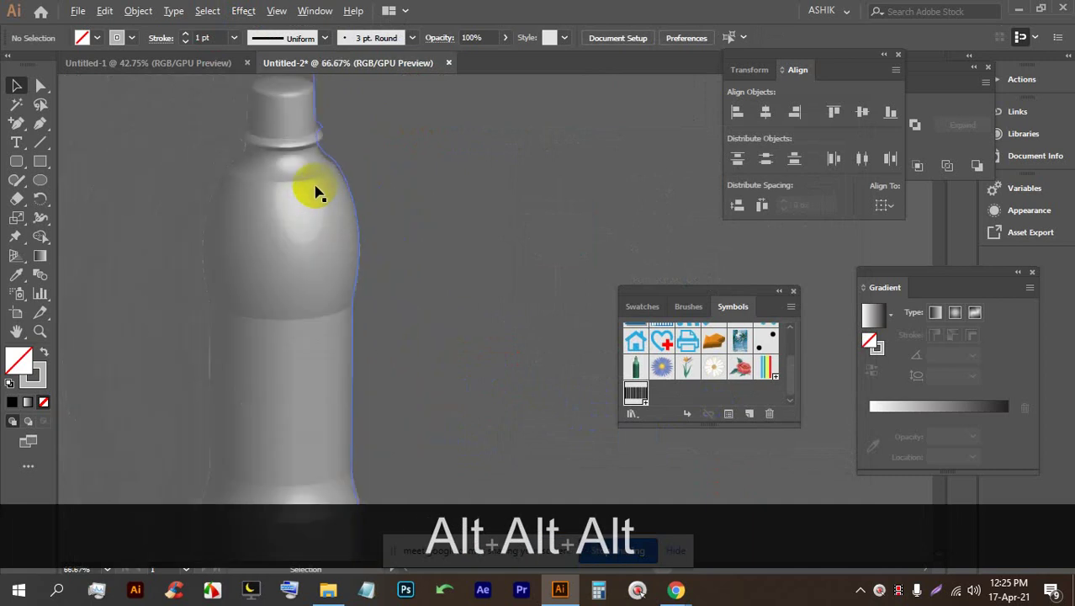
pyautogui.keyDown('alt'); pyautogui.scroll(5, 321, 168); pyautogui.keyUp('alt')
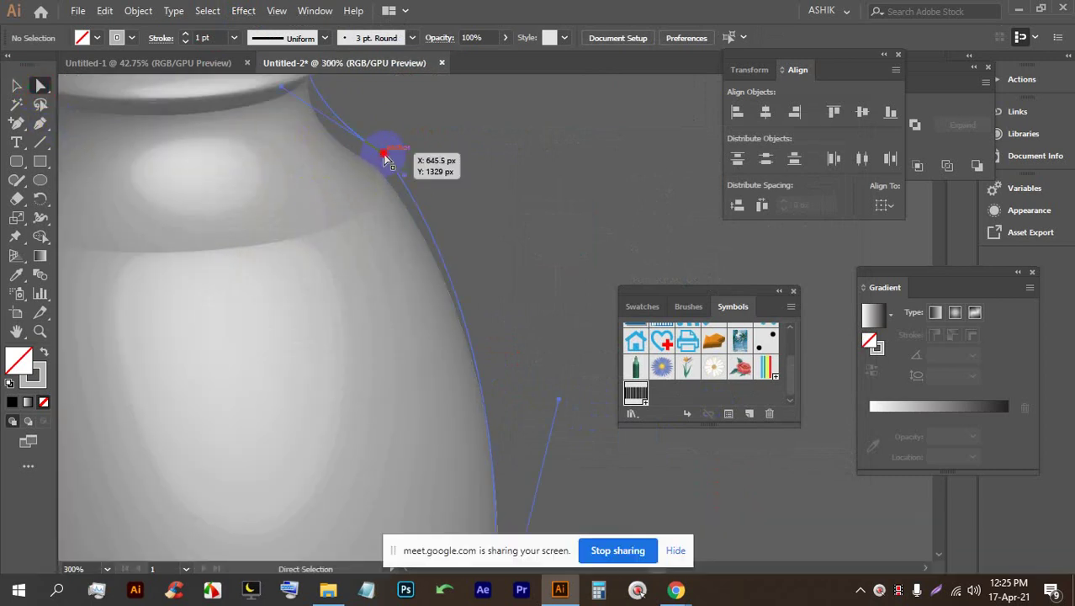
pyautogui.click(383, 154)
pyautogui.keyDown('alt'); pyautogui.scroll(-2, 353, 156); pyautogui.keyUp('alt')
pyautogui.moveTo(365, 156); pyautogui.dragTo(362, 228)
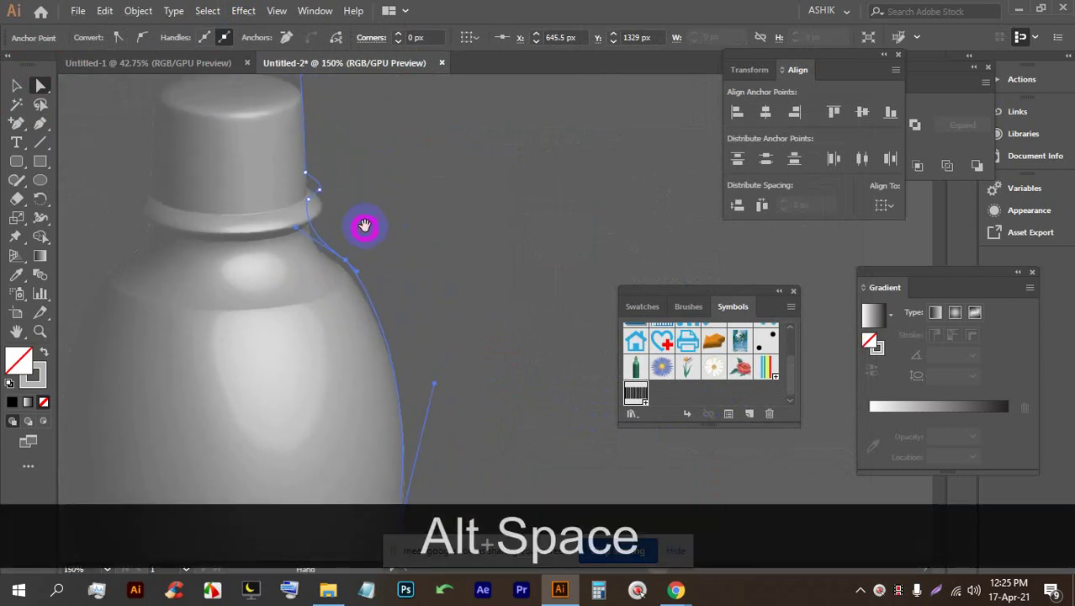
pyautogui.keyDown('alt'); pyautogui.scroll(2, 336, 244); pyautogui.keyUp('alt')
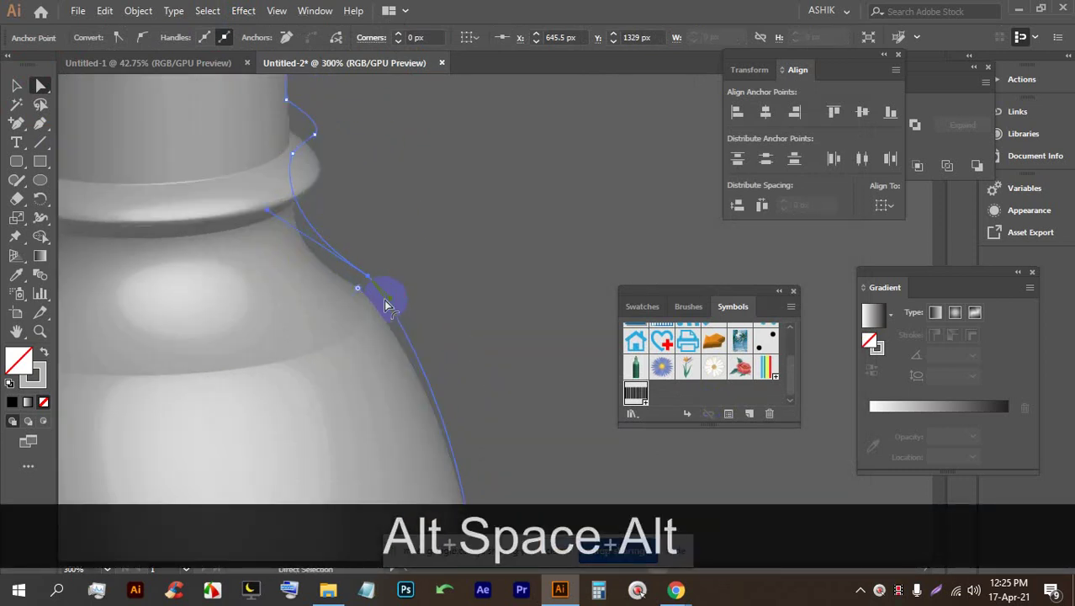
pyautogui.moveTo(389, 296)
pyautogui.mouseDown()
pyautogui.moveTo(382, 312)
pyautogui.moveTo(371, 289)
pyautogui.mouseUp()
pyautogui.hotkey('ctrl', 'z')
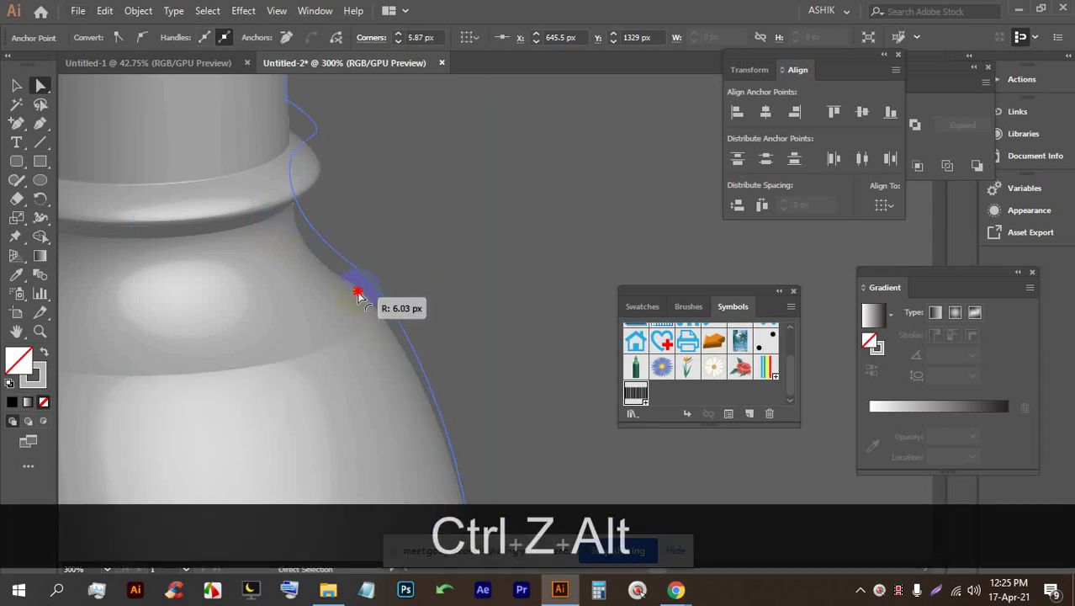
pyautogui.click(250, 380)
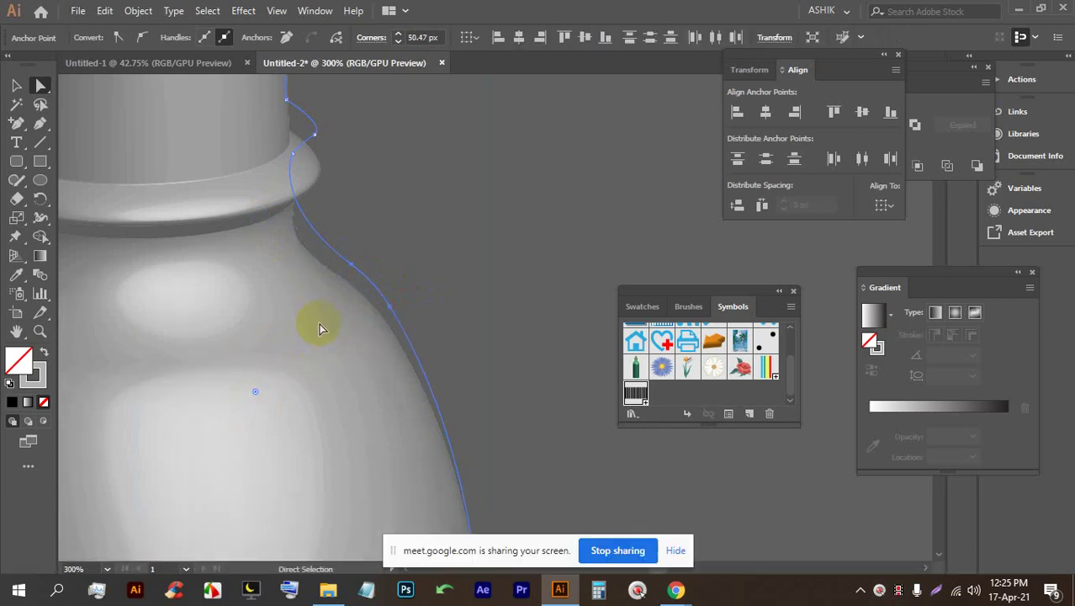
pyautogui.keyDown('alt'); pyautogui.scroll(-2, 356, 303); pyautogui.keyUp('alt')
pyautogui.keyDown('alt'); pyautogui.scroll(-1, 370, 301); pyautogui.keyUp('alt')
pyautogui.keyDown('alt'); pyautogui.scroll(5, 355, 263); pyautogui.keyUp('alt')
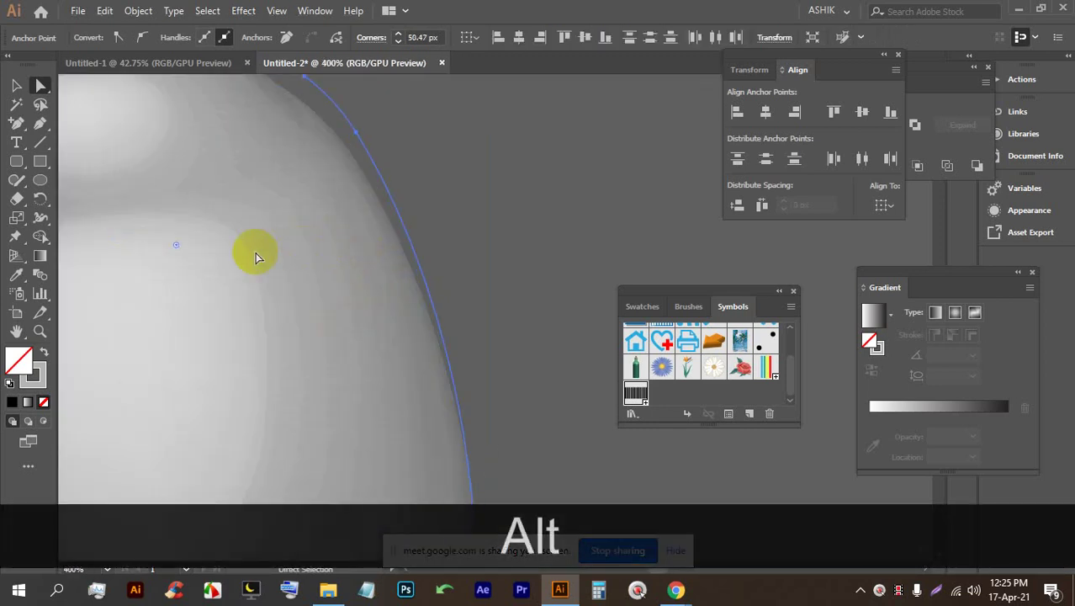
pyautogui.moveTo(176, 243); pyautogui.dragTo(20, 356)
pyautogui.keyDown('alt'); pyautogui.scroll(-7, 290, 245); pyautogui.keyUp('alt')
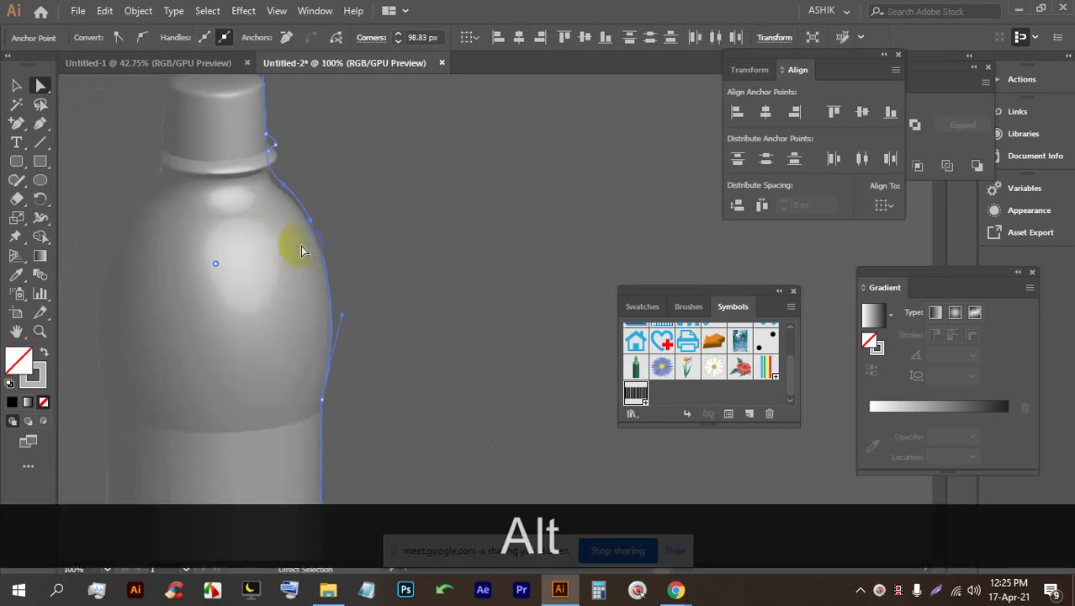
# Step: Try to shift the profile anchor at the lower end of the straight label section slightly inward, and undo the change
pyautogui.scroll(-2, 306, 244)
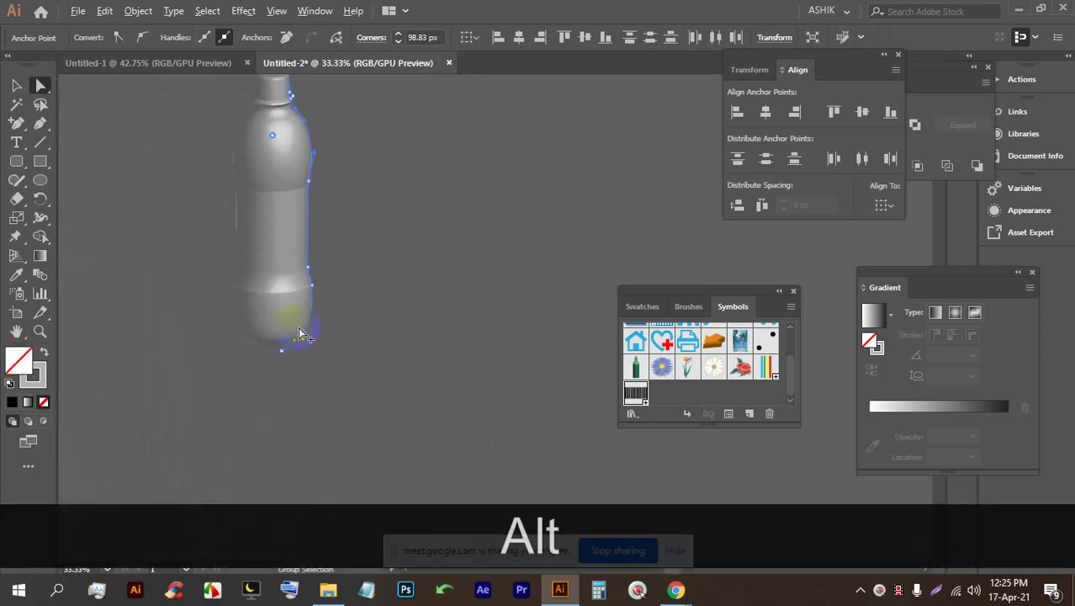
pyautogui.keyDown('alt'); pyautogui.scroll(7, 311, 275); pyautogui.keyUp('alt')
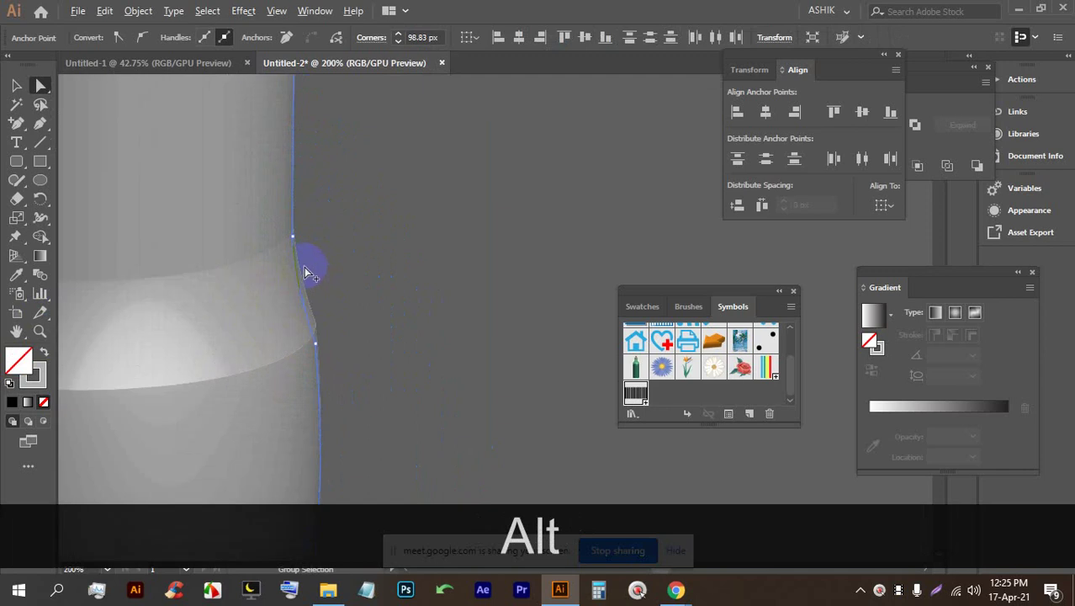
pyautogui.click(300, 211)
pyautogui.moveTo(299, 211); pyautogui.dragTo(274, 219)
pyautogui.keyDown('alt'); pyautogui.scroll(-7, 286, 220); pyautogui.keyUp('alt')
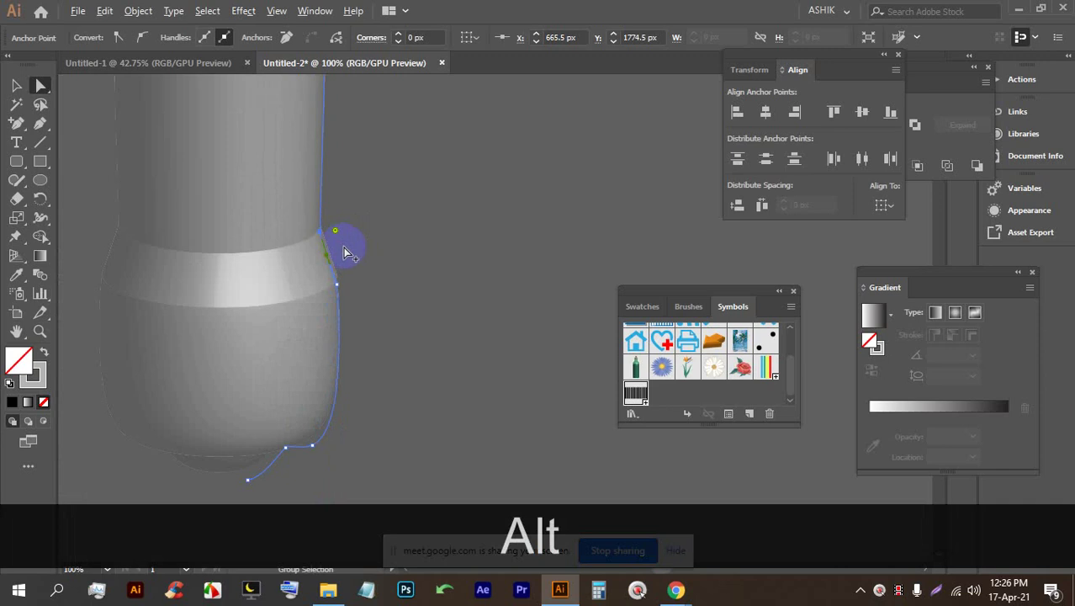
pyautogui.keyDown('alt'); pyautogui.scroll(7, 328, 218); pyautogui.keyUp('alt')
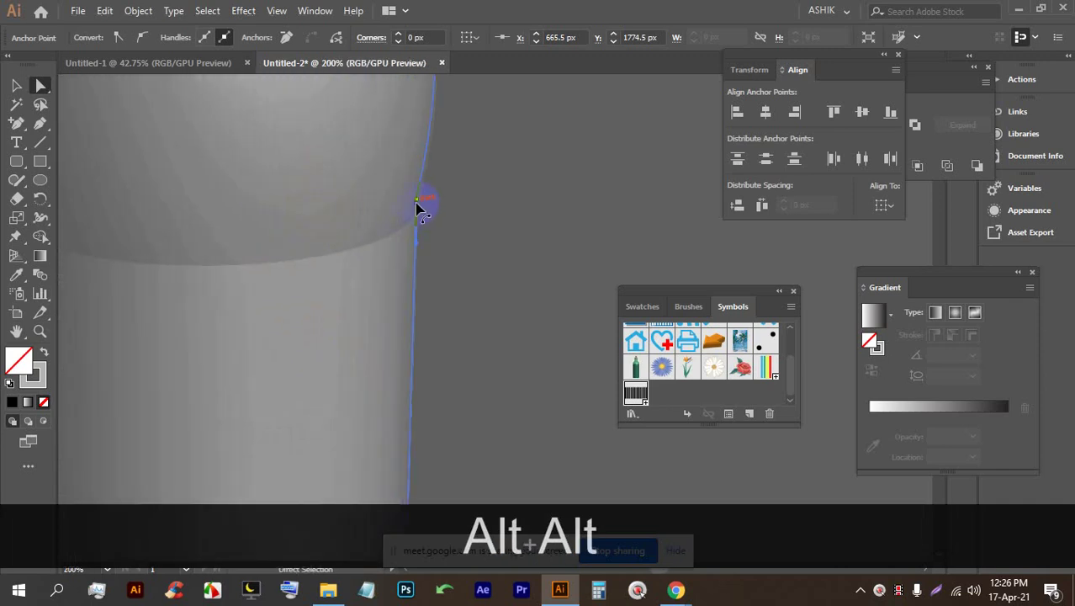
pyautogui.keyDown('alt'); pyautogui.scroll(-7, 411, 210); pyautogui.keyUp('alt')
pyautogui.hotkey('ctrl', 'z')
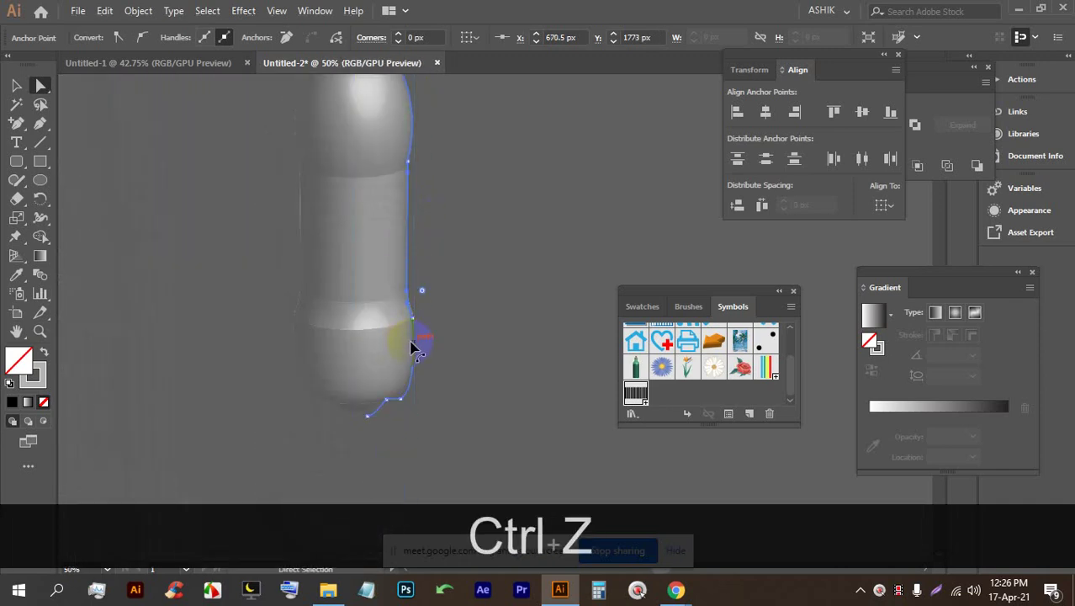
# Step: Raise the profile's lowest end anchor to about X 589.5 px, Y 1978.5 px to flatten the bottle's base, and deselect the path
pyautogui.keyDown('alt'); pyautogui.scroll(4, 408, 343); pyautogui.keyUp('alt')
pyautogui.keyDown('alt'); pyautogui.scroll(-3, 403, 232); pyautogui.keyUp('alt')
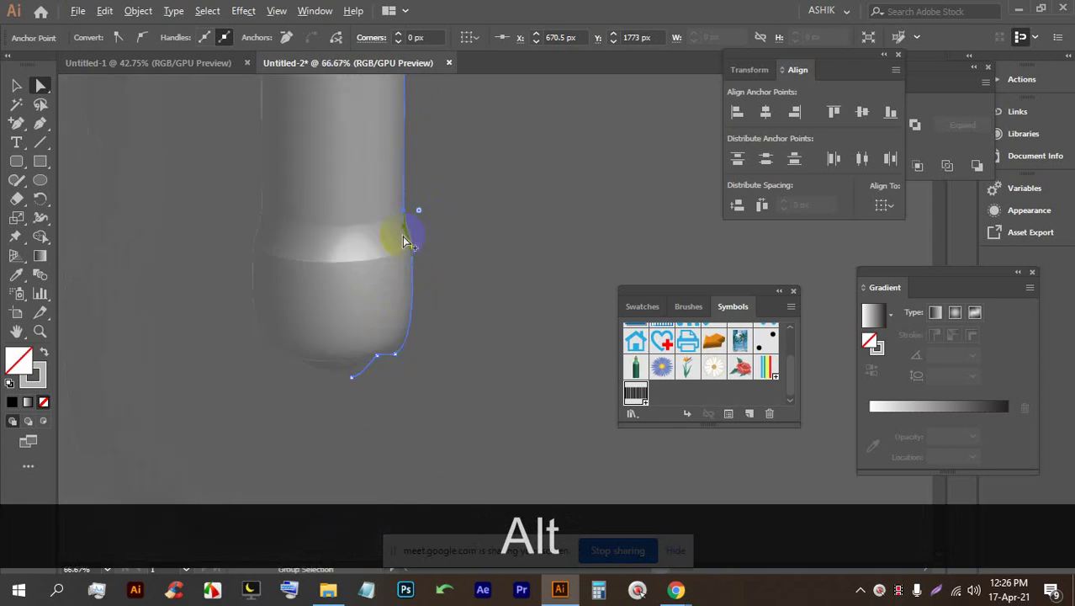
pyautogui.keyDown('alt'); pyautogui.scroll(1, 395, 302); pyautogui.keyUp('alt')
pyautogui.keyDown('alt'); pyautogui.scroll(-1, 392, 335); pyautogui.keyUp('alt')
pyautogui.keyDown('alt'); pyautogui.scroll(5, 392, 334); pyautogui.keyUp('alt')
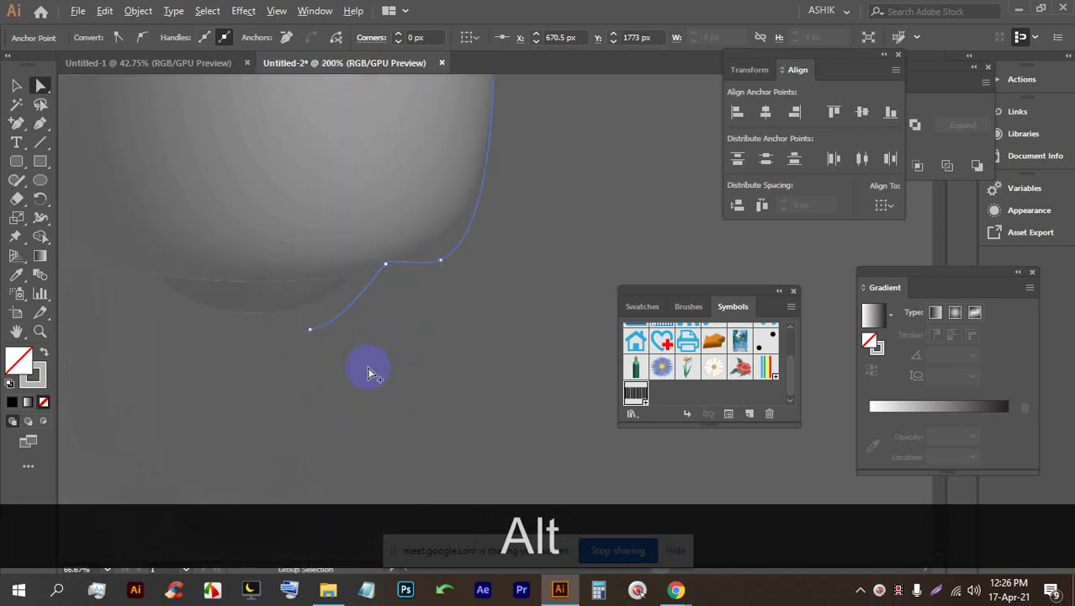
pyautogui.moveTo(264, 281); pyautogui.dragTo(468, 338)
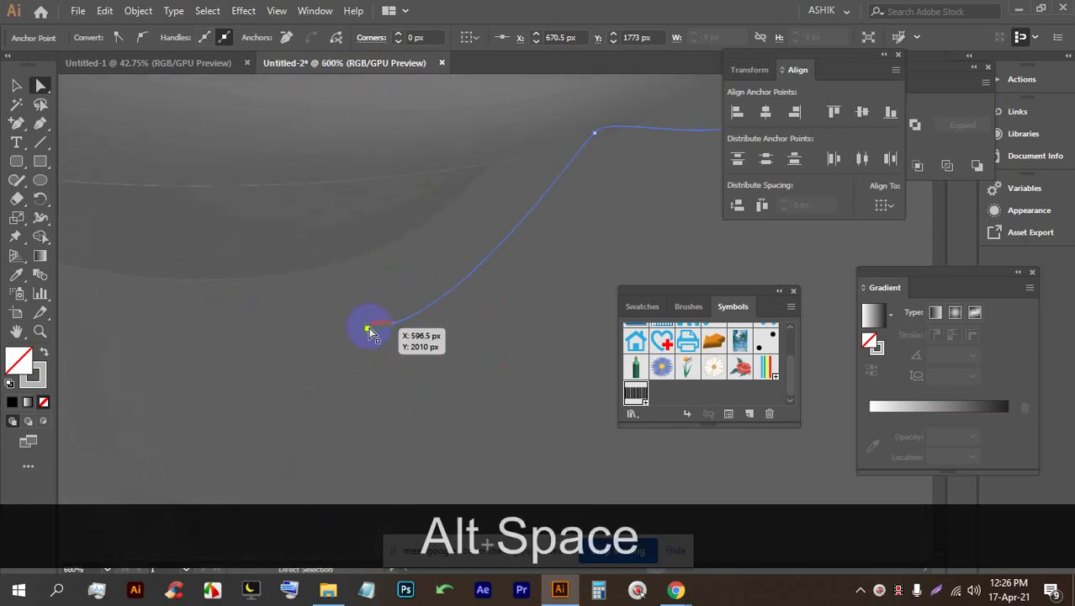
pyautogui.click(371, 331)
pyautogui.moveTo(370, 333); pyautogui.dragTo(320, 134)
pyautogui.keyDown('alt'); pyautogui.scroll(-6, 348, 194); pyautogui.keyUp('alt')
pyautogui.scroll(5, 385, 277)
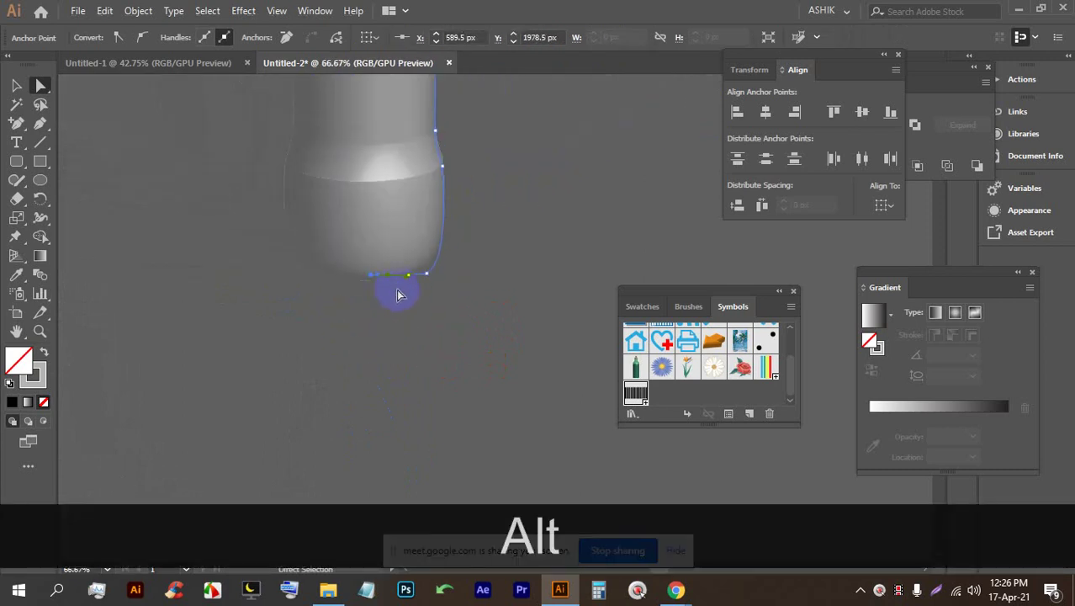
pyautogui.click(116, 137)
# Step: Examine the shading and outline of the revolved bottle's shoulder and body up close
pyautogui.keyDown('alt'); pyautogui.scroll(-2, 372, 352); pyautogui.keyUp('alt')
pyautogui.keyDown('alt'); pyautogui.scroll(3, 336, 295); pyautogui.keyUp('alt')
pyautogui.scroll(3, 347, 252)
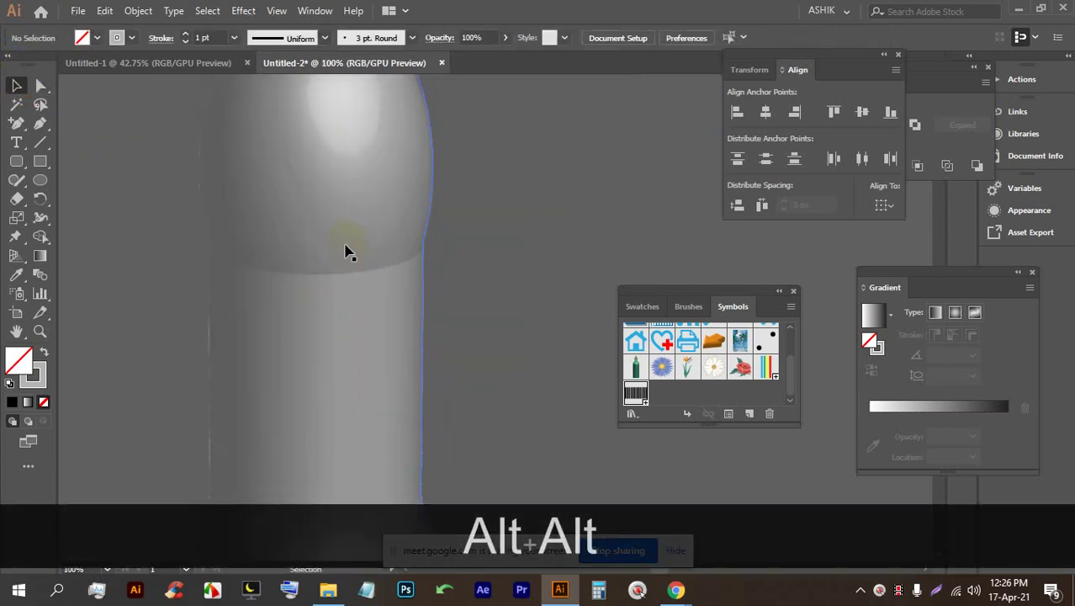
pyautogui.scroll(2, 345, 250)
pyautogui.keyDown('alt'); pyautogui.scroll(-1, 328, 241); pyautogui.keyUp('alt')
pyautogui.keyDown('alt'); pyautogui.scroll(4, 277, 233); pyautogui.keyUp('alt')
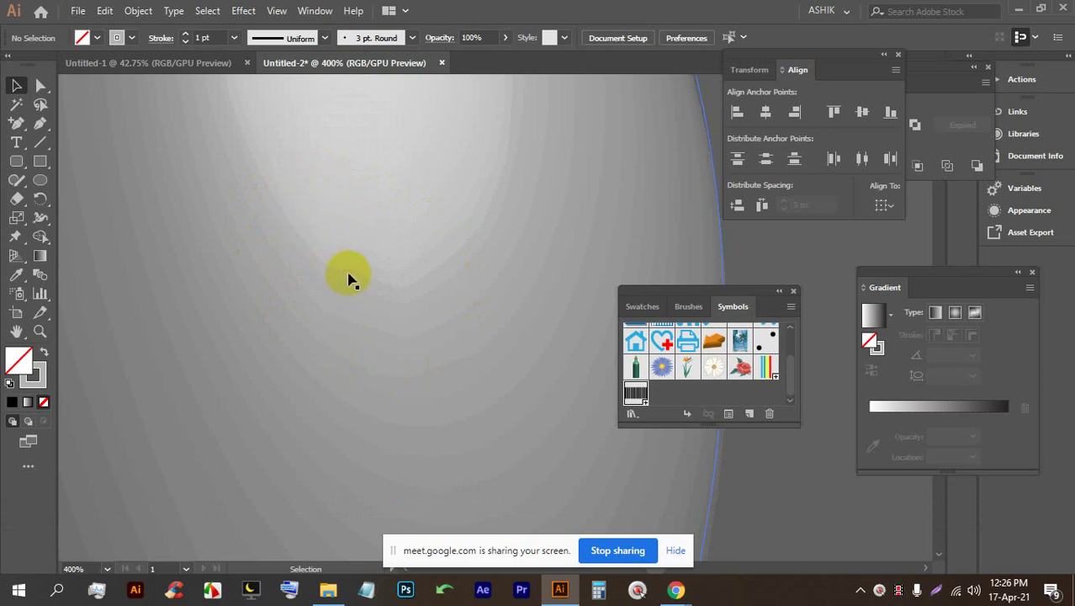
pyautogui.keyDown('alt'); pyautogui.scroll(-5, 380, 262); pyautogui.keyUp('alt')
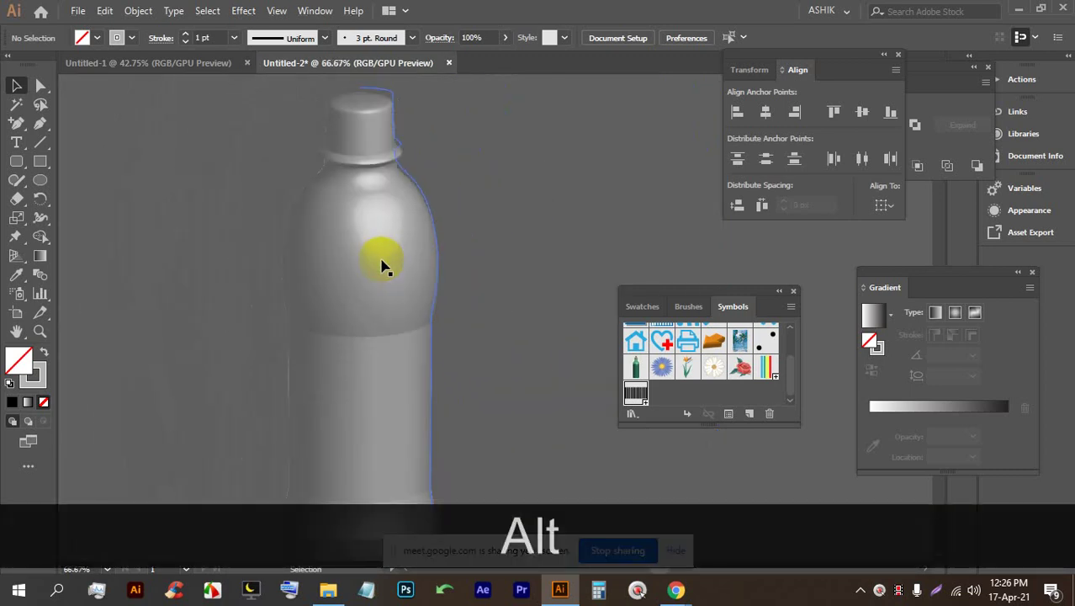
# Step: Switch to Chrome, dismiss the search-by-image prompt and look through the Illustrator 3D image results
pyautogui.moveTo(676, 589)
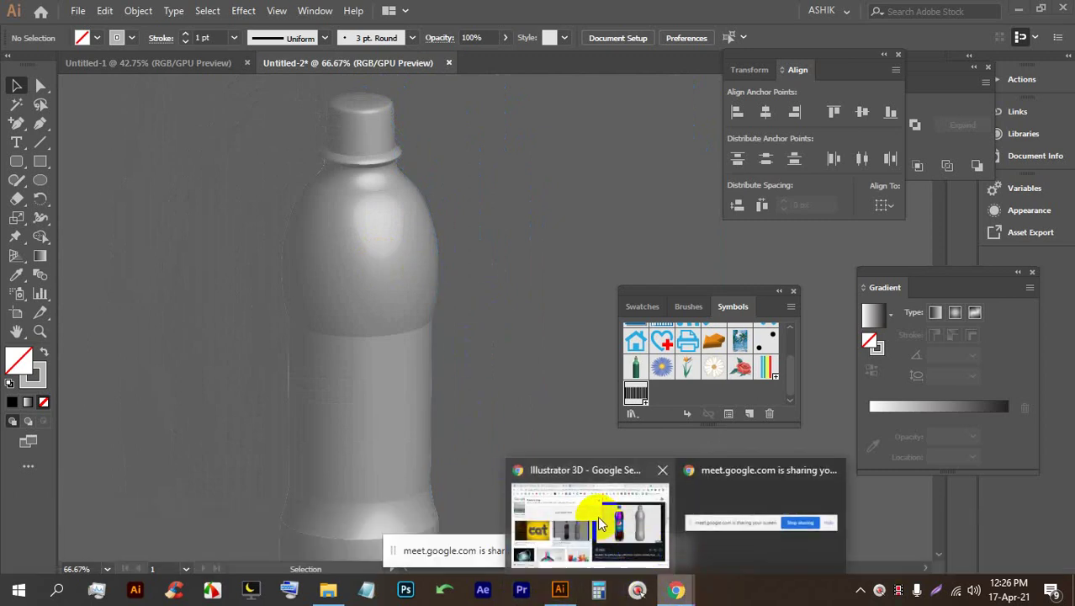
pyautogui.click(589, 511)
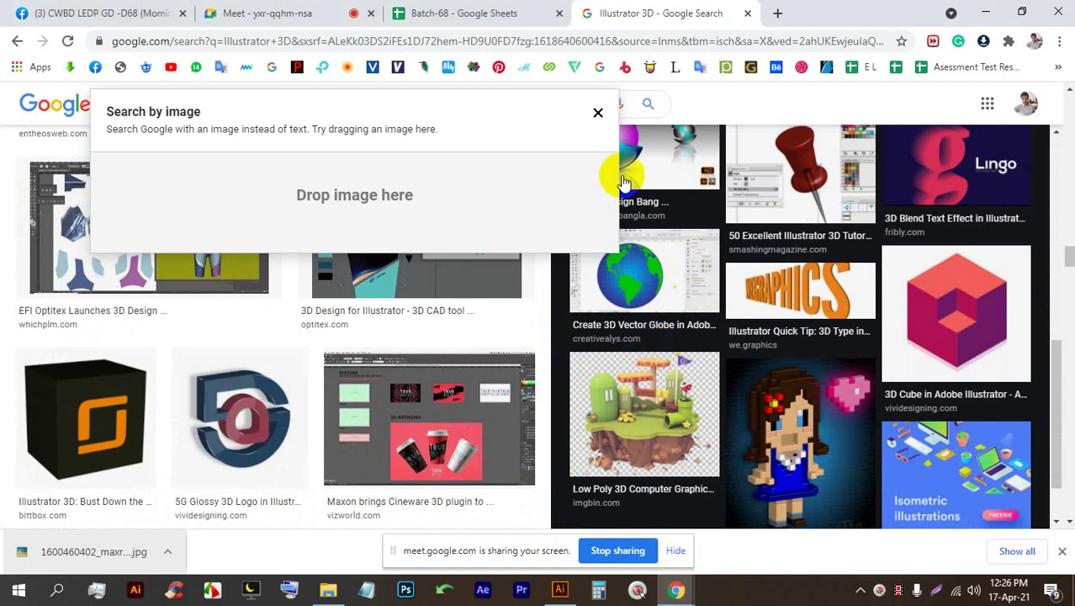
pyautogui.click(598, 112)
pyautogui.scroll(-1, 647, 355)
pyautogui.scroll(-10, 656, 357)
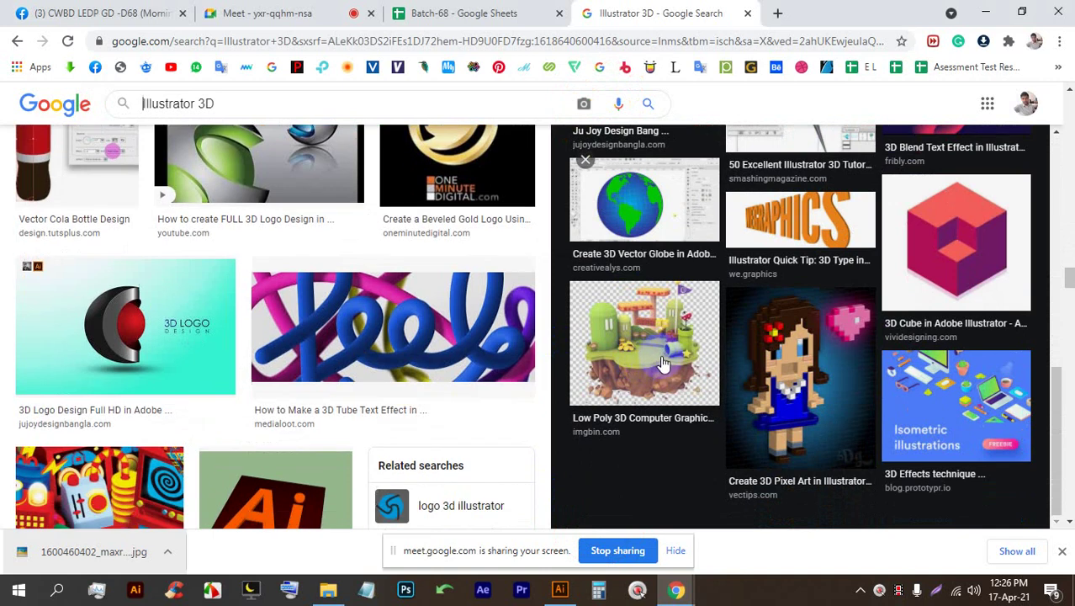
pyautogui.scroll(-10, 672, 358)
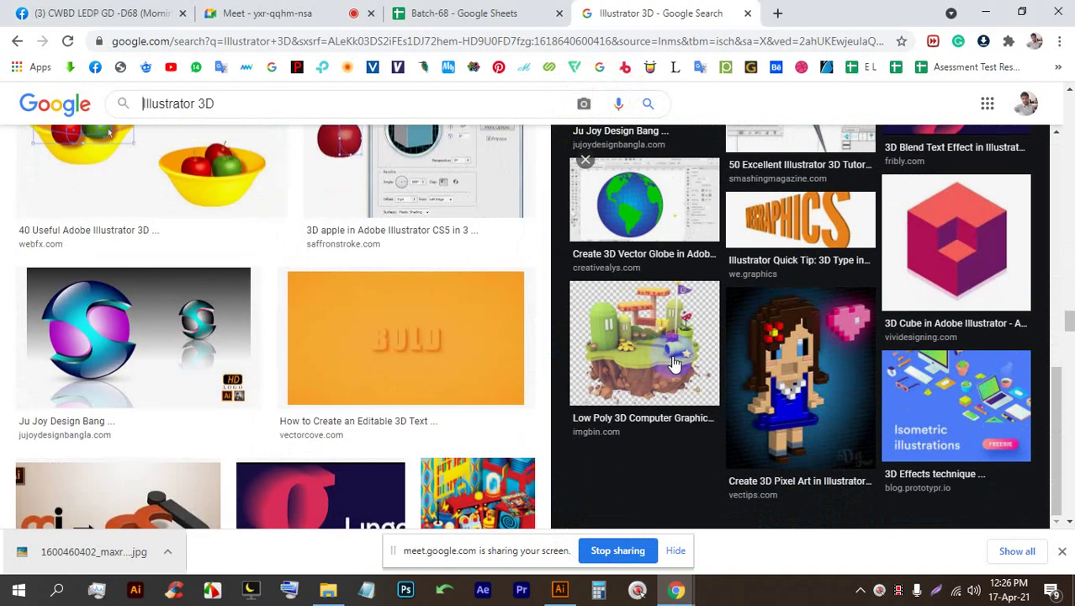
pyautogui.scroll(-10, 655, 381)
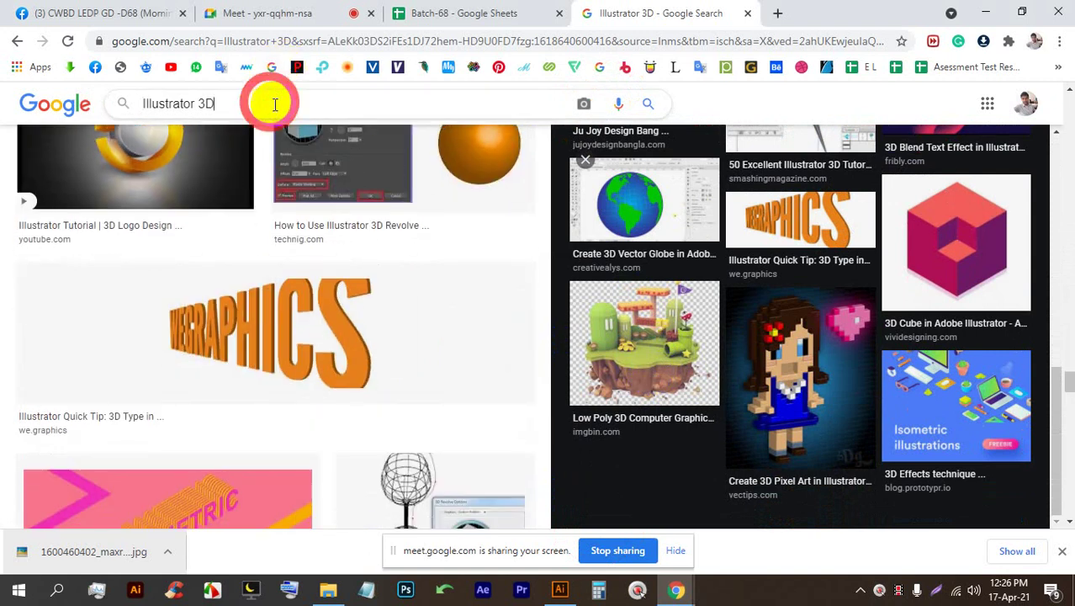
# Step: Search Google Images for "Illustrator 3D apple" and look through the results
pyautogui.write('appl')
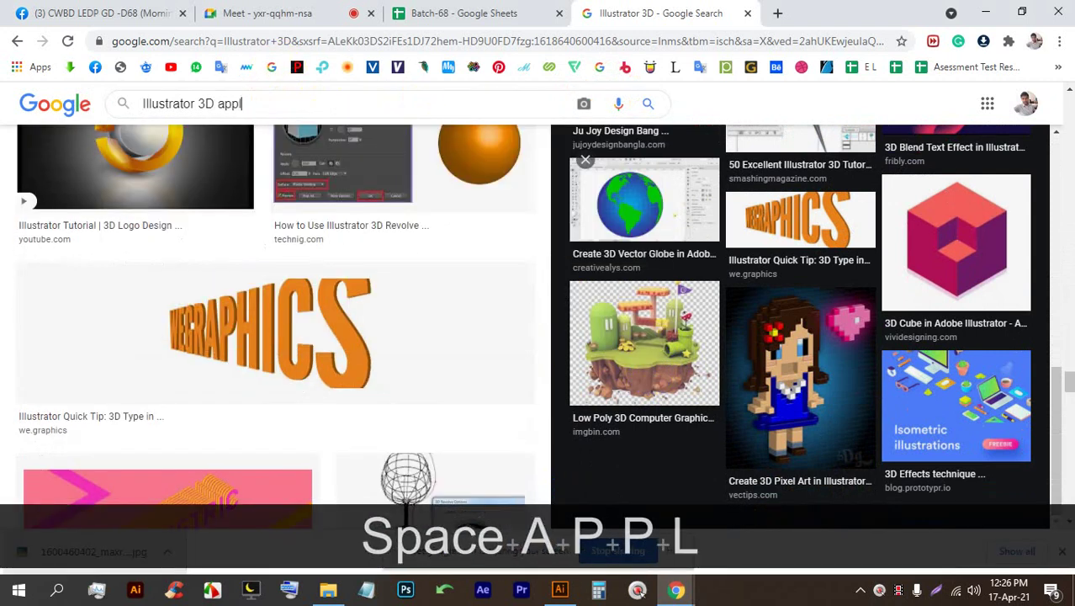
pyautogui.write('e')
pyautogui.press('Return')
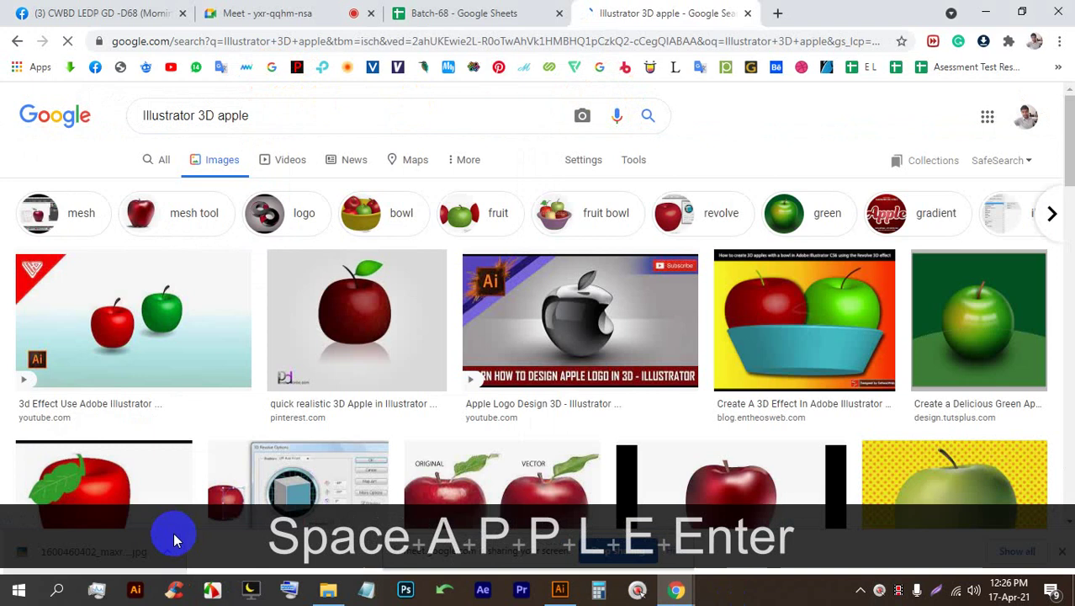
pyautogui.scroll(-3, 277, 381)
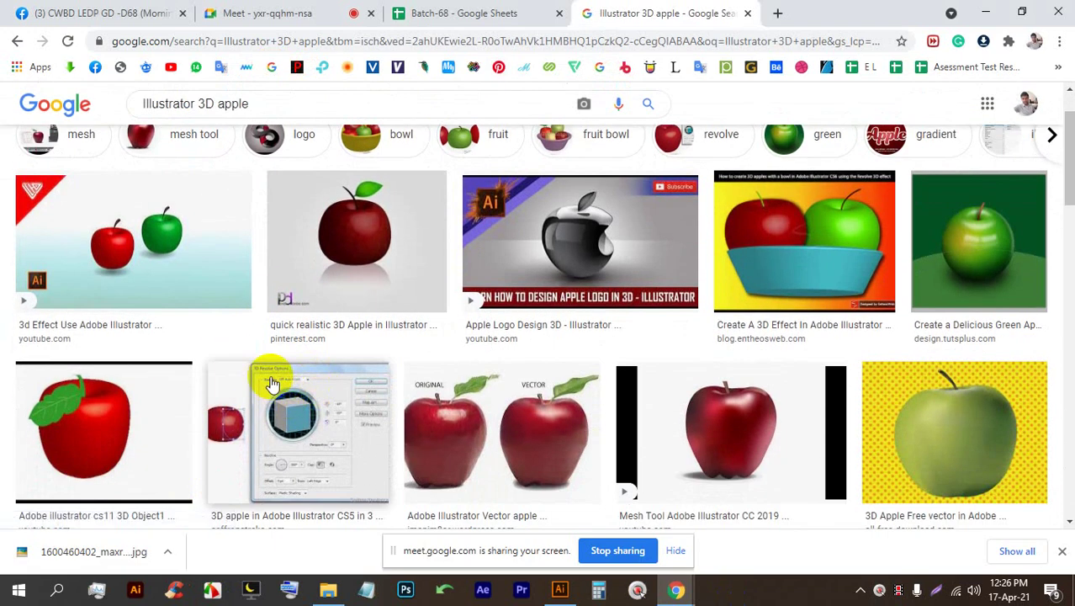
pyautogui.scroll(-5, 365, 303)
pyautogui.scroll(2, 436, 319)
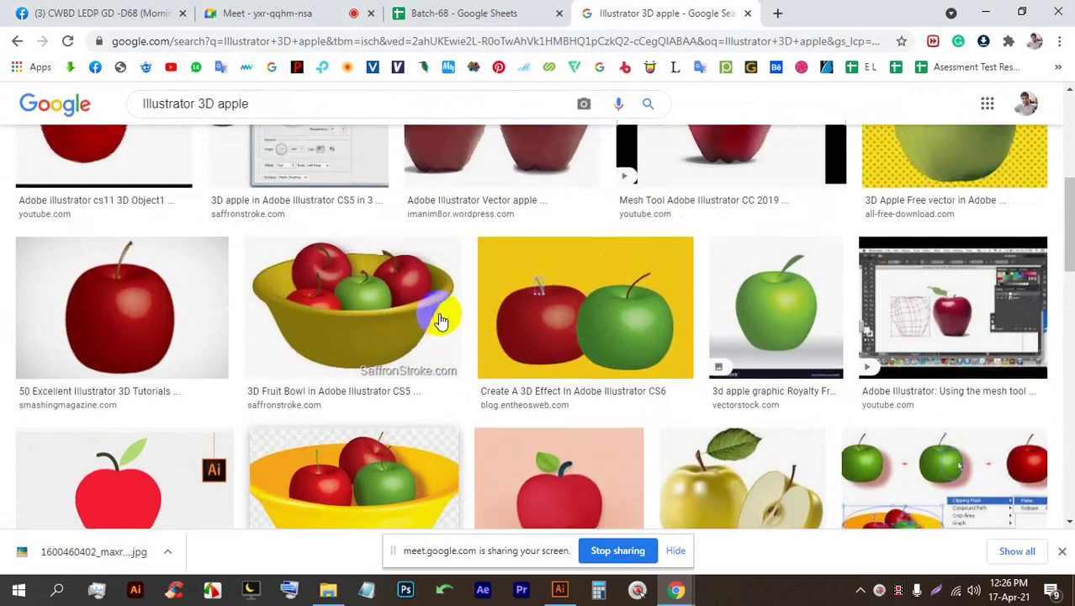
pyautogui.scroll(-3, 171, 307)
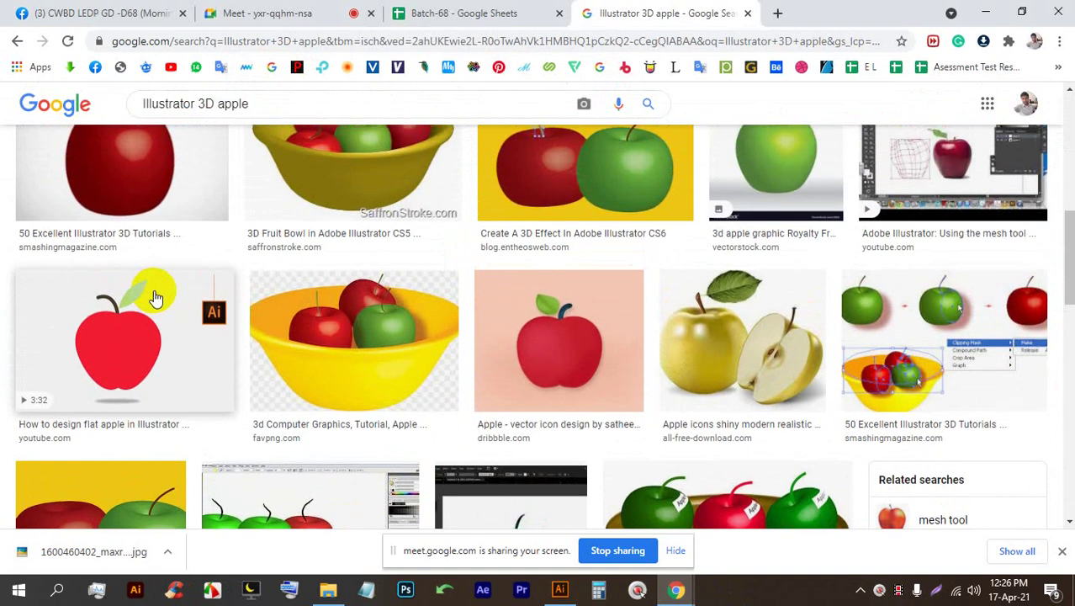
pyautogui.scroll(2, 152, 292)
# Step: Preview the red apple image from Smashing Magazine and look through its related images
pyautogui.click(112, 221)
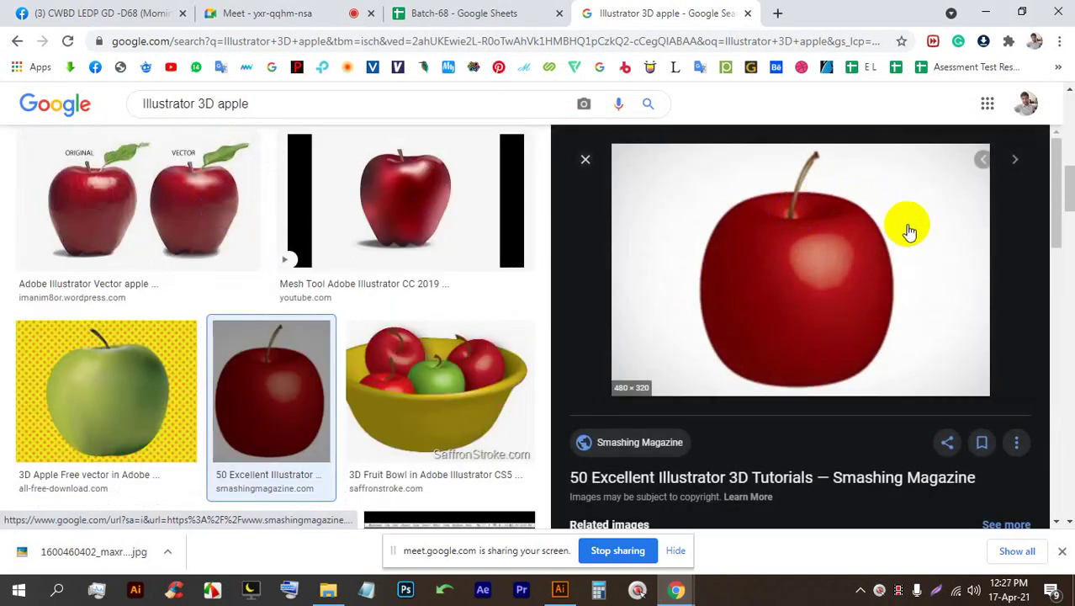
pyautogui.scroll(-5, 811, 332)
pyautogui.scroll(-6, 810, 330)
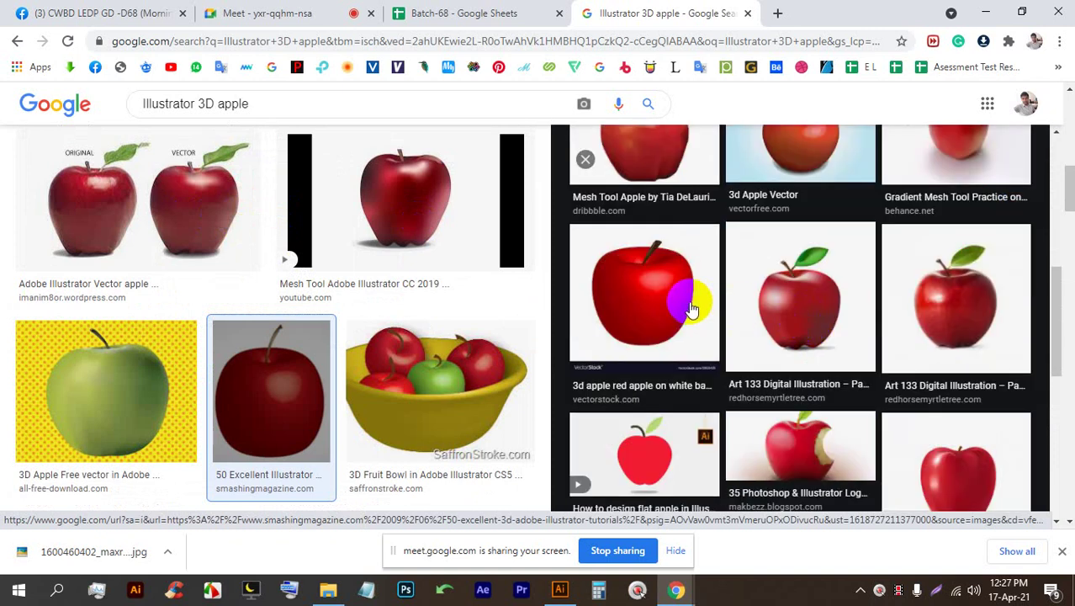
pyautogui.scroll(-5, 391, 301)
pyautogui.scroll(-10, 391, 301)
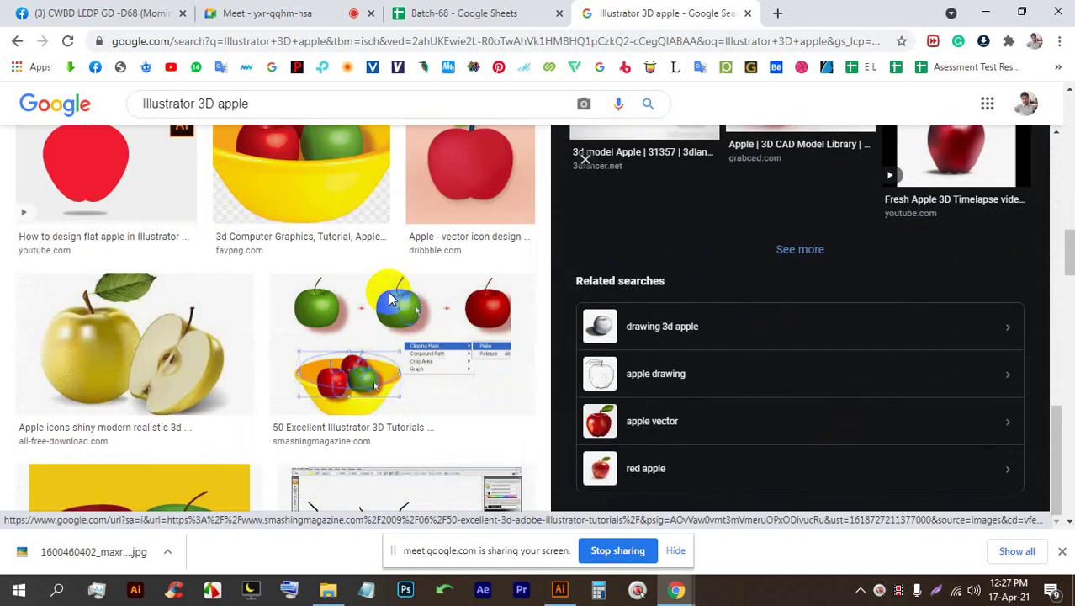
# Step: Shorten the image search to "Illustrator 3D" and run it again
pyautogui.click(242, 104)
pyautogui.press('BackSpace')
pyautogui.press('BackSpace')
pyautogui.press('BackSpace')
pyautogui.press('BackSpace')
pyautogui.press('BackSpace')
pyautogui.press('BackSpace')
pyautogui.press('Return')
# Step: Switch to Illustrator and compare the base of the Pepsi bottle photo with the grey bottle beside it
pyautogui.moveTo(648, 381); pyautogui.dragTo(552, 596)
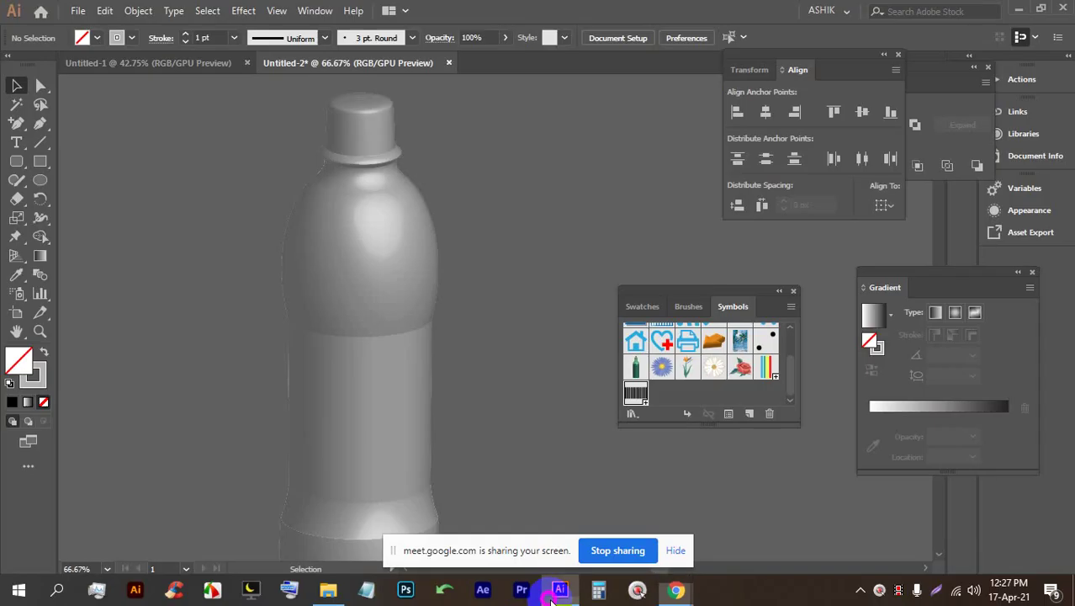
pyautogui.scroll(-3, 403, 241)
pyautogui.scroll(-3, 417, 336)
pyautogui.scroll(2, 480, 228)
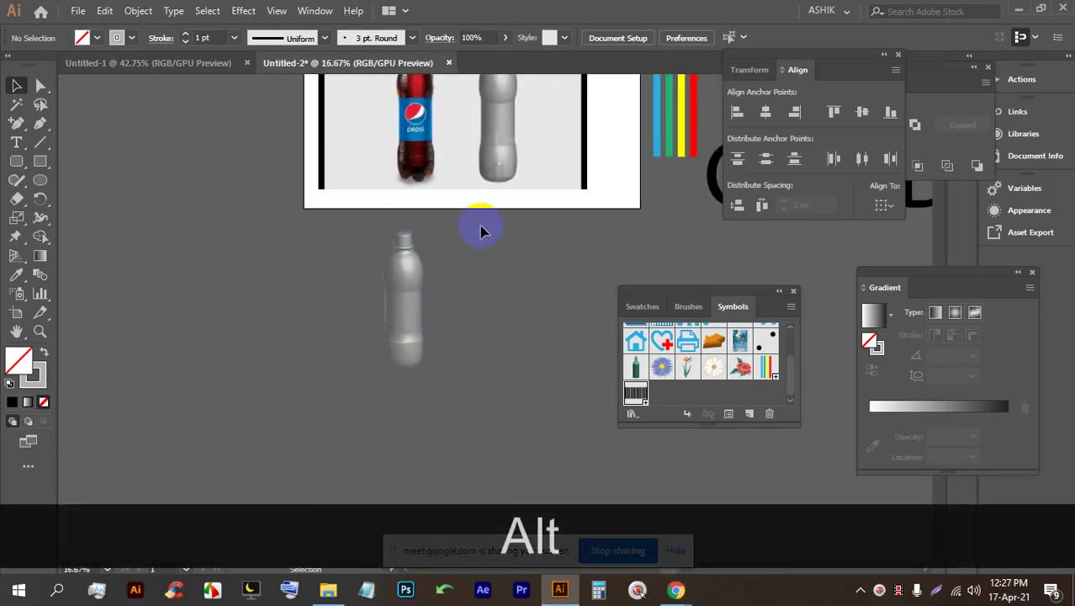
pyautogui.scroll(4, 526, 218)
pyautogui.scroll(2, 328, 294)
pyautogui.scroll(3, 324, 354)
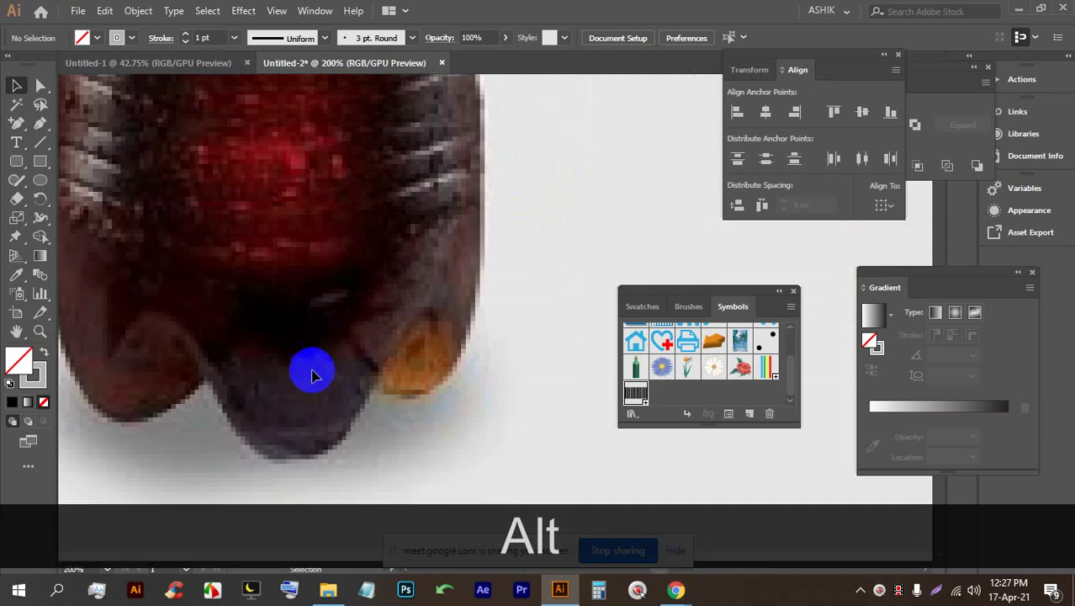
pyautogui.scroll(-3, 244, 368)
pyautogui.moveTo(612, 384); pyautogui.dragTo(396, 360)
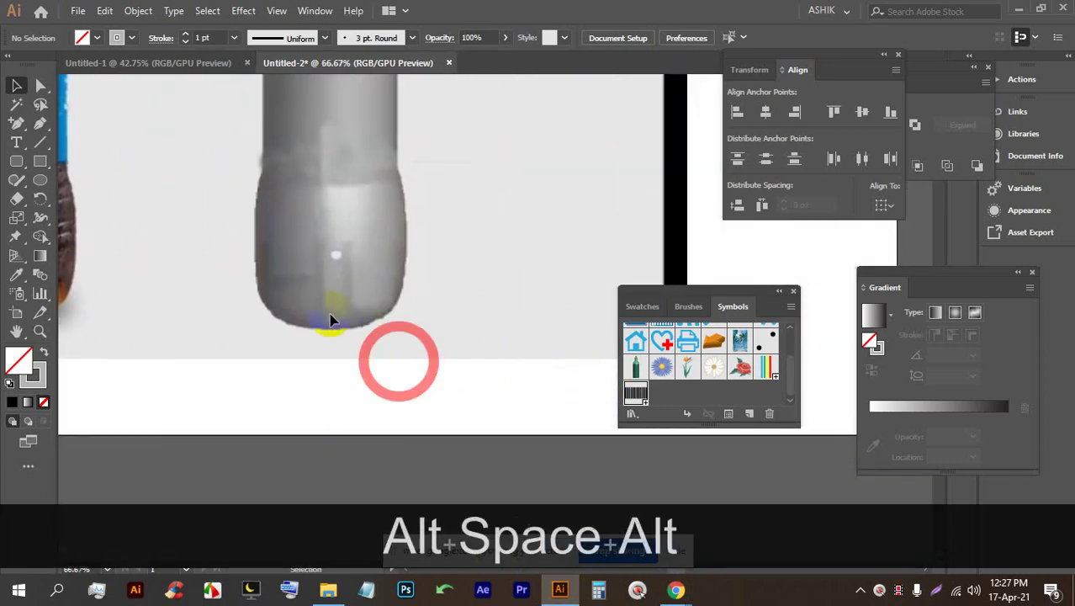
pyautogui.scroll(2, 282, 334)
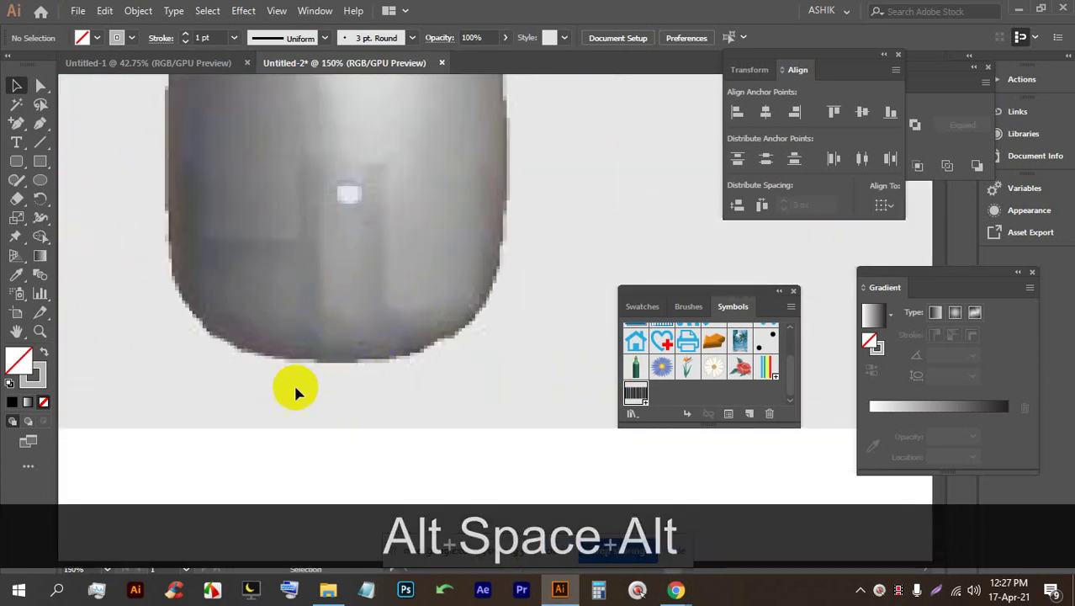
pyautogui.scroll(-4, 367, 368)
pyautogui.scroll(-3, 353, 503)
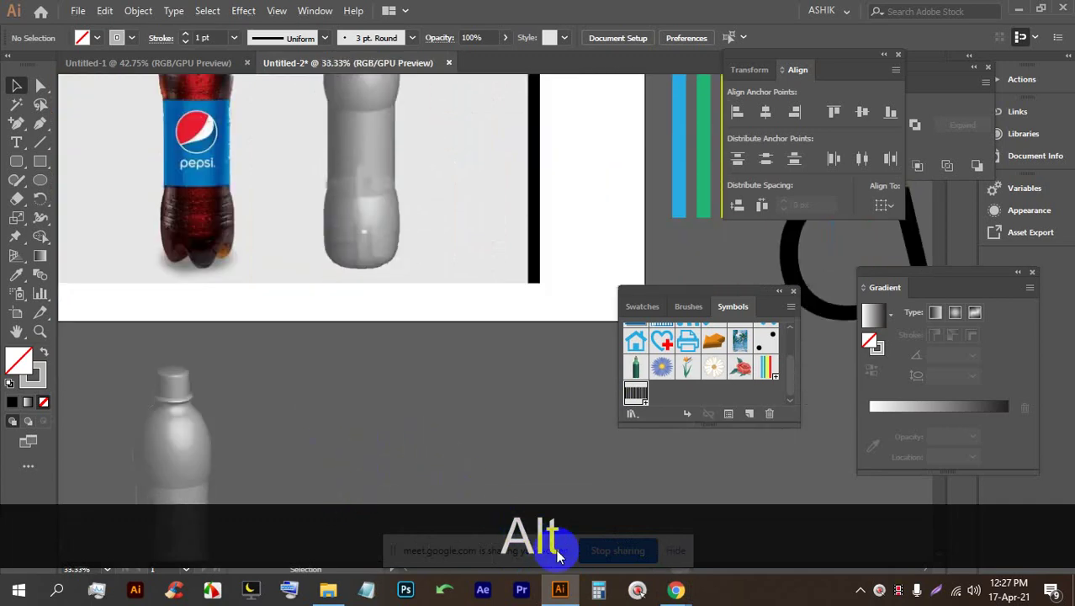
# Step: Switch to Chrome and look through the Illustrator 3D image results for another object to model
pyautogui.moveTo(676, 589)
pyautogui.click(581, 513)
pyautogui.scroll(-10, 345, 349)
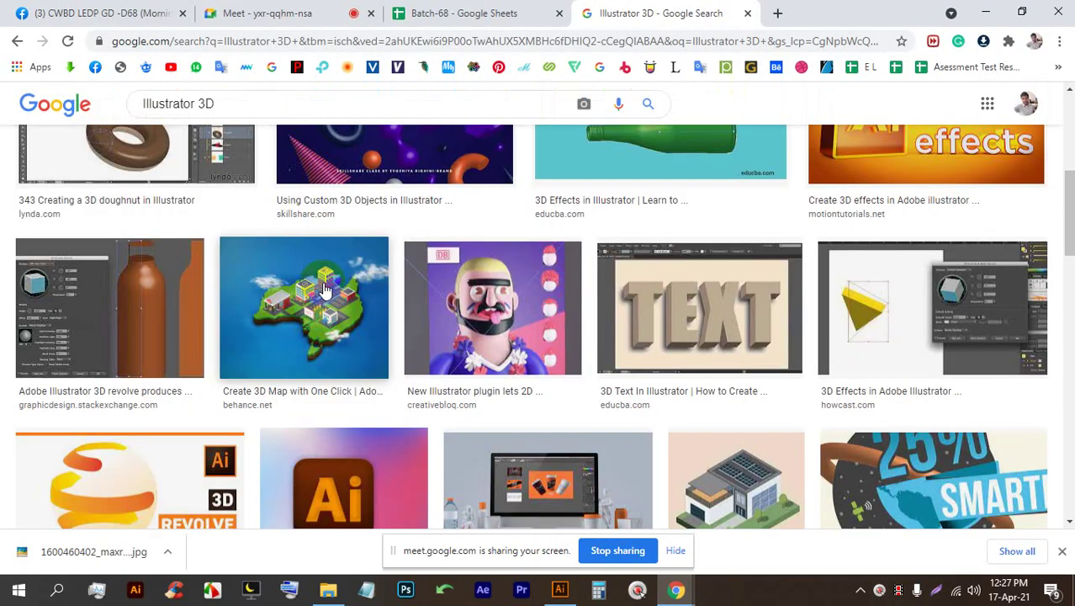
pyautogui.scroll(5, 372, 270)
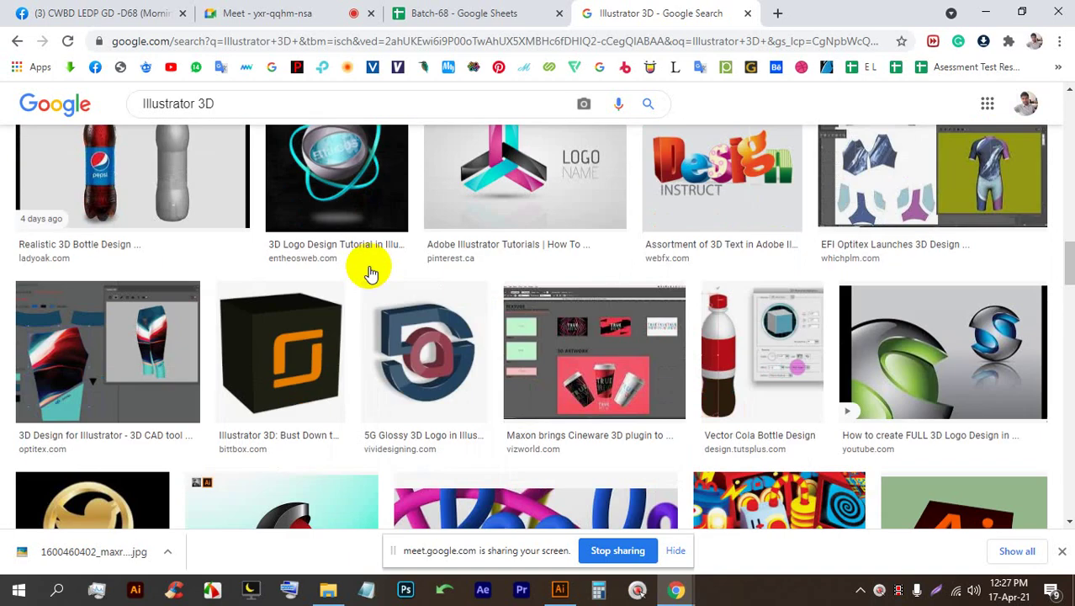
pyautogui.scroll(-6, 372, 270)
pyautogui.scroll(-2, 662, 269)
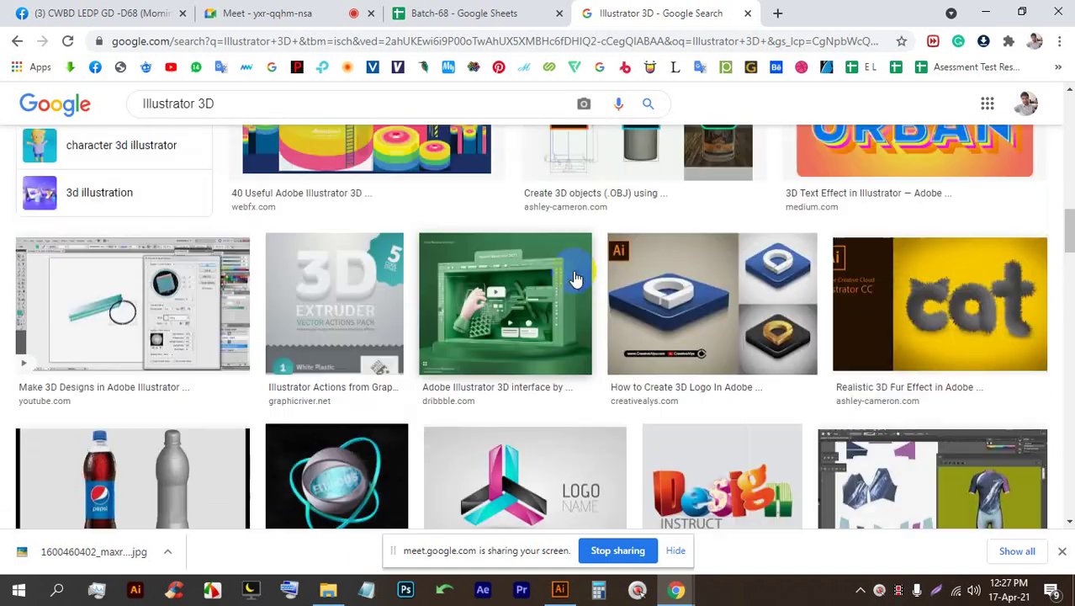
pyautogui.scroll(5, 662, 271)
# Step: Preview the blue wine glass image from Designmodo, check its related images and copy the glass image
pyautogui.click(732, 263)
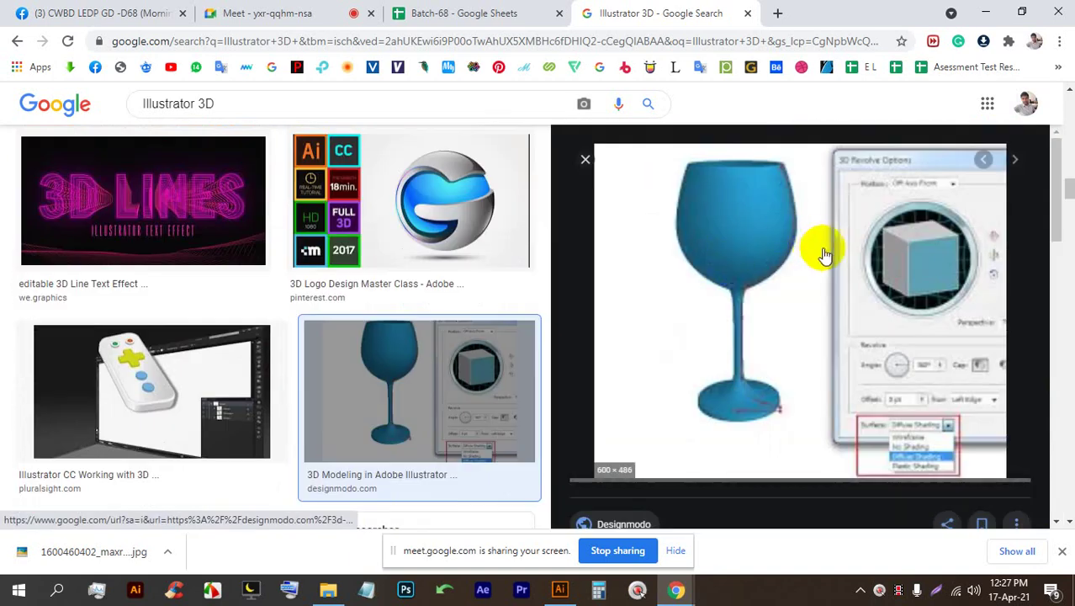
pyautogui.scroll(-8, 824, 255)
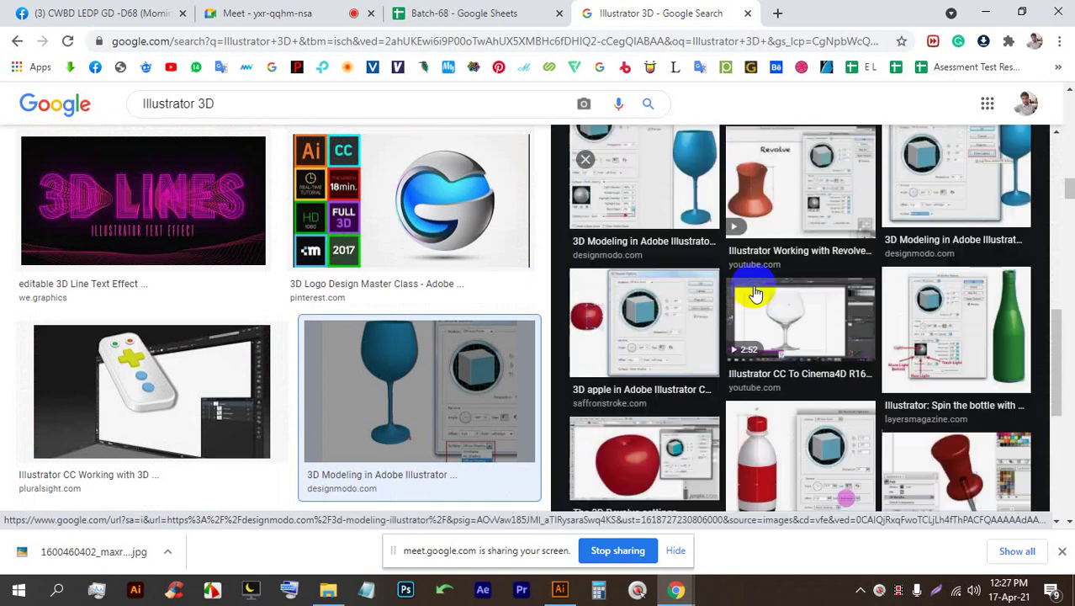
pyautogui.scroll(8, 765, 277)
pyautogui.rightClick(757, 214)
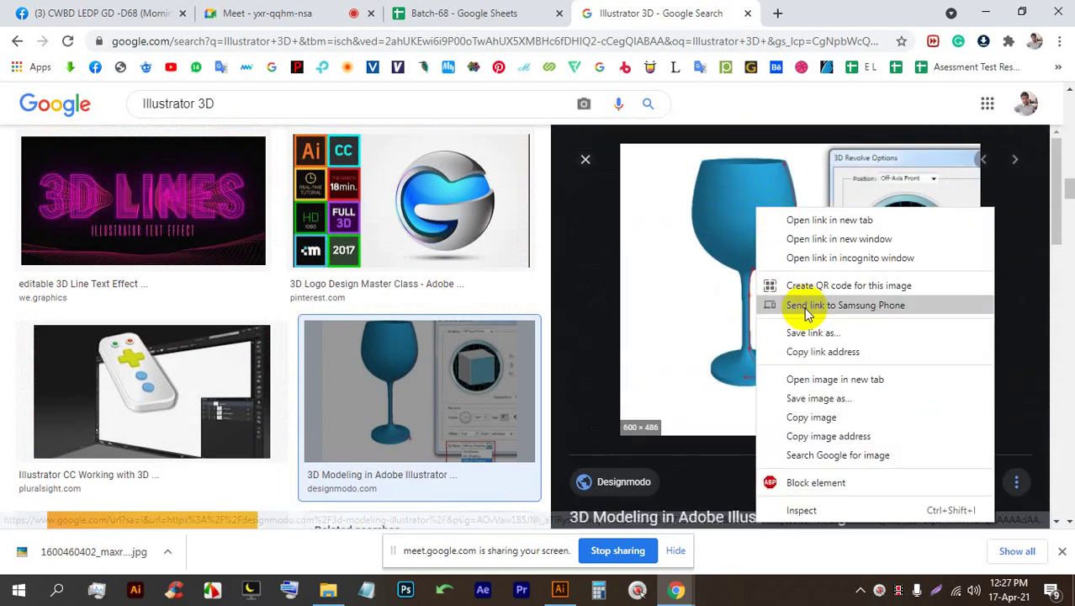
pyautogui.click(808, 412)
# Step: Switch to Illustrator and paste the copied wine glass image into the Untitled-2 document
pyautogui.click(561, 589)
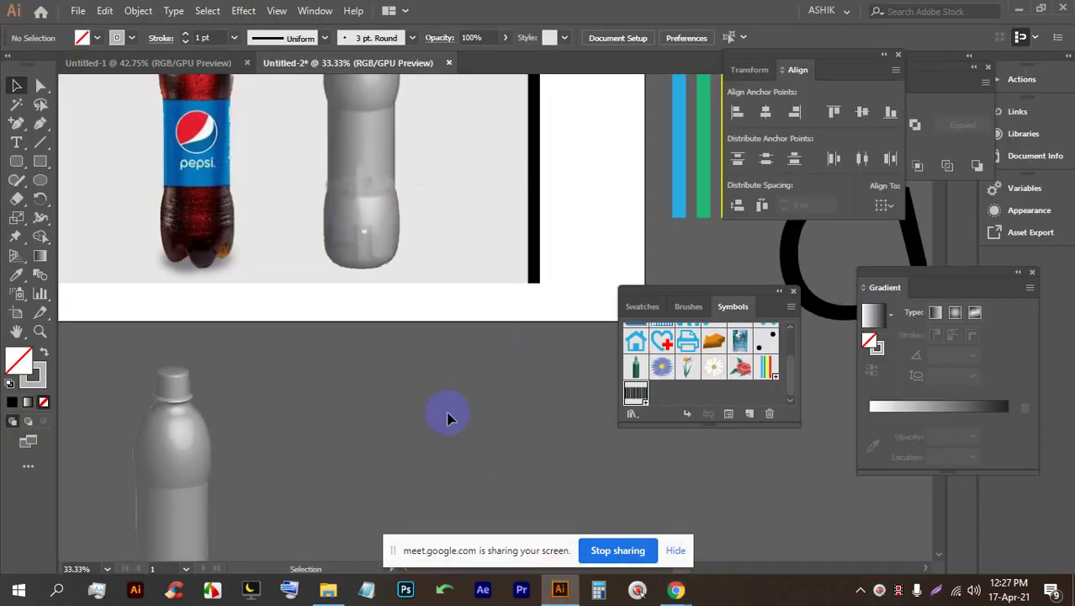
pyautogui.hotkey('ctrl', 'v')
pyautogui.scroll(-3, 444, 370)
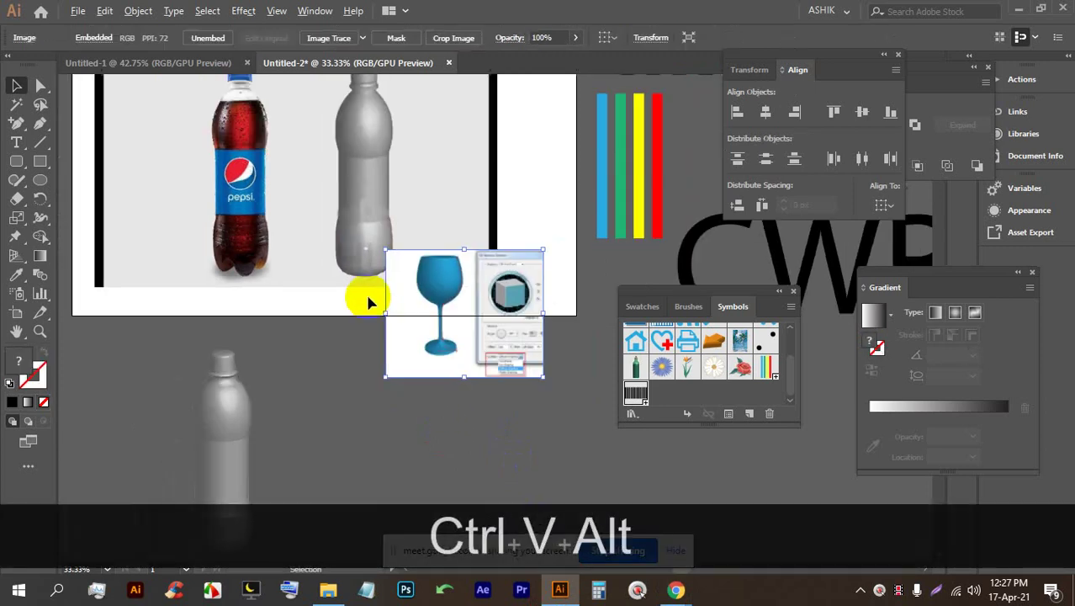
pyautogui.scroll(7, 408, 370)
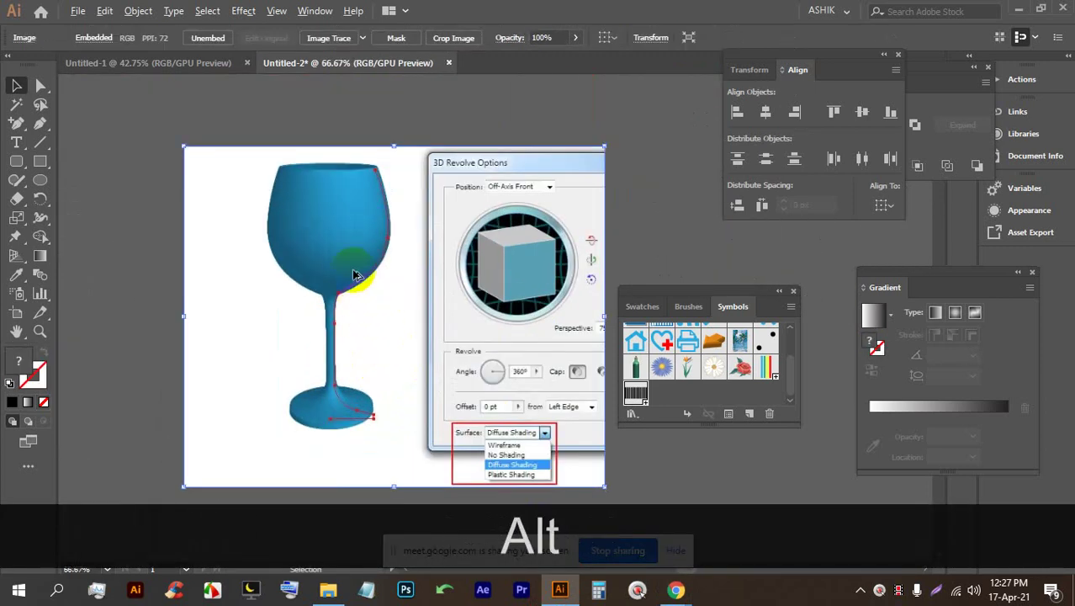
# Step: Trace the right-hand profile of the wine glass with the Pen tool, from the rim down the bowl and stem to the base
pyautogui.scroll(-2, 324, 236)
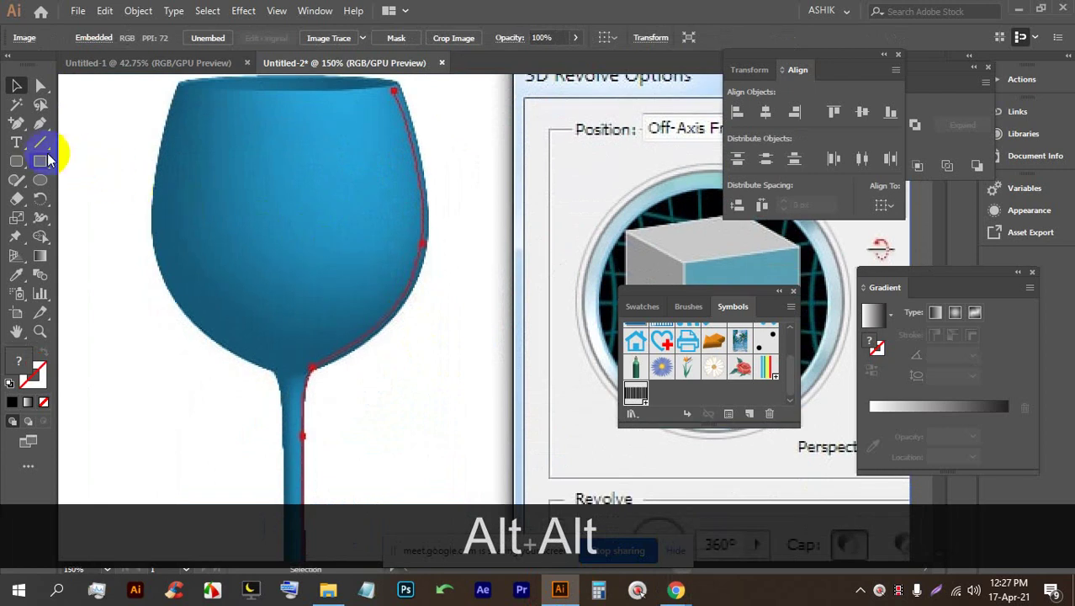
pyautogui.click(41, 123)
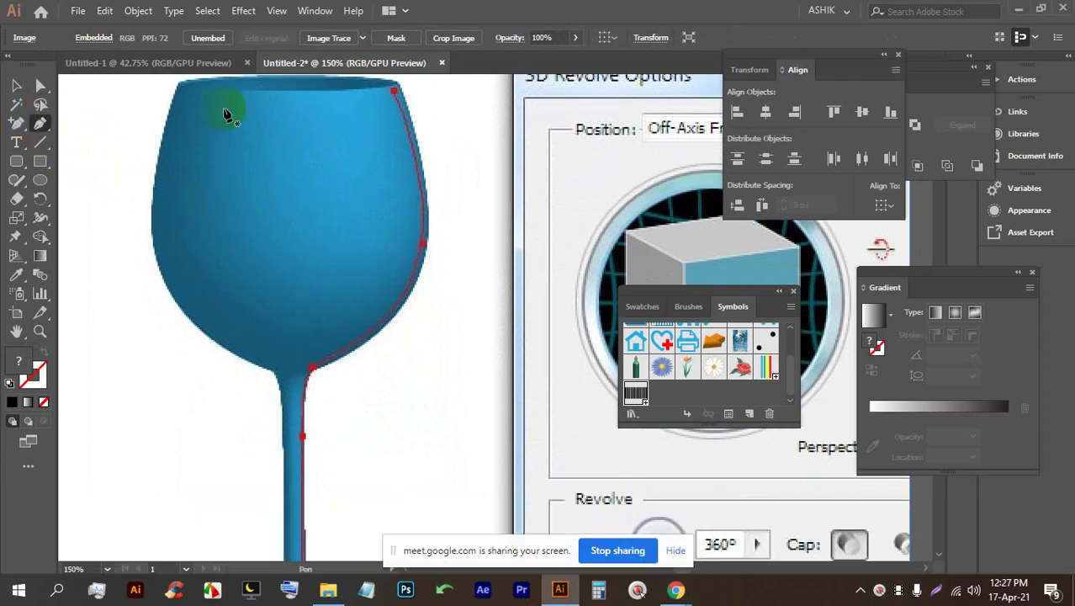
pyautogui.click(394, 90)
pyautogui.moveTo(414, 276); pyautogui.dragTo(431, 187)
pyautogui.press('alt')
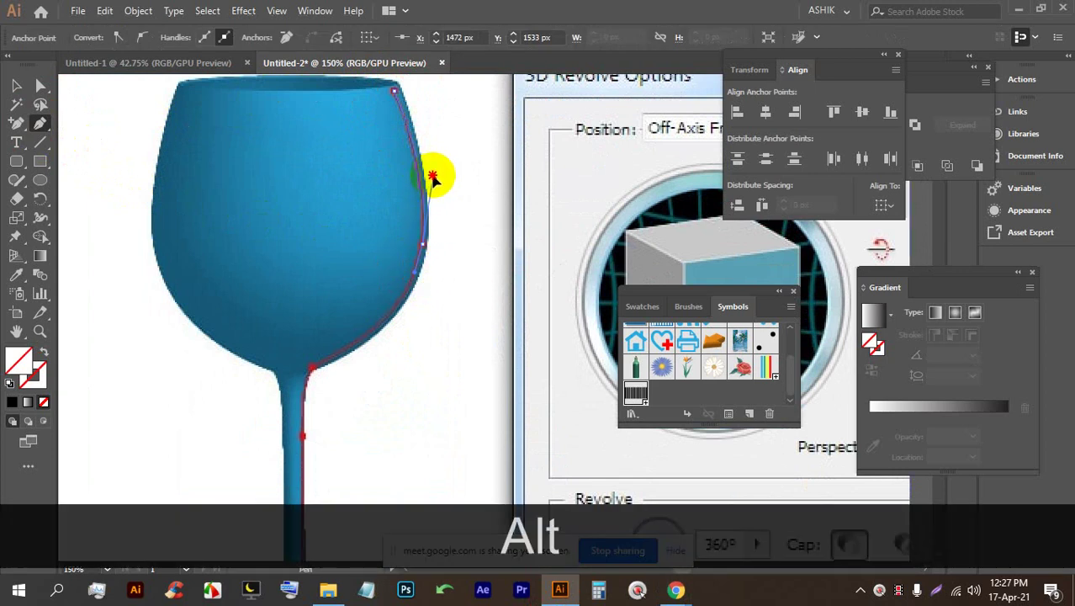
pyautogui.scroll(1, 316, 385)
pyautogui.moveTo(331, 324); pyautogui.dragTo(224, 147)
pyautogui.moveTo(229, 316); pyautogui.dragTo(271, 386)
pyautogui.press('alt')
pyautogui.moveTo(341, 410)
pyautogui.mouseDown()
pyautogui.moveTo(340, 400)
pyautogui.moveTo(342, 410)
pyautogui.mouseUp()
pyautogui.moveTo(212, 415)
pyautogui.mouseDown()
pyautogui.moveTo(227, 425)
pyautogui.moveTo(214, 419)
pyautogui.mouseUp()
# Step: Move the traced profile path off the glass to the empty area right of the reference image
pyautogui.click(16, 85)
pyautogui.scroll(-3, 228, 290)
pyautogui.moveTo(223, 237); pyautogui.dragTo(334, 271)
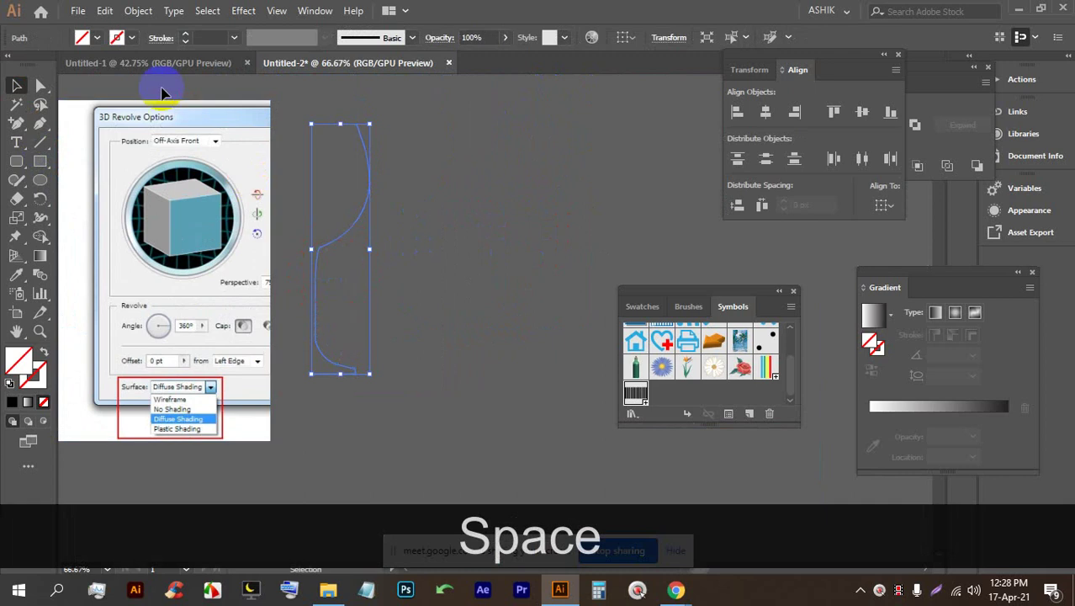
# Step: Give the profile path a 0.75 pt stroke, shift it farther from the reference image and open its stroke colour choices
pyautogui.click(186, 36)
pyautogui.scroll(-2, 455, 268)
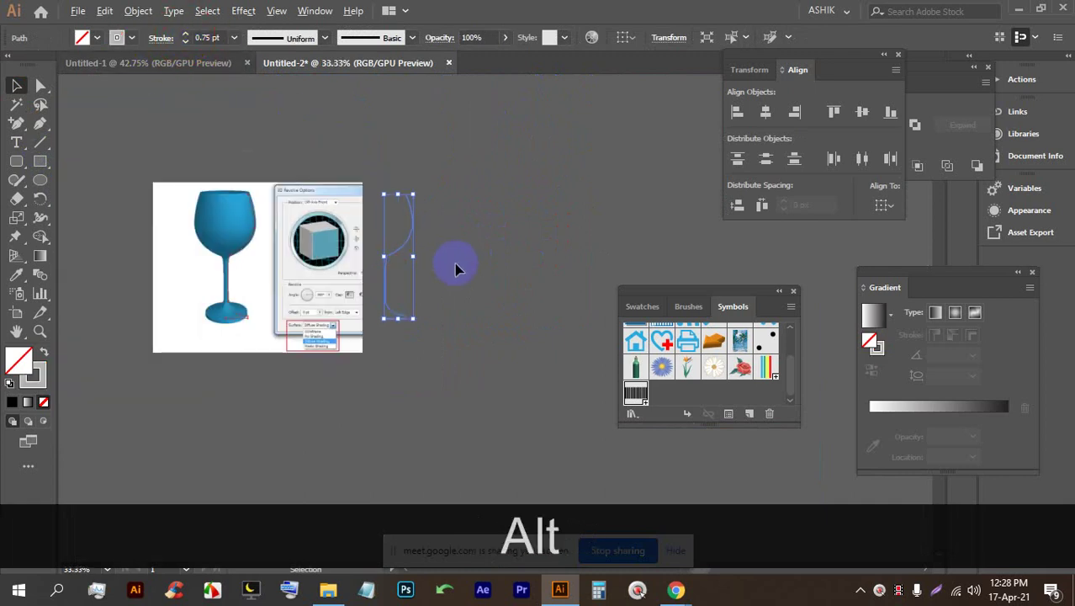
pyautogui.moveTo(400, 253); pyautogui.dragTo(445, 249)
pyautogui.click(120, 37)
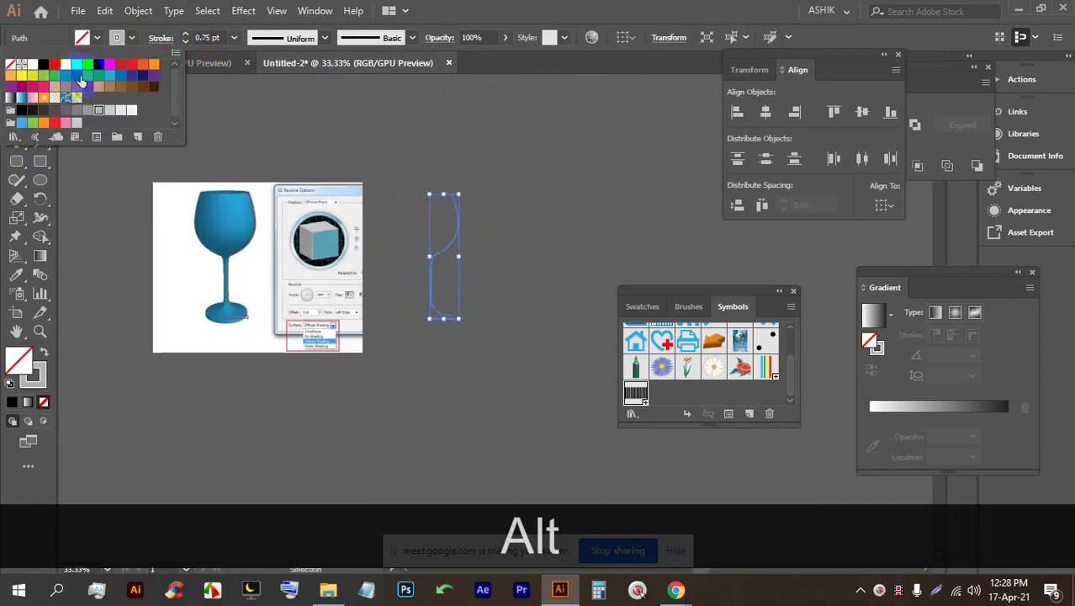
# Step: Set the stroke colour of the selected glass profile to light blue
pyautogui.click(113, 74)
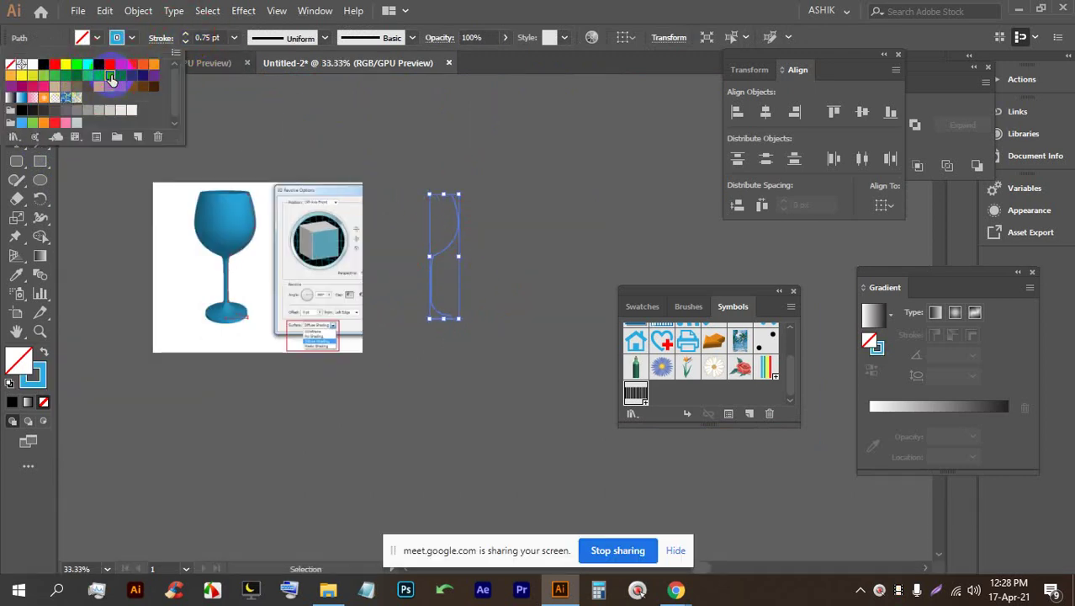
# Step: Apply a 3D Revolve to the glass profile with a freely turned custom rotation, checking it in the preview
pyautogui.click(249, 13)
pyautogui.moveTo(294, 102)
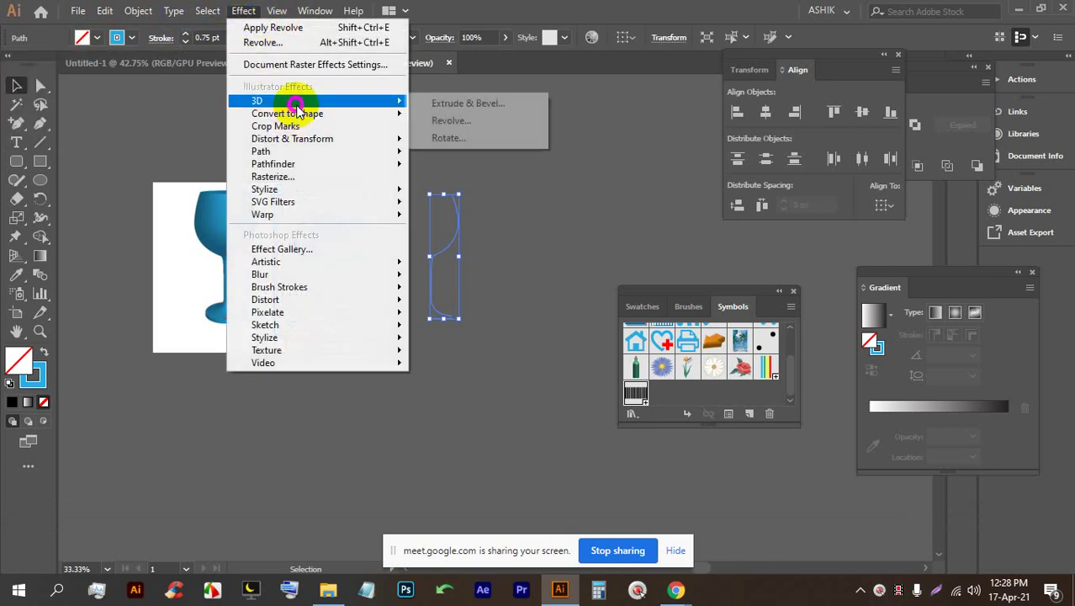
pyautogui.click(482, 122)
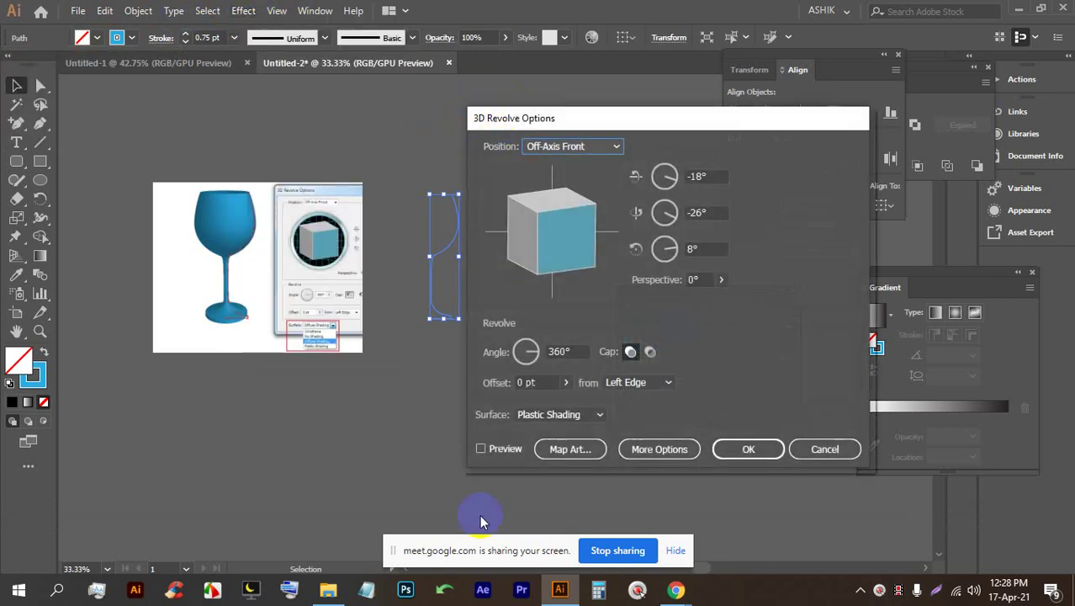
pyautogui.click(481, 448)
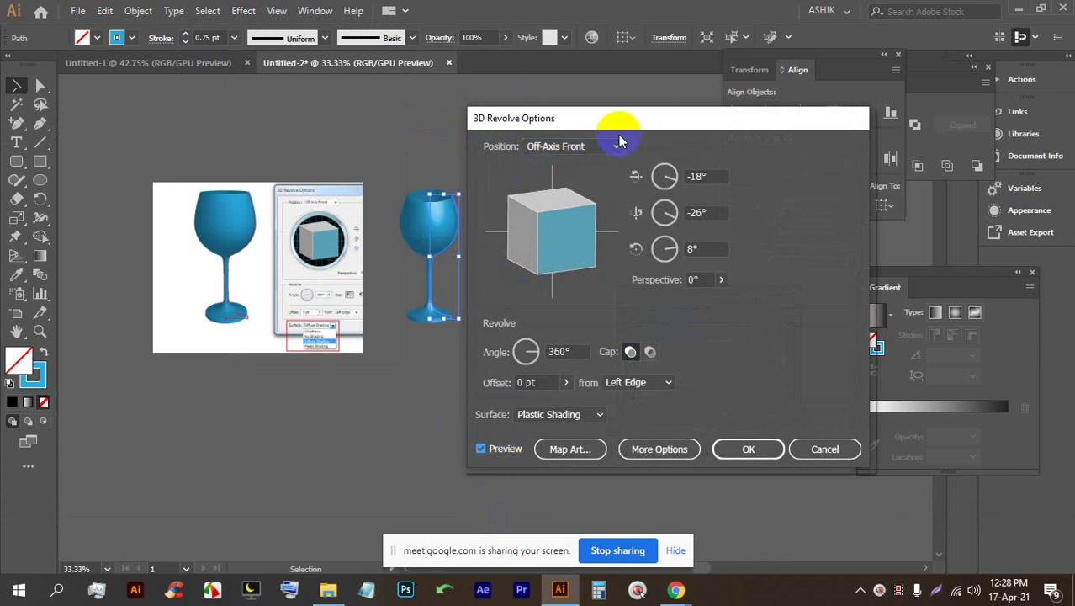
pyautogui.moveTo(626, 127); pyautogui.dragTo(745, 125)
pyautogui.moveTo(683, 232); pyautogui.dragTo(684, 266)
pyautogui.click(870, 445)
pyautogui.click(486, 394)
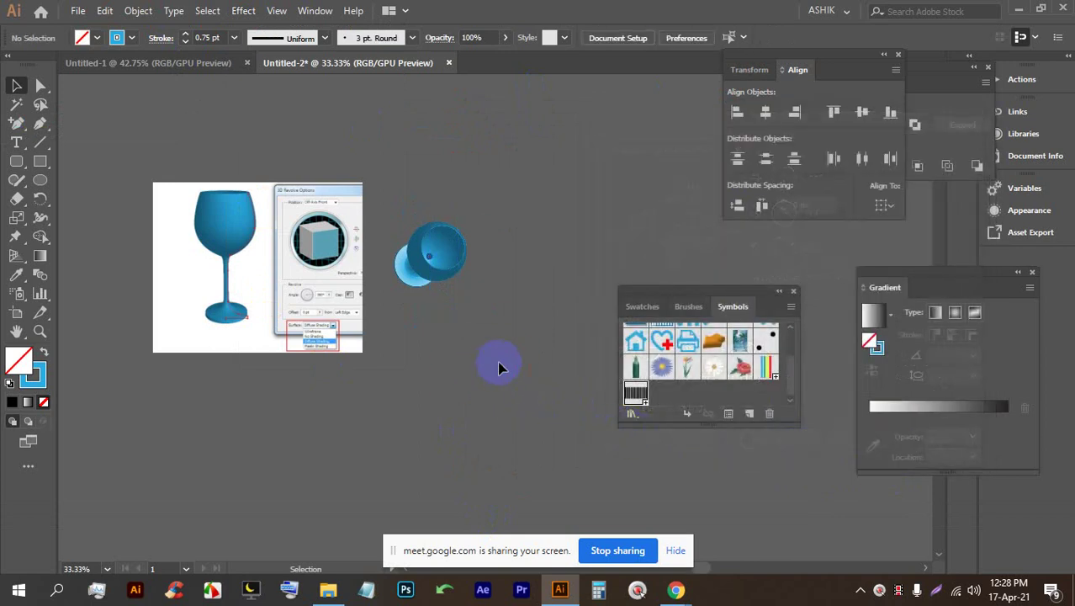
# Step: Inspect the revolved glass up close and undo the 3D Revolve
pyautogui.scroll(3, 497, 336)
pyautogui.moveTo(456, 286); pyautogui.dragTo(465, 358)
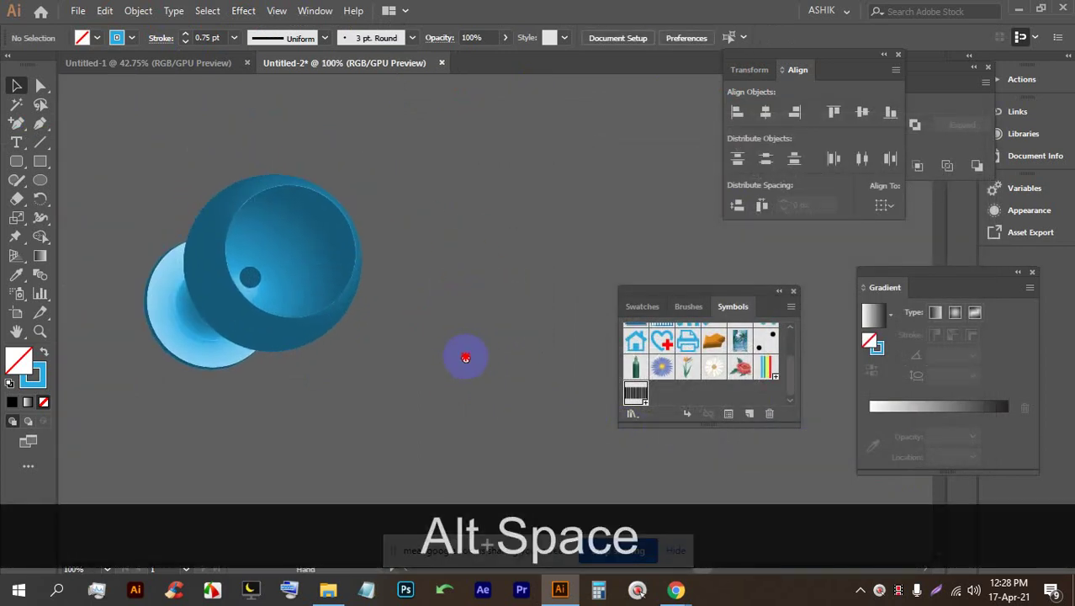
pyautogui.hotkey('ctrl', 'z')
# Step: Start a 3D Revolve on the glass profile with the preview on and the additional lighting options shown
pyautogui.scroll(-2, 397, 328)
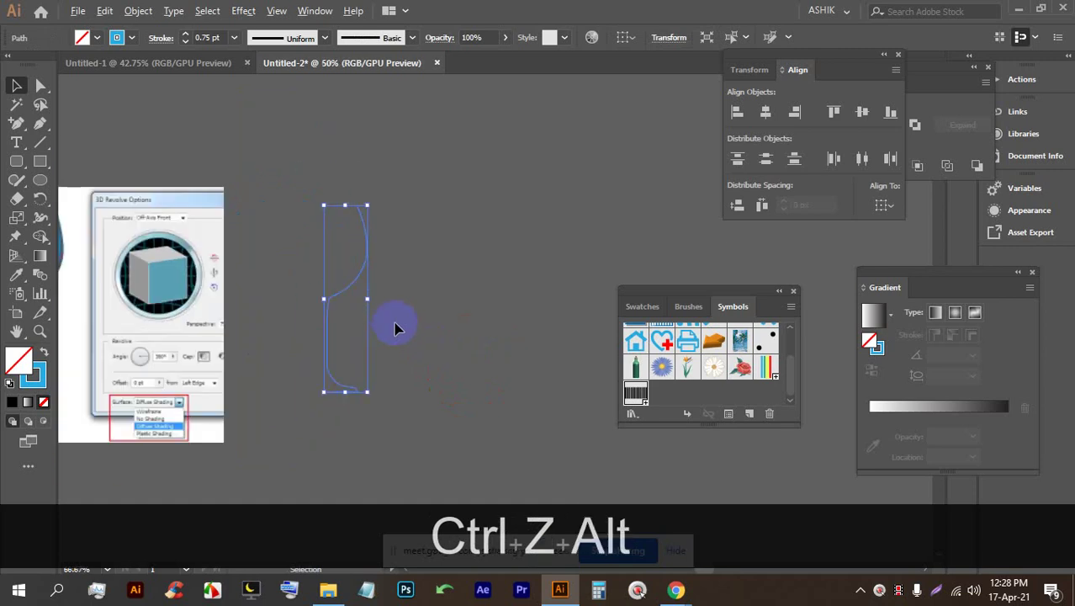
pyautogui.moveTo(498, 344); pyautogui.dragTo(479, 301)
pyautogui.moveTo(403, 350); pyautogui.dragTo(309, 221)
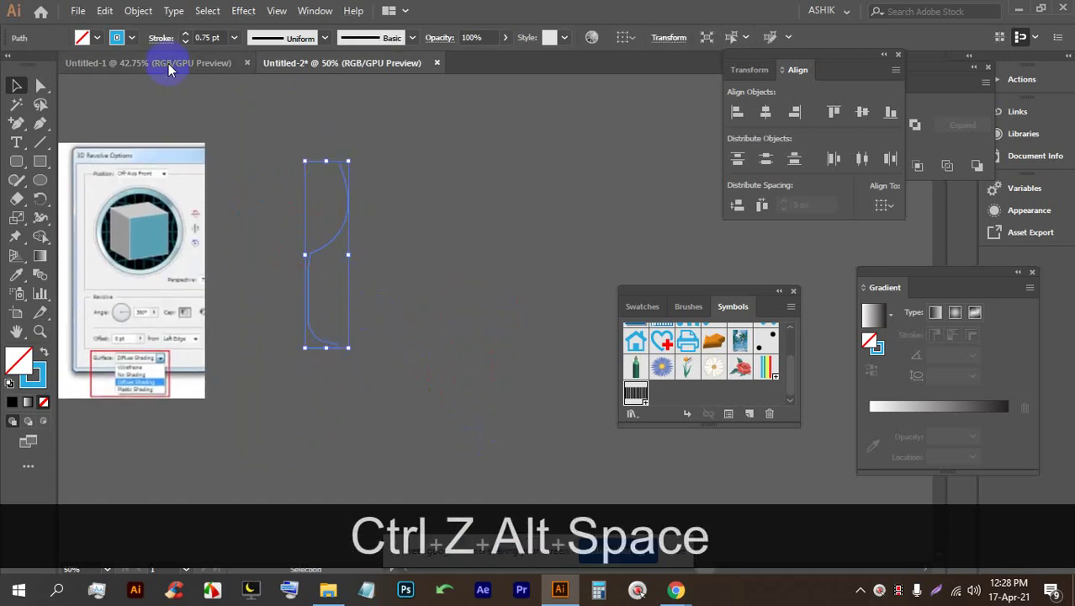
pyautogui.click(242, 12)
pyautogui.moveTo(265, 101)
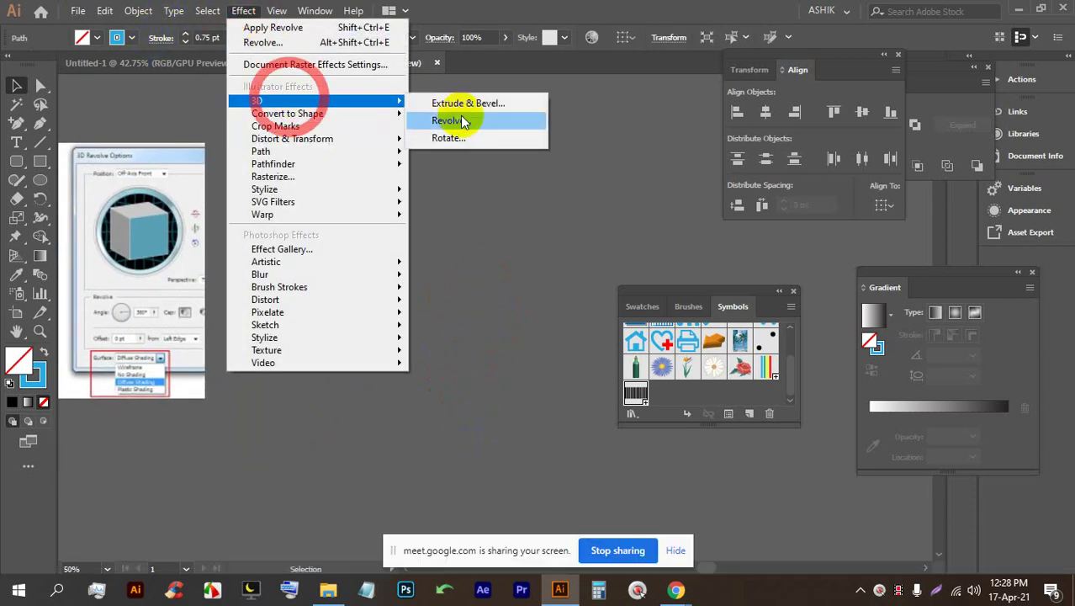
pyautogui.click(467, 123)
pyautogui.click(602, 445)
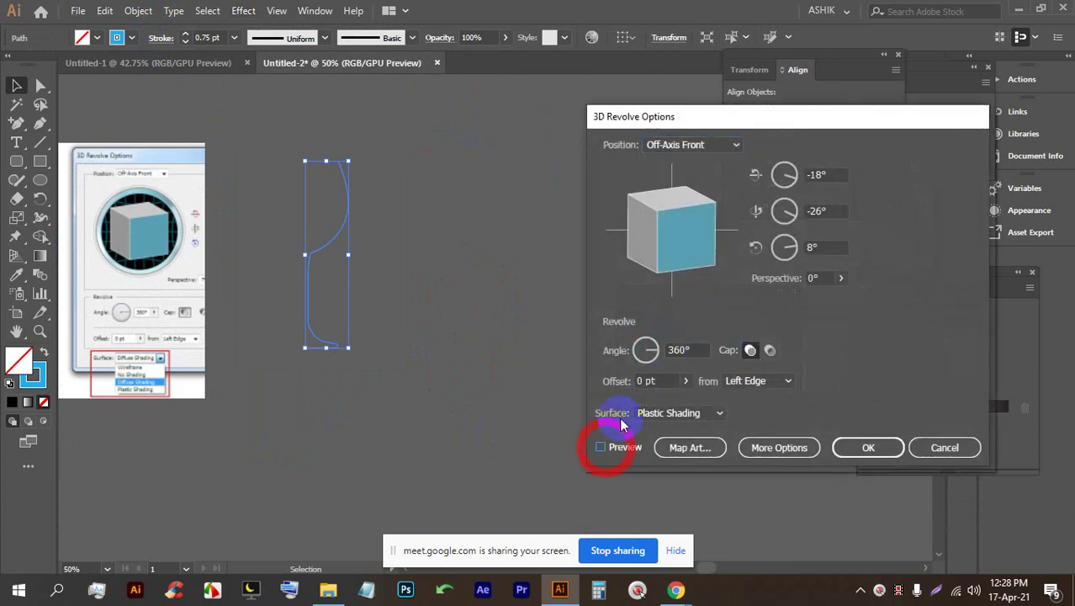
pyautogui.moveTo(655, 117); pyautogui.dragTo(630, 23)
pyautogui.click(689, 394)
# Step: Turn the revolved glass to a custom rotation of -64°, -28° and 27°, and shift its light source lower on the sphere
pyautogui.click(582, 347)
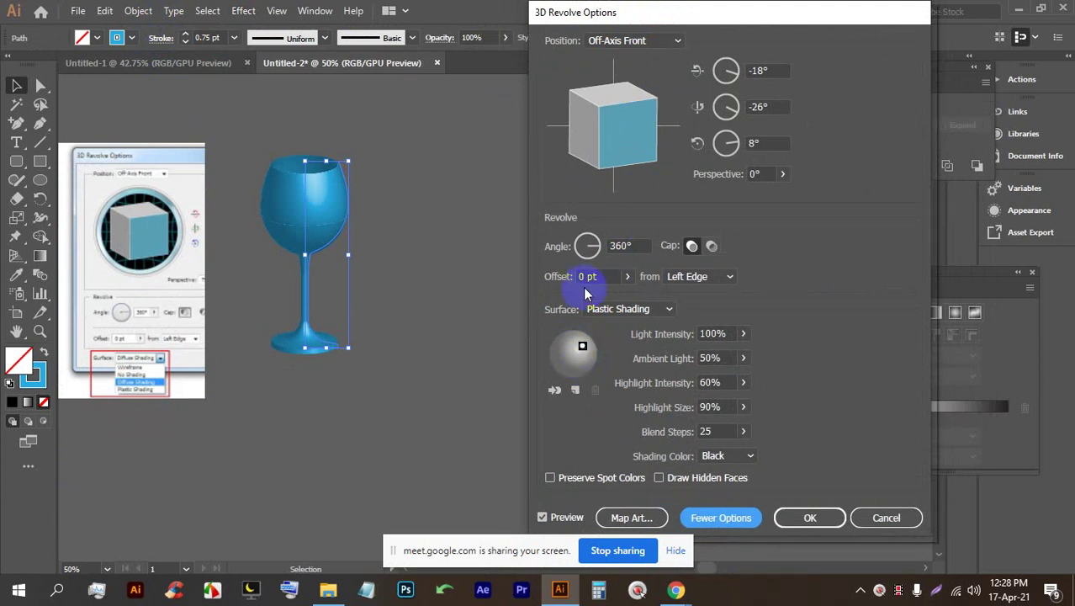
pyautogui.click(554, 390)
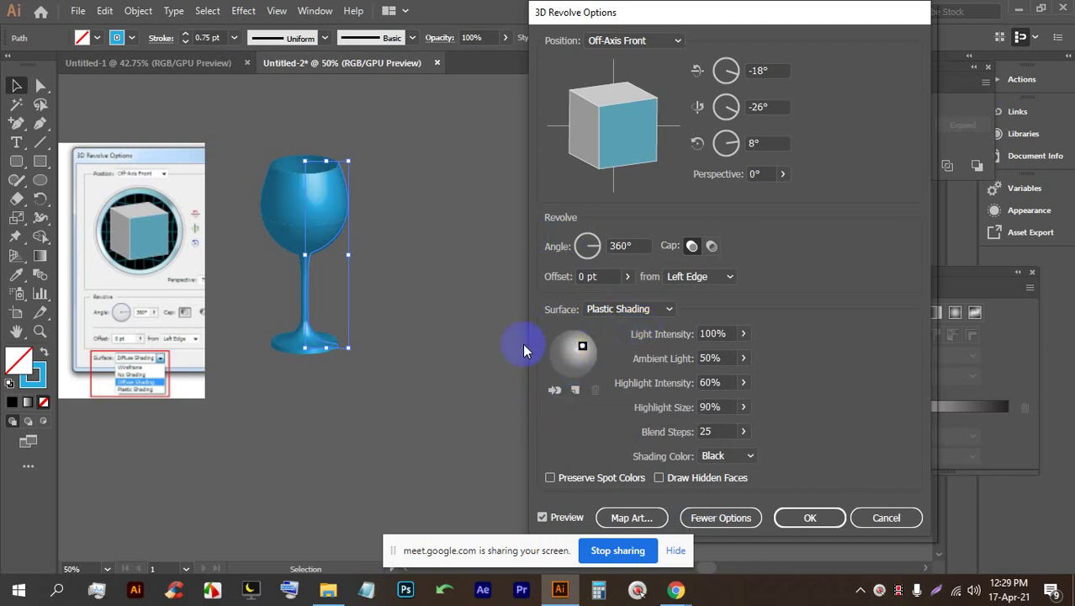
pyautogui.moveTo(617, 121); pyautogui.dragTo(616, 144)
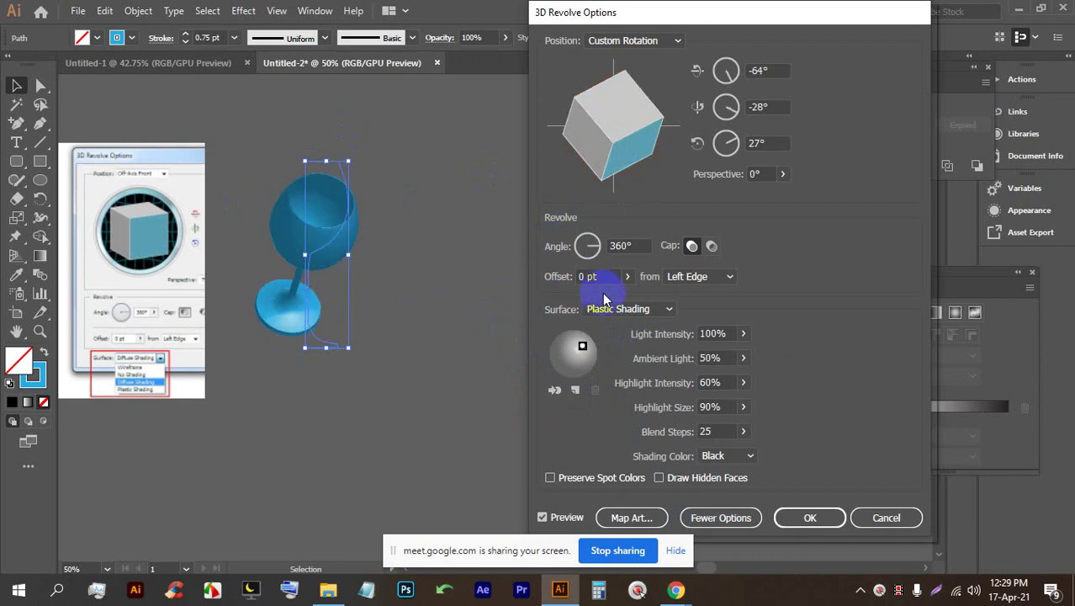
pyautogui.moveTo(577, 348)
pyautogui.mouseDown()
pyautogui.moveTo(565, 345)
pyautogui.moveTo(579, 341)
pyautogui.moveTo(585, 366)
pyautogui.mouseUp()
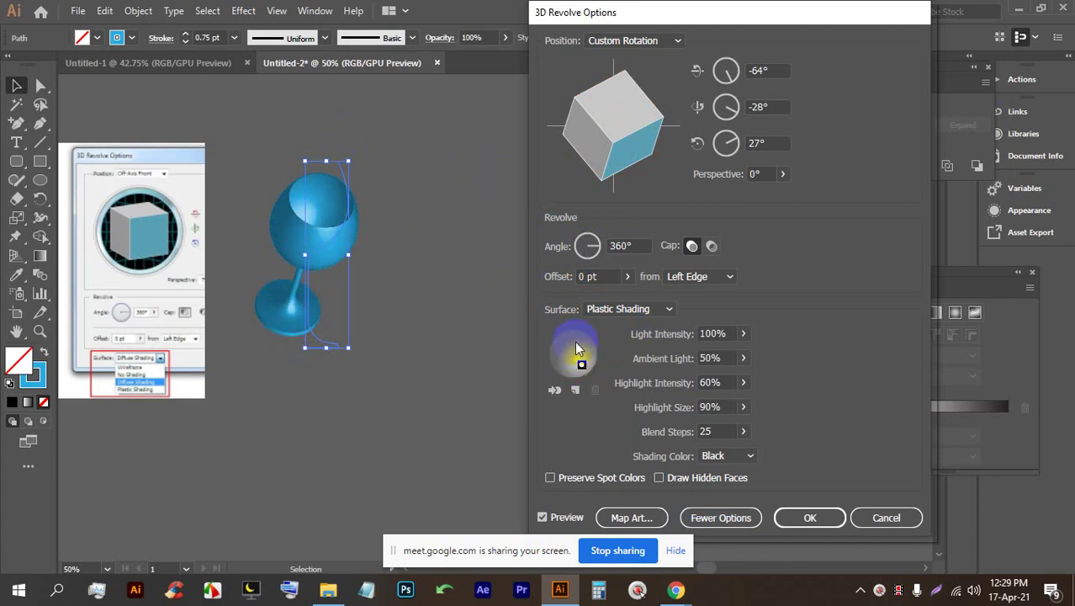
# Step: Try the None shading colour on the revolved glass, then change it to Custom
pyautogui.click(721, 458)
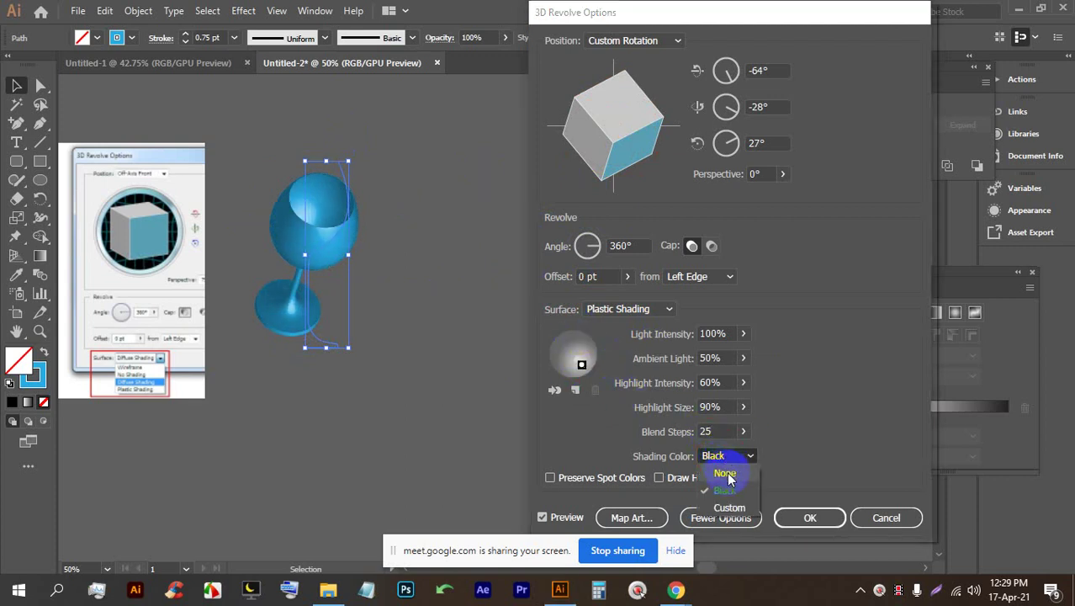
pyautogui.click(725, 474)
pyautogui.click(730, 459)
pyautogui.click(728, 503)
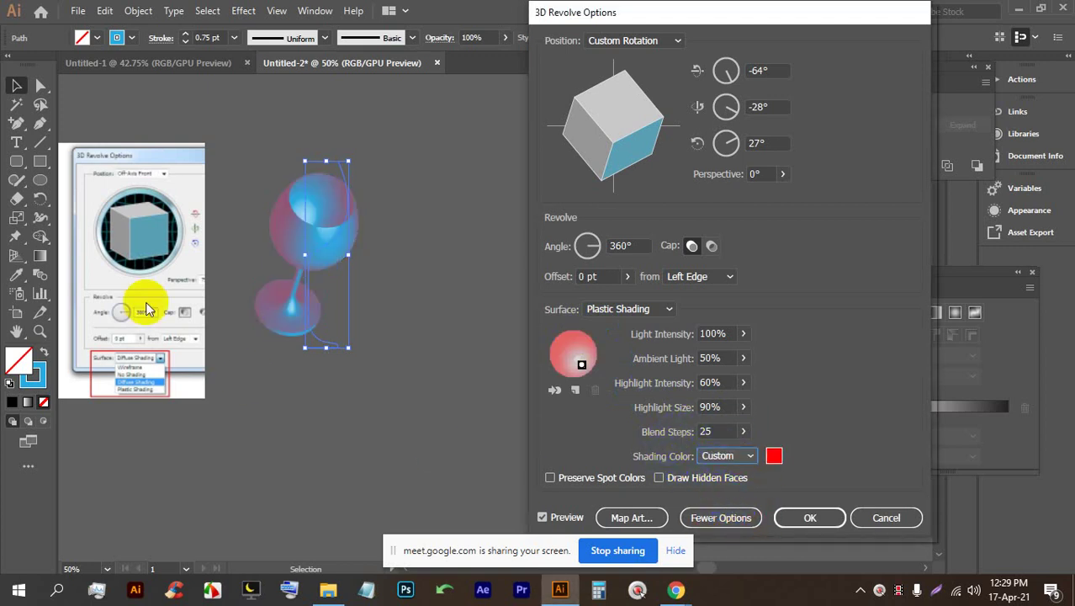
# Step: Try near-black 110707 and then light grey f2f2f2 as the custom shading colour
pyautogui.click(775, 458)
pyautogui.moveTo(758, 257)
pyautogui.mouseDown()
pyautogui.moveTo(732, 283)
pyautogui.moveTo(719, 335)
pyautogui.mouseUp()
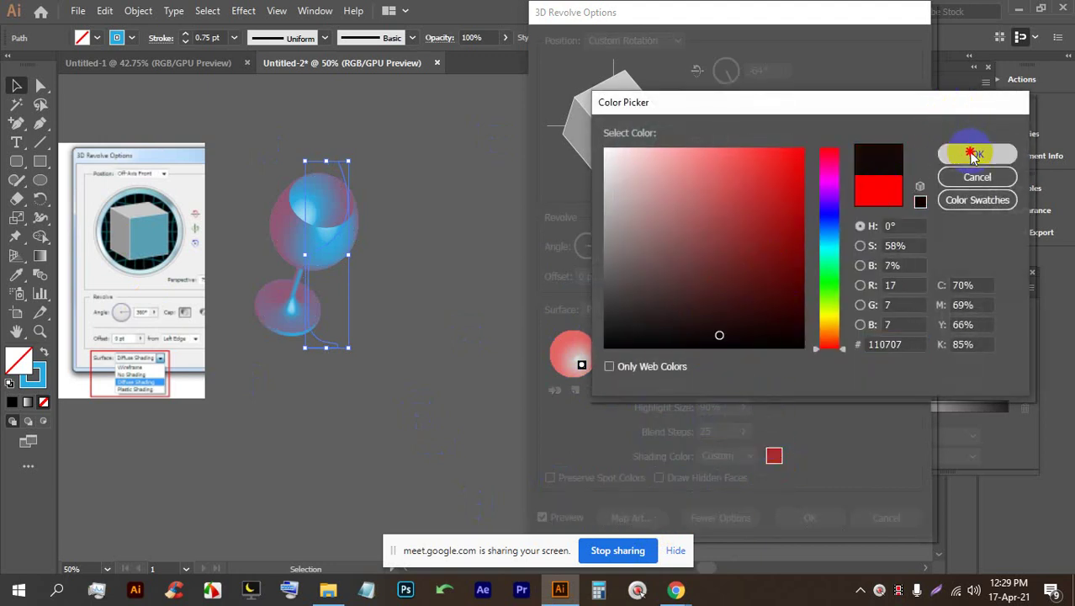
pyautogui.click(974, 154)
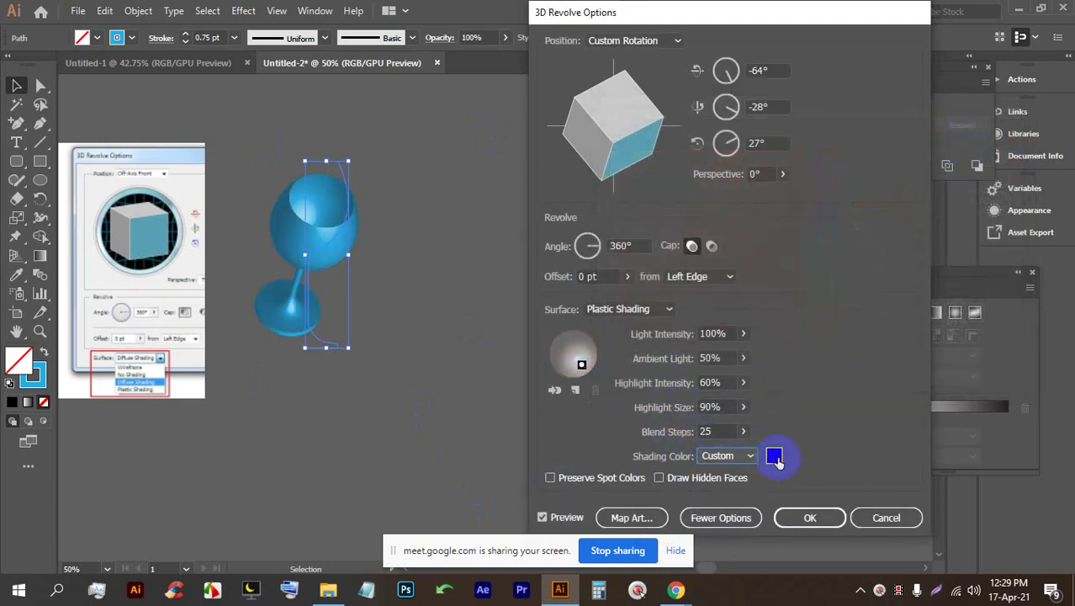
pyautogui.click(774, 458)
pyautogui.moveTo(745, 315)
pyautogui.mouseDown()
pyautogui.moveTo(784, 283)
pyautogui.moveTo(643, 134)
pyautogui.moveTo(591, 157)
pyautogui.mouseUp()
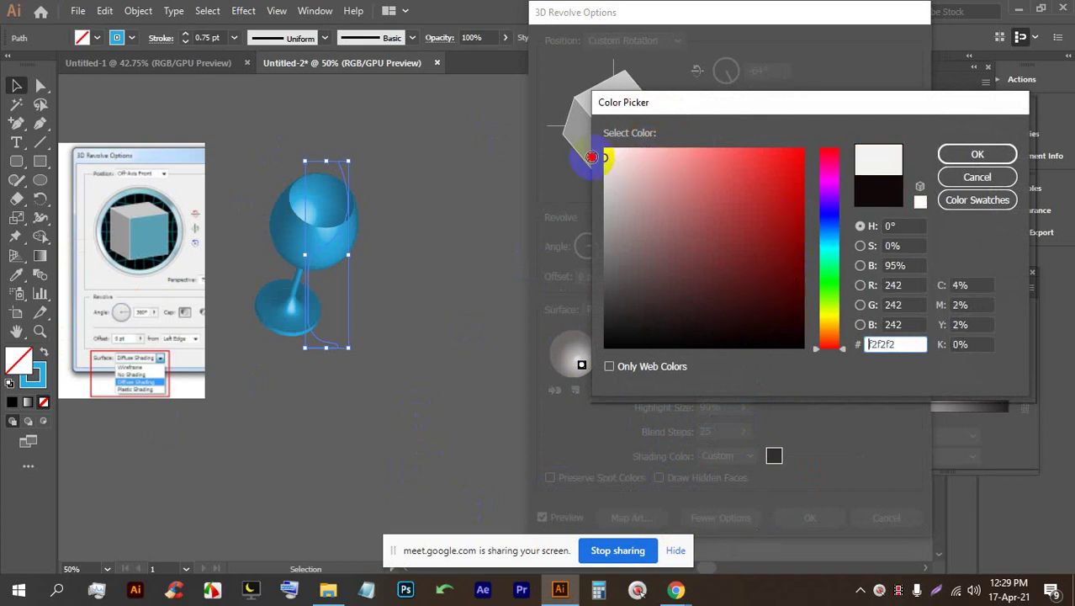
pyautogui.click(975, 154)
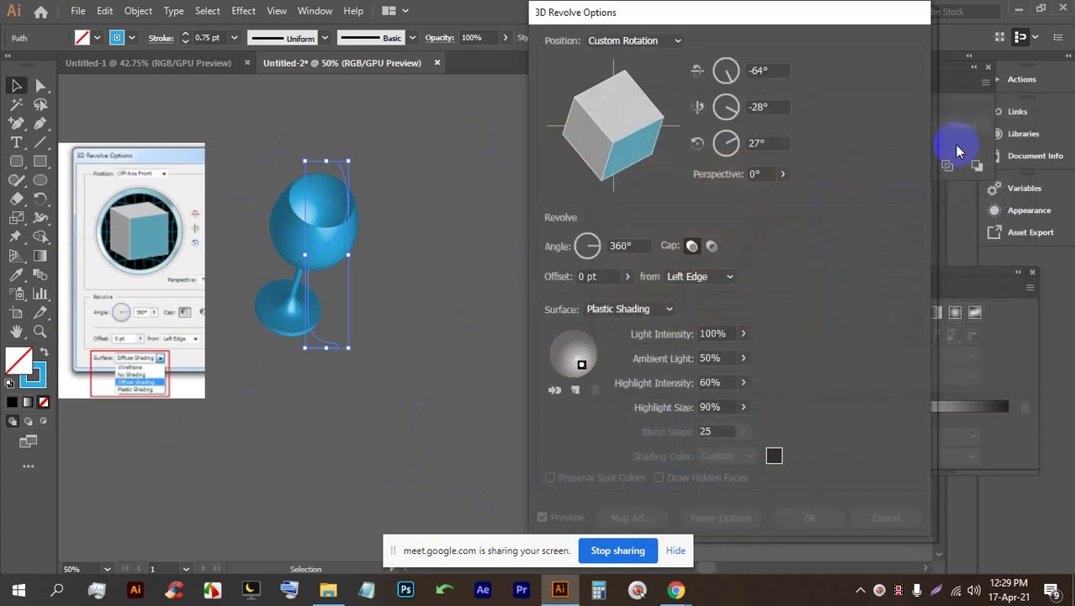
# Step: Change the custom shading colour of the revolved glass to a bright pinkish red
pyautogui.click(751, 456)
pyautogui.click(774, 455)
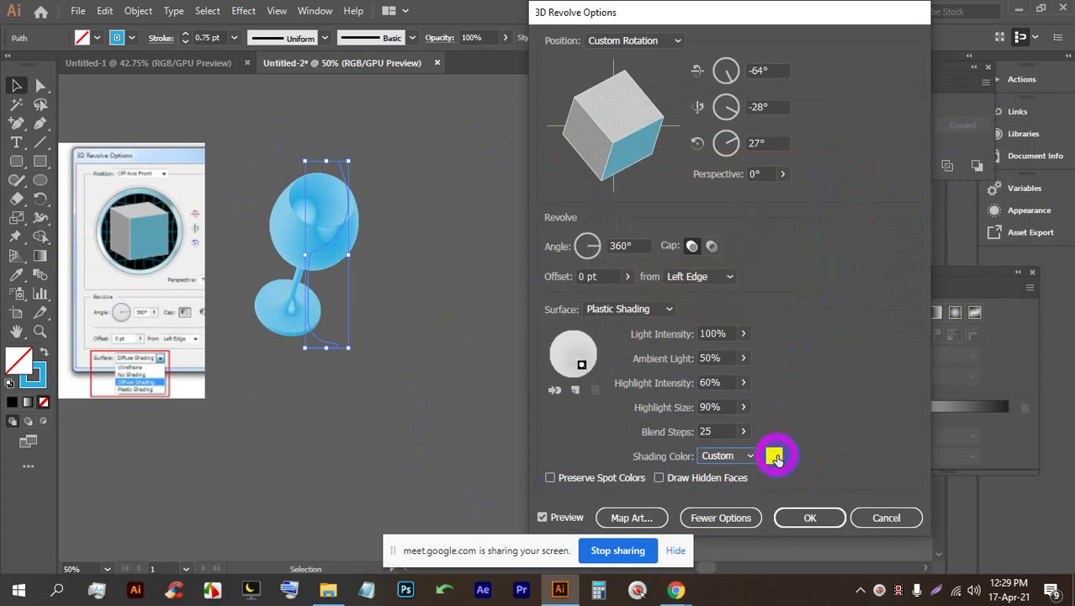
pyautogui.moveTo(832, 211); pyautogui.dragTo(828, 153)
pyautogui.click(784, 163)
pyautogui.click(797, 147)
pyautogui.click(976, 154)
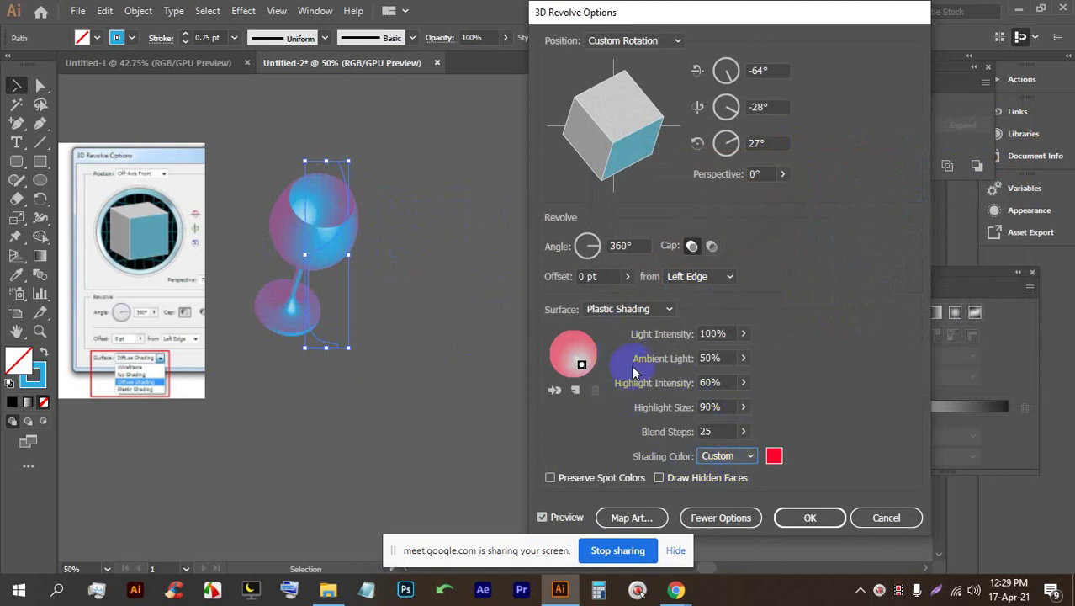
# Step: Compare the None shading colour with Black on the revolved glass, leaving it on Black
pyautogui.click(754, 456)
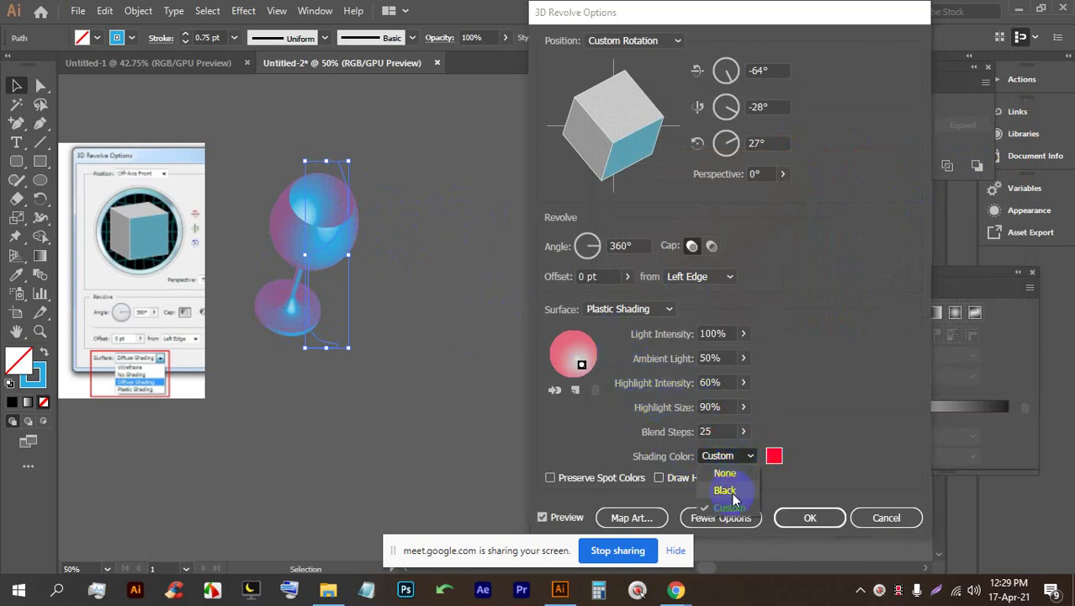
pyautogui.click(725, 473)
pyautogui.click(730, 456)
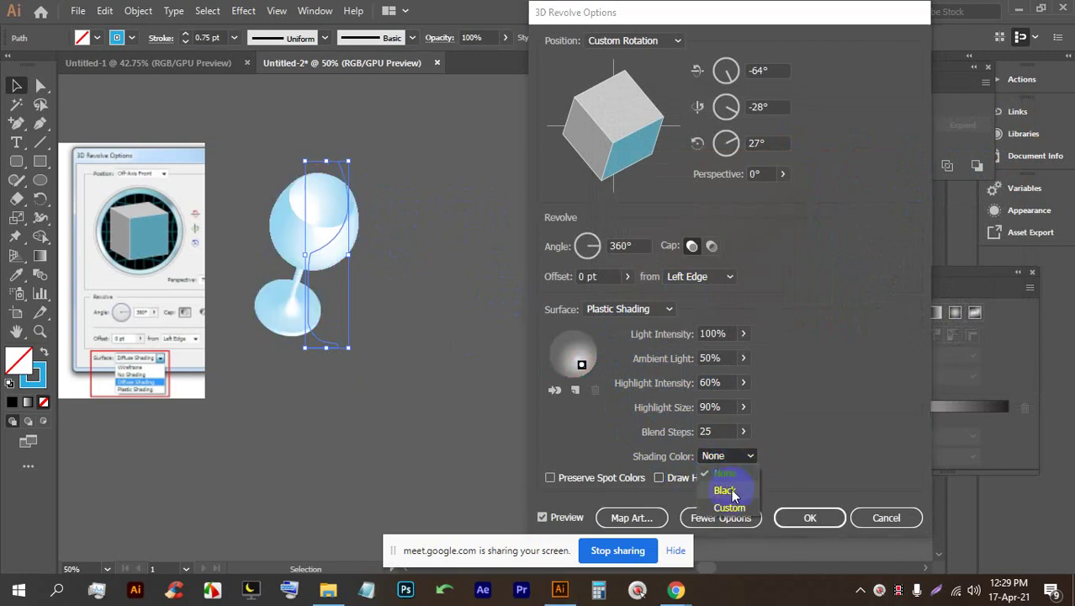
pyautogui.click(725, 487)
# Step: Move the light source near the centre of the sphere, then cancel the 3D Revolve and deselect the profile
pyautogui.moveTo(579, 357); pyautogui.dragTo(576, 351)
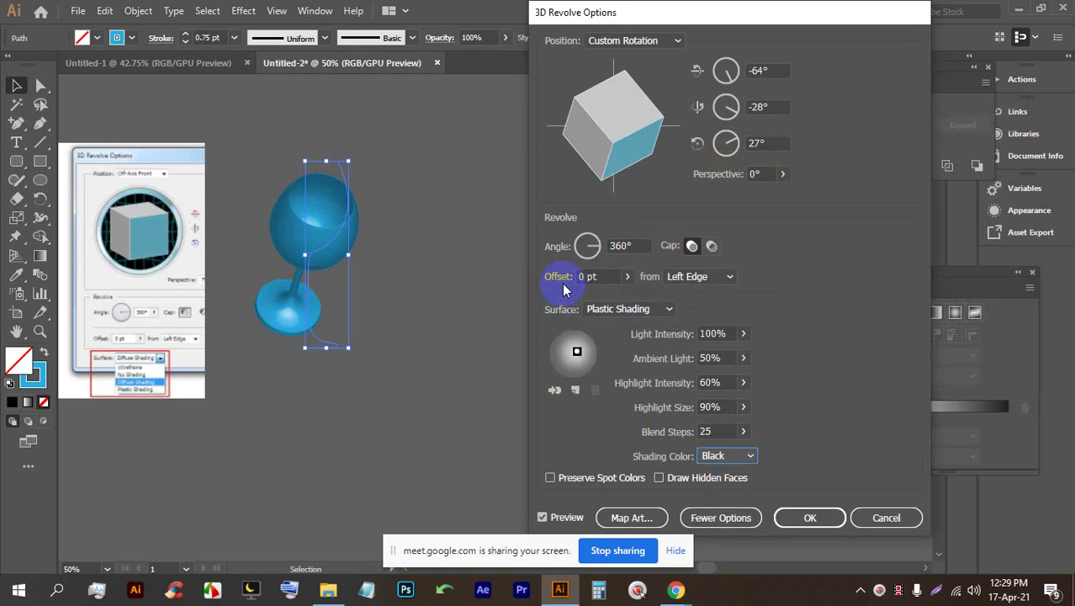
pyautogui.click(857, 517)
pyautogui.click(455, 257)
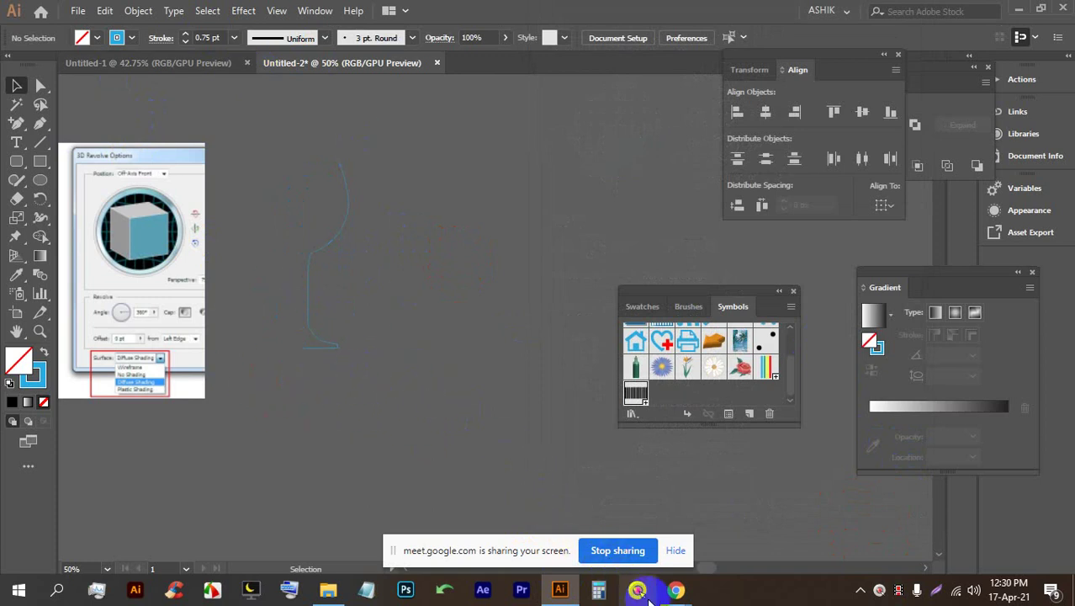
# Step: Switch to Chrome and browse the Illustrator 3D image results for another 3D Revolve example
pyautogui.moveTo(676, 589)
pyautogui.click(589, 471)
pyautogui.scroll(-3, 658, 292)
pyautogui.scroll(-5, 715, 292)
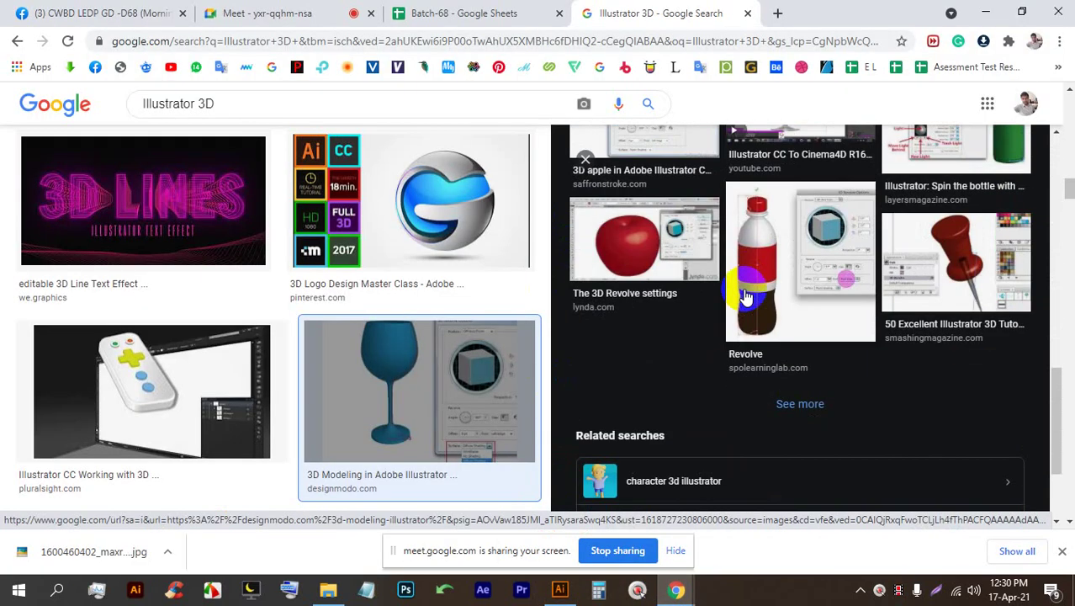
pyautogui.scroll(-4, 472, 342)
pyautogui.scroll(-10, 473, 342)
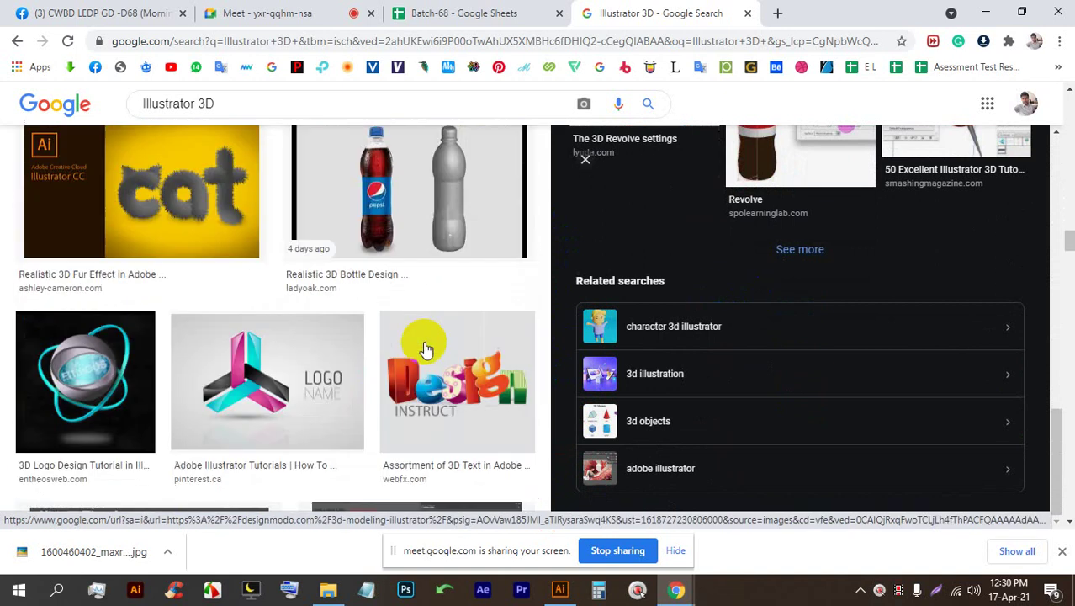
pyautogui.scroll(-5, 394, 335)
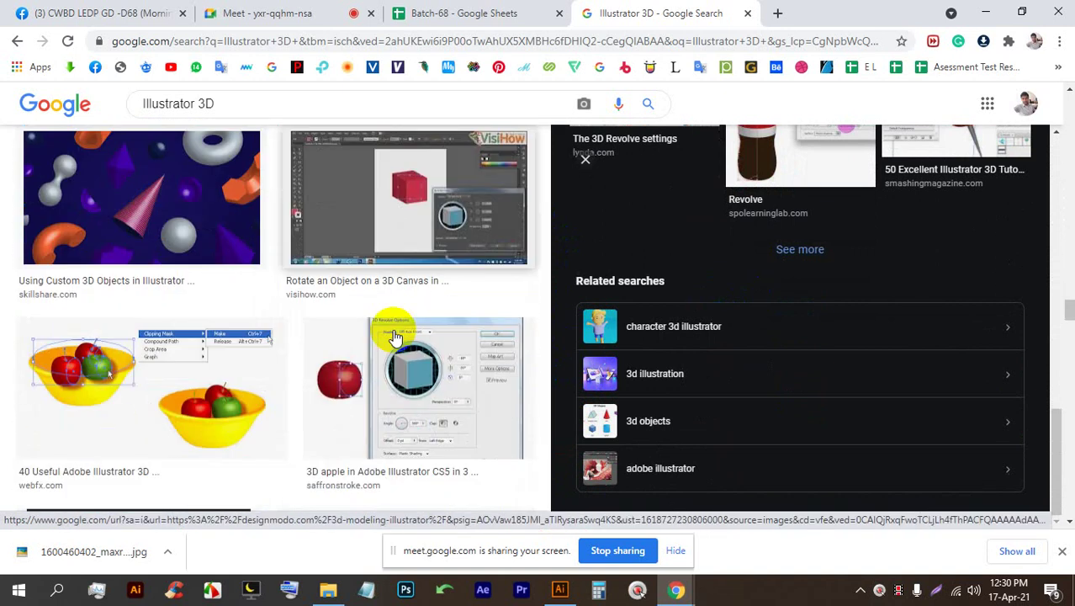
pyautogui.scroll(-3, 751, 281)
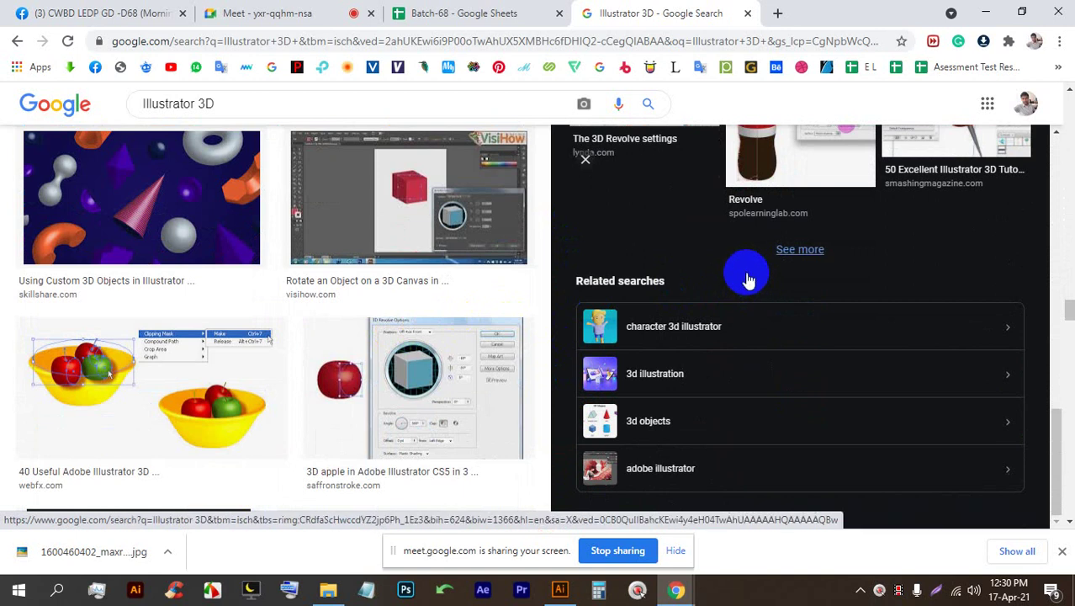
pyautogui.scroll(2, 598, 290)
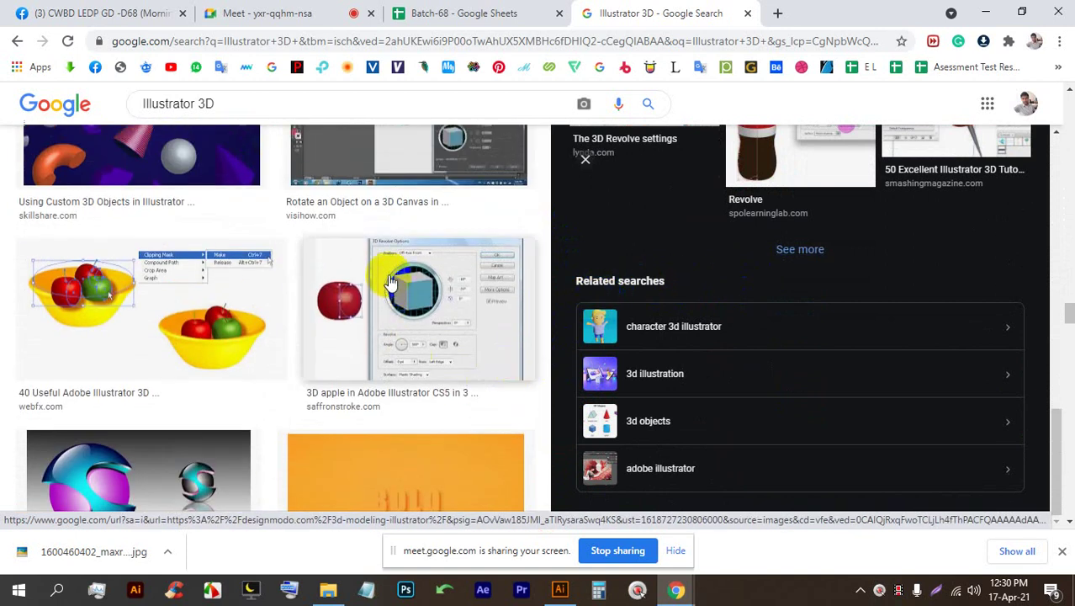
# Step: Browse the related images of the "3D apple in Adobe Illustrator CS5" result, then reopen that result and copy its preview image
pyautogui.click(360, 267)
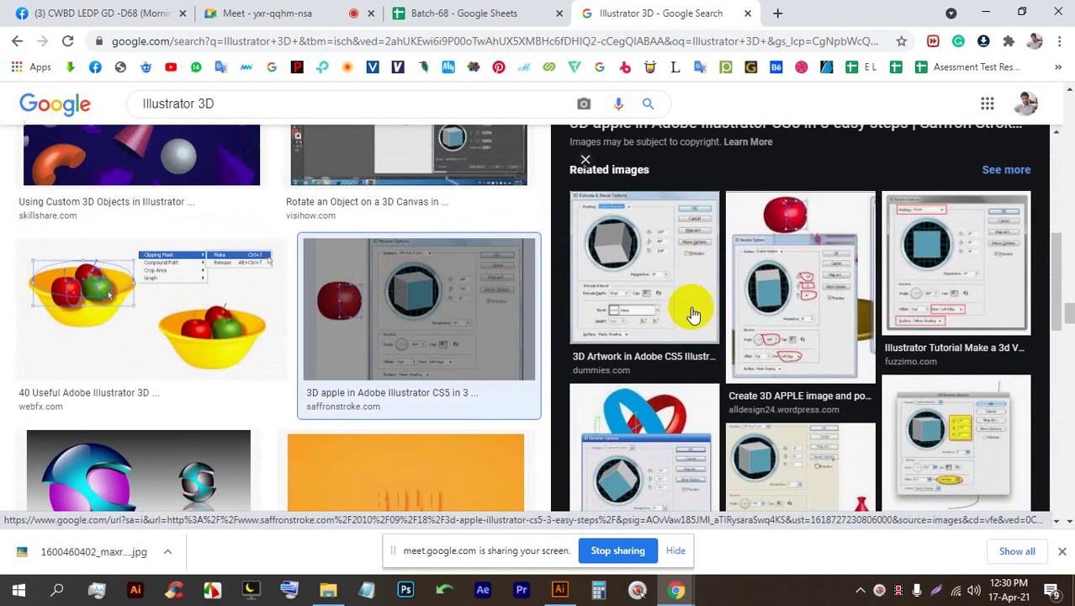
pyautogui.scroll(-5, 640, 328)
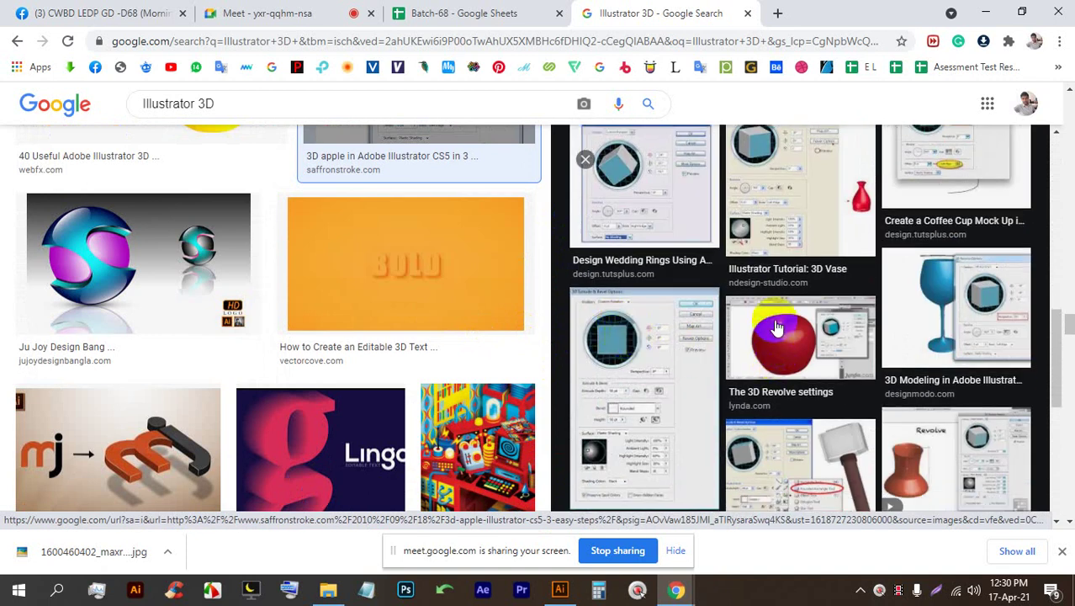
pyautogui.click(768, 328)
pyautogui.scroll(-3, 215, 296)
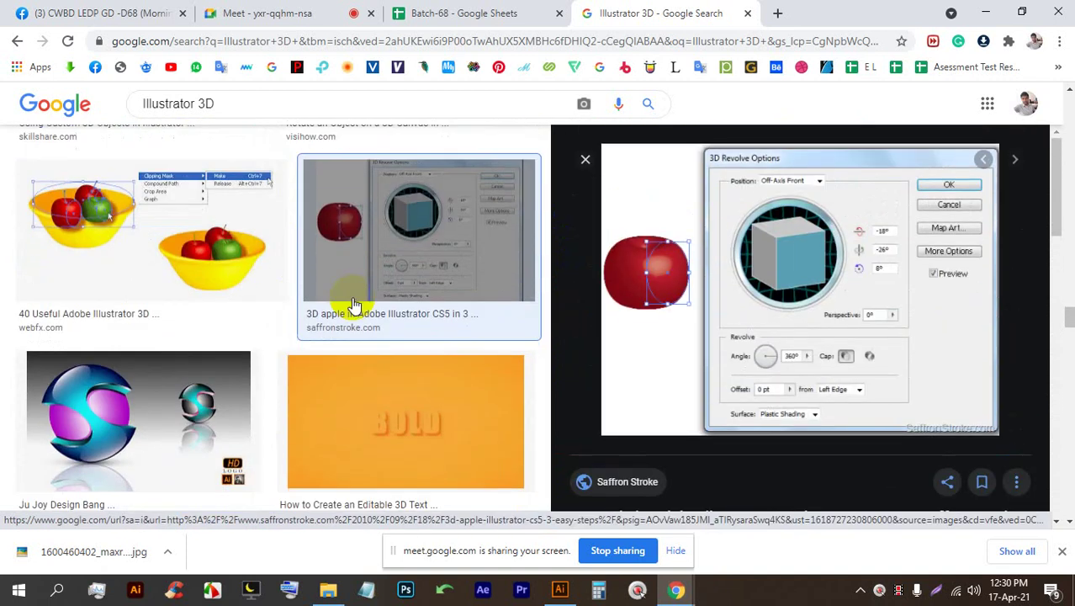
pyautogui.click(355, 298)
pyautogui.click(381, 284)
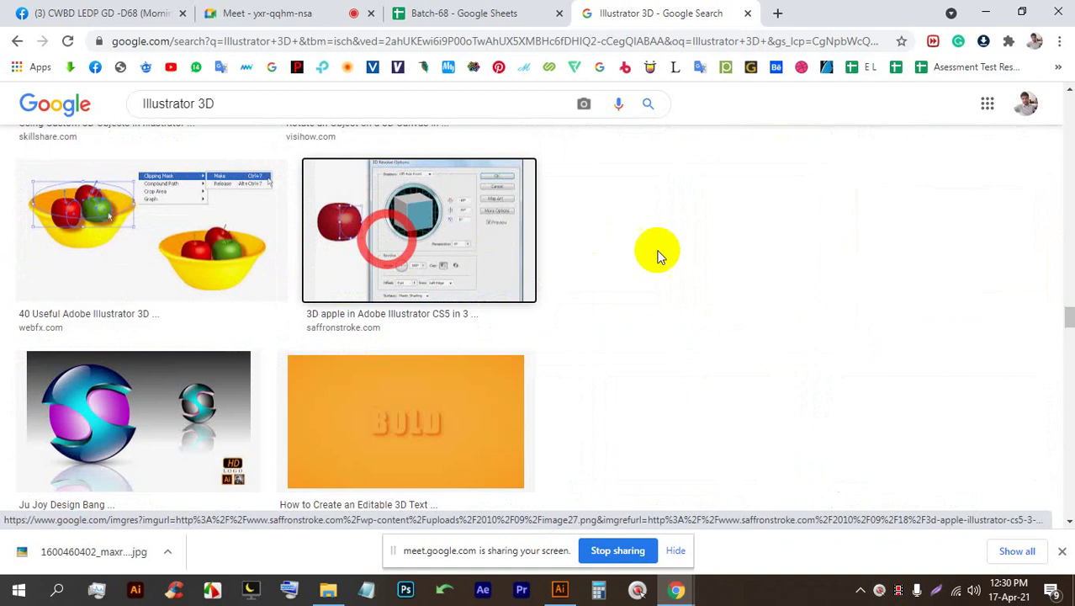
pyautogui.rightClick(743, 227)
pyautogui.click(786, 435)
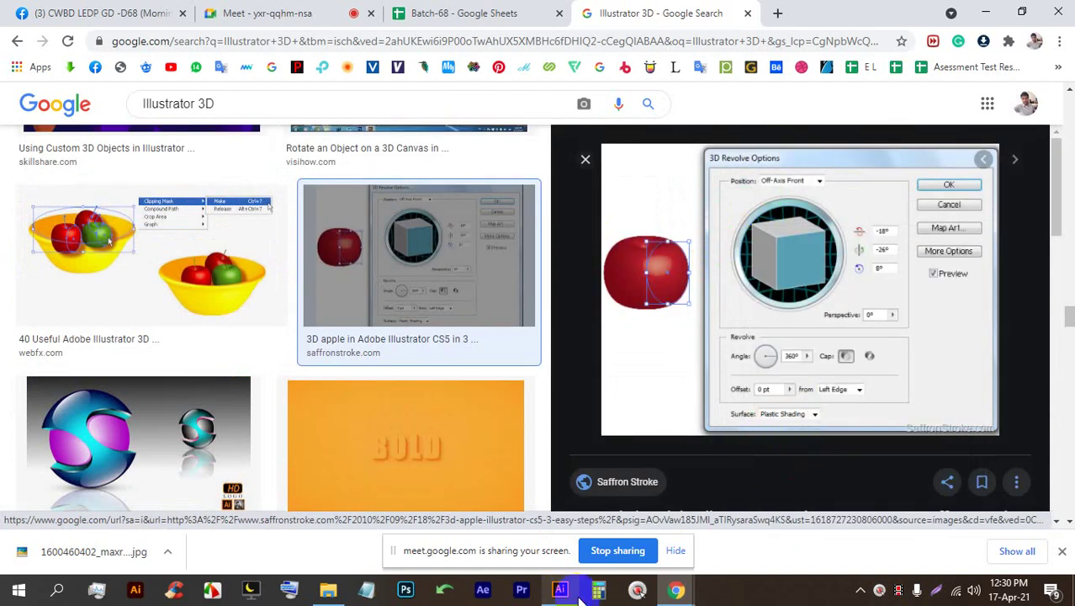
# Step: Switch to Illustrator and paste the copied apple image next to the glass profile
pyautogui.click(559, 589)
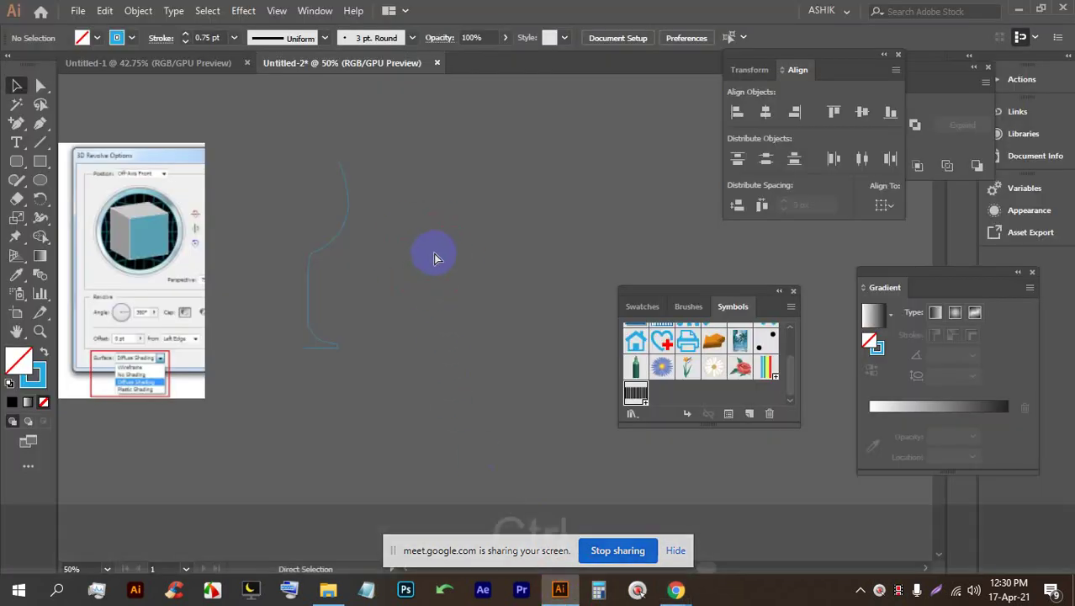
pyautogui.hotkey('ctrl', 'v')
pyautogui.scroll(4, 380, 313)
pyautogui.moveTo(376, 315); pyautogui.dragTo(252, 314)
# Step: Try to trace the right half of the pasted apple with the Pen tool, from the top hollow to the base
pyautogui.click(40, 124)
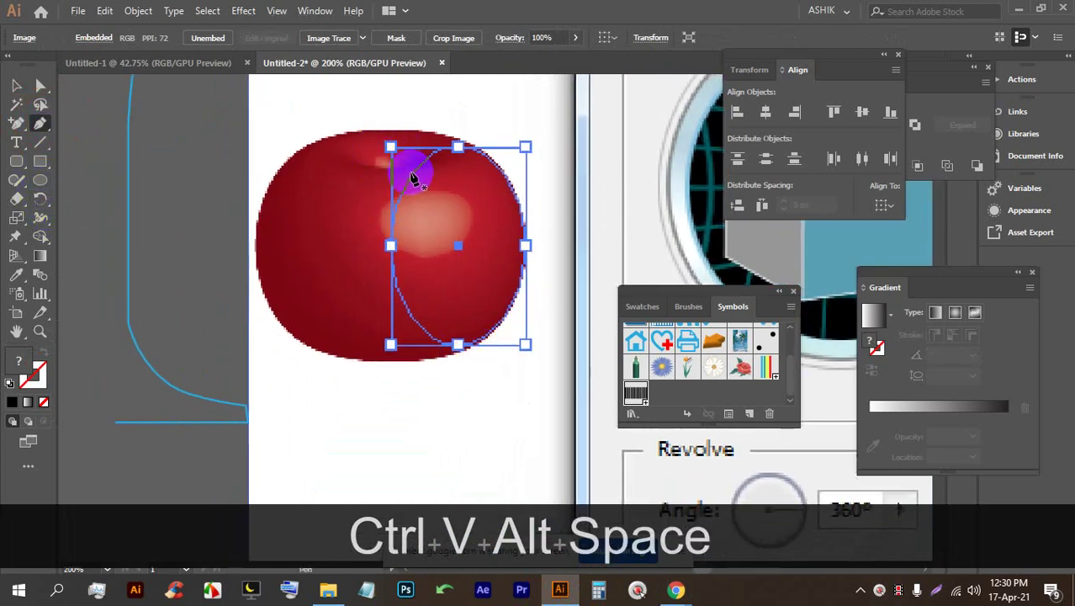
pyautogui.click(407, 171)
pyautogui.press('ctrl')
pyautogui.moveTo(428, 161); pyautogui.dragTo(511, 291)
pyautogui.press('alt')
pyautogui.moveTo(533, 233); pyautogui.dragTo(525, 172)
pyautogui.click(457, 347)
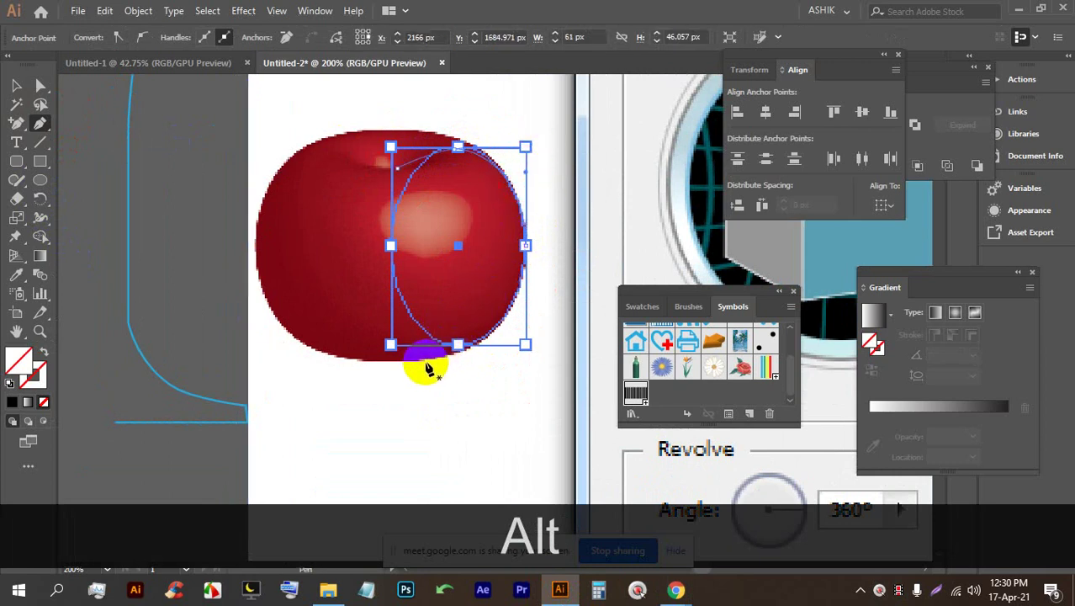
pyautogui.moveTo(441, 360); pyautogui.dragTo(456, 356)
pyautogui.click(16, 85)
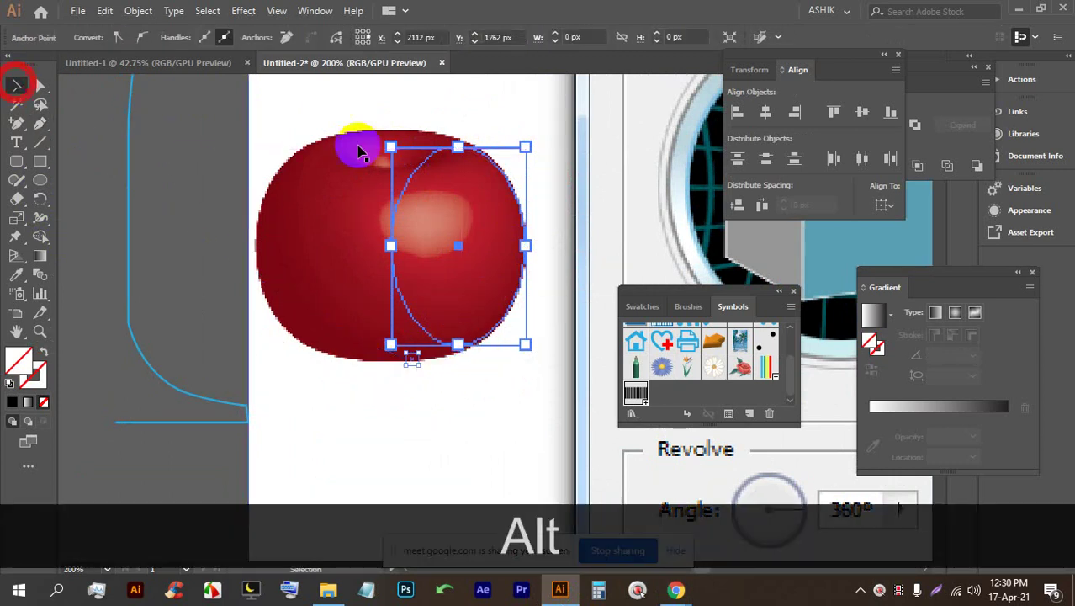
# Step: Move the traced half-apple path away from the apple, then undo the move
pyautogui.moveTo(498, 168); pyautogui.dragTo(372, 293)
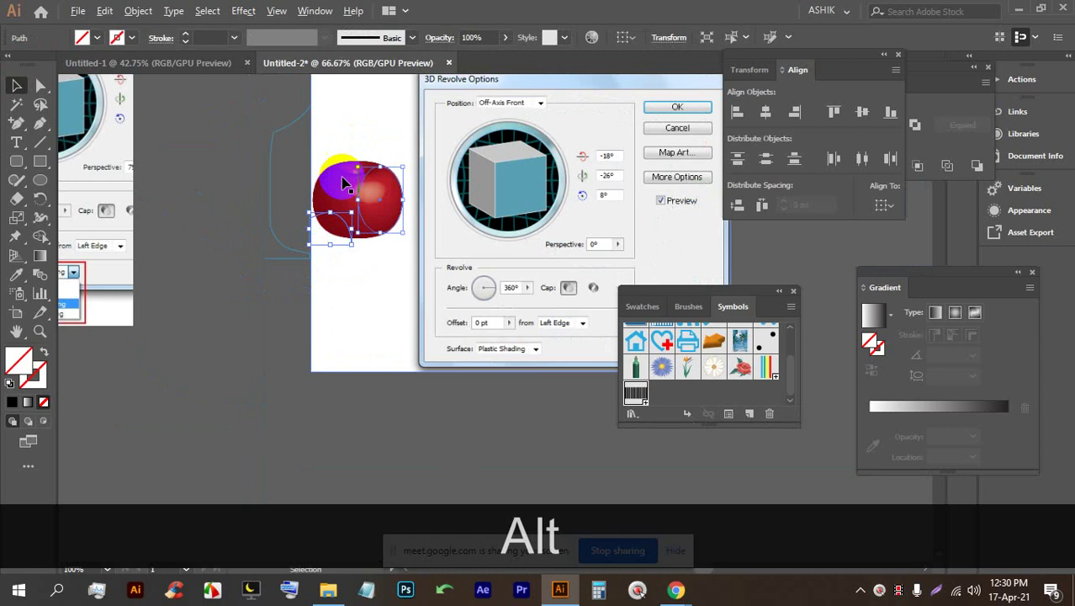
pyautogui.moveTo(350, 214); pyautogui.dragTo(389, 202)
pyautogui.hotkey('ctrl', 'z')
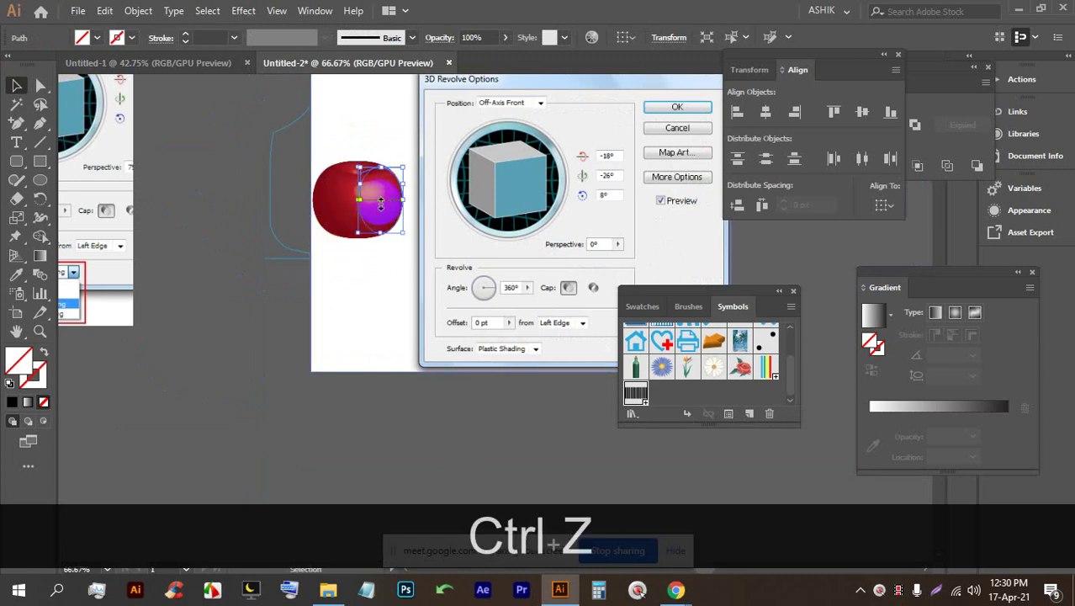
pyautogui.hotkey('ctrl', 'z')
# Step: Delete the traced half-apple path and the pasted apple image
pyautogui.click(405, 231)
pyautogui.scroll(2, 396, 227)
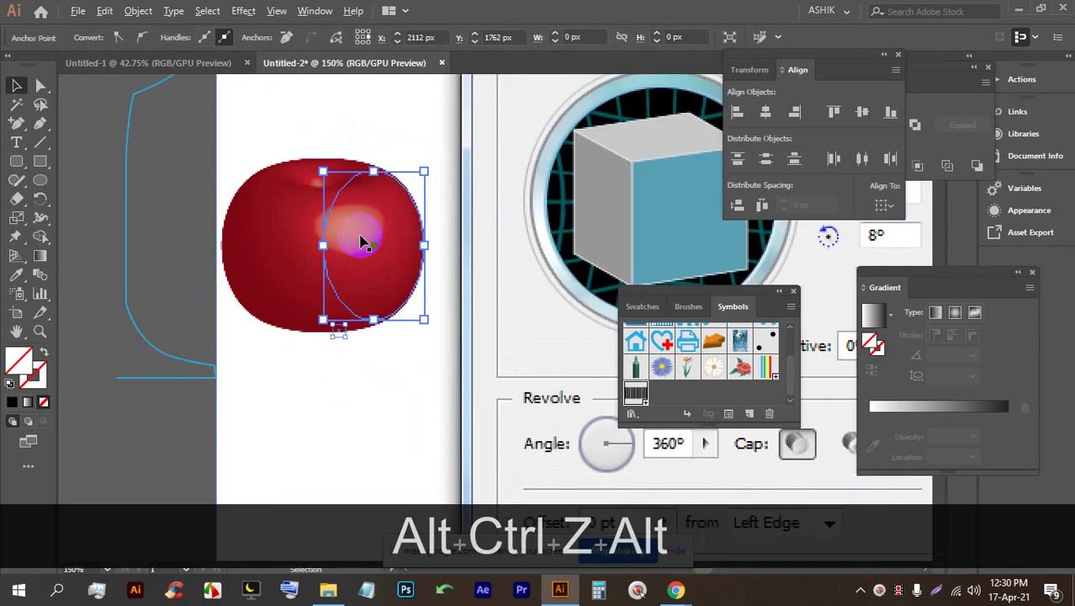
pyautogui.moveTo(362, 243); pyautogui.dragTo(415, 220)
pyautogui.scroll(1, 433, 185)
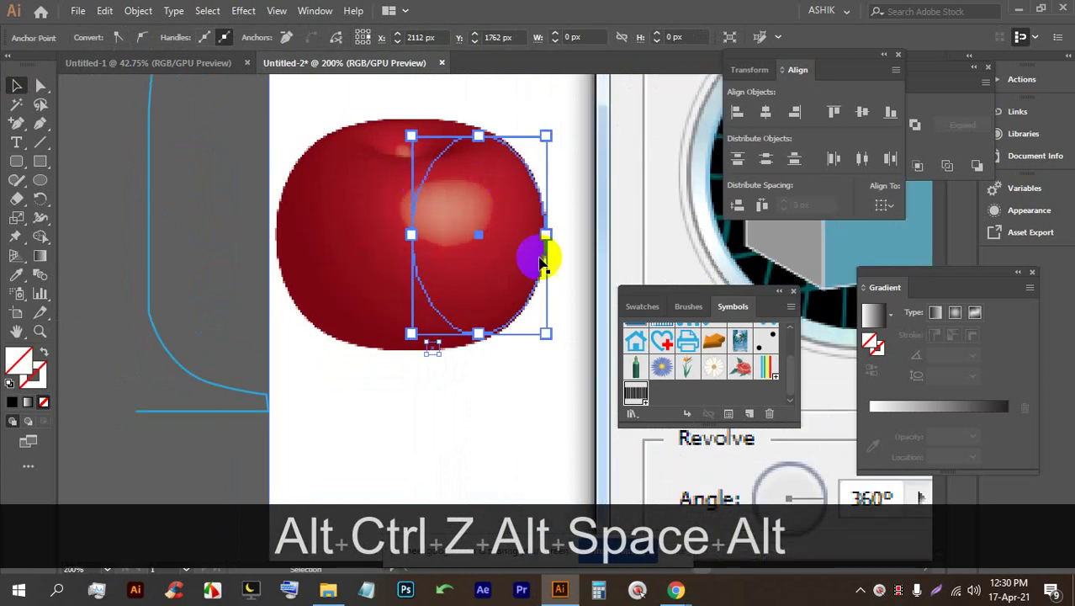
pyautogui.scroll(-3, 542, 262)
pyautogui.hotkey('alt', 'BackSpace')
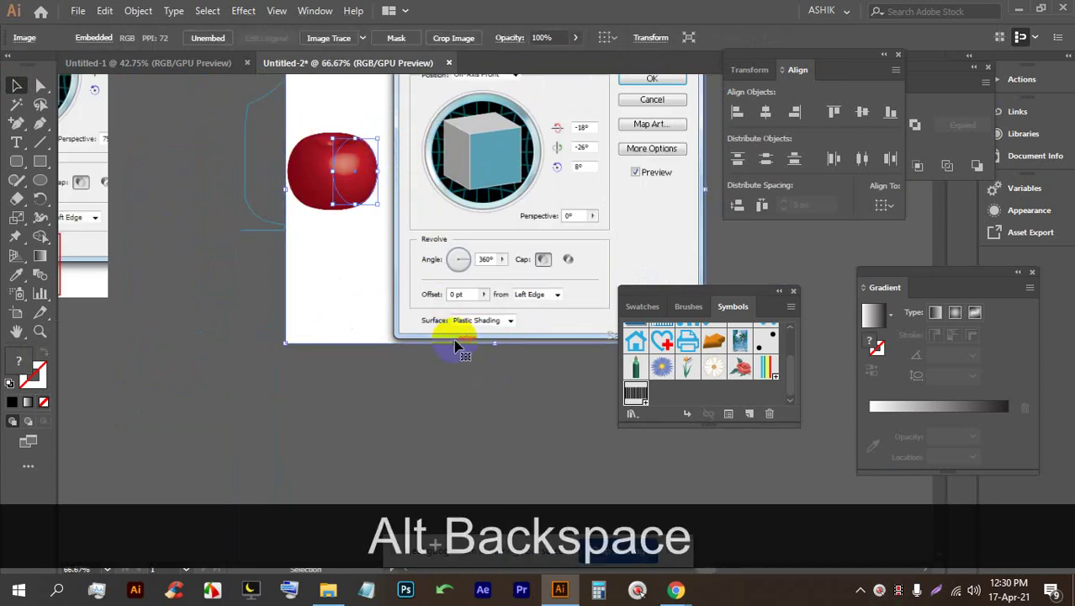
pyautogui.press('BackSpace')
# Step: Switch back to Chrome and look through more Illustrator 3D image results for a clearer model reference
pyautogui.click(675, 588)
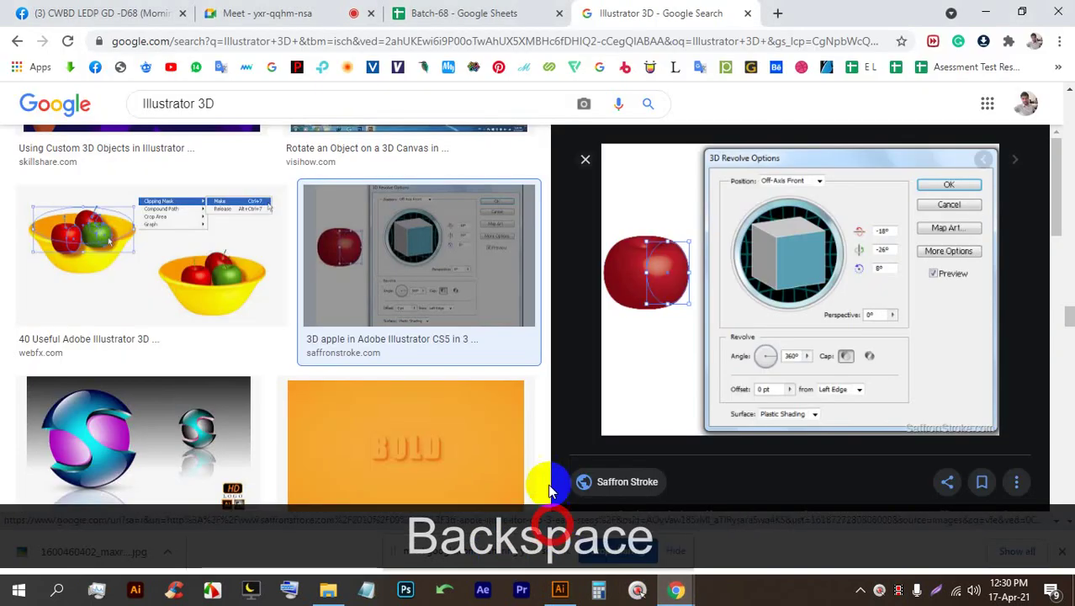
pyautogui.scroll(-5, 696, 325)
pyautogui.scroll(-3, 706, 330)
pyautogui.scroll(-1, 238, 280)
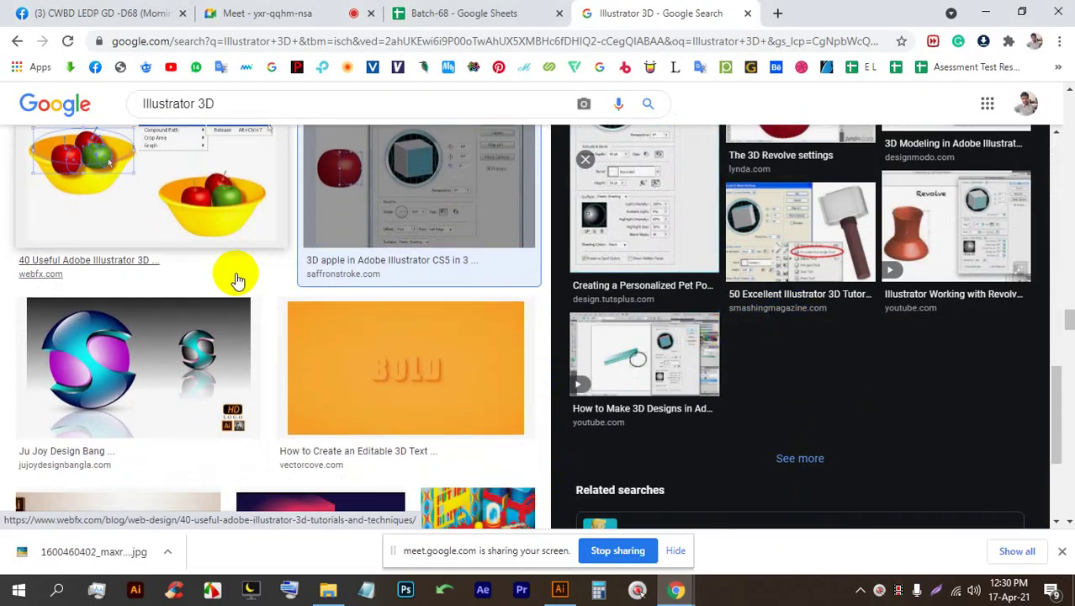
pyautogui.scroll(-5, 238, 280)
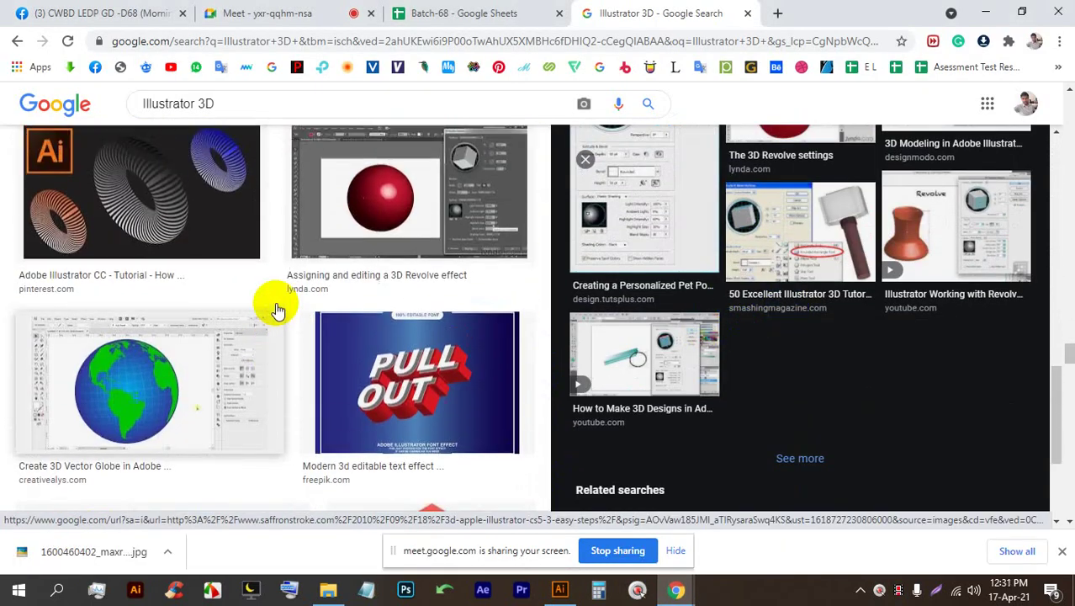
pyautogui.scroll(-10, 278, 311)
pyautogui.scroll(8, 305, 299)
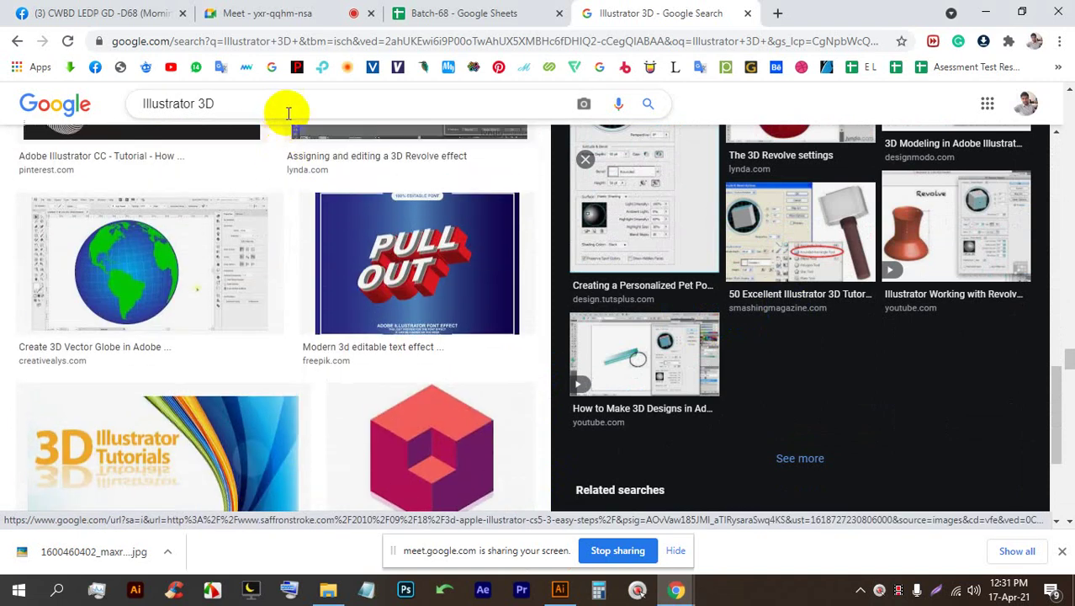
# Step: Search Google Images for "illustrator 3d apple"
pyautogui.click(287, 113)
pyautogui.write('a')
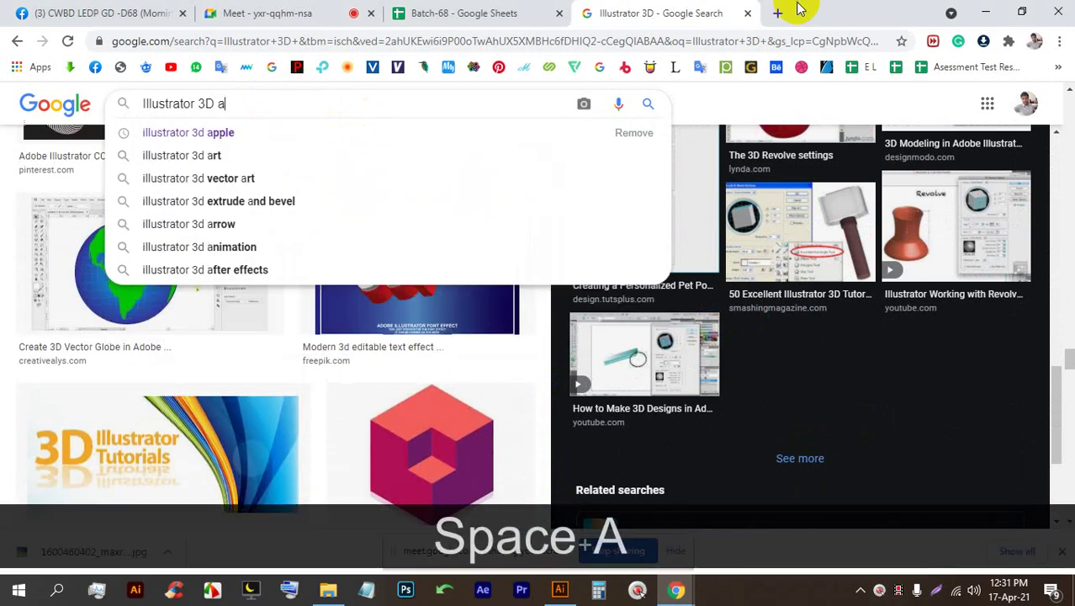
pyautogui.press('Down')
pyautogui.press('Return')
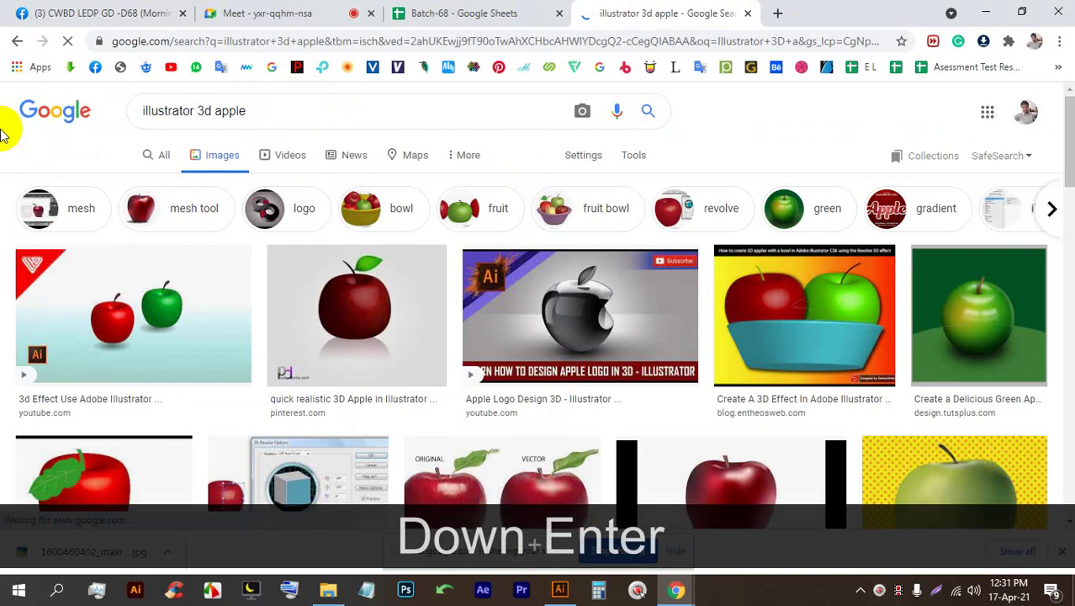
# Step: Open the red apple image from the "Mesh Tool Adobe Illustrator CC 2019" result and save it to Downloads as maxresdefault.jpg
pyautogui.scroll(-2, 5, 337)
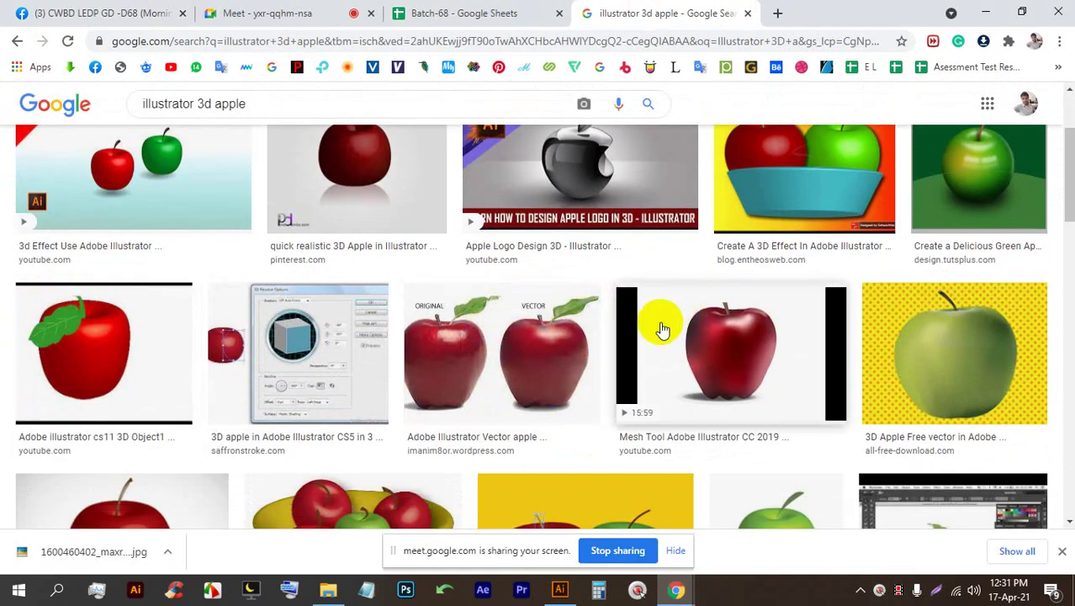
pyautogui.click(662, 330)
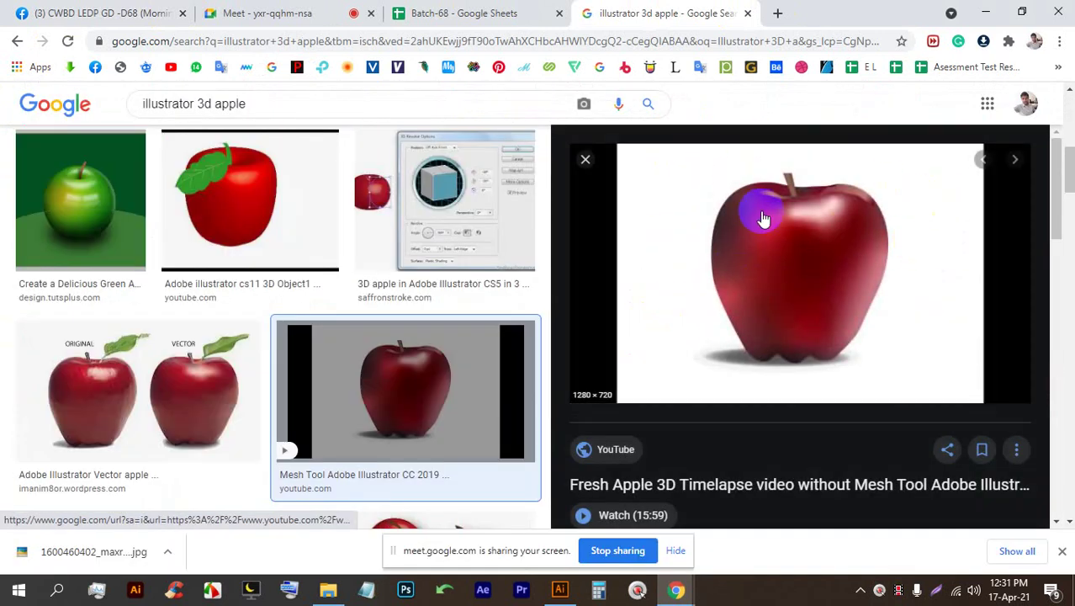
pyautogui.rightClick(750, 254)
pyautogui.click(767, 444)
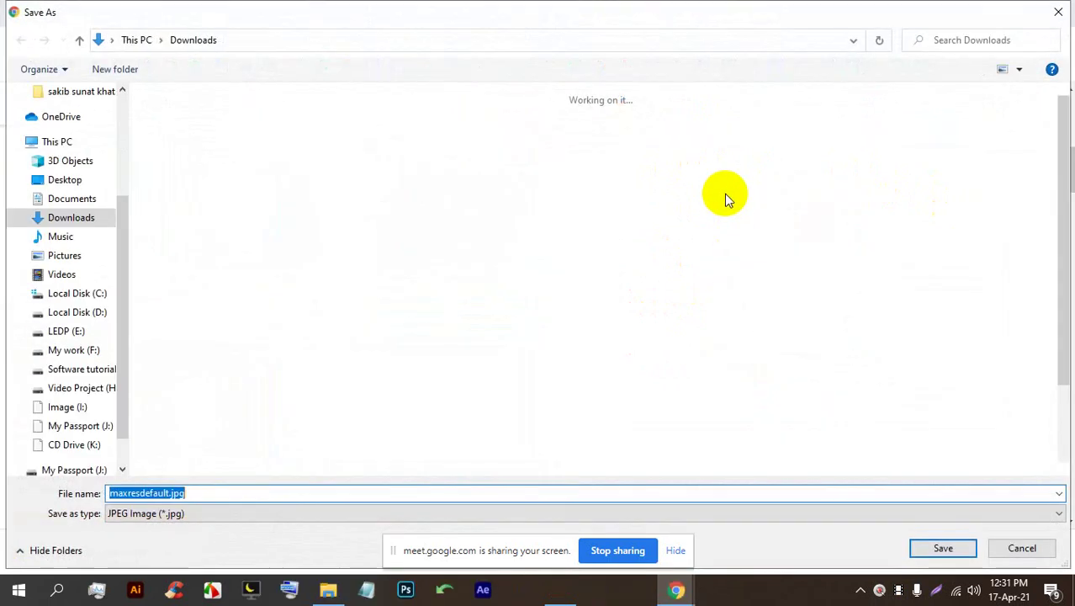
pyautogui.press('Return')
# Step: Place the downloaded maxresdefault.jpg in the Illustrator document near the glass profile and embed it
pyautogui.moveTo(84, 551); pyautogui.dragTo(467, 272)
pyautogui.scroll(-3, 474, 169)
pyautogui.moveTo(472, 143); pyautogui.dragTo(473, 180)
pyautogui.scroll(2, 532, 247)
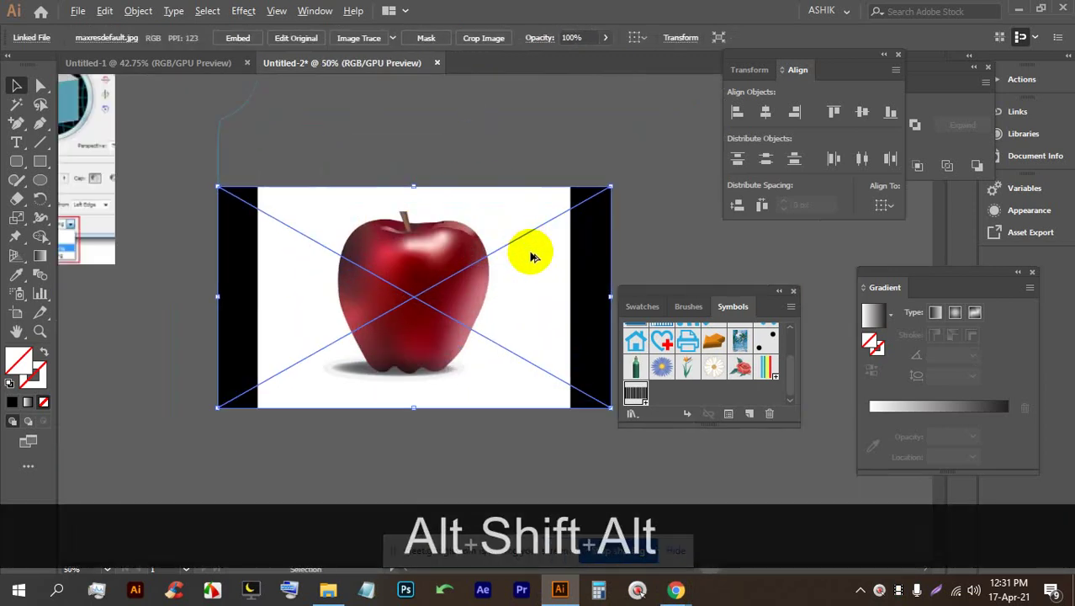
pyautogui.click(237, 37)
# Step: Start a Pen tool path at the apple's top hollow and curve it over the right shoulder to the widest point of the side
pyautogui.scroll(2, 488, 227)
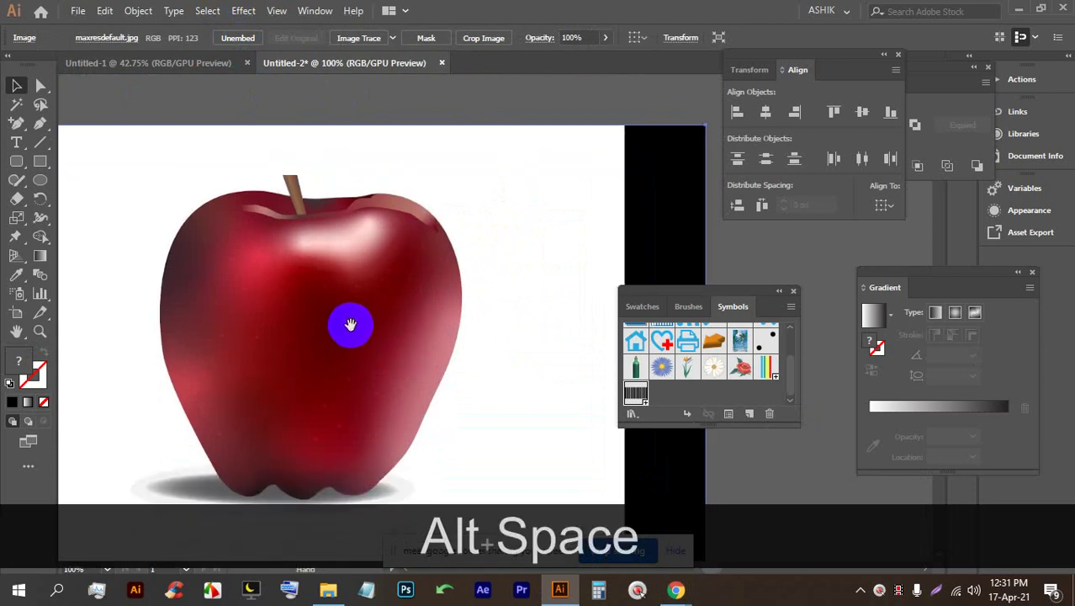
pyautogui.click(39, 123)
pyautogui.moveTo(312, 283); pyautogui.dragTo(313, 227)
pyautogui.moveTo(379, 195); pyautogui.dragTo(409, 187)
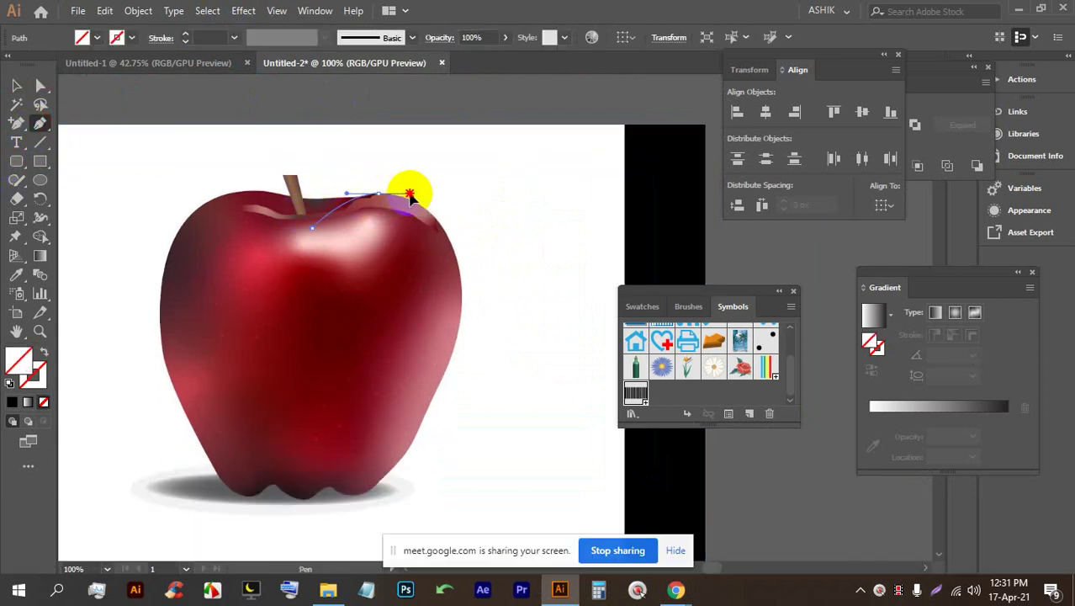
pyautogui.press('space')
pyautogui.moveTo(476, 269); pyautogui.dragTo(407, 256)
pyautogui.press('alt')
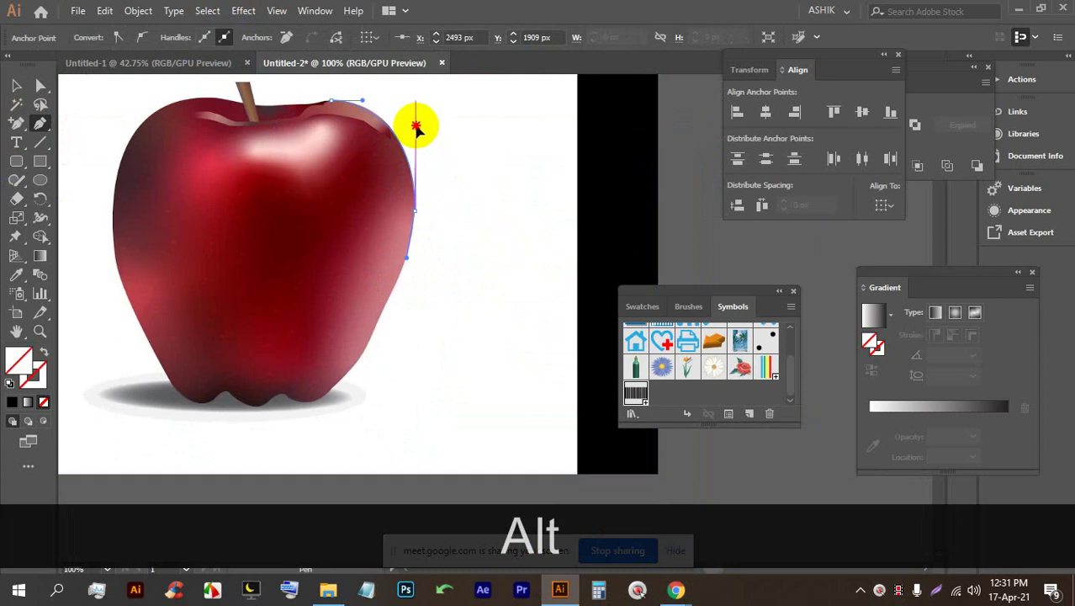
# Step: Try to extend the path along the apple's lower right edge in one long curve, then undo those points
pyautogui.scroll(3, 410, 205)
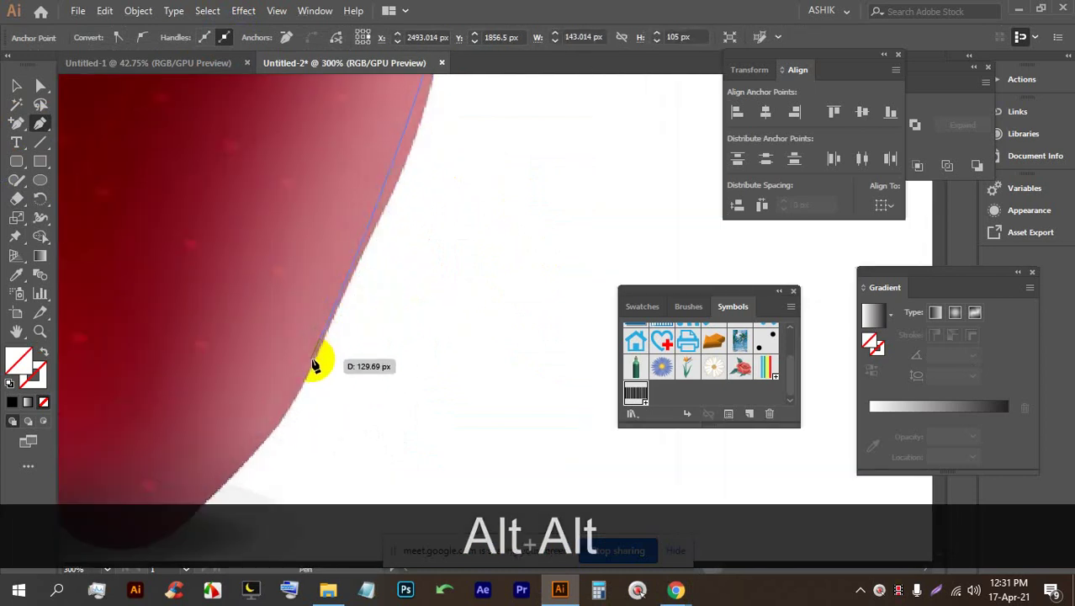
pyautogui.hotkey('ctrl', 'z')
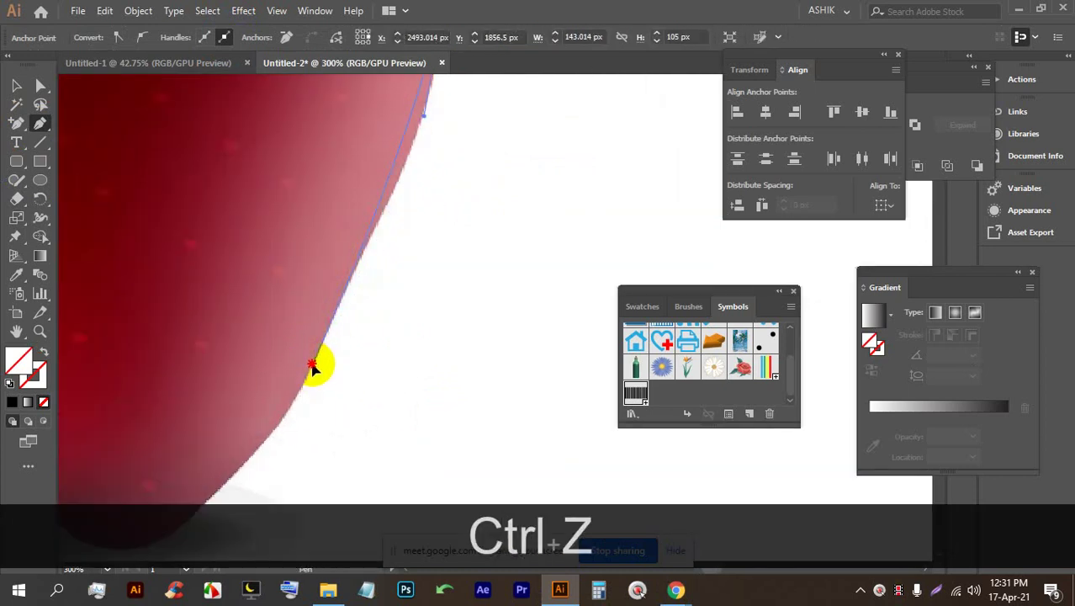
pyautogui.click(291, 409)
pyautogui.press('alt')
pyautogui.moveTo(337, 316); pyautogui.dragTo(368, 262)
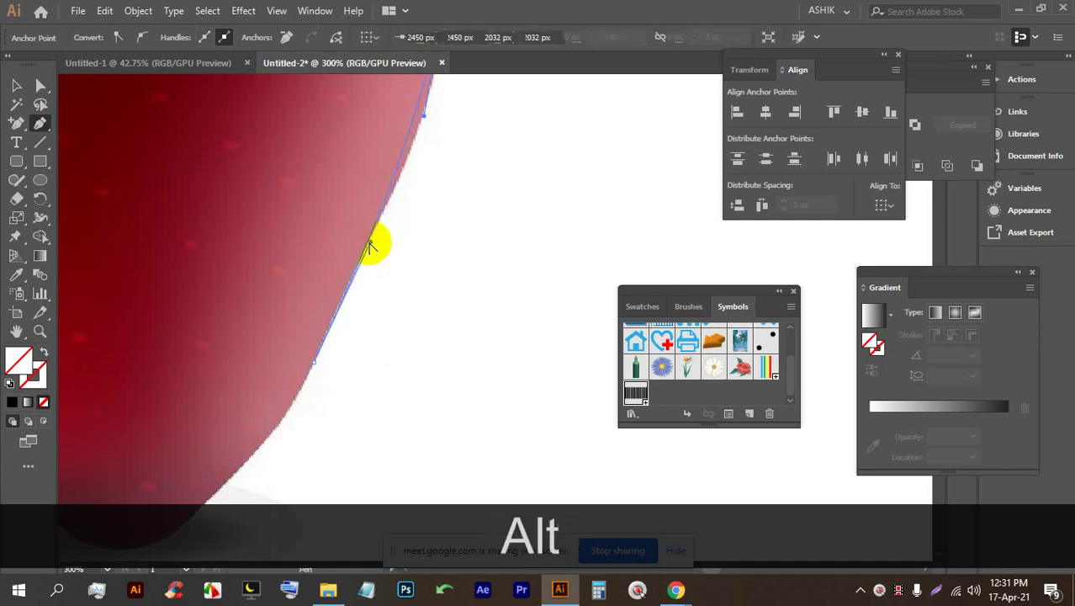
pyautogui.scroll(-2, 377, 233)
pyautogui.hotkey('ctrl', 'z')
pyautogui.hotkey('ctrl', 'z')
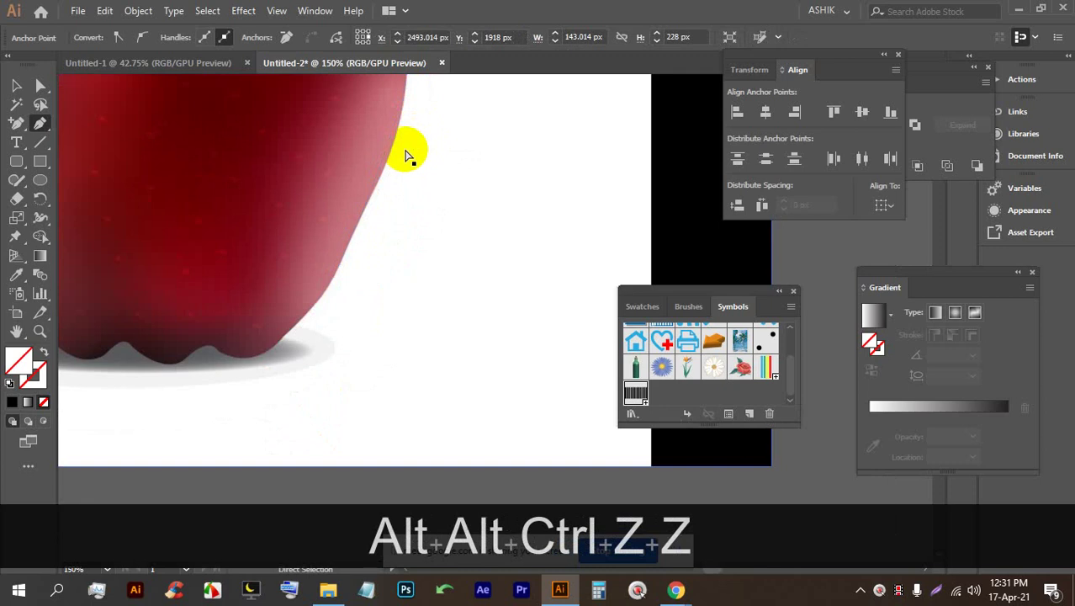
# Step: Extend the Pen path from the apple's widest point down the start of its lower right side with a curved anchor
pyautogui.scroll(2, 402, 153)
pyautogui.moveTo(399, 149); pyautogui.dragTo(436, 359)
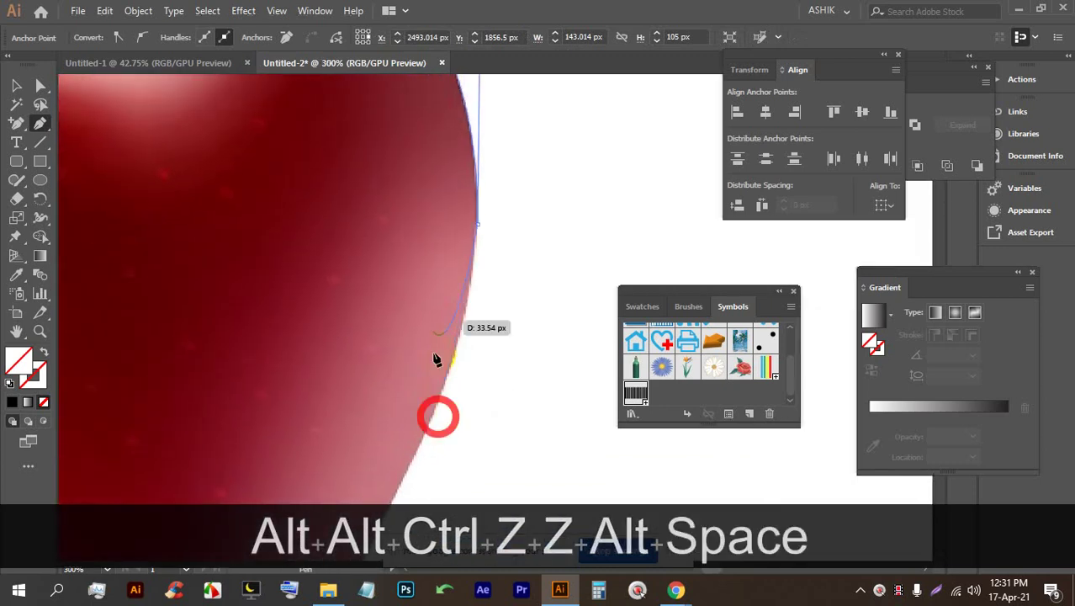
pyautogui.scroll(1, 456, 347)
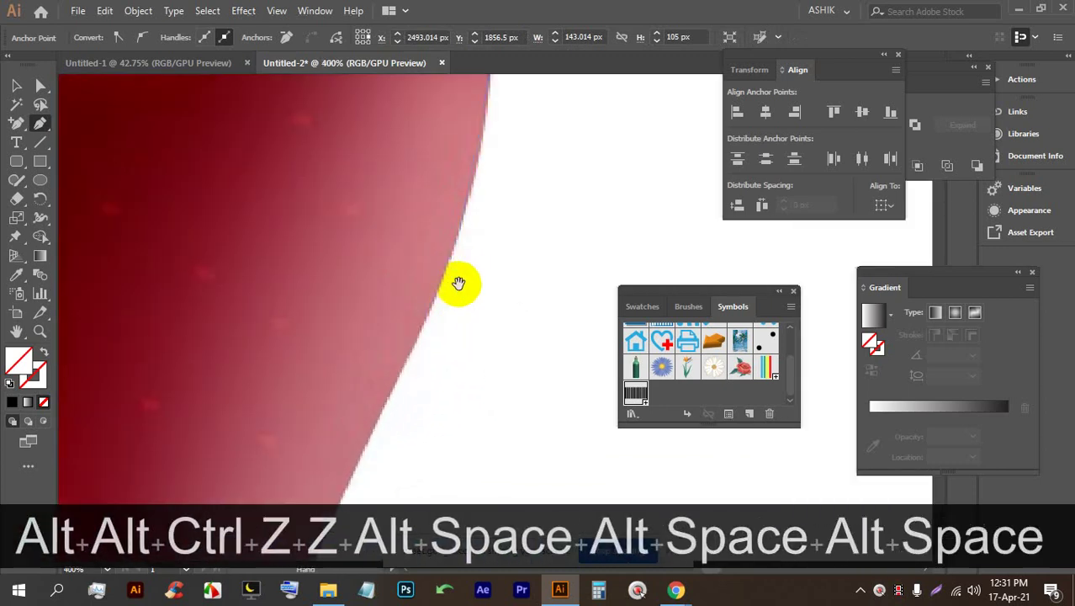
pyautogui.moveTo(458, 283); pyautogui.dragTo(442, 310)
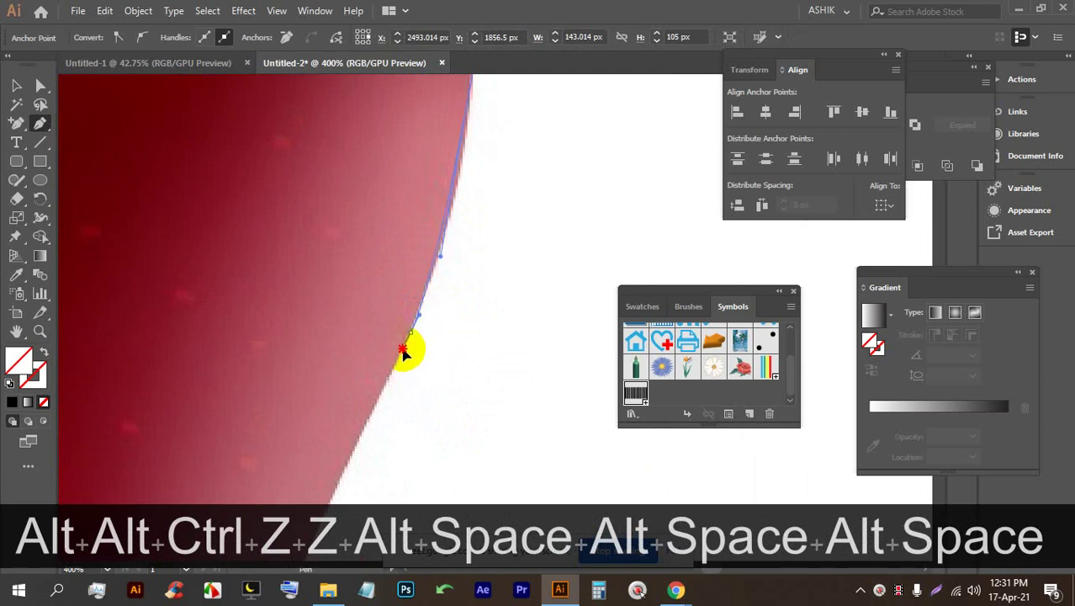
pyautogui.click(394, 372)
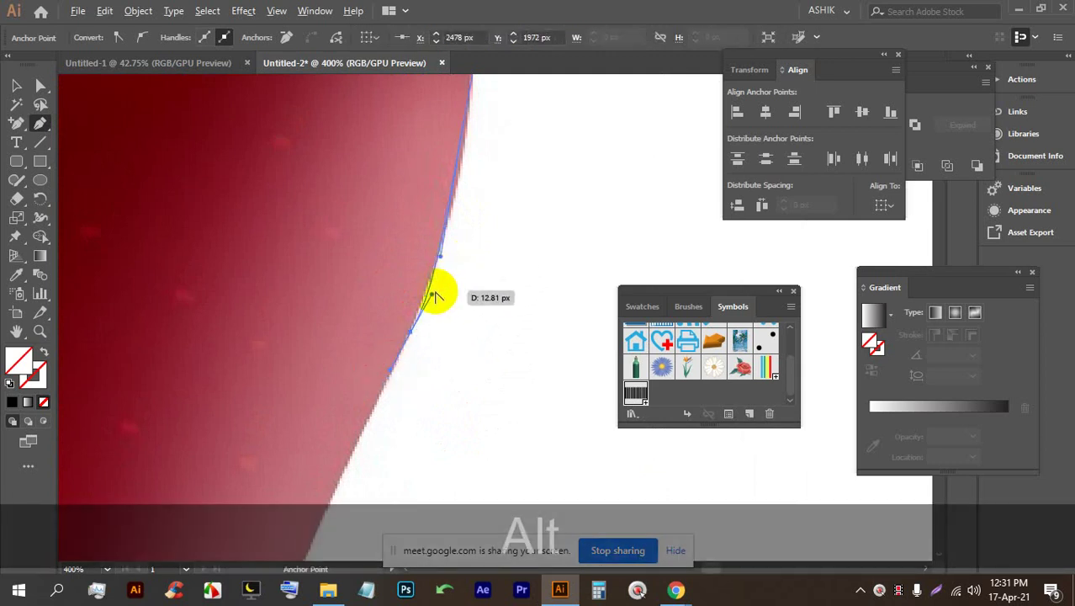
pyautogui.moveTo(432, 298); pyautogui.dragTo(450, 236)
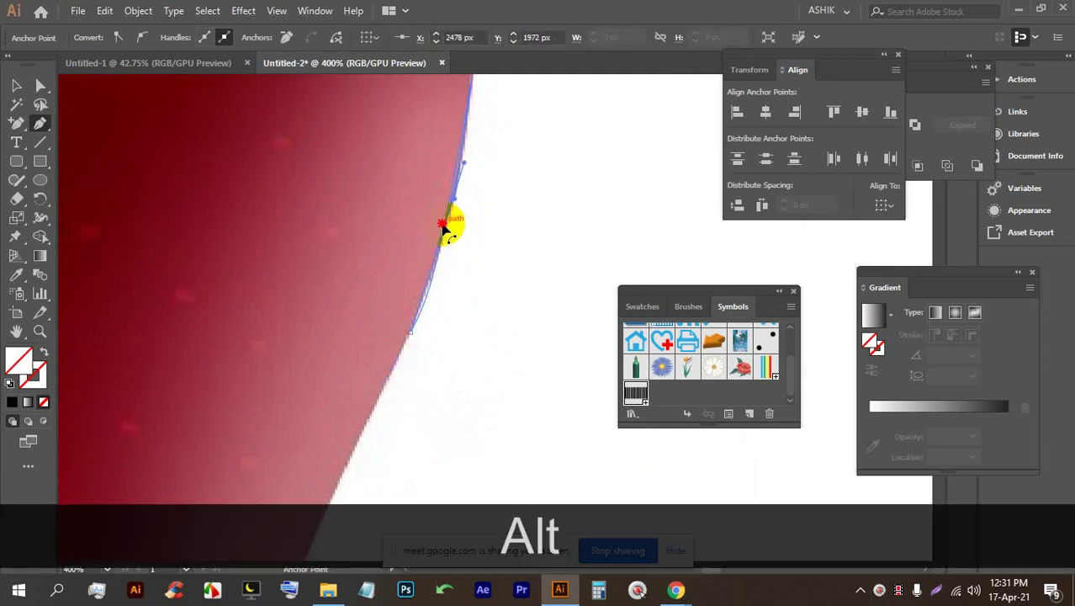
# Step: Continue the path down the straight lower right flank, undoing one misplaced point and fitting the curve handles to the edge
pyautogui.scroll(-4, 437, 252)
pyautogui.scroll(3, 412, 288)
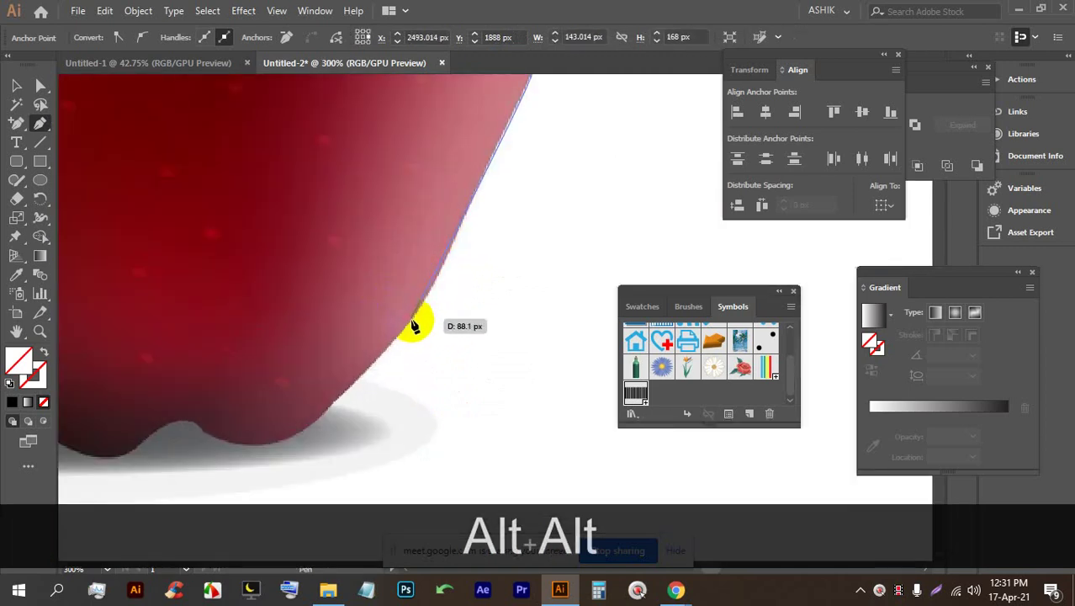
pyautogui.click(422, 309)
pyautogui.hotkey('ctrl', 'z')
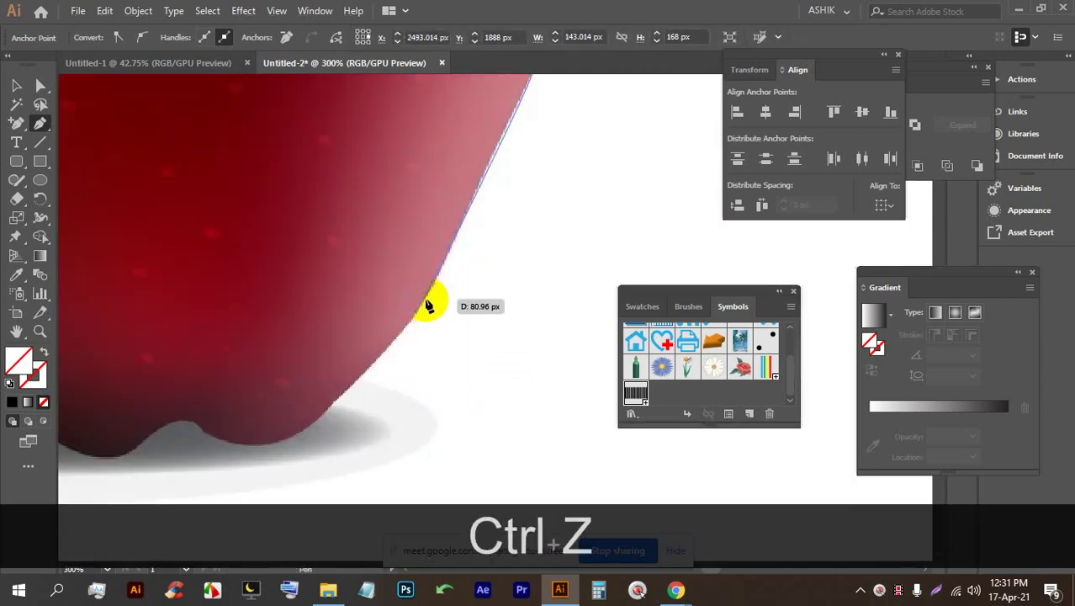
pyautogui.scroll(1, 427, 304)
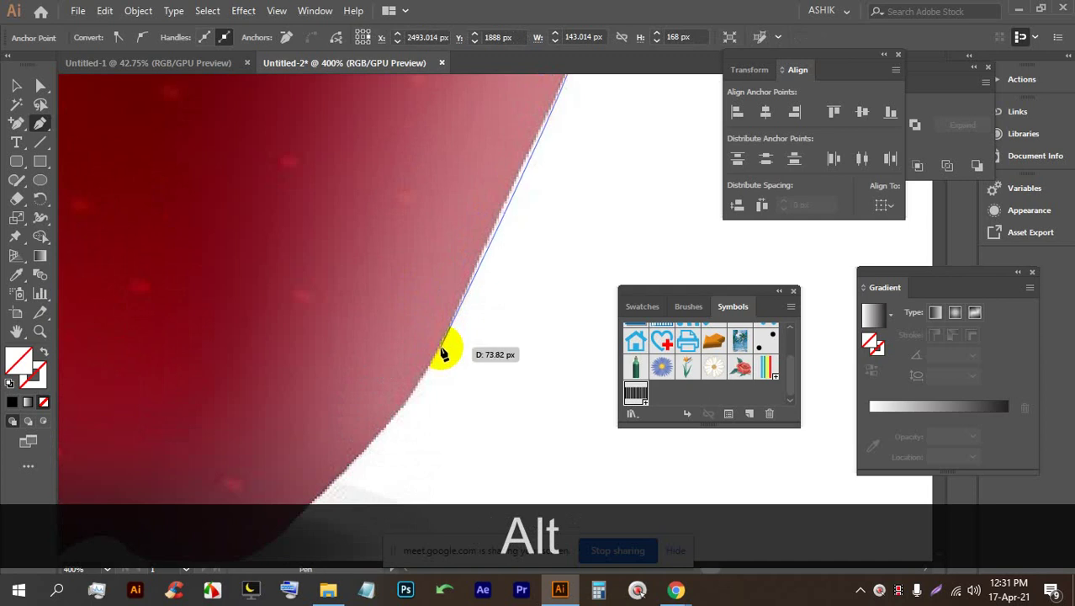
pyautogui.moveTo(435, 357); pyautogui.dragTo(421, 374)
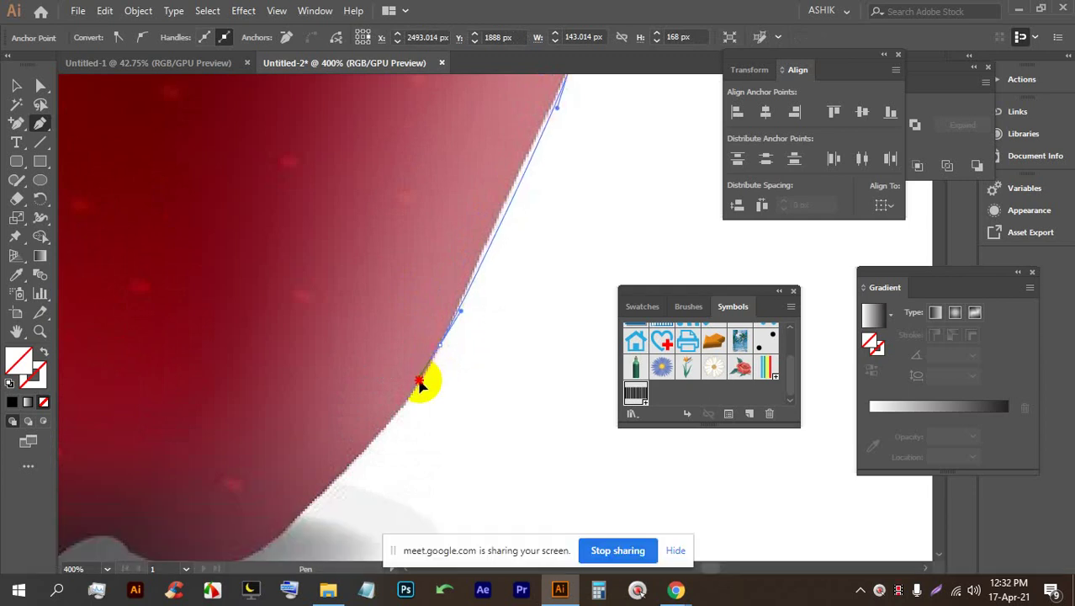
pyautogui.scroll(-2, 421, 385)
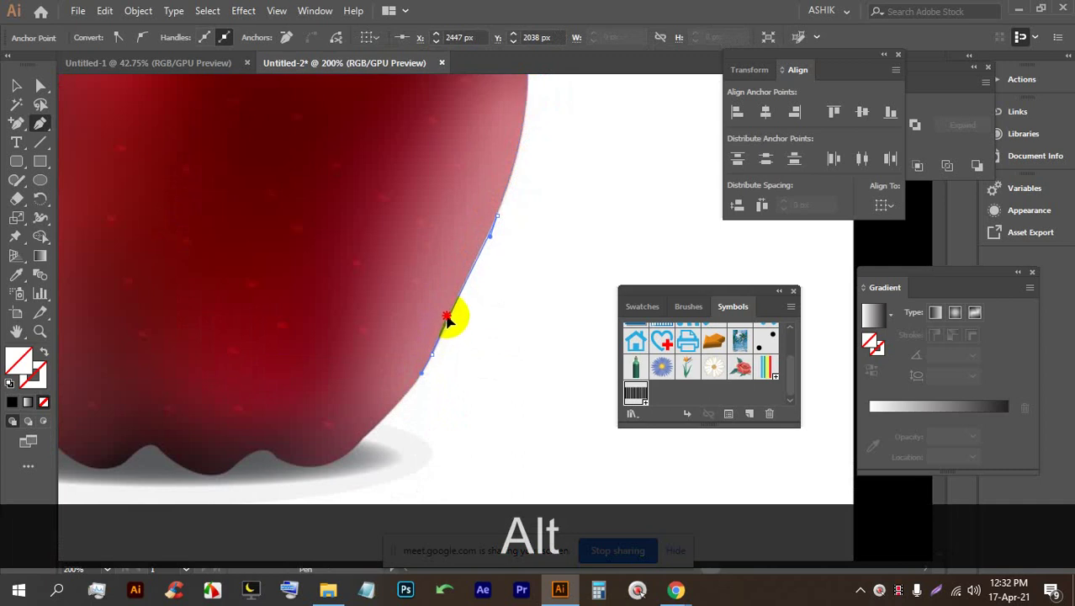
pyautogui.moveTo(448, 320); pyautogui.dragTo(448, 315)
# Step: Curve the path around the apple's lower right corner to the underside of the right lobe
pyautogui.scroll(2, 459, 307)
pyautogui.press('space')
pyautogui.moveTo(402, 421); pyautogui.dragTo(451, 281)
pyautogui.keyDown('alt'); pyautogui.click(418, 312); pyautogui.keyUp('alt')
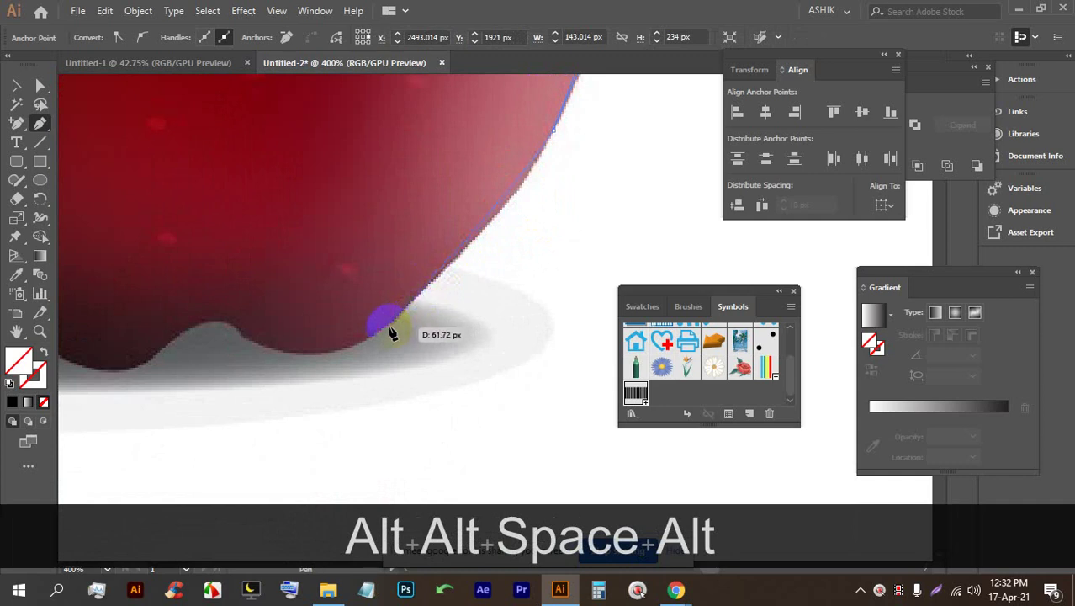
pyautogui.moveTo(339, 357)
pyautogui.mouseDown()
pyautogui.moveTo(312, 352)
pyautogui.moveTo(357, 352)
pyautogui.mouseUp()
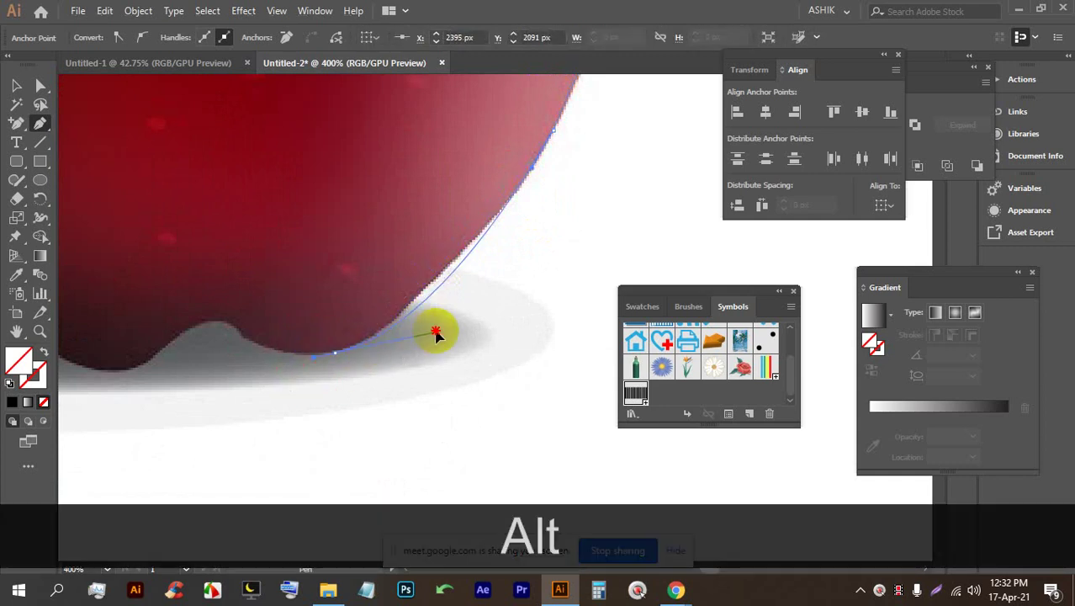
pyautogui.keyDown('alt'); pyautogui.click(291, 360); pyautogui.keyUp('alt')
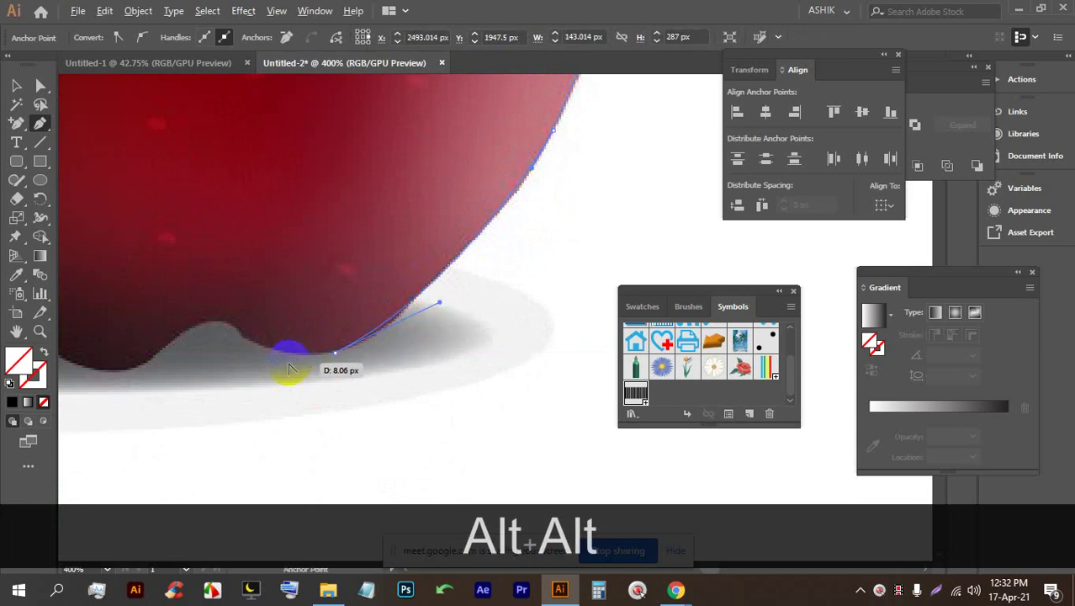
# Step: Extend the path along the right lobe's underside toward the neighbouring notch, undoing a badly placed anchor point
pyautogui.scroll(2, 290, 361)
pyautogui.moveTo(220, 340); pyautogui.dragTo(421, 326)
pyautogui.moveTo(358, 286); pyautogui.dragTo(312, 281)
pyautogui.moveTo(322, 281); pyautogui.dragTo(412, 319)
pyautogui.hotkey('ctrl', 'alt', 'z')
pyautogui.hotkey('ctrl', 'alt', 'z')
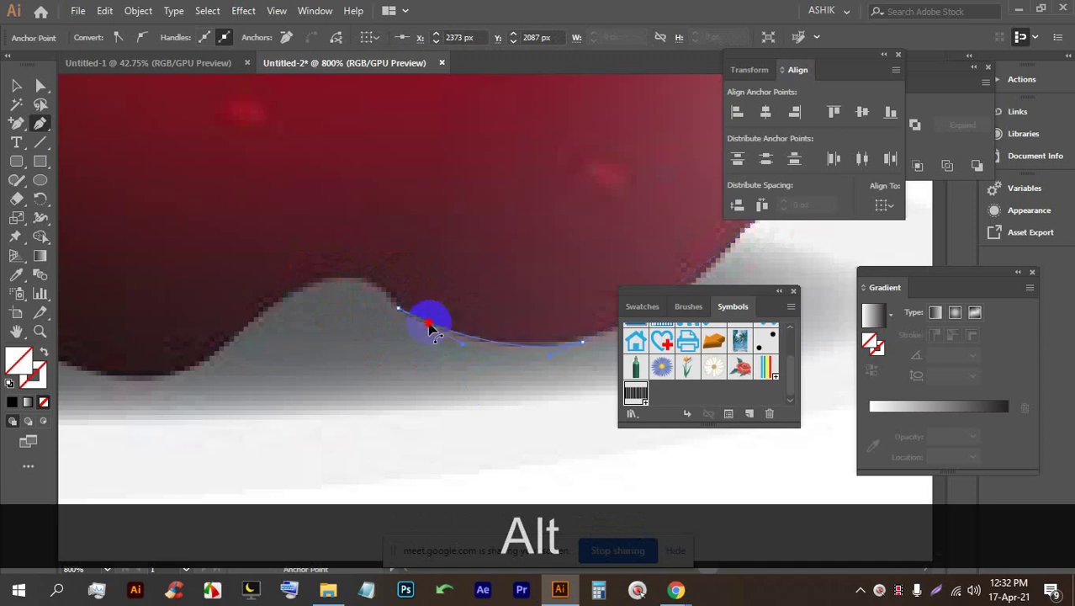
# Step: Curve the path over the notch in the base and end it at the apple's bottom centre
pyautogui.scroll(-4, 422, 293)
pyautogui.moveTo(426, 328); pyautogui.dragTo(398, 252)
pyautogui.scroll(3, 391, 303)
pyautogui.keyDown('alt'); pyautogui.click(322, 326); pyautogui.keyUp('alt')
pyautogui.moveTo(325, 323); pyautogui.dragTo(230, 374)
# Step: Move the finished half profile path off the apple image onto the empty canvas beside it
pyautogui.click(15, 84)
pyautogui.scroll(-7, 355, 296)
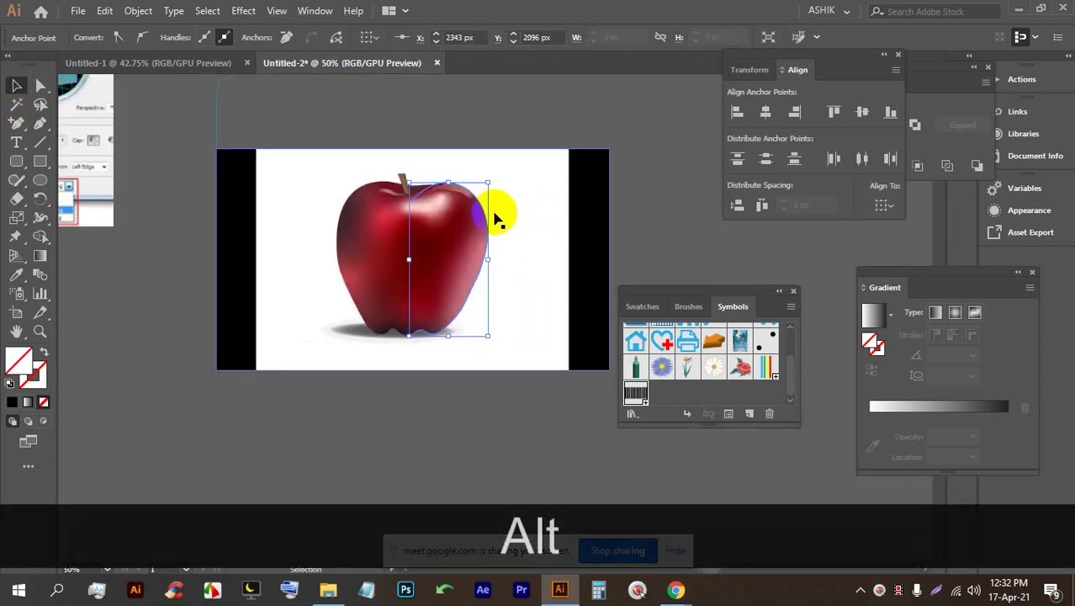
pyautogui.moveTo(497, 221); pyautogui.dragTo(408, 201)
pyautogui.scroll(1, 408, 204)
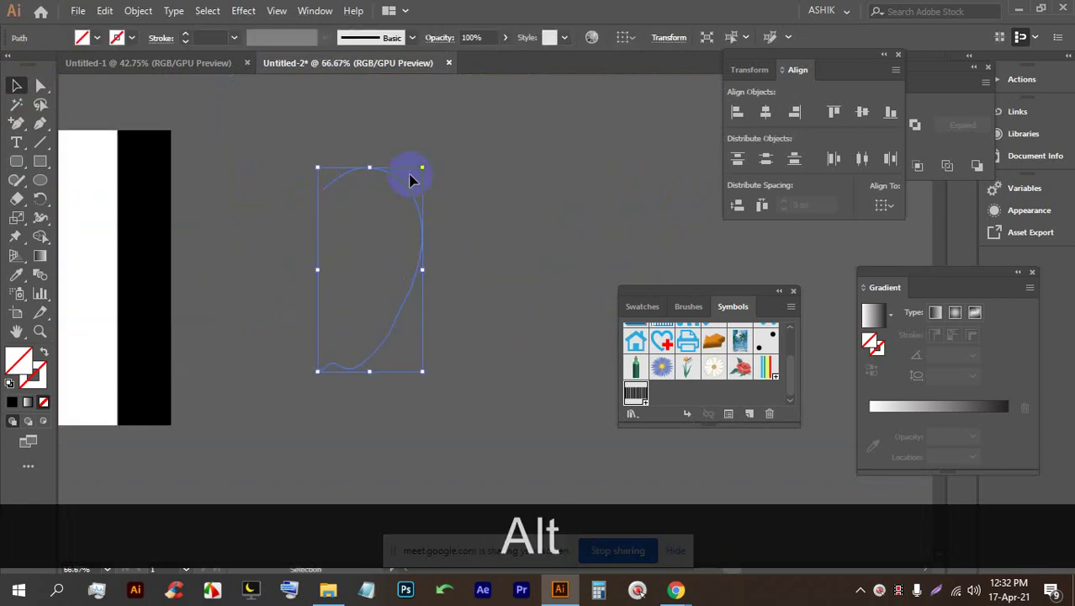
pyautogui.click(243, 10)
pyautogui.moveTo(276, 100)
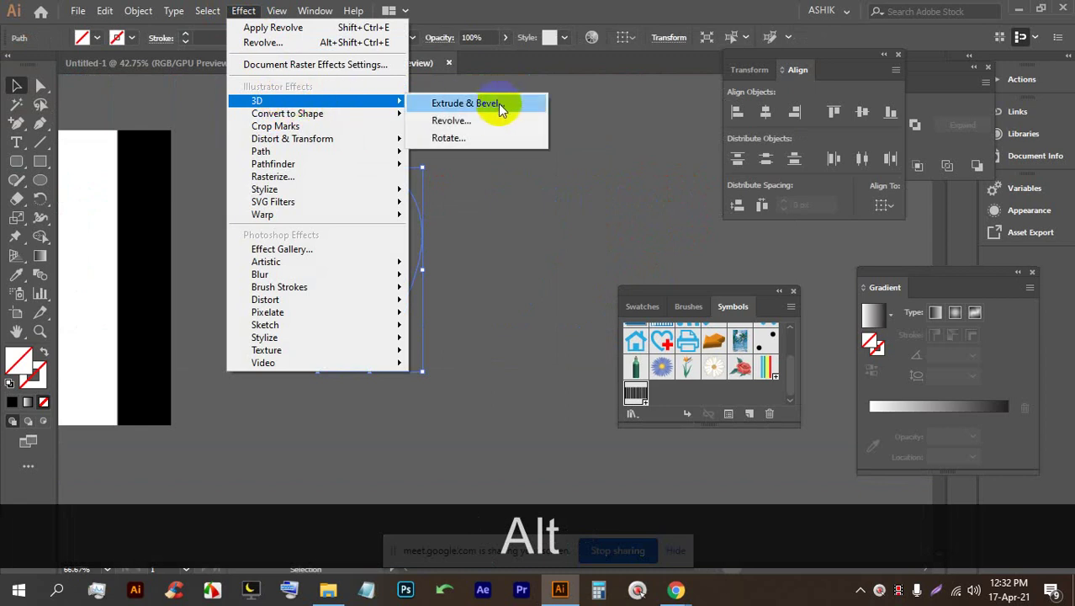
pyautogui.click(470, 120)
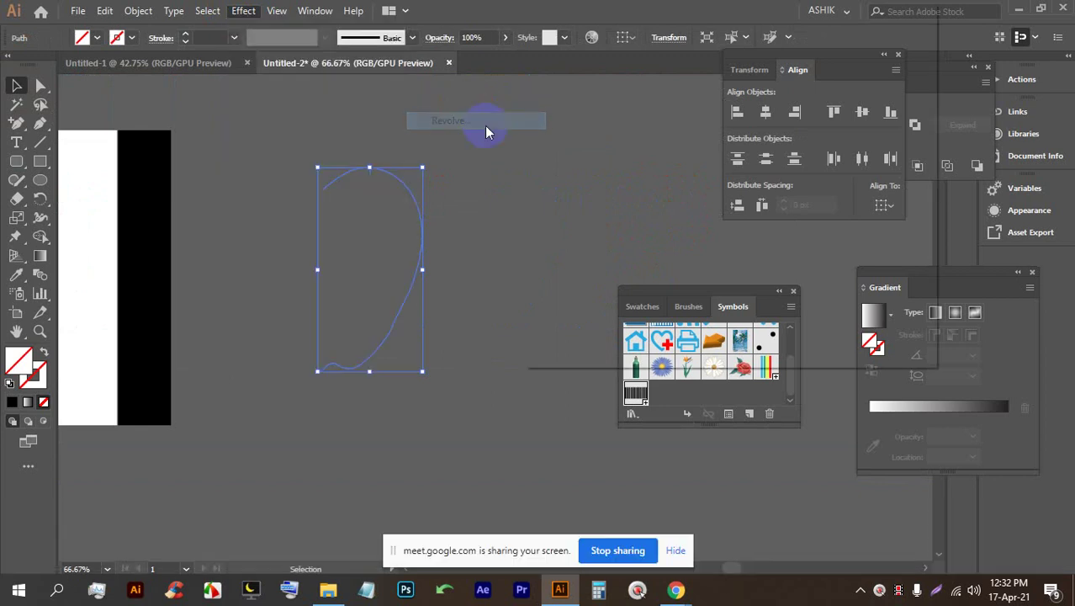
pyautogui.click(890, 344)
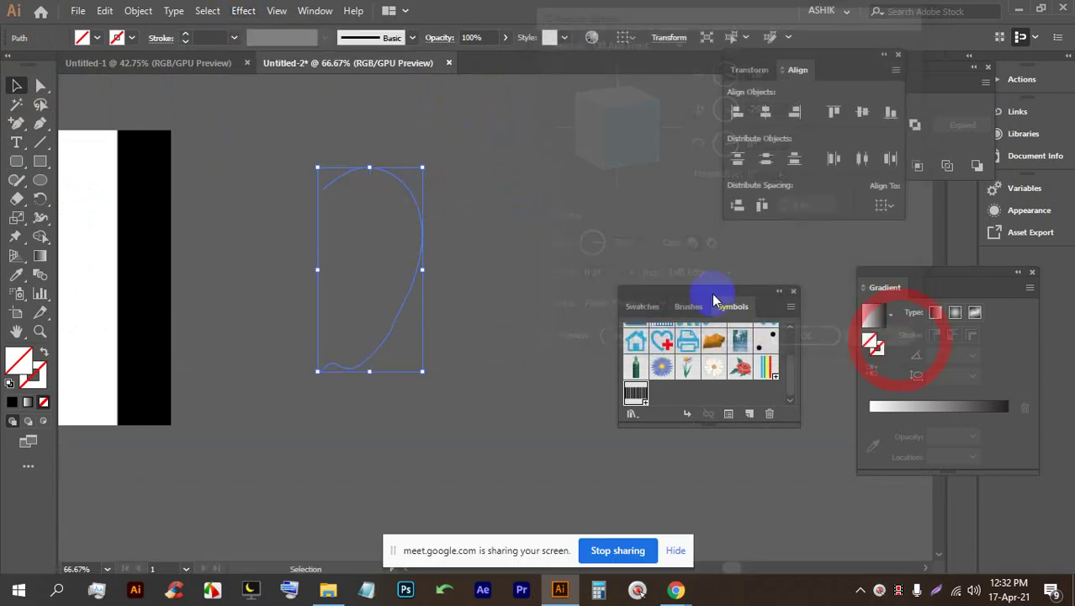
# Step: Give the profile path a red stroke and apply 3D Revolve at 360° from the left edge with plastic shading
pyautogui.click(132, 38)
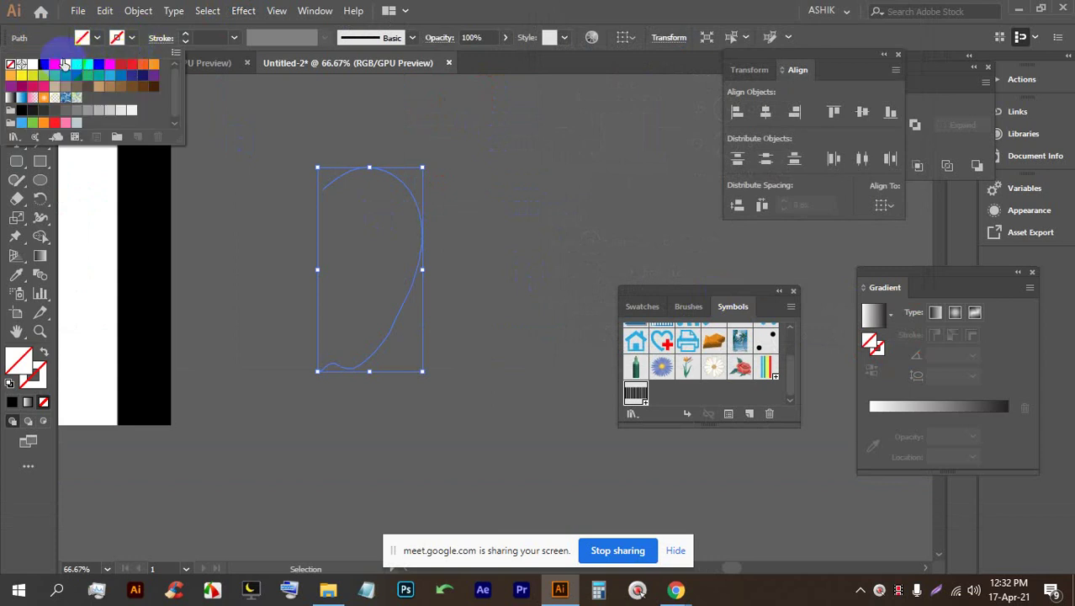
pyautogui.click(122, 67)
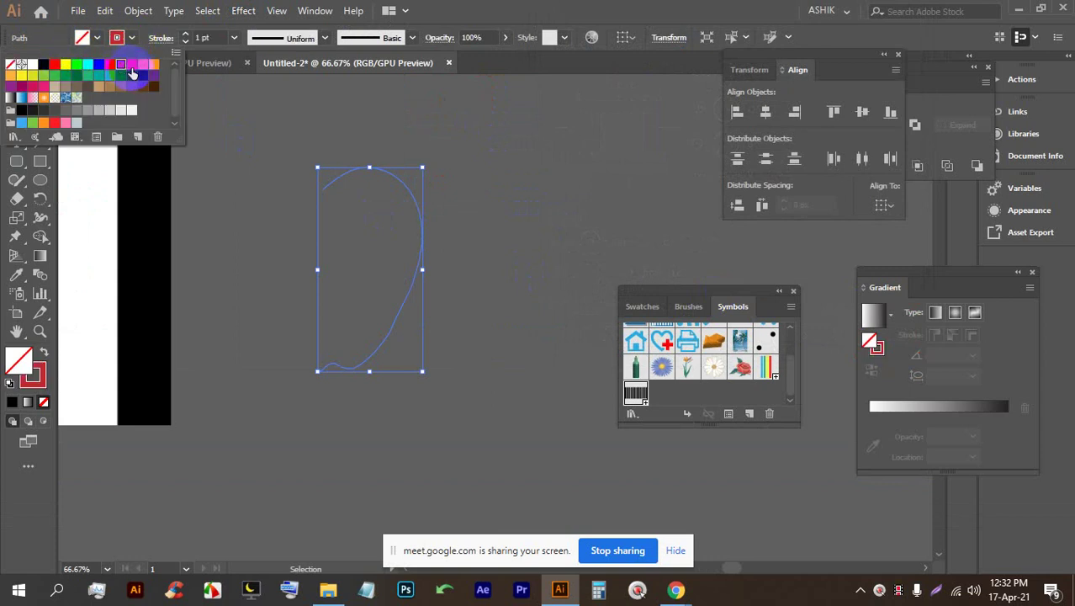
pyautogui.click(242, 12)
pyautogui.click(242, 12)
pyautogui.moveTo(257, 100)
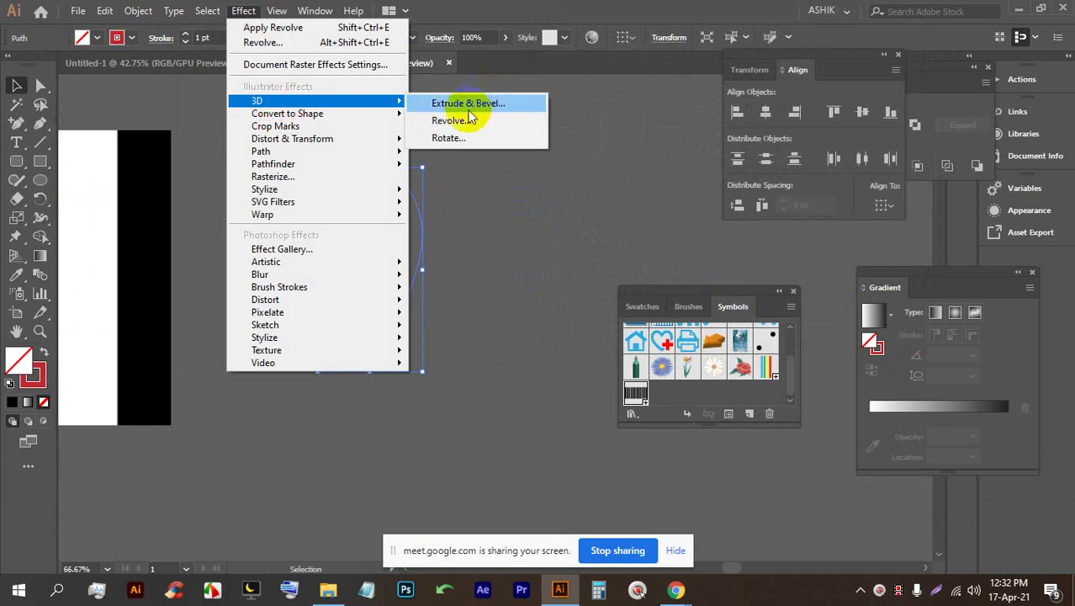
pyautogui.click(468, 119)
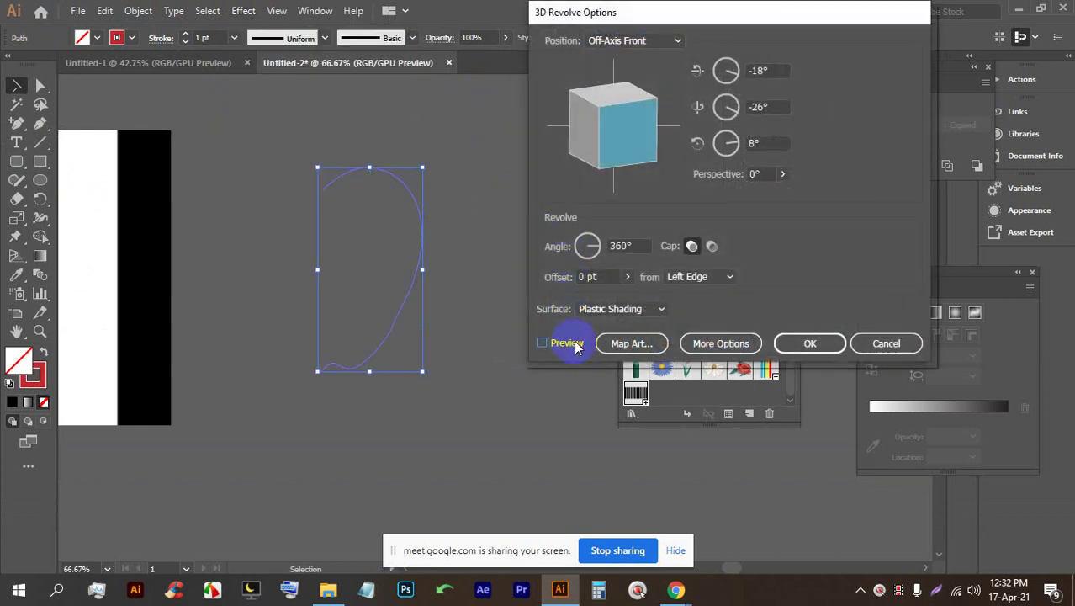
pyautogui.click(577, 347)
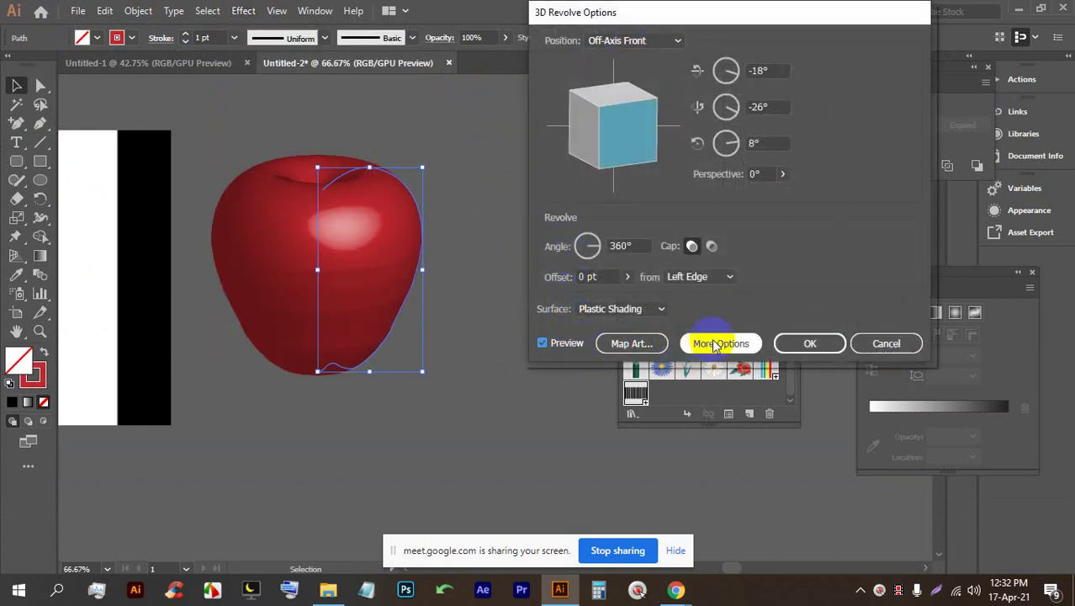
pyautogui.click(808, 343)
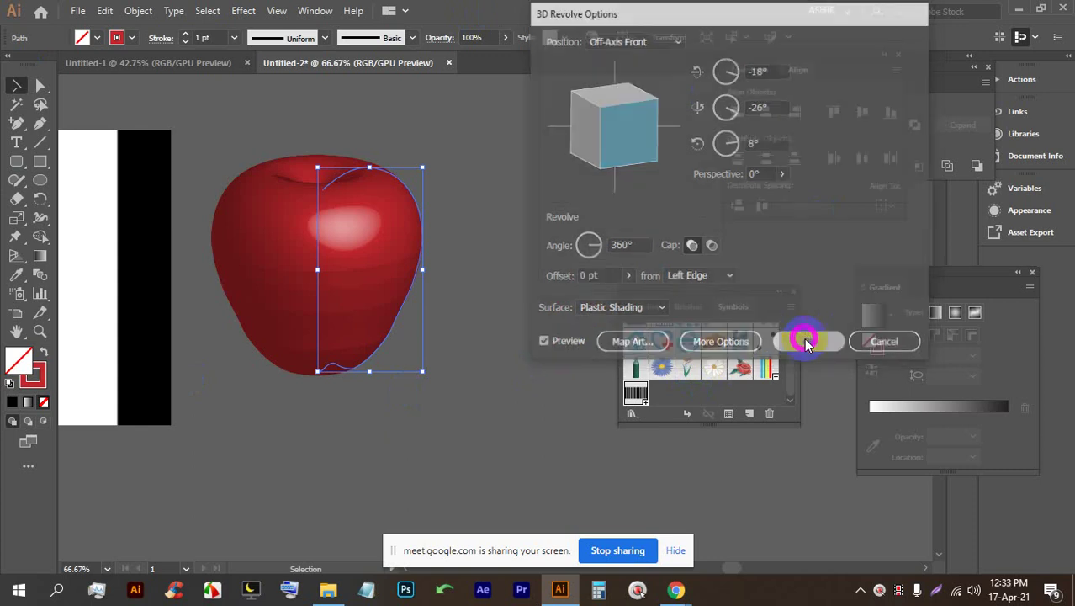
# Step: Try to reshape the base of the revolved apple by raising the profile's bottom anchor points with Direct Selection
pyautogui.keyDown('alt'); pyautogui.scroll(3, 320, 379); pyautogui.keyUp('alt')
pyautogui.keyDown('alt'); pyautogui.scroll(2, 322, 382); pyautogui.keyUp('alt')
pyautogui.press('a')
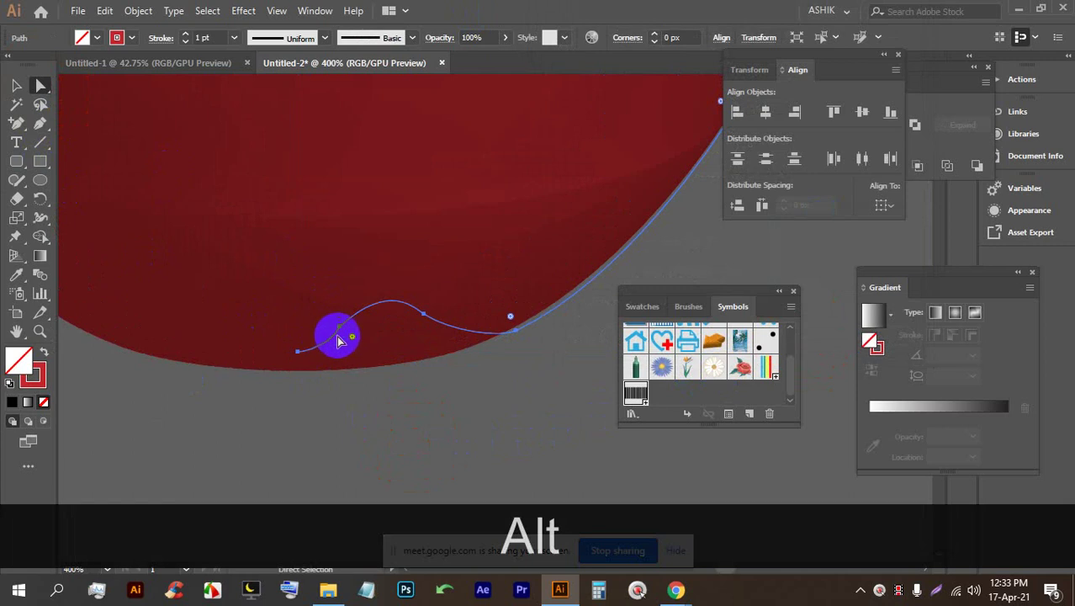
pyautogui.moveTo(338, 329); pyautogui.dragTo(302, 298)
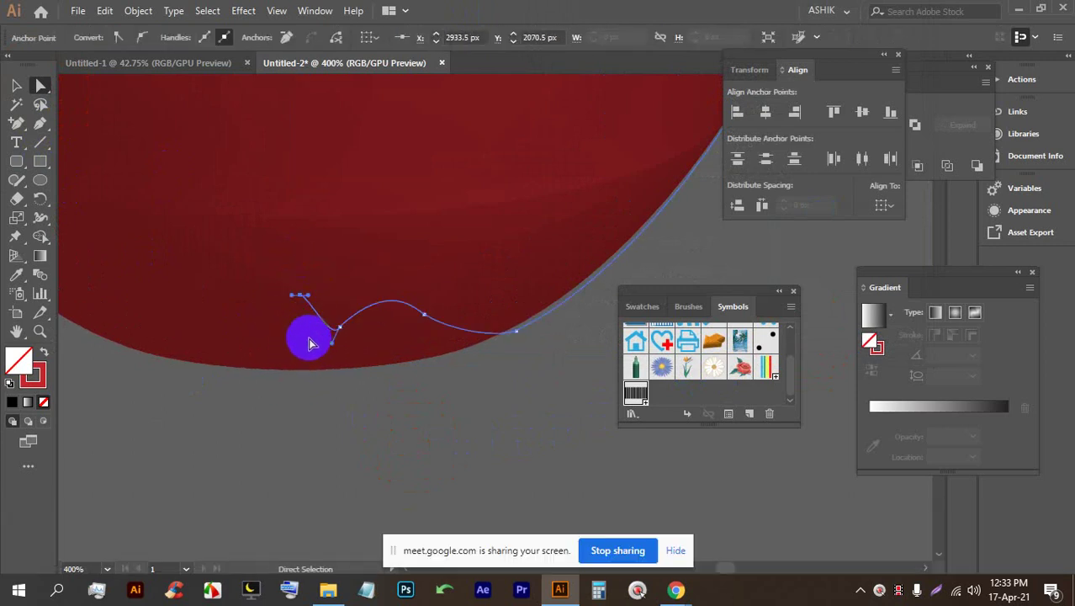
pyautogui.moveTo(336, 329); pyautogui.dragTo(337, 300)
pyautogui.moveTo(521, 342); pyautogui.dragTo(498, 290)
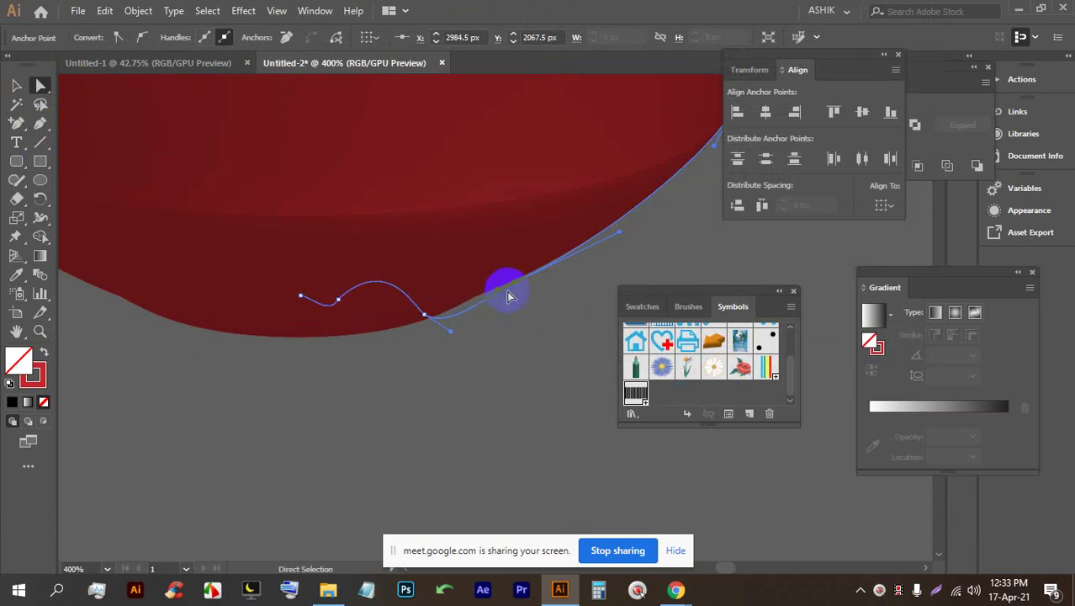
pyautogui.moveTo(511, 286); pyautogui.dragTo(504, 242)
# Step: Undo the anchor point edits at the base while keeping the 3D Revolve effect applied
pyautogui.scroll(-4, 500, 312)
pyautogui.hotkey('ctrl', 'z')
pyautogui.hotkey('ctrl', 'z')
pyautogui.hotkey('ctrl', 'z')
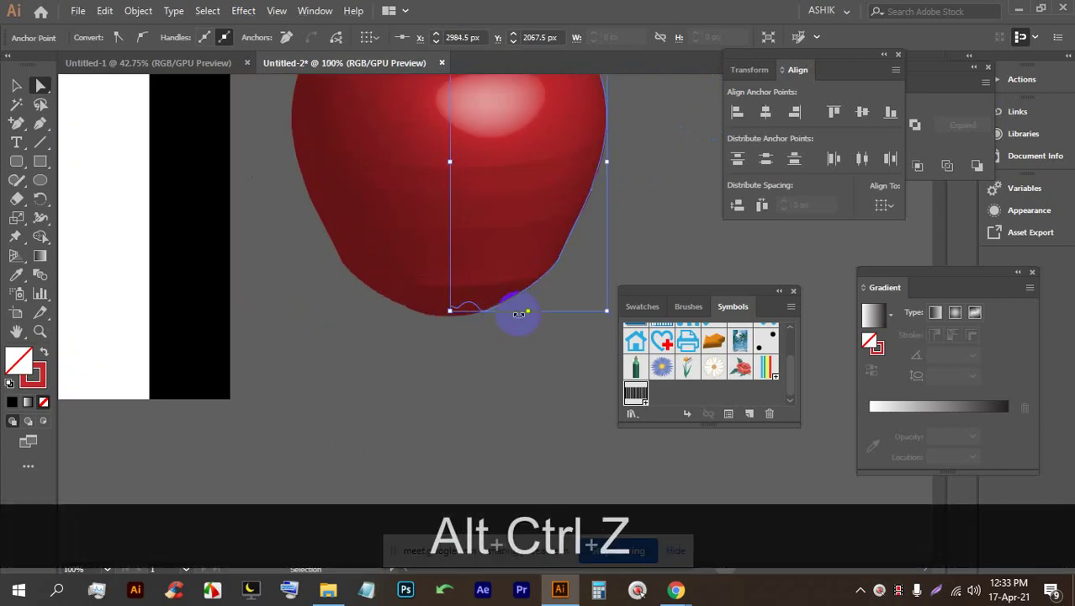
pyautogui.hotkey('ctrl', 'z')
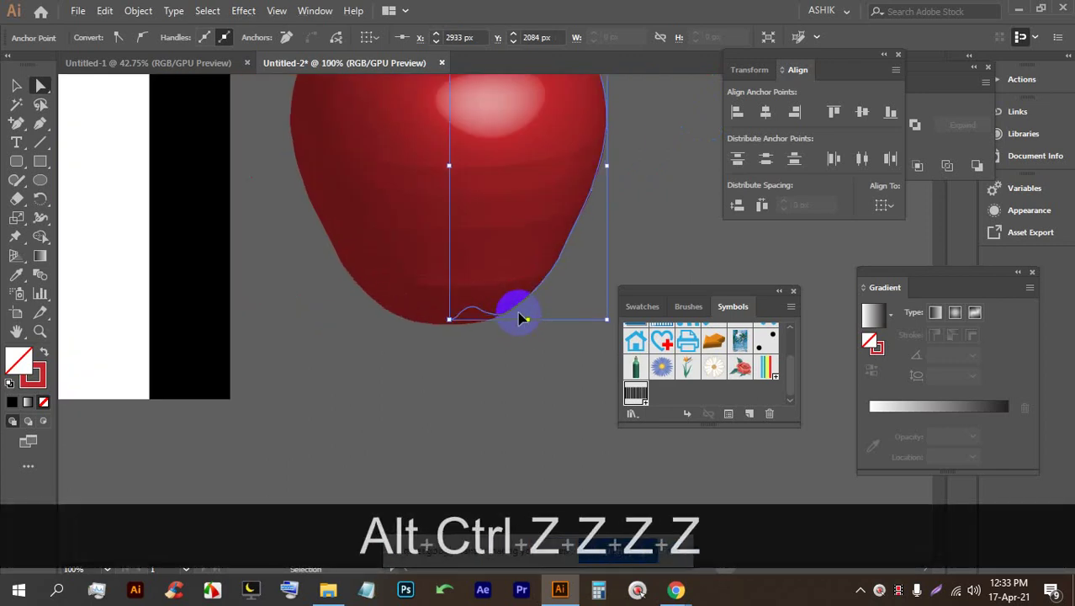
pyautogui.hotkey('ctrl', 'z')
pyautogui.hotkey('ctrl', 'shift', 'z')
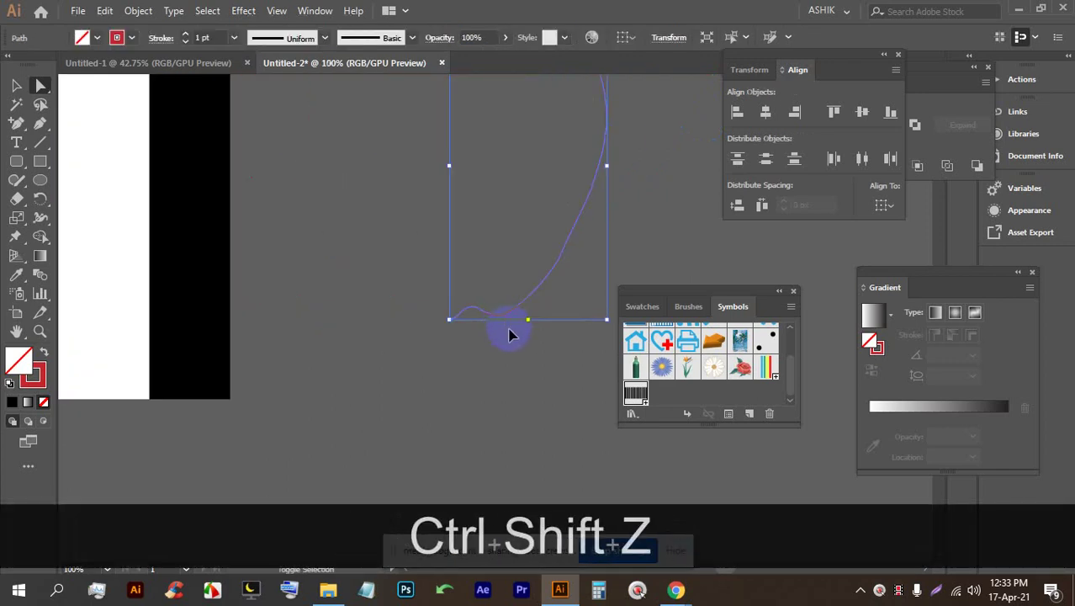
# Step: Examine the revolved apple's base and overall shape, and compare it with the top hollow and stem of the reference image
pyautogui.scroll(4, 501, 319)
pyautogui.scroll(2, 497, 321)
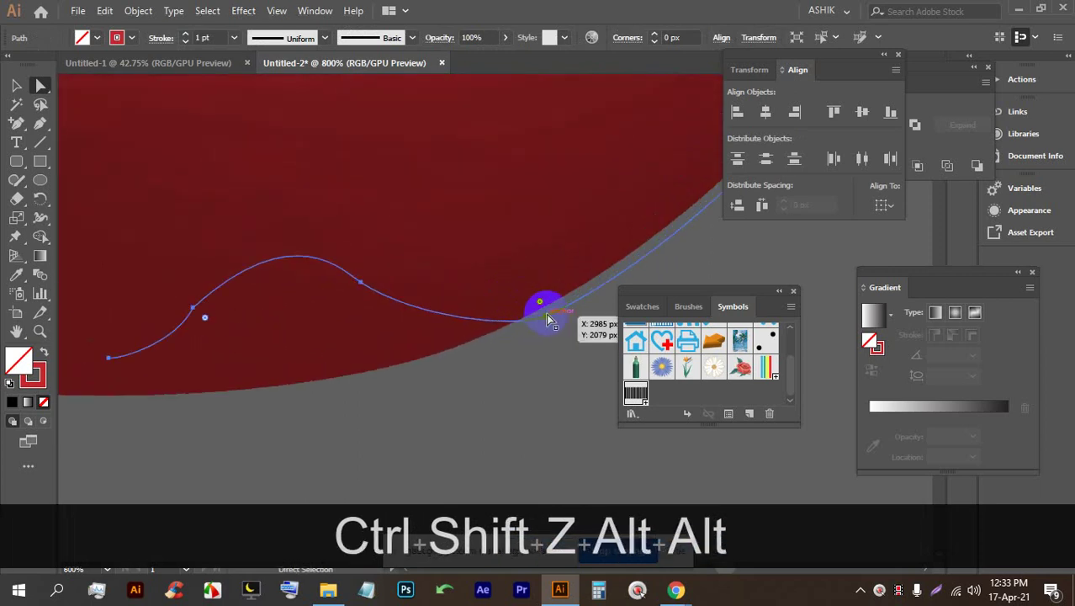
pyautogui.scroll(-6, 432, 348)
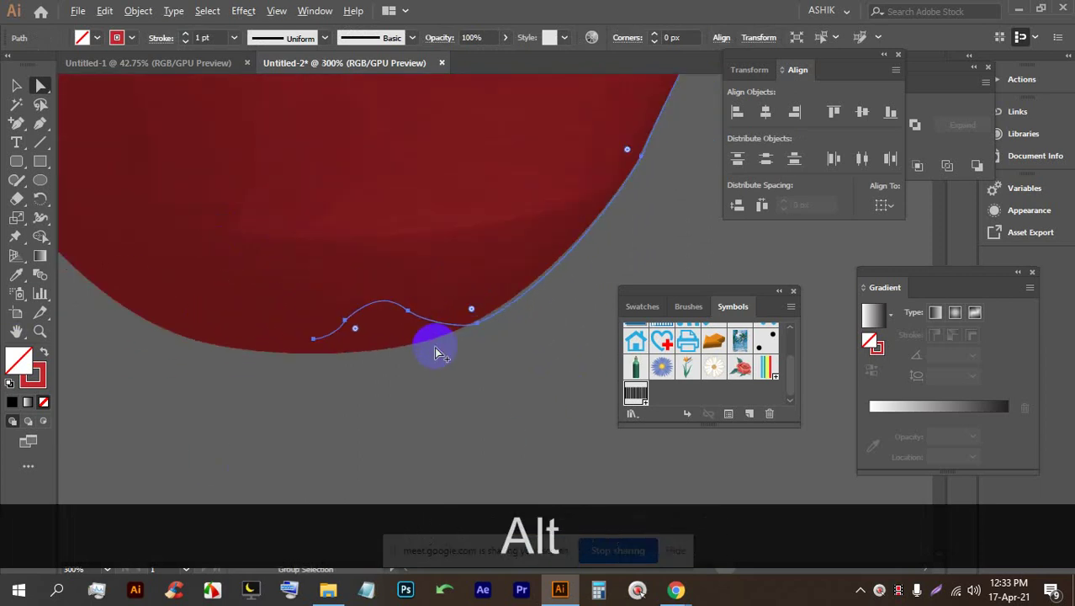
pyautogui.scroll(-2, 437, 353)
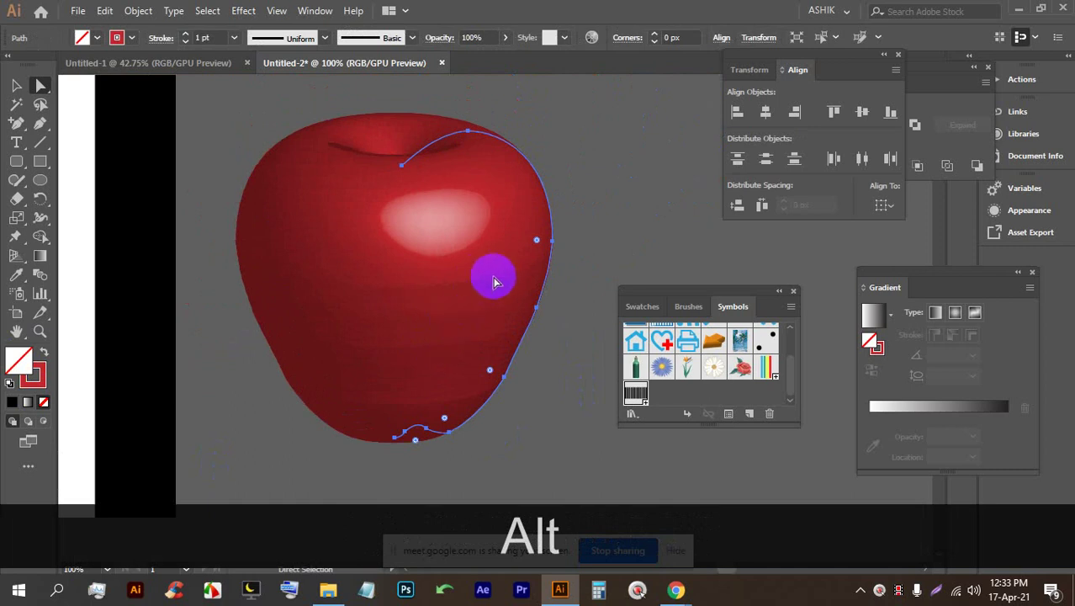
pyautogui.scroll(-3, 494, 229)
pyautogui.scroll(3, 492, 214)
pyautogui.scroll(-3, 492, 220)
pyautogui.scroll(5, 240, 187)
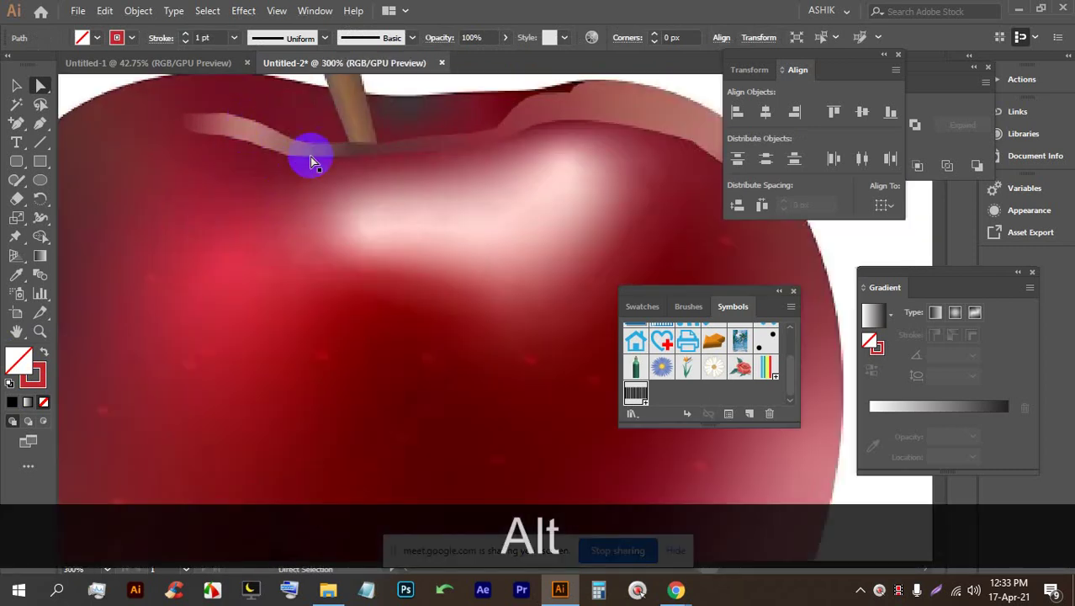
# Step: Draw a slanted four-sided stem shape with the Pen tool on the white area beside the reference apple
pyautogui.scroll(-2, 352, 351)
pyautogui.scroll(-2, 384, 247)
pyautogui.scroll(2, 221, 217)
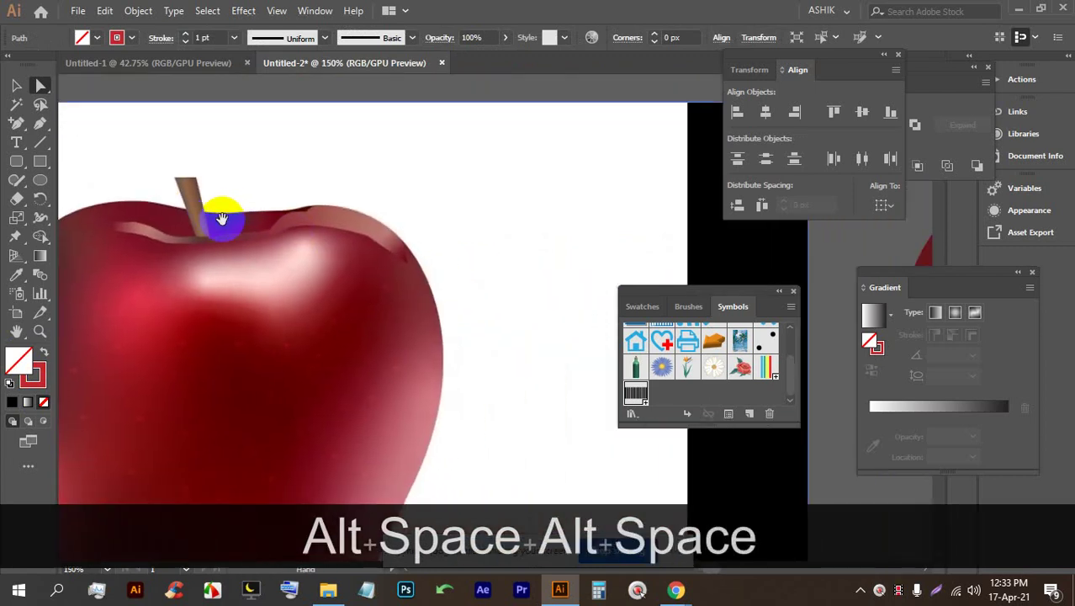
pyautogui.press('p')
pyautogui.moveTo(448, 179); pyautogui.dragTo(477, 243)
pyautogui.moveTo(449, 180); pyautogui.dragTo(504, 256)
pyautogui.click(16, 84)
pyautogui.press('shift')
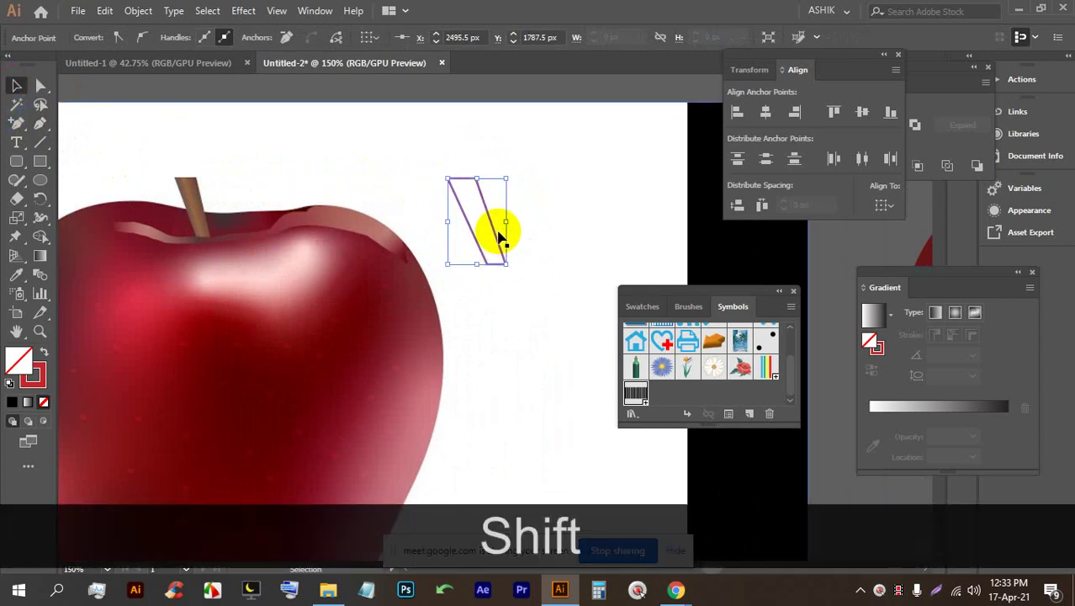
# Step: Fill the stem shape with brown (R=166 G=124 B=82) and remove its stroke
pyautogui.click(488, 207)
pyautogui.click(84, 41)
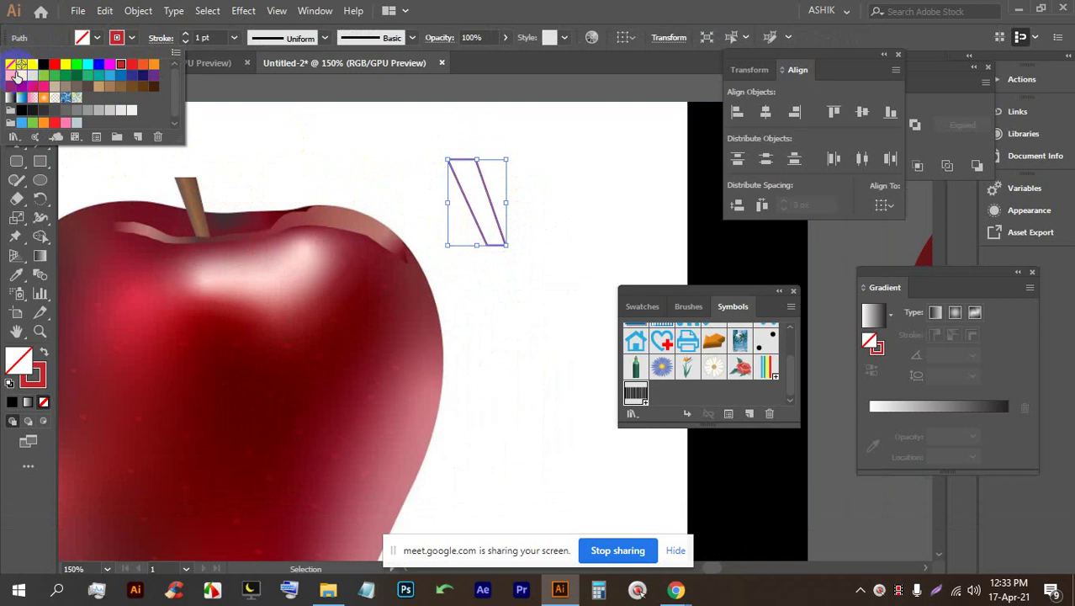
pyautogui.click(84, 39)
pyautogui.click(83, 39)
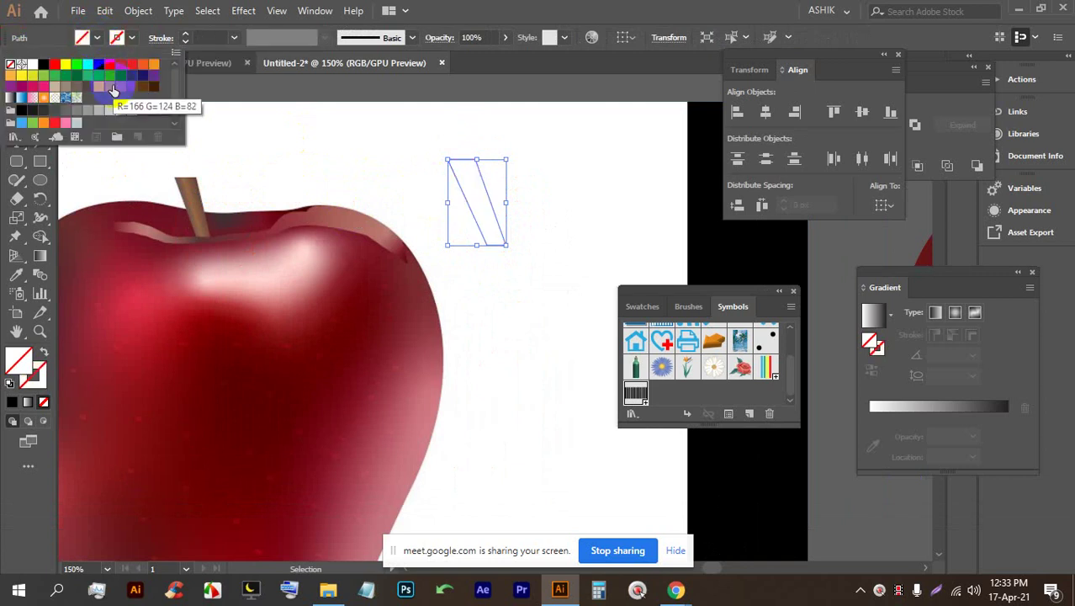
pyautogui.click(109, 87)
pyautogui.click(624, 223)
# Step: Move the brown stem onto the revolved apple so that its base sits in the top hollow
pyautogui.keyDown('alt'); pyautogui.click(365, 236); pyautogui.keyUp('alt')
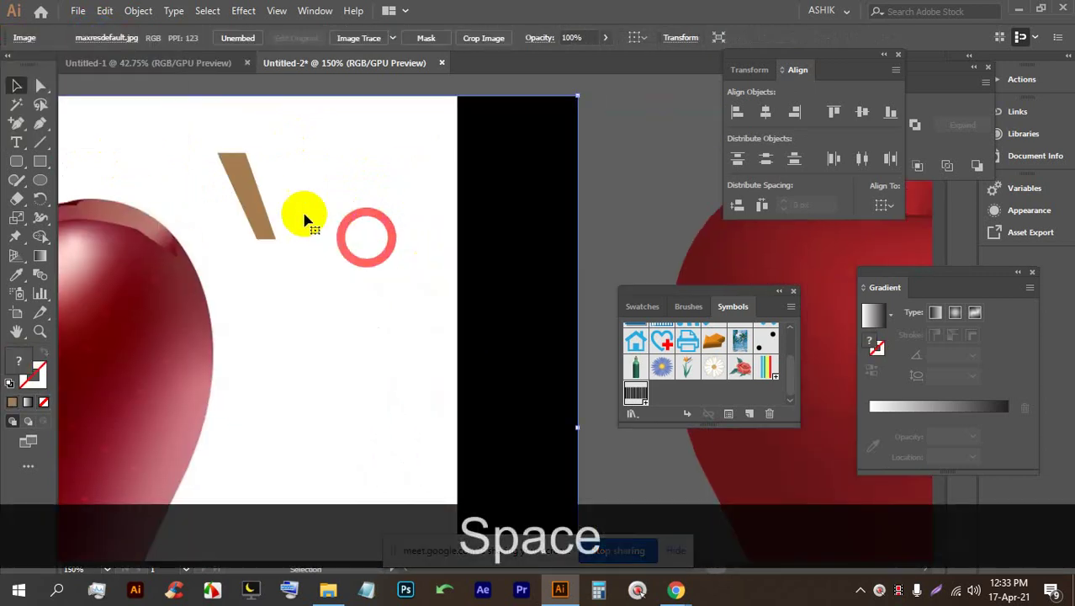
pyautogui.keyDown('alt'); pyautogui.click(250, 192); pyautogui.keyUp('alt')
pyautogui.moveTo(248, 198); pyautogui.dragTo(533, 176)
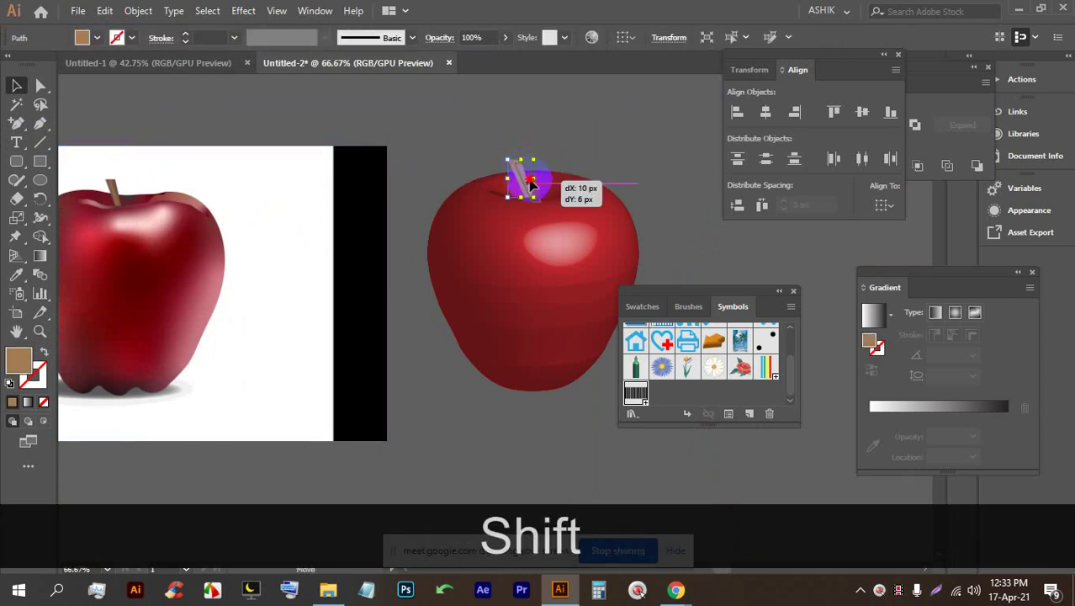
pyautogui.click(671, 180)
pyautogui.scroll(1, 671, 180)
pyautogui.scroll(3, 467, 207)
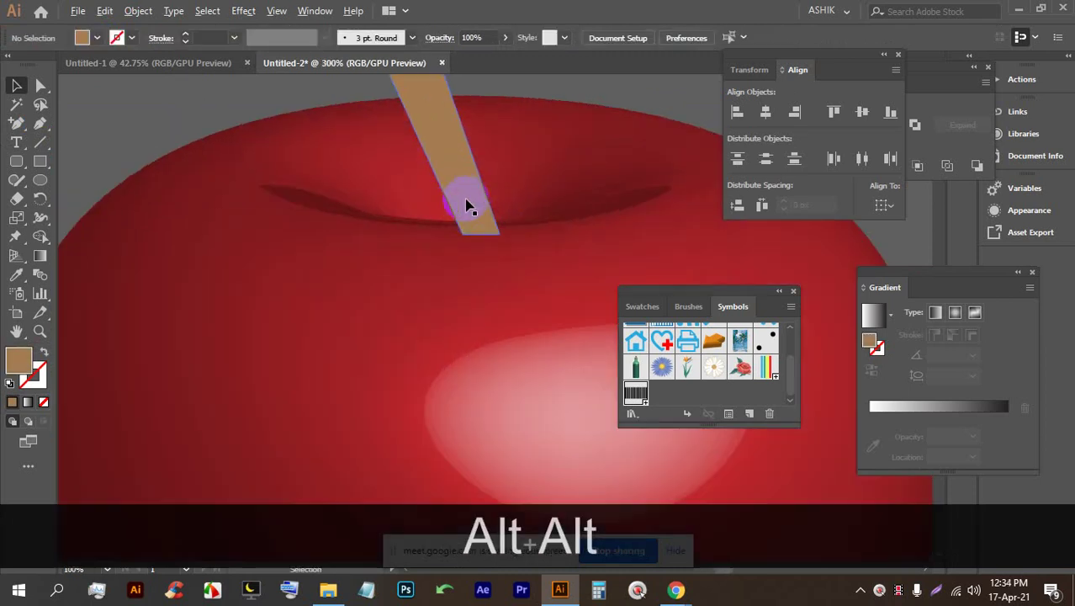
pyautogui.moveTo(484, 208)
pyautogui.mouseDown()
pyautogui.moveTo(482, 195)
pyautogui.moveTo(486, 205)
pyautogui.mouseUp()
pyautogui.scroll(-4, 484, 202)
pyautogui.click(243, 10)
pyautogui.moveTo(277, 10)
pyautogui.moveTo(243, 10)
pyautogui.moveTo(256, 100)
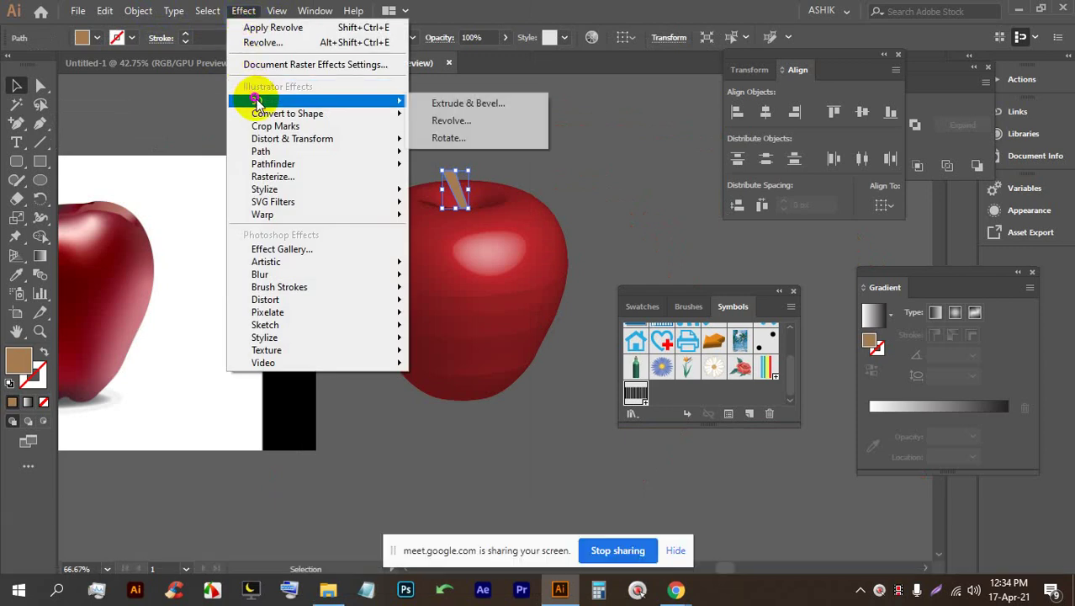
pyautogui.click(498, 119)
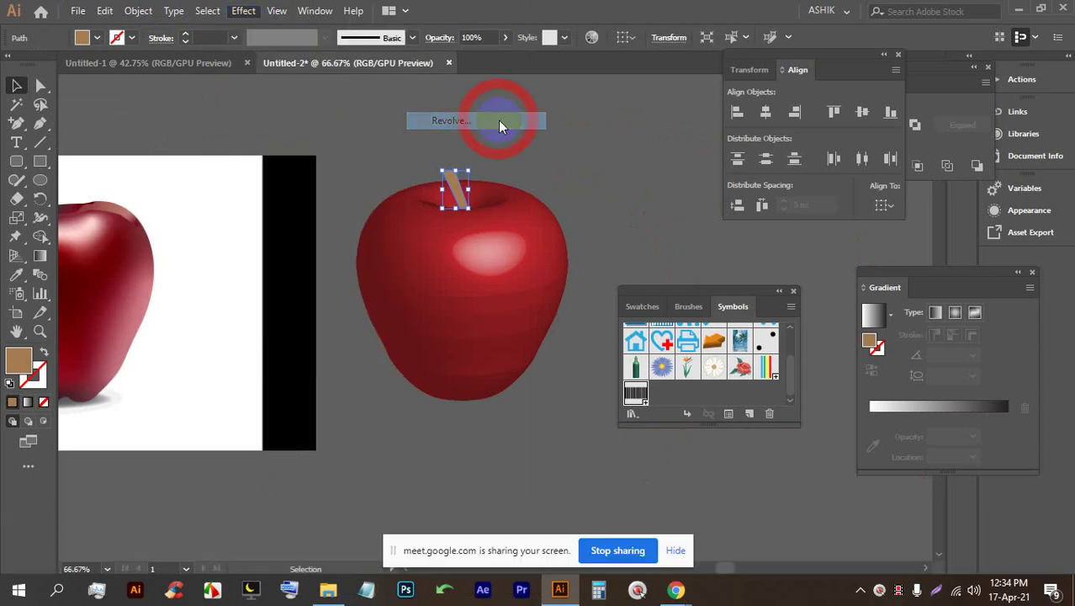
pyautogui.click(561, 344)
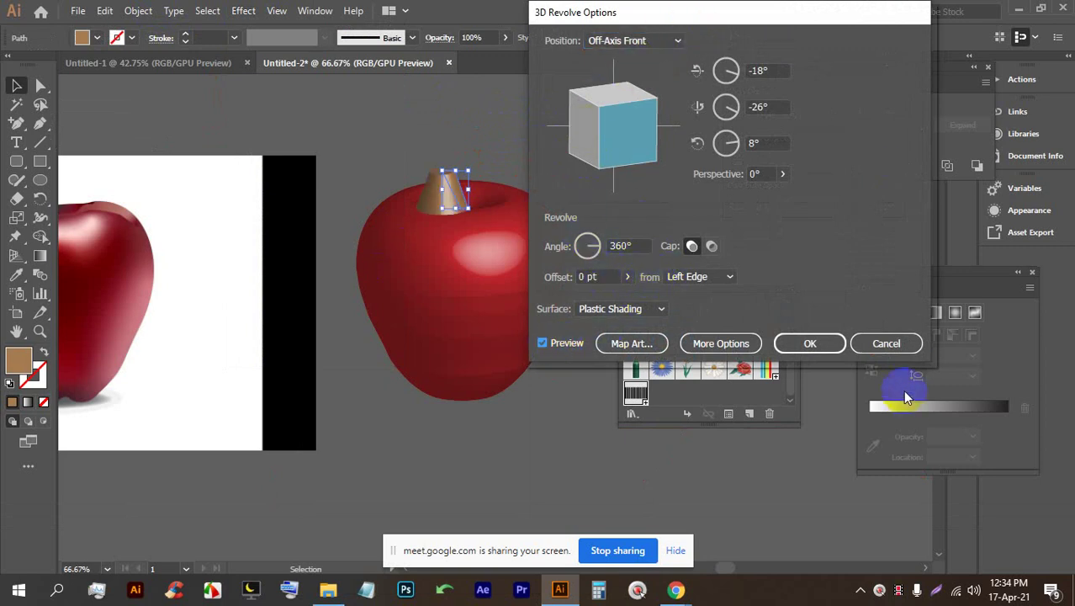
pyautogui.click(888, 343)
# Step: Try a 360° 3D Revolve on the stem, previewing both the left and right edge as the axis, and cancel it
pyautogui.scroll(3, 526, 181)
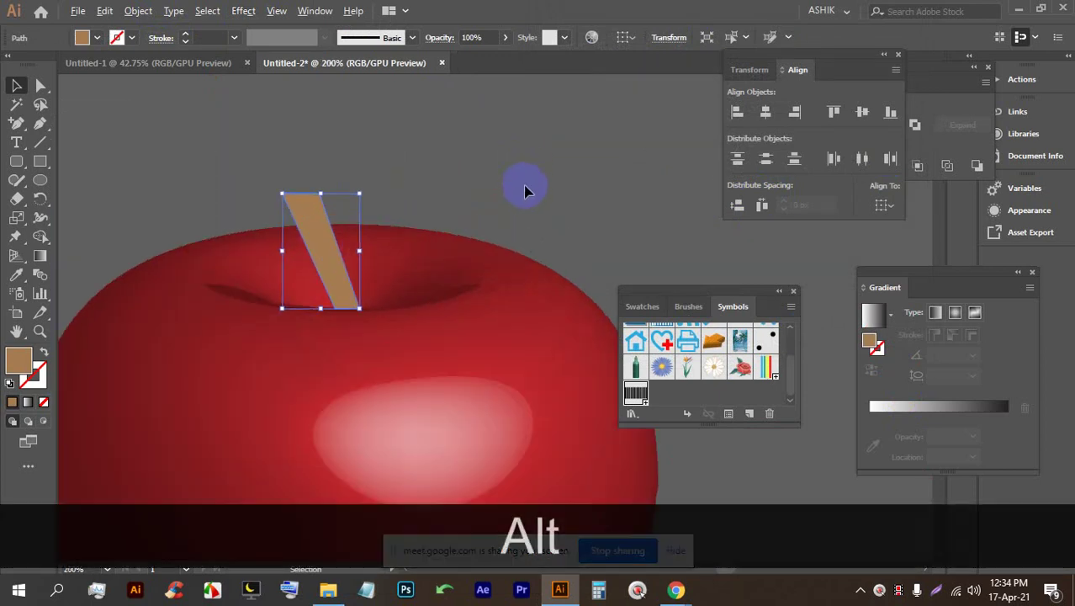
pyautogui.click(251, 11)
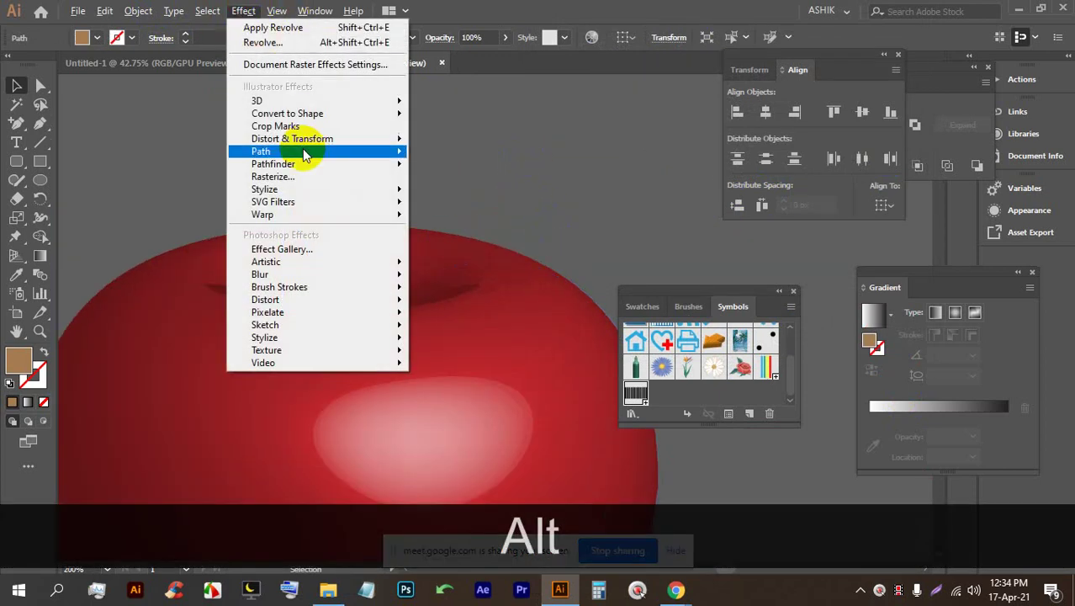
pyautogui.moveTo(265, 103)
pyautogui.click(453, 121)
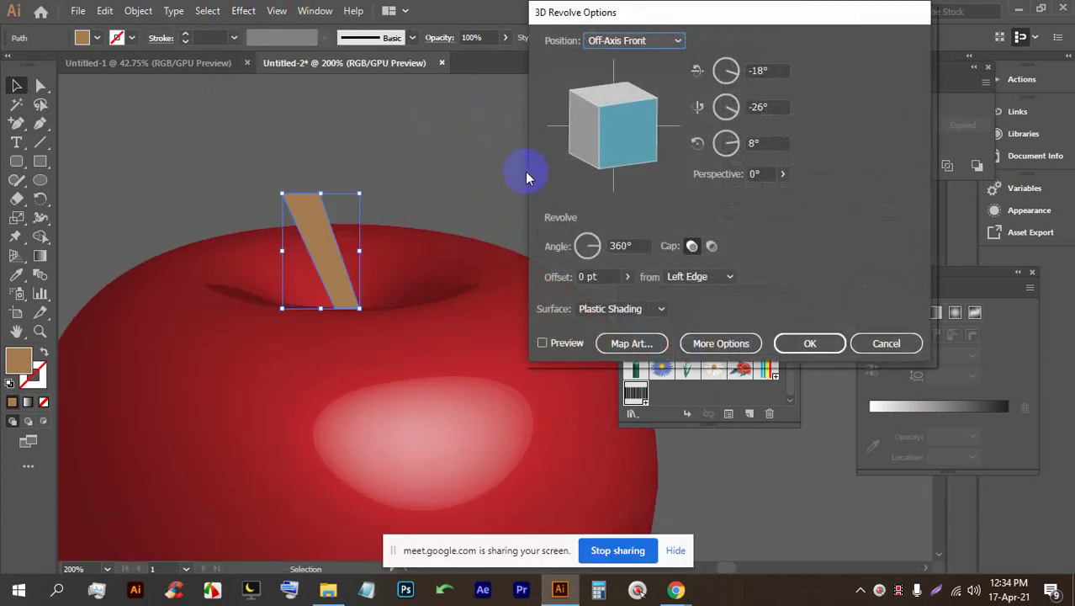
pyautogui.click(561, 340)
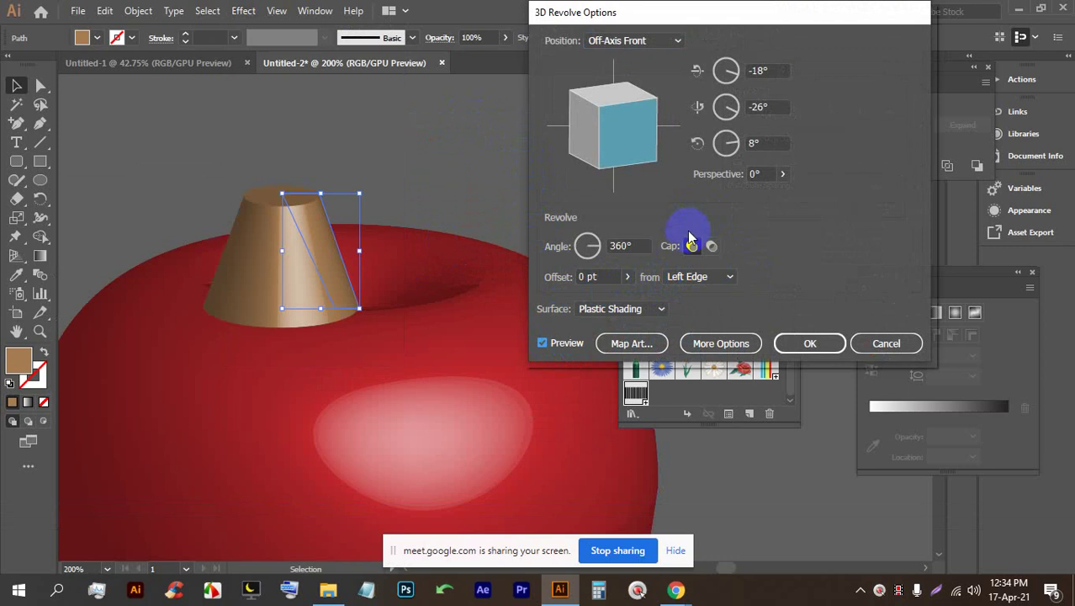
pyautogui.click(695, 278)
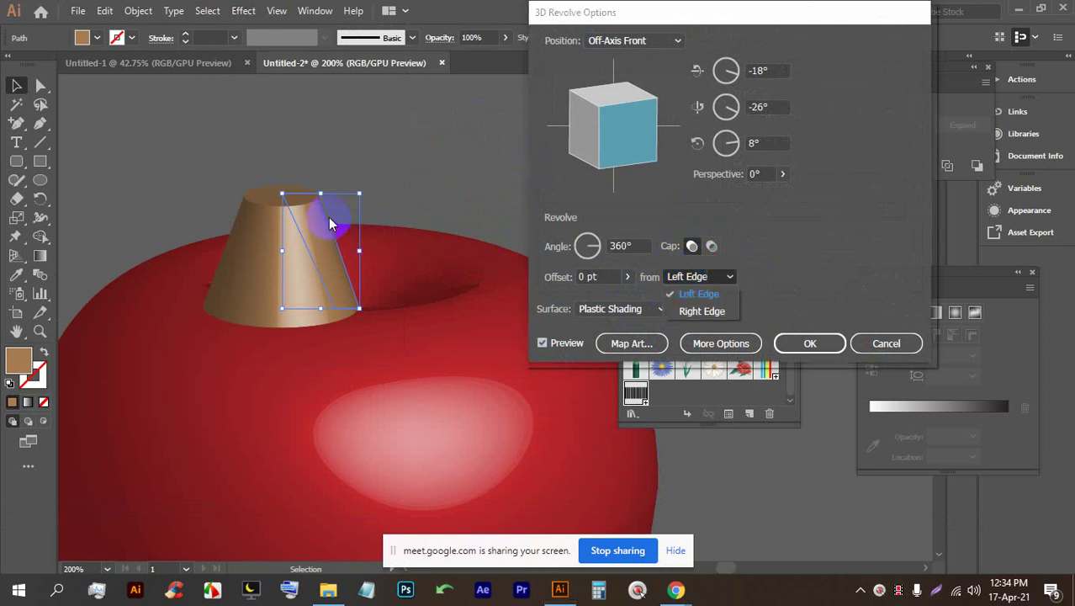
pyautogui.click(703, 313)
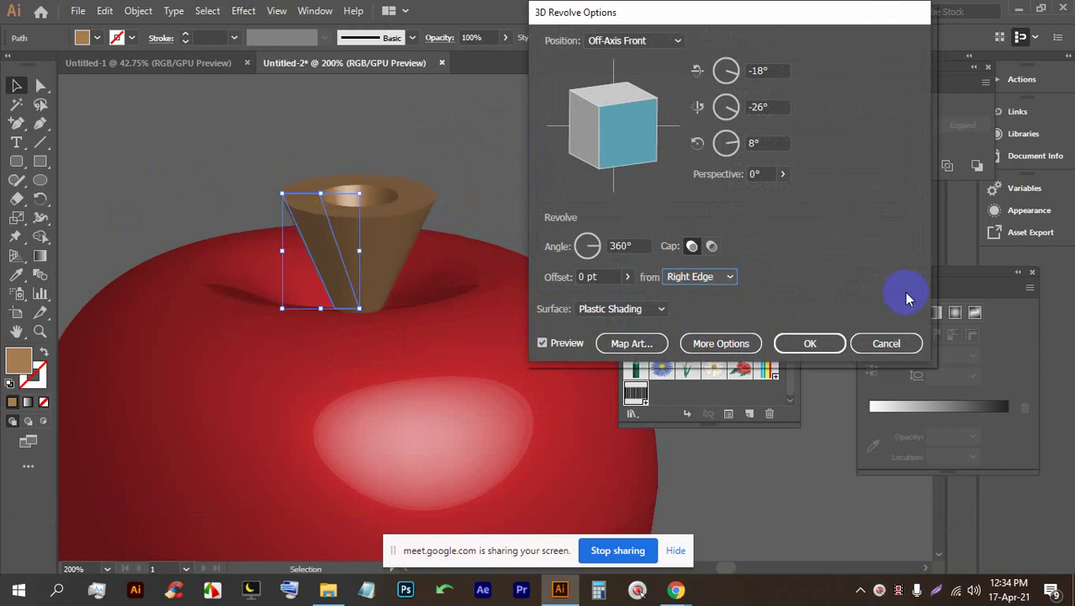
pyautogui.click(910, 343)
# Step: Try 3D Extrude & Bevel on the stem with preview on and an extrude depth of 28 pt
pyautogui.click(243, 10)
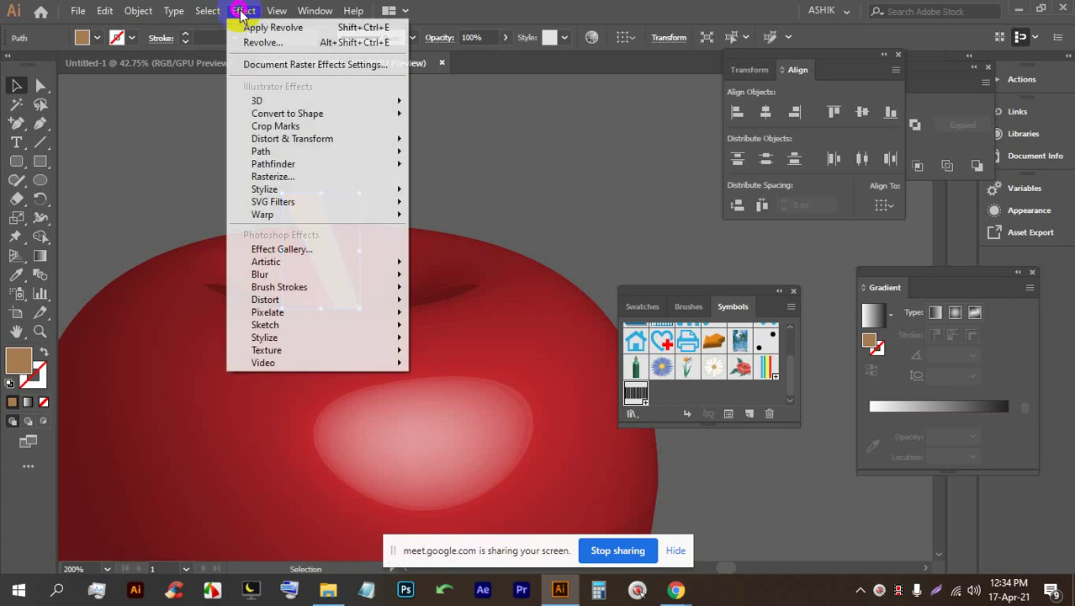
pyautogui.moveTo(286, 100)
pyautogui.click(471, 102)
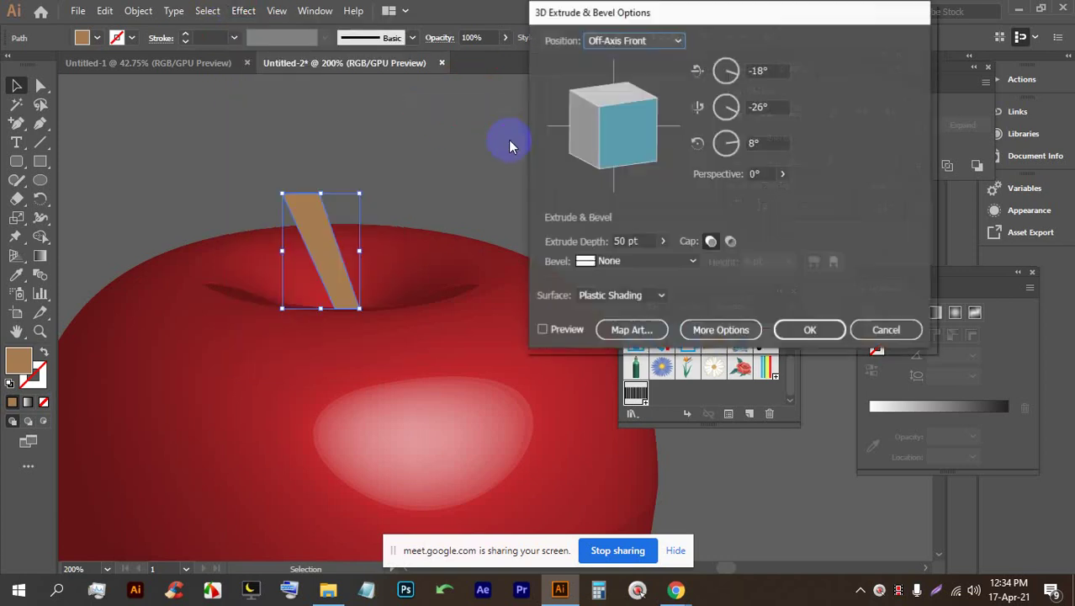
pyautogui.click(562, 333)
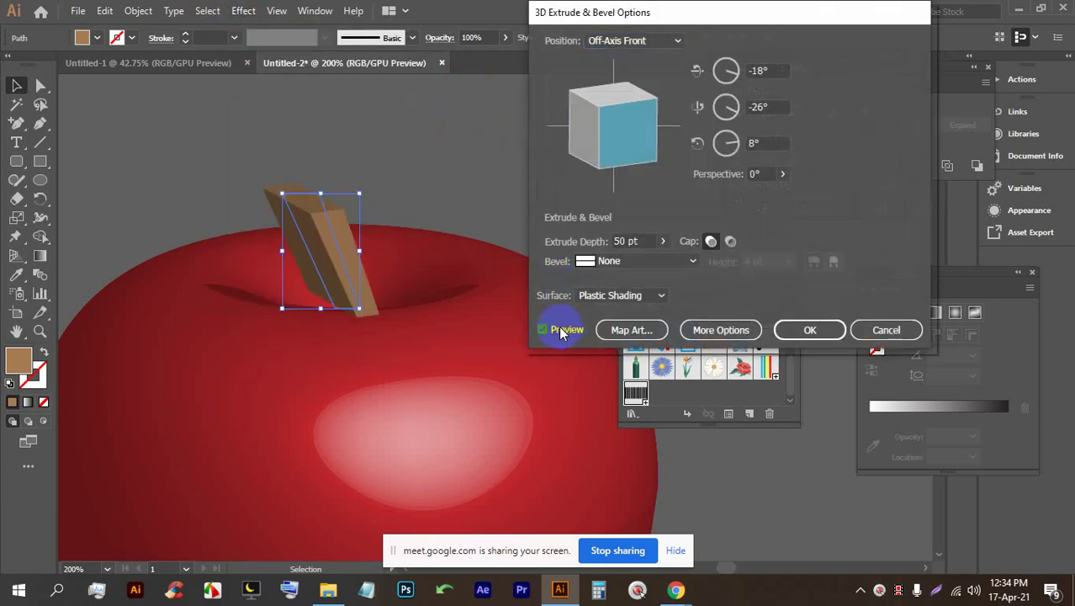
pyautogui.click(660, 241)
pyautogui.moveTo(602, 263); pyautogui.dragTo(604, 264)
pyautogui.click(645, 232)
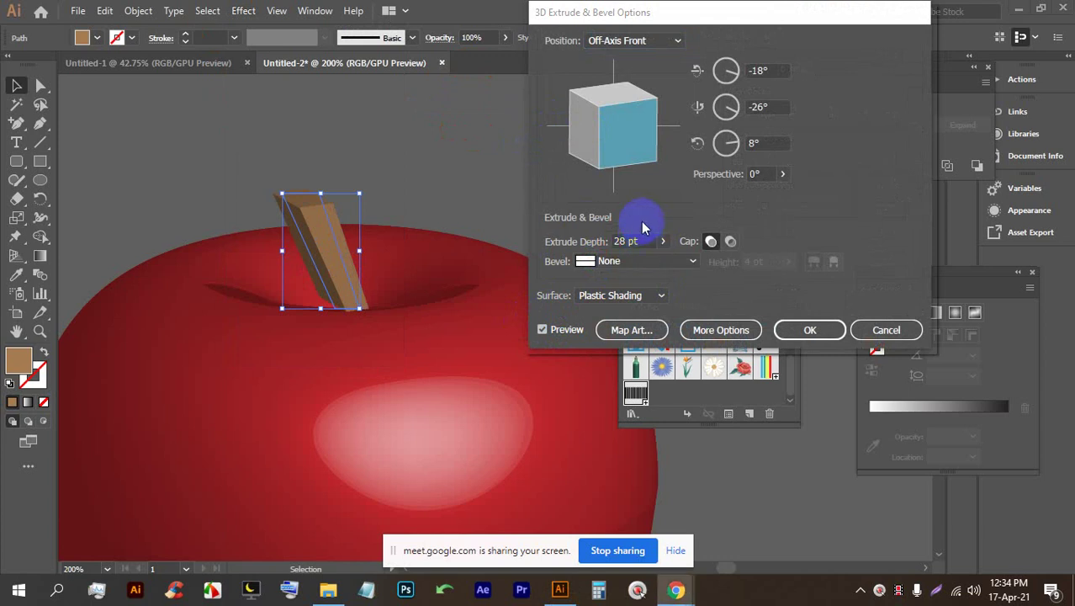
# Step: Reduce the stem's extrude depth to 19 pt and apply the Extrude & Bevel effect with plastic shading
pyautogui.press('Down')
pyautogui.press('Down')
pyautogui.press('Down')
pyautogui.press('Down')
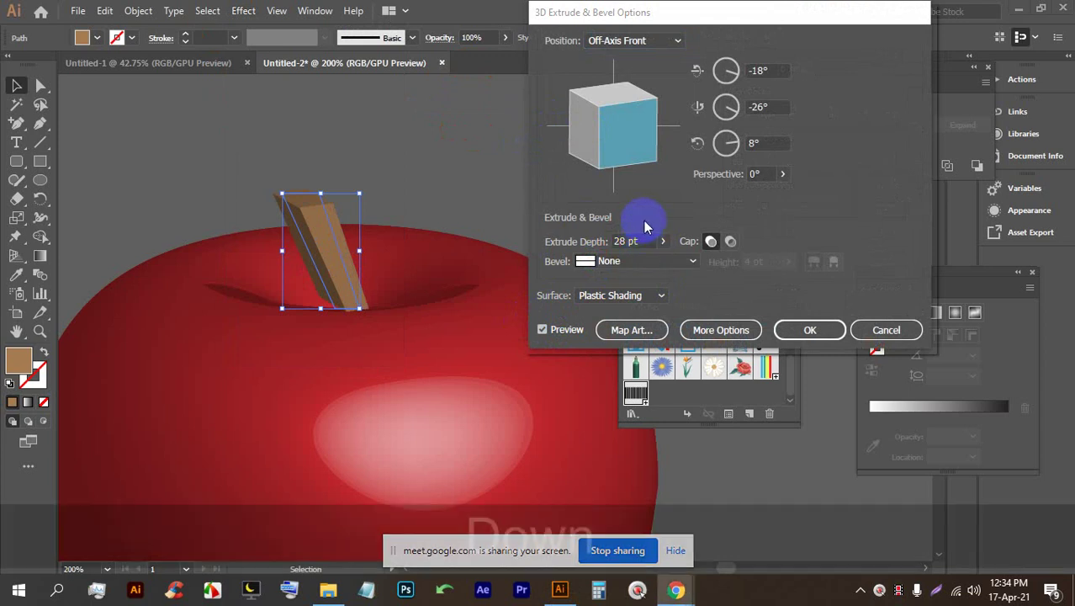
pyautogui.click(631, 239)
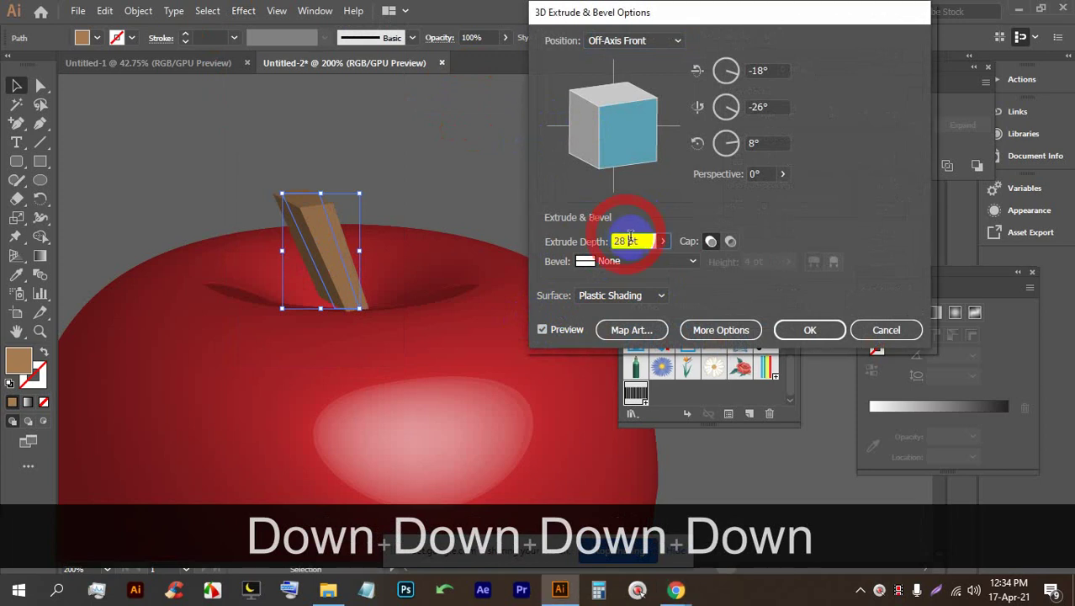
pyautogui.press('Down')
pyautogui.press('Down')
pyautogui.press('Down')
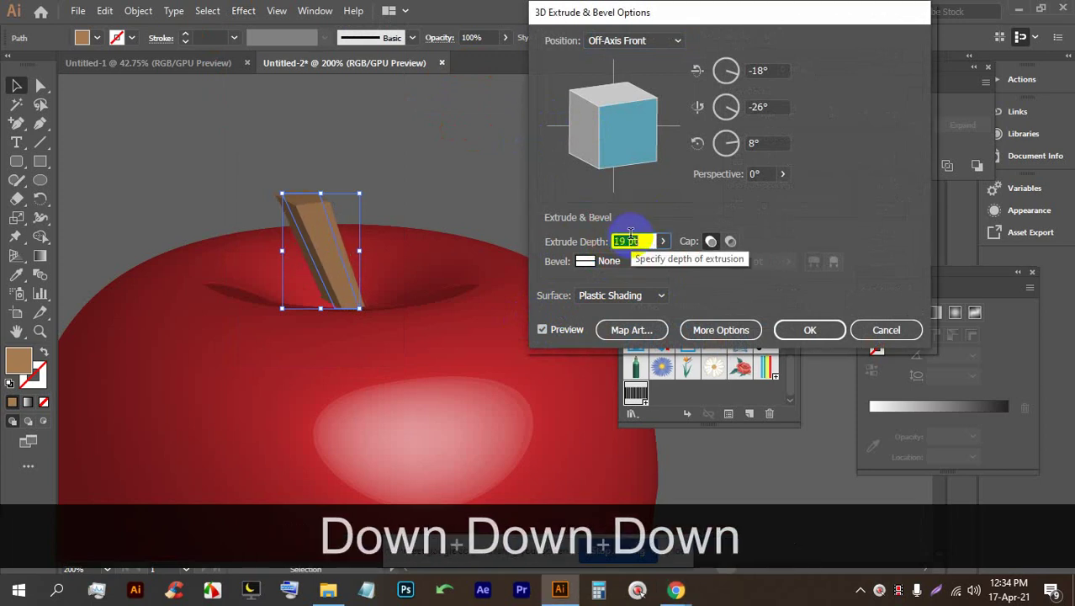
pyautogui.moveTo(629, 120); pyautogui.dragTo(616, 144)
pyautogui.click(625, 120)
pyautogui.click(808, 329)
pyautogui.click(538, 197)
# Step: Compare the extruded stem with the reference image and undo its Extrude & Bevel effect
pyautogui.scroll(-4, 471, 143)
pyautogui.scroll(-1, 496, 178)
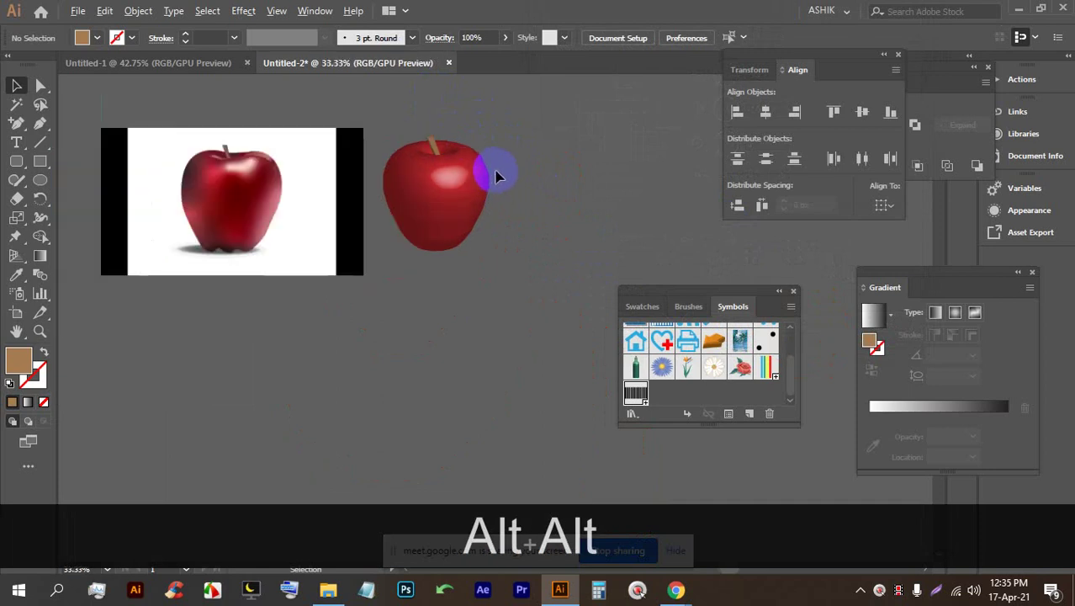
pyautogui.scroll(3, 434, 143)
pyautogui.hotkey('ctrl', 'z')
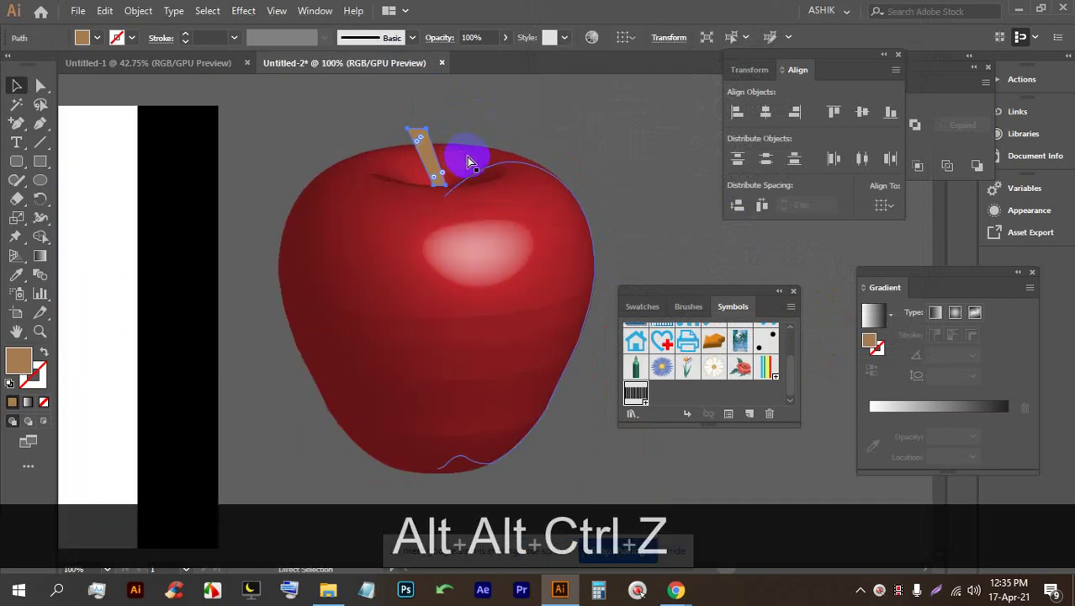
# Step: Fine-tune the flat brown stem's vertical position in the apple's top hollow and deselect it
pyautogui.scroll(3, 433, 159)
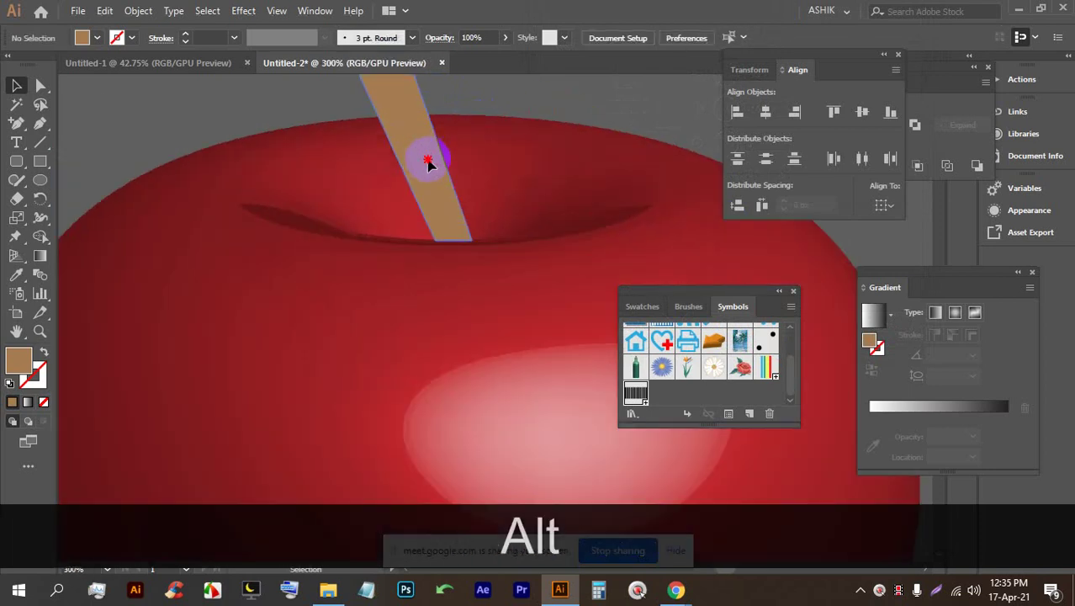
pyautogui.click(426, 166)
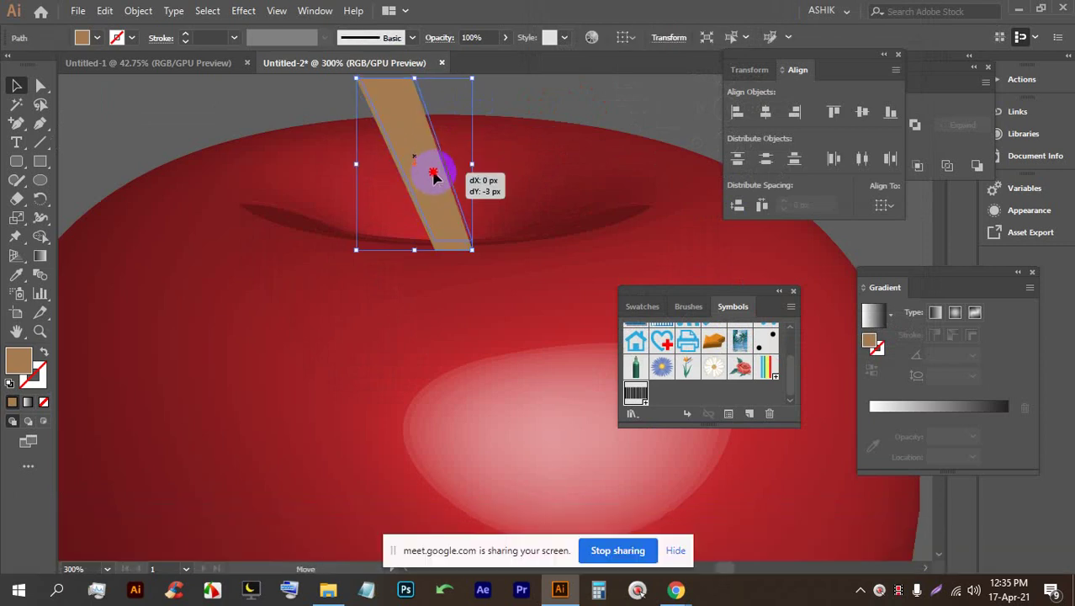
pyautogui.scroll(-4, 412, 175)
pyautogui.click(568, 127)
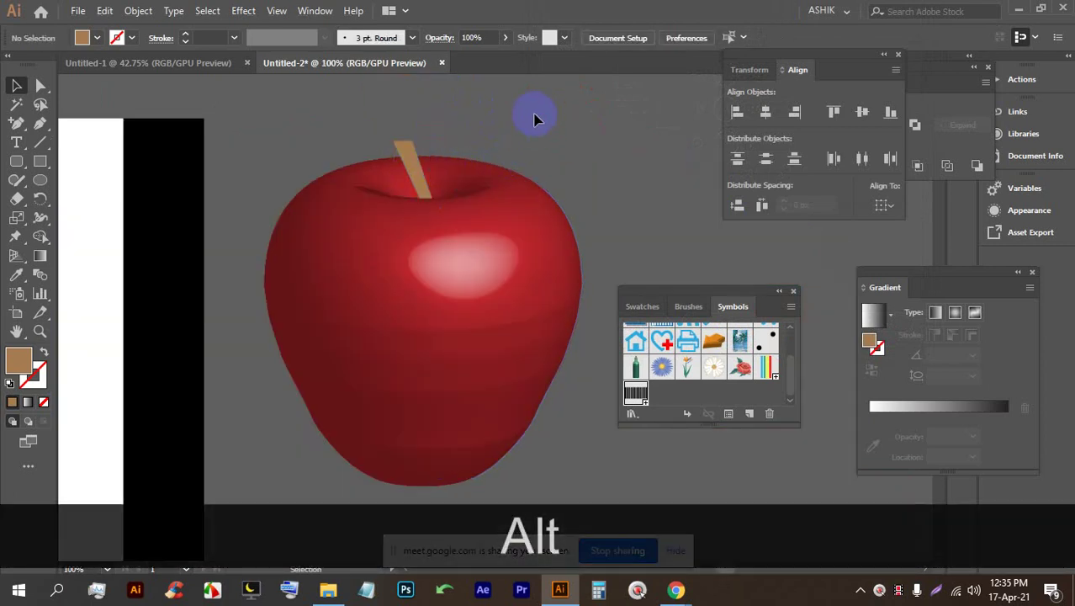
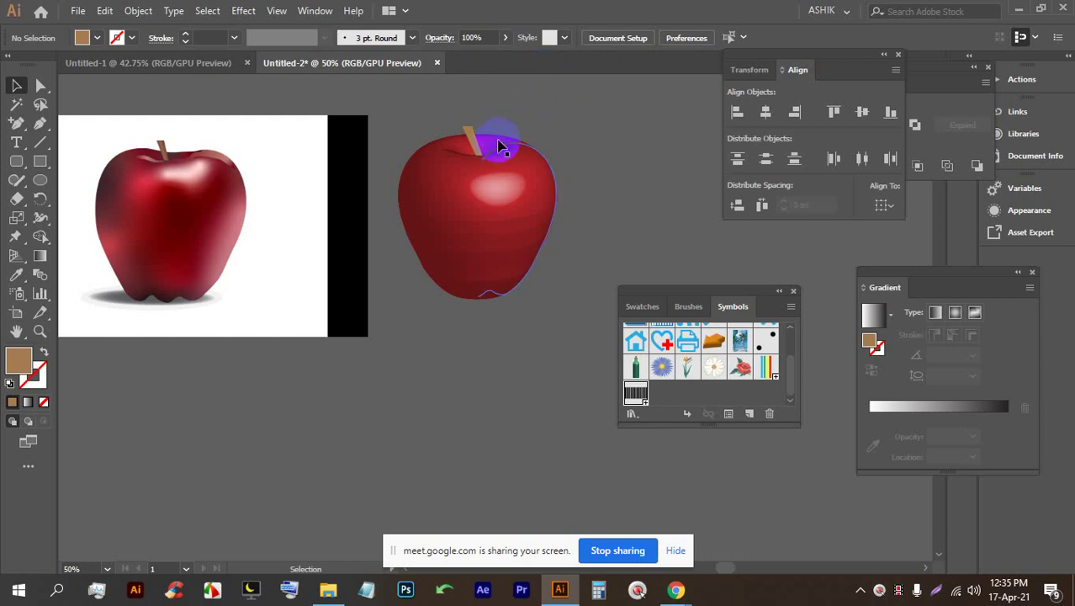
# Step: Draw a gently curved open path with the Pen tool in an empty area away from the apples
pyautogui.scroll(-2, 367, 167)
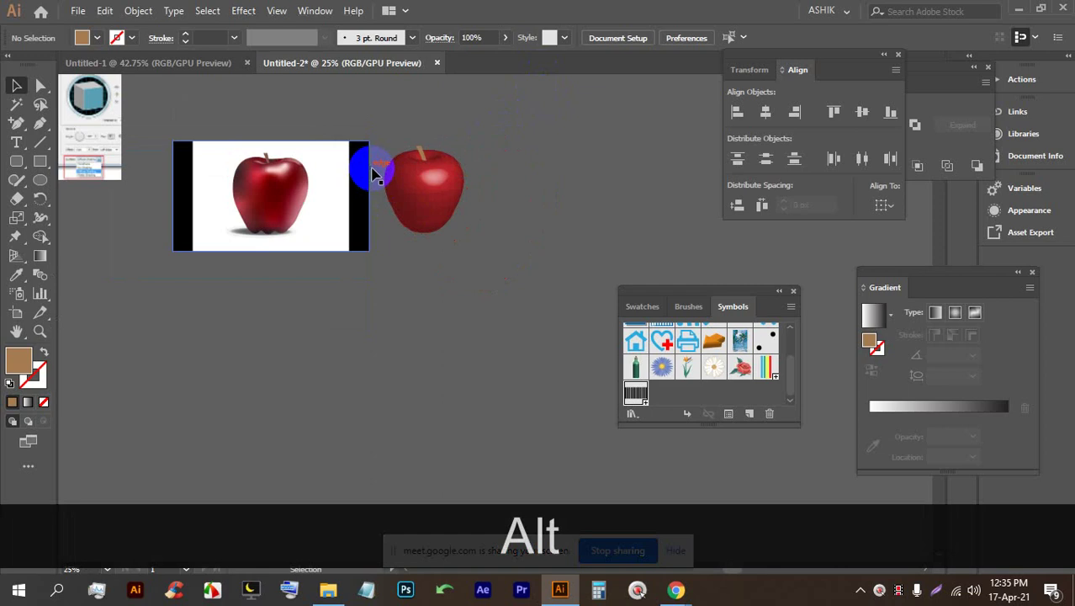
pyautogui.scroll(-1, 336, 211)
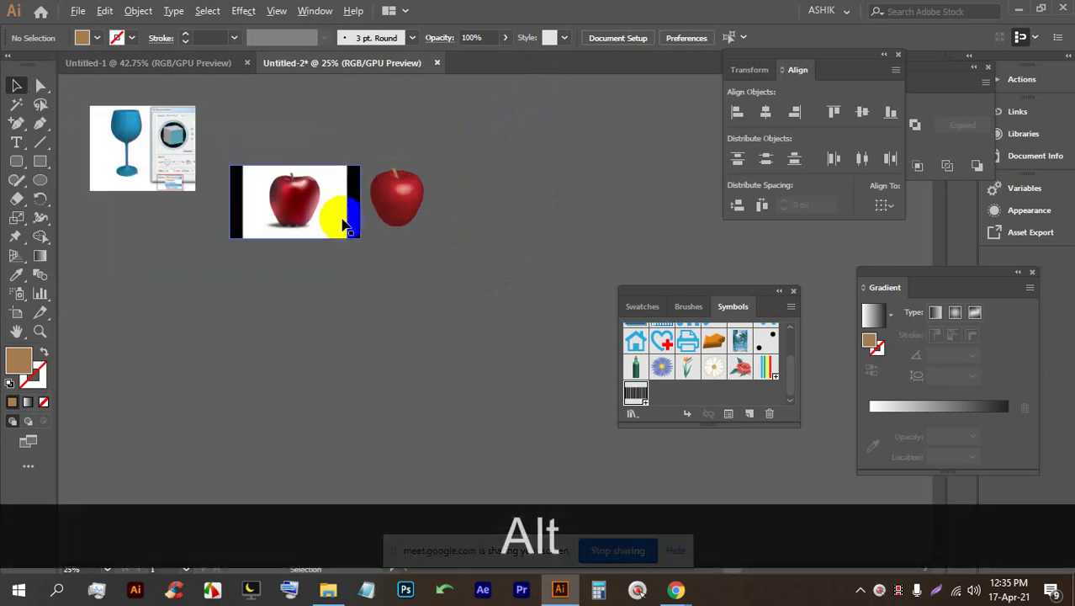
pyautogui.scroll(2, 336, 211)
pyautogui.press('space')
pyautogui.moveTo(337, 353); pyautogui.dragTo(389, 412)
pyautogui.scroll(2, 361, 317)
pyautogui.click(39, 122)
pyautogui.click(437, 186)
pyautogui.moveTo(234, 296); pyautogui.dragTo(121, 309)
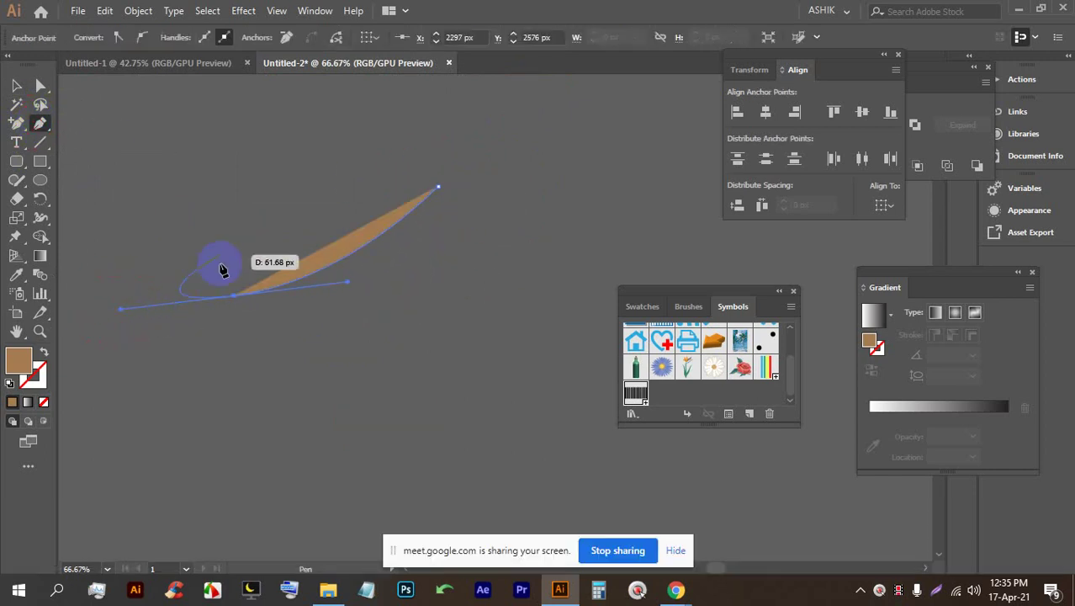
# Step: Remove the curved path's fill and give it a thin 0.25 pt light grey stroke
pyautogui.click(16, 85)
pyautogui.click(310, 191)
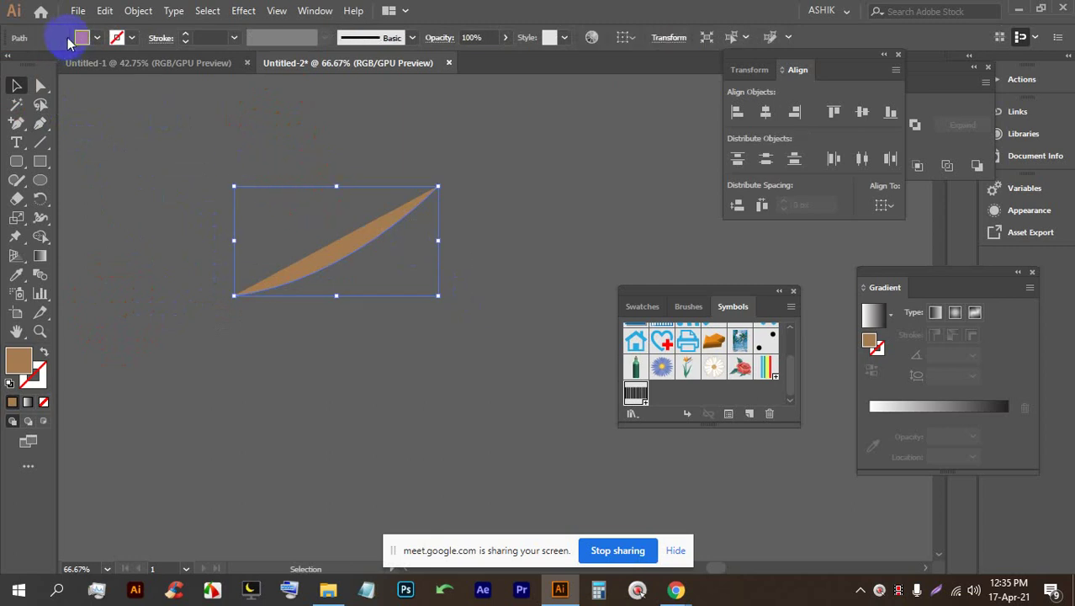
pyautogui.click(95, 38)
pyautogui.click(10, 64)
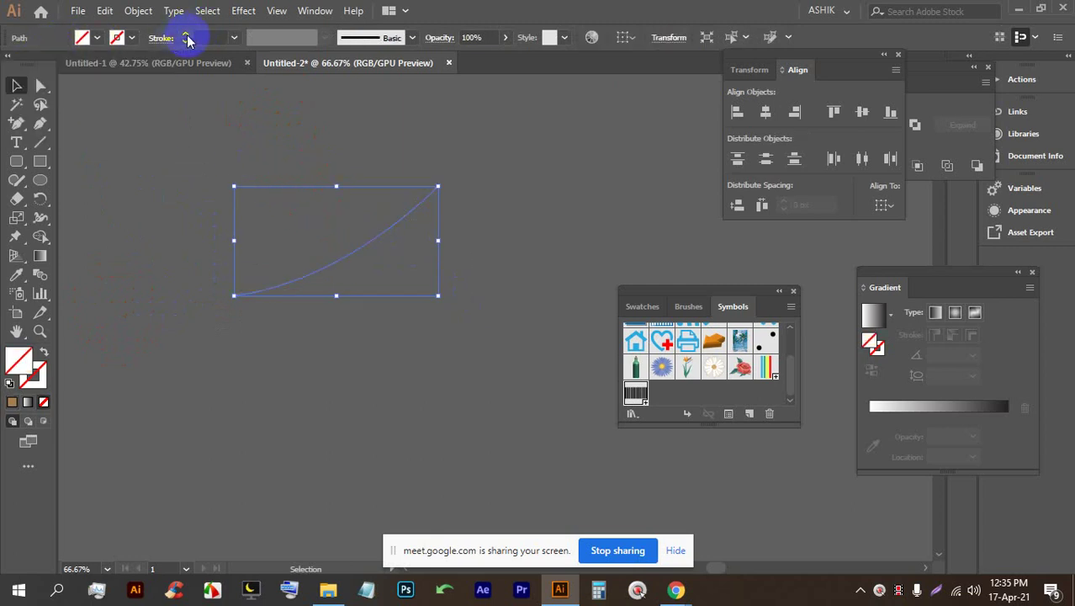
pyautogui.click(186, 35)
pyautogui.click(132, 38)
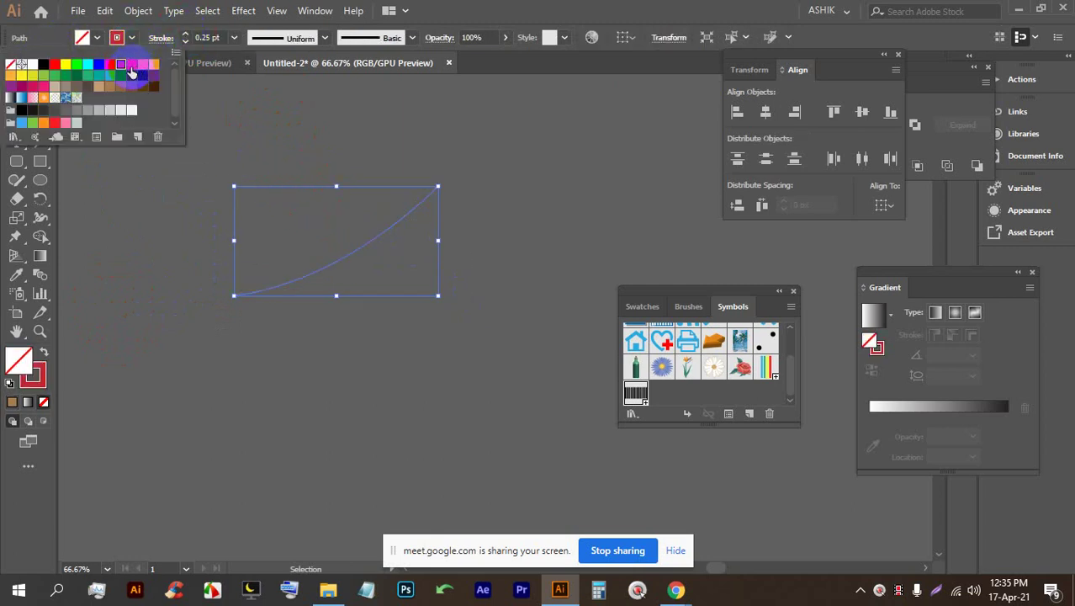
pyautogui.click(97, 118)
pyautogui.click(443, 182)
pyautogui.click(455, 169)
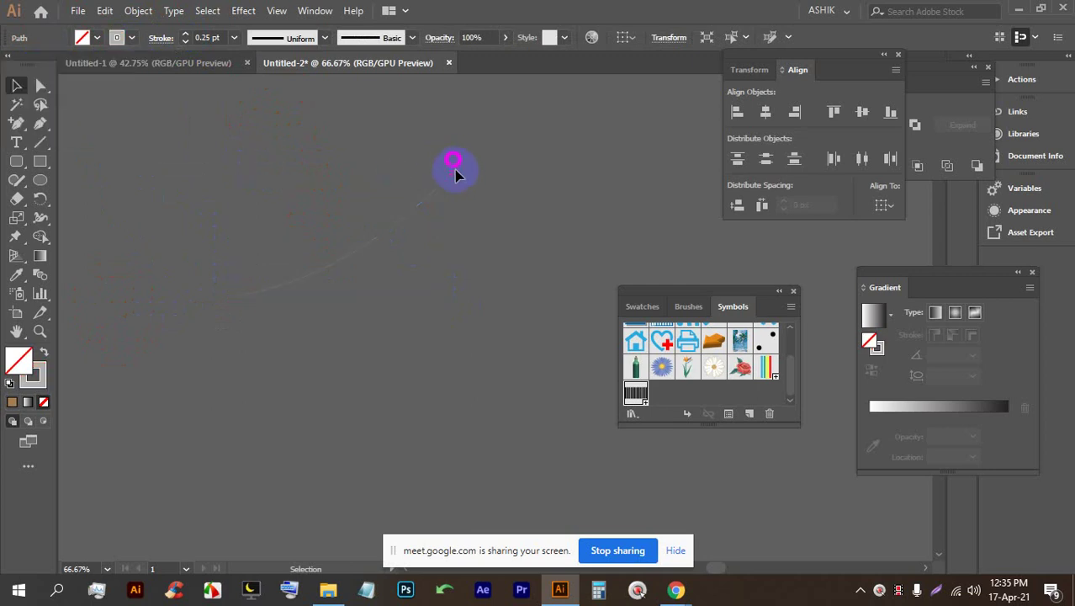
pyautogui.keyDown('alt'); pyautogui.scroll(1, 353, 282); pyautogui.keyUp('alt')
pyautogui.keyDown('alt'); pyautogui.scroll(-2, 353, 281); pyautogui.keyUp('alt')
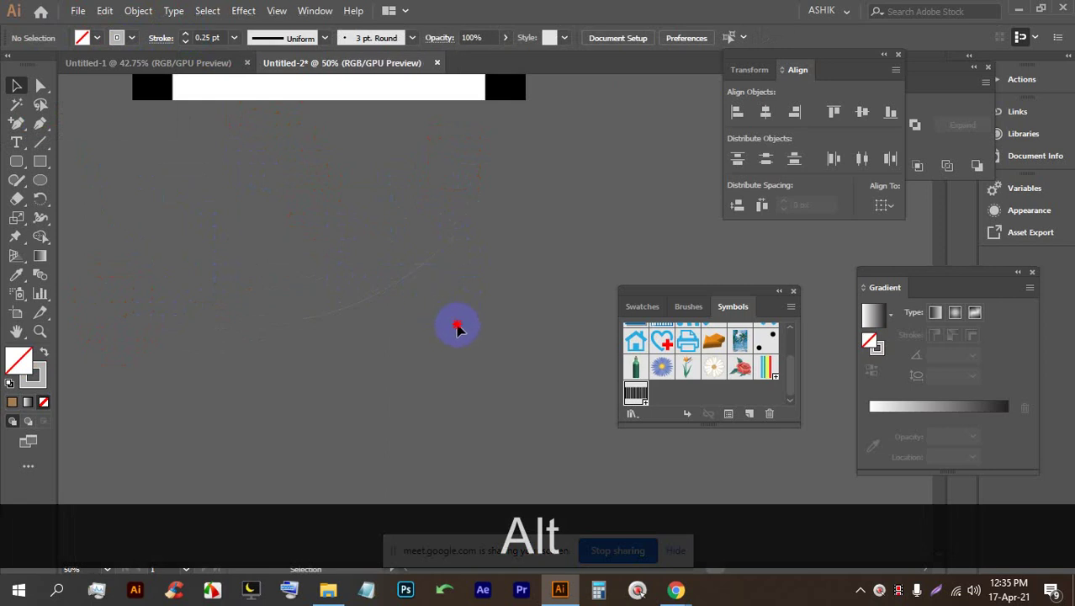
pyautogui.moveTo(456, 324); pyautogui.dragTo(396, 269)
pyautogui.click(244, 11)
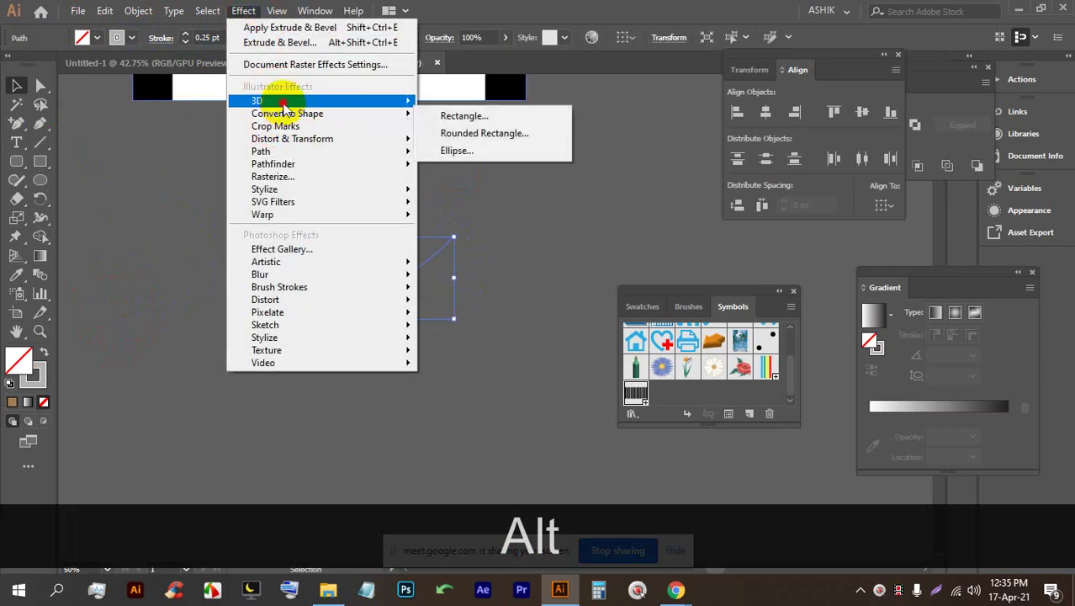
pyautogui.moveTo(271, 100)
pyautogui.click(459, 122)
pyautogui.click(559, 343)
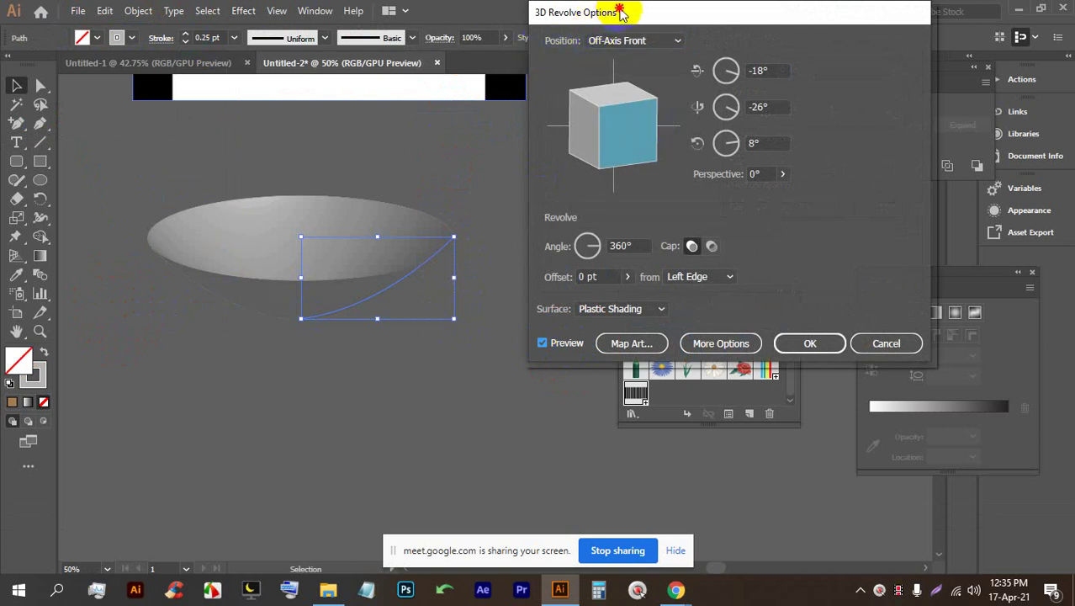
pyautogui.moveTo(619, 10); pyautogui.dragTo(641, 14)
pyautogui.press('alt')
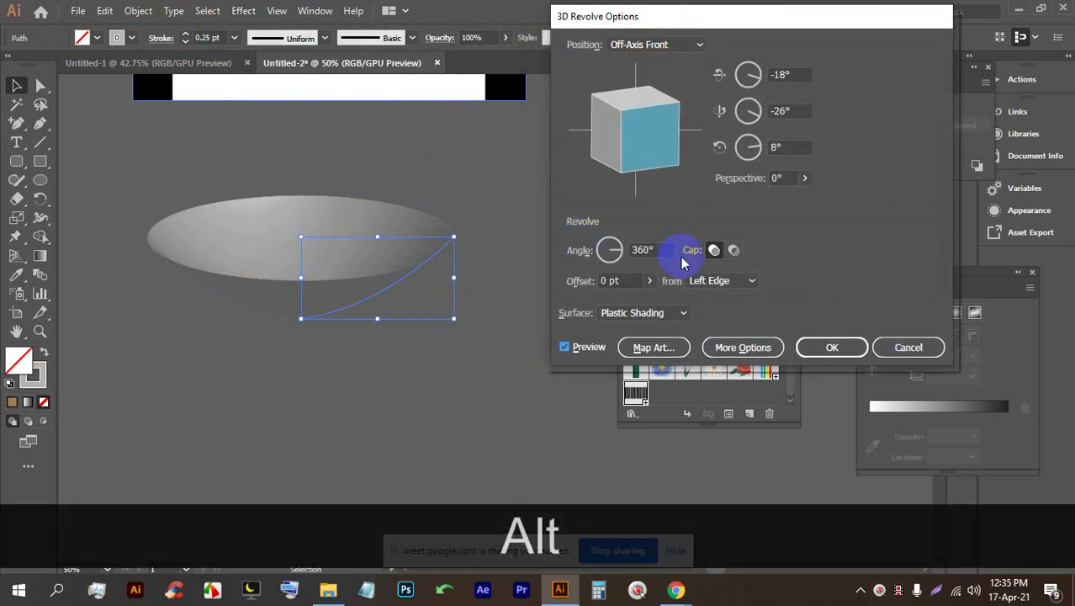
pyautogui.moveTo(616, 117); pyautogui.dragTo(634, 140)
pyautogui.click(908, 347)
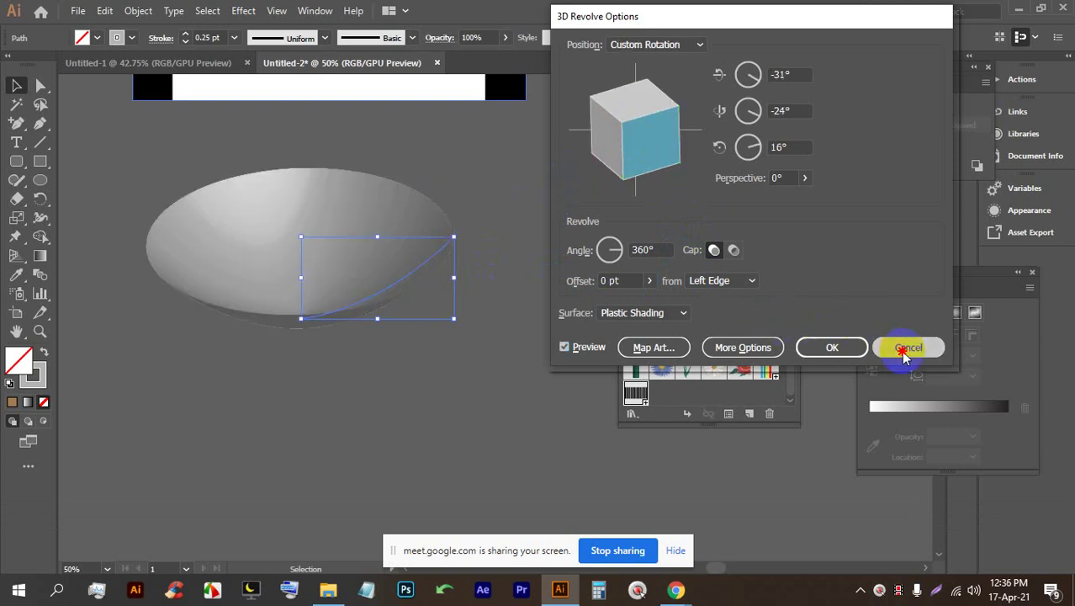
# Step: Change the curved path's stroke colour to red
pyautogui.click(234, 217)
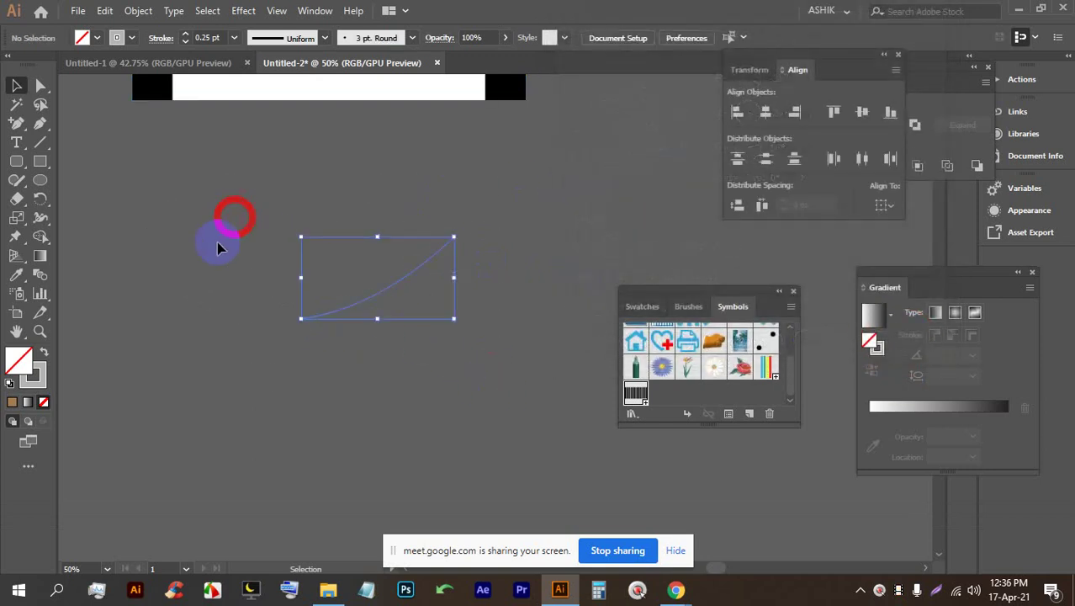
pyautogui.click(132, 38)
pyautogui.click(130, 65)
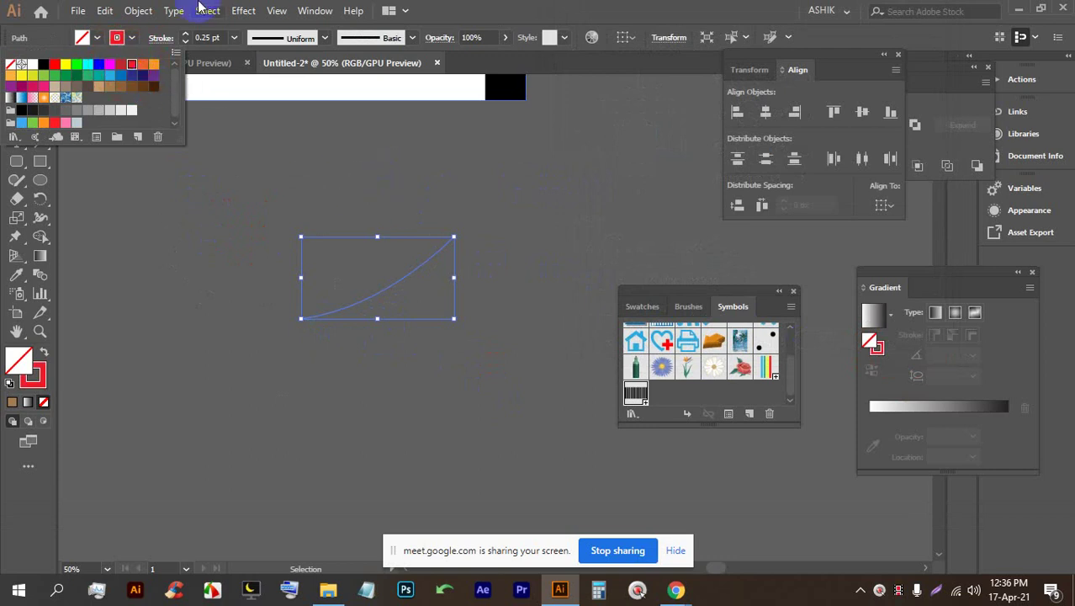
# Step: Set up a previewed 3D Revolve on the red path with custom rotation angles of -11°, -24° and 5°
pyautogui.click(243, 10)
pyautogui.moveTo(278, 104)
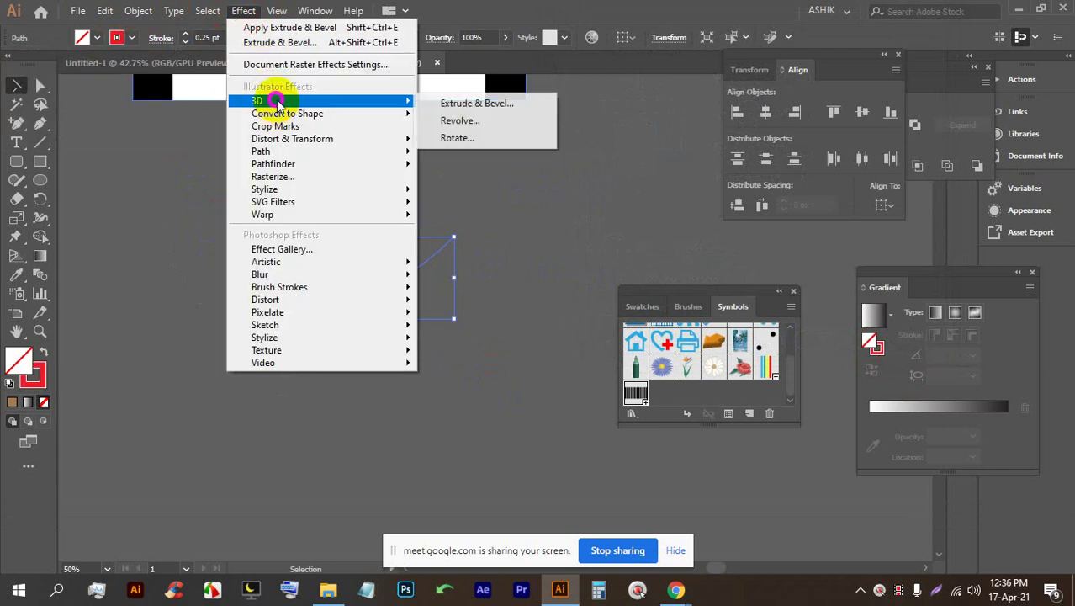
pyautogui.click(459, 120)
pyautogui.click(566, 345)
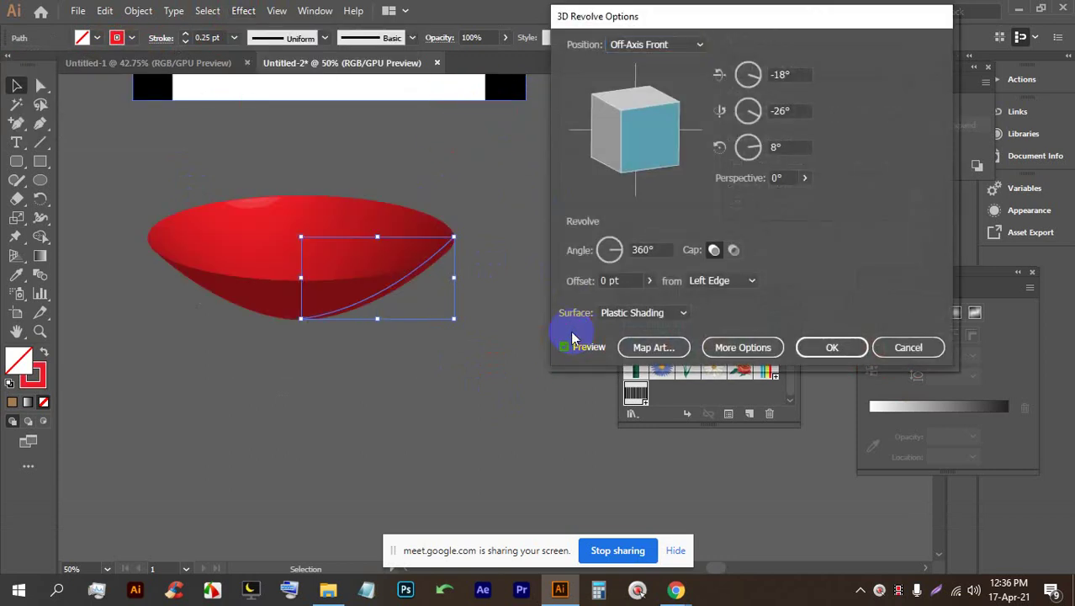
pyautogui.moveTo(647, 137); pyautogui.dragTo(660, 158)
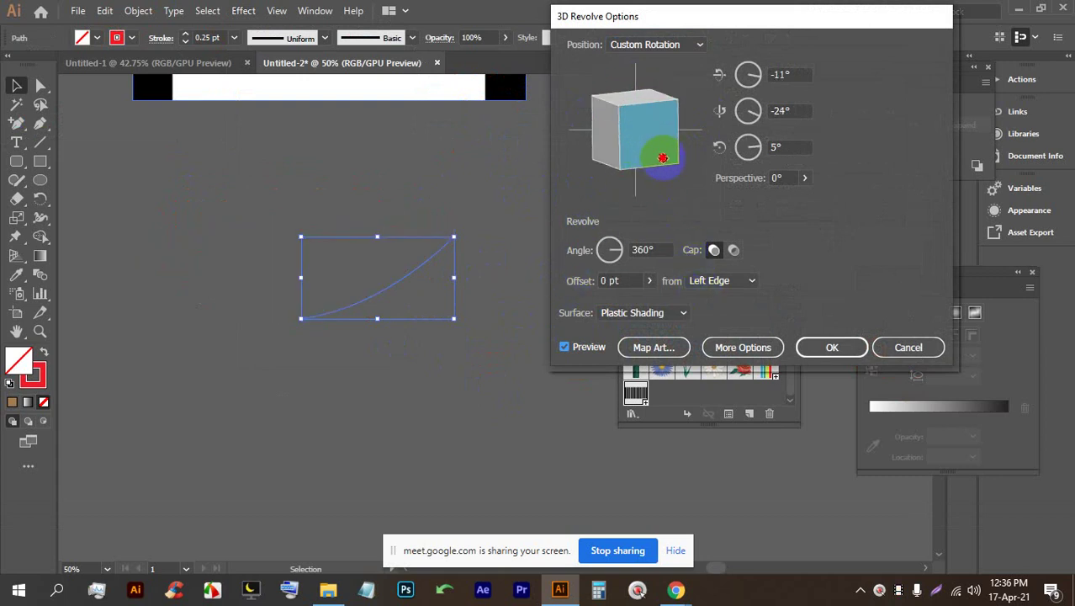
pyautogui.click(719, 281)
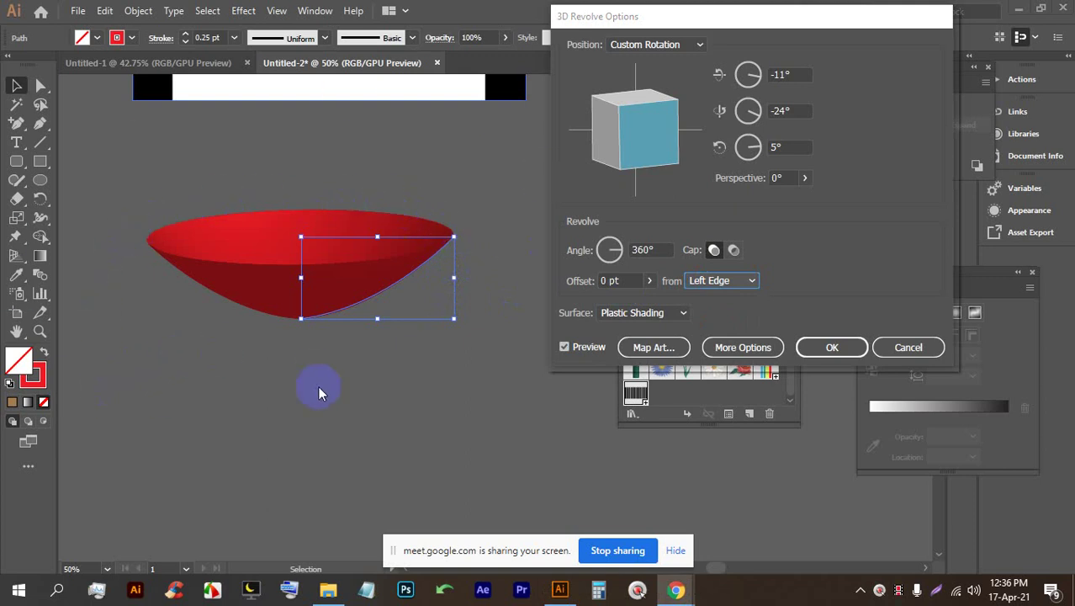
# Step: Circle the profile's end points in red freehand on a screen capture of the revolved bowl and discard the capture
pyautogui.press('Print')
pyautogui.moveTo(778, 461); pyautogui.dragTo(2, 54)
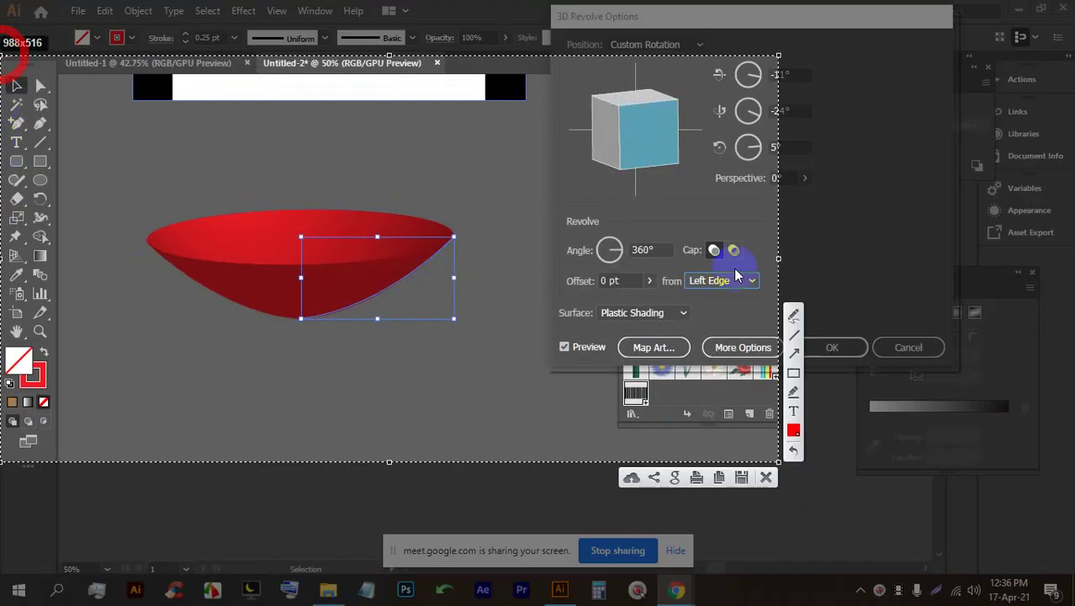
pyautogui.click(793, 314)
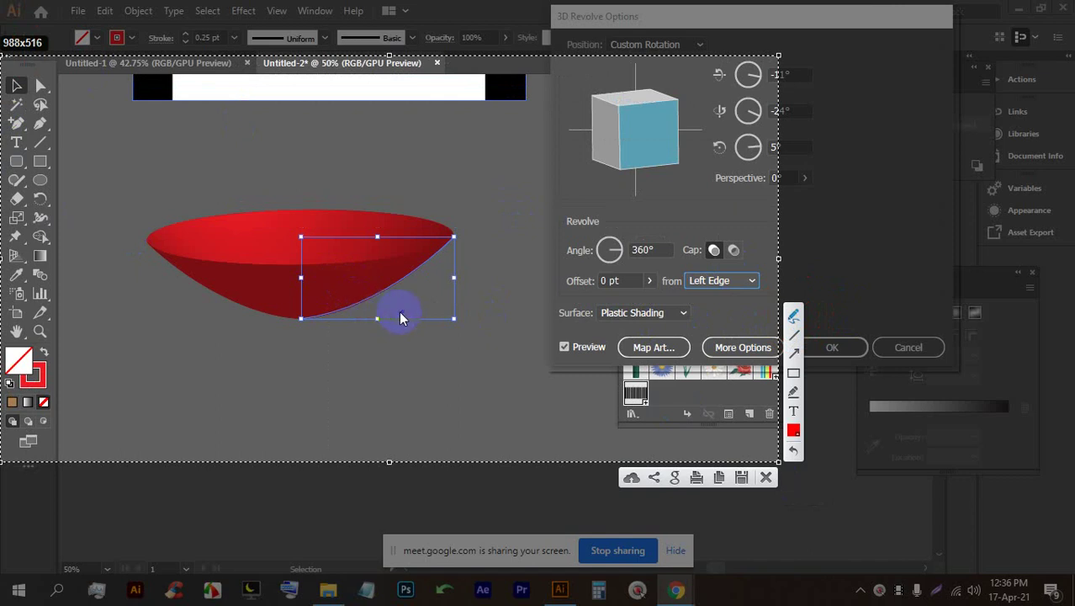
pyautogui.moveTo(301, 317); pyautogui.dragTo(295, 332)
pyautogui.moveTo(451, 241)
pyautogui.mouseDown()
pyautogui.moveTo(346, 201)
pyautogui.moveTo(204, 203)
pyautogui.moveTo(148, 324)
pyautogui.moveTo(449, 298)
pyautogui.moveTo(375, 185)
pyautogui.mouseUp()
pyautogui.hotkey('ctrl', 'z')
pyautogui.hotkey('ctrl', 'z')
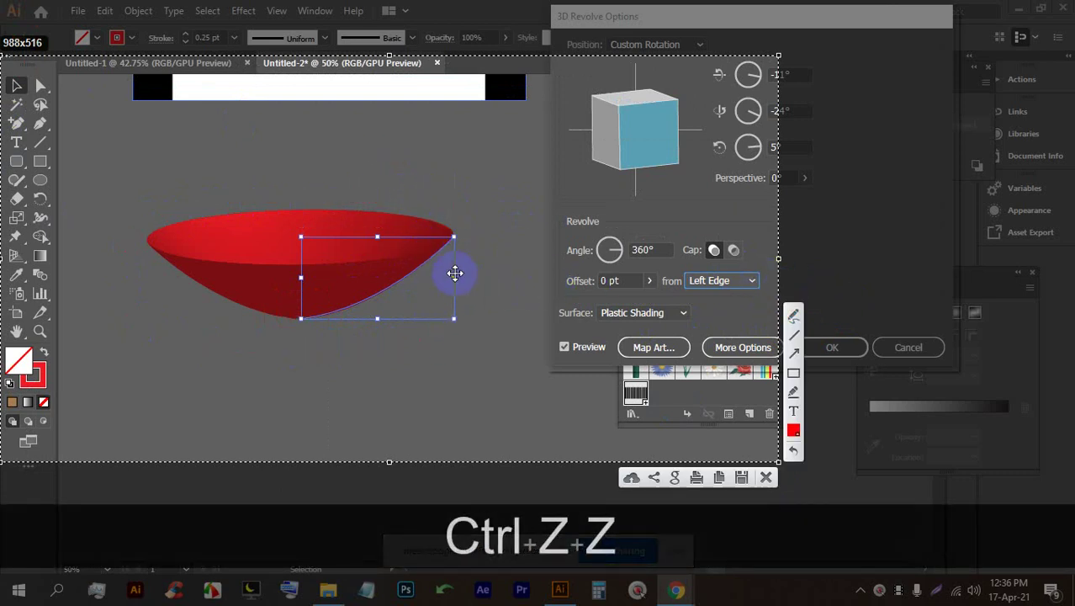
pyautogui.click(784, 317)
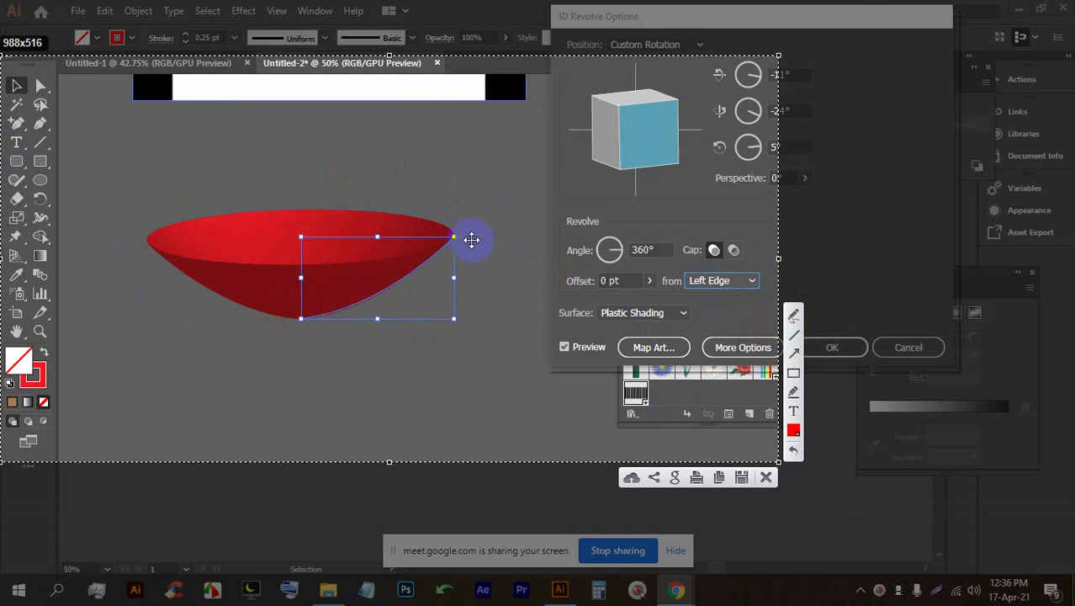
pyautogui.click(793, 314)
pyautogui.click(452, 236)
pyautogui.moveTo(450, 241)
pyautogui.mouseDown()
pyautogui.moveTo(311, 339)
pyautogui.moveTo(515, 375)
pyautogui.moveTo(622, 232)
pyautogui.moveTo(441, 176)
pyautogui.moveTo(286, 340)
pyautogui.mouseUp()
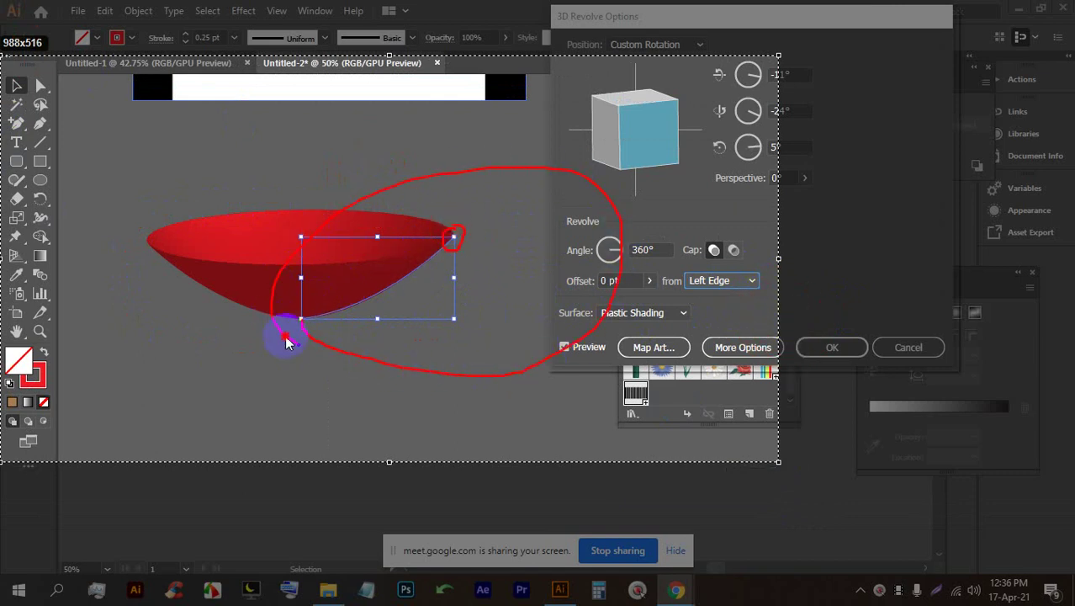
pyautogui.click(764, 471)
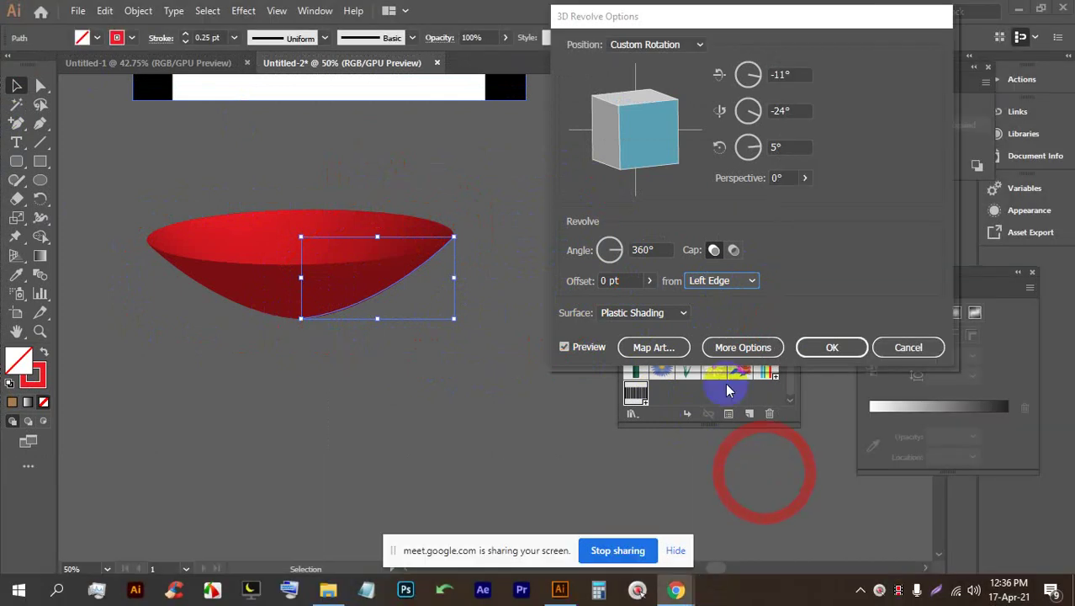
# Step: Compare the revolved shape with the offset taken from the Right Edge and from the Left Edge
pyautogui.click(725, 284)
pyautogui.click(728, 308)
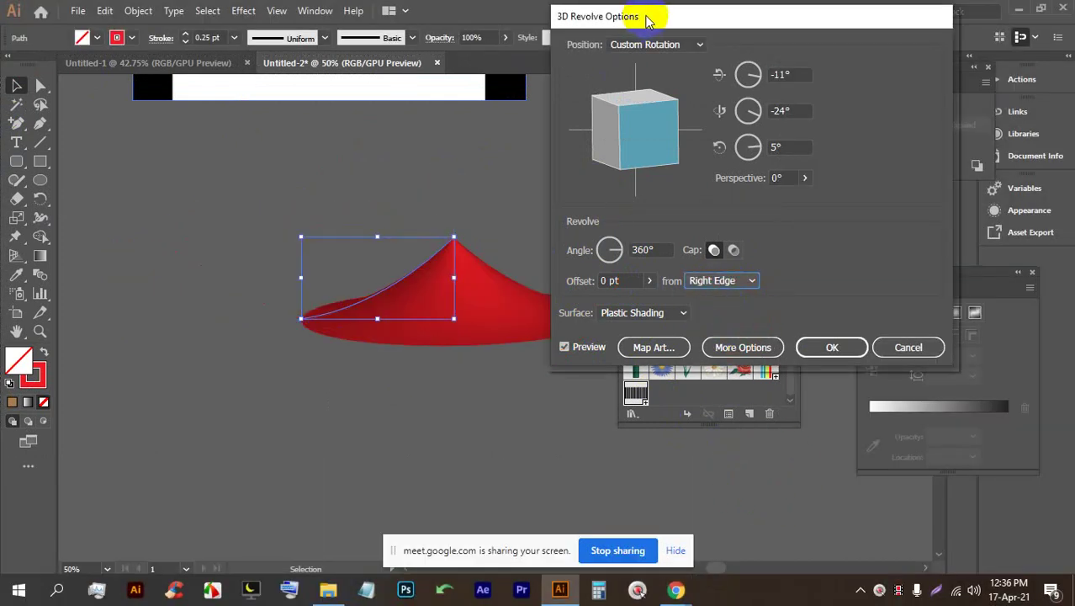
pyautogui.moveTo(647, 21); pyautogui.dragTo(820, 29)
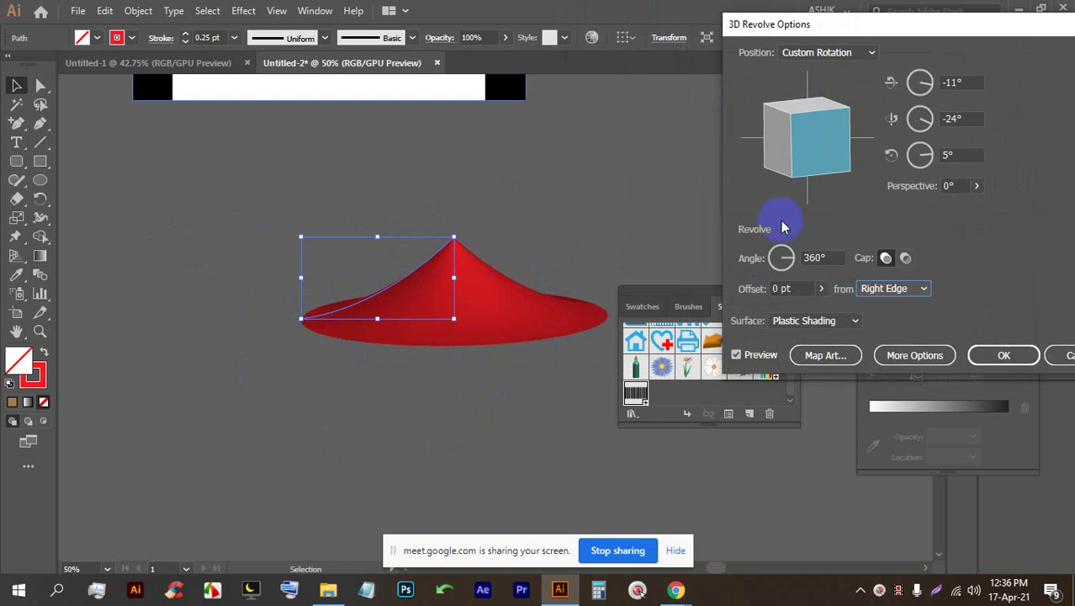
pyautogui.click(895, 288)
pyautogui.click(891, 306)
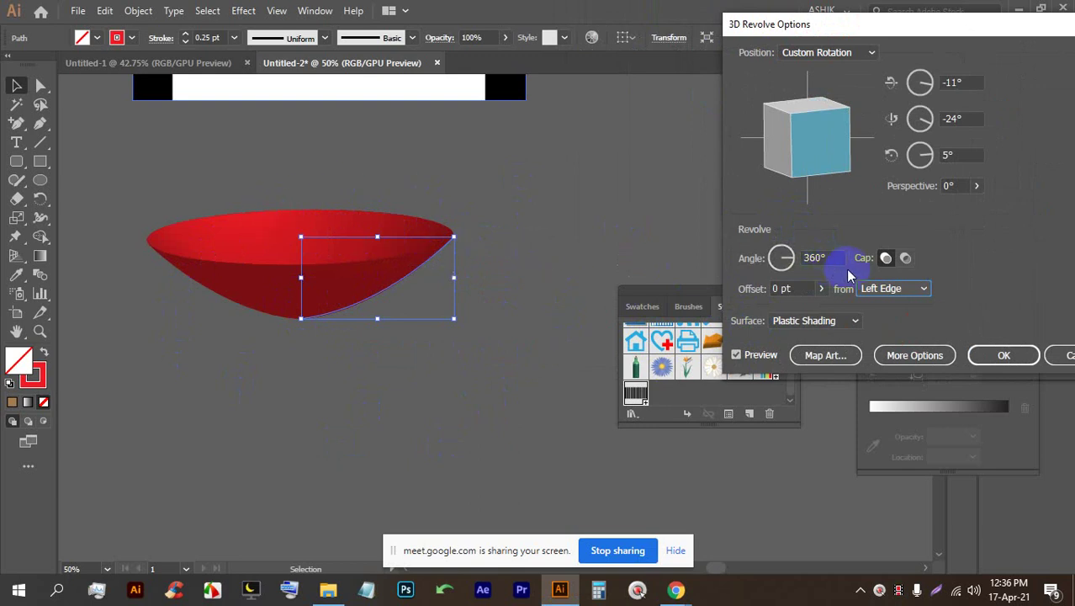
pyautogui.click(884, 289)
pyautogui.click(890, 319)
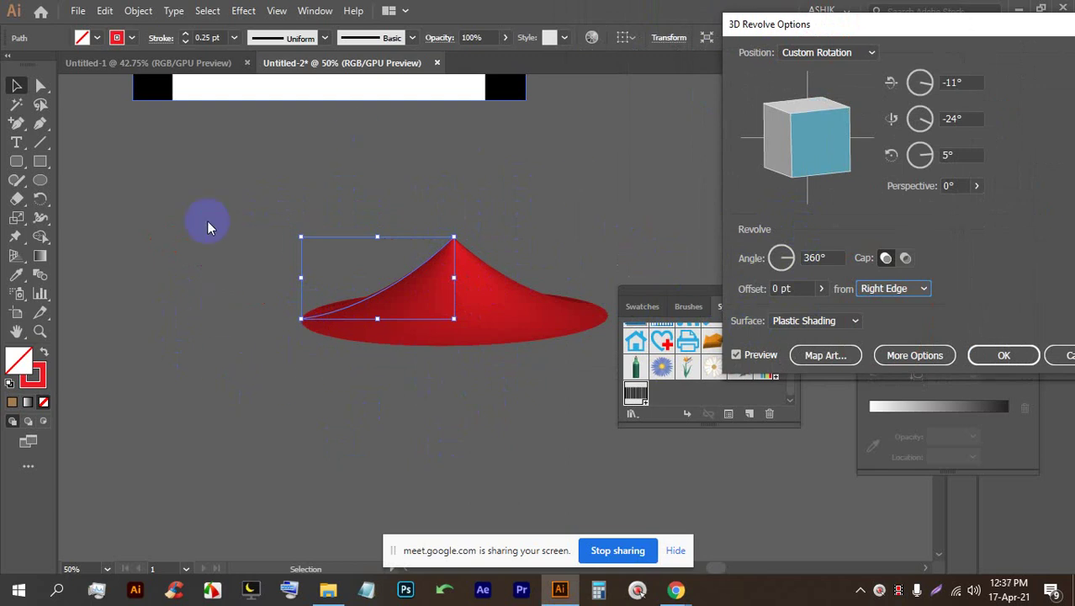
# Step: Set the revolve offset to start from the Left Edge and apply the 3D Revolve effect
pyautogui.click(890, 294)
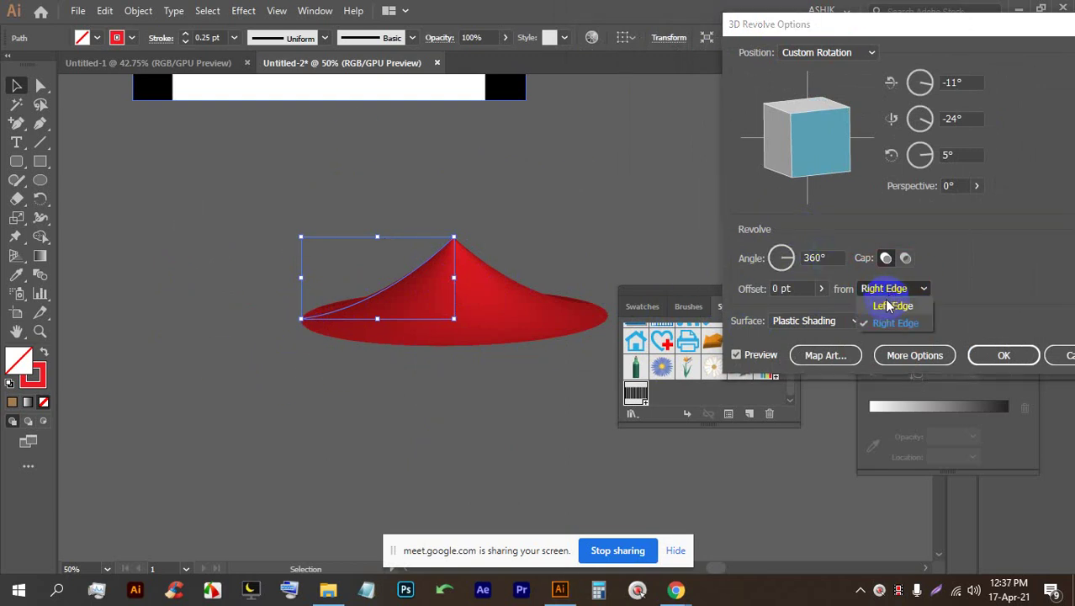
pyautogui.click(889, 308)
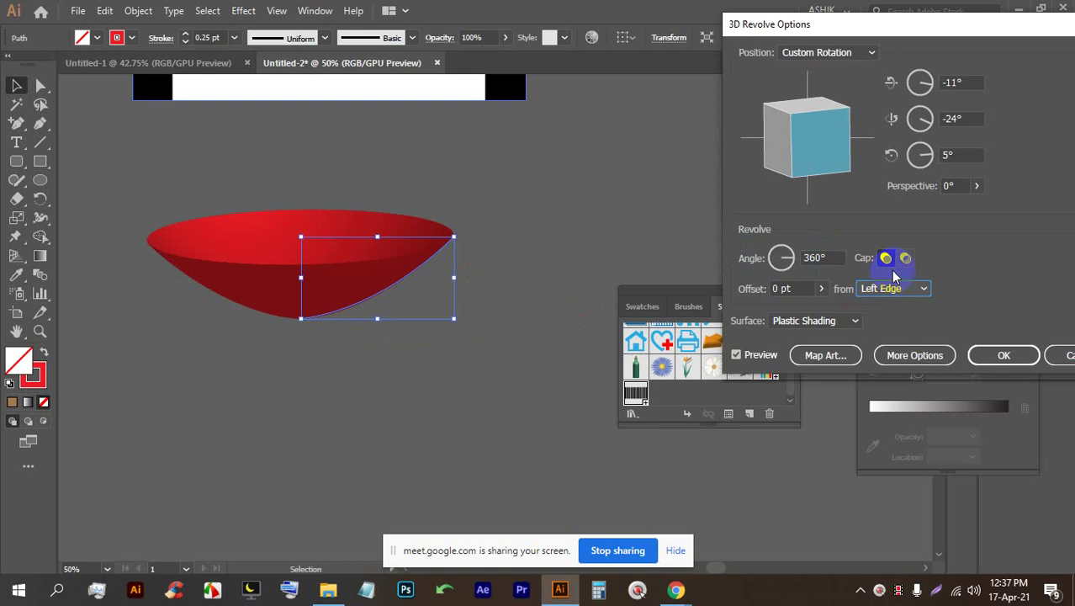
pyautogui.click(997, 357)
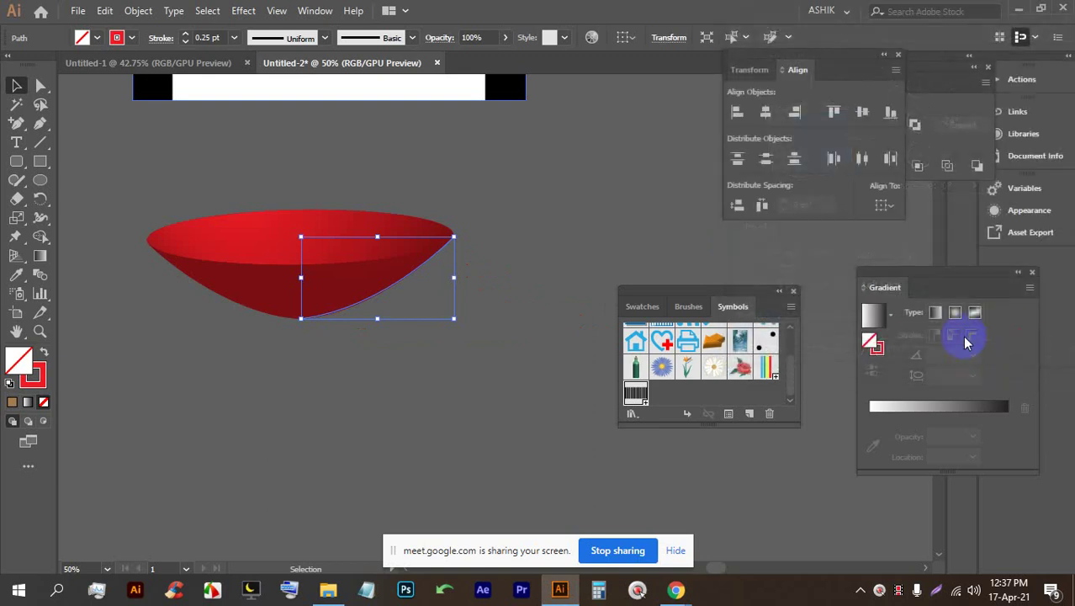
# Step: Reshape the bowl into a smaller, shallower dish by moving the profile's outer rim anchor inward and down
pyautogui.scroll(4, 297, 297)
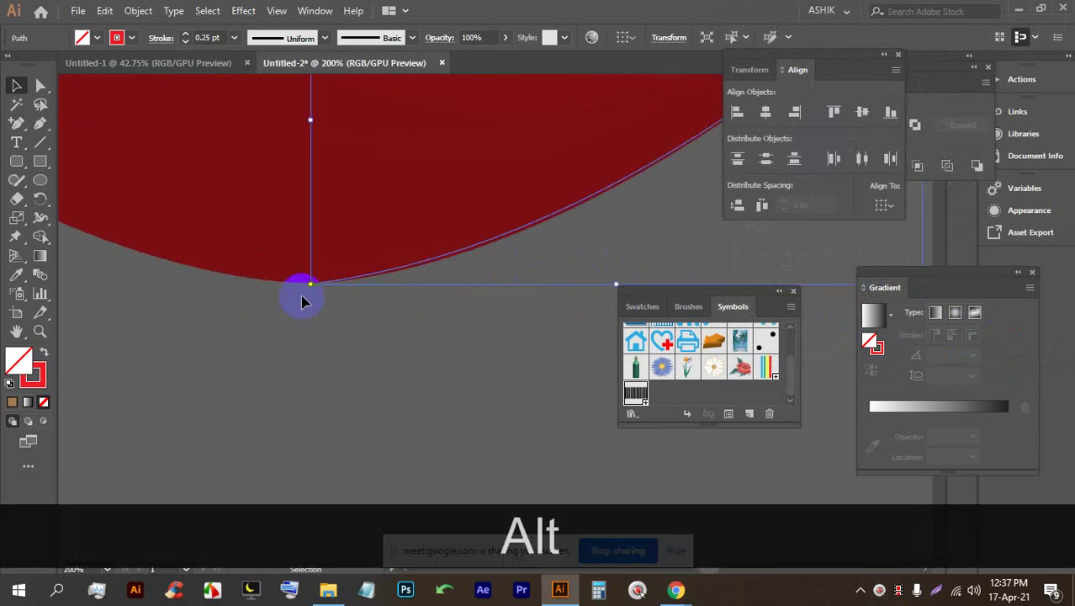
pyautogui.scroll(-3, 305, 311)
pyautogui.scroll(-1, 312, 295)
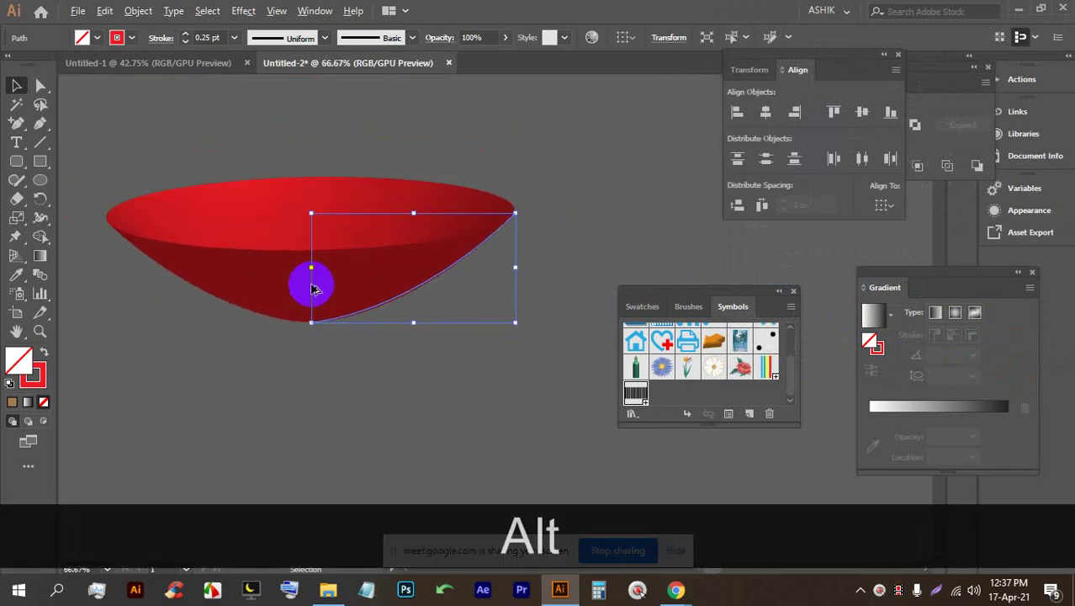
pyautogui.scroll(1, 307, 282)
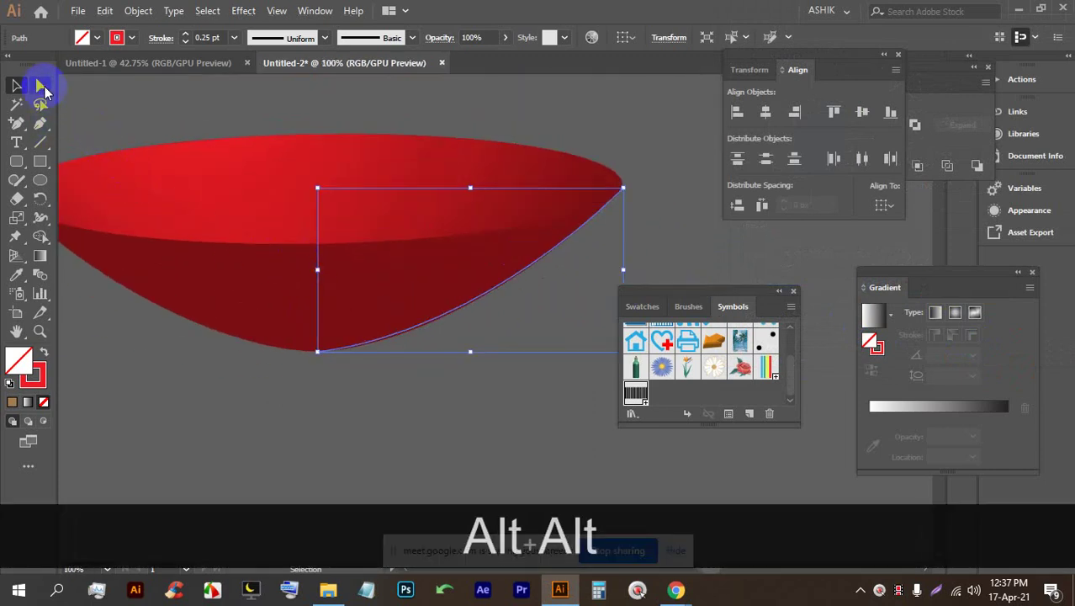
pyautogui.click(41, 87)
pyautogui.click(603, 173)
pyautogui.moveTo(620, 182)
pyautogui.mouseDown()
pyautogui.moveTo(625, 193)
pyautogui.moveTo(577, 254)
pyautogui.moveTo(607, 256)
pyautogui.moveTo(505, 283)
pyautogui.mouseUp()
pyautogui.press('alt')
pyautogui.press('alt')
pyautogui.scroll(1, 413, 265)
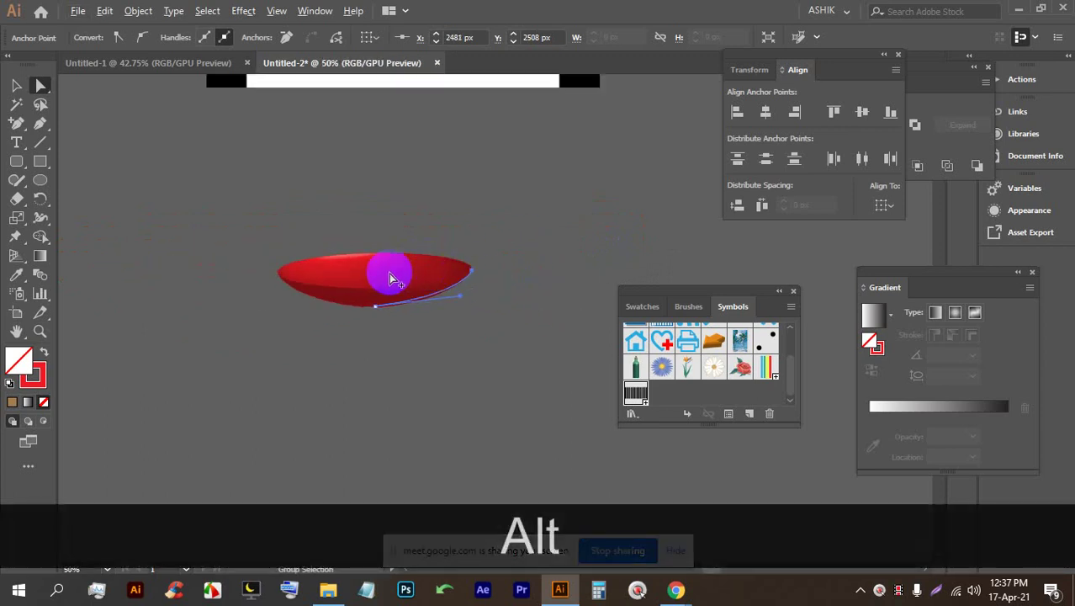
pyautogui.scroll(-2, 379, 274)
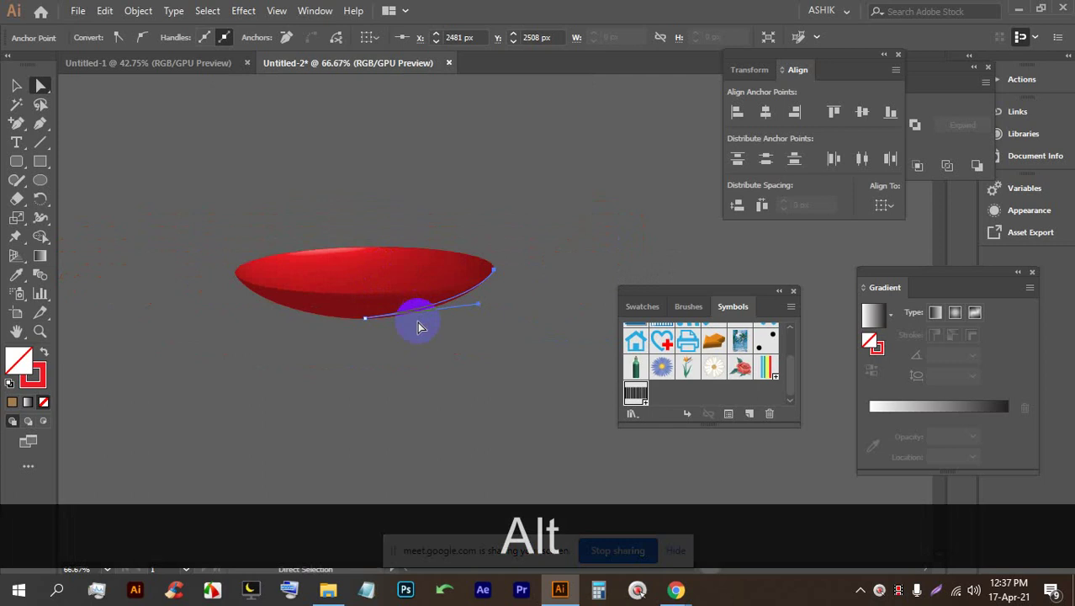
pyautogui.scroll(3, 417, 286)
pyautogui.scroll(-2, 399, 280)
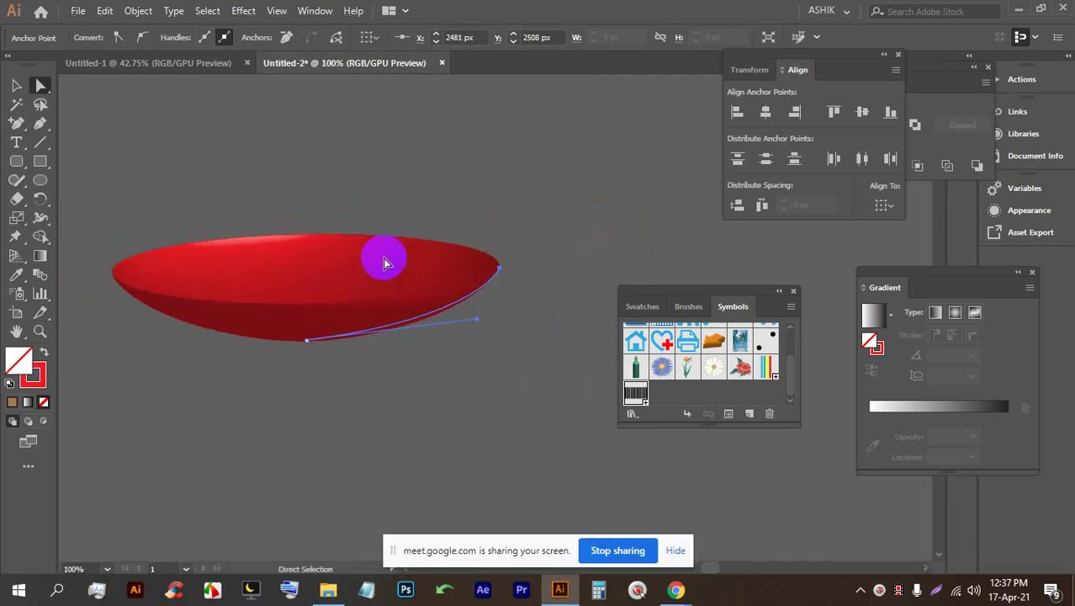
# Step: Draw a tall curved open path above the red dish with the Pen tool and select it as a cup profile
pyautogui.click(40, 124)
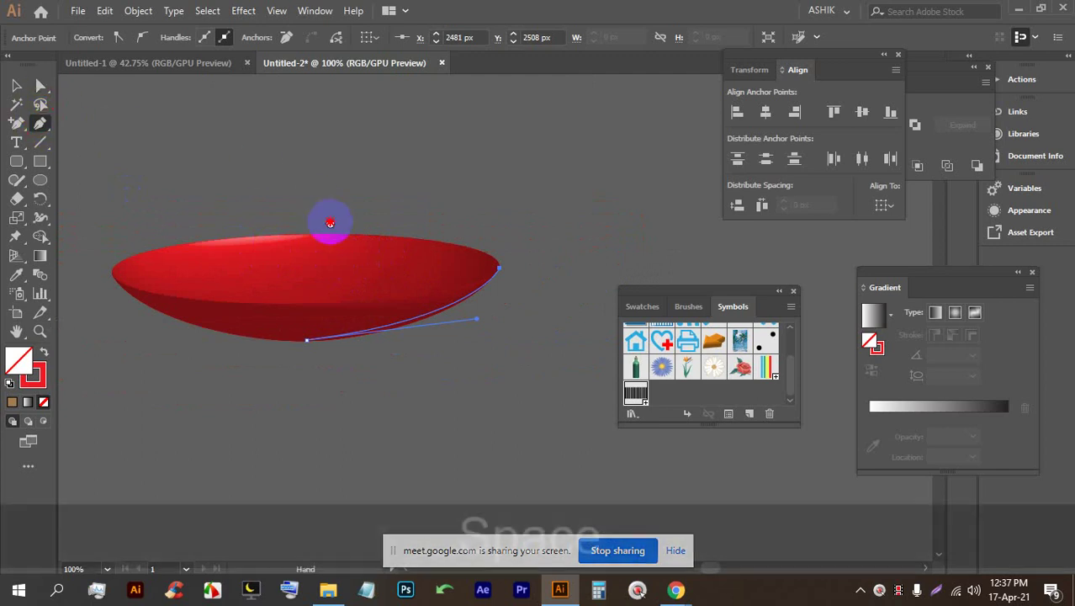
pyautogui.moveTo(328, 220); pyautogui.dragTo(412, 276)
pyautogui.click(463, 166)
pyautogui.moveTo(410, 344); pyautogui.dragTo(359, 353)
pyautogui.click(18, 85)
pyautogui.click(433, 164)
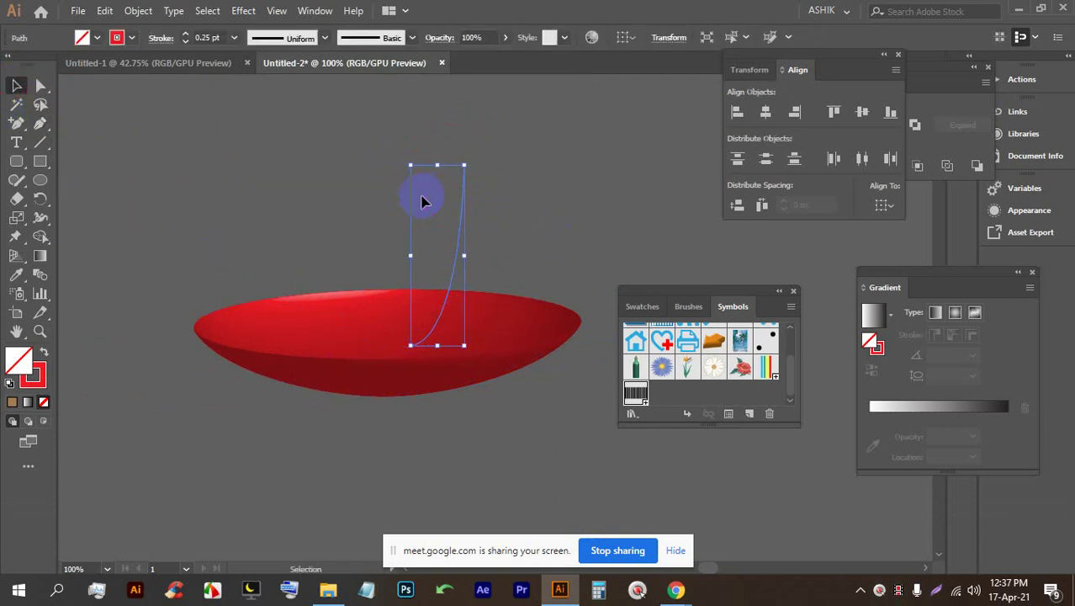
# Step: Apply a 360° 3D Revolve to the cup profile with the offset taken from the Left Edge
pyautogui.click(227, 9)
pyautogui.click(433, 122)
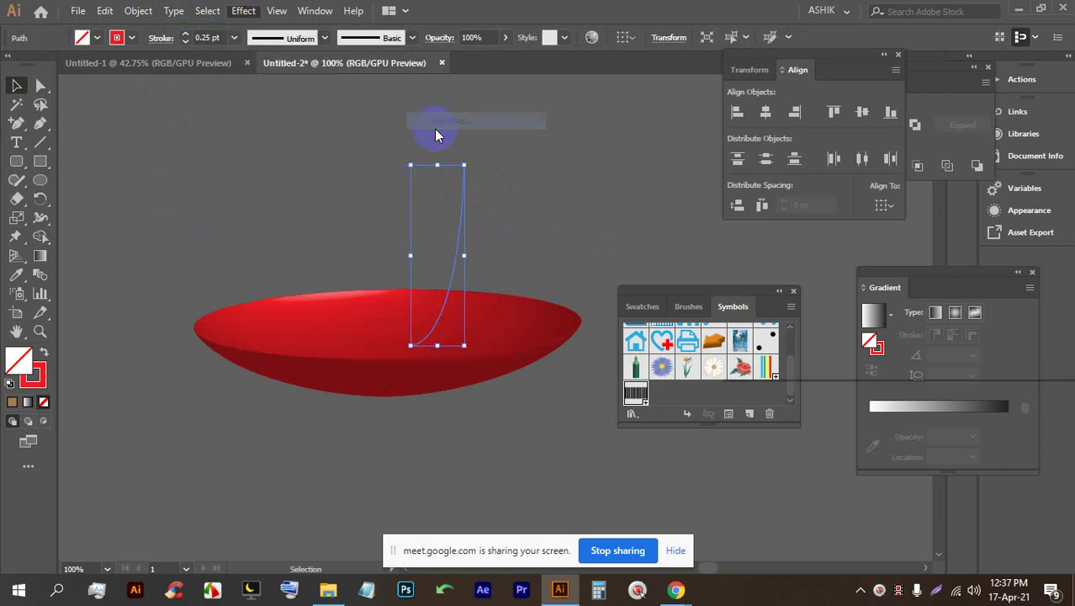
pyautogui.click(736, 356)
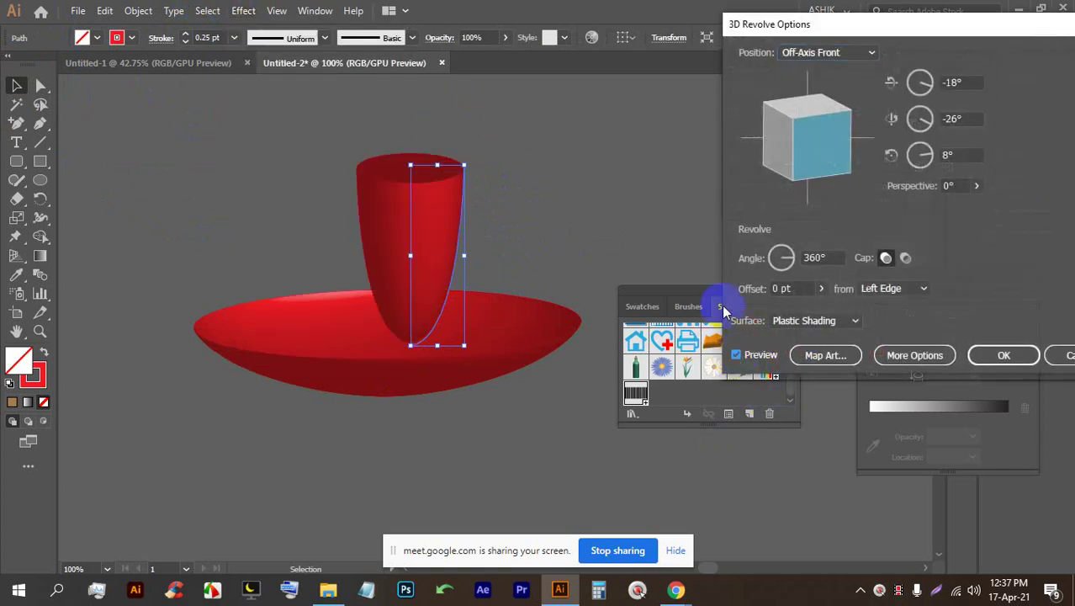
pyautogui.moveTo(833, 25); pyautogui.dragTo(735, 44)
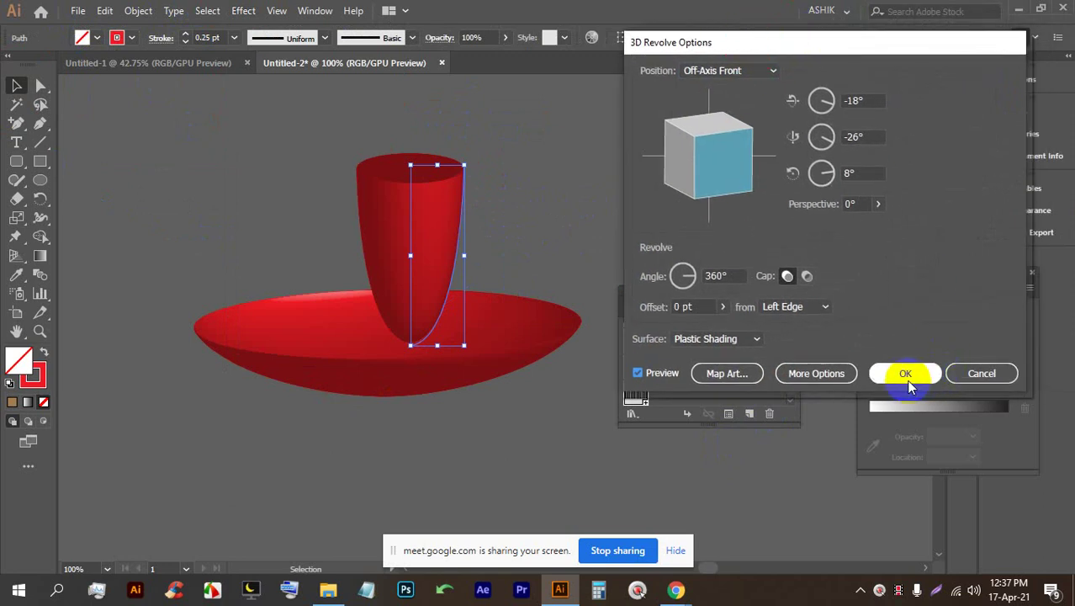
pyautogui.click(900, 387)
pyautogui.click(918, 375)
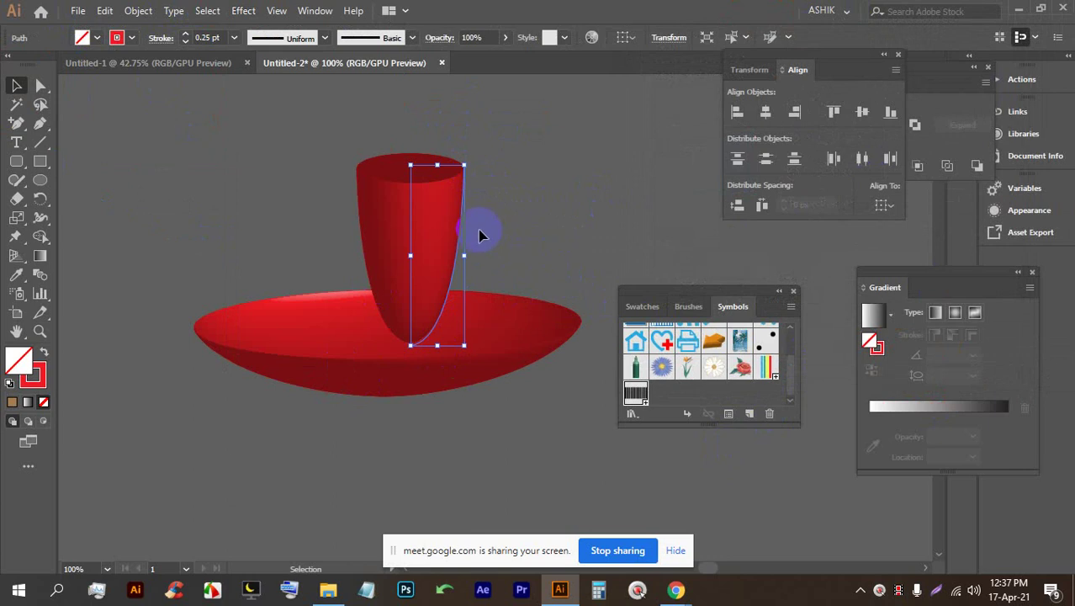
# Step: Reshape the cup wider and shorter by moving its rim anchor outward and down and lengthening the base curve handle
pyautogui.keyDown('alt'); pyautogui.scroll(1, 482, 237); pyautogui.keyUp('alt')
pyautogui.click(40, 88)
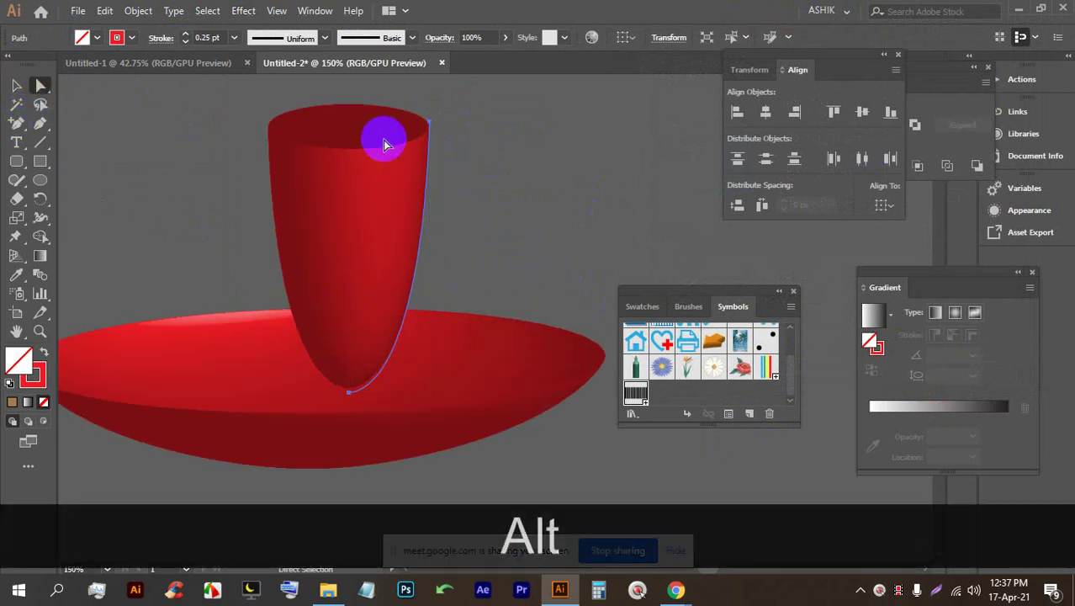
pyautogui.click(429, 124)
pyautogui.moveTo(429, 123); pyautogui.dragTo(461, 223)
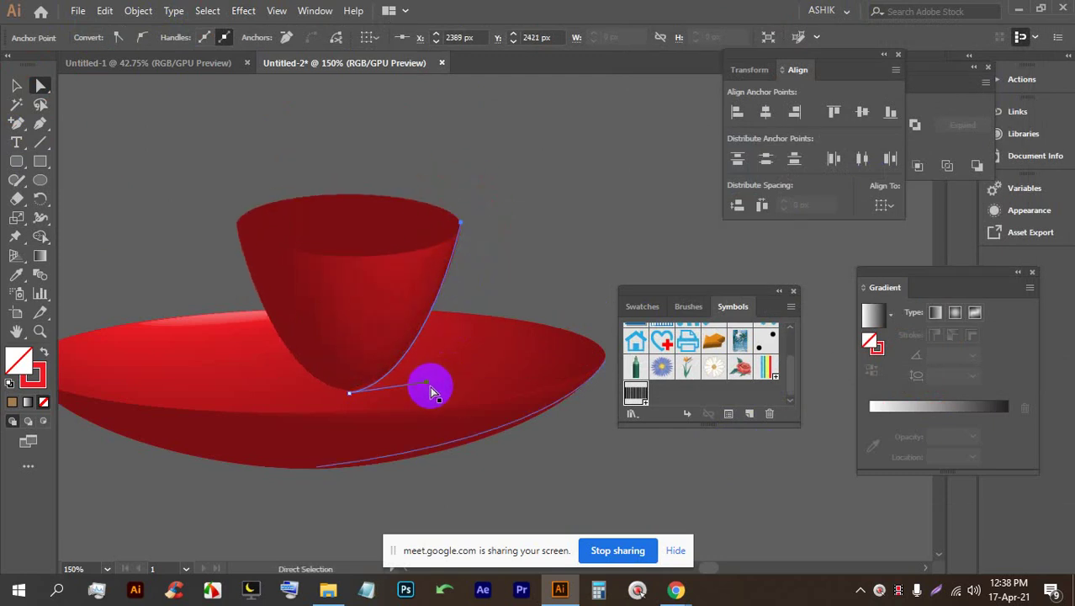
pyautogui.moveTo(429, 387); pyautogui.dragTo(464, 388)
# Step: Center the cup over the dish and change its stroke color to orange
pyautogui.click(16, 87)
pyautogui.scroll(-2, 370, 269)
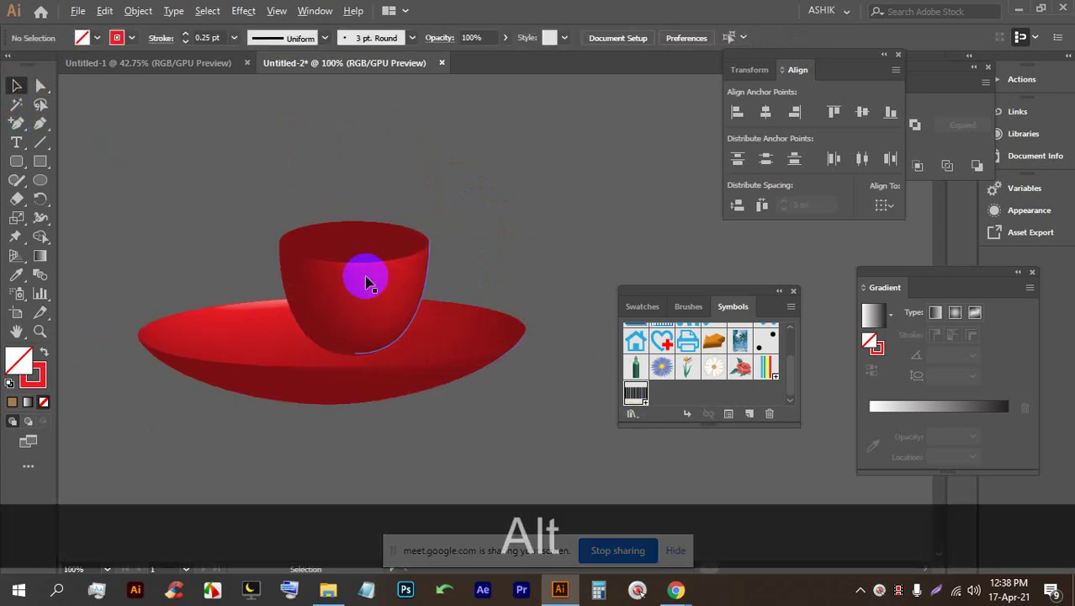
pyautogui.click(130, 38)
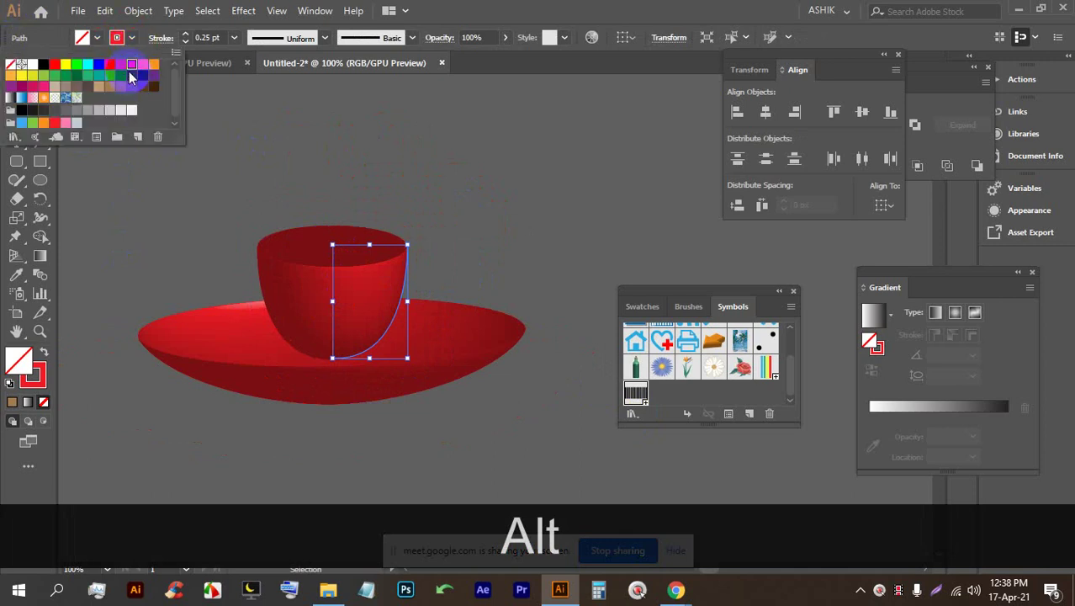
pyautogui.click(144, 66)
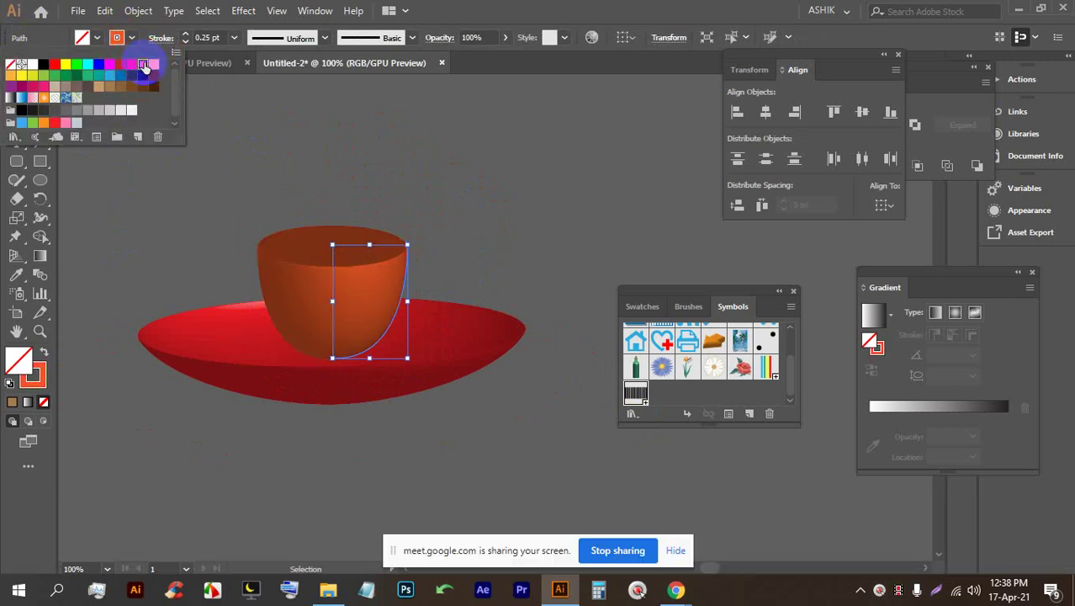
pyautogui.click(154, 69)
pyautogui.click(335, 165)
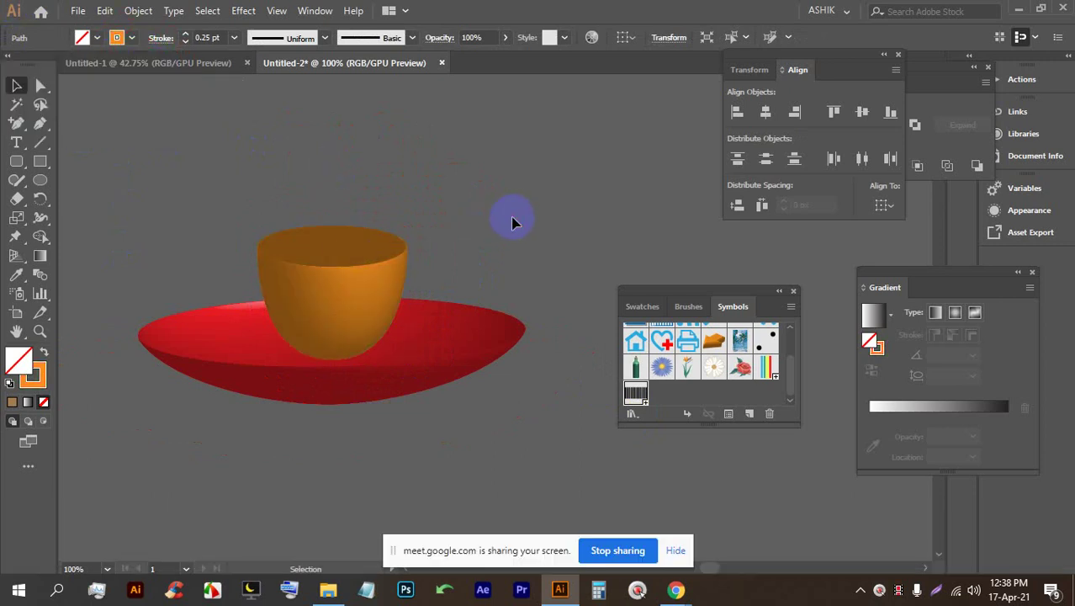
# Step: Change the saucer's stroke color to the same orange and nudge the cup into place on it
pyautogui.click(423, 374)
pyautogui.click(118, 38)
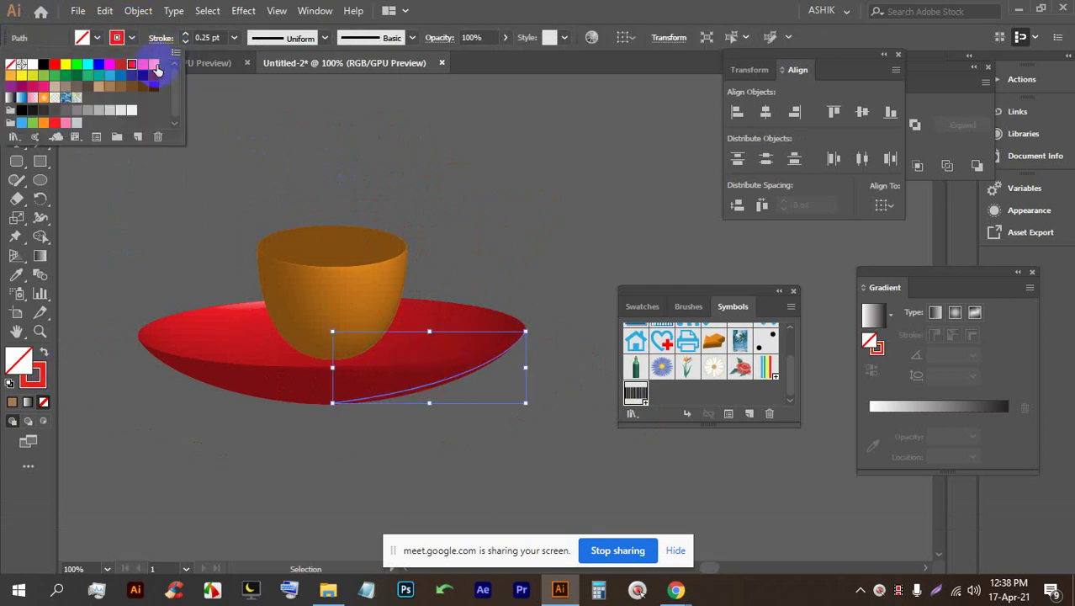
pyautogui.click(156, 69)
pyautogui.click(493, 162)
pyautogui.moveTo(337, 312); pyautogui.dragTo(332, 311)
pyautogui.scroll(2, 396, 307)
pyautogui.scroll(-2, 420, 343)
# Step: Make the saucer smaller by moving its profile's rim anchor inward and down, undoing the trial changes to its curve handle
pyautogui.click(448, 366)
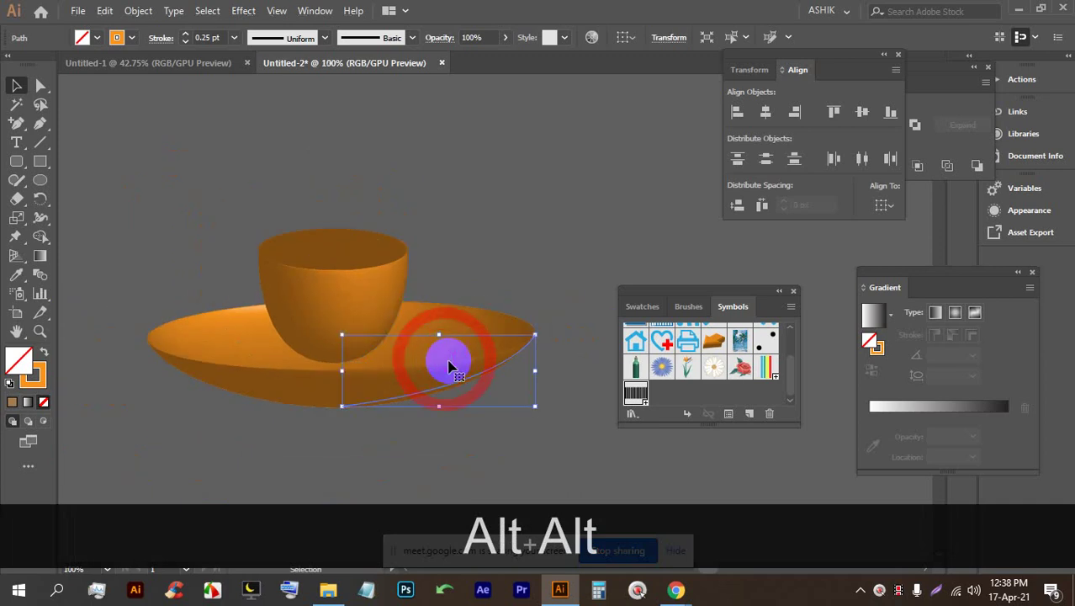
pyautogui.click(39, 85)
pyautogui.moveTo(529, 345); pyautogui.dragTo(500, 383)
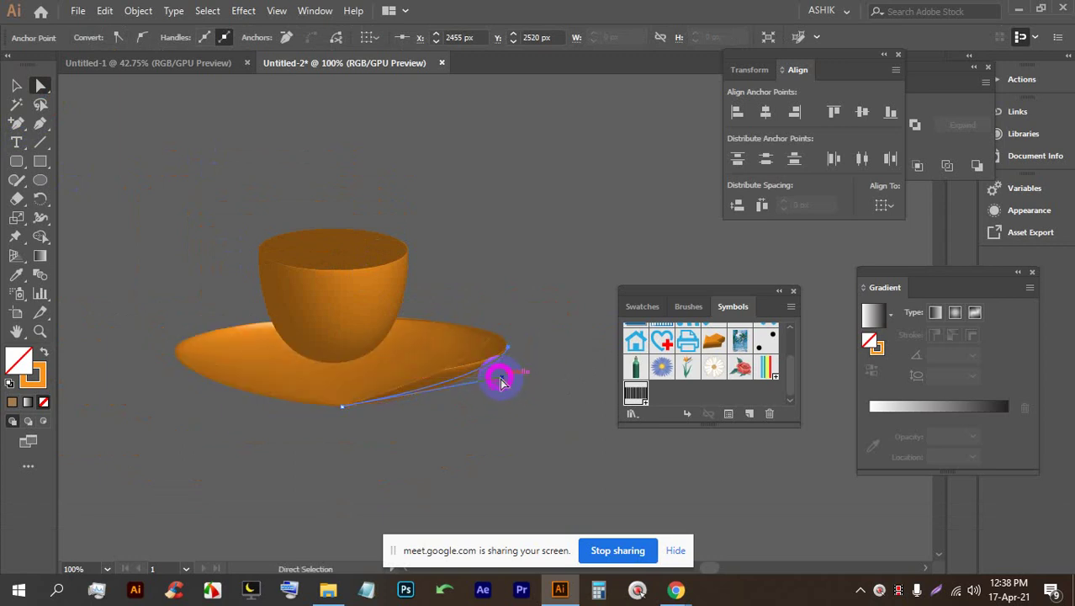
pyautogui.hotkey('ctrl', 'z')
pyautogui.hotkey('ctrl', 'z')
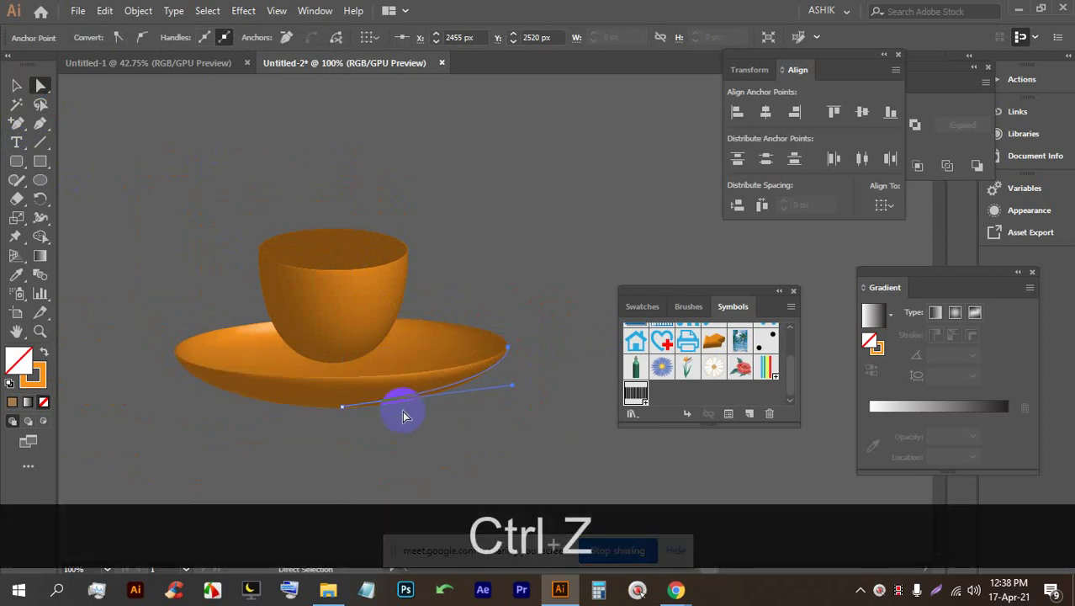
pyautogui.scroll(-1, 372, 343)
pyautogui.scroll(3, 375, 314)
# Step: Reposition the cup so that it sits centered on the resized saucer
pyautogui.click(16, 85)
pyautogui.click(528, 139)
pyautogui.scroll(-2, 333, 278)
pyautogui.moveTo(333, 278); pyautogui.dragTo(331, 305)
pyautogui.scroll(1, 336, 294)
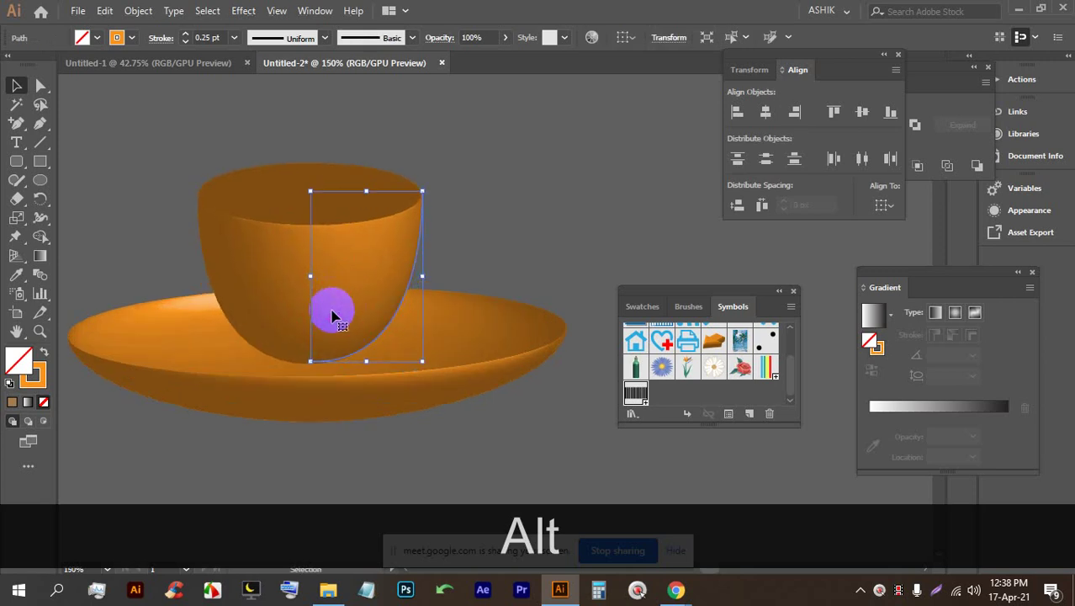
pyautogui.click(480, 250)
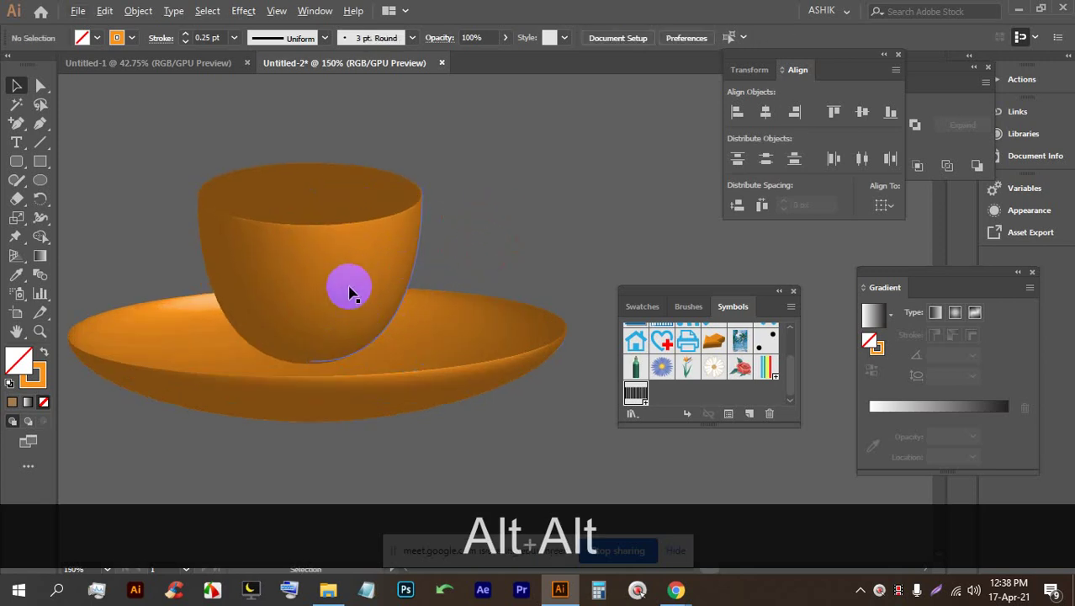
pyautogui.scroll(1, 387, 273)
pyautogui.moveTo(324, 290); pyautogui.dragTo(318, 300)
# Step: Draw a curved handle path with the Pen tool from the cup's upper side out and back to its lower side, and select it
pyautogui.moveTo(505, 253); pyautogui.dragTo(430, 237)
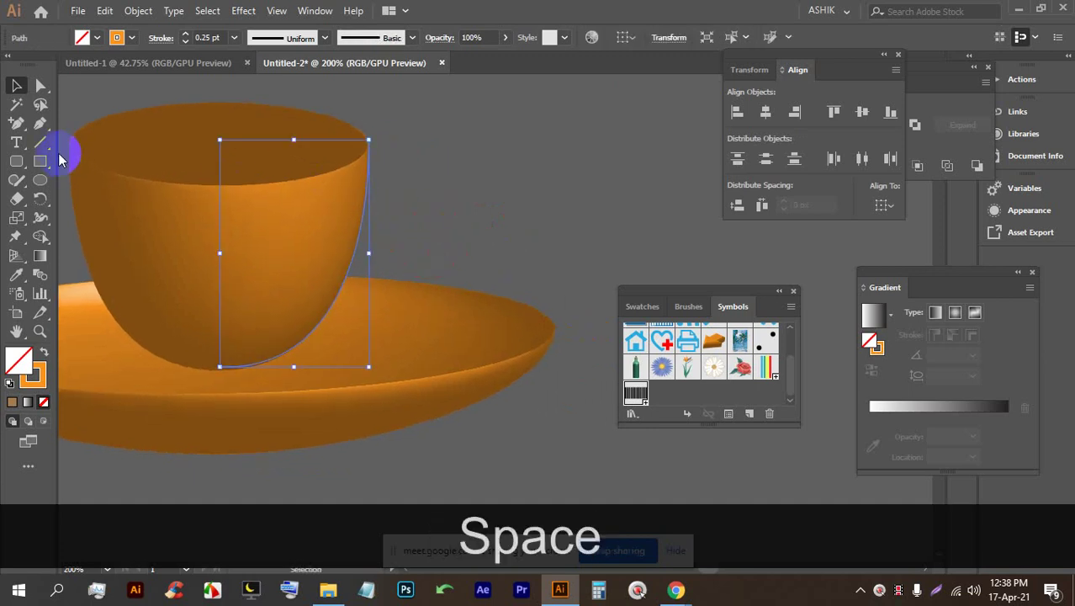
pyautogui.click(40, 123)
pyautogui.moveTo(360, 186); pyautogui.dragTo(355, 312)
pyautogui.click(16, 85)
pyautogui.click(475, 122)
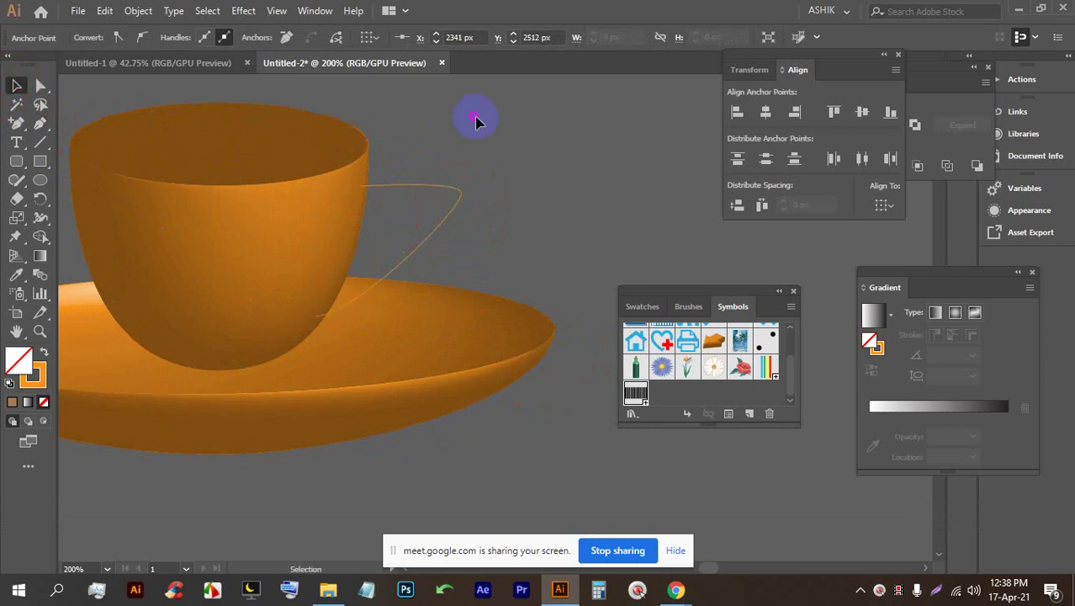
pyautogui.click(461, 196)
pyautogui.click(243, 11)
pyautogui.moveTo(406, 105)
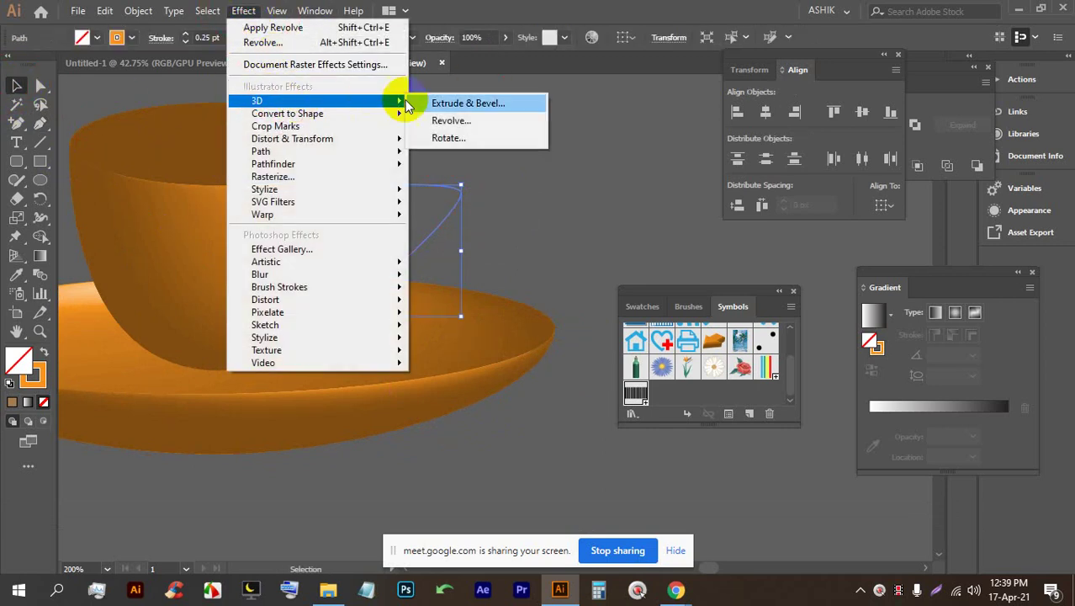
pyautogui.click(448, 122)
pyautogui.click(961, 376)
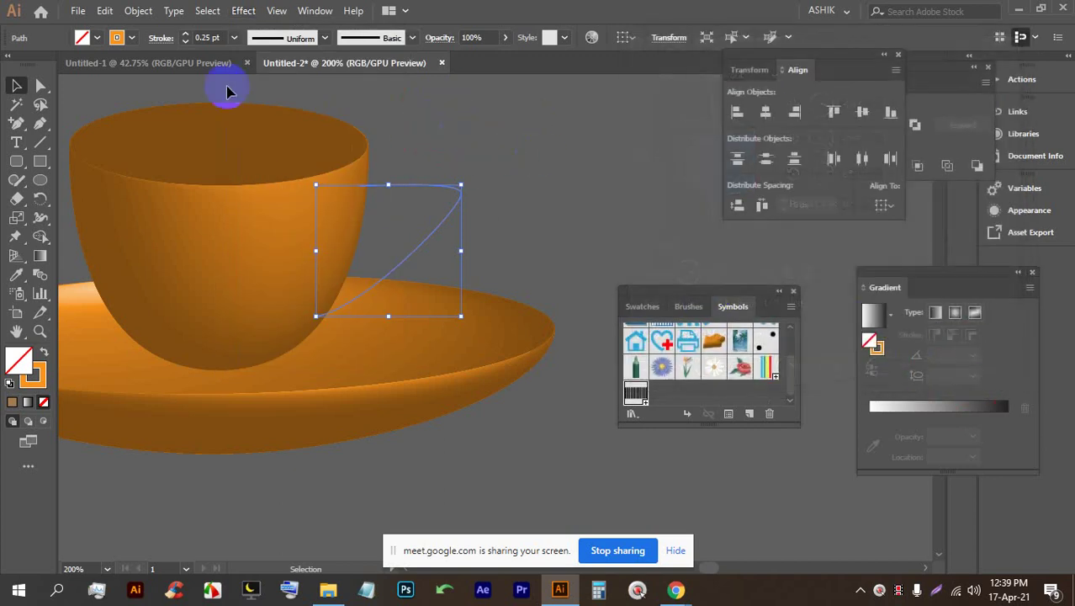
# Step: Try a 3D Extrude & Bevel on the handle path with a nearly frontal rotation and a 217 pt extrude depth
pyautogui.click(240, 10)
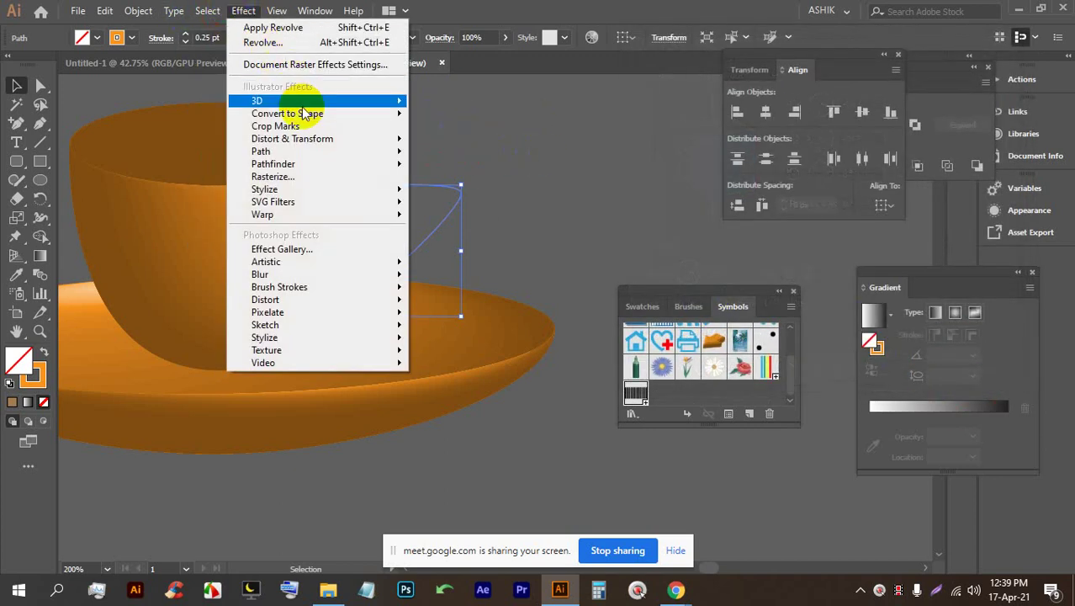
pyautogui.moveTo(353, 101)
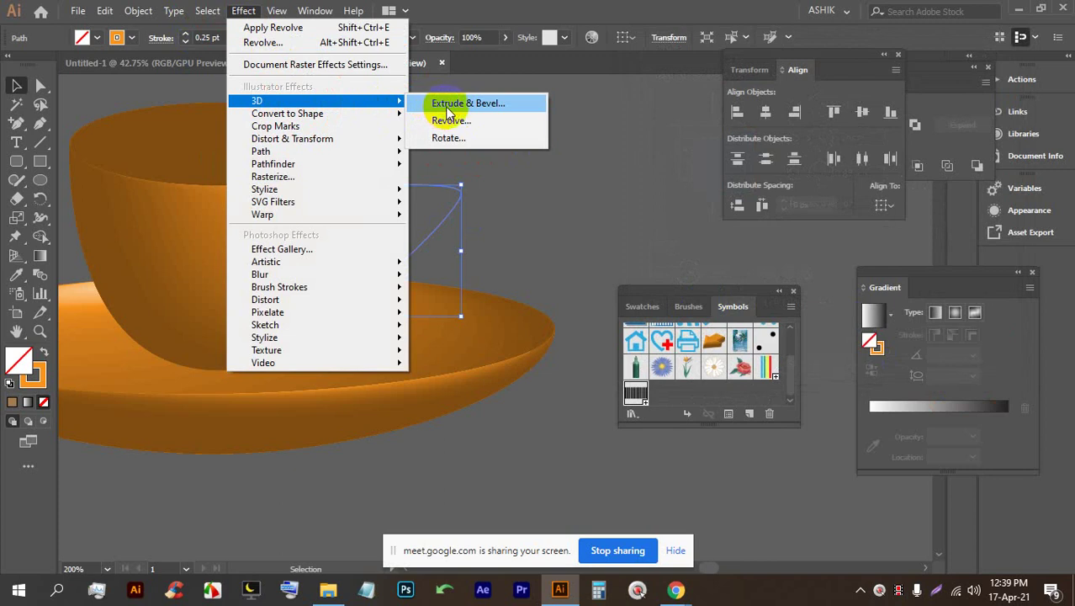
pyautogui.click(448, 109)
pyautogui.click(662, 361)
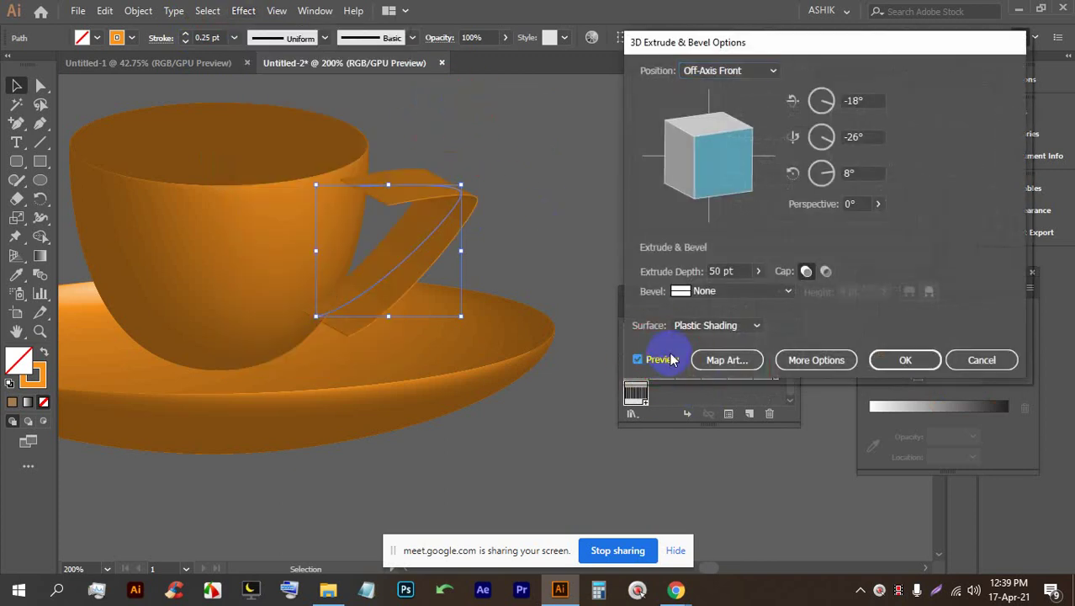
pyautogui.moveTo(677, 164); pyautogui.dragTo(711, 167)
pyautogui.click(758, 271)
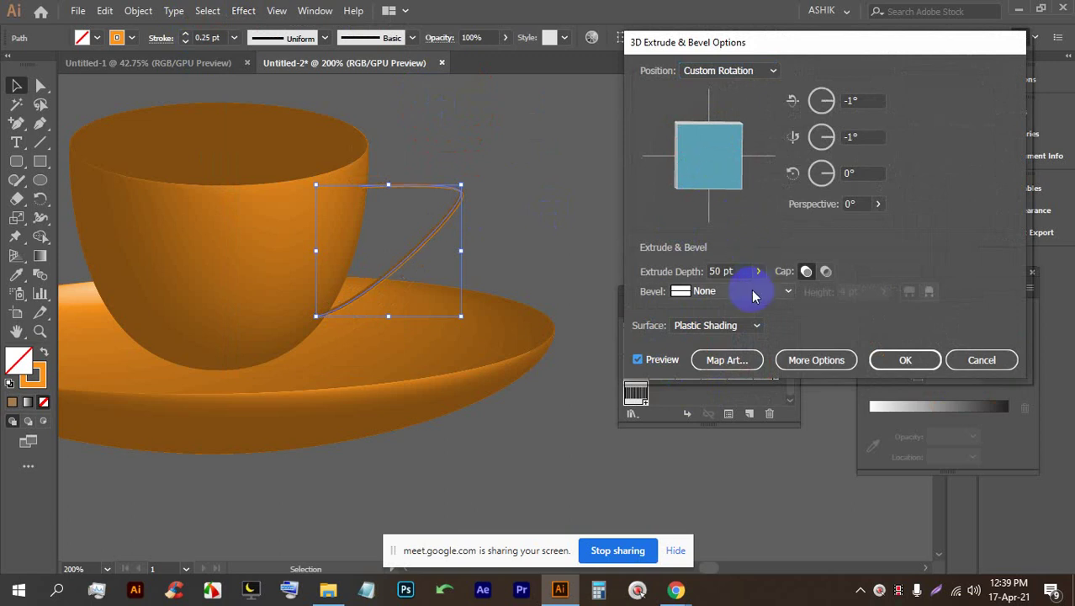
pyautogui.moveTo(702, 292); pyautogui.dragTo(704, 293)
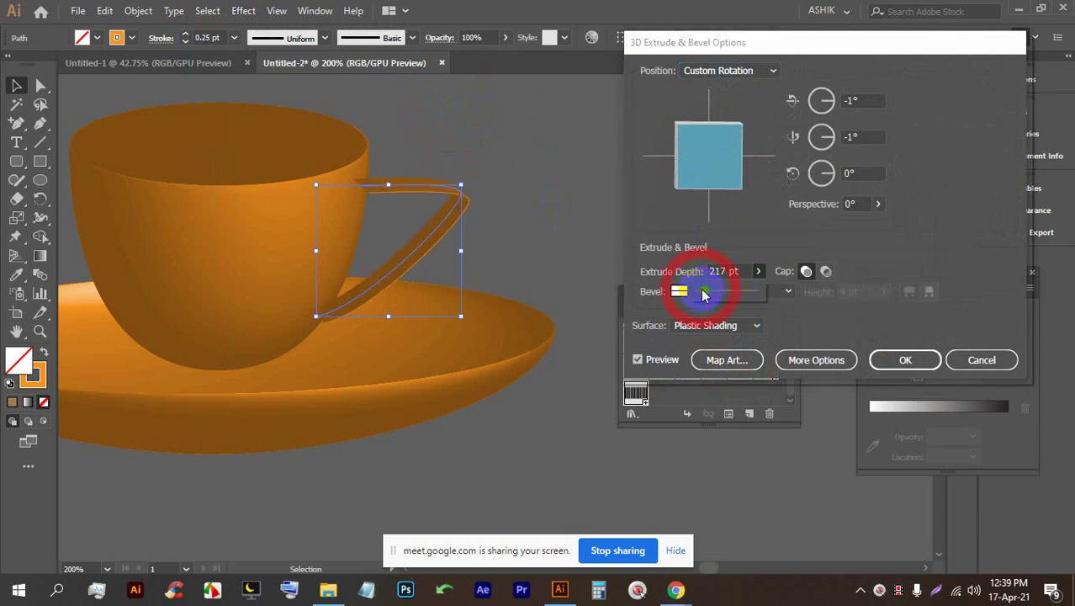
pyautogui.click(702, 169)
pyautogui.moveTo(698, 169); pyautogui.dragTo(711, 158)
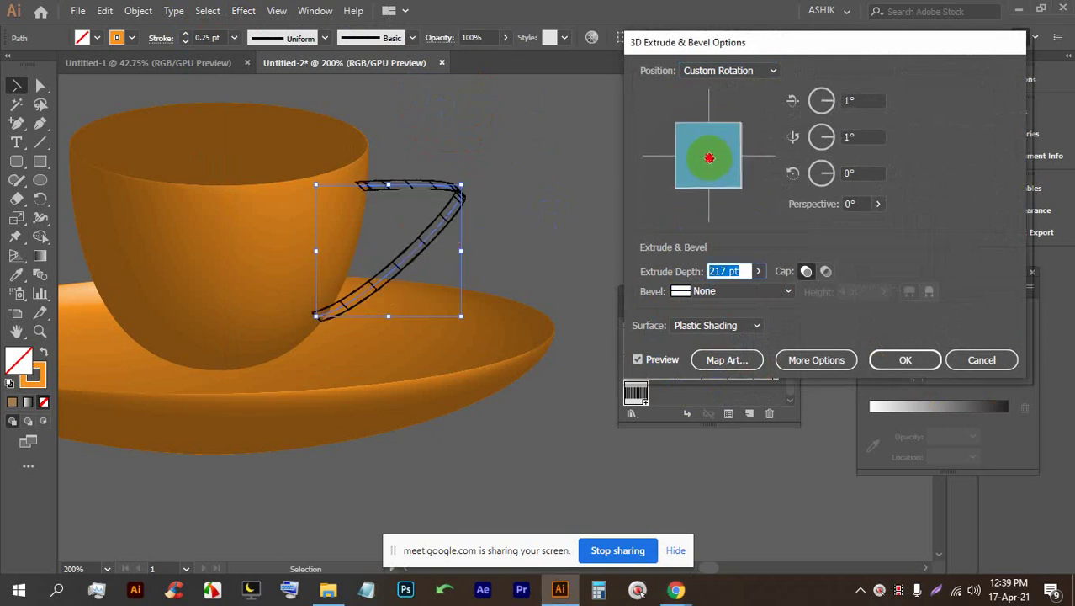
pyautogui.click(978, 359)
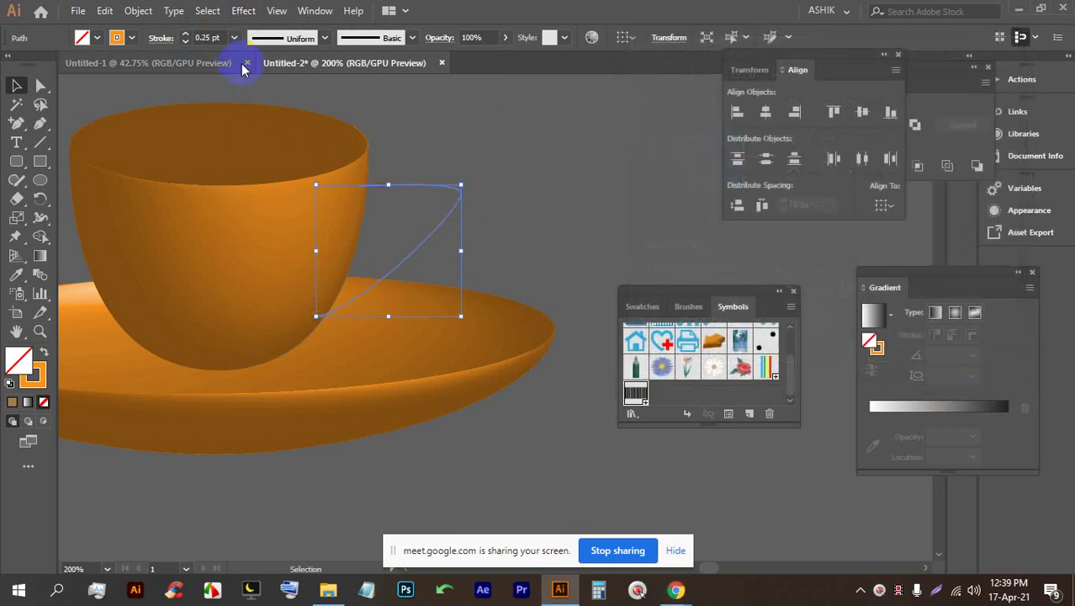
# Step: Set the handle path's stroke weight to 1 pt
pyautogui.click(187, 34)
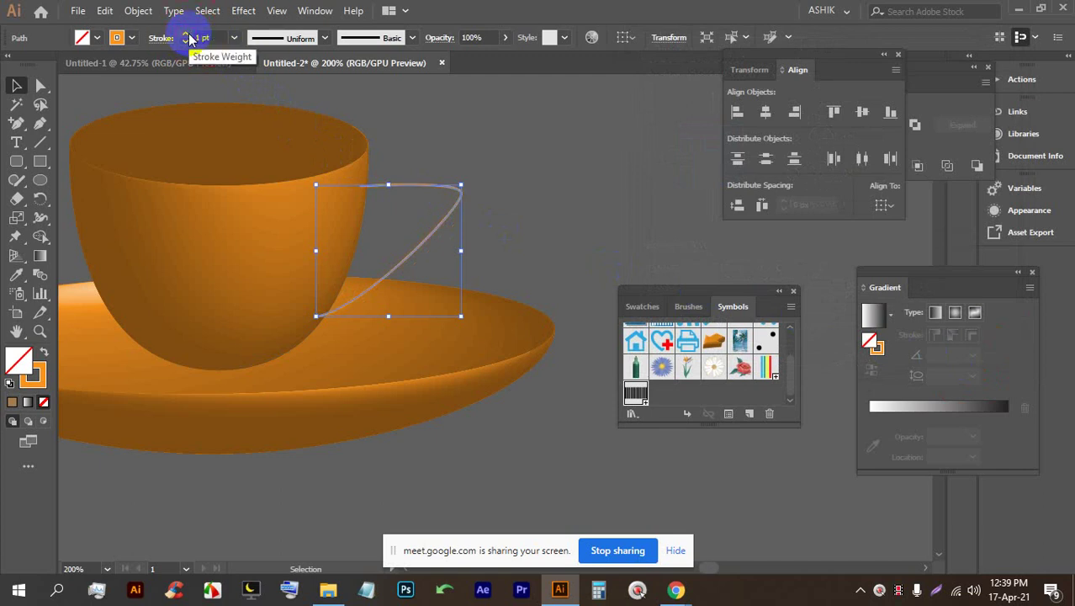
pyautogui.click(243, 11)
pyautogui.moveTo(281, 101)
pyautogui.click(439, 117)
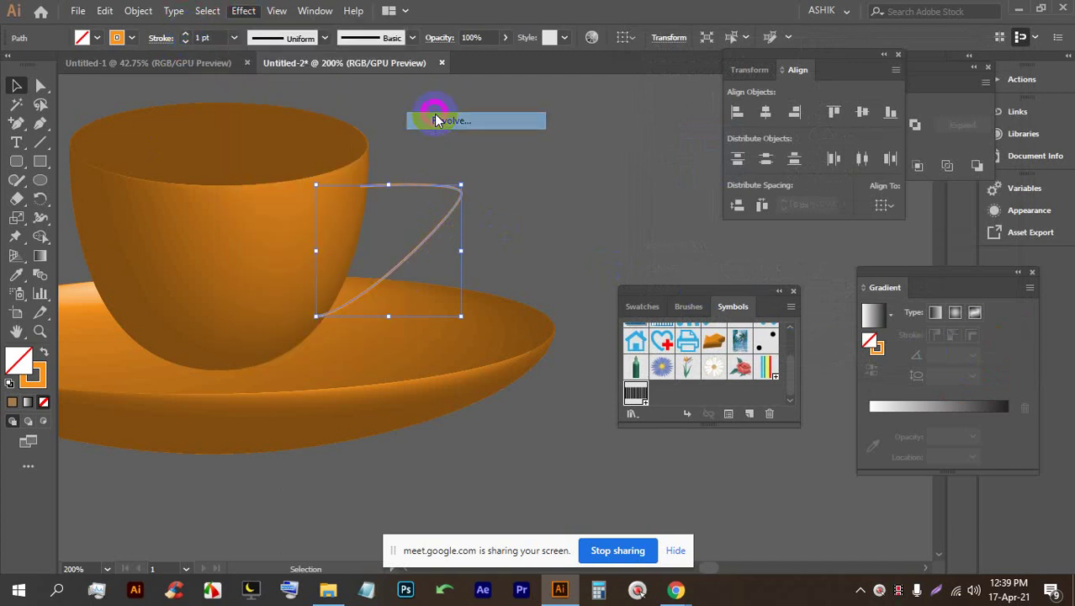
pyautogui.click(956, 378)
# Step: Apply a 3D Extrude & Bevel to the handle path with 50 pt depth and a custom rotation of about -4°, 2° and -3°
pyautogui.click(243, 11)
pyautogui.moveTo(277, 101)
pyautogui.click(454, 102)
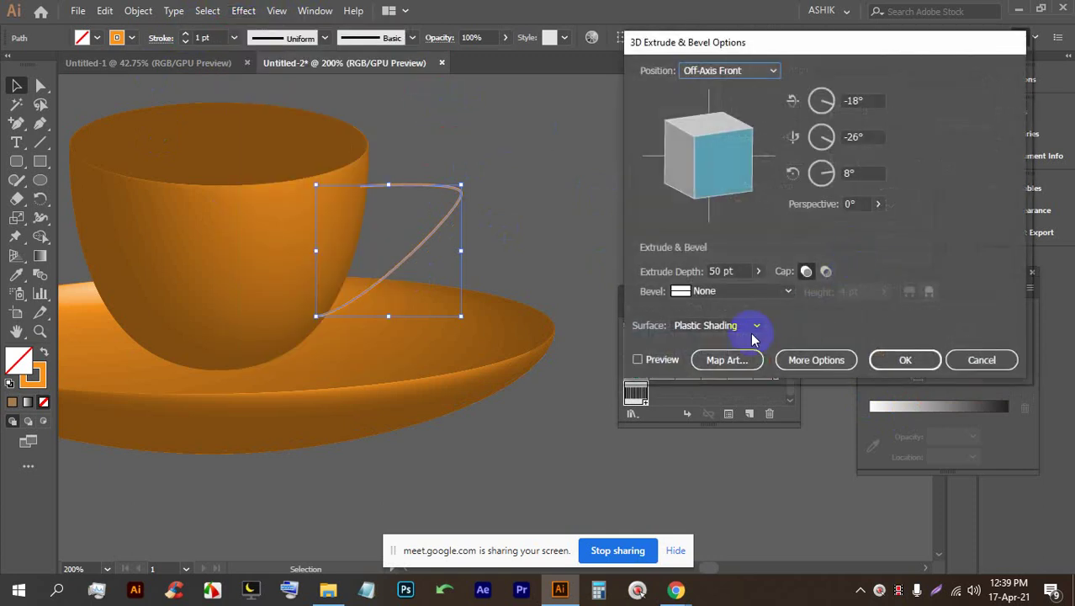
pyautogui.click(639, 360)
pyautogui.moveTo(705, 178); pyautogui.dragTo(708, 139)
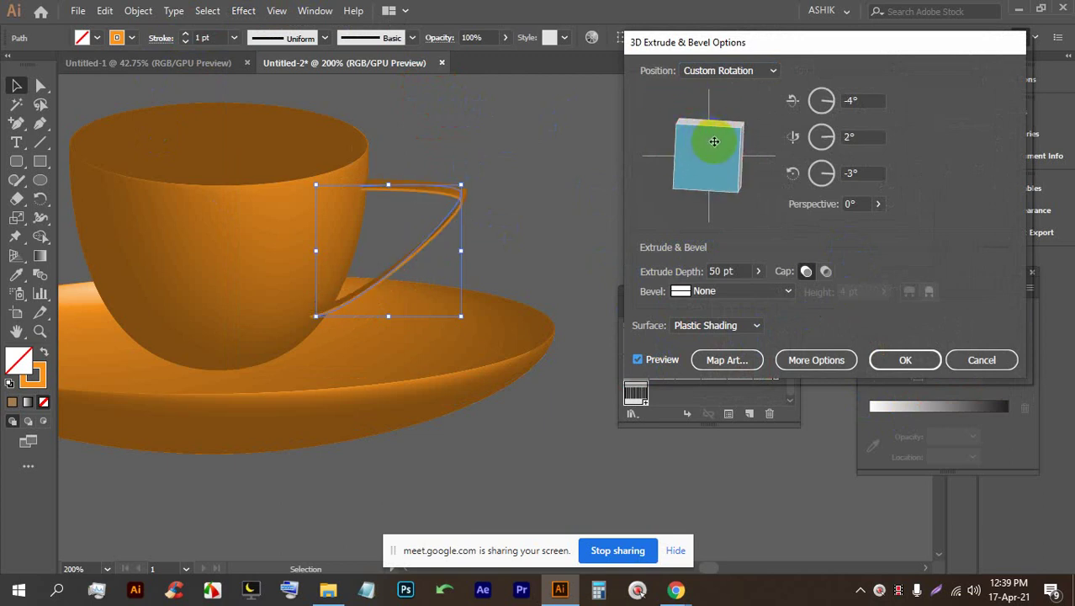
pyautogui.click(912, 360)
pyautogui.click(515, 210)
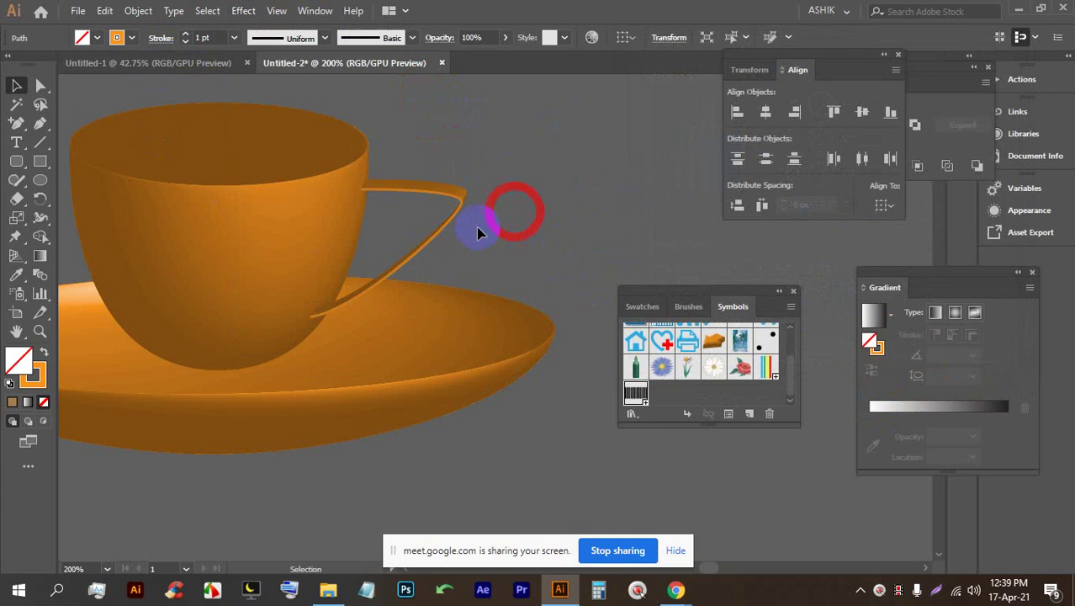
# Step: Set the cup handle path's stroke weight to 4 pt and deselect it
pyautogui.click(451, 206)
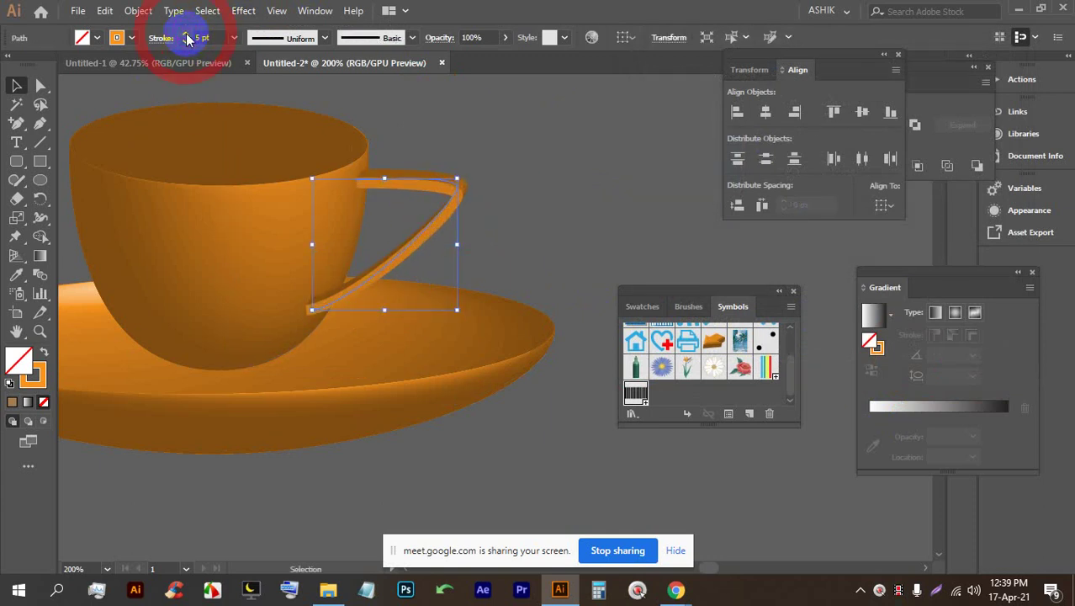
pyautogui.click(543, 192)
pyautogui.scroll(-1, 487, 202)
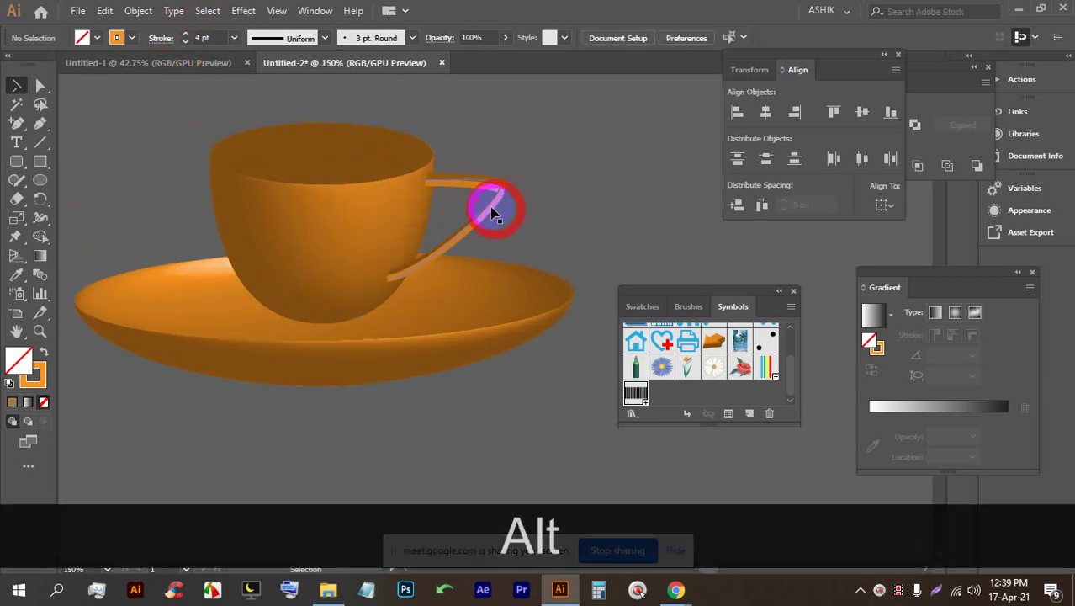
# Step: Send the handle backward so it sits behind the cup, and check where it joins the cup
pyautogui.click(492, 213)
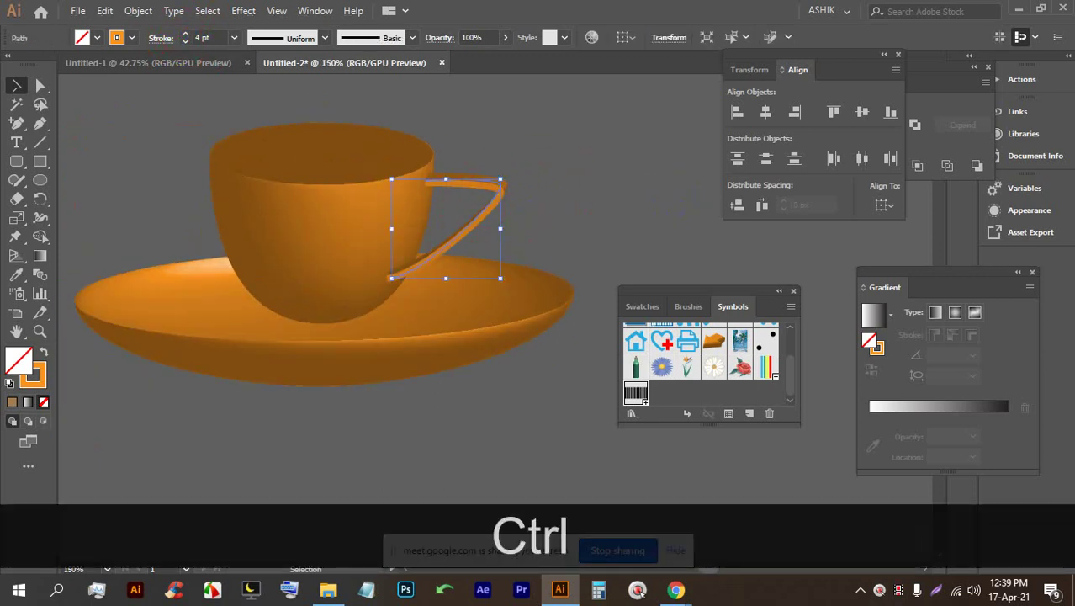
pyautogui.hotkey('ctrl', '[')
pyautogui.click(545, 197)
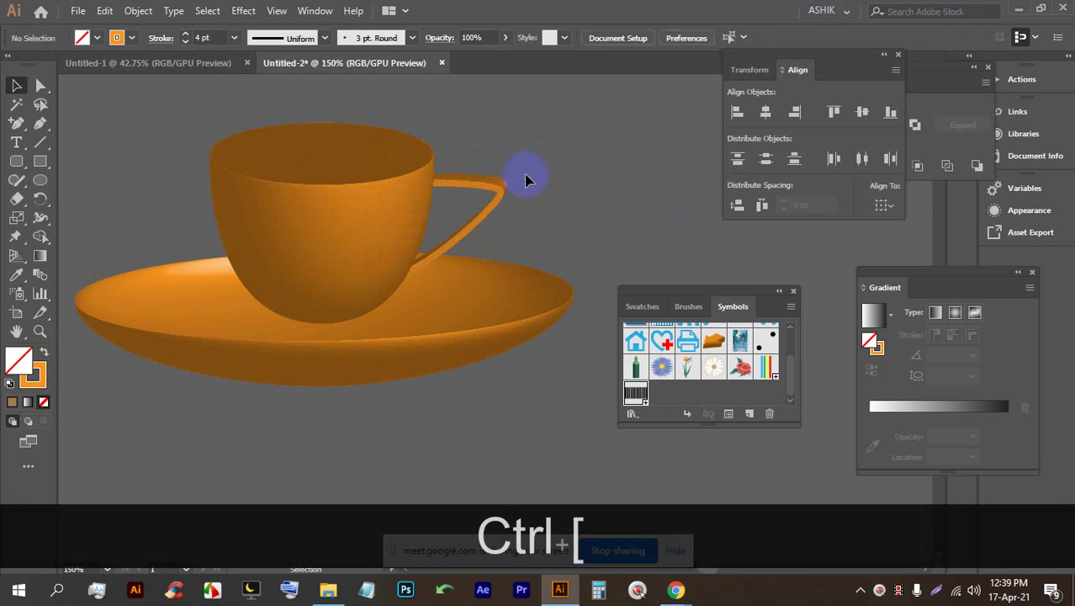
pyautogui.scroll(3, 465, 202)
pyautogui.click(492, 185)
pyautogui.scroll(-3, 549, 175)
pyautogui.click(598, 179)
# Step: Reshape the saucer's profile by moving its outer end anchor point slightly outward and up
pyautogui.scroll(-1, 589, 193)
pyautogui.scroll(-2, 586, 201)
pyautogui.scroll(3, 571, 216)
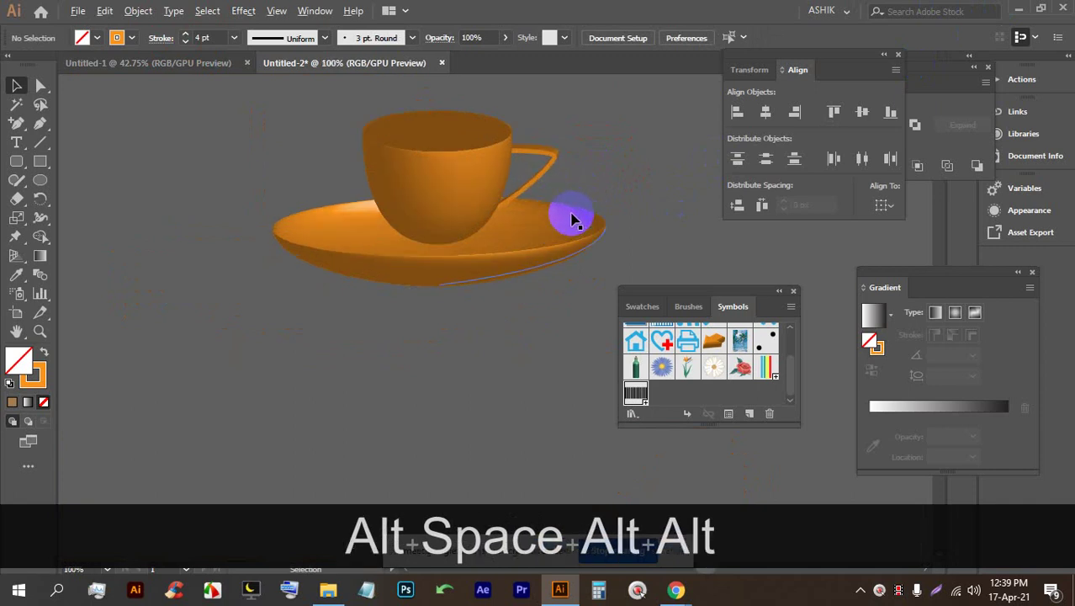
pyautogui.click(571, 250)
pyautogui.click(36, 85)
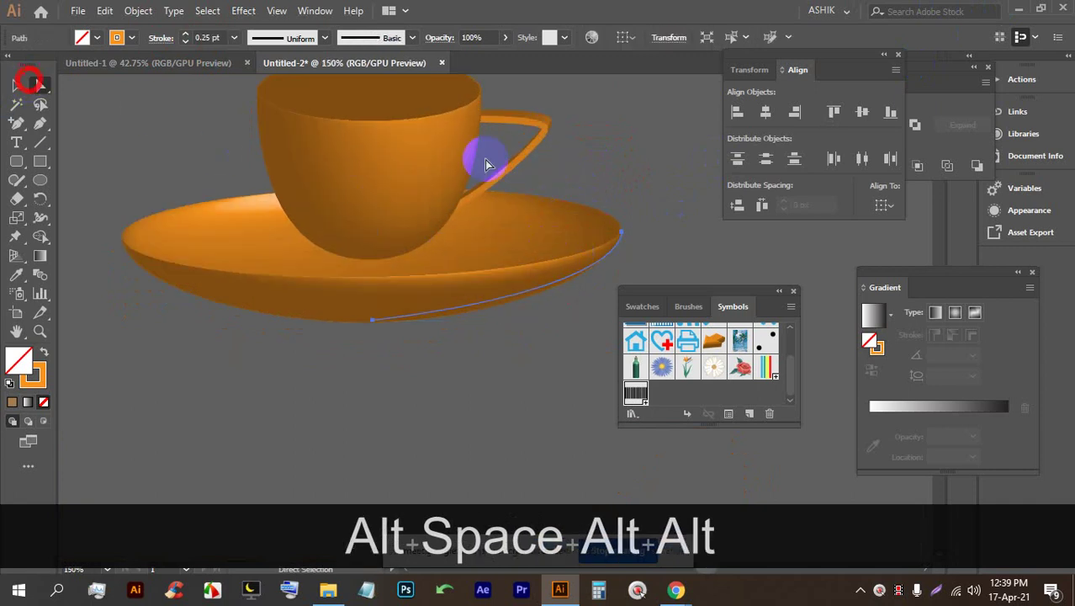
pyautogui.moveTo(618, 233); pyautogui.dragTo(637, 228)
pyautogui.scroll(-2, 637, 228)
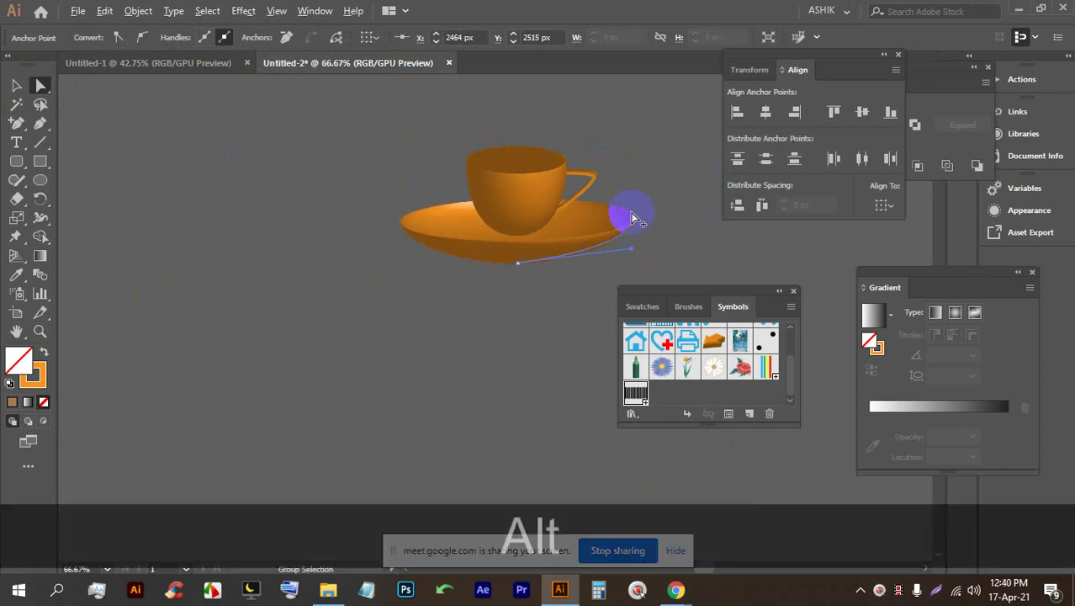
pyautogui.click(612, 205)
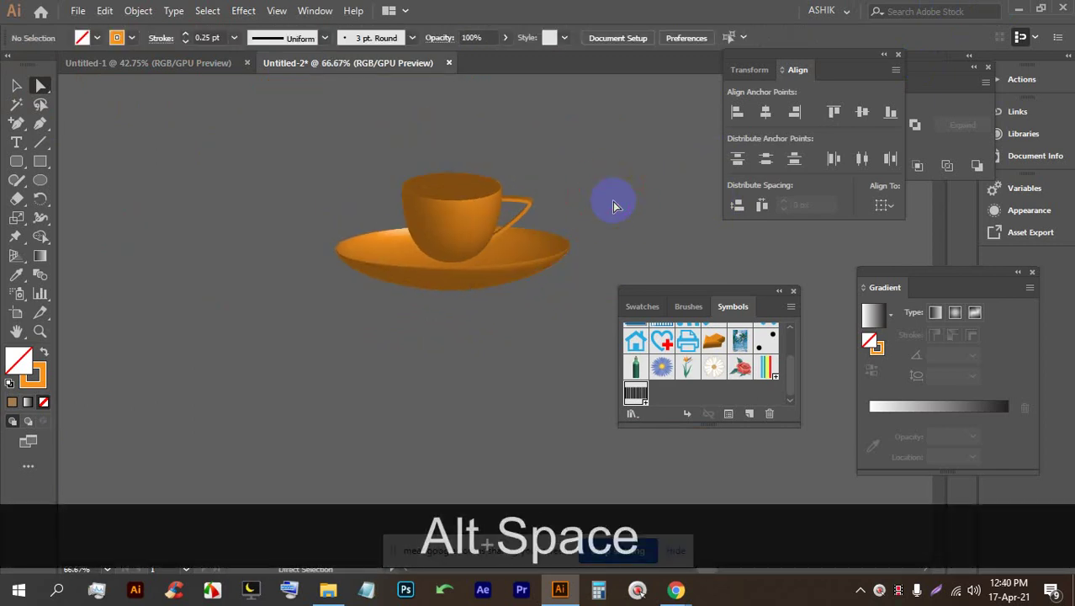
# Step: Delete the saucer together with its leftover anchor points, leaving only the cup and handle
pyautogui.scroll(1, 512, 281)
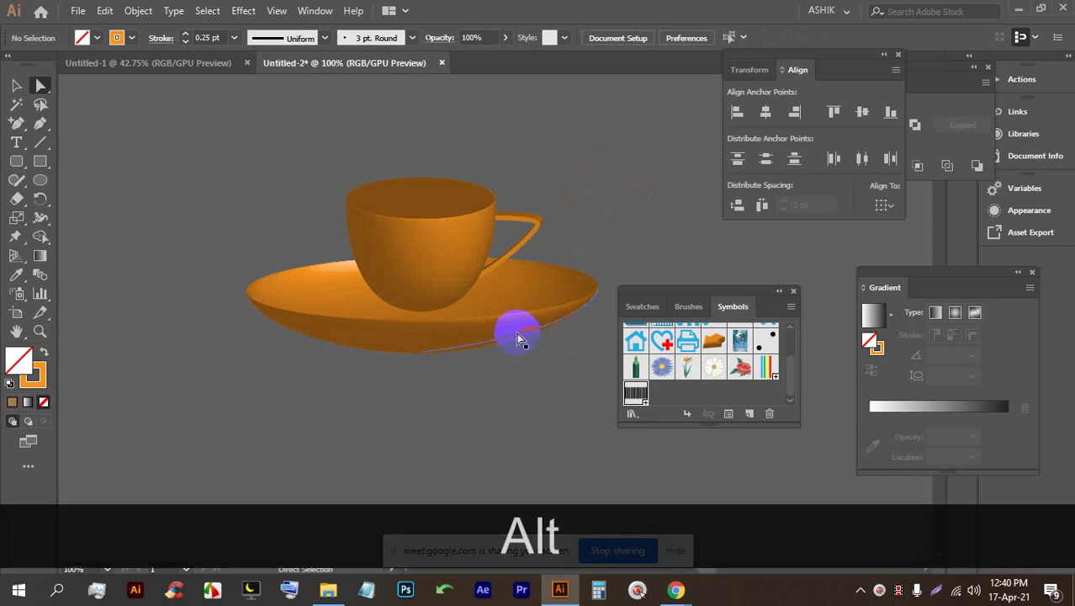
pyautogui.click(516, 335)
pyautogui.press('BackSpace')
pyautogui.click(688, 312)
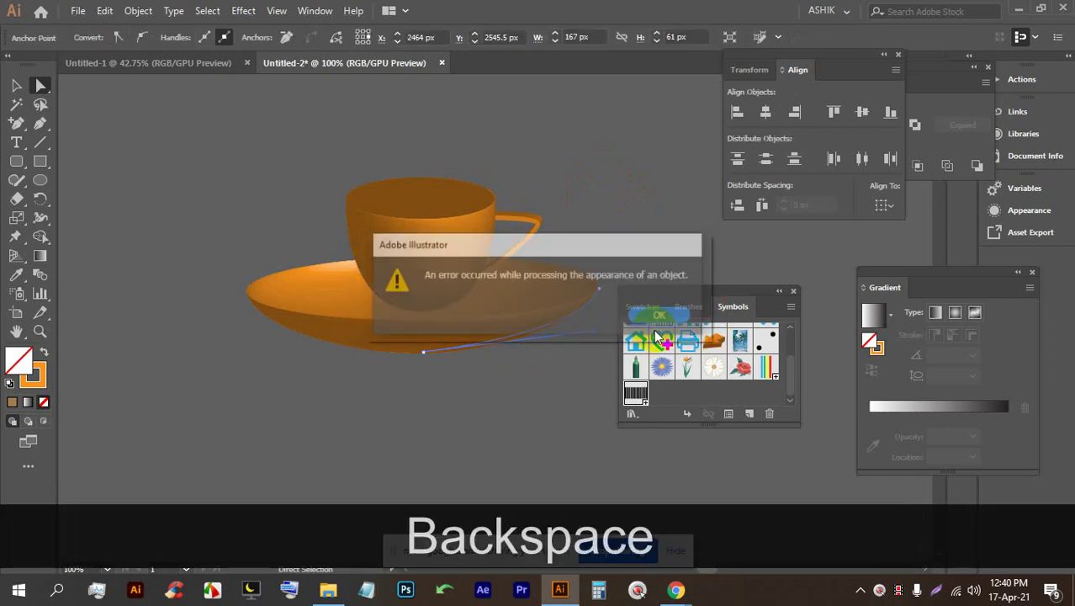
pyautogui.click(671, 317)
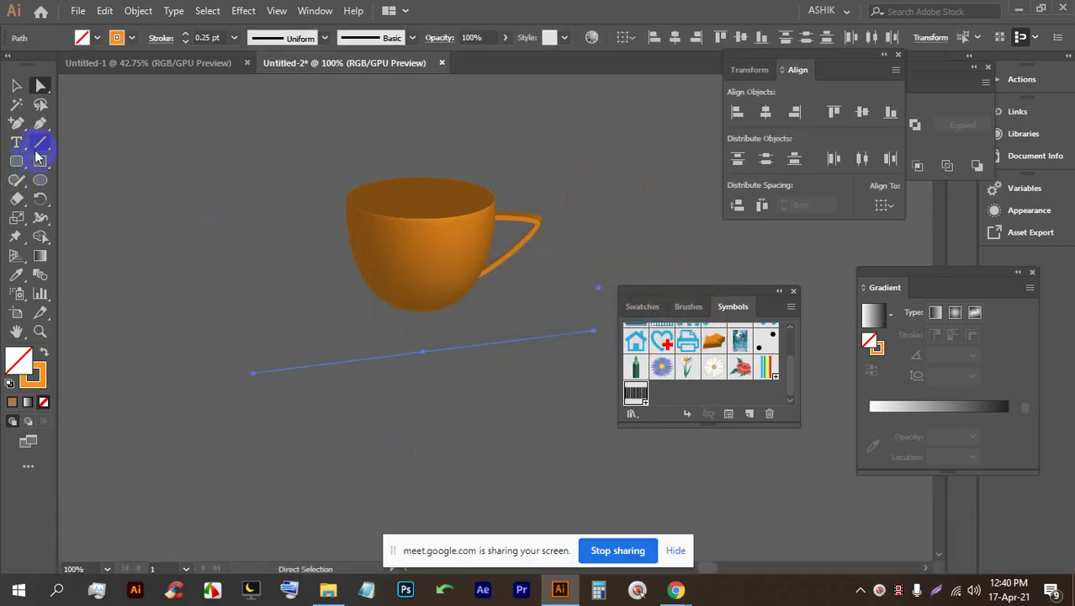
pyautogui.click(17, 85)
pyautogui.press('BackSpace')
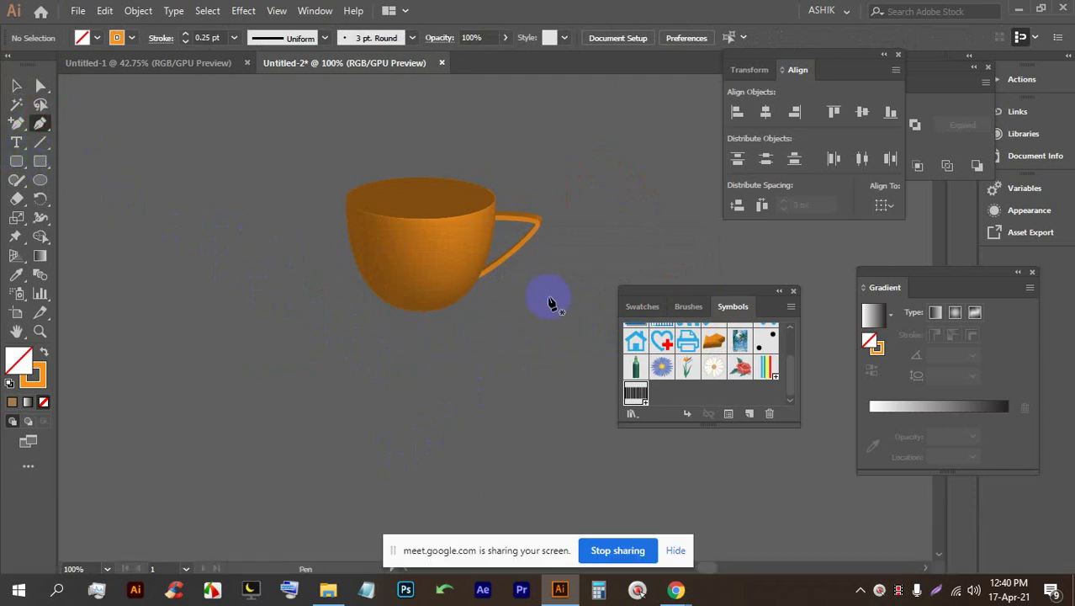
pyautogui.click(550, 298)
pyautogui.moveTo(338, 387); pyautogui.dragTo(437, 379)
pyautogui.press('alt')
pyautogui.moveTo(508, 365); pyautogui.dragTo(512, 355)
pyautogui.hotkey('ctrl', 'alt', 'z')
pyautogui.hotkey('ctrl', 'alt', 'z')
pyautogui.hotkey('ctrl', 'z')
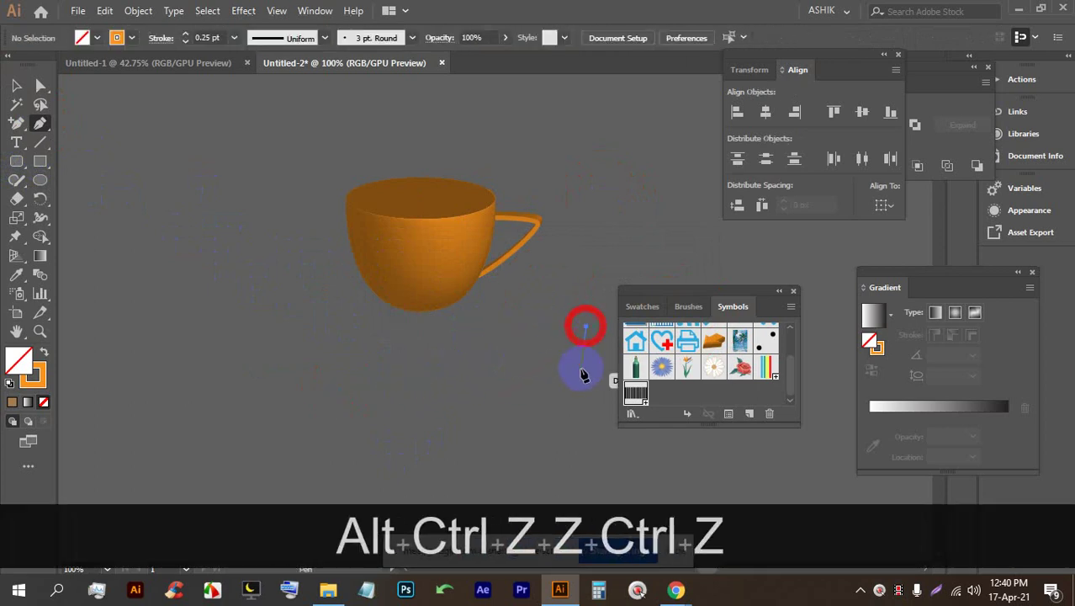
# Step: Draw a new shallow curved saucer profile with the Pen tool from the outer rim to the centre below the cup, and select it
pyautogui.moveTo(584, 375); pyautogui.dragTo(582, 378)
pyautogui.moveTo(407, 412); pyautogui.dragTo(563, 380)
pyautogui.hotkey('ctrl', 'alt', 'z')
pyautogui.hotkey('ctrl', 'alt', 'z')
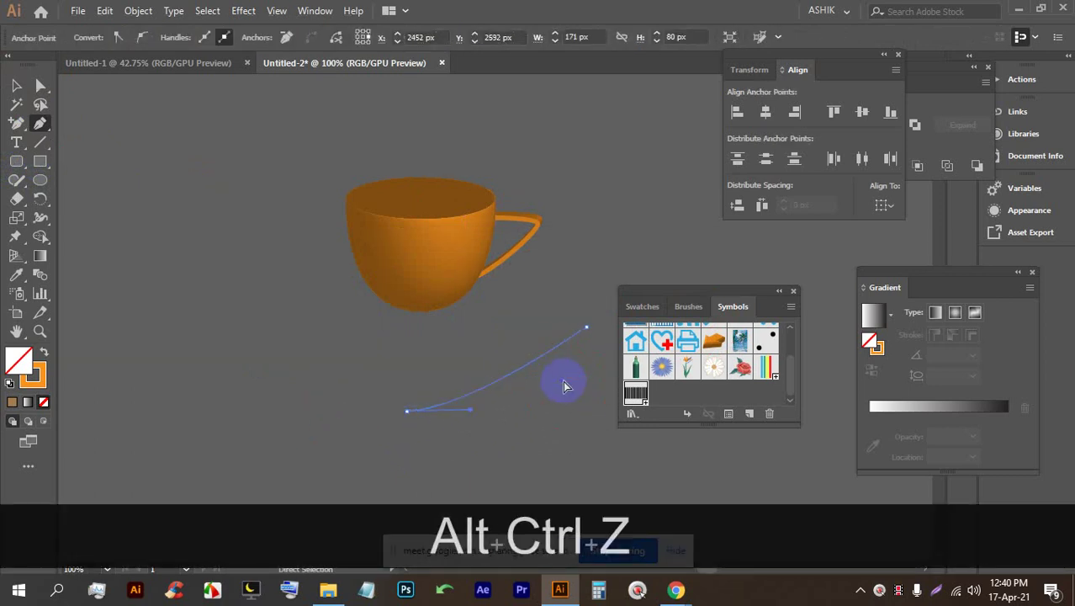
pyautogui.moveTo(359, 370); pyautogui.dragTo(14, 101)
pyautogui.click(16, 85)
pyautogui.click(258, 313)
pyautogui.click(447, 343)
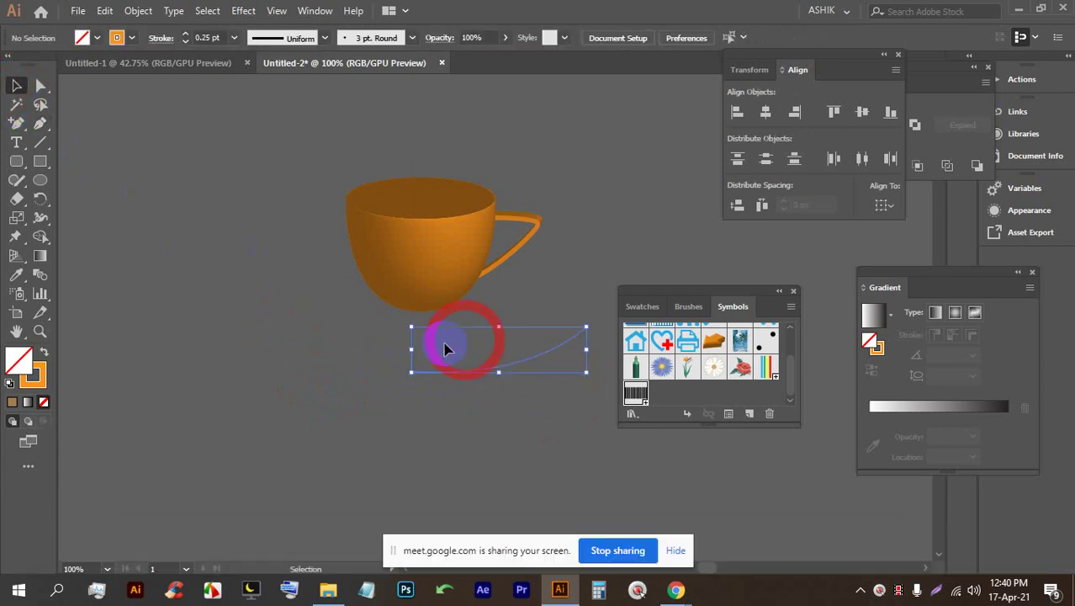
pyautogui.click(239, 10)
pyautogui.moveTo(271, 98)
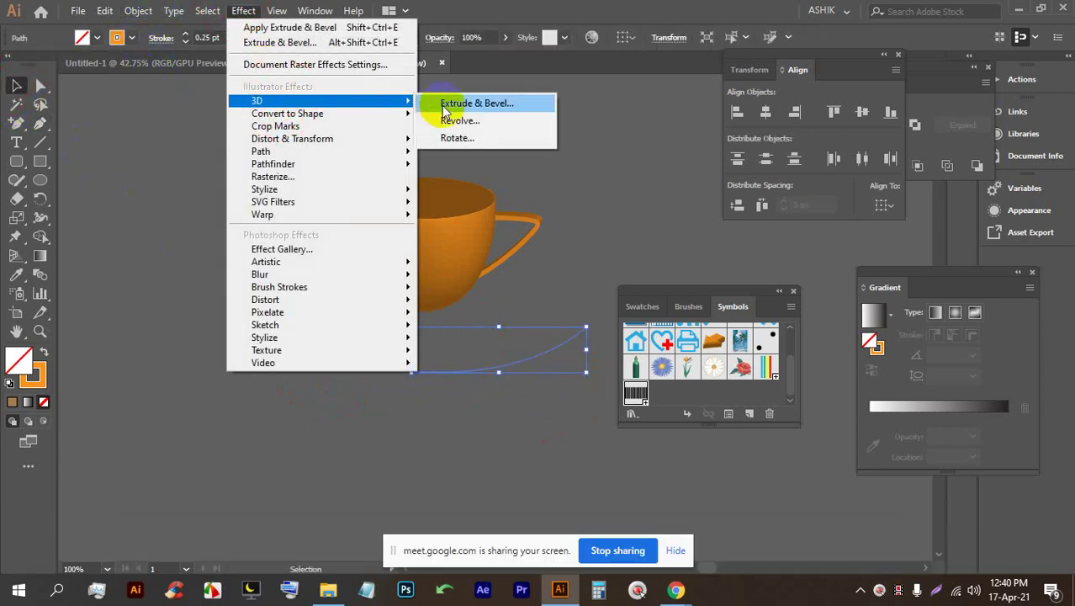
pyautogui.click(446, 106)
pyautogui.click(981, 360)
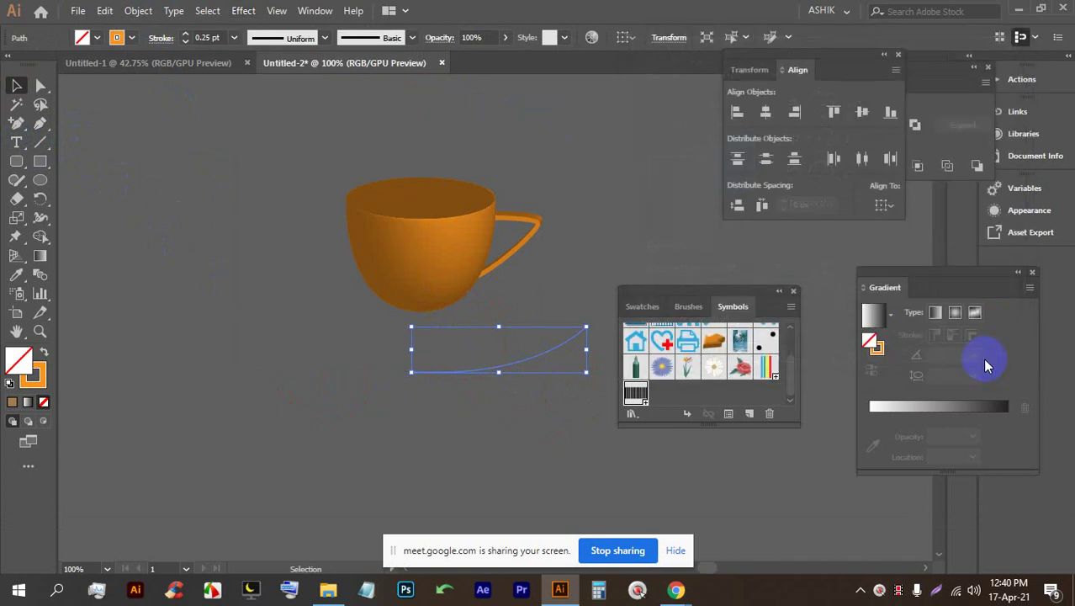
# Step: Apply a 360° 3D Revolve from the left edge to the saucer path with a custom rotation of -16°, -24° and 6°
pyautogui.click(238, 11)
pyautogui.moveTo(259, 100)
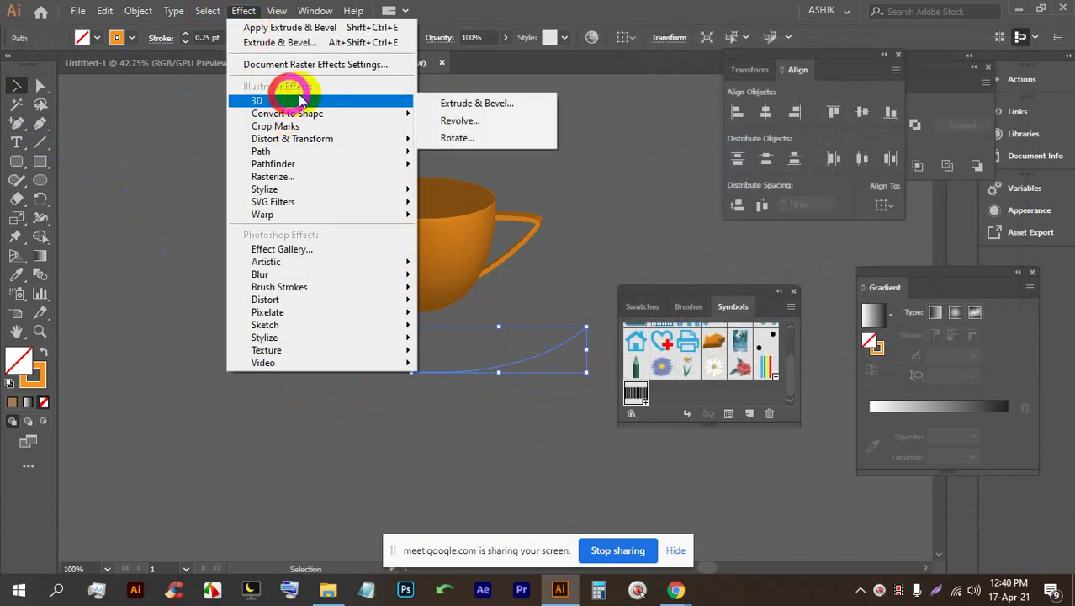
pyautogui.click(469, 125)
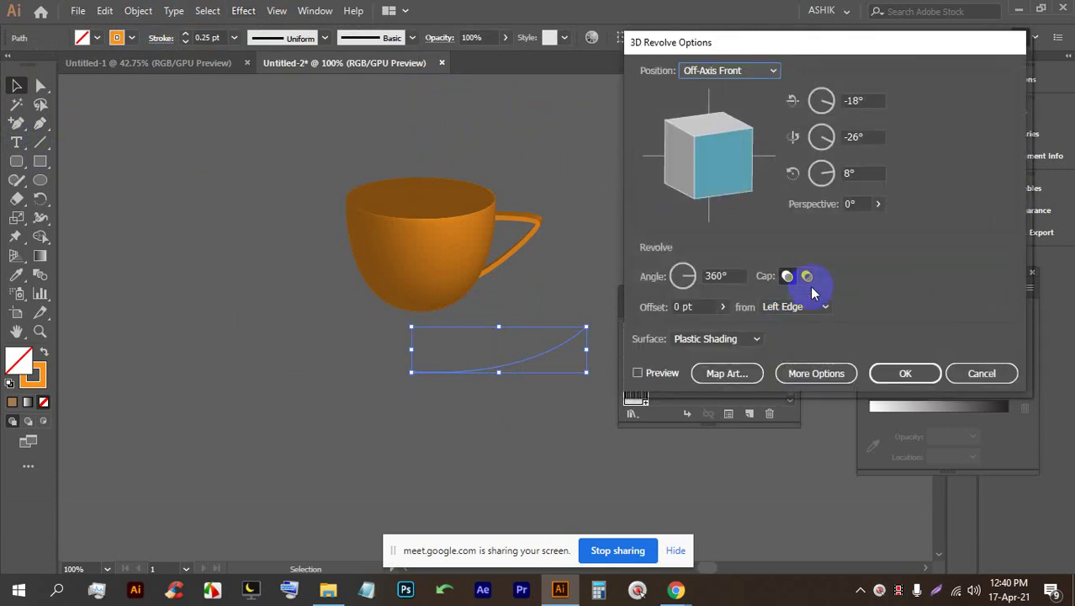
pyautogui.click(883, 379)
pyautogui.click(643, 374)
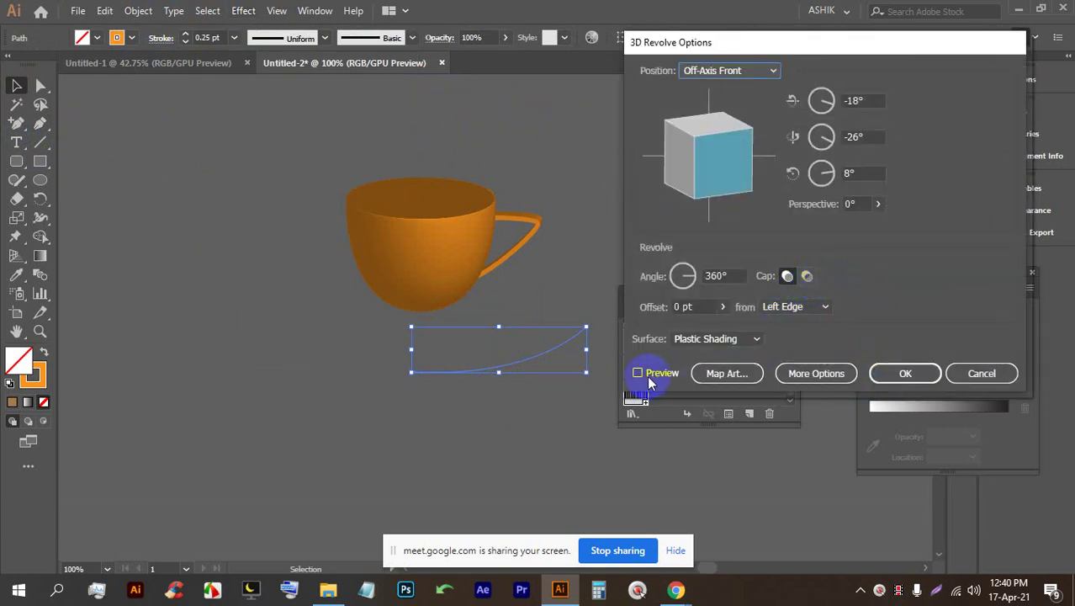
pyautogui.moveTo(724, 181); pyautogui.dragTo(730, 161)
pyautogui.click(907, 372)
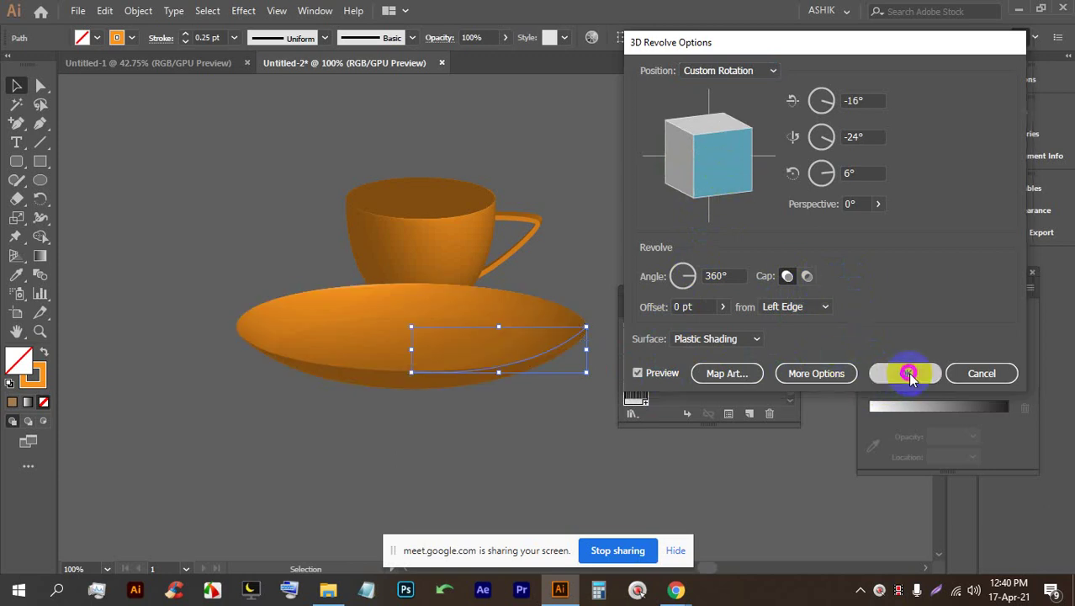
pyautogui.click(524, 413)
pyautogui.click(423, 198)
pyautogui.click(576, 413)
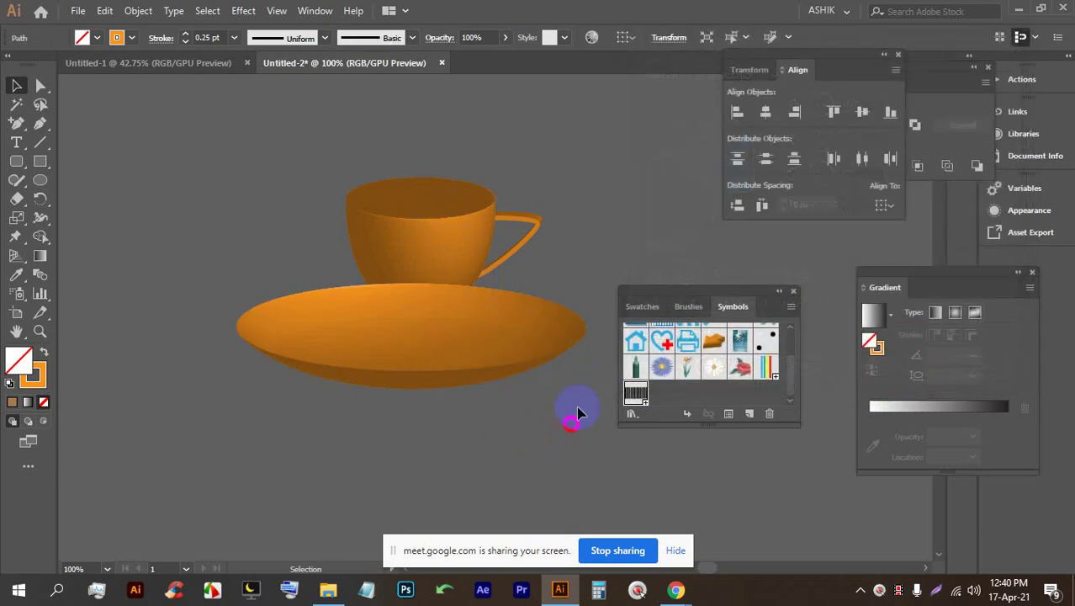
# Step: Move the revolved saucer up under the cup and send it backward behind the cup and handle
pyautogui.moveTo(475, 332)
pyautogui.mouseDown()
pyautogui.moveTo(485, 323)
pyautogui.moveTo(463, 300)
pyautogui.moveTo(482, 312)
pyautogui.mouseUp()
pyautogui.hotkey('ctrl', '[')
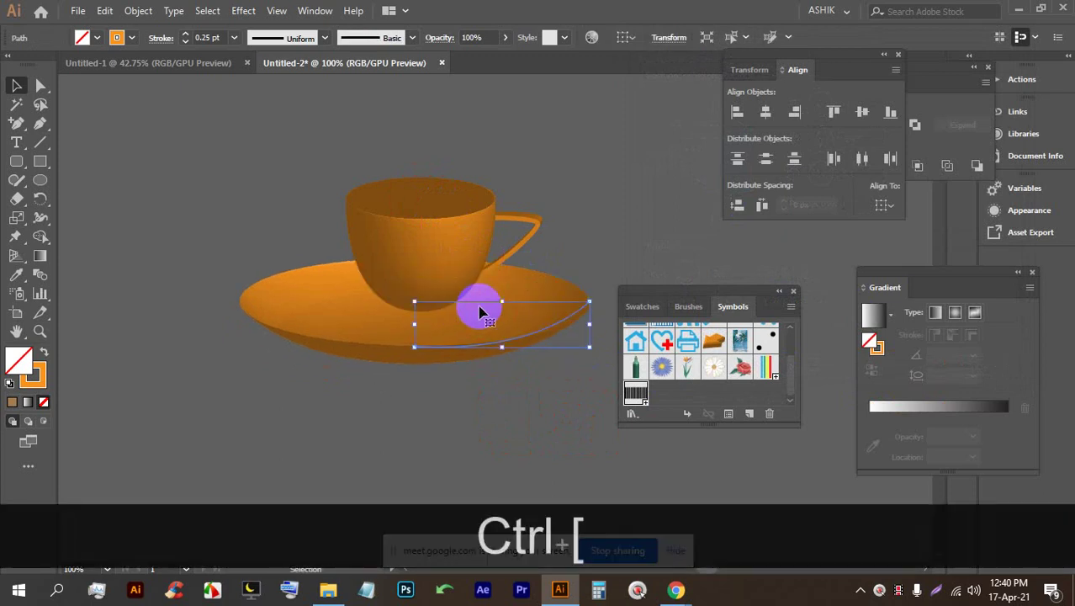
pyautogui.scroll(1, 555, 229)
pyautogui.scroll(1, 468, 276)
pyautogui.scroll(-1, 408, 360)
pyautogui.moveTo(416, 357); pyautogui.dragTo(389, 350)
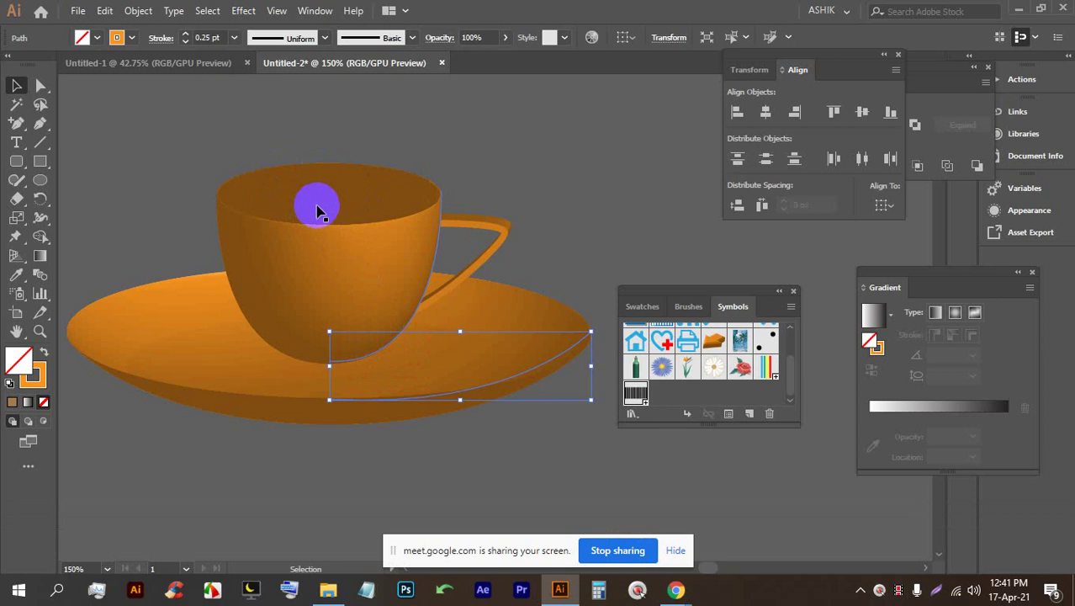
# Step: Examine the grey revolved bottle's shading and contours, and compare them with the cup and saucer
pyautogui.scroll(-8, 422, 270)
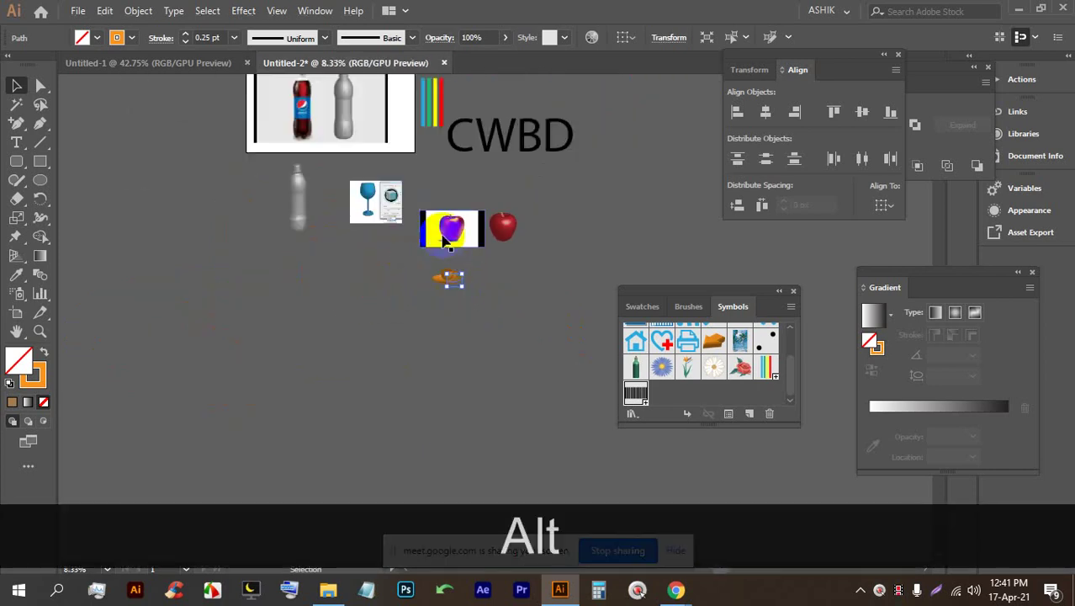
pyautogui.scroll(6, 303, 194)
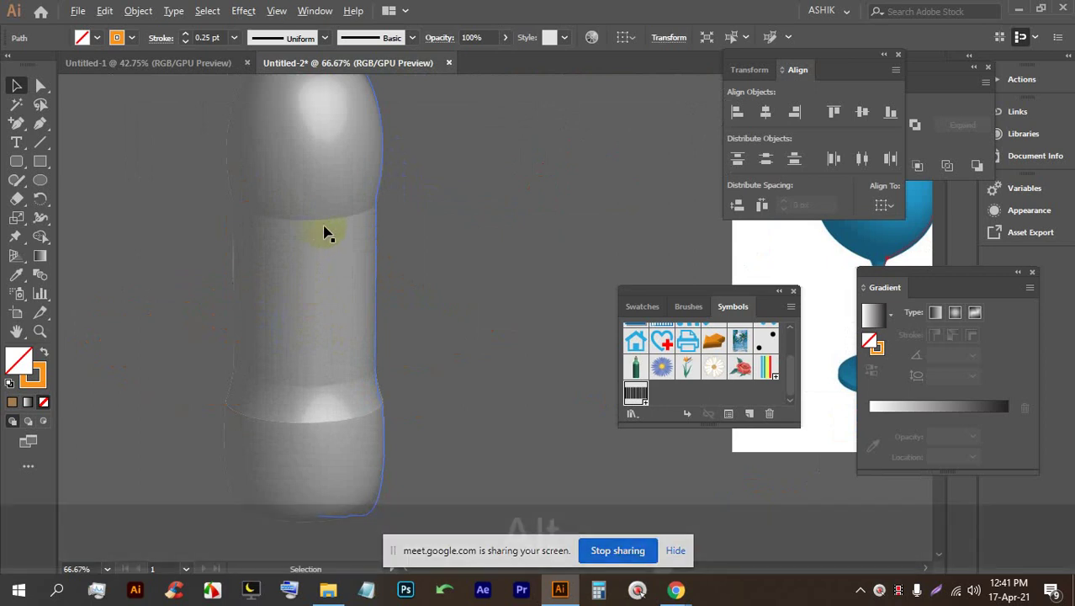
pyautogui.scroll(1, 323, 234)
pyautogui.scroll(-2, 318, 227)
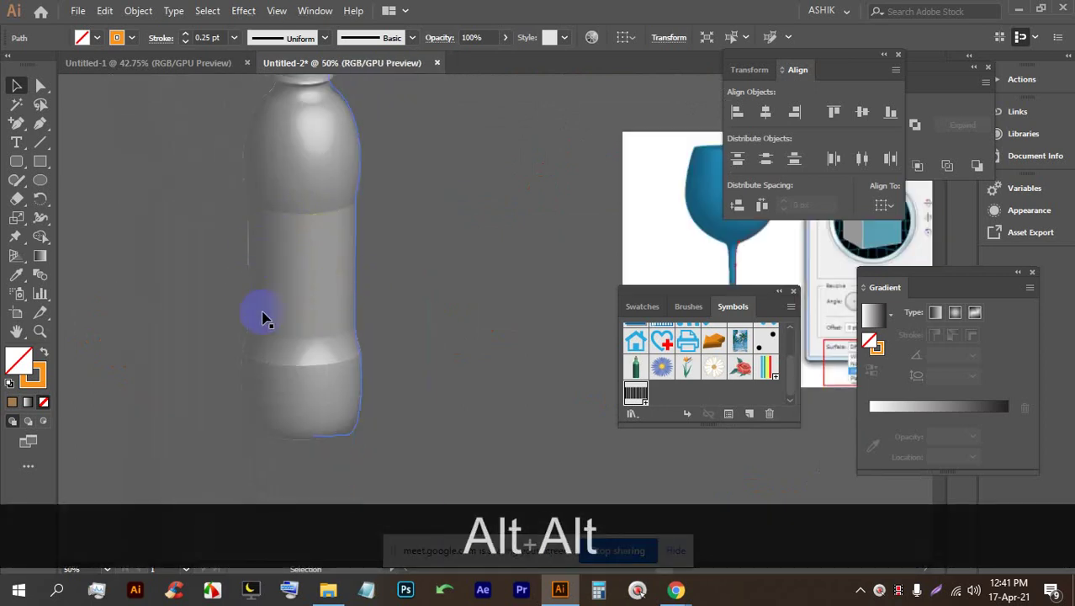
pyautogui.scroll(1, 290, 246)
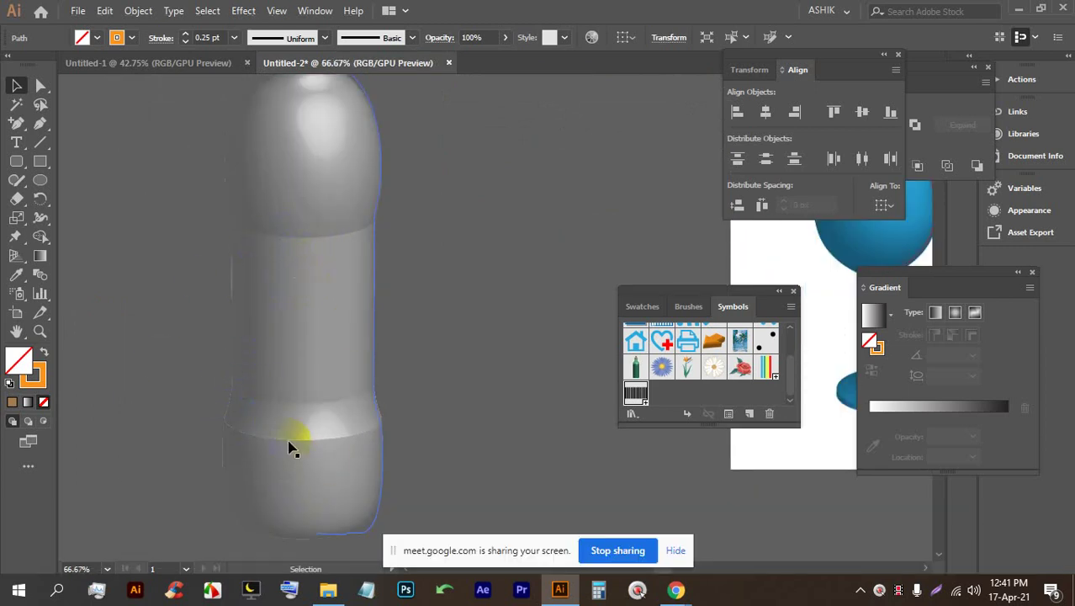
pyautogui.scroll(-4, 183, 372)
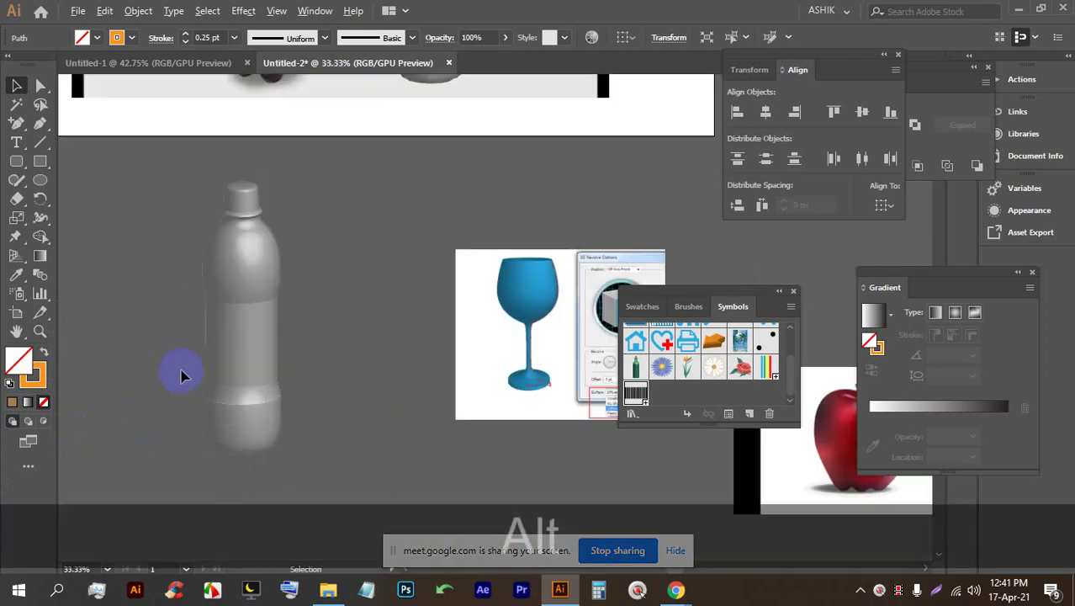
pyautogui.scroll(2, 414, 437)
pyautogui.scroll(4, 396, 360)
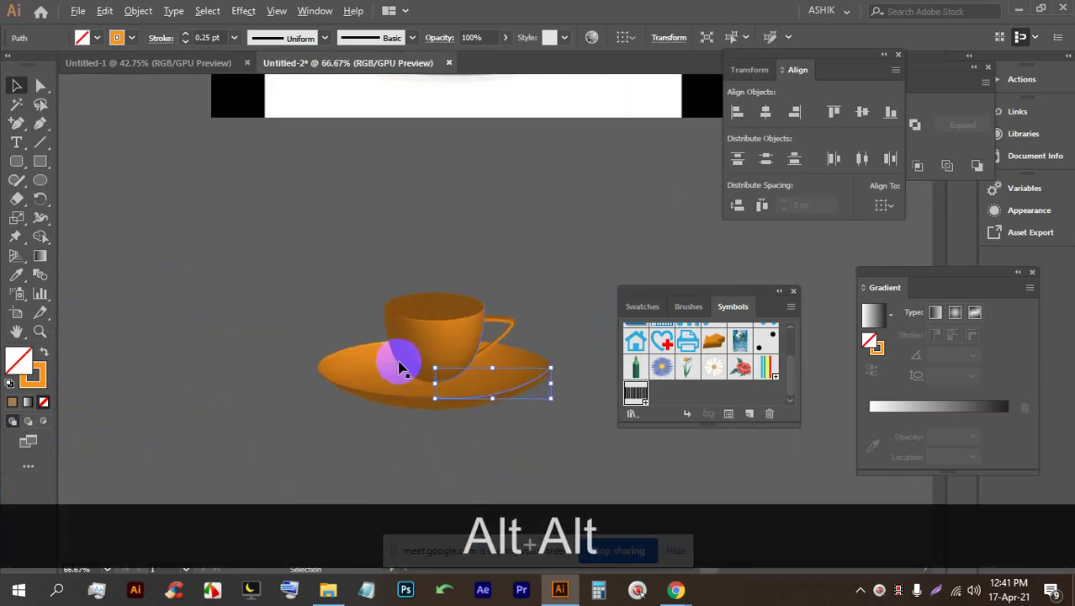
pyautogui.moveTo(511, 428); pyautogui.dragTo(445, 408)
pyautogui.scroll(1, 405, 387)
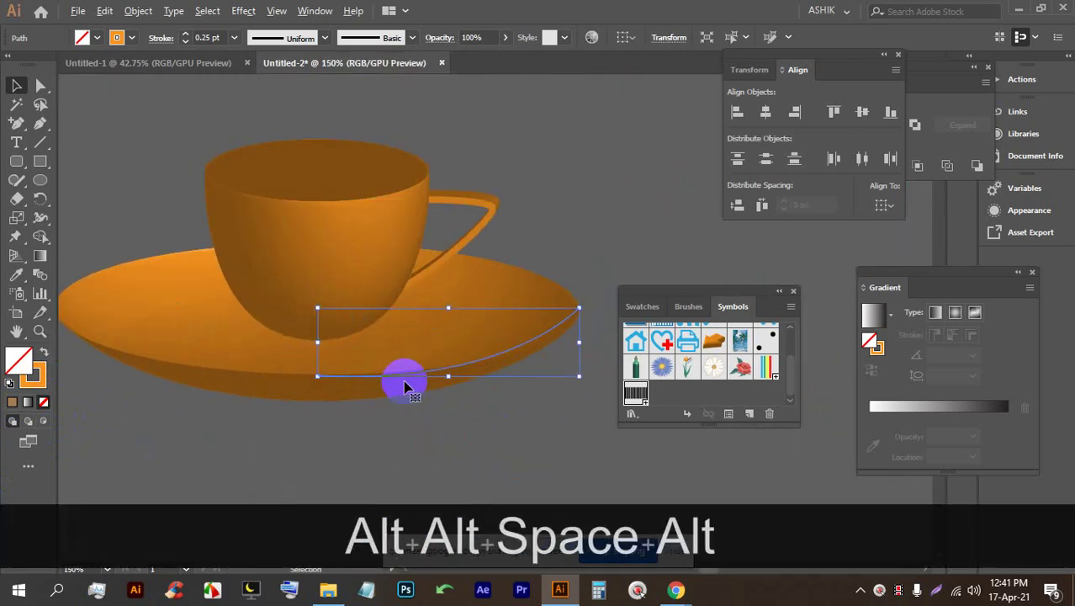
# Step: Draw a flat, wide ellipse across the cup's base on the saucer and fill it with black
pyautogui.click(492, 451)
pyautogui.scroll(2, 312, 365)
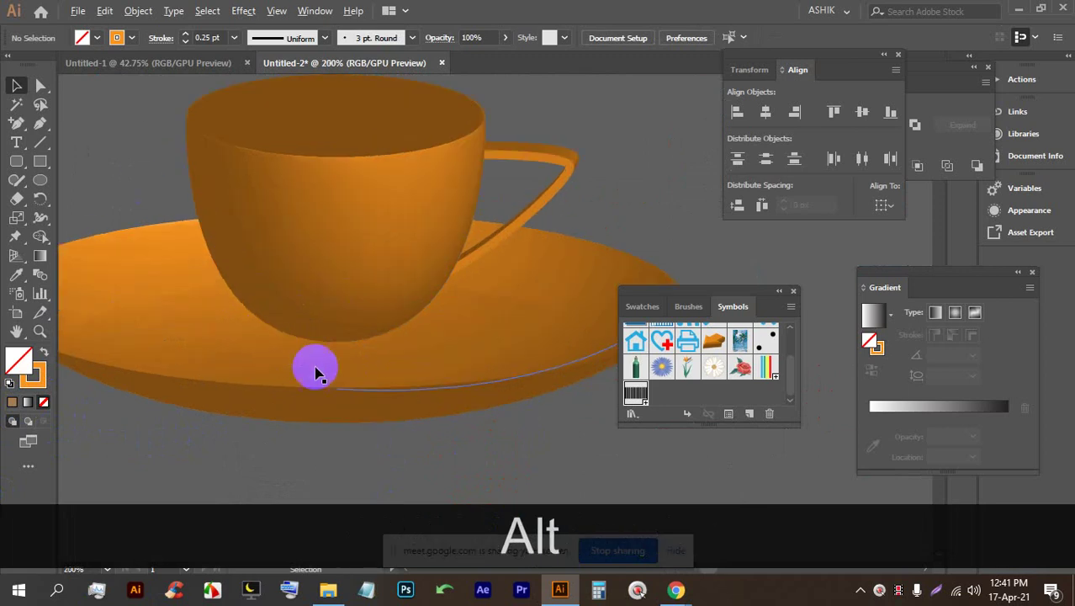
pyautogui.moveTo(353, 307); pyautogui.dragTo(370, 338)
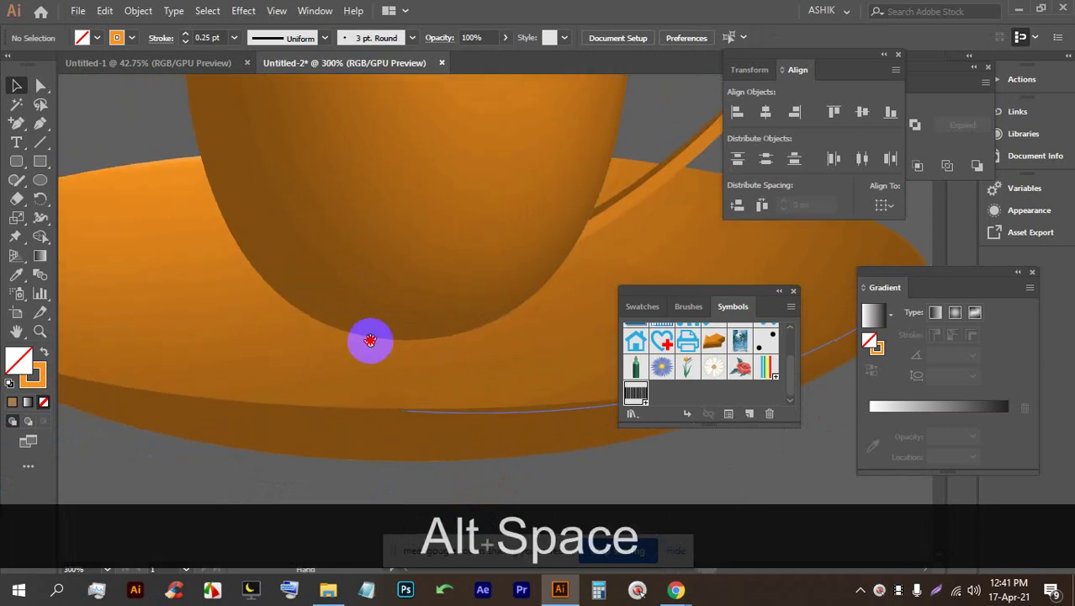
pyautogui.click(41, 182)
pyautogui.moveTo(277, 319); pyautogui.dragTo(533, 356)
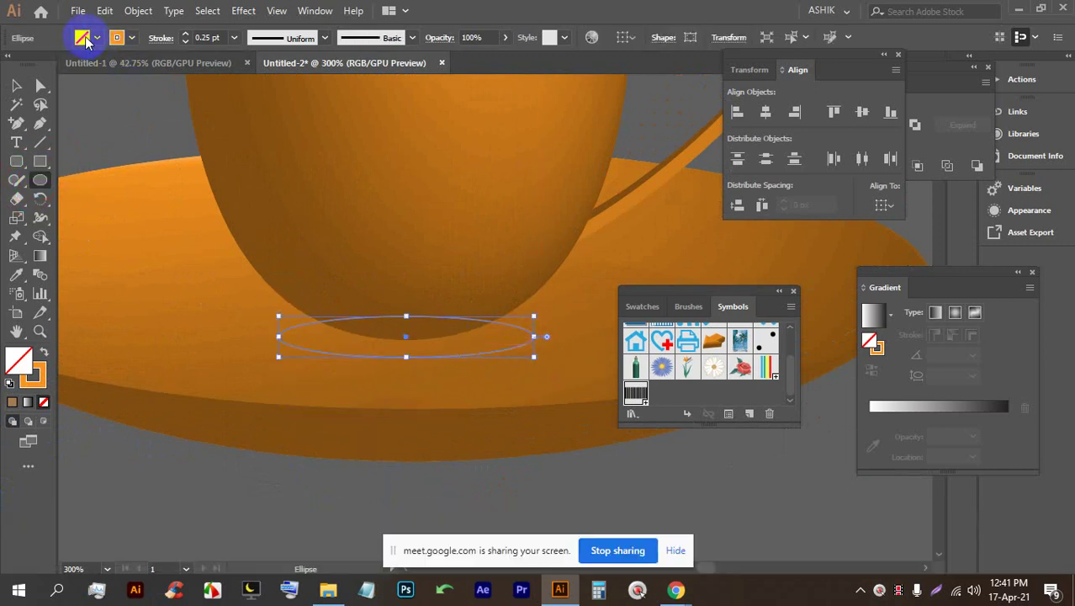
pyautogui.click(84, 37)
pyautogui.click(43, 64)
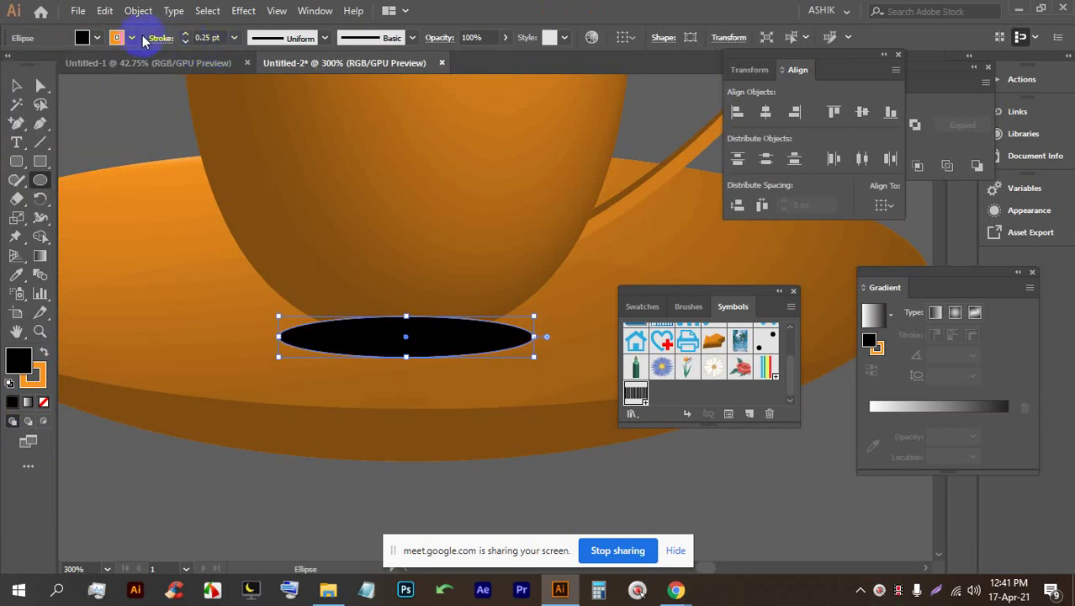
# Step: Remove the stroke from the black ellipse at the cup's base and keep the ellipse selected
pyautogui.click(131, 37)
pyautogui.click(9, 65)
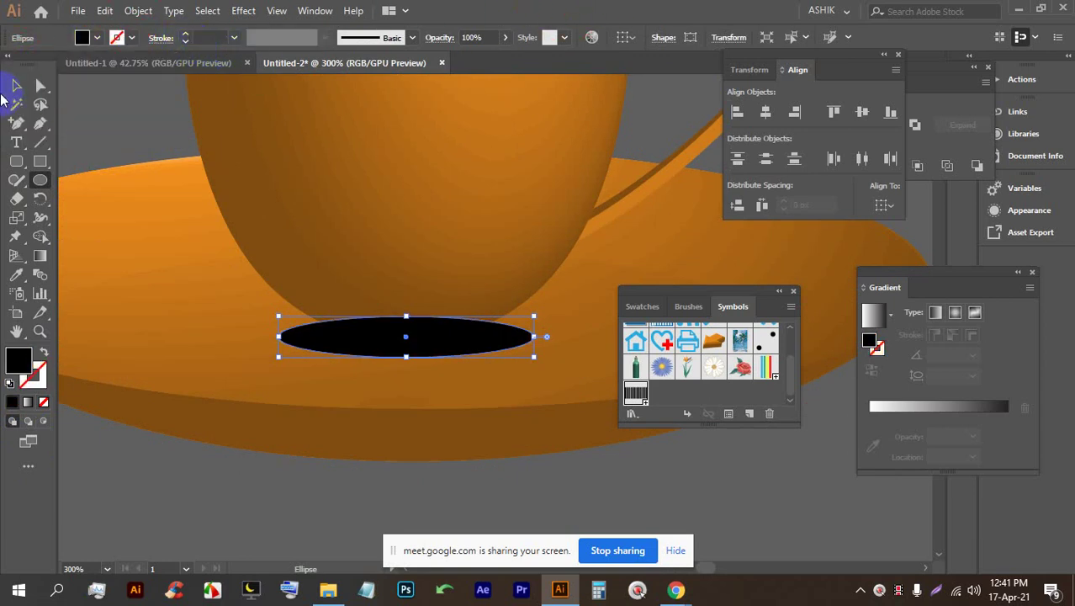
pyautogui.click(16, 85)
pyautogui.click(435, 346)
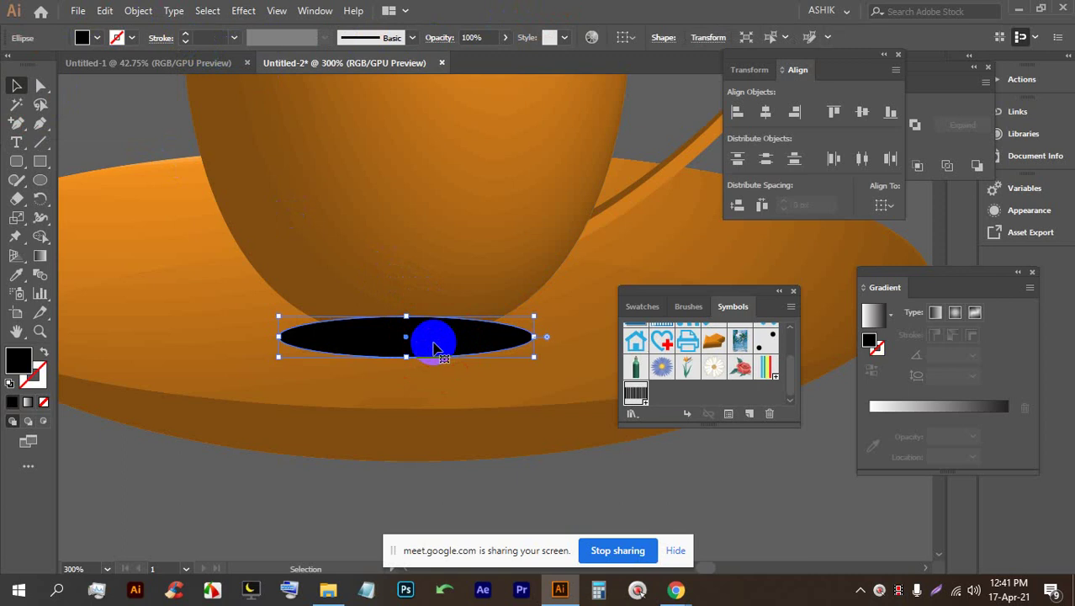
# Step: Apply a Gaussian Blur with a radius of 4.9 pixels to the black ellipse
pyautogui.click(246, 10)
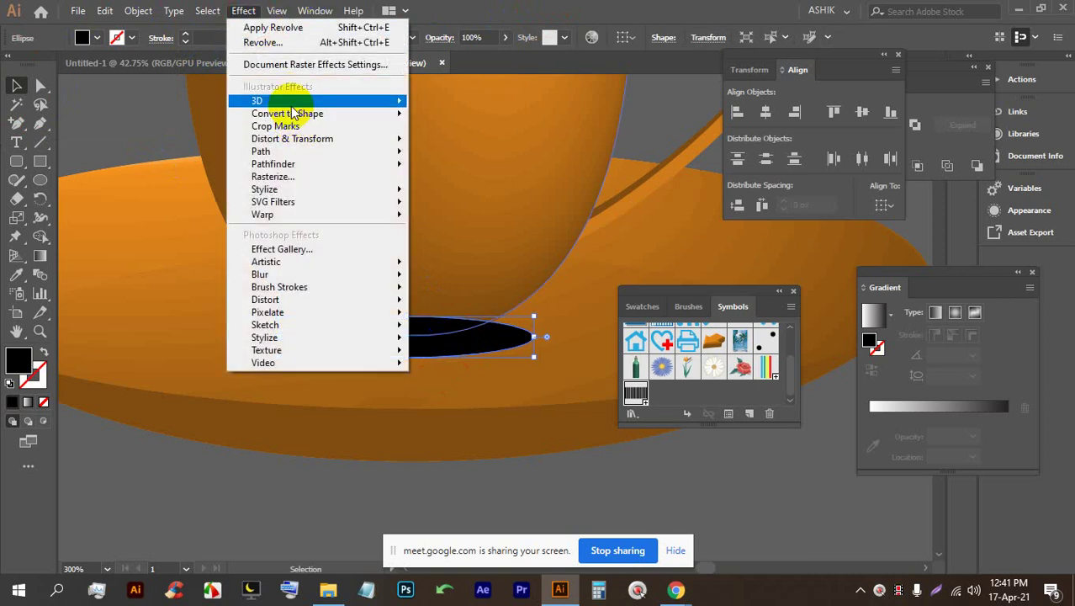
pyautogui.moveTo(288, 275)
pyautogui.click(456, 283)
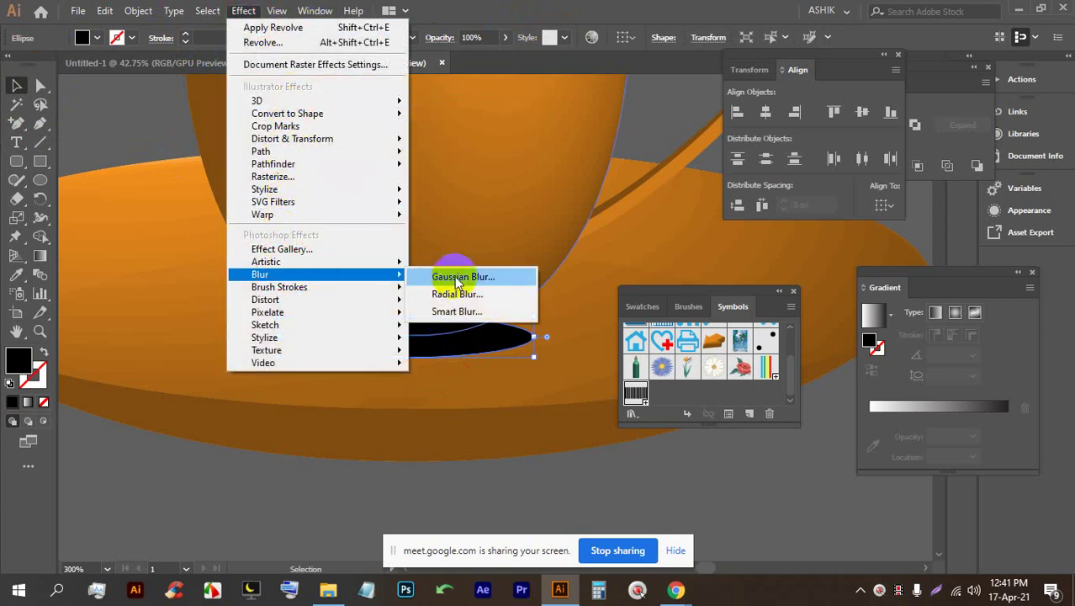
pyautogui.click(602, 290)
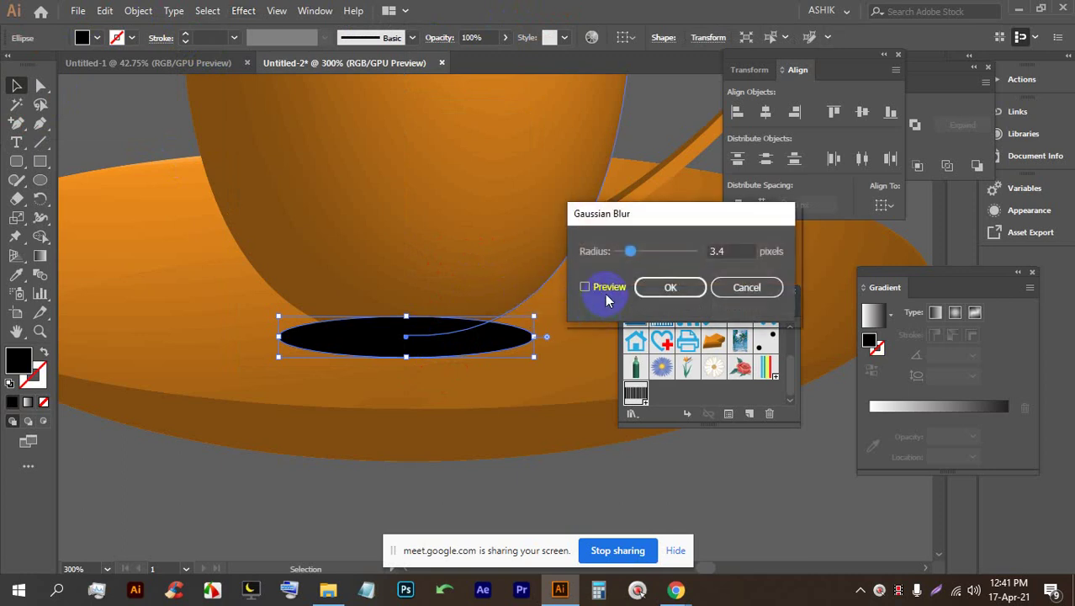
pyautogui.moveTo(633, 254); pyautogui.dragTo(636, 254)
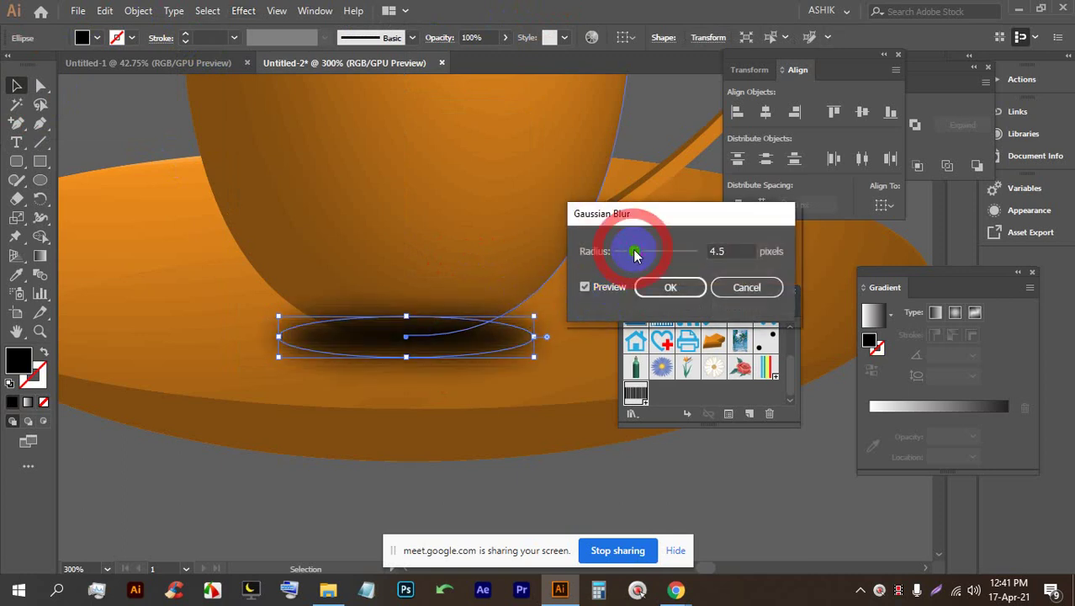
pyautogui.click(682, 286)
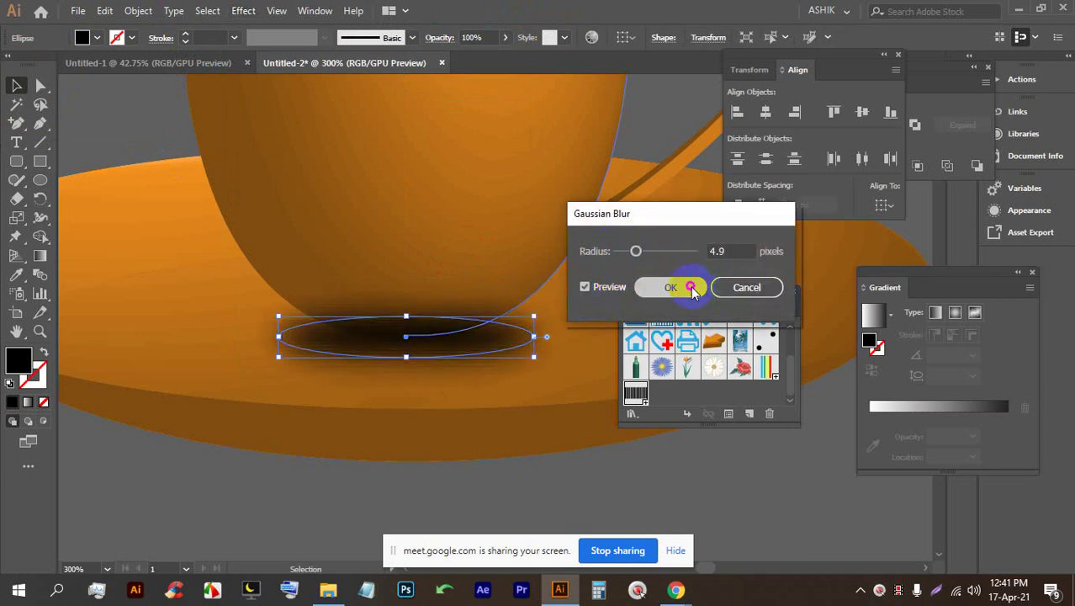
# Step: Send the blurred ellipse backward behind the cup and enlarge it slightly so it extends past the cup's base
pyautogui.click(469, 368)
pyautogui.click(457, 341)
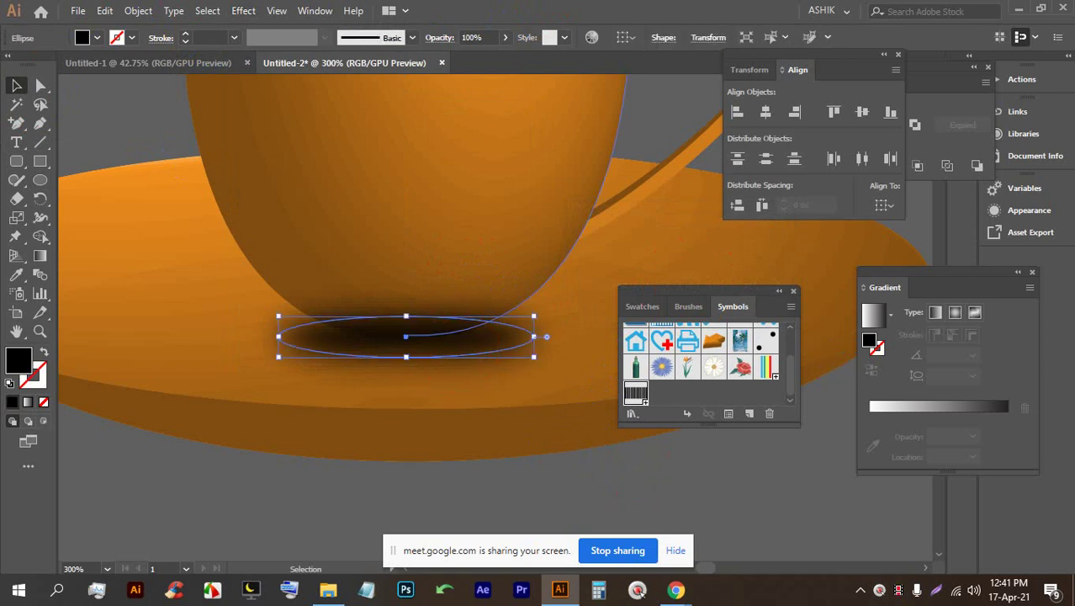
pyautogui.hotkey('ctrl', '[')
pyautogui.hotkey('ctrl', '[')
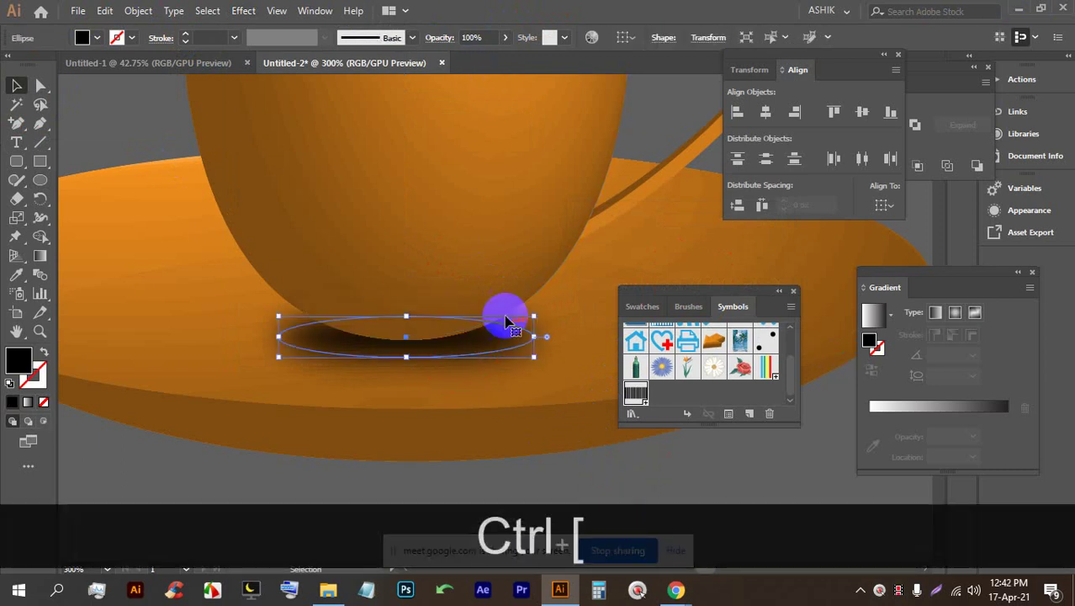
pyautogui.moveTo(533, 357); pyautogui.dragTo(482, 332)
# Step: Lower the opacity of the blurred shadow ellipse to 65%
pyautogui.scroll(-1, 482, 331)
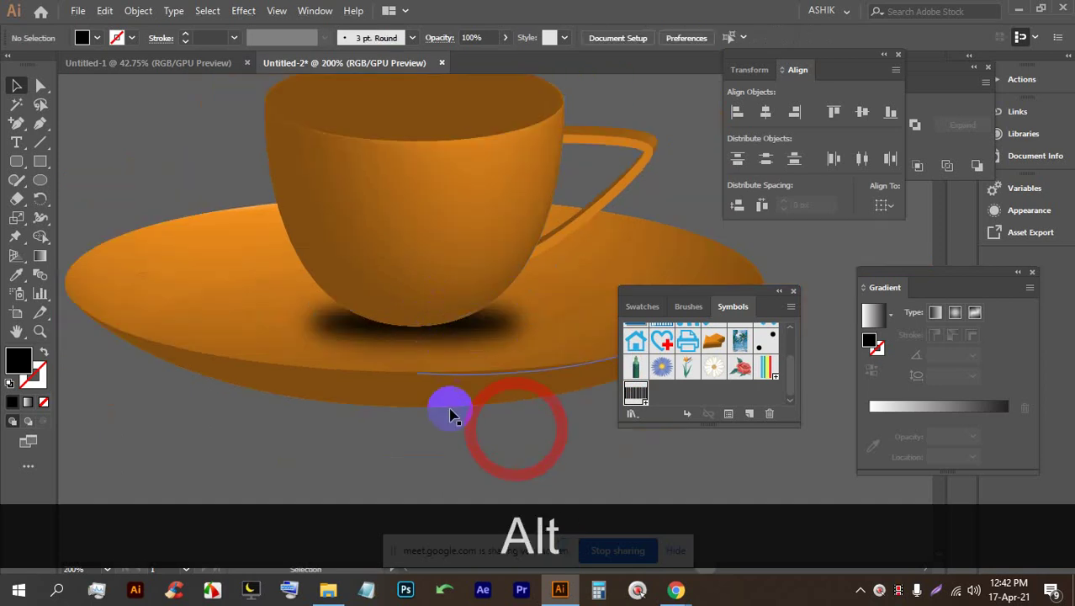
pyautogui.scroll(-2, 319, 305)
pyautogui.scroll(3, 377, 315)
pyautogui.click(504, 37)
pyautogui.moveTo(456, 68); pyautogui.dragTo(485, 67)
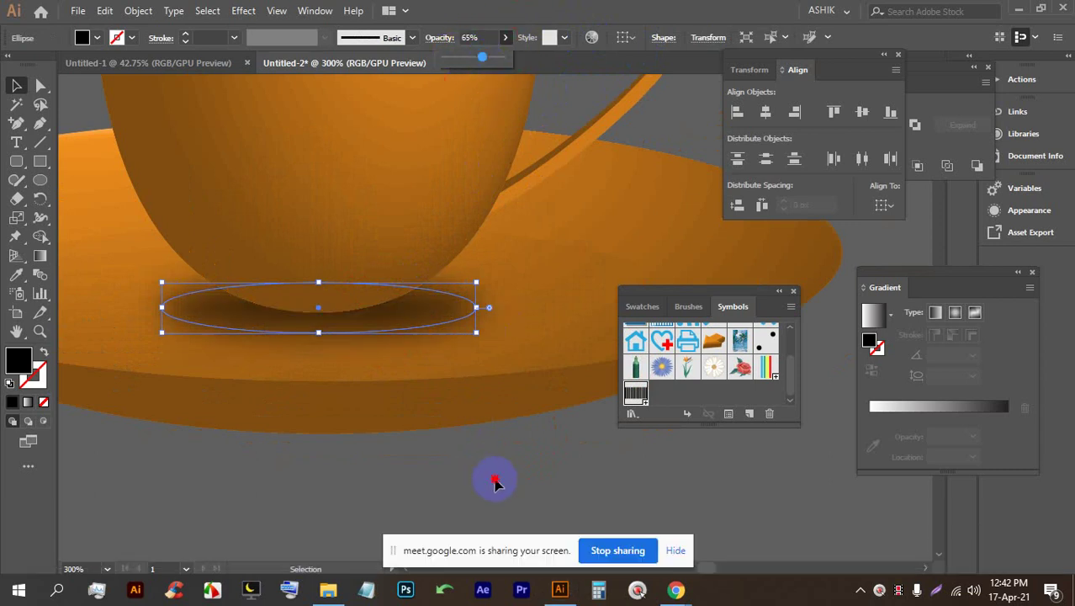
# Step: Switch to the Google Meet tab in Chrome and open the image link shared in the meeting chat
pyautogui.moveTo(669, 592)
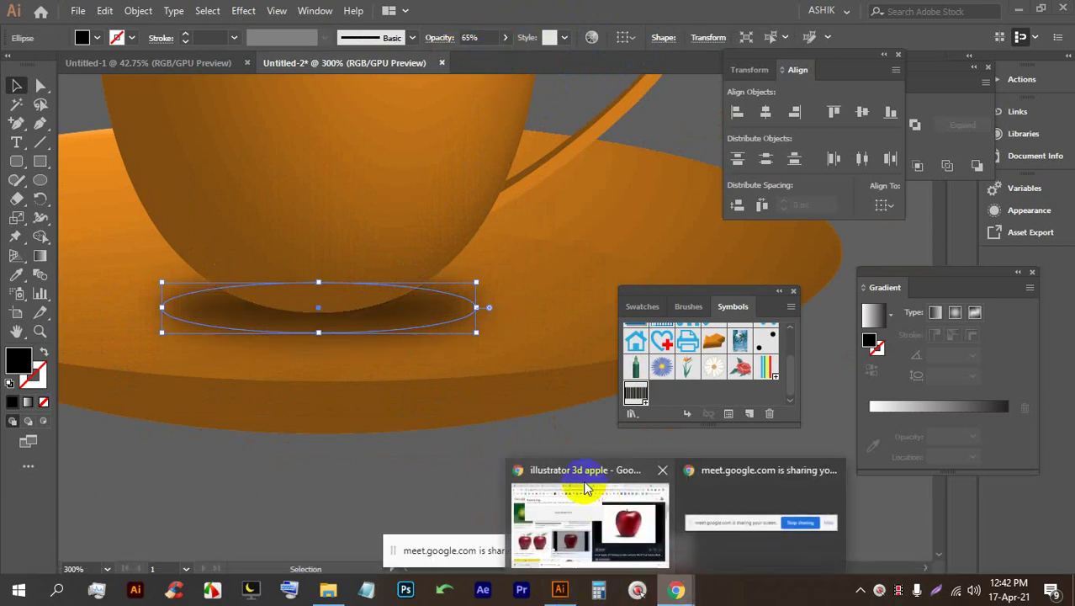
pyautogui.click(576, 407)
pyautogui.click(333, 12)
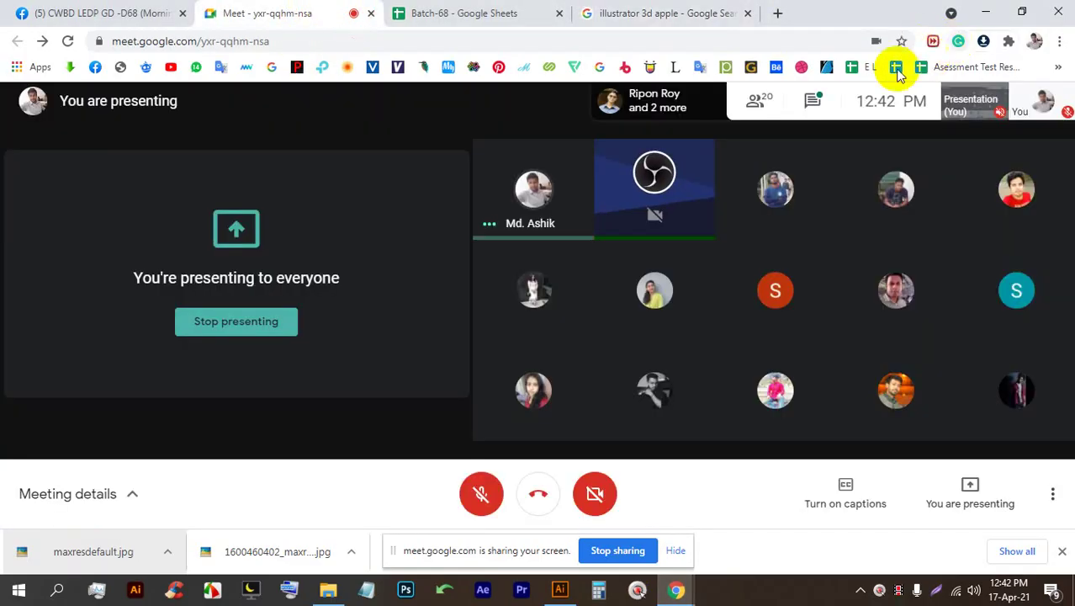
pyautogui.click(813, 100)
pyautogui.click(882, 296)
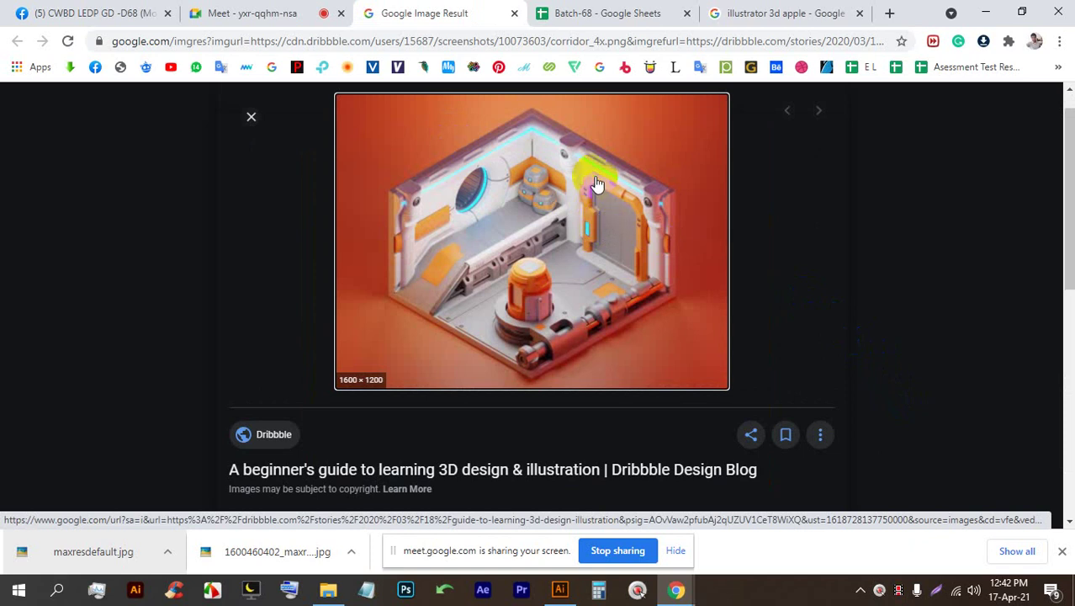
# Step: Close the shared image's tab, the screen-sharing notice, the downloads bar and the meeting chat
pyautogui.click(512, 14)
pyautogui.click(676, 550)
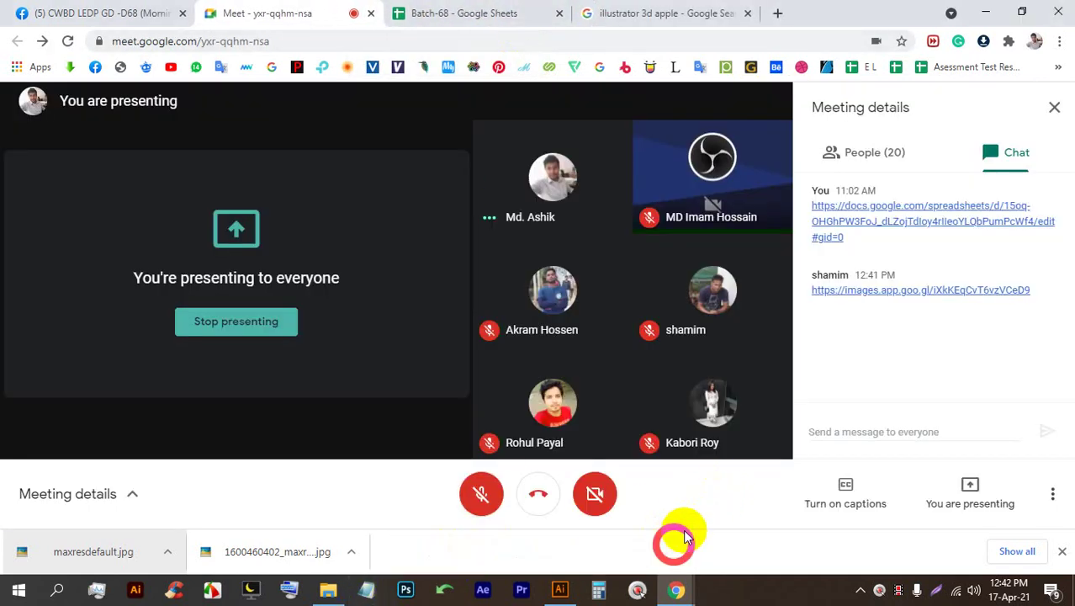
pyautogui.click(1061, 551)
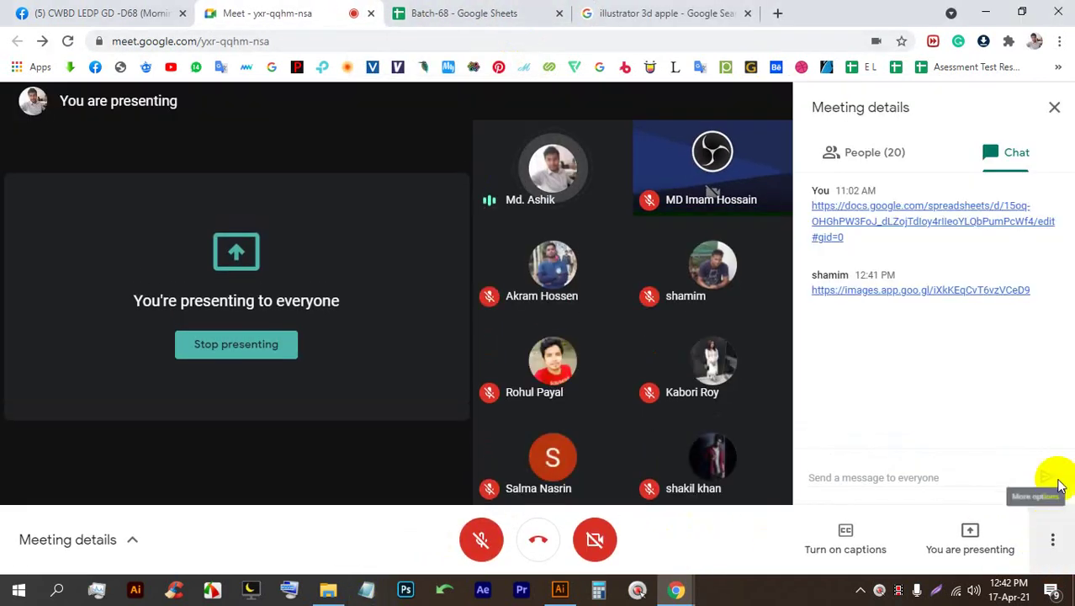
pyautogui.click(1055, 107)
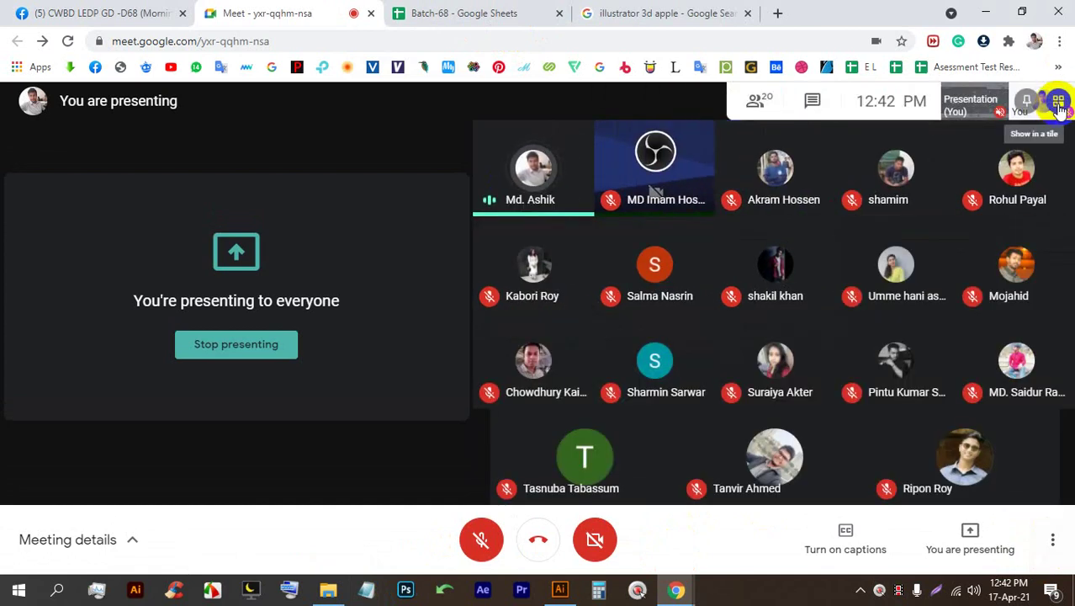
pyautogui.click(1058, 102)
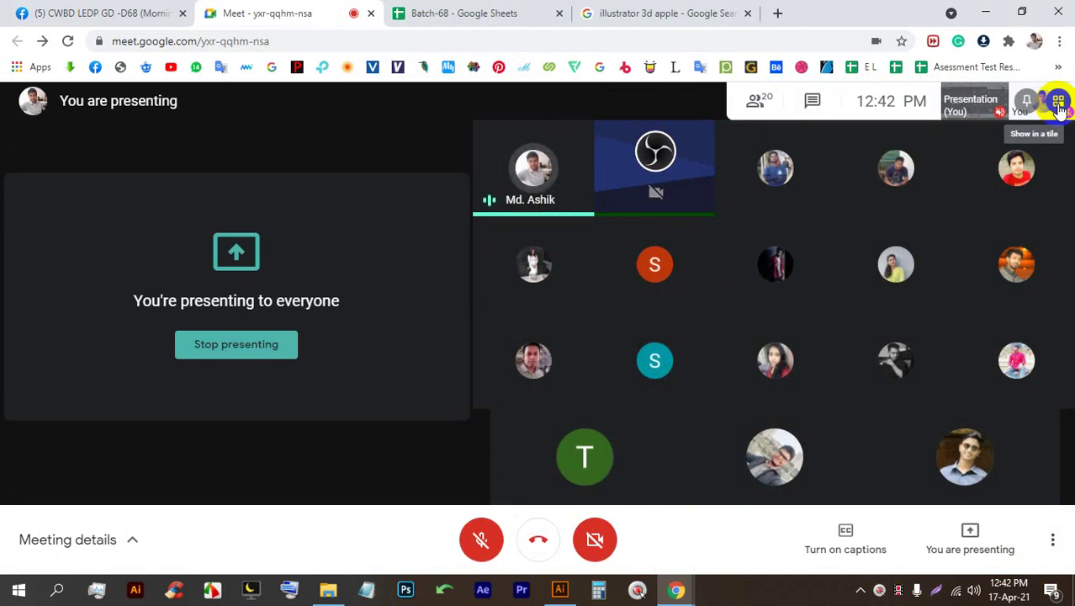
# Step: Search Google Images for "3d design" in a new browser tab
pyautogui.click(776, 12)
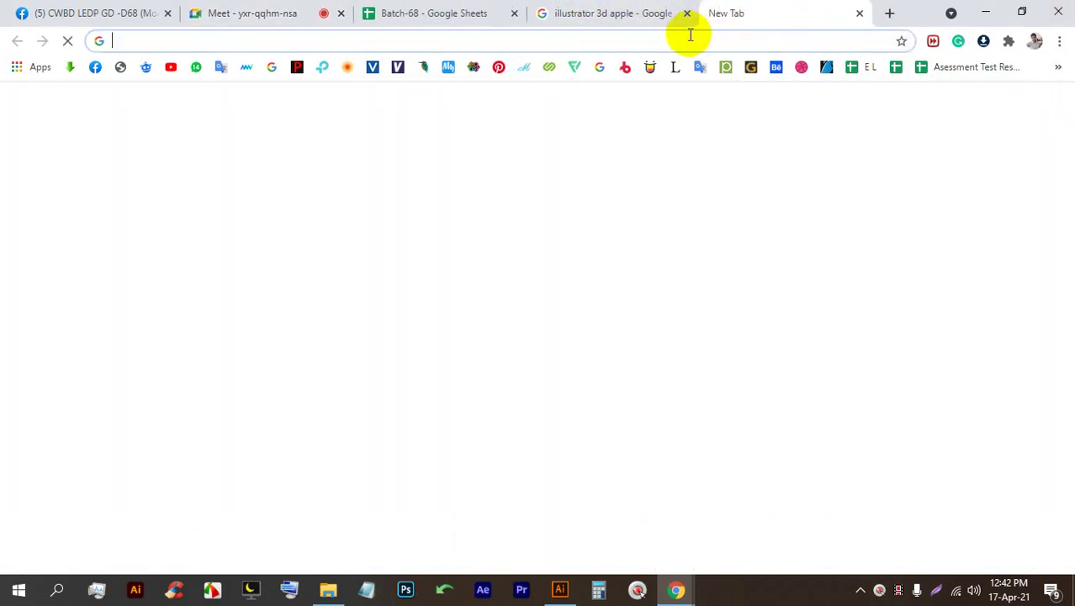
pyautogui.click(690, 36)
pyautogui.write('3d des')
pyautogui.press('Down')
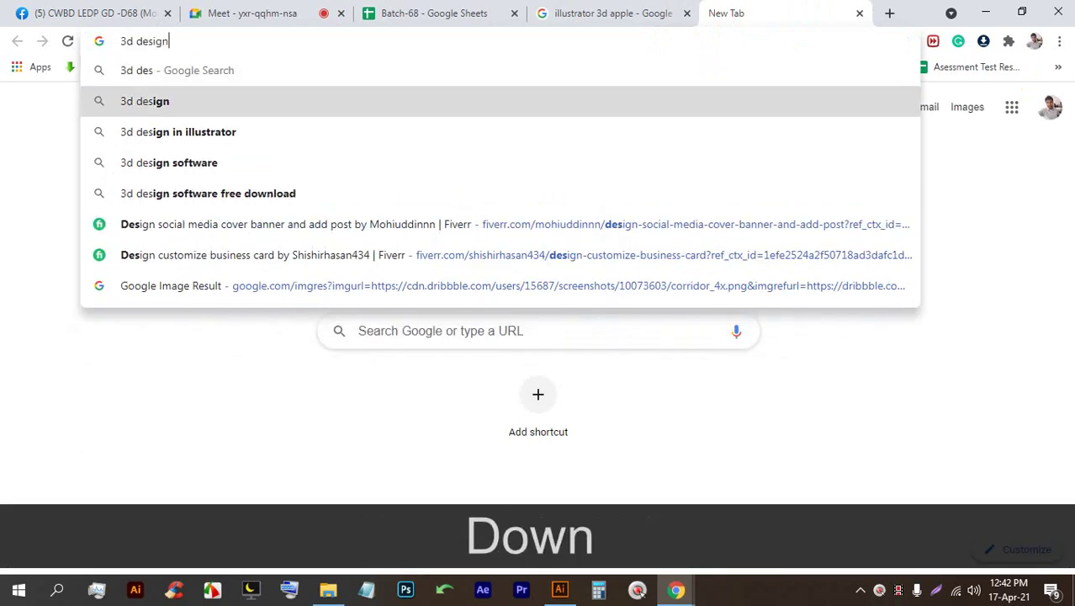
pyautogui.press('Return')
pyautogui.click(222, 168)
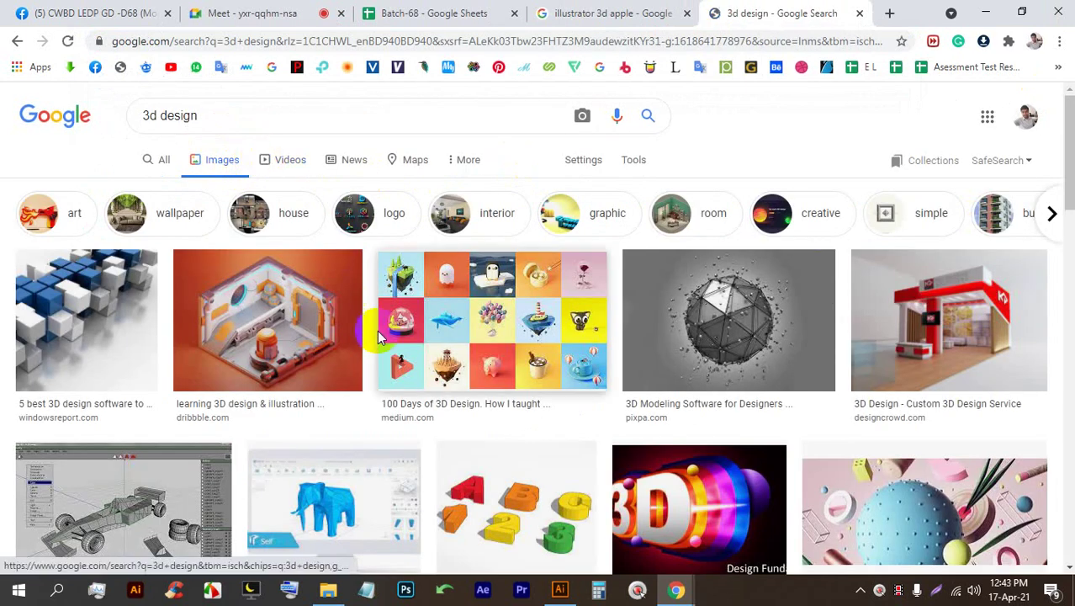
# Step: Preview the blue and white cubes and the half-wireframe red car, and look through more 3D design image results
pyautogui.click(132, 328)
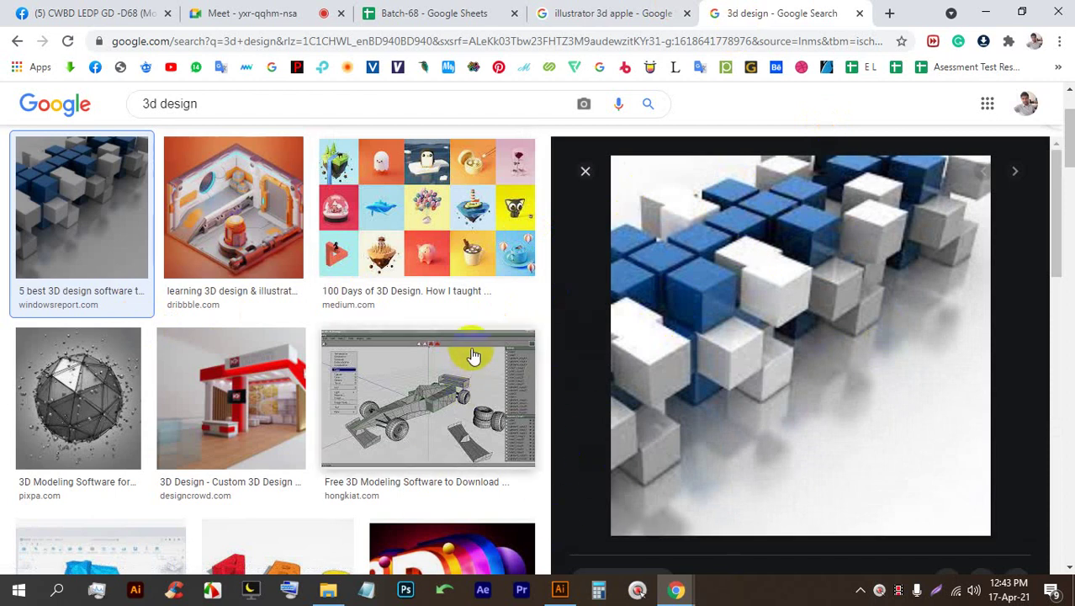
pyautogui.scroll(-3, 473, 356)
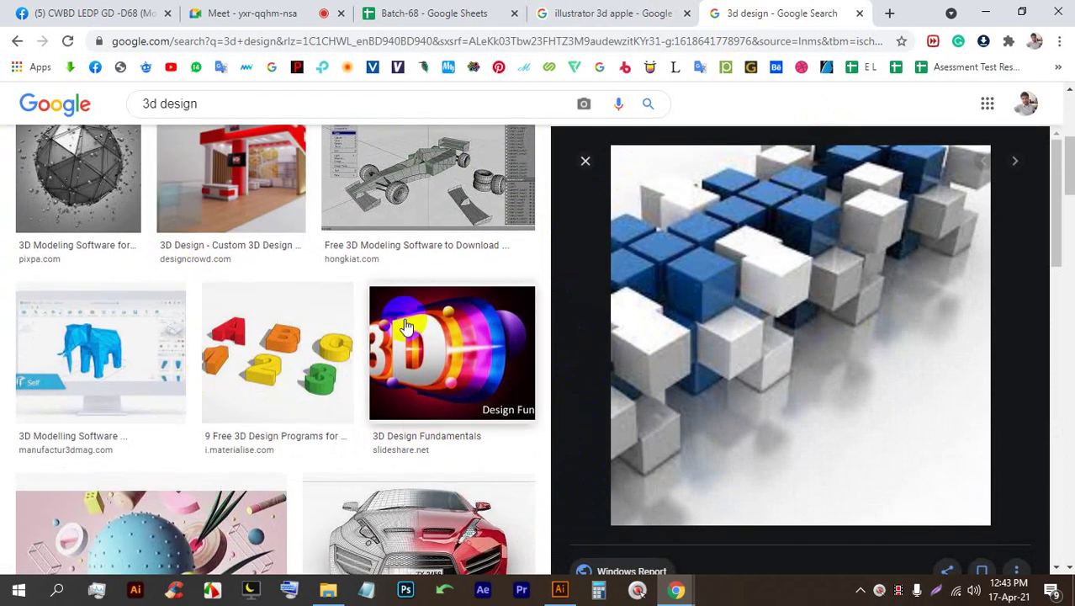
pyautogui.scroll(-2, 407, 326)
pyautogui.click(415, 376)
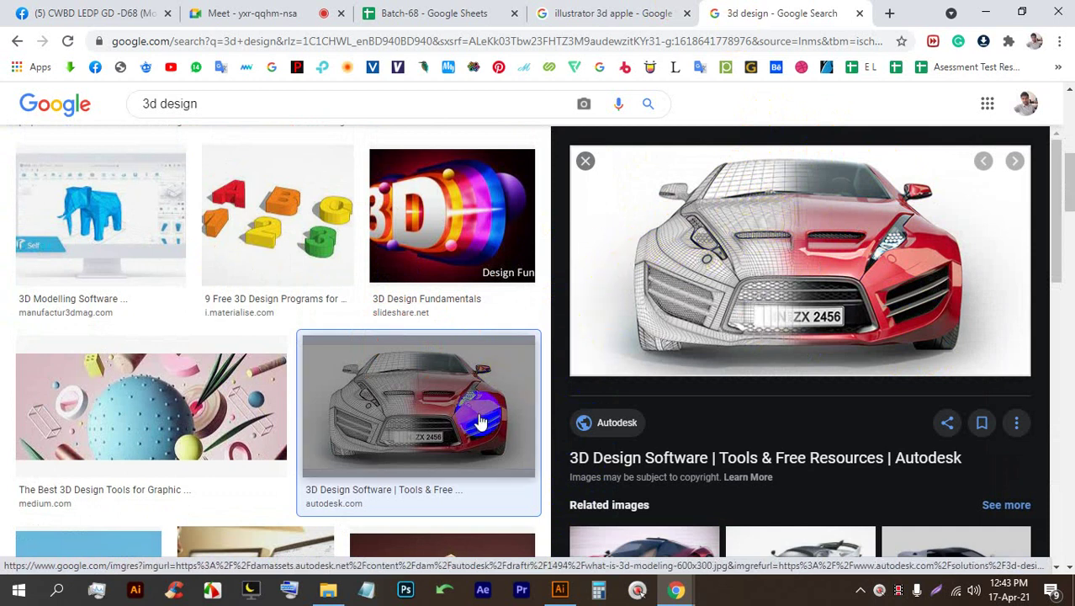
pyautogui.scroll(-3, 496, 417)
pyautogui.scroll(-4, 515, 414)
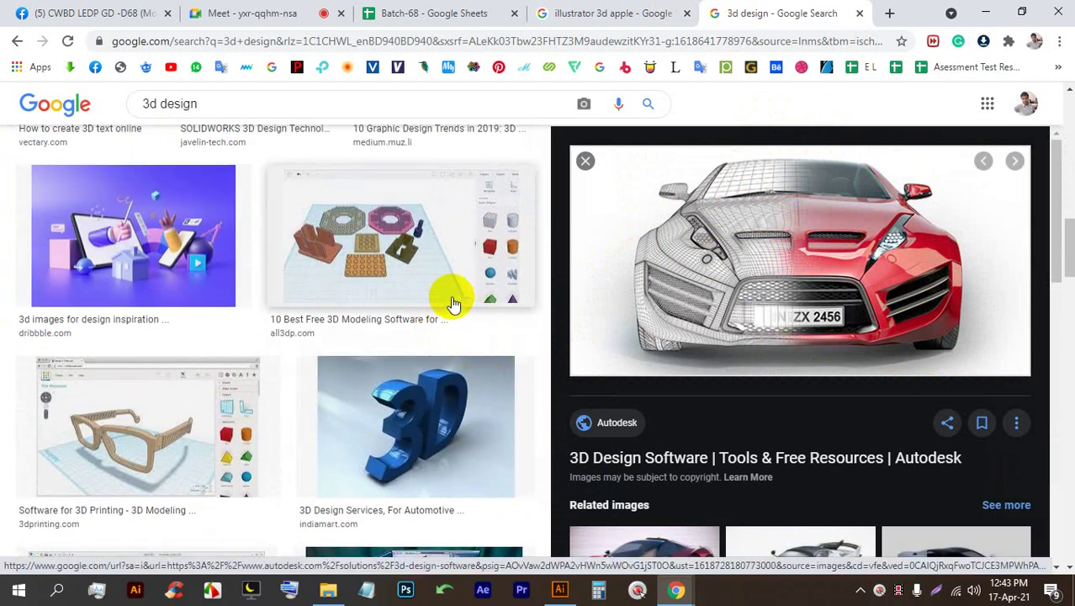
pyautogui.scroll(-2, 417, 269)
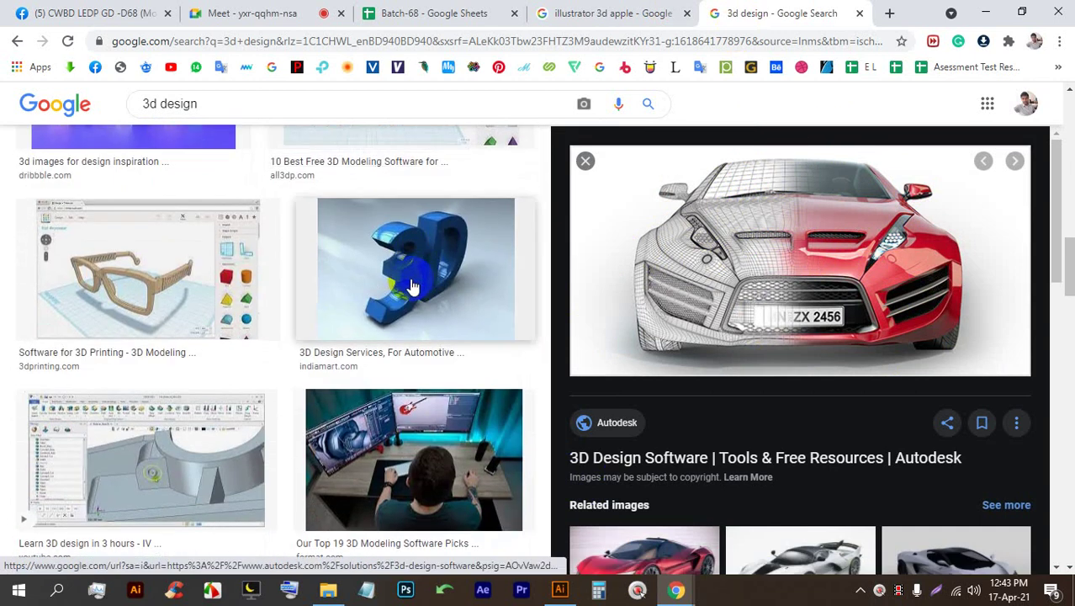
pyautogui.scroll(-2, 421, 279)
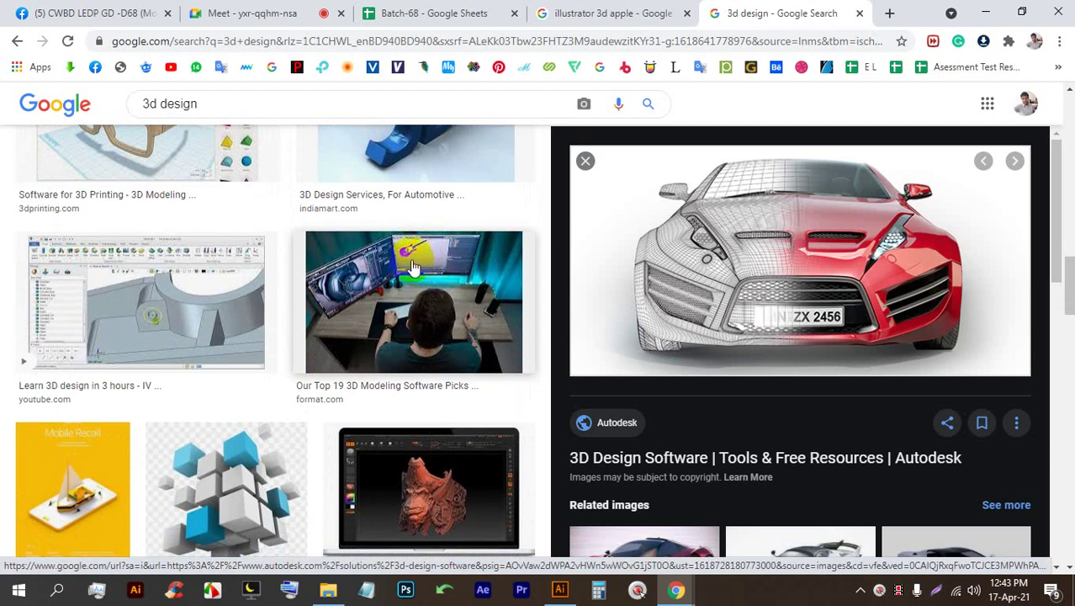
# Step: Preview the blue 3D lettering and the eyeglasses modelling image, and look through their related images
pyautogui.scroll(1, 404, 253)
pyautogui.click(396, 216)
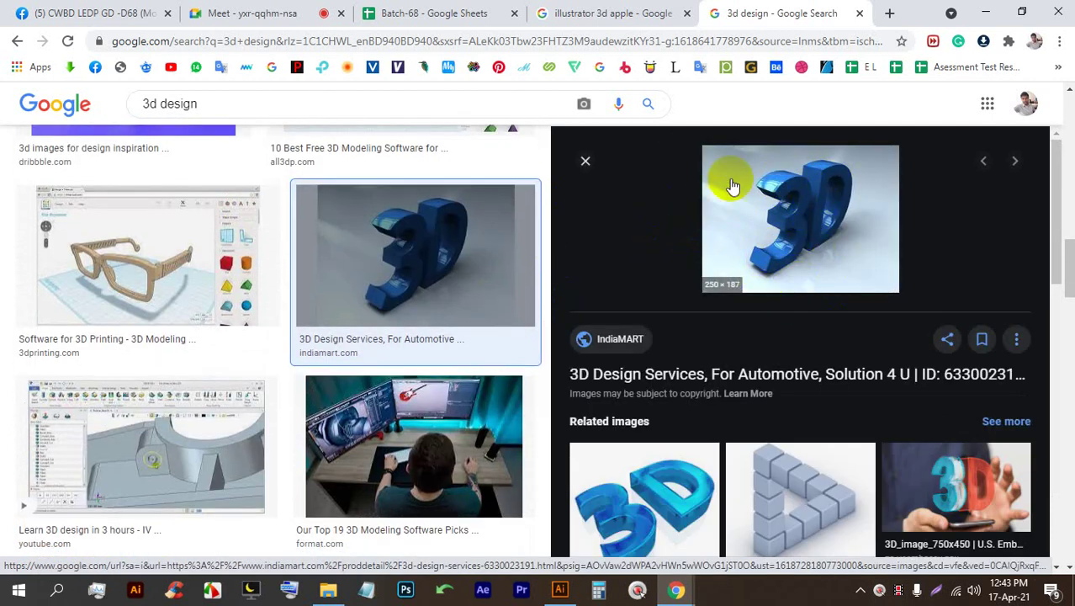
pyautogui.scroll(-2, 278, 345)
pyautogui.scroll(2, 171, 232)
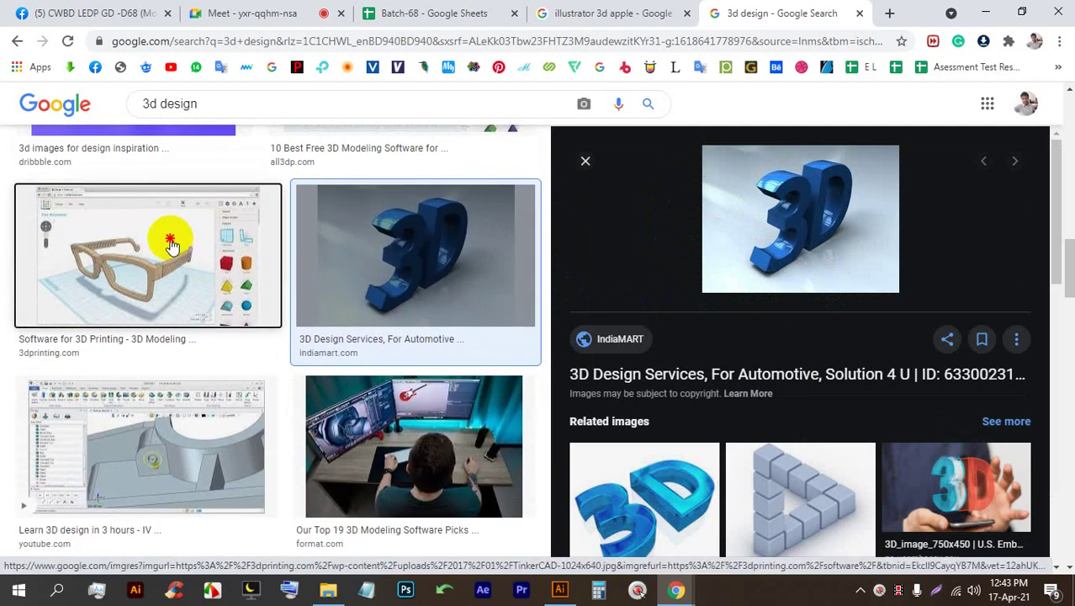
pyautogui.click(96, 338)
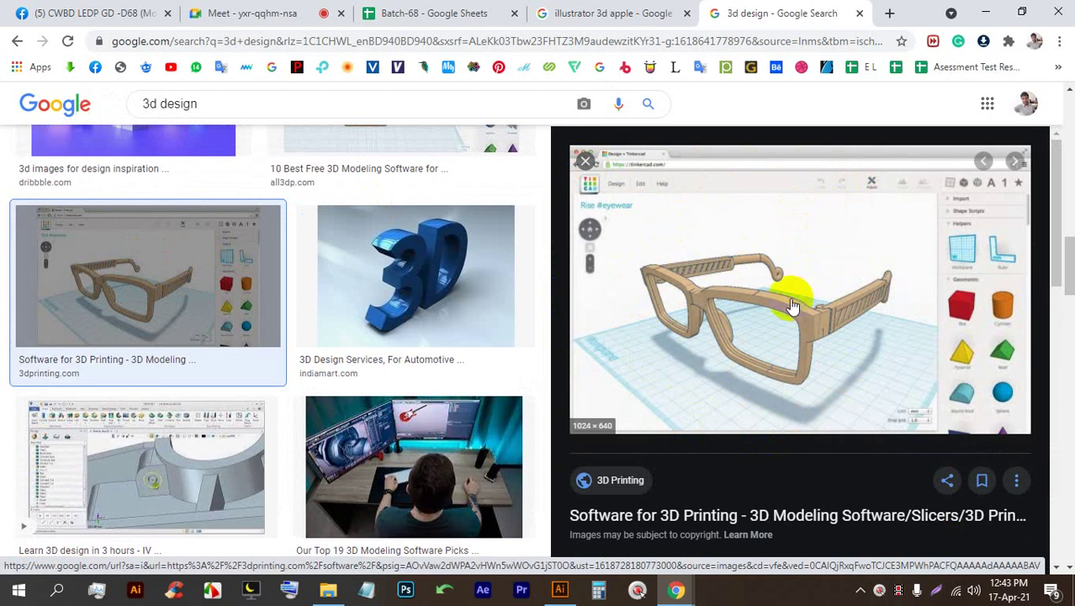
pyautogui.scroll(-2, 391, 311)
pyautogui.scroll(-5, 391, 311)
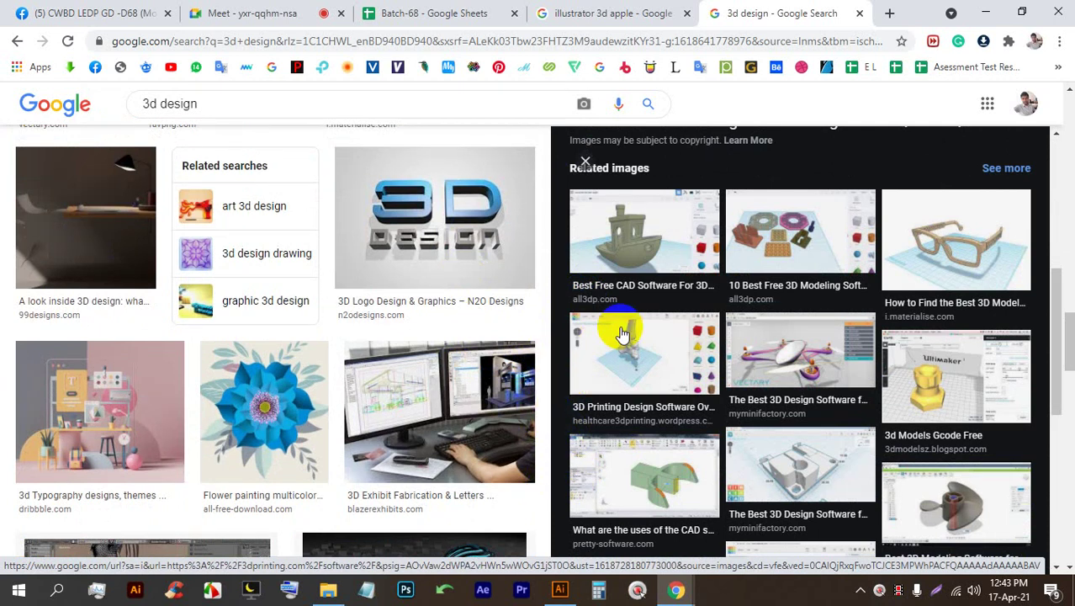
# Step: Return to Illustrator, deselect the shadow ellipse, and examine the whole cup and saucer with its shadow
pyautogui.click(560, 588)
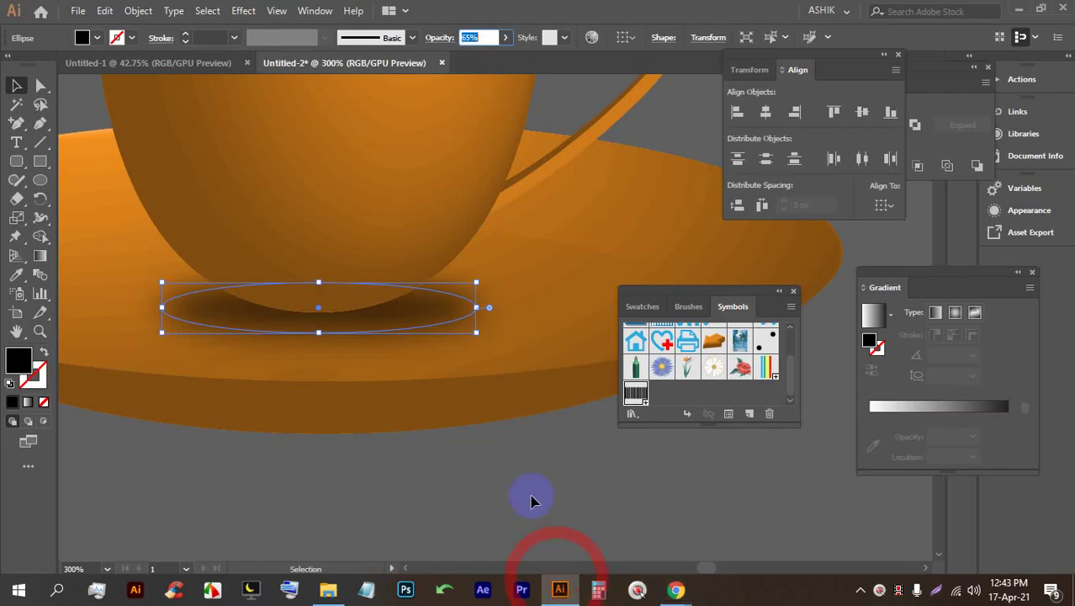
pyautogui.click(465, 435)
pyautogui.keyDown('alt'); pyautogui.scroll(-4, 539, 408); pyautogui.keyUp('alt')
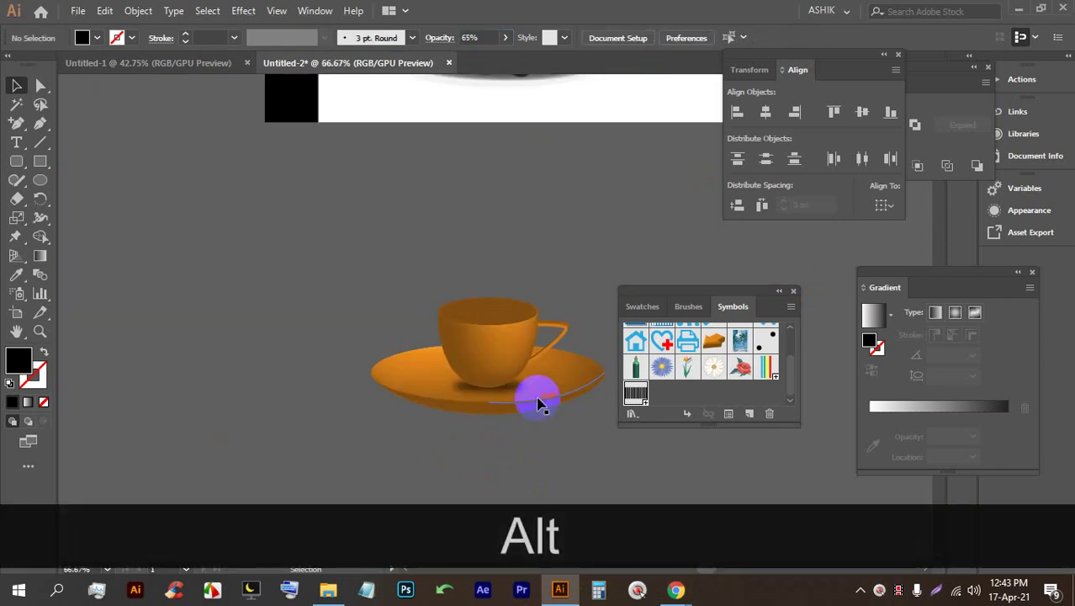
pyautogui.scroll(2, 497, 372)
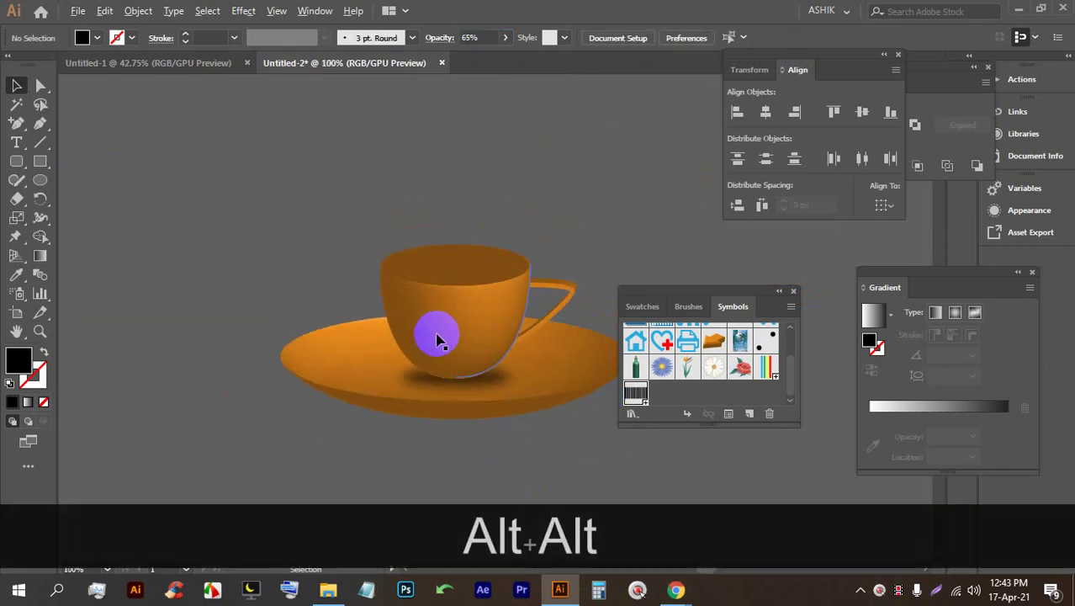
pyautogui.scroll(-1, 437, 340)
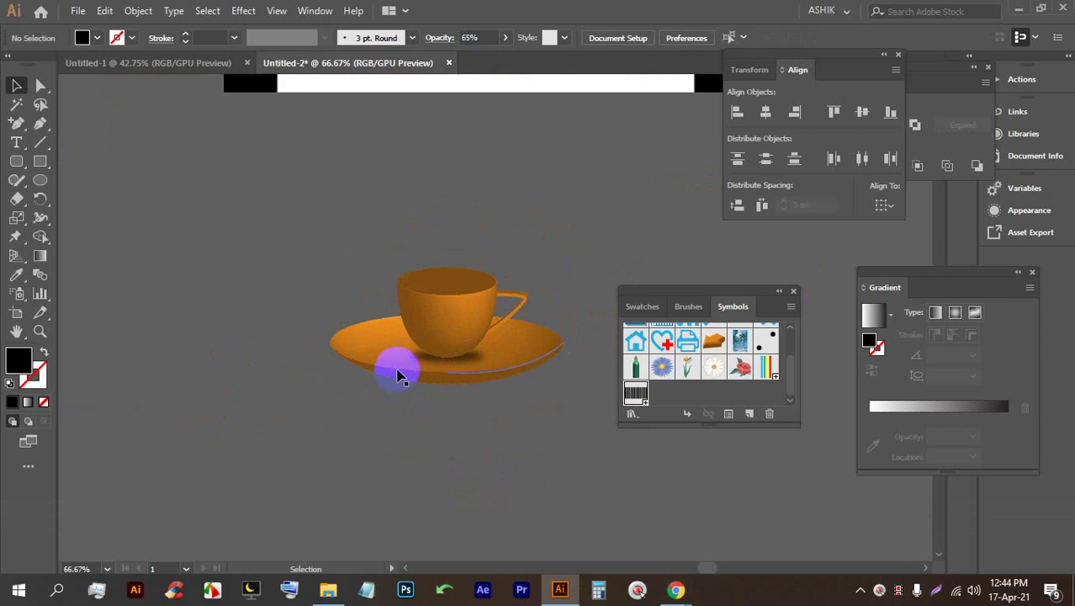
# Step: Add the text "LEDP" in the empty area beside the cup and saucer, below the reference images
pyautogui.scroll(4, 450, 270)
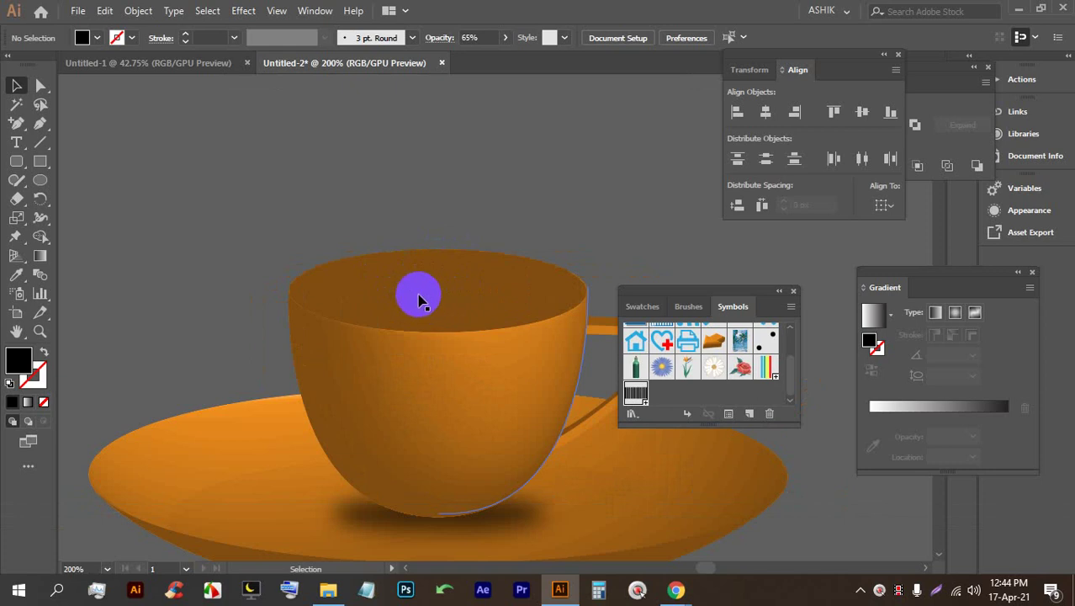
pyautogui.scroll(-5, 454, 330)
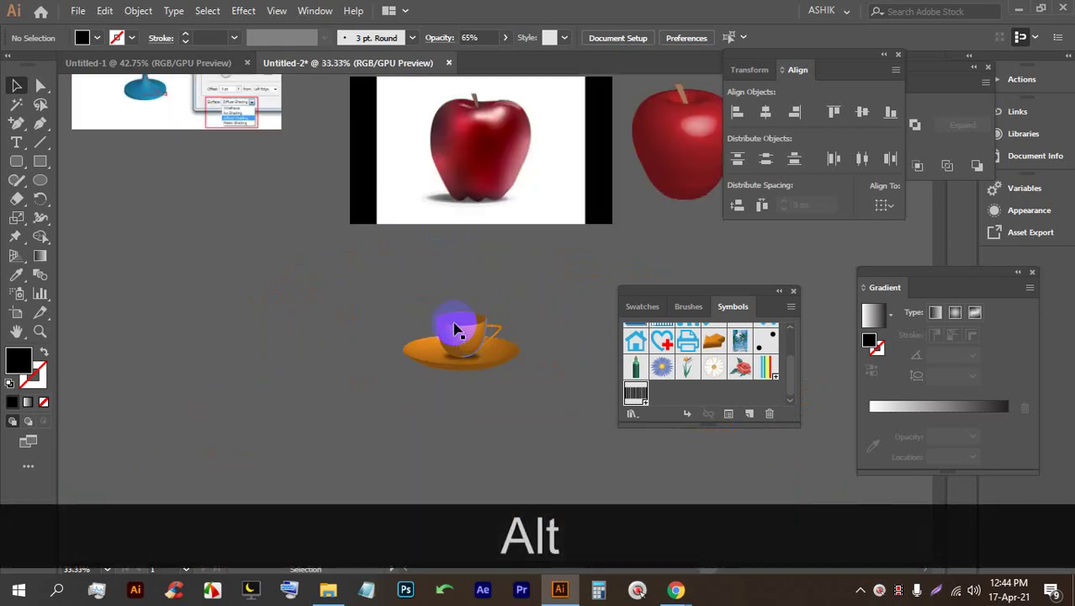
pyautogui.scroll(-1, 461, 328)
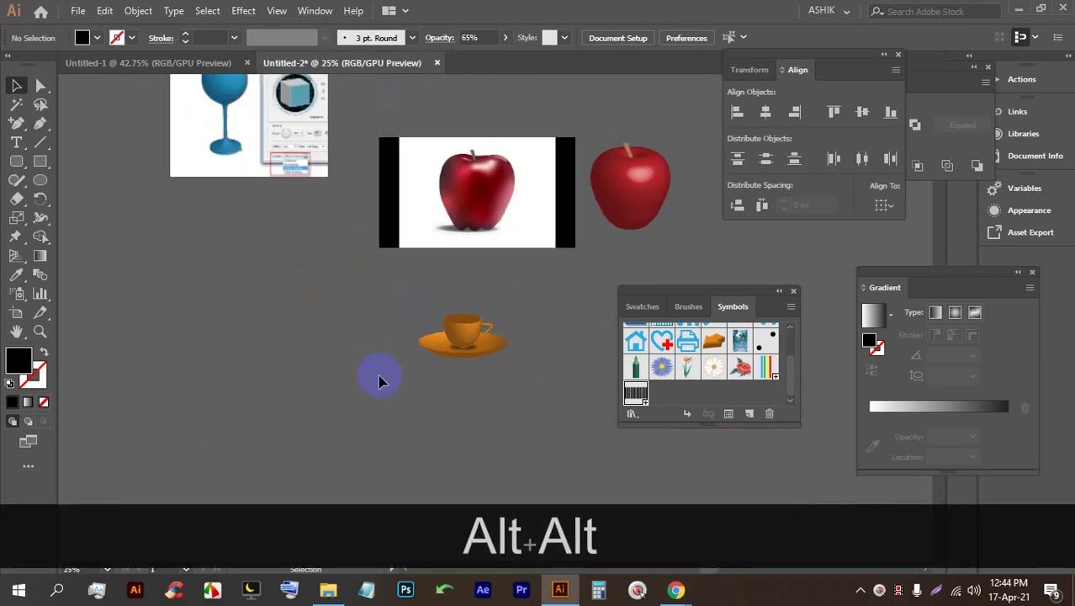
pyautogui.scroll(1, 185, 324)
pyautogui.click(17, 145)
pyautogui.click(412, 266)
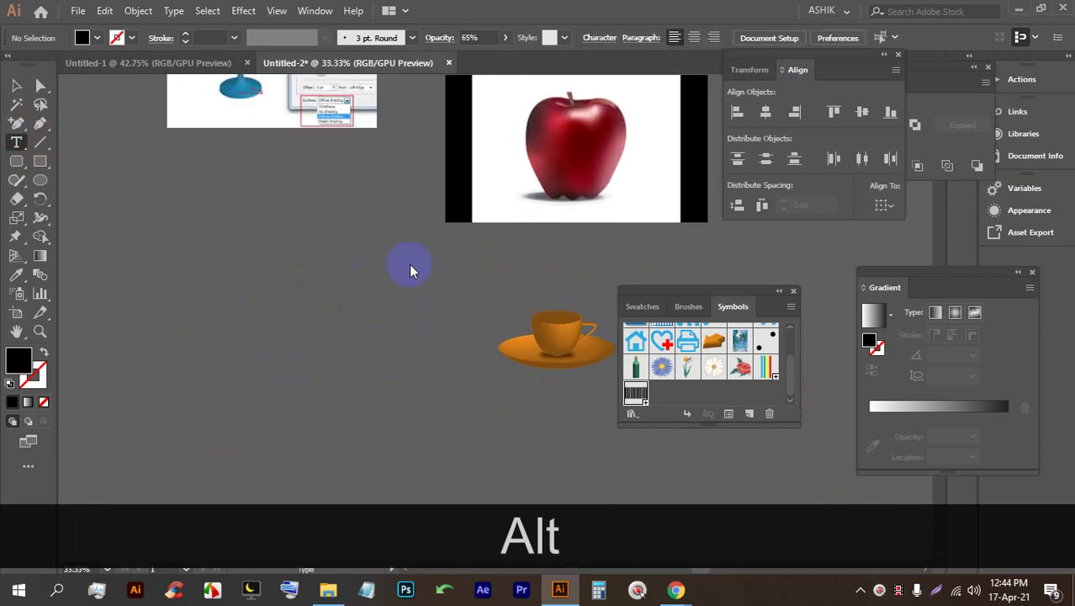
pyautogui.click(17, 85)
pyautogui.moveTo(423, 269); pyautogui.dragTo(397, 420)
pyautogui.moveTo(340, 348); pyautogui.dragTo(281, 223)
pyautogui.scroll(1, 332, 240)
pyautogui.doubleClick(334, 240)
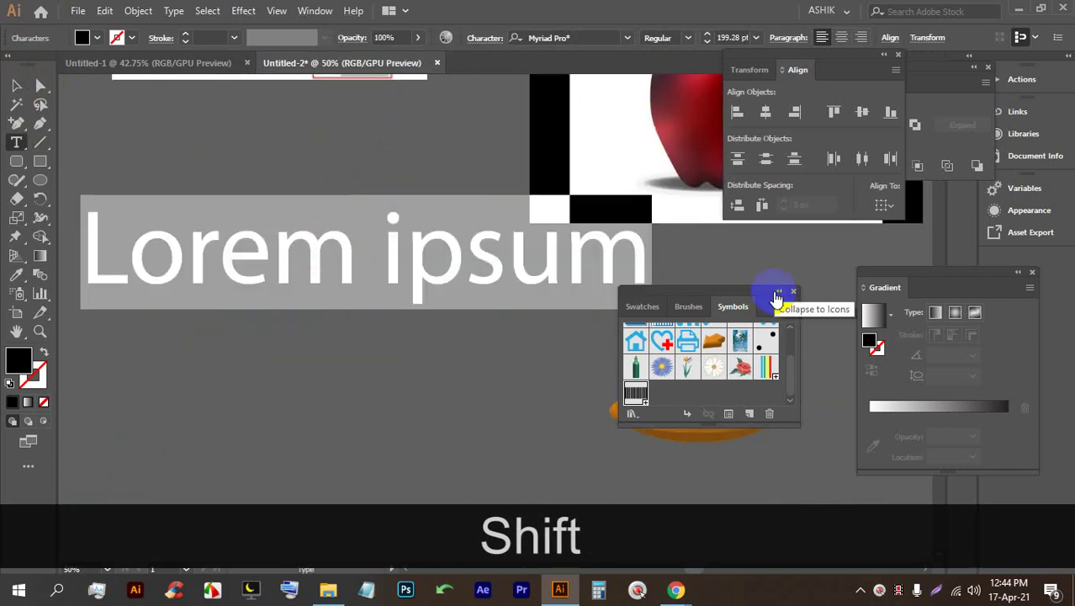
pyautogui.write('LEDP')
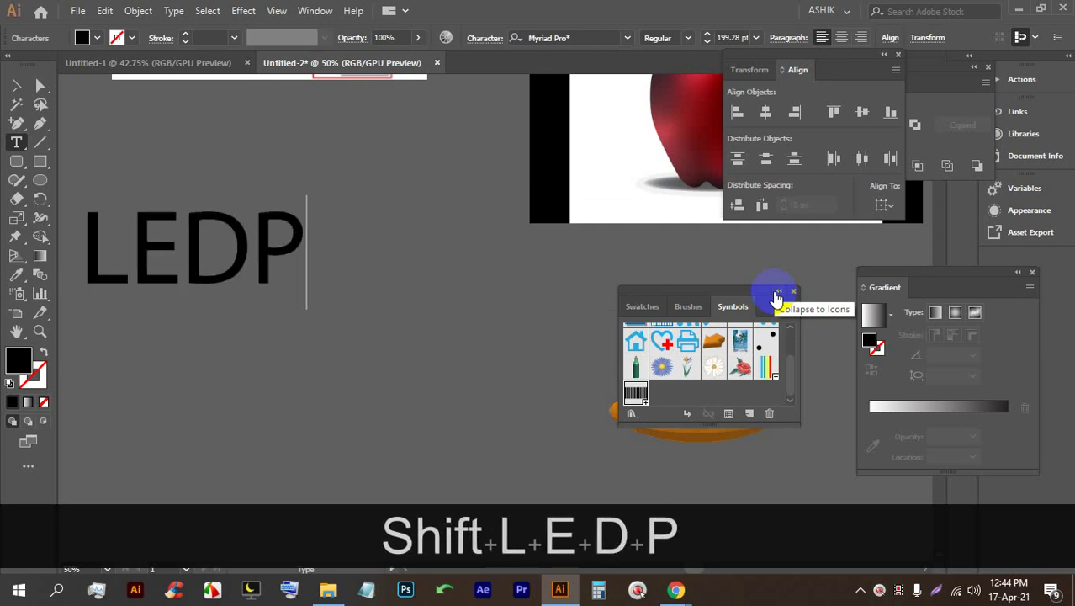
# Step: Move the LEDP text toward the apple image and enlarge it to about 212.51 pt
pyautogui.click(17, 84)
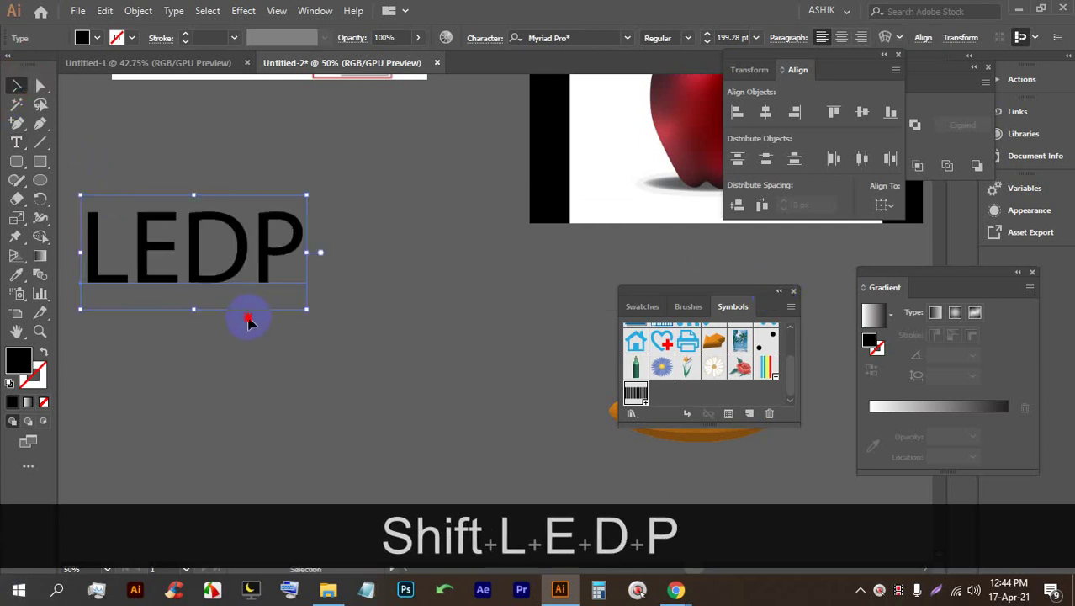
pyautogui.moveTo(195, 252); pyautogui.dragTo(296, 277)
pyautogui.moveTo(298, 309); pyautogui.dragTo(298, 316)
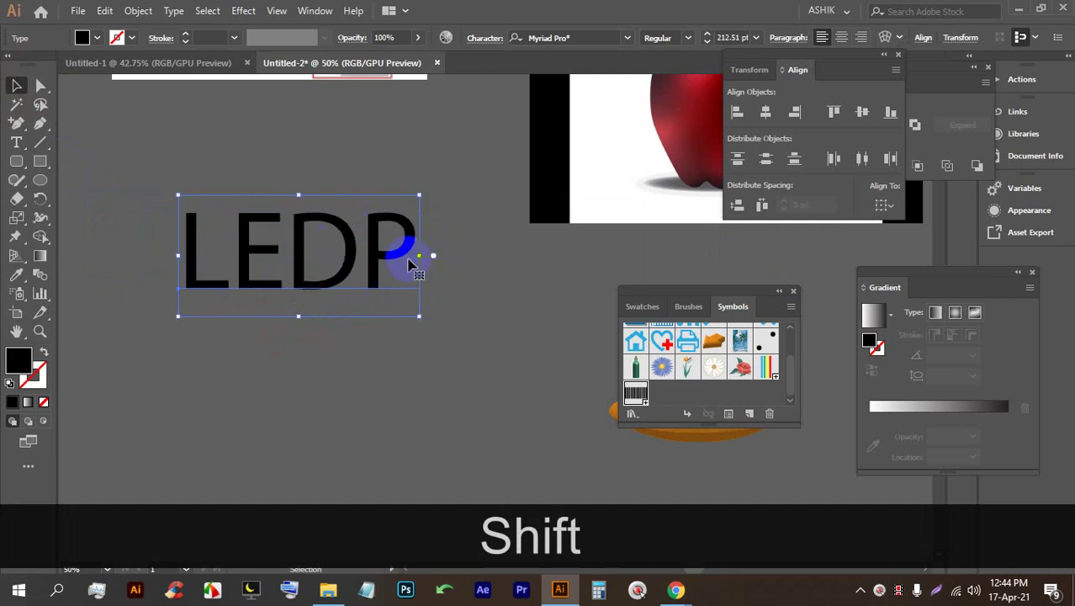
# Step: Preview a 3D Rotate effect on the LEDP text with a custom rotation of about -15°, -4° and 1°
pyautogui.click(243, 11)
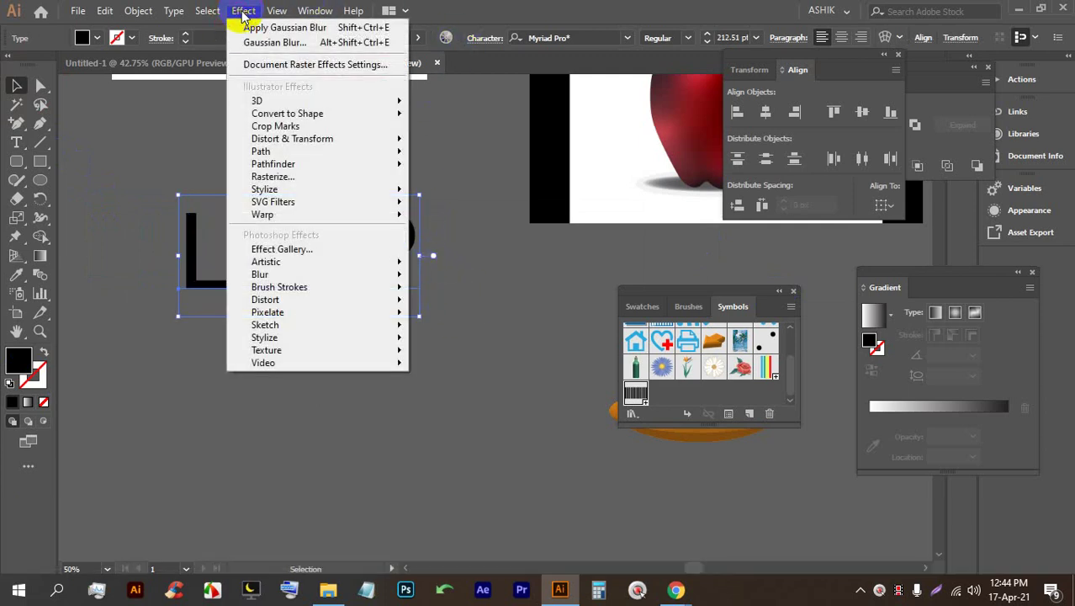
pyautogui.moveTo(300, 101)
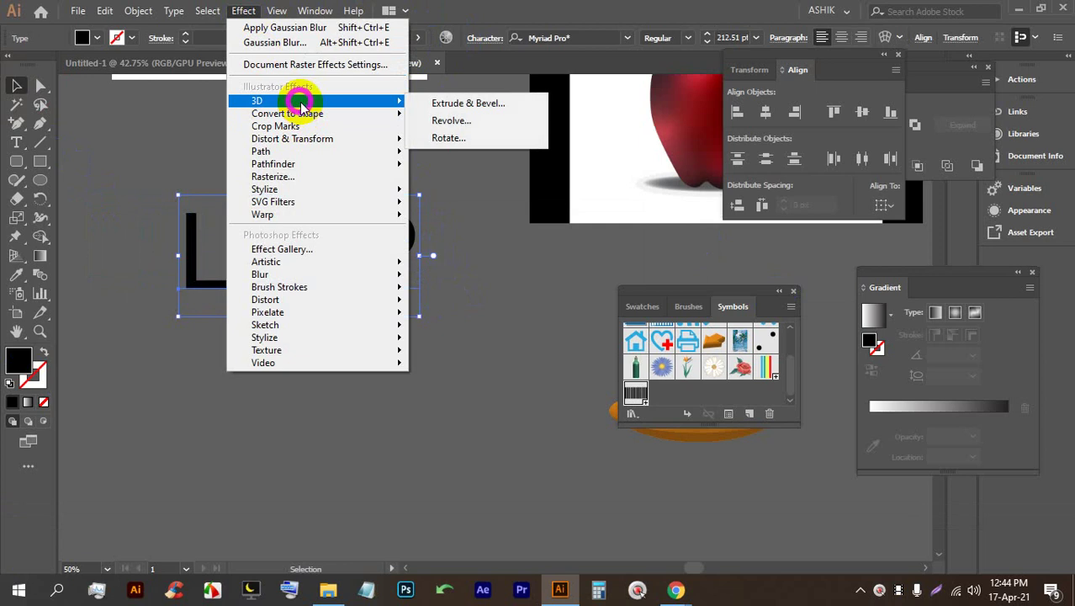
pyautogui.click(453, 139)
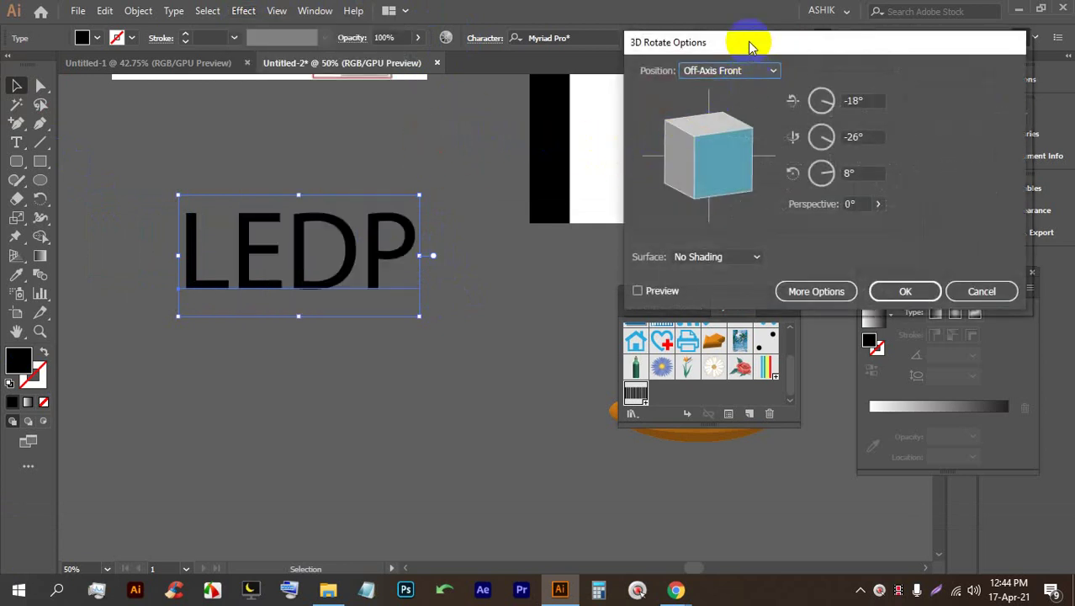
pyautogui.click(644, 291)
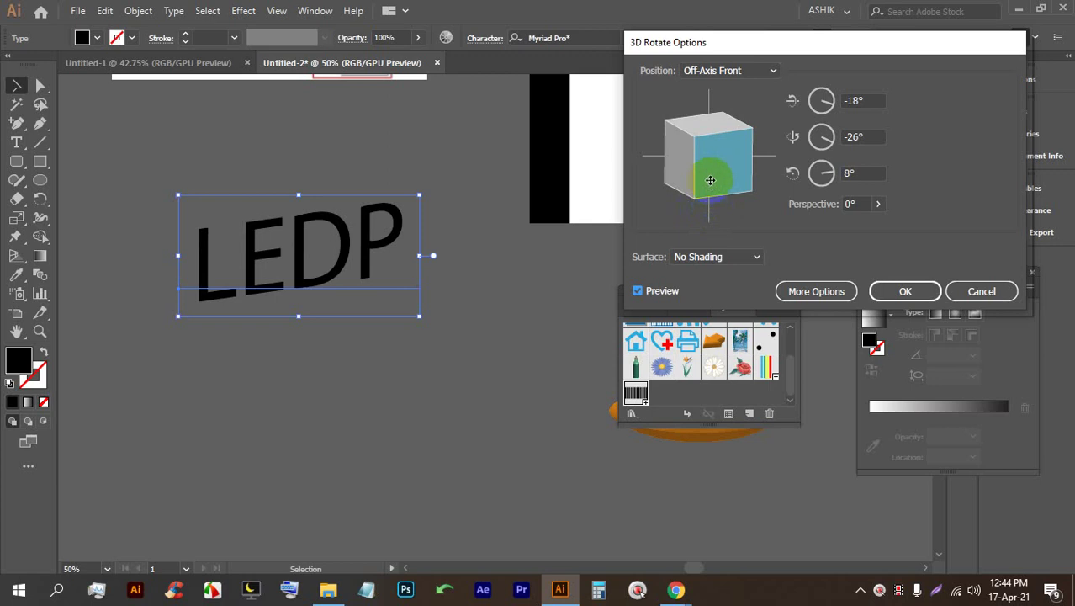
pyautogui.moveTo(687, 163); pyautogui.dragTo(709, 171)
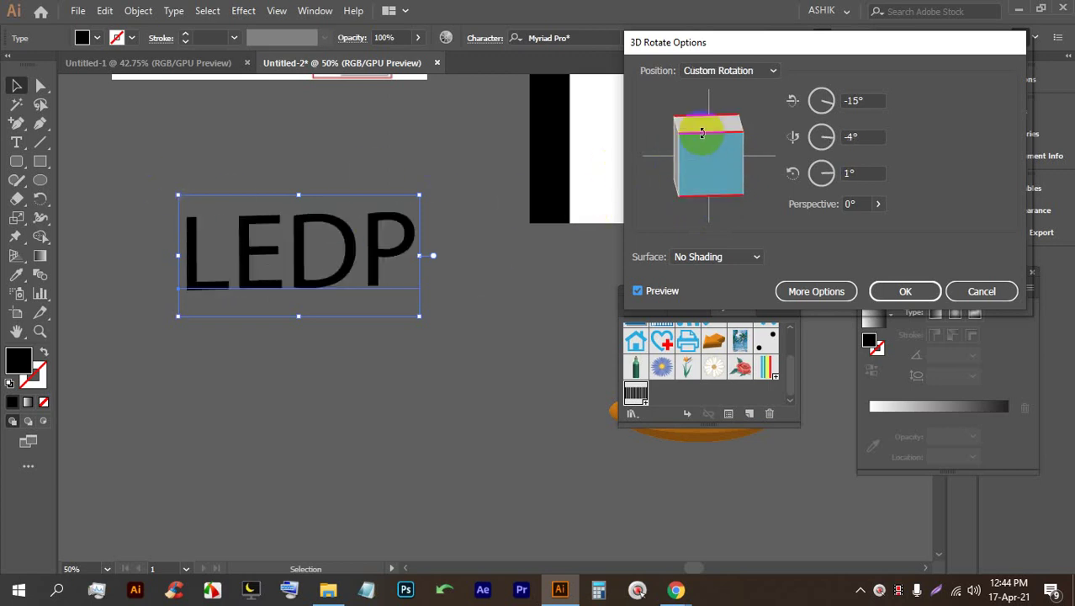
# Step: Try several preset positions for the text's 3D rotation, including Off-Axis Left and Off-Axis Bottom
pyautogui.click(728, 71)
pyautogui.click(715, 217)
pyautogui.moveTo(737, 149); pyautogui.dragTo(740, 143)
pyautogui.click(733, 71)
pyautogui.click(717, 251)
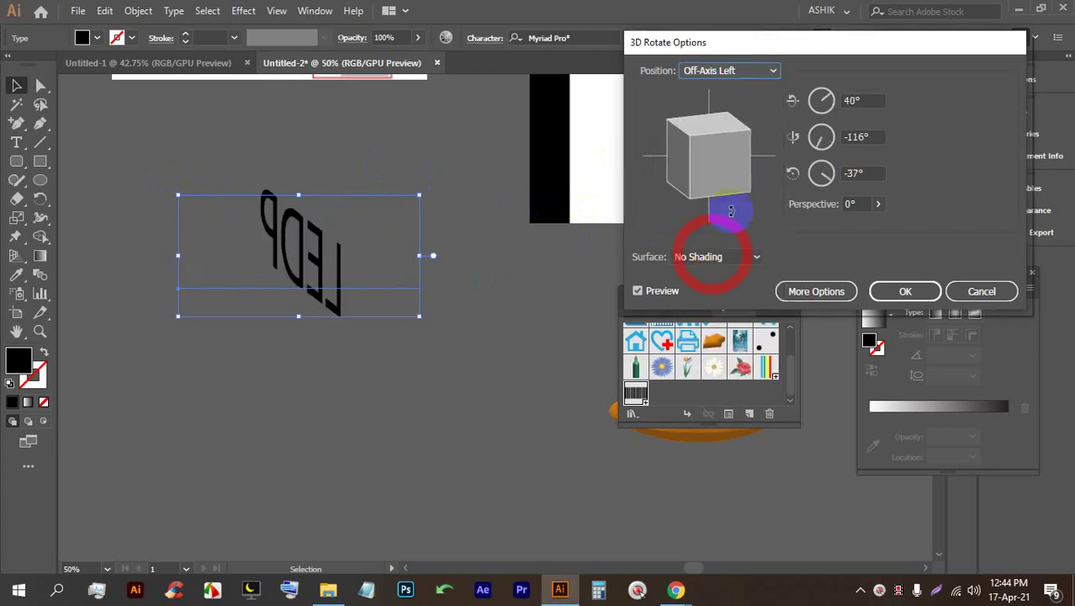
pyautogui.click(737, 71)
pyautogui.click(710, 303)
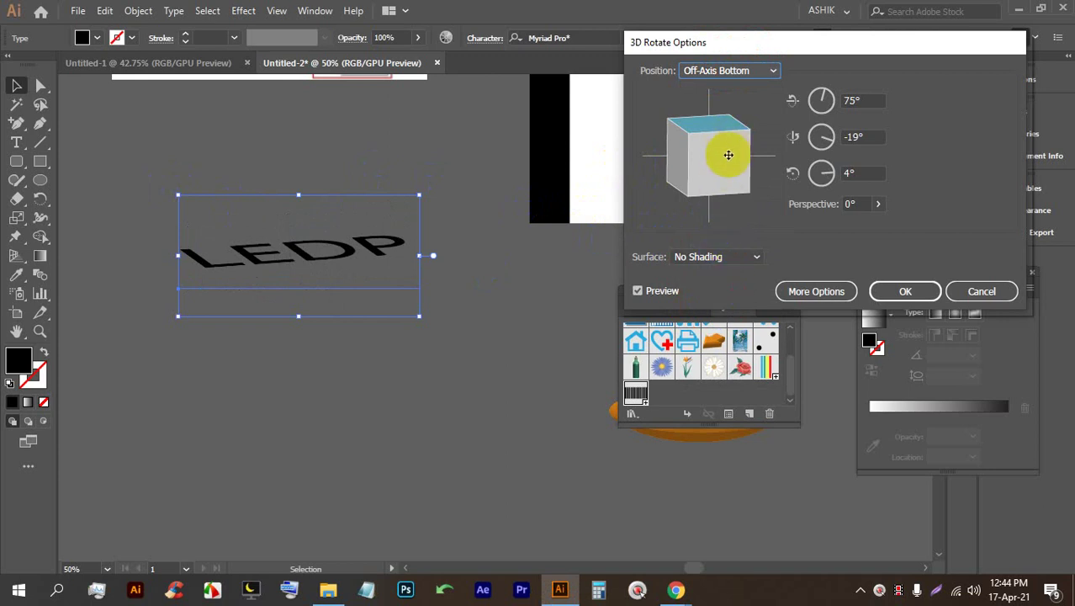
# Step: Try a custom 3D rotation of about 69°, -16° and -4° on the text with a perspective of 114°
pyautogui.moveTo(719, 122); pyautogui.dragTo(762, 166)
pyautogui.moveTo(705, 137)
pyautogui.mouseDown()
pyautogui.moveTo(680, 139)
pyautogui.moveTo(732, 147)
pyautogui.moveTo(712, 154)
pyautogui.mouseUp()
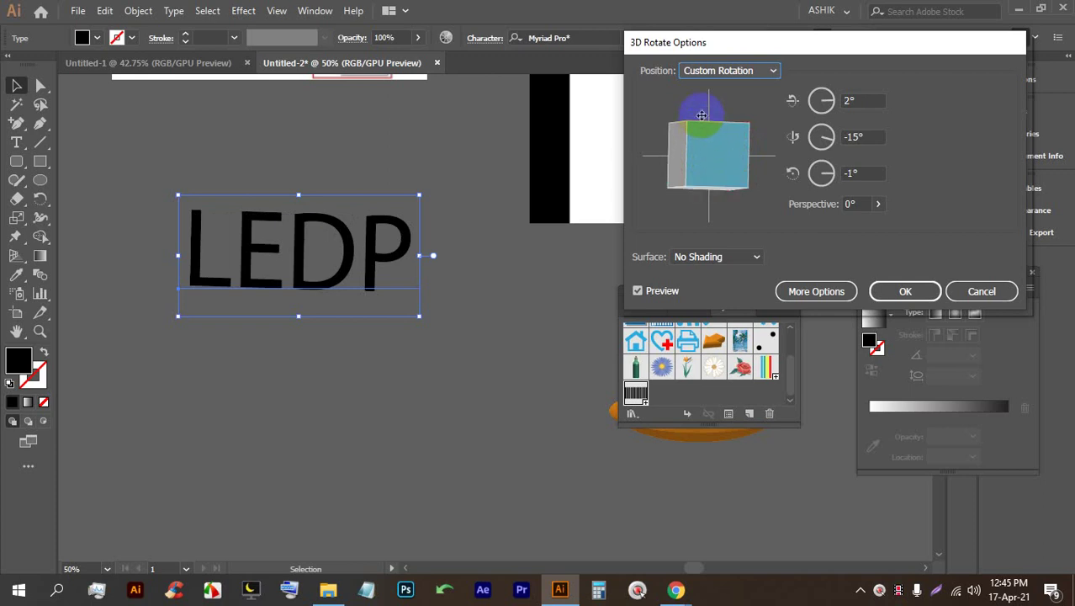
pyautogui.moveTo(701, 116); pyautogui.dragTo(722, 167)
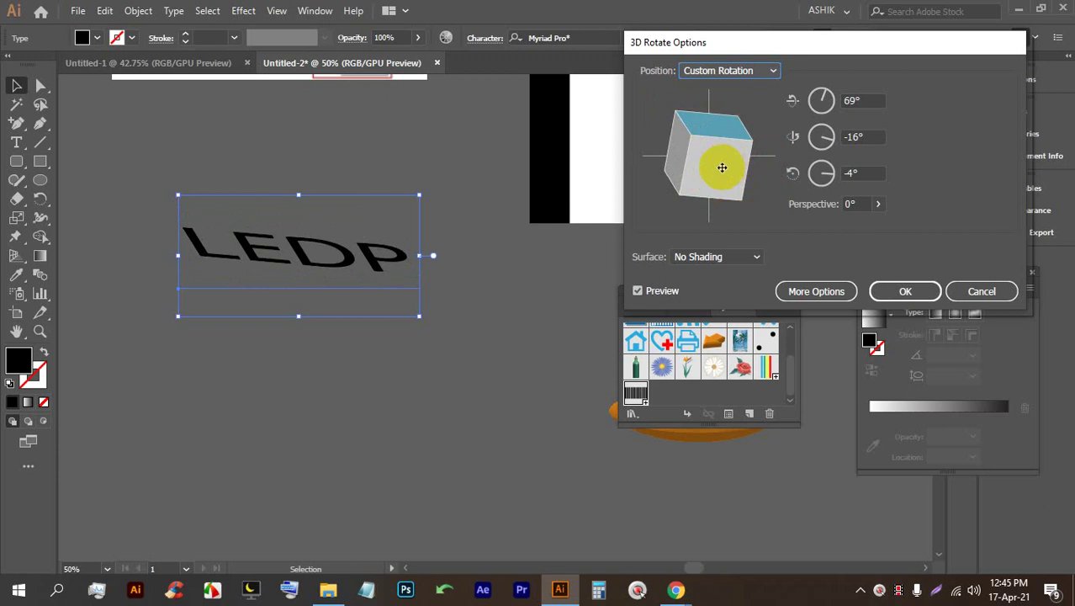
pyautogui.click(878, 204)
pyautogui.moveTo(804, 224); pyautogui.dragTo(876, 239)
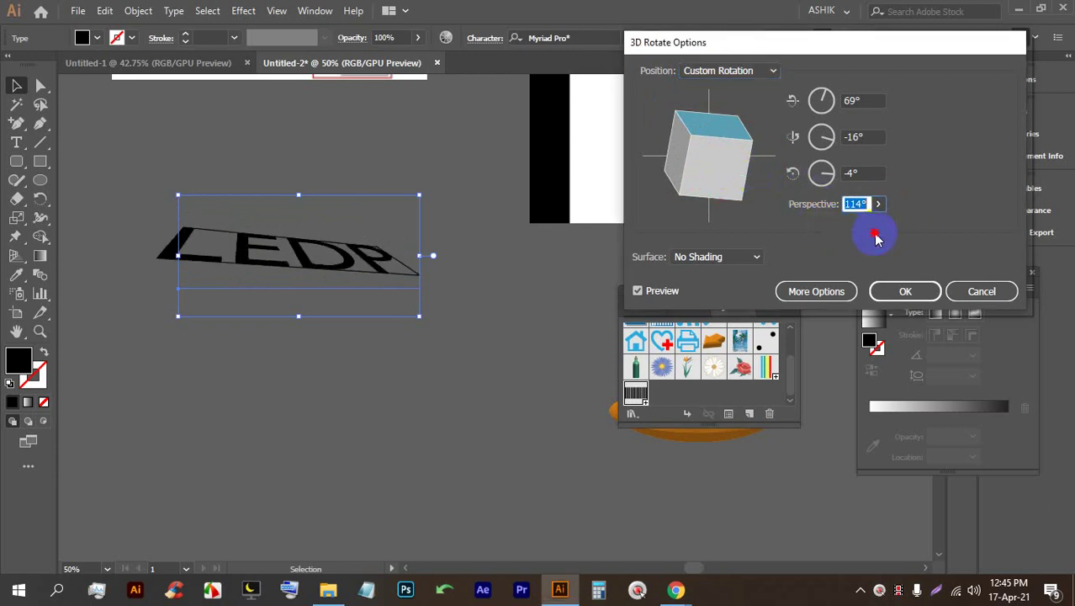
# Step: Turn the text in perspective to several angles, ending at a custom rotation of about -23°, 57° and -25°
pyautogui.moveTo(730, 153)
pyautogui.mouseDown()
pyautogui.moveTo(734, 166)
pyautogui.moveTo(722, 156)
pyautogui.moveTo(746, 158)
pyautogui.moveTo(735, 155)
pyautogui.moveTo(737, 137)
pyautogui.mouseUp()
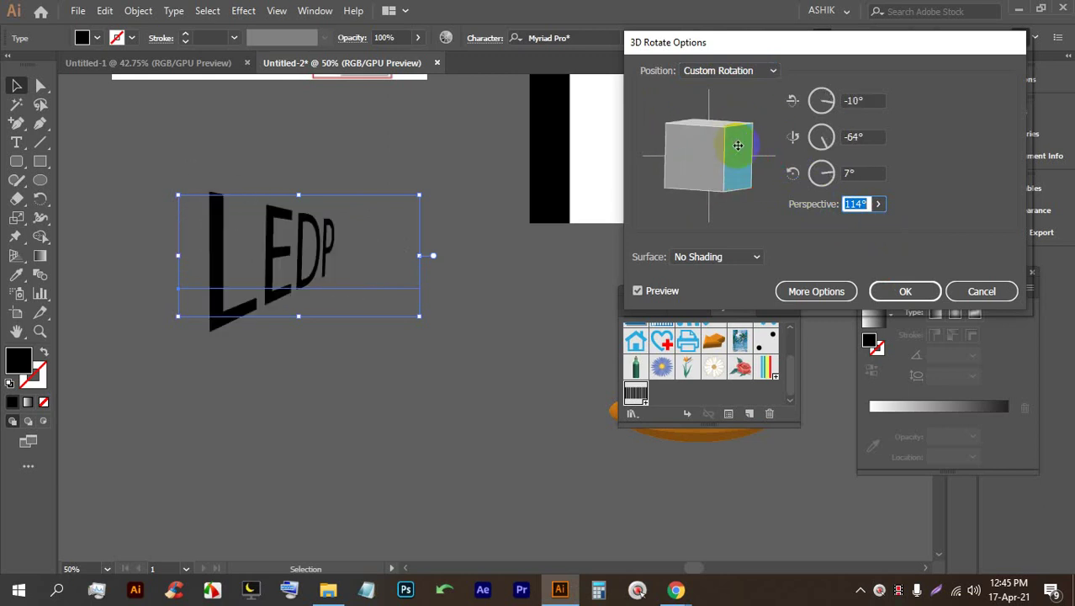
pyautogui.moveTo(738, 198); pyautogui.dragTo(717, 157)
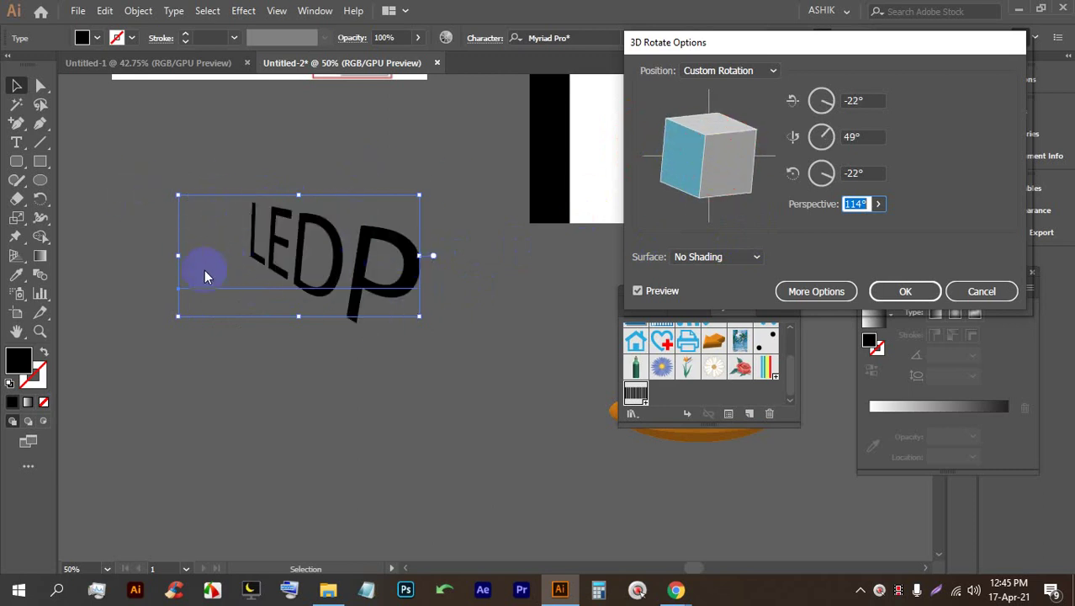
pyautogui.moveTo(684, 168); pyautogui.dragTo(677, 148)
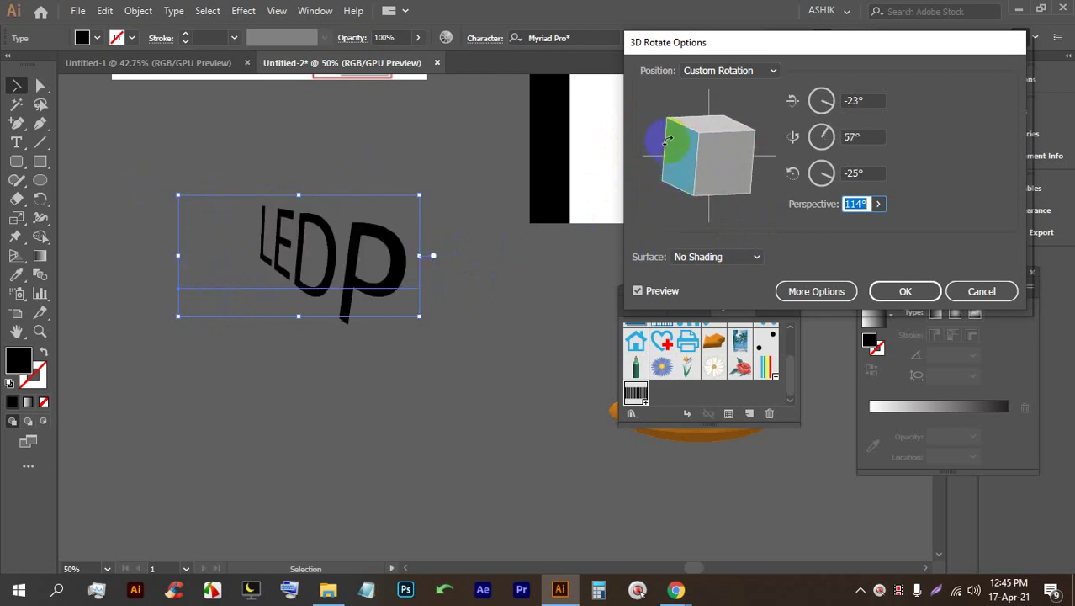
pyautogui.click(719, 72)
pyautogui.click(722, 88)
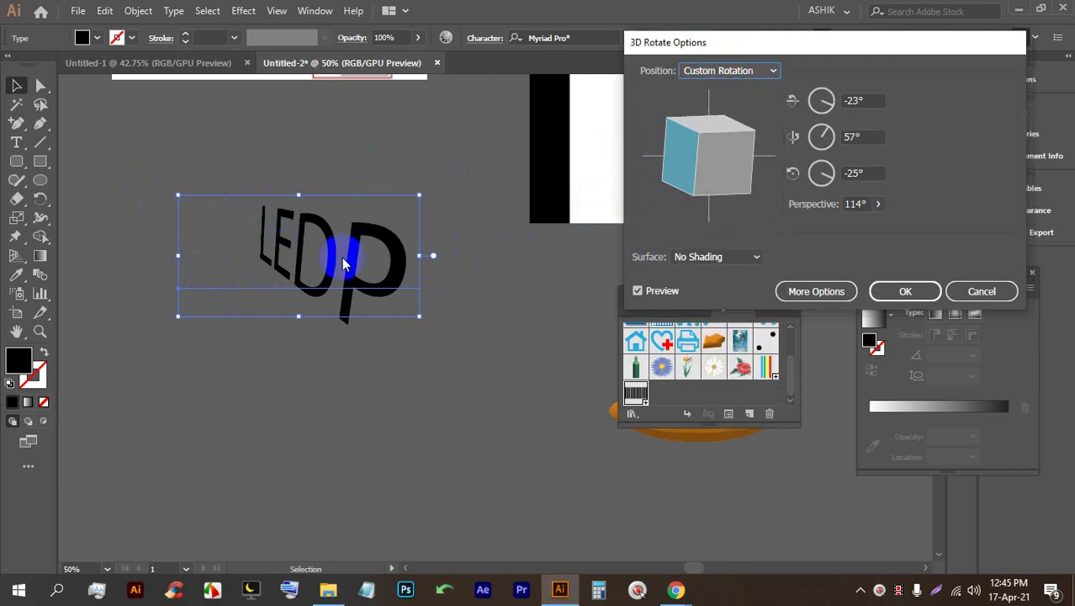
# Step: Try Diffuse Shading on the rotated text, restore No Shading, and expand the additional 3D Rotate options
pyautogui.click(717, 252)
pyautogui.click(717, 290)
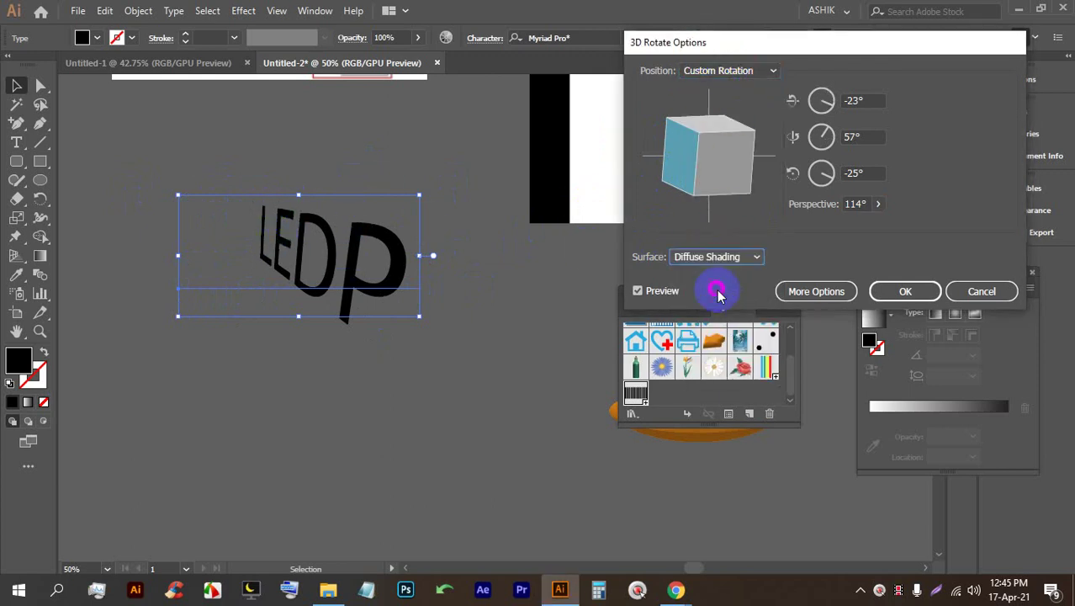
pyautogui.click(716, 257)
pyautogui.click(711, 270)
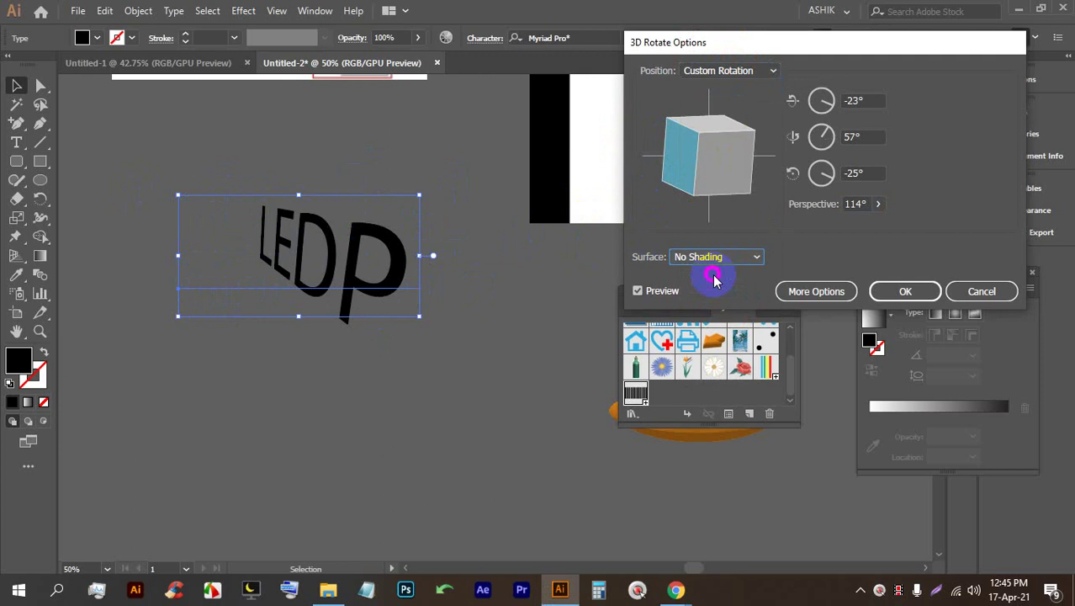
pyautogui.click(816, 291)
# Step: Try further custom rotations of the text, including about -13°, 6° and -77°, and cancel the 3D Rotate effect
pyautogui.moveTo(746, 97); pyautogui.dragTo(765, 168)
pyautogui.moveTo(641, 180); pyautogui.dragTo(774, 152)
pyautogui.click(413, 250)
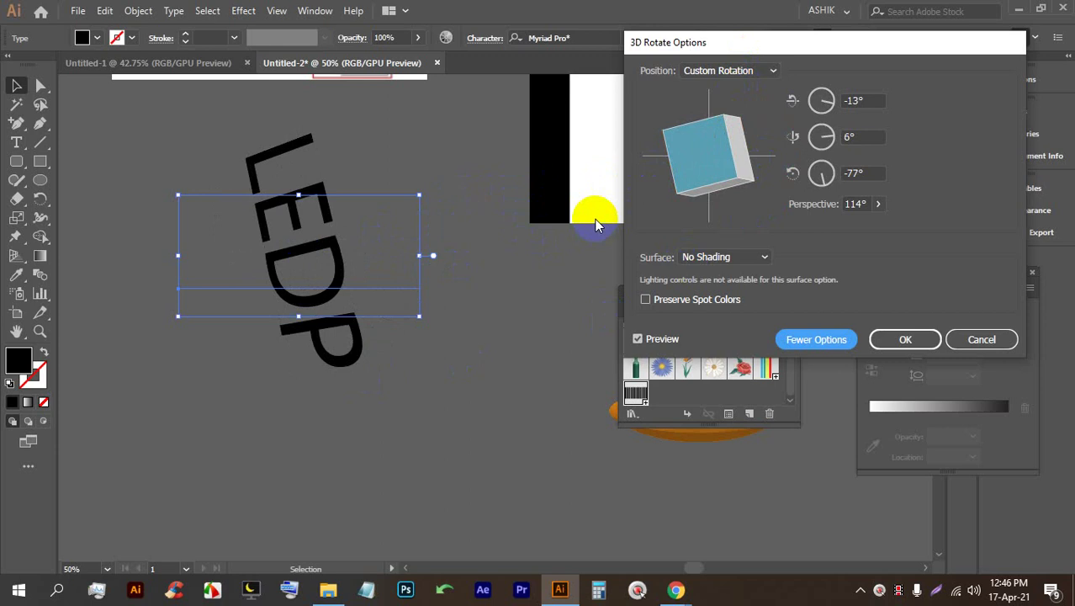
pyautogui.click(685, 162)
pyautogui.moveTo(681, 172); pyautogui.dragTo(708, 155)
pyautogui.click(976, 339)
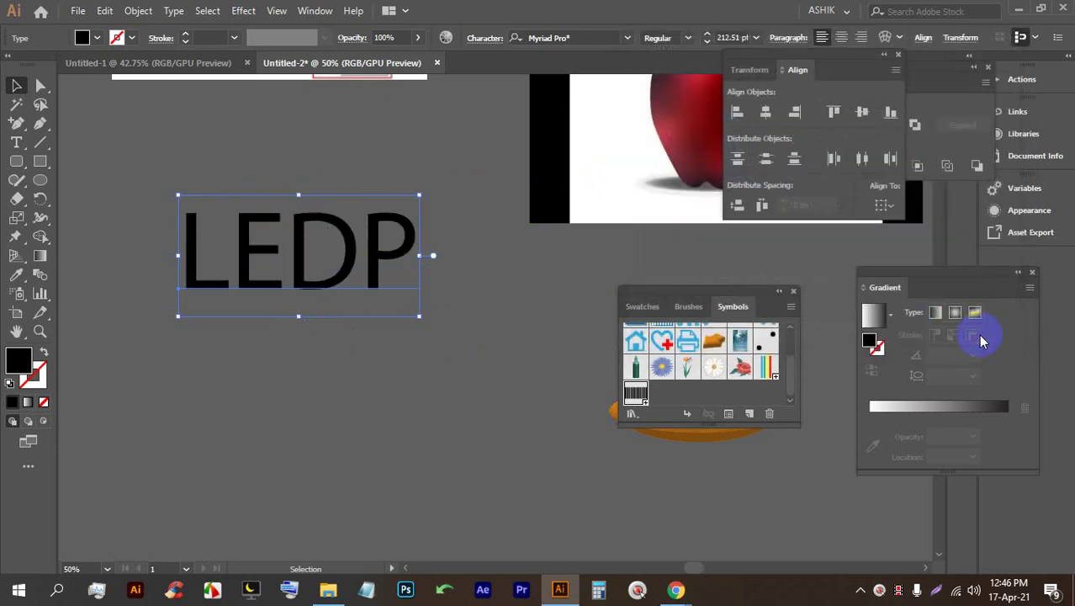
pyautogui.click(244, 11)
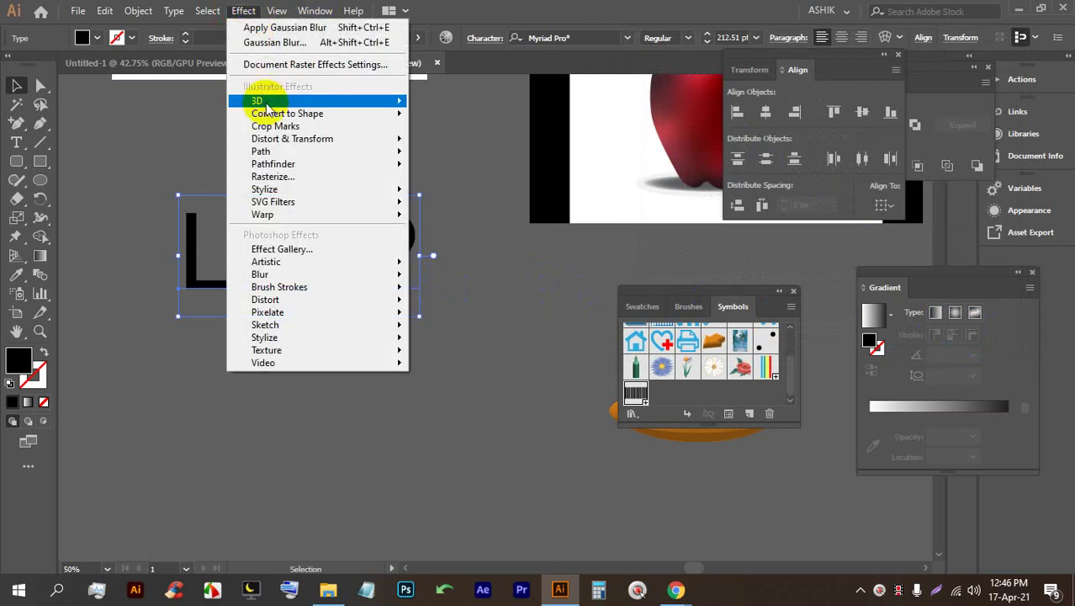
pyautogui.moveTo(264, 101)
pyautogui.click(459, 105)
pyautogui.click(638, 360)
pyautogui.click(981, 359)
# Step: Change the LEDP text's fill to red
pyautogui.click(89, 40)
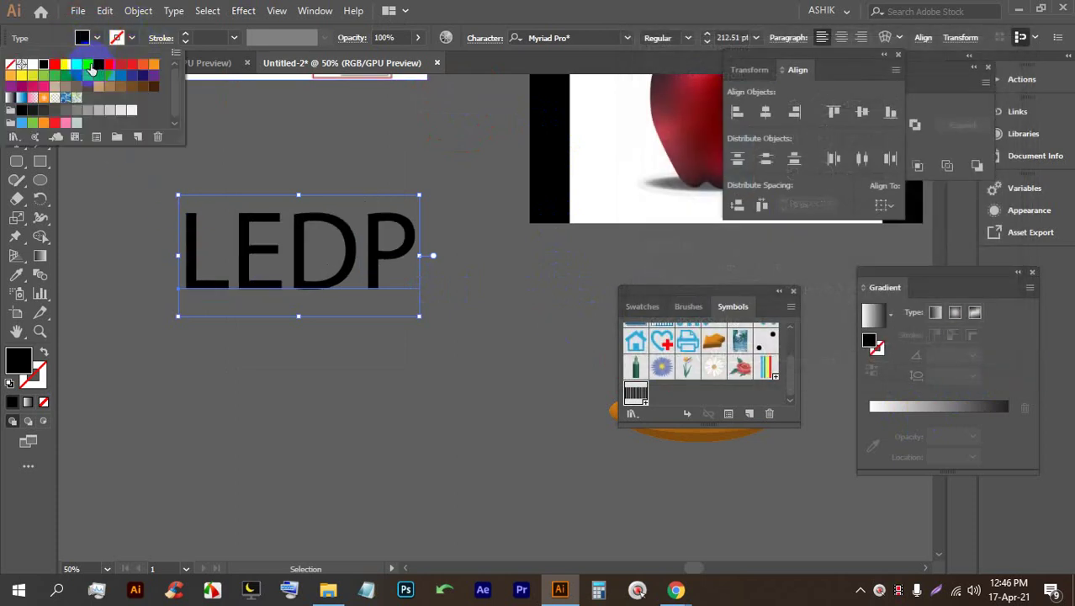
pyautogui.click(54, 65)
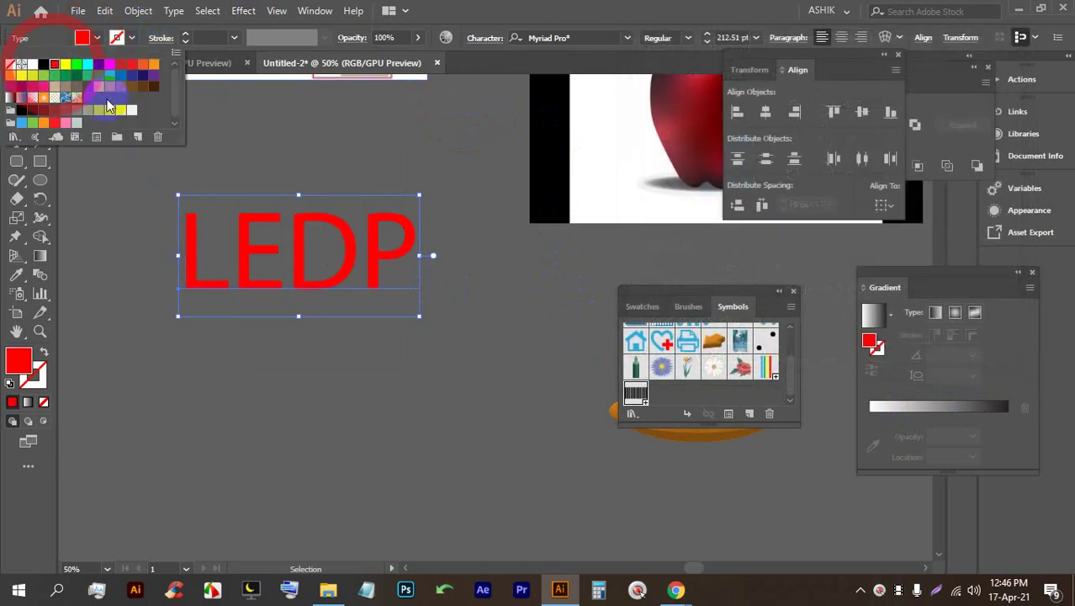
# Step: Preview 3D Extrude & Bevel on the red text at several angles, including about 72°, 10° and 16°, and cancel the effect
pyautogui.click(243, 10)
pyautogui.click(282, 100)
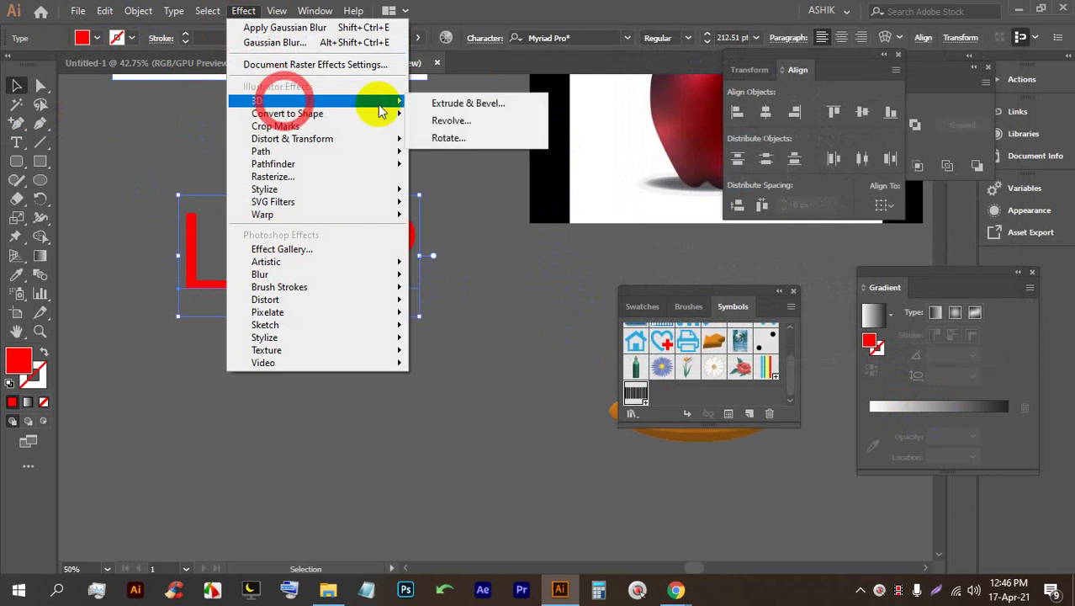
pyautogui.click(442, 105)
pyautogui.click(644, 360)
pyautogui.moveTo(711, 168); pyautogui.dragTo(772, 174)
pyautogui.moveTo(694, 149); pyautogui.dragTo(721, 182)
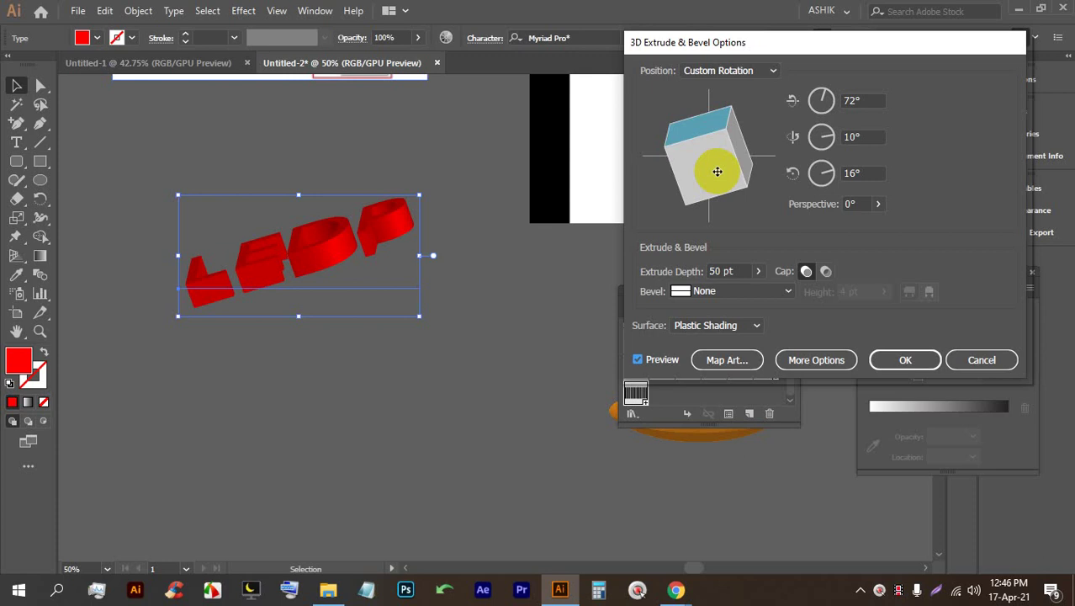
pyautogui.click(955, 357)
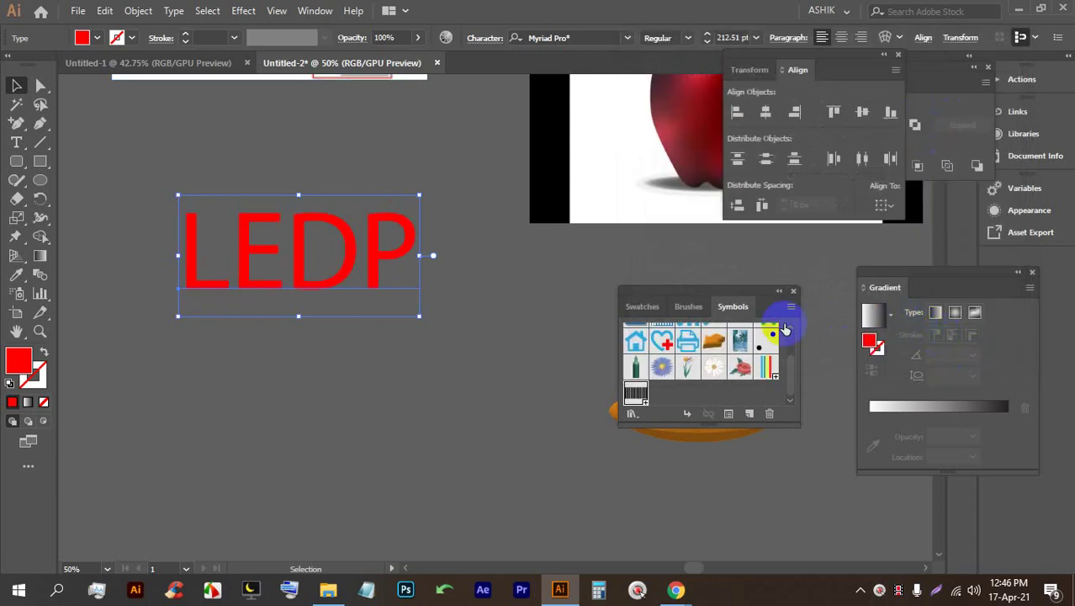
# Step: Deselect the red LEDP text
pyautogui.moveTo(677, 589)
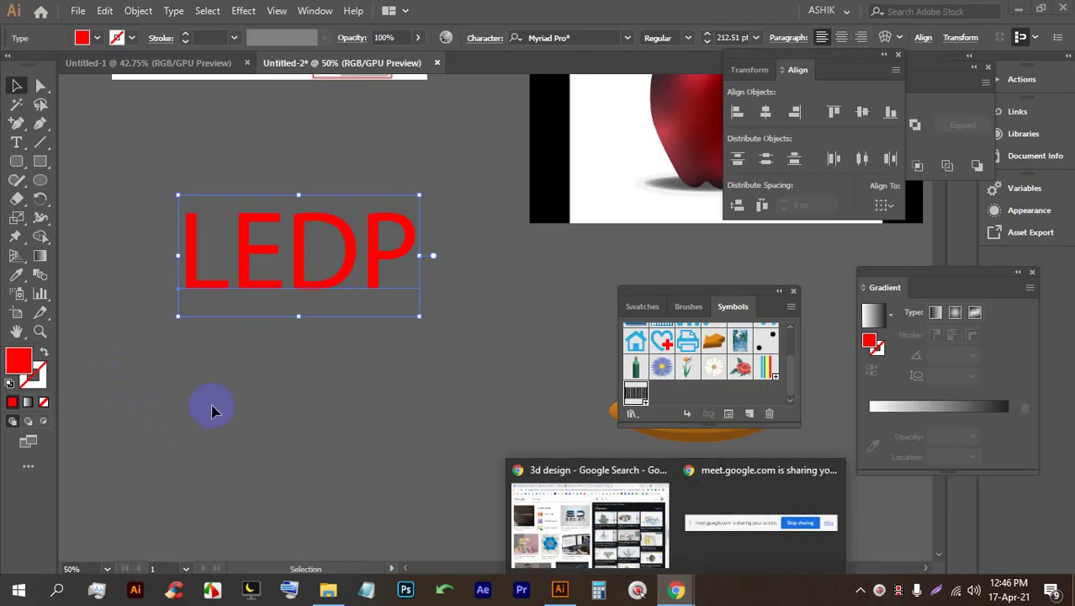
pyautogui.click(324, 354)
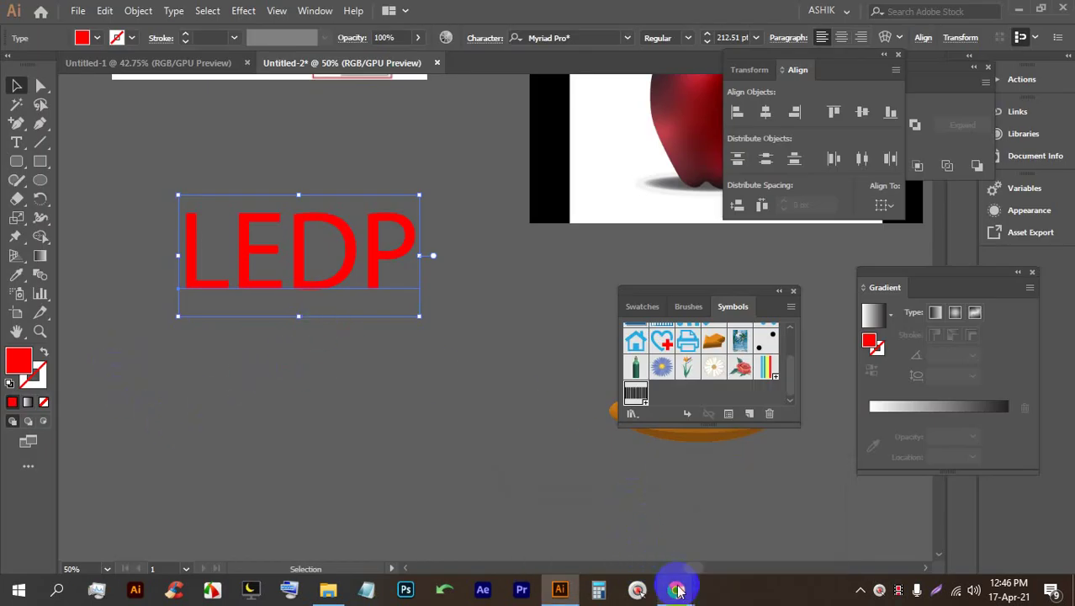
pyautogui.click(407, 398)
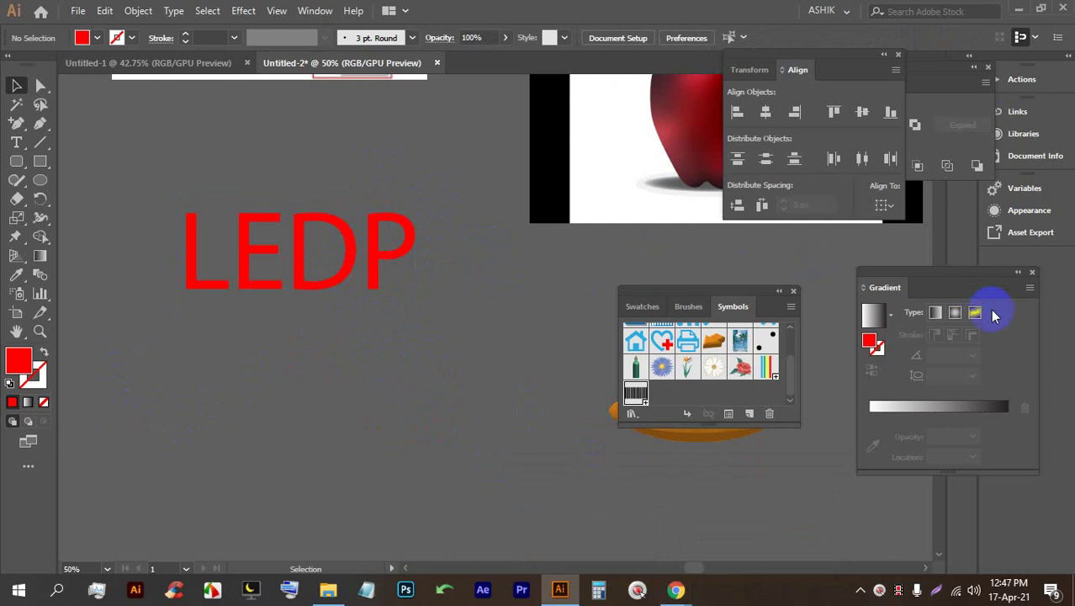
# Step: Enlarge the Symbols panel vertically to fit more rows of symbols
pyautogui.click(870, 317)
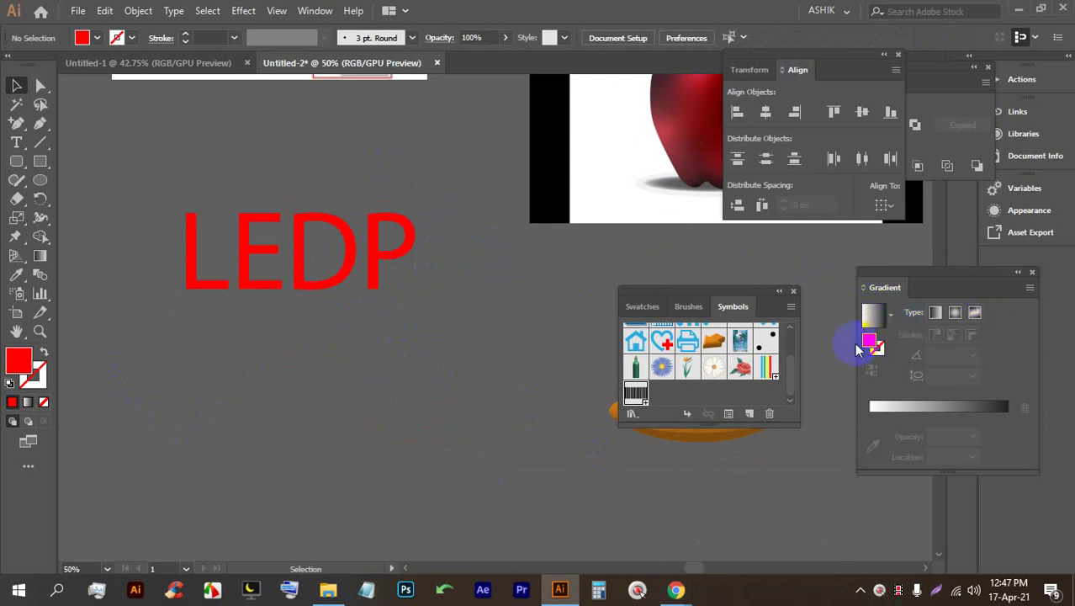
pyautogui.moveTo(671, 427); pyautogui.dragTo(635, 461)
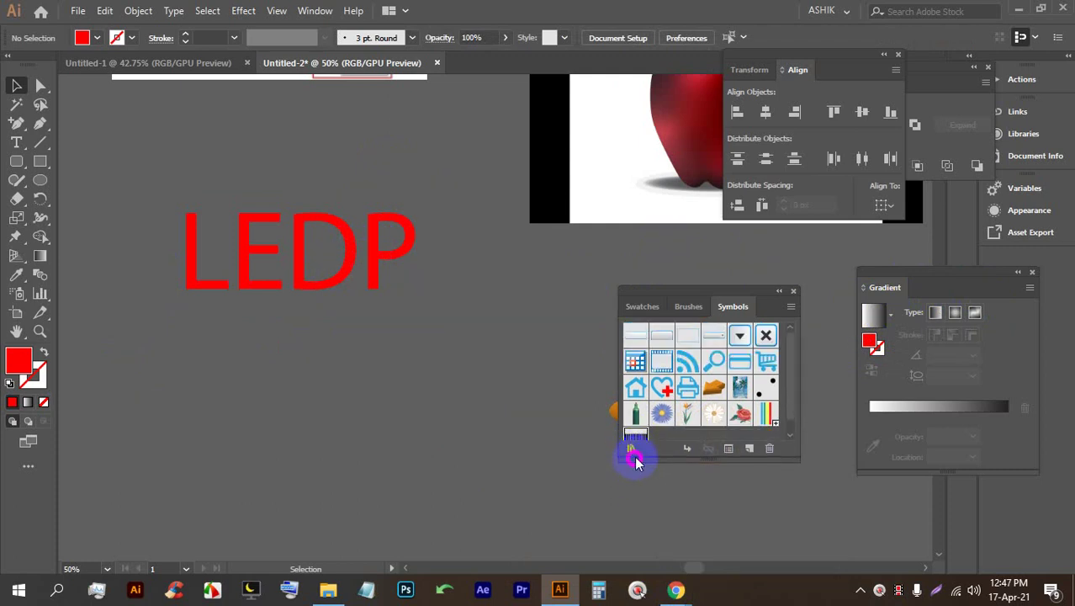
# Step: Shift the red LEDP text slightly within the empty area beside the apple artwork
pyautogui.moveTo(243, 237)
pyautogui.mouseDown()
pyautogui.moveTo(328, 249)
pyautogui.moveTo(252, 250)
pyautogui.mouseUp()
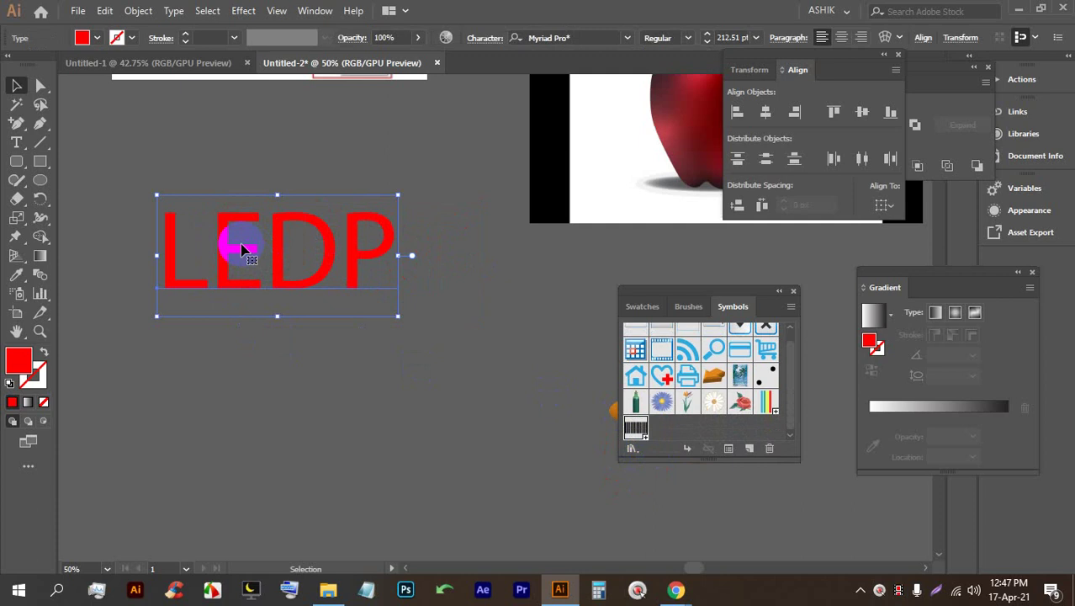
pyautogui.moveTo(216, 233); pyautogui.dragTo(228, 220)
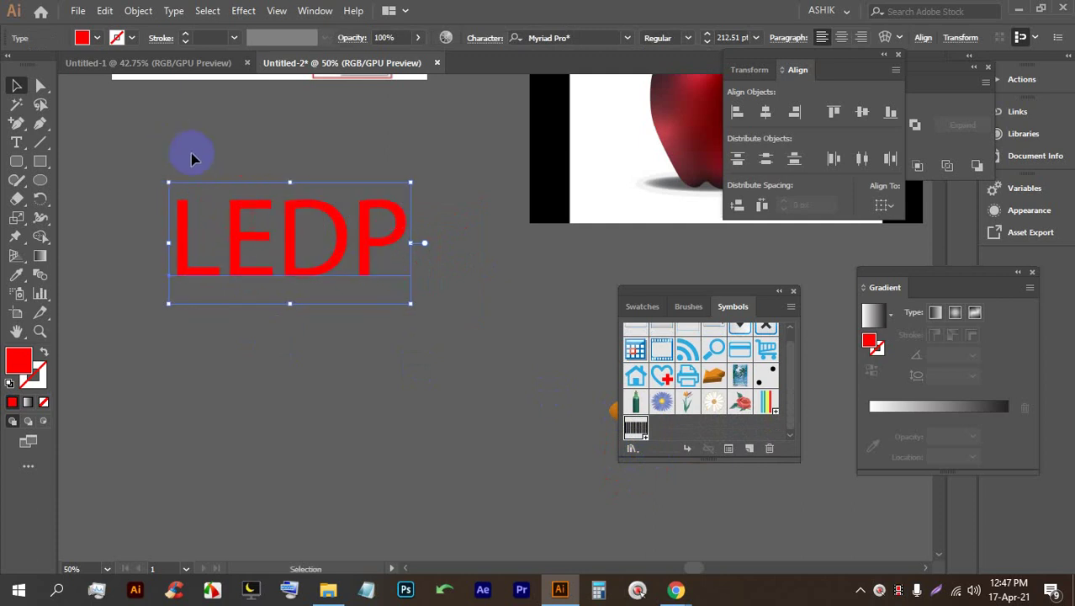
pyautogui.moveTo(378, 217); pyautogui.dragTo(366, 218)
# Step: Inspect the grey 3D bottle below the Pepsi reference artboard and select its profile path
pyautogui.moveTo(626, 333); pyautogui.dragTo(364, 286)
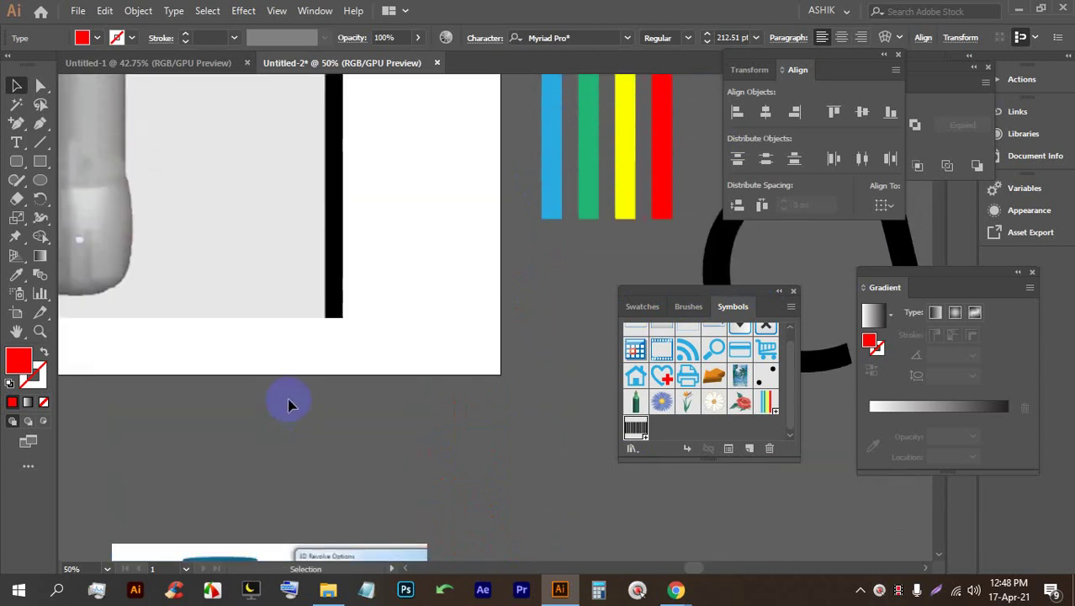
pyautogui.click(630, 569)
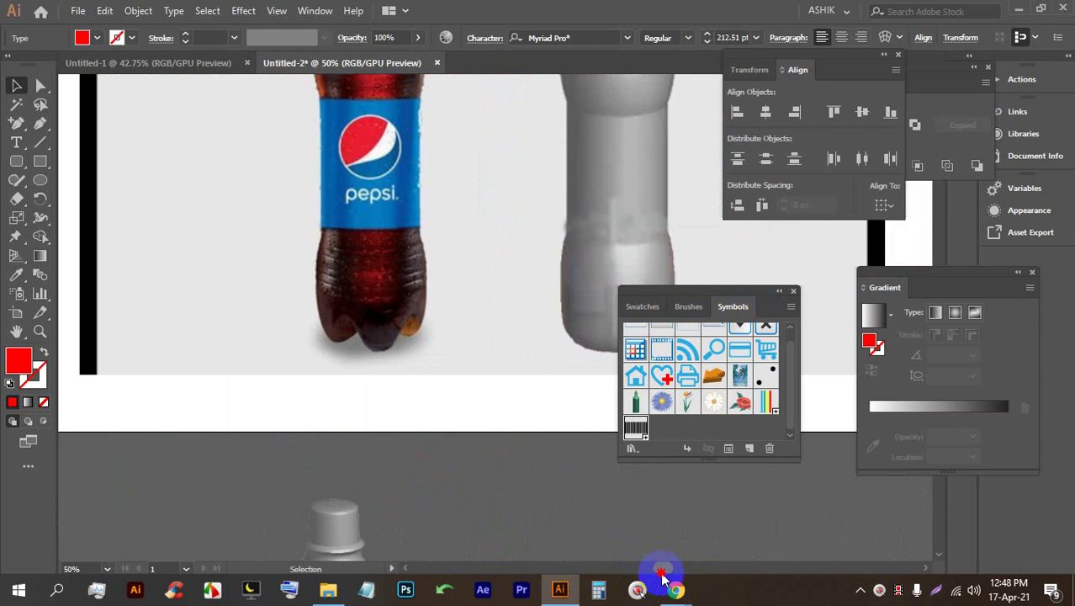
pyautogui.scroll(-5, 446, 536)
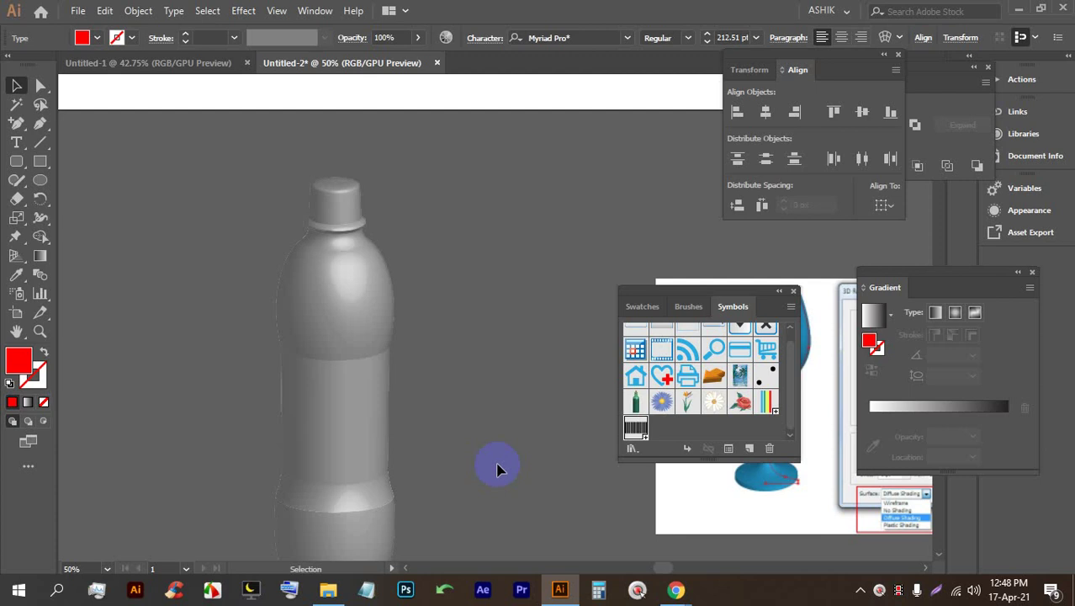
pyautogui.scroll(-4, 392, 436)
pyautogui.click(318, 370)
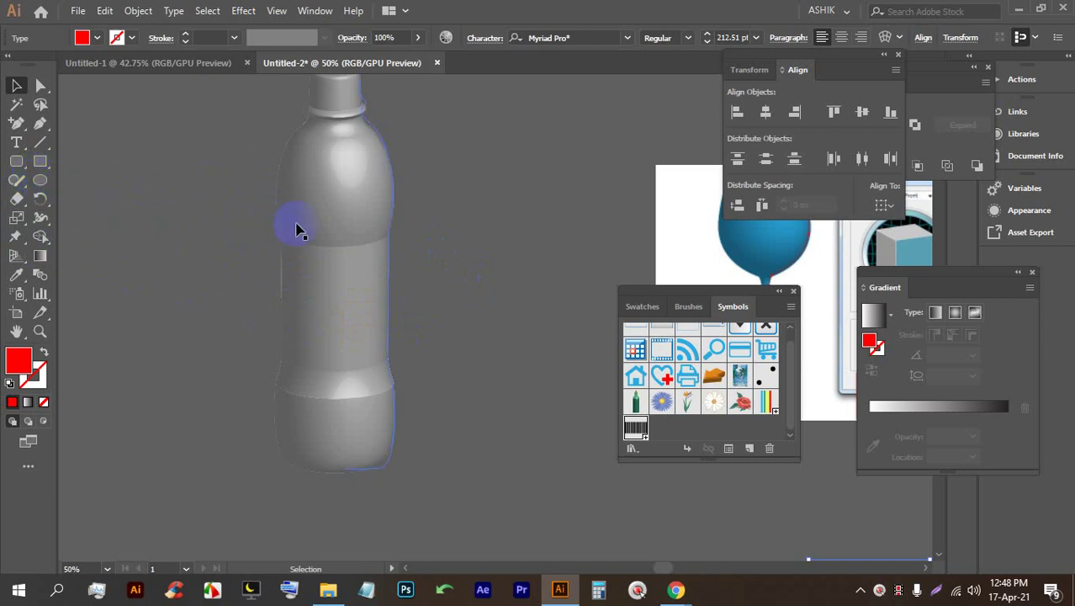
pyautogui.moveTo(418, 491); pyautogui.dragTo(268, 368)
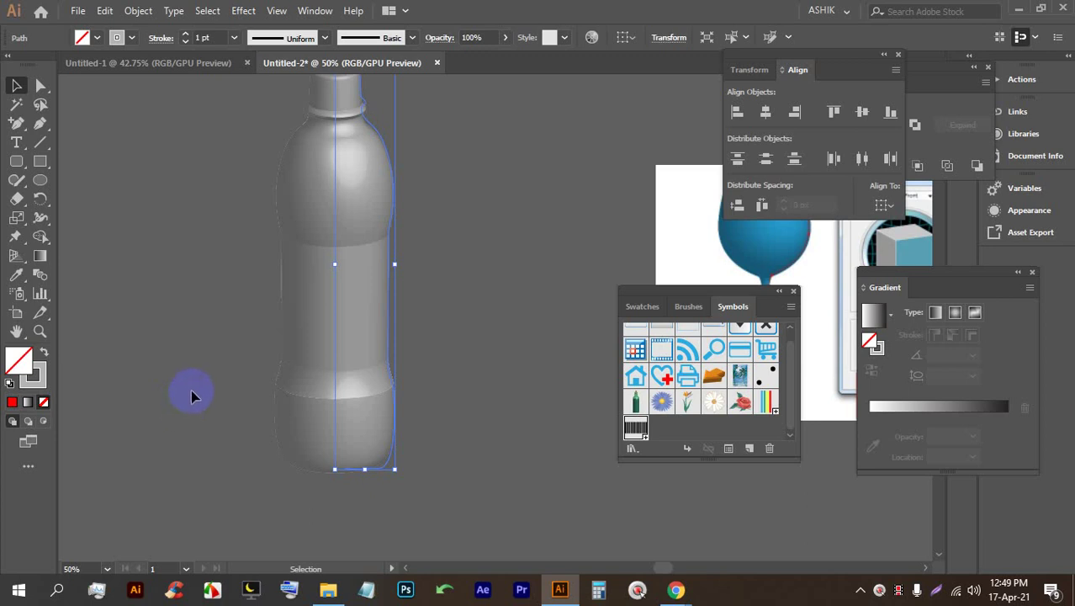
pyautogui.click(365, 360)
# Step: Switch to the Google Meet call in Chrome and stop presenting the screen
pyautogui.click(1020, 8)
pyautogui.click(314, 12)
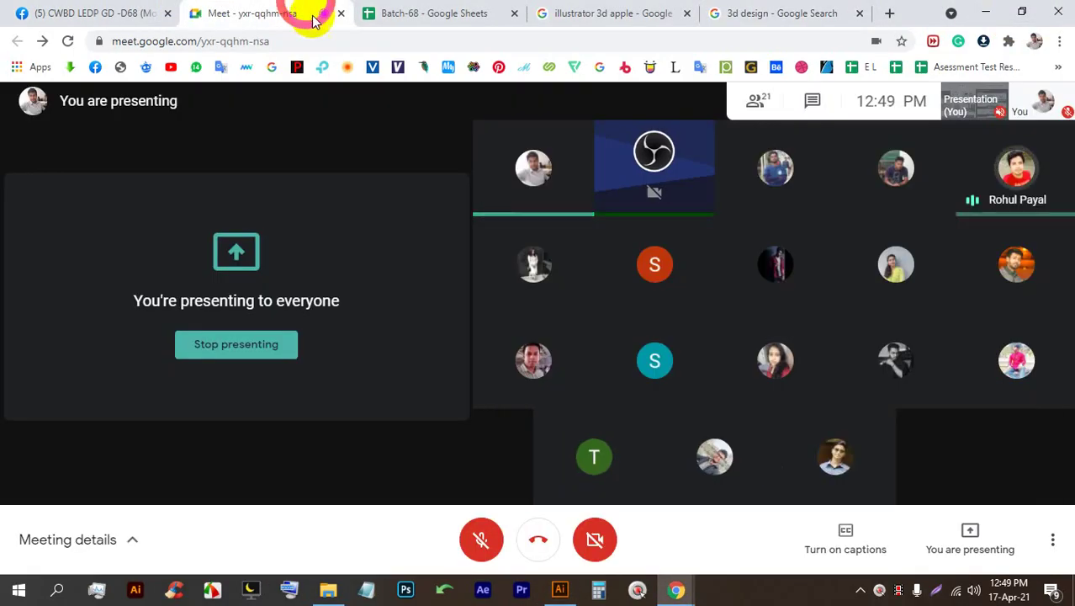
pyautogui.click(291, 355)
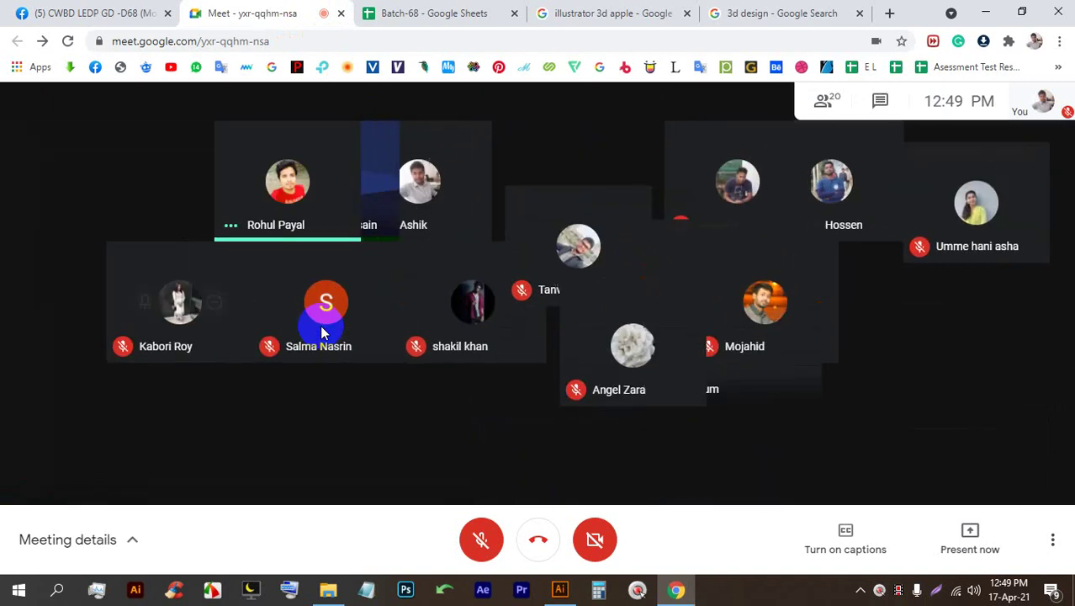